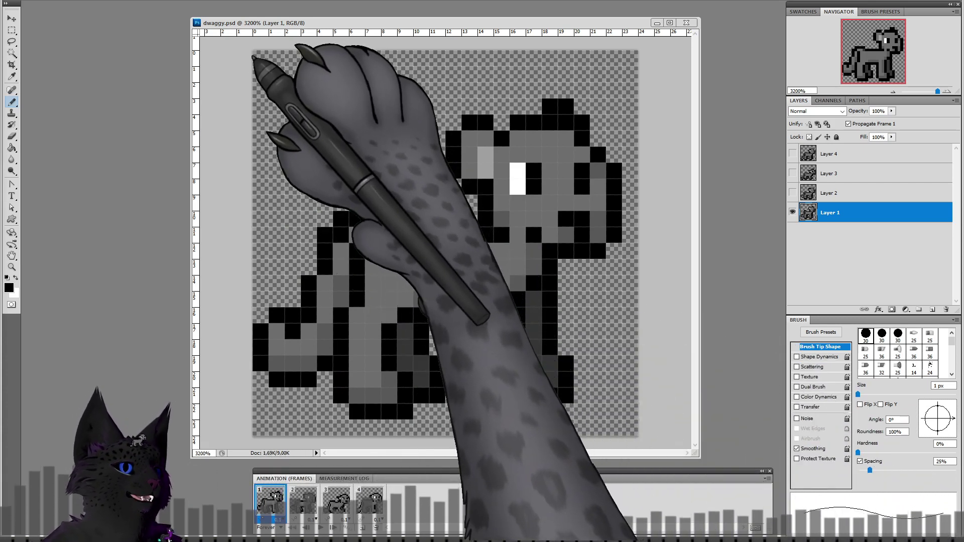
click(629, 58)
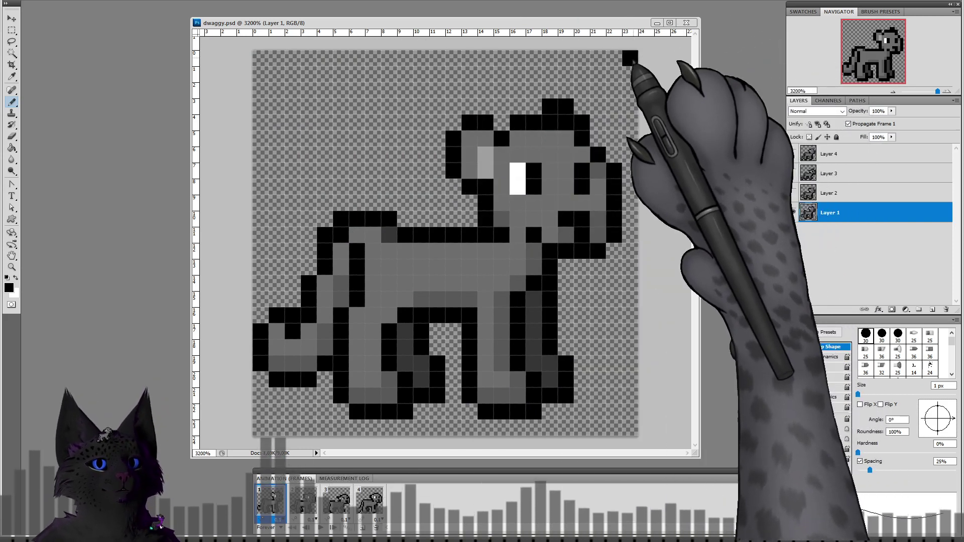
click(630, 91)
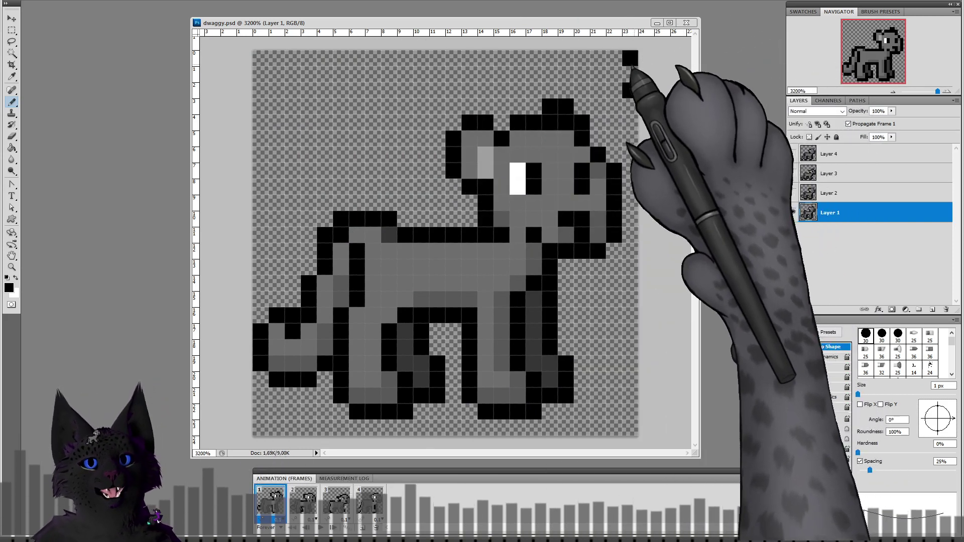
click(629, 73)
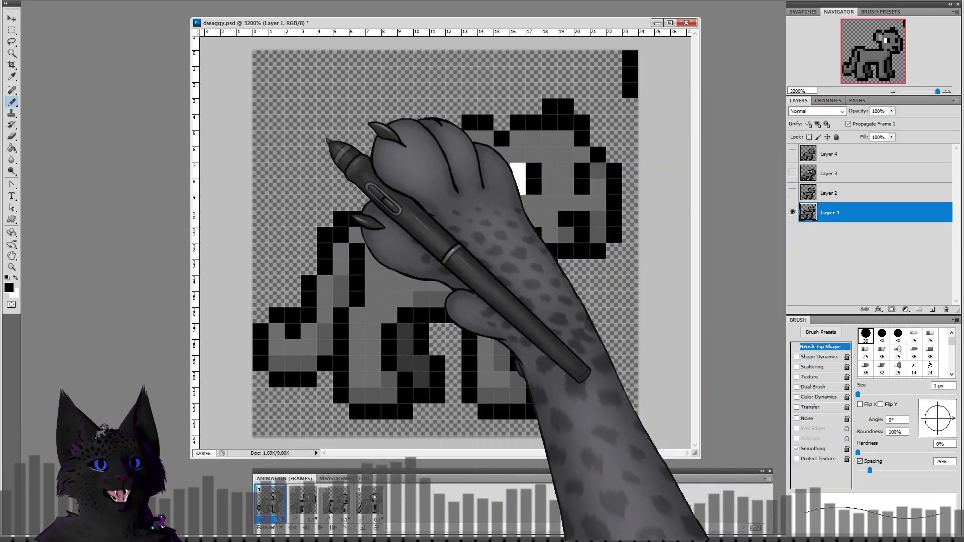
click(12, 136)
drag(630, 93, 630, 55)
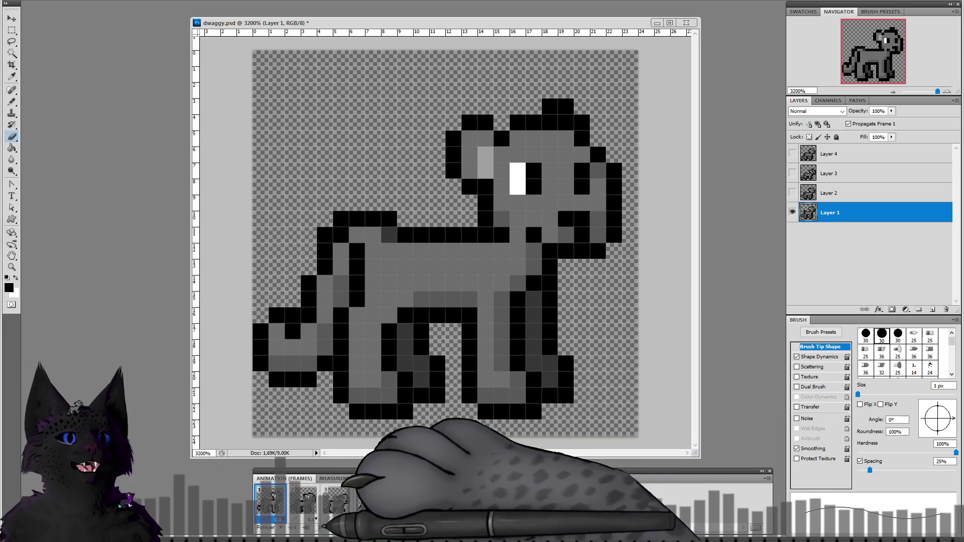
Step: Step through the first three animation frames of the pixel creature and return to frame 1
click(320, 527)
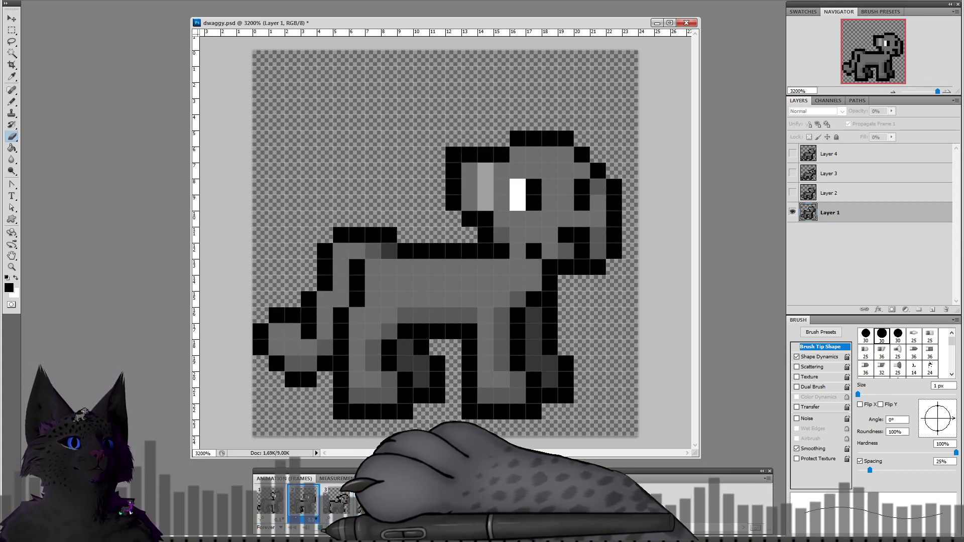
click(320, 528)
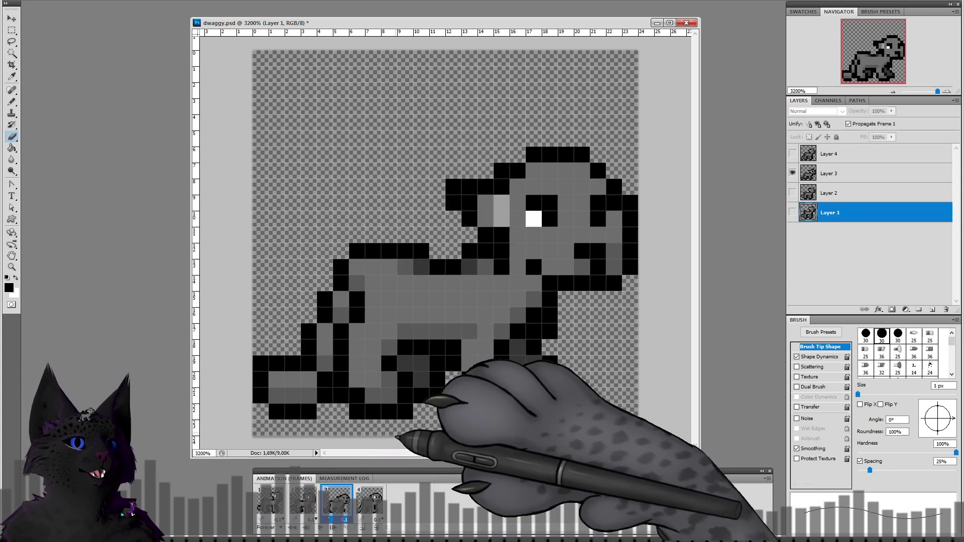
click(270, 499)
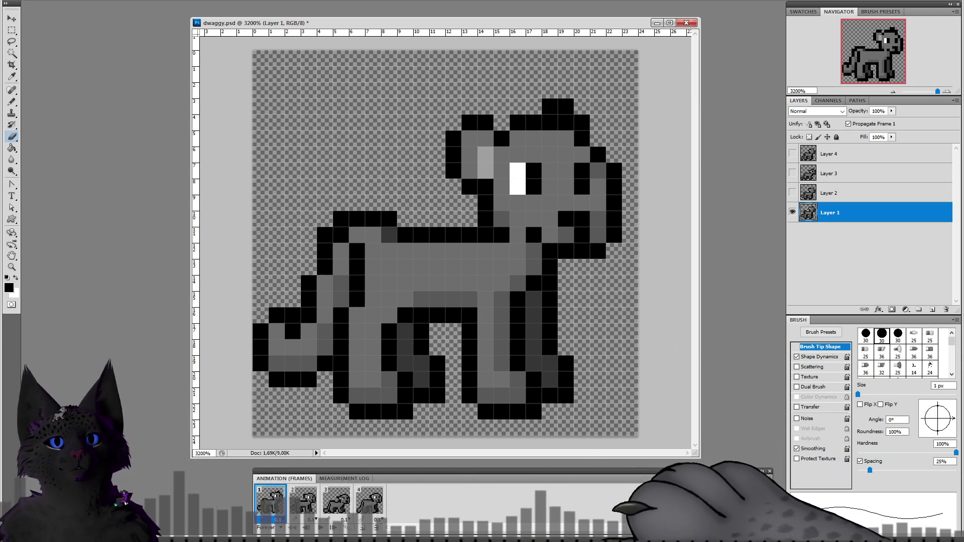
Step: Switch to sketchies.psd and sketch a small dragon with body, legs, neck, head and tail, plus an arc for the raised wing
key(ctrl+Tab)
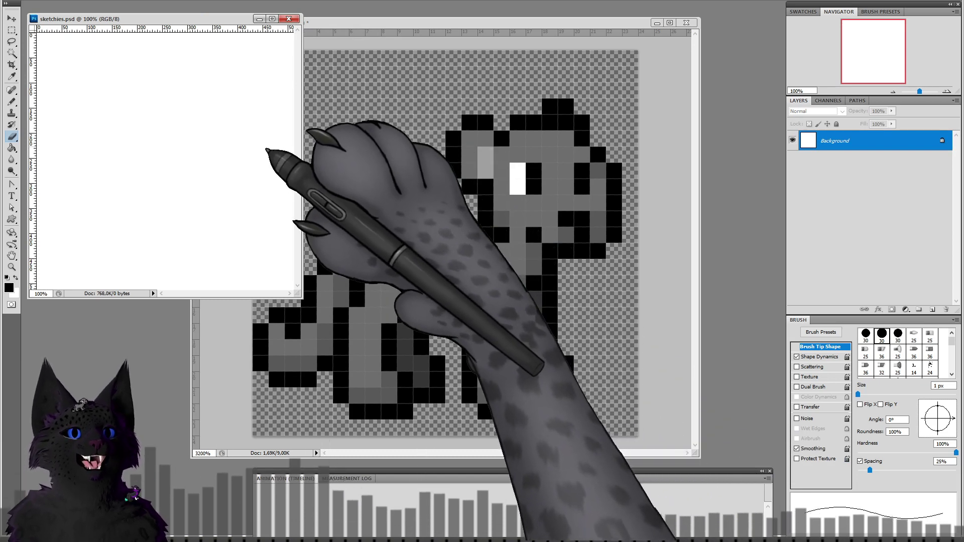
click(11, 102)
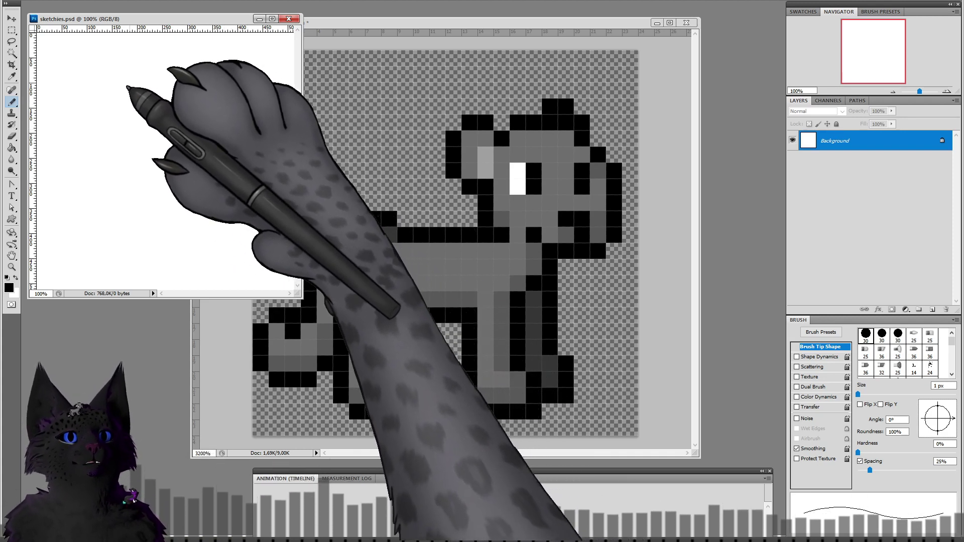
mouse_move(91, 99)
mouse_down()
mouse_move(150, 70)
mouse_move(188, 66)
mouse_move(211, 94)
mouse_move(181, 119)
mouse_up()
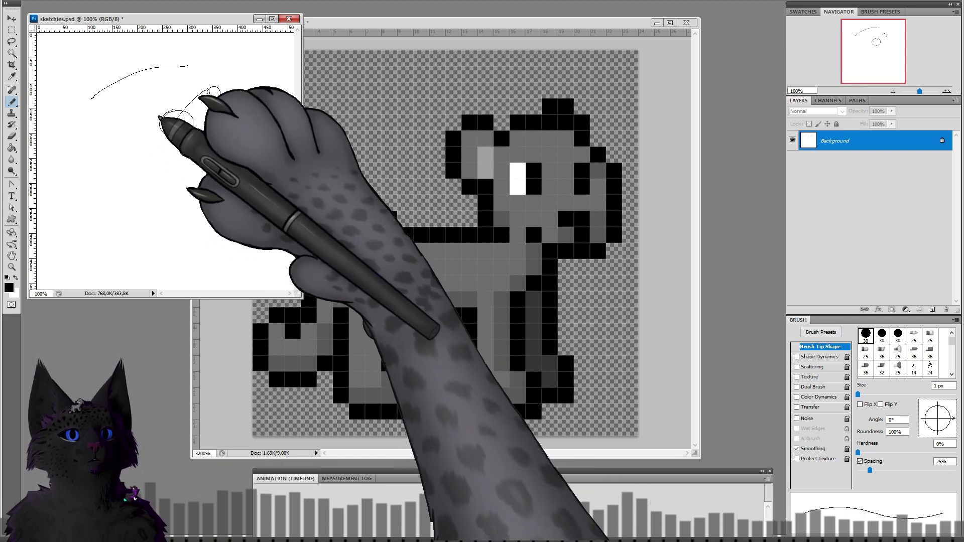
mouse_move(167, 112)
mouse_down()
mouse_move(112, 157)
mouse_move(88, 165)
mouse_up()
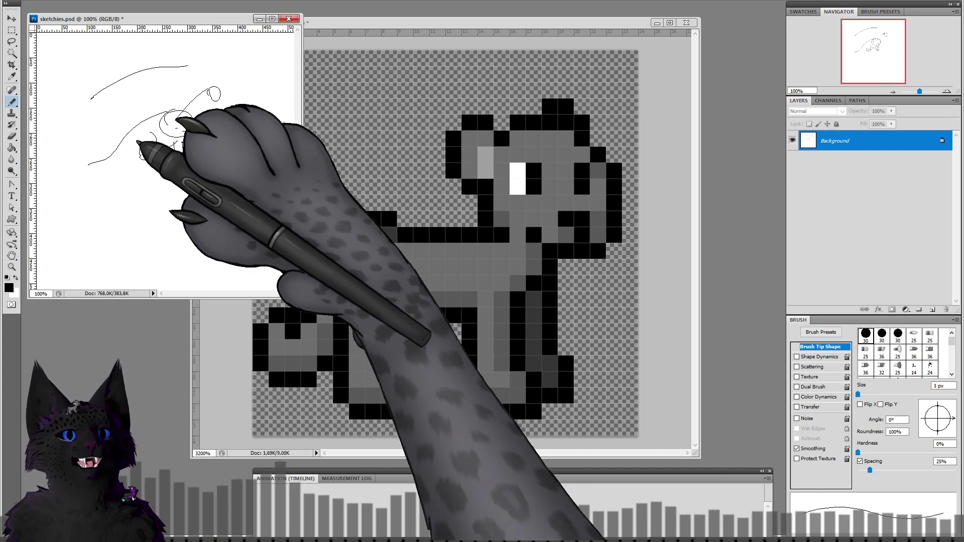
mouse_move(116, 157)
mouse_down()
mouse_move(93, 163)
mouse_move(123, 156)
mouse_up()
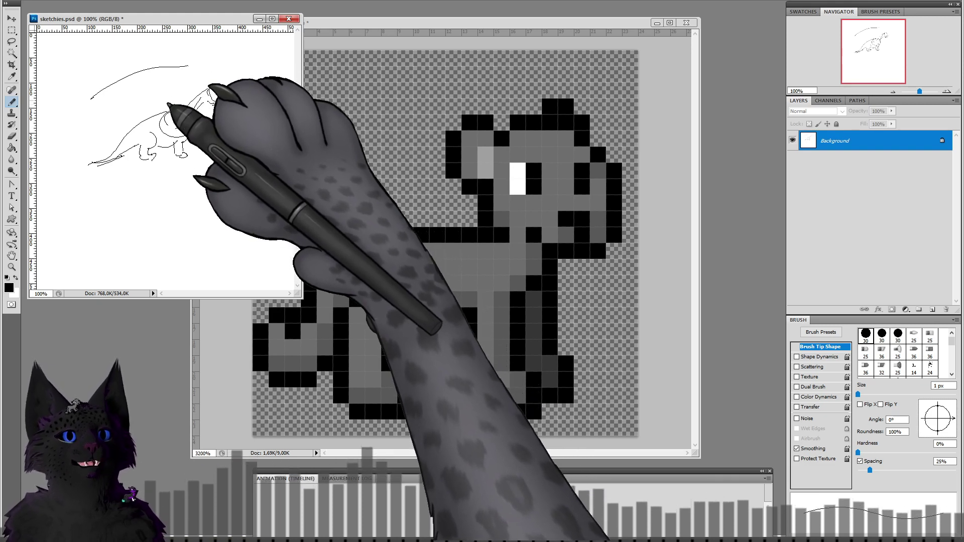
Step: Add the ribs and scalloped edge of the dragon's raised wing and a separate angled stroke beside the dragon
mouse_move(176, 111)
mouse_down()
mouse_move(195, 86)
mouse_move(187, 77)
mouse_move(132, 98)
mouse_move(148, 102)
mouse_move(109, 102)
mouse_move(139, 94)
mouse_move(93, 104)
mouse_move(138, 111)
mouse_move(137, 97)
mouse_move(115, 105)
mouse_move(183, 80)
mouse_up()
drag(128, 102, 182, 81)
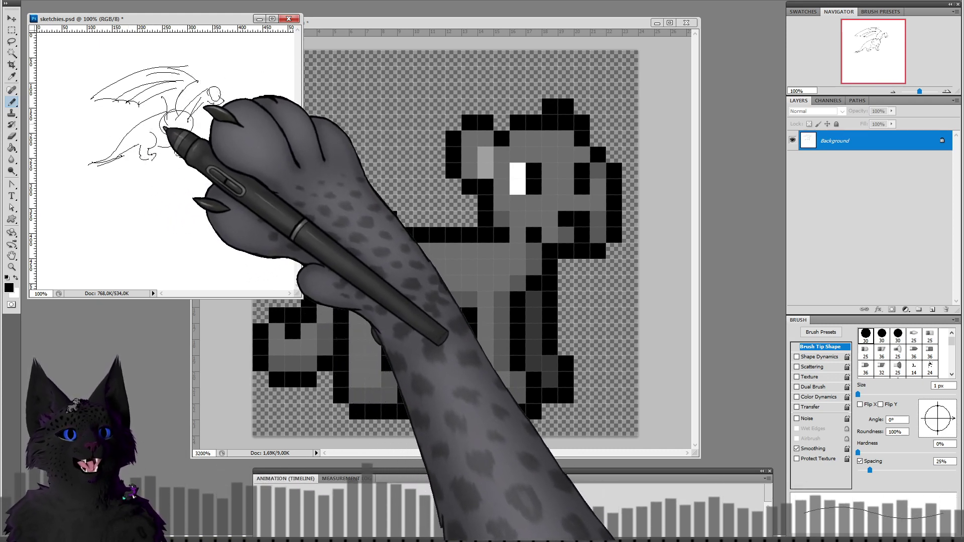
drag(216, 138, 265, 168)
drag(255, 151, 265, 168)
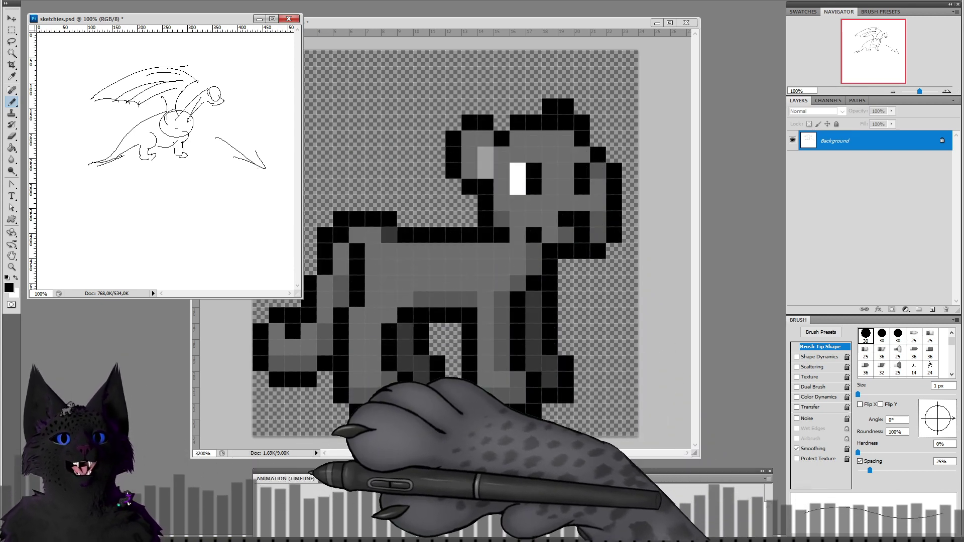
Step: Return to dwaggy.psd and compare the creature's poses across animation frames 2, 3 and 4
click(250, 435)
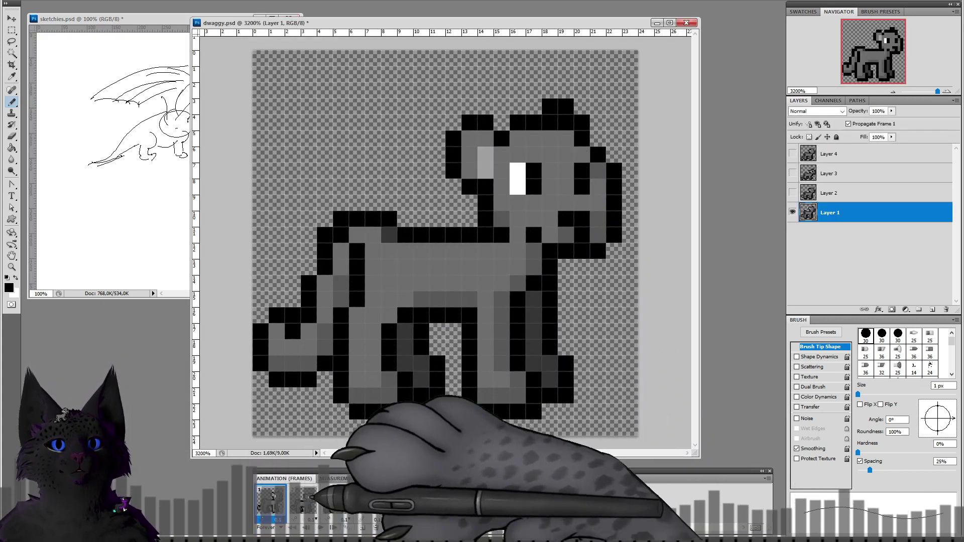
click(303, 499)
click(337, 501)
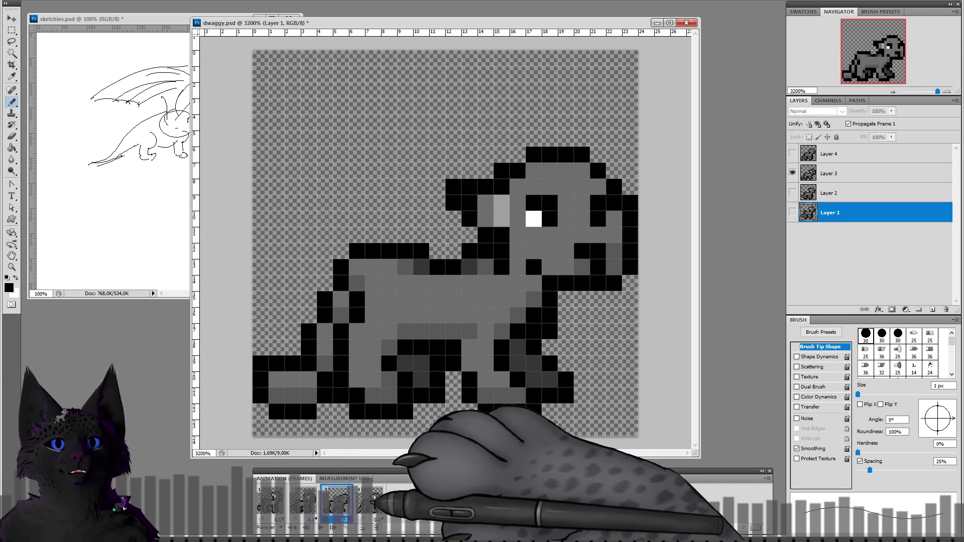
click(370, 500)
click(303, 500)
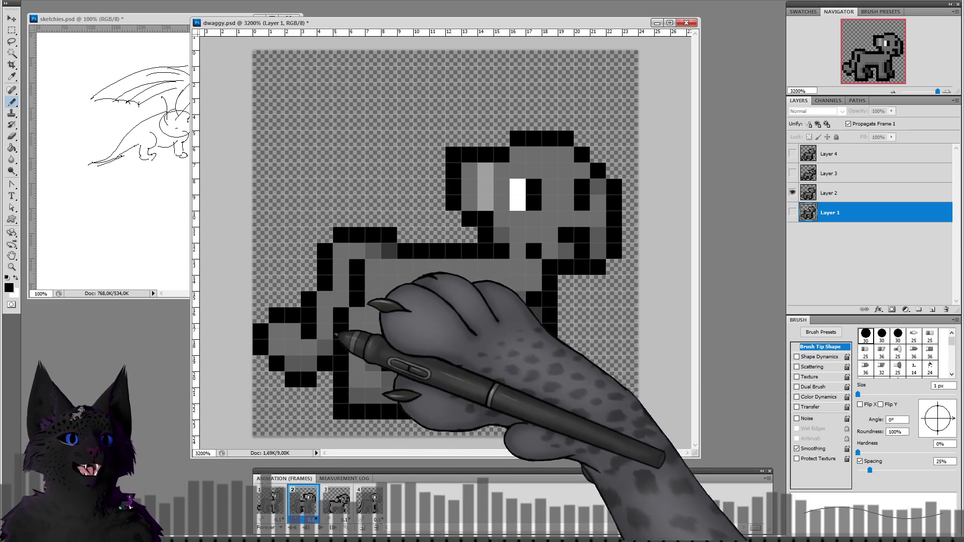
click(336, 499)
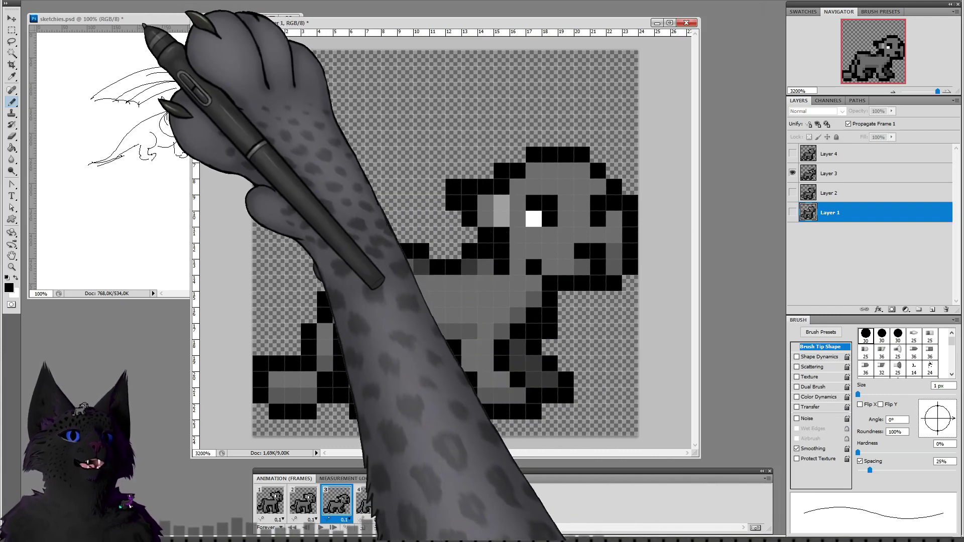
Step: Add horns to the dragon sketch and reposition the dwaggy.psd window beside it with frame 1 selected
click(145, 26)
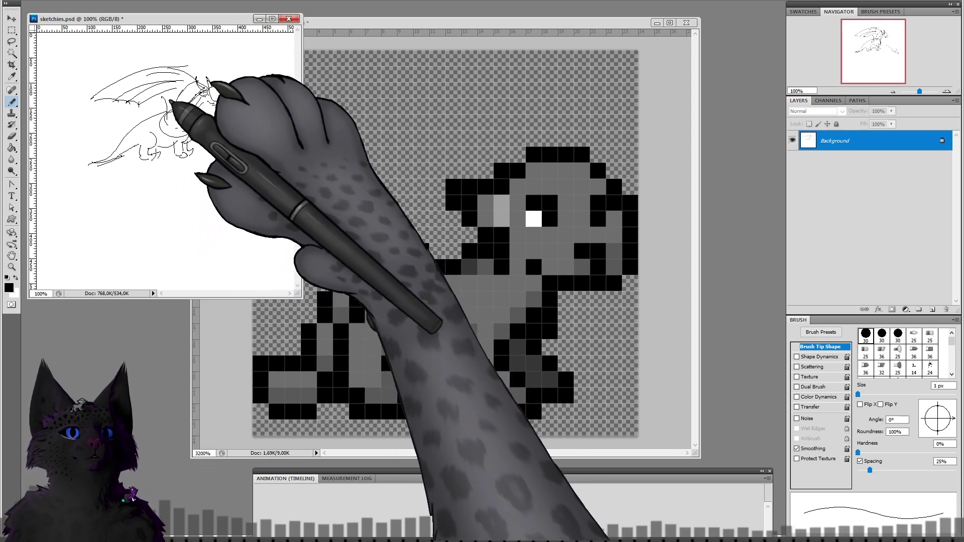
click(592, 23)
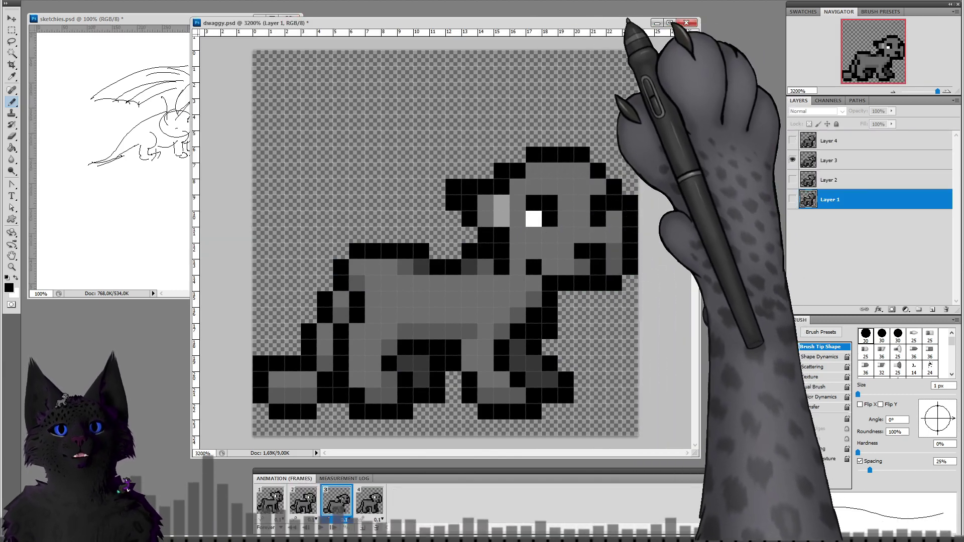
drag(322, 23, 393, 19)
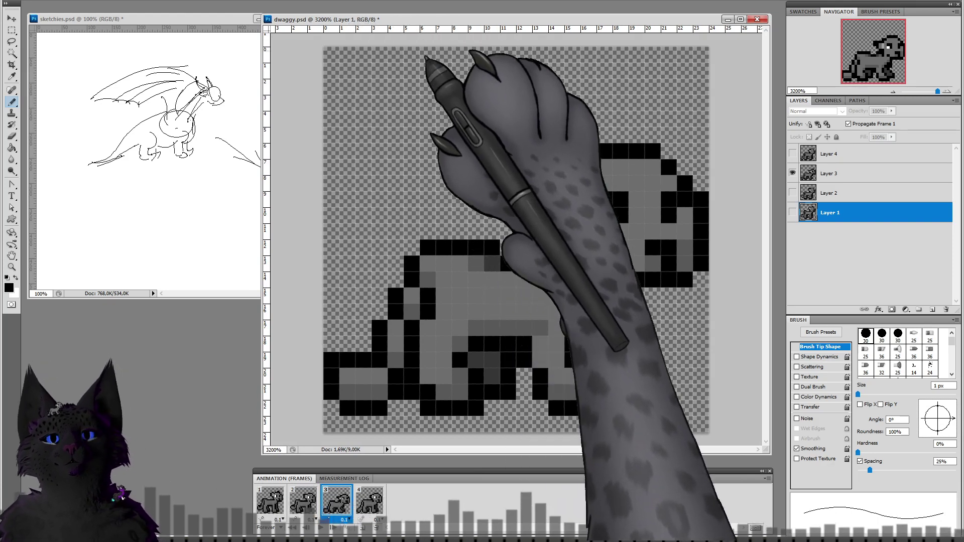
click(270, 500)
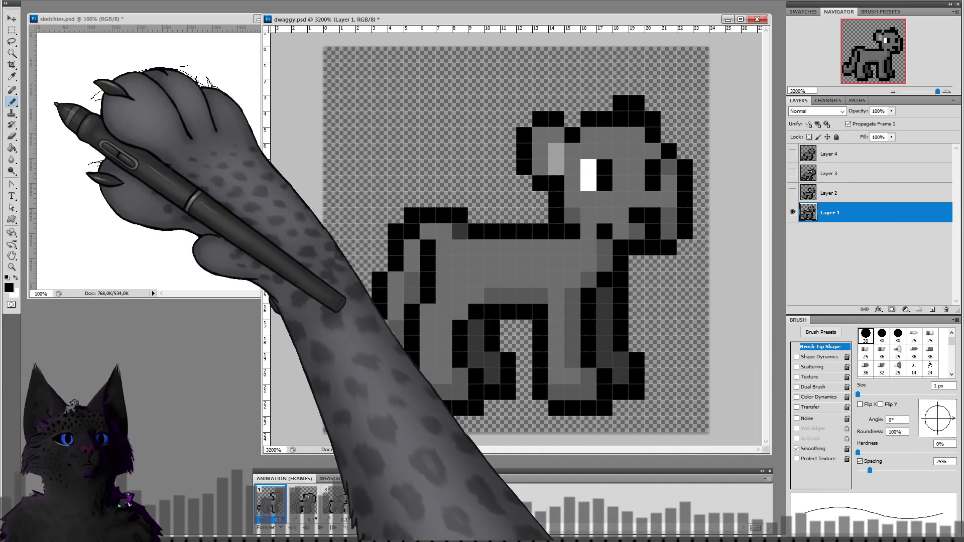
click(11, 136)
right_click(597, 176)
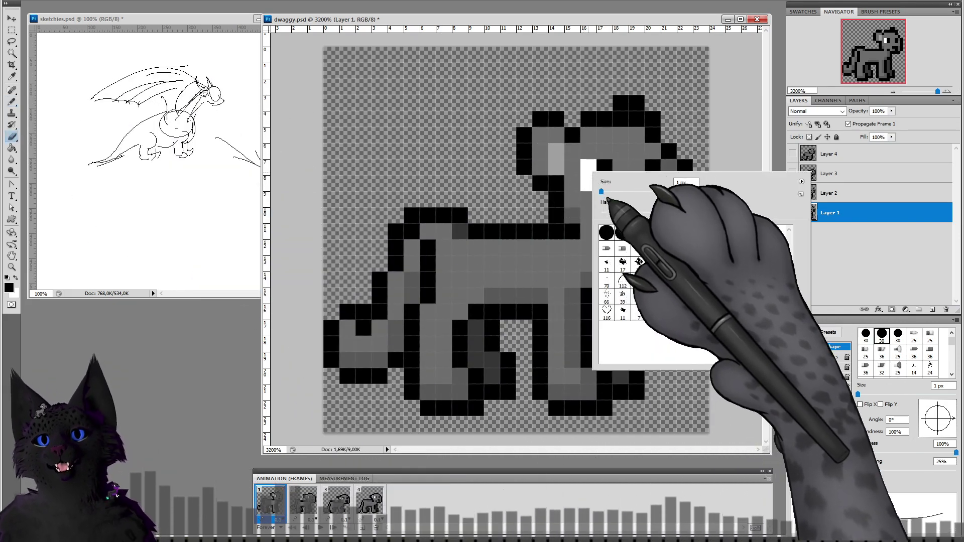
mouse_move(559, 176)
mouse_down()
mouse_move(525, 226)
mouse_move(533, 263)
mouse_up()
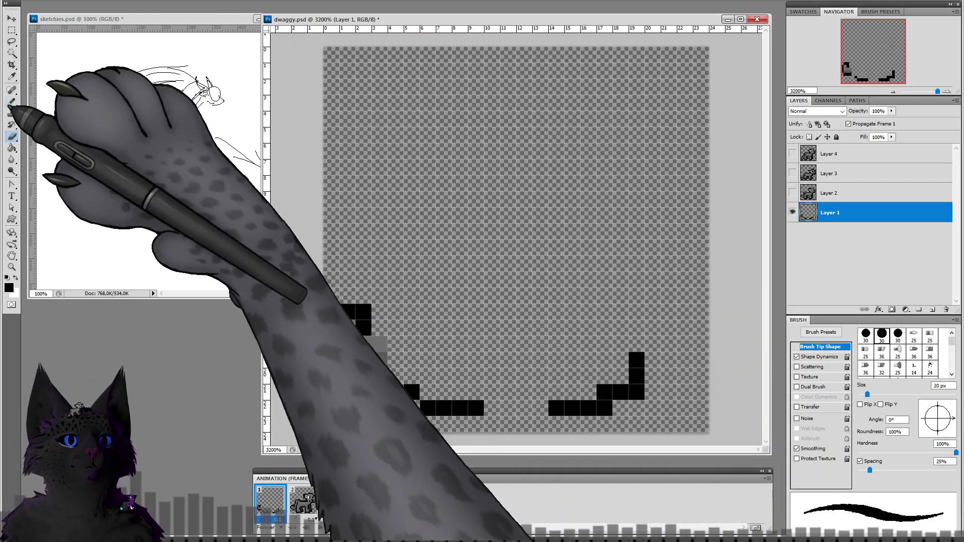
click(12, 102)
drag(476, 397, 476, 376)
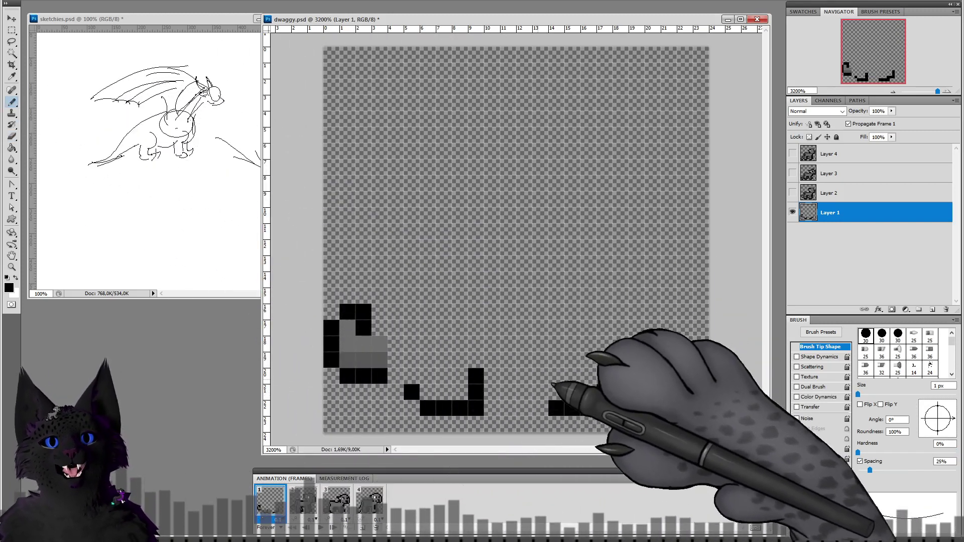
drag(557, 394, 556, 376)
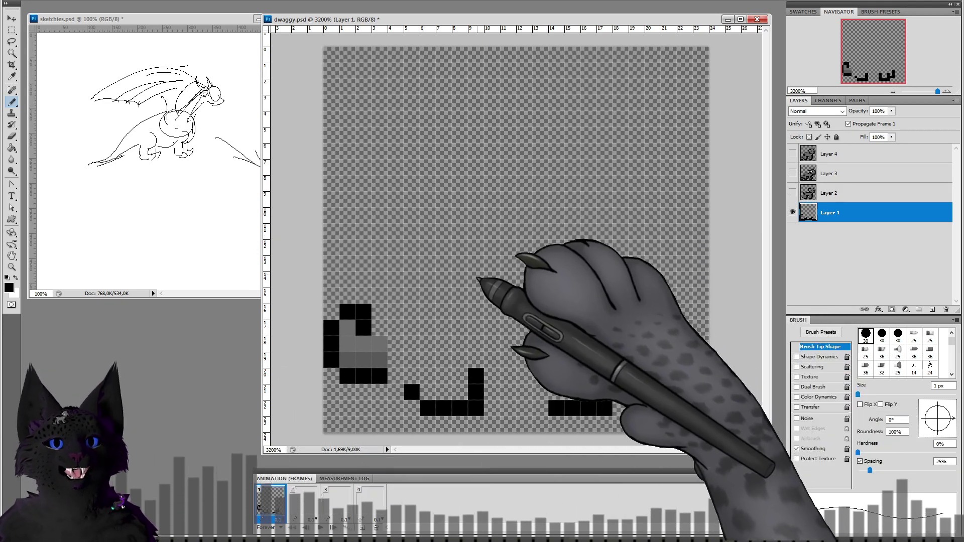
key(ctrl+alt+z)
key(ctrl+alt+z)
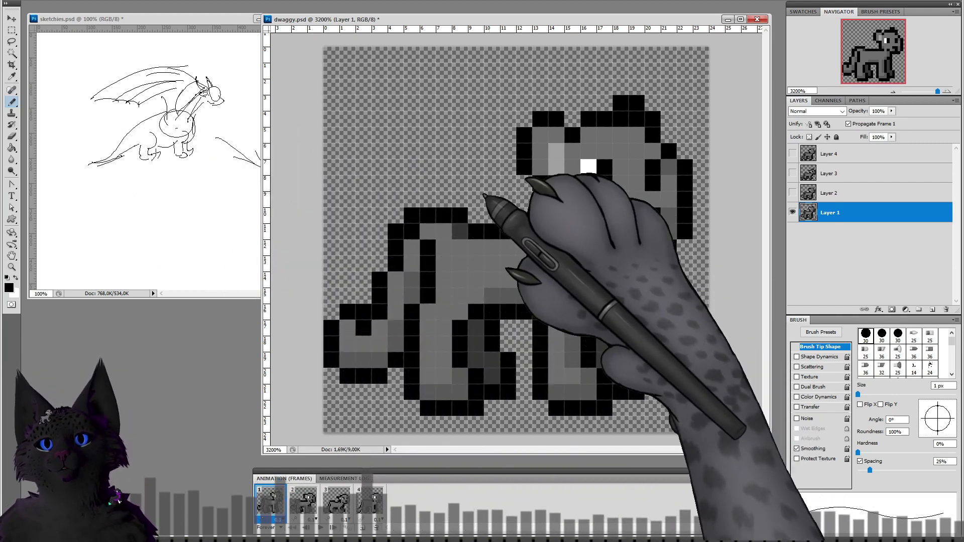
Step: Erase the body, neck and tail of the frame 1 sprite with a 5 px eraser, keeping the head and feet
key(e)
right_click(513, 192)
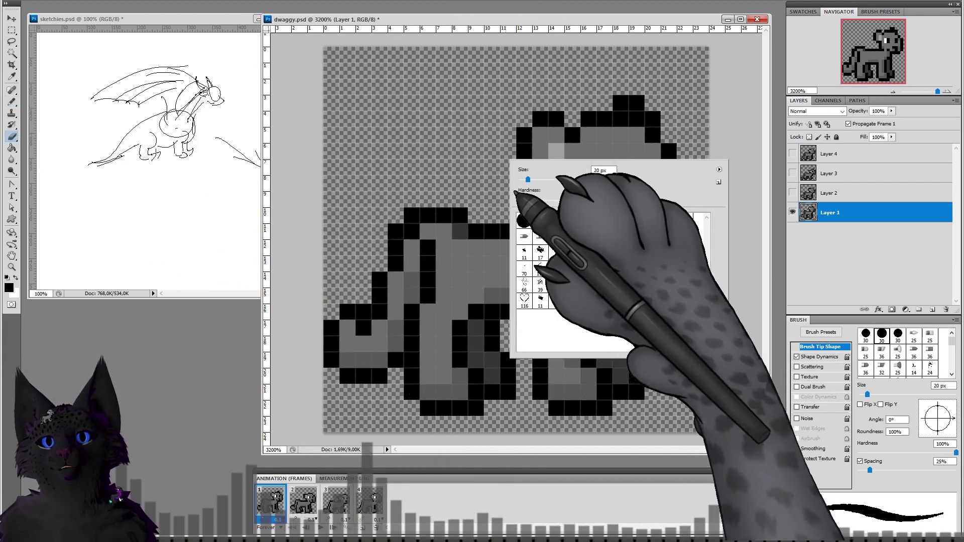
drag(528, 179, 518, 179)
click(493, 175)
mouse_move(523, 233)
mouse_down()
mouse_move(616, 301)
mouse_move(505, 269)
mouse_move(440, 270)
mouse_move(513, 286)
mouse_move(512, 299)
mouse_move(403, 308)
mouse_move(581, 302)
mouse_move(438, 252)
mouse_move(416, 264)
mouse_move(369, 249)
mouse_up()
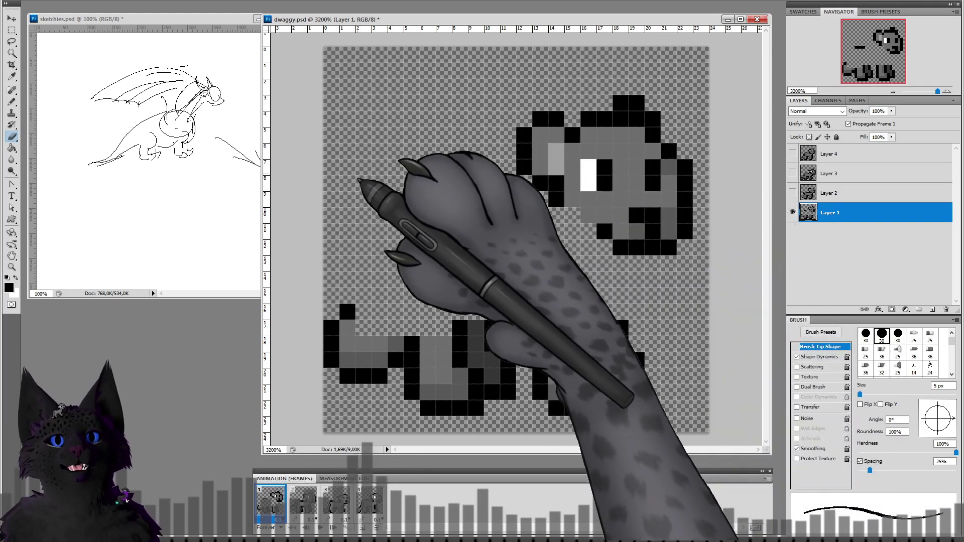
Step: Mark the dragon's lower back on the sketch with a short arrow using the Brush tool, and return to dwaggy.psd
click(11, 102)
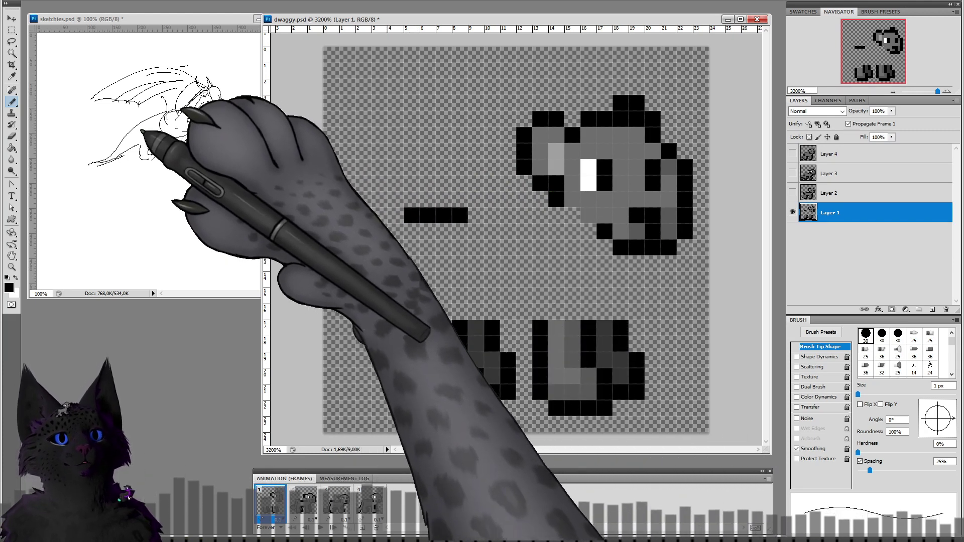
click(125, 117)
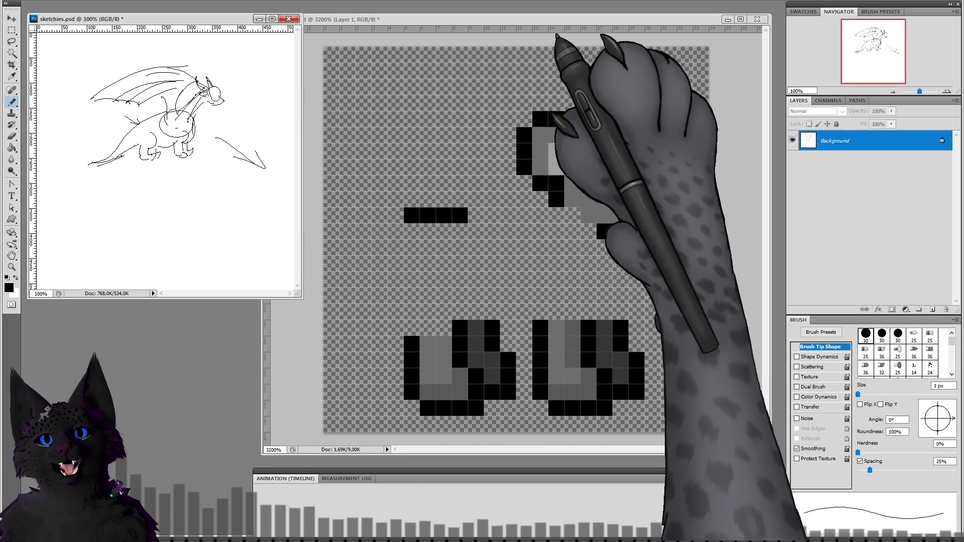
click(564, 22)
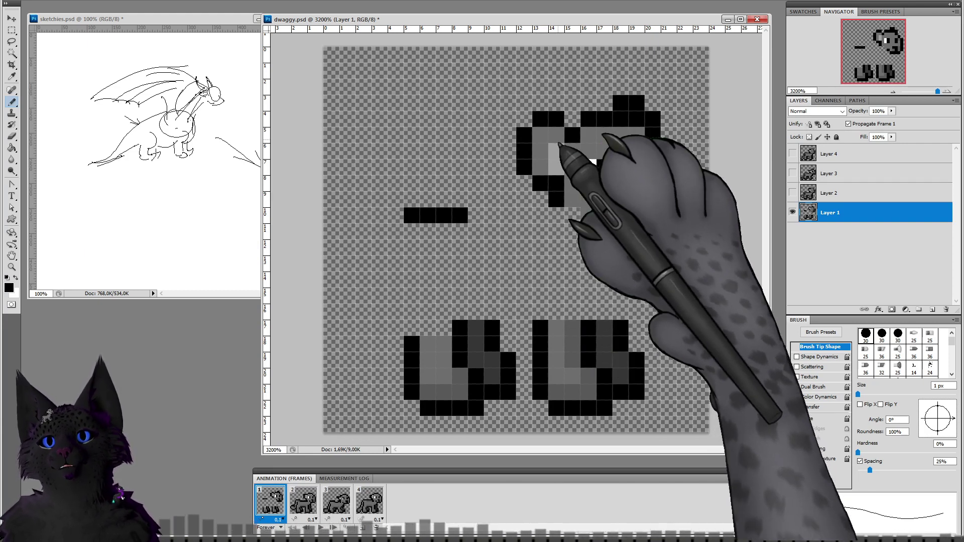
Step: Remove the head and the leftover back line from frame 1, keeping only the feet
key(ctrl+alt+z)
key(ctrl+alt+z)
key(ctrl+alt+z)
key(ctrl+alt+z)
key(ctrl+alt+z)
key(ctrl+alt+z)
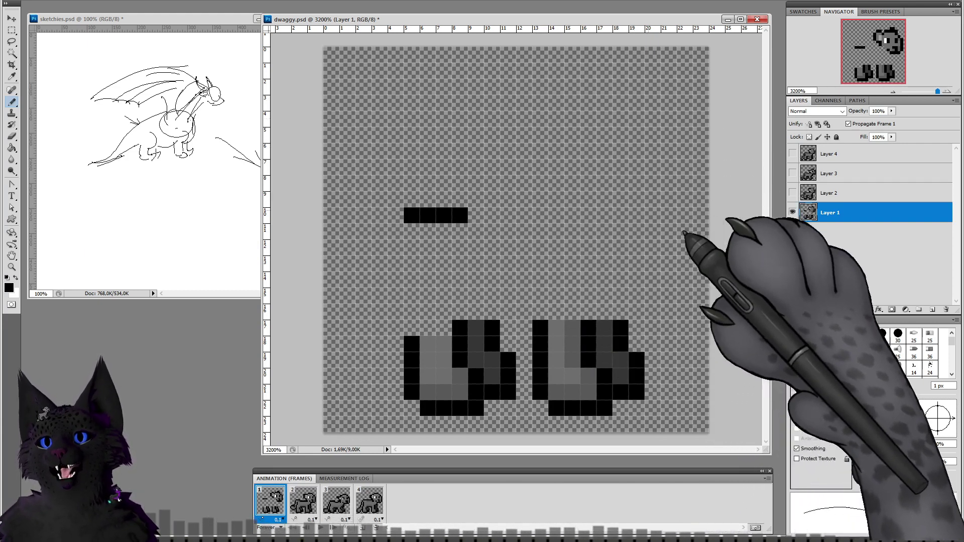
key(ctrl+alt+z)
key(ctrl+alt+z)
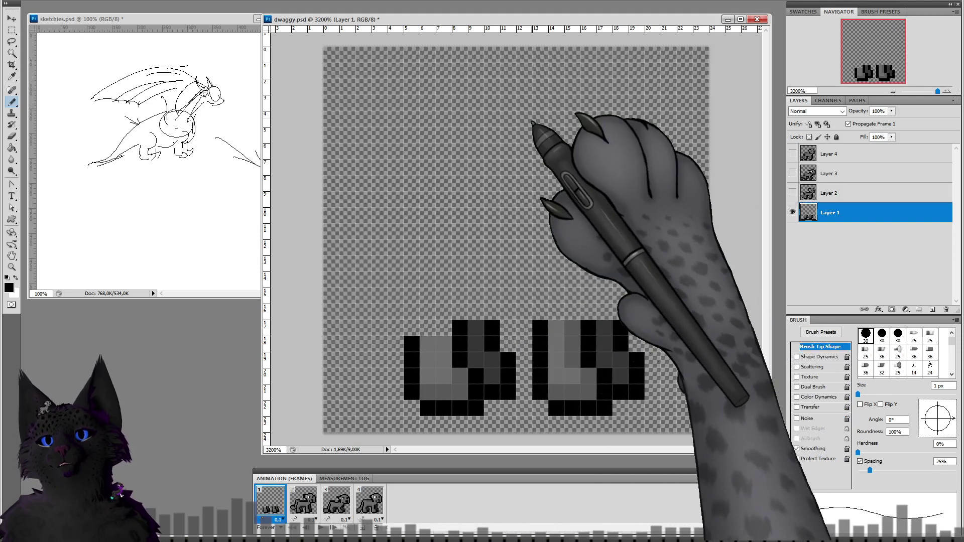
Step: Outline a long rounded body above the feet in frame 1, with the start of a tail at the rear
mouse_move(380, 263)
mouse_down()
mouse_move(488, 202)
mouse_move(546, 203)
mouse_move(564, 190)
mouse_move(546, 194)
mouse_move(601, 205)
mouse_move(556, 206)
mouse_move(596, 205)
mouse_up()
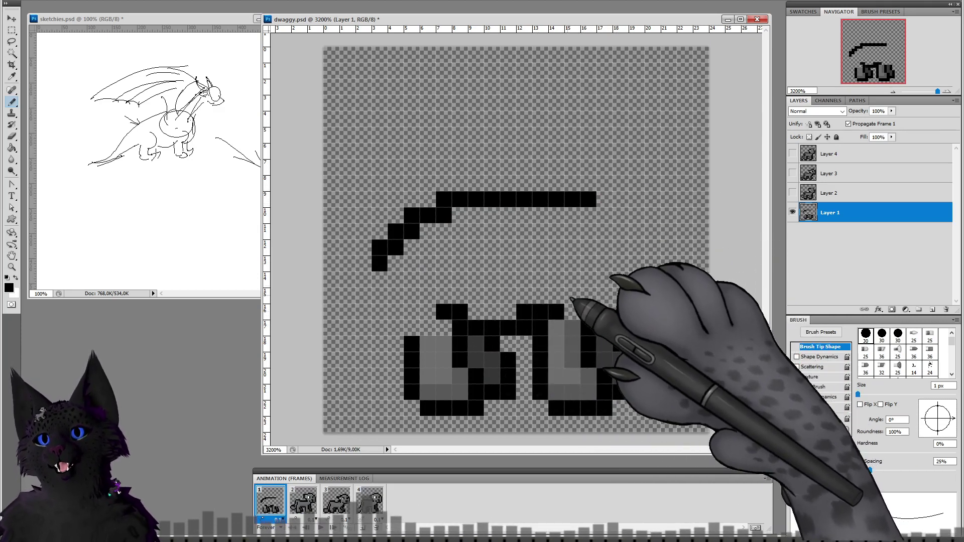
mouse_move(596, 206)
mouse_down()
mouse_move(650, 265)
mouse_move(632, 257)
mouse_move(647, 289)
mouse_move(621, 314)
mouse_up()
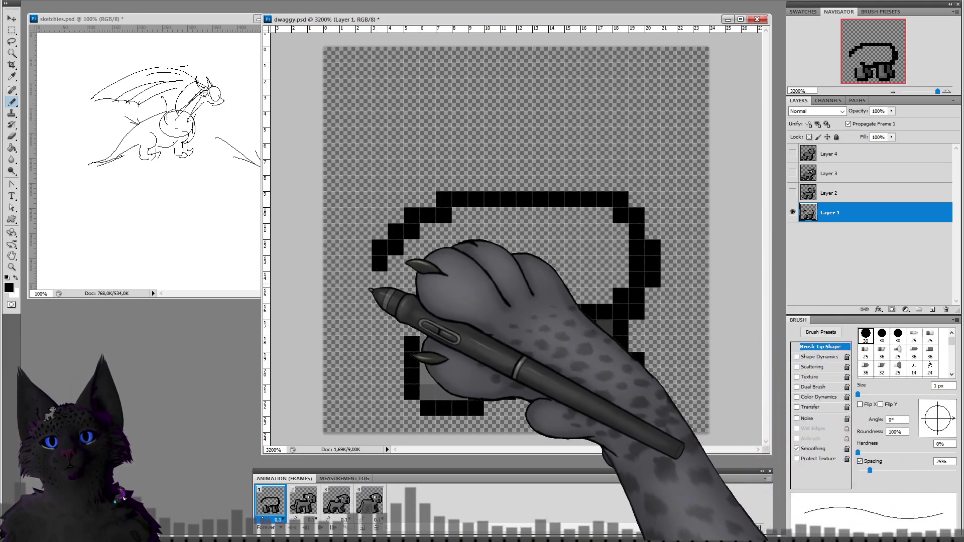
drag(364, 279, 364, 311)
drag(424, 323, 378, 359)
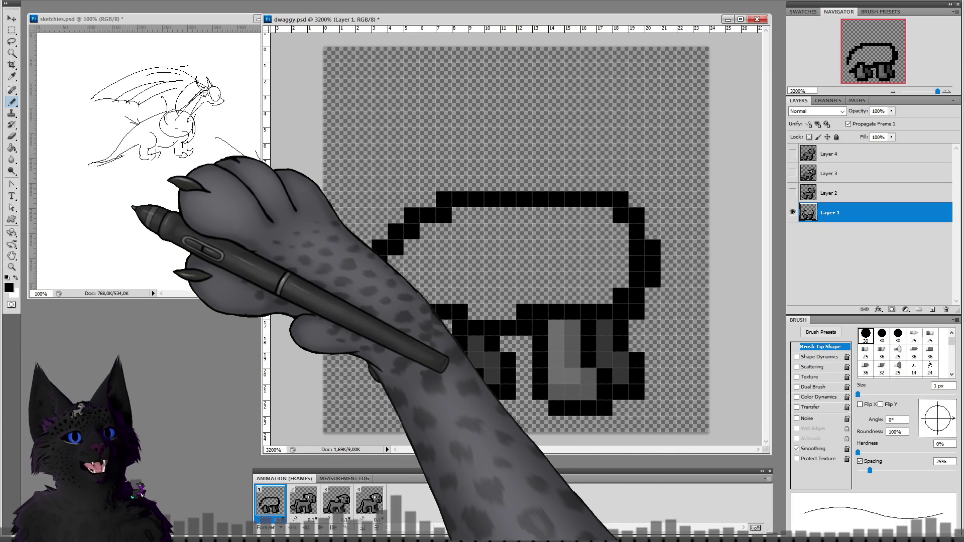
click(347, 55)
click(379, 54)
click(411, 54)
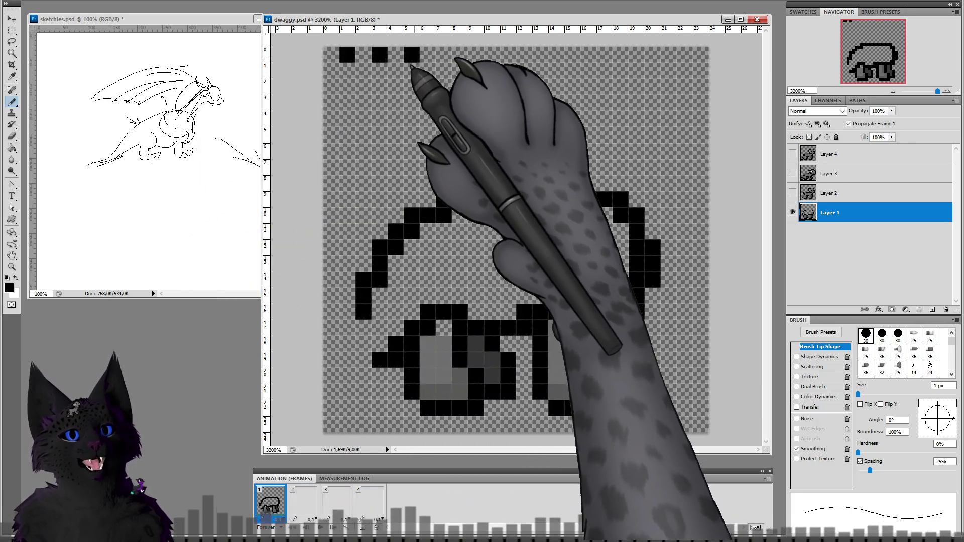
click(331, 70)
click(331, 103)
click(443, 55)
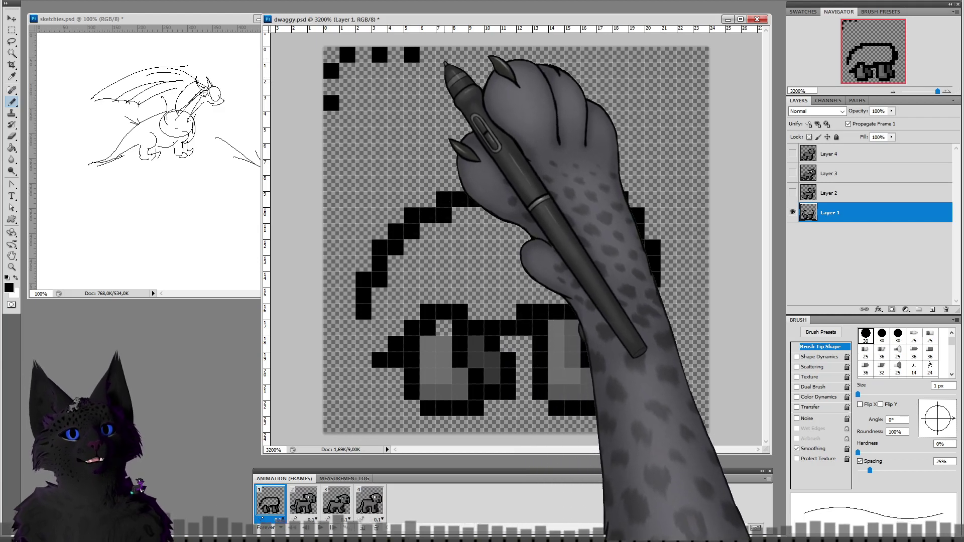
click(331, 135)
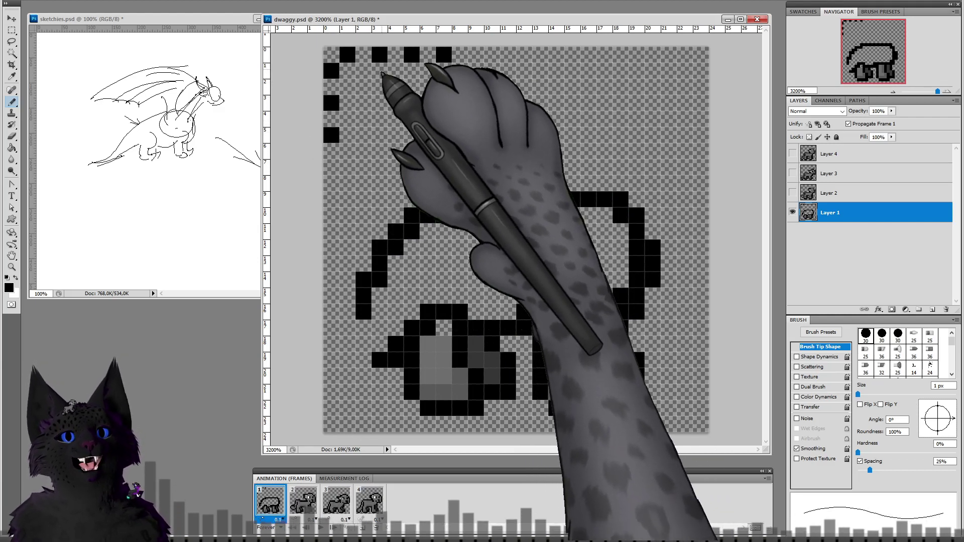
key(ctrl+alt+z)
key(ctrl+alt+z)
key(ctrl+alt+z)
key(ctrl+alt+z)
key(ctrl+alt+z)
key(ctrl+alt+z)
key(ctrl+alt+z)
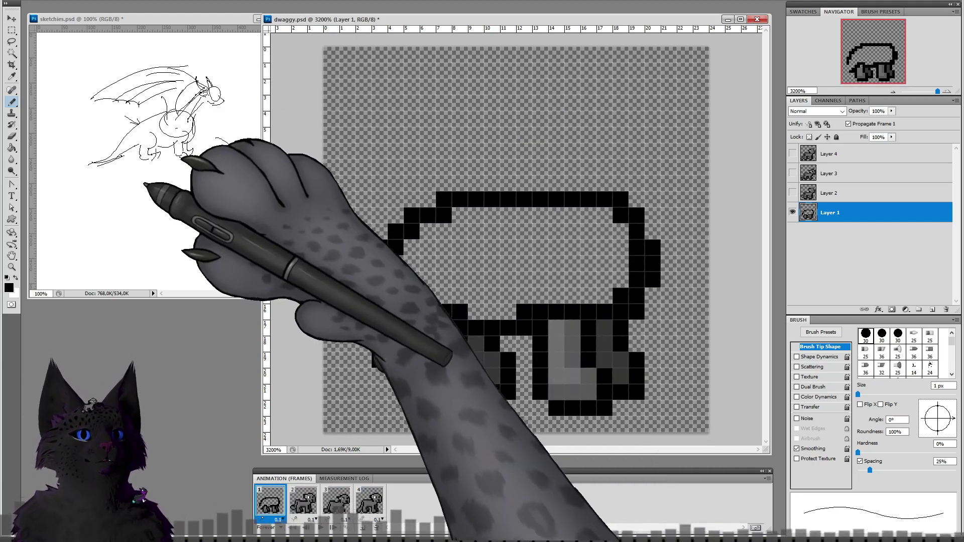
Step: Sketch an arrow-shaped tail tip and a curled tail beside the dragon in sketchies.psd, and return to dwaggy.psd
click(126, 182)
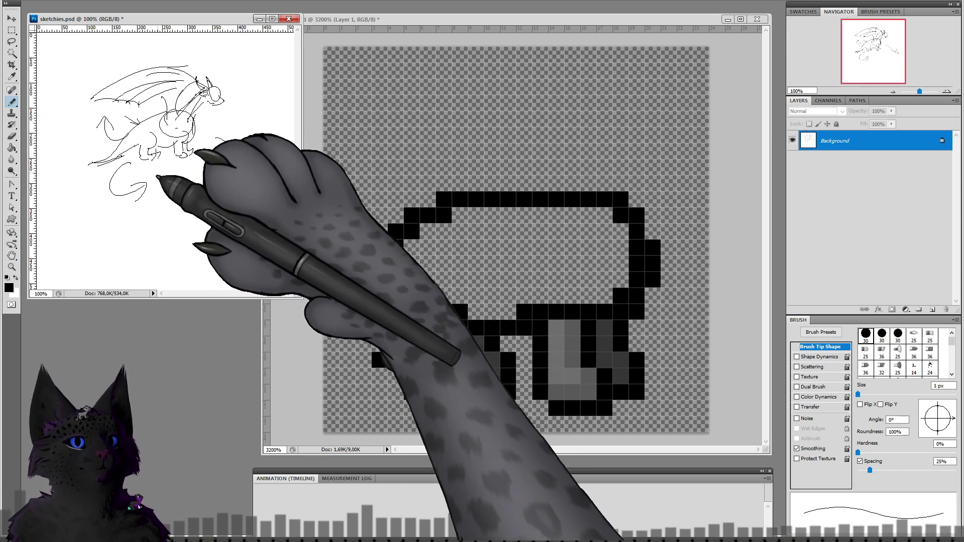
click(728, 90)
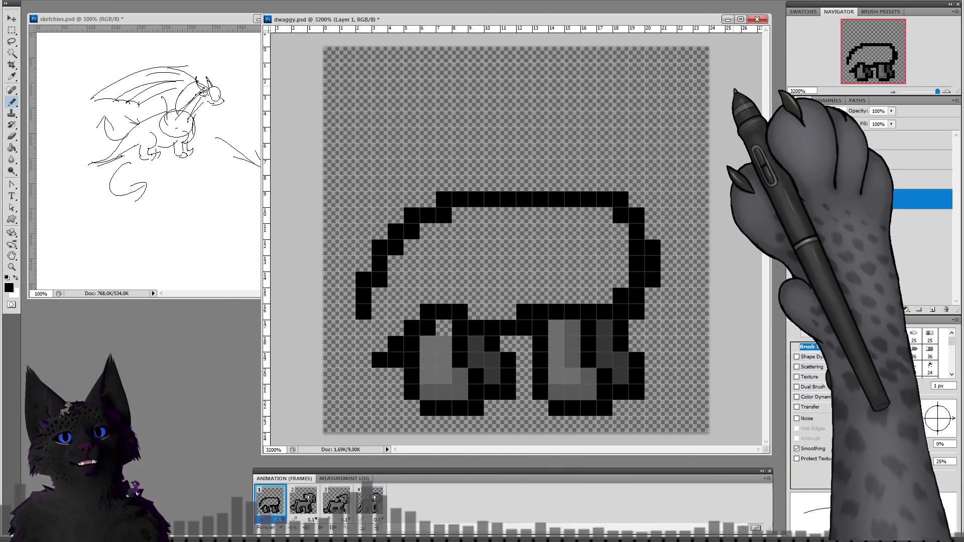
Step: Clear the body outline and the remaining feet from frame 1, leaving Layer 1 empty
mouse_move(494, 213)
mouse_down()
mouse_move(387, 311)
mouse_move(462, 320)
mouse_move(446, 414)
mouse_move(537, 384)
mouse_move(594, 410)
mouse_move(589, 308)
mouse_up()
key(ctrl+alt+z)
key(ctrl+alt+z)
key(ctrl+alt+z)
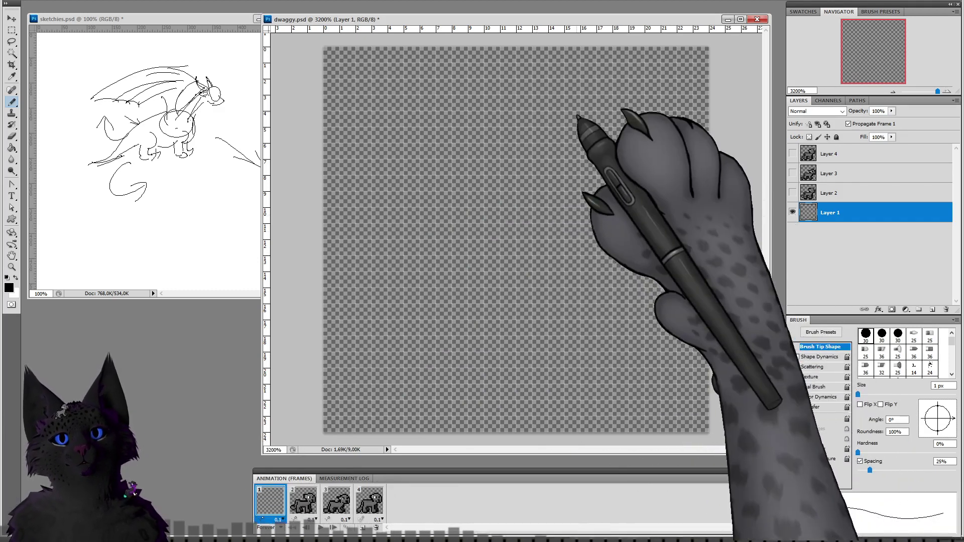
Step: Draw a dragon head outline in the upper front of frame 1 with two horns pointing backward
mouse_move(587, 186)
mouse_down()
mouse_move(640, 124)
mouse_move(680, 207)
mouse_move(611, 194)
mouse_move(593, 186)
mouse_up()
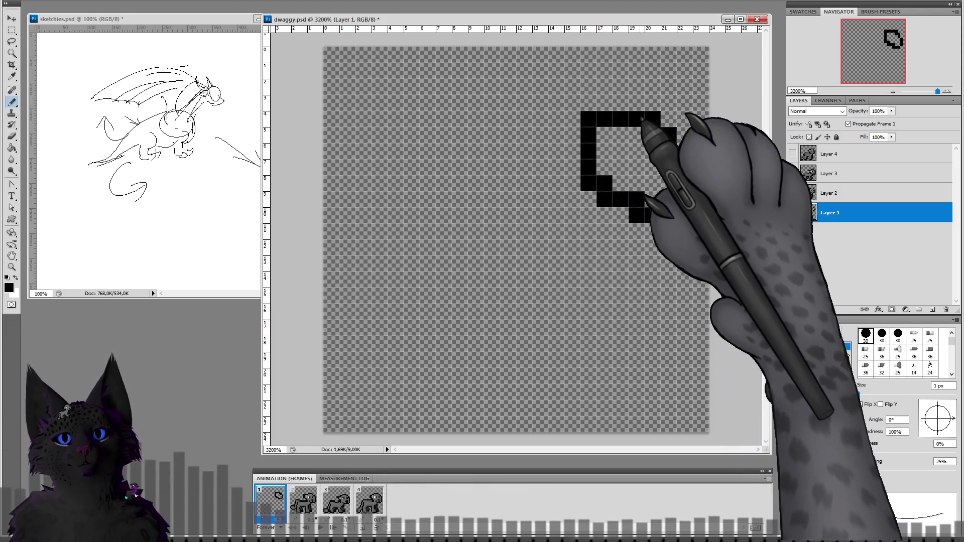
drag(622, 116, 572, 55)
drag(578, 151, 522, 100)
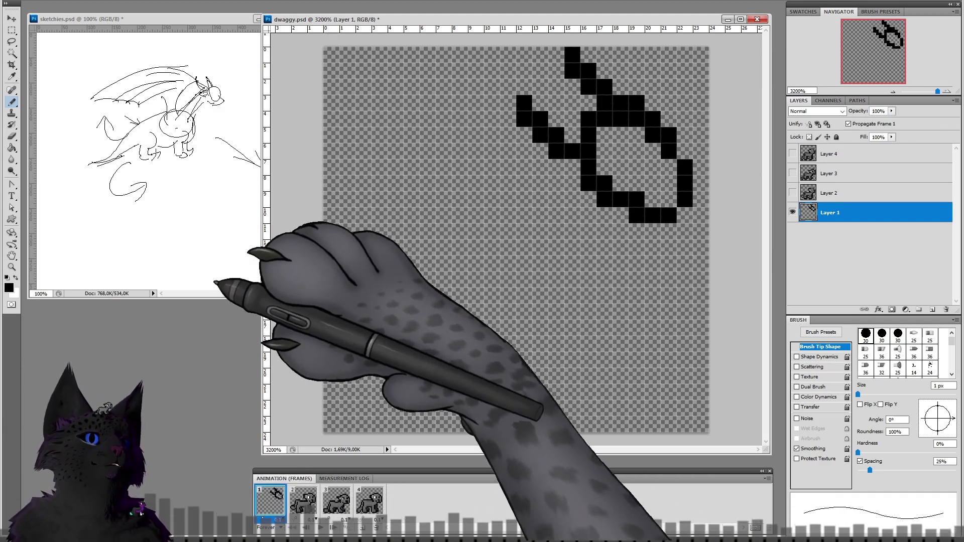
Step: Write the canvas size 24x24 beneath the dragon in sketchies.psd, and return to dwaggy.psd
click(89, 244)
drag(67, 245, 80, 255)
drag(86, 242, 94, 250)
mouse_move(92, 240)
mouse_down()
mouse_move(92, 256)
mouse_move(114, 254)
mouse_up()
mouse_move(114, 245)
mouse_down()
mouse_move(103, 254)
mouse_move(149, 250)
mouse_up()
drag(145, 238, 146, 254)
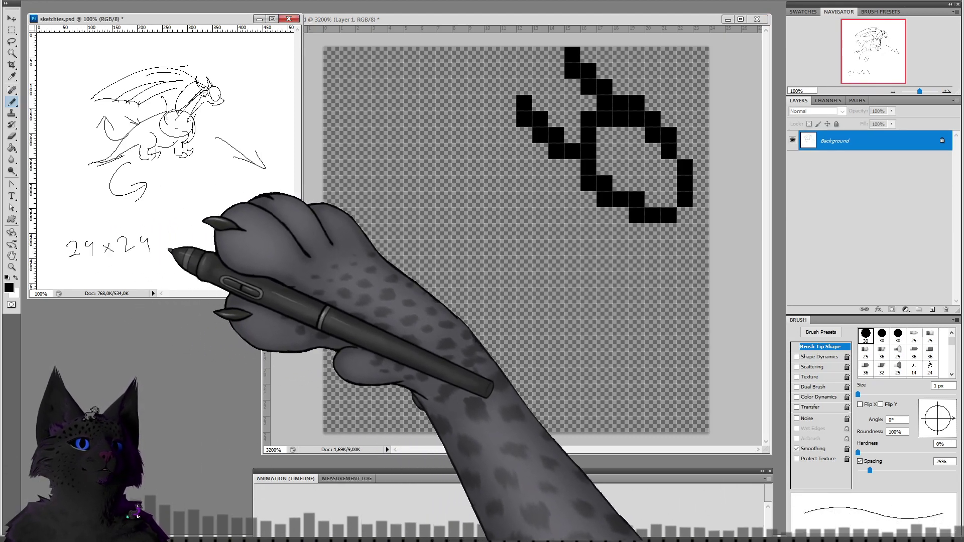
click(318, 344)
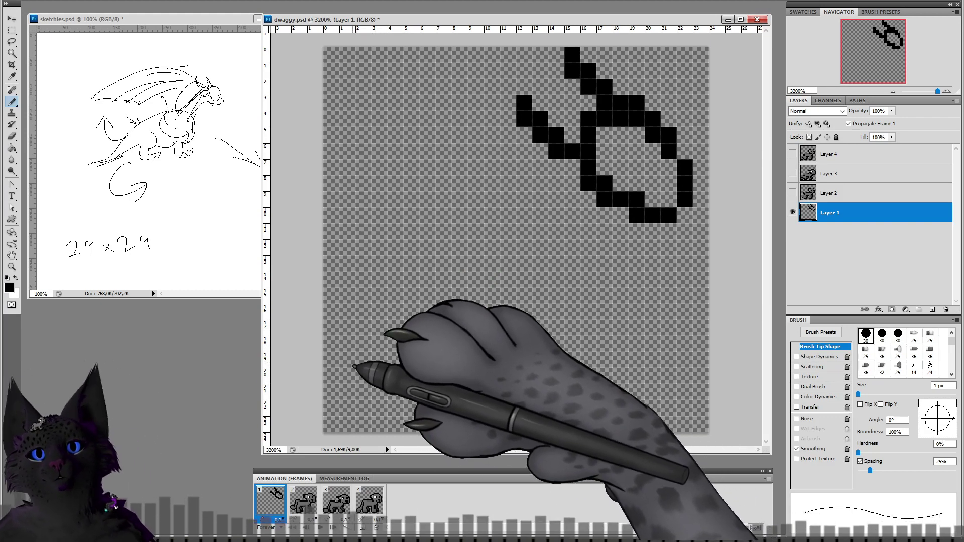
Step: Outline the dragon's neck, back, rump, belly and chest below the head in black pixels
drag(587, 150, 524, 230)
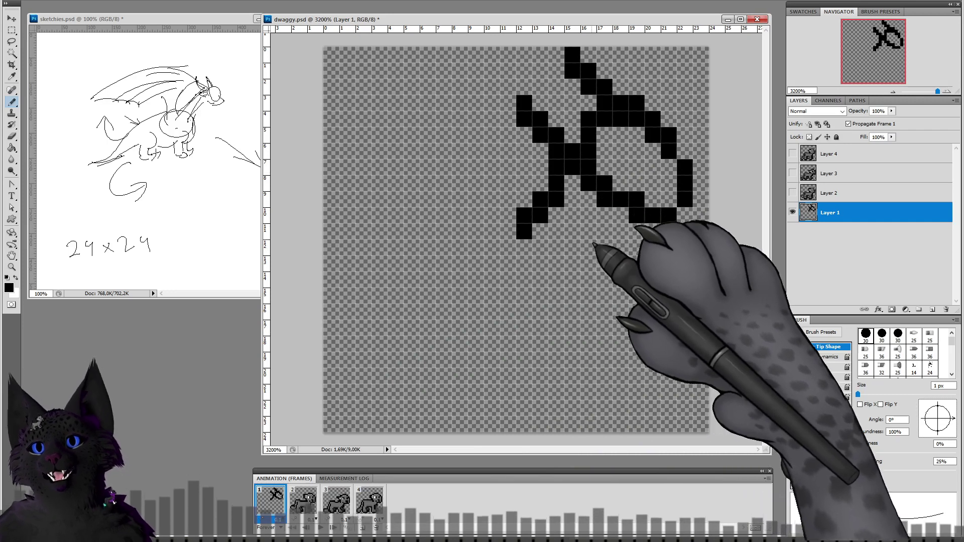
mouse_move(587, 213)
mouse_down()
mouse_move(586, 346)
mouse_move(540, 359)
mouse_up()
click(491, 231)
mouse_move(502, 241)
mouse_down()
mouse_move(416, 243)
mouse_move(395, 305)
mouse_move(439, 361)
mouse_move(559, 341)
mouse_move(573, 314)
mouse_up()
drag(619, 216, 605, 225)
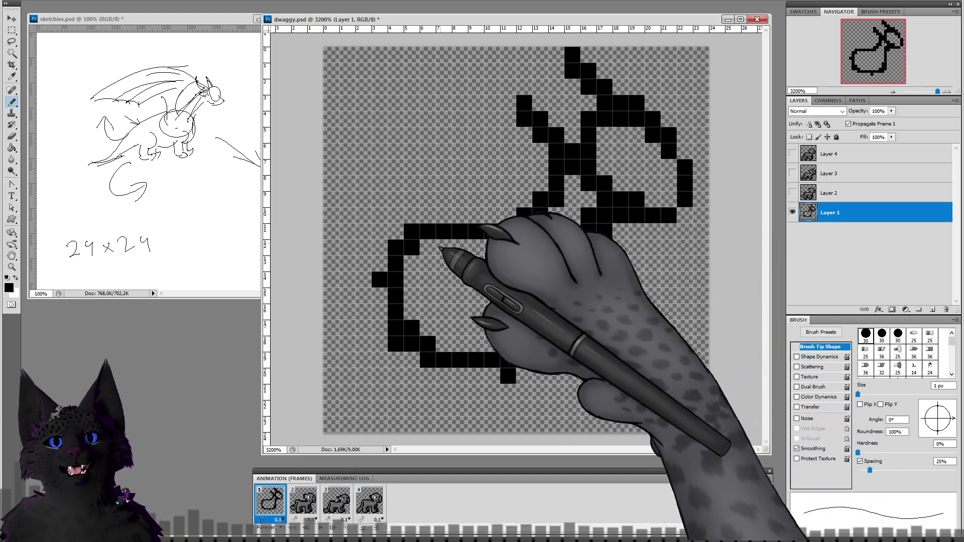
Step: Draw a tail curling around the hindquarters, and outline the hind and front legs under the body
mouse_move(380, 282)
mouse_down()
mouse_move(358, 309)
mouse_move(374, 294)
mouse_move(363, 304)
mouse_move(355, 289)
mouse_move(402, 340)
mouse_move(392, 353)
mouse_move(359, 310)
mouse_move(340, 403)
mouse_move(442, 436)
mouse_move(437, 417)
mouse_move(386, 426)
mouse_move(445, 410)
mouse_move(448, 376)
mouse_move(440, 384)
mouse_move(401, 340)
mouse_up()
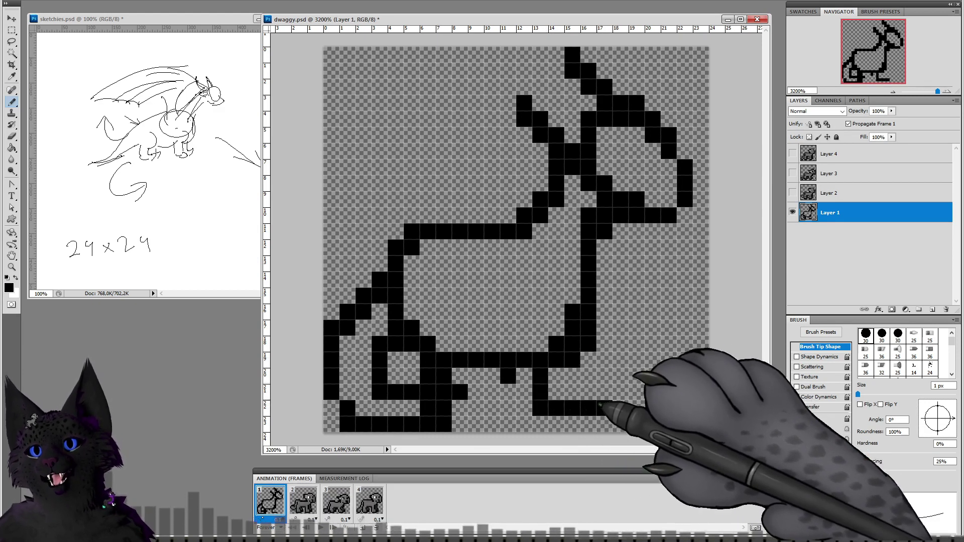
mouse_move(492, 376)
mouse_down()
mouse_move(492, 408)
mouse_move(459, 407)
mouse_up()
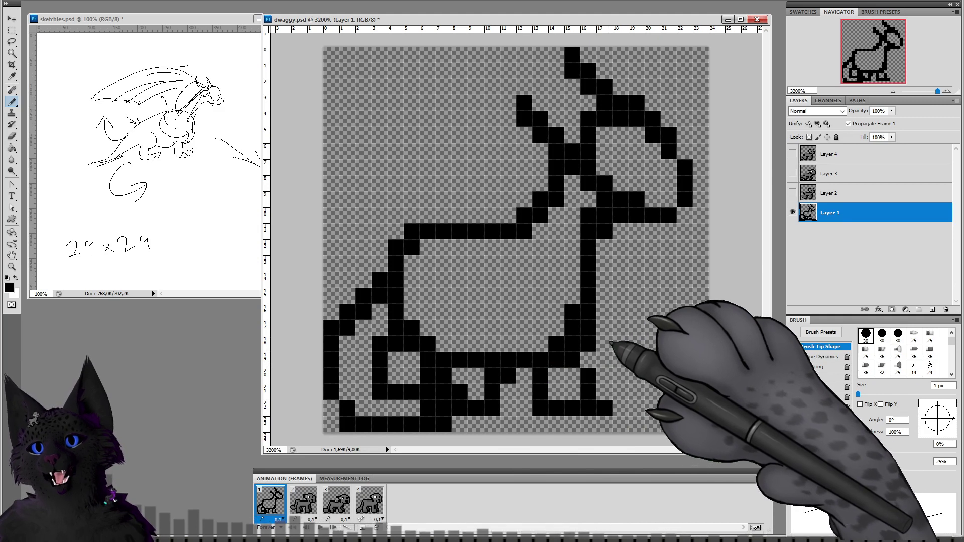
drag(605, 329, 620, 395)
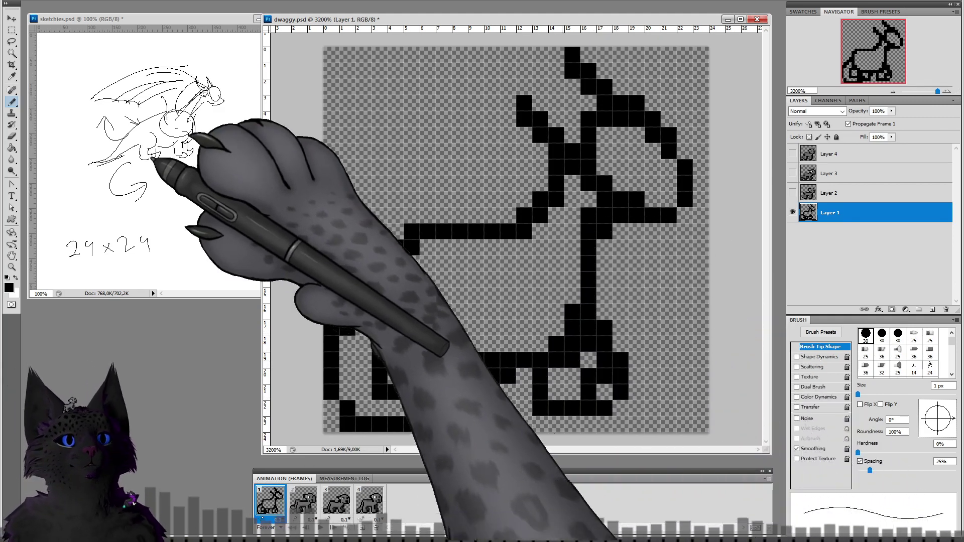
Step: Erase the surplus pixels between the tail and rump, around the hind leg and along the belly with a 1 px eraser
click(12, 136)
right_click(491, 262)
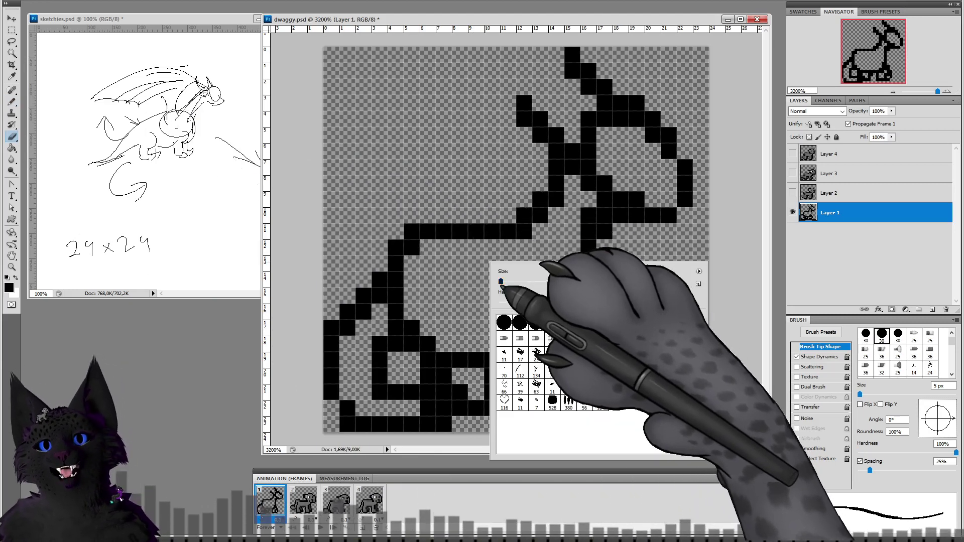
drag(395, 264, 380, 295)
click(363, 311)
drag(395, 328, 380, 344)
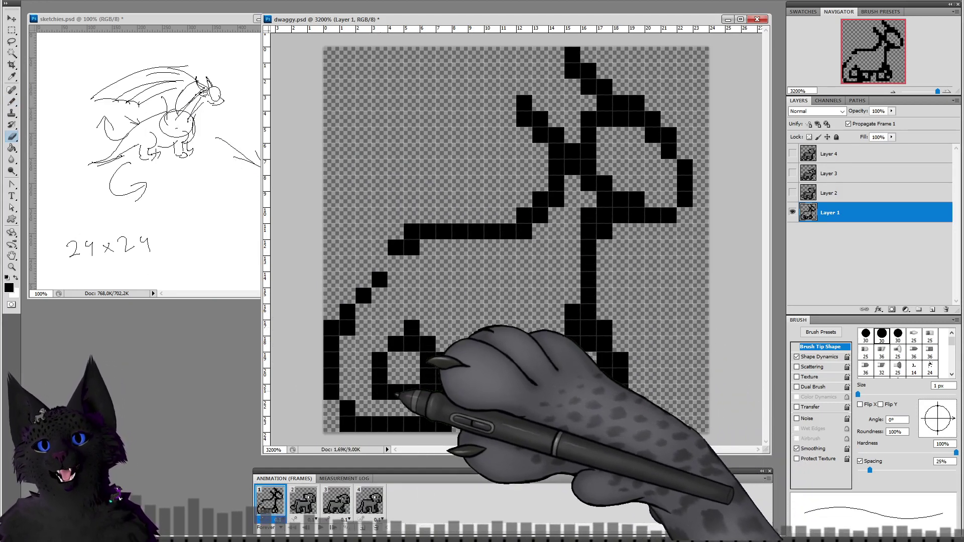
drag(428, 392, 428, 408)
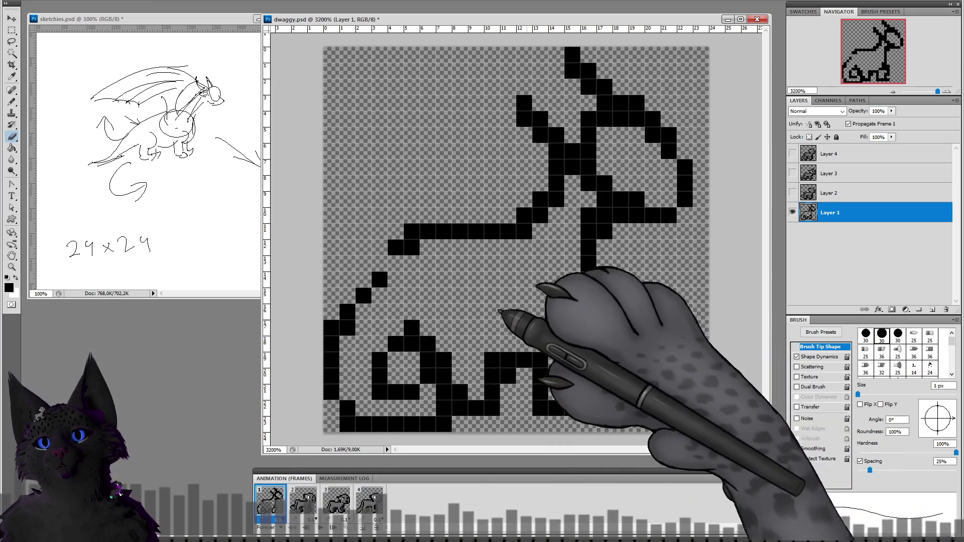
Step: Refine the rump, thigh and chest lines with the 1 px brush, and open the back of the head into the neck
click(11, 102)
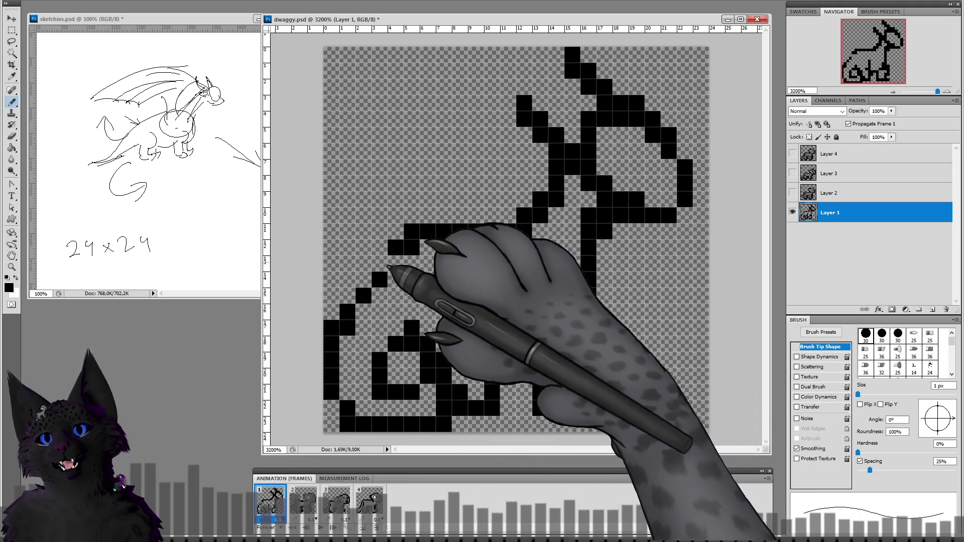
click(379, 264)
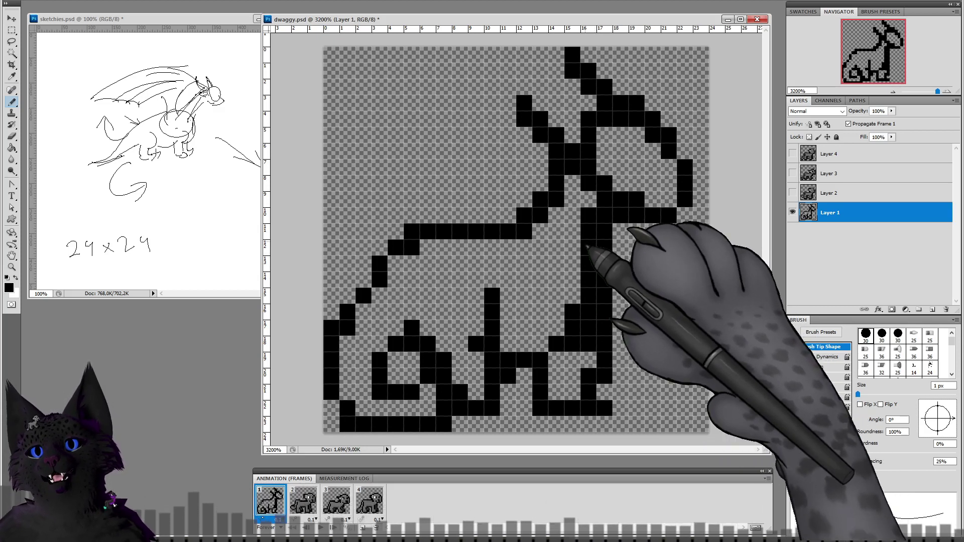
drag(589, 183, 588, 151)
drag(605, 119, 621, 119)
click(604, 183)
drag(620, 200, 637, 199)
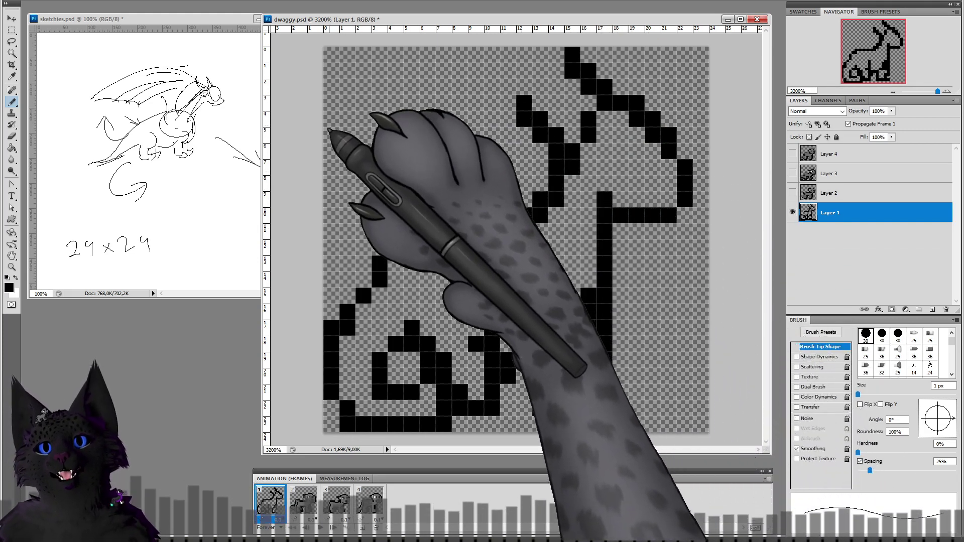
Step: Draw the outline of a large wing sweeping backward above the dragon's back, with stepped edges at its rear tip
drag(331, 118, 507, 70)
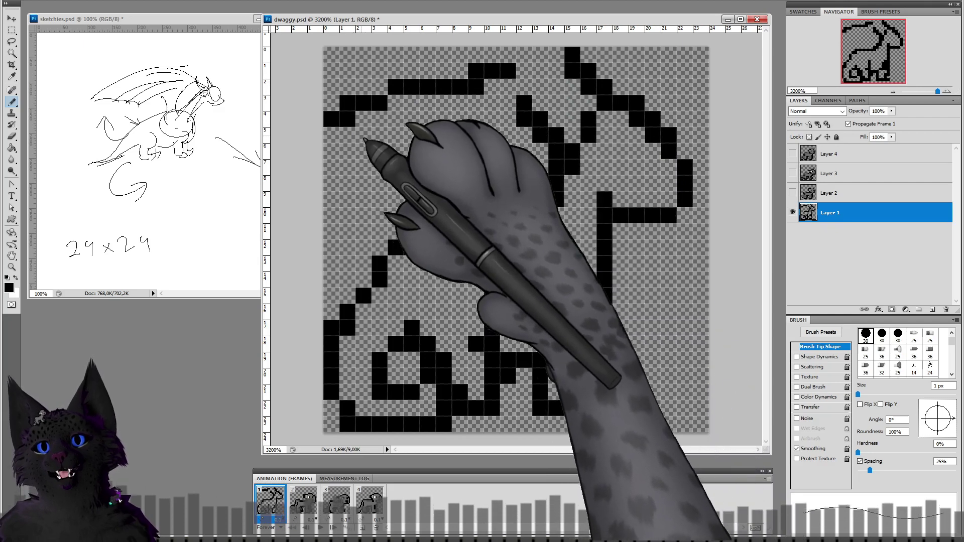
mouse_move(331, 166)
mouse_down()
mouse_move(331, 138)
mouse_move(362, 119)
mouse_up()
mouse_move(346, 166)
mouse_down()
mouse_move(452, 197)
mouse_move(413, 177)
mouse_move(489, 238)
mouse_move(526, 219)
mouse_move(534, 150)
mouse_move(521, 174)
mouse_move(538, 92)
mouse_move(519, 123)
mouse_move(524, 71)
mouse_up()
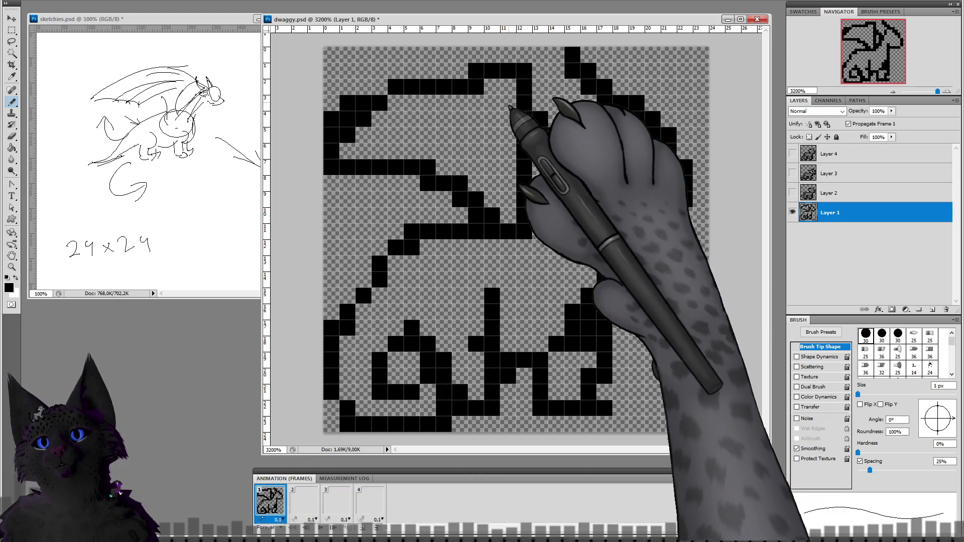
drag(508, 103, 516, 171)
mouse_move(347, 178)
mouse_down()
mouse_move(335, 202)
mouse_move(346, 158)
mouse_move(351, 188)
mouse_up()
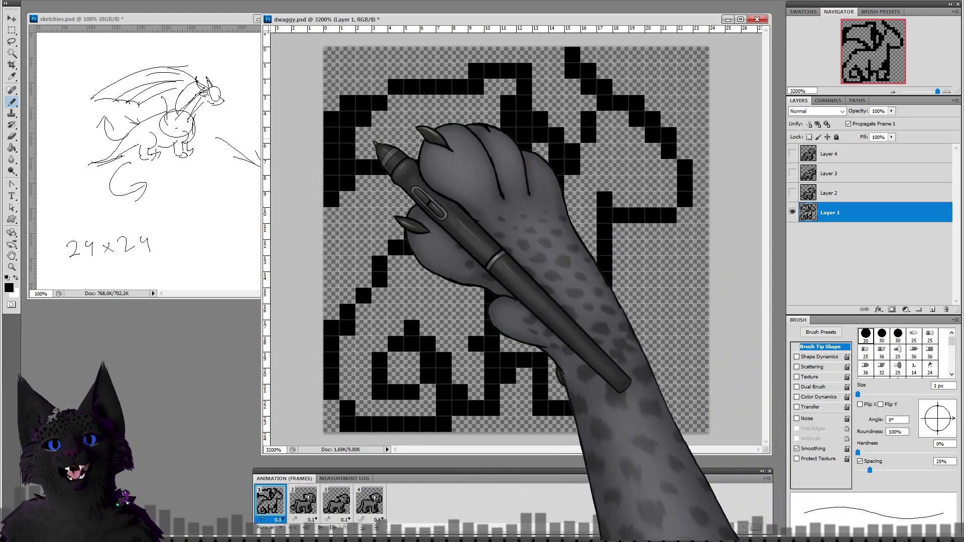
mouse_move(332, 135)
mouse_down()
mouse_move(351, 103)
mouse_move(362, 103)
mouse_up()
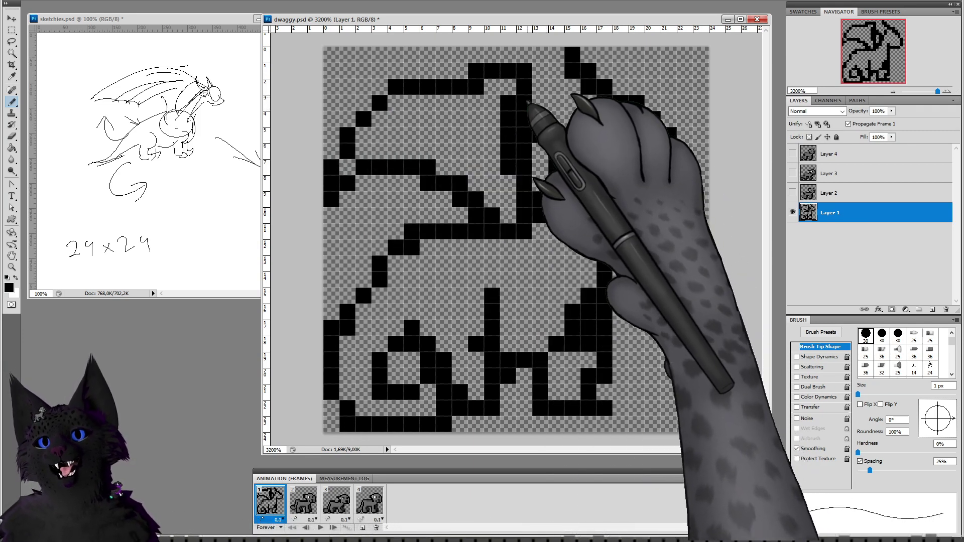
Step: Reshape the wing's front edge next to the neck into a thinner line with a rounded upper corner
click(476, 89)
mouse_move(506, 101)
mouse_down()
mouse_move(525, 107)
mouse_move(524, 128)
mouse_up()
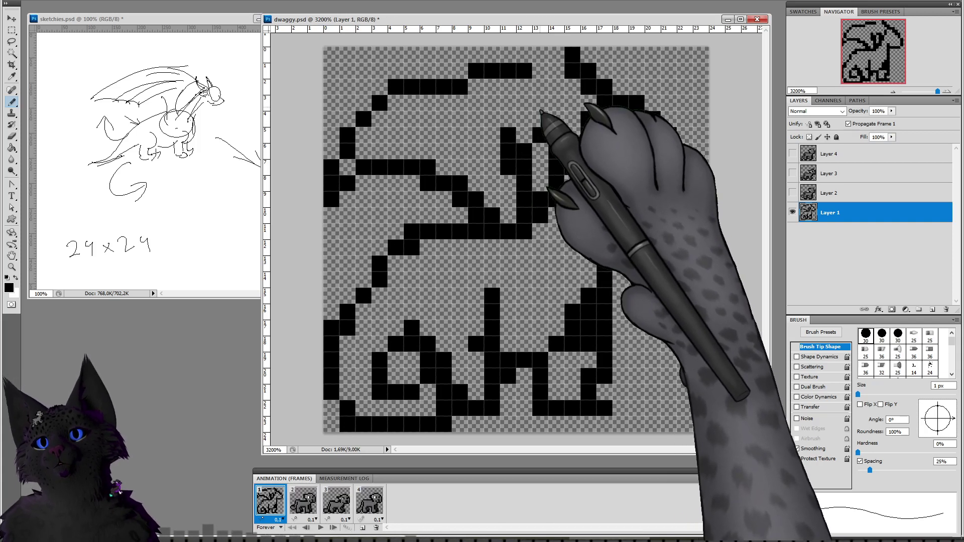
click(540, 86)
drag(524, 102, 524, 120)
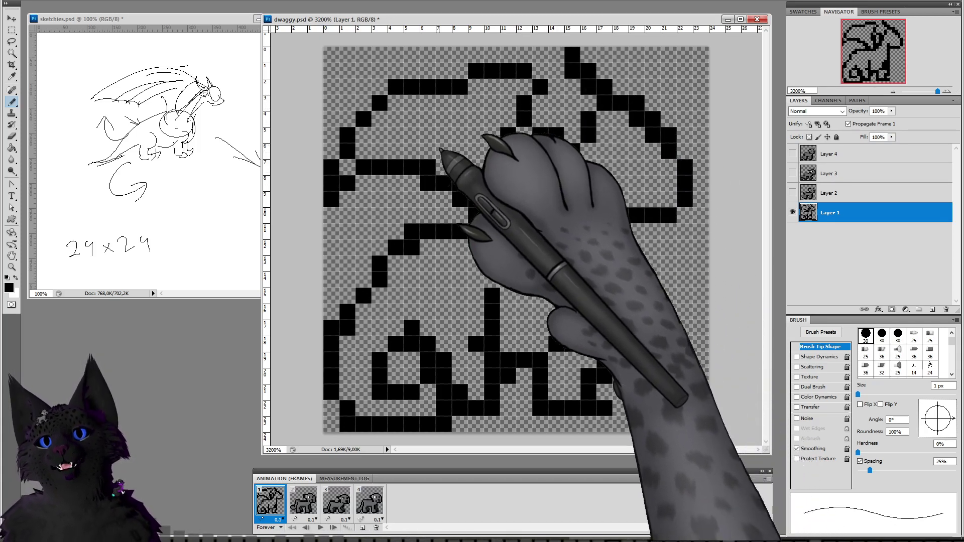
Step: Add short rib lines inside the wing to suggest its membrane folds
click(382, 153)
click(408, 138)
click(399, 135)
drag(424, 122, 458, 120)
click(444, 156)
drag(446, 157, 459, 156)
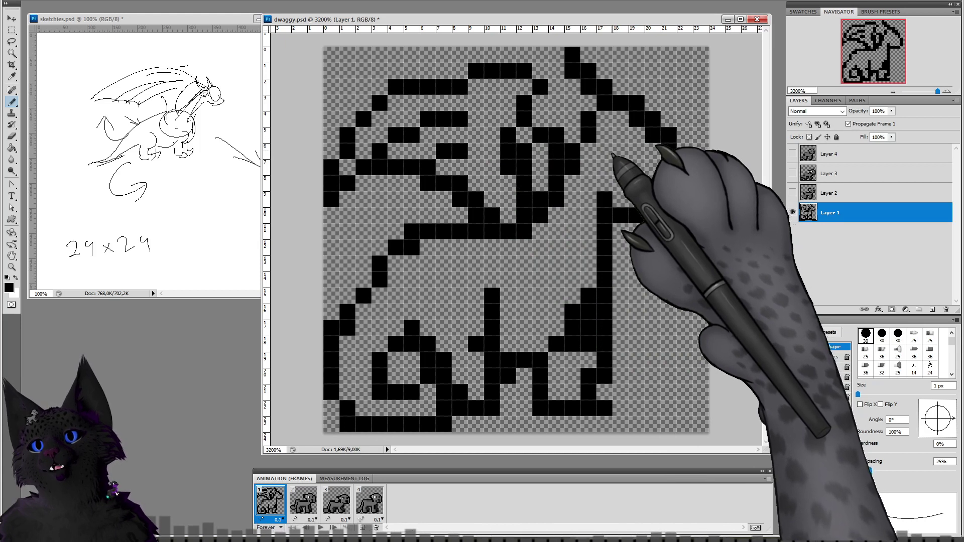
Step: Add the eyes to the dragon's face, and draw a small inverted T shape beneath the muzzle
mouse_move(620, 152)
mouse_down()
mouse_move(620, 168)
mouse_move(652, 169)
mouse_up()
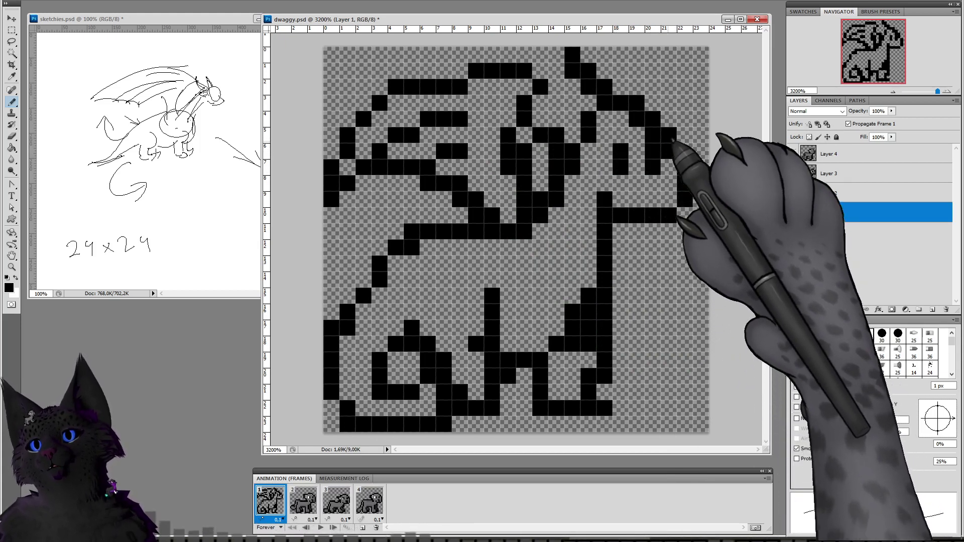
click(653, 135)
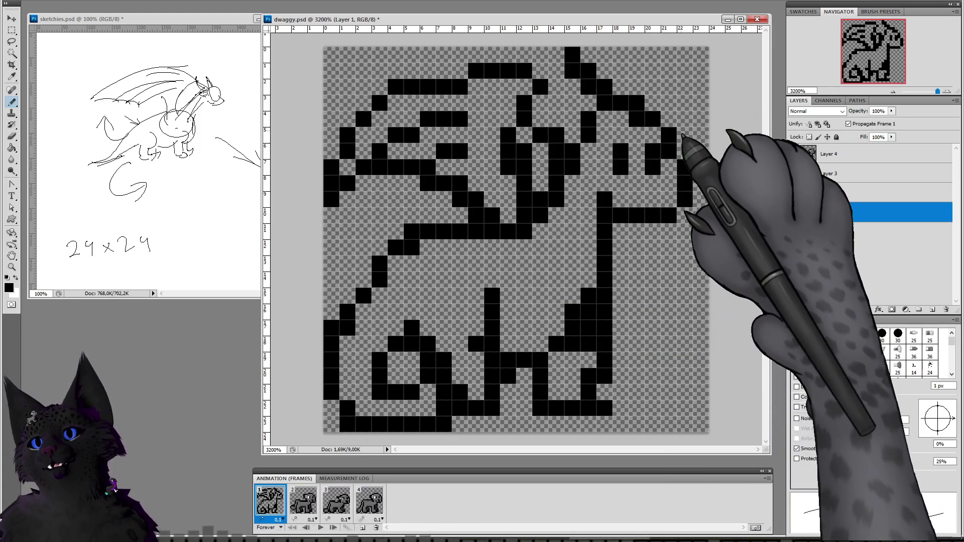
click(669, 215)
mouse_move(652, 232)
mouse_down()
mouse_move(647, 267)
mouse_move(669, 264)
mouse_up()
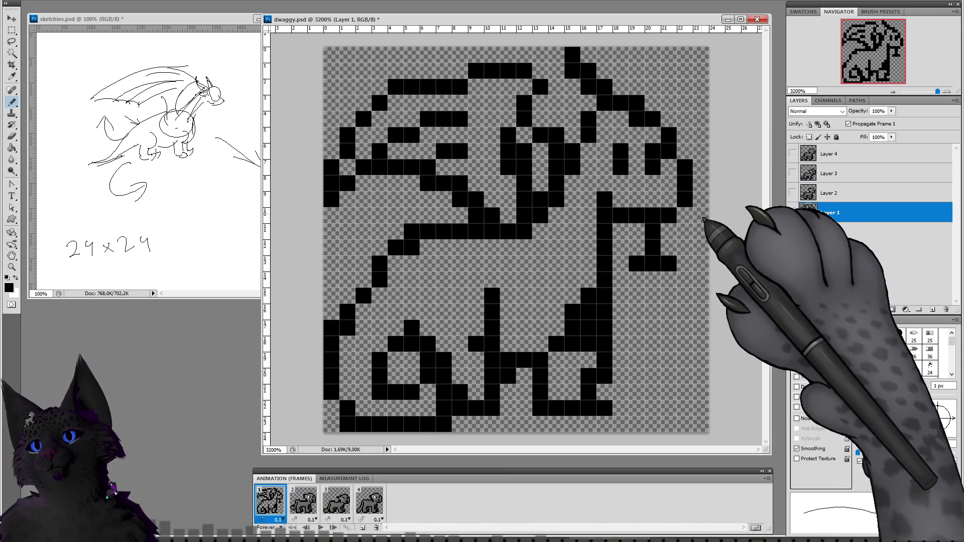
Step: Erase the inverted T shape beneath the muzzle and thicken the wing's base where it meets the back
click(652, 263)
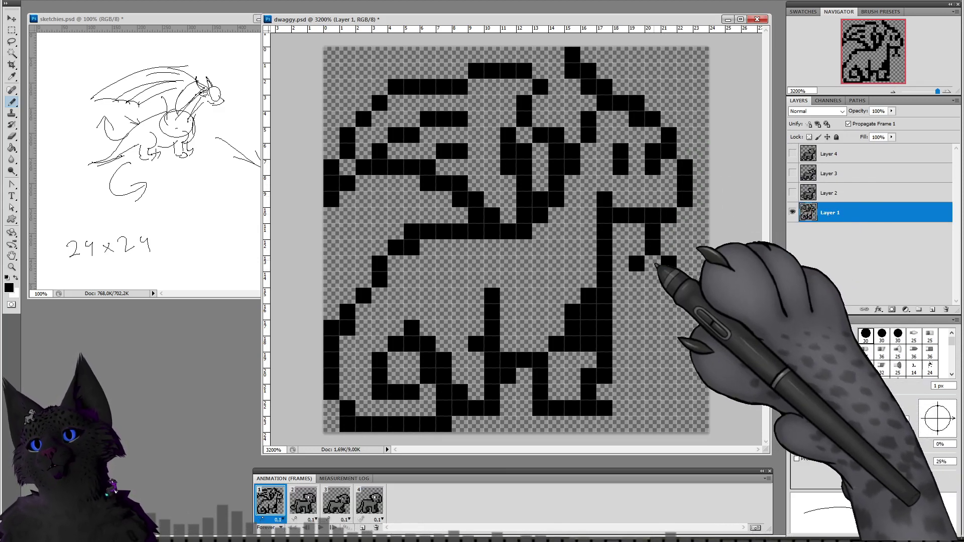
click(653, 231)
click(637, 264)
drag(668, 264, 652, 248)
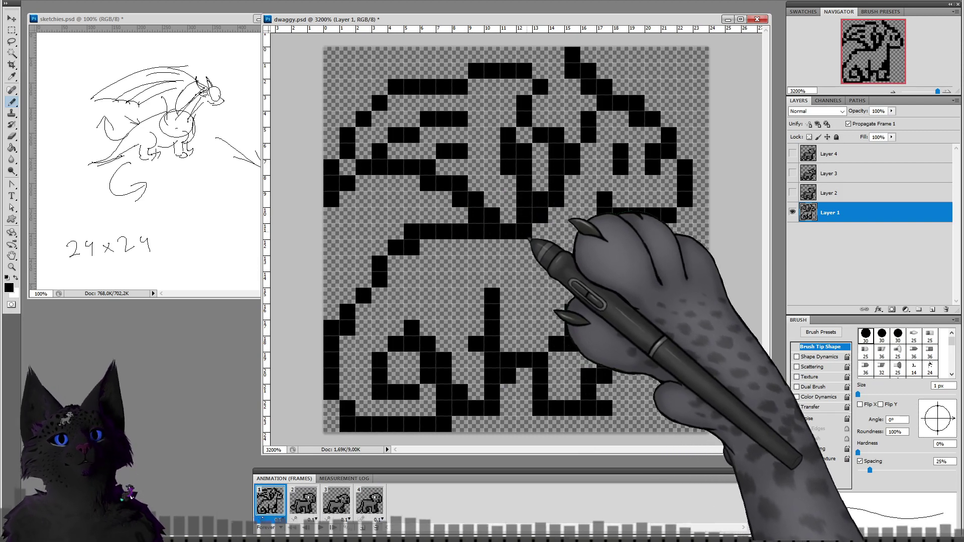
mouse_move(498, 250)
mouse_down()
mouse_move(533, 250)
mouse_move(544, 231)
mouse_up()
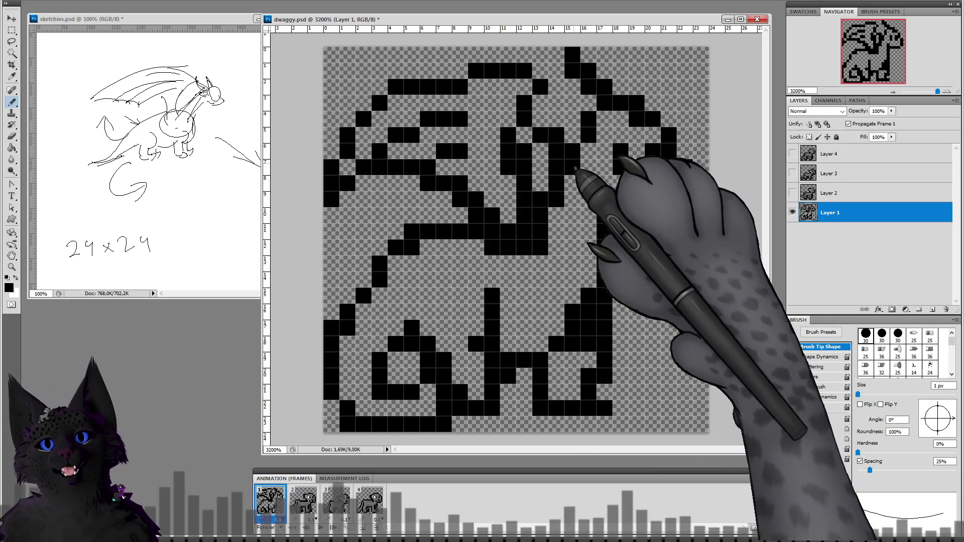
Step: Reinforce the dragon's back line in the sketchies.psd drawing and return to dwaggy.psd
click(145, 127)
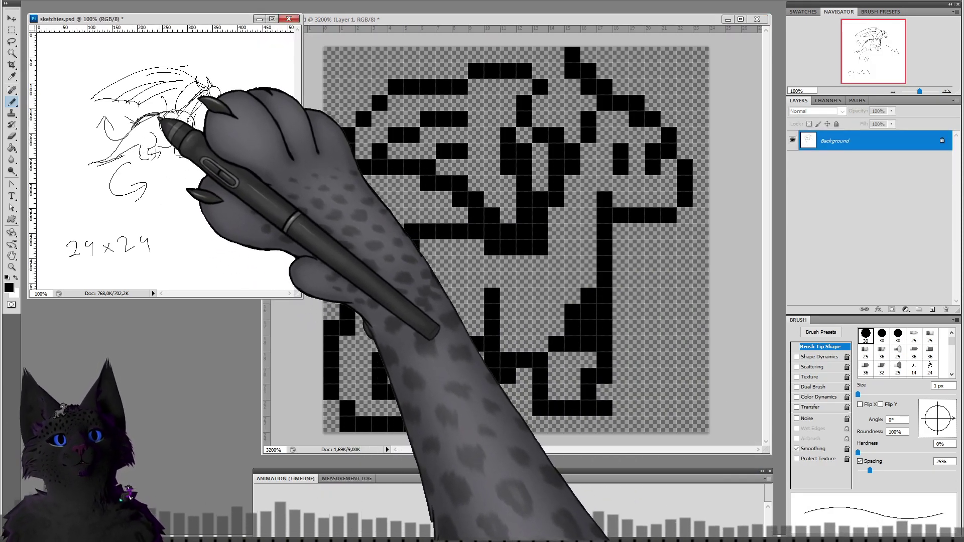
click(500, 21)
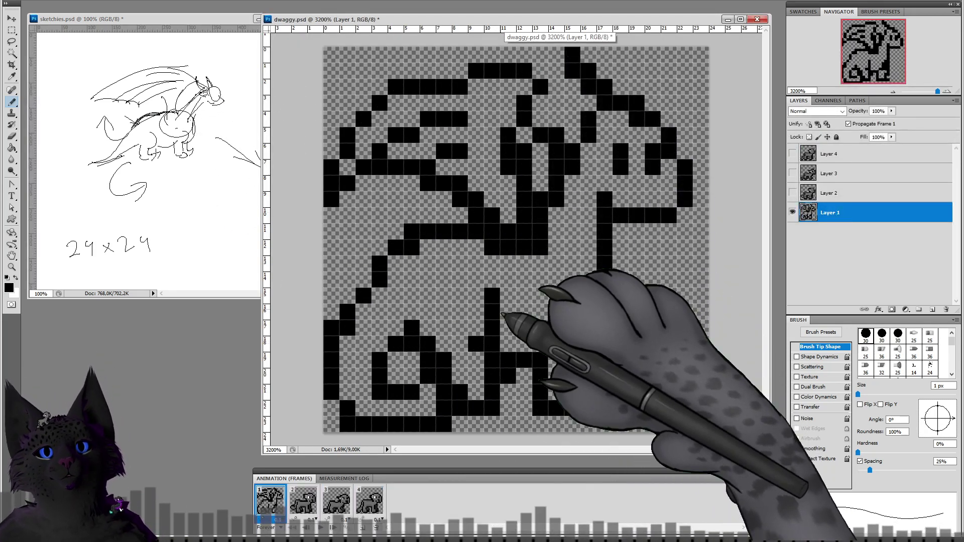
Step: Round the lower corner of the dragon's curled tail and trim its tip down to a thinner hook
key(ctrl+z)
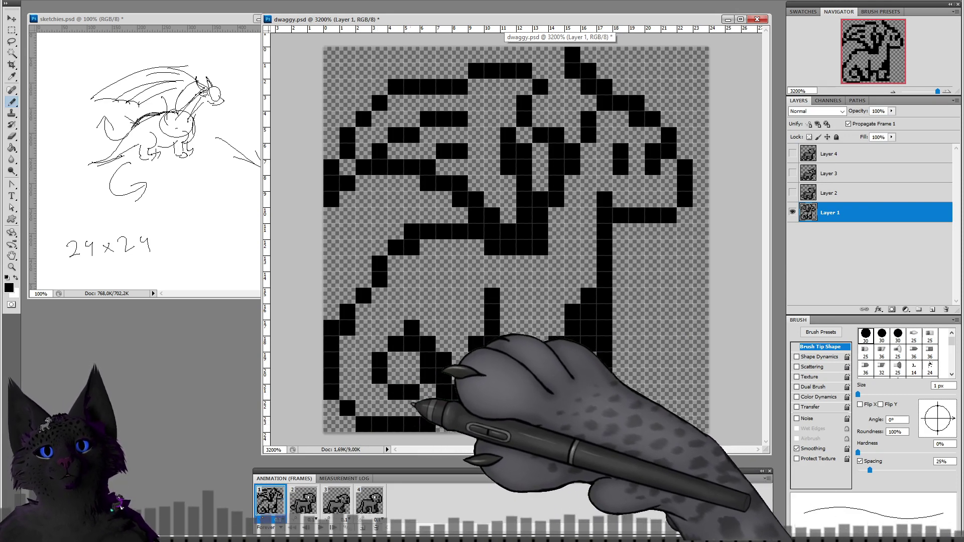
click(411, 393)
mouse_move(442, 377)
mouse_down()
mouse_move(422, 383)
mouse_move(428, 376)
mouse_move(444, 392)
mouse_up()
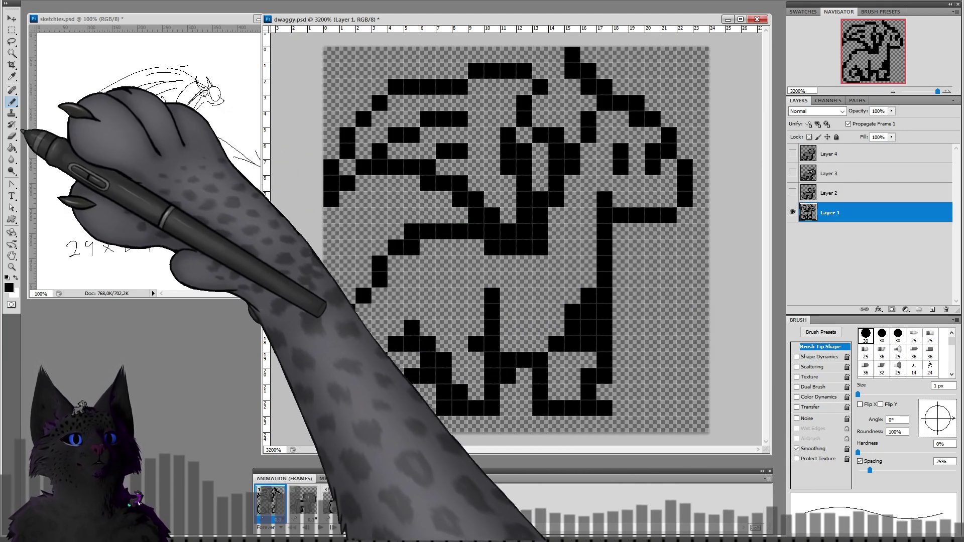
Step: In sketchies.psd, erase the head, legs and tail with a 12 px eraser, and redraw them with a curled tail and small detail studies alongside
key(e)
click(160, 122)
right_click(161, 122)
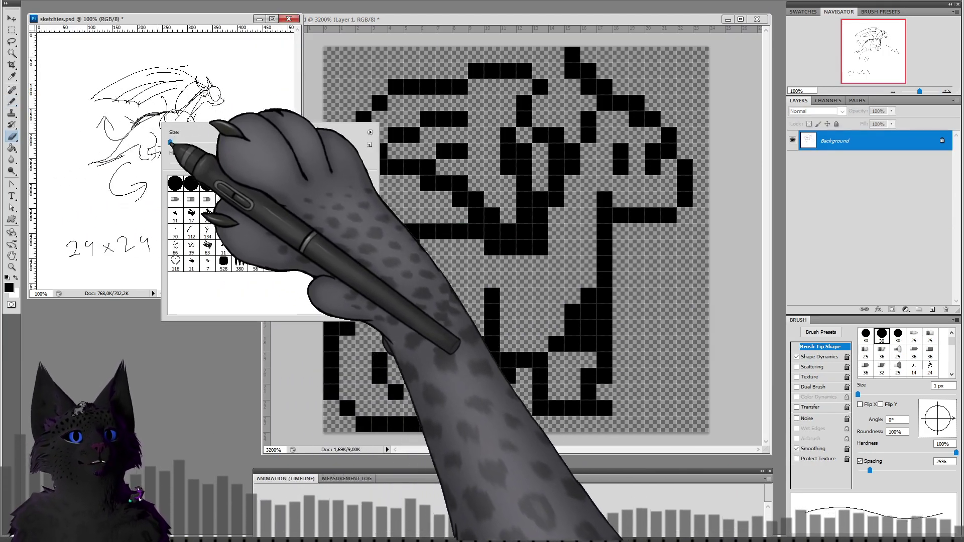
click(147, 127)
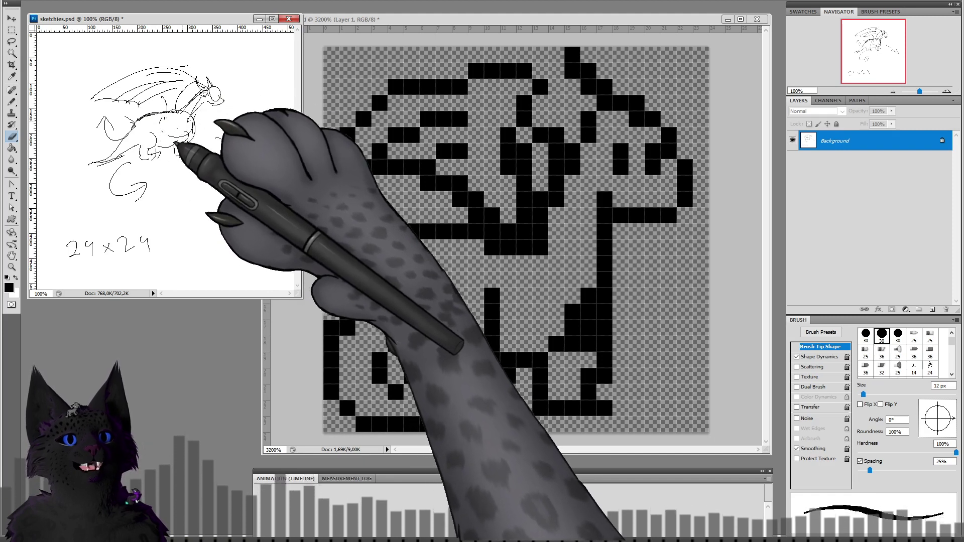
mouse_move(190, 115)
mouse_down()
mouse_move(210, 89)
mouse_move(197, 140)
mouse_up()
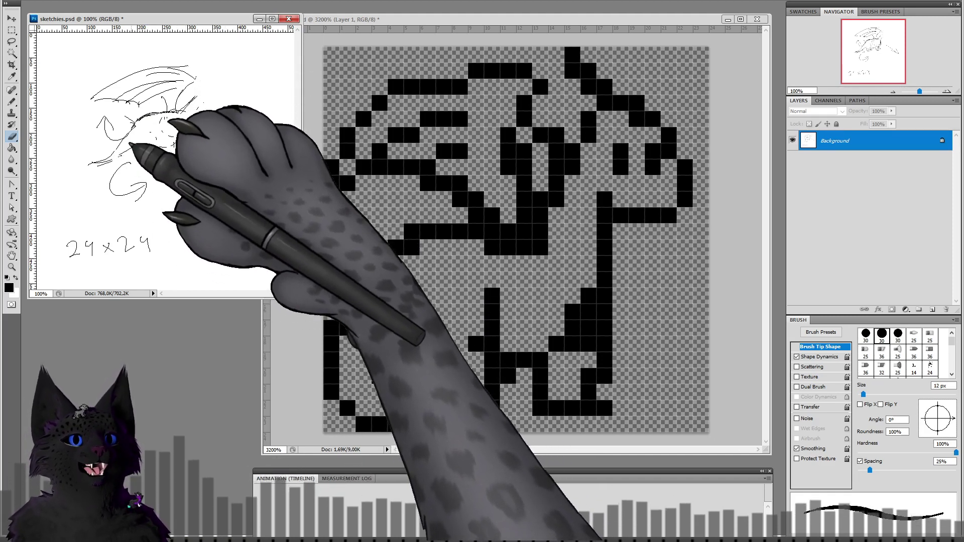
key(b)
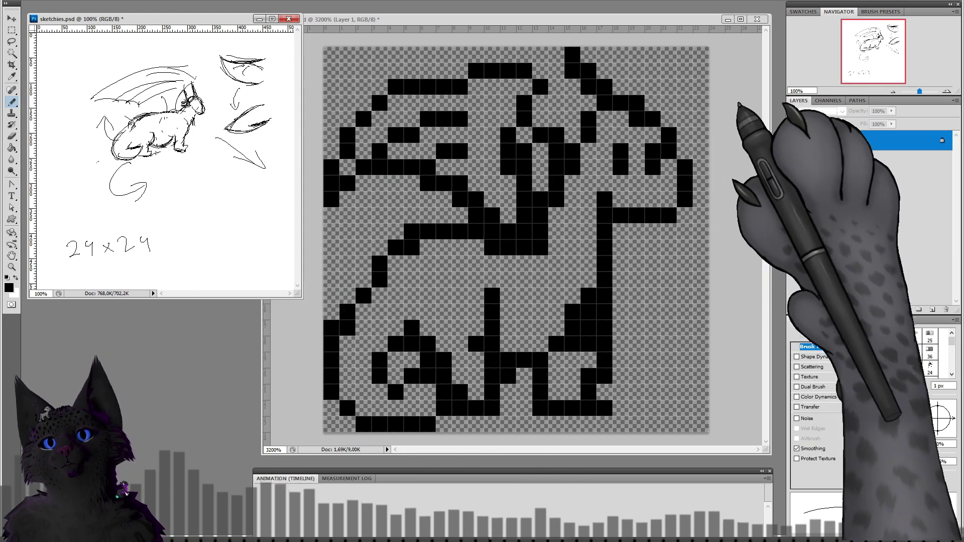
click(712, 147)
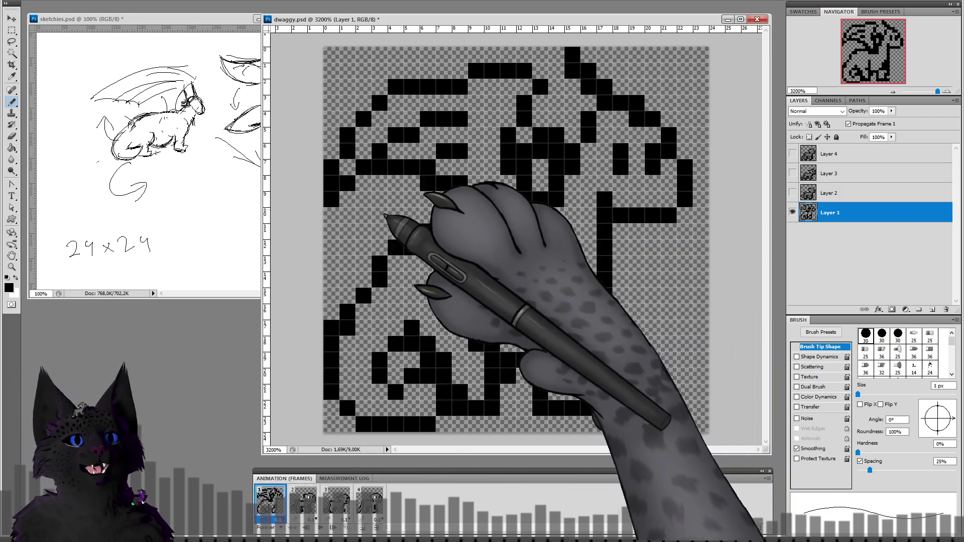
Step: Set the foreground color to bright red and trace the pointed ear behind the dragon's head in red pixels
click(8, 287)
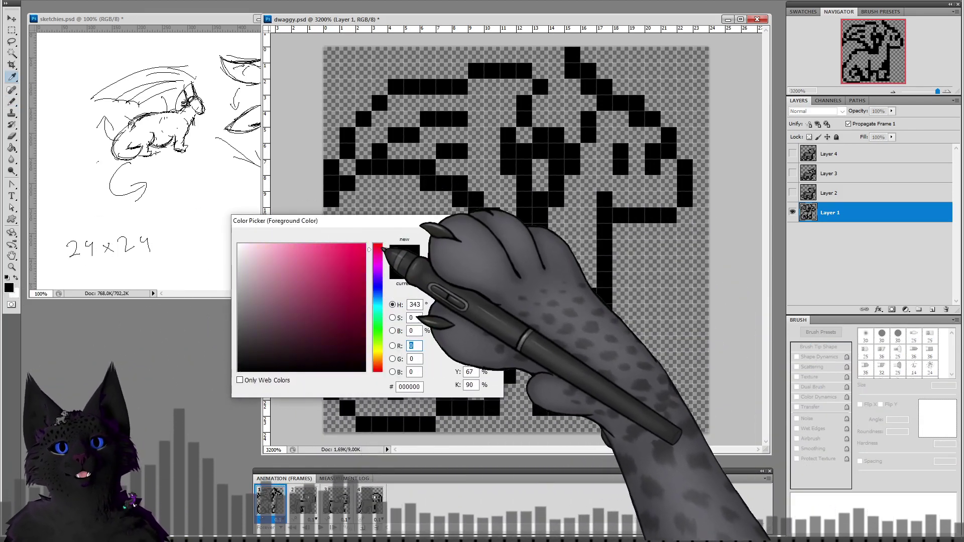
click(378, 245)
click(365, 246)
click(445, 238)
key(b)
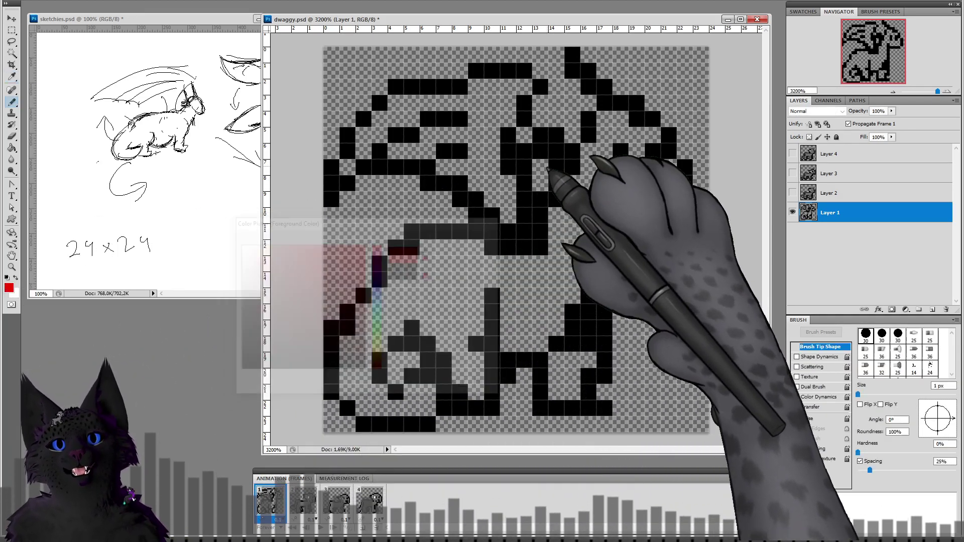
drag(557, 151, 522, 151)
click(508, 152)
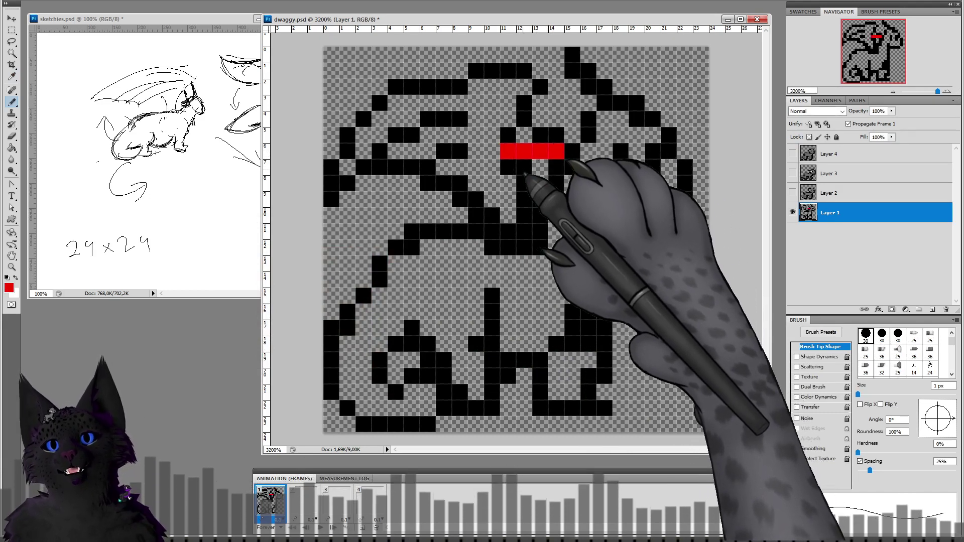
click(524, 168)
drag(540, 184, 557, 183)
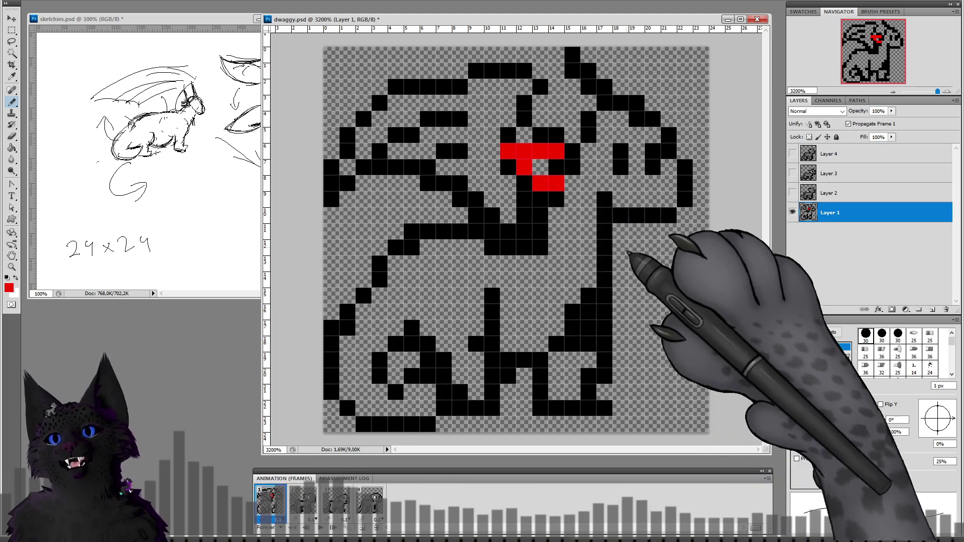
Step: Draw a small red pointed shape at the canvas edge in front of the chest, and erase it with a 1 px eraser
mouse_move(701, 280)
mouse_down()
mouse_move(669, 280)
mouse_move(652, 301)
mouse_move(704, 307)
mouse_up()
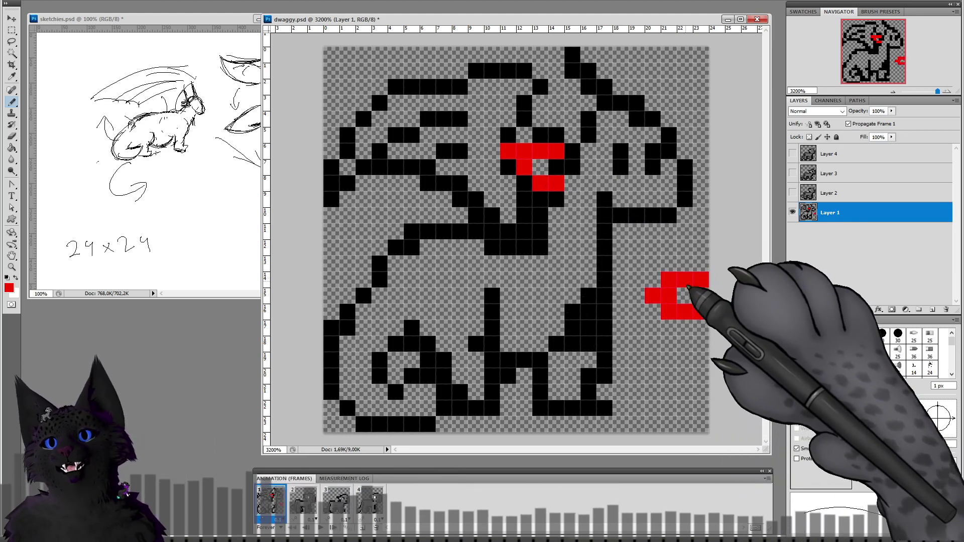
key(e)
click(12, 136)
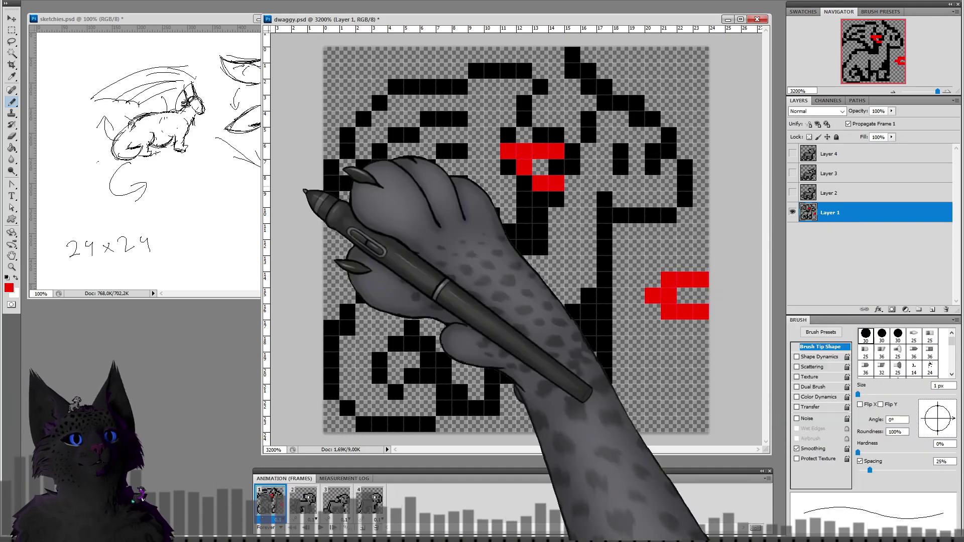
right_click(645, 219)
drag(664, 239, 651, 240)
key(Return)
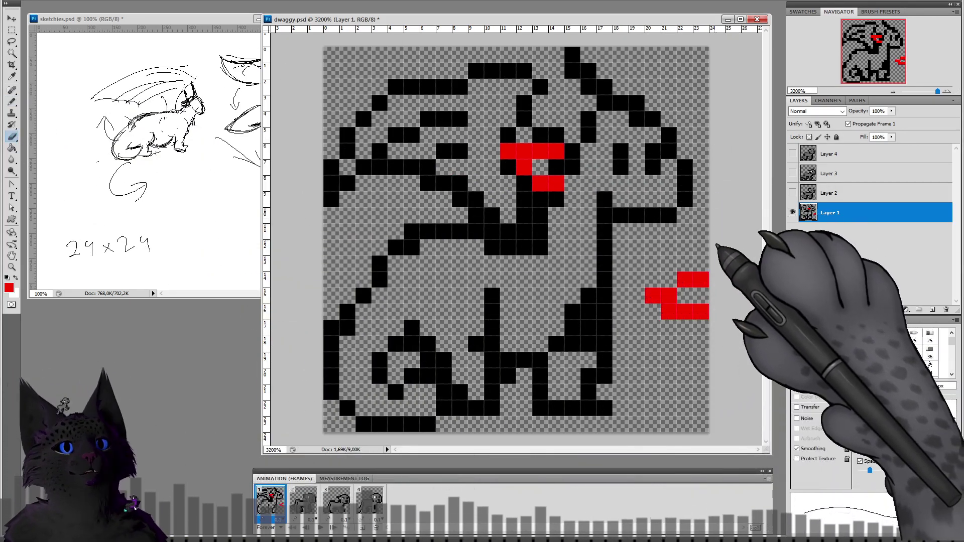
drag(665, 279, 691, 304)
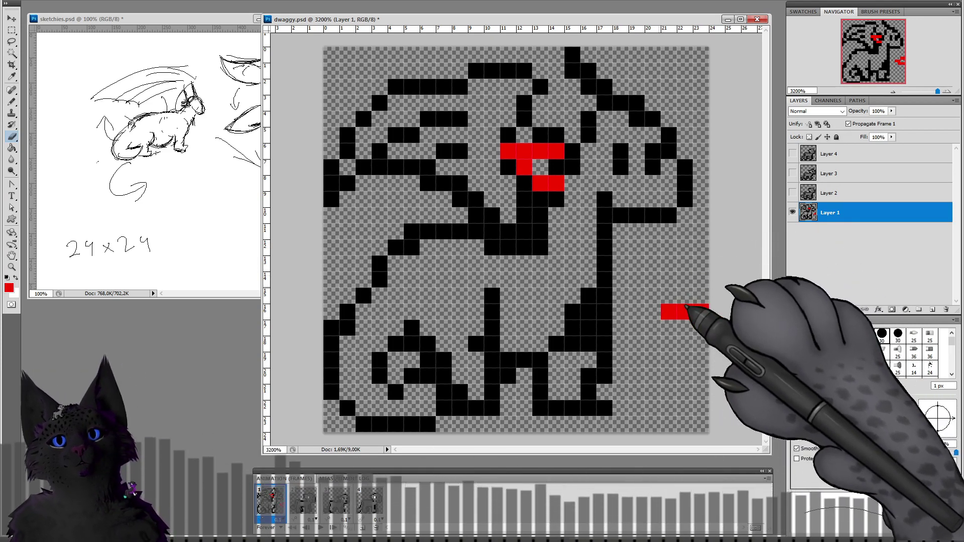
Step: Set the foreground color back to black and paint over the red pixels of the ear
click(12, 102)
click(9, 287)
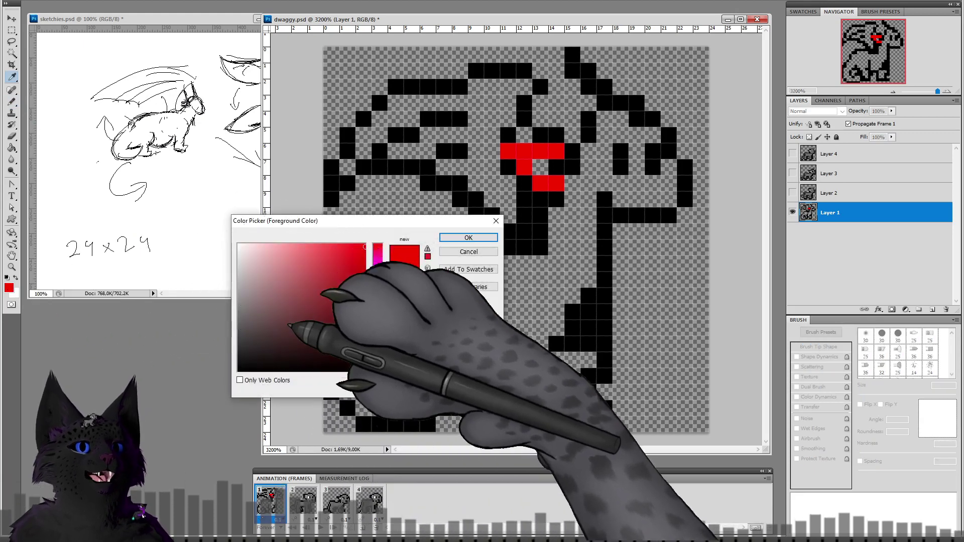
click(468, 237)
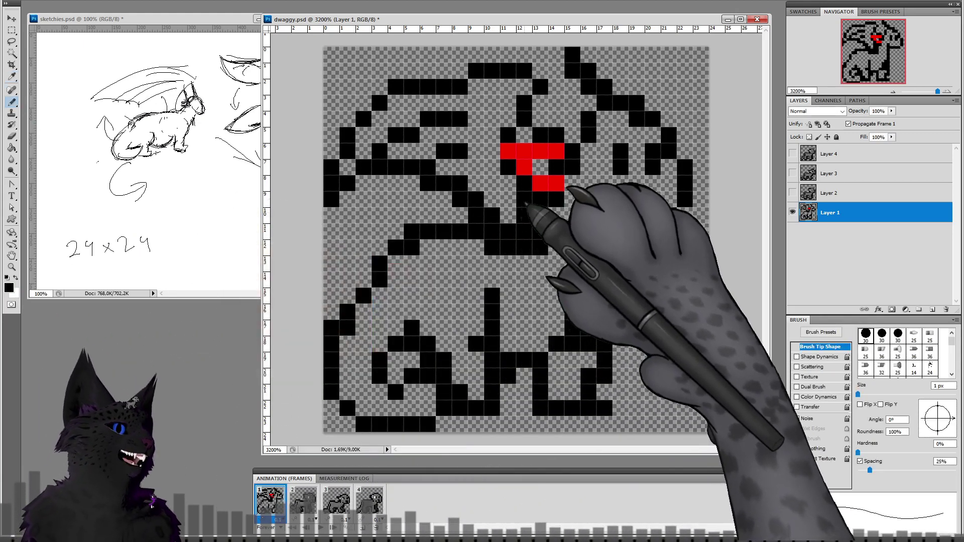
mouse_move(556, 151)
mouse_down()
mouse_move(509, 152)
mouse_move(524, 165)
mouse_up()
click(557, 182)
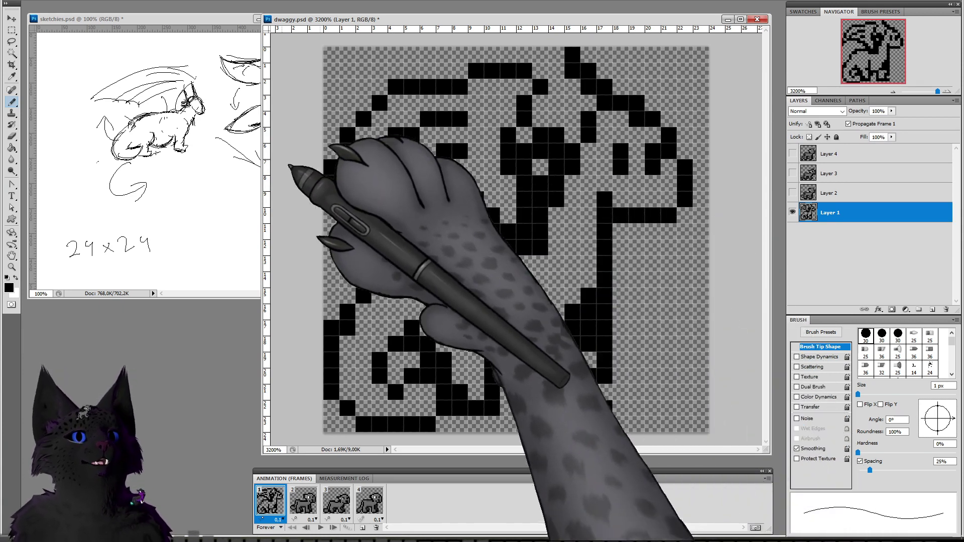
Step: Lasso the dragon's head with its horn and ear, and copy it onto a new layer
click(11, 42)
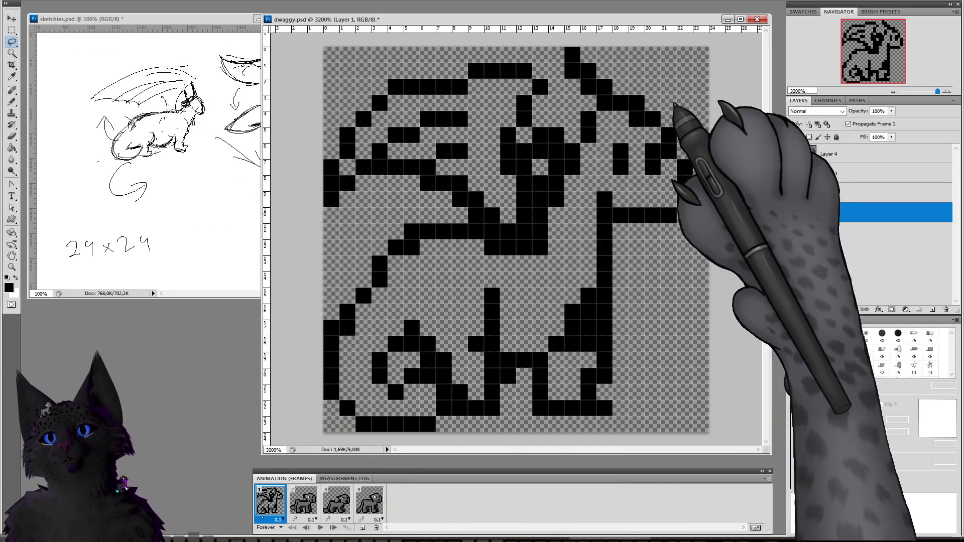
mouse_move(567, 46)
mouse_down()
mouse_move(551, 113)
mouse_move(503, 155)
mouse_move(533, 181)
mouse_move(537, 205)
mouse_move(589, 230)
mouse_move(703, 213)
mouse_up()
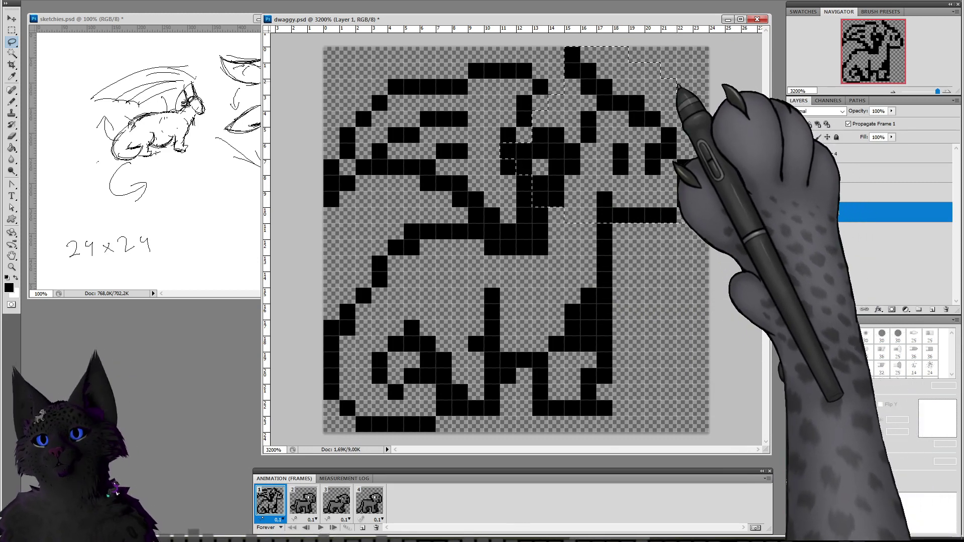
key(ctrl+j)
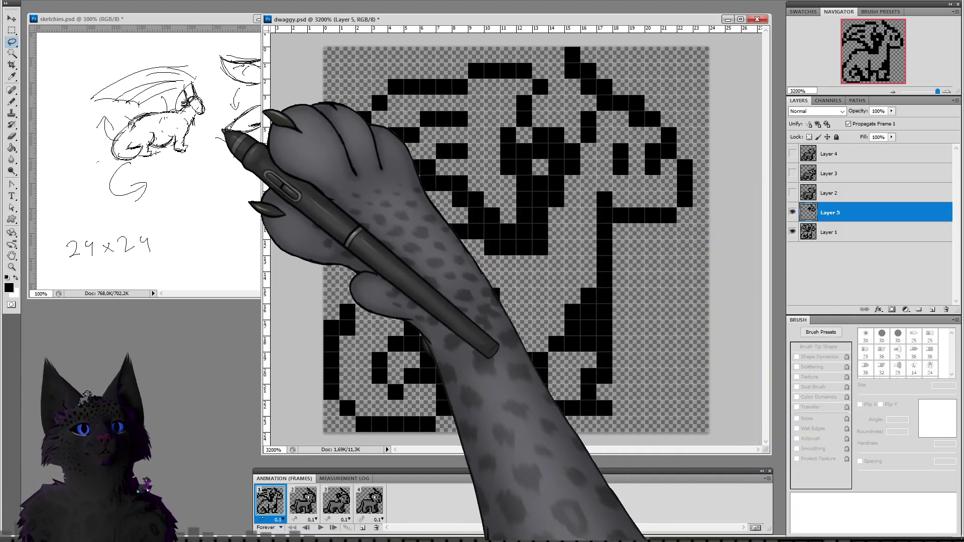
Step: Hide Layer 5, erase the head, horn and ear from Layer 1 with the eraser at 1 px, and show Layer 5 again
click(831, 232)
click(11, 136)
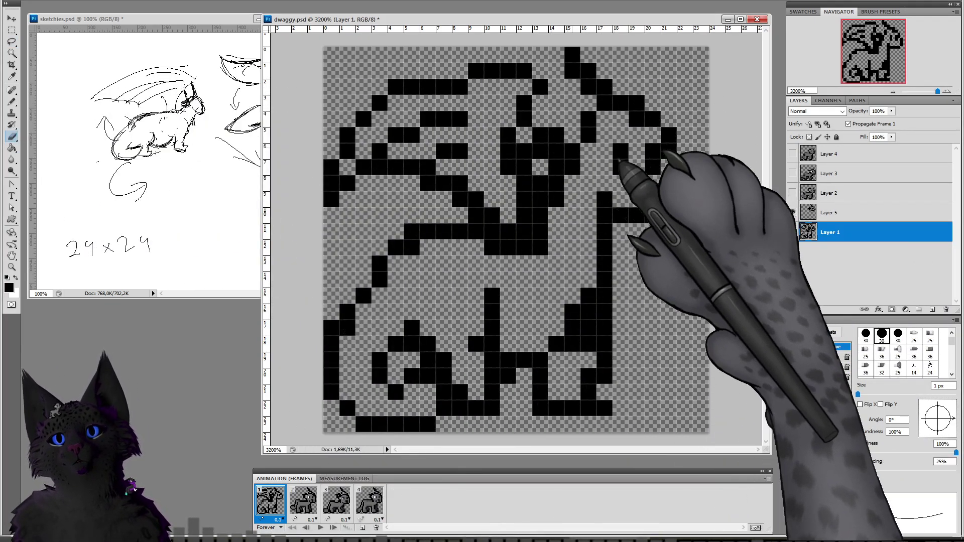
click(792, 214)
right_click(634, 140)
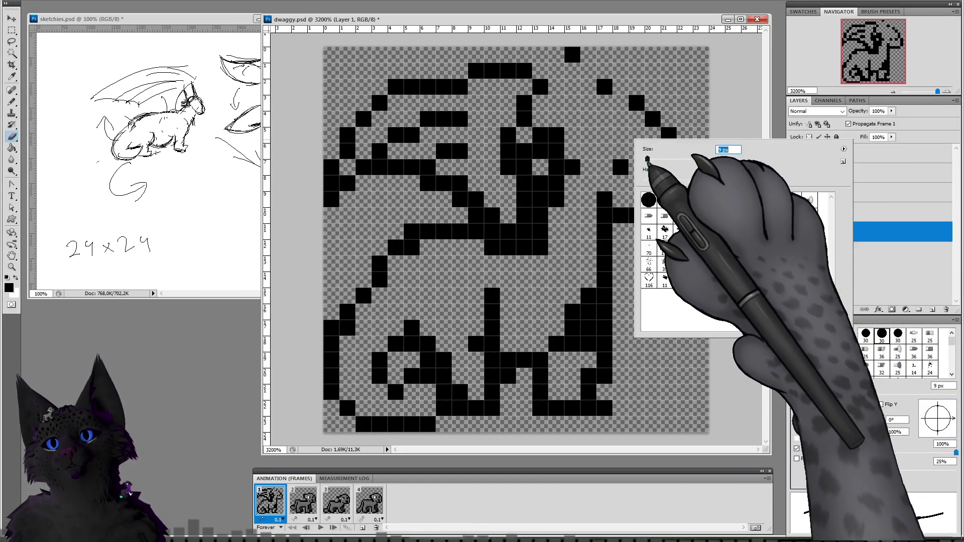
drag(645, 160, 643, 159)
mouse_move(572, 54)
mouse_down()
mouse_move(651, 131)
mouse_move(669, 136)
mouse_up()
mouse_move(679, 207)
mouse_down()
mouse_move(621, 206)
mouse_move(655, 169)
mouse_move(629, 177)
mouse_move(623, 212)
mouse_move(545, 150)
mouse_move(534, 155)
mouse_move(553, 182)
mouse_up()
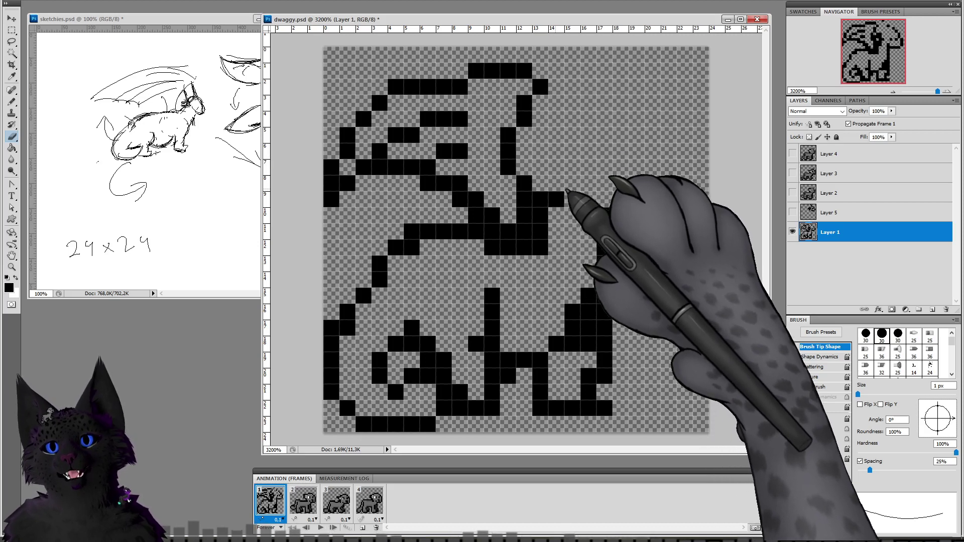
click(792, 213)
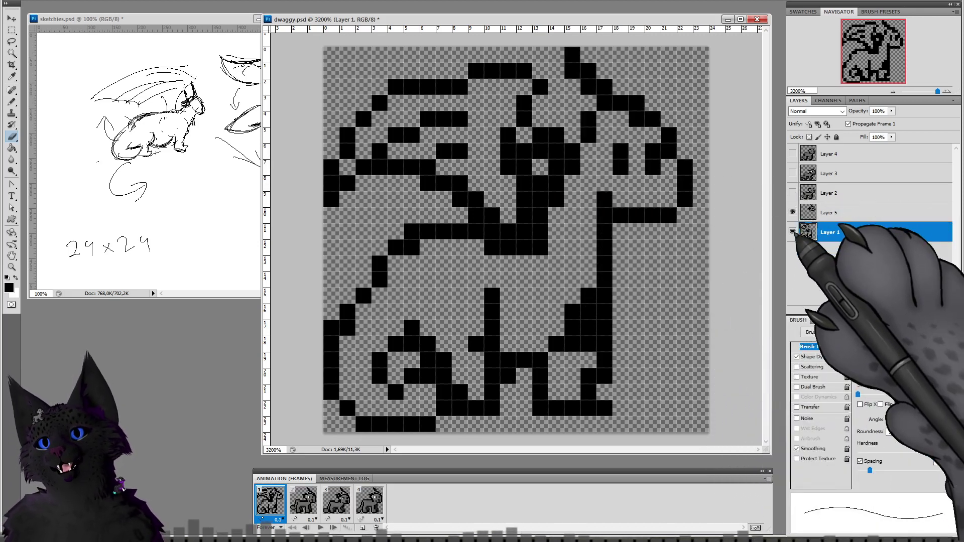
Step: With Layer 1 hidden, draw a second horn behind the head on Layer 5 and reshape the lower jaw into a deeper step
click(792, 232)
click(828, 212)
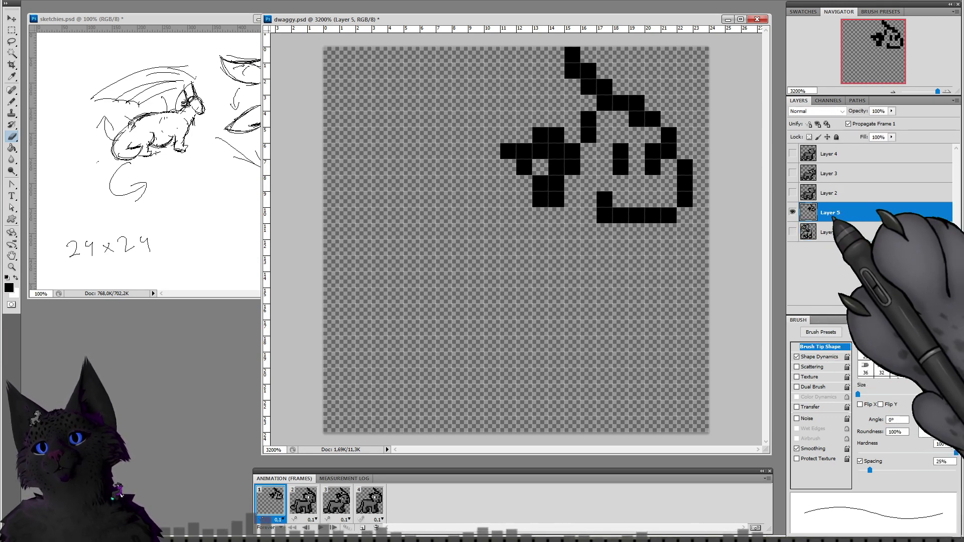
click(11, 102)
click(571, 134)
drag(524, 87, 552, 126)
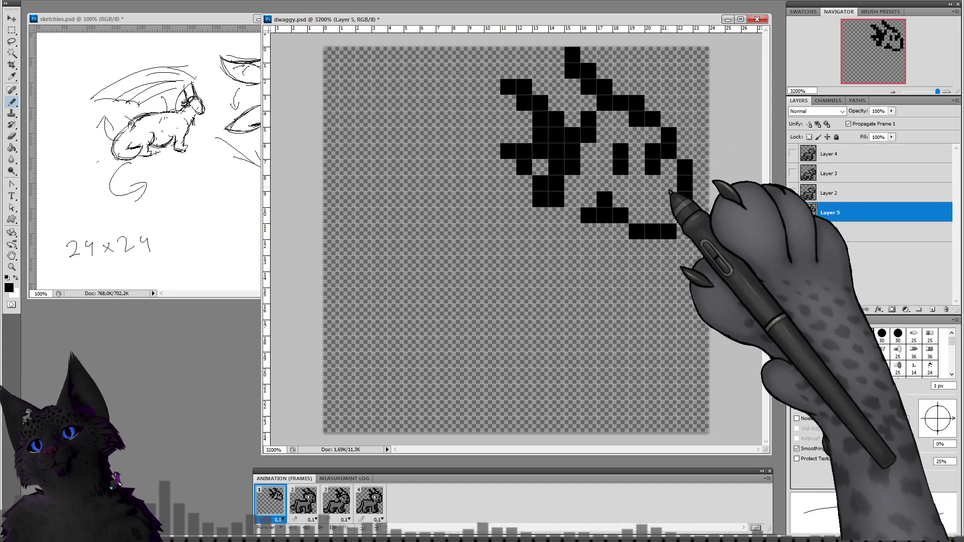
Step: Paint a two-pixel white of the eye behind the dragon's pupil, switch back to black and show Layer 1
click(15, 277)
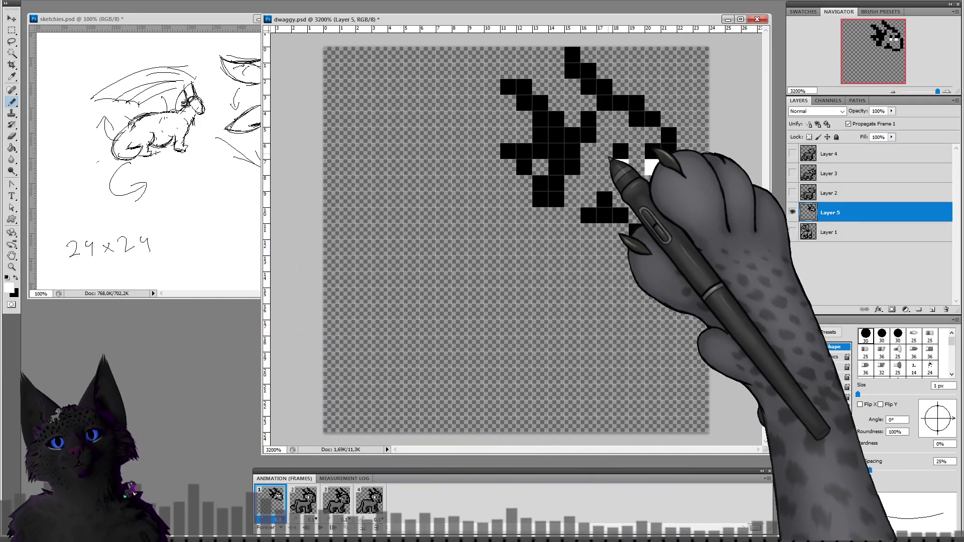
drag(610, 161, 604, 151)
click(15, 278)
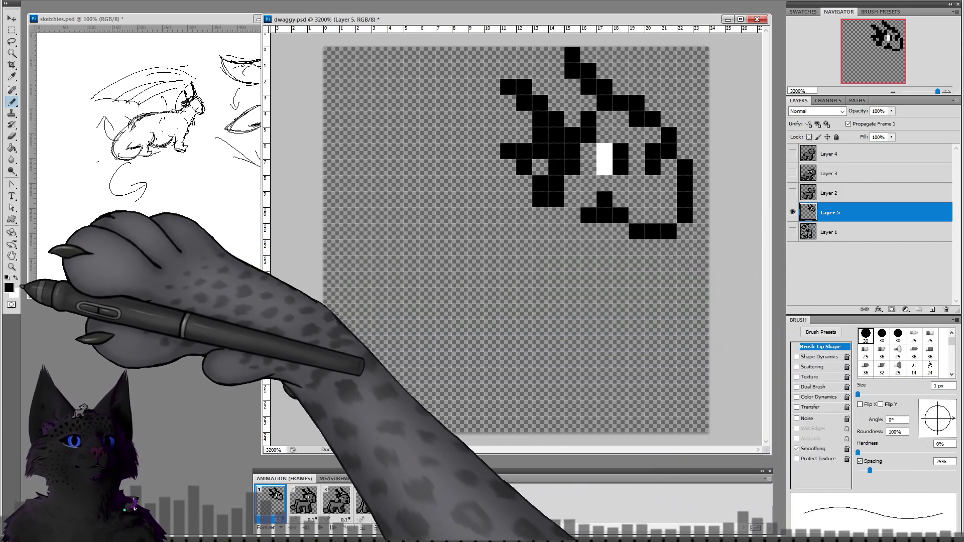
click(792, 232)
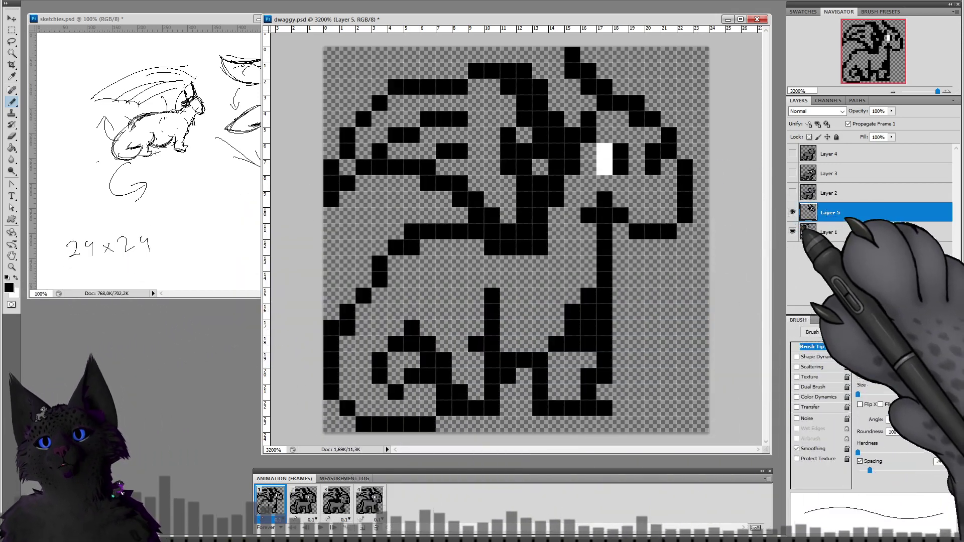
Step: Compare the new dragon on Layers 5 and 1 with the old animal drawing on Layer 2 by switching layer visibility
click(792, 212)
click(792, 232)
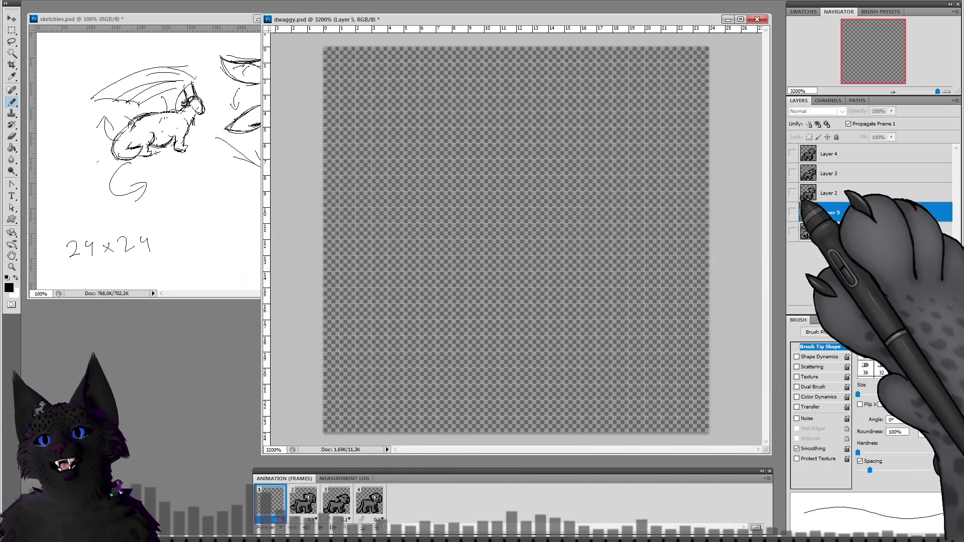
click(792, 192)
click(650, 199)
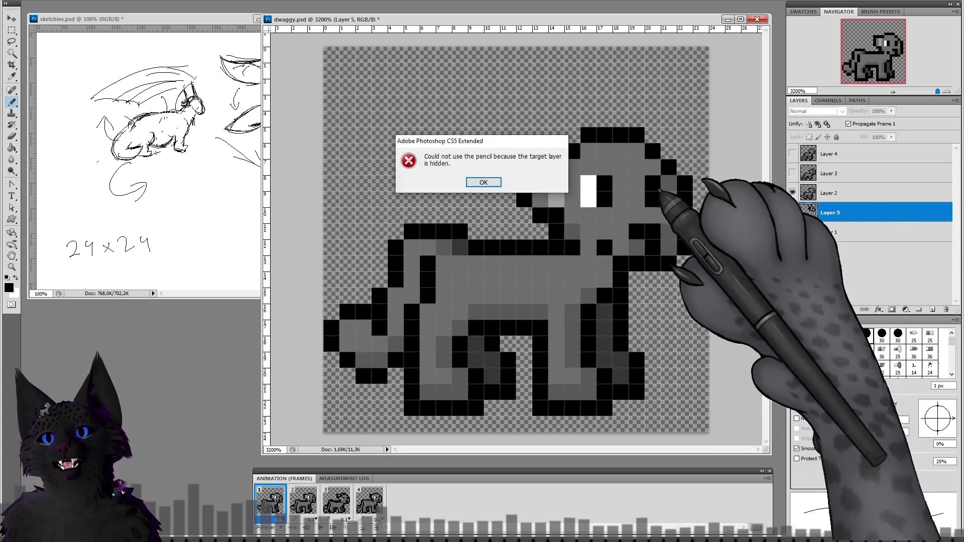
click(484, 182)
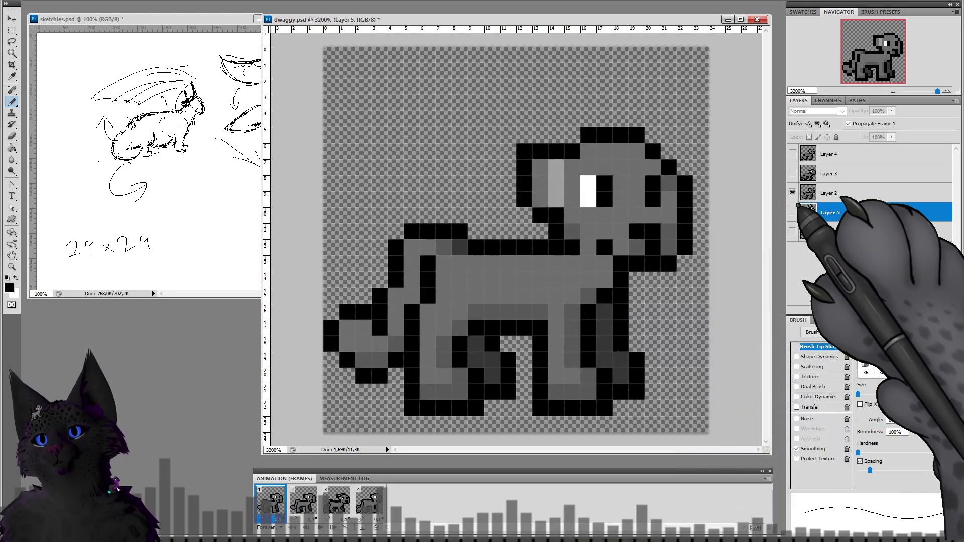
click(792, 213)
click(792, 193)
click(792, 232)
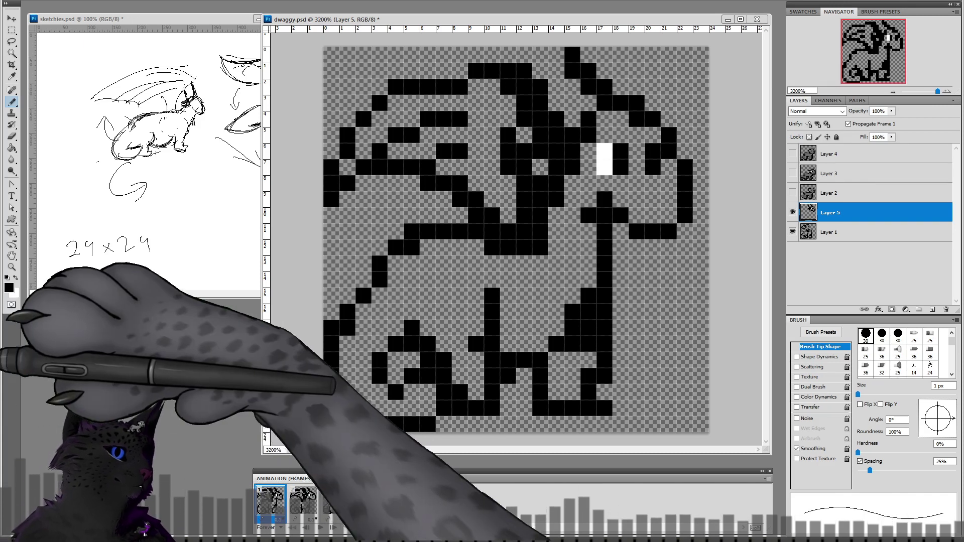
Step: Review the sitting dragon's pose in sketchies.psd and return to dwaggy.psd
mouse_move(143, 536)
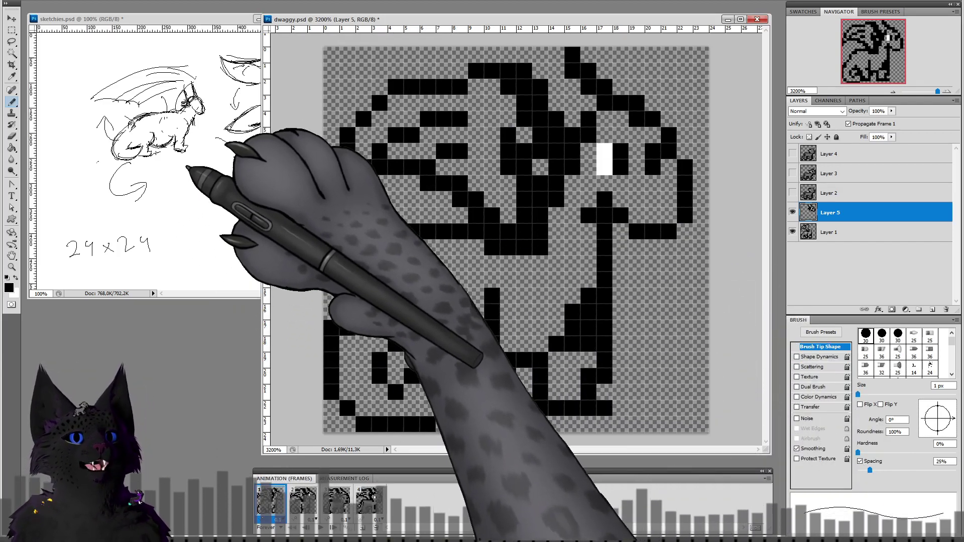
click(166, 160)
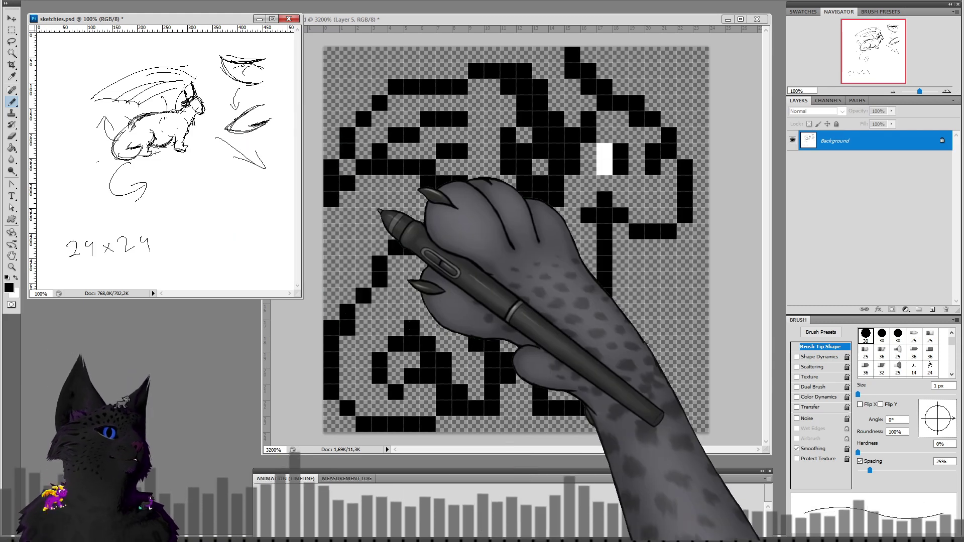
click(740, 134)
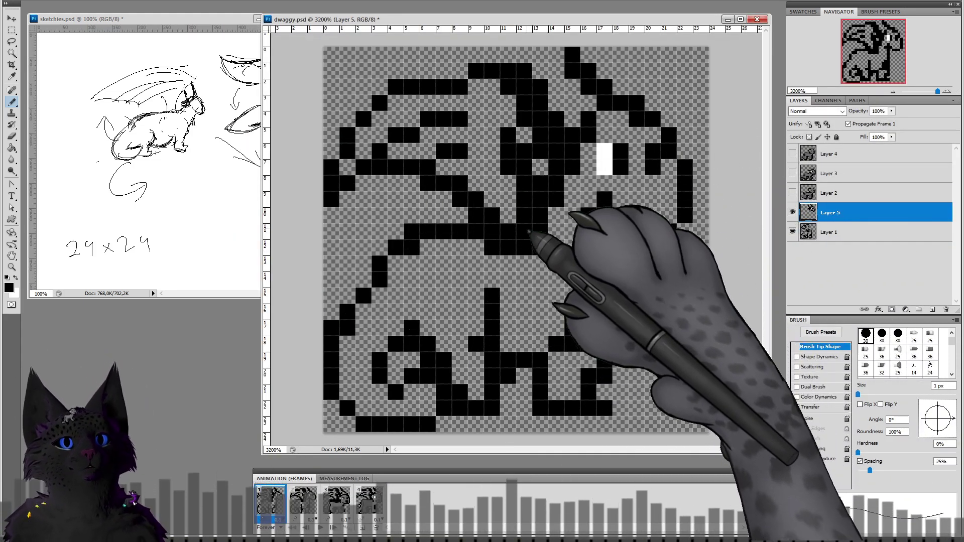
Step: Set the foreground colour to a muted grey-green and return to the pencil
click(15, 278)
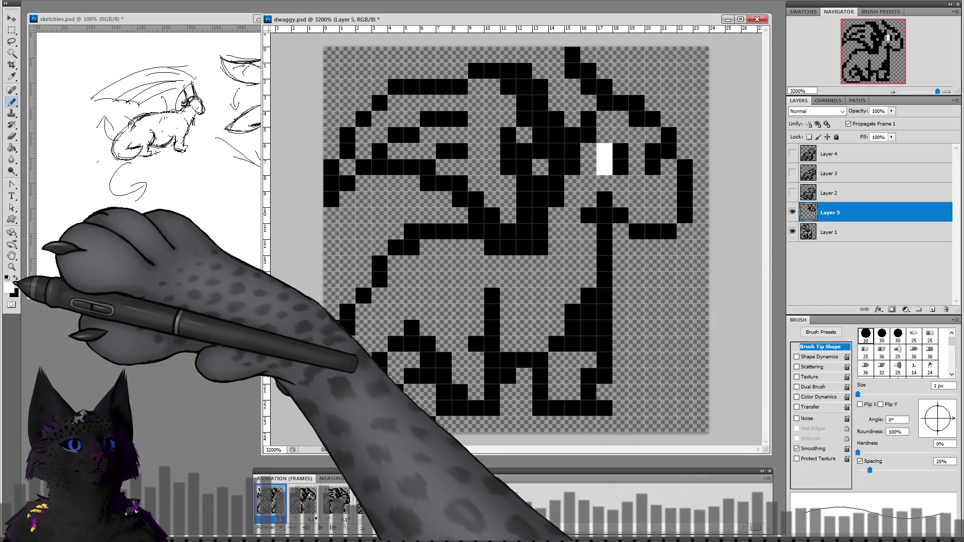
click(9, 288)
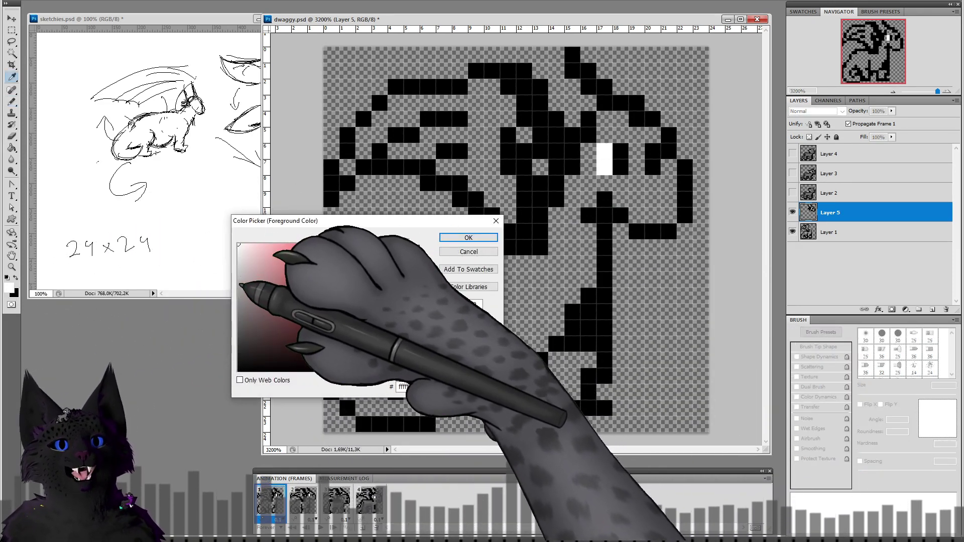
drag(238, 280, 238, 297)
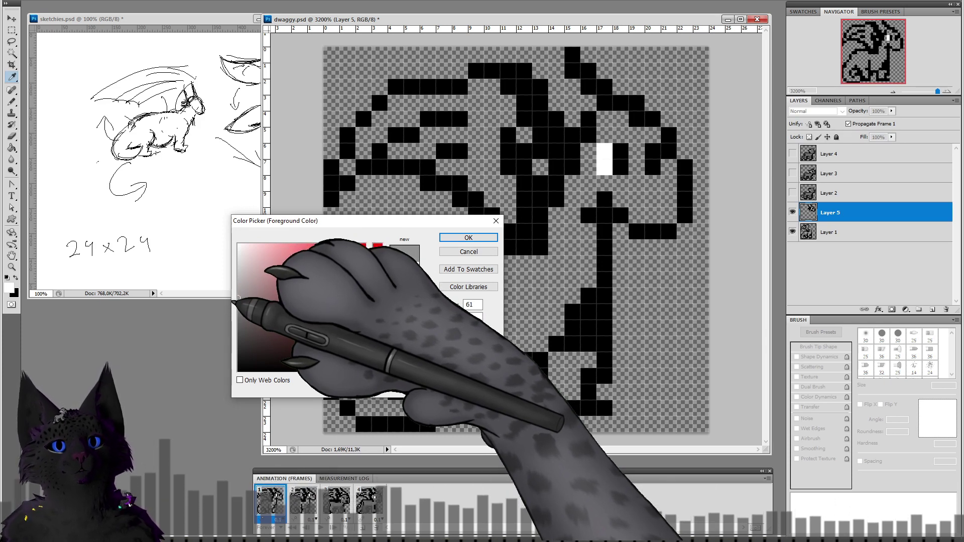
drag(239, 300, 249, 306)
drag(376, 351, 378, 330)
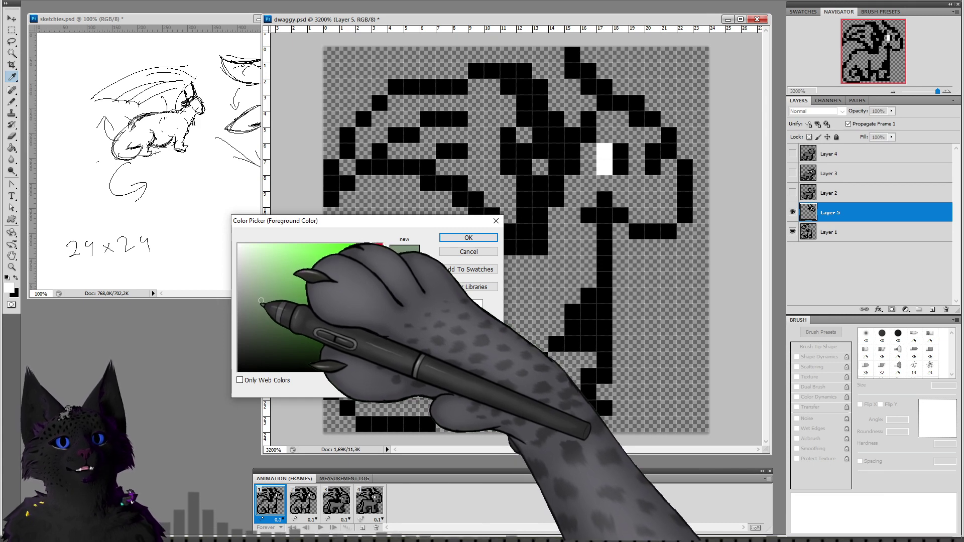
click(469, 237)
key(b)
Step: With Layer 1 hidden, fill the dragon's head and ear on Layer 5 with the grey-green, keeping the outline and eye
click(793, 213)
click(792, 212)
click(792, 231)
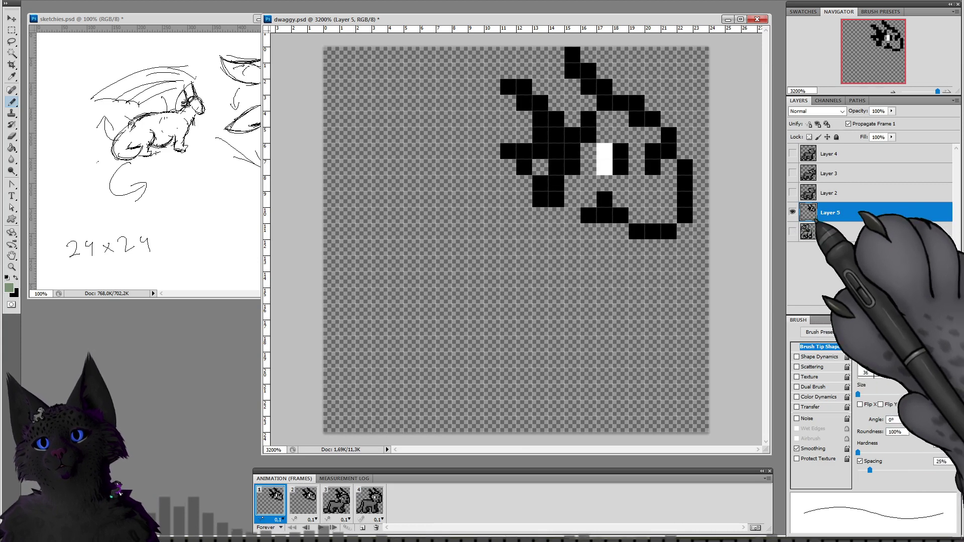
mouse_move(559, 169)
mouse_down()
mouse_move(548, 174)
mouse_move(576, 167)
mouse_up()
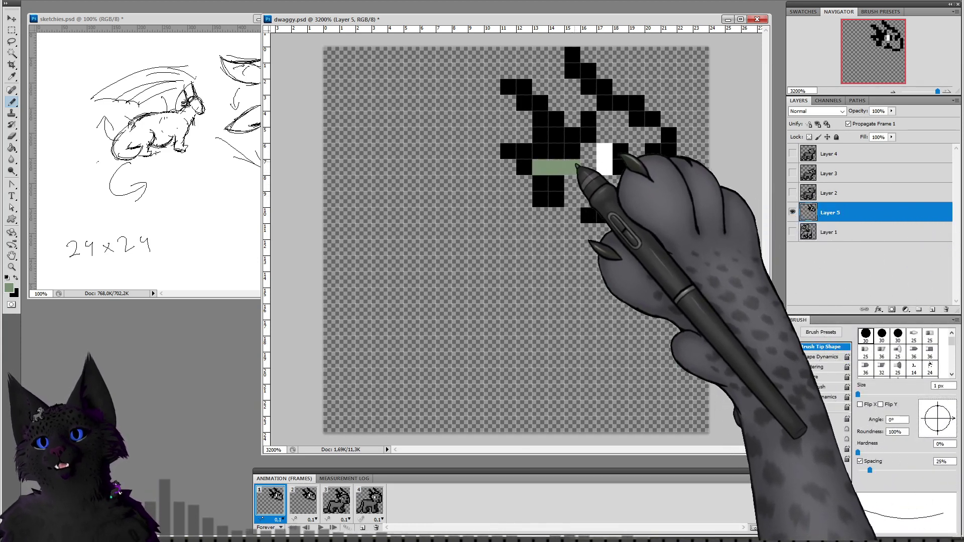
click(556, 135)
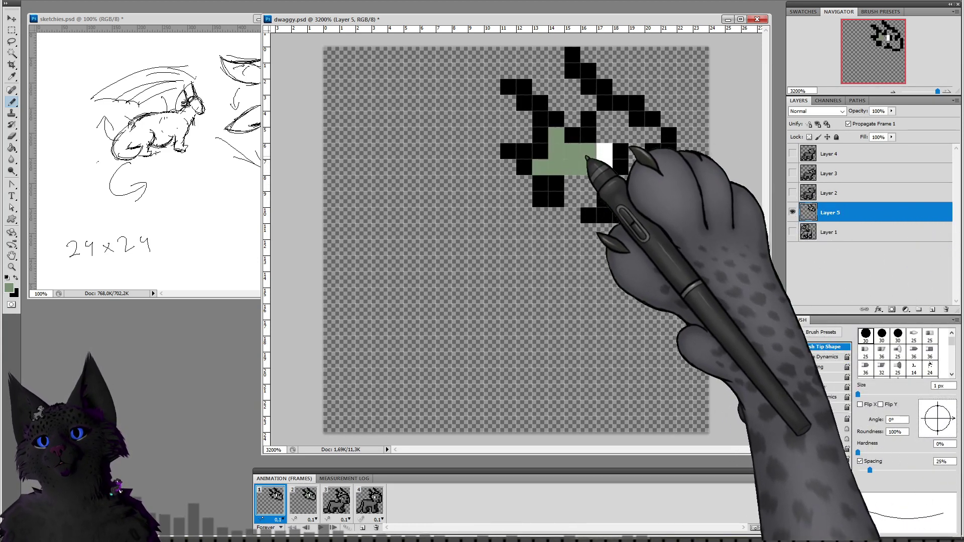
mouse_move(595, 143)
mouse_down()
mouse_move(647, 136)
mouse_move(635, 182)
mouse_move(648, 199)
mouse_move(674, 179)
mouse_move(664, 215)
mouse_move(645, 214)
mouse_move(641, 200)
mouse_move(617, 190)
mouse_move(581, 183)
mouse_move(587, 197)
mouse_move(577, 200)
mouse_up()
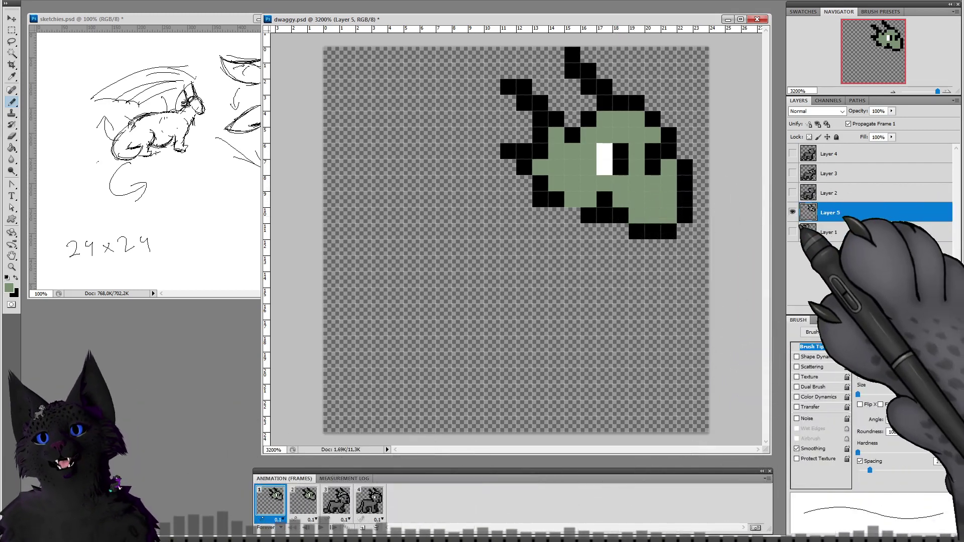
Step: With Layer 5 hidden, fill the dragon's body, legs, tail and wing on Layer 1 with the grey-green
click(792, 212)
click(792, 231)
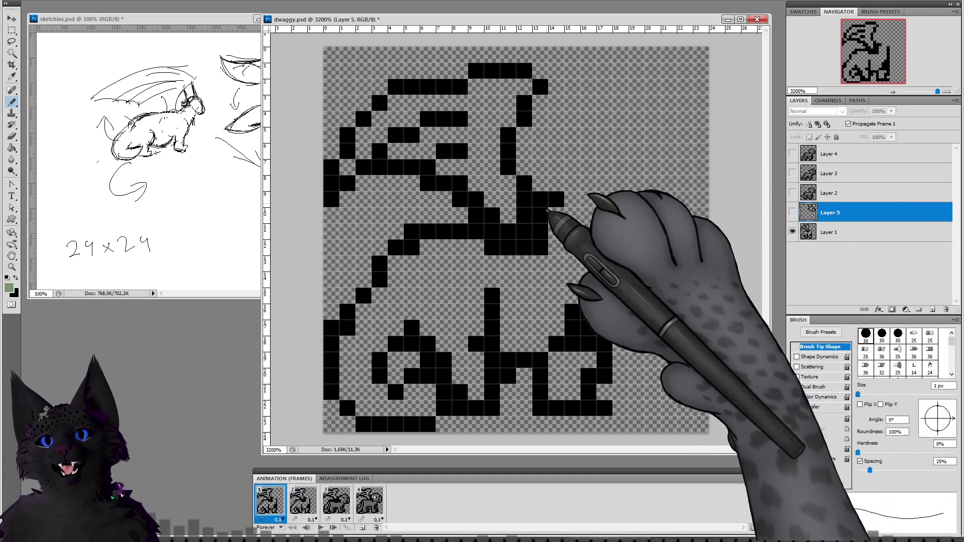
click(844, 232)
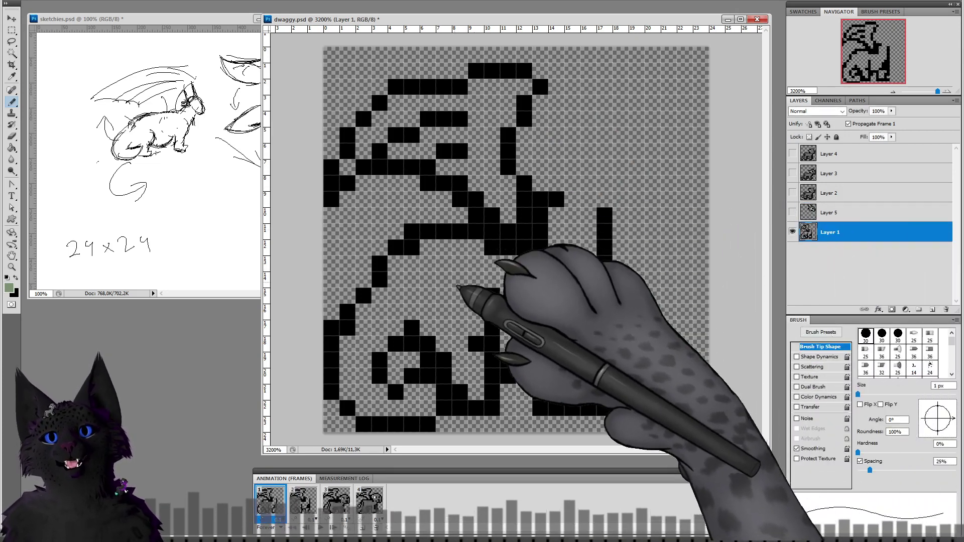
mouse_move(446, 262)
mouse_down()
mouse_move(438, 264)
mouse_move(448, 252)
mouse_move(412, 280)
mouse_move(436, 258)
mouse_move(469, 269)
mouse_move(507, 254)
mouse_move(561, 271)
mouse_move(570, 222)
mouse_move(585, 269)
mouse_move(576, 284)
mouse_move(400, 274)
mouse_move(407, 309)
mouse_up()
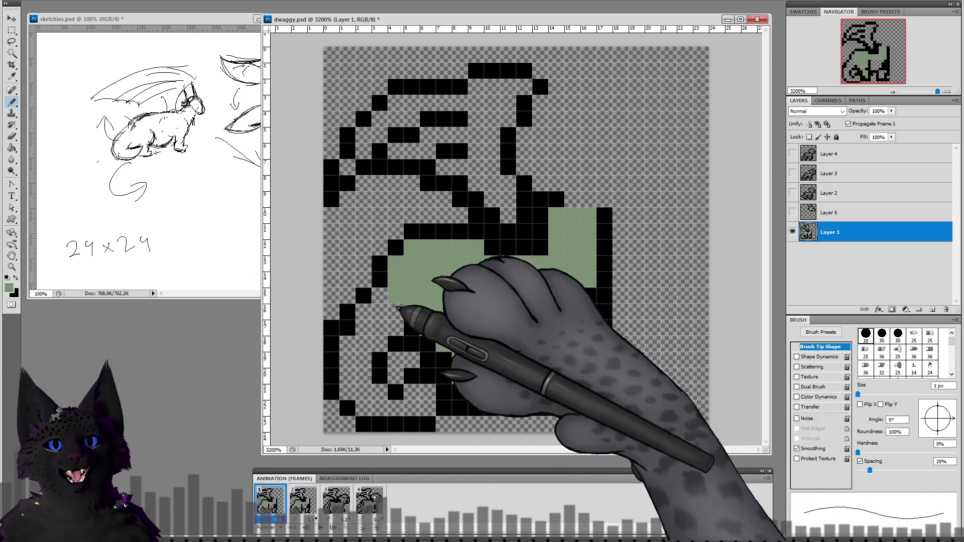
mouse_move(390, 317)
mouse_down()
mouse_move(347, 382)
mouse_move(362, 392)
mouse_move(366, 364)
mouse_up()
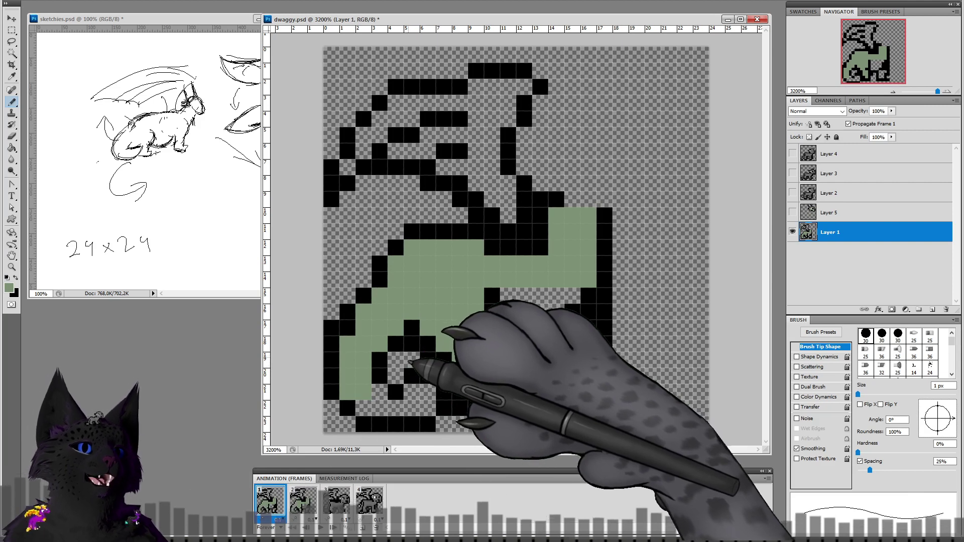
mouse_move(405, 376)
mouse_down()
mouse_move(374, 407)
mouse_move(416, 399)
mouse_up()
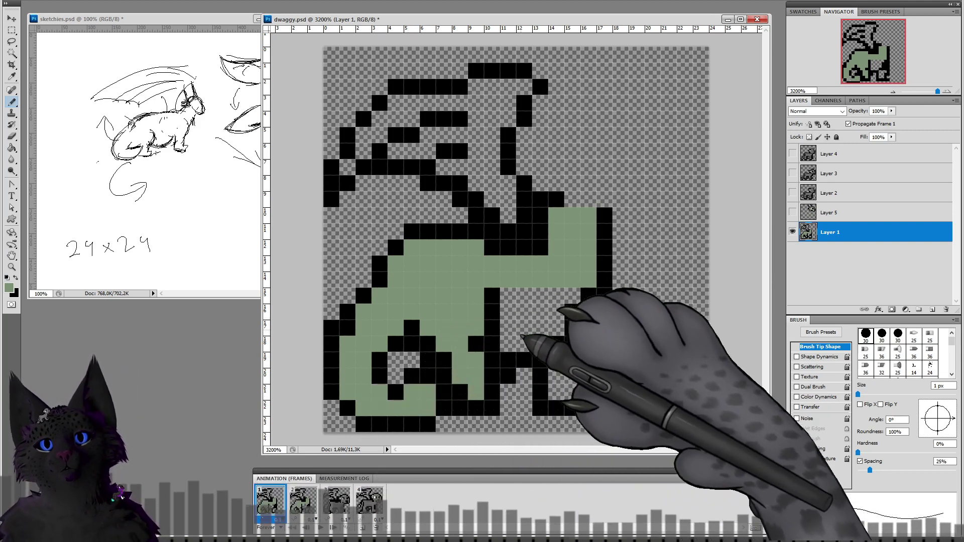
mouse_move(518, 312)
mouse_down()
mouse_move(568, 293)
mouse_move(520, 310)
mouse_move(540, 322)
mouse_move(549, 314)
mouse_move(525, 334)
mouse_up()
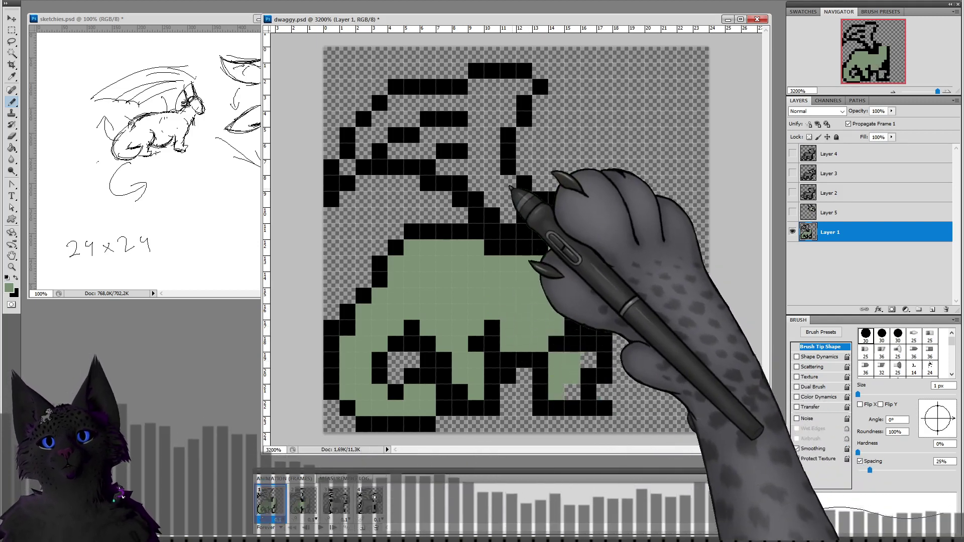
mouse_move(512, 245)
mouse_down()
mouse_move(508, 193)
mouse_move(480, 170)
mouse_move(453, 171)
mouse_move(482, 164)
mouse_move(484, 145)
mouse_move(477, 166)
mouse_up()
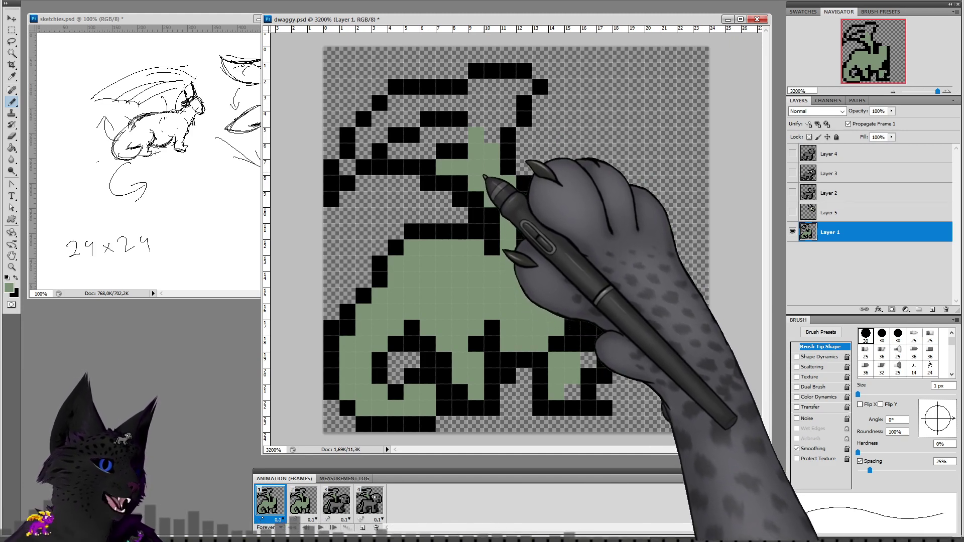
mouse_move(366, 154)
mouse_down()
mouse_move(349, 171)
mouse_move(369, 140)
mouse_move(411, 113)
mouse_move(490, 101)
mouse_move(480, 115)
mouse_move(486, 97)
mouse_move(520, 92)
mouse_move(489, 133)
mouse_move(404, 153)
mouse_up()
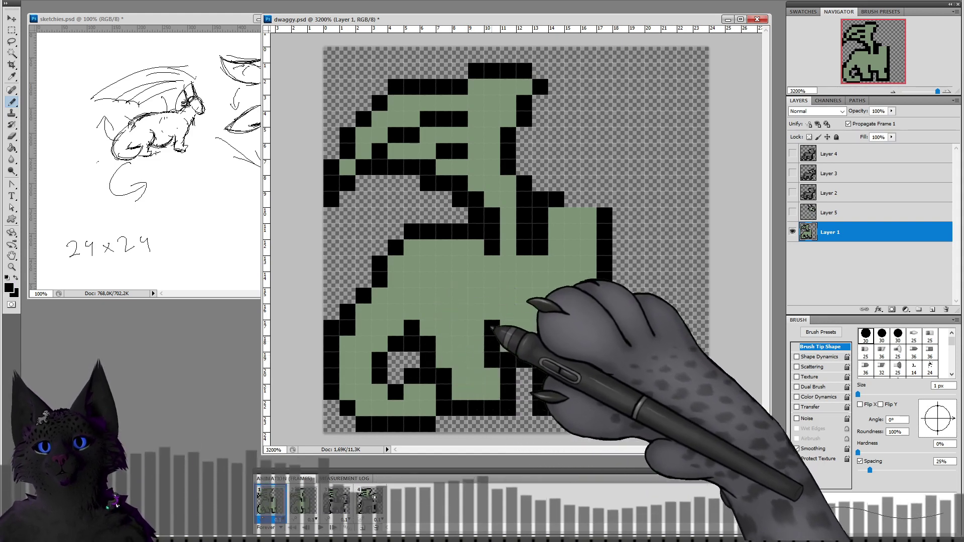
Step: Narrow the gap inside the tail curl and redraw the hind thigh line as a stepped black diagonal
click(476, 296)
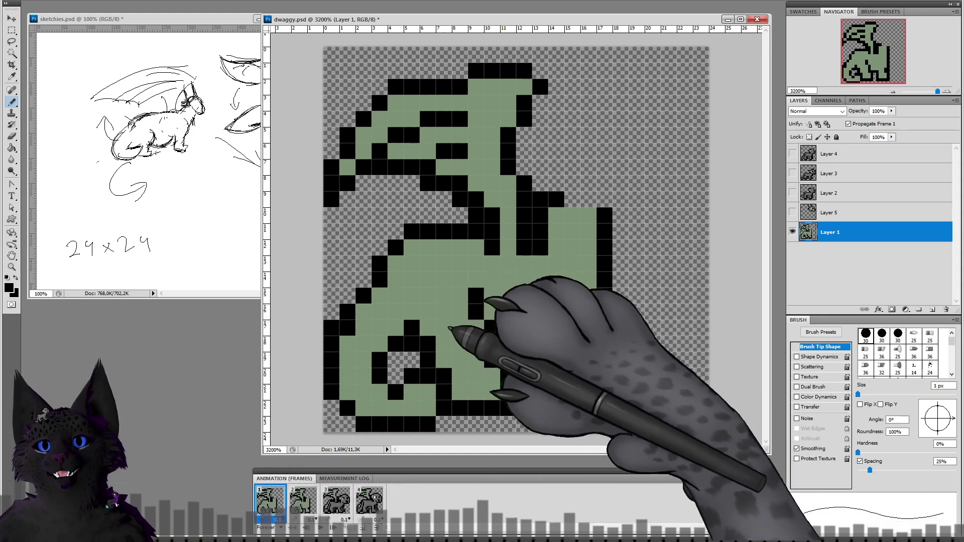
click(412, 360)
alt+click(440, 335)
drag(427, 344, 427, 360)
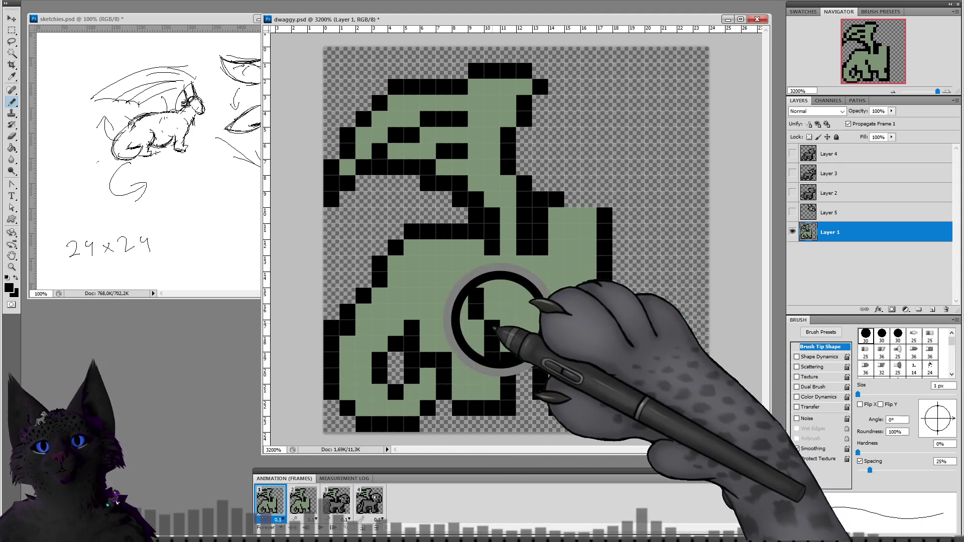
click(492, 312)
alt+click(489, 326)
click(477, 312)
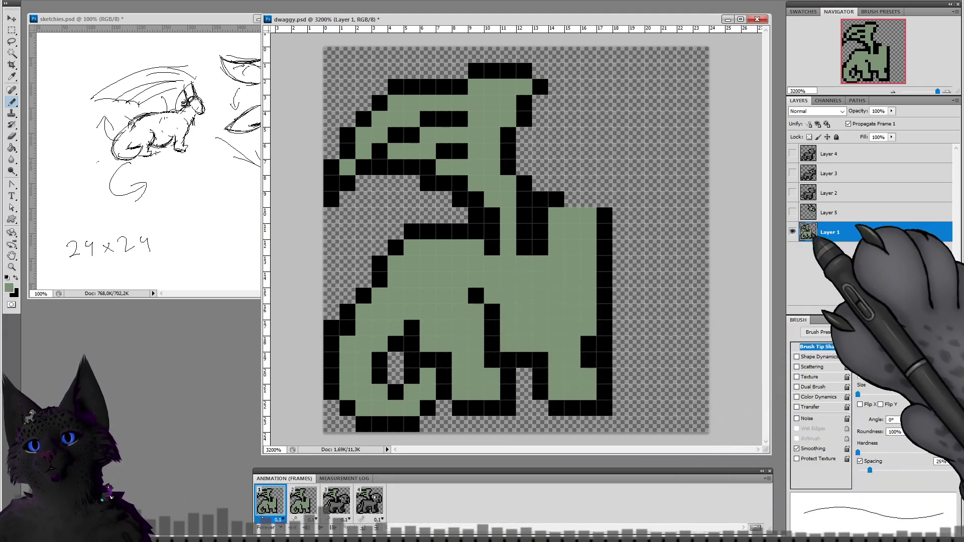
Step: Push the dragon's chest forward by one pixel, filling the old outline green and redrawing it in black
click(792, 212)
click(792, 212)
drag(602, 270, 605, 295)
alt+click(604, 310)
drag(619, 247, 621, 296)
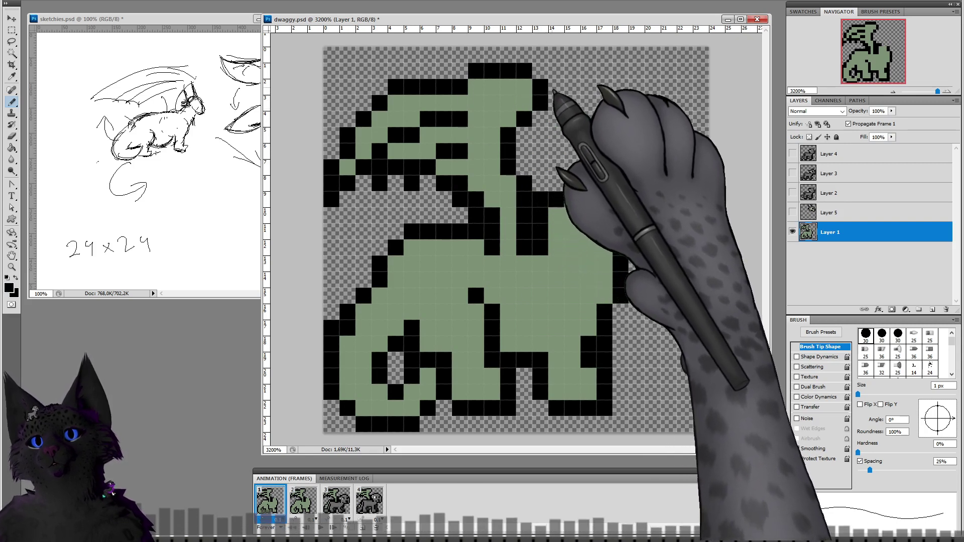
Step: Extend the wing's upper front corner one pixel forward and lengthen the black finger lines inside the wing
click(540, 75)
click(554, 87)
alt+click(524, 94)
click(539, 88)
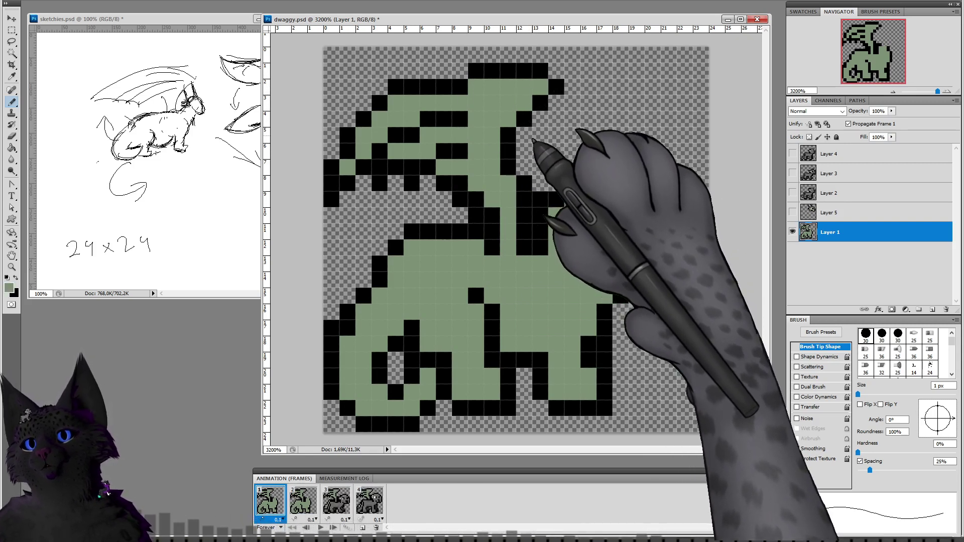
alt+click(460, 117)
drag(476, 104, 491, 103)
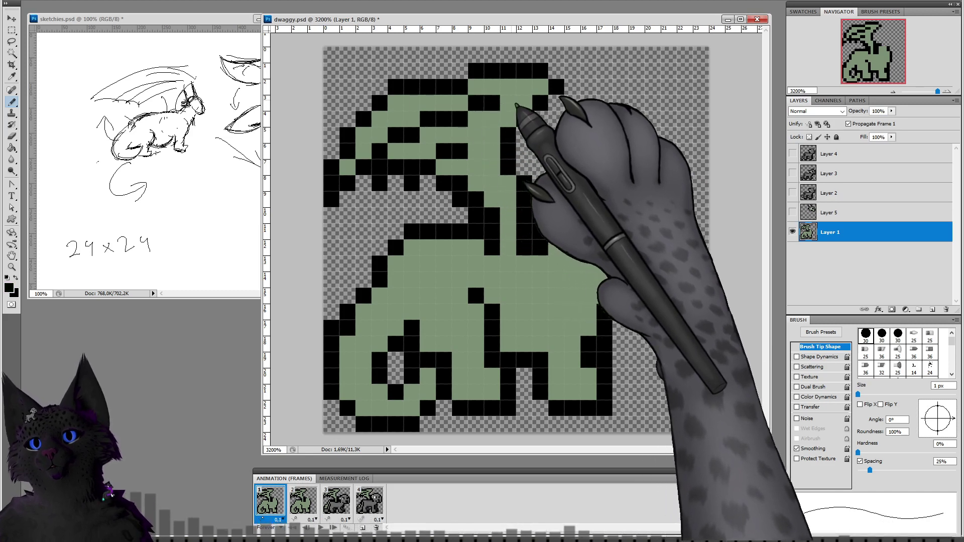
click(476, 135)
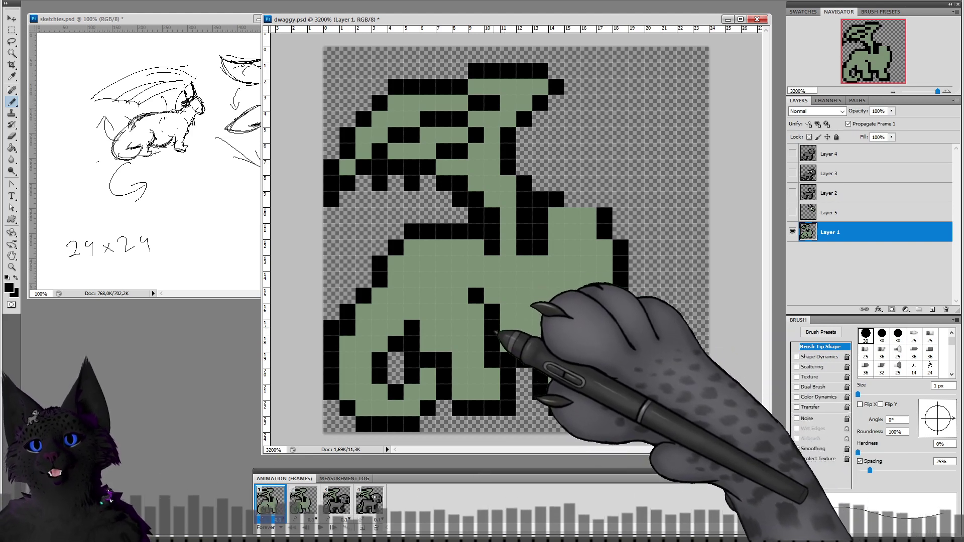
Step: Lower the upper end of the hind thigh line by one pixel
alt+click(480, 306)
click(489, 312)
alt+click(493, 332)
click(477, 312)
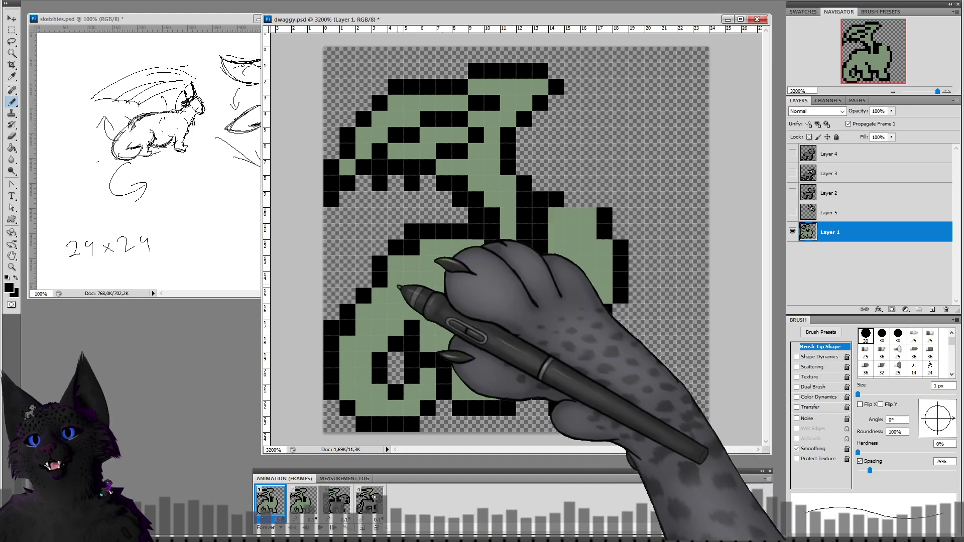
Step: Thin the outline along the dragon's back and wing base to a single-pixel black line, filling surplus body pixels green
click(412, 233)
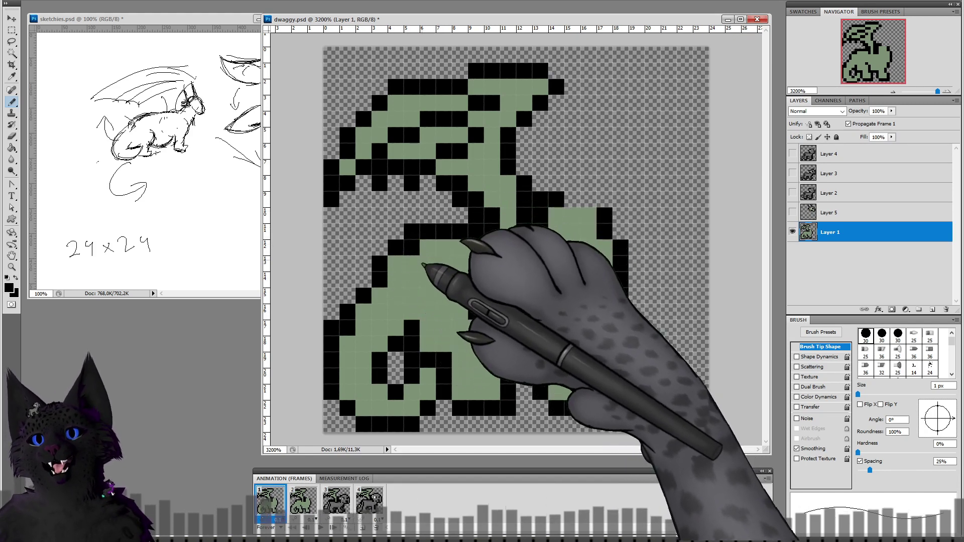
alt+click(423, 248)
click(413, 248)
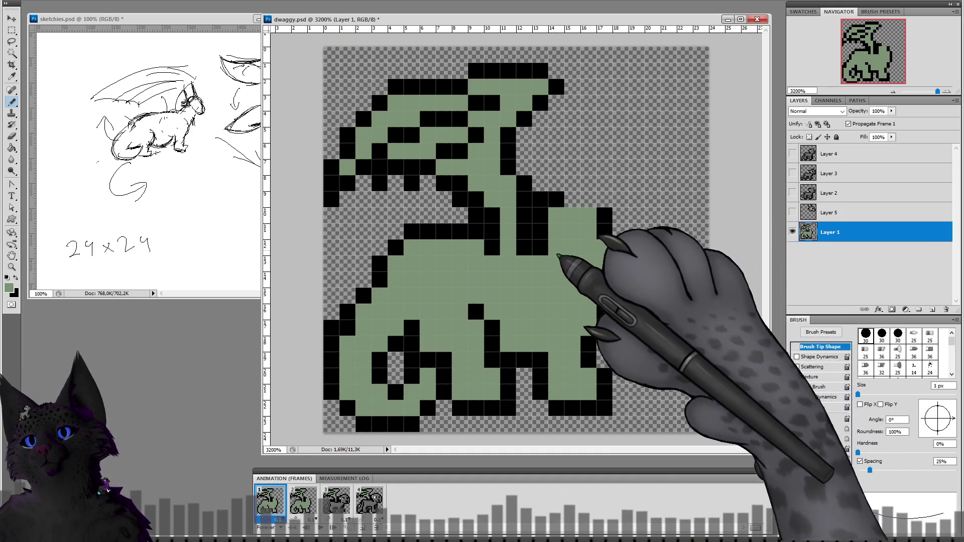
click(491, 247)
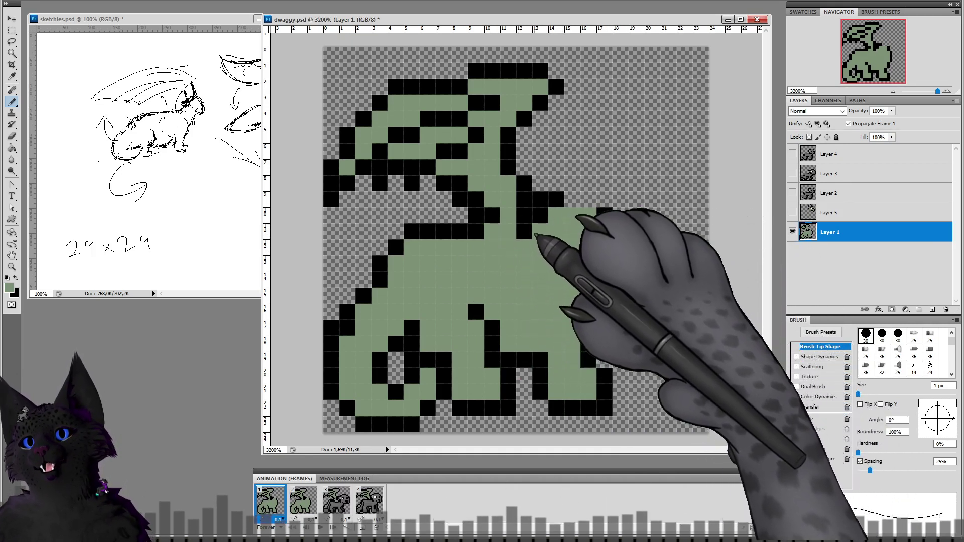
alt+click(482, 231)
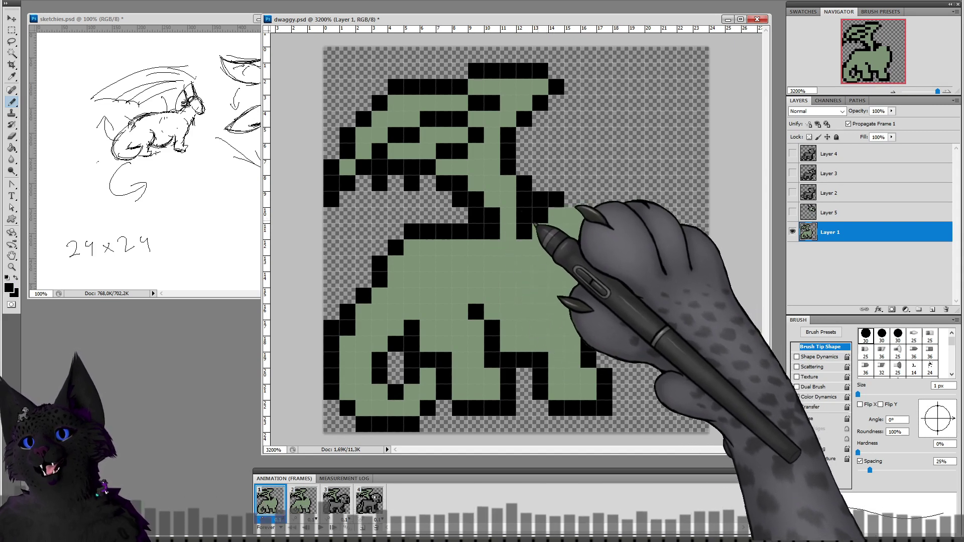
click(476, 216)
click(460, 199)
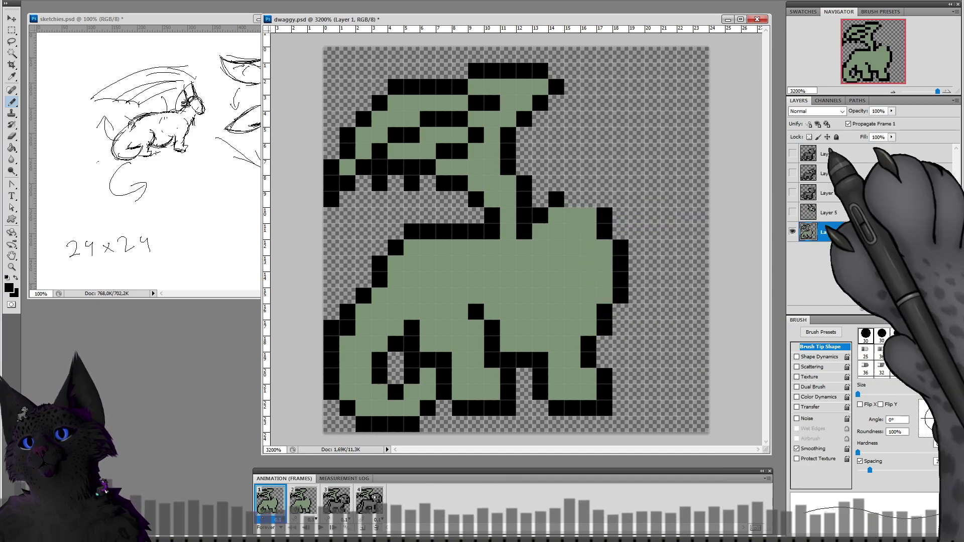
Step: Show the head on Layer 5 above the body and try to reposition it slightly
click(792, 211)
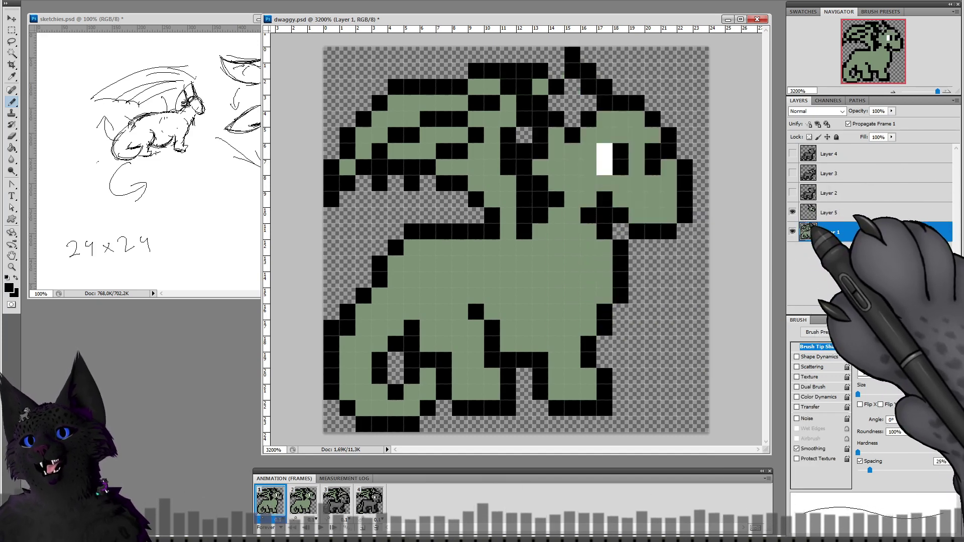
click(829, 212)
click(11, 19)
mouse_move(678, 159)
mouse_down()
mouse_move(686, 196)
mouse_move(677, 191)
mouse_move(692, 146)
mouse_move(676, 181)
mouse_move(675, 164)
mouse_up()
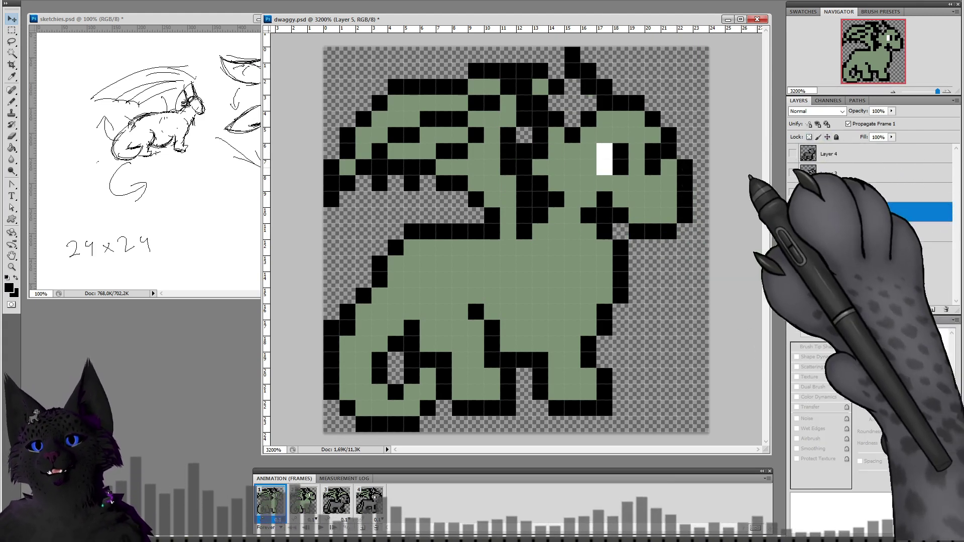
Step: Return to Layer 1 with the Brush, then switch to sketchies.psd and sketch over the dragon's back line
click(853, 232)
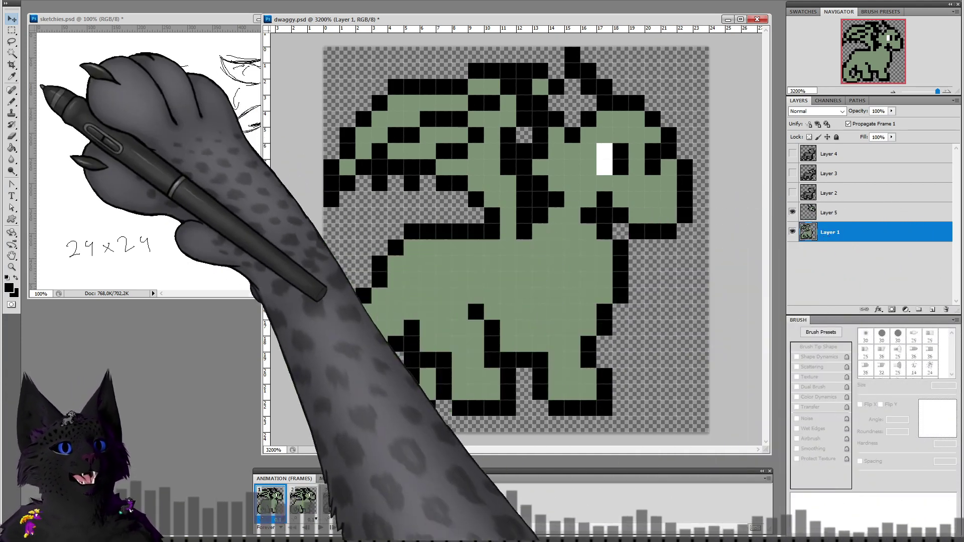
click(12, 102)
click(201, 156)
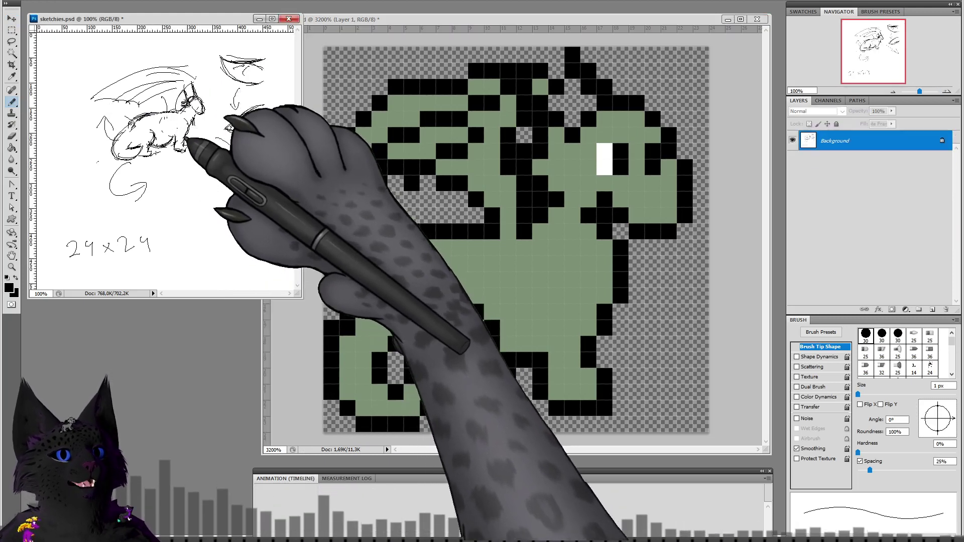
mouse_move(178, 112)
mouse_down()
mouse_move(128, 130)
mouse_move(119, 142)
mouse_move(130, 153)
mouse_up()
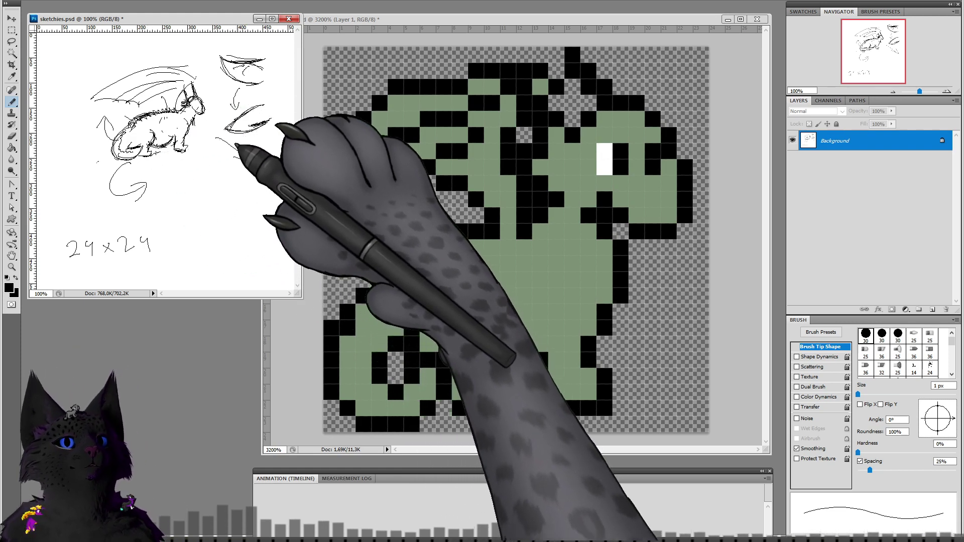
Step: Draw a black line up the front leg from the belly in dwaggy.psd and sketch two leg studies in sketchies.psd
click(367, 25)
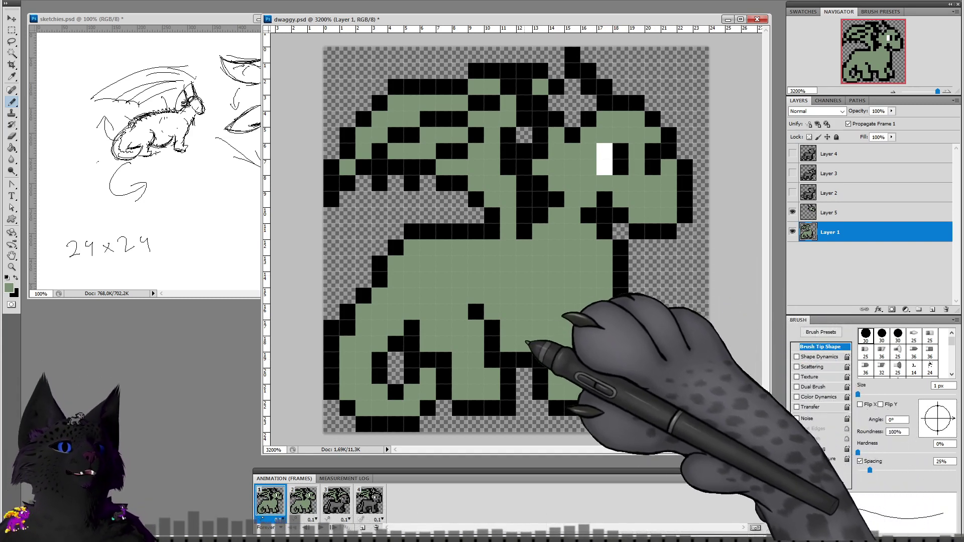
key(x)
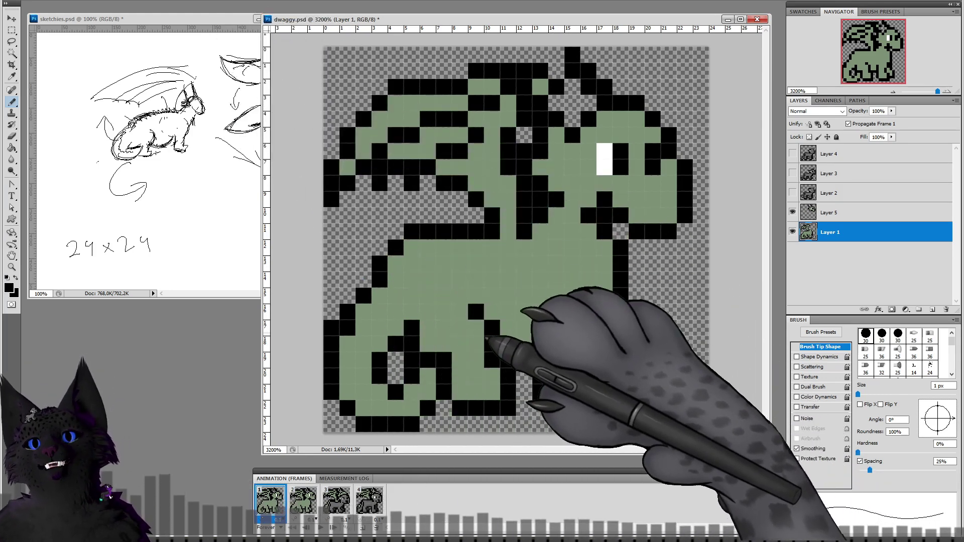
click(211, 19)
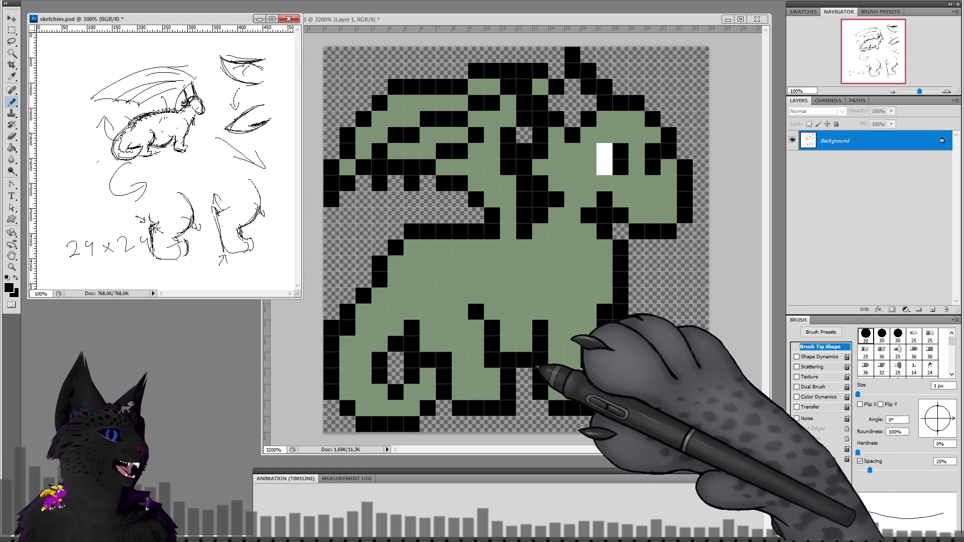
Step: Outline a second front foot in black ahead of the front leg in dwaggy.psd and fill it grey-green
click(533, 307)
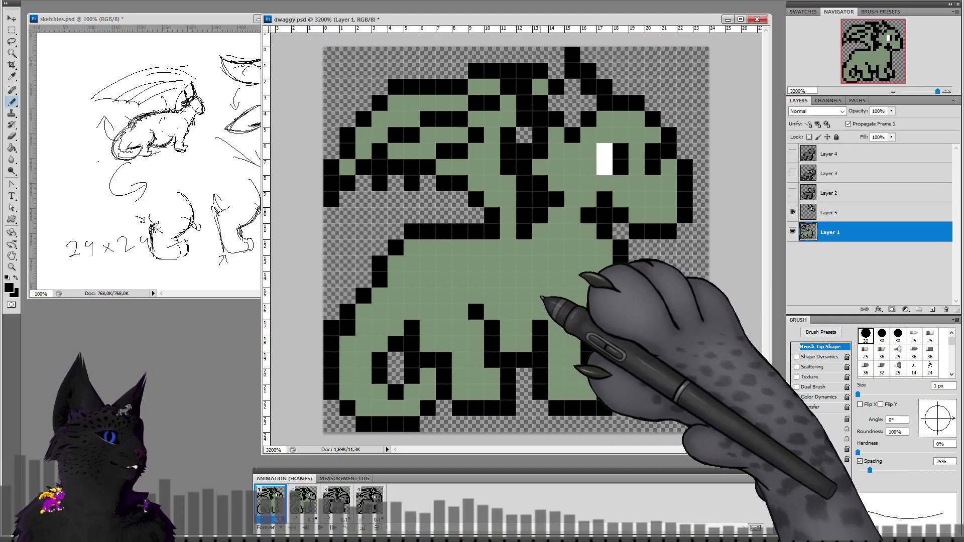
mouse_move(524, 295)
mouse_down()
mouse_move(546, 287)
mouse_move(547, 303)
mouse_move(558, 292)
mouse_move(540, 294)
mouse_up()
alt+click(562, 287)
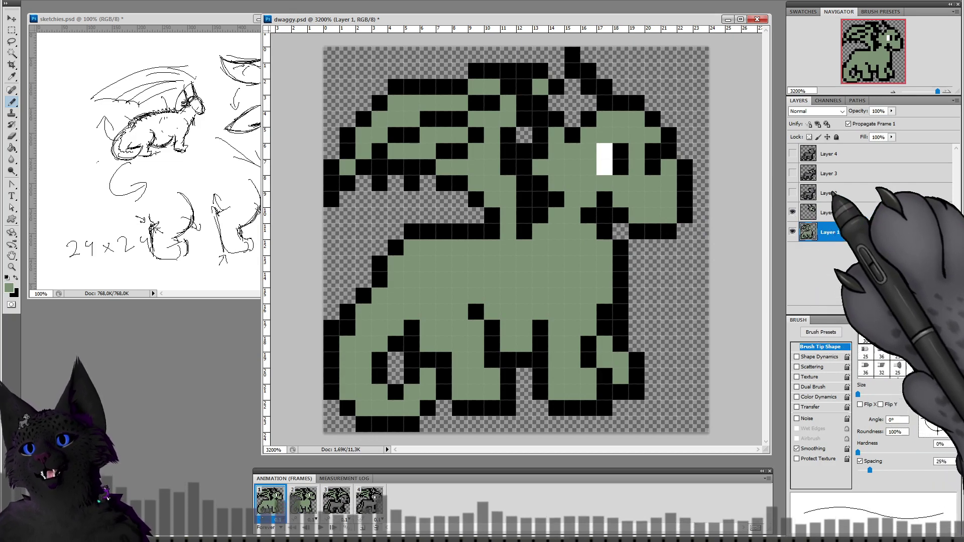
Step: Delete Layers 2, 3 and 4 and hide Layer 1 to isolate the head on Layer 5
click(829, 153)
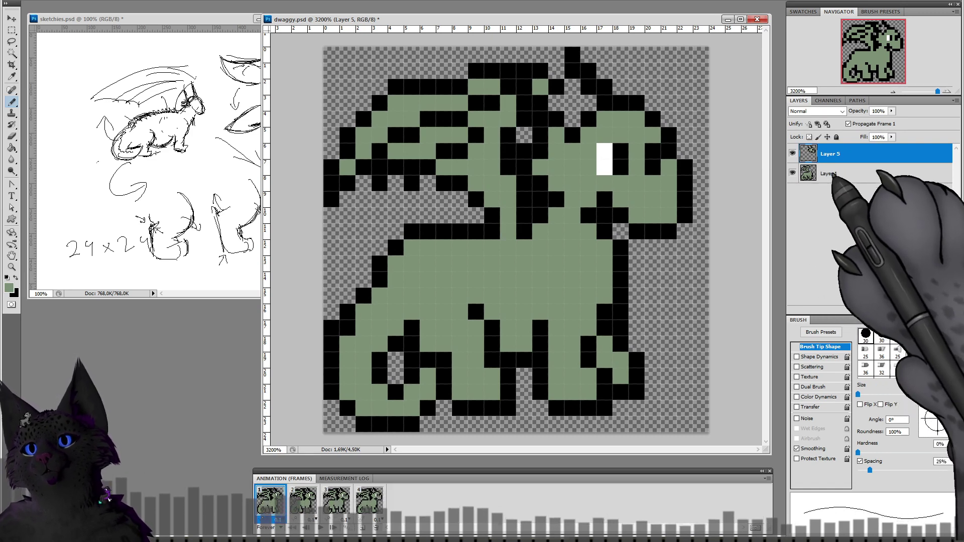
click(11, 19)
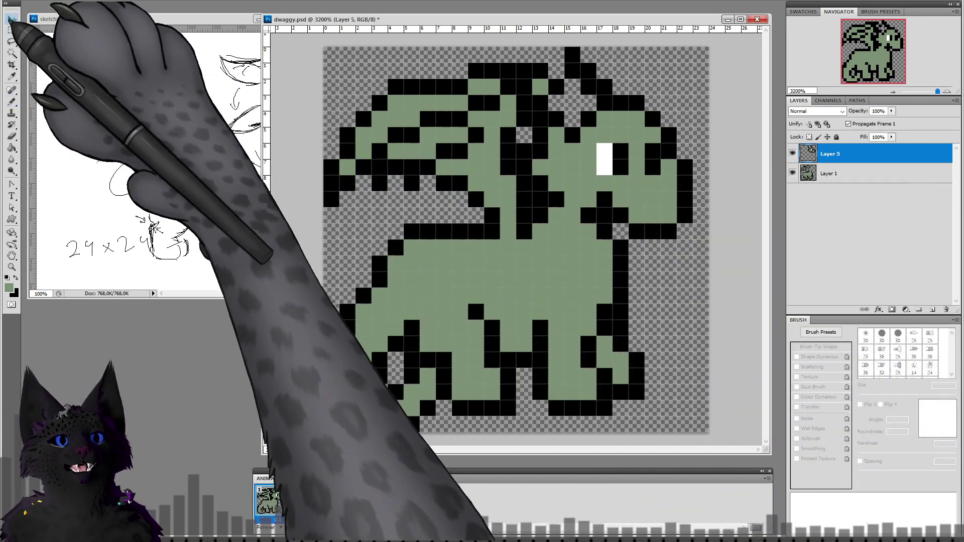
click(792, 173)
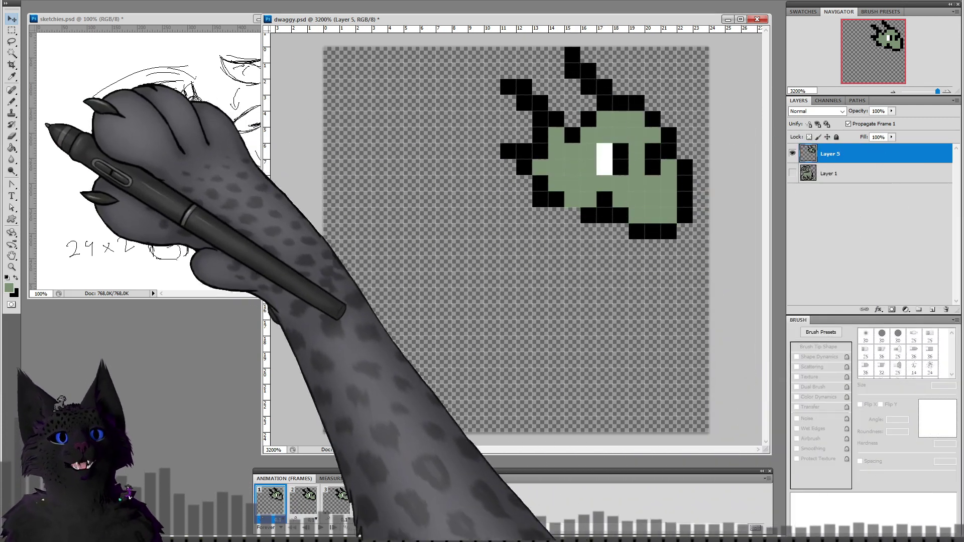
Step: Shorten and thicken the horns in black on Layer 5 and extend the jaw outline one pixel backward
key(b)
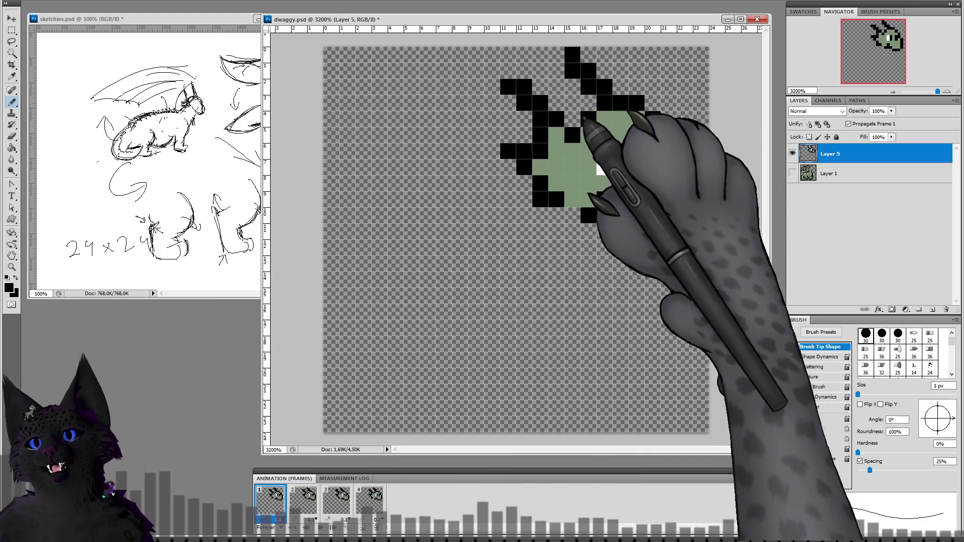
drag(572, 56, 570, 72)
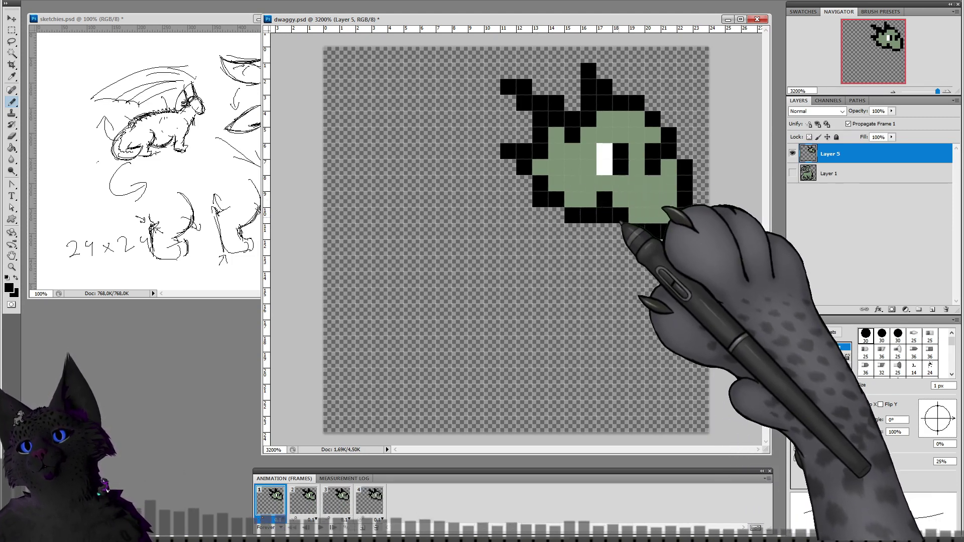
alt+click(578, 191)
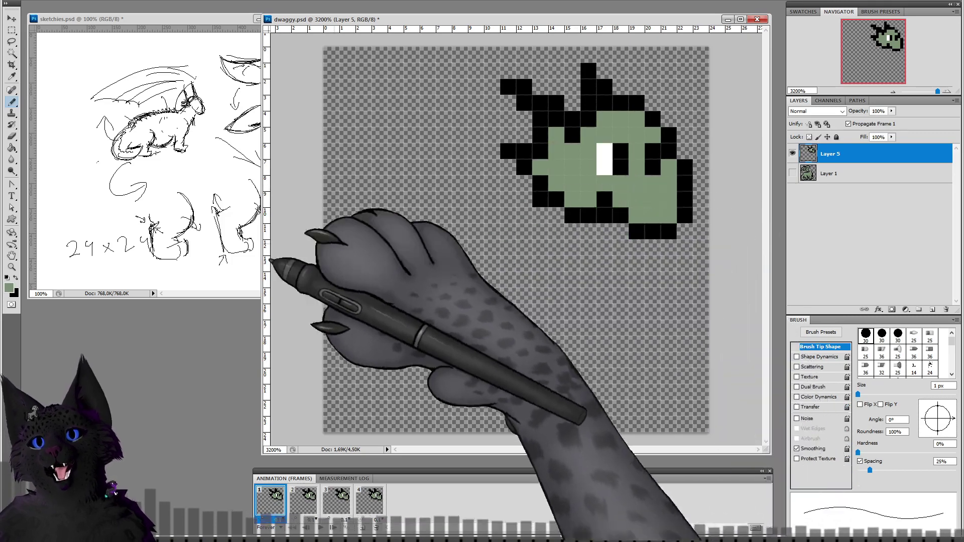
Step: Set the foreground colour to brownish pink #a37f6d and paint a two-pixel blush on each side of the face
click(9, 288)
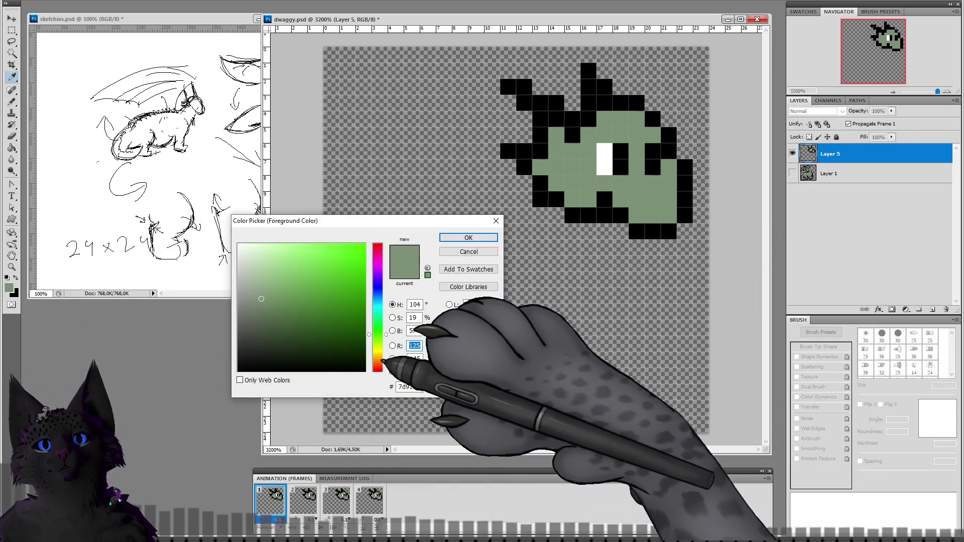
drag(377, 351, 383, 366)
click(279, 291)
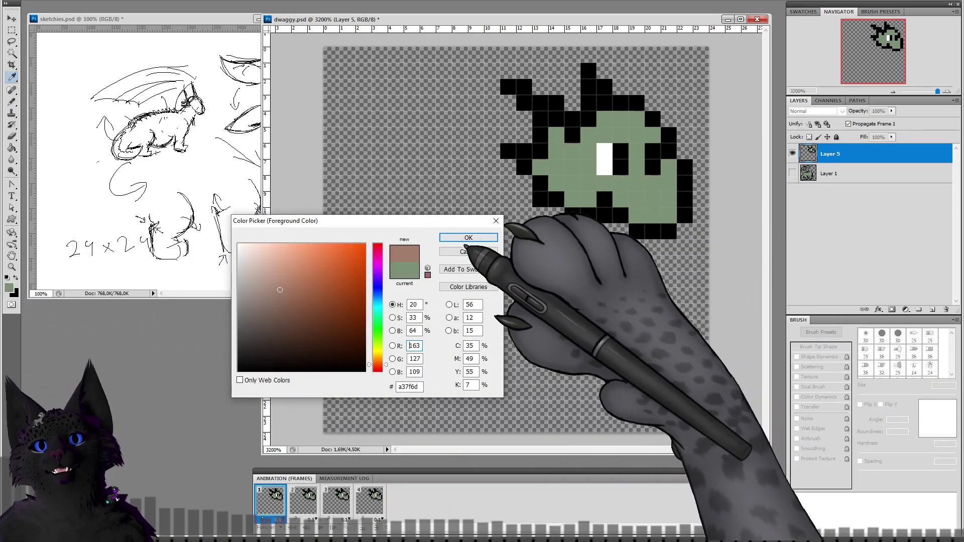
click(468, 237)
key(b)
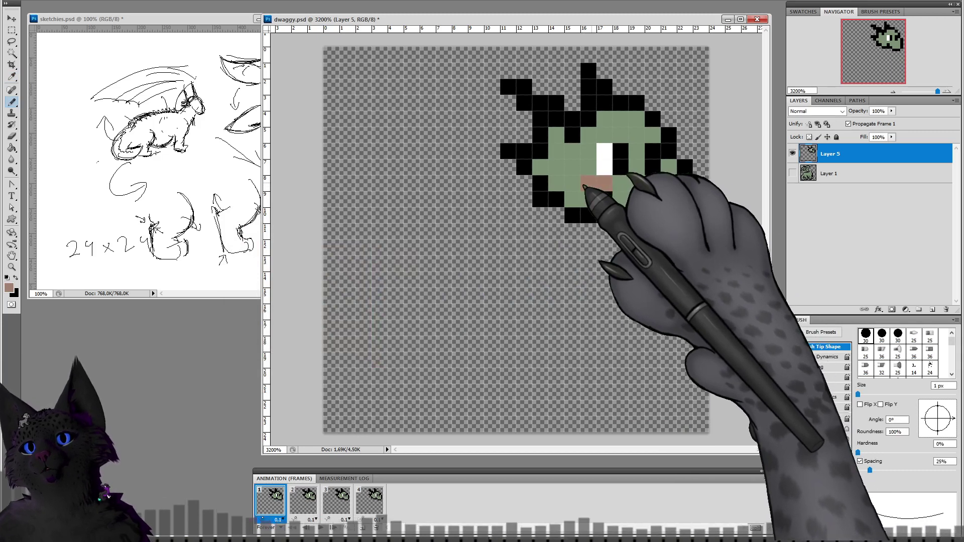
drag(652, 187, 667, 186)
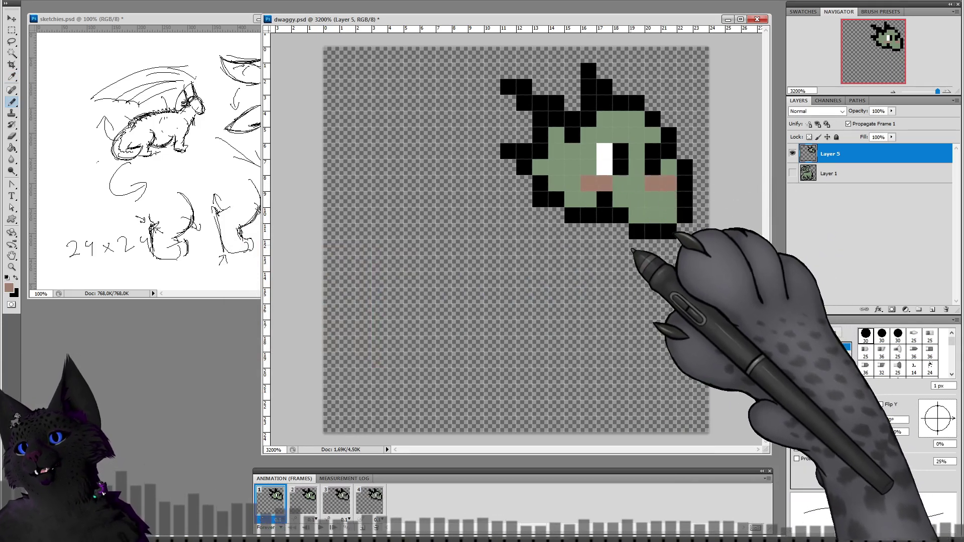
alt+click(639, 186)
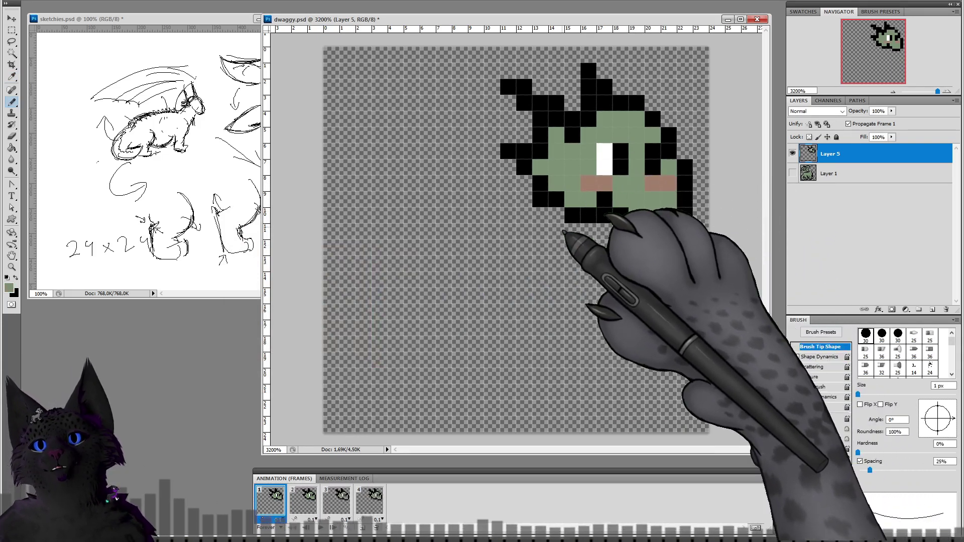
Step: Show Layer 1 with Layer 5 hidden, and lengthen the black line at the top of the neck by one pixel
click(792, 173)
click(792, 154)
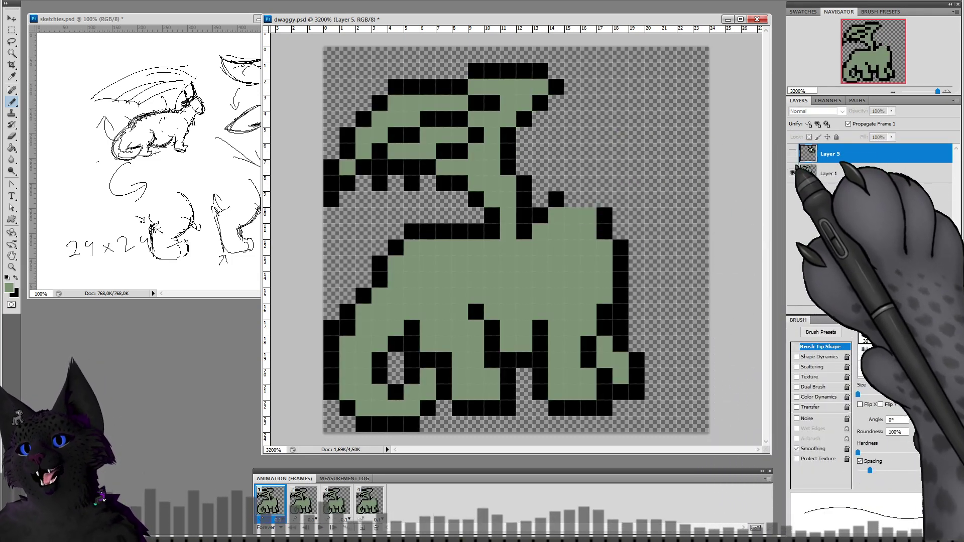
click(808, 173)
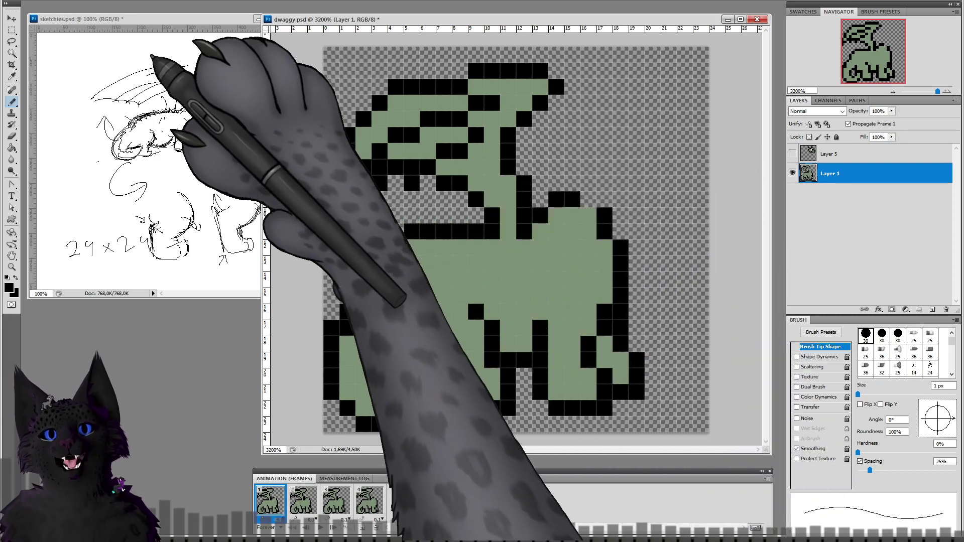
Step: Sketch motion arrows around the dragon's wing in sketchies.psd and return to dwaggy.psd
click(172, 65)
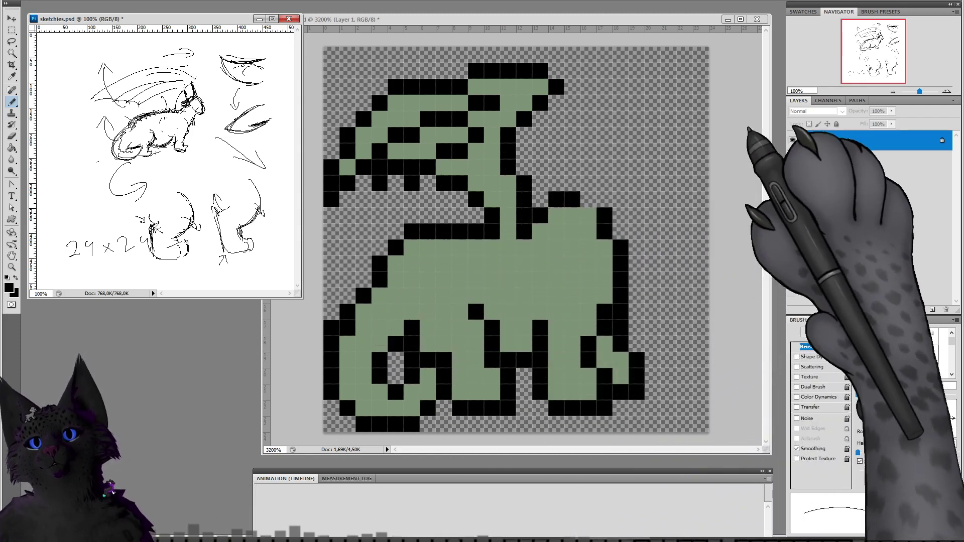
click(733, 73)
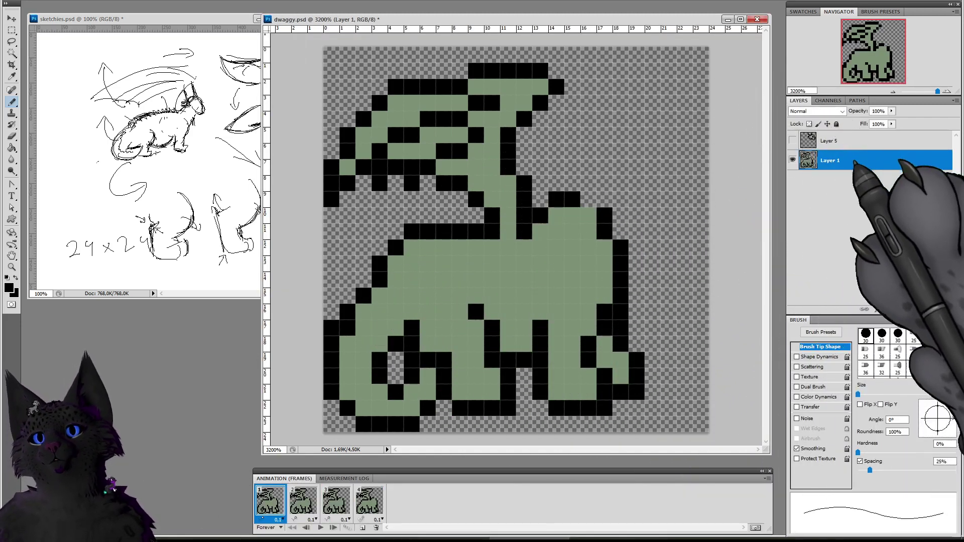
Step: Show Layer 5 again and rename Layer 1 as body and Layer 5 as head
click(792, 153)
click(842, 155)
click(842, 176)
shift+click(831, 154)
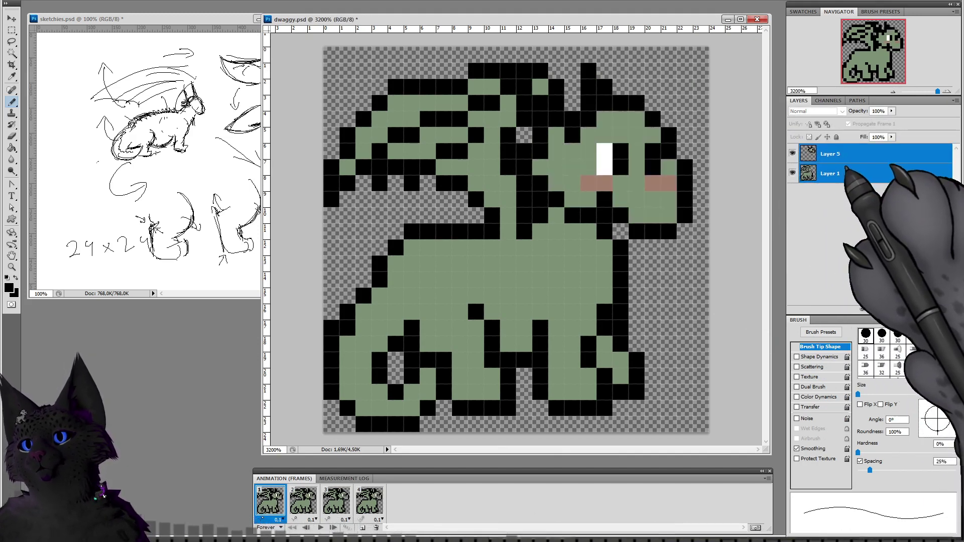
double_click(831, 173)
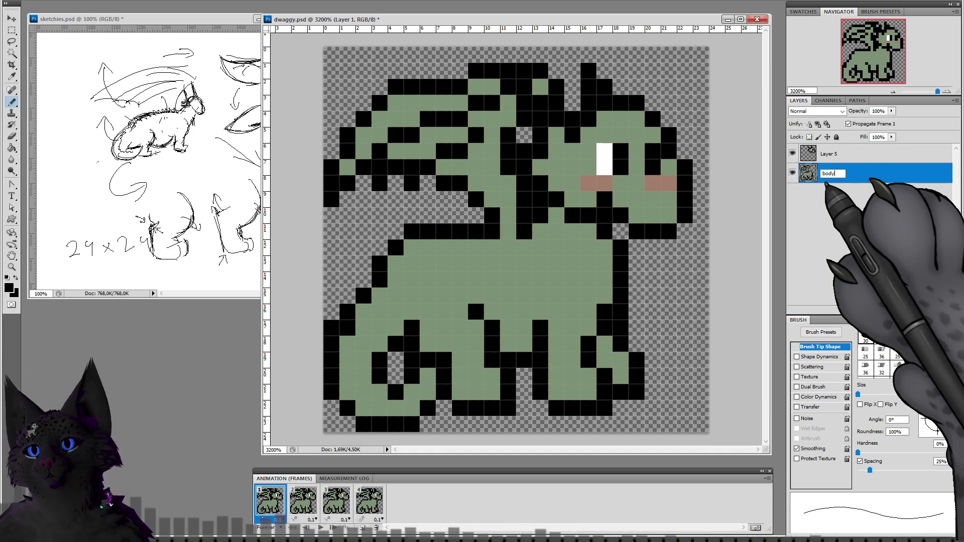
double_click(828, 154)
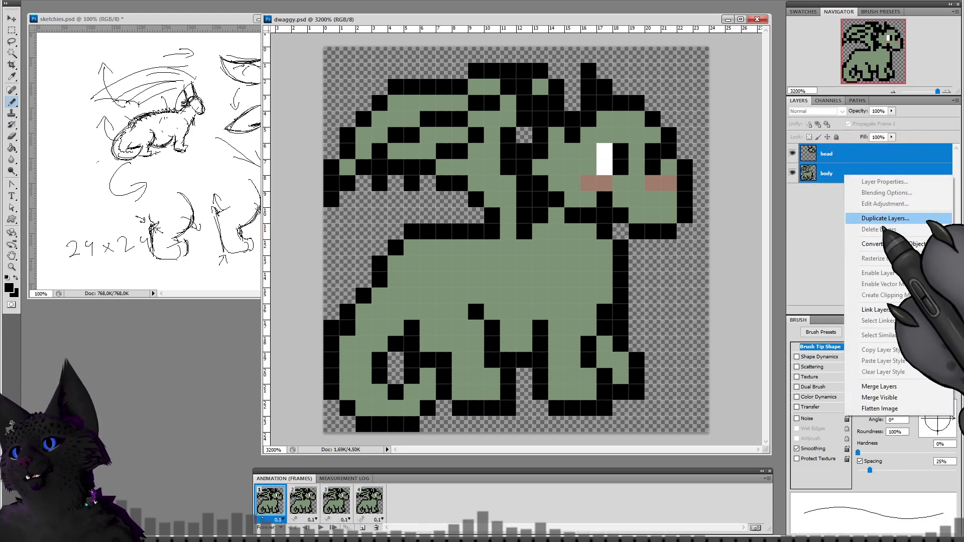
Step: Duplicate the head and body layers three times within dwaggy.psd to make a separate pair for each animation frame
click(885, 218)
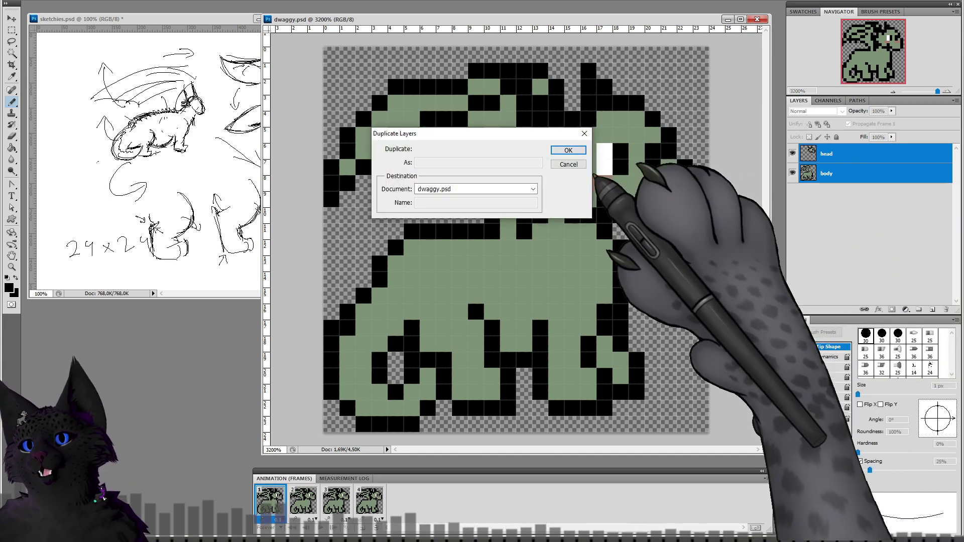
click(568, 150)
right_click(815, 167)
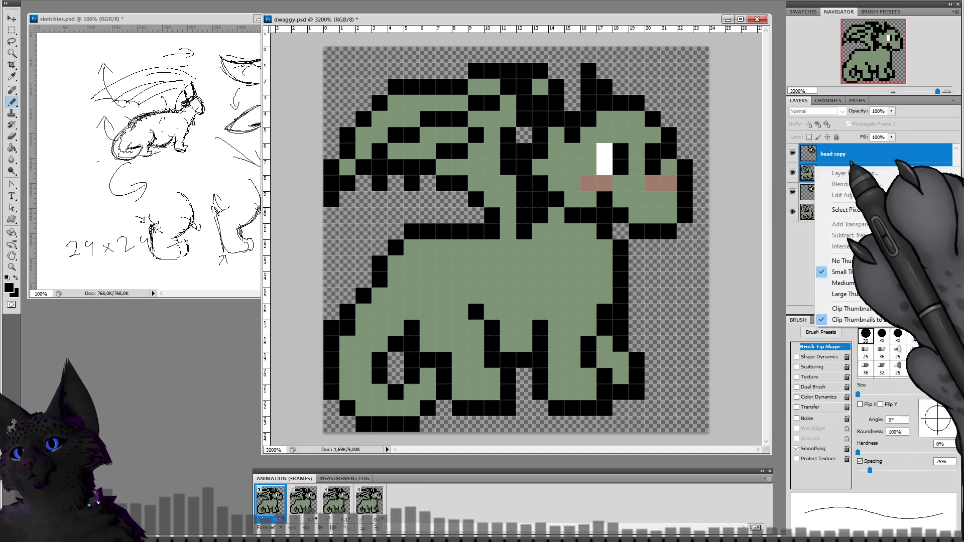
right_click(818, 158)
click(858, 201)
key(Return)
right_click(819, 166)
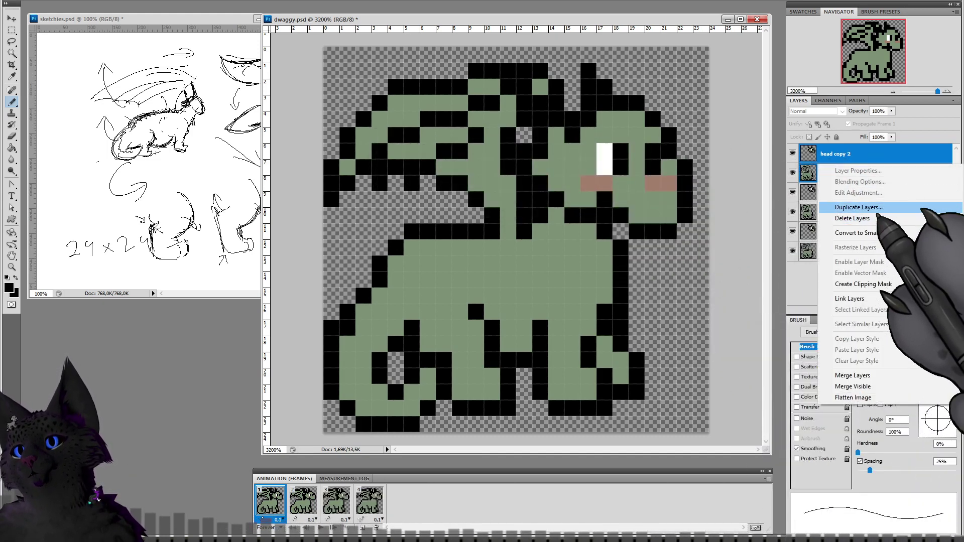
click(858, 207)
click(563, 150)
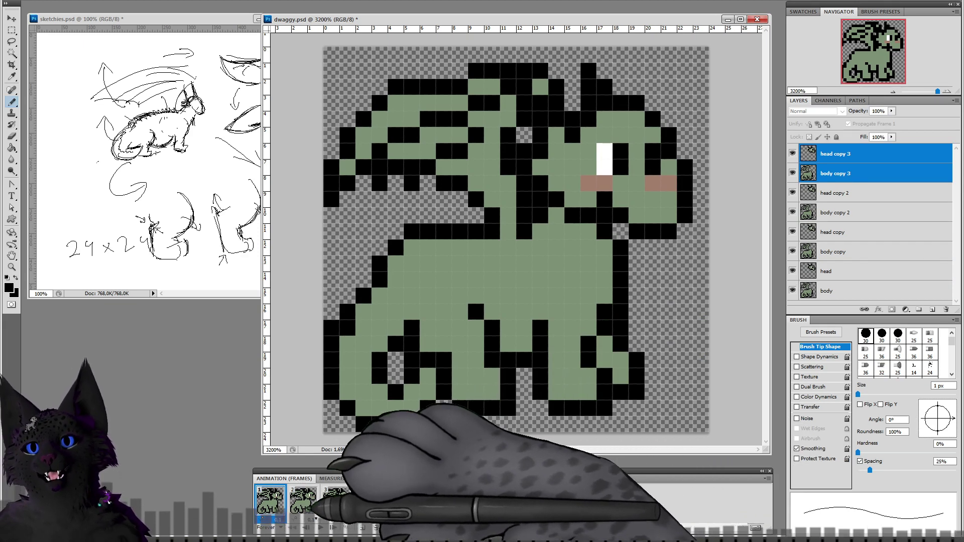
Step: Show only head and body in frame 1, and only head copy and body copy in frame 2
drag(792, 192, 792, 154)
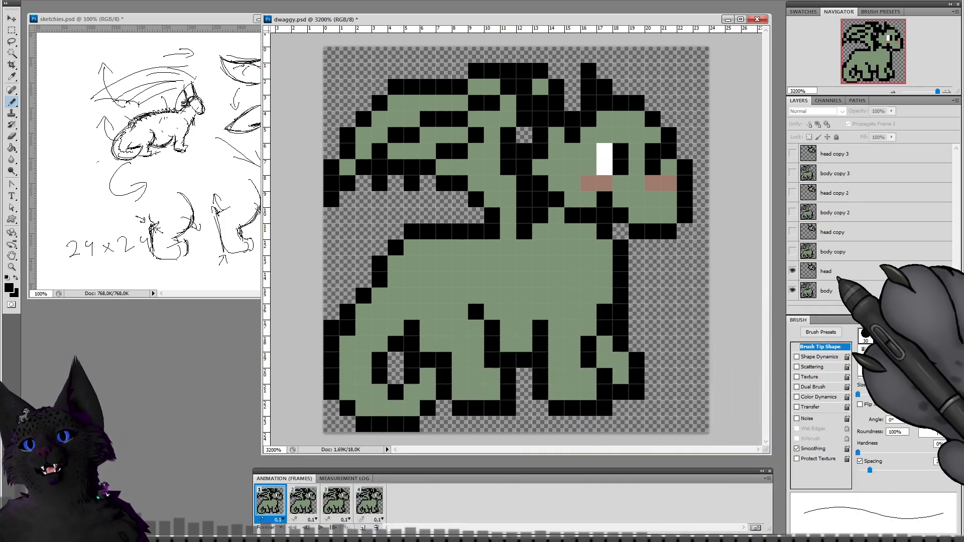
click(304, 500)
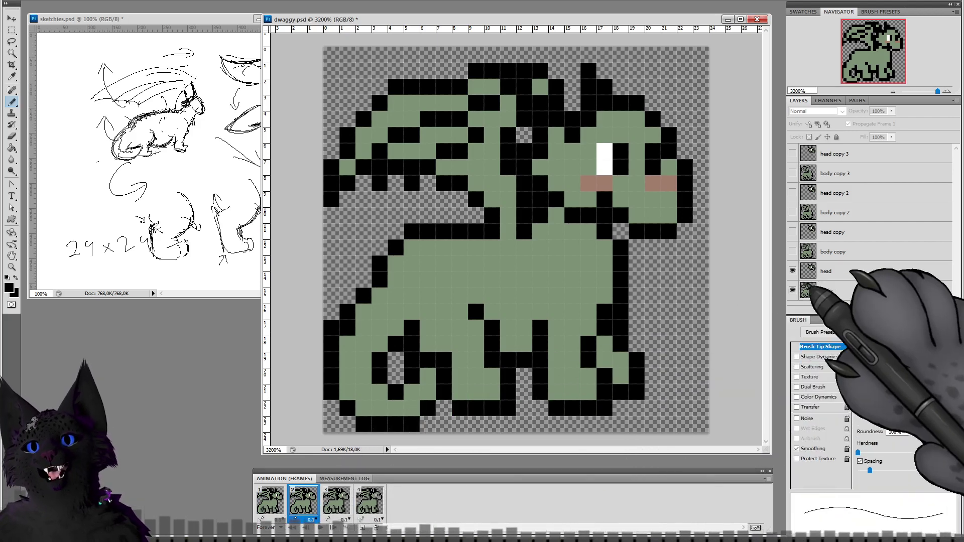
click(792, 271)
click(792, 290)
click(792, 252)
click(792, 232)
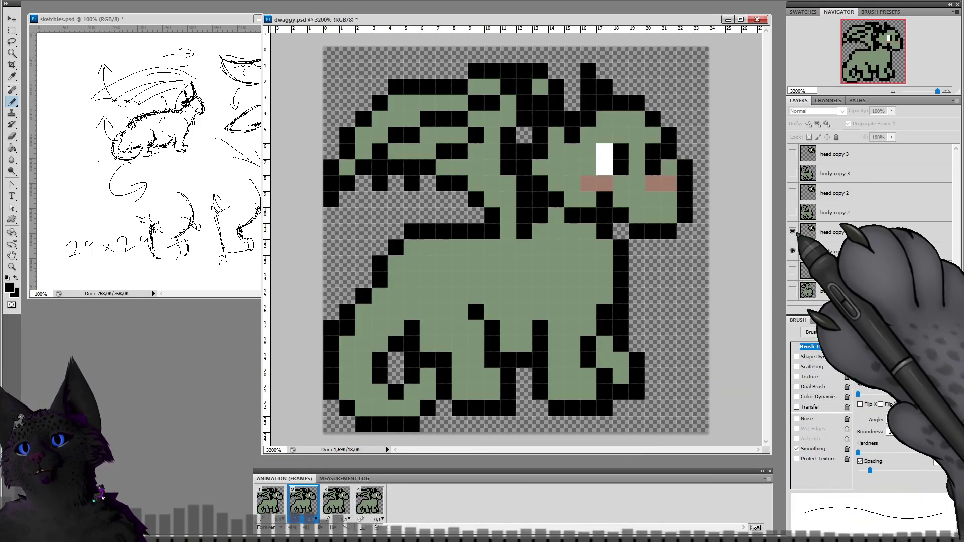
Step: In frame 3, hide the head and body layers and show body copy 2 and head copy
click(336, 500)
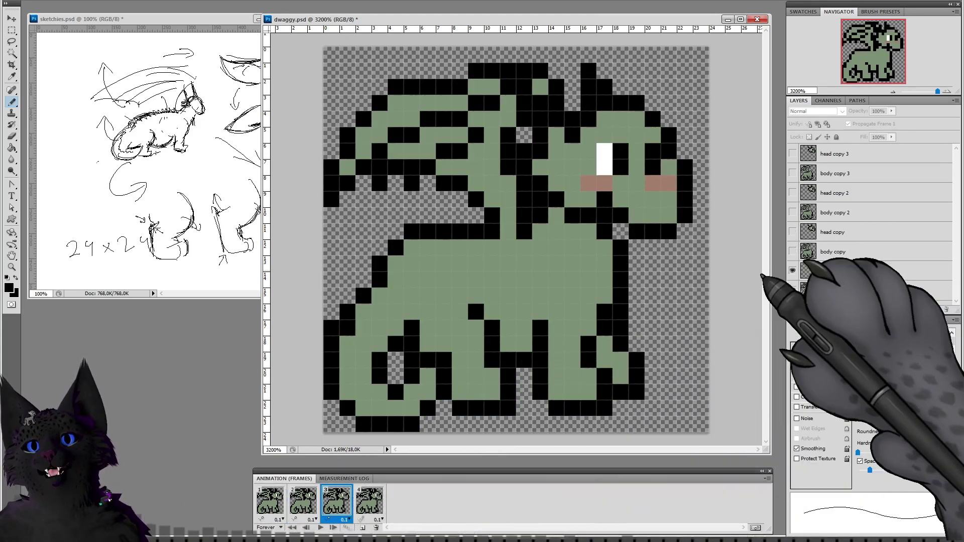
click(792, 271)
click(792, 290)
click(792, 212)
click(792, 232)
Step: Make head copy 3 and body copy 3 the only visible layers in frame 4
click(370, 501)
click(792, 271)
click(792, 290)
click(792, 212)
click(792, 153)
click(792, 173)
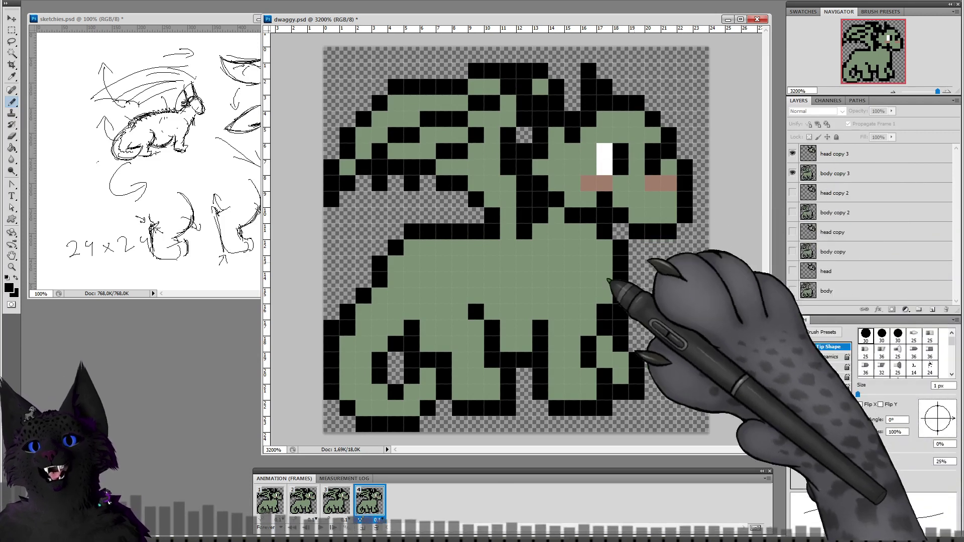
Step: Check the layers shown in frames 2 and 3, and replace head copy with head copy 2 in frame 3
click(304, 501)
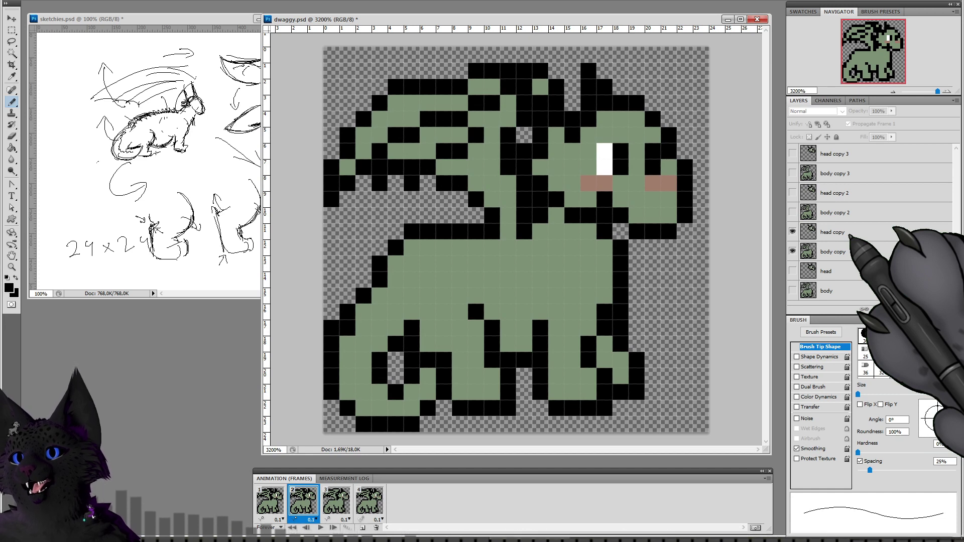
click(848, 234)
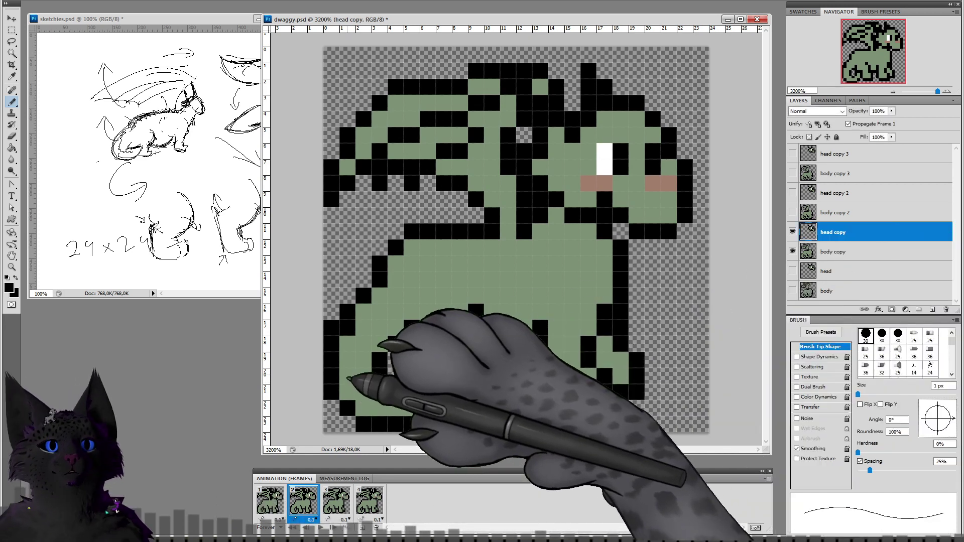
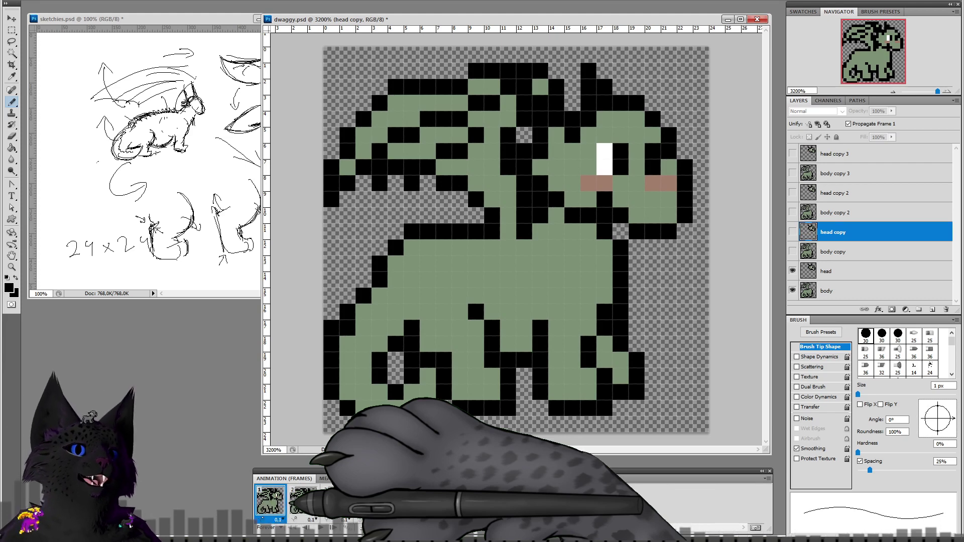
click(303, 500)
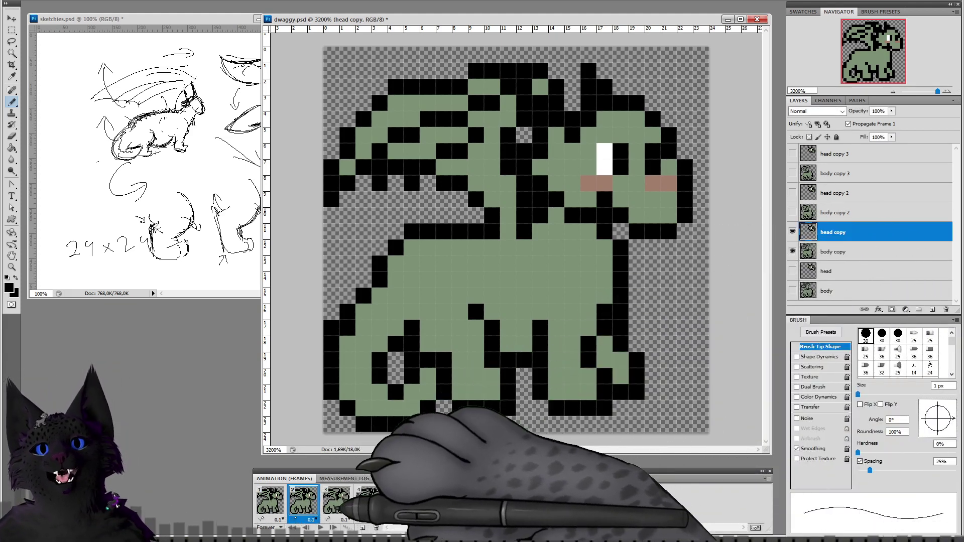
click(303, 500)
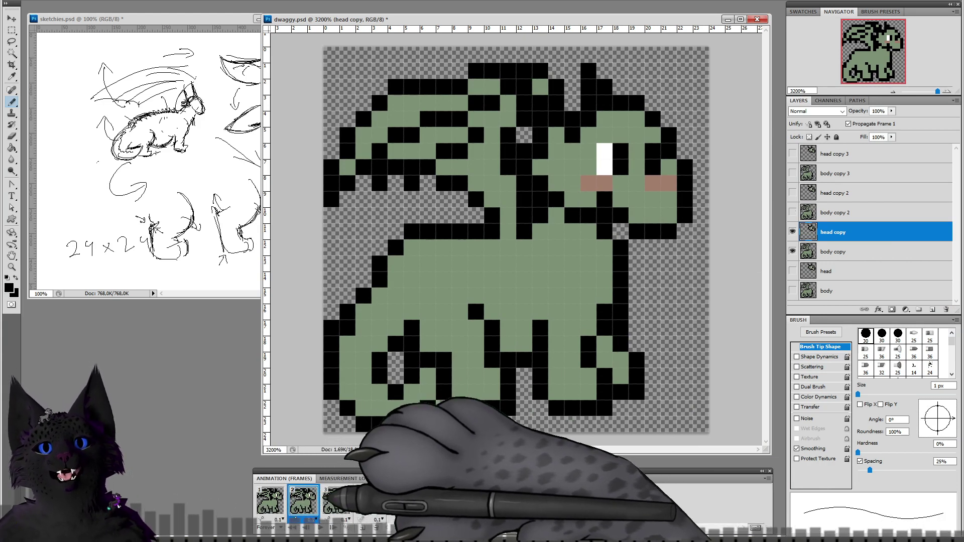
click(346, 501)
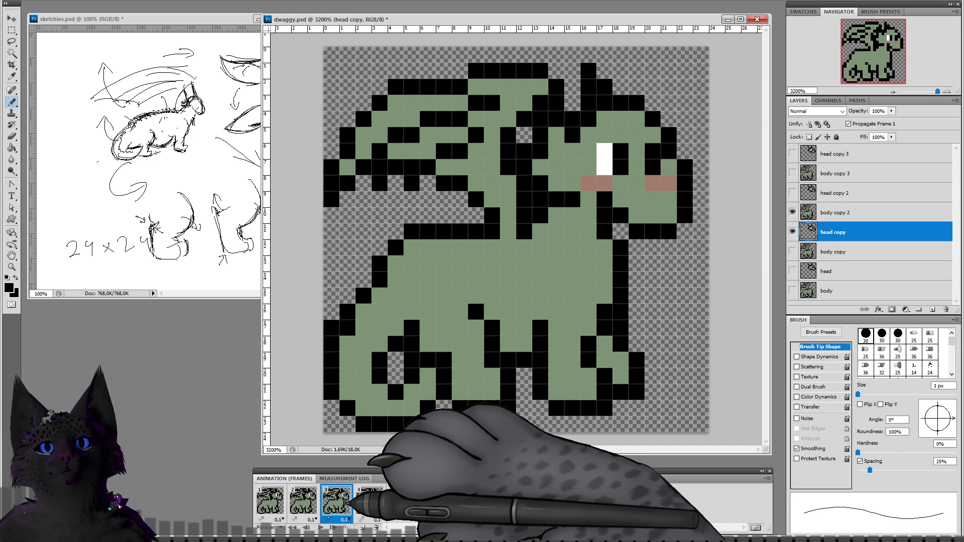
click(792, 231)
click(792, 193)
Step: In frame 2, move the head copy layer down by one pixel with the Move tool
click(303, 501)
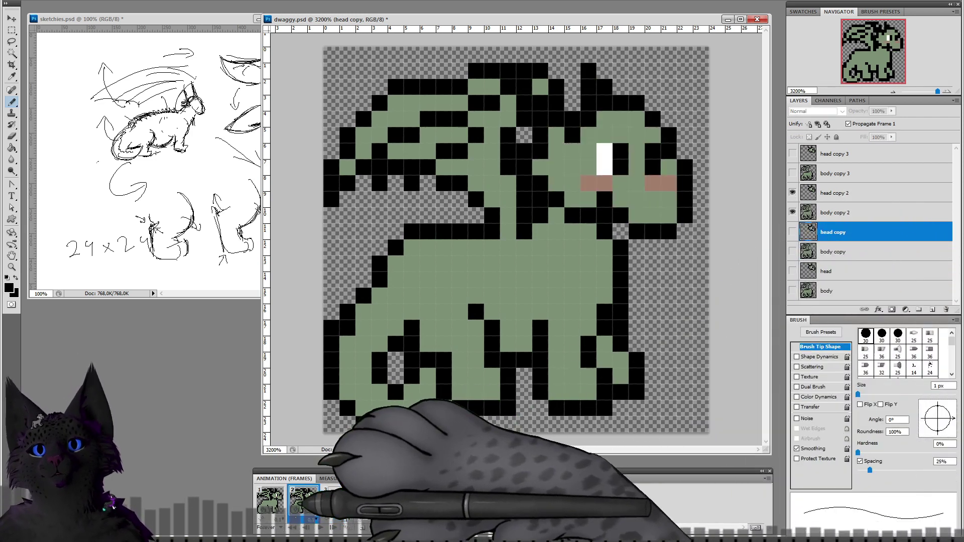
click(366, 501)
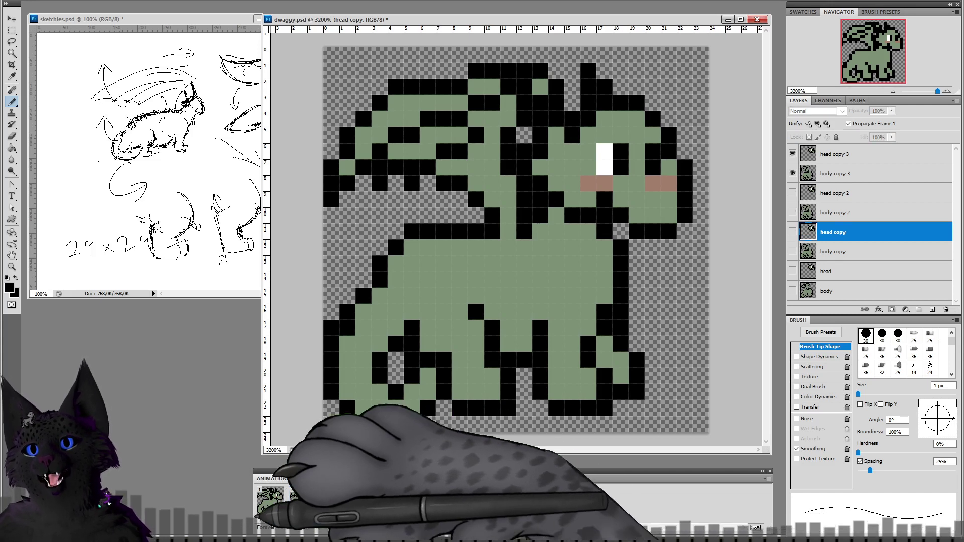
click(301, 499)
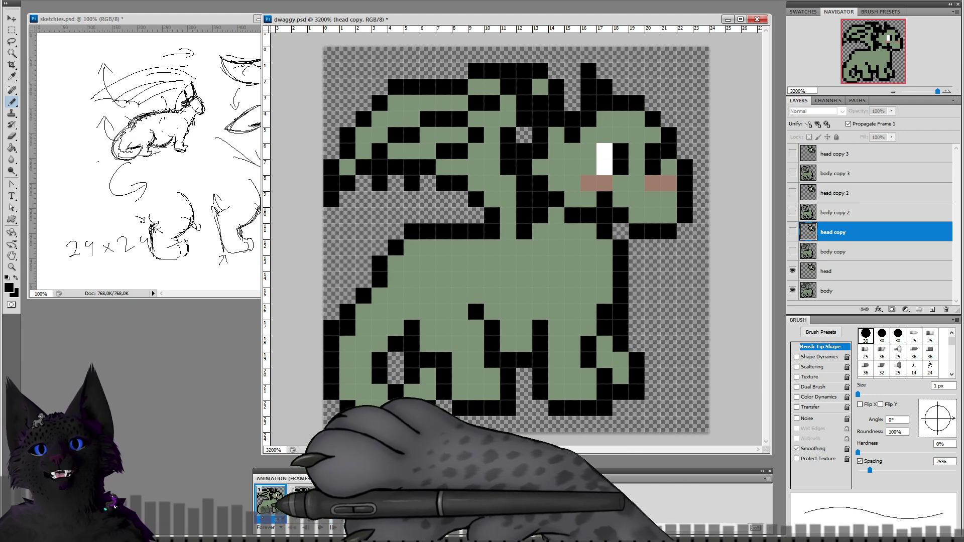
click(303, 501)
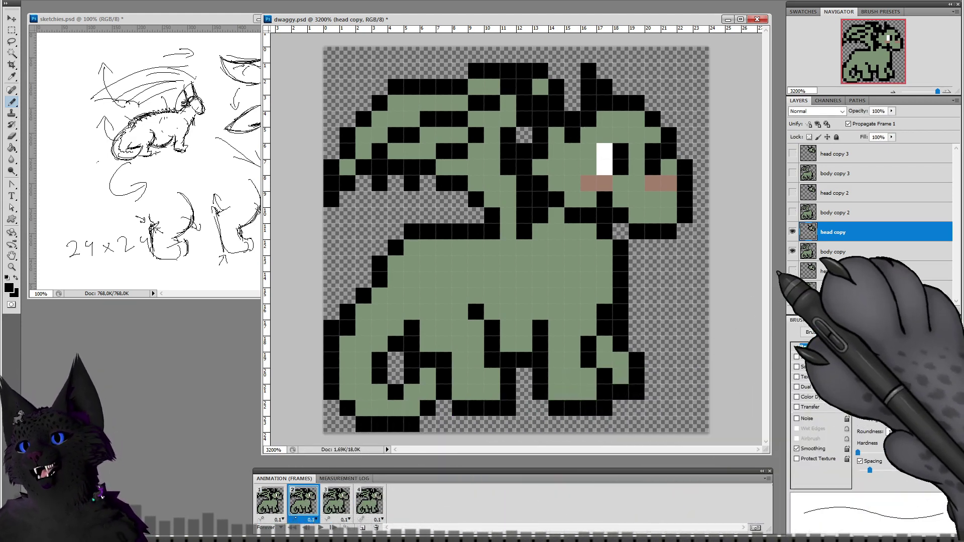
click(11, 18)
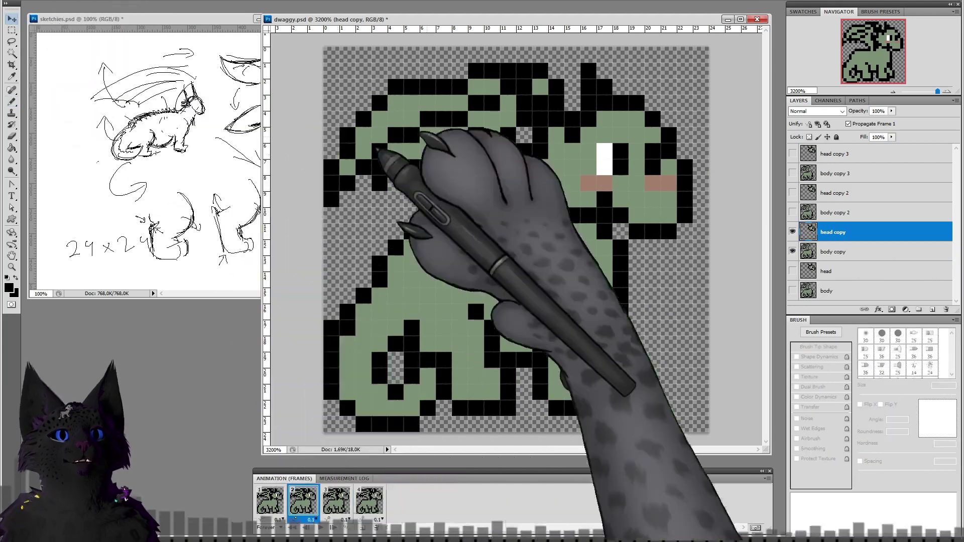
drag(643, 179, 646, 197)
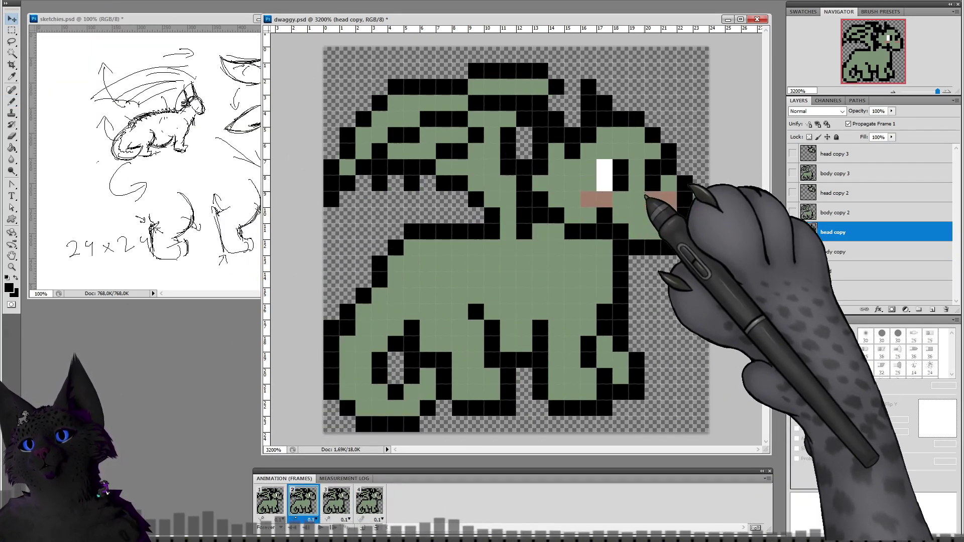
drag(646, 197, 650, 208)
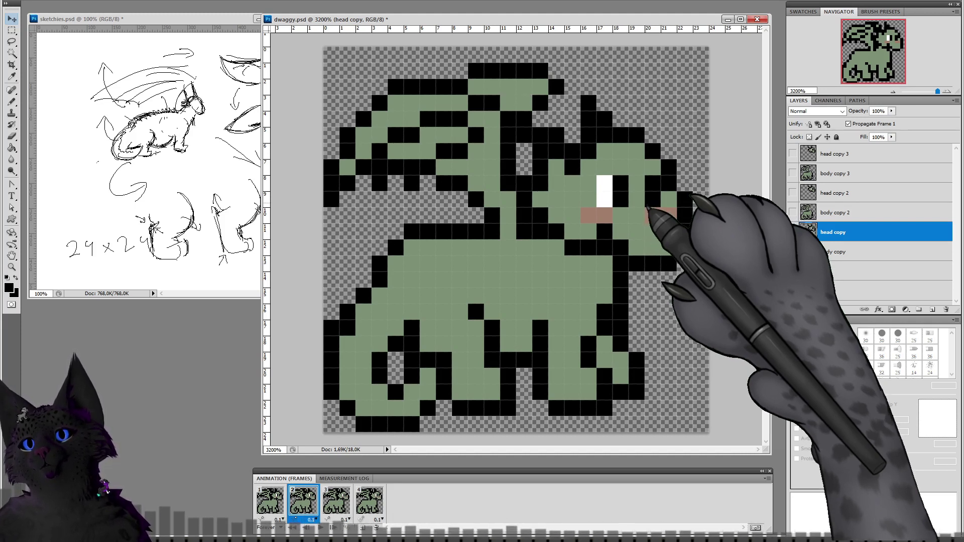
drag(648, 210, 645, 196)
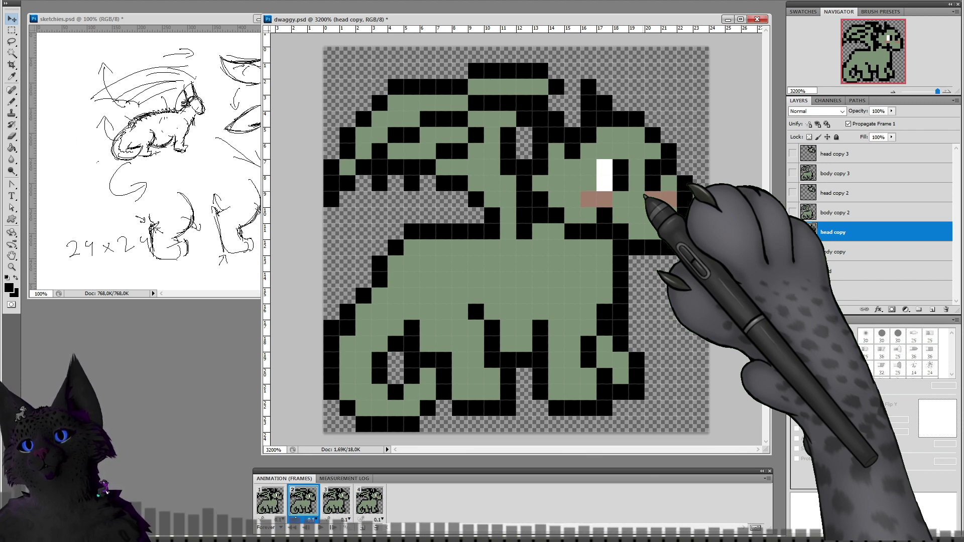
Step: In frame 3, move the head copy 2 layer two pixels down and one pixel to the right
click(336, 500)
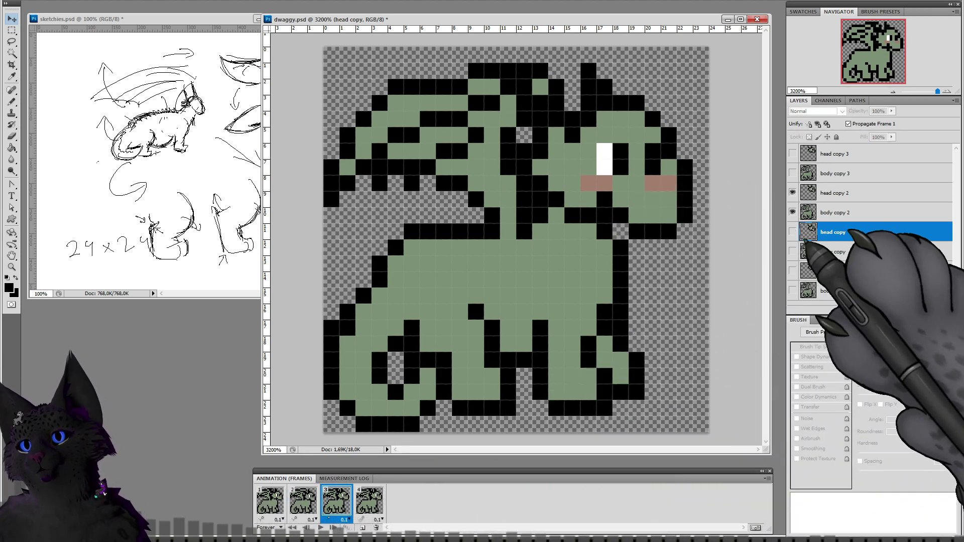
click(828, 193)
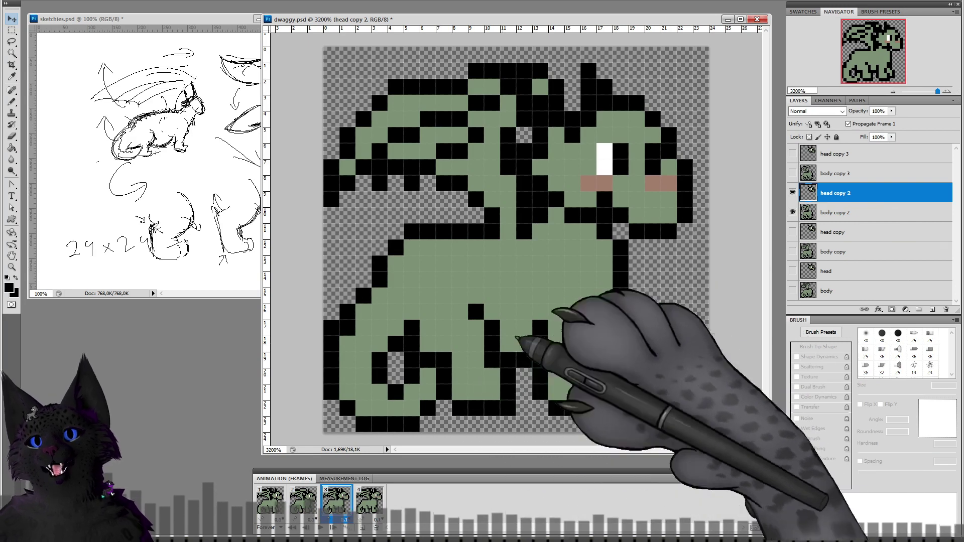
drag(637, 191, 647, 231)
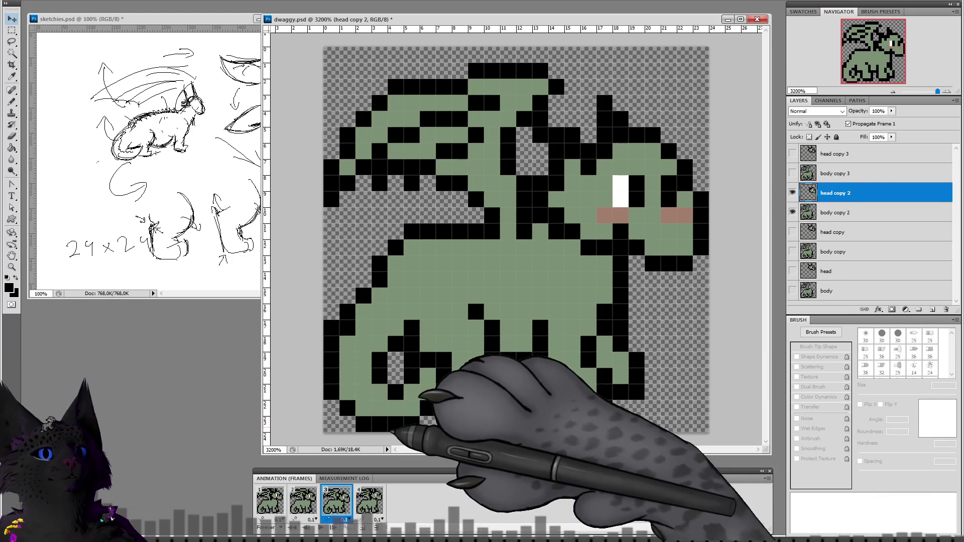
Step: In frame 4, move the head copy 3 layer down by one pixel and play the animation
click(369, 500)
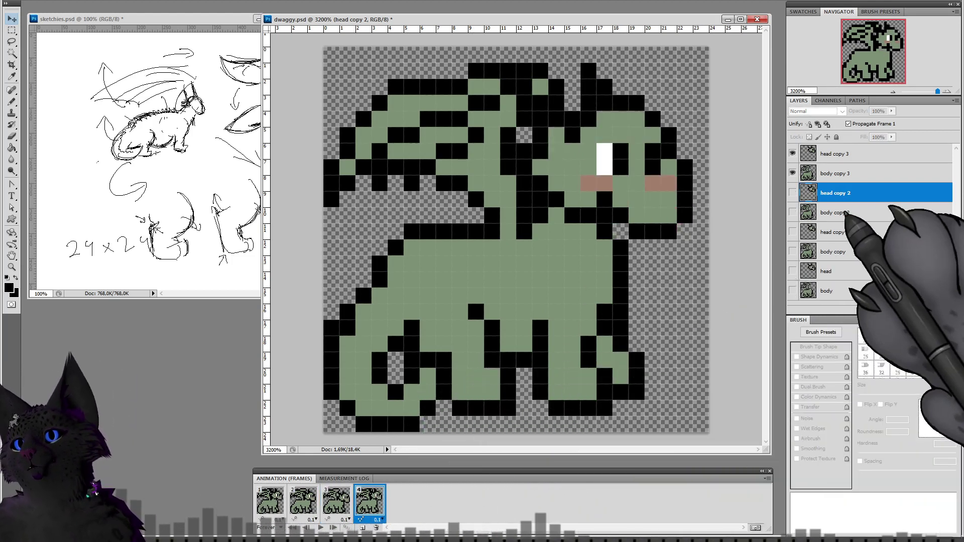
click(833, 153)
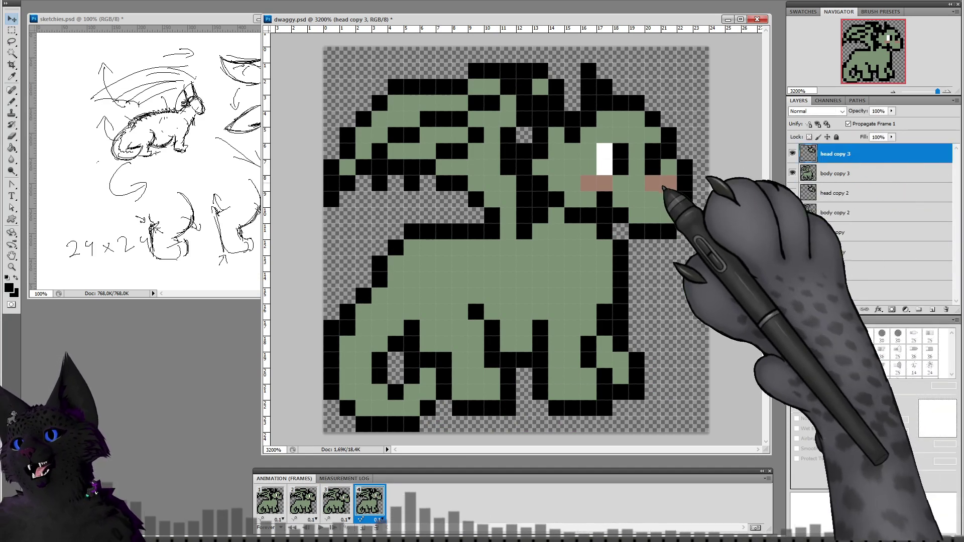
key(Down)
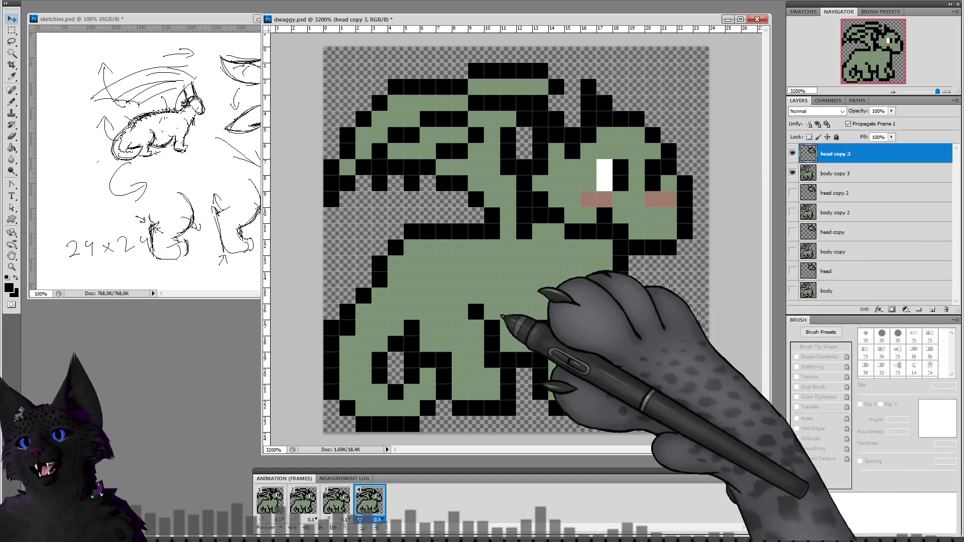
click(274, 497)
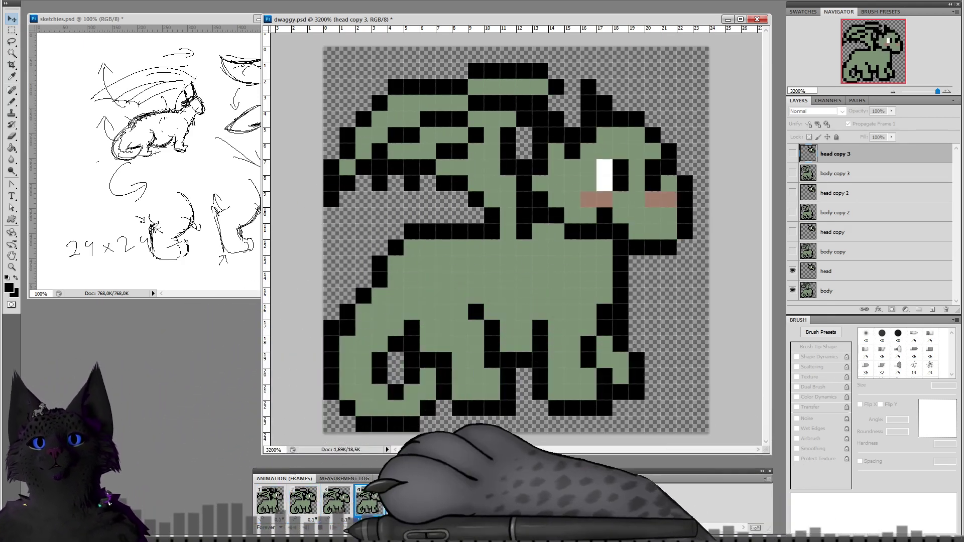
click(320, 527)
Step: Hide the visible body layer in each of the four frames, leaving only the head layers shown
click(270, 501)
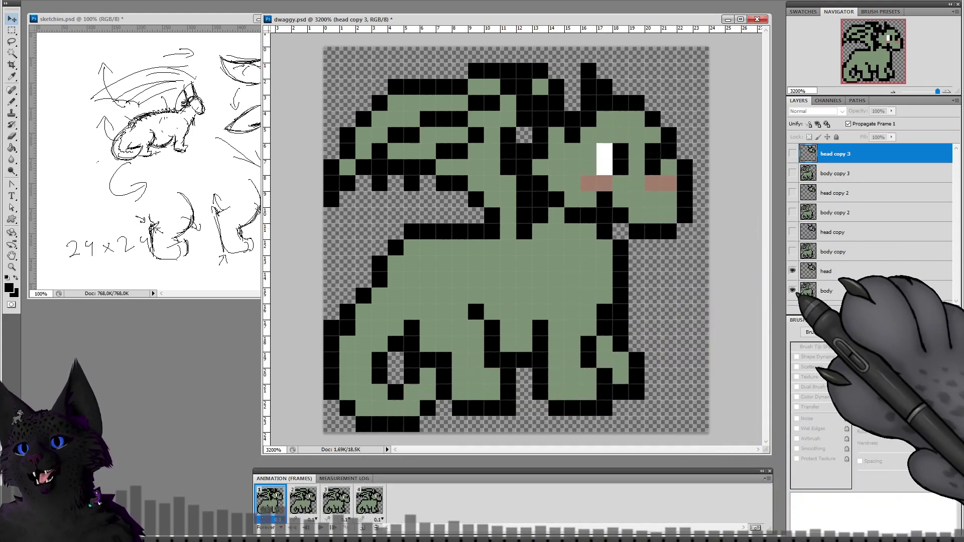
click(792, 290)
click(303, 500)
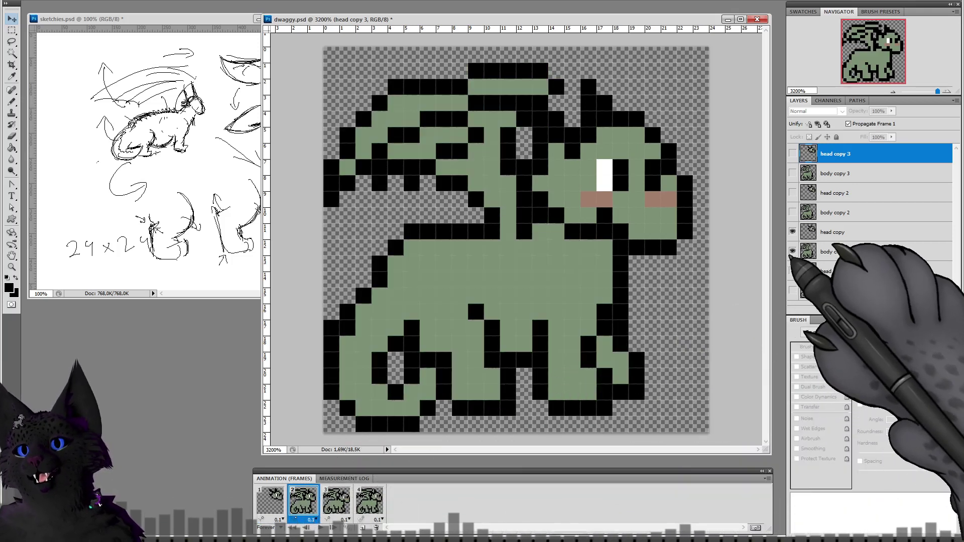
click(792, 252)
click(336, 501)
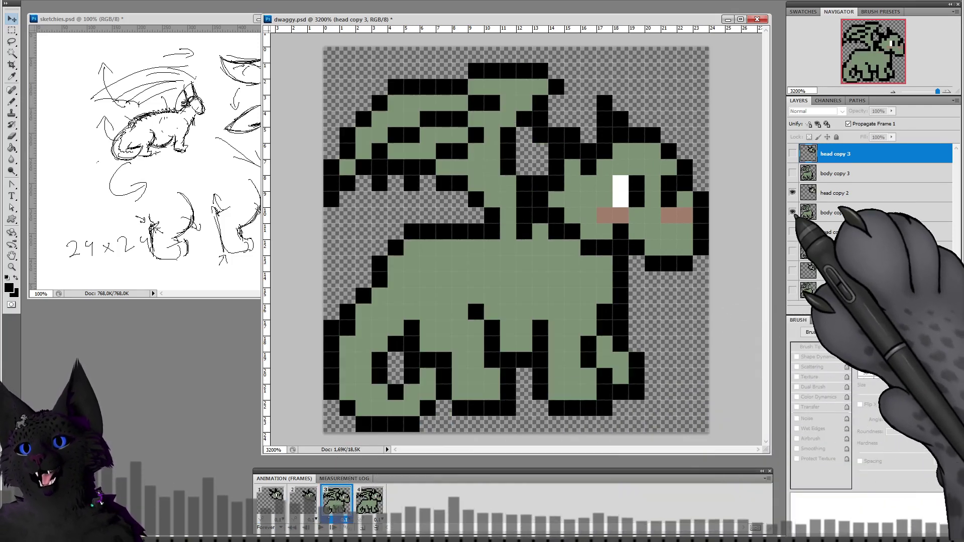
click(792, 213)
click(370, 500)
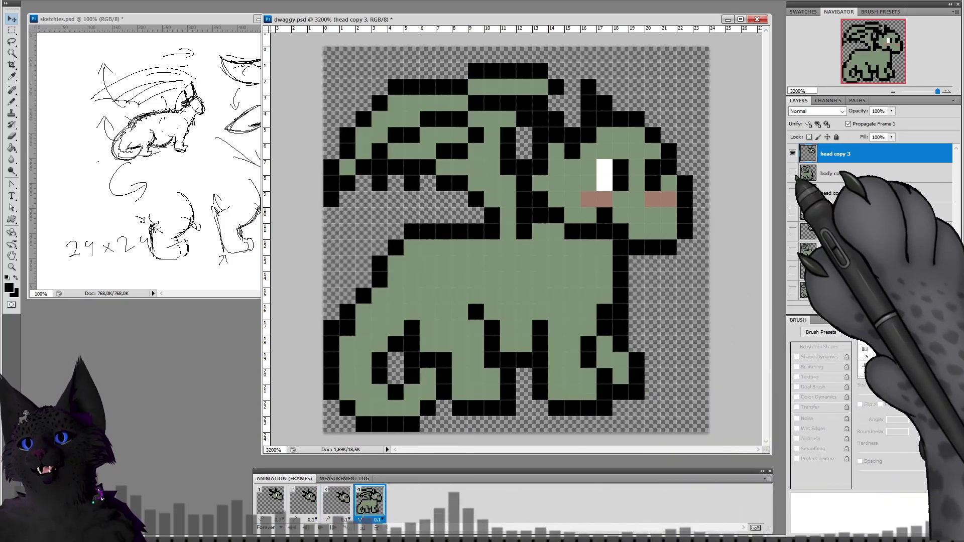
click(792, 173)
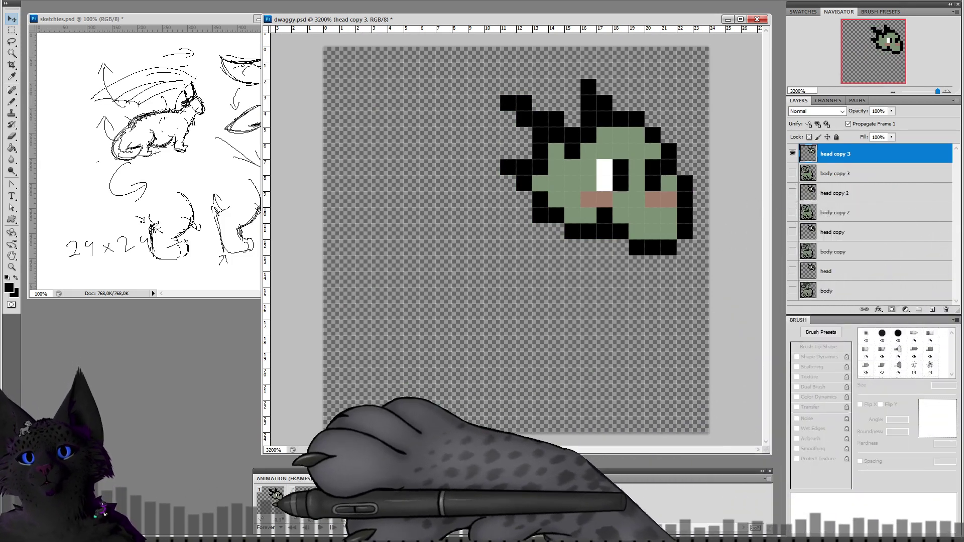
Step: In frame 3, redraw the ear spike at the back of the head copy 2 layer with the 1 px brush so it angles downward
click(271, 501)
click(303, 500)
click(336, 501)
click(369, 500)
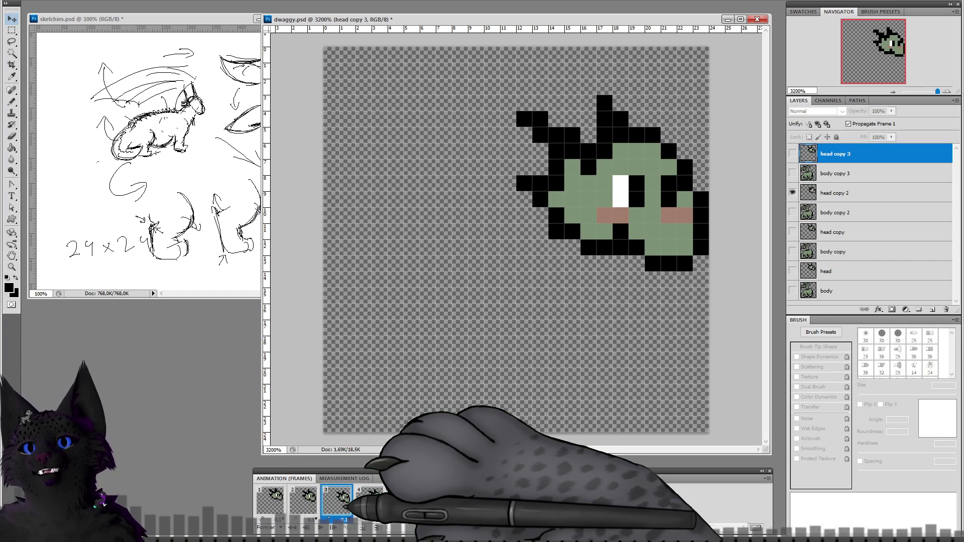
click(836, 193)
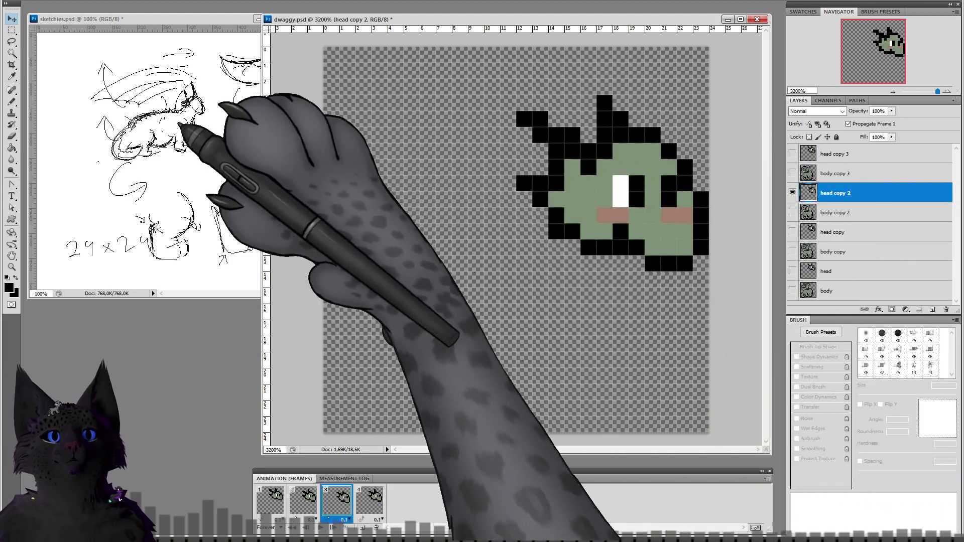
click(11, 102)
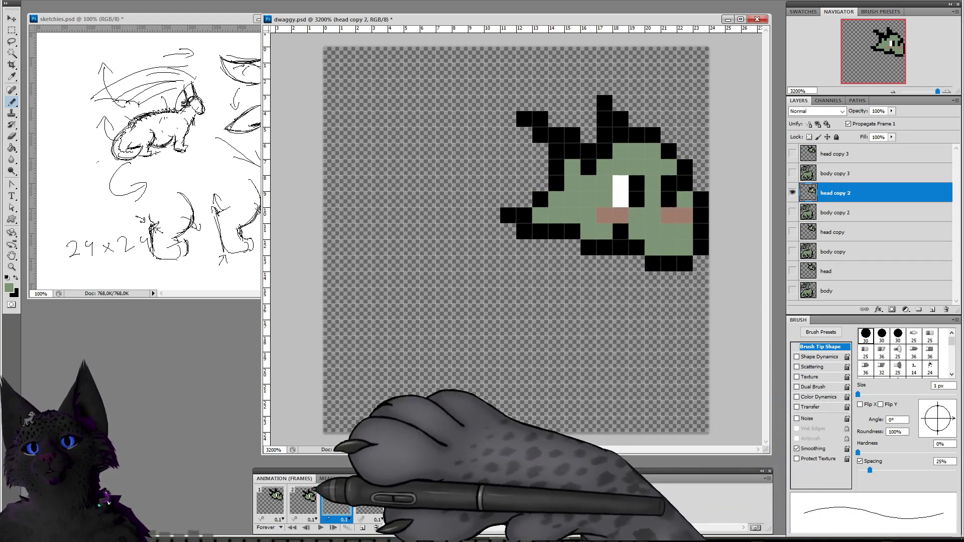
key(space)
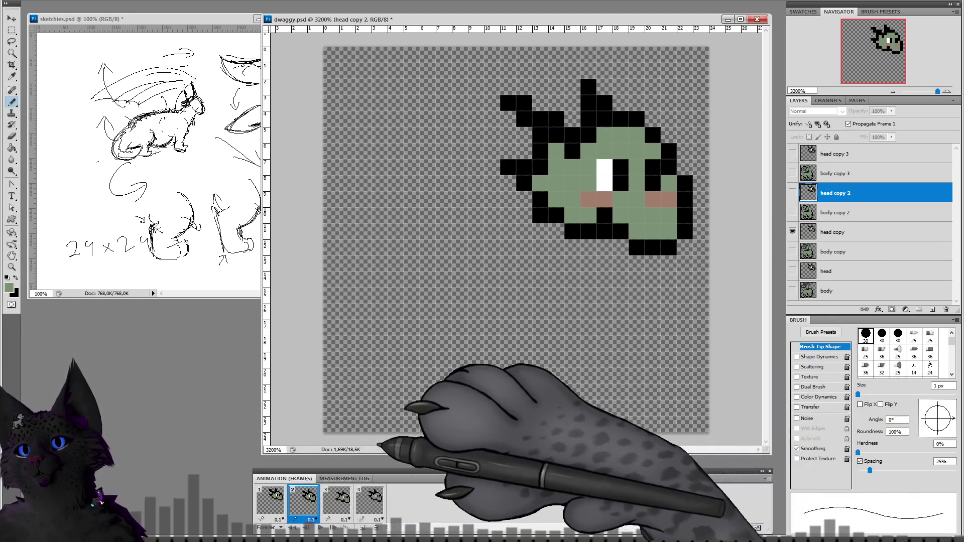
key(space)
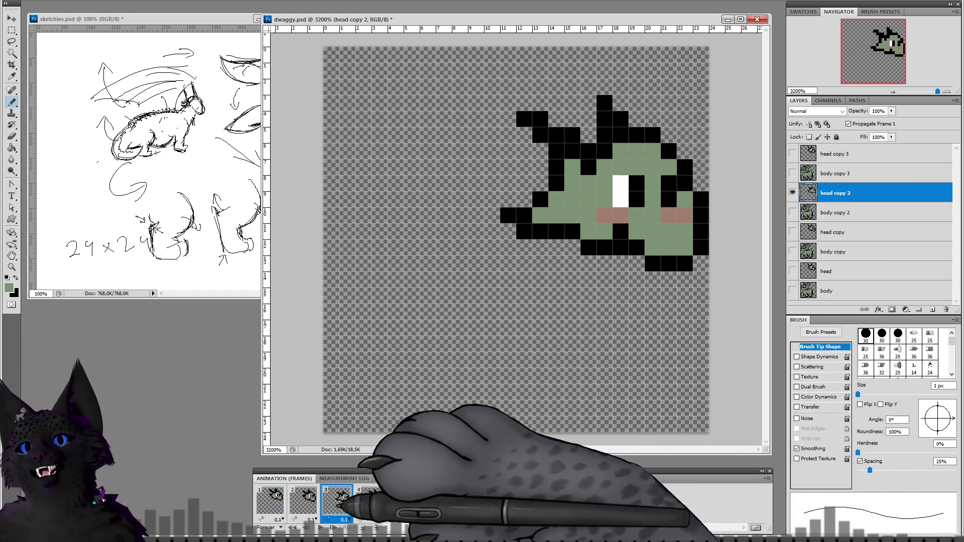
Step: In frame 2, redraw the ear spike on the head copy layer one pixel higher, with a black outline and green fill
key(space)
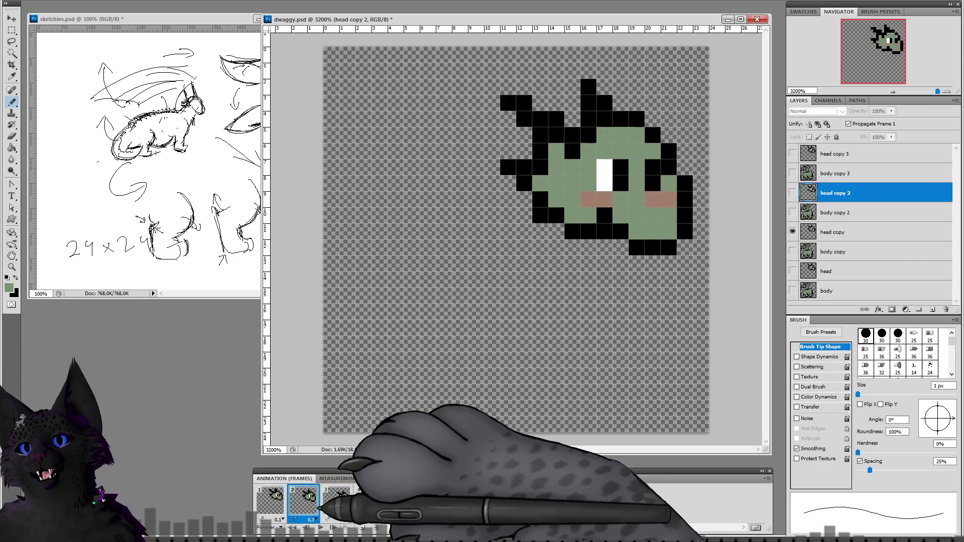
click(847, 232)
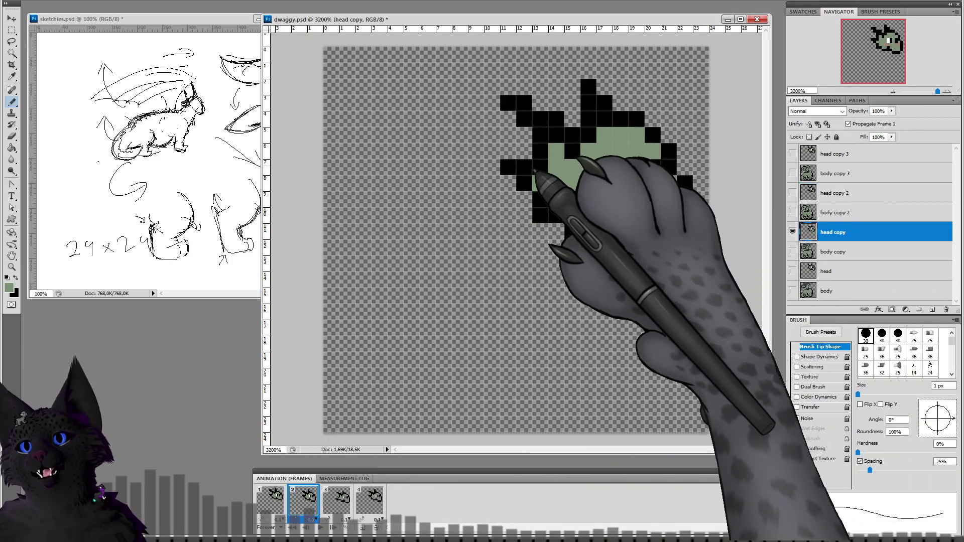
mouse_move(524, 151)
mouse_down()
mouse_move(508, 151)
mouse_move(540, 168)
mouse_up()
key(x)
key(x)
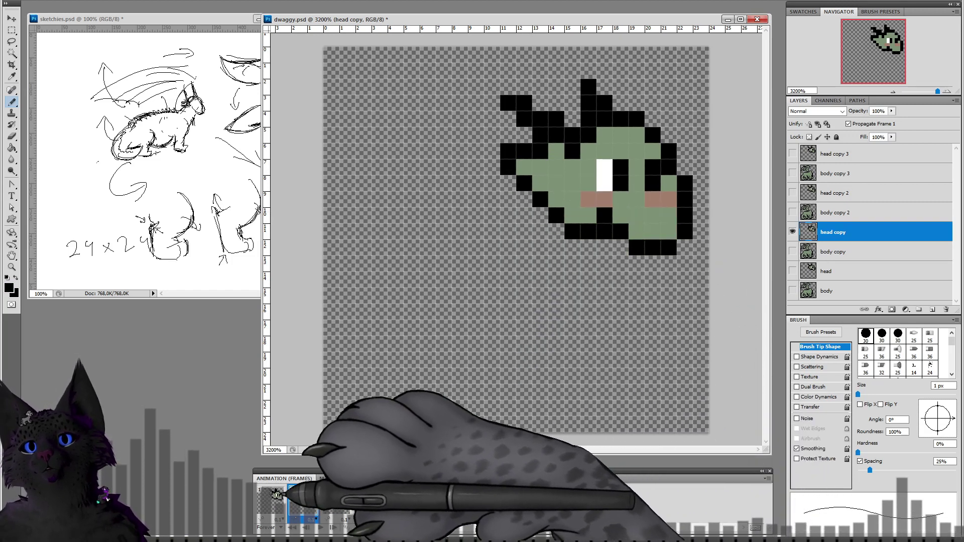
click(274, 500)
click(303, 502)
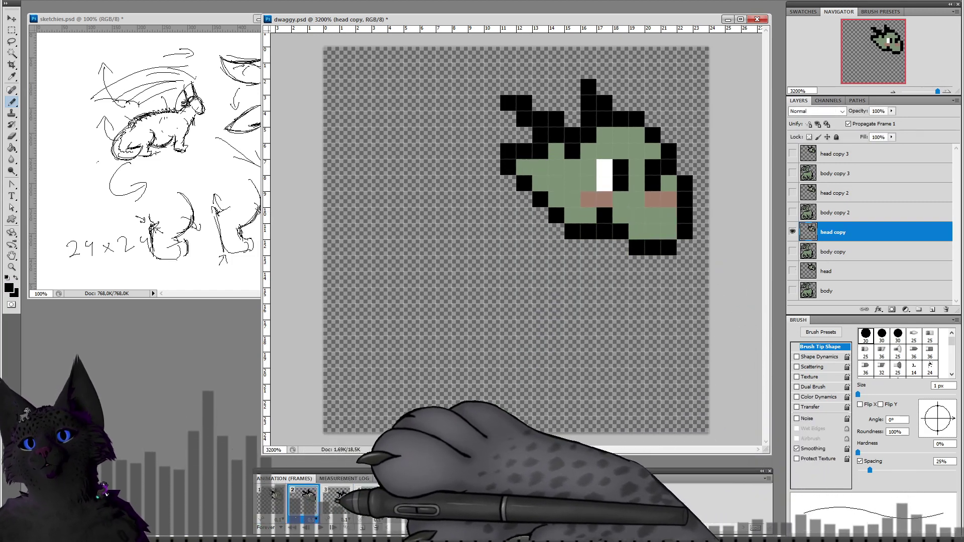
Step: In frame 4, redraw the ear spike on the head copy 3 layer drooping downward, with a black outline and green fill
click(337, 499)
click(370, 498)
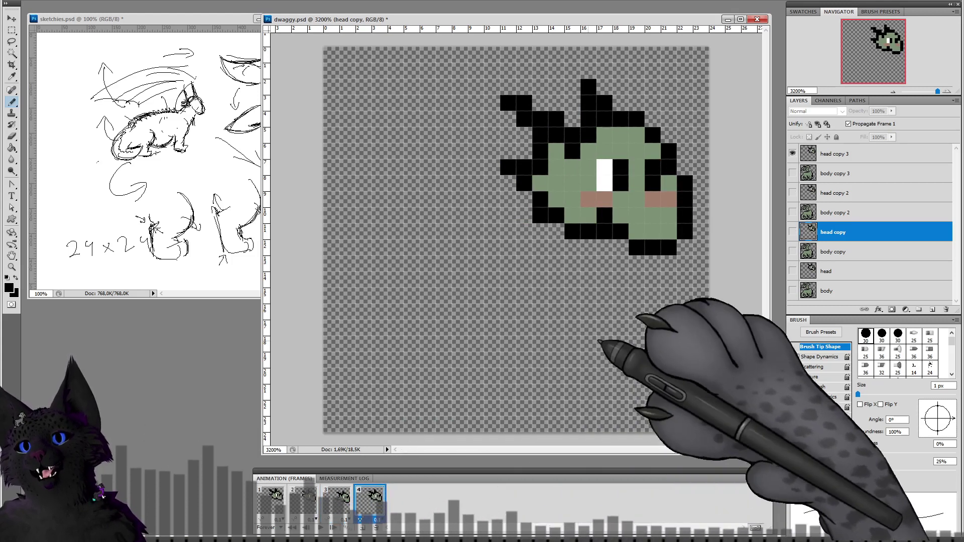
click(834, 153)
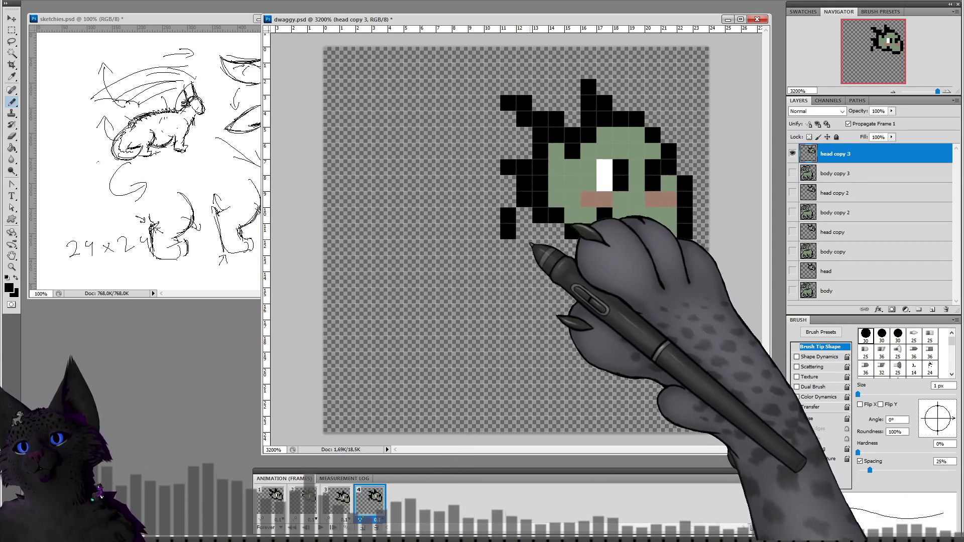
click(523, 231)
mouse_move(524, 215)
mouse_down()
mouse_move(541, 215)
mouse_move(540, 199)
mouse_up()
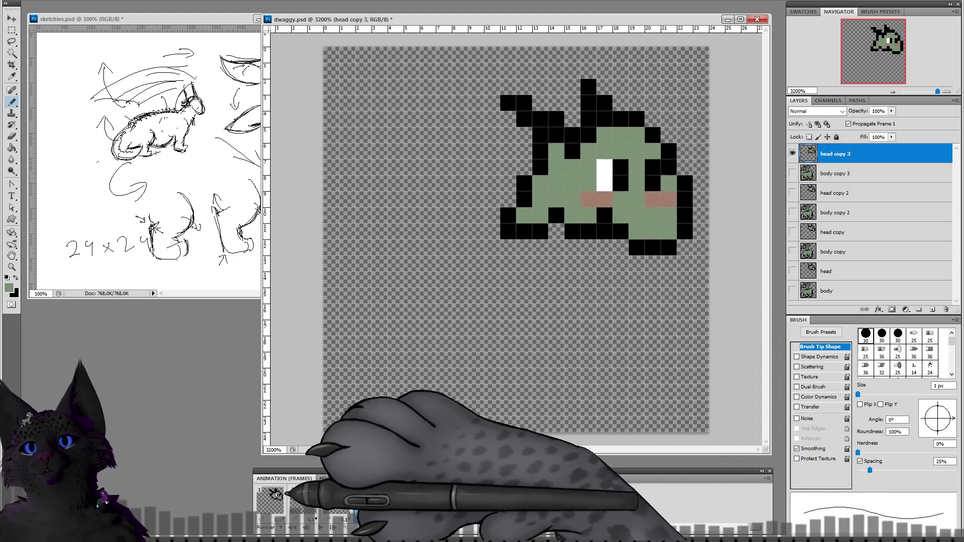
click(274, 502)
click(338, 502)
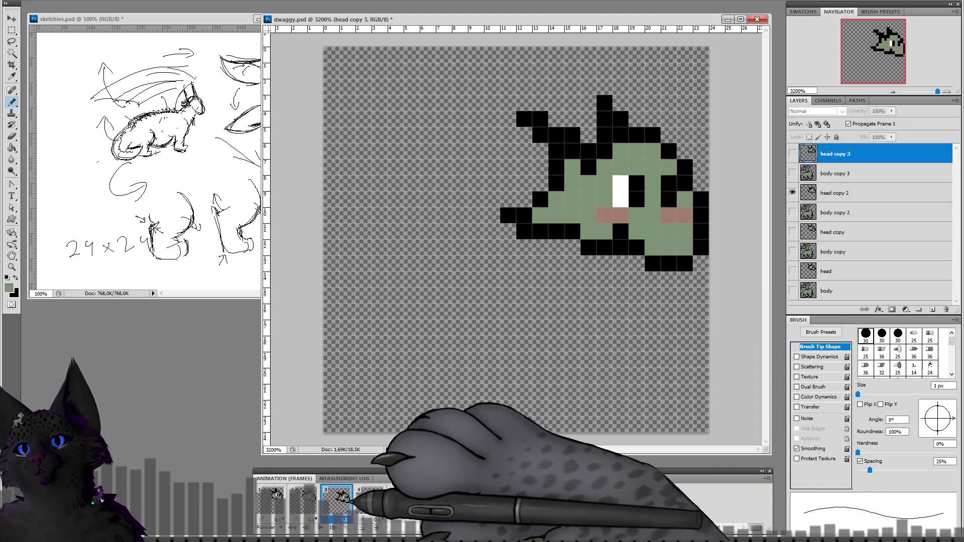
Step: Play the animation and go through the four frames one by one to examine the ear movement
click(321, 527)
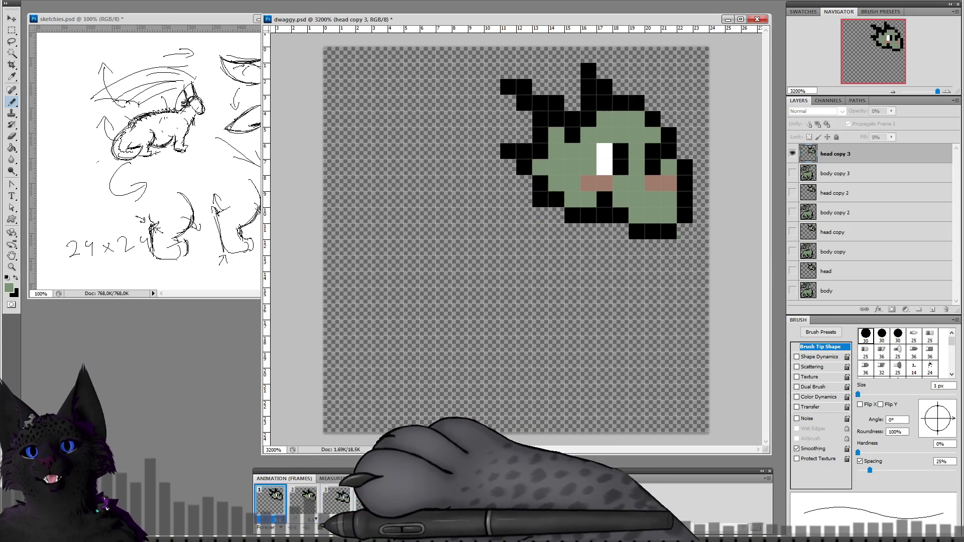
click(320, 527)
click(272, 498)
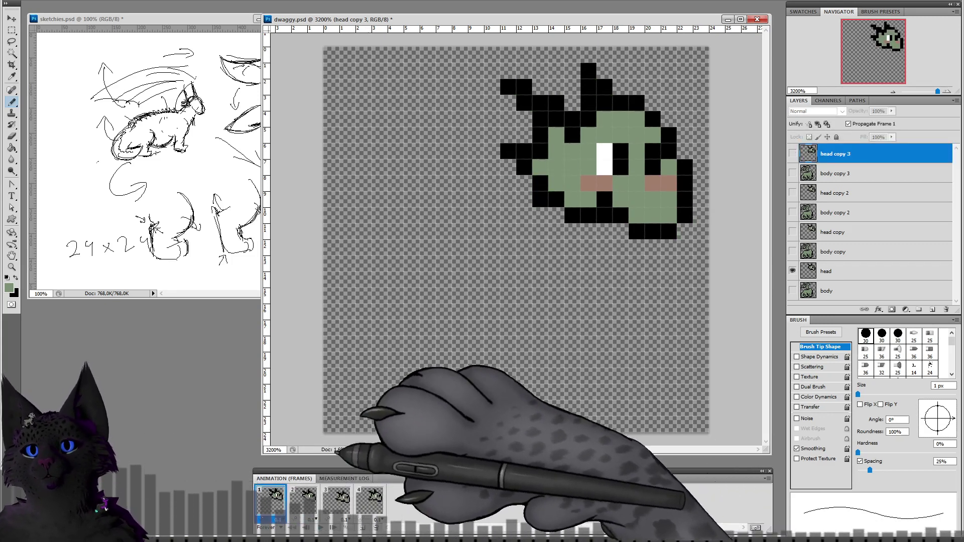
click(307, 501)
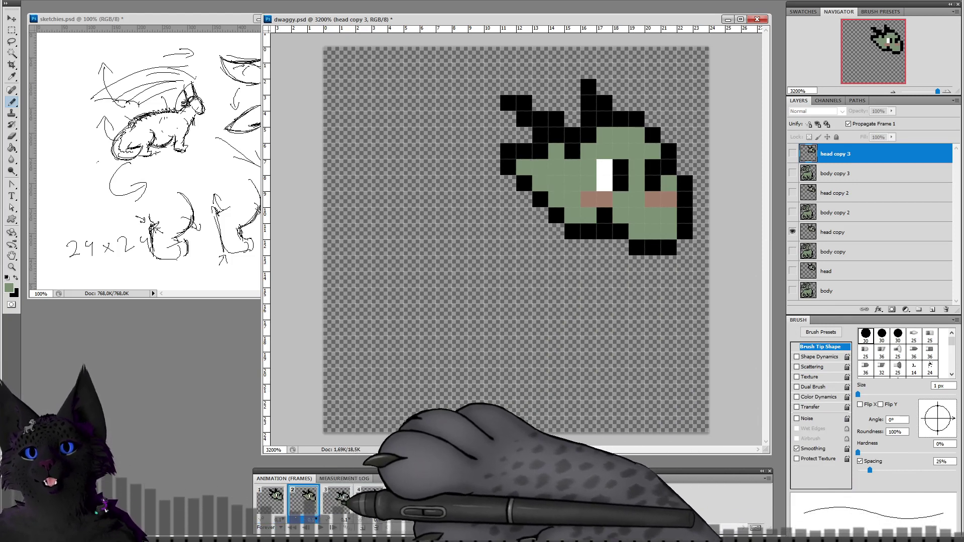
click(337, 501)
click(366, 502)
click(273, 502)
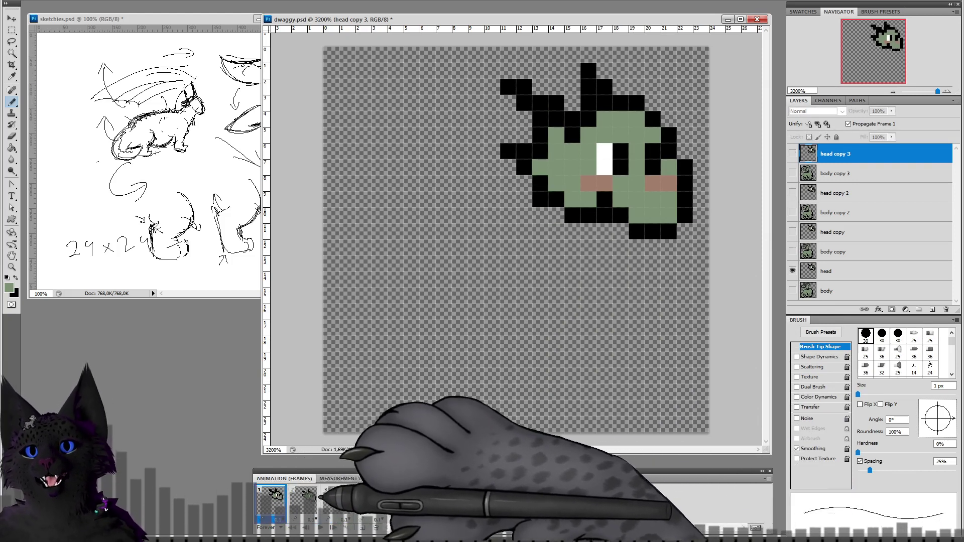
click(304, 502)
click(338, 502)
click(303, 497)
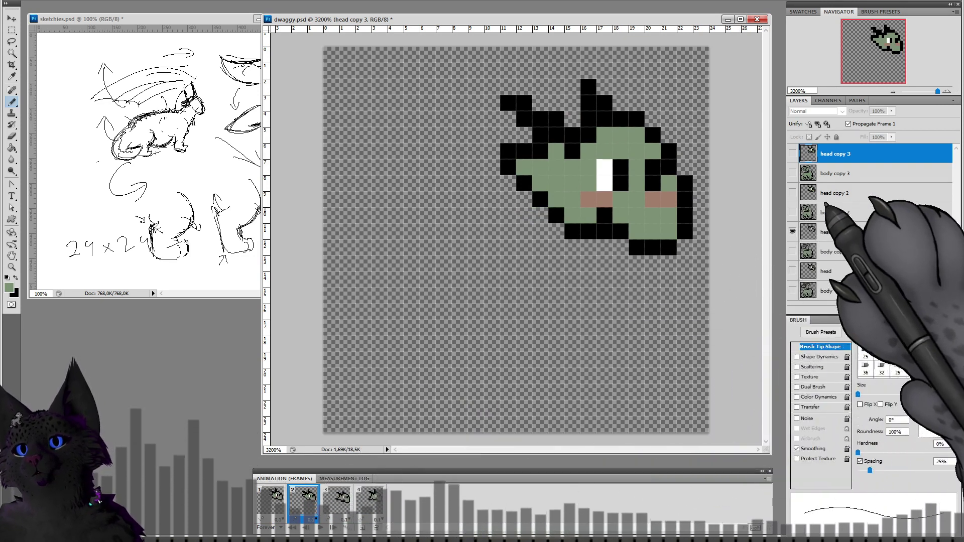
Step: Add a black pixel to the lower ear outline on the head copy layer in frame 2 and compare it with the other frames
click(834, 232)
alt+click(560, 216)
click(555, 200)
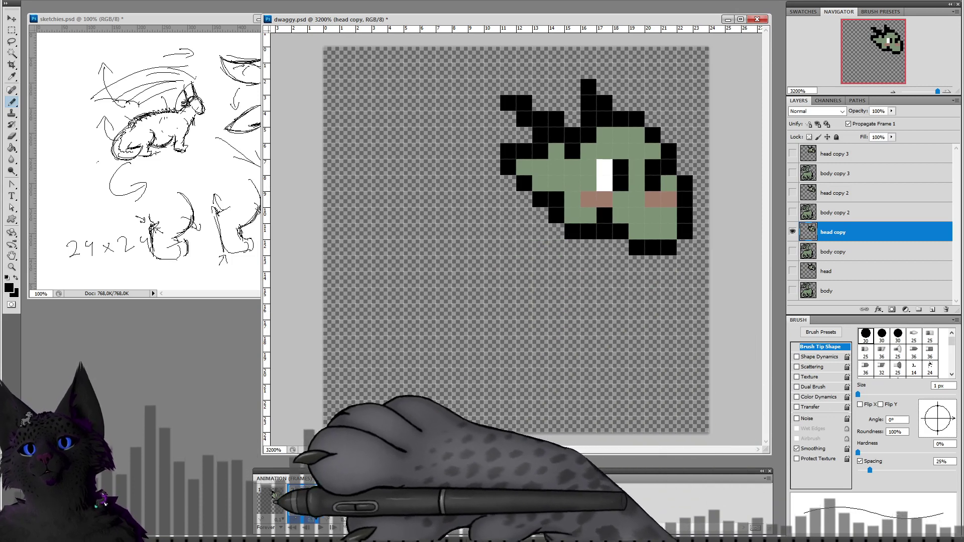
click(281, 499)
click(304, 499)
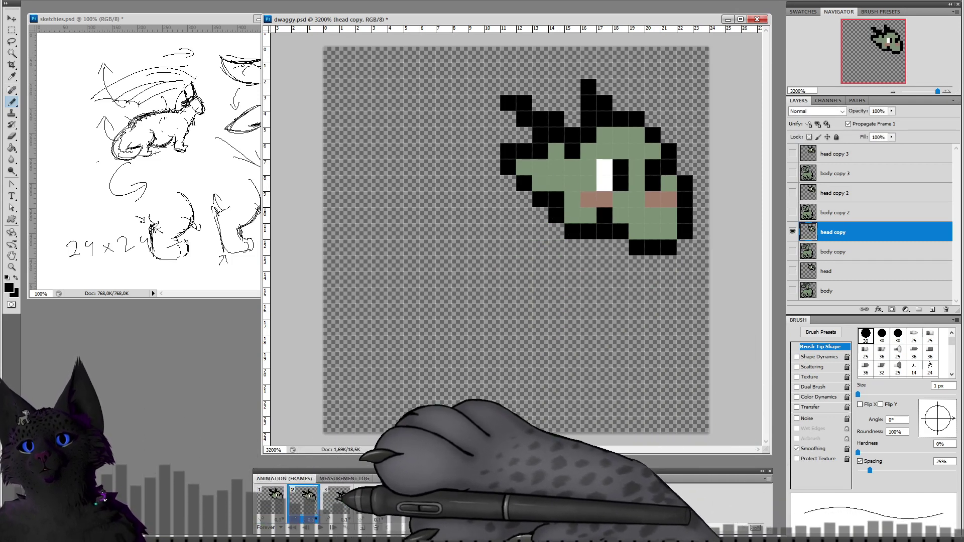
click(337, 500)
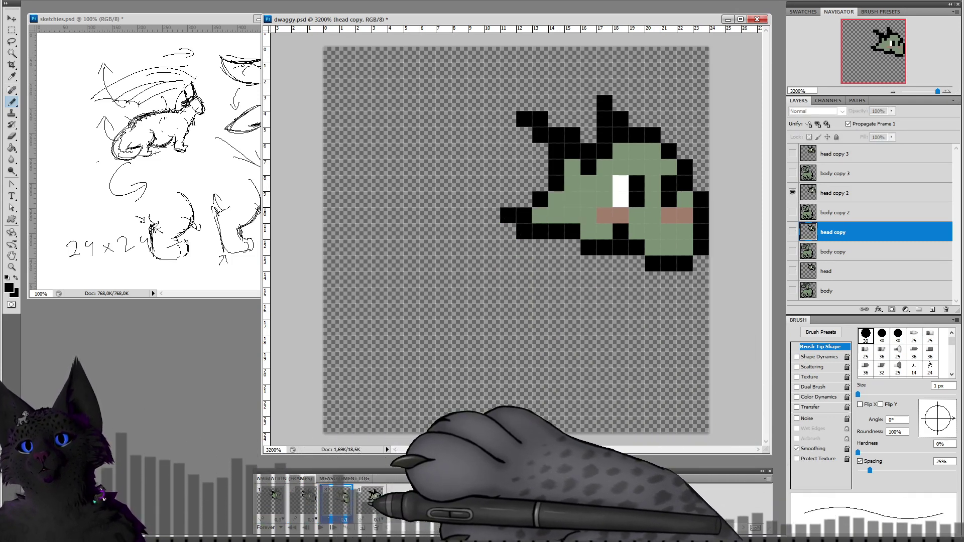
click(370, 498)
click(271, 499)
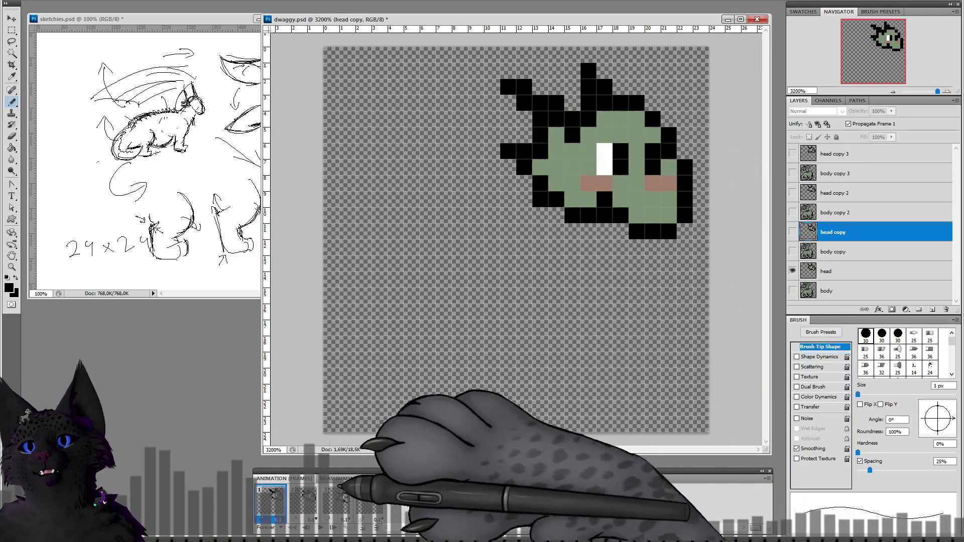
Step: In frame 3, paint green over the upper part of both eyes on head copy 2, closing them to black lines, and play the animation
click(337, 499)
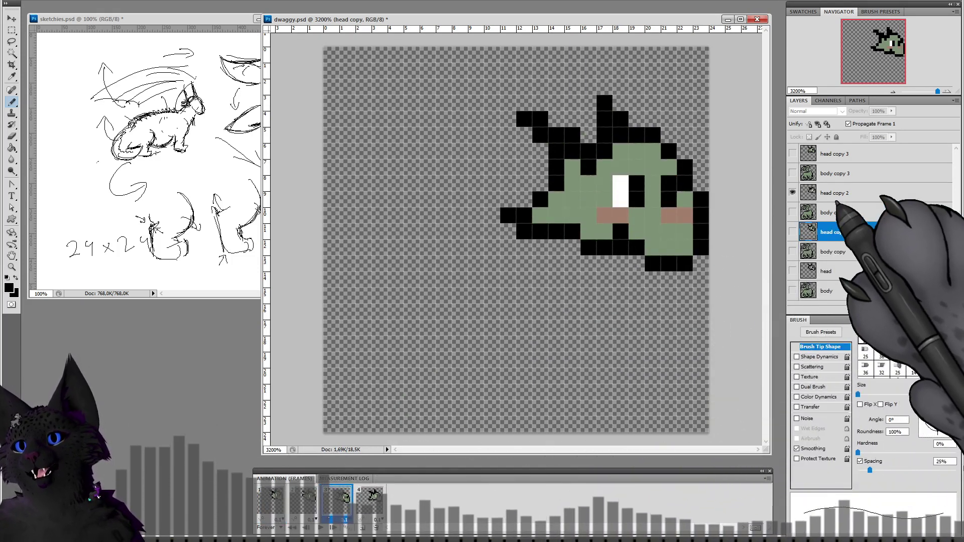
click(835, 192)
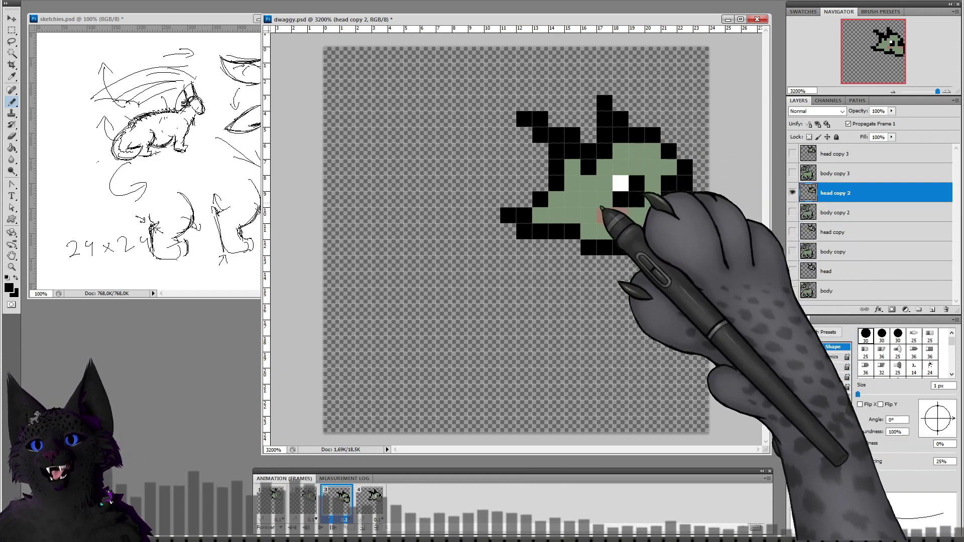
drag(616, 187, 637, 183)
click(669, 185)
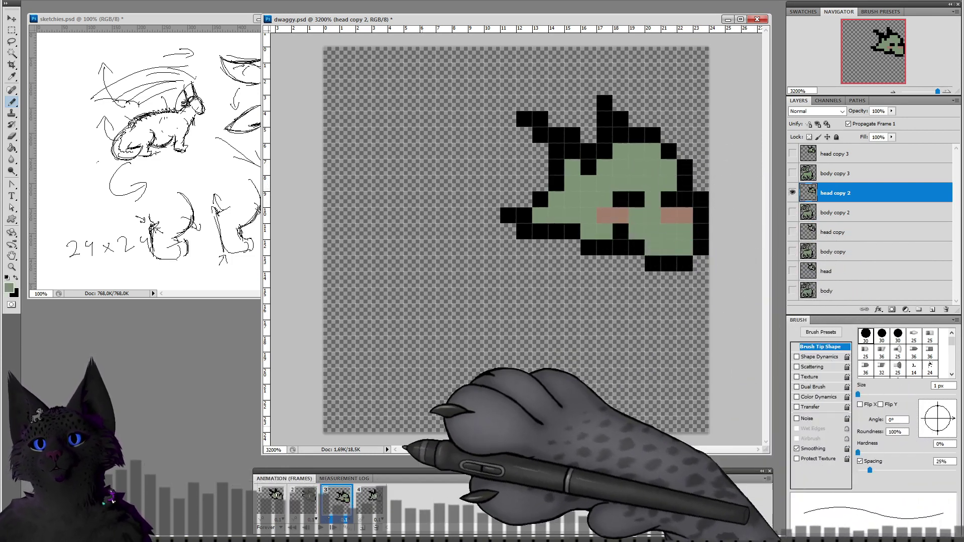
click(320, 527)
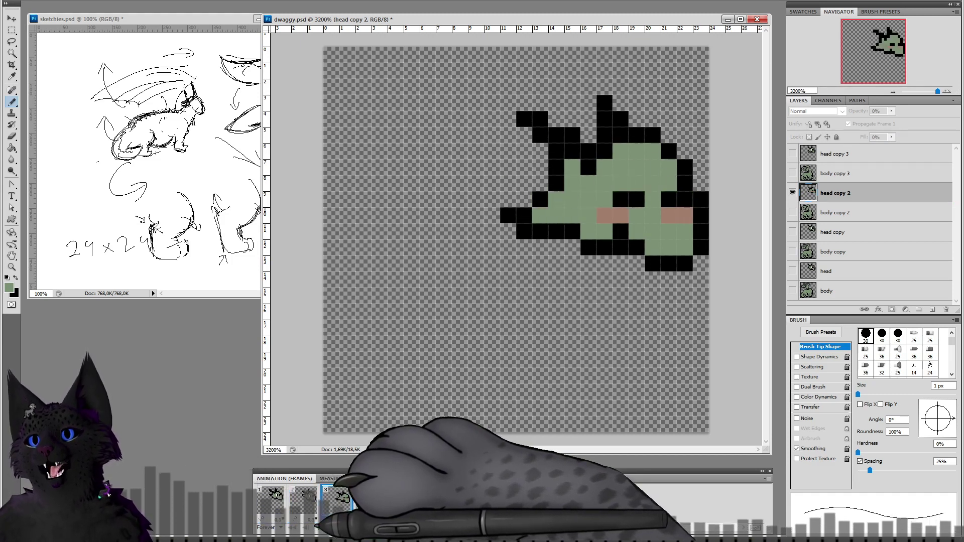
Step: In frame 2, redraw the rear horn on the head copy layer pointing upward and shift the front horn's tip one pixel right
click(274, 497)
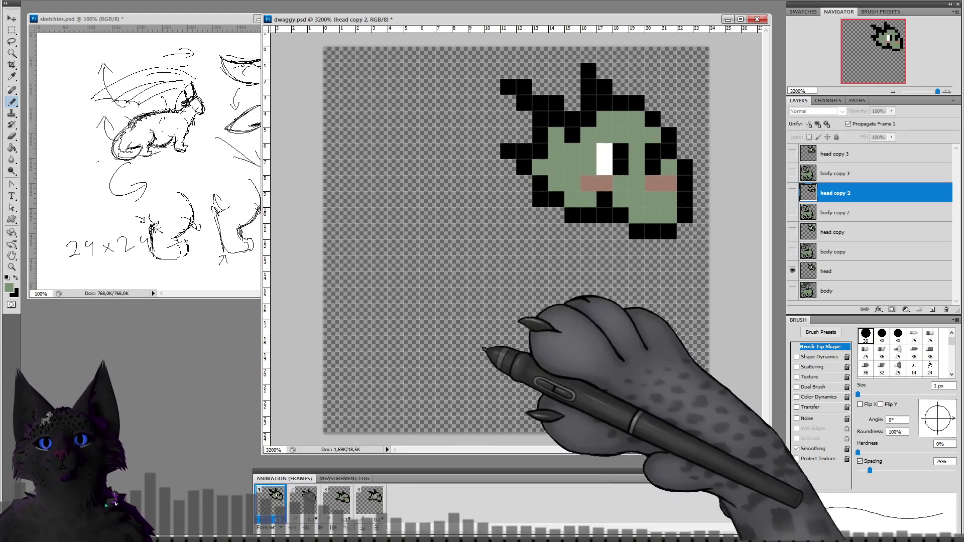
click(833, 271)
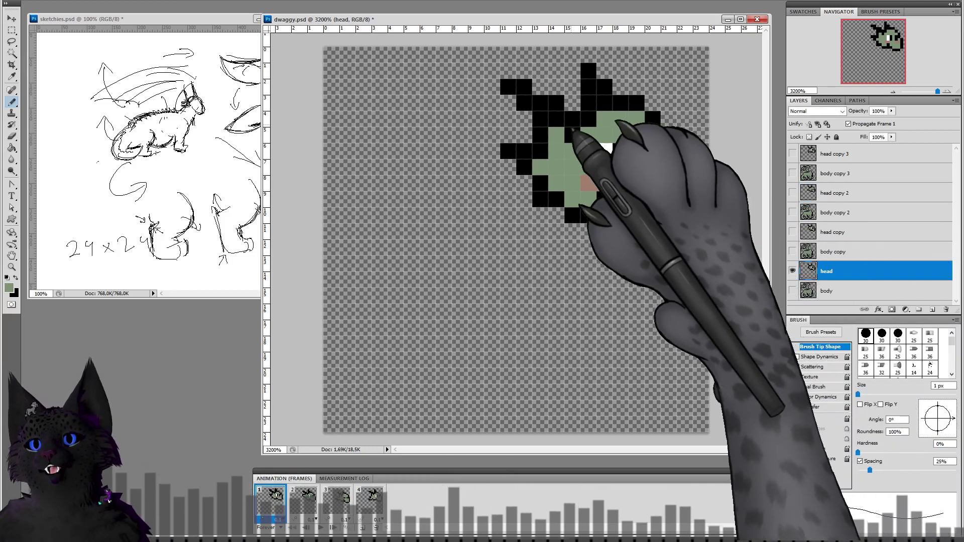
click(303, 497)
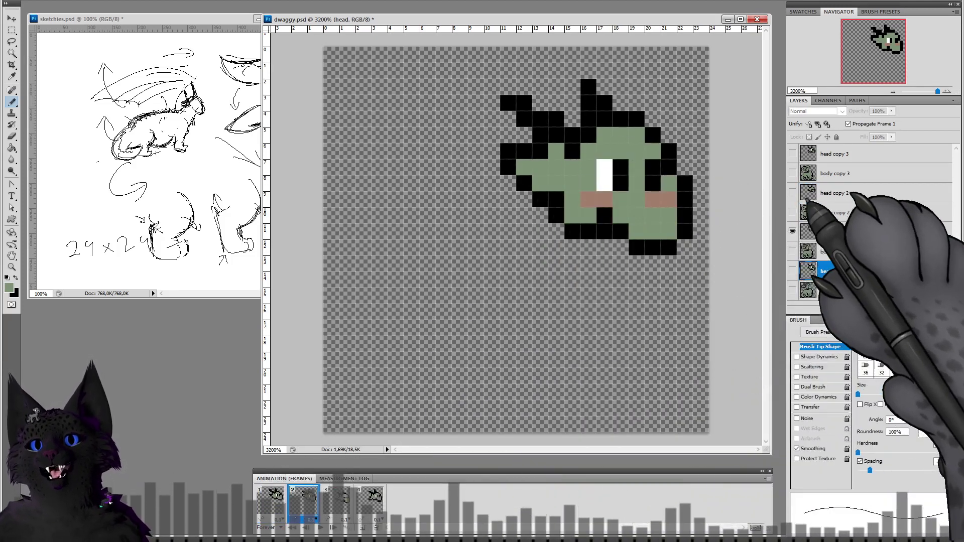
click(833, 232)
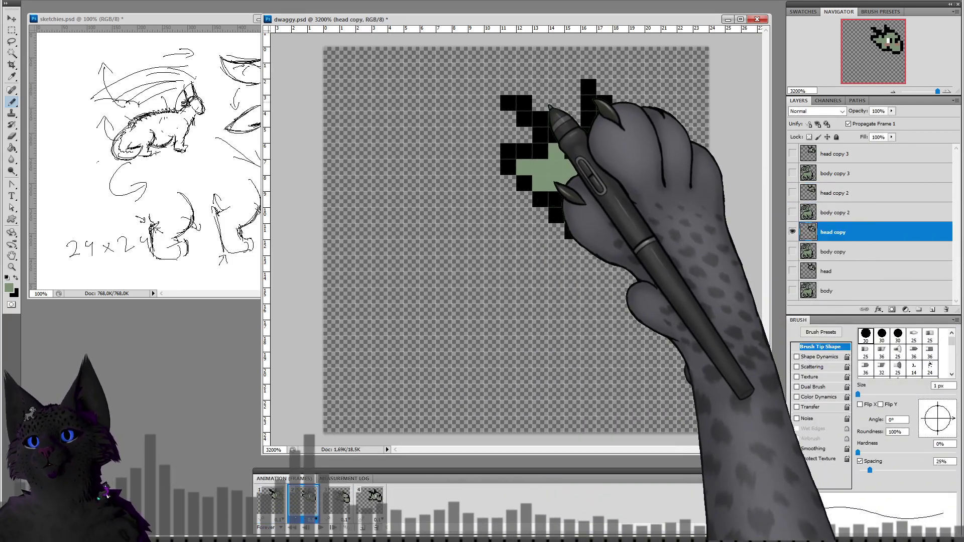
alt+click(544, 120)
click(540, 103)
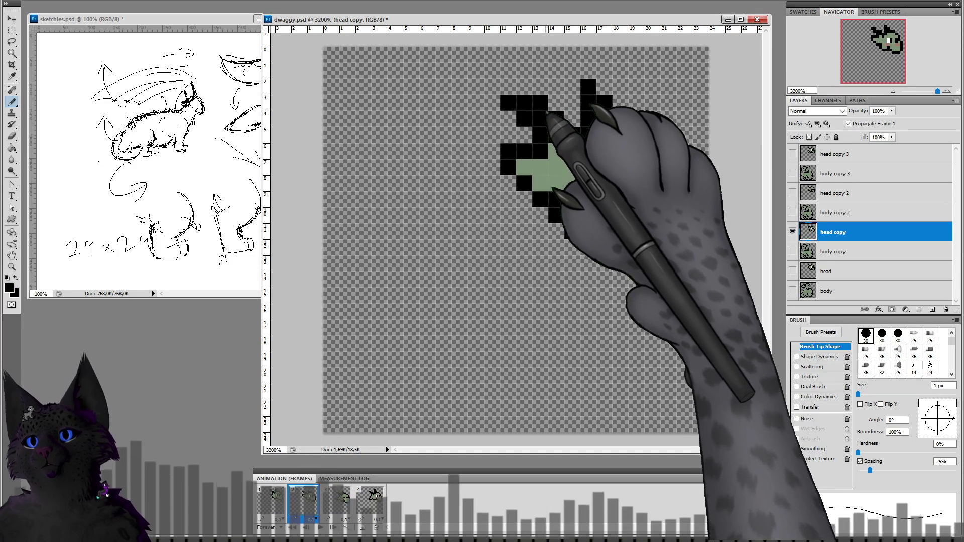
click(540, 89)
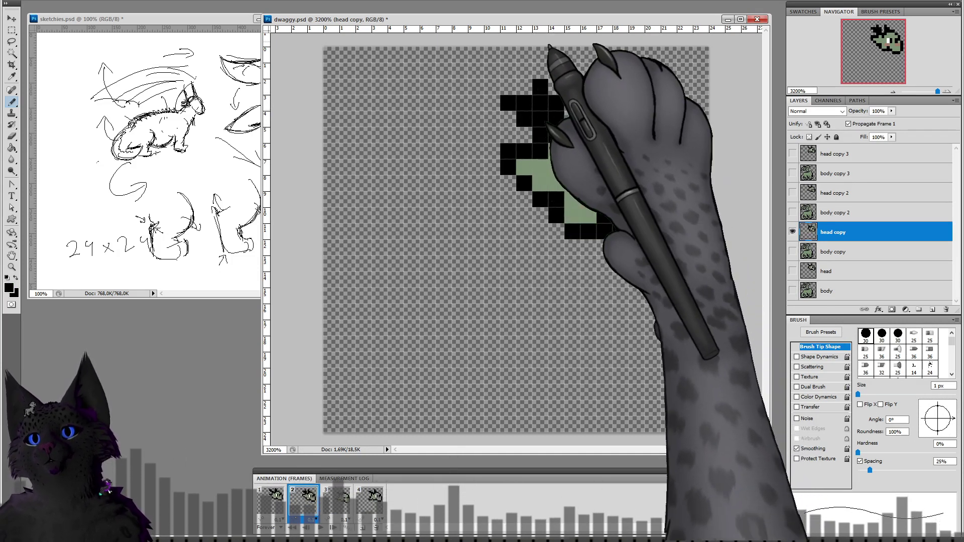
drag(508, 103, 536, 140)
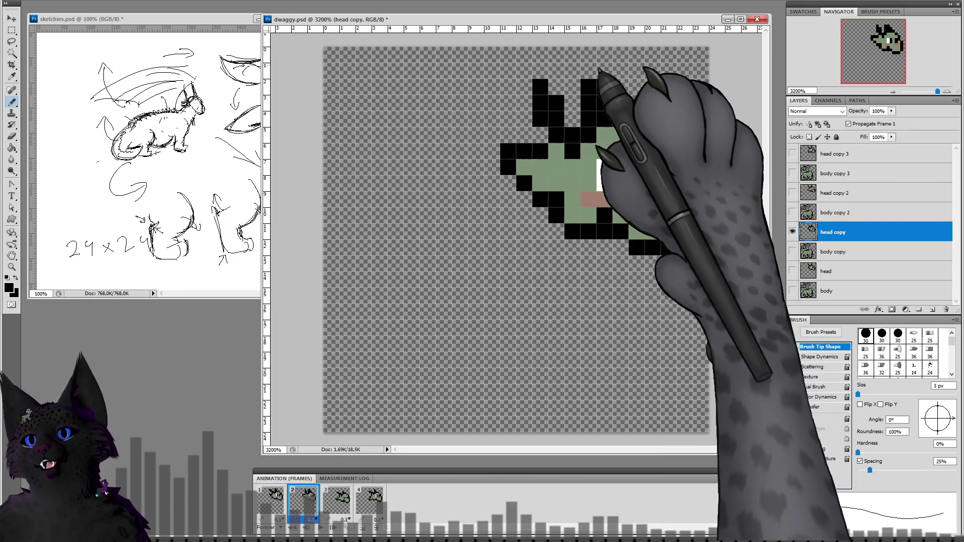
drag(588, 105, 588, 89)
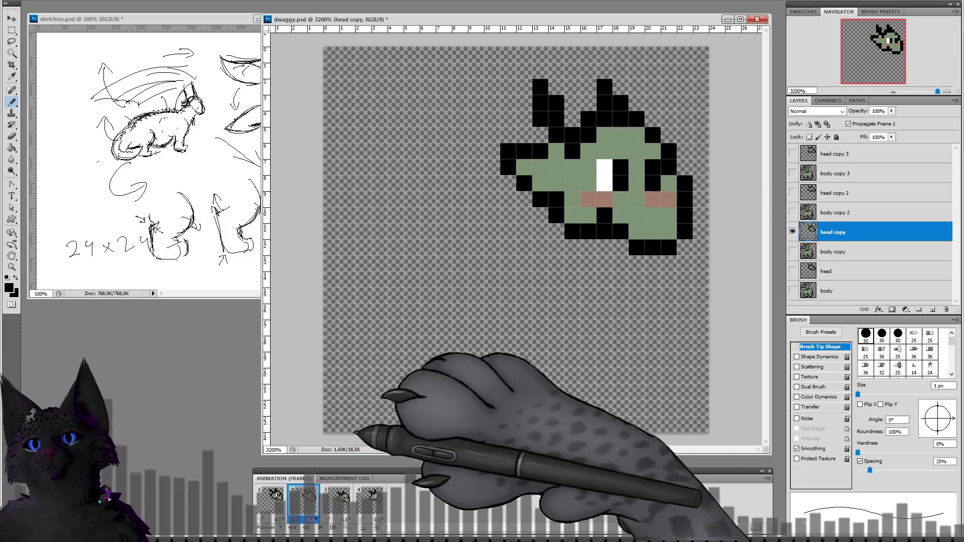
click(337, 497)
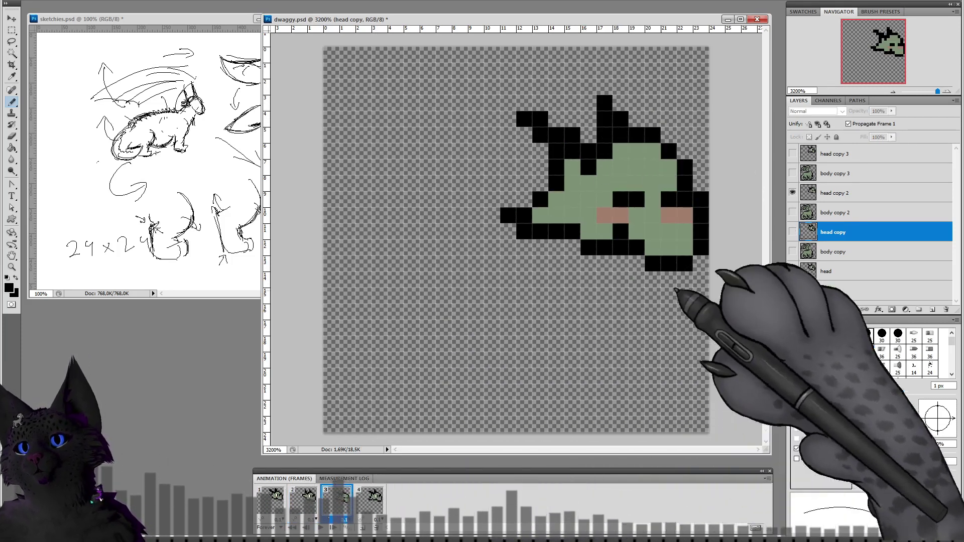
Step: In frame 3, redraw both horns on the head copy 2 layer so they sweep flat backward, removing the raised tips
click(826, 195)
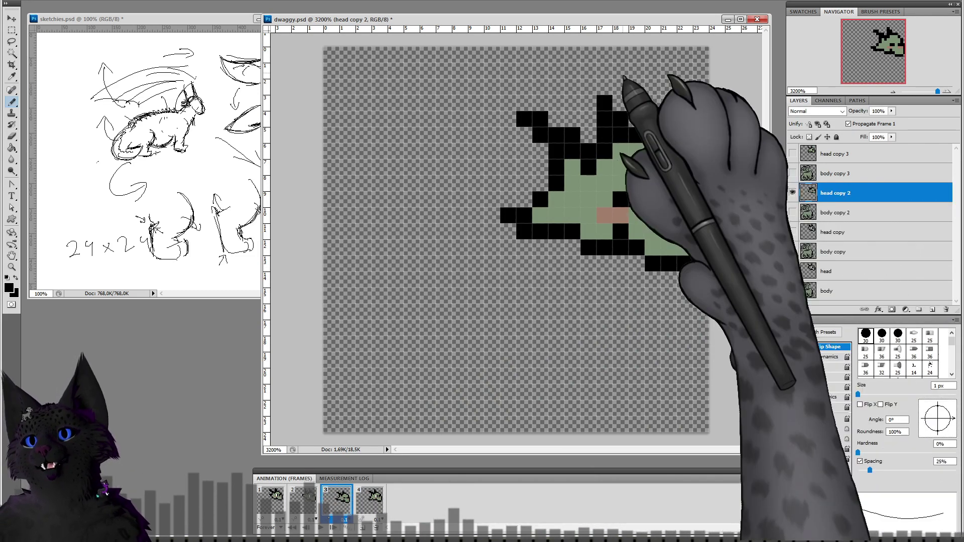
click(605, 103)
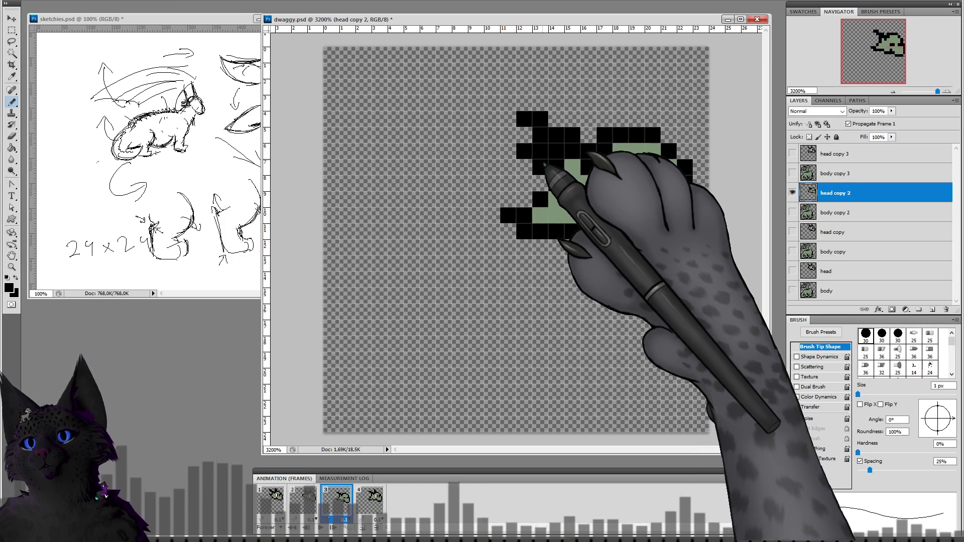
click(507, 150)
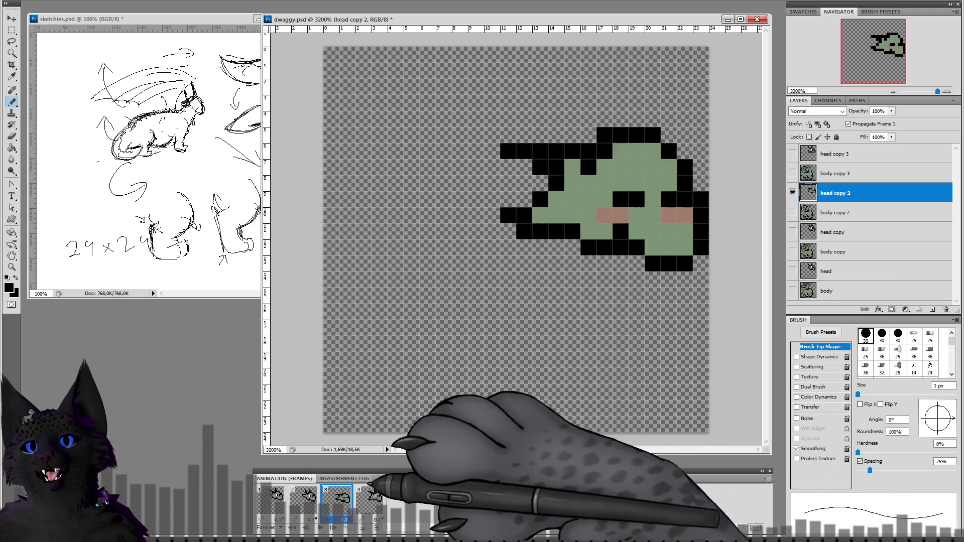
Step: In frame 4, flatten both horns backward on head copy 3, compare it with the other frames and raise the rear horn one pixel
click(370, 498)
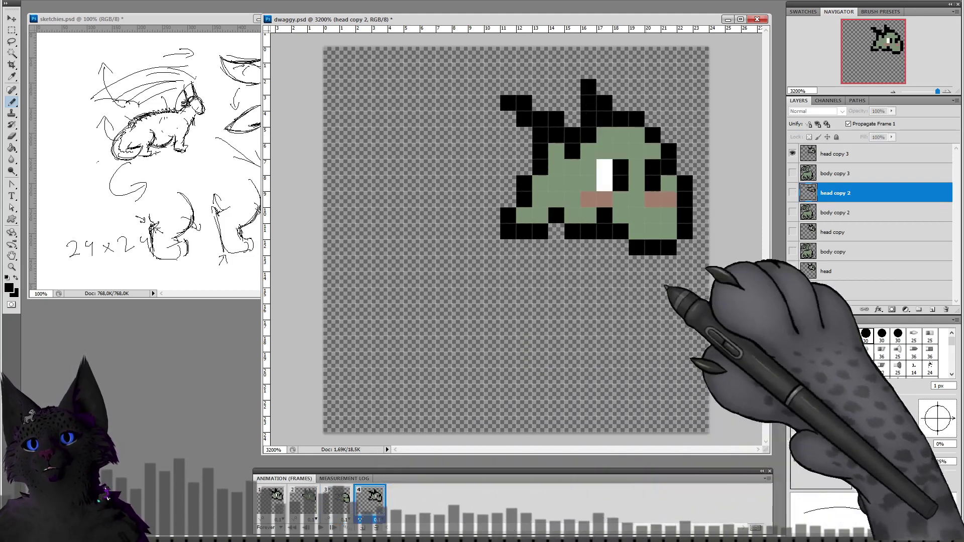
click(834, 154)
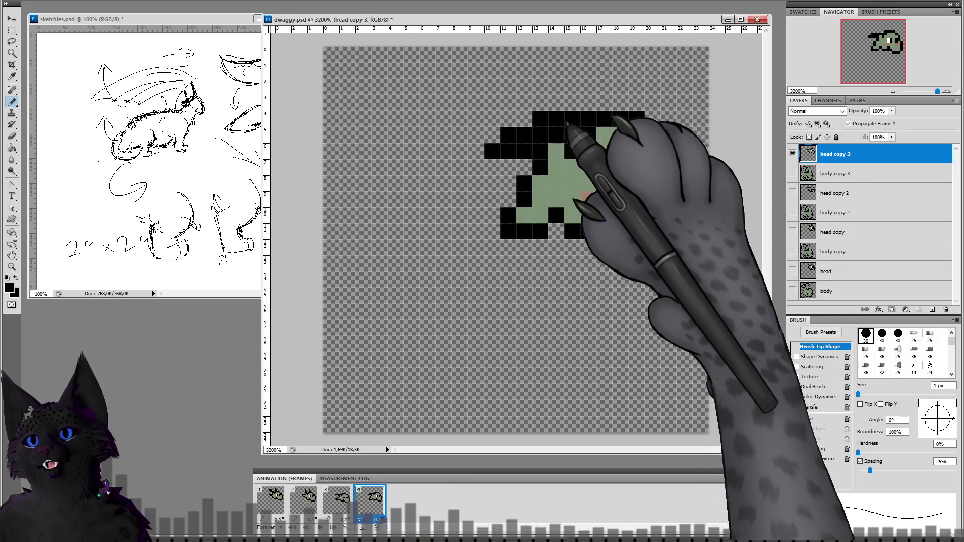
click(271, 500)
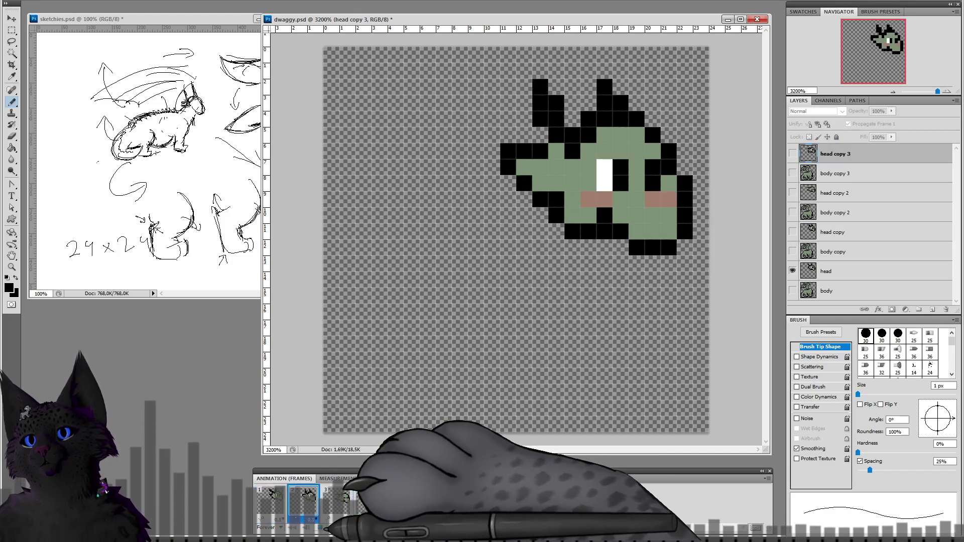
click(320, 528)
click(370, 499)
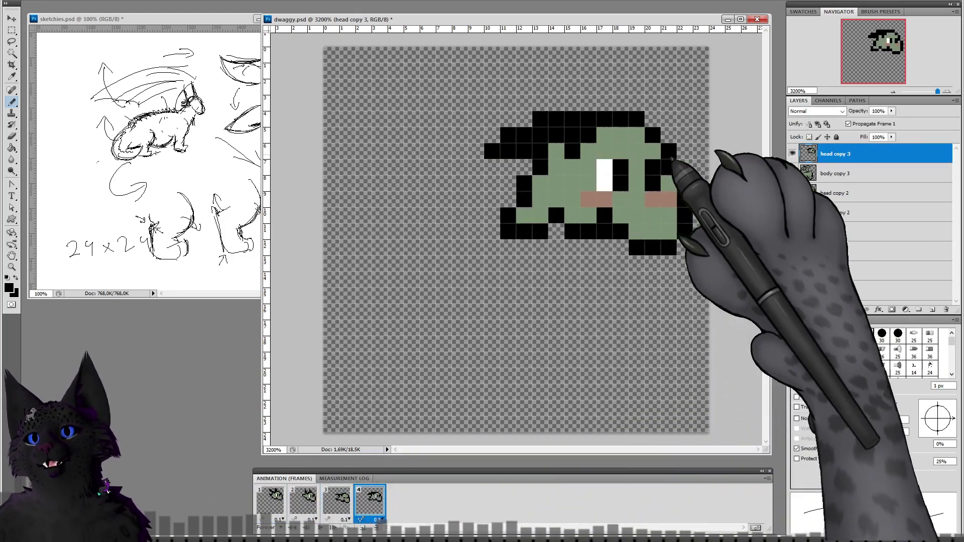
drag(497, 135, 528, 122)
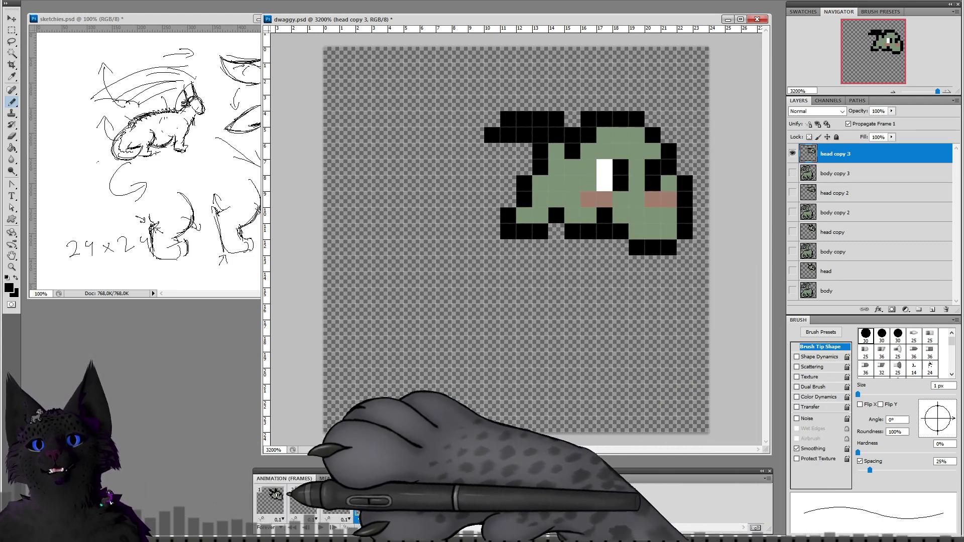
Step: In frame 2, redraw the rear horn on the head copy layer sweeping backward with an upturned tip, and compare it with frame 1
click(273, 500)
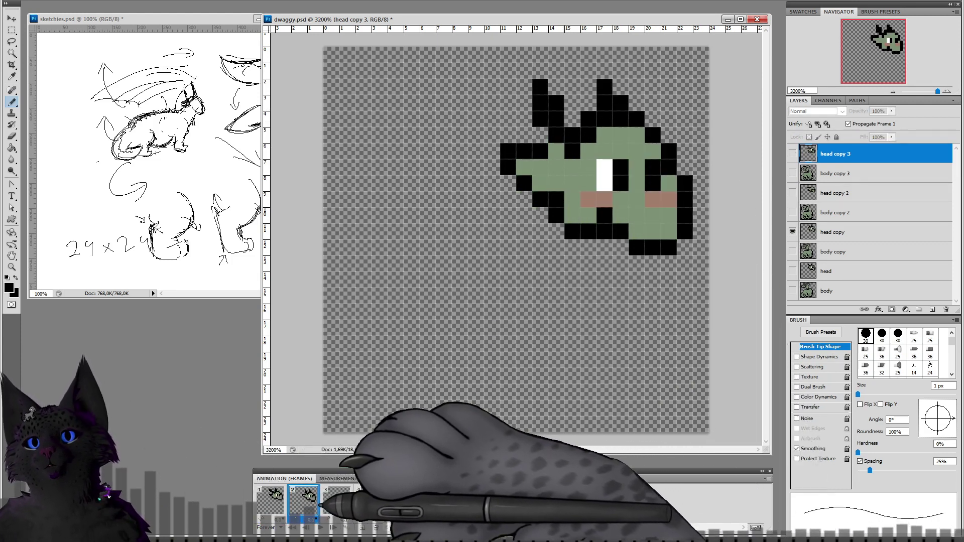
click(833, 232)
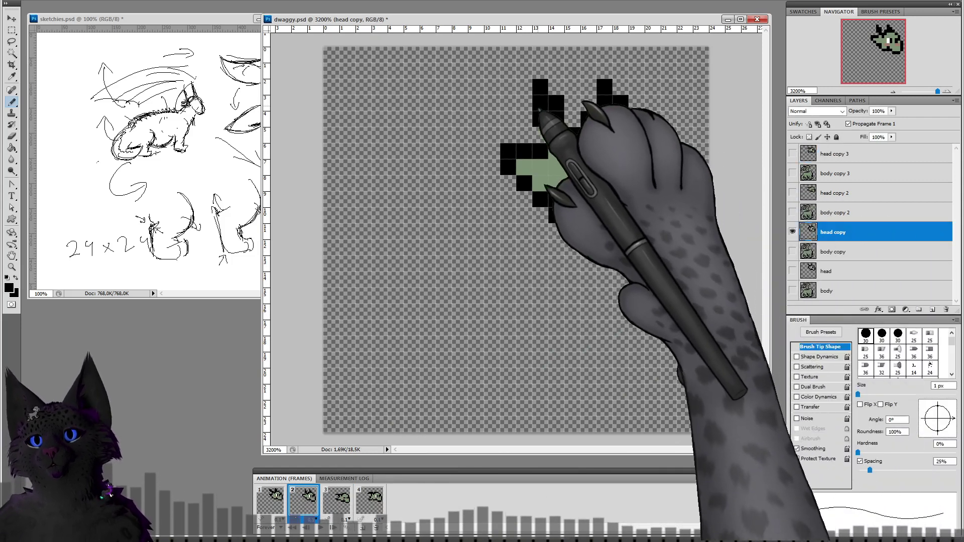
drag(525, 102, 525, 90)
click(568, 118)
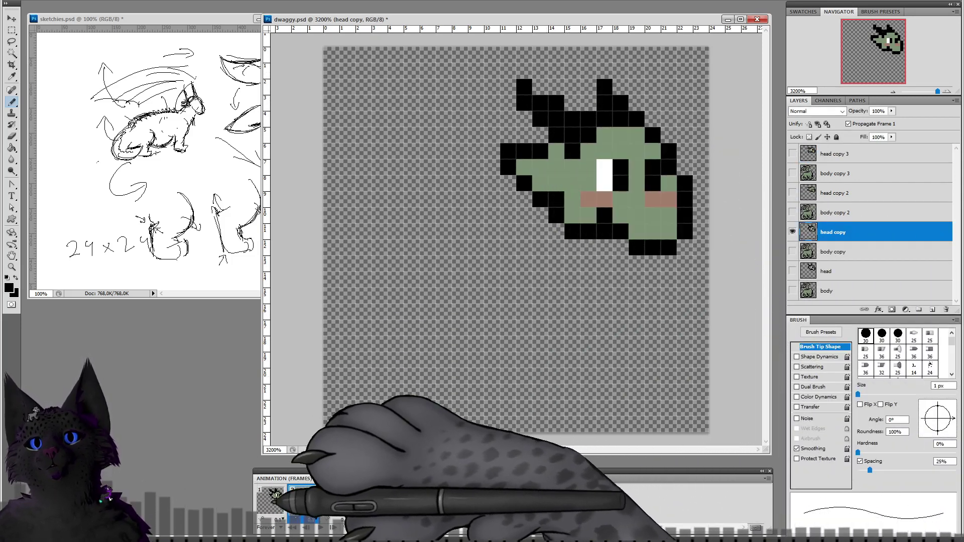
click(271, 497)
click(304, 500)
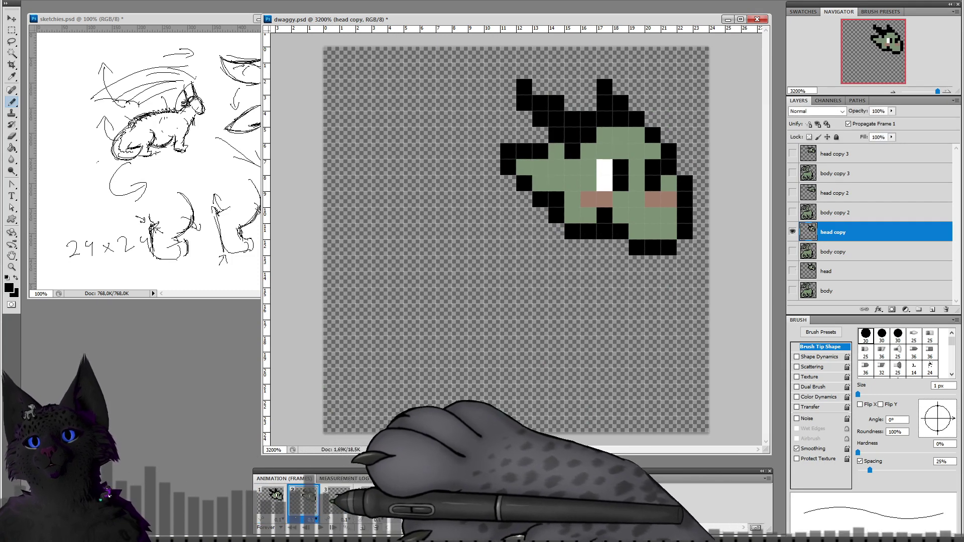
Step: In frame 3, reshape the rear horn on head copy 2 so its tip angles up one pixel higher
click(338, 500)
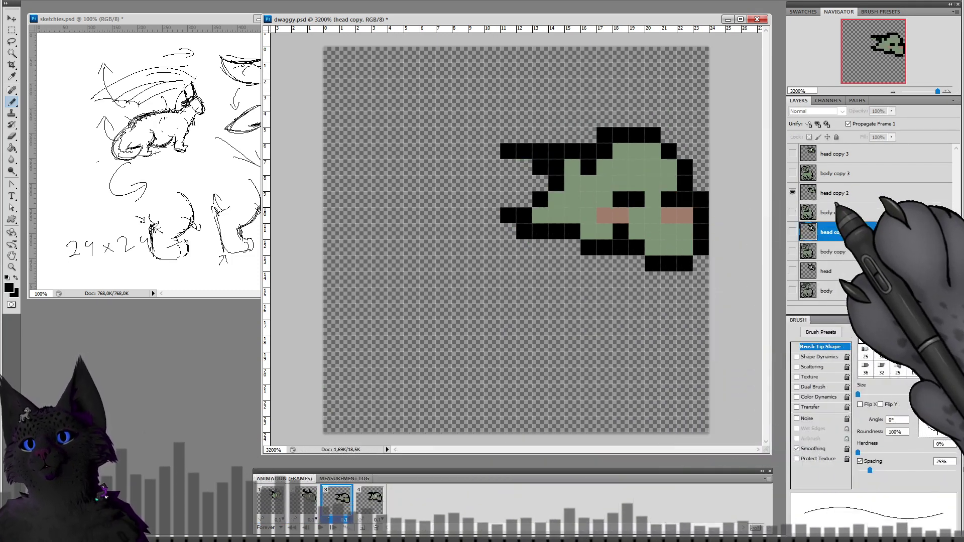
click(834, 193)
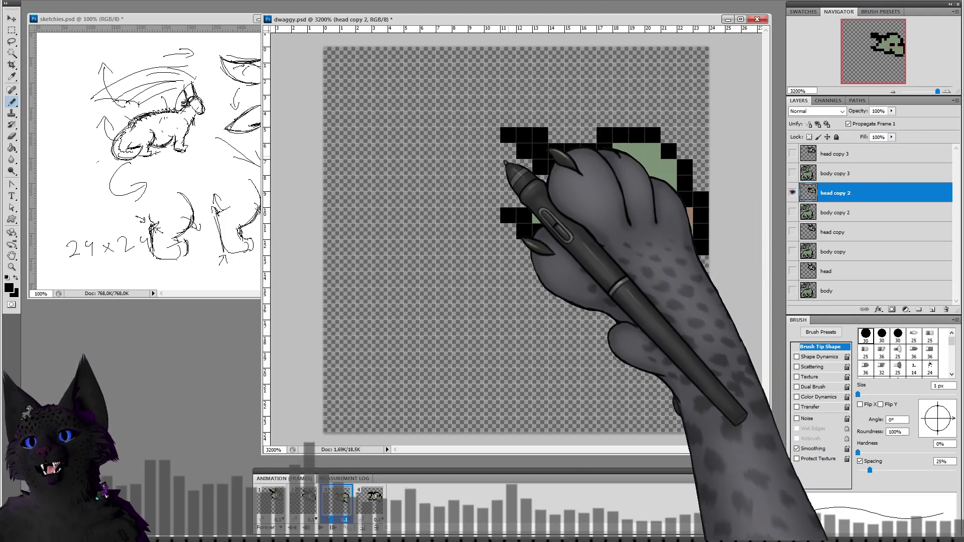
key(space)
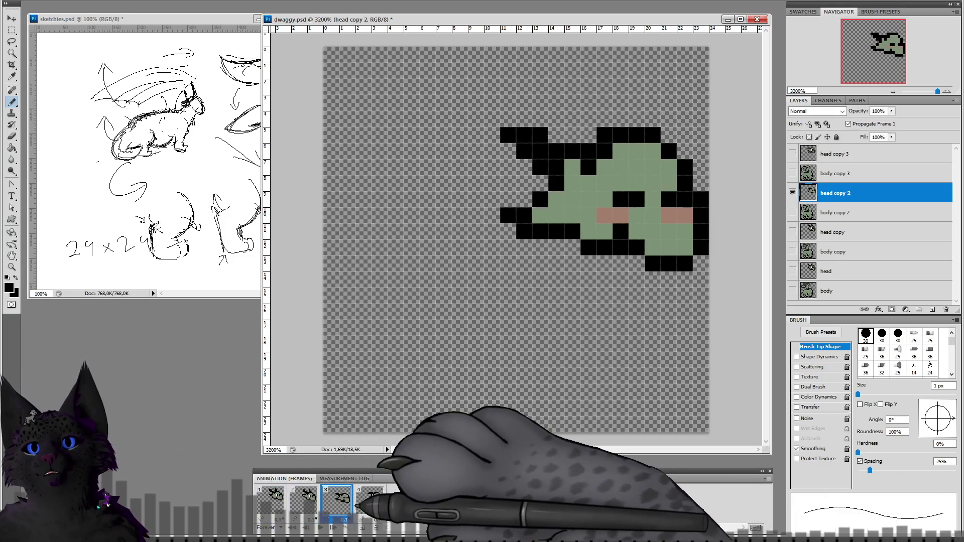
Step: In frame 4, fill the gap between the horns with black on head copy 3, and review the horn movement across all frames
click(833, 153)
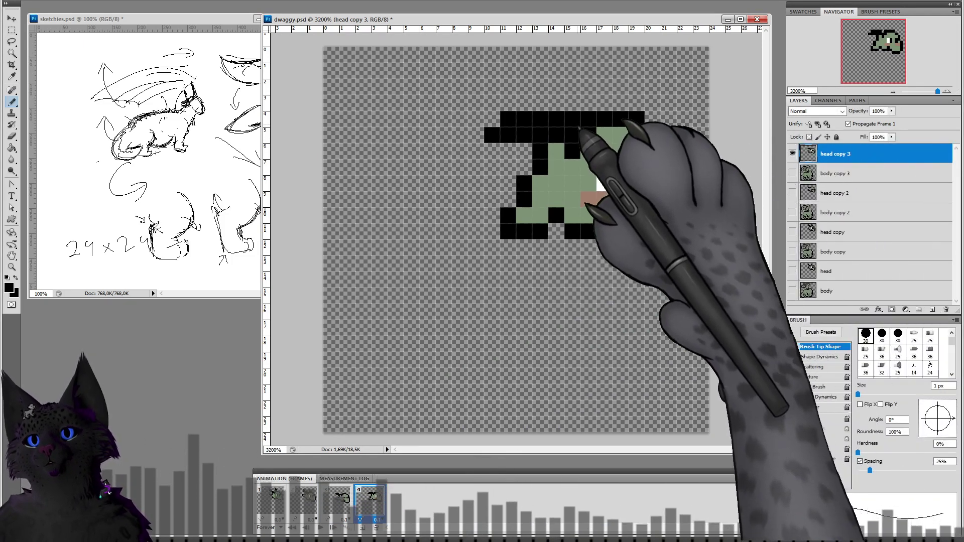
click(271, 498)
click(303, 500)
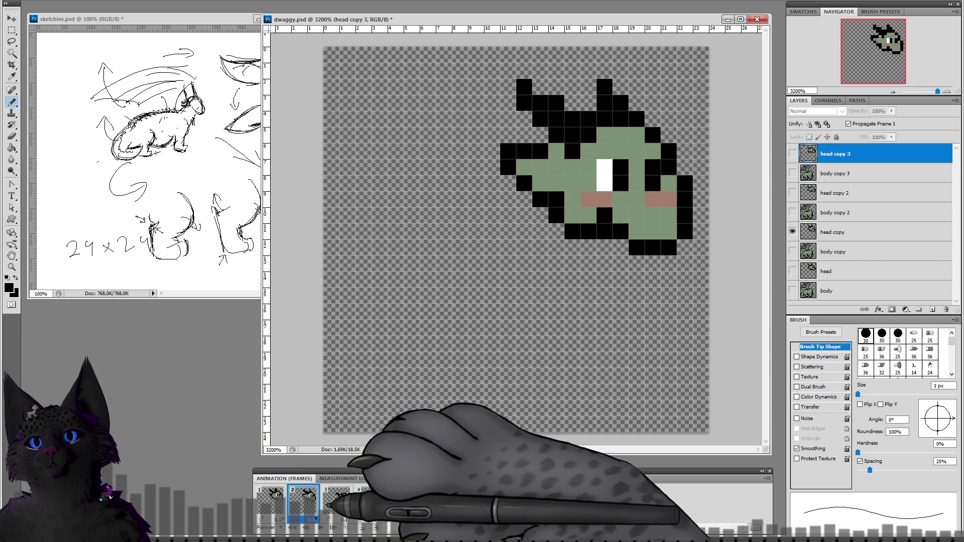
click(337, 498)
click(366, 501)
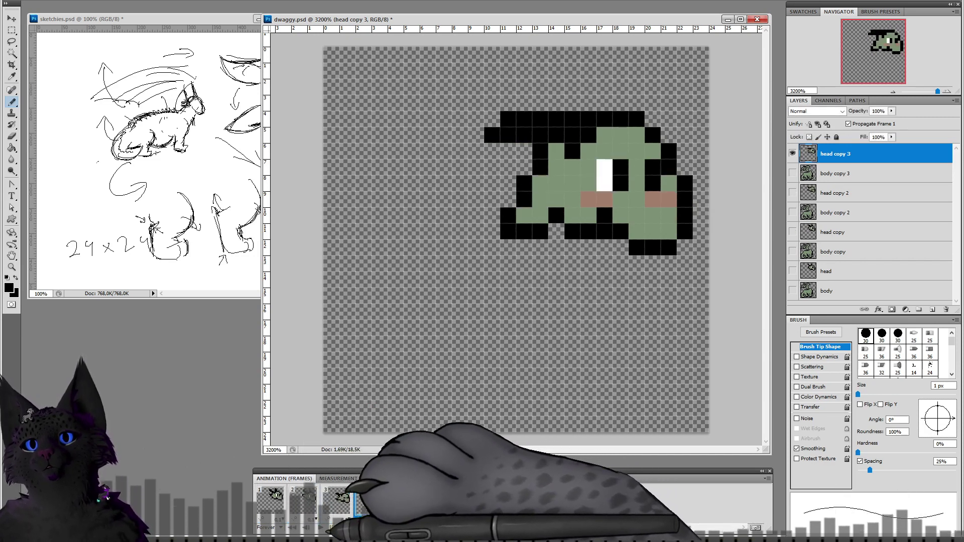
click(321, 527)
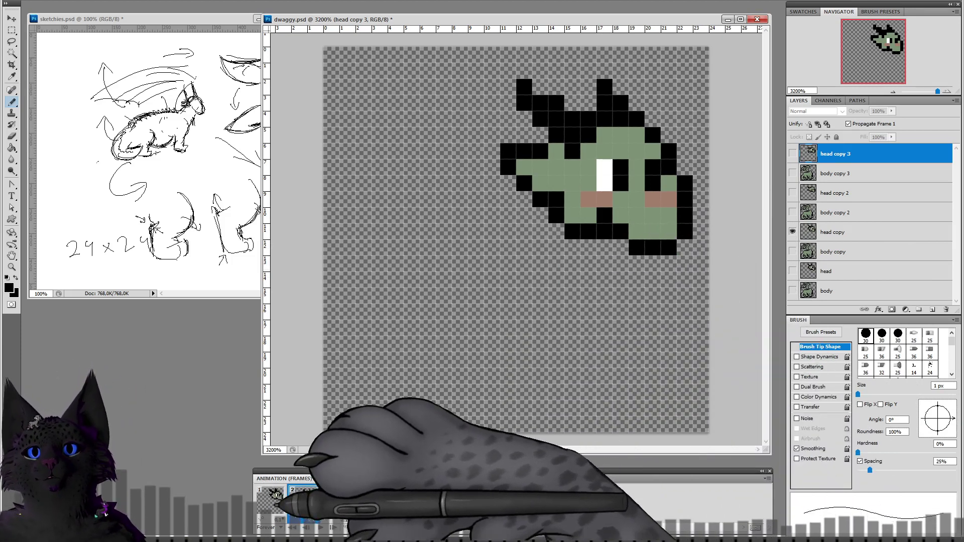
Step: In frame 1, paint two nostril pixels on the head layer's muzzle, using a darker shade of the sampled face green
click(271, 500)
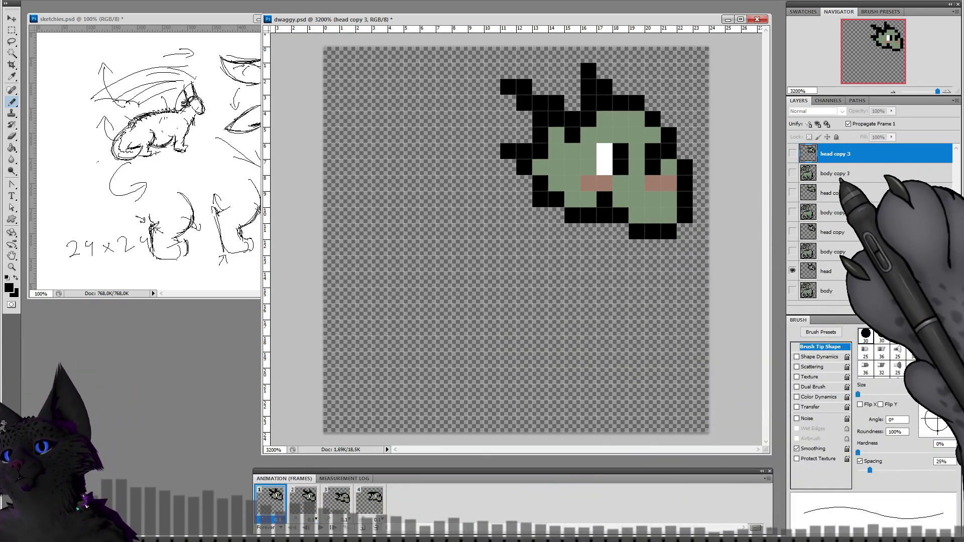
click(828, 271)
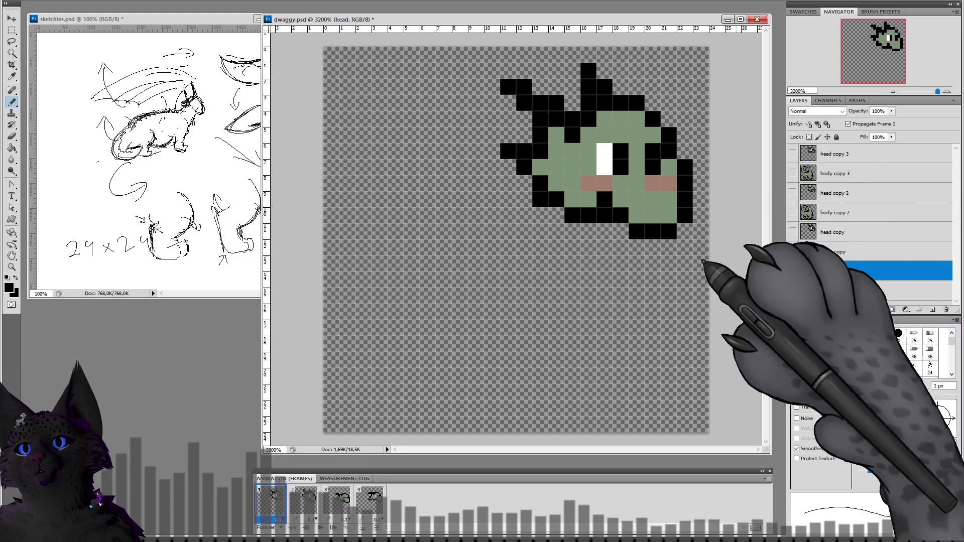
alt+click(570, 177)
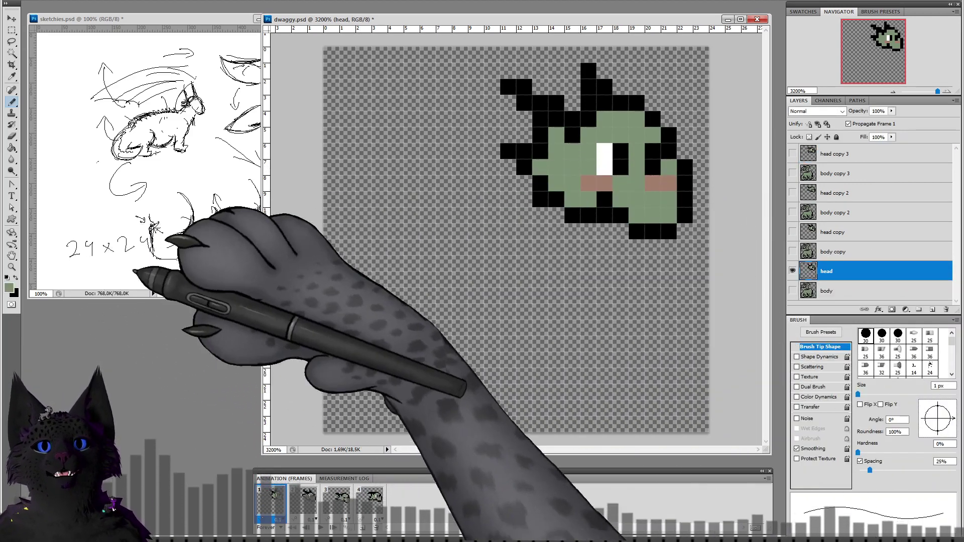
click(9, 287)
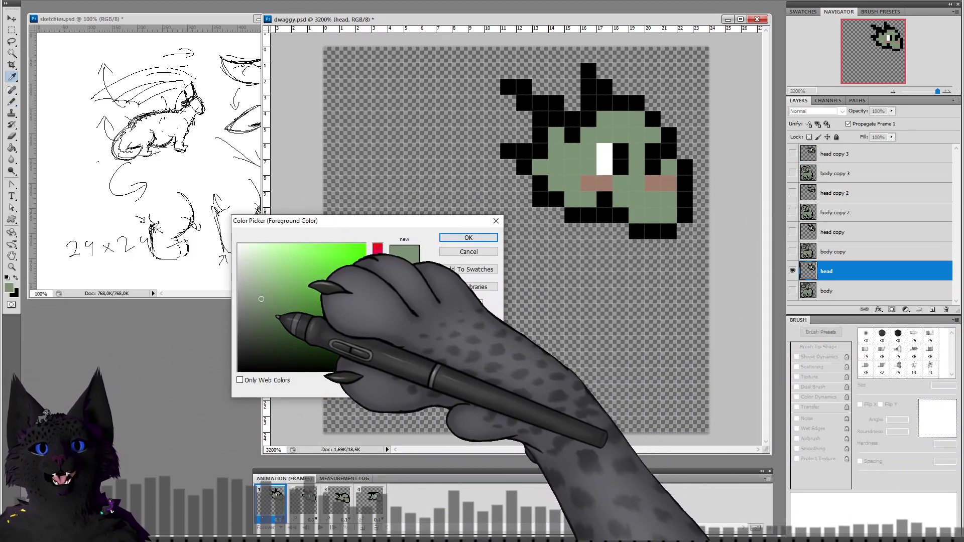
click(277, 317)
click(469, 238)
key(b)
click(636, 199)
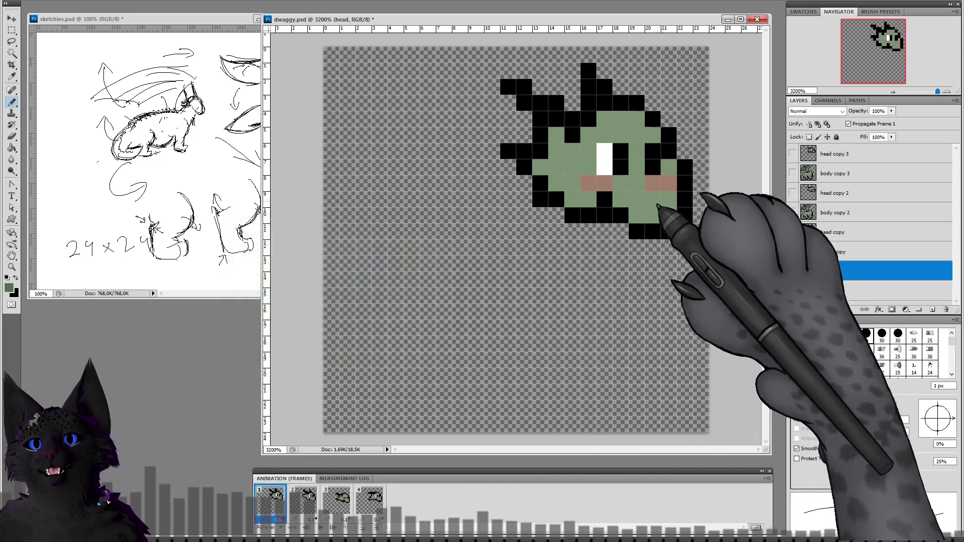
click(668, 199)
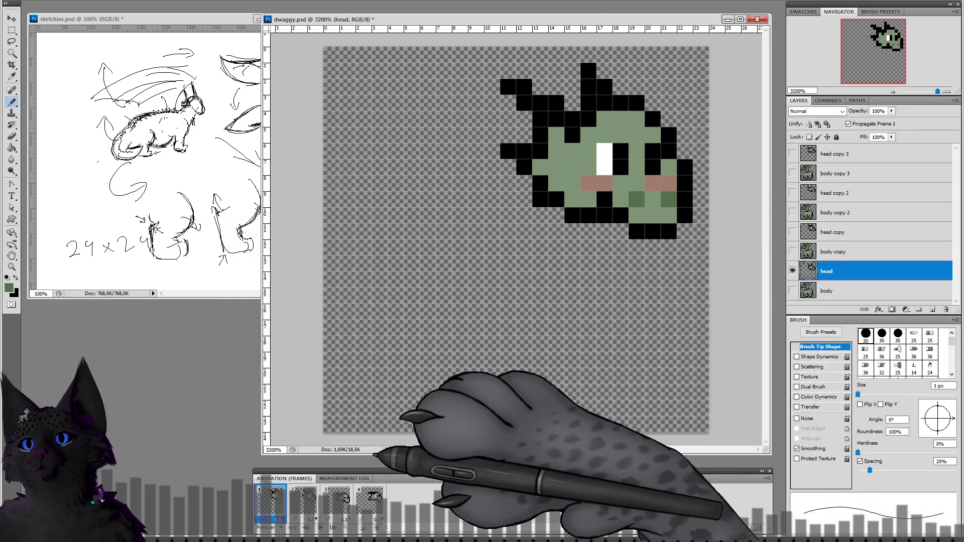
Step: In frame 2, paint two dark green nostril pixels on the muzzle in the head copy layer
click(303, 499)
click(833, 232)
click(668, 216)
click(636, 215)
Step: Add the two dark green nostril pixels to head copy 2 in frame 3 and to head copy 3 in frame 4
click(336, 497)
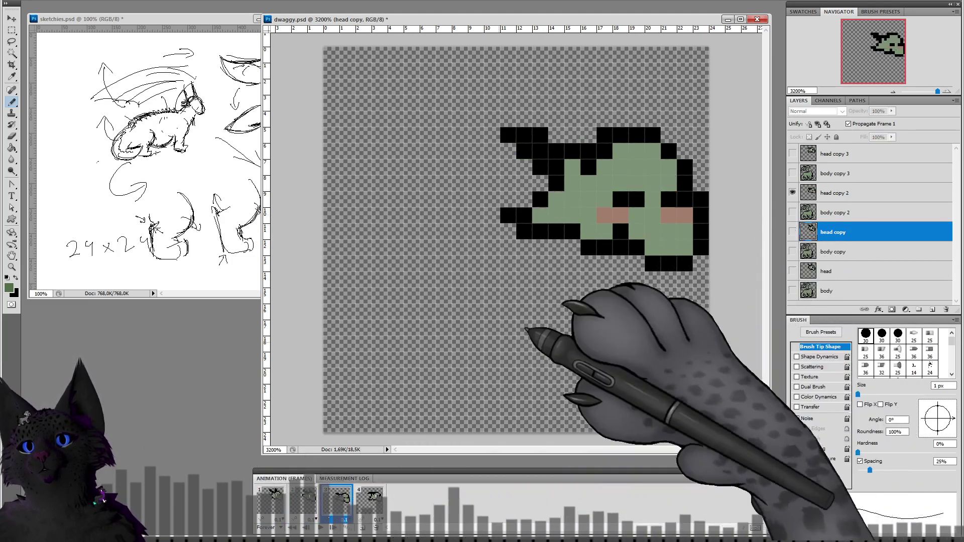
click(829, 193)
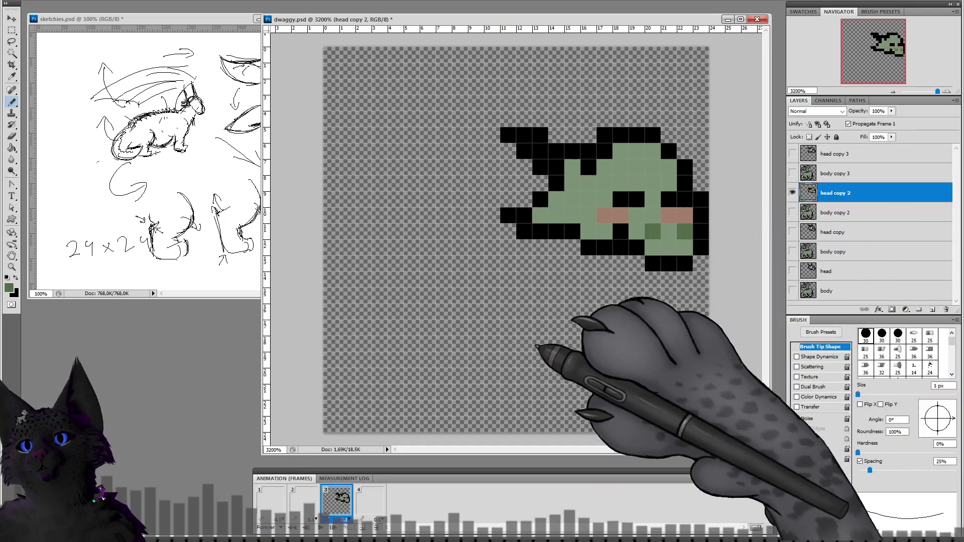
click(371, 499)
click(833, 153)
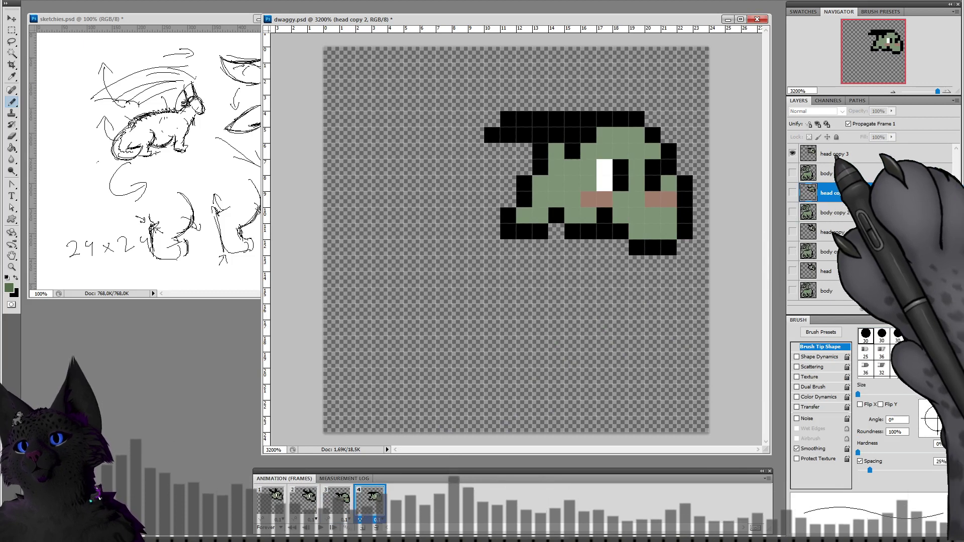
click(636, 215)
click(668, 215)
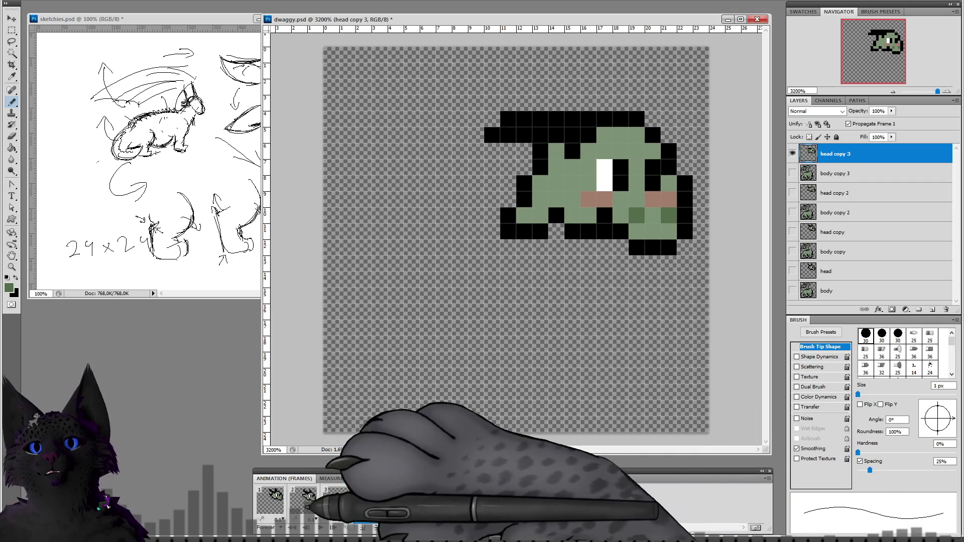
Step: In frame 1, paint dark green brows on the head layer, two pixels above the near eye and one above the far eye
click(281, 499)
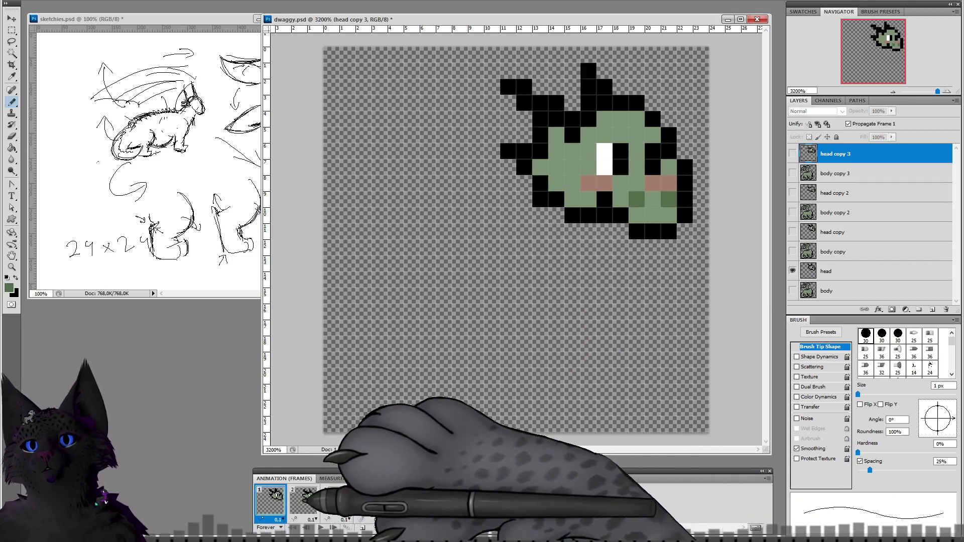
click(833, 271)
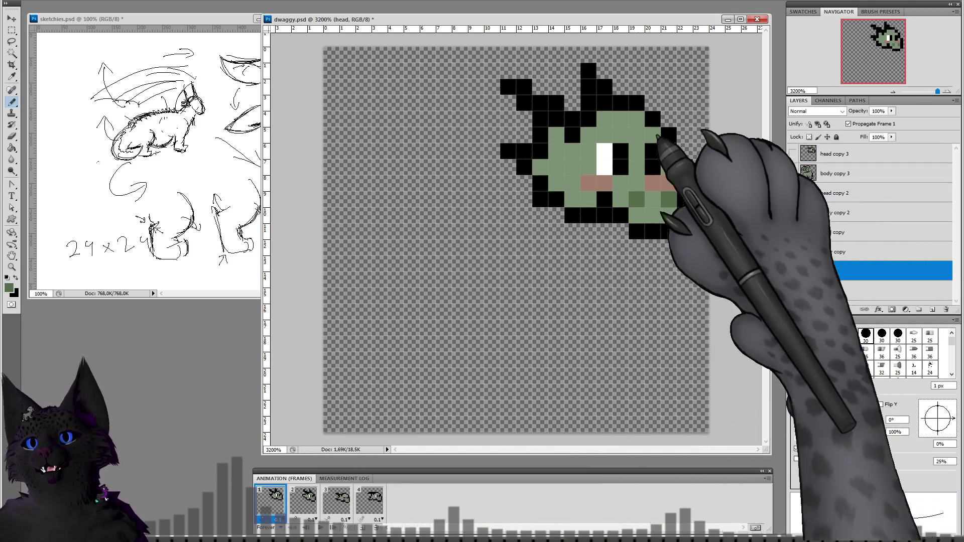
drag(605, 135, 620, 135)
click(651, 135)
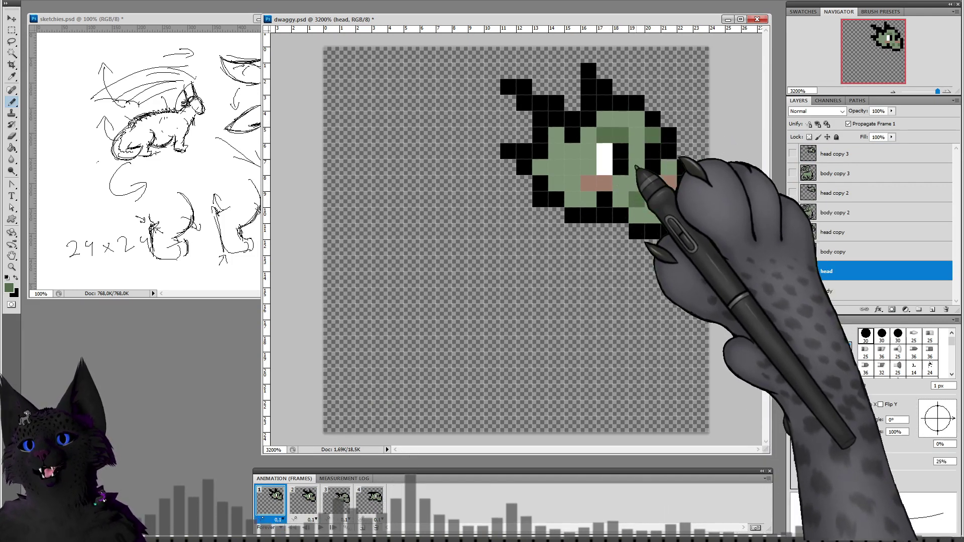
Step: Paint matching dark green brow pixels above both eyes on head copy in frame 2 and on head copy 2 in frame 3
click(303, 498)
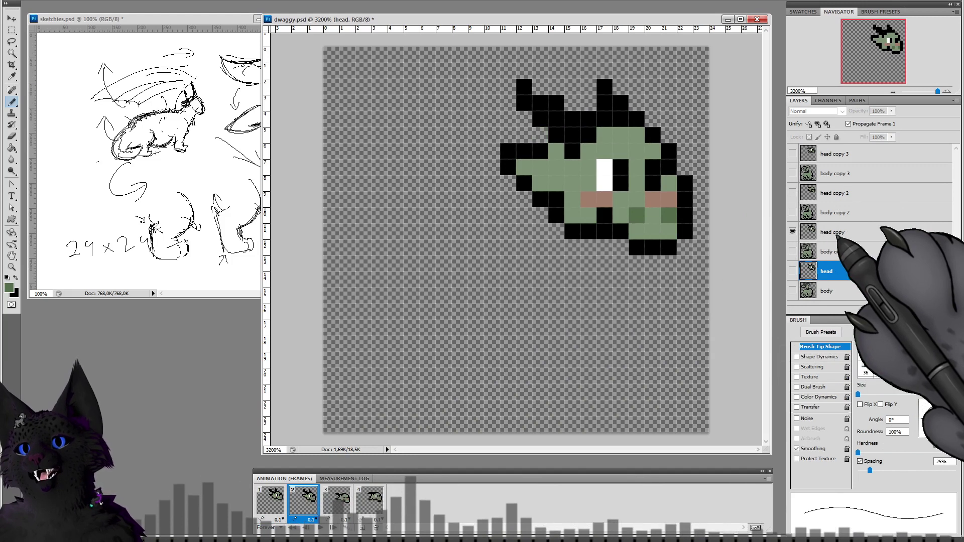
click(834, 232)
drag(604, 143, 625, 141)
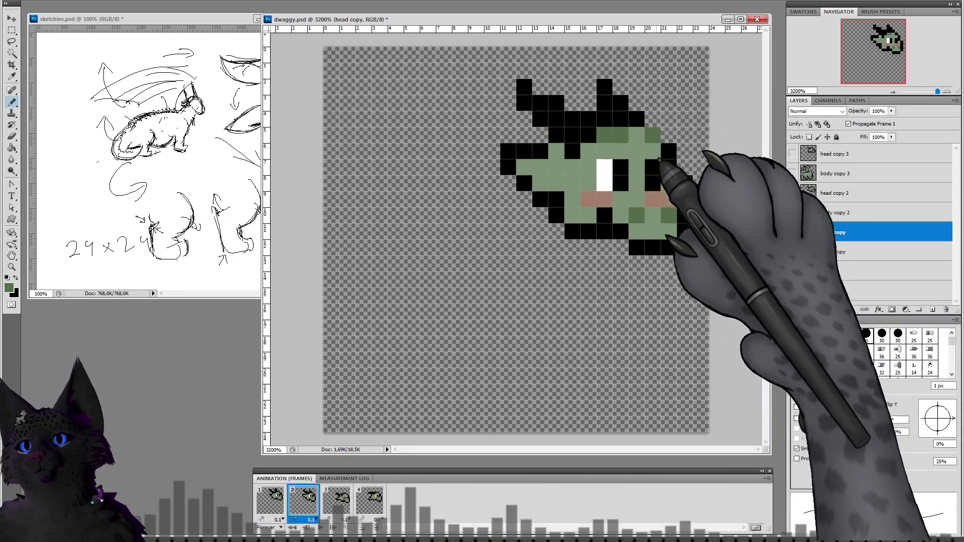
click(336, 500)
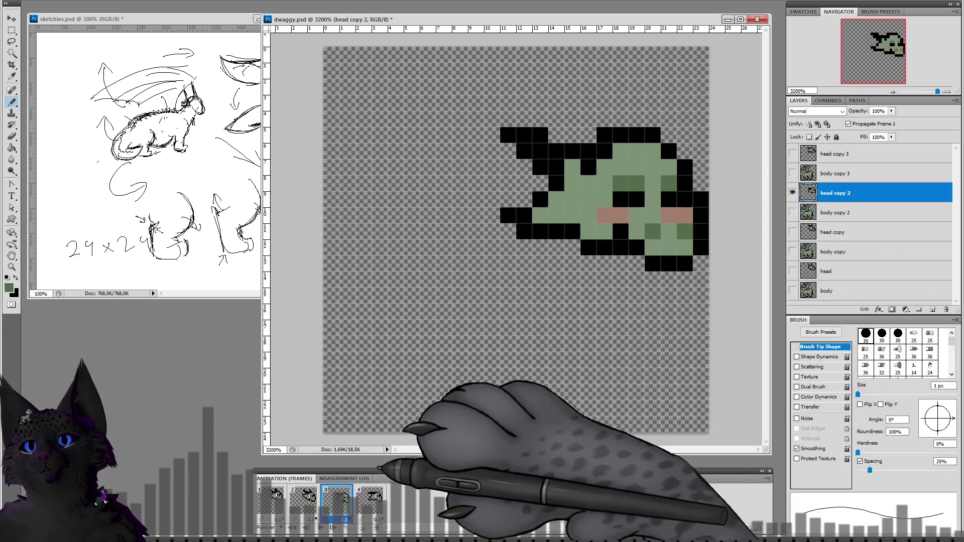
Step: In frame 4, show only head copy 3 and paint dark green brow pixels above both eyes
alt+click(792, 153)
click(834, 154)
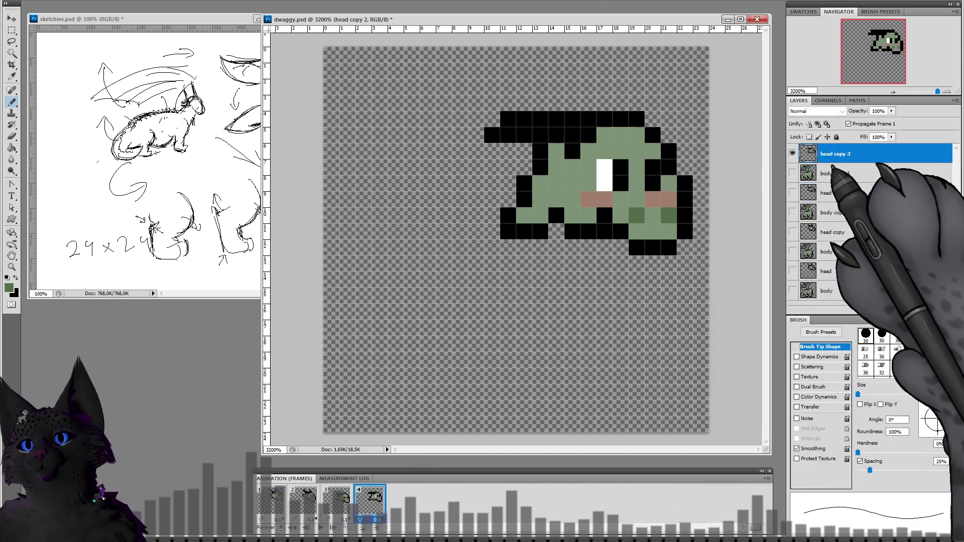
drag(590, 168, 621, 153)
click(652, 152)
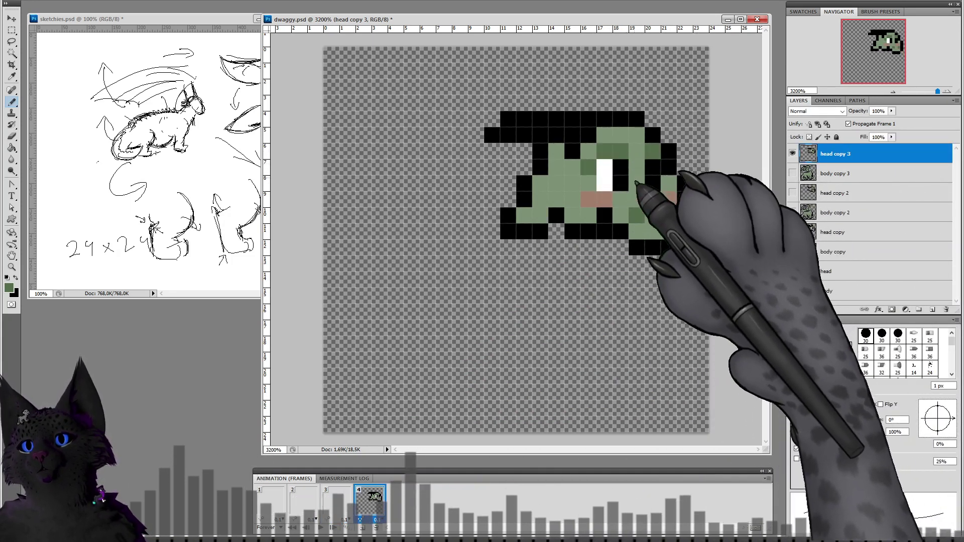
Step: Extend the near eye's brow with one lower dark green pixel on head in frame 1 and on head copy in frame 2
click(271, 500)
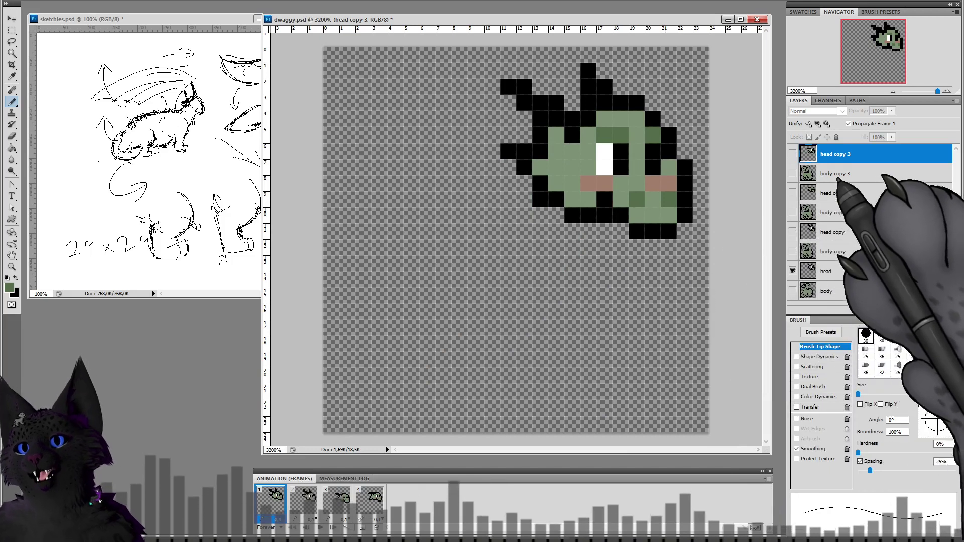
click(830, 272)
click(303, 500)
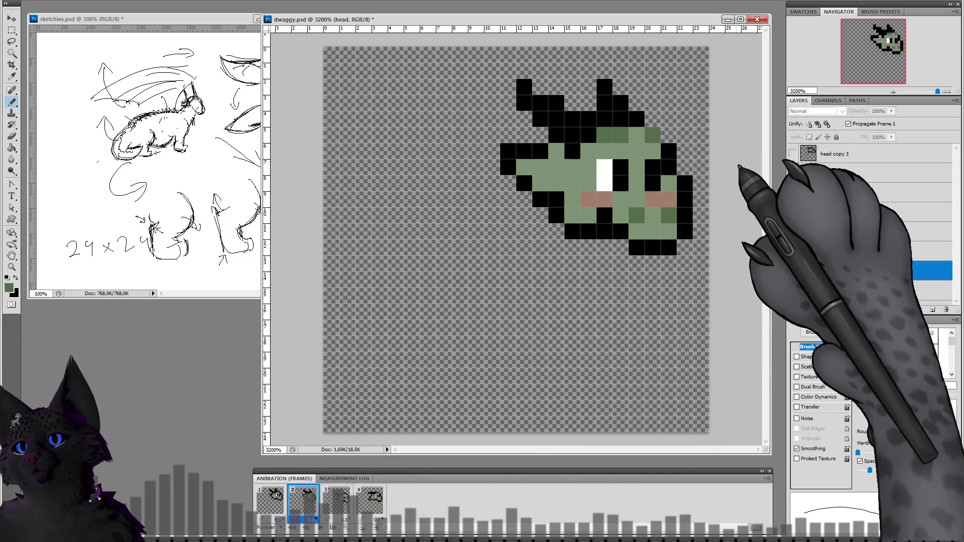
click(829, 232)
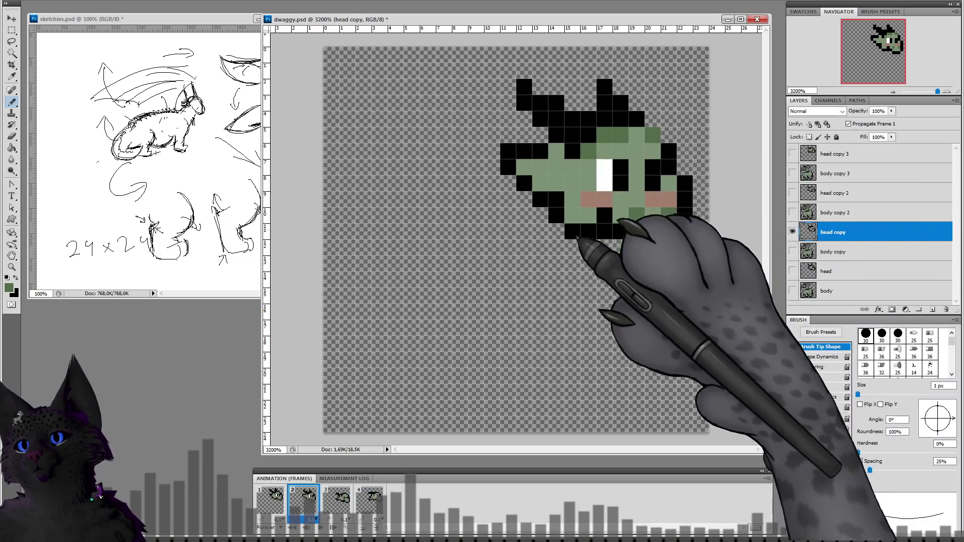
Step: In frame 3, repaint the near eye on head copy 2 with one white pixel, a black pupil and a black lid line
click(321, 527)
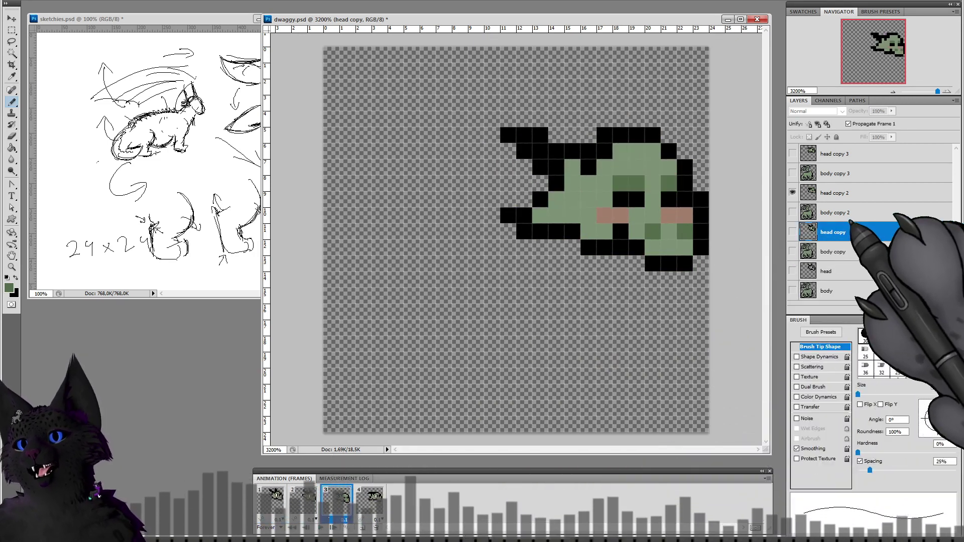
click(809, 192)
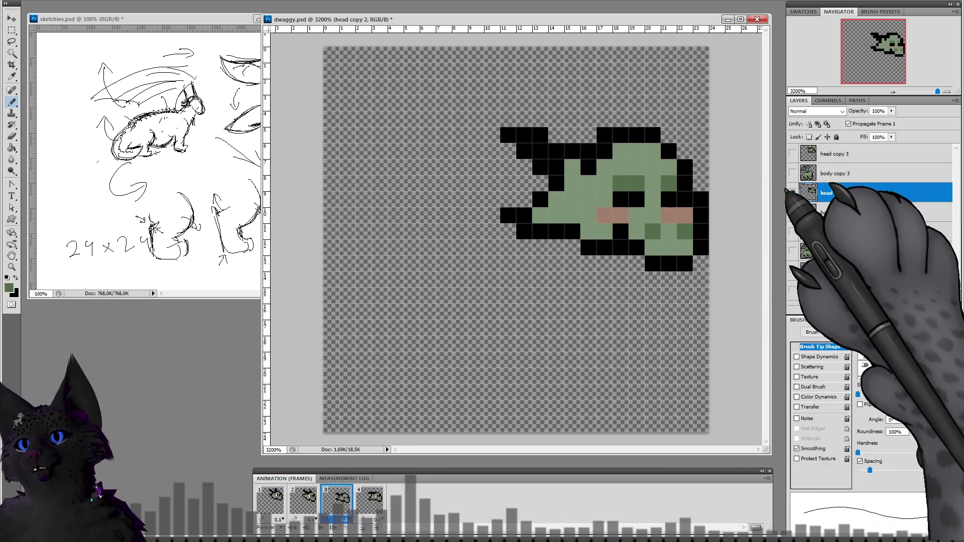
alt+click(251, 280)
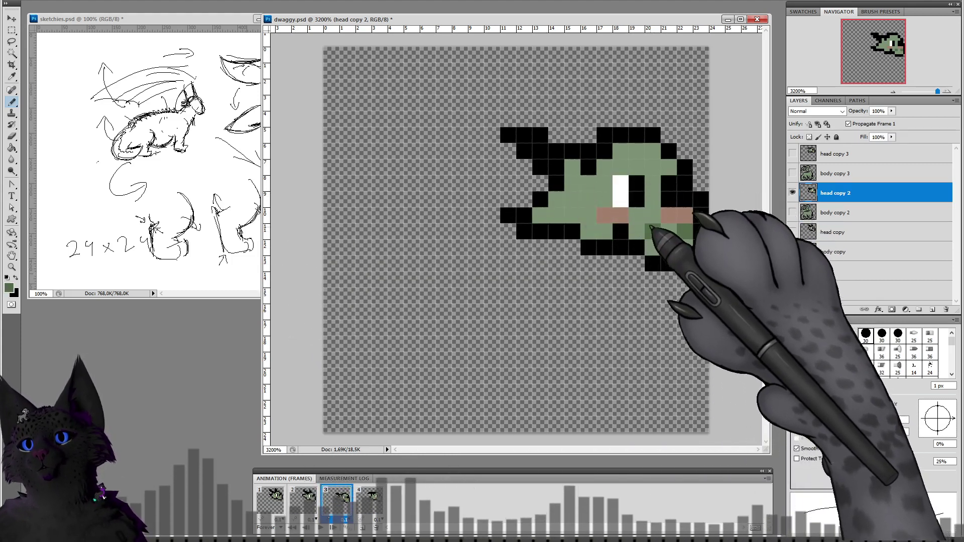
click(605, 183)
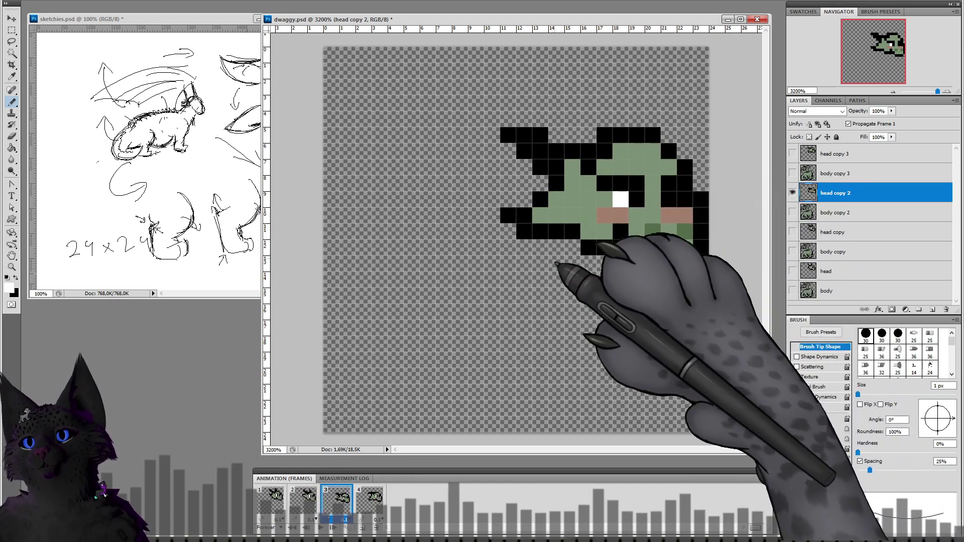
Step: Compare frame 3 with frame 1, paint dark green lids over both eyes on head copy 2, and reduce the far eye to one black pixel
click(304, 500)
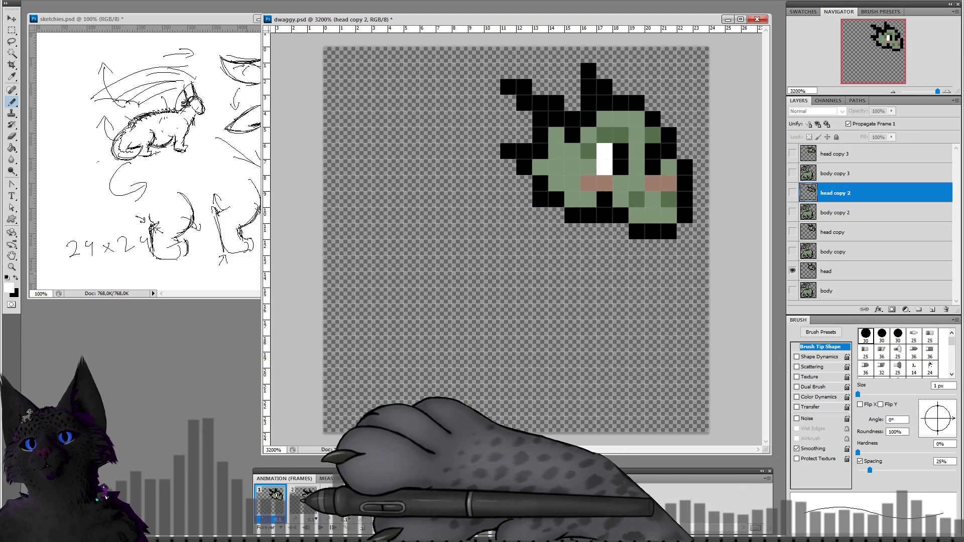
click(336, 501)
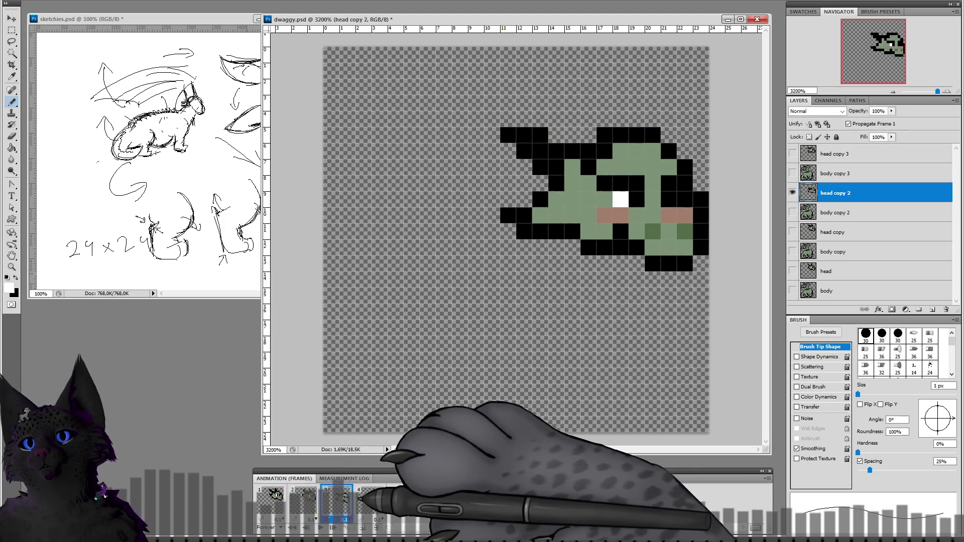
drag(605, 183, 687, 184)
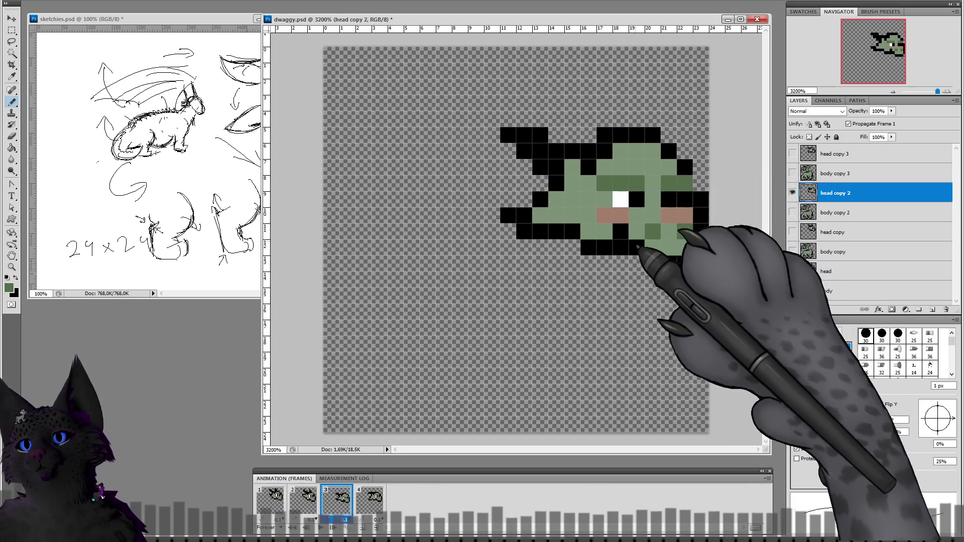
click(275, 500)
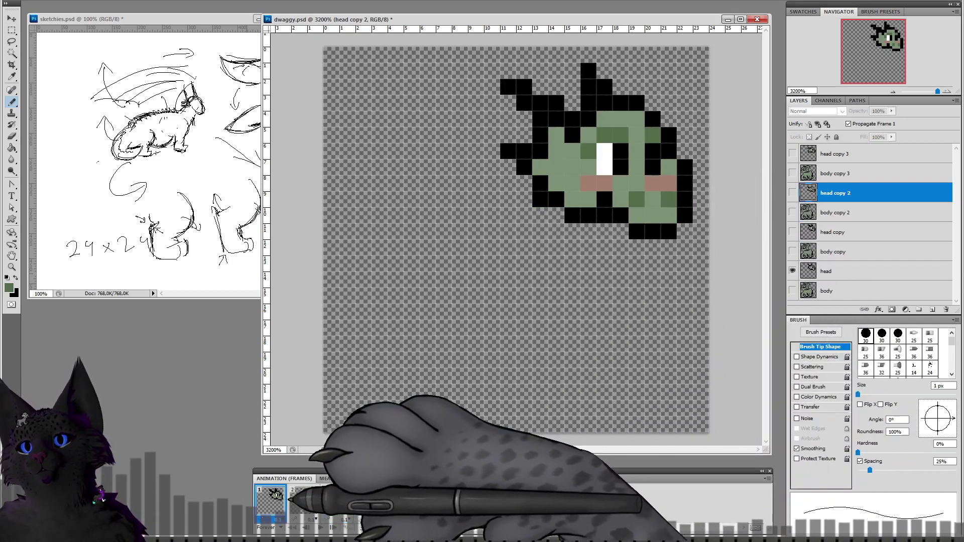
click(337, 499)
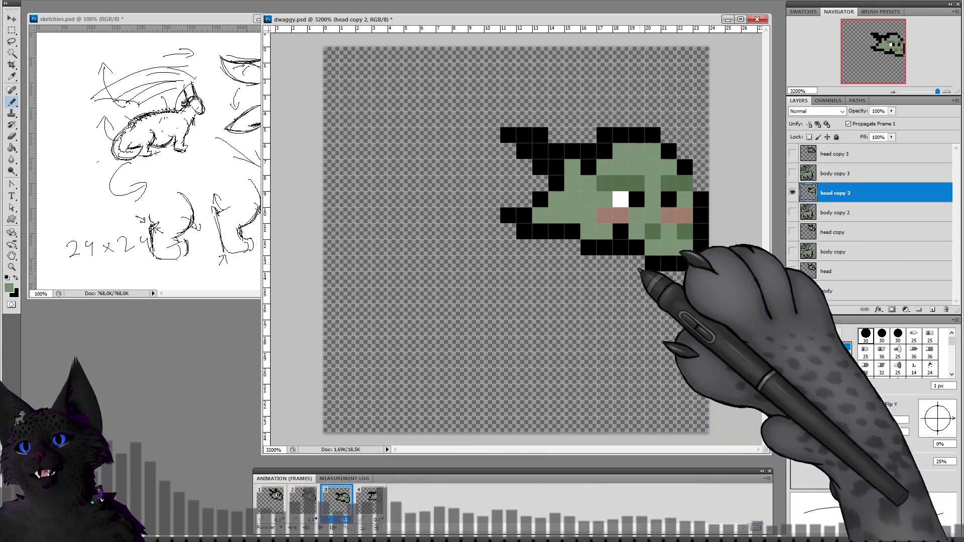
Step: Add a dark green pixel on the outer side of the far eye in frame 4, frame 2 and frame 1
click(372, 500)
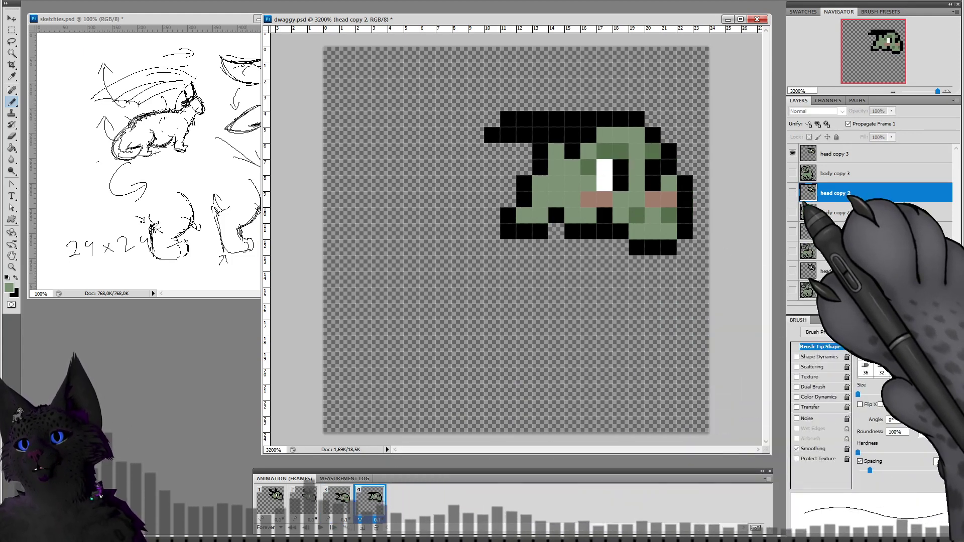
click(835, 154)
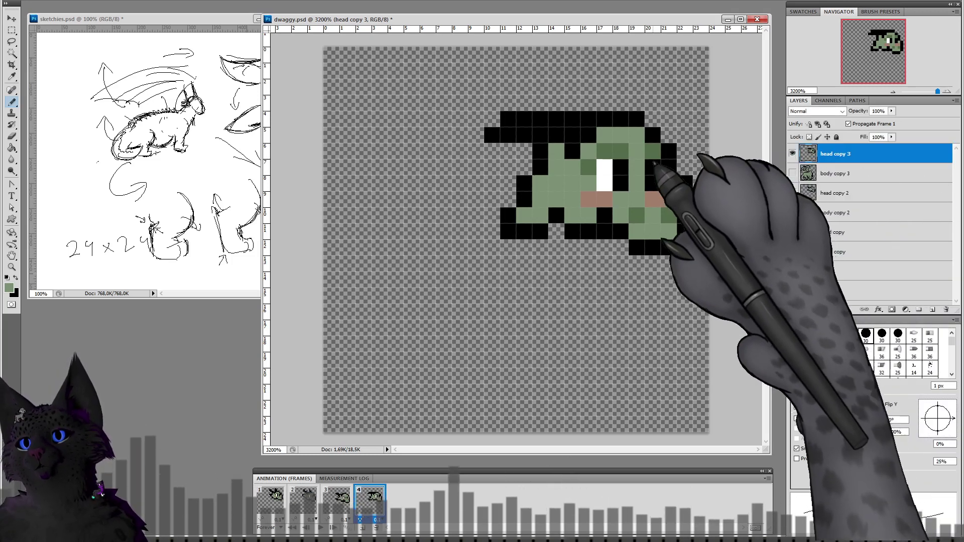
click(336, 498)
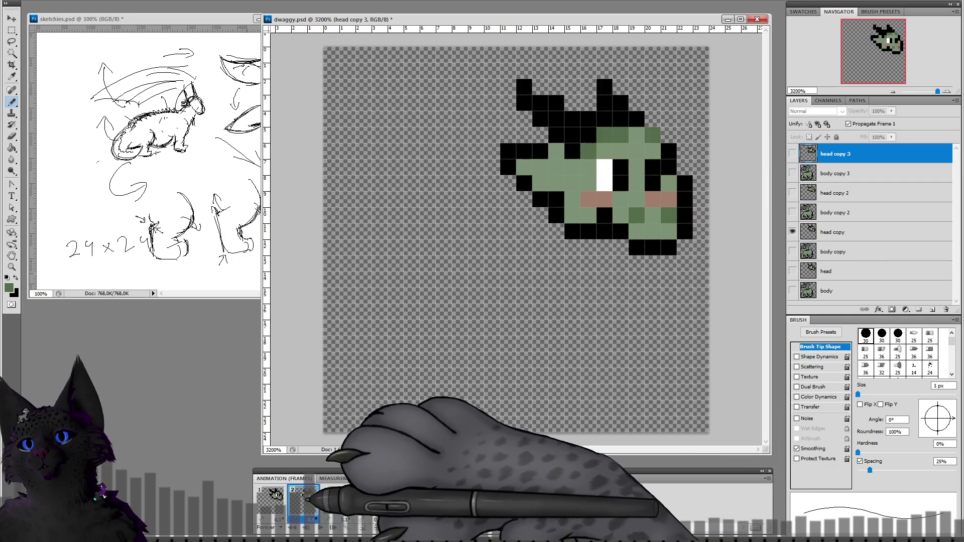
click(832, 231)
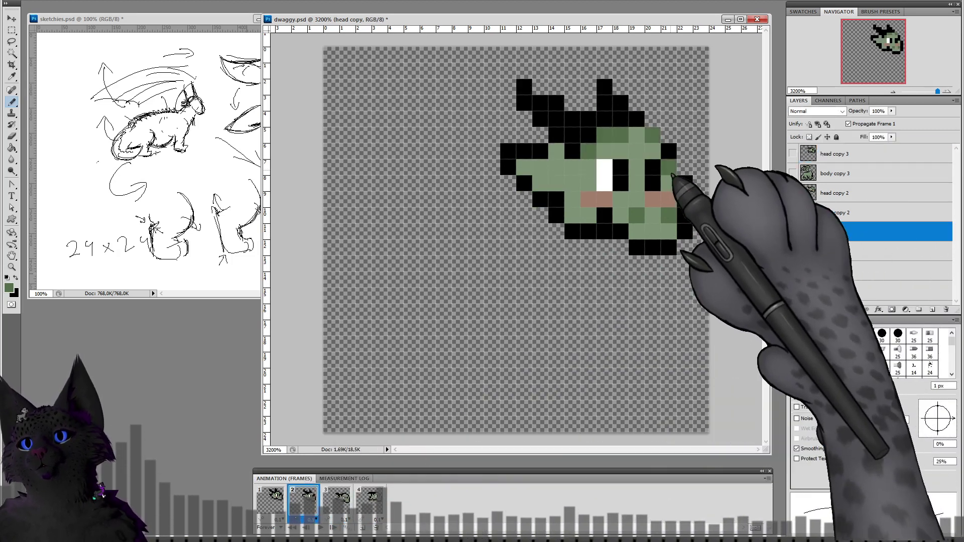
click(270, 498)
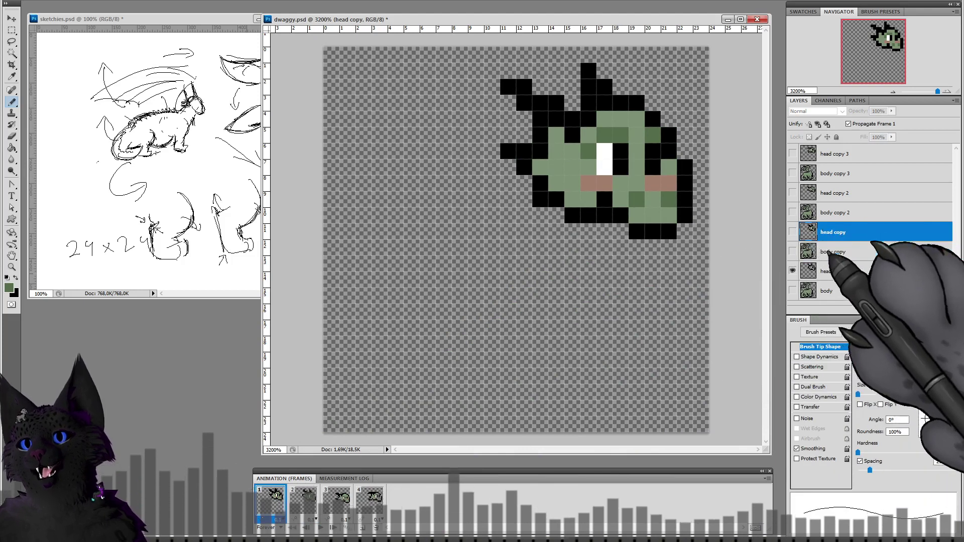
click(825, 271)
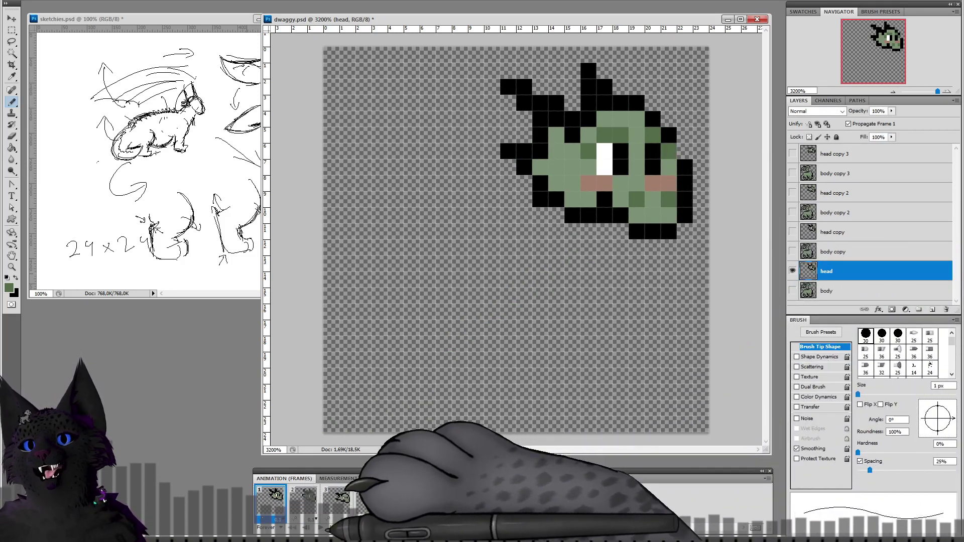
Step: Play back the animation frames to check the brows and eyes in motion
click(303, 499)
click(322, 528)
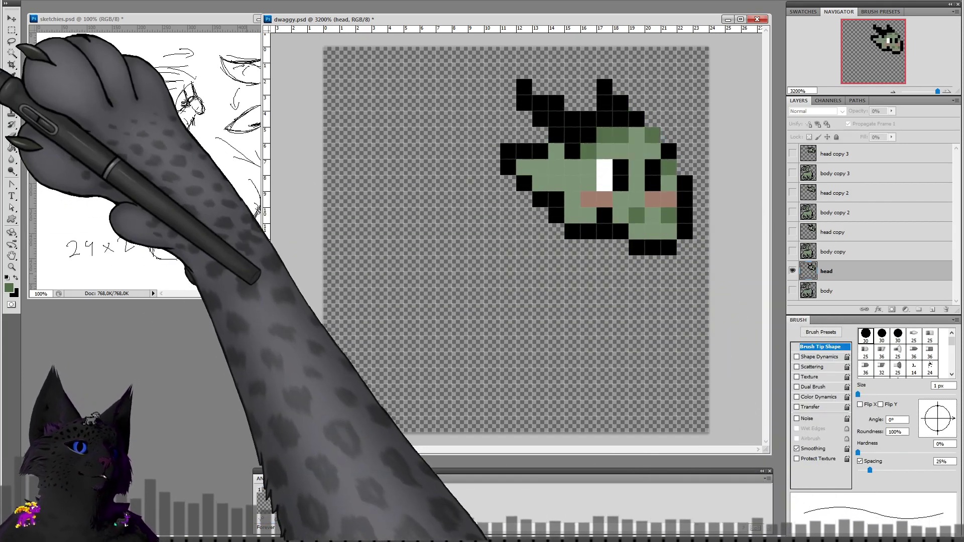
click(319, 527)
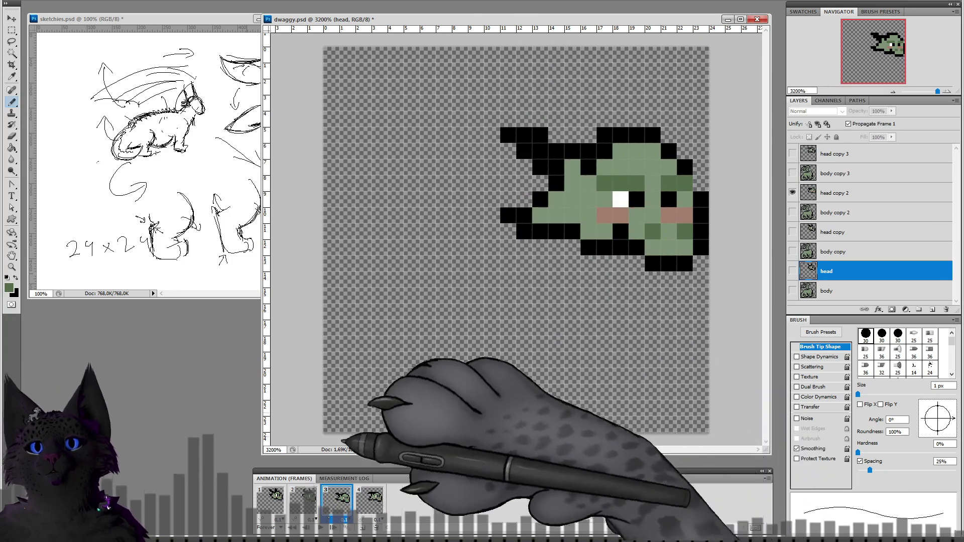
Step: In frame 1, choose a light blue foreground colour, #90bcc8, and paint both horns with it on the head layer
click(271, 499)
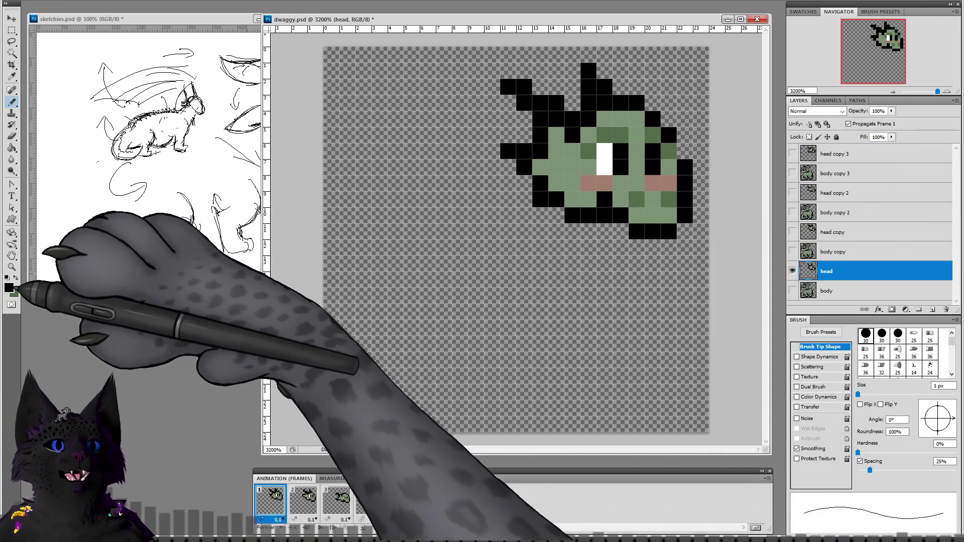
click(8, 287)
mouse_move(243, 316)
mouse_down()
mouse_move(235, 327)
mouse_move(238, 298)
mouse_up()
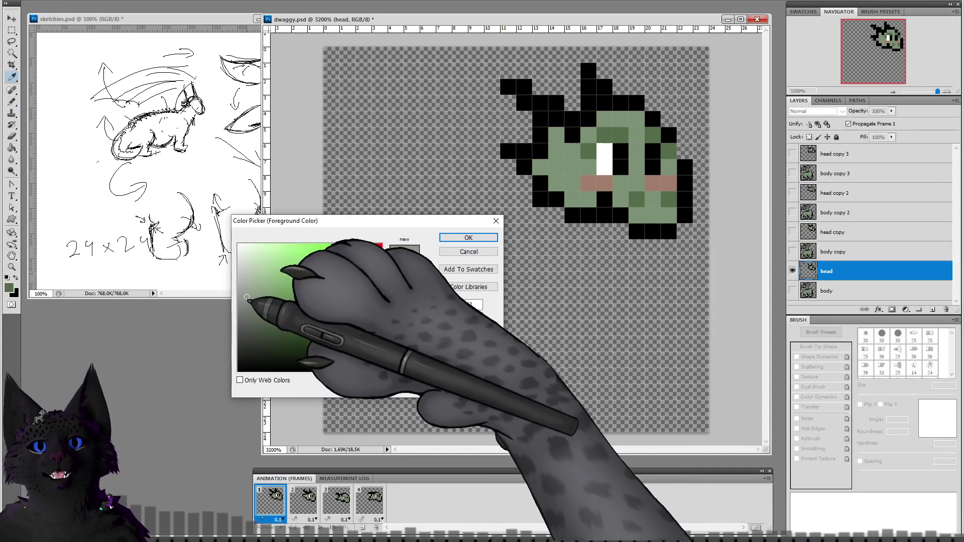
click(378, 302)
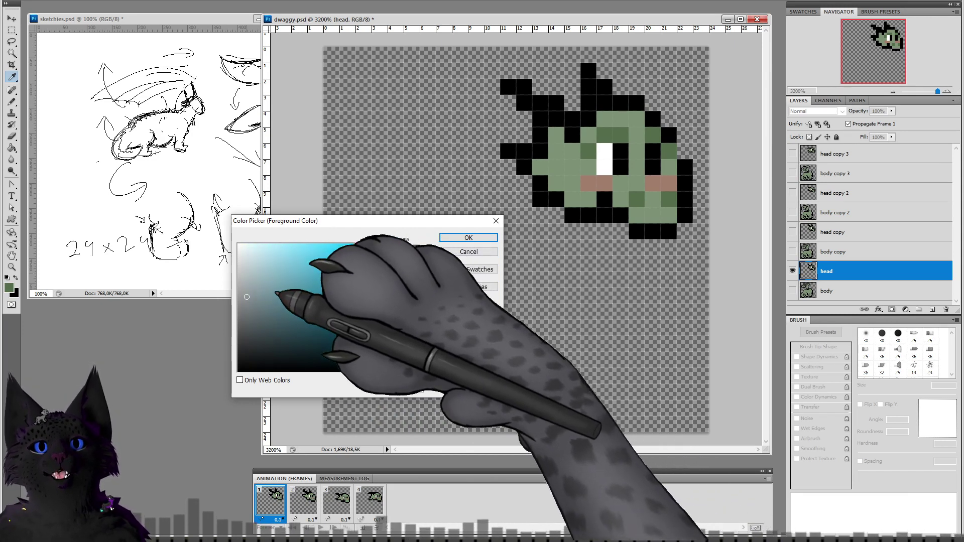
click(265, 283)
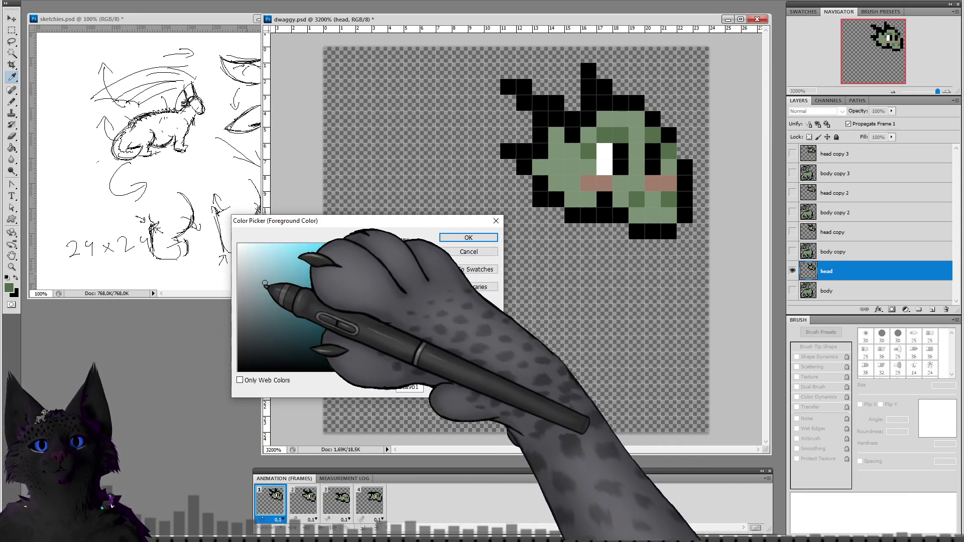
click(263, 266)
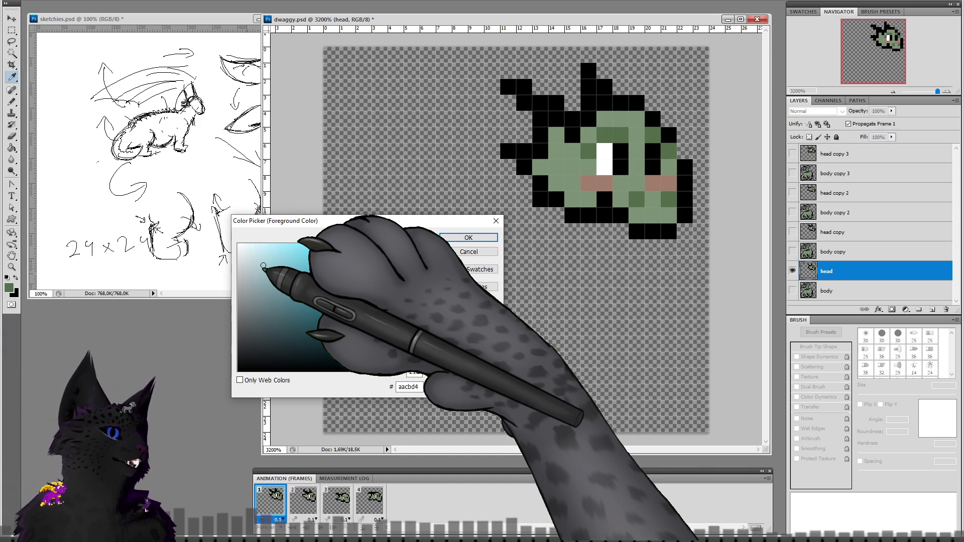
click(269, 279)
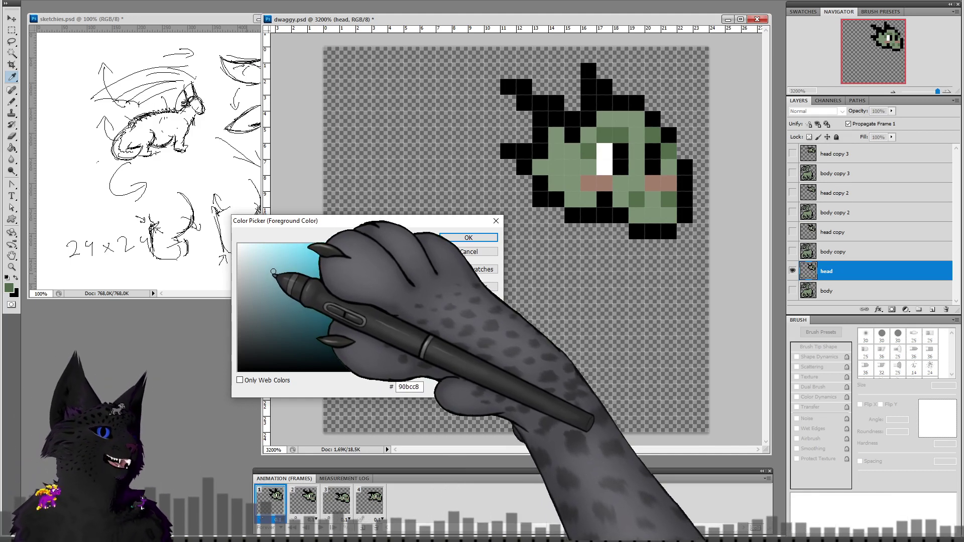
click(468, 237)
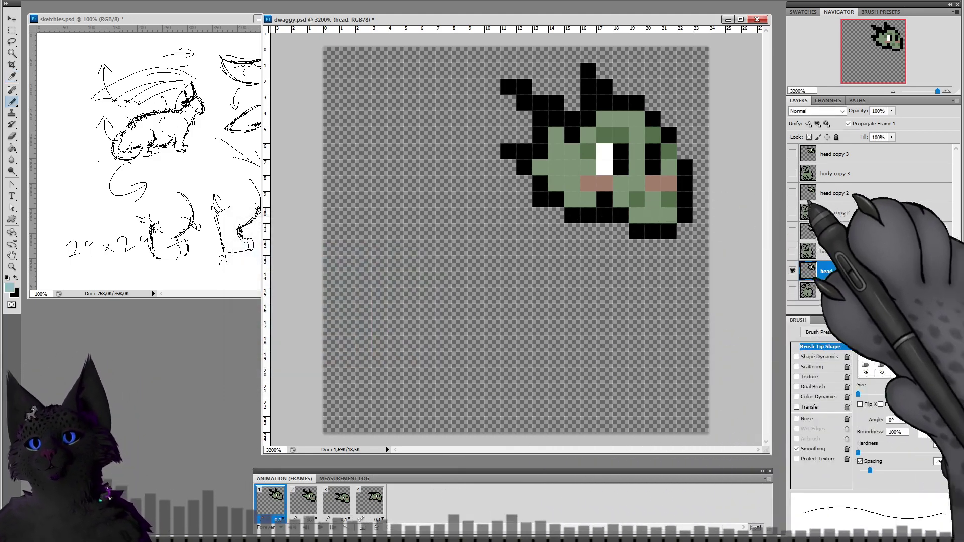
mouse_move(508, 87)
mouse_down()
mouse_move(530, 105)
mouse_move(554, 105)
mouse_move(556, 119)
mouse_up()
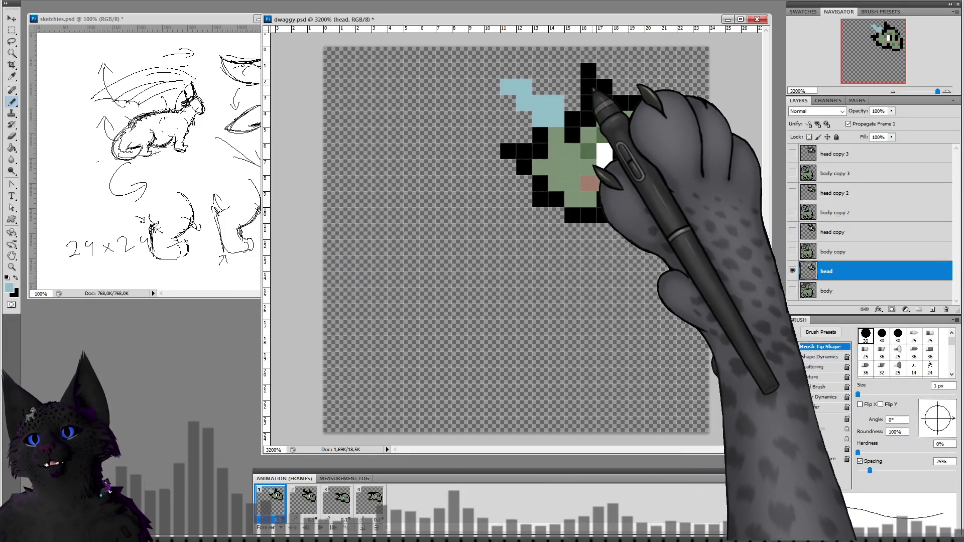
drag(589, 72, 603, 87)
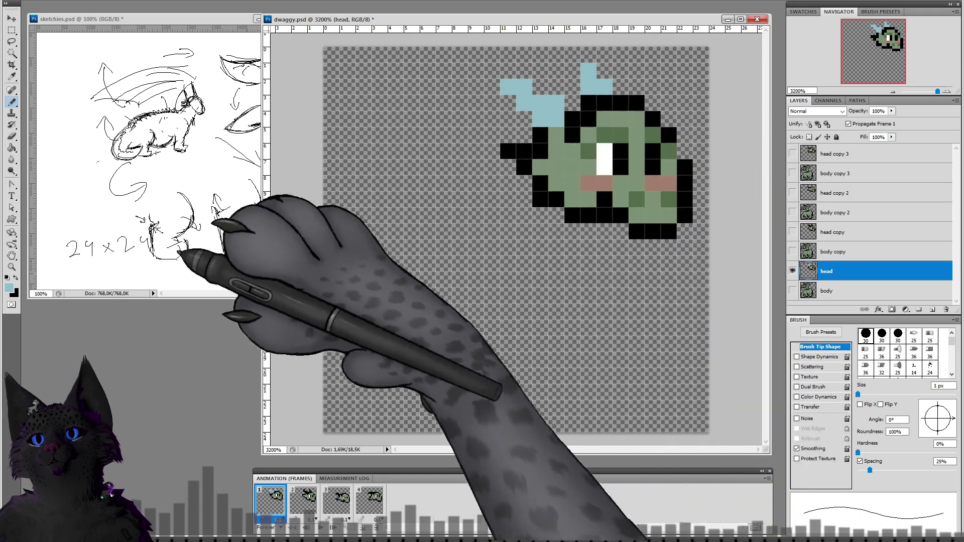
Step: Choose a darker slate blue foreground colour and repaint both horns in frame 1 with it
click(11, 287)
click(273, 308)
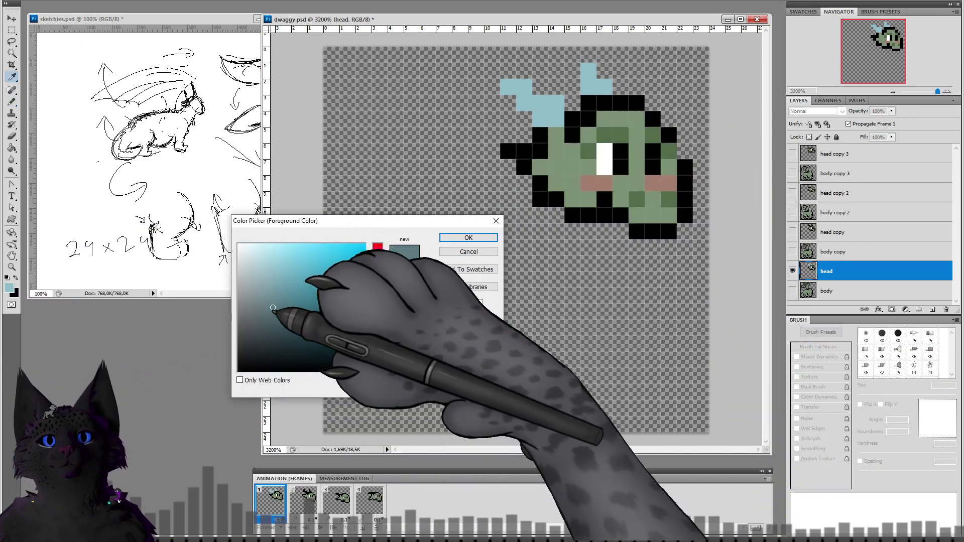
click(472, 238)
key(b)
drag(508, 87, 543, 122)
drag(604, 91, 589, 73)
click(524, 86)
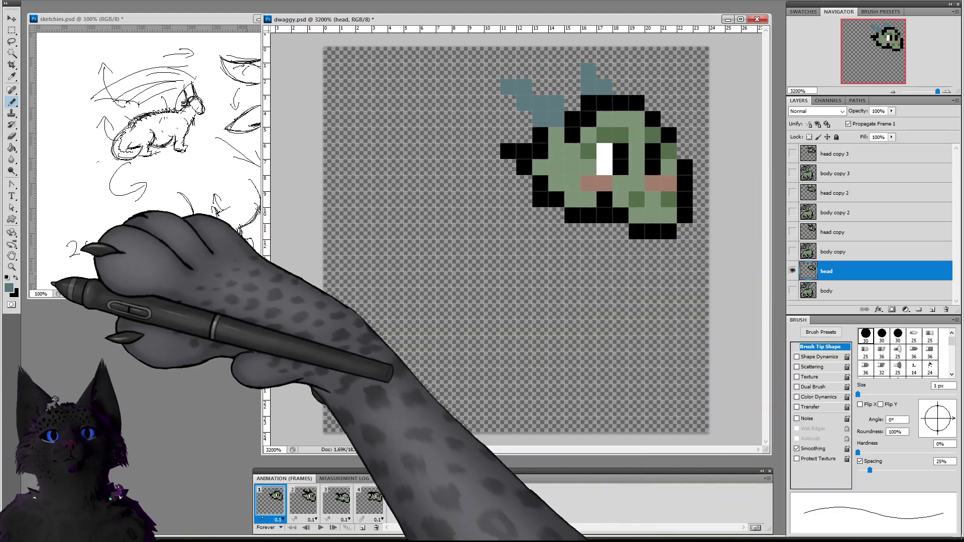
Step: Choose a muted grey foreground colour, #636e71, and repaint both horns in frame 1 with it
click(9, 287)
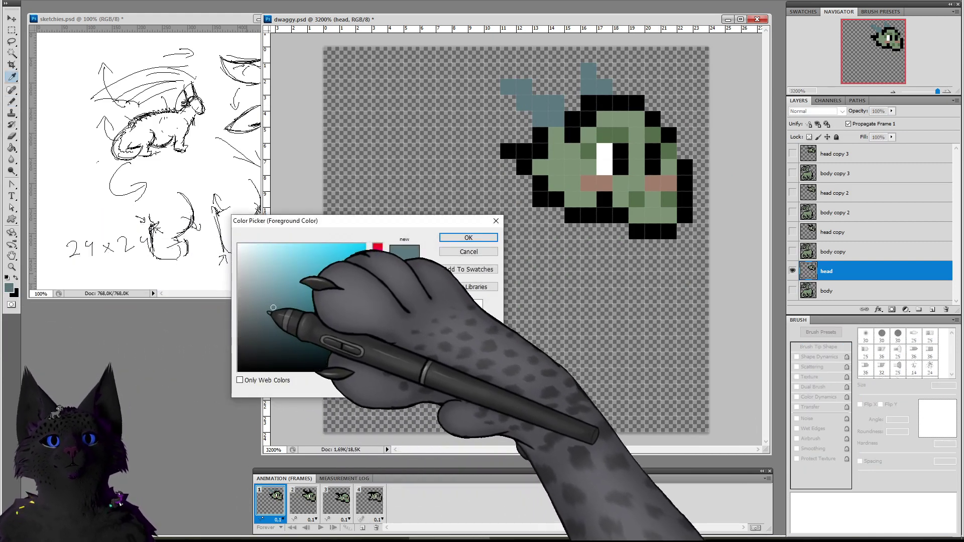
drag(273, 307, 258, 305)
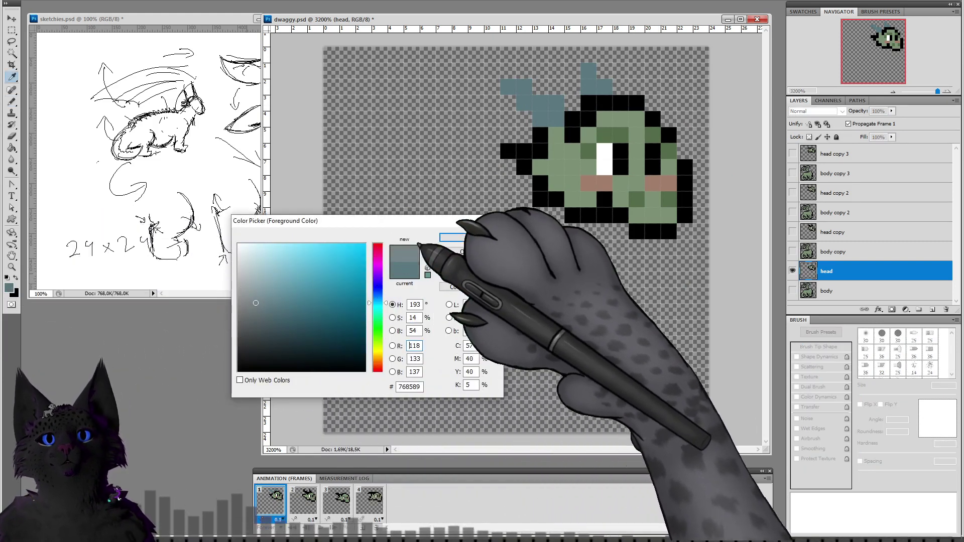
click(253, 315)
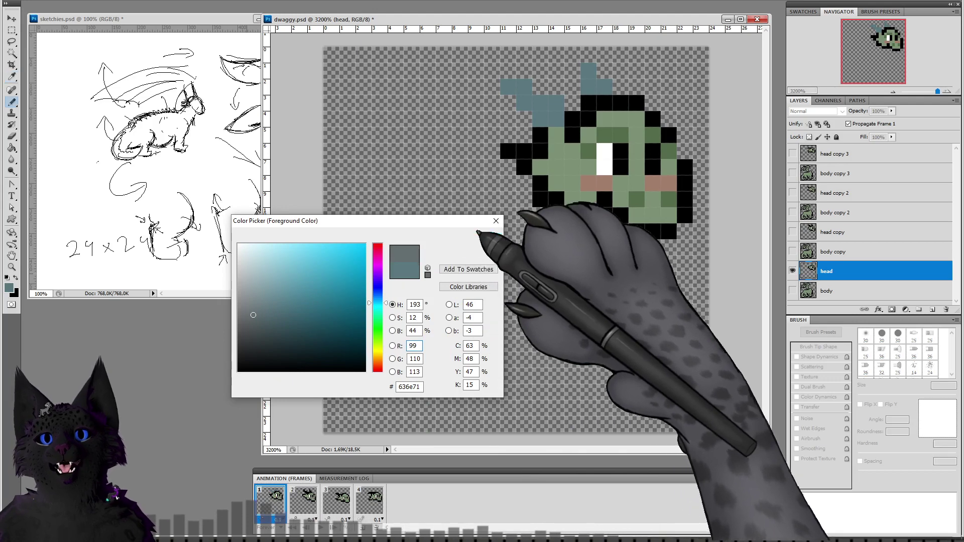
click(459, 238)
key(b)
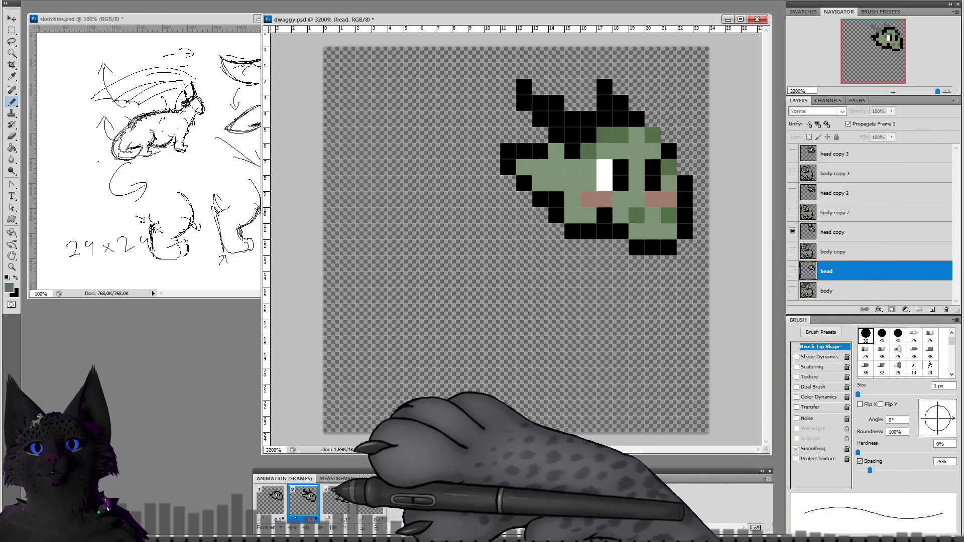
Step: On the head copy layer in frame 2, paint both horns muted grey, including the near horn's base where it meets the head
click(842, 232)
mouse_move(524, 88)
mouse_down()
mouse_move(546, 124)
mouse_move(567, 120)
mouse_up()
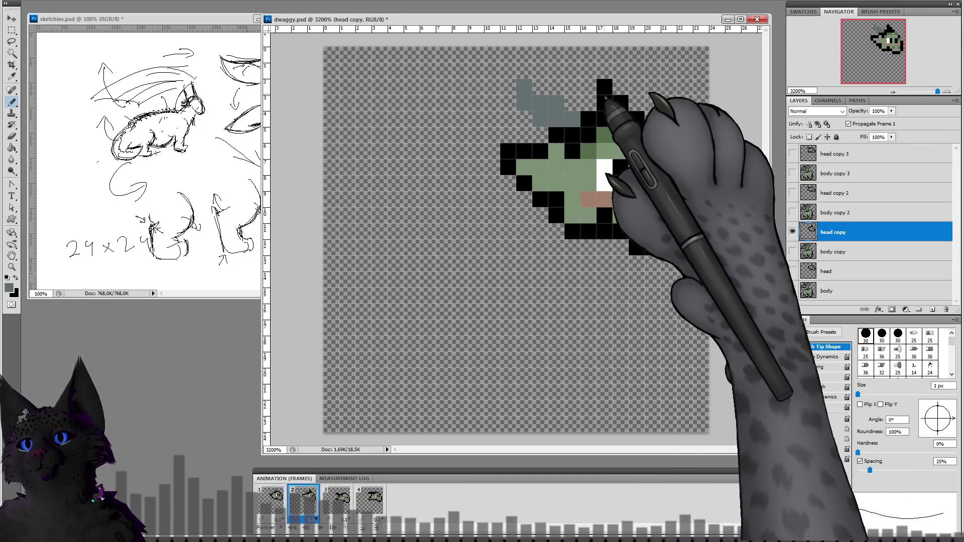
drag(604, 87, 620, 103)
click(271, 500)
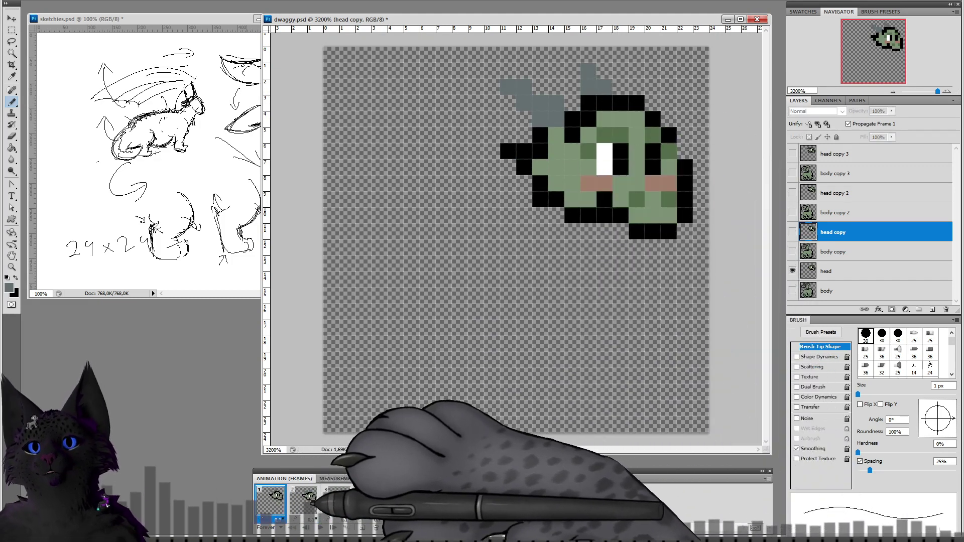
click(304, 499)
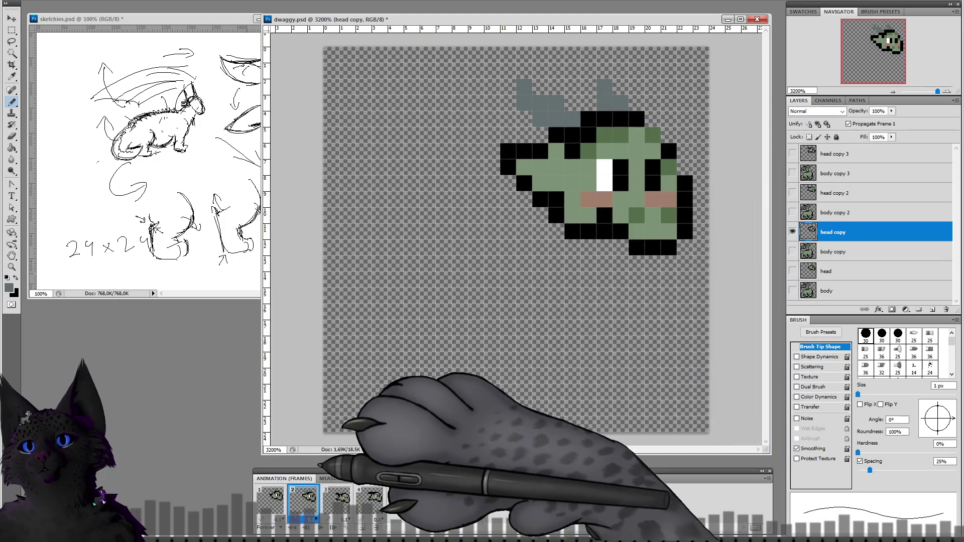
drag(556, 135, 570, 135)
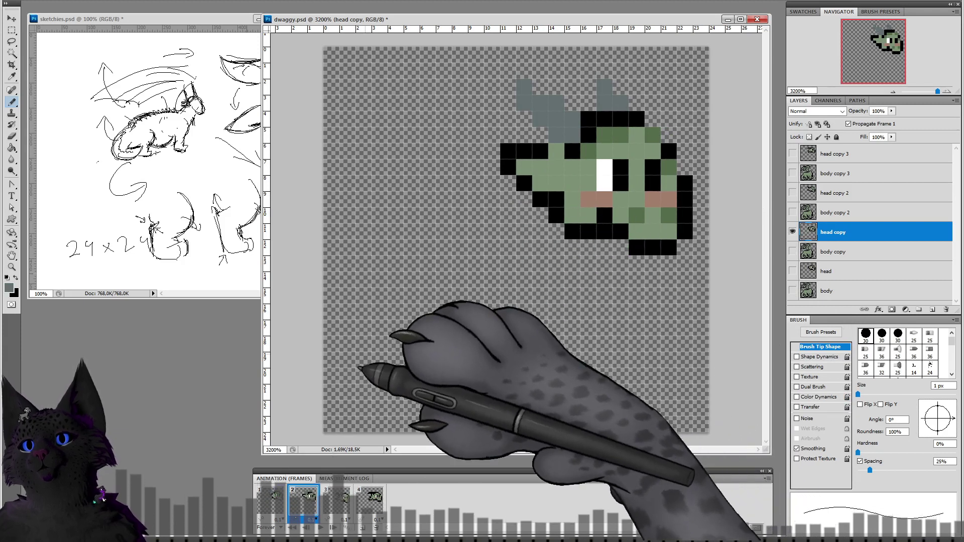
Step: Compare frames 1 and 2, and extend the near horn's grey base on the head layer in frame 1
click(274, 499)
click(306, 498)
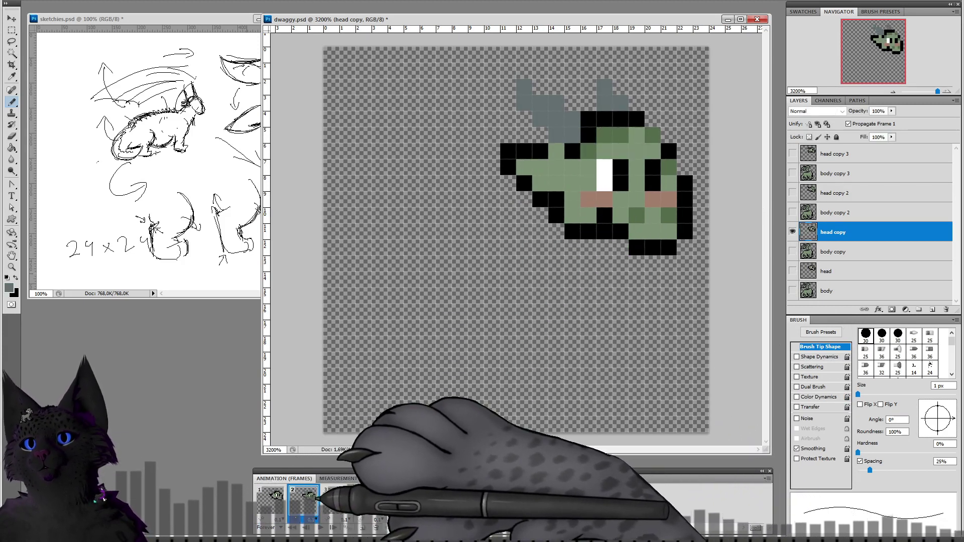
click(274, 498)
click(829, 271)
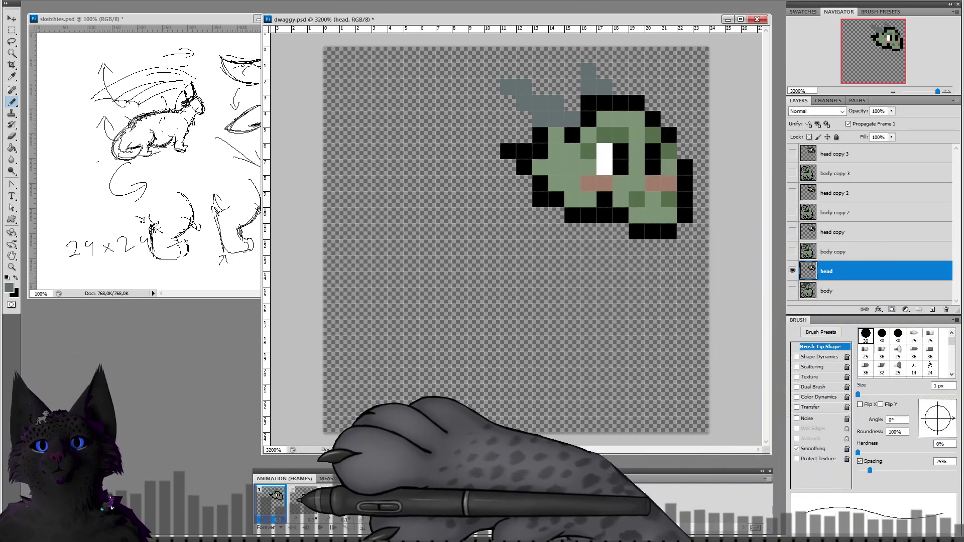
Step: On the head copy 2 layer in frame 3, paint the swept-back horn muted grey
click(336, 497)
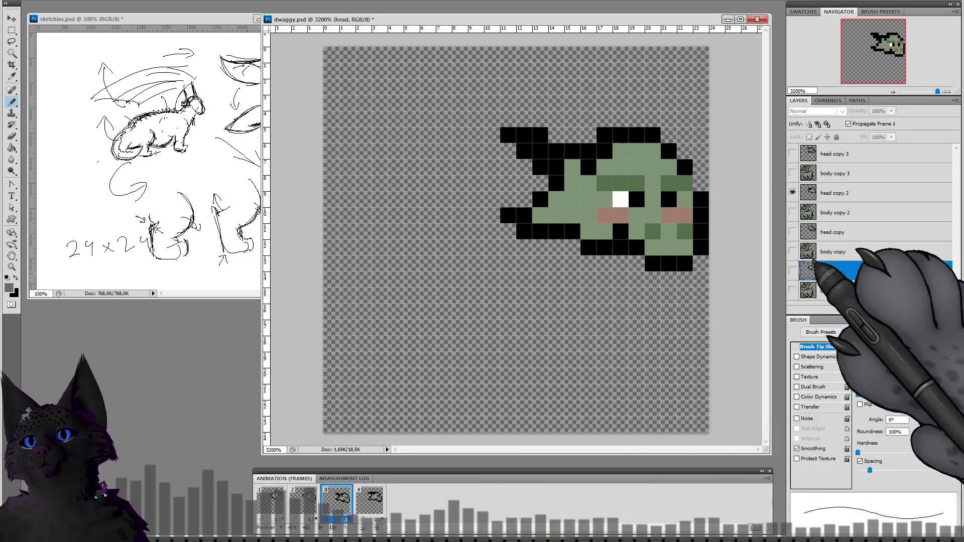
click(834, 192)
drag(508, 135, 557, 156)
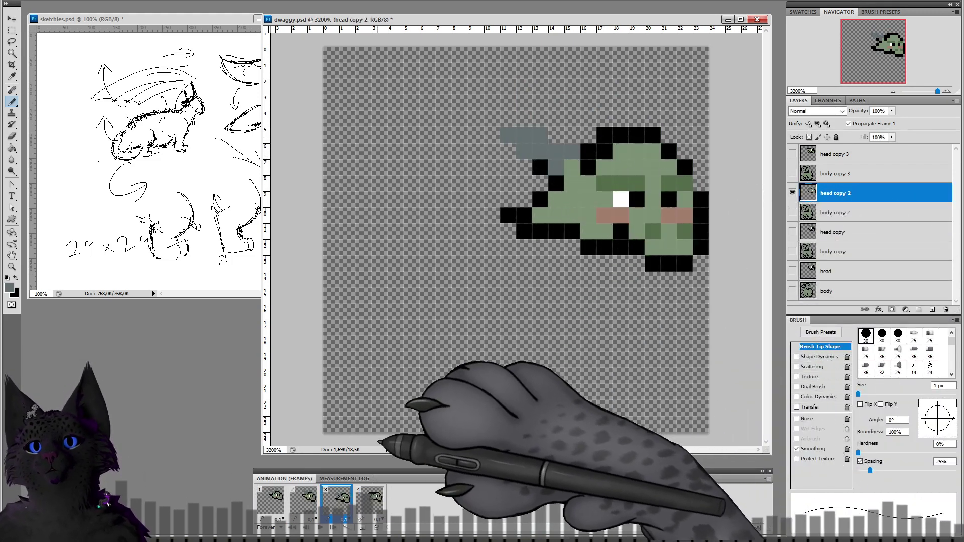
Step: On the head copy 3 layer in frame 4, paint the horizontal horn muted grey up to the head outline
click(370, 497)
click(808, 154)
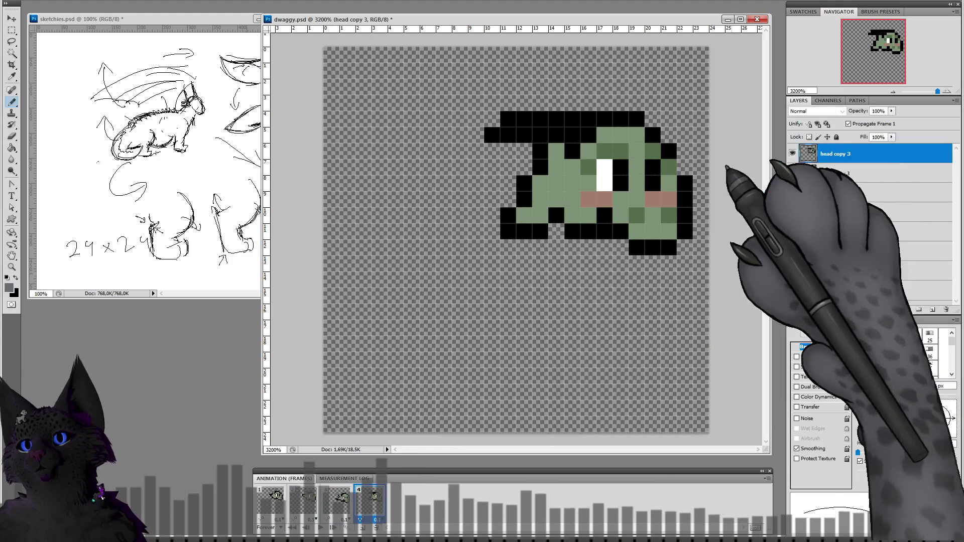
drag(492, 136, 568, 130)
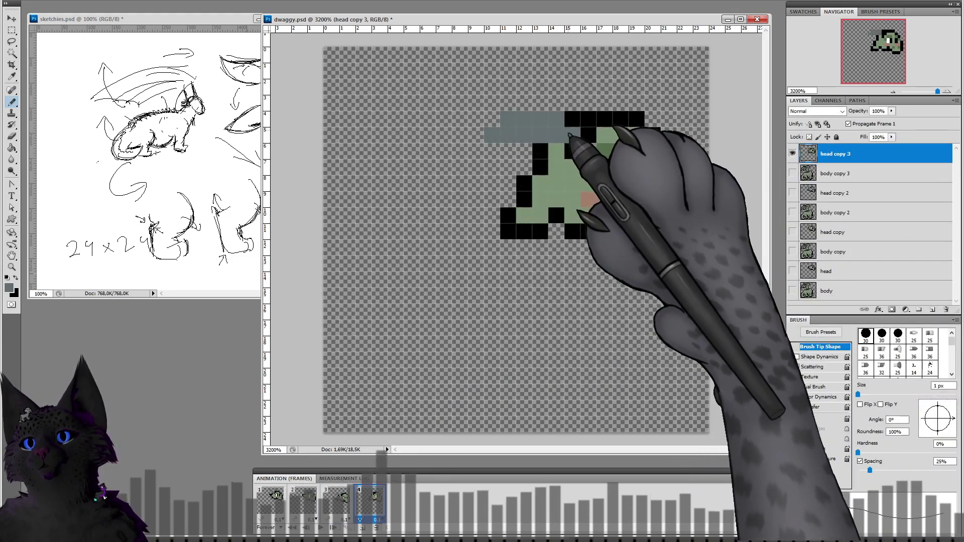
click(571, 124)
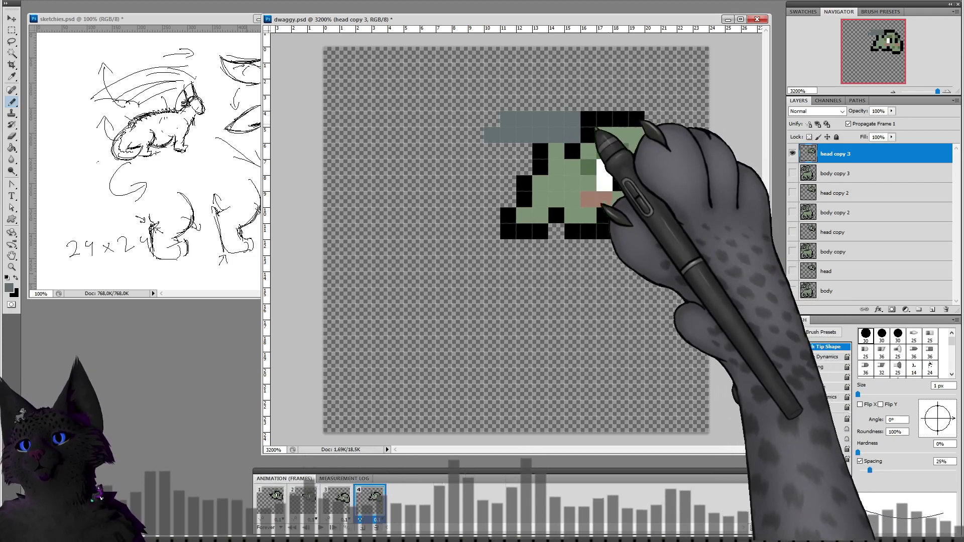
Step: Choose a lighter blue-grey foreground colour and highlight the upper part and tip of the horn in frame 4
click(9, 288)
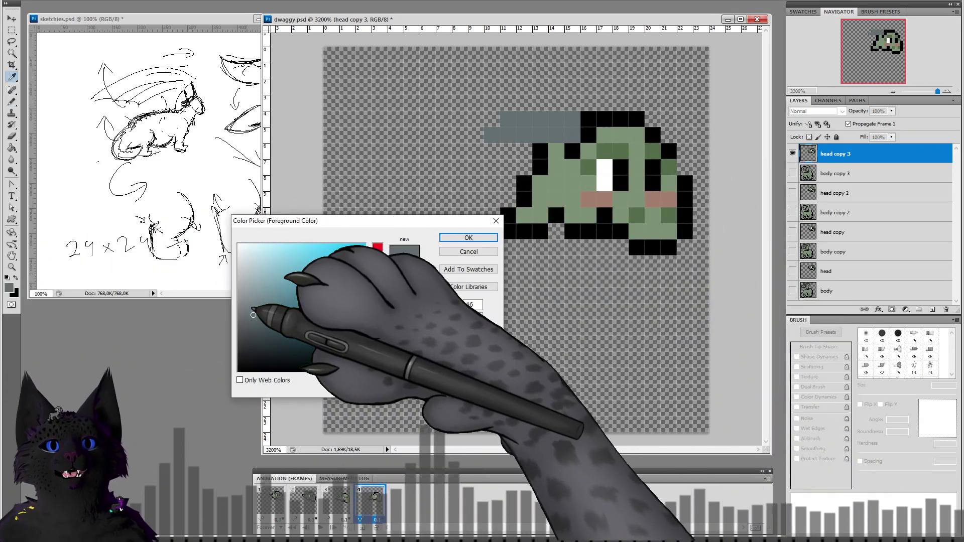
click(468, 238)
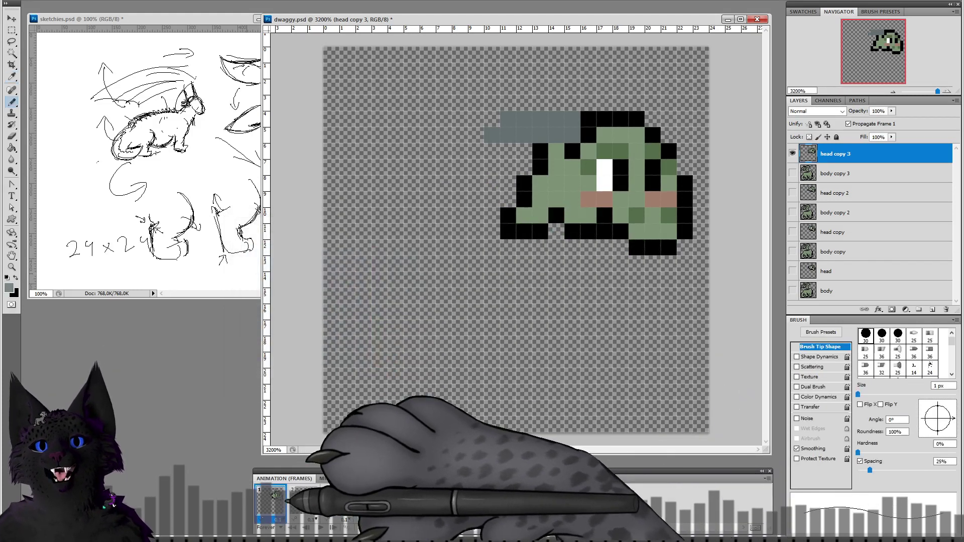
click(280, 501)
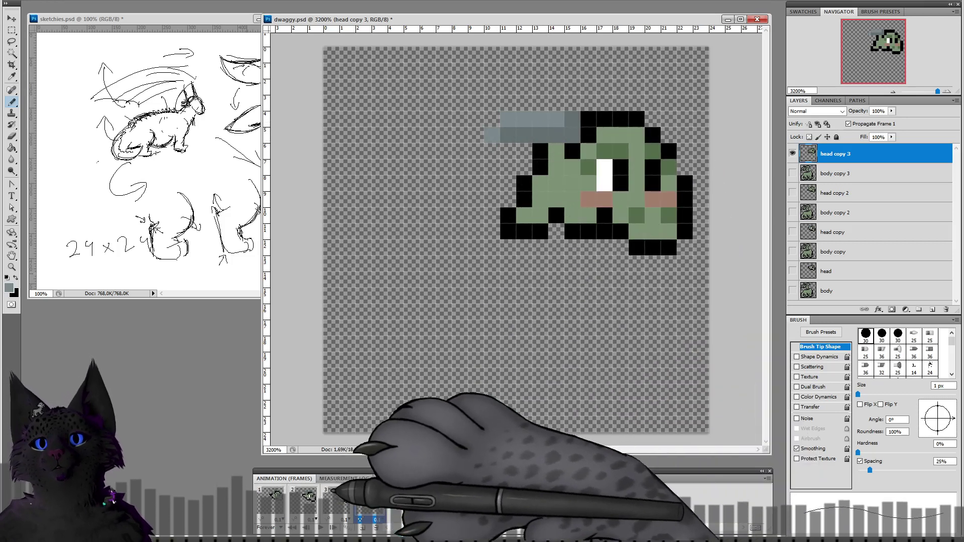
Step: Add lighter blue-grey highlights to the horns on the head layers of frames 3, 2 and 1
click(858, 196)
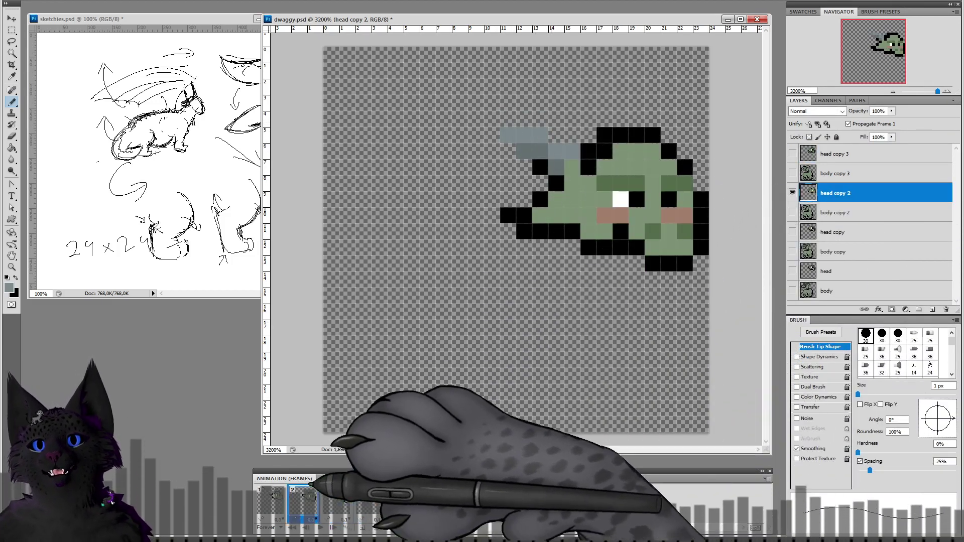
click(853, 232)
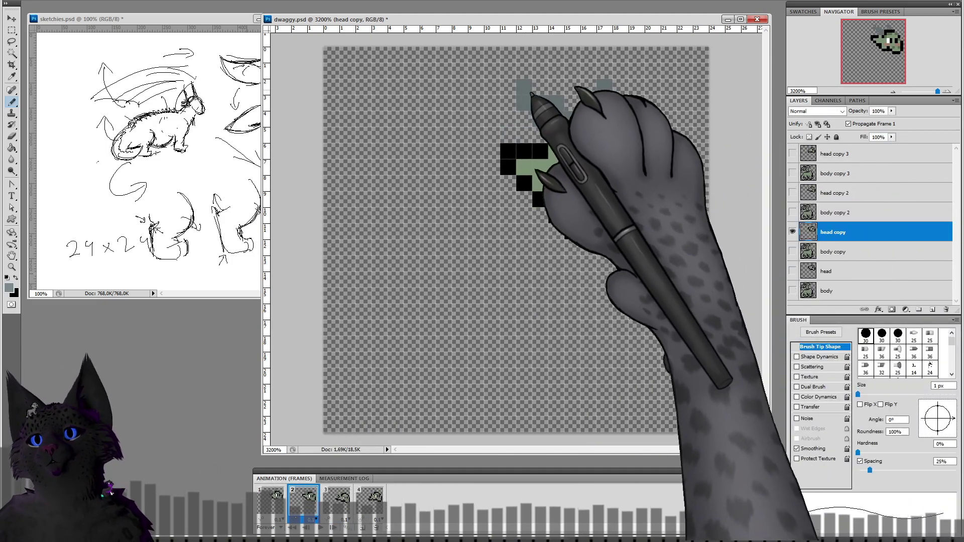
click(271, 498)
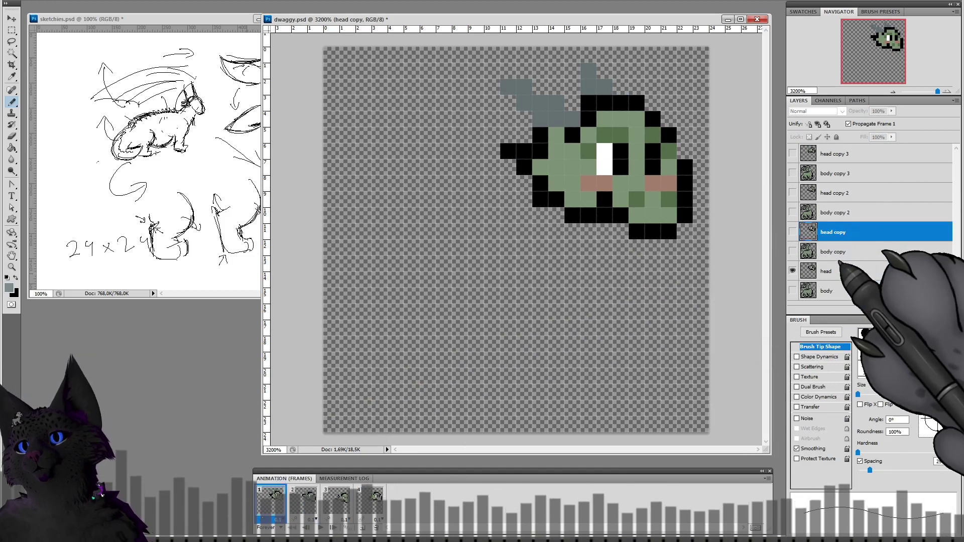
click(836, 271)
drag(552, 103, 521, 90)
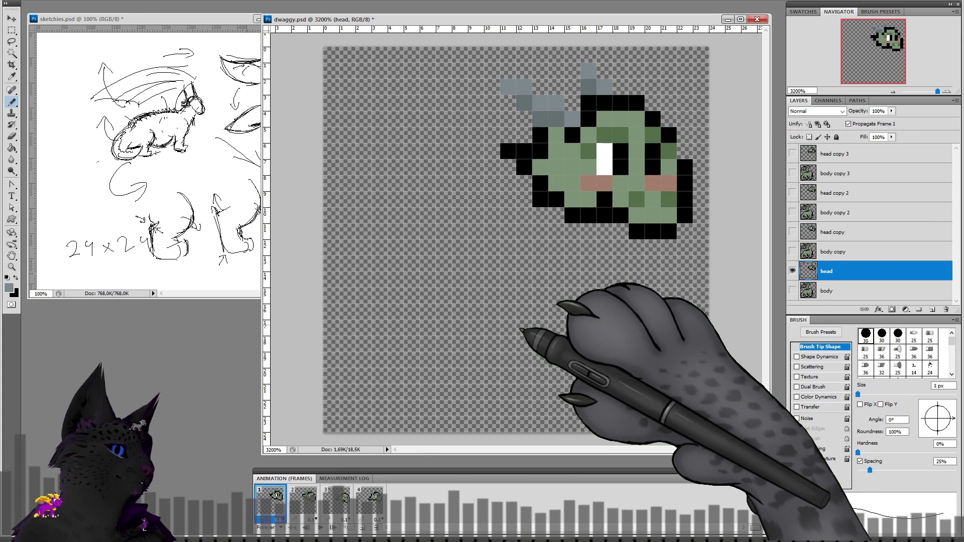
Step: Choose a more saturated green based on the skin colour and shade the ear at the back of the head in frame 1
alt+click(597, 183)
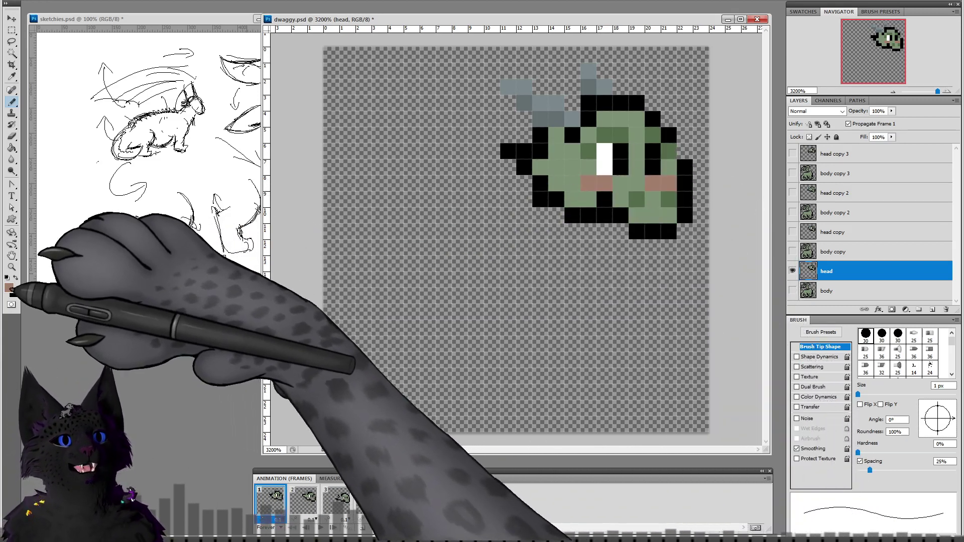
click(9, 287)
click(559, 170)
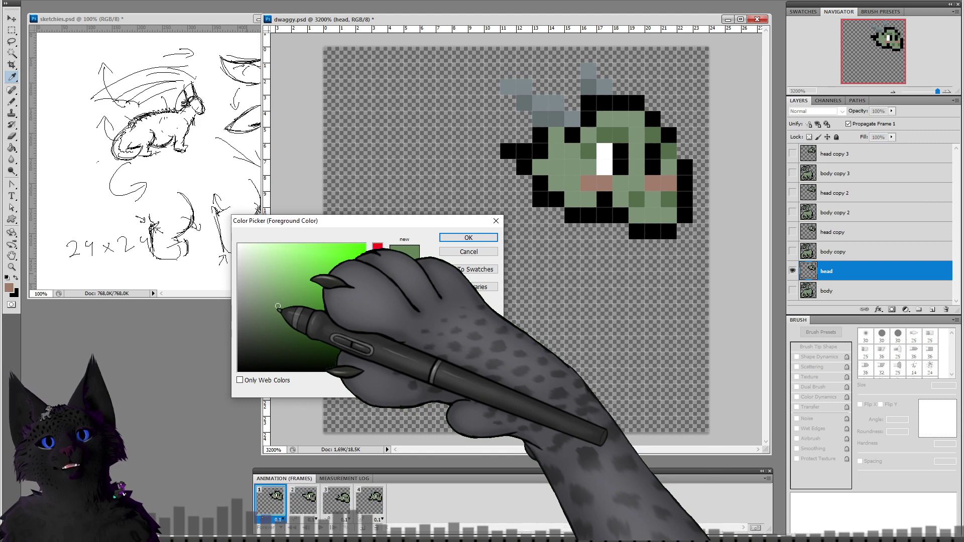
click(468, 238)
key(b)
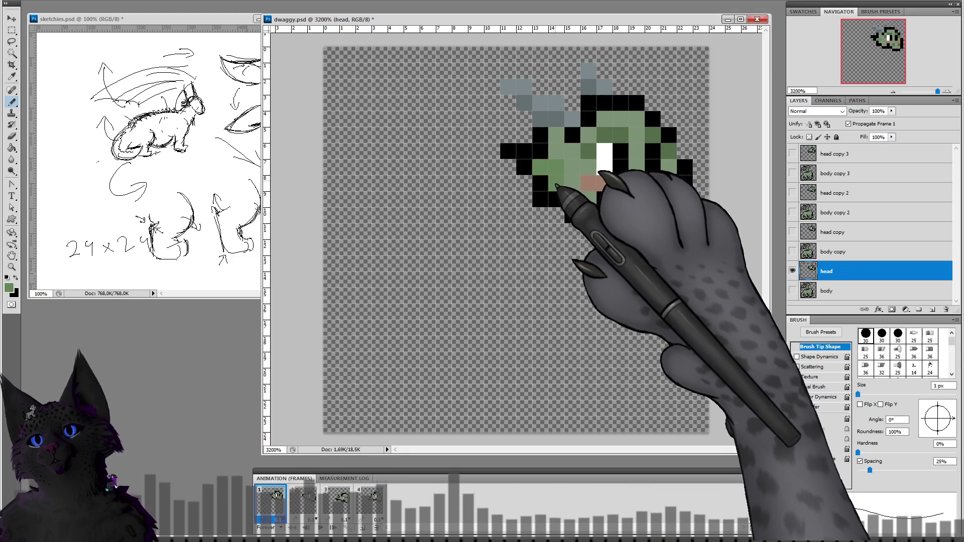
Step: Shade the ear with the same saturated green on the head copy layer in frame 2 and head copy 2 in frame 3
click(303, 499)
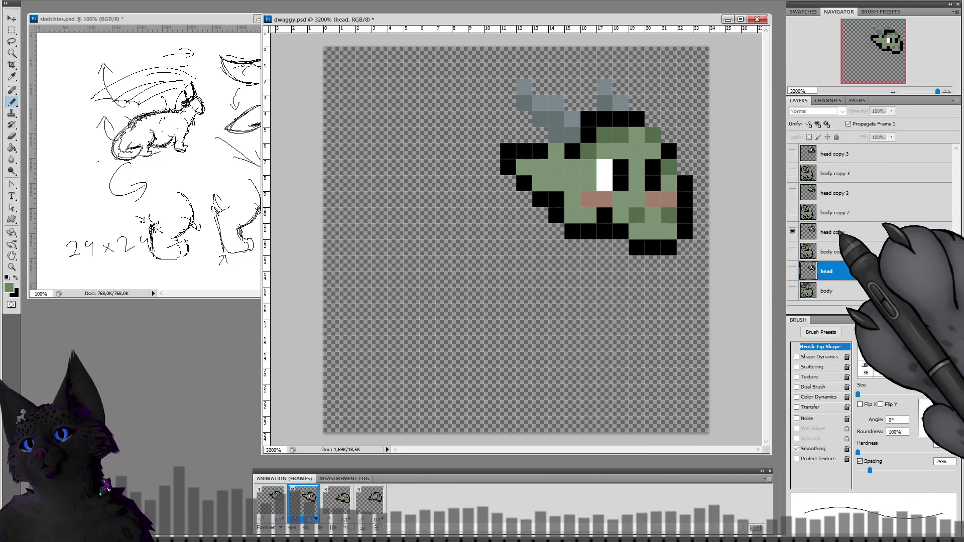
click(838, 232)
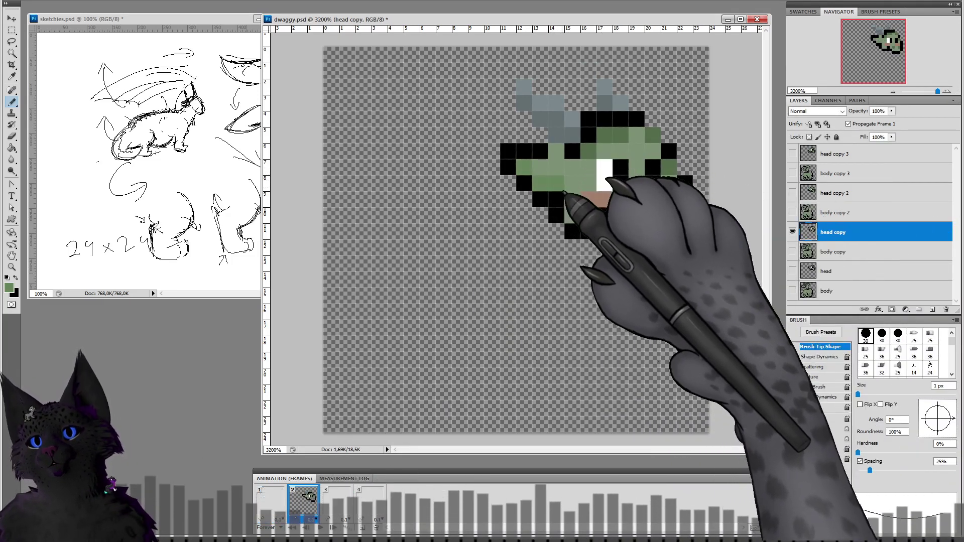
click(336, 498)
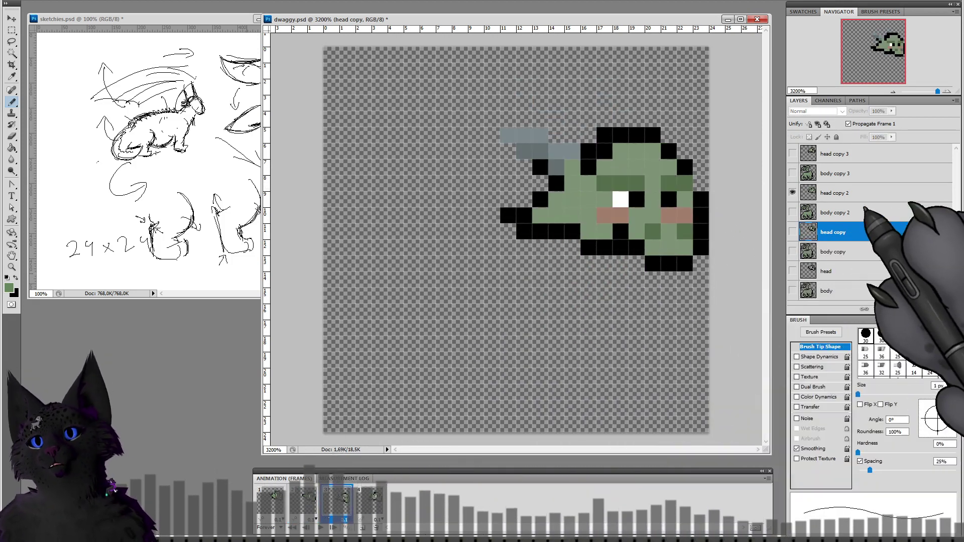
click(864, 193)
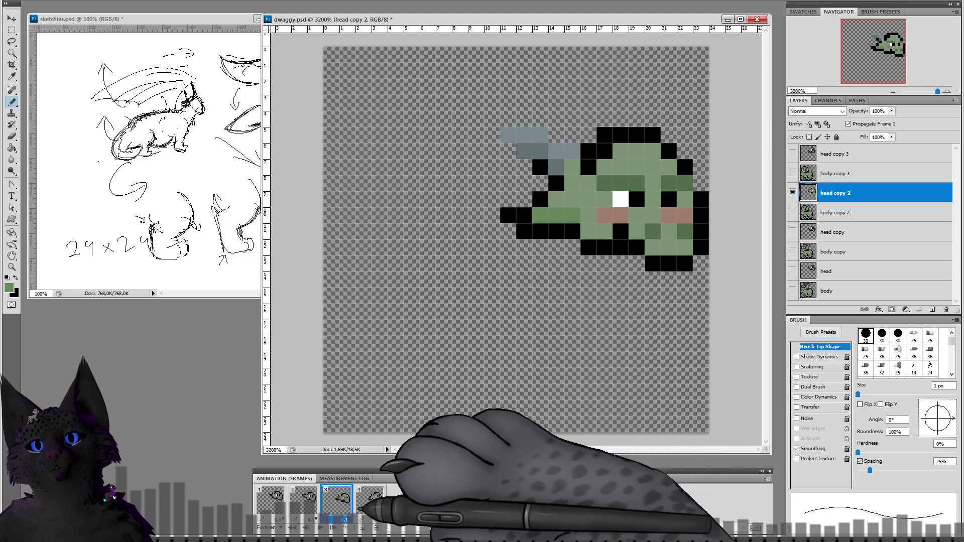
Step: Shade the drooping ear with the saturated green on the head copy 3 layer in frame 4
click(372, 497)
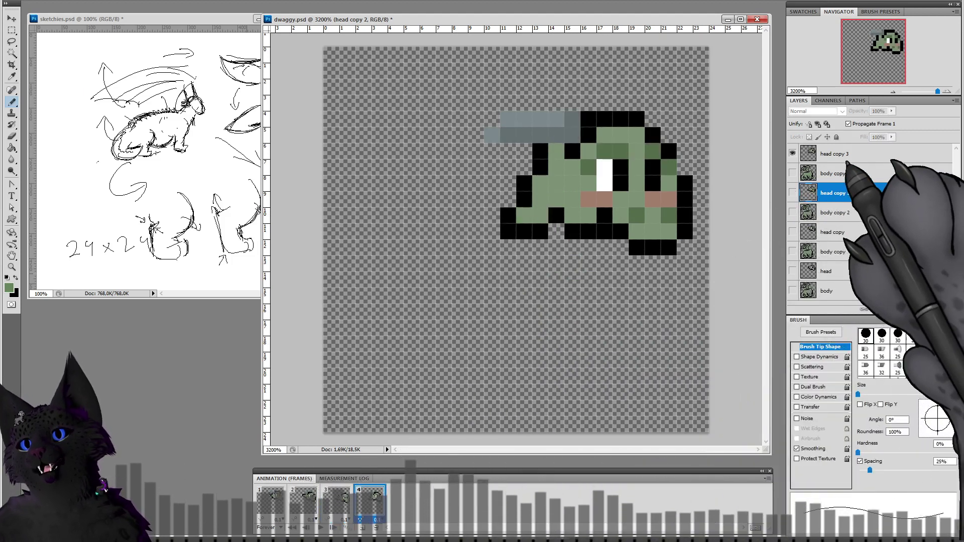
click(853, 154)
click(540, 215)
drag(556, 200, 555, 187)
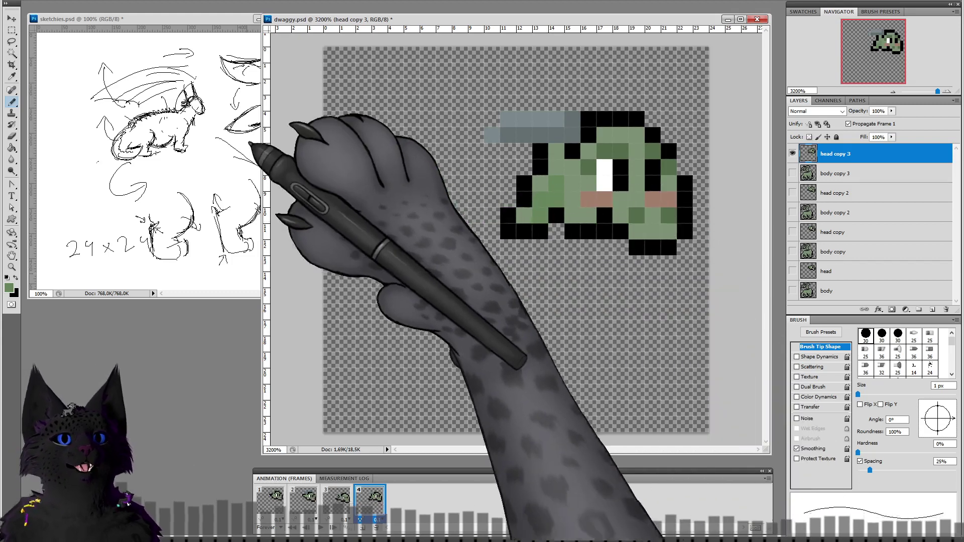
Step: Switch to the sketchies.psd document
click(215, 20)
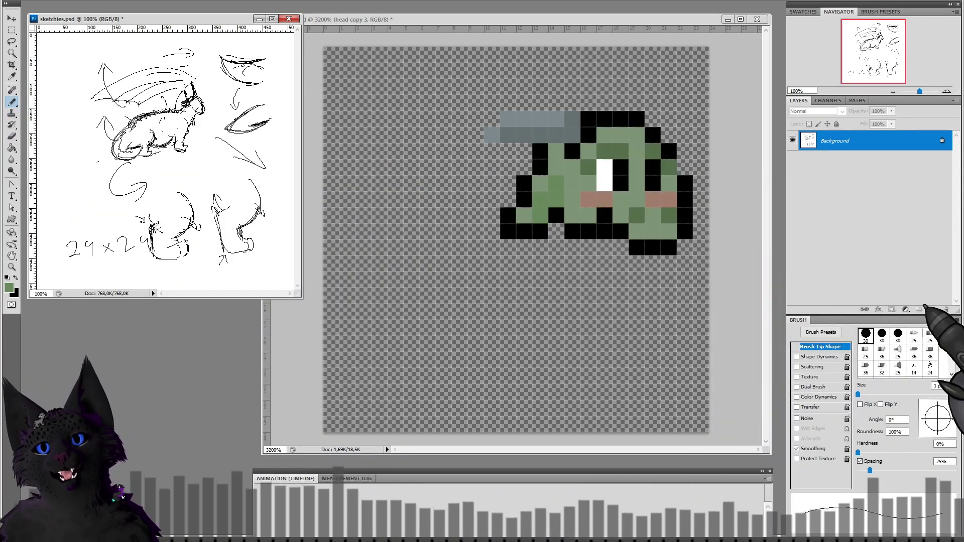
Step: Add a new layer above the sketch in Multiply mode and set the foreground colour to pink e871b1
click(814, 111)
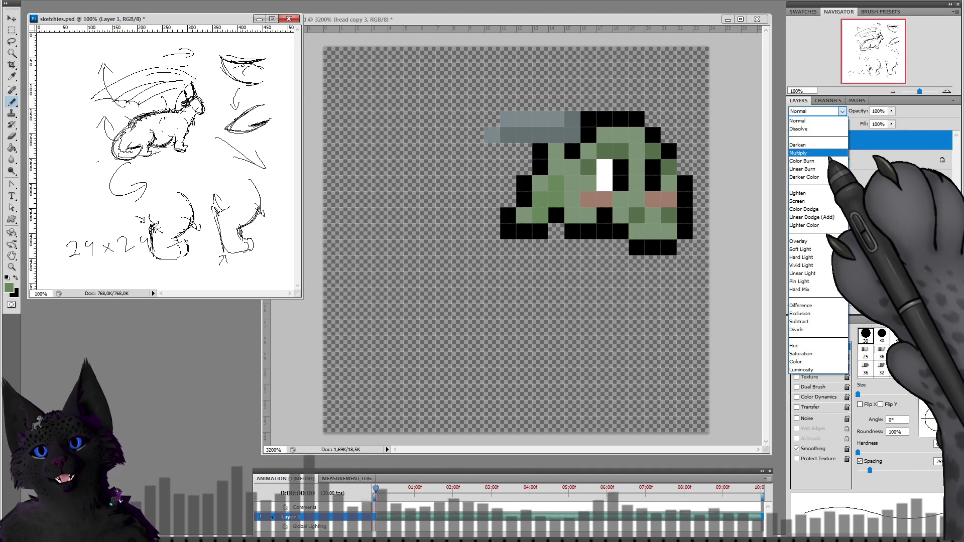
click(803, 153)
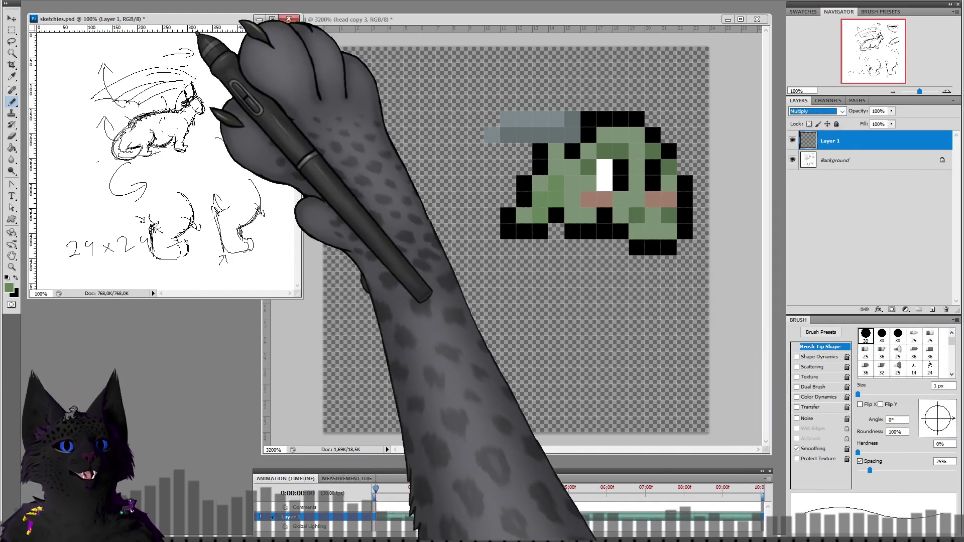
click(9, 287)
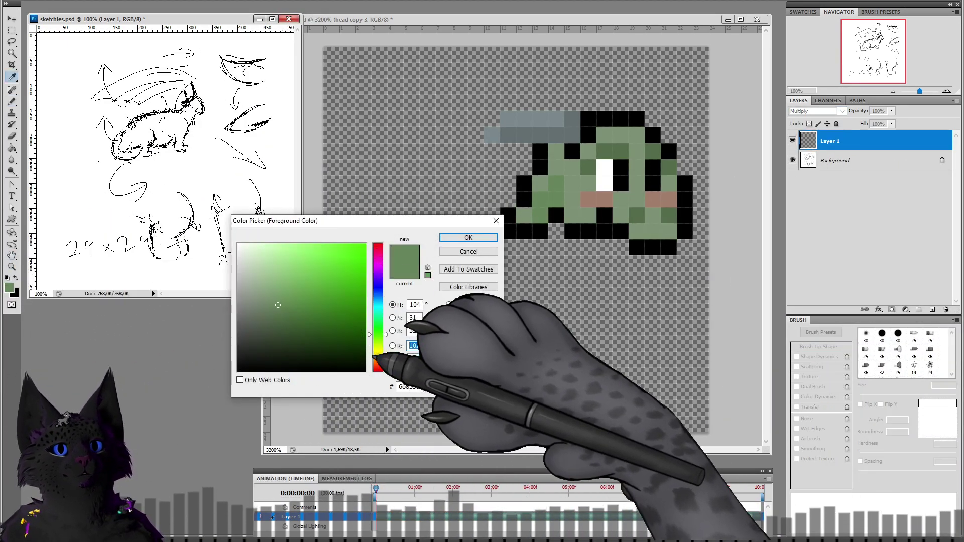
click(377, 255)
click(303, 255)
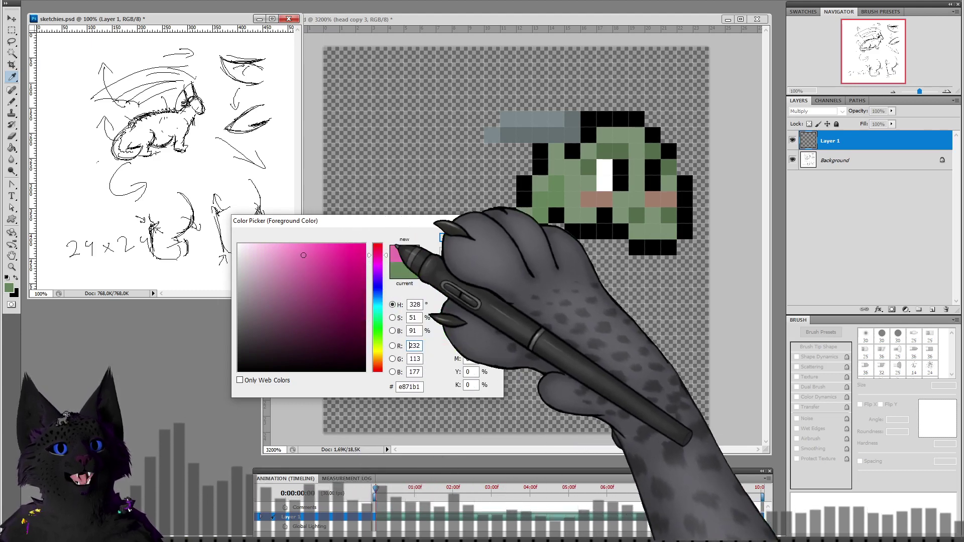
click(469, 238)
Step: Colour both ear sketches with an 11 px brush, using pink inside the ears and green sampled from the dragon's head for the outer parts
key(b)
right_click(238, 148)
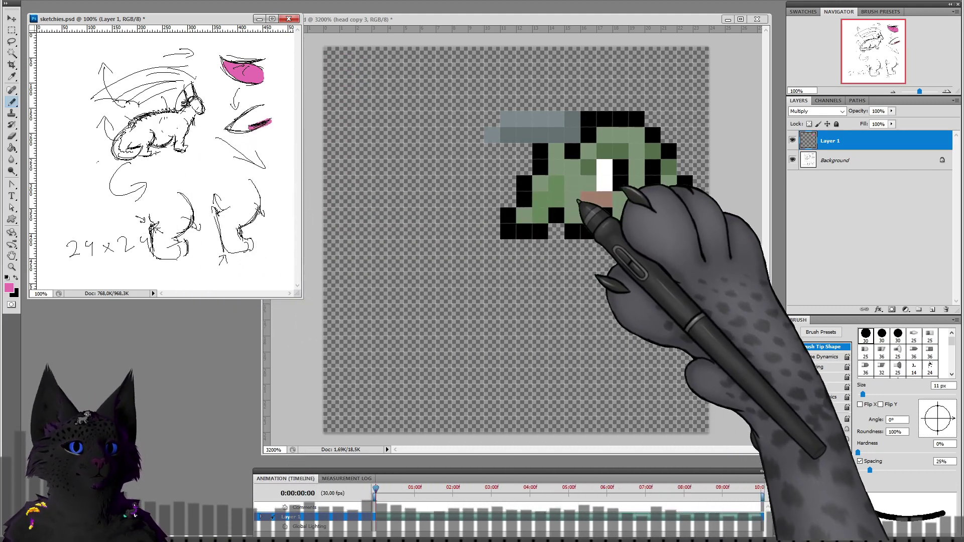
alt+click(576, 182)
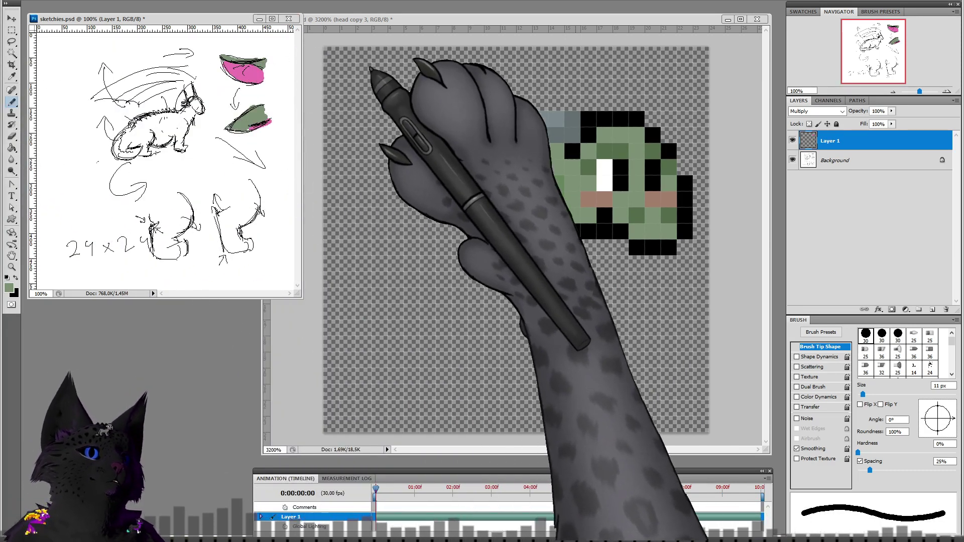
Step: Switch to the dwaggy.psd document and set the brush size to 1 px
click(402, 21)
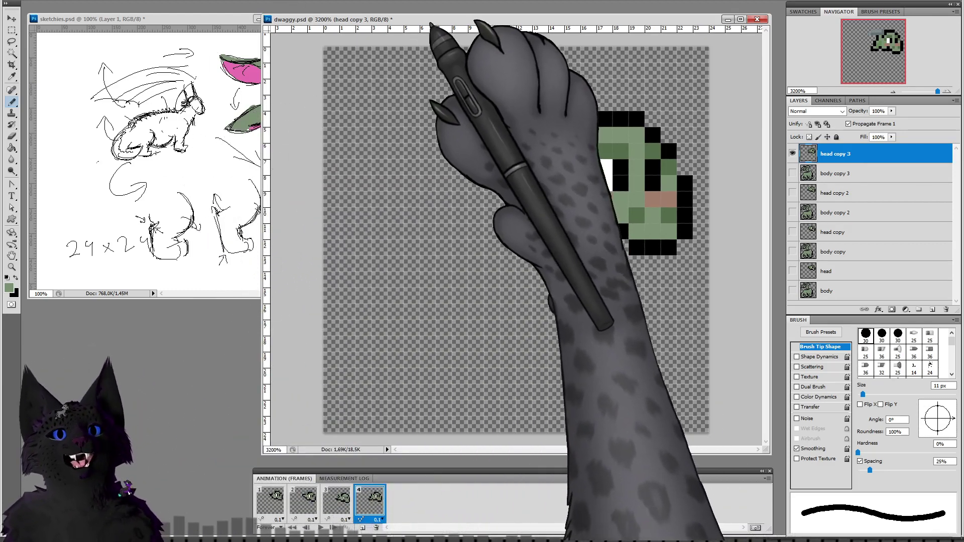
right_click(502, 188)
drag(518, 210, 497, 208)
click(736, 140)
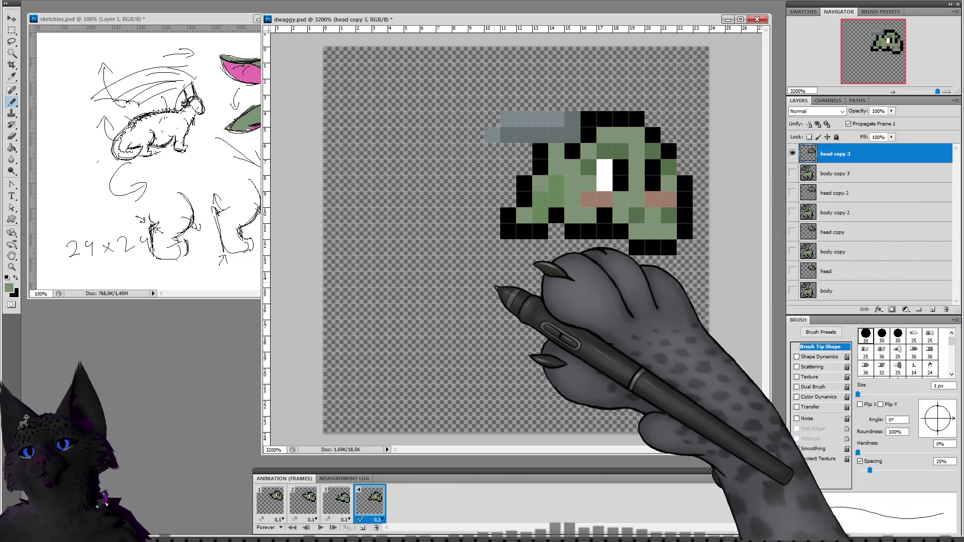
Step: Show each frame's matching body layer: body copy 3 in frame 4, body copy 2 in frame 3, body copy in frame 2, body in frame 1
click(792, 173)
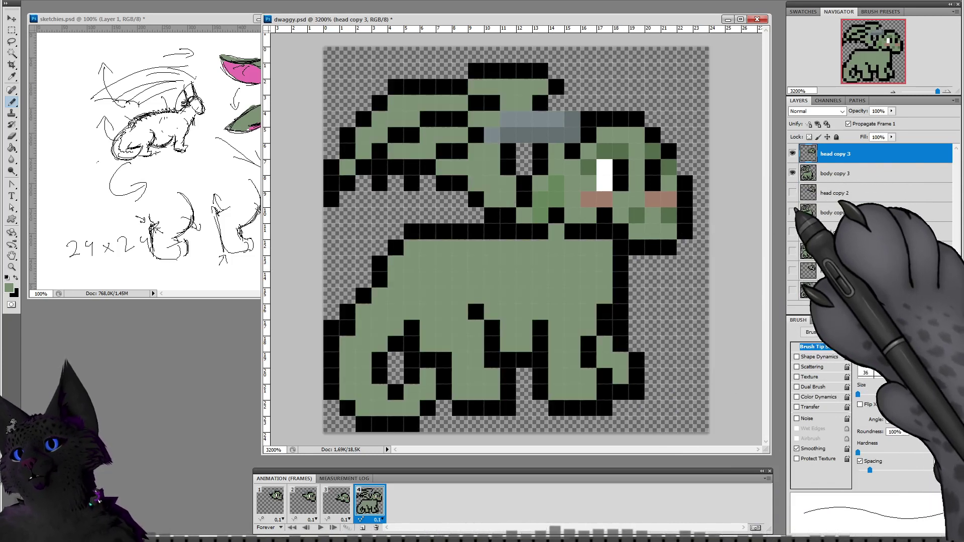
click(336, 499)
click(792, 213)
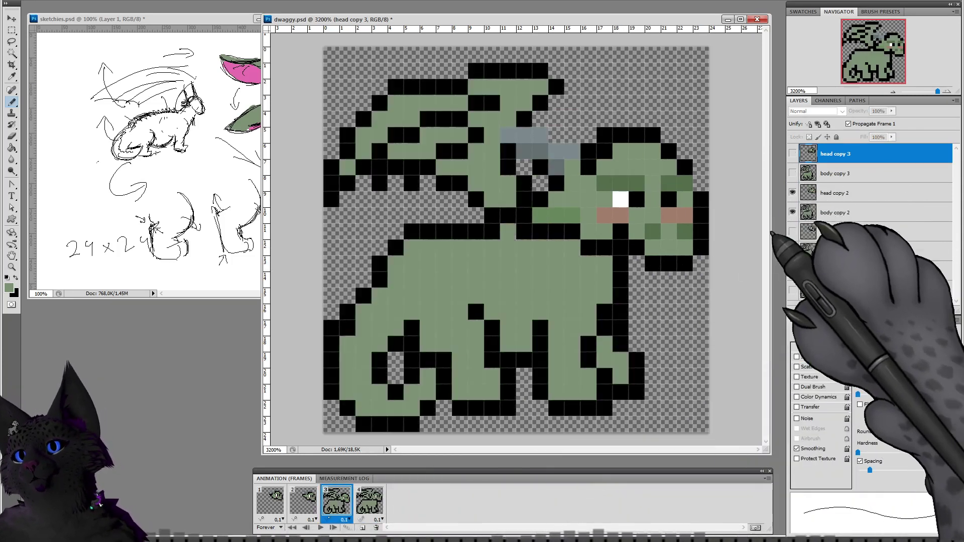
click(303, 499)
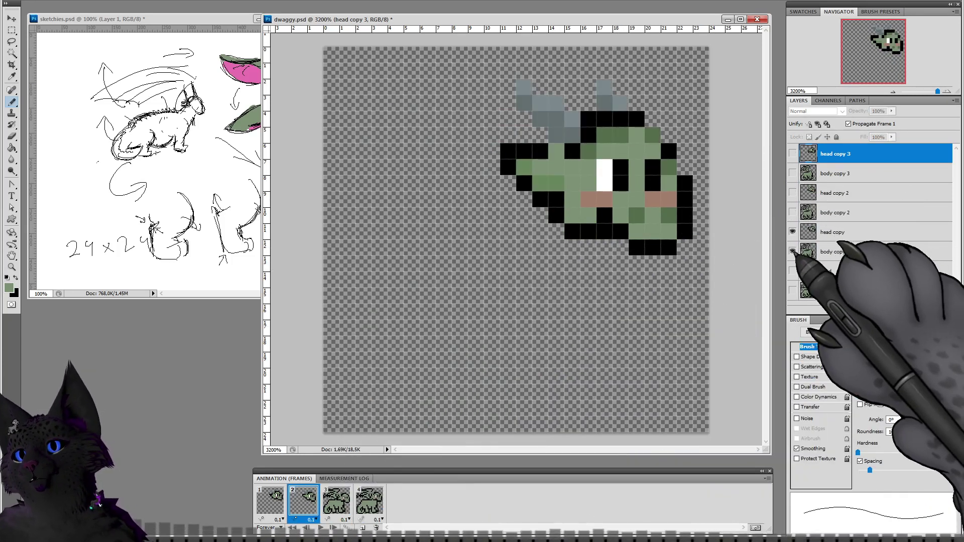
click(792, 252)
click(270, 499)
click(792, 290)
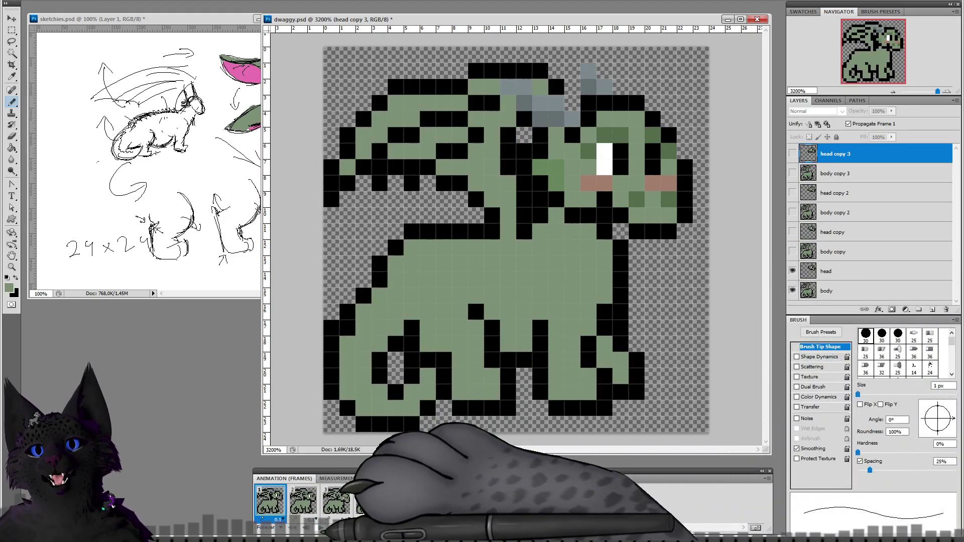
Step: Play the animation and hide the stray body layer in frames 2, 3 and 4
click(321, 527)
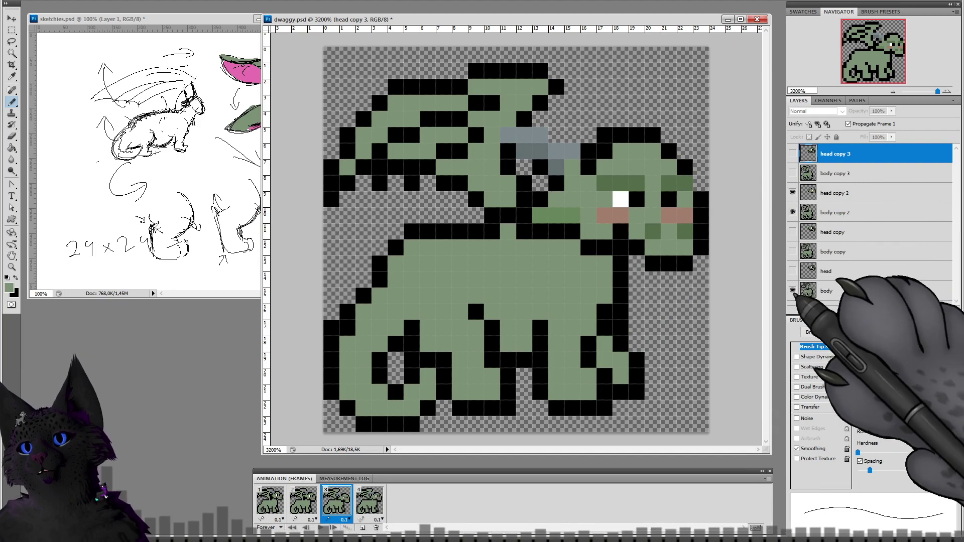
click(369, 500)
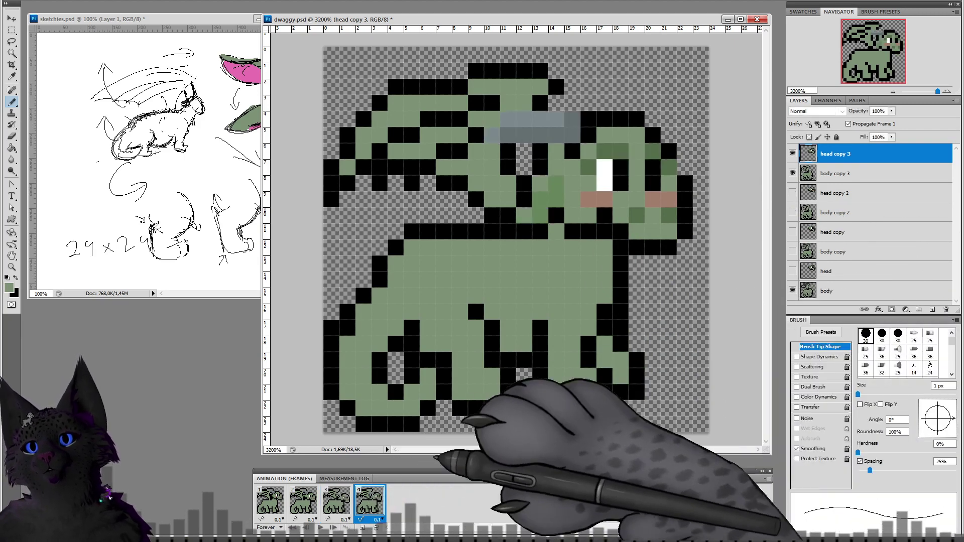
click(303, 500)
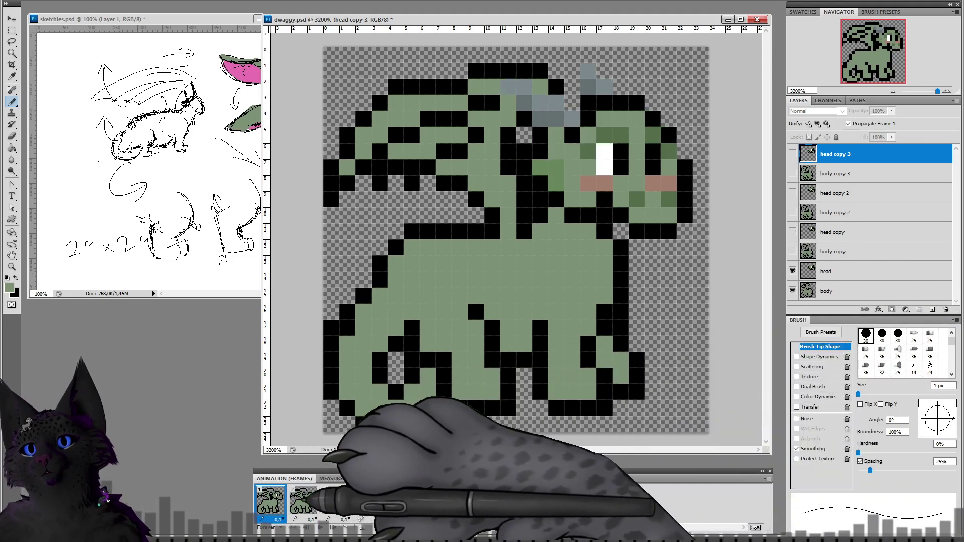
click(336, 500)
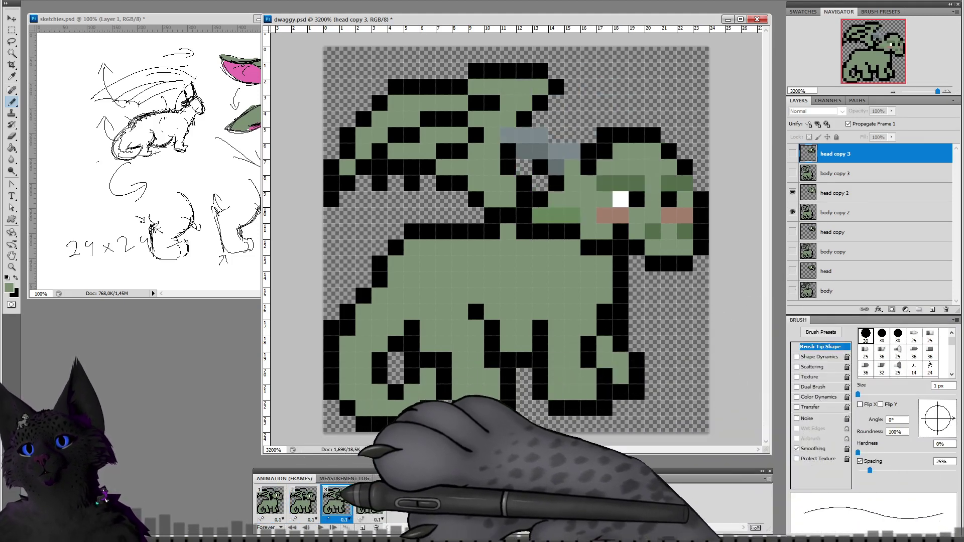
Step: Paint the inner ear in the cheeks' dusky pink on head copy 3 for frame 4 and head copy for frame 2, comparing the frames
click(843, 193)
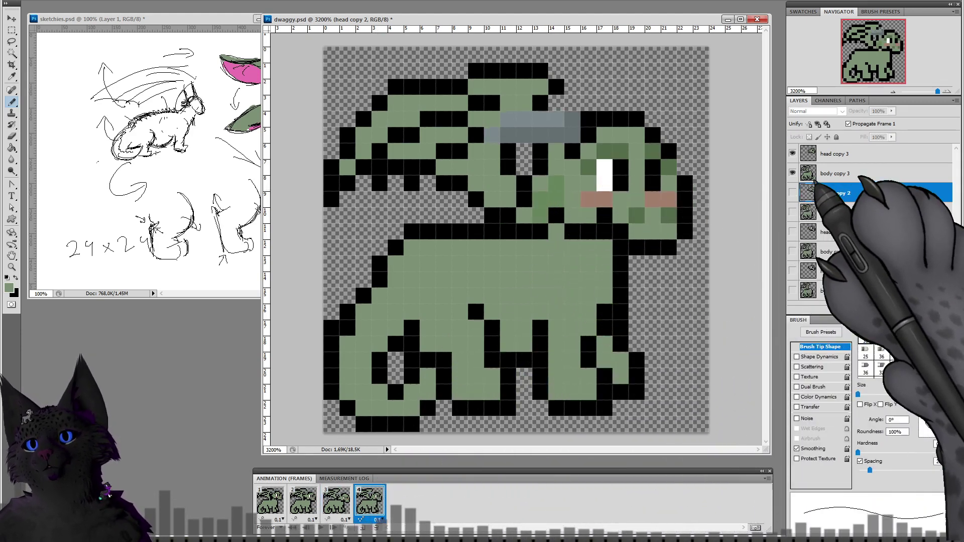
click(834, 154)
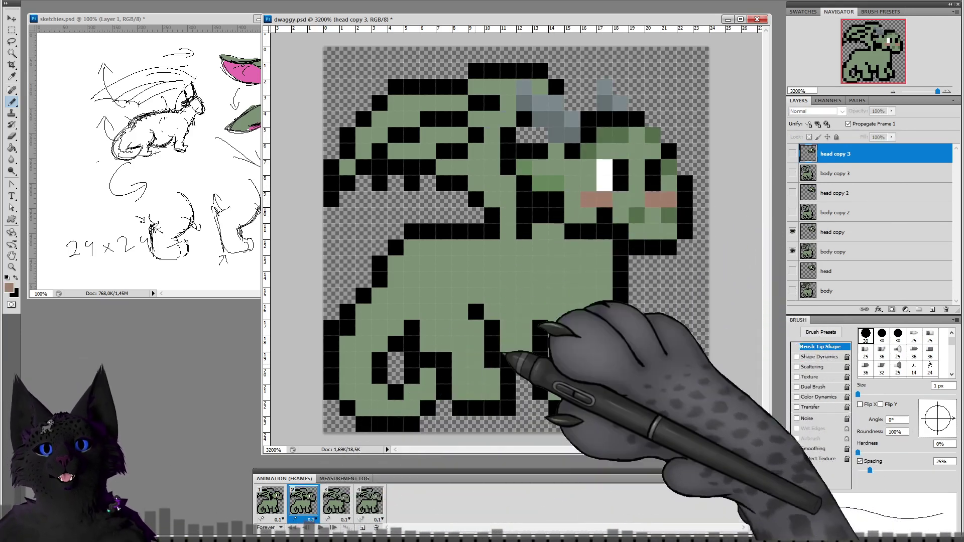
click(840, 232)
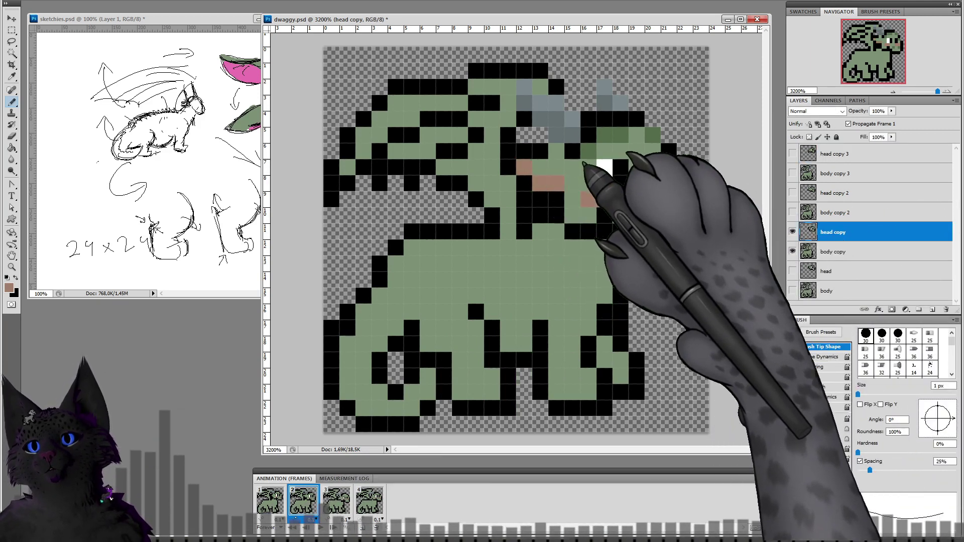
click(336, 500)
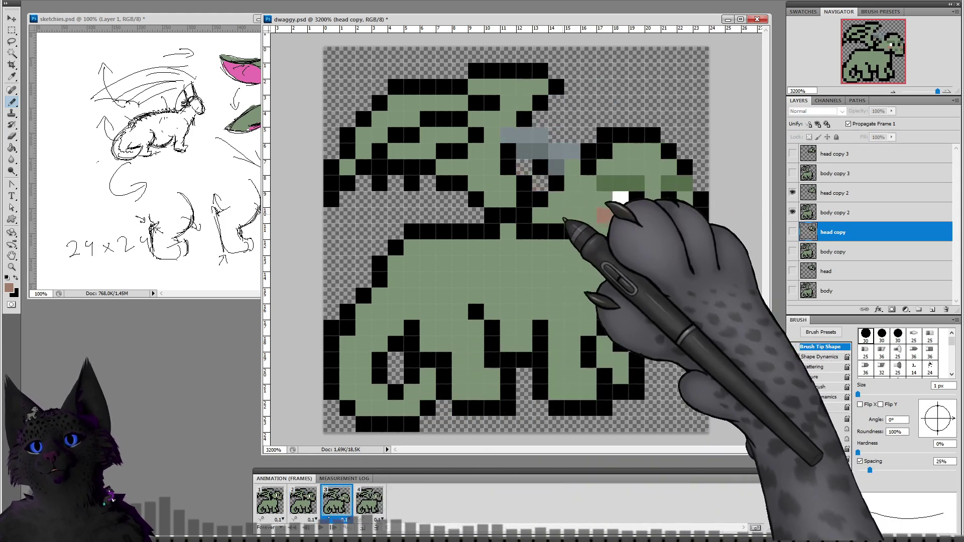
key(Page_Down)
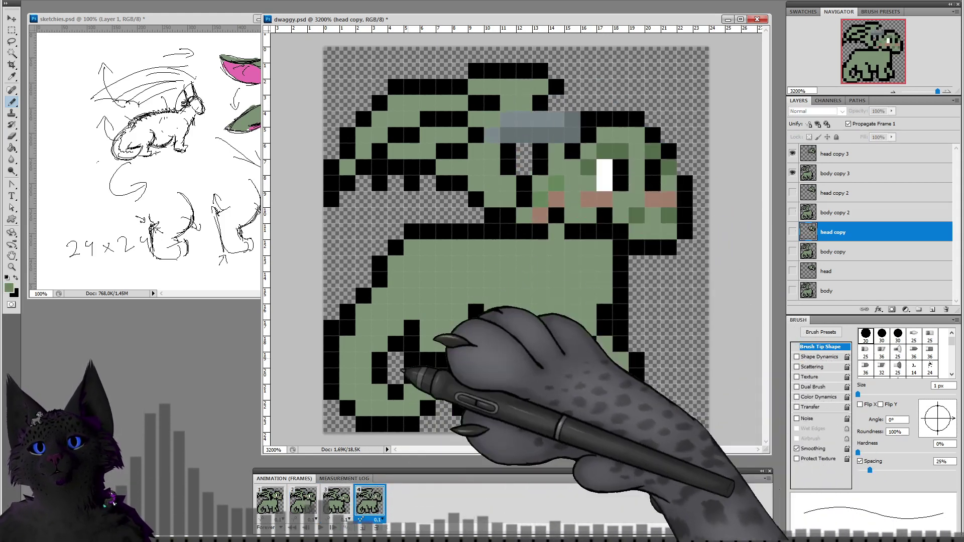
click(303, 500)
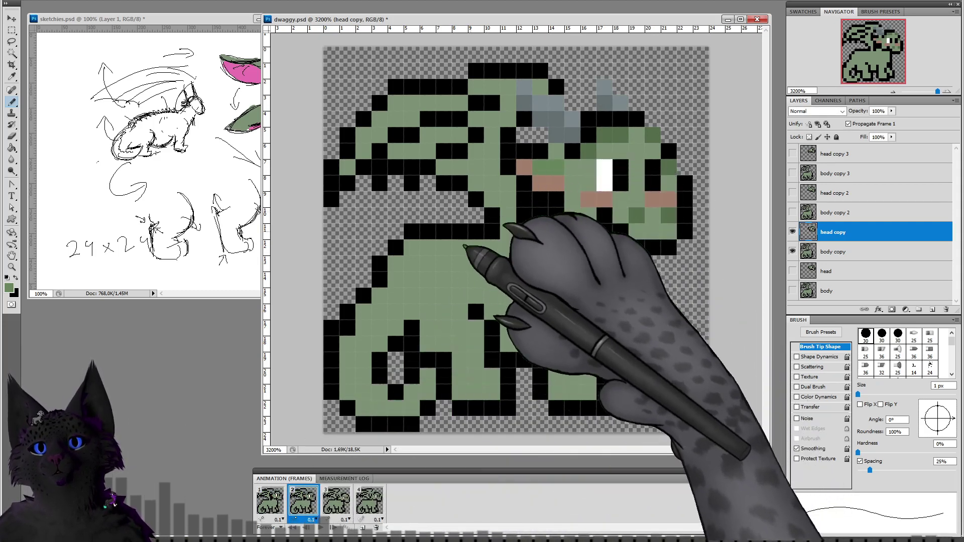
Step: Paint dusky pink inner-ear pixels on the head layer in frame 1
click(270, 500)
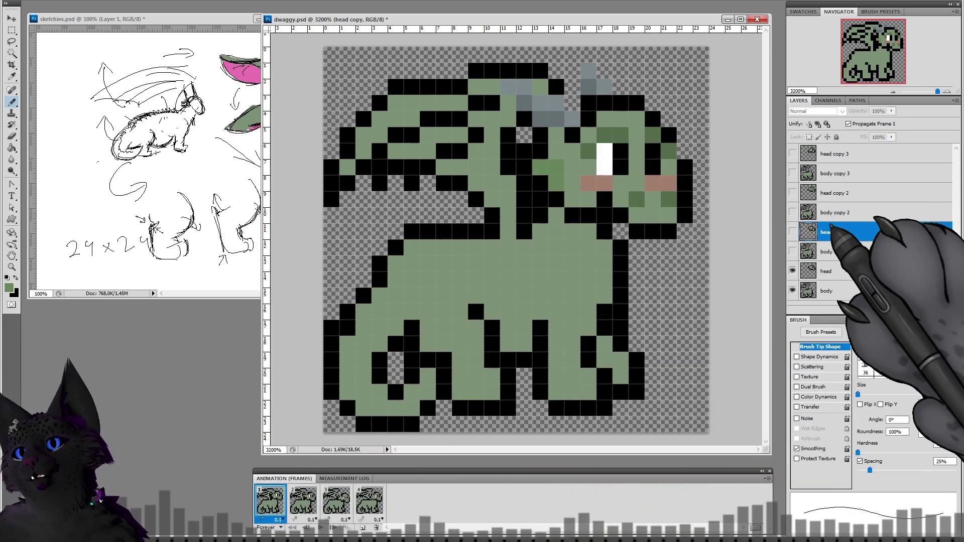
click(825, 271)
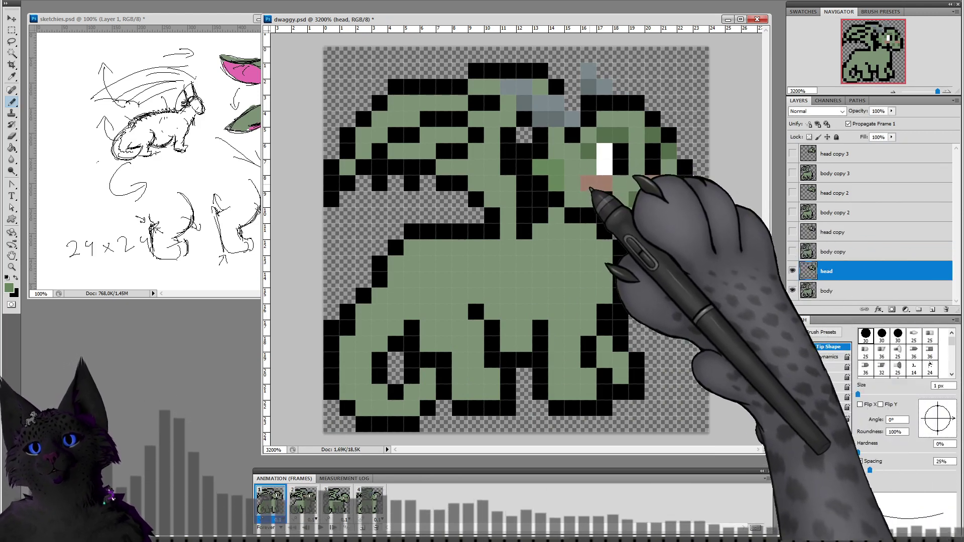
click(556, 185)
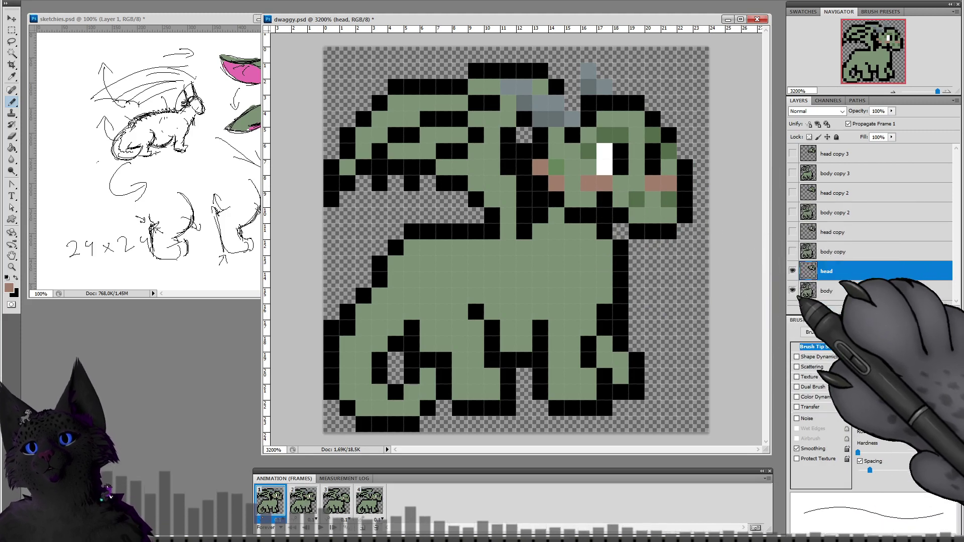
Step: Hide the body layer in frame 1 and extend the ear's black outline outward around its tip and lower edge
click(792, 291)
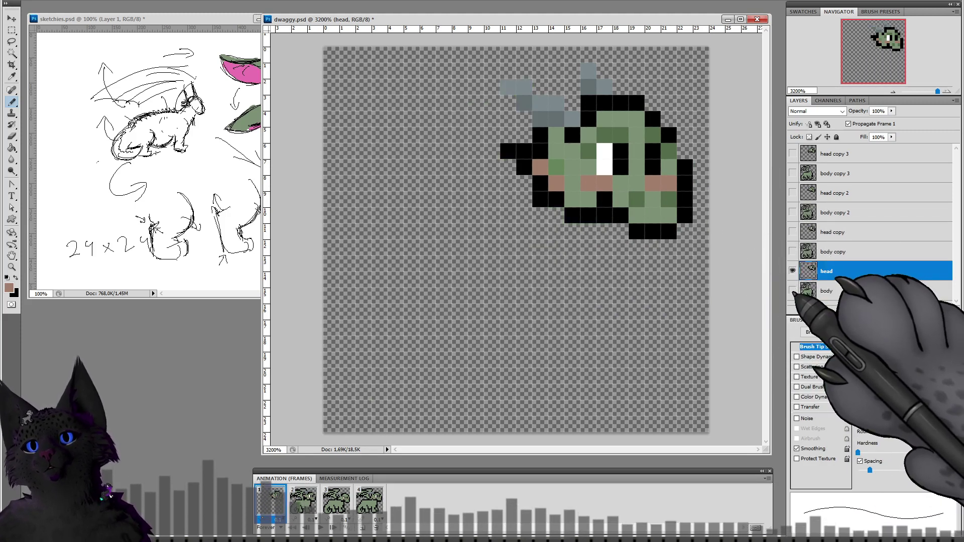
alt+click(527, 170)
click(526, 185)
click(509, 167)
click(535, 199)
Step: Extend the inner ear's pink and darker green pixels to the new outline on the head layer and show the body layer again
alt+click(539, 170)
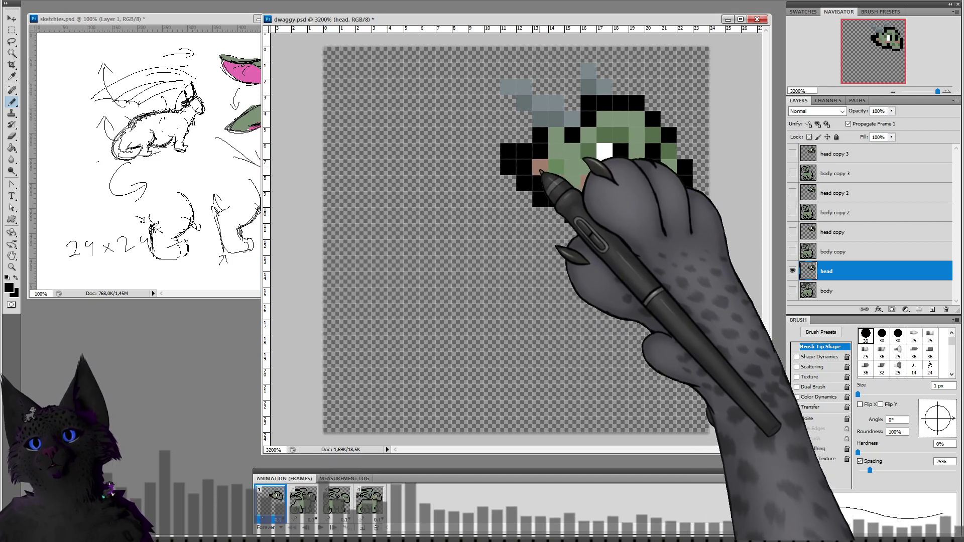
click(524, 168)
click(540, 184)
alt+click(555, 168)
click(540, 168)
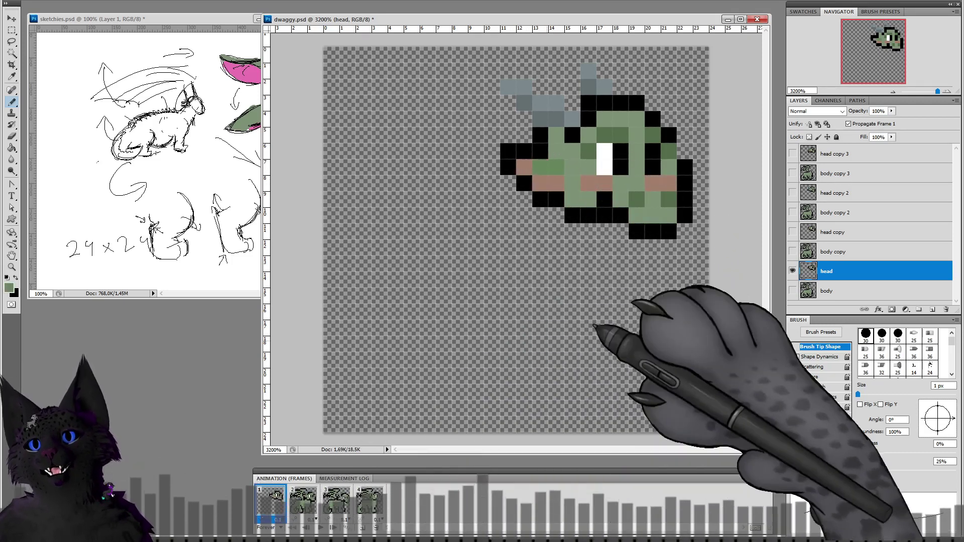
click(792, 290)
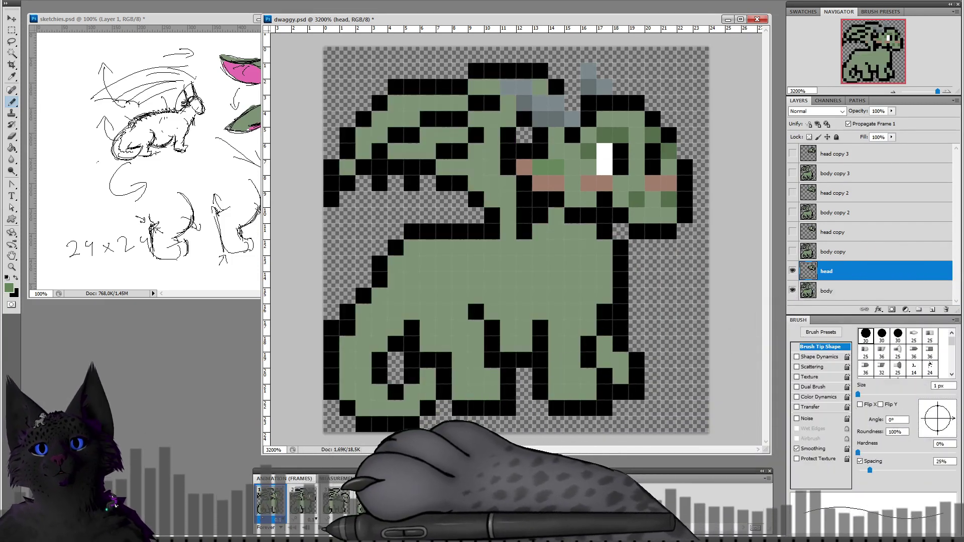
Step: Hide the head layer in frame 1, and hide the head copy and body layers in frame 2
click(319, 528)
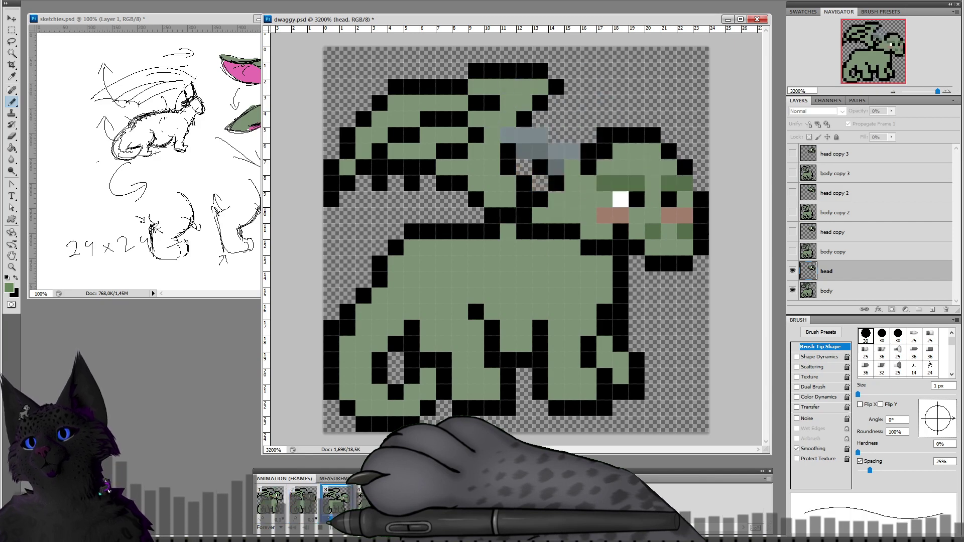
click(320, 528)
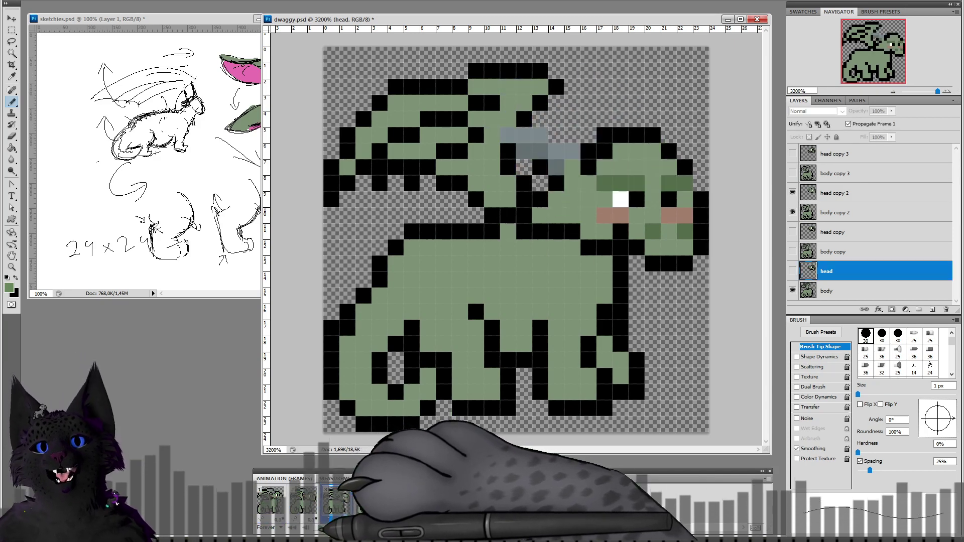
click(274, 500)
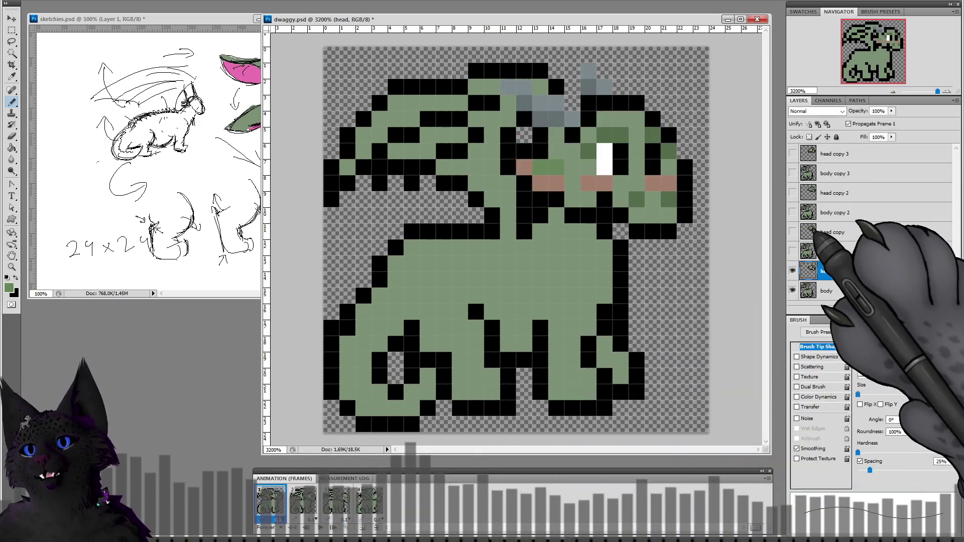
click(792, 270)
click(304, 499)
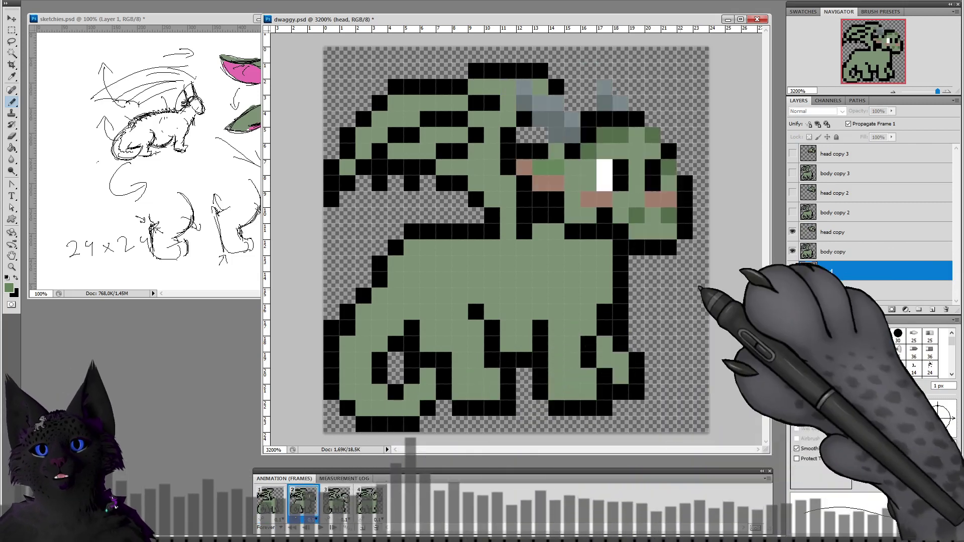
click(792, 232)
click(792, 290)
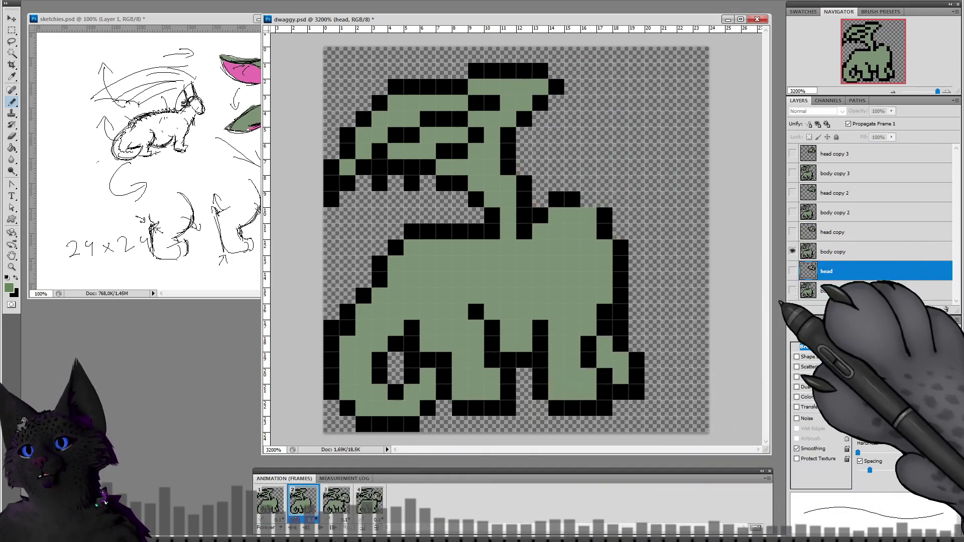
Step: Hide head copy 2 and body in frame 3 and head copy 3 in frame 4, and save the file
click(346, 499)
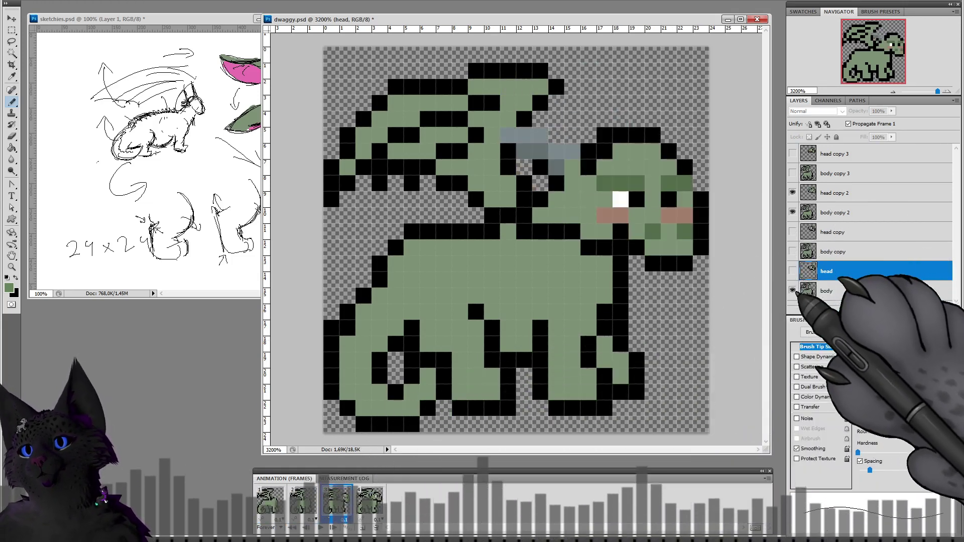
click(792, 193)
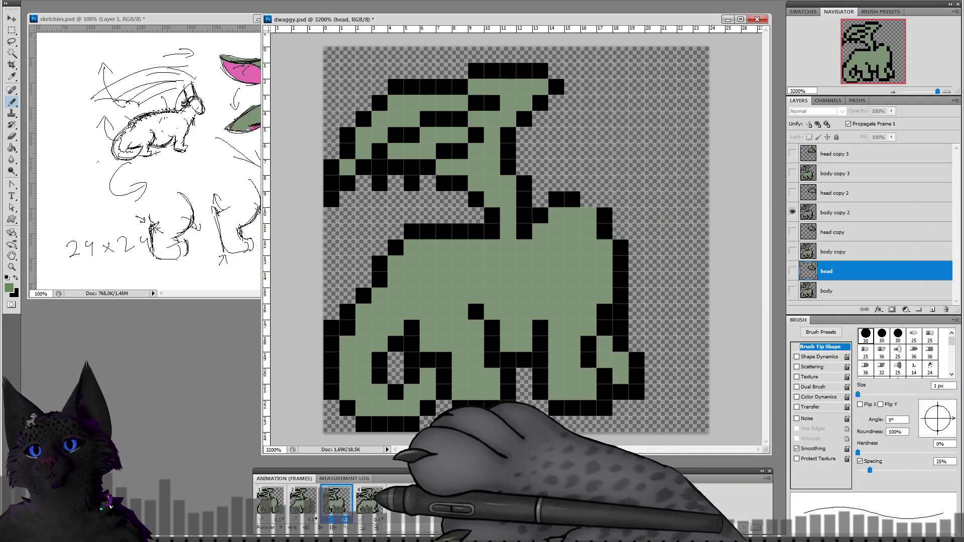
click(369, 498)
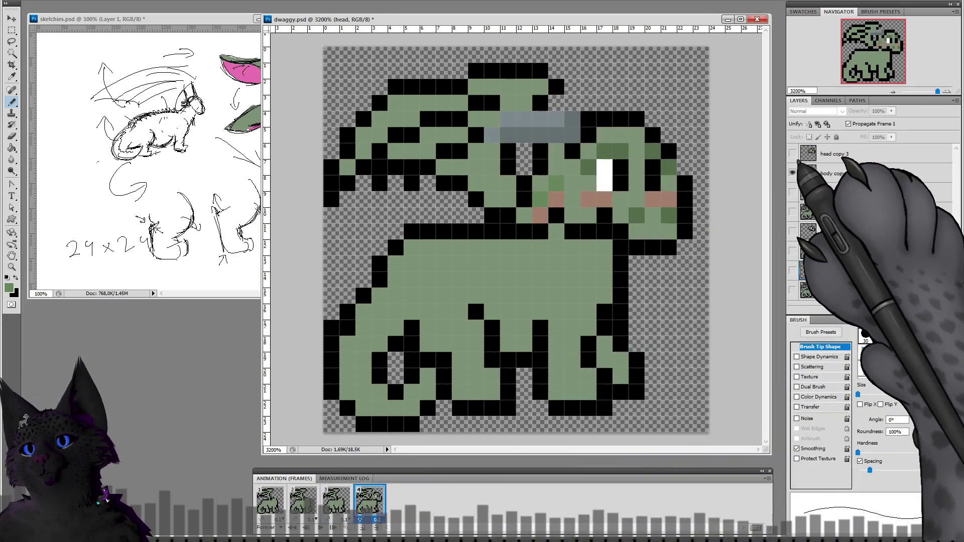
click(792, 153)
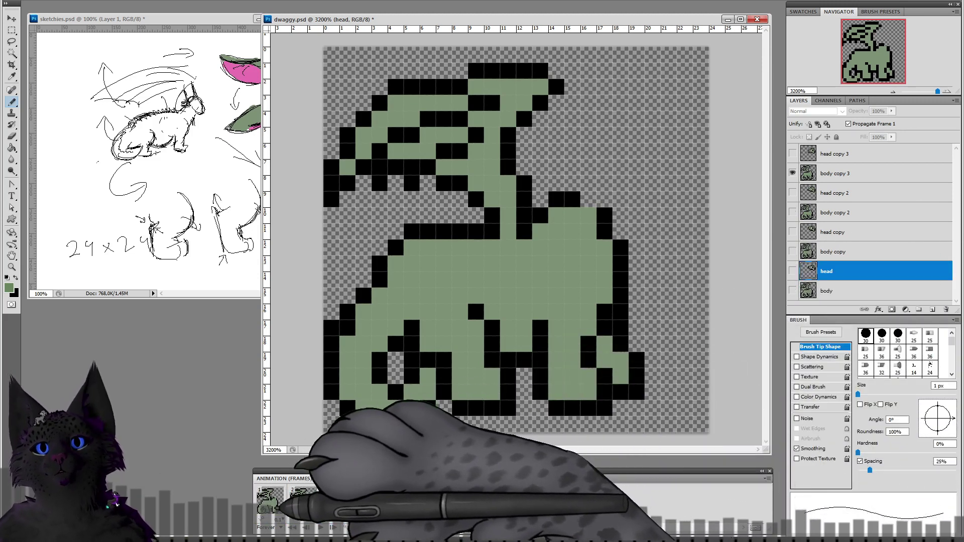
key(ctrl+s)
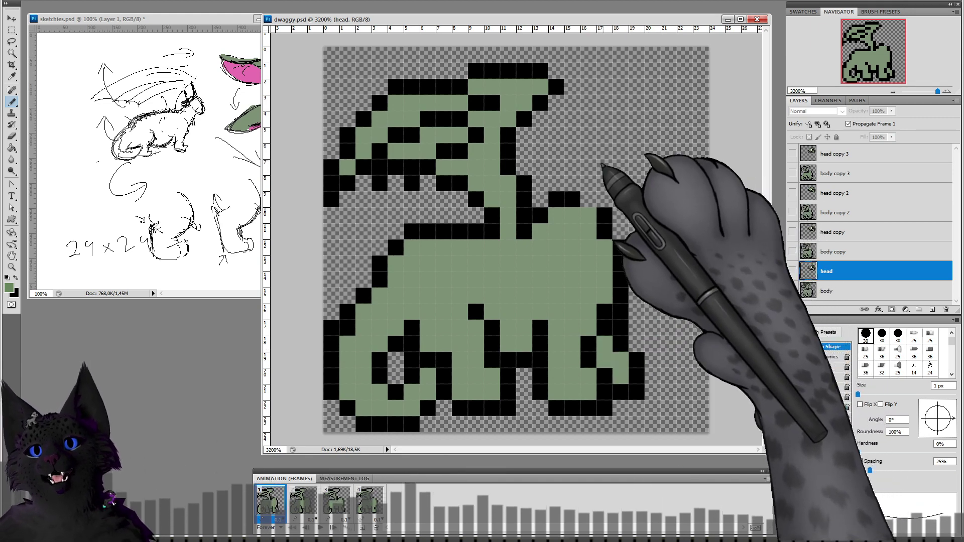
Step: Extend the wing's front tip and front edge outward with black outline pixels on body copy in frame 2
click(833, 291)
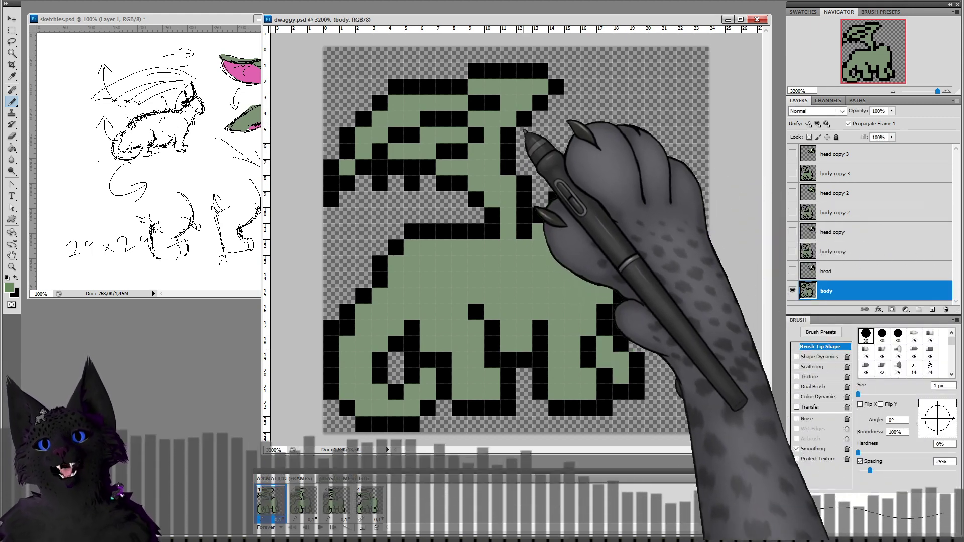
click(308, 500)
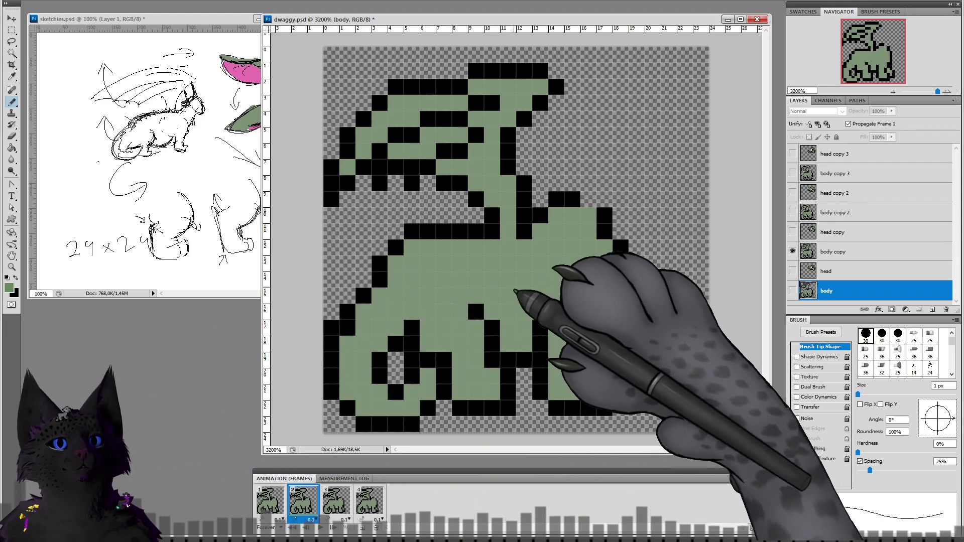
alt+click(472, 103)
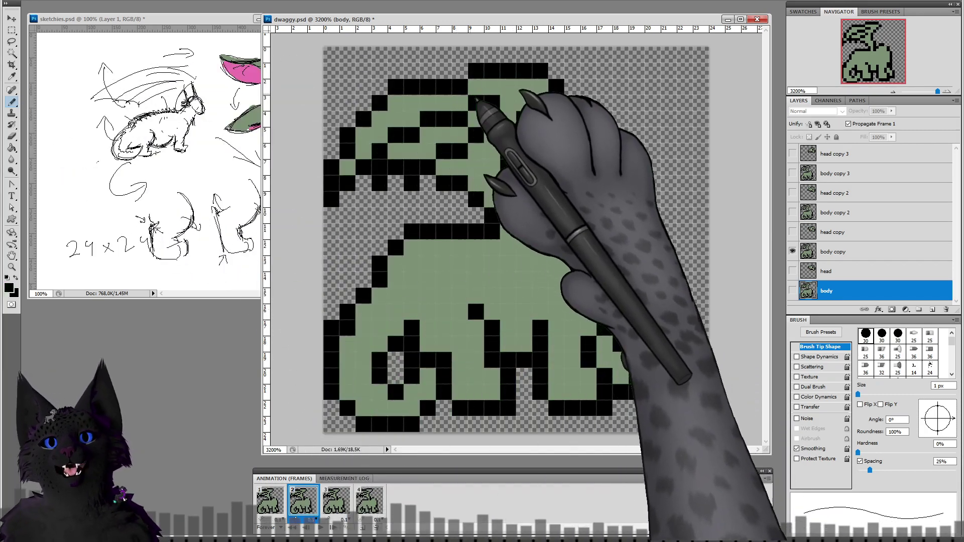
click(823, 252)
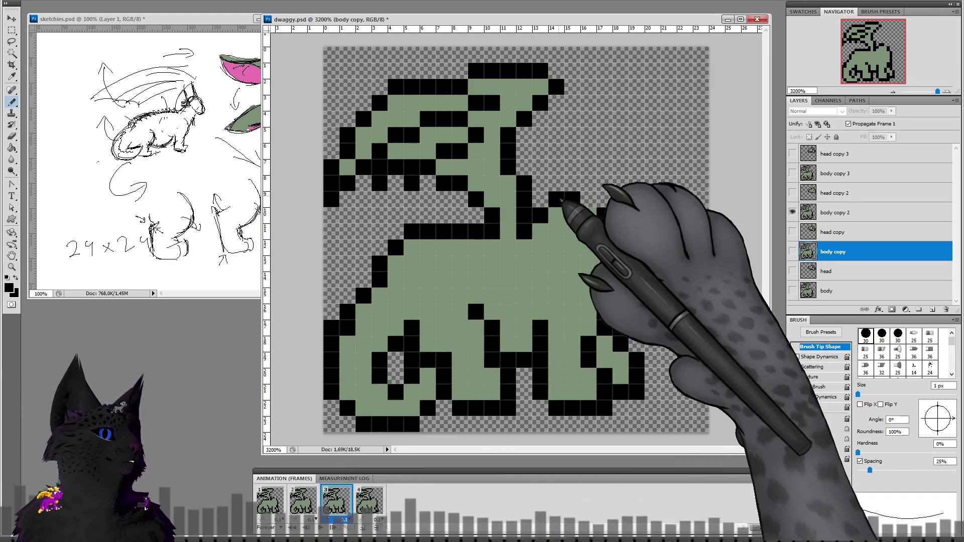
click(854, 214)
click(303, 499)
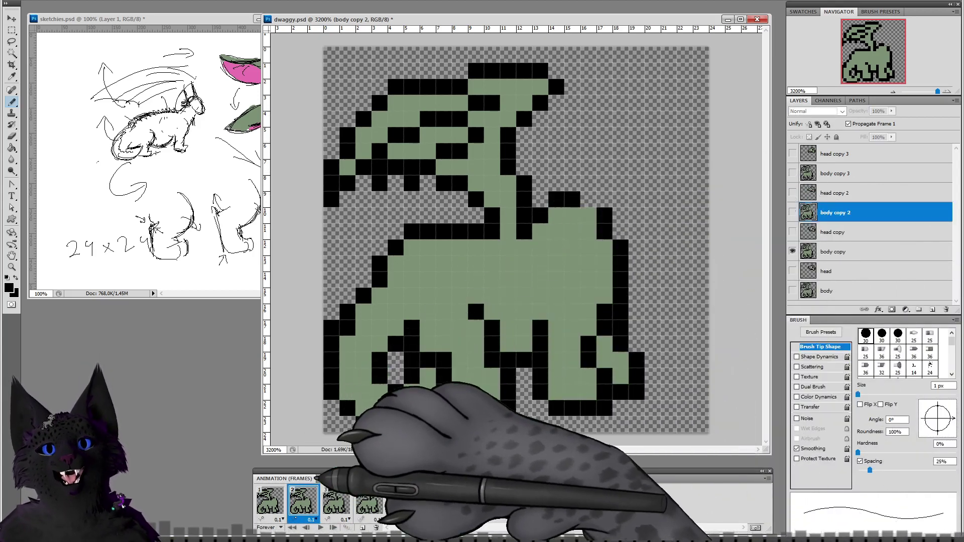
click(853, 250)
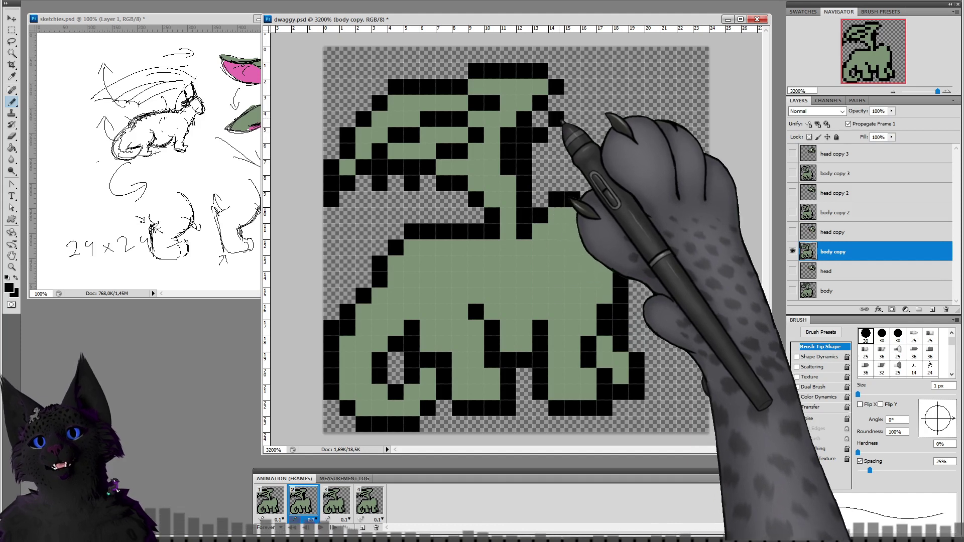
click(588, 88)
drag(572, 73, 555, 74)
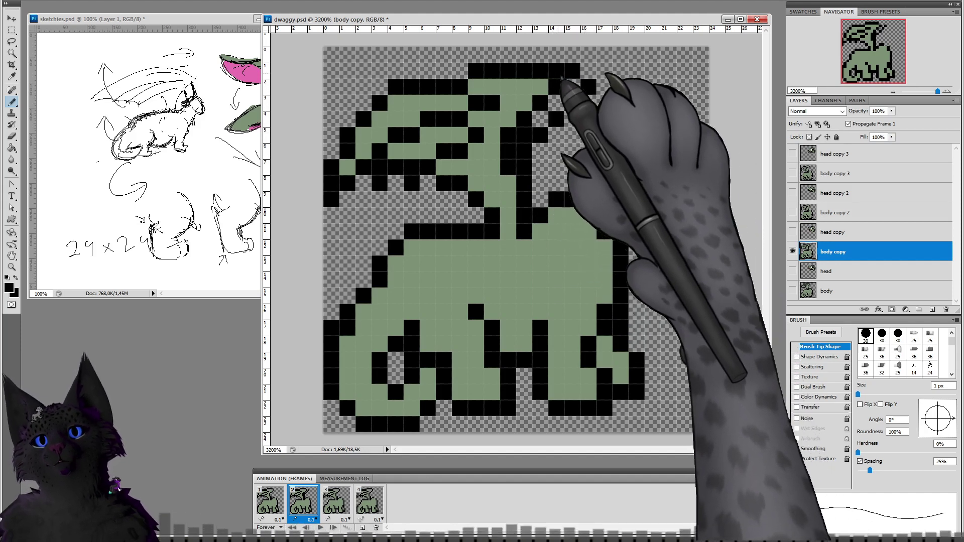
drag(522, 130, 570, 88)
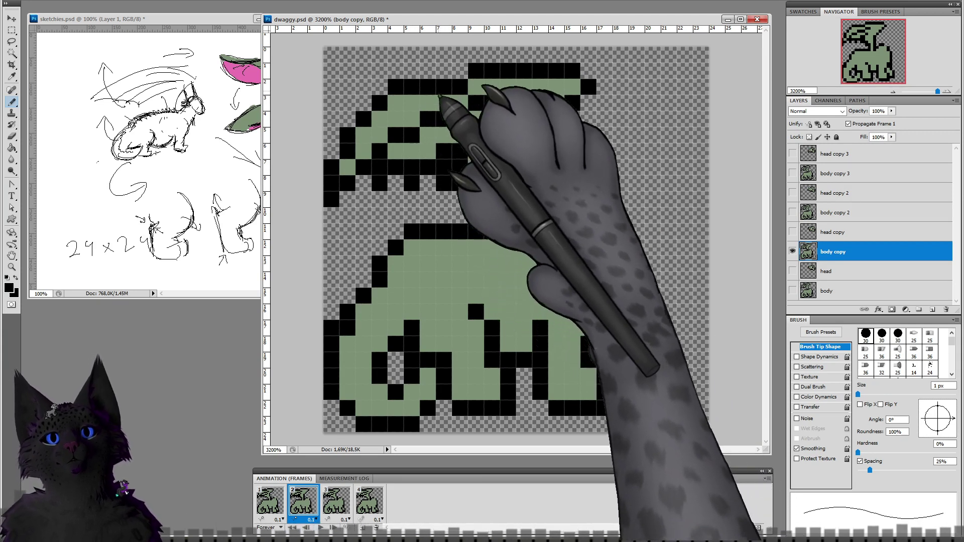
Step: Redraw the wing's top edge, shortened rear tip, lower edge and inner lines in black, filling leftover pixels with the body green
click(460, 75)
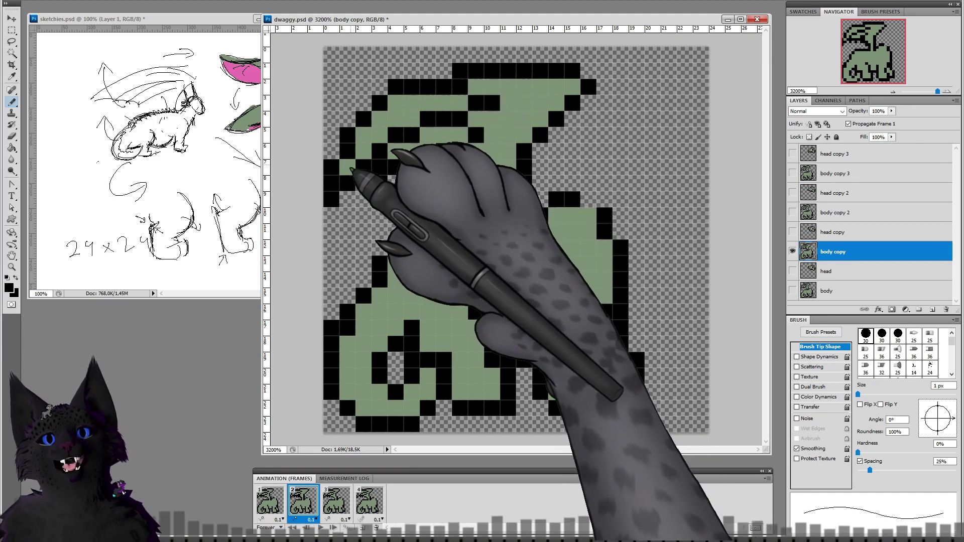
mouse_move(331, 167)
mouse_down()
mouse_move(332, 200)
mouse_move(347, 183)
mouse_up()
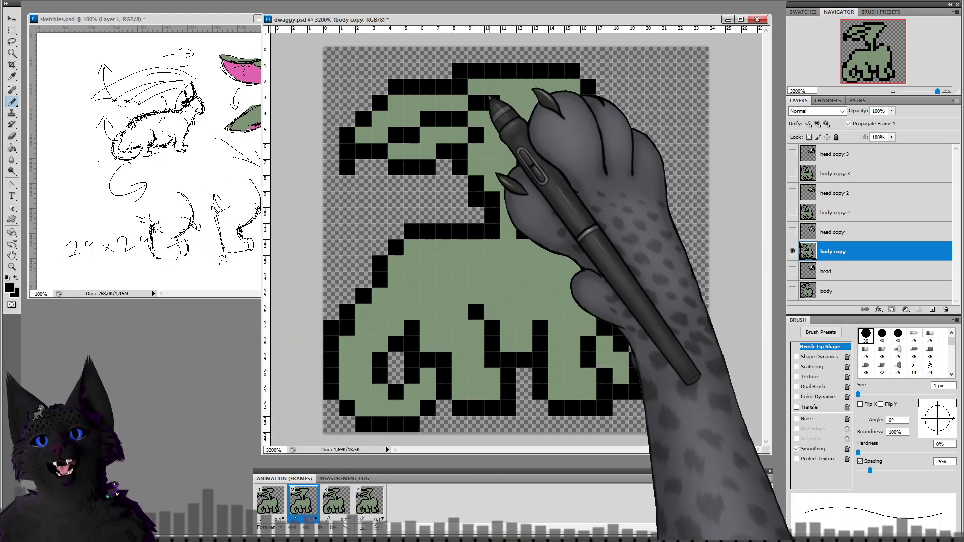
click(461, 92)
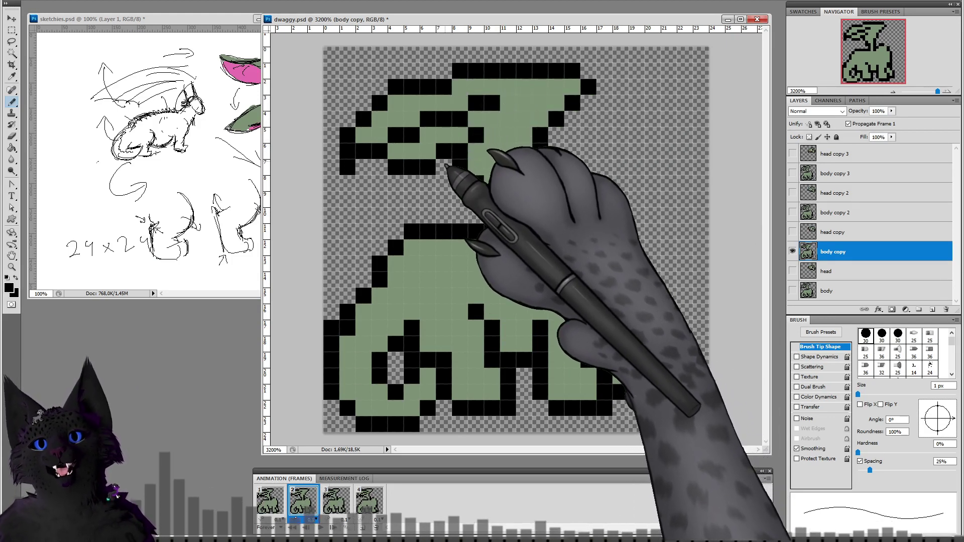
click(479, 151)
drag(494, 141, 504, 138)
alt+click(475, 123)
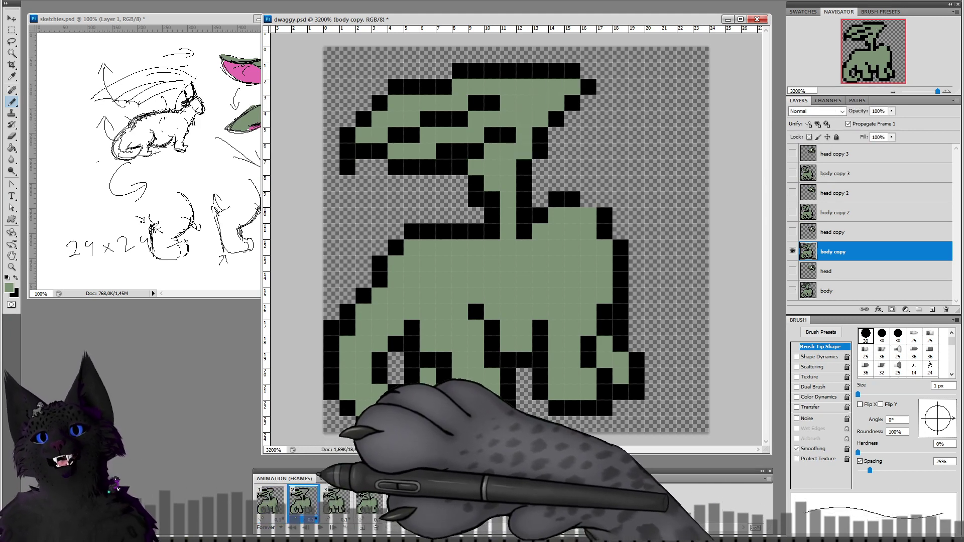
Step: Select the wing on body copy with the Lasso and move it one pixel down
click(11, 42)
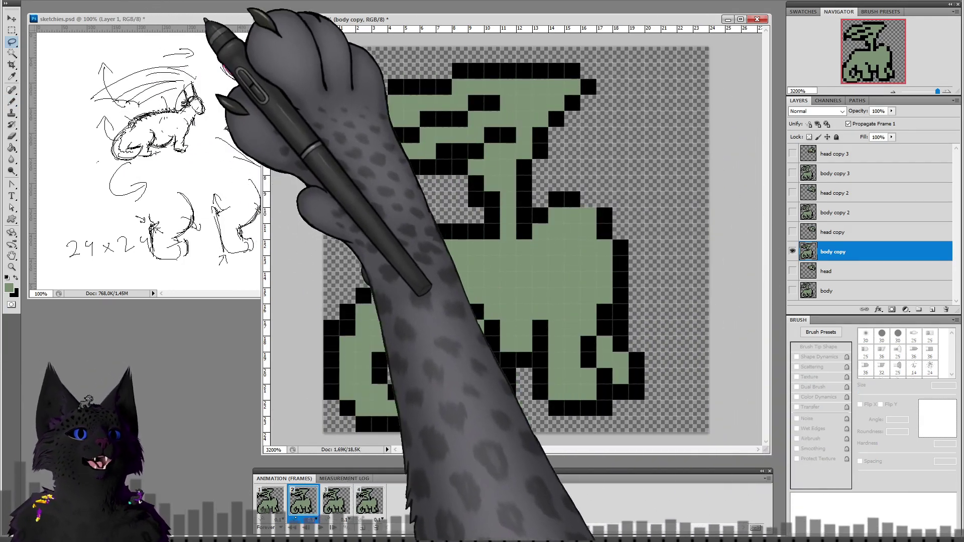
mouse_move(328, 193)
mouse_down()
mouse_move(441, 216)
mouse_move(499, 193)
mouse_move(506, 206)
mouse_move(555, 183)
mouse_move(641, 107)
mouse_move(377, 82)
mouse_move(131, 9)
mouse_up()
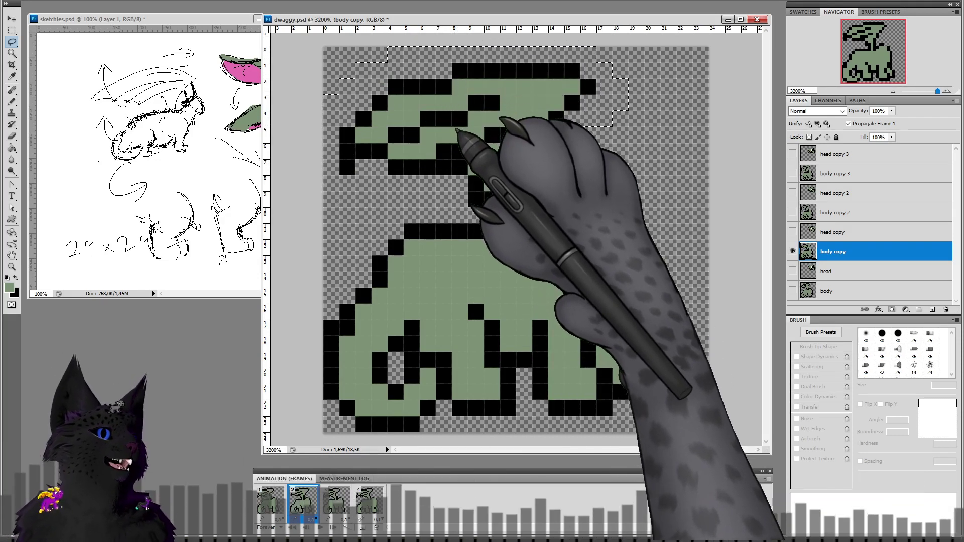
click(12, 19)
drag(526, 132, 527, 147)
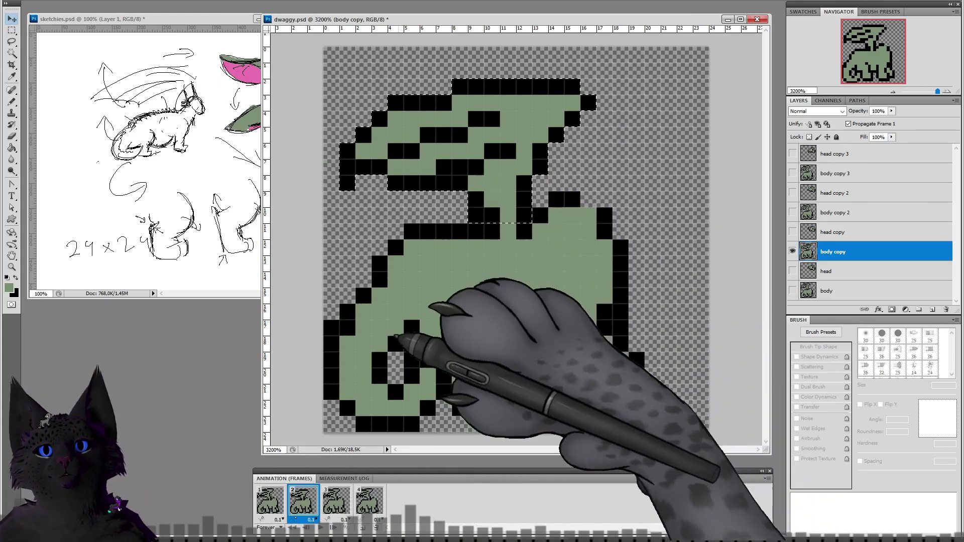
Step: Clear the selection and erase the old wing from body copy 3 in frame 4
click(12, 42)
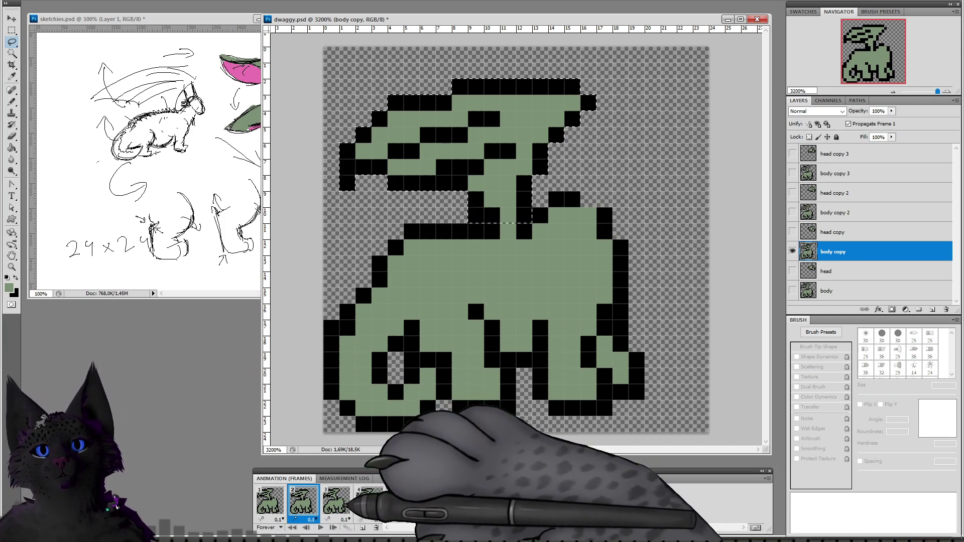
click(369, 499)
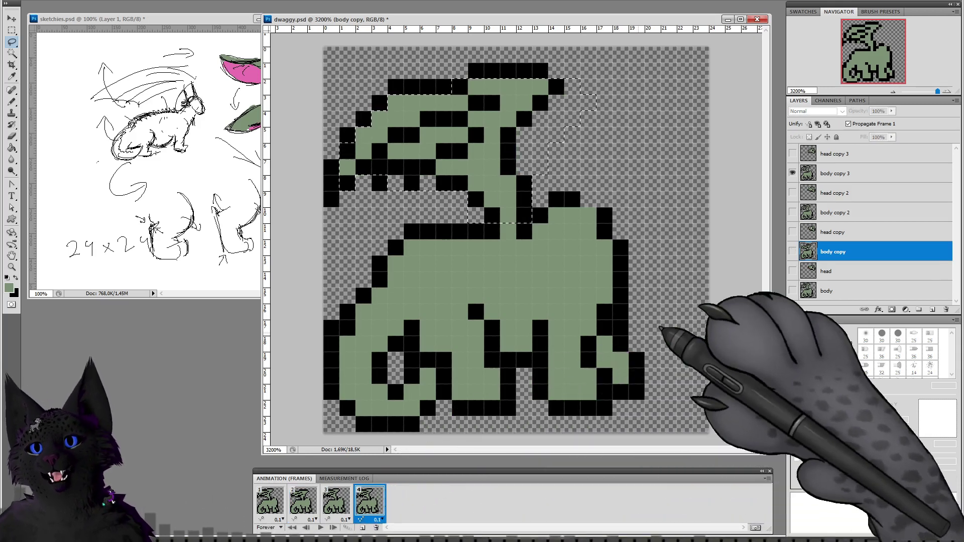
click(833, 173)
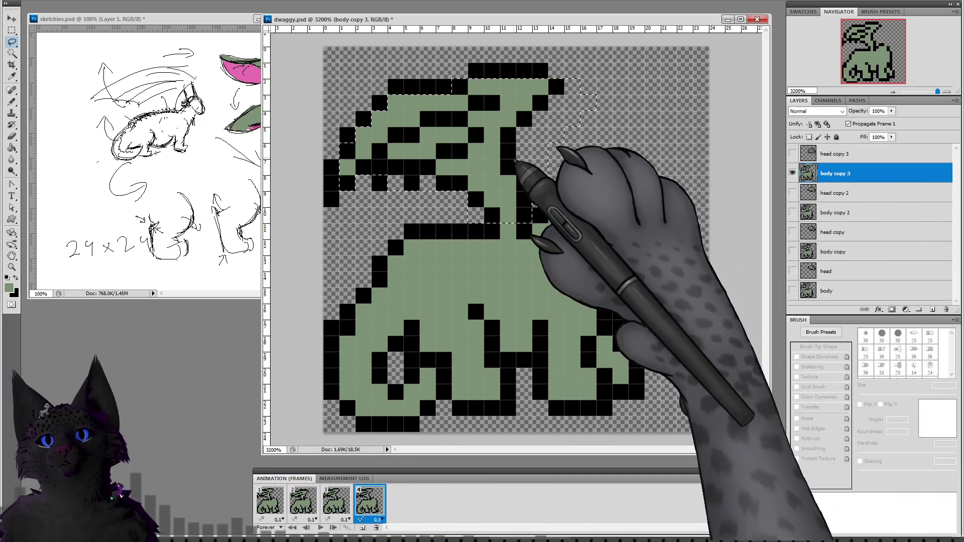
key(ctrl+z)
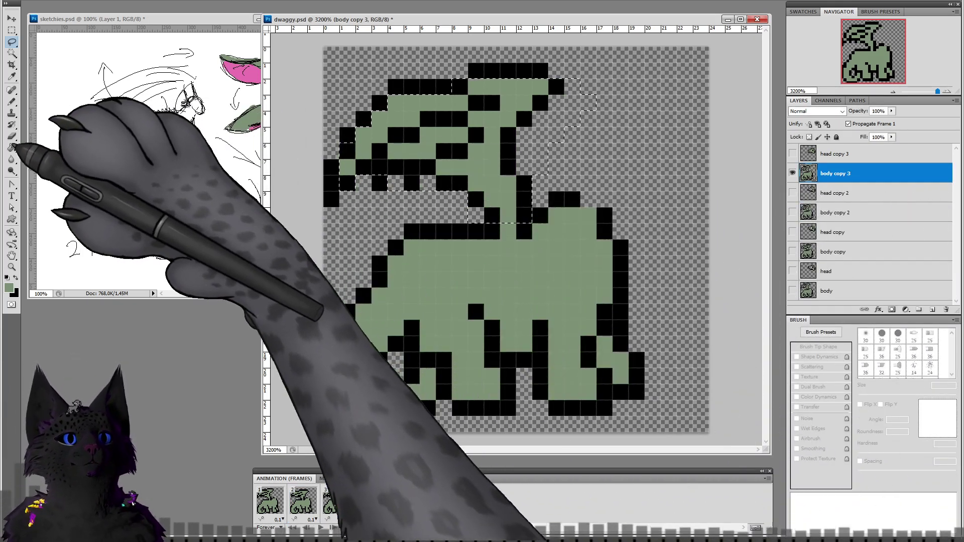
click(297, 68)
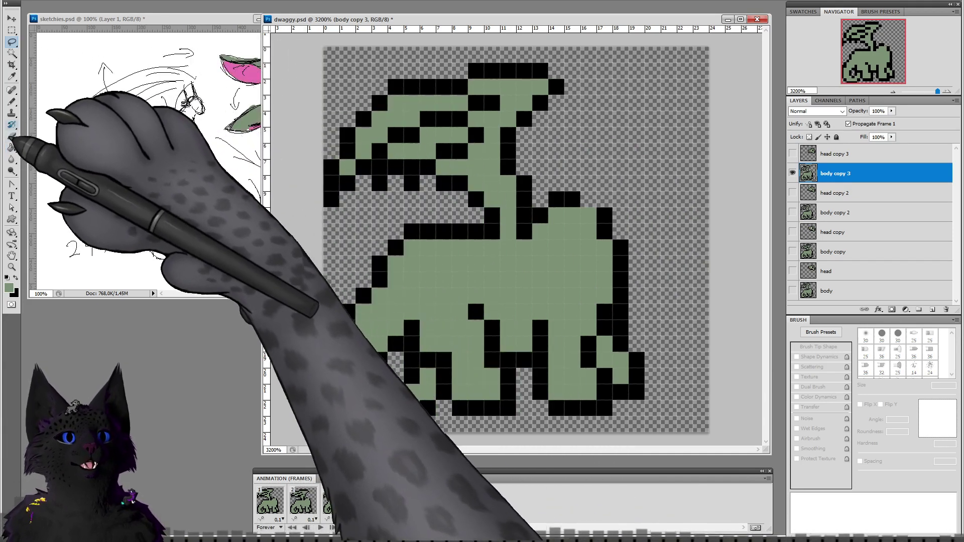
click(11, 136)
mouse_move(404, 122)
mouse_down()
mouse_move(366, 132)
mouse_move(400, 122)
mouse_move(372, 178)
mouse_move(424, 147)
mouse_move(496, 94)
mouse_up()
key(ctrl+z)
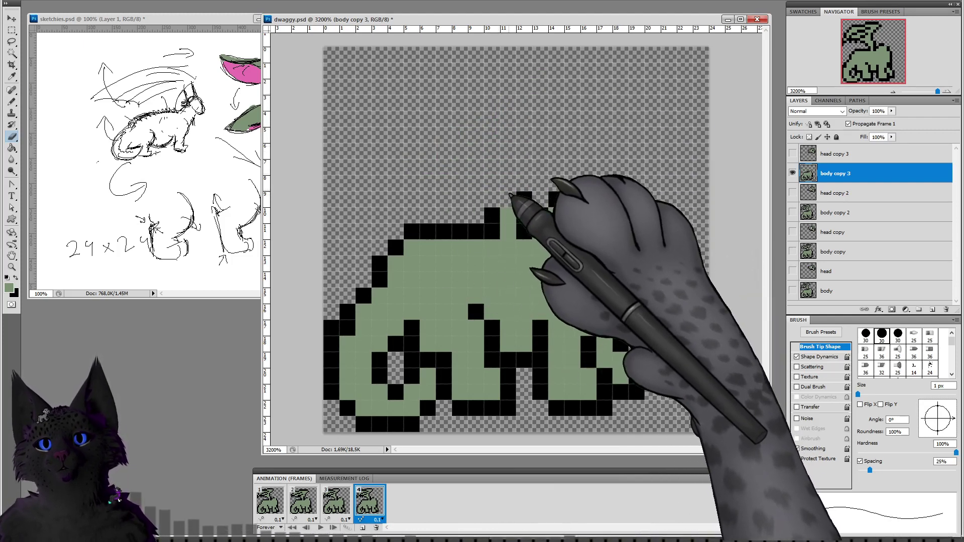
key(ctrl+alt+z)
Step: Paste the reshaped wing as a new layer in frame 4 and position it on the dragon's back as in frame 2
key(ctrl+v)
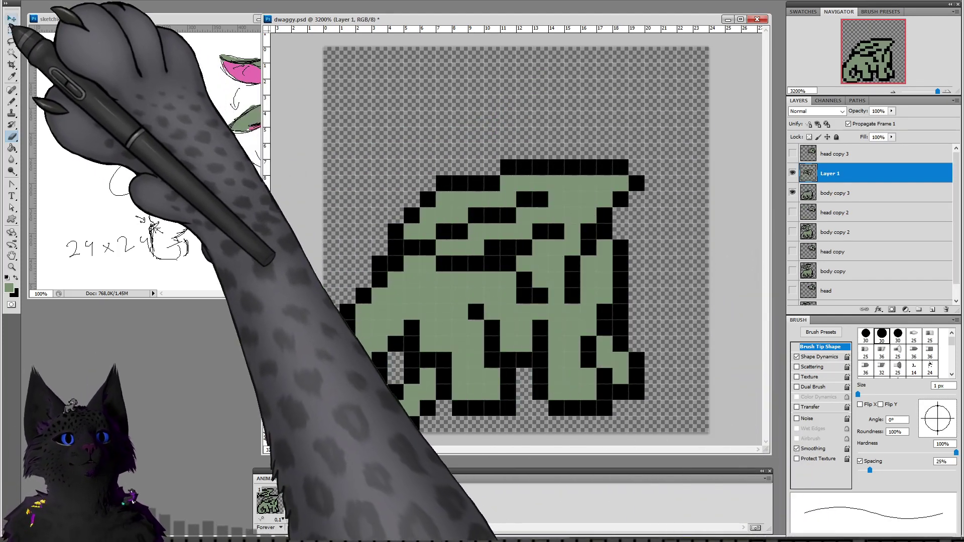
click(11, 18)
drag(561, 221, 513, 126)
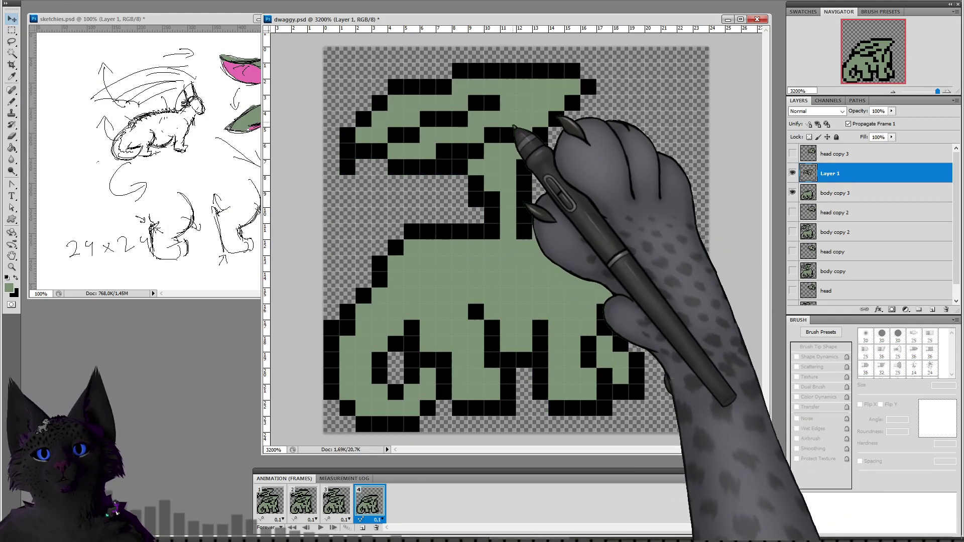
mouse_move(514, 127)
mouse_down()
mouse_move(516, 142)
mouse_move(527, 132)
mouse_move(531, 146)
mouse_move(522, 145)
mouse_up()
Step: Hide Layer 1 in frame 2 and return to frame 4
click(306, 500)
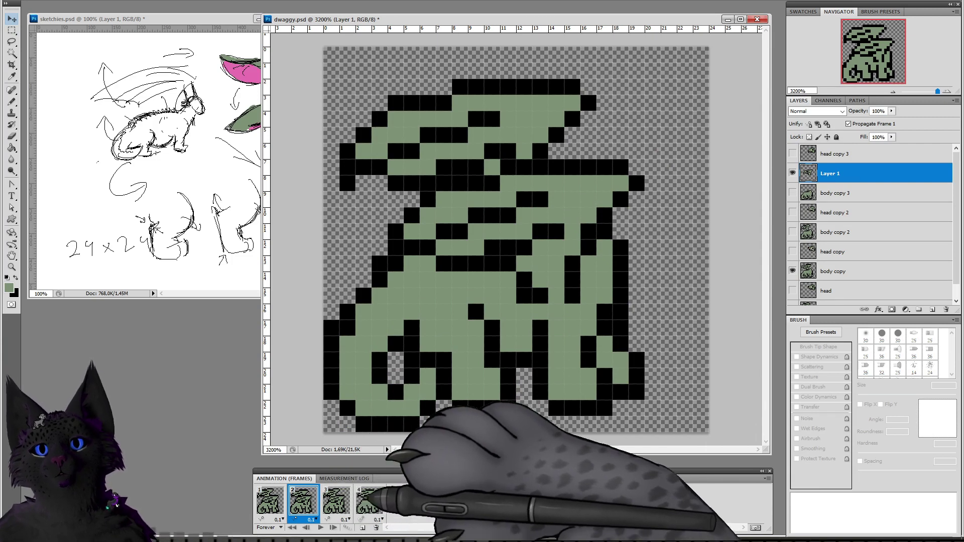
click(792, 173)
click(371, 501)
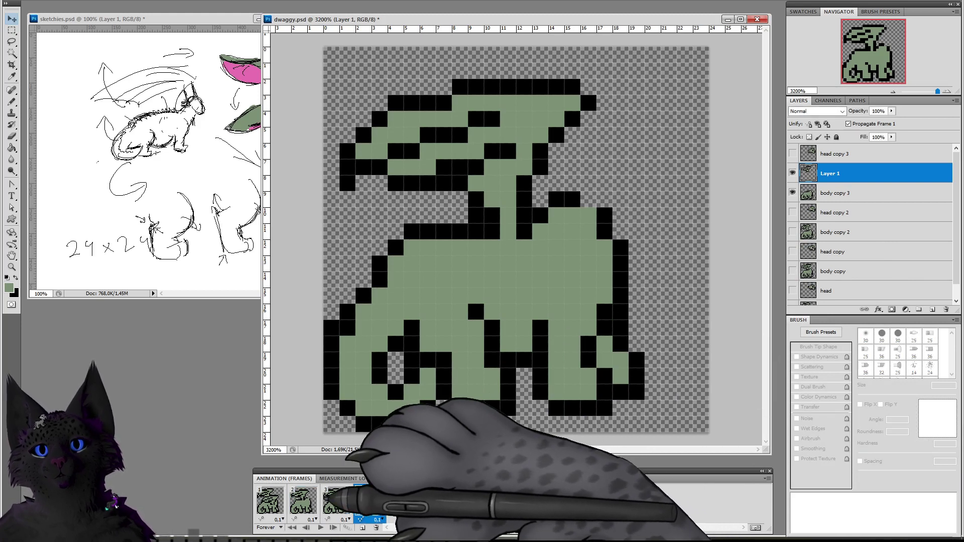
Step: Hide Layer 1 in frame 1 and move on past frame 2 to frame 3
click(275, 502)
click(792, 174)
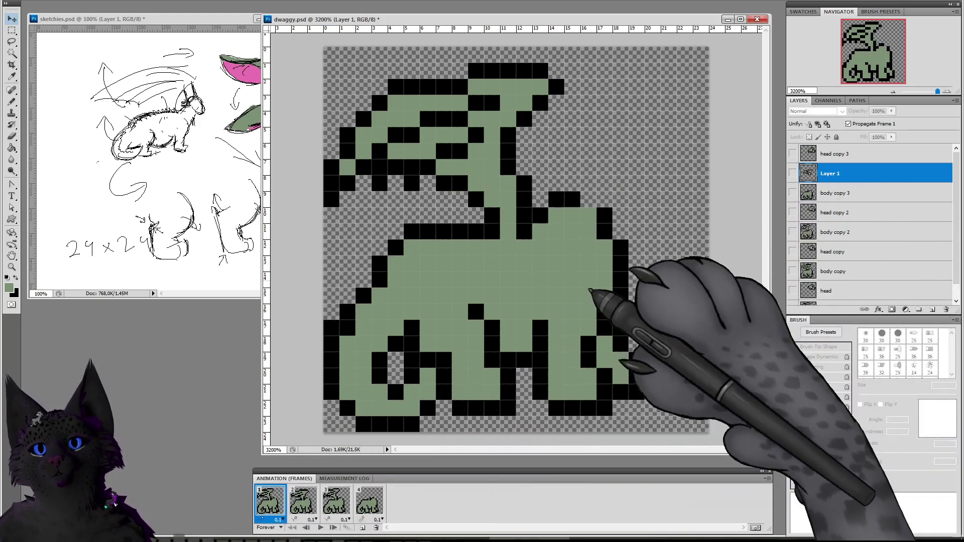
click(303, 501)
click(336, 500)
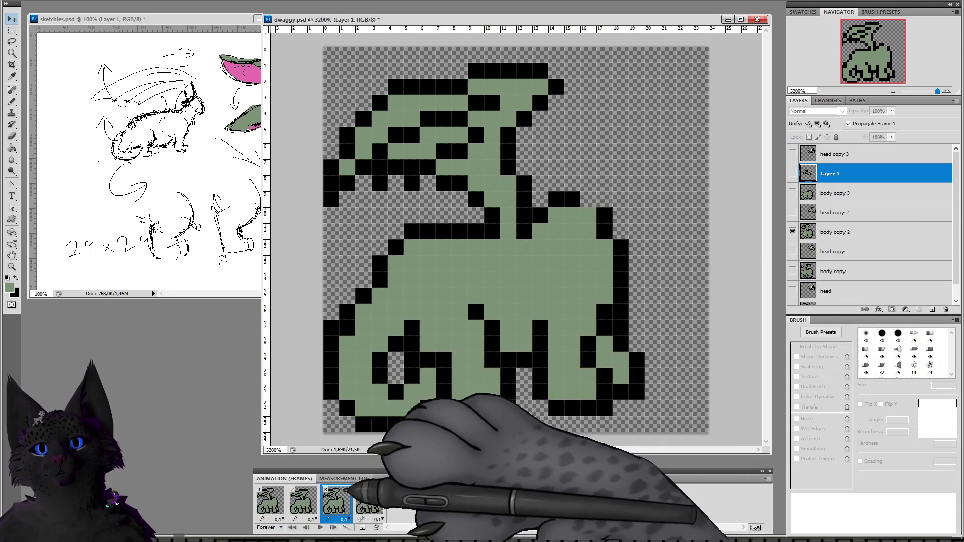
Step: On body copy 2 in frame 3, outline a wider wing in black with a 1 px brush and erase the old trailing tips
click(833, 232)
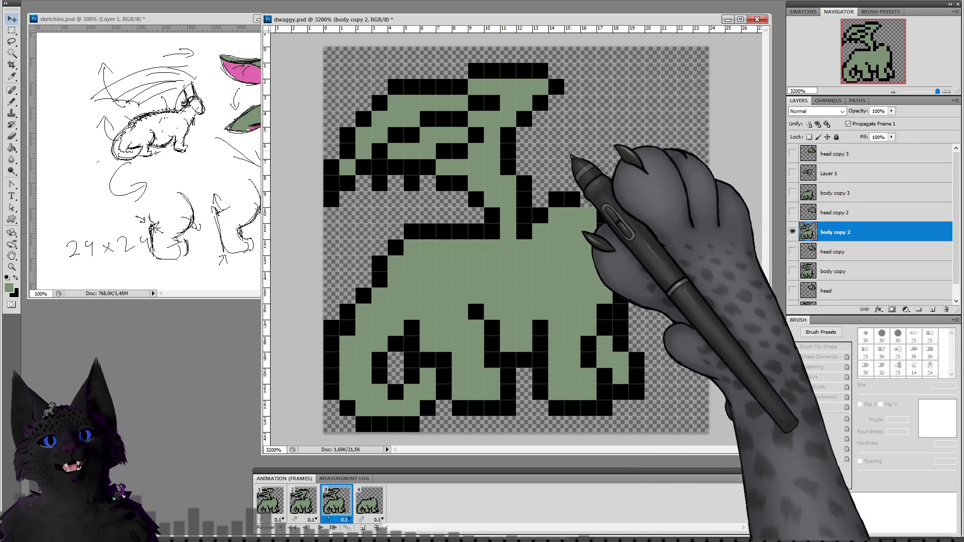
click(12, 102)
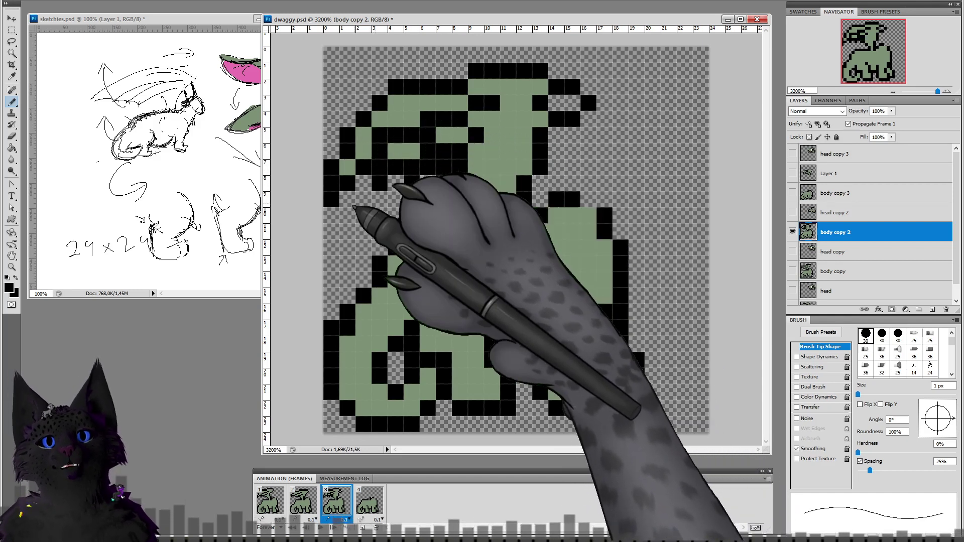
click(350, 140)
click(362, 140)
mouse_move(380, 151)
mouse_down()
mouse_move(385, 167)
mouse_move(428, 183)
mouse_up()
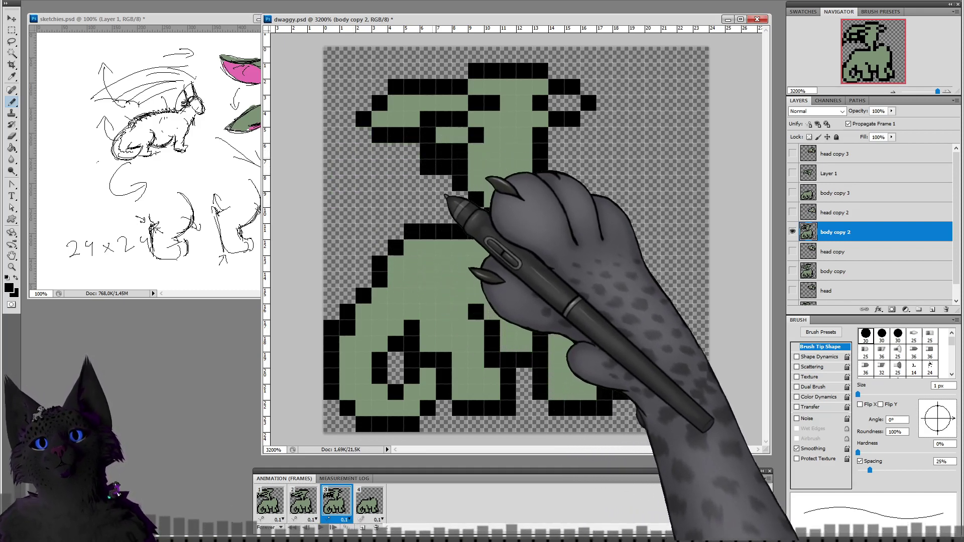
Step: Fill the reshaped wing in frame 3 with the sampled body green, covering the old fold lines, and close its front outline in black
alt+click(495, 158)
mouse_move(460, 151)
mouse_down()
mouse_move(428, 134)
mouse_move(445, 123)
mouse_move(477, 135)
mouse_up()
drag(475, 103, 560, 113)
click(540, 135)
alt+click(542, 149)
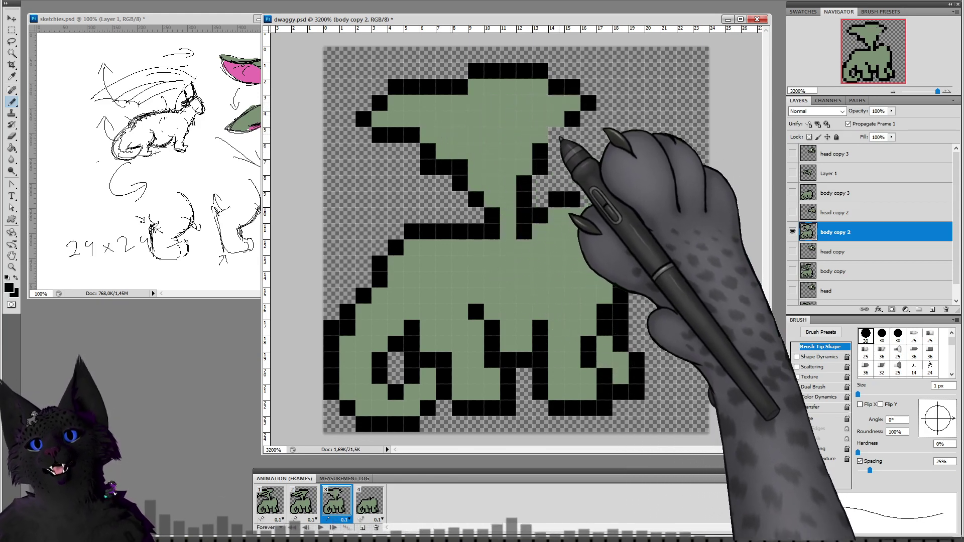
click(556, 136)
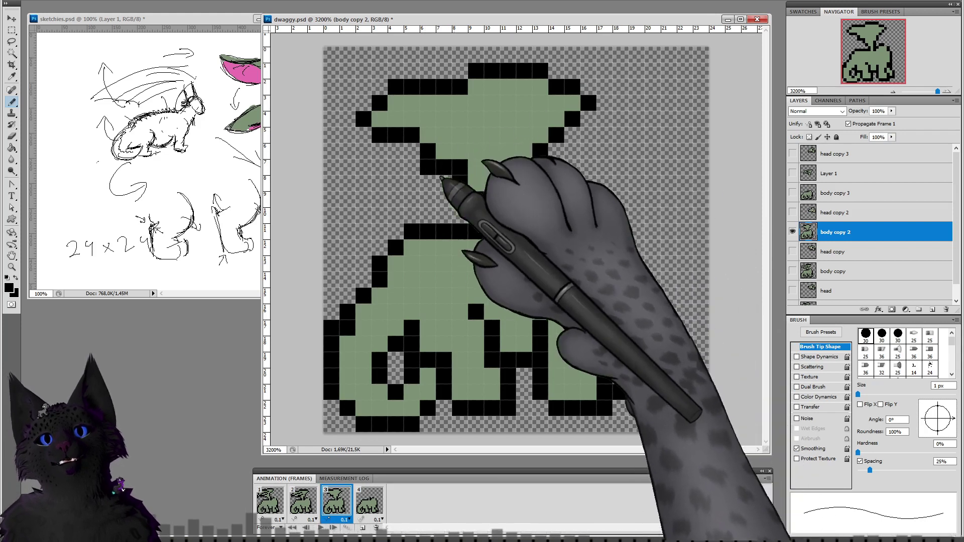
Step: Compare frame 3 with frames 1 and 2, and extend the wing's front edge by one pixel while refining its lower outline
click(301, 501)
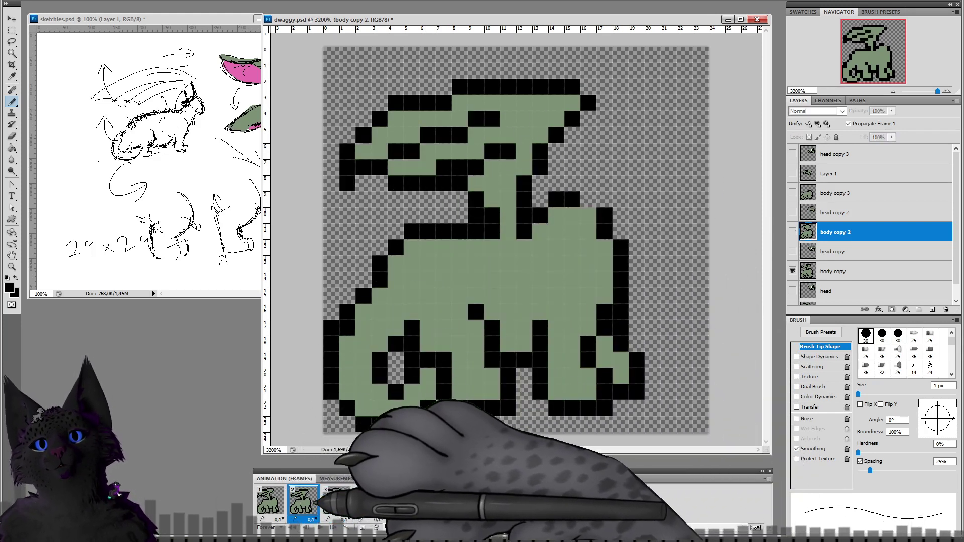
click(271, 501)
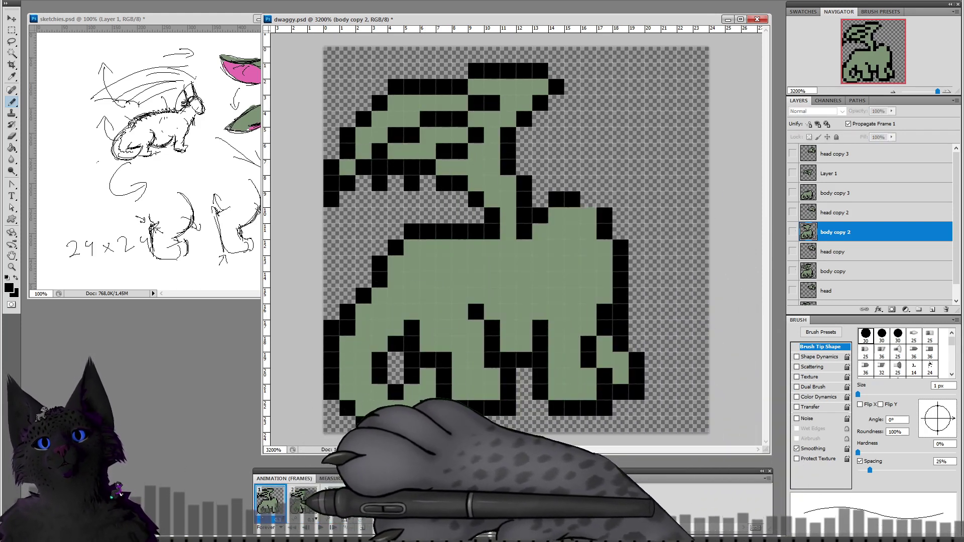
click(335, 500)
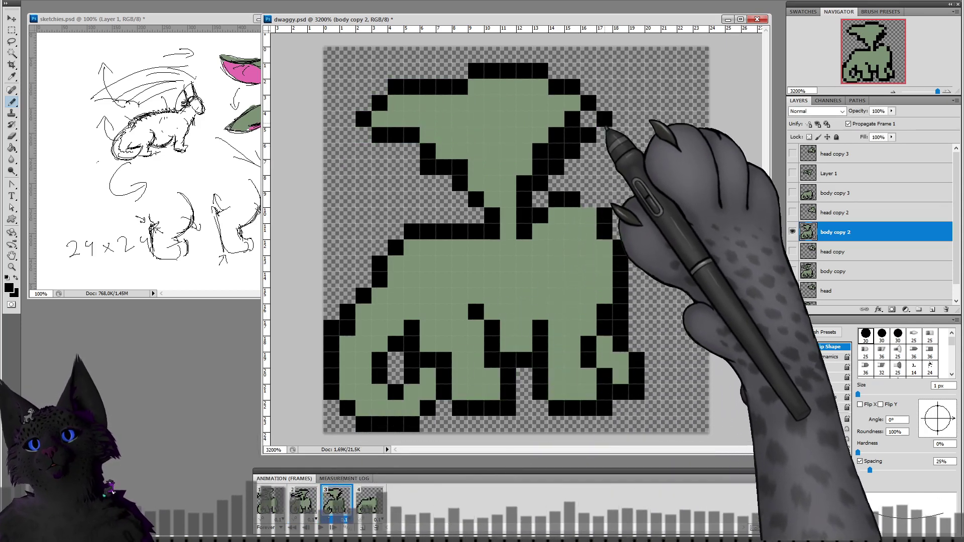
alt+click(552, 88)
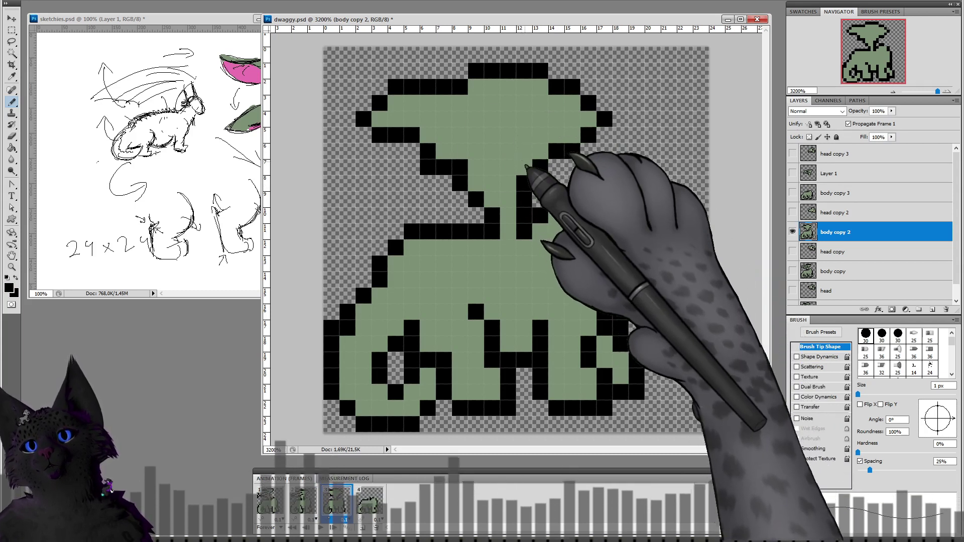
alt+click(438, 169)
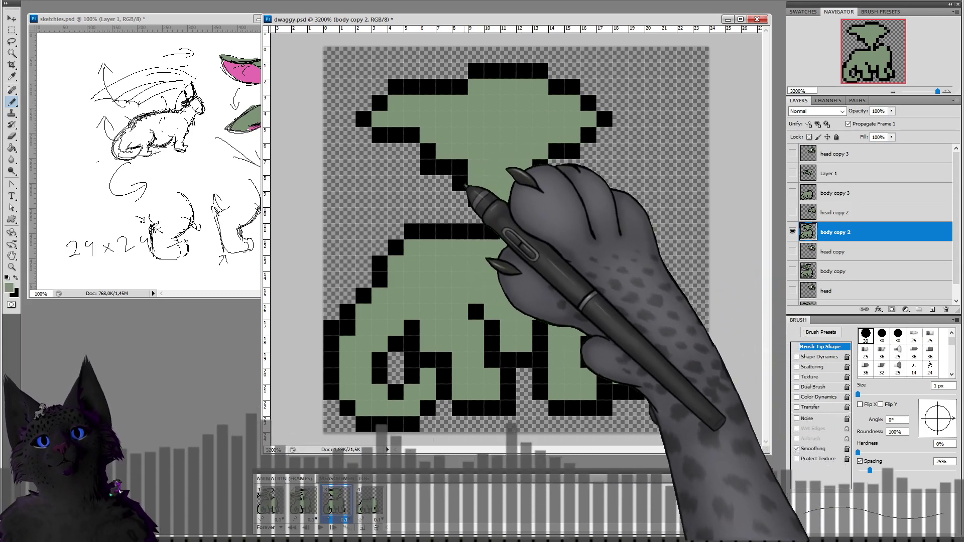
click(473, 186)
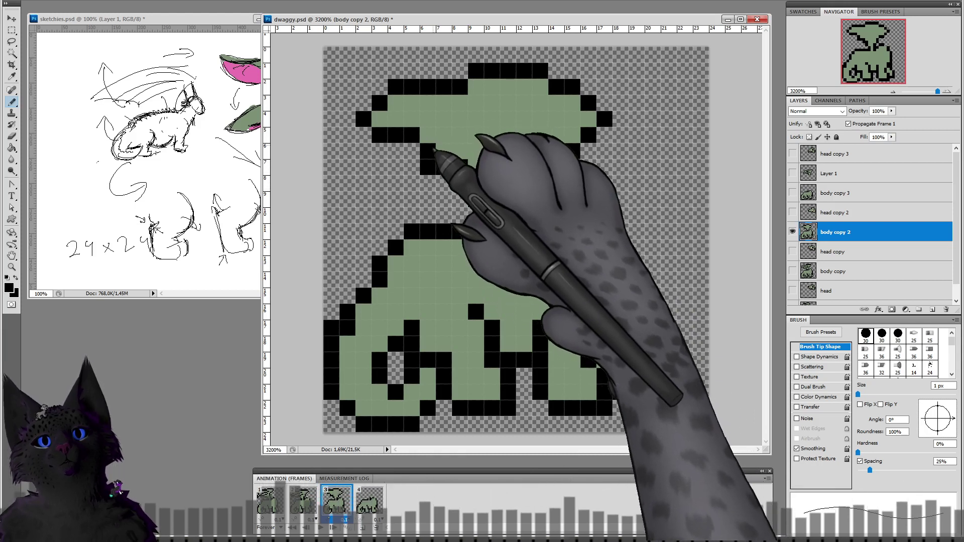
key(ctrl+z)
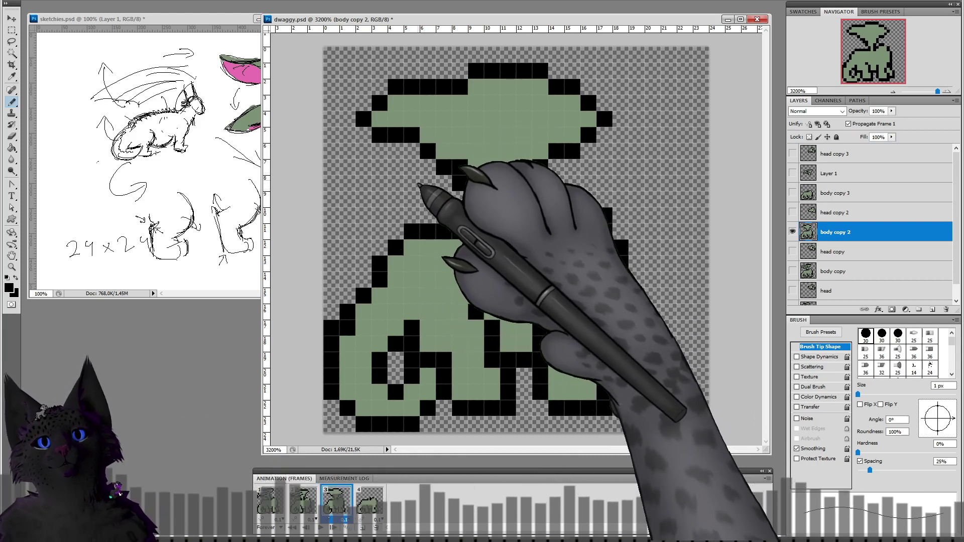
Step: Draw the black fold lines inside the wing of frame 3 and compare the result with frame 2
drag(427, 119, 525, 105)
click(492, 104)
drag(460, 152, 493, 150)
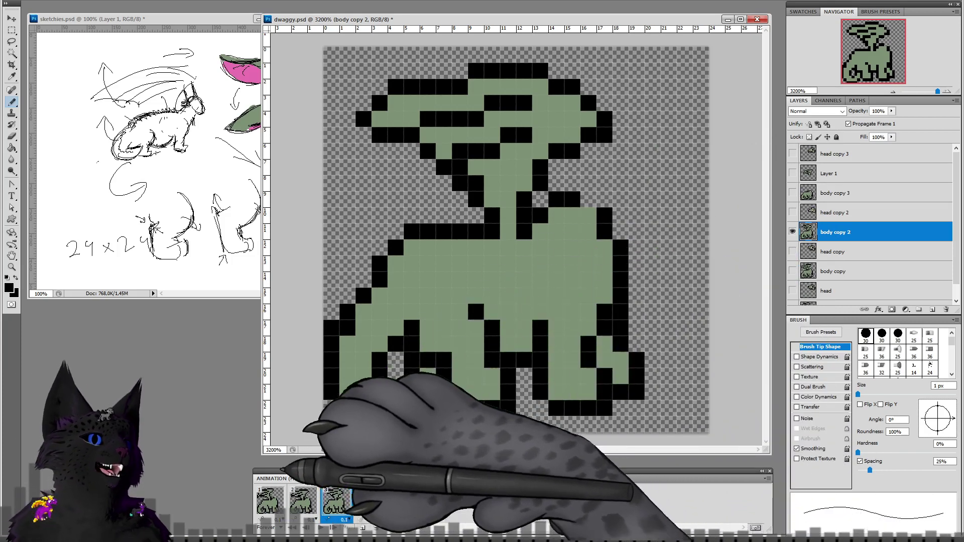
click(303, 501)
click(337, 502)
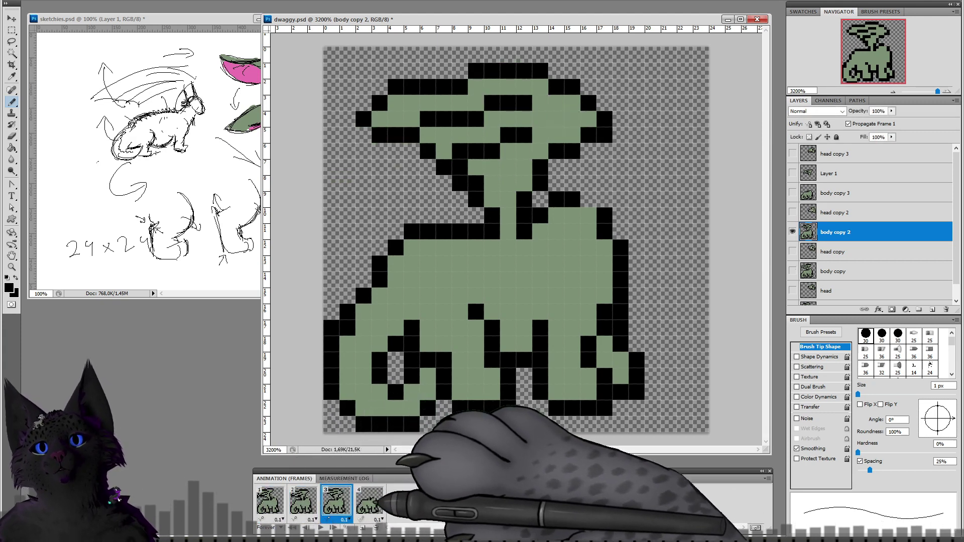
Step: Show Layer 1 and body copy 3 in frame 4 and merge Layer 1 down into body copy 3
click(792, 173)
click(792, 192)
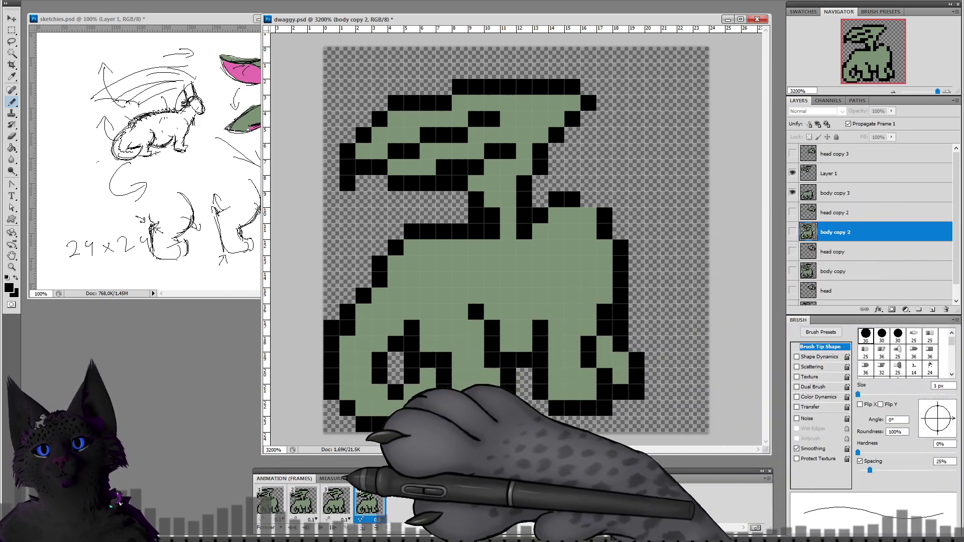
click(336, 502)
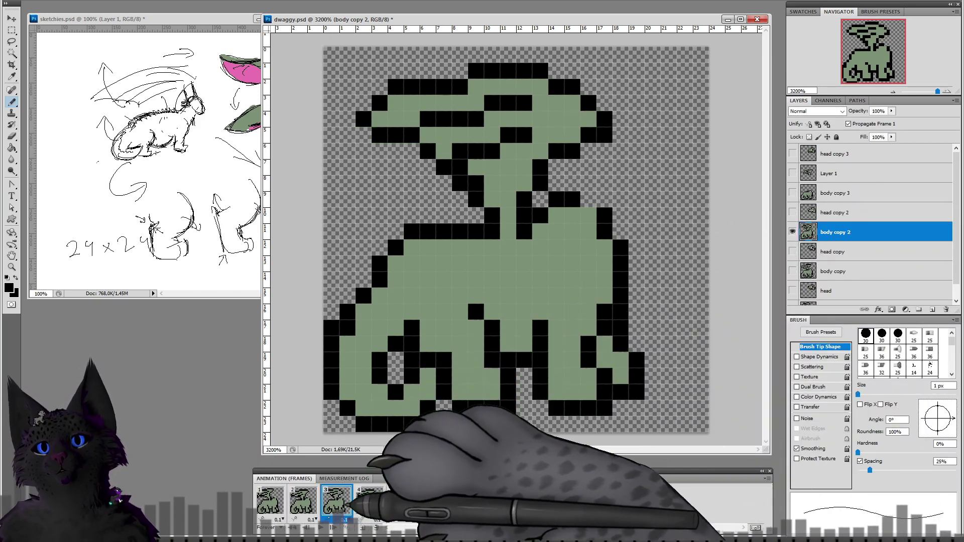
key(space)
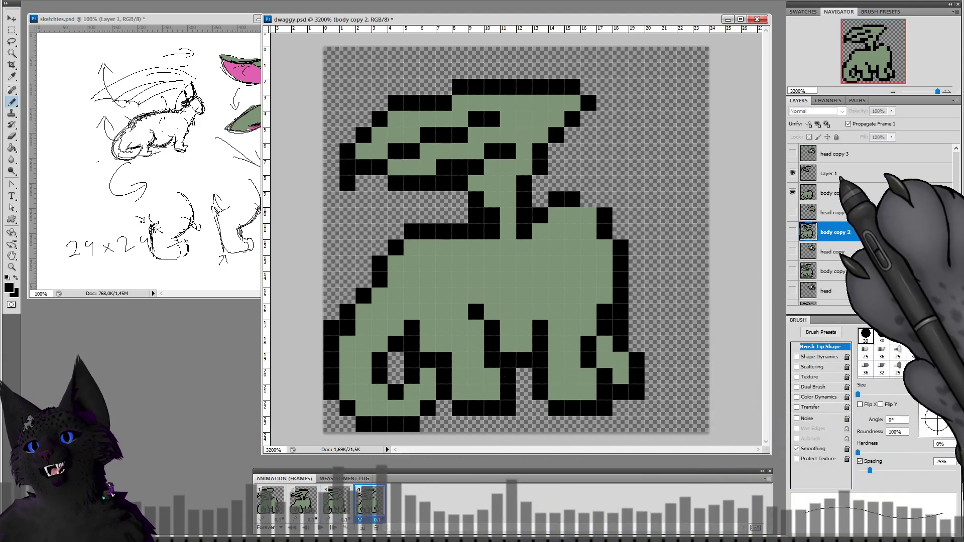
click(836, 175)
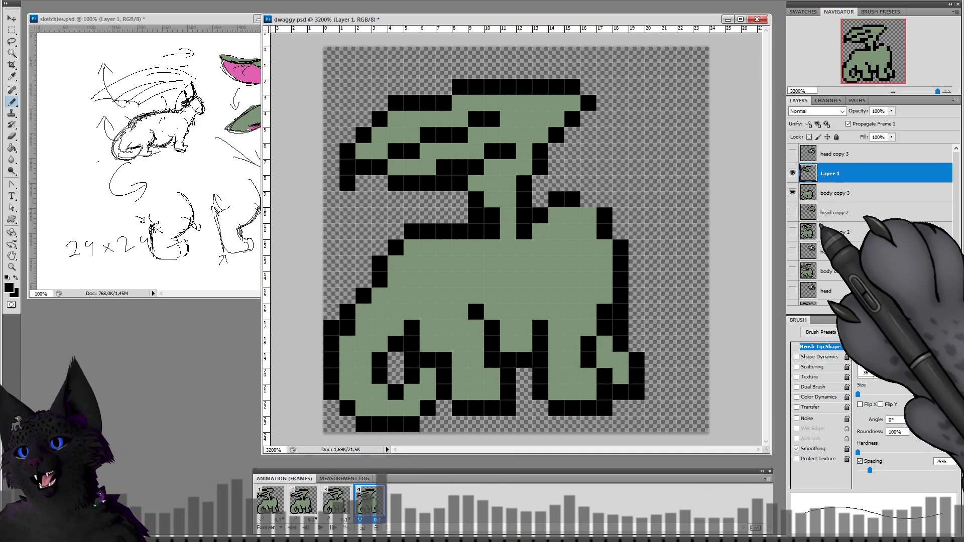
key(ctrl+e)
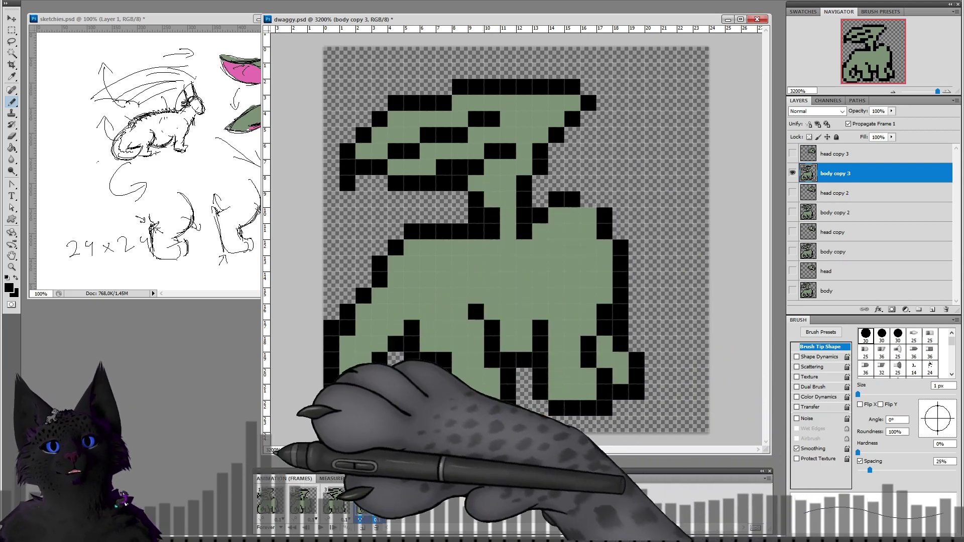
Step: Show the head copy layer in frame 2 and the head layer in frame 1
click(270, 500)
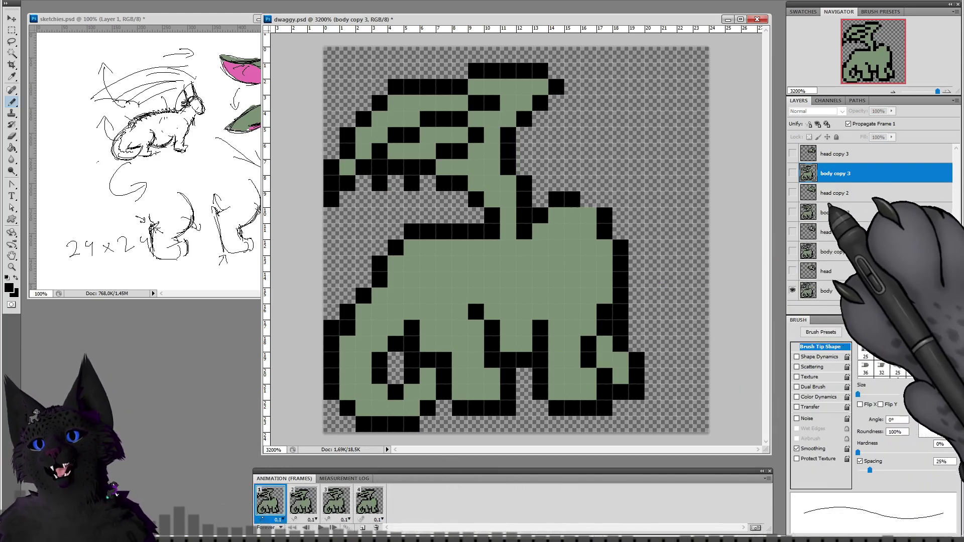
click(835, 289)
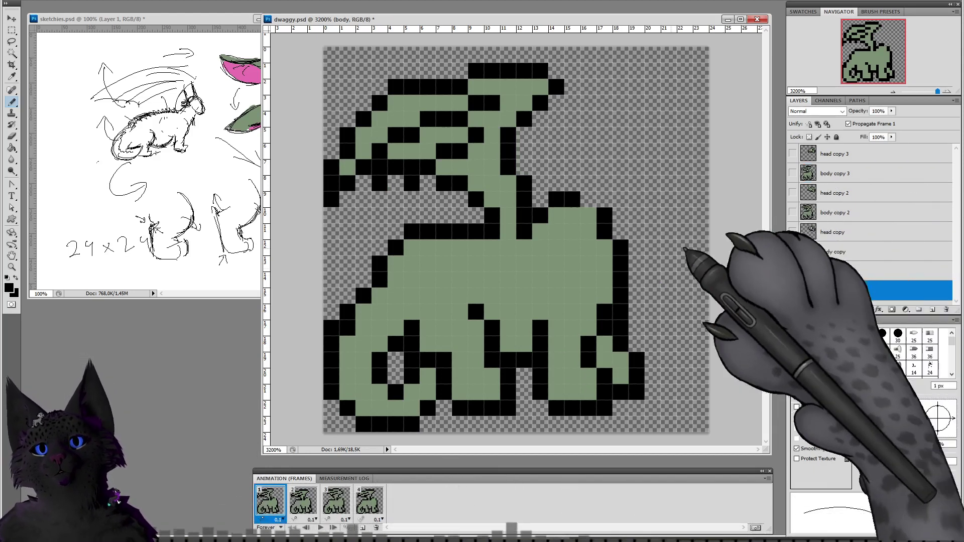
key(space)
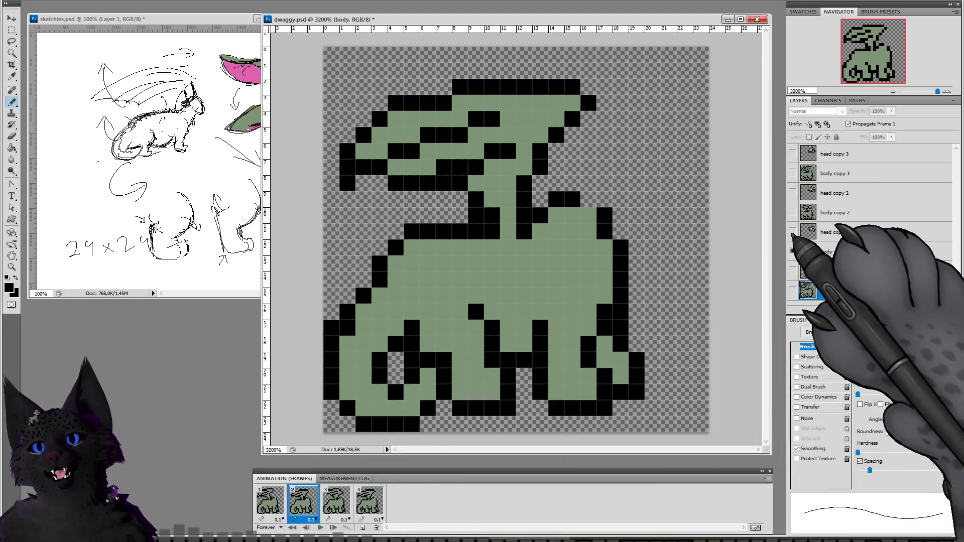
click(792, 232)
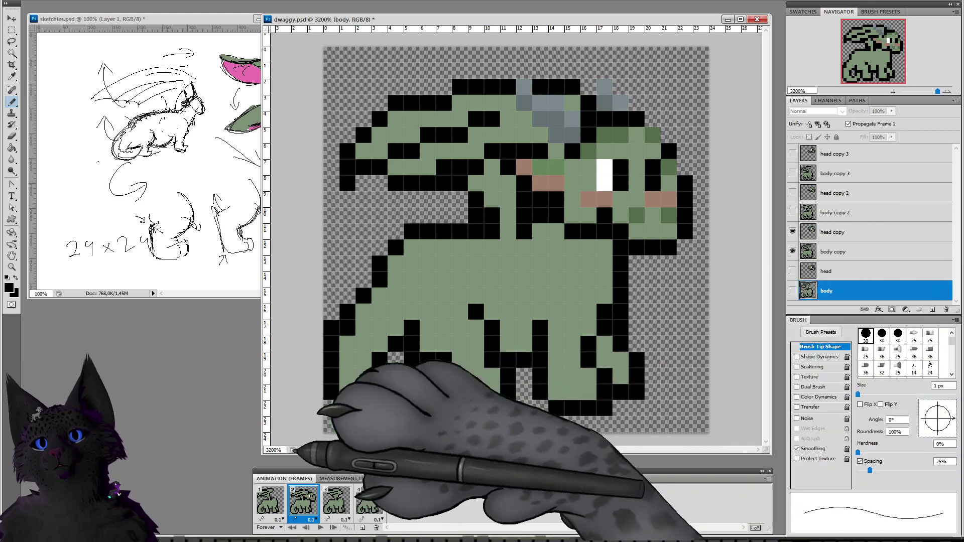
click(270, 500)
click(792, 271)
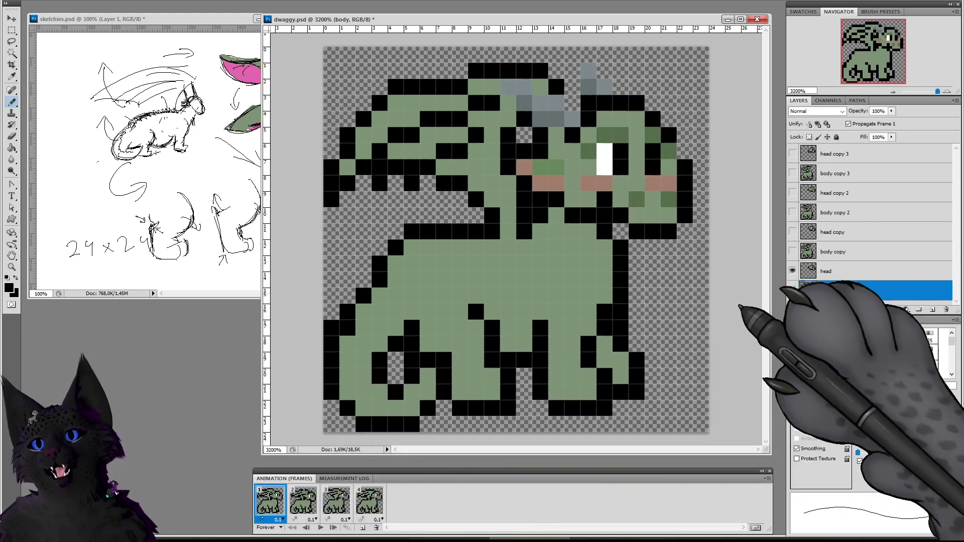
click(303, 500)
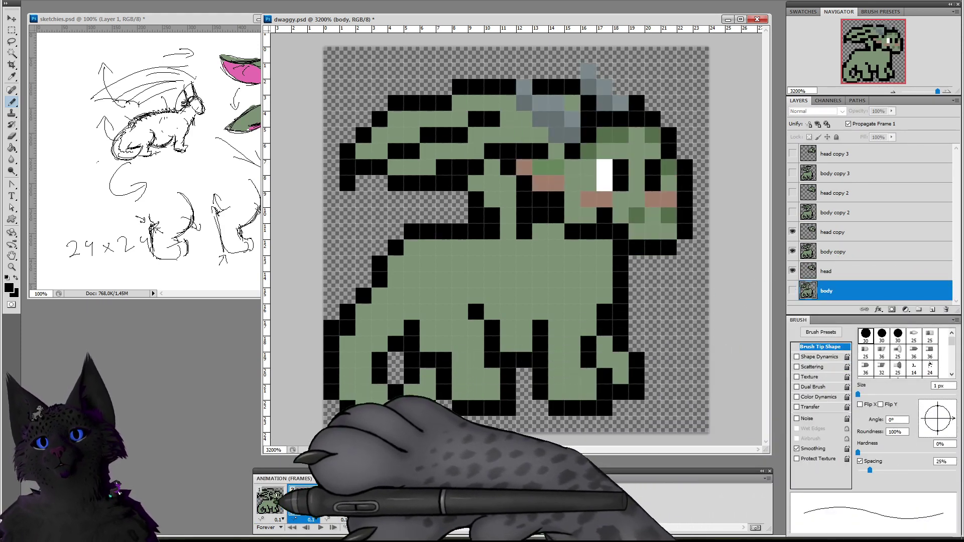
Step: Switch repeatedly between frames 1 and 2 to examine how the head and wing move relative to the body
click(273, 502)
click(303, 502)
click(271, 502)
click(301, 503)
click(274, 504)
click(301, 502)
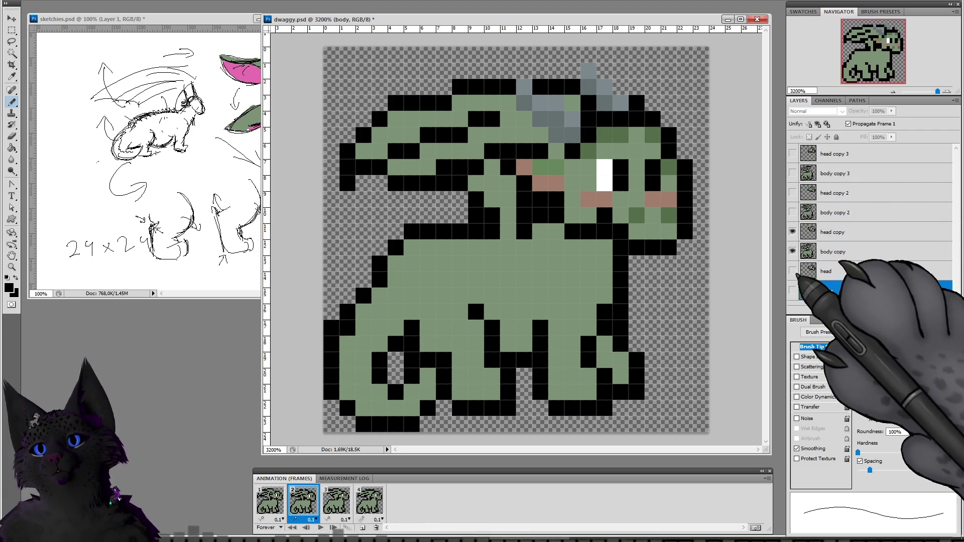
click(273, 501)
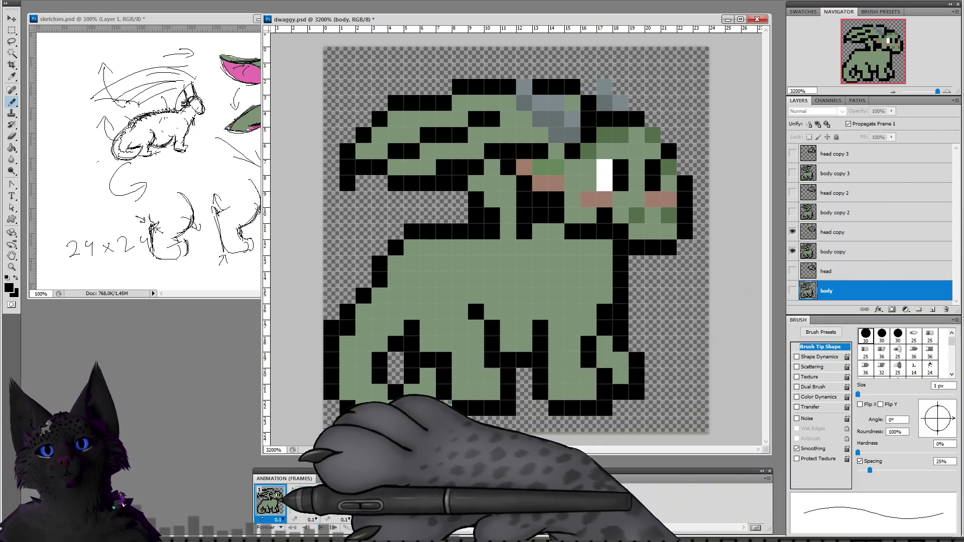
click(306, 504)
click(272, 501)
click(305, 504)
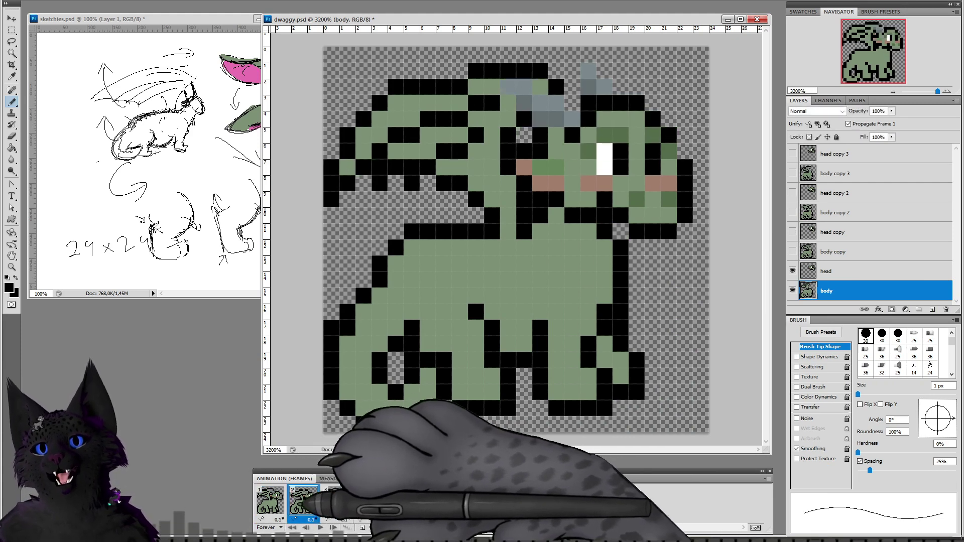
click(273, 502)
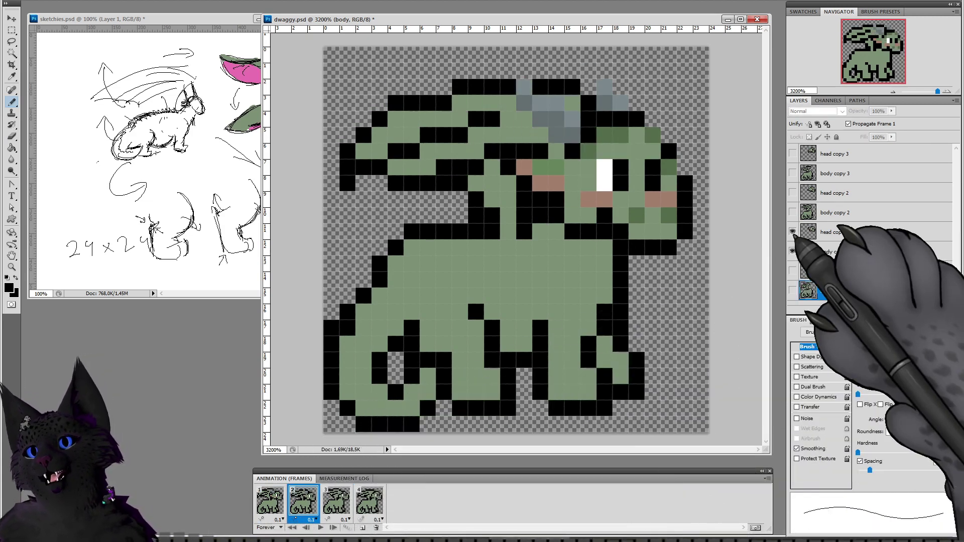
Step: Hide the head copy layer in frame 2 and shift the upper torso on body copy one pixel down
click(792, 232)
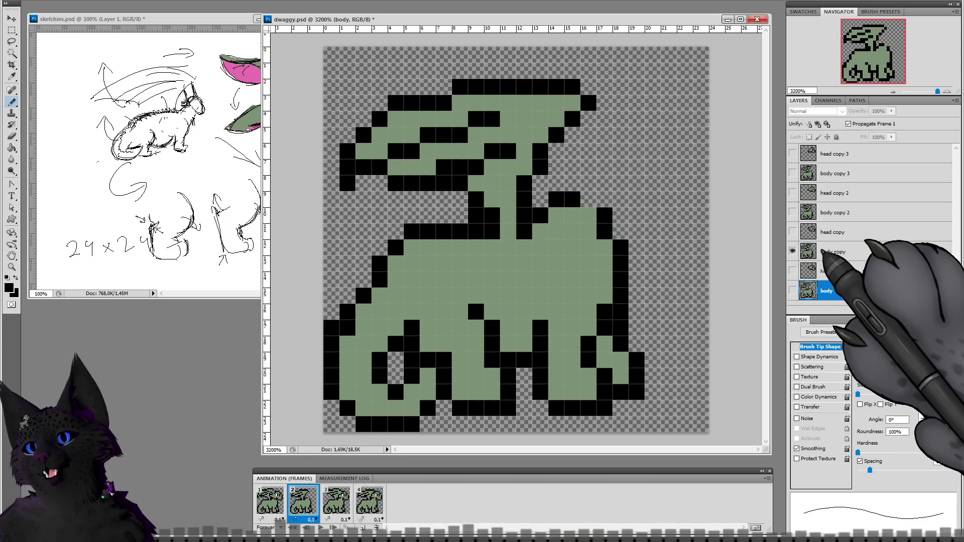
click(843, 253)
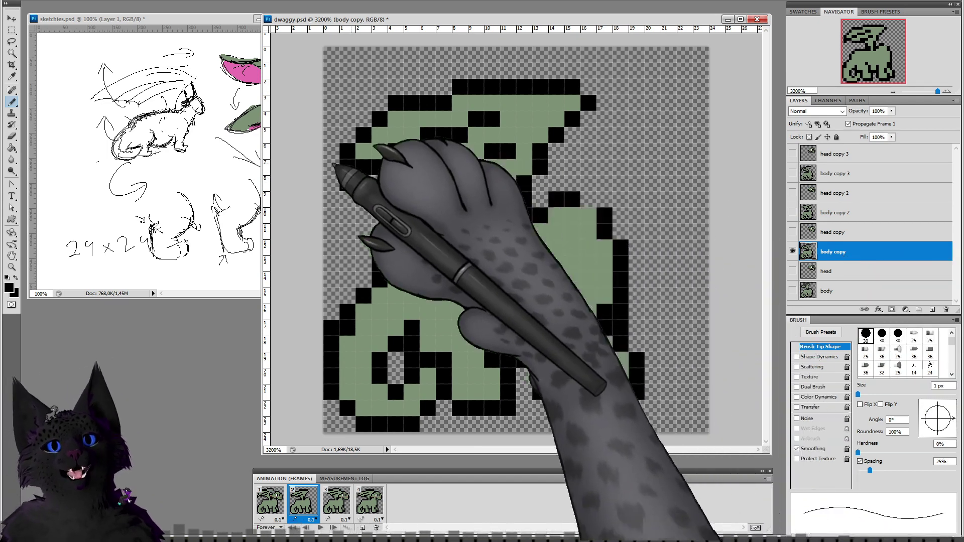
click(11, 42)
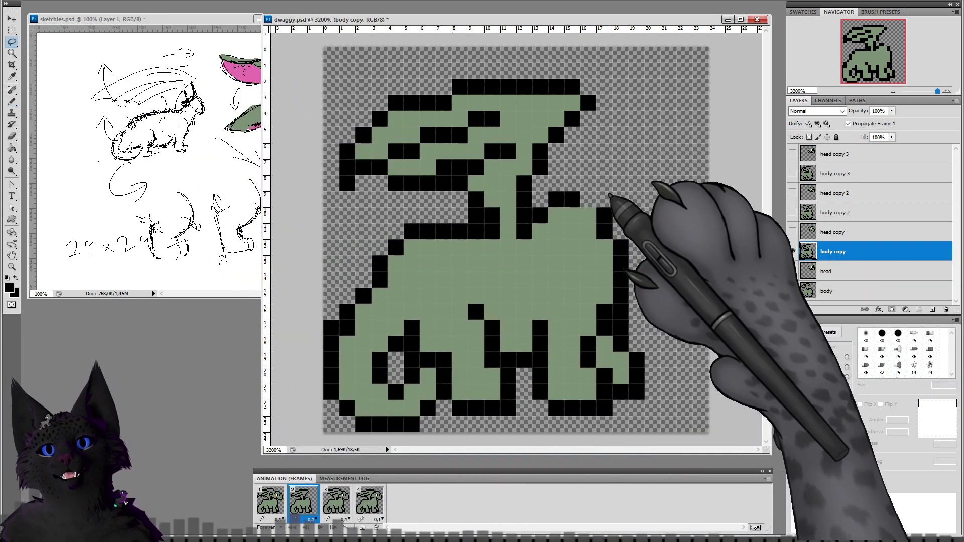
mouse_move(539, 213)
mouse_down()
mouse_move(515, 241)
mouse_move(516, 209)
mouse_move(430, 240)
mouse_move(355, 237)
mouse_move(363, 261)
mouse_move(399, 287)
mouse_move(574, 297)
mouse_move(622, 279)
mouse_move(660, 281)
mouse_move(660, 201)
mouse_move(617, 176)
mouse_up()
key(v)
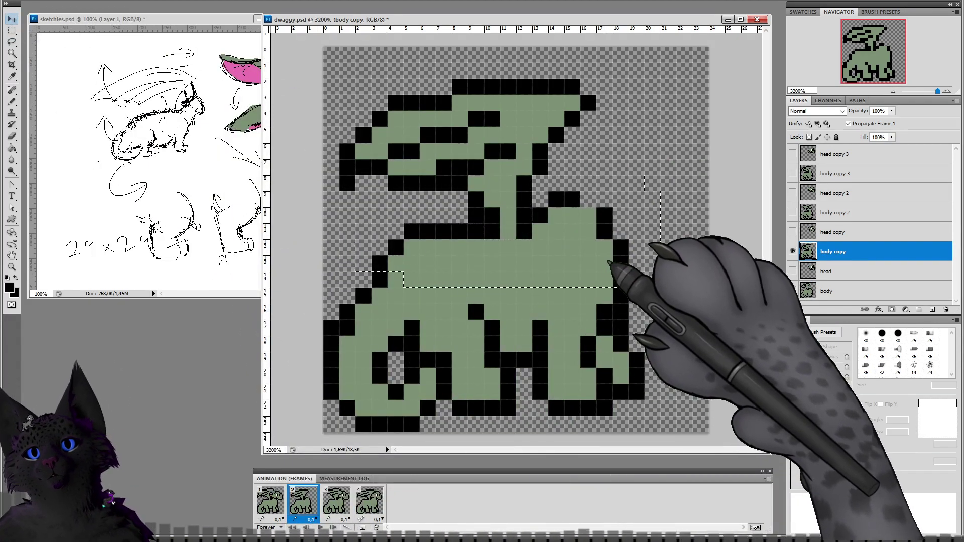
drag(609, 262, 626, 271)
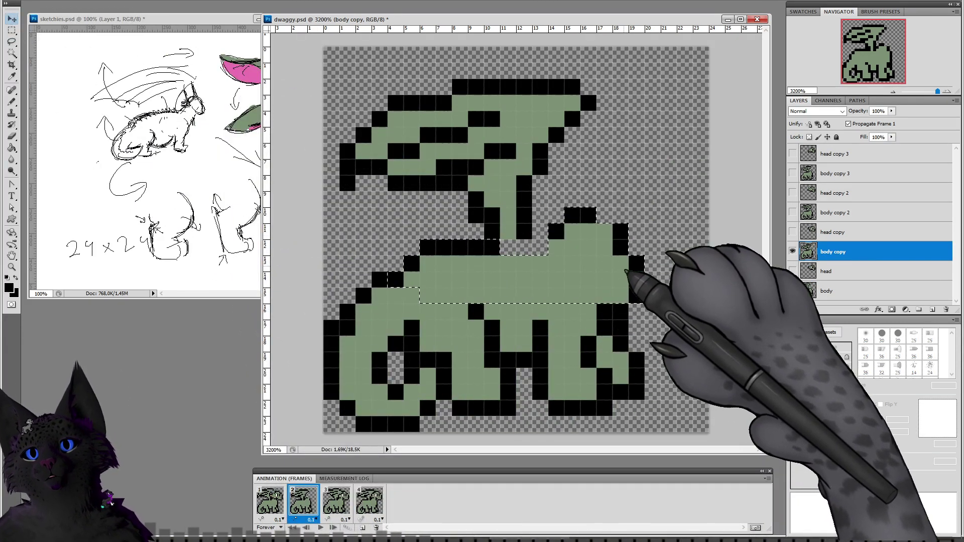
drag(625, 271, 619, 273)
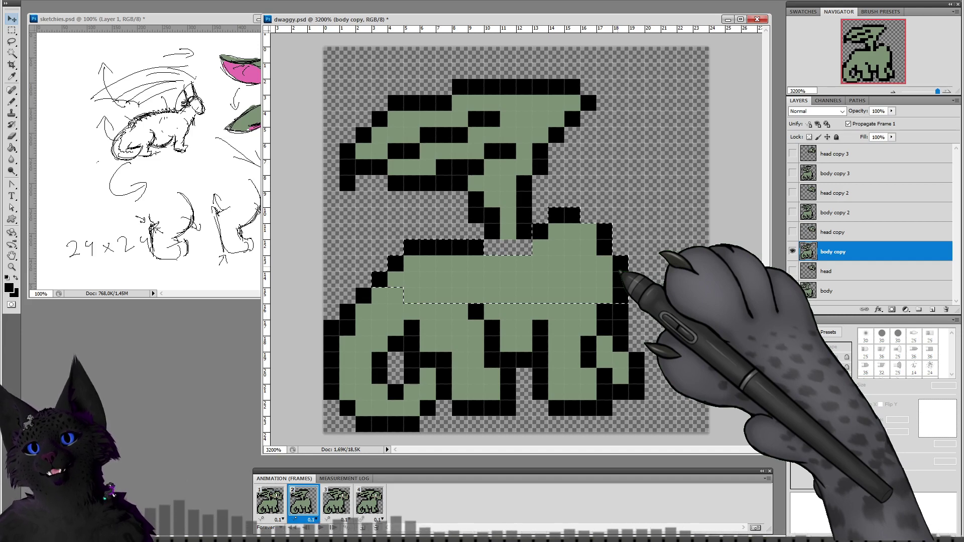
Step: Fill the gap below the wing base with body green and redraw the neck's black outline one pixel lower
click(11, 42)
click(301, 98)
key(b)
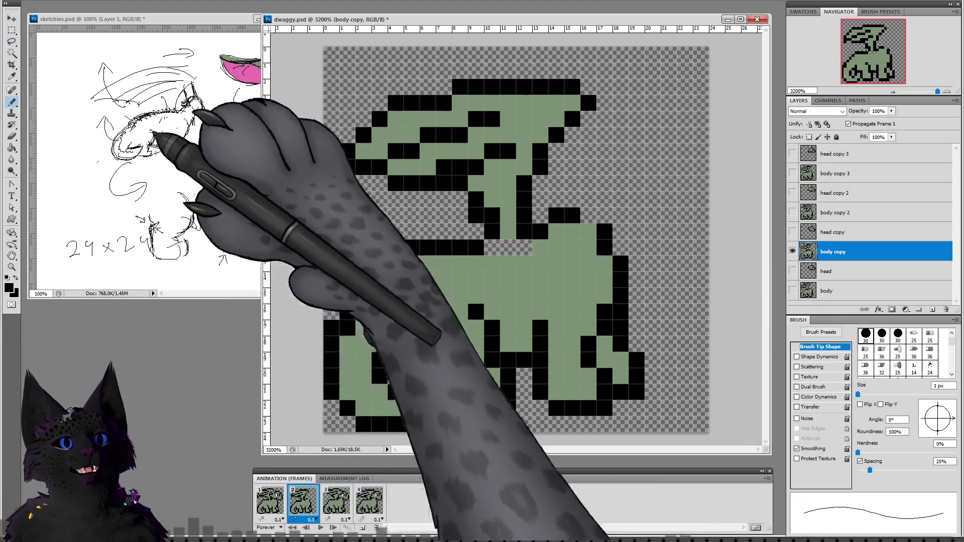
alt+click(519, 262)
drag(508, 249, 525, 251)
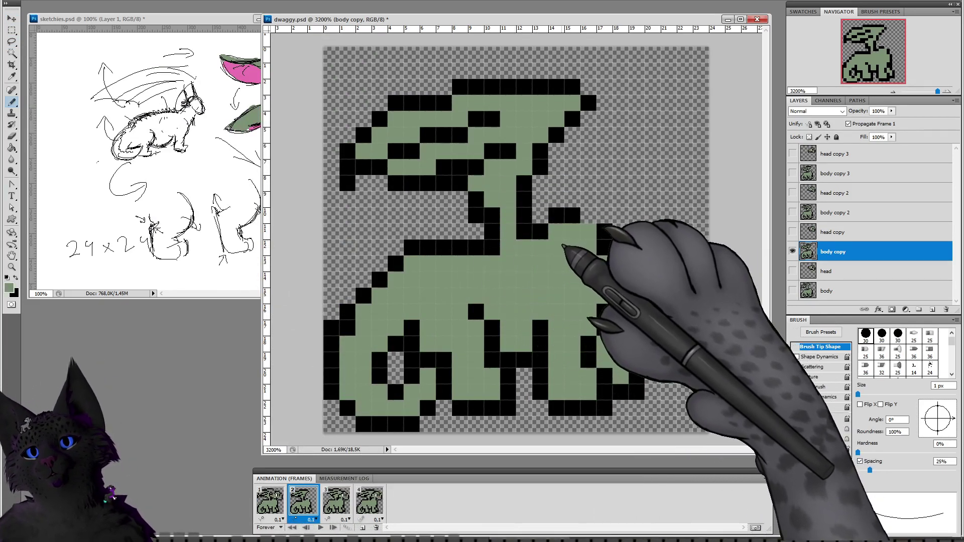
alt+click(542, 232)
drag(540, 247, 570, 232)
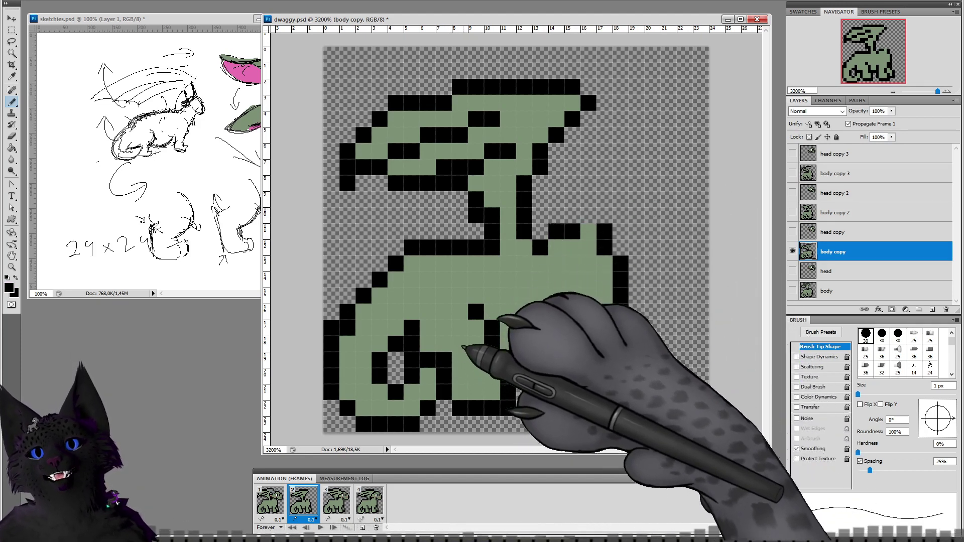
Step: Consult the pose drawings in sketchies.psd and rework the black and green leg pixels on body copy, raising the haunch line's tip
click(186, 216)
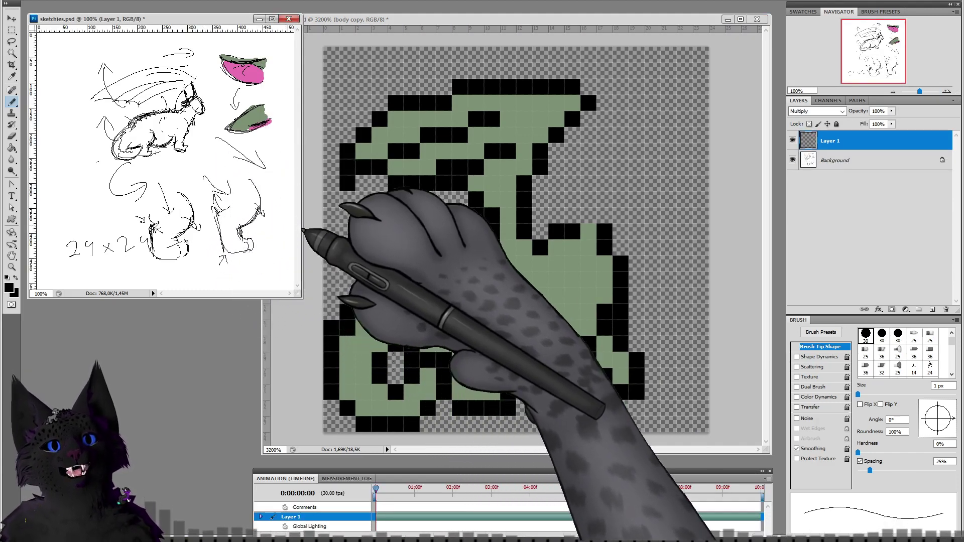
click(713, 274)
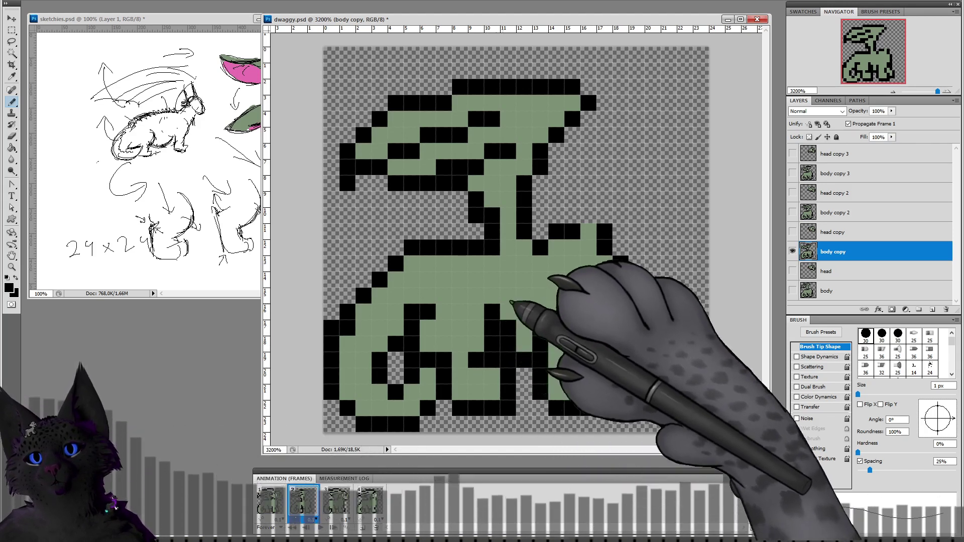
alt+click(468, 335)
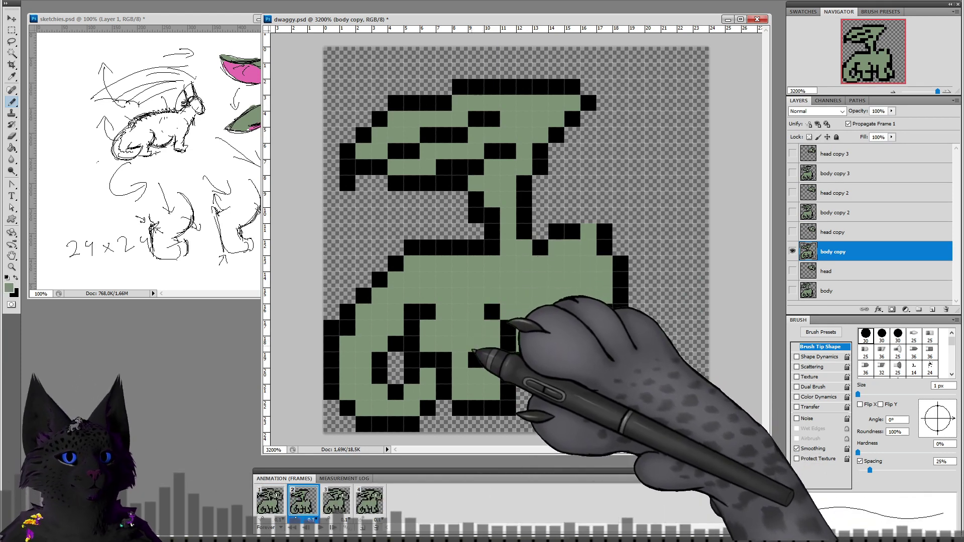
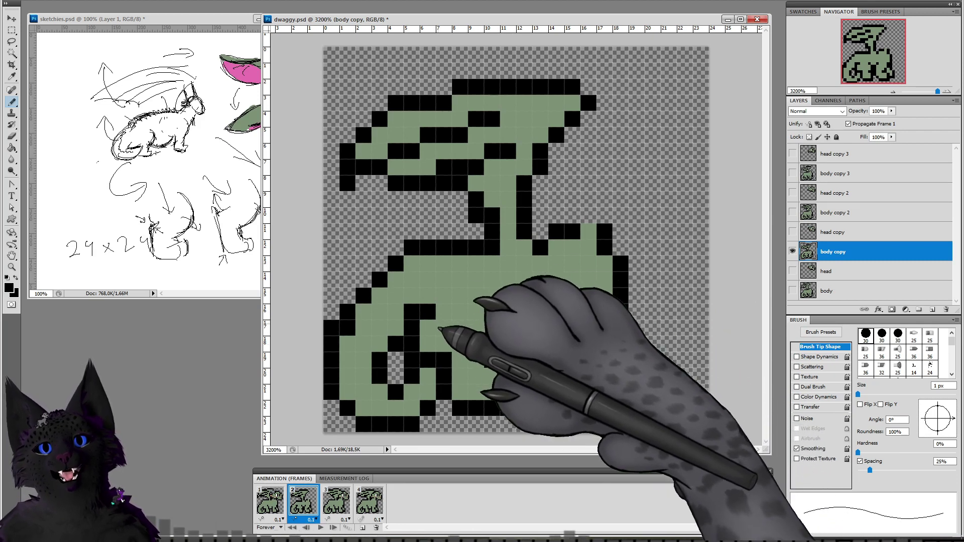
alt+click(429, 316)
click(428, 296)
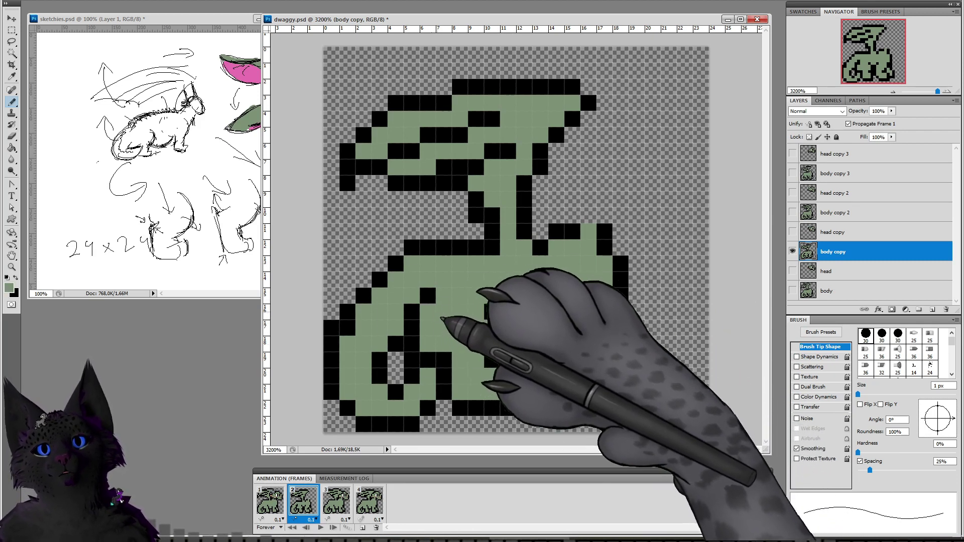
Step: Switch between frames 1 and 2 to compare the lowered torso and the reworked leg outlines
click(285, 502)
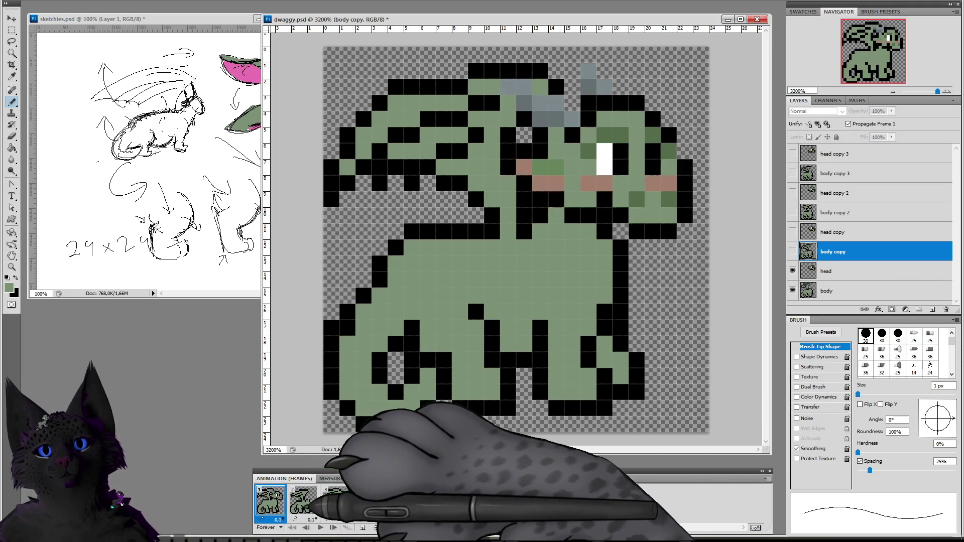
click(303, 502)
click(270, 502)
click(304, 502)
click(270, 502)
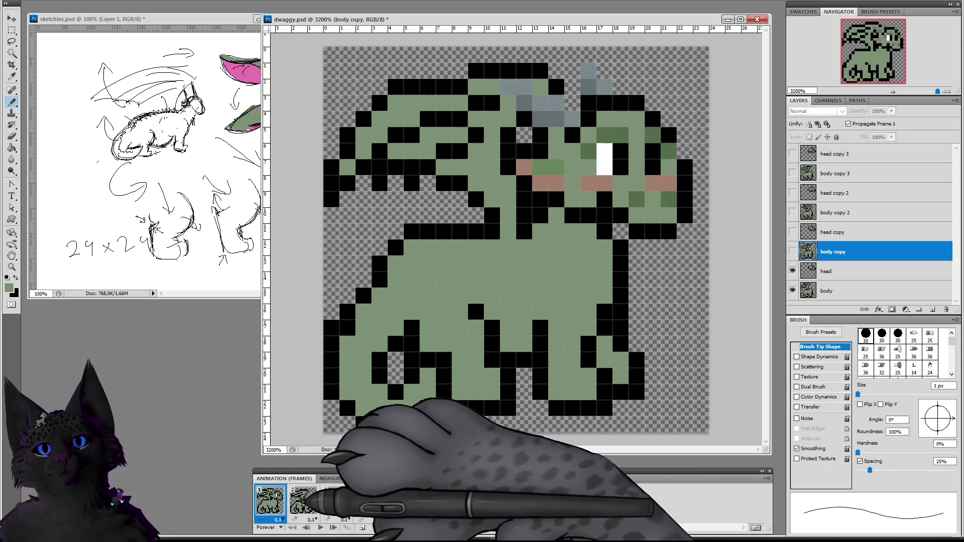
click(303, 501)
click(270, 502)
click(303, 502)
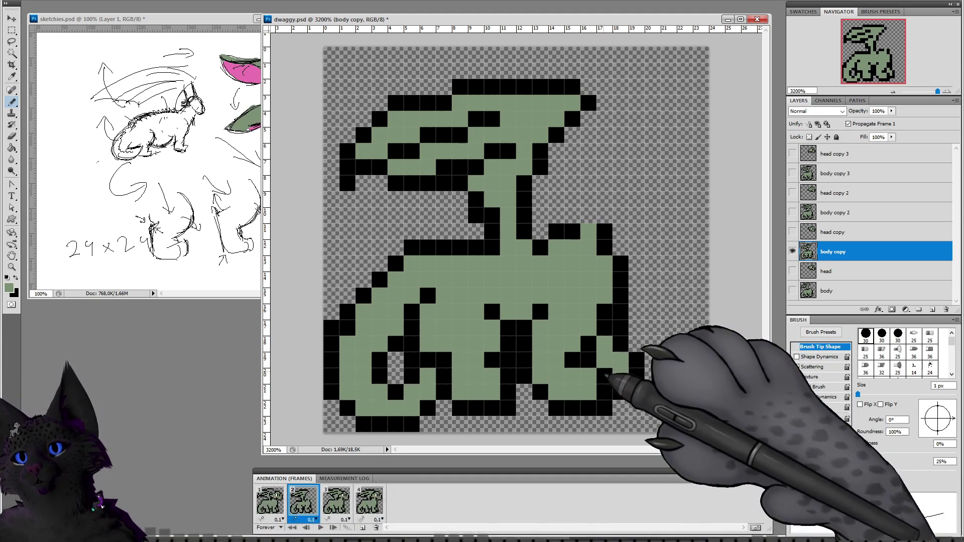
Step: Reshape the far front foot in frame 2 with black outline pixels and trim its toe to make it narrower
alt+click(616, 347)
click(605, 345)
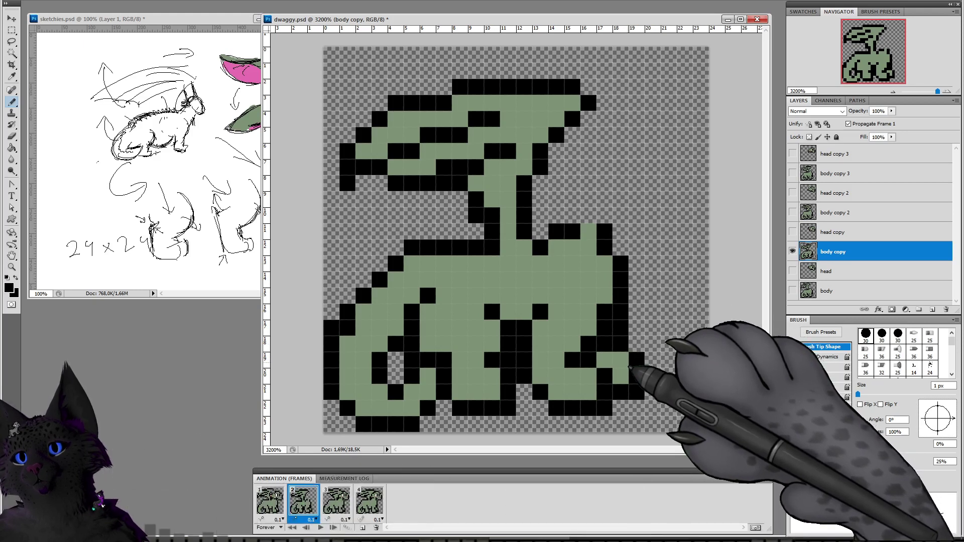
drag(621, 359, 620, 375)
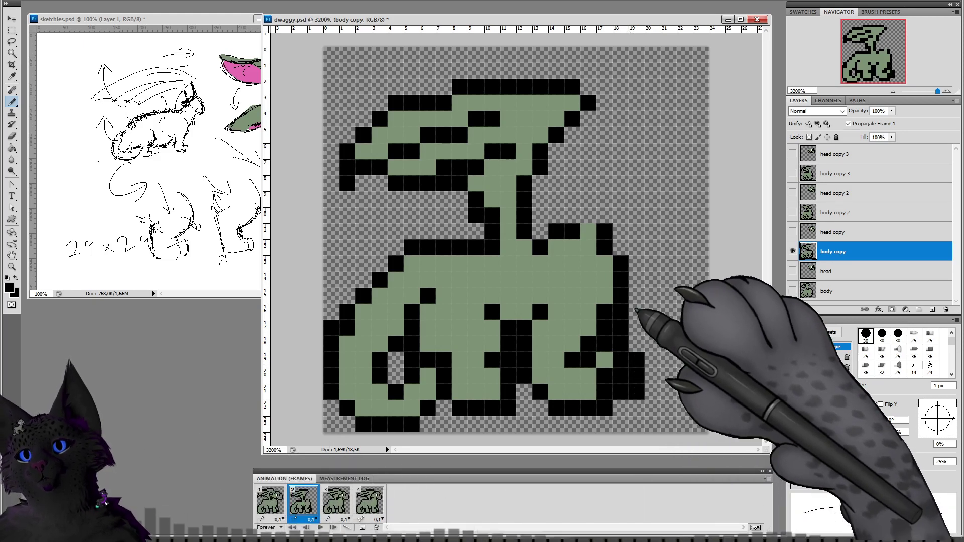
drag(620, 328, 636, 375)
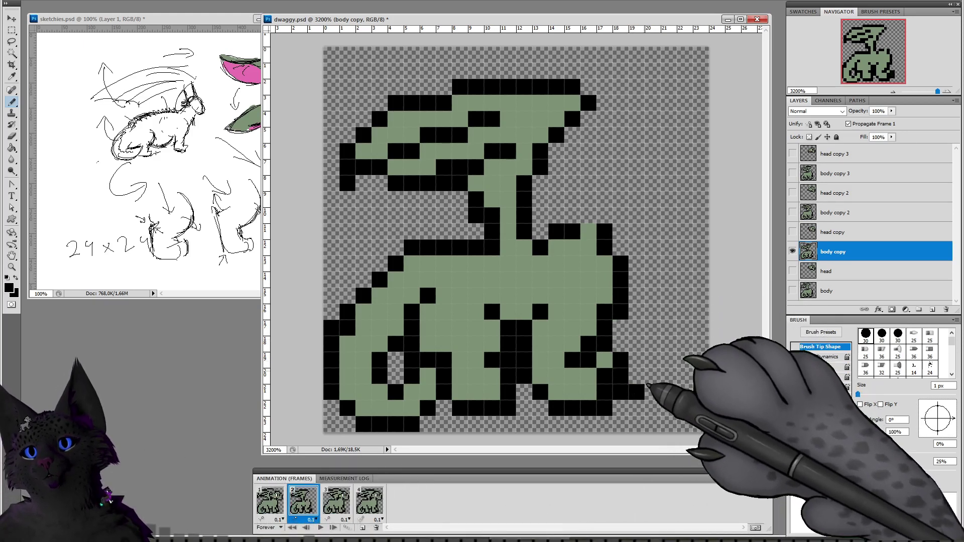
click(636, 392)
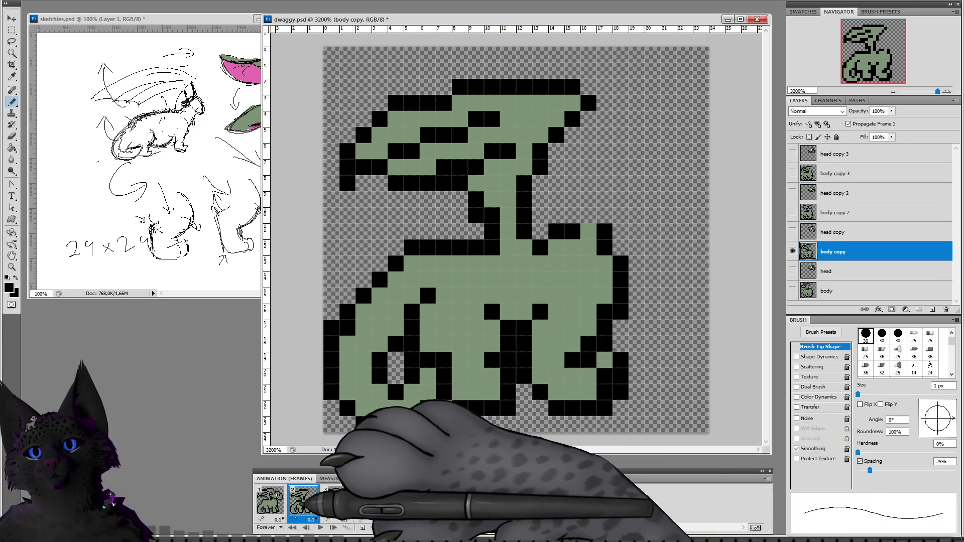
Step: Switch repeatedly between frames 1 and 2 to examine how the far front foot and legs move
click(277, 501)
click(303, 501)
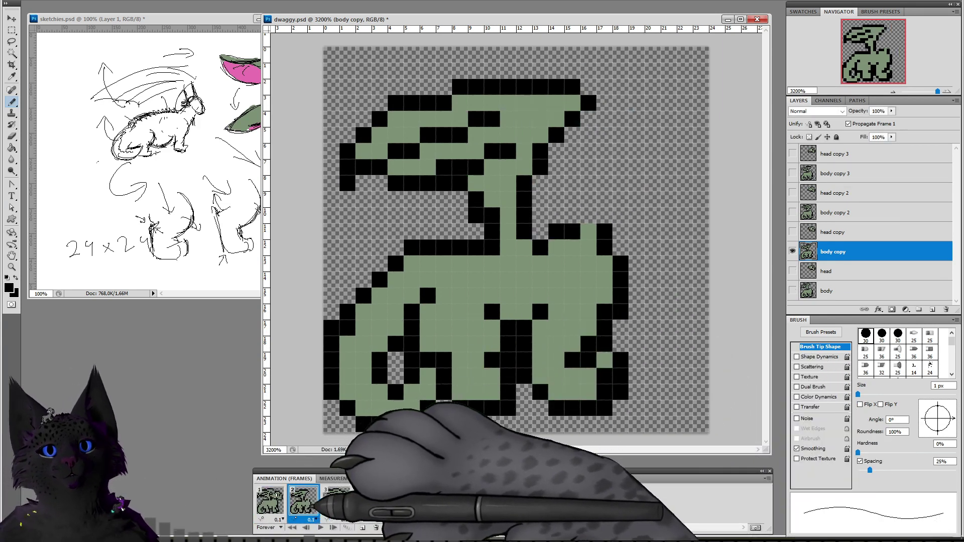
click(277, 501)
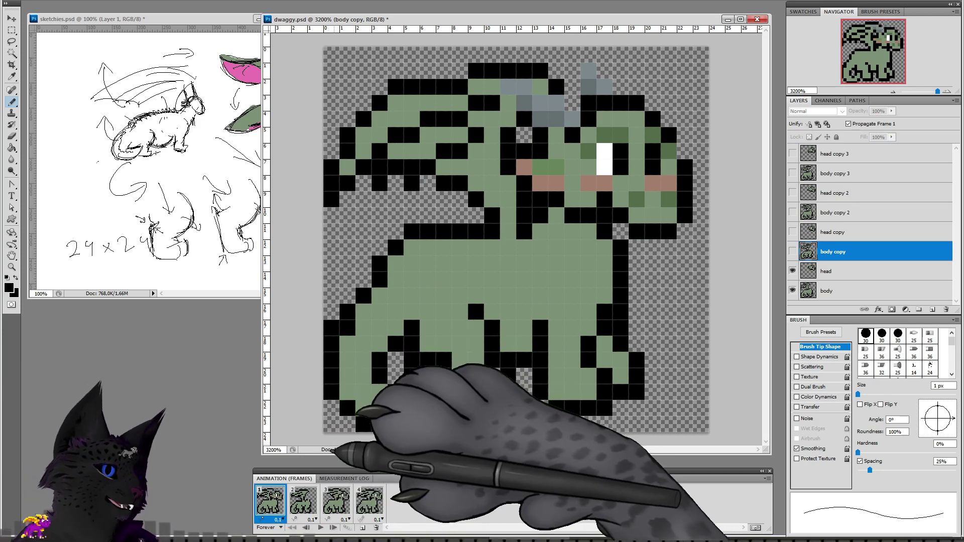
click(303, 501)
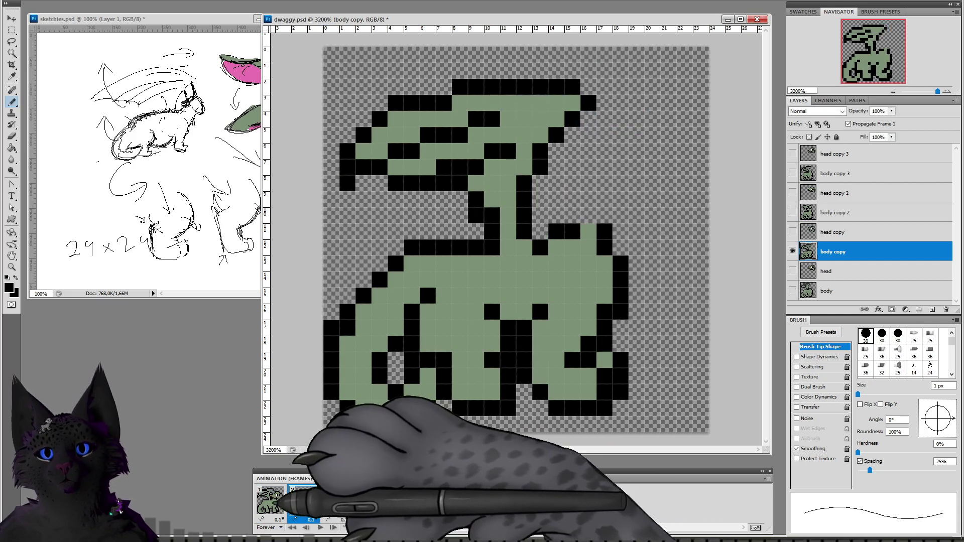
click(275, 501)
click(303, 501)
click(275, 501)
click(303, 501)
click(276, 501)
click(303, 501)
click(275, 501)
click(303, 501)
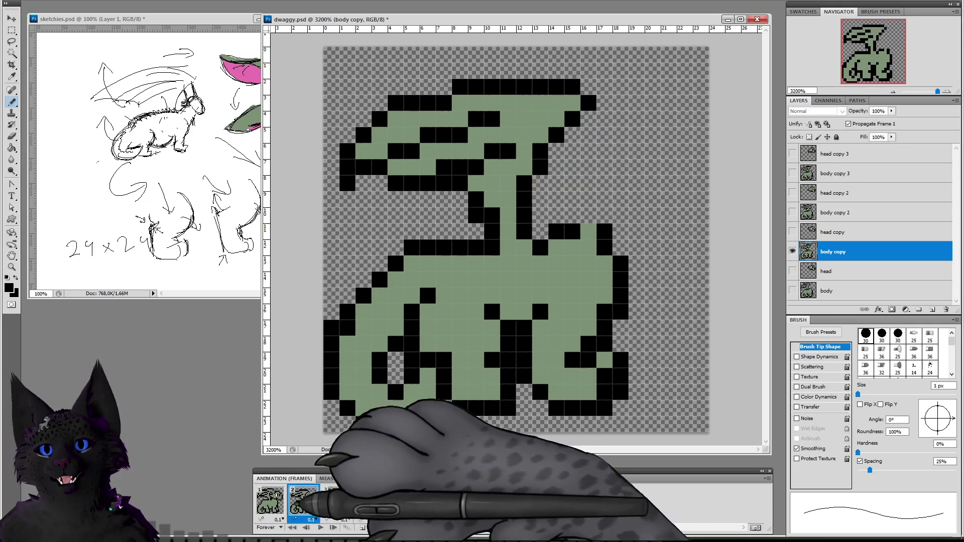
click(303, 501)
click(275, 501)
click(303, 501)
click(275, 501)
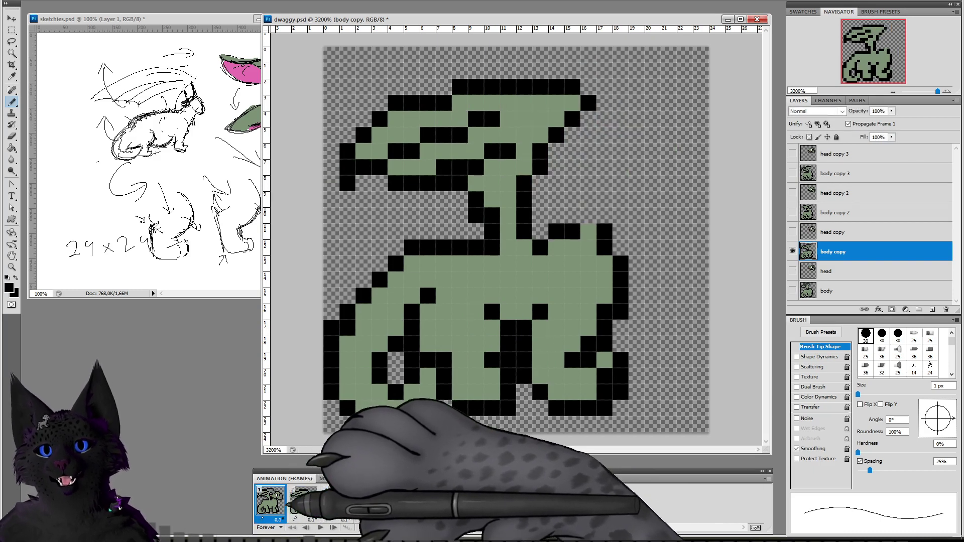
click(304, 501)
click(274, 501)
click(304, 501)
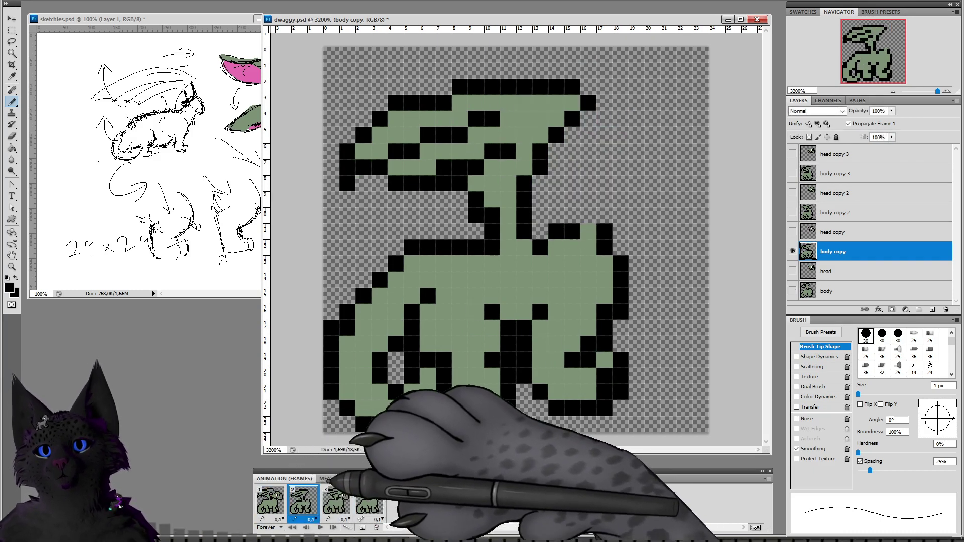
Step: Widen the far front foot again with a black outline and green fill, and compare it with frame 1
mouse_move(633, 363)
mouse_down()
mouse_move(637, 388)
mouse_move(621, 348)
mouse_move(623, 367)
mouse_move(614, 347)
mouse_move(623, 376)
mouse_up()
click(620, 347)
alt+click(609, 358)
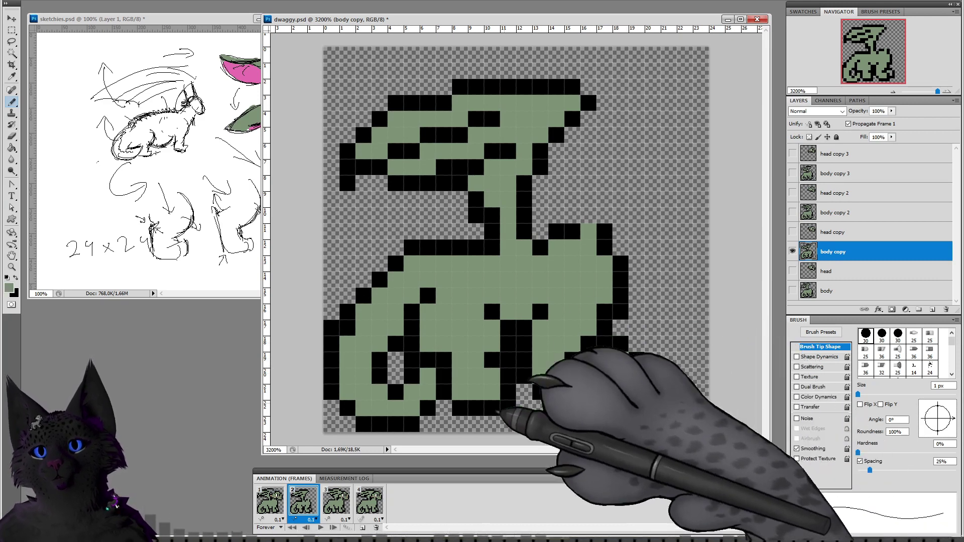
click(302, 502)
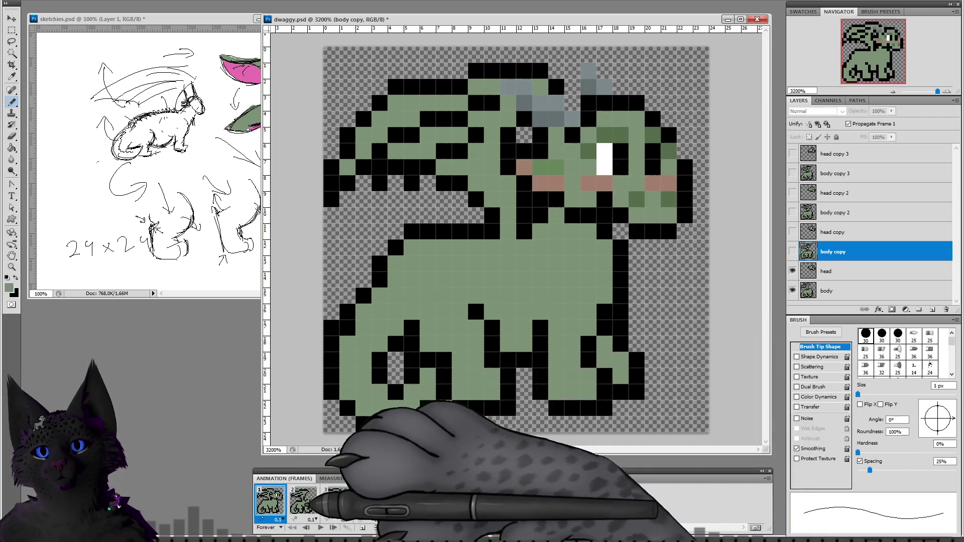
click(275, 505)
click(294, 504)
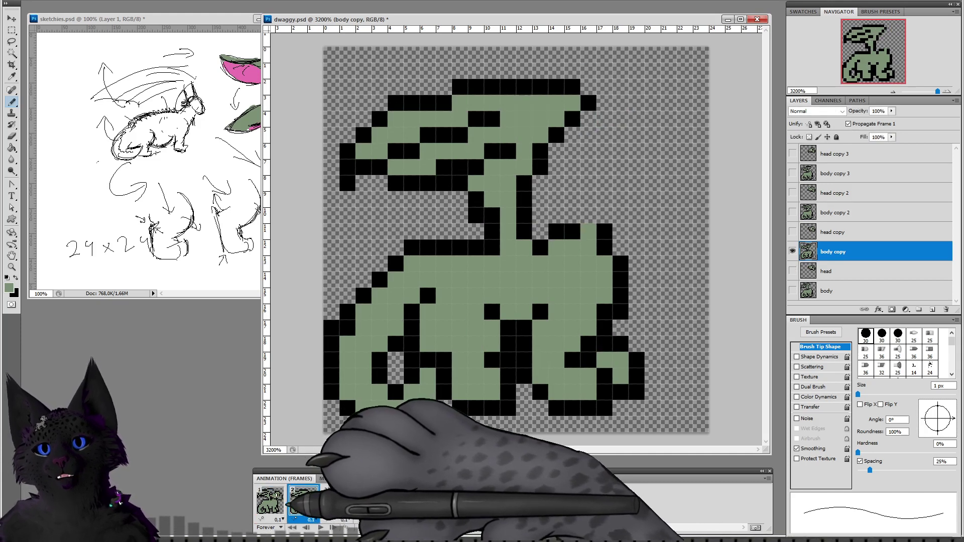
click(271, 503)
click(296, 503)
Step: Break up the solid black block between the middle legs with green pixels and check it against frame 1
alt+click(511, 344)
mouse_move(494, 329)
mouse_down()
mouse_move(494, 345)
mouse_move(509, 346)
mouse_up()
alt+click(504, 316)
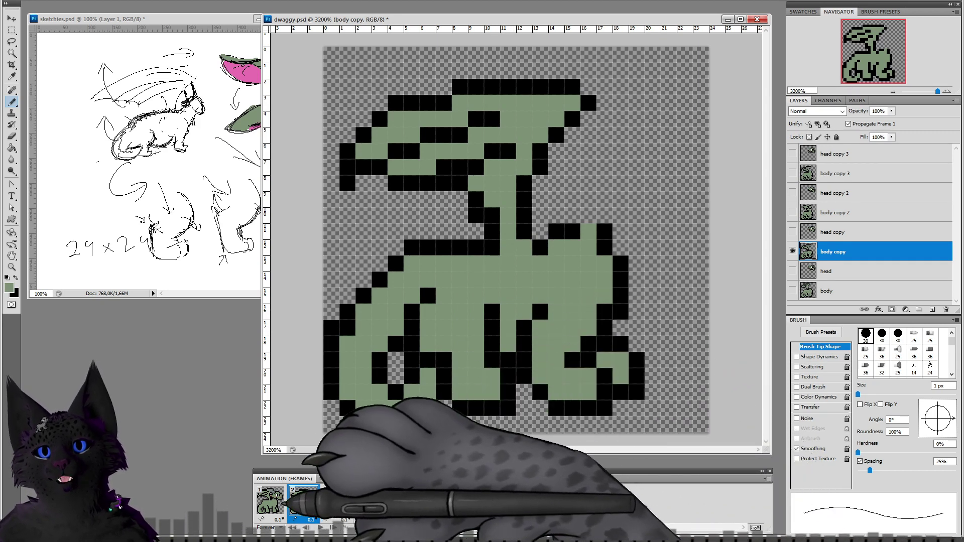
click(270, 501)
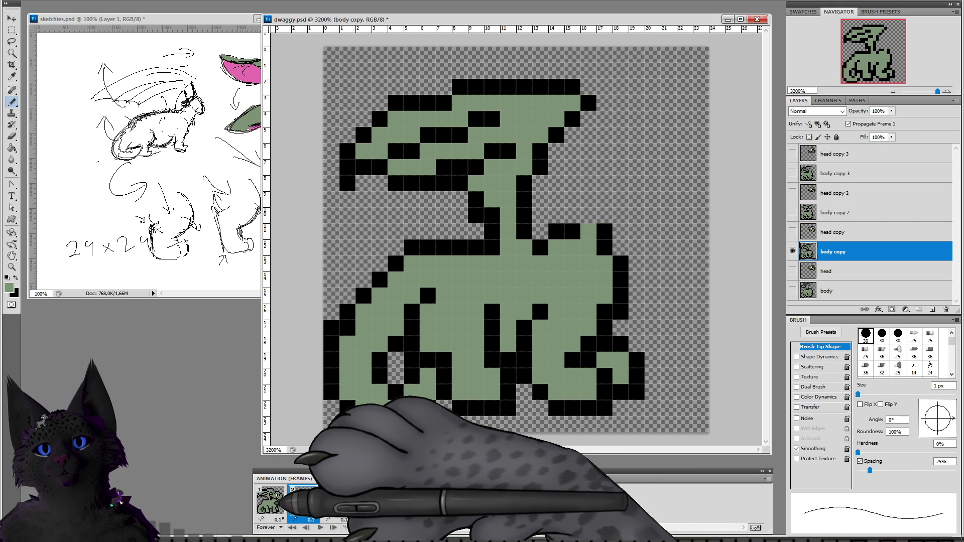
click(270, 501)
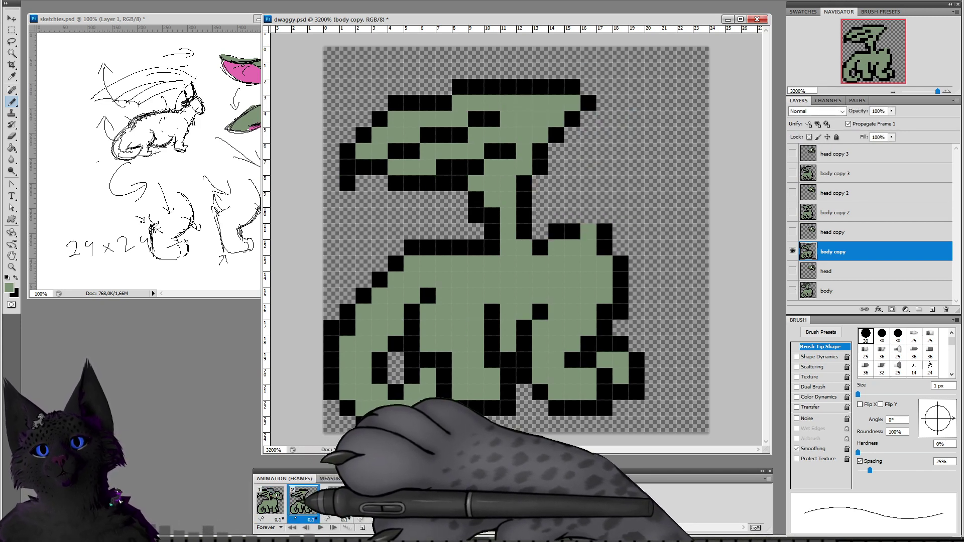
Step: Paint green over the top pixels of the haunch line and the middle leg line, and compare with frame 1
click(427, 296)
click(493, 313)
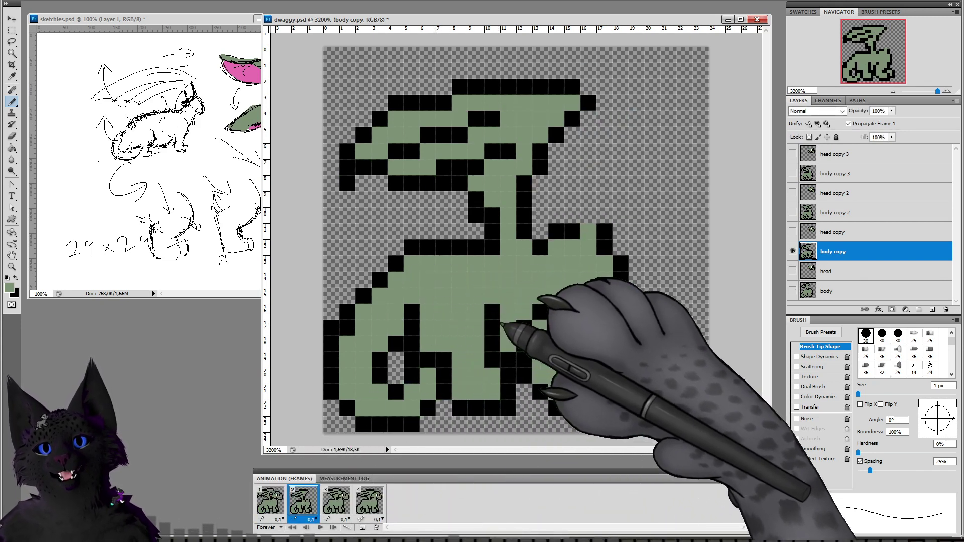
click(270, 502)
click(303, 502)
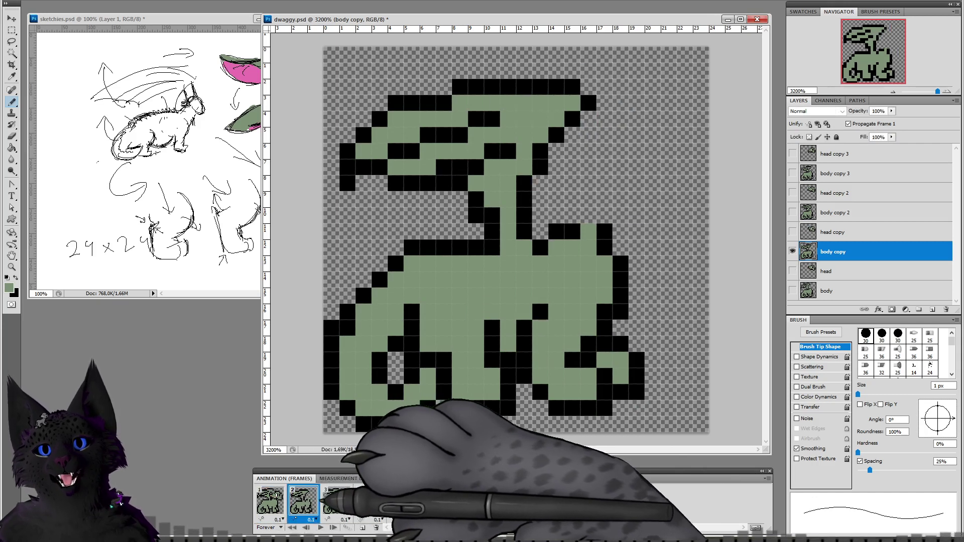
Step: Switch repeatedly between frames 1 and 2 to examine how the dragon's torso and legs move
click(337, 501)
click(270, 502)
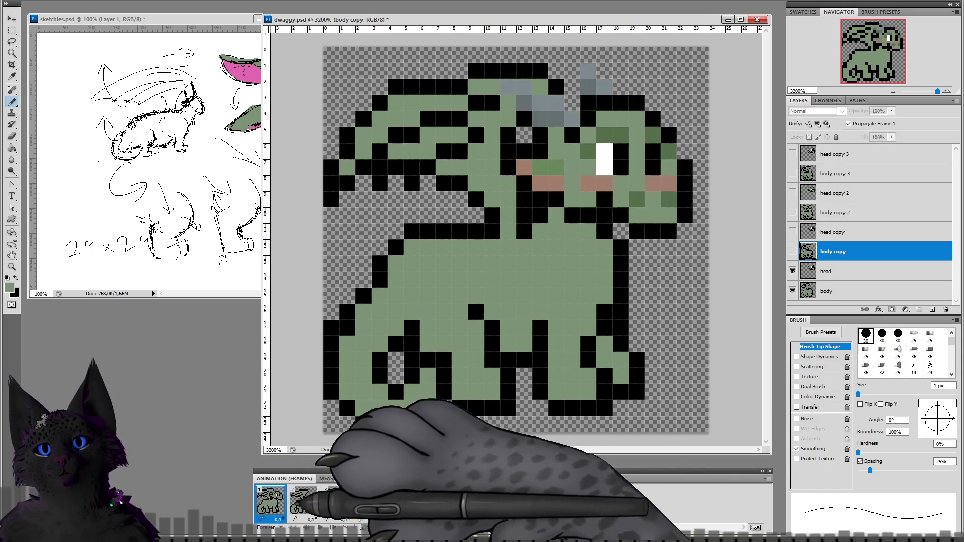
click(303, 502)
click(270, 502)
click(302, 502)
click(270, 502)
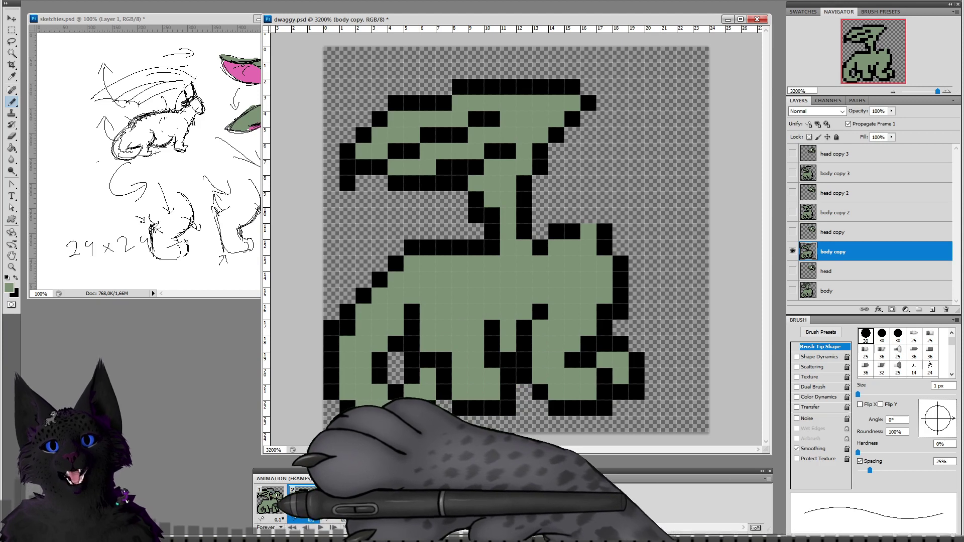
click(273, 503)
click(302, 501)
Step: Hide the head in frame 3 and make the body copy 2 layer active for editing
click(338, 500)
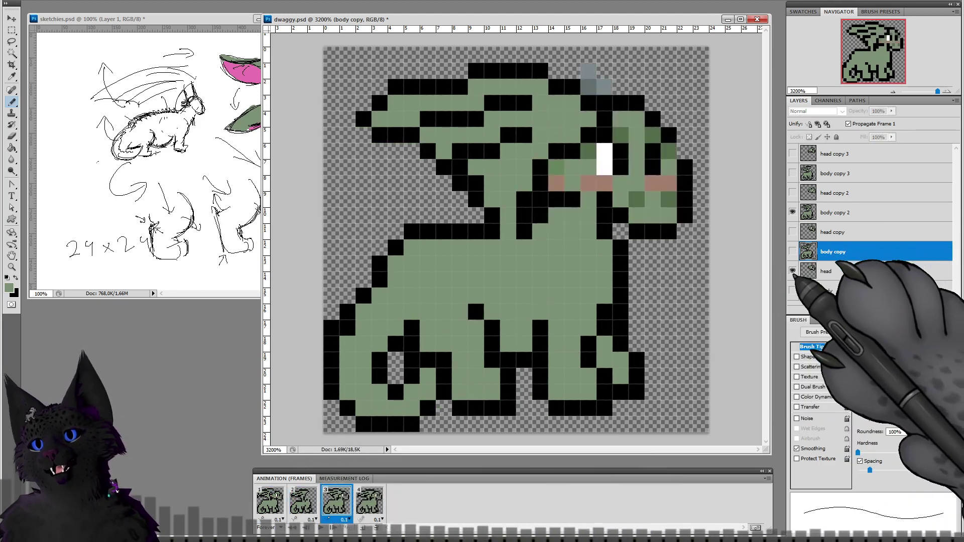
click(792, 271)
click(843, 210)
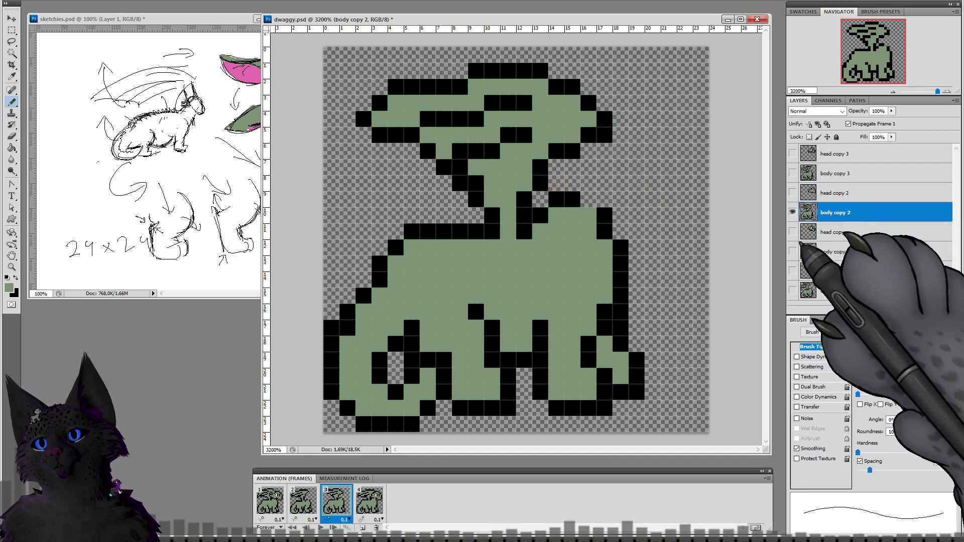
Step: Select the dragon's torso and haunch in frame 3 and shift them down by one pixel, leaving nothing selected
click(12, 42)
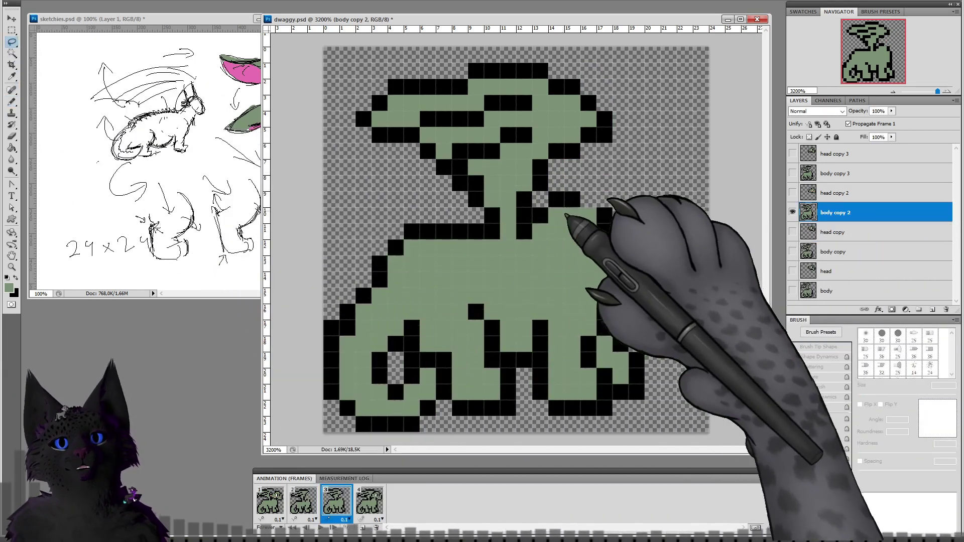
mouse_move(542, 209)
mouse_down()
mouse_move(535, 245)
mouse_move(485, 246)
mouse_move(481, 207)
mouse_move(382, 242)
mouse_move(331, 326)
mouse_move(347, 341)
mouse_move(434, 281)
mouse_move(685, 281)
mouse_move(685, 176)
mouse_move(565, 177)
mouse_up()
click(11, 18)
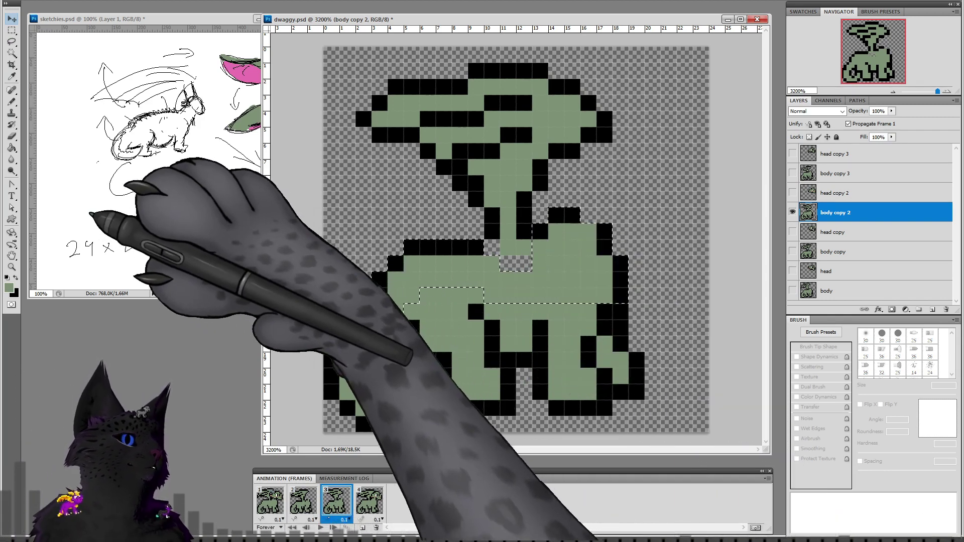
click(11, 42)
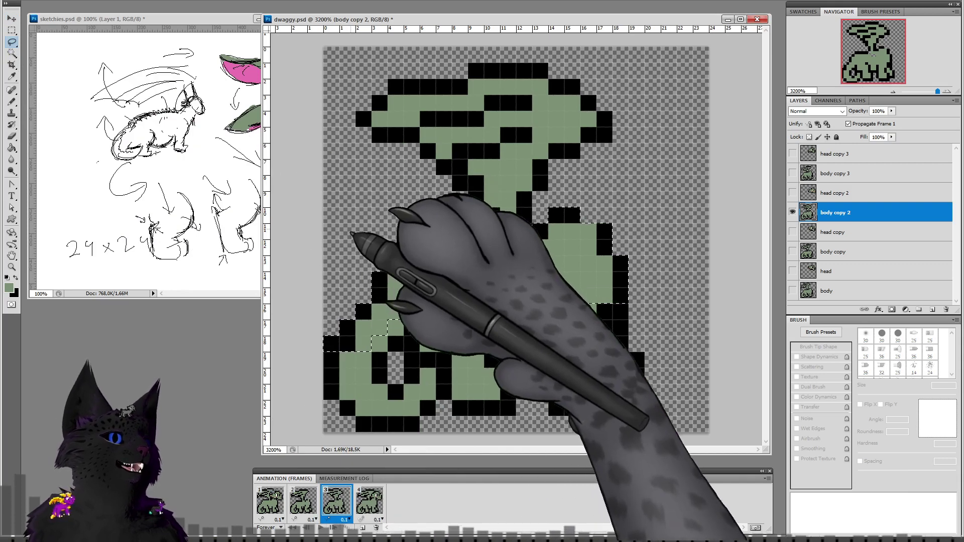
click(344, 248)
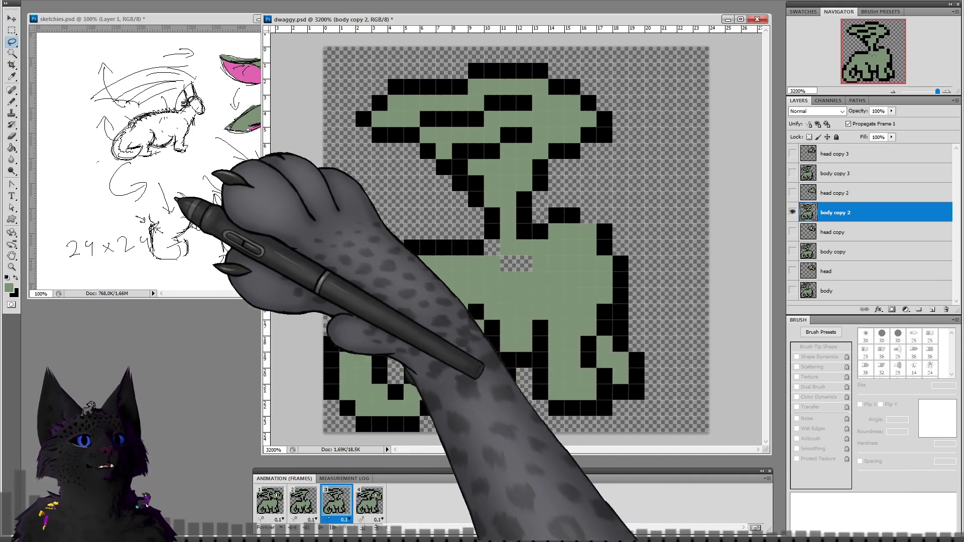
Step: Fill the gap below the neck with green and redraw the chest's upper outline lower in black
click(11, 114)
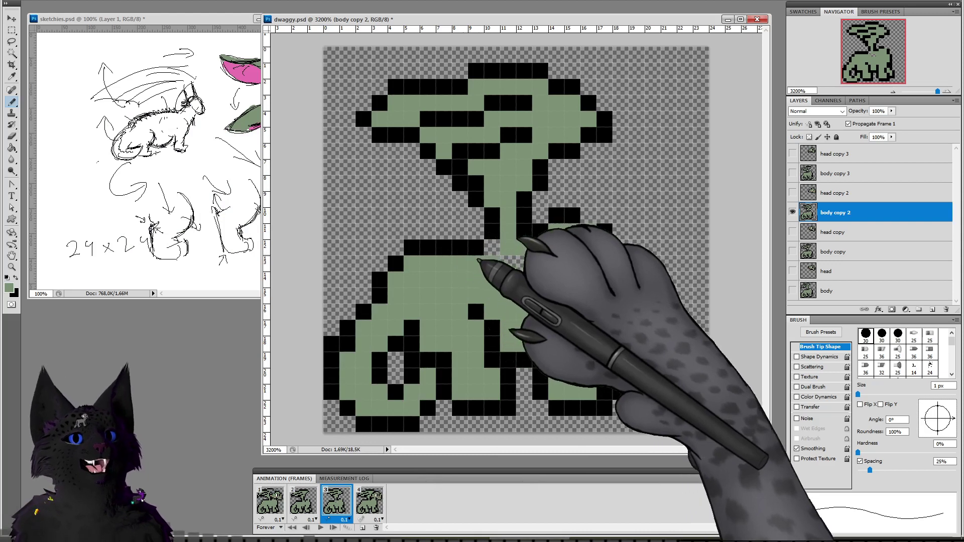
mouse_move(497, 279)
mouse_down()
mouse_move(497, 255)
mouse_move(530, 269)
mouse_up()
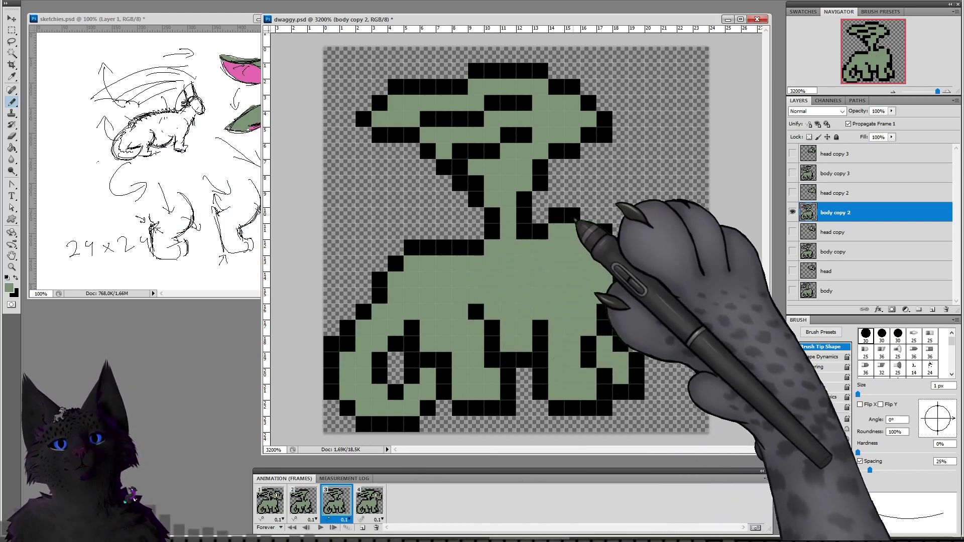
alt+click(543, 234)
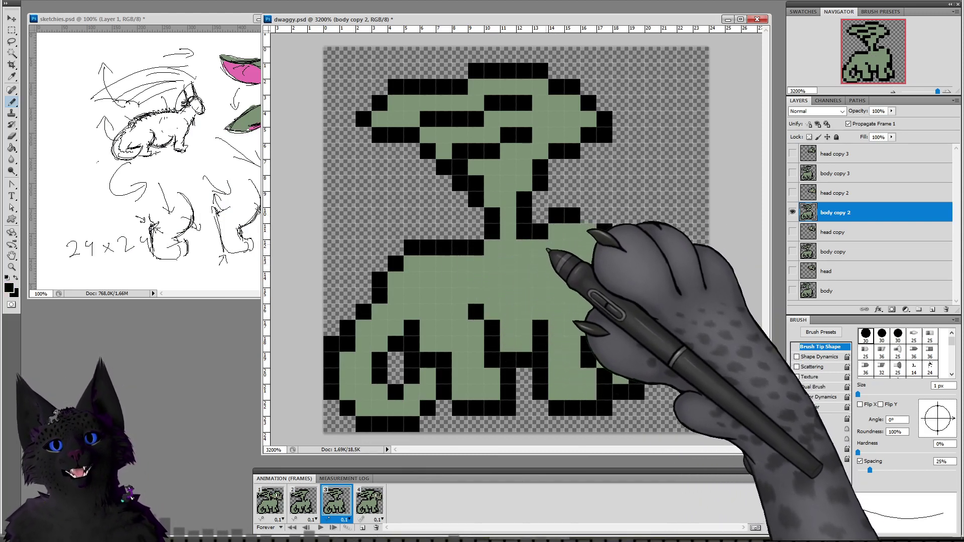
drag(541, 248, 573, 248)
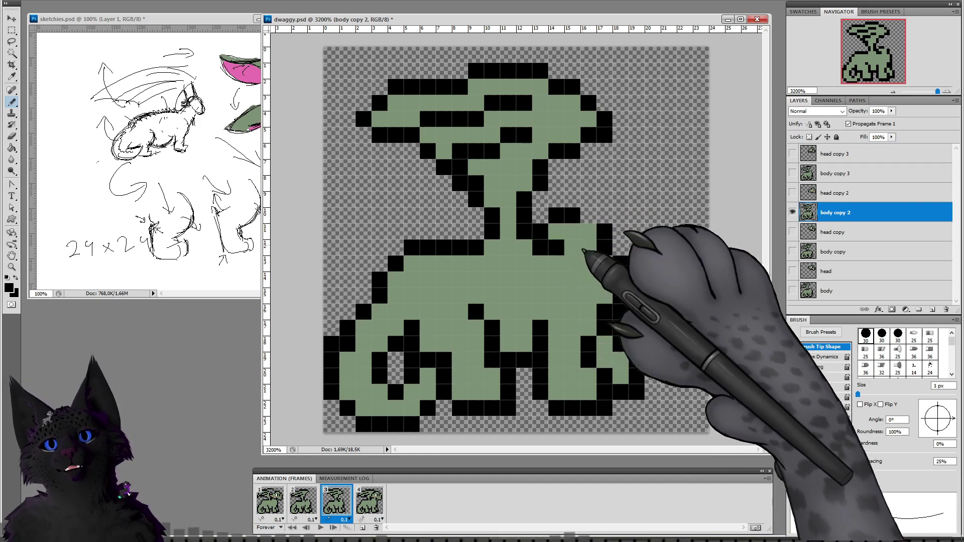
mouse_move(578, 216)
mouse_down()
mouse_move(556, 233)
mouse_move(604, 236)
mouse_up()
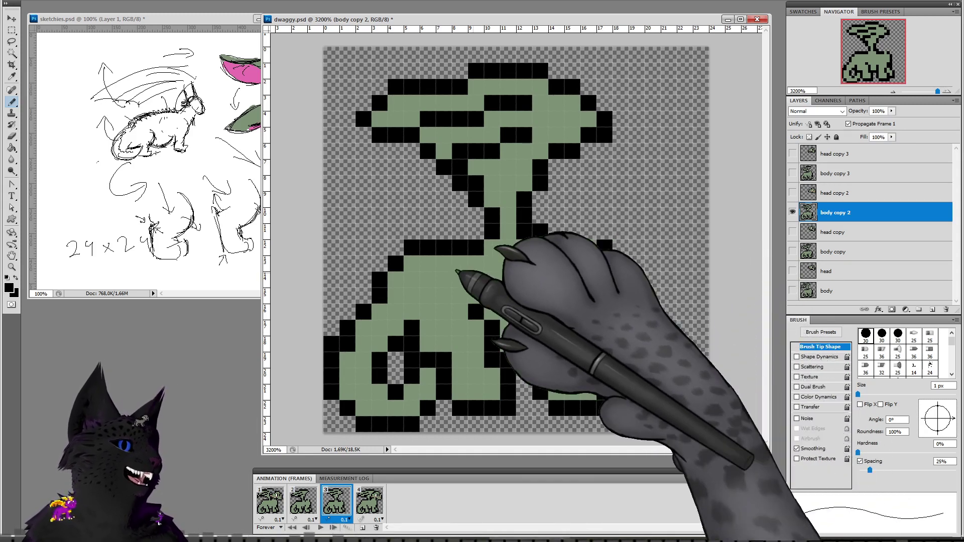
Step: Undo the last strokes, smooth the haunch's back outline in frame 3, and compare it with frame 2
key(ctrl+z)
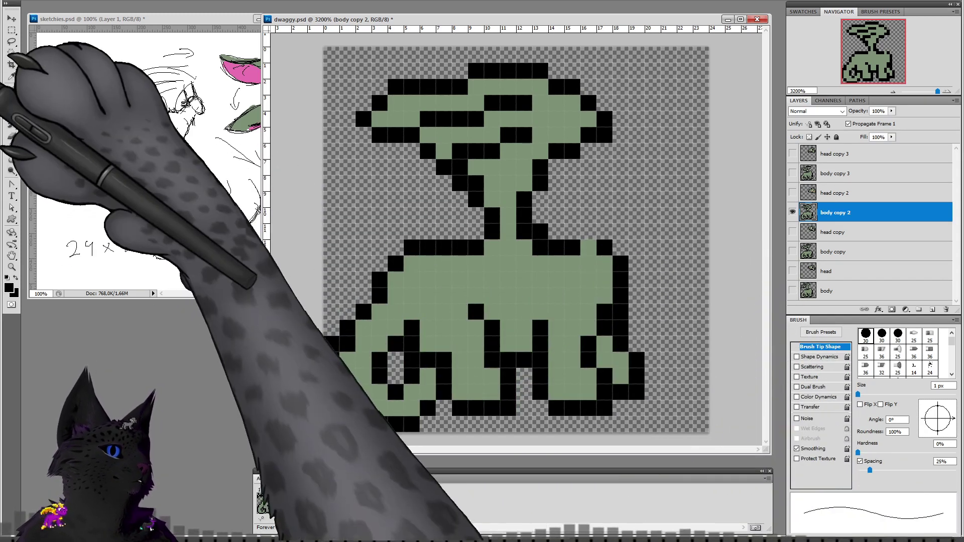
key(ctrl+z)
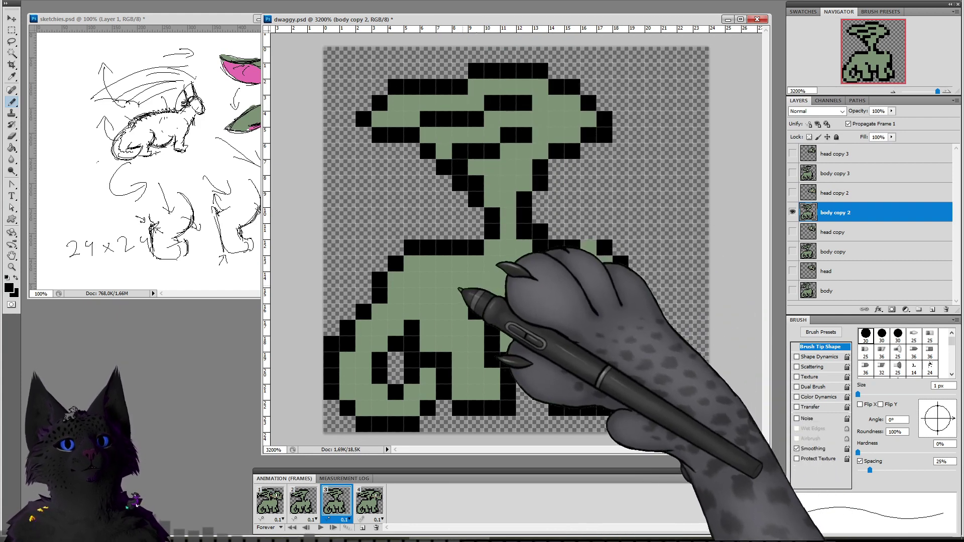
alt+click(368, 335)
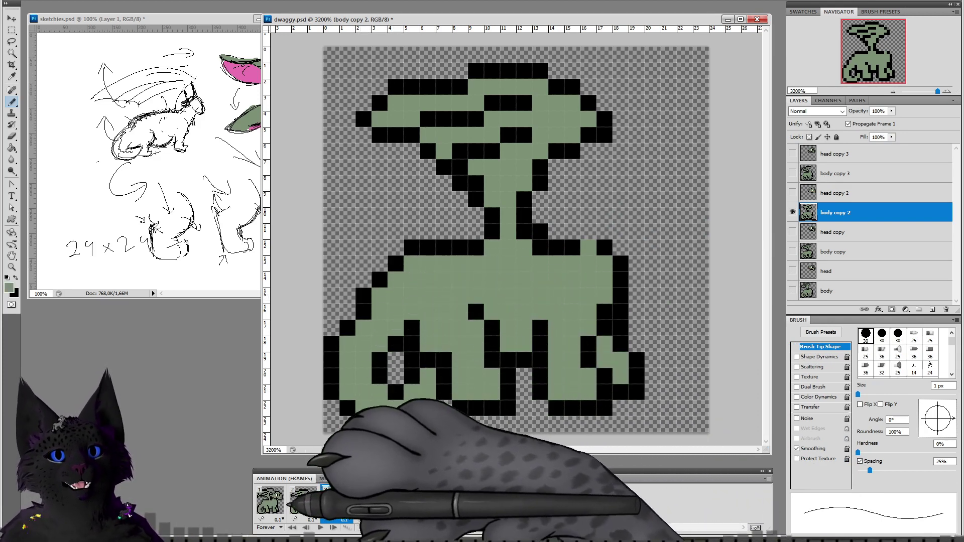
click(312, 508)
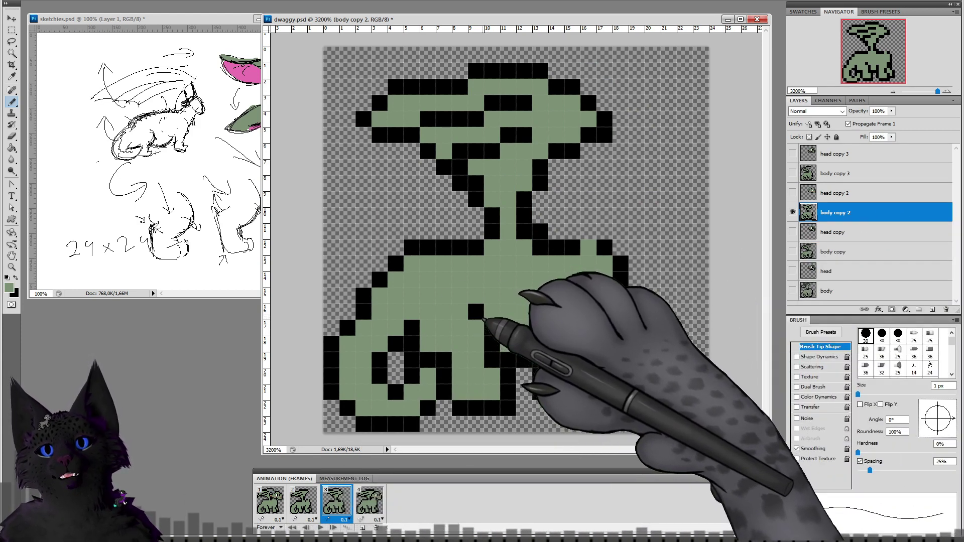
Step: Extend the haunch line upward in frame 3 with black pixels that step diagonally toward the torso
alt+click(481, 317)
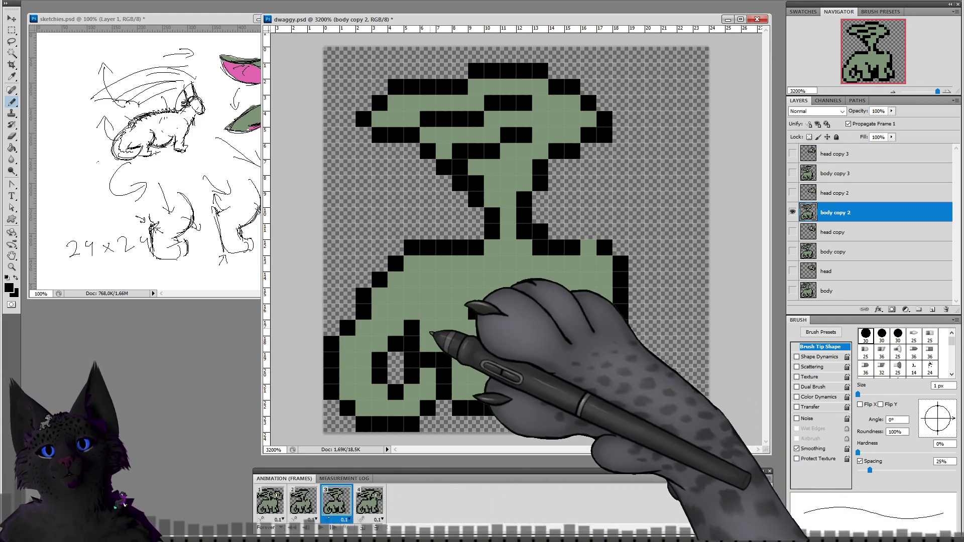
drag(426, 312, 416, 315)
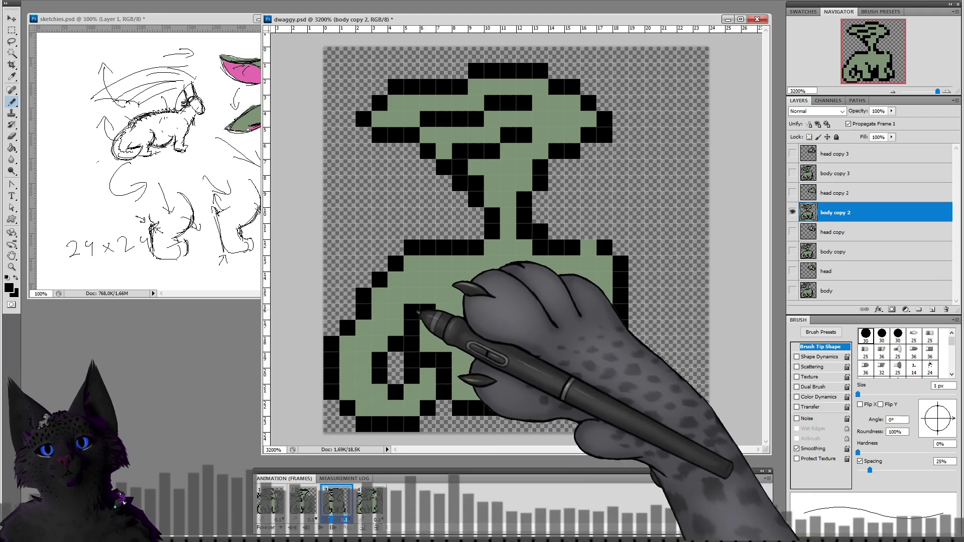
click(429, 298)
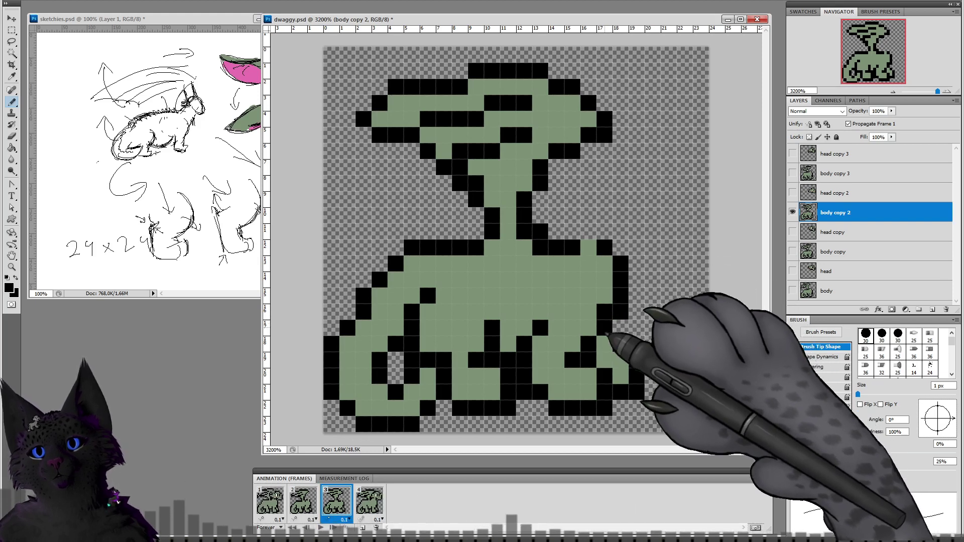
Step: Push the chest outline one pixel forward in black, fill behind it with green, and close the outline along its top
click(620, 329)
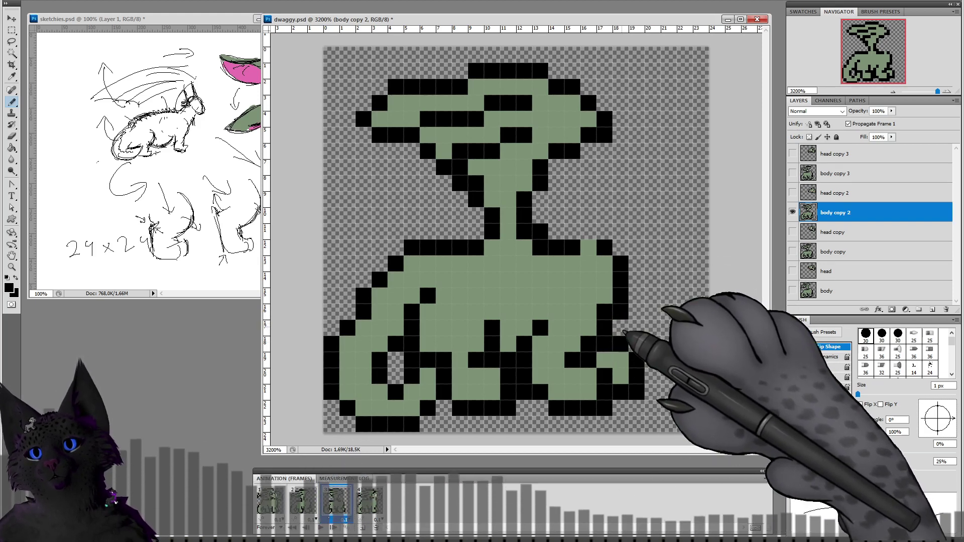
click(636, 264)
alt+click(590, 302)
drag(621, 263, 621, 278)
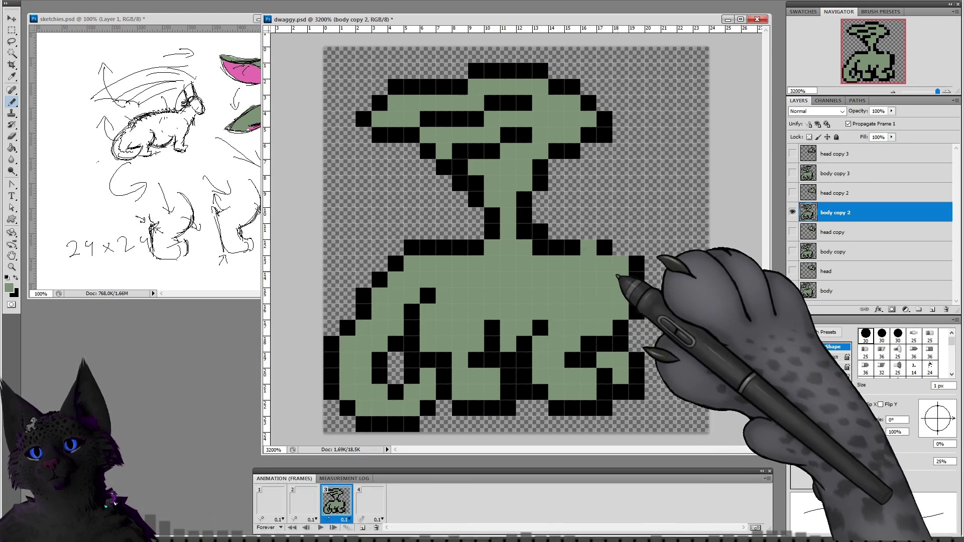
alt+click(587, 339)
click(591, 250)
click(619, 253)
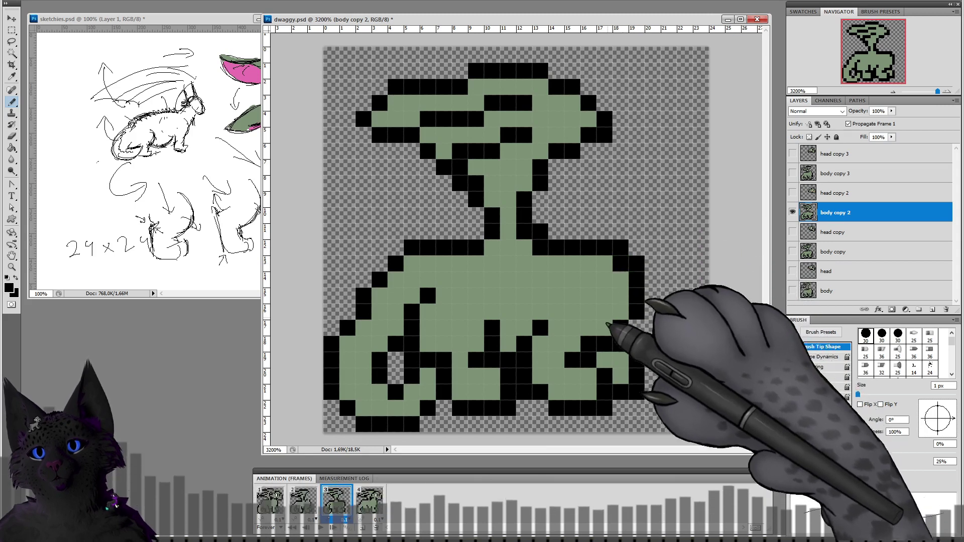
Step: Compare frame 3's reshaped body with frames 1 and 2, and sample the green body colour
click(279, 501)
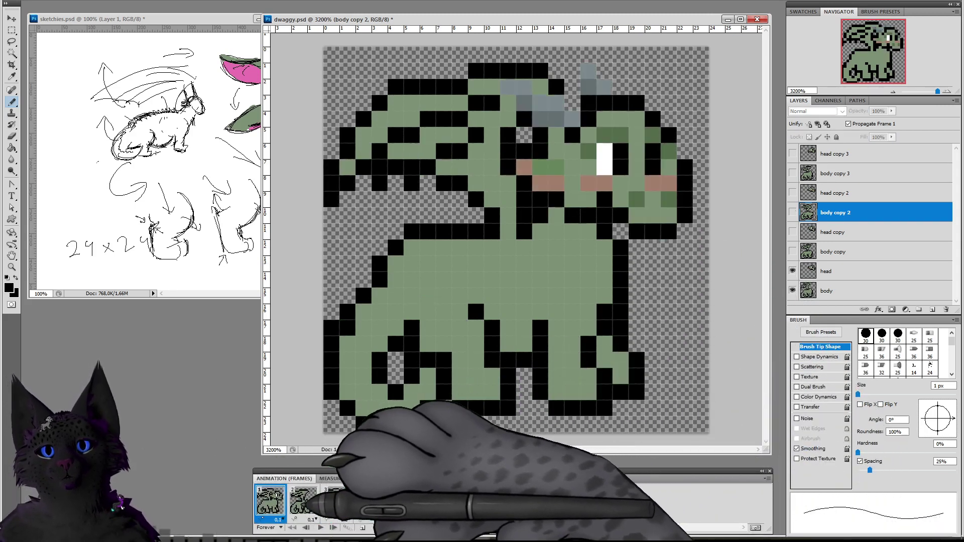
click(304, 501)
click(336, 501)
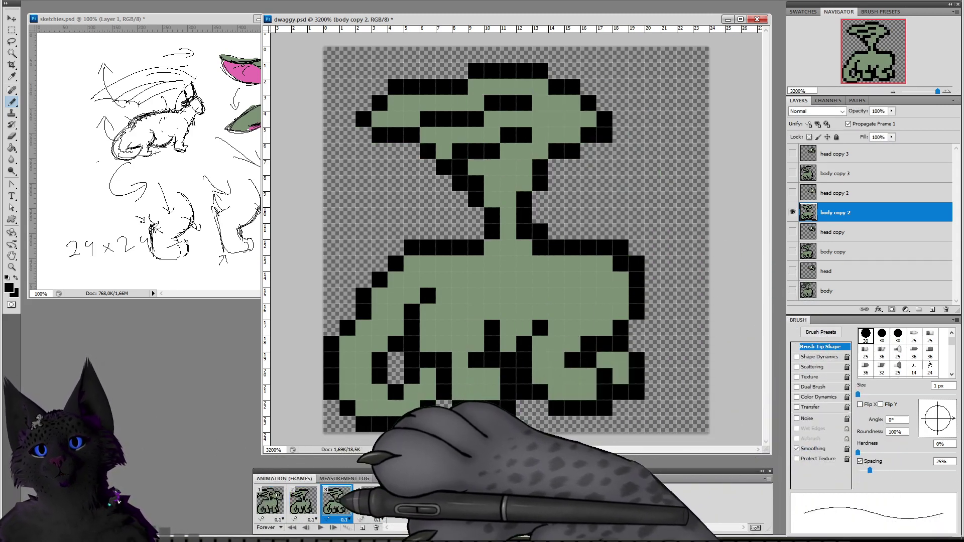
click(304, 501)
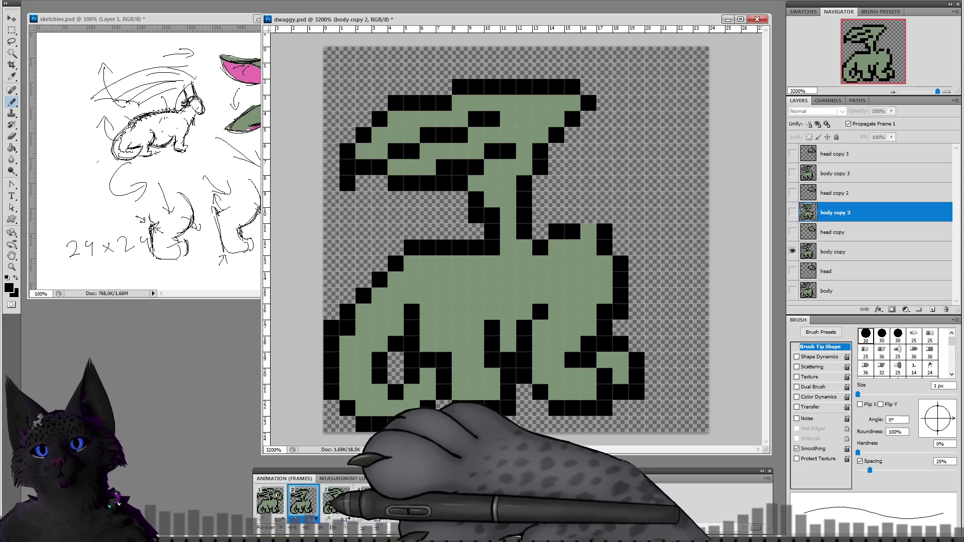
click(331, 502)
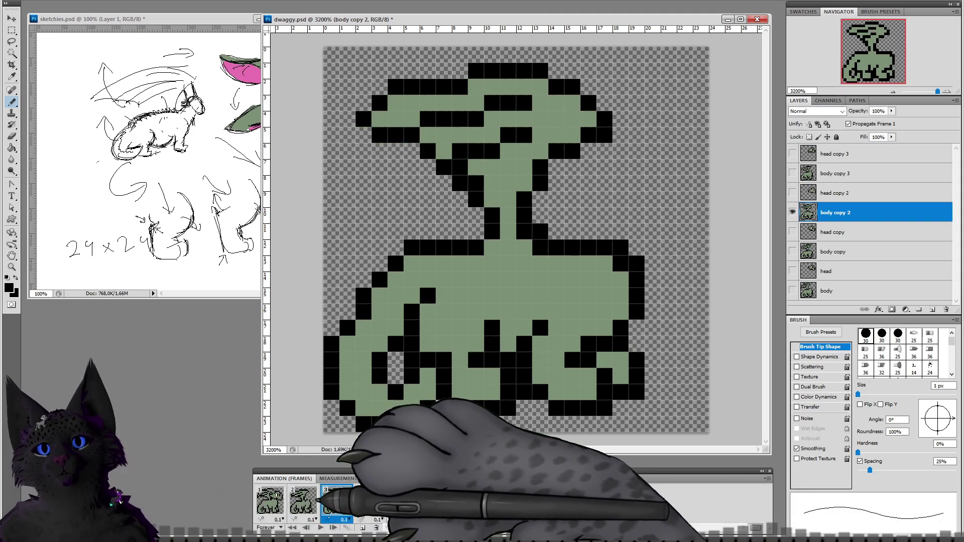
alt+click(598, 327)
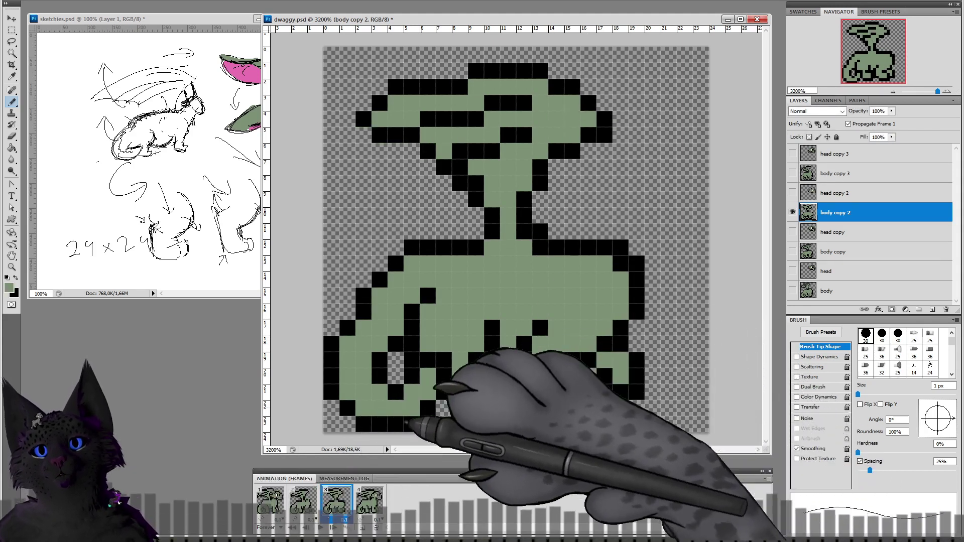
click(304, 501)
click(336, 501)
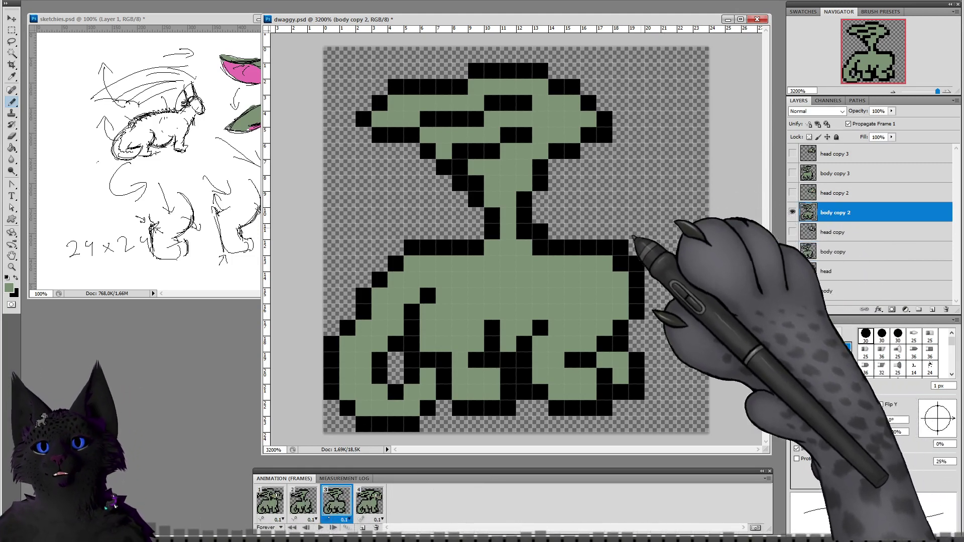
Step: Step repeatedly through frames 1, 2 and 3 to examine how the chest, haunch and legs move
click(271, 501)
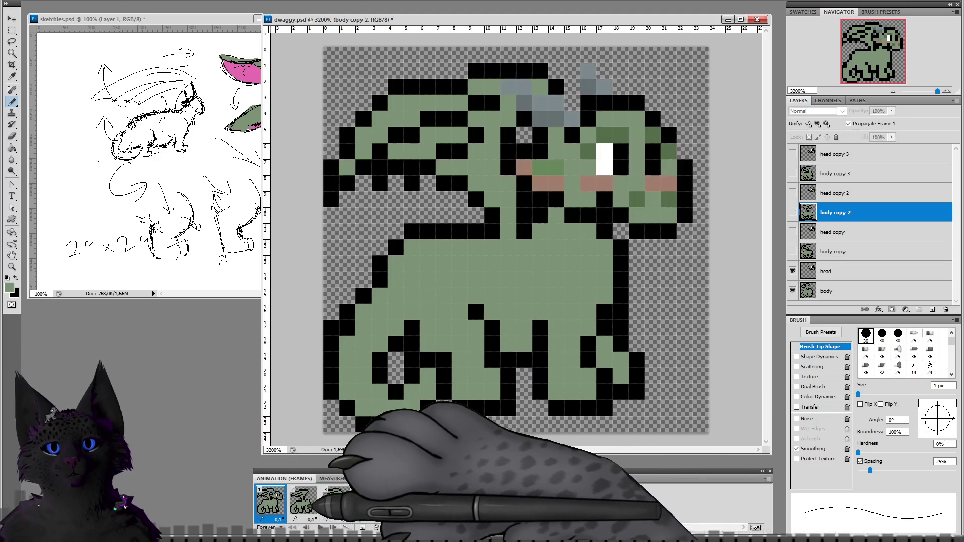
click(306, 504)
click(337, 502)
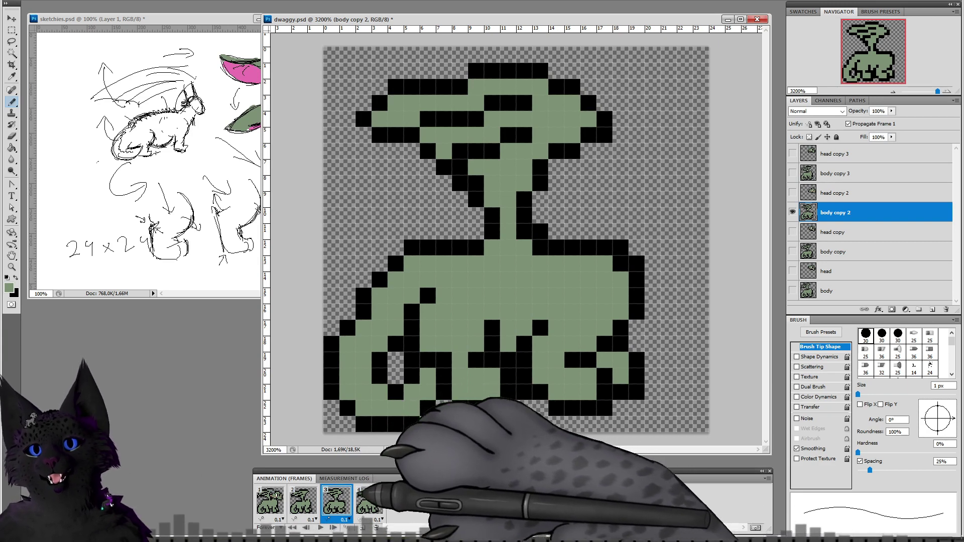
click(270, 500)
click(303, 500)
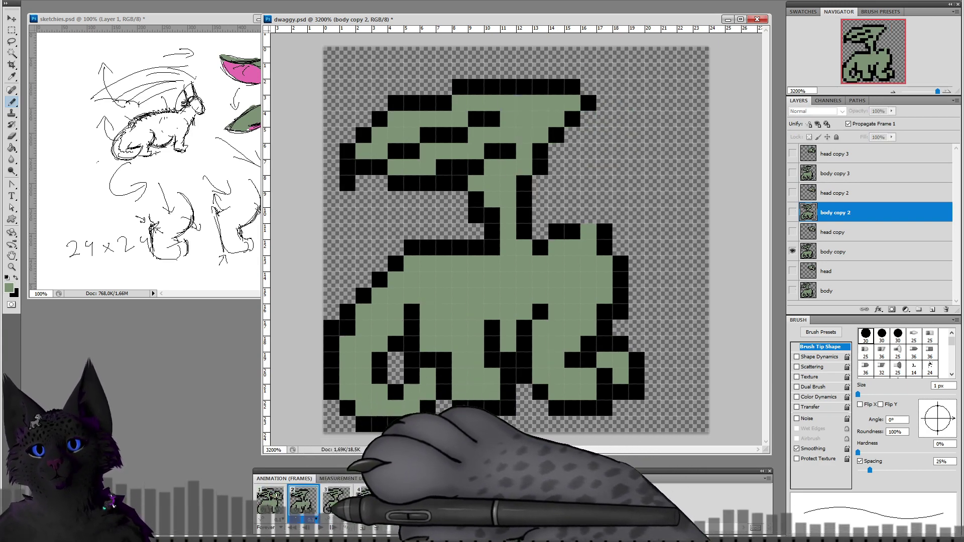
click(340, 507)
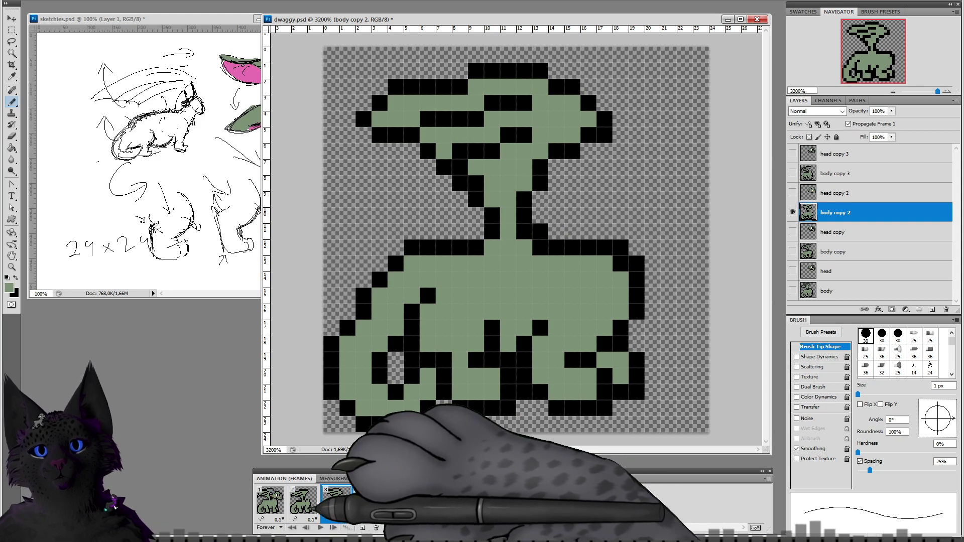
click(310, 507)
click(337, 507)
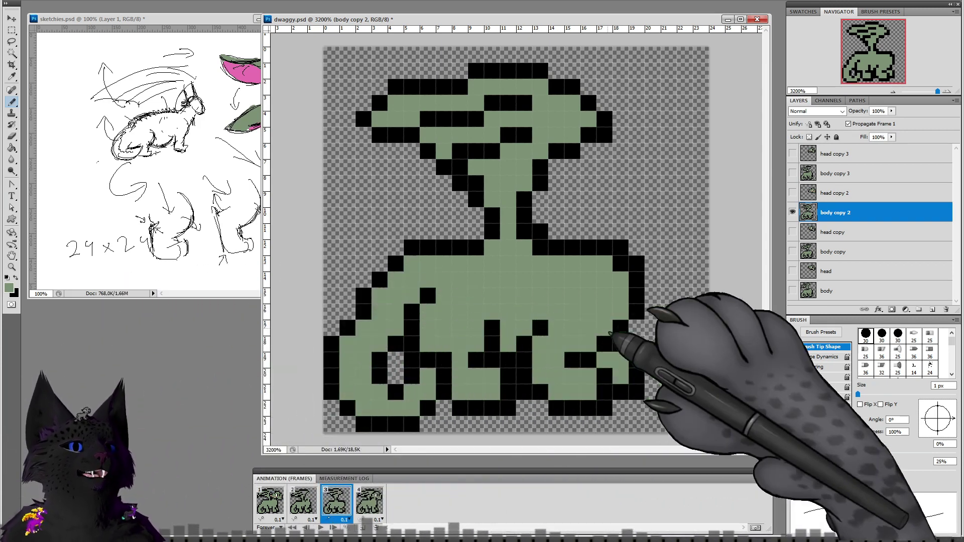
Step: Switch among frames 2, 3 and 4 to examine how the body changes from one pose to the next
click(310, 500)
click(347, 501)
click(305, 501)
click(335, 502)
click(368, 501)
click(312, 502)
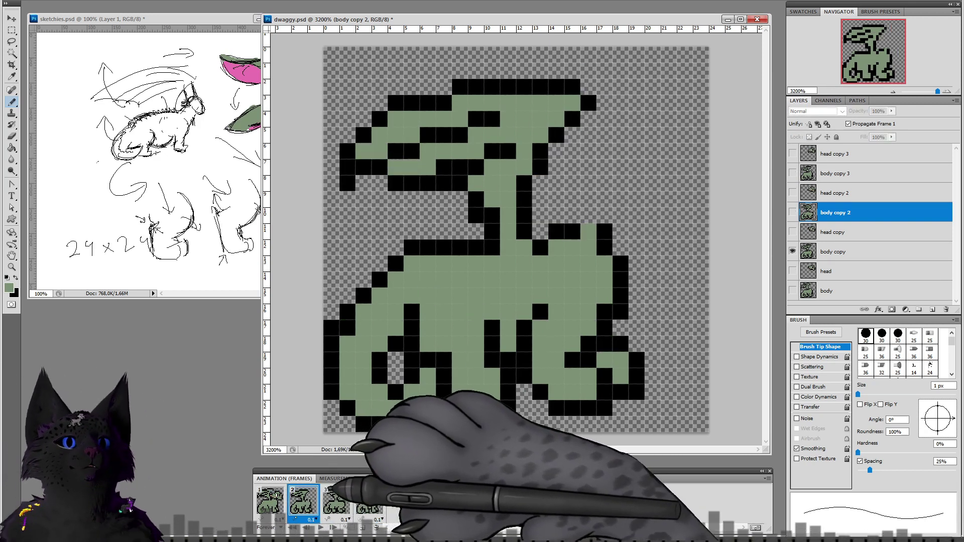
Step: Play and stop the animation repeatedly to examine how the wing and body move between frames 2 and 3
key(space)
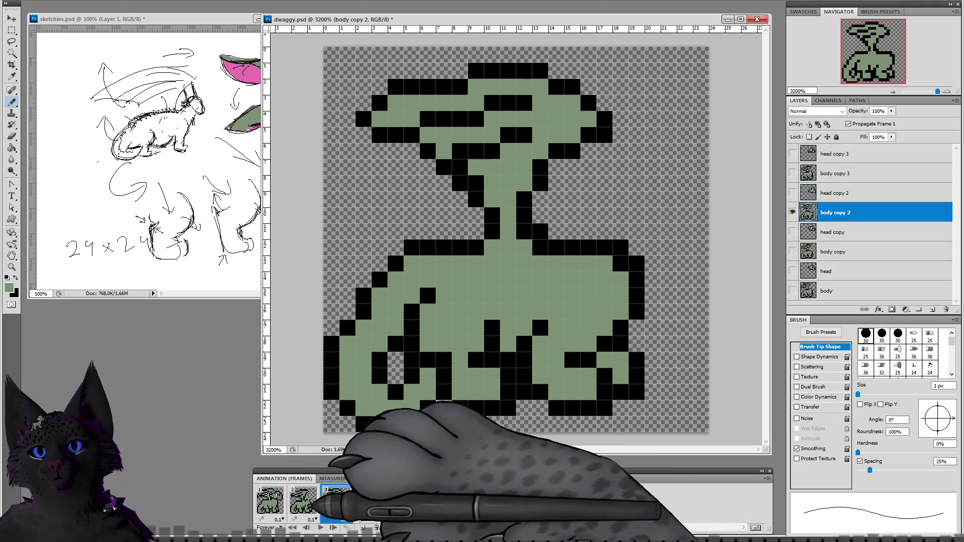
key(space)
key(space)
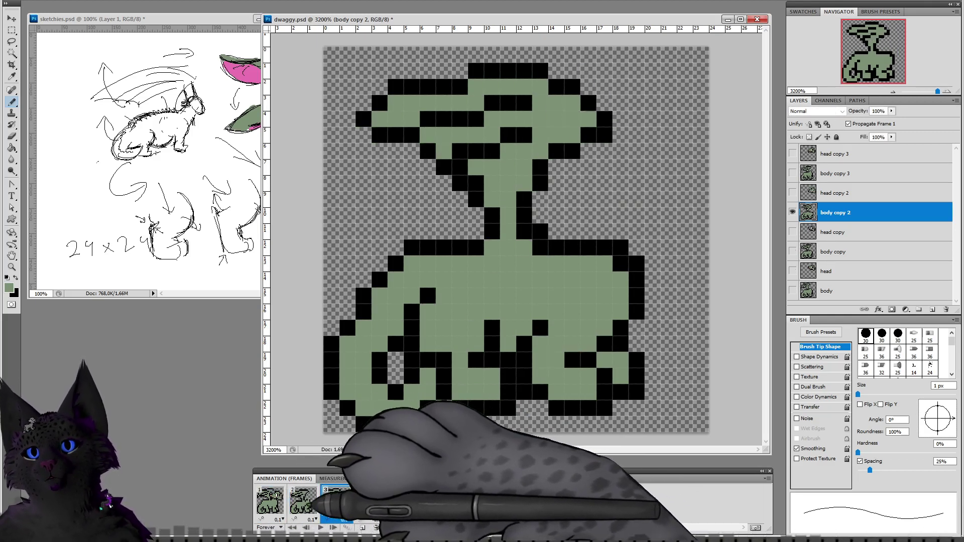
key(space)
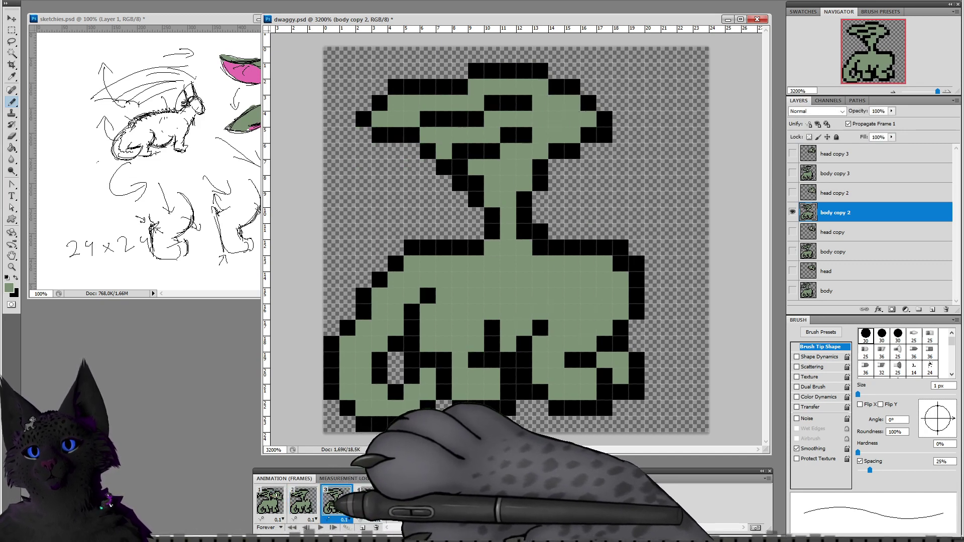
key(space)
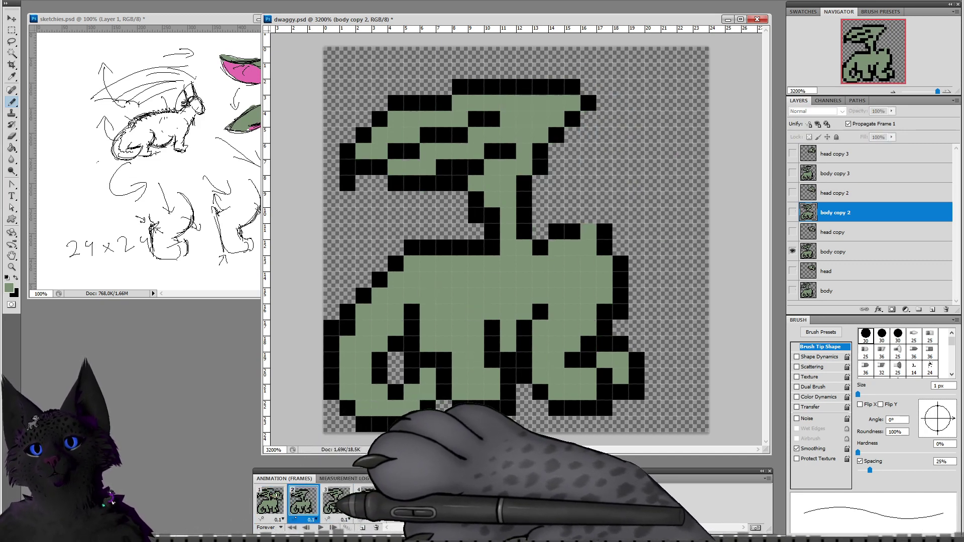
key(space)
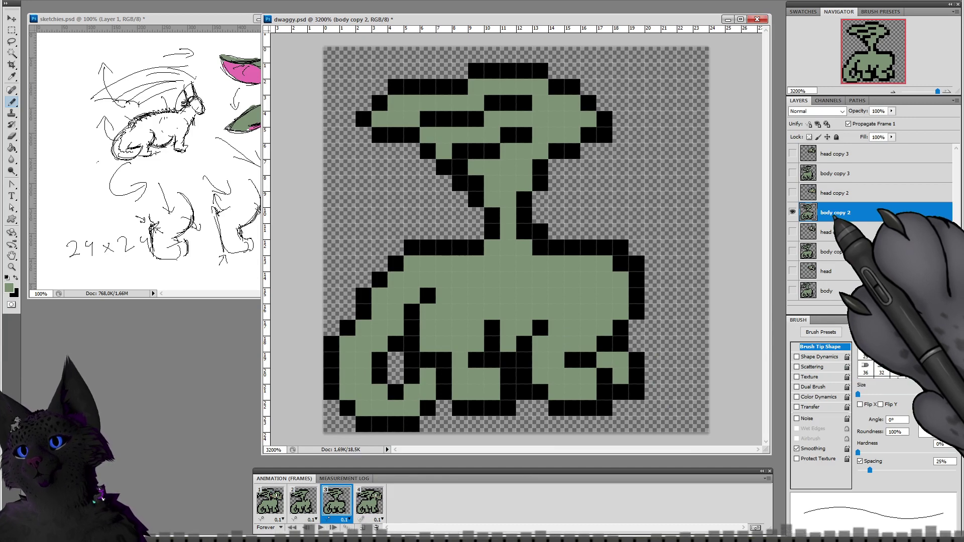
Step: On frame 3's body layer, lasso the wing and upper neck, move them down one pixel, and deselect
click(11, 41)
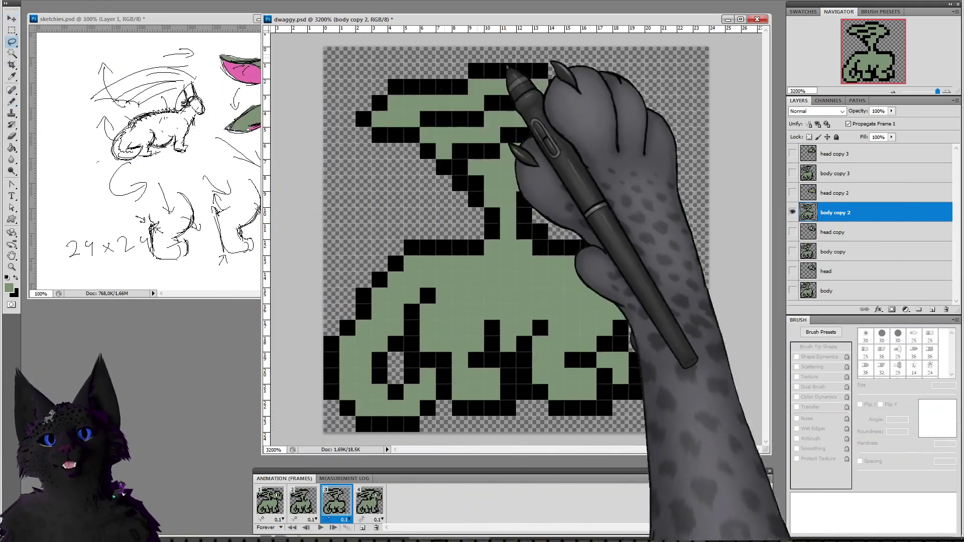
mouse_move(593, 56)
mouse_down()
mouse_move(343, 58)
mouse_move(368, 202)
mouse_move(459, 231)
mouse_move(572, 221)
mouse_move(660, 125)
mouse_move(595, 52)
mouse_up()
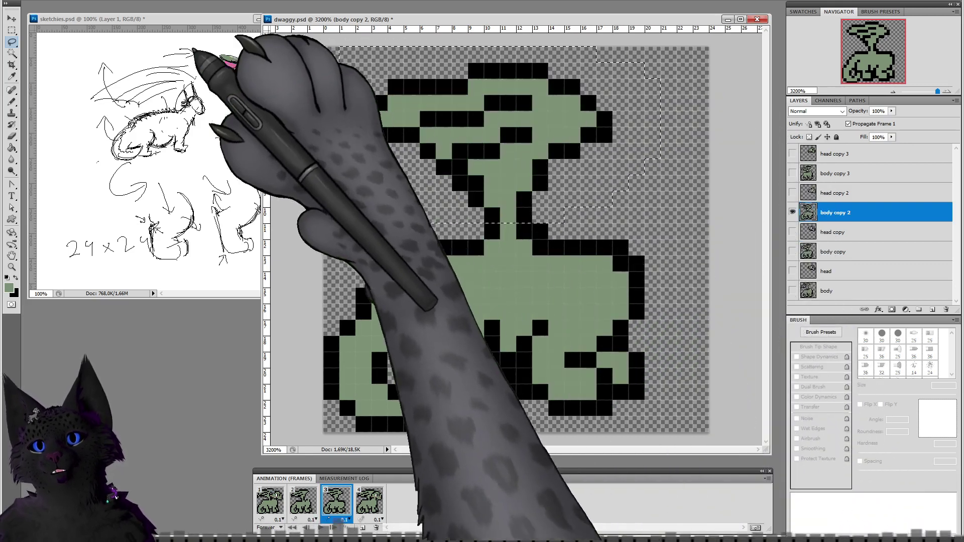
click(11, 19)
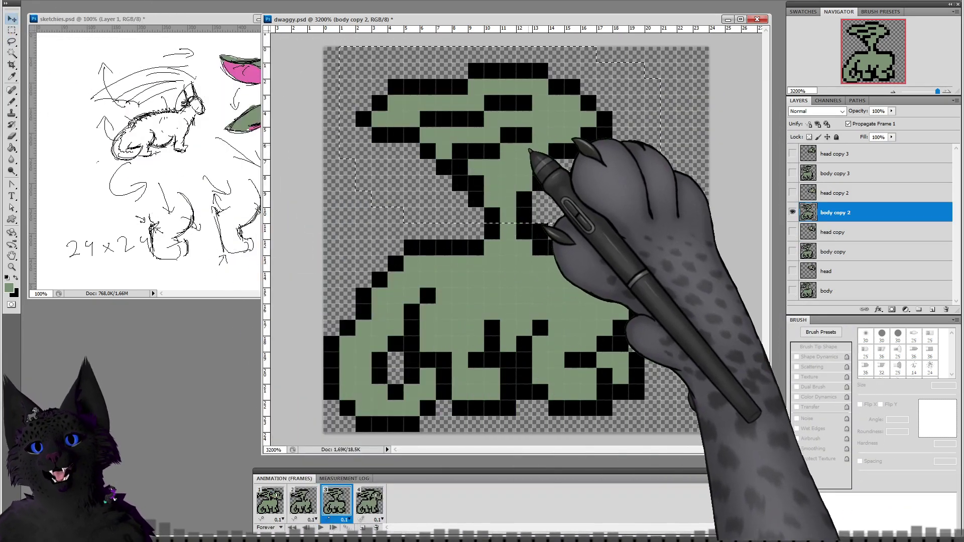
drag(529, 149, 530, 164)
click(11, 42)
click(305, 94)
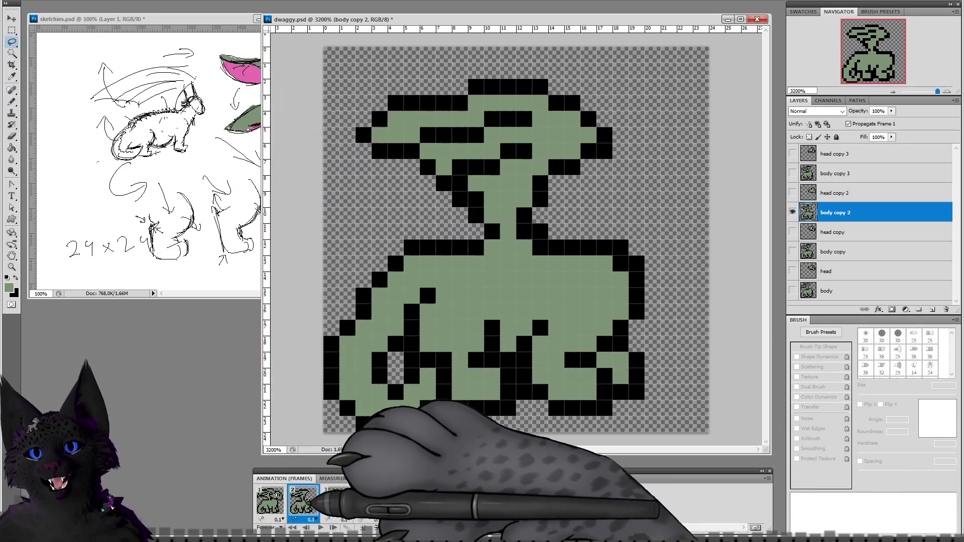
Step: Show the head copy layer in frame 2 and the head copy 2 layer in frame 3
click(303, 501)
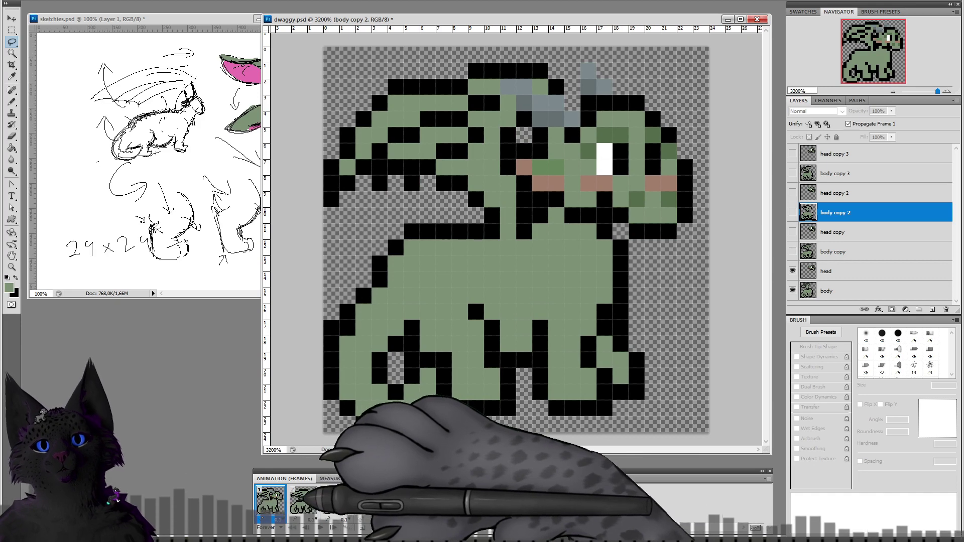
click(303, 500)
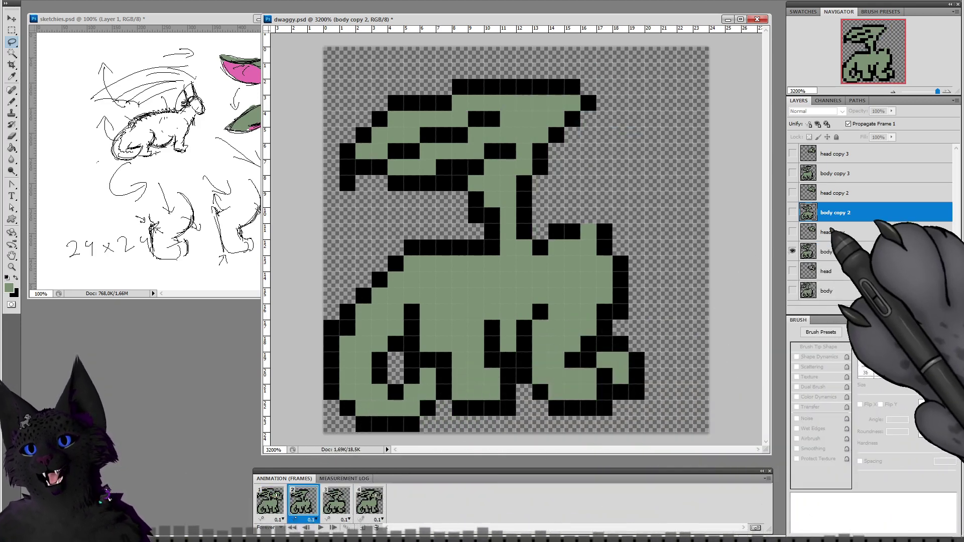
click(792, 232)
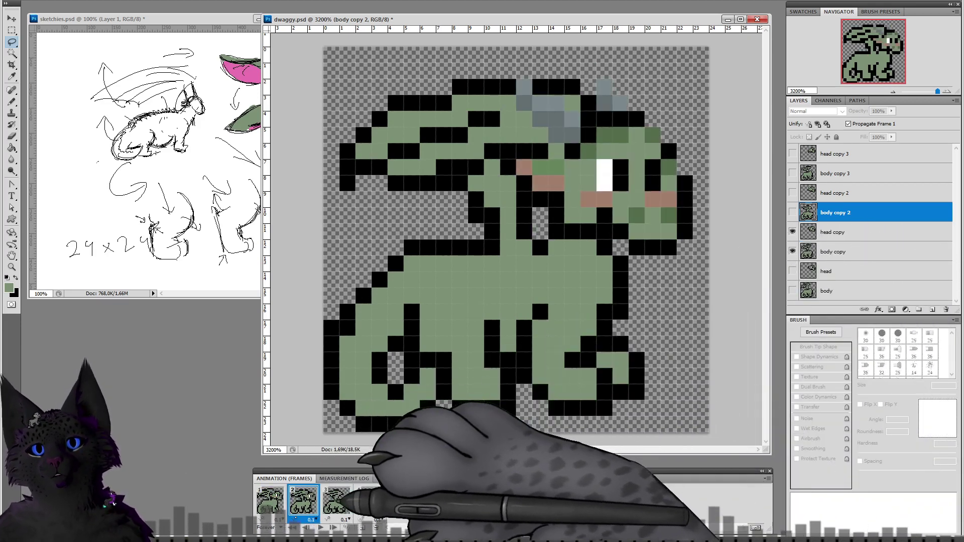
click(336, 501)
click(792, 192)
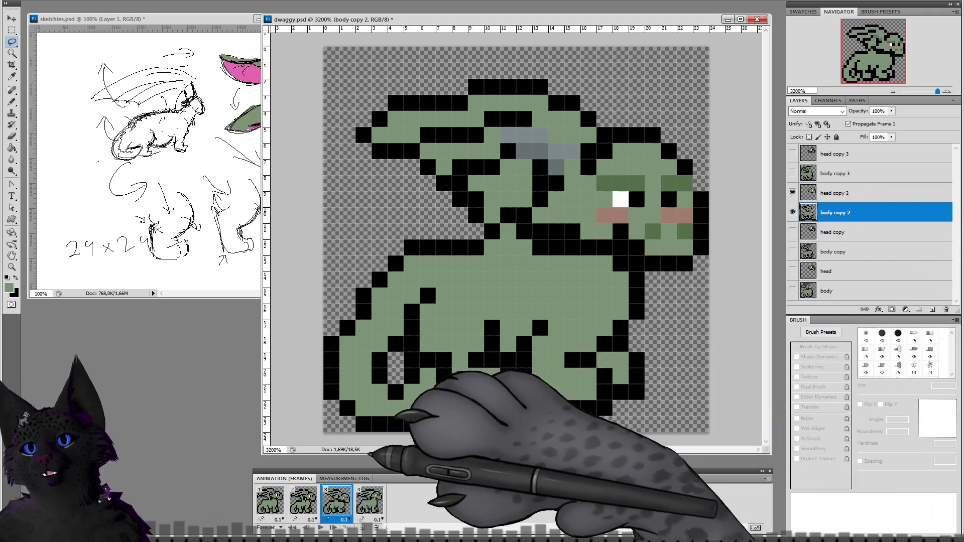
Step: Step through and play the frames to examine how the heads line up with the moving bodies
click(277, 499)
click(311, 505)
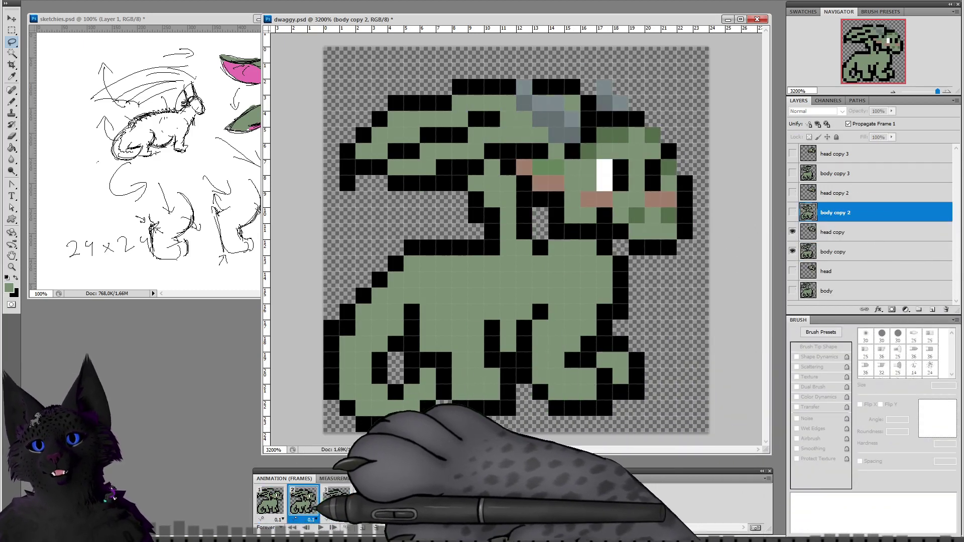
click(335, 502)
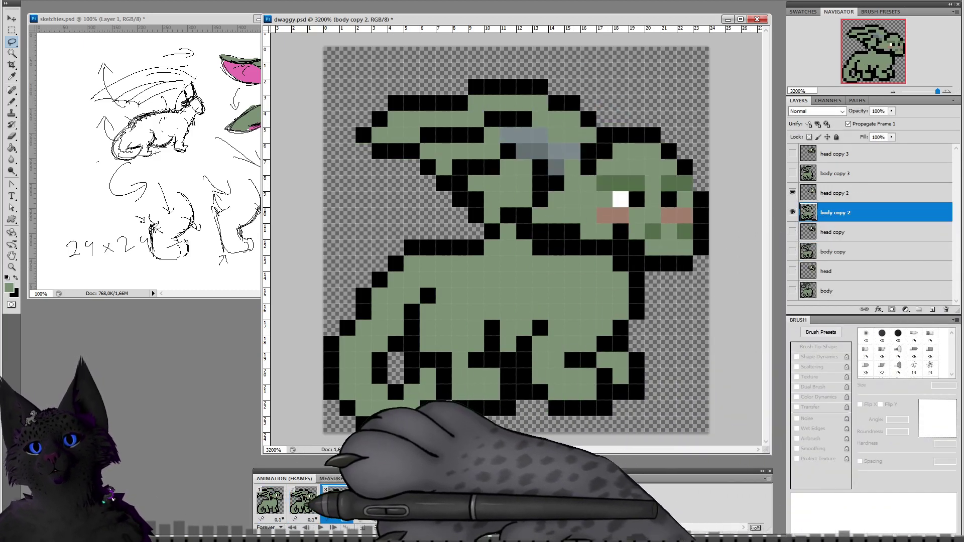
click(303, 502)
click(271, 501)
click(304, 502)
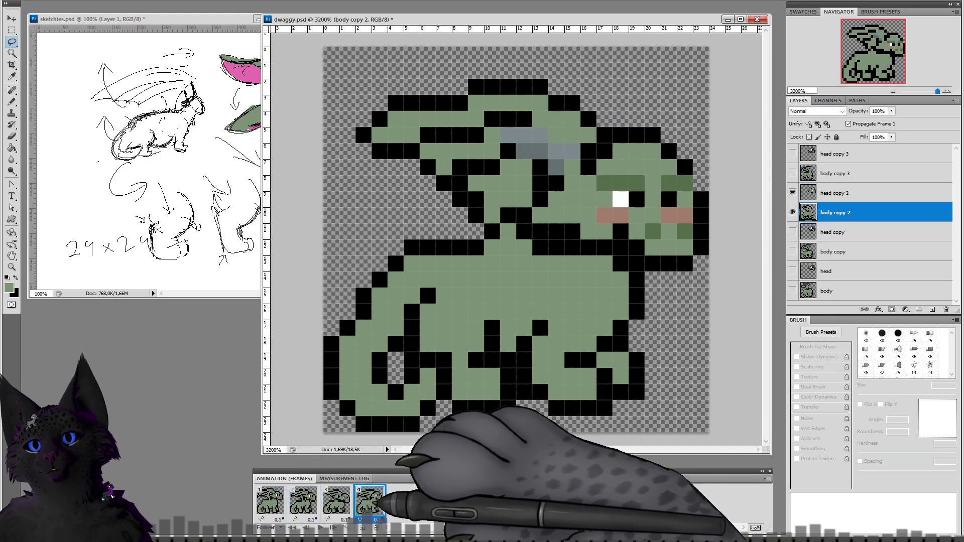
key(space)
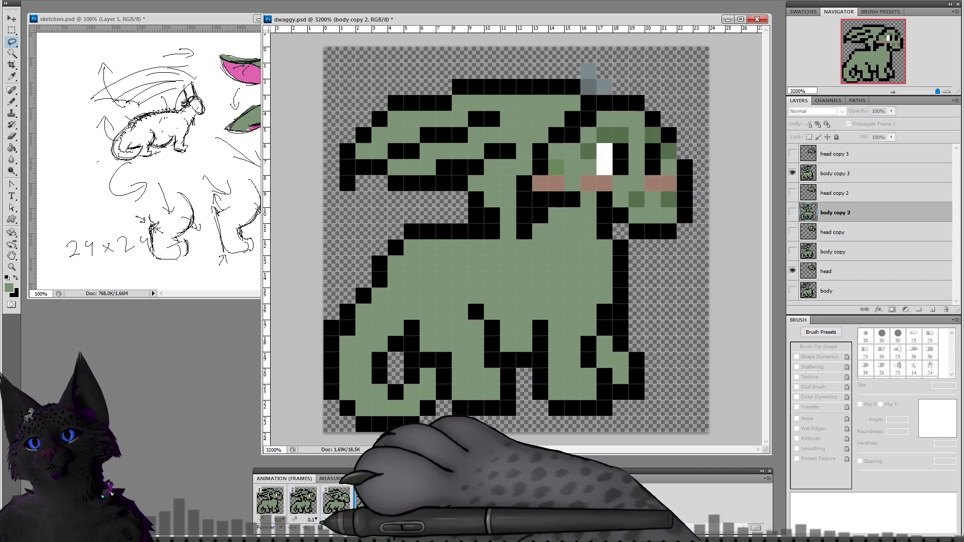
key(space)
click(335, 500)
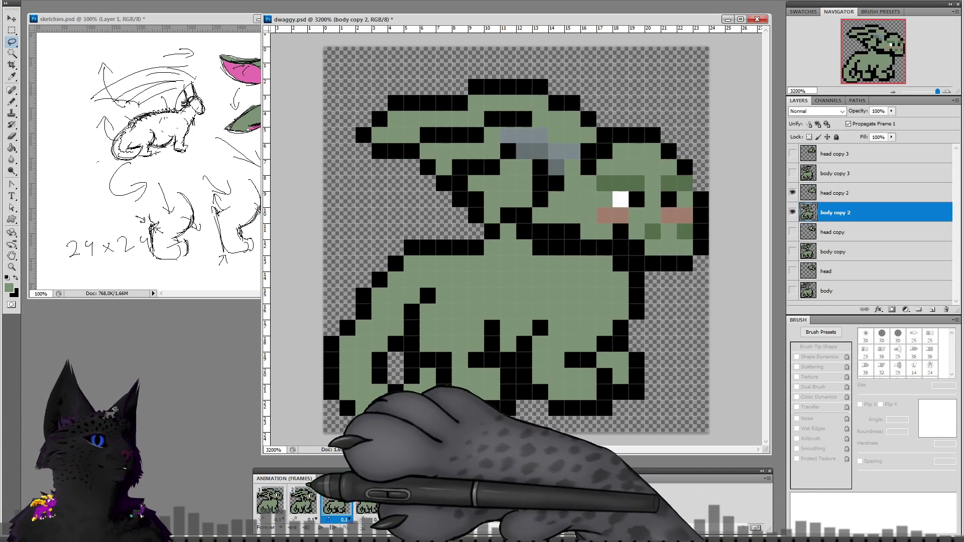
Step: Make the body layer active in frame 1 and ready the 1 px Brush with black as the painting colour
click(270, 500)
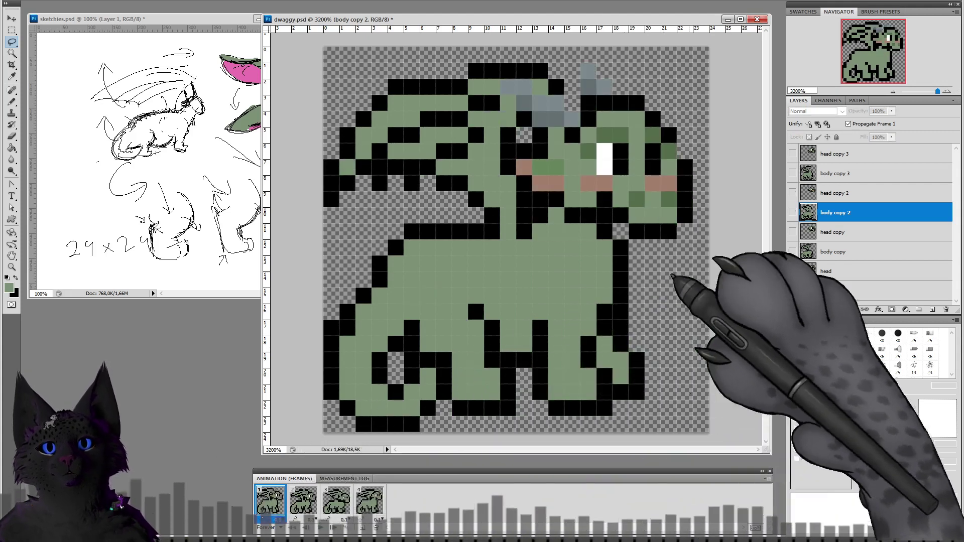
click(825, 290)
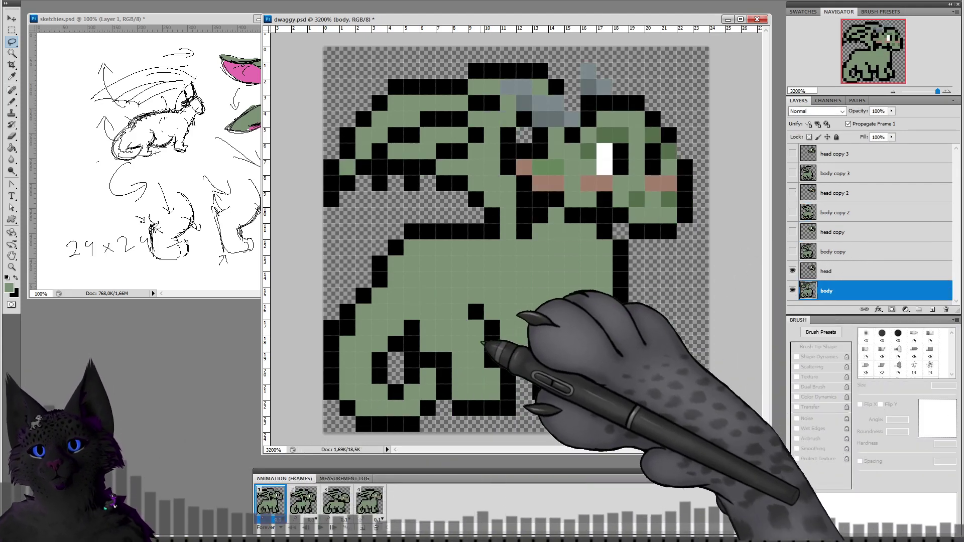
click(53, 127)
click(12, 102)
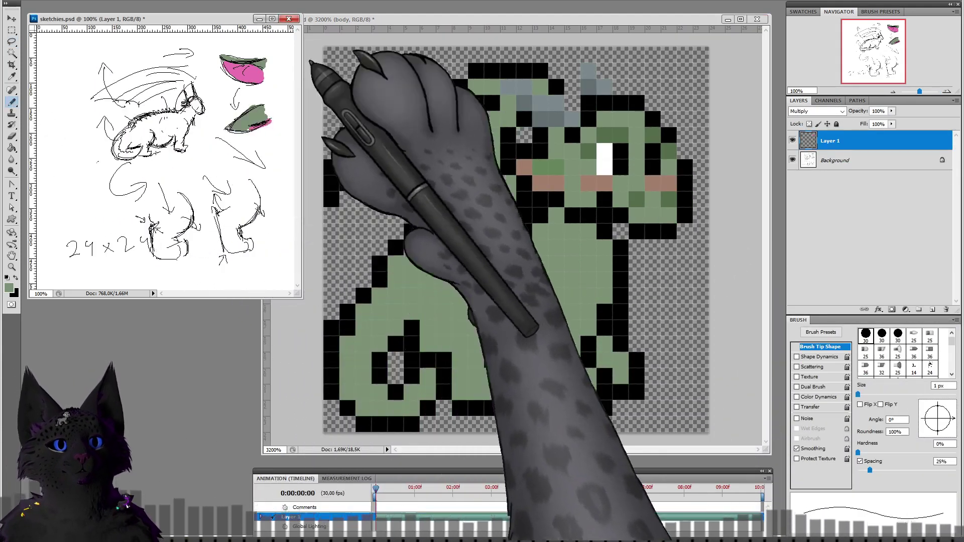
click(432, 20)
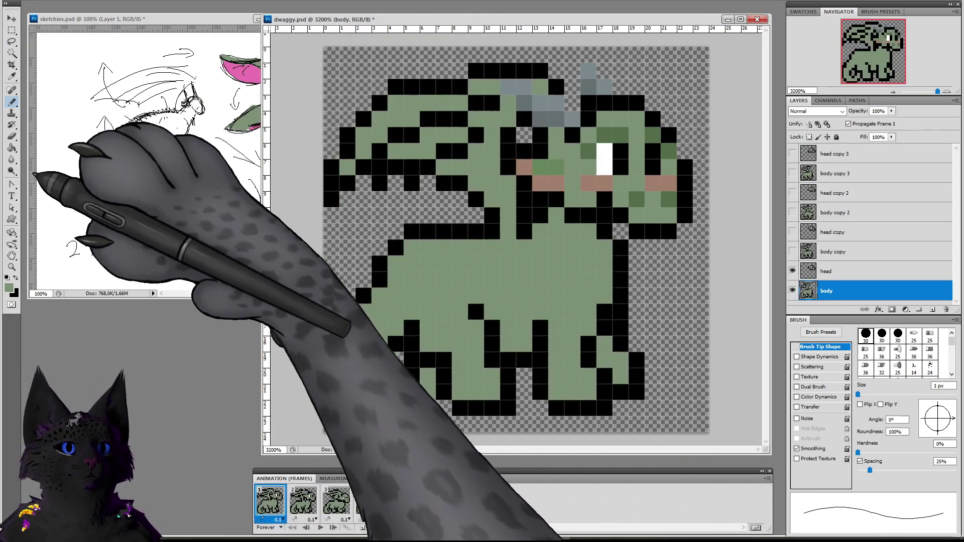
click(15, 278)
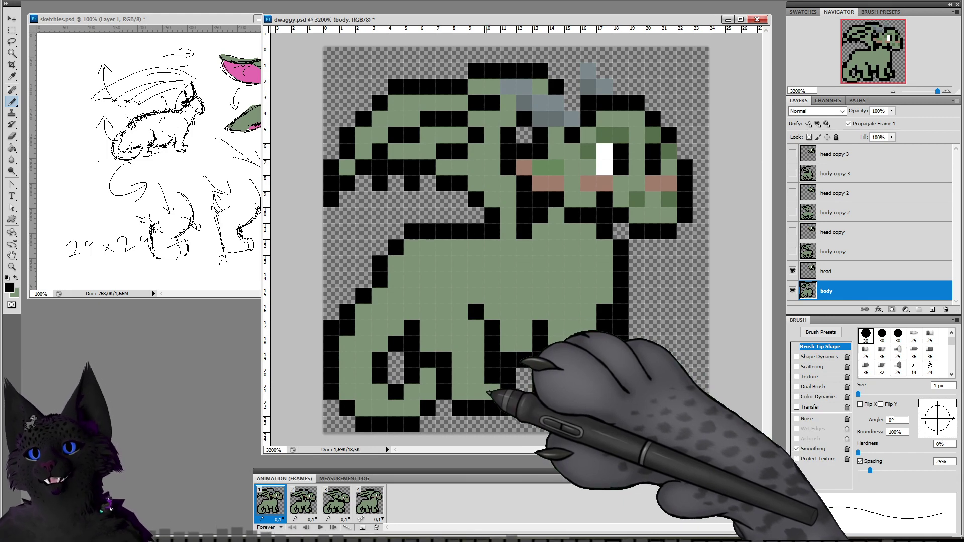
Step: Make the body copy layer active for frame 2 and the body copy 2 layer active for frame 3
click(303, 500)
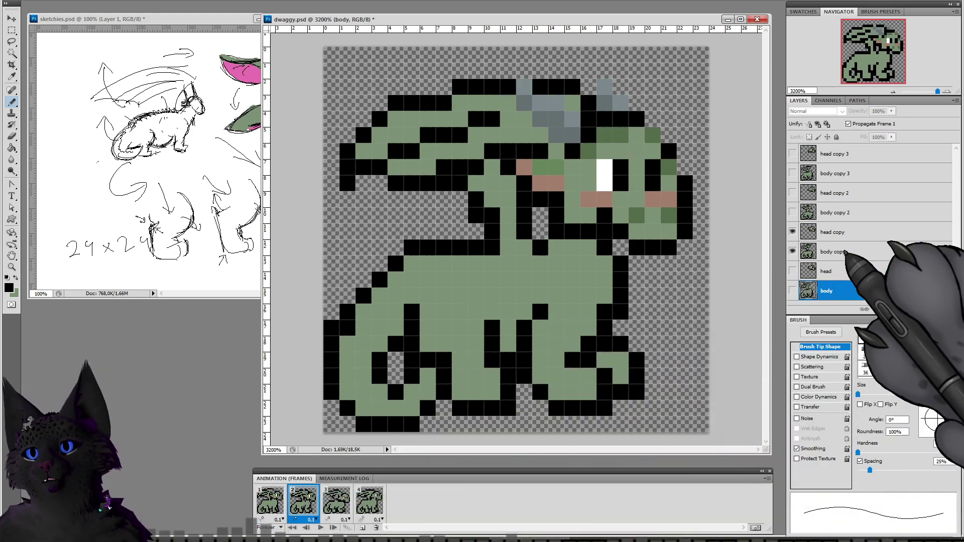
click(847, 252)
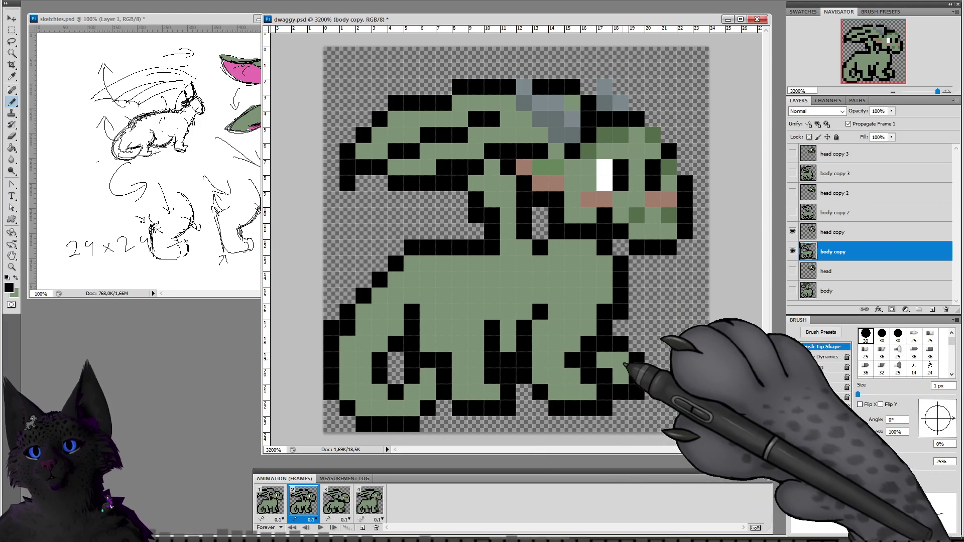
click(337, 500)
click(834, 213)
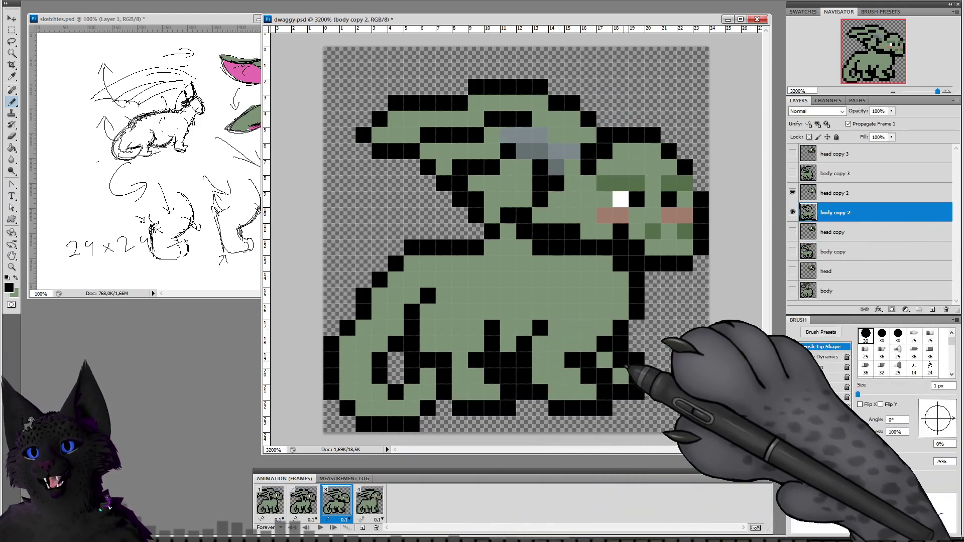
Step: On frame 4's body copy 3 layer, extend both inner leg lines upward one black pixel and cover the adjacent offset pixel with green
click(370, 501)
click(834, 173)
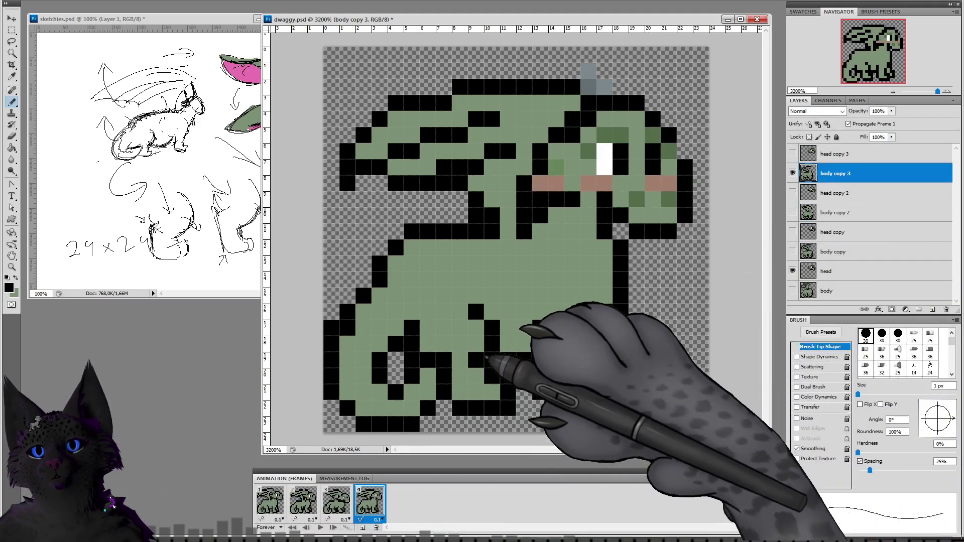
click(488, 314)
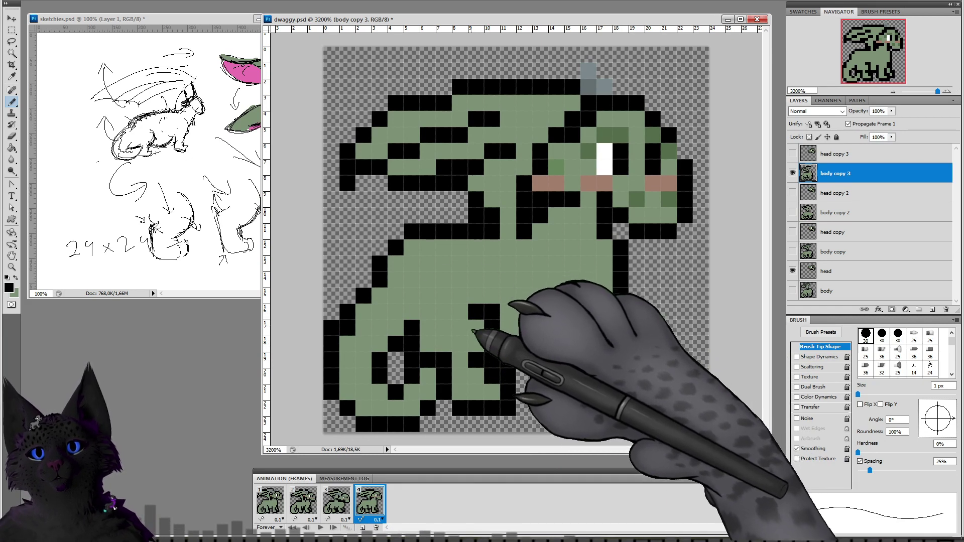
click(415, 312)
alt+click(471, 321)
click(476, 311)
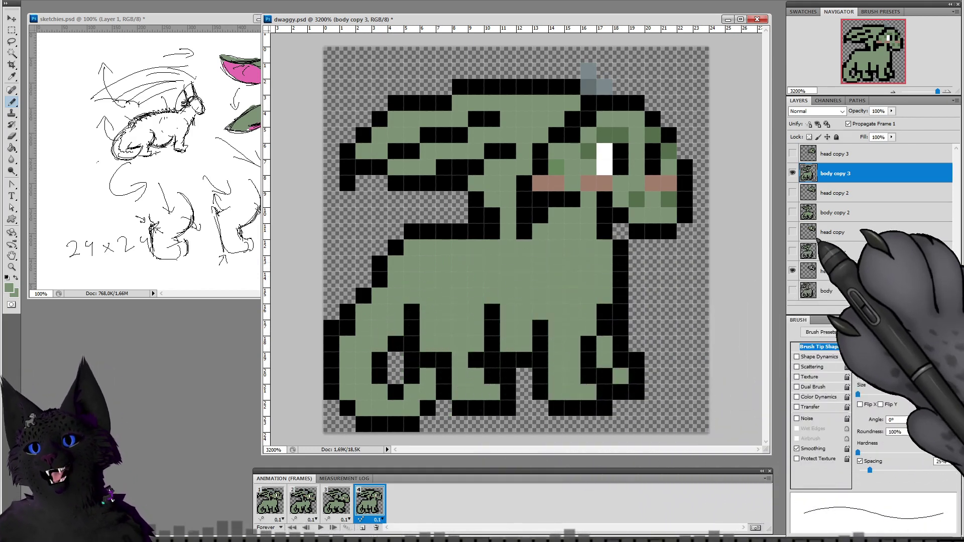
Step: In frame 4, show the head copy 3 layer and hide the head layer, and compare with frames 3, 2 and 1
click(792, 154)
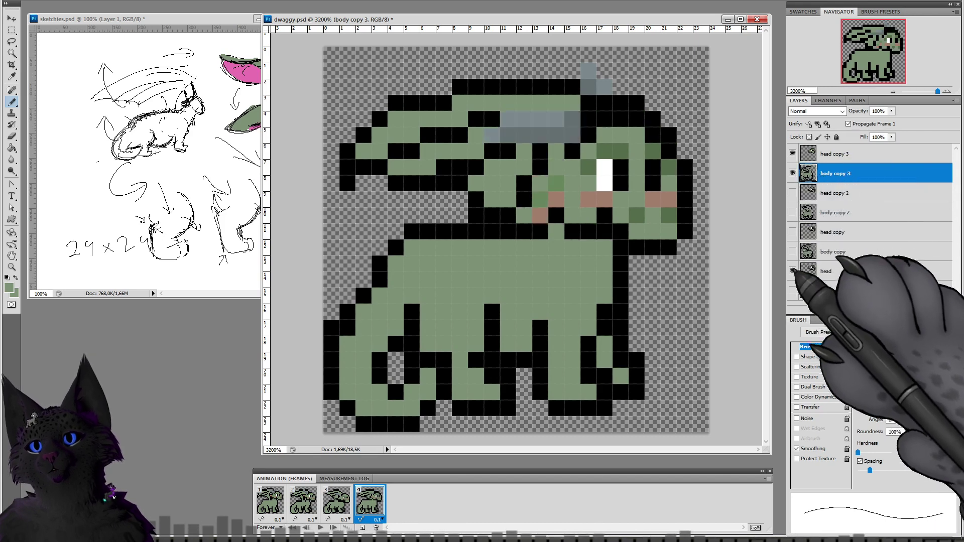
click(792, 271)
click(338, 497)
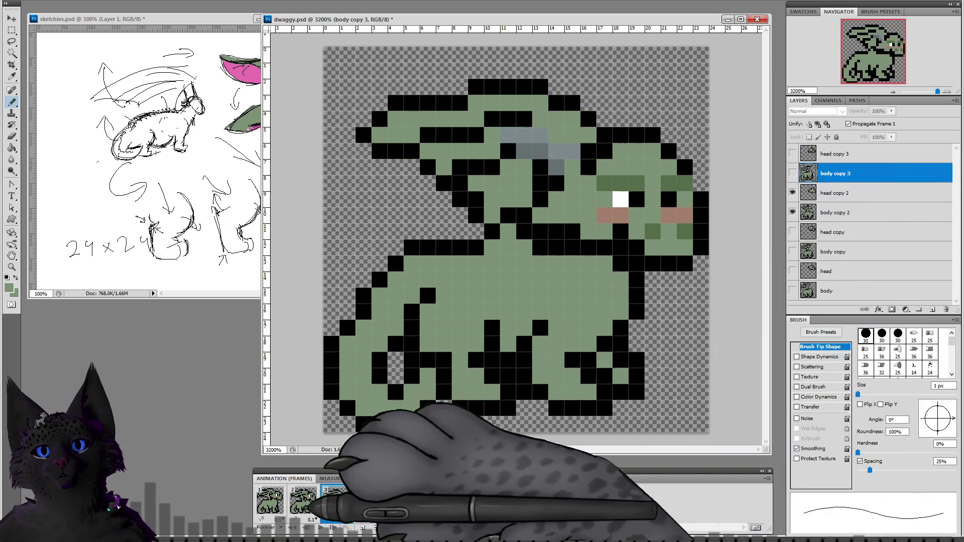
click(303, 500)
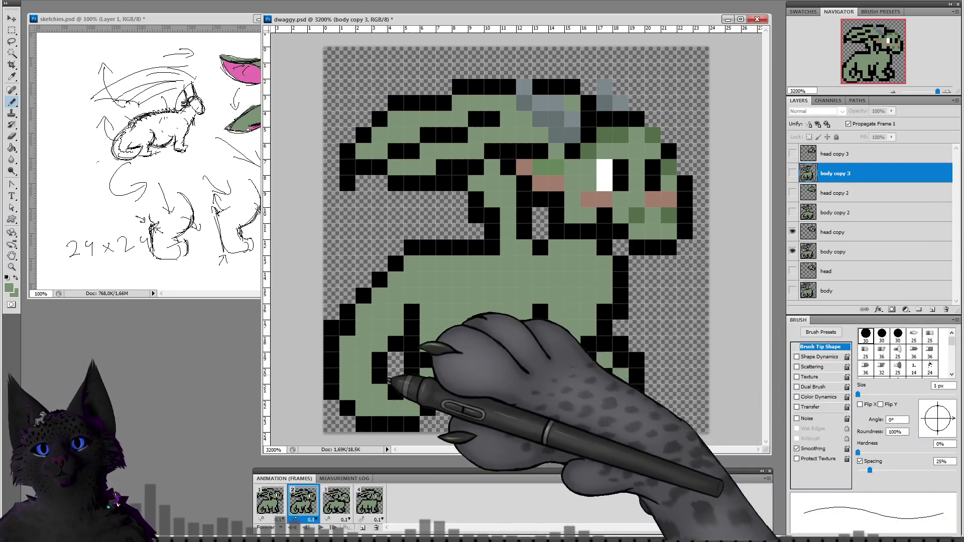
click(270, 499)
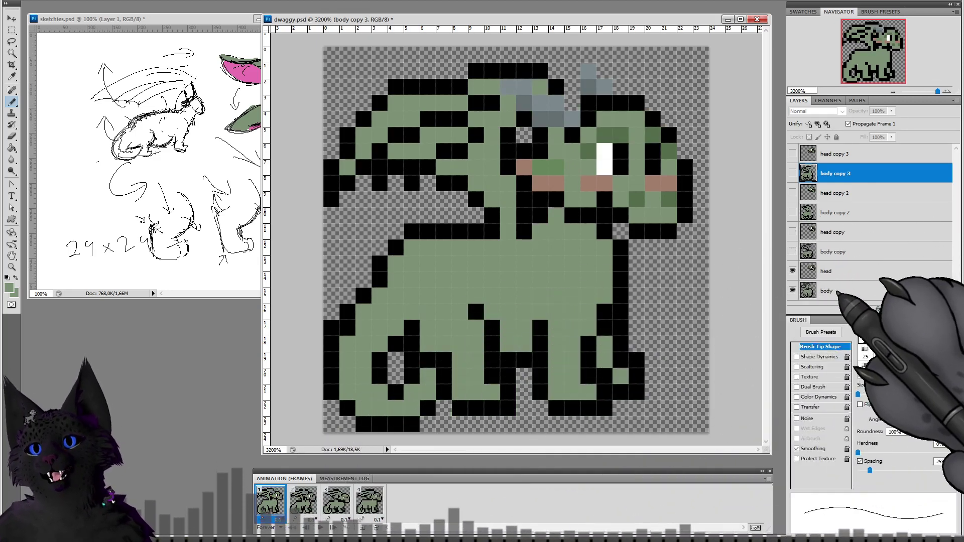
Step: Make the body layer active in frame 1, the body copy layer in frame 2 and the body copy 2 layer in frame 3
click(837, 291)
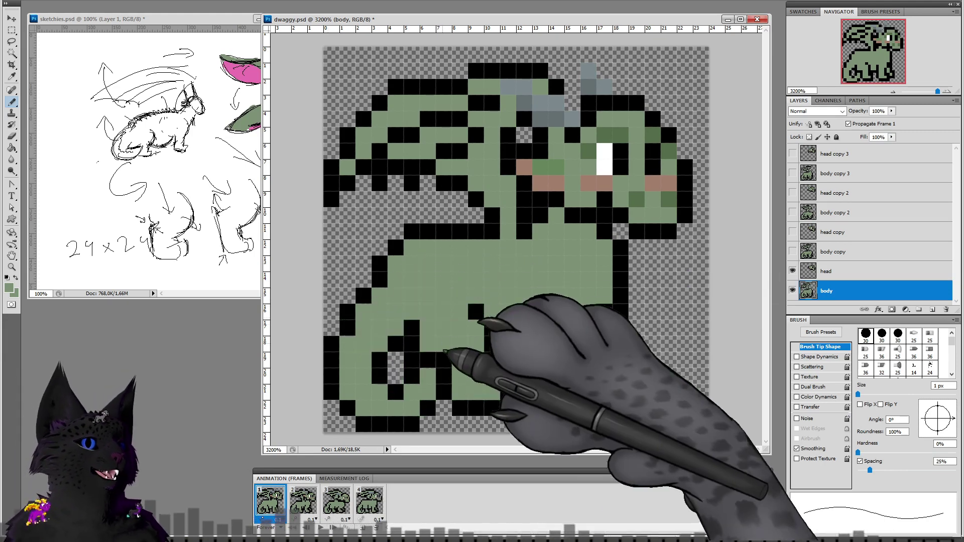
click(303, 500)
click(832, 252)
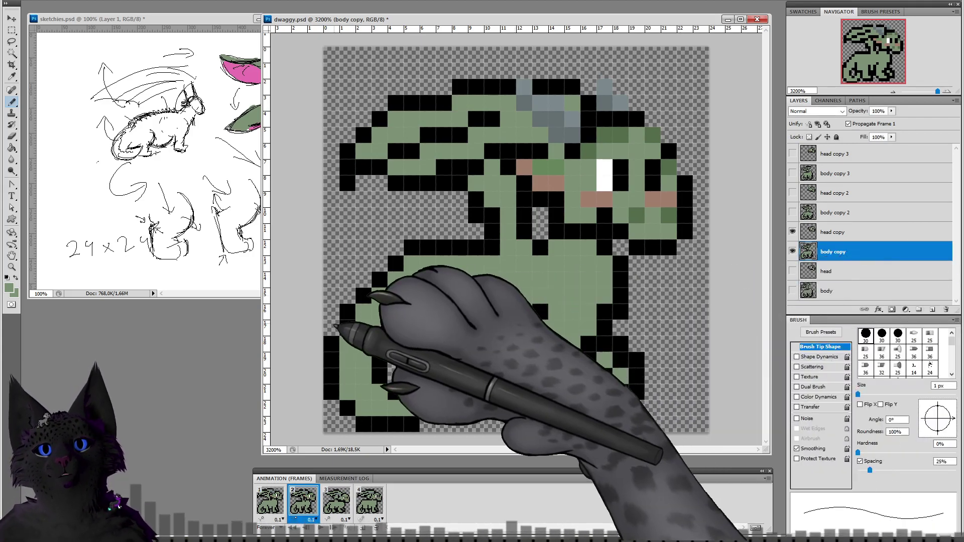
click(338, 500)
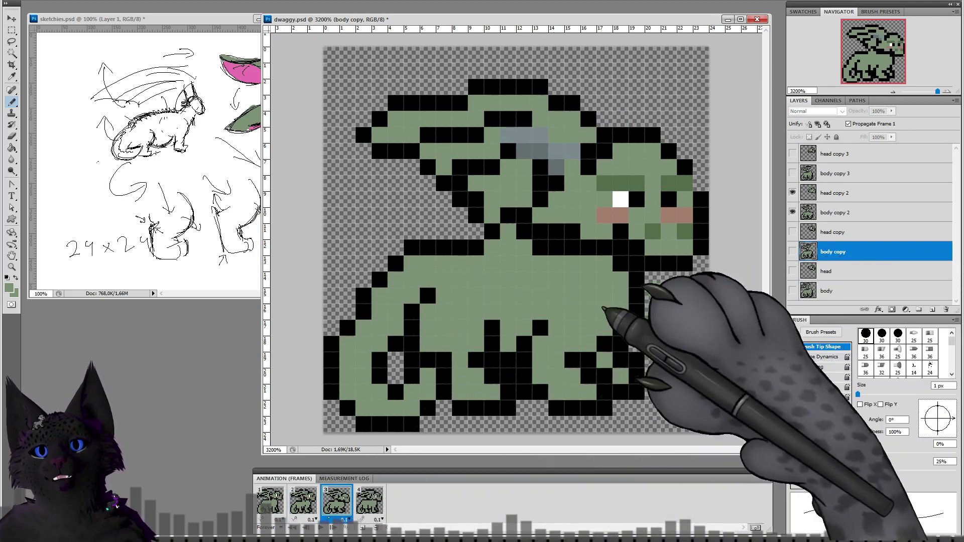
click(833, 212)
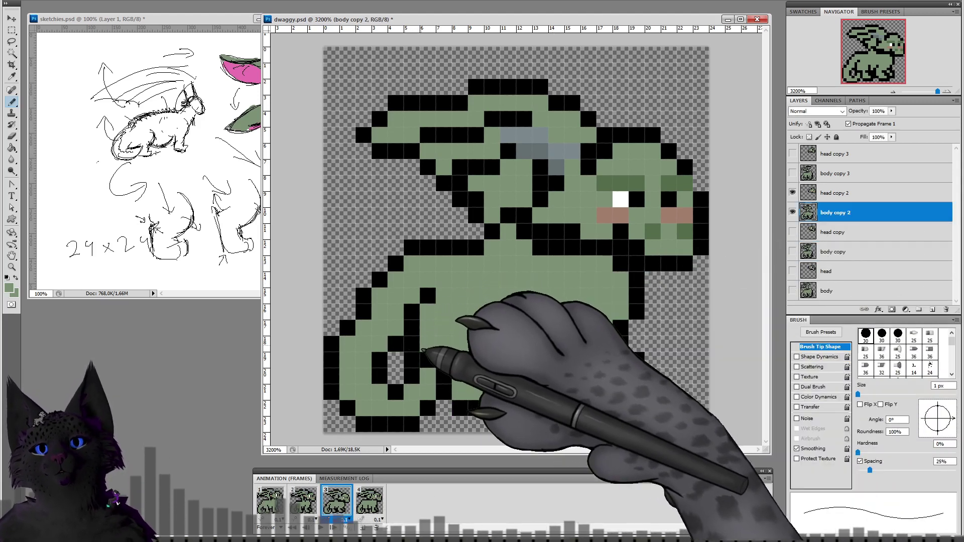
Step: Flip repeatedly through frames 1 to 4 to examine how the wing, torso and head move between poses
click(372, 501)
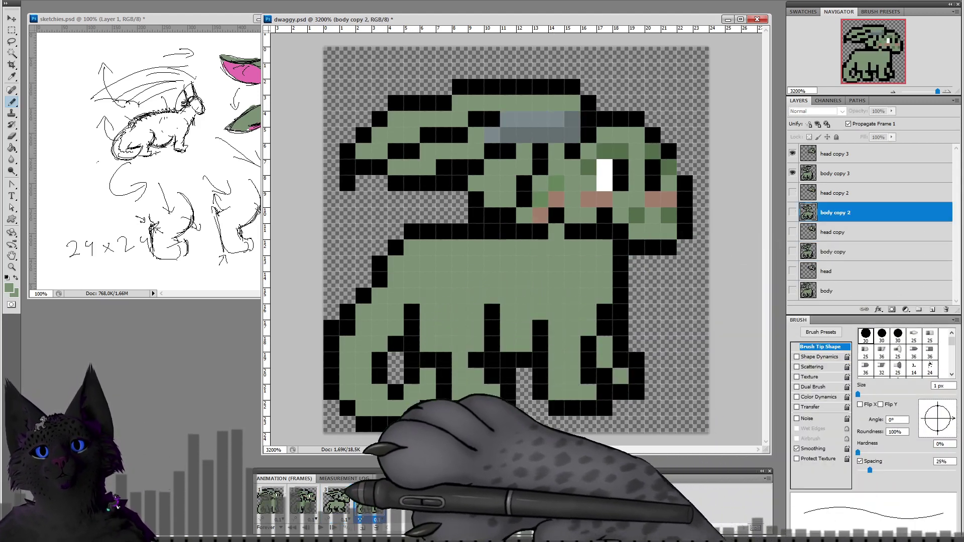
click(277, 506)
click(304, 500)
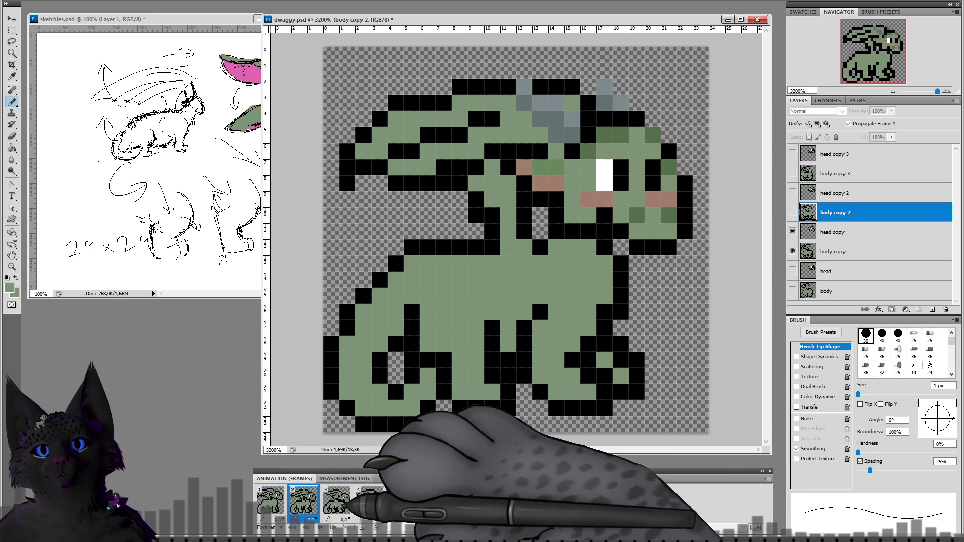
click(336, 501)
click(370, 501)
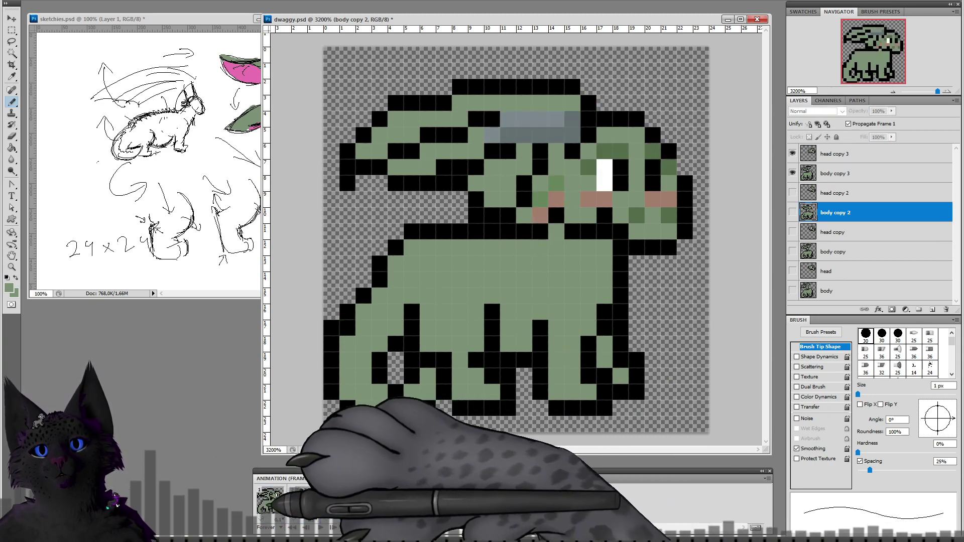
click(277, 504)
click(305, 506)
click(336, 504)
click(371, 502)
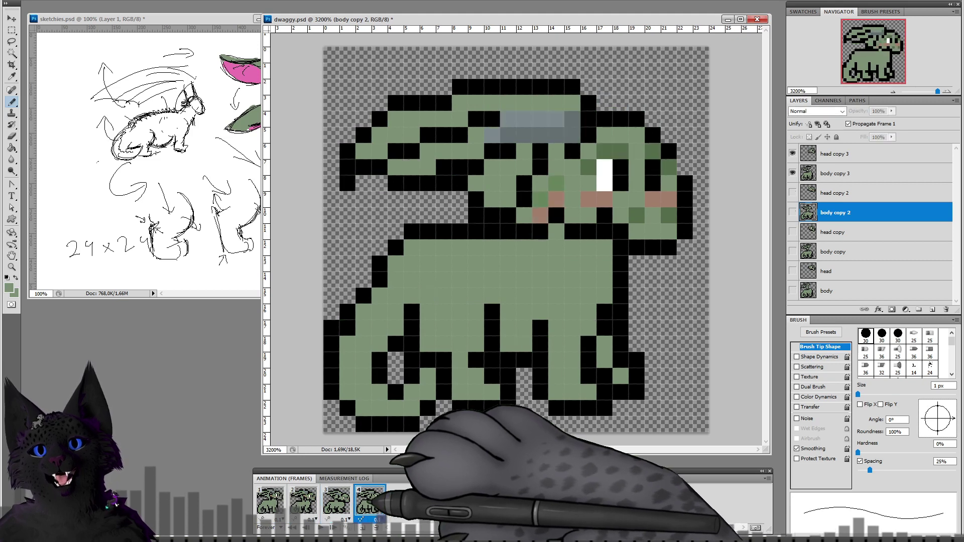
click(279, 502)
click(304, 502)
click(337, 502)
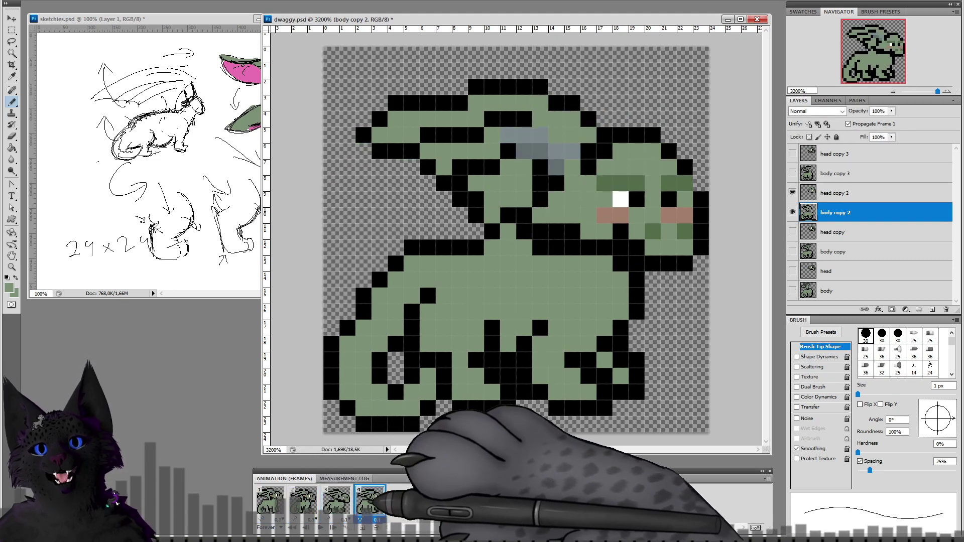
click(370, 501)
click(277, 505)
click(303, 500)
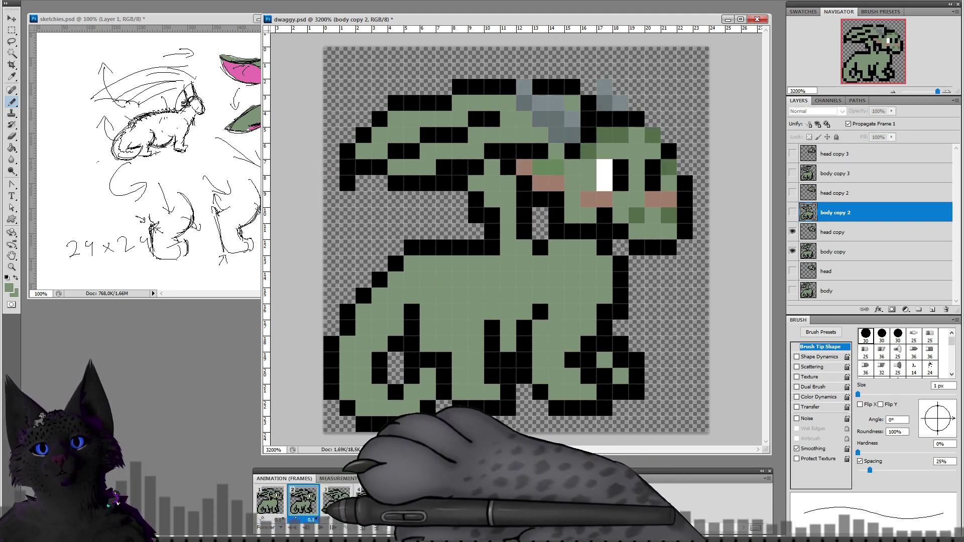
click(336, 500)
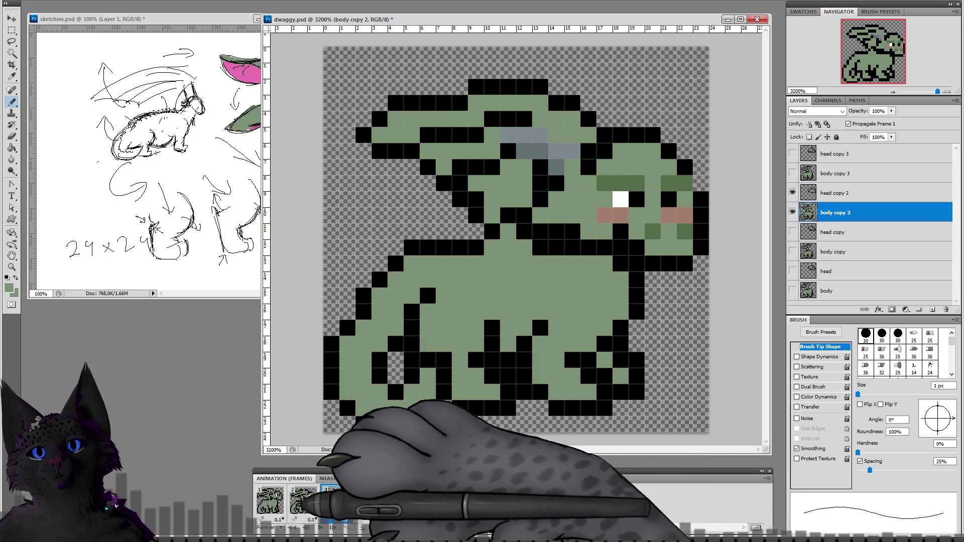
click(310, 504)
click(342, 506)
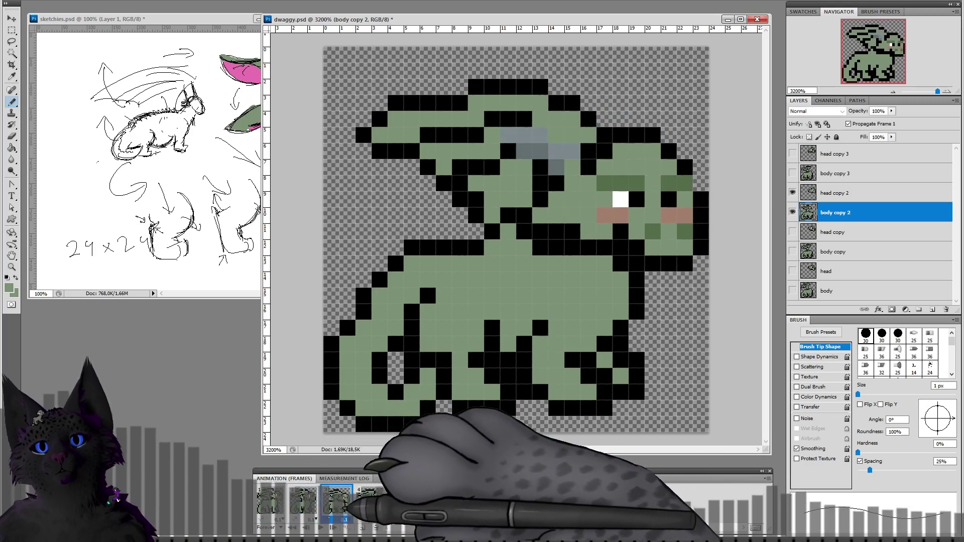
click(277, 504)
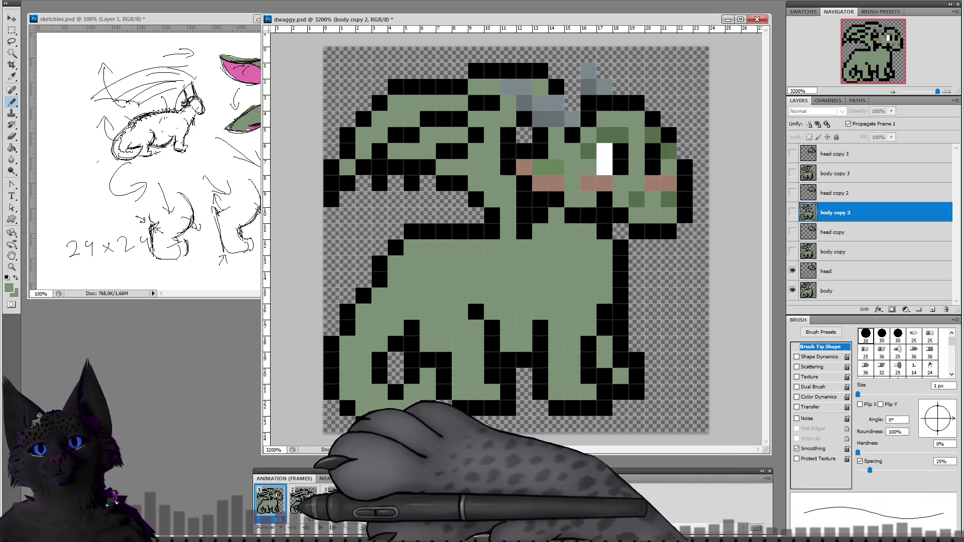
click(303, 500)
click(336, 500)
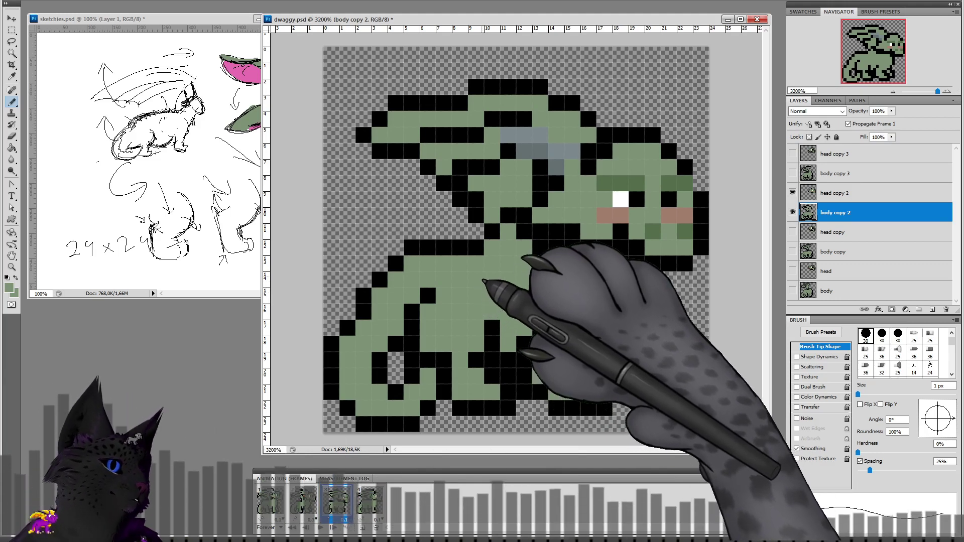
click(303, 499)
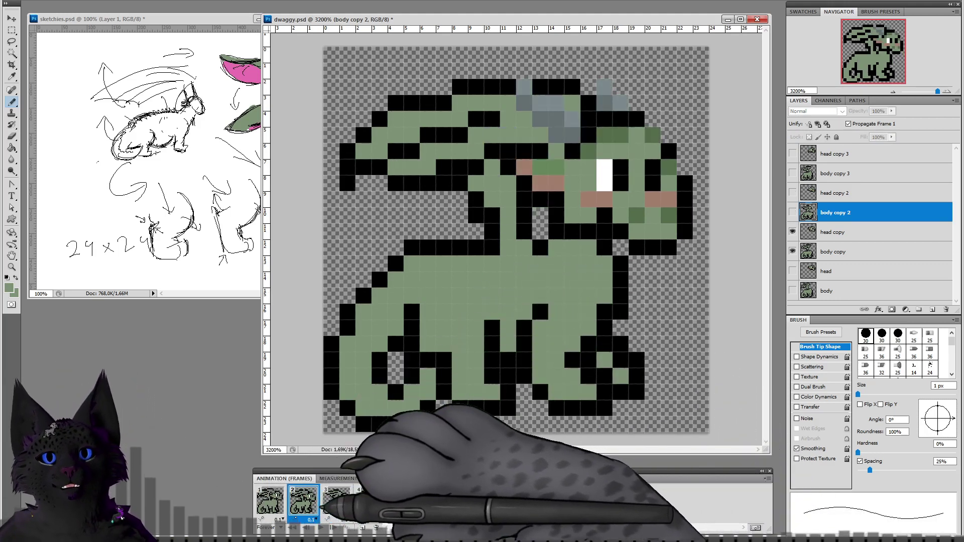
click(335, 500)
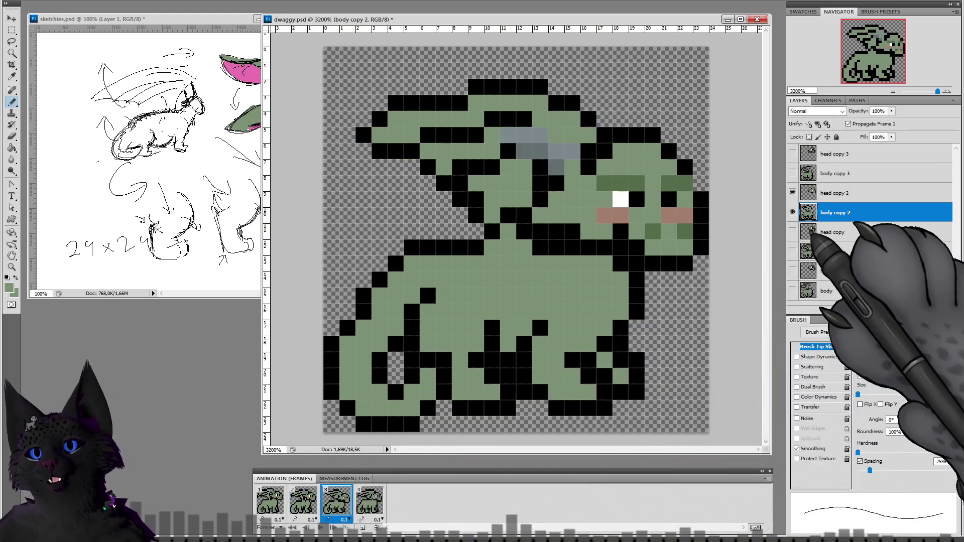
Step: Hide the head copy 2 layer in frame 3 and the head copy layer in frame 2
click(792, 193)
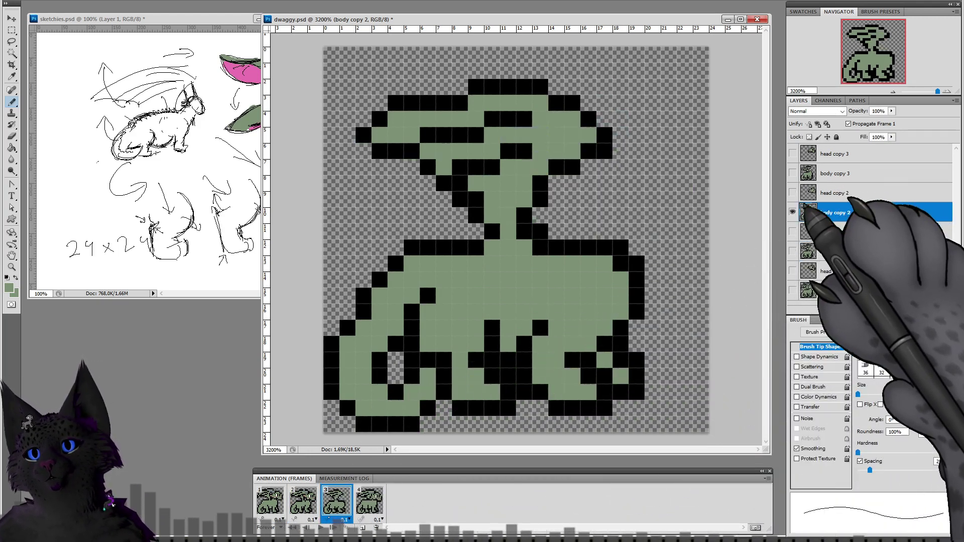
click(309, 503)
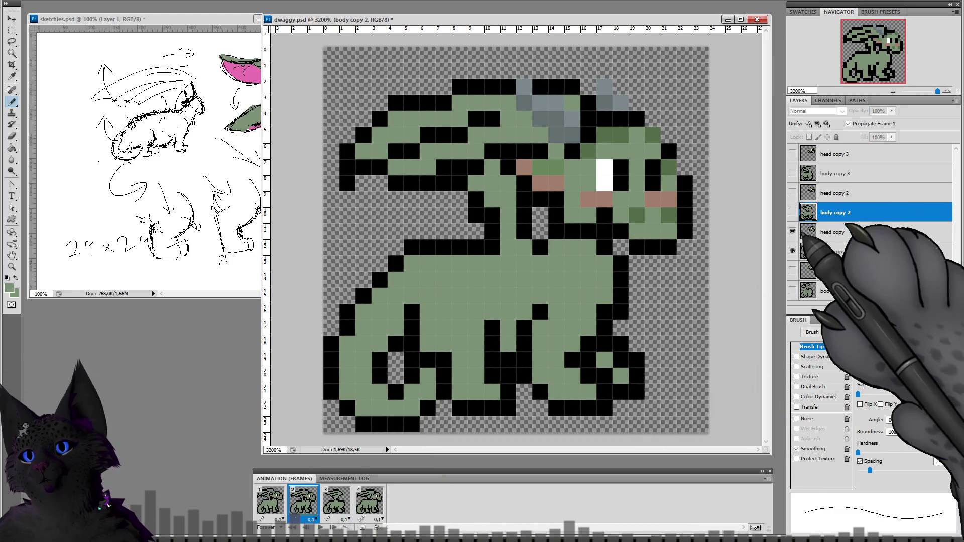
click(792, 232)
Step: Compare the body's back and leg outlines across frames 1, 2 and 3
click(270, 500)
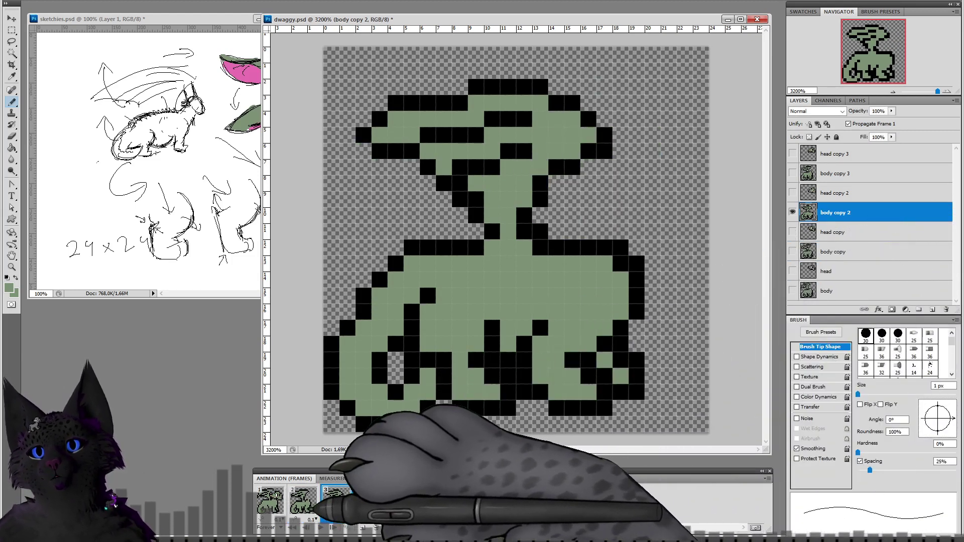
click(303, 500)
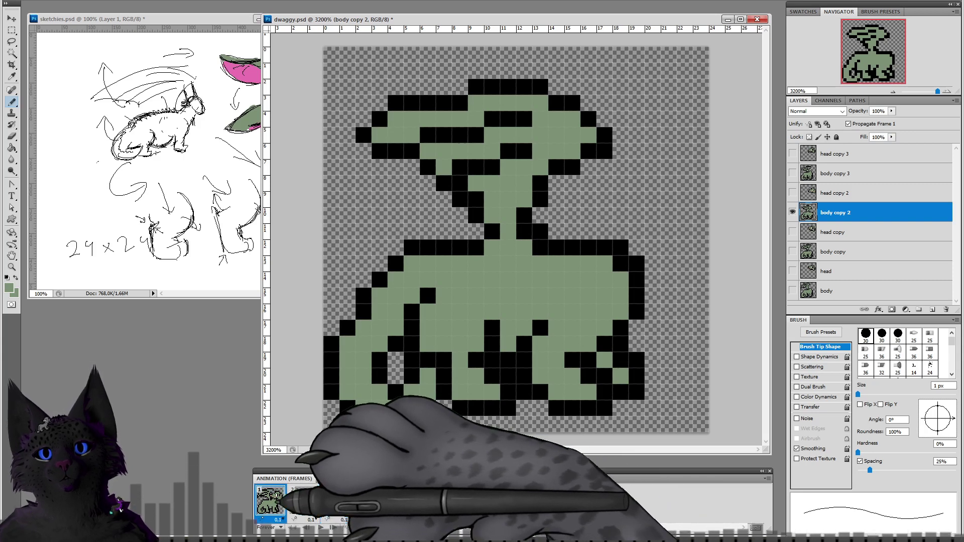
click(306, 504)
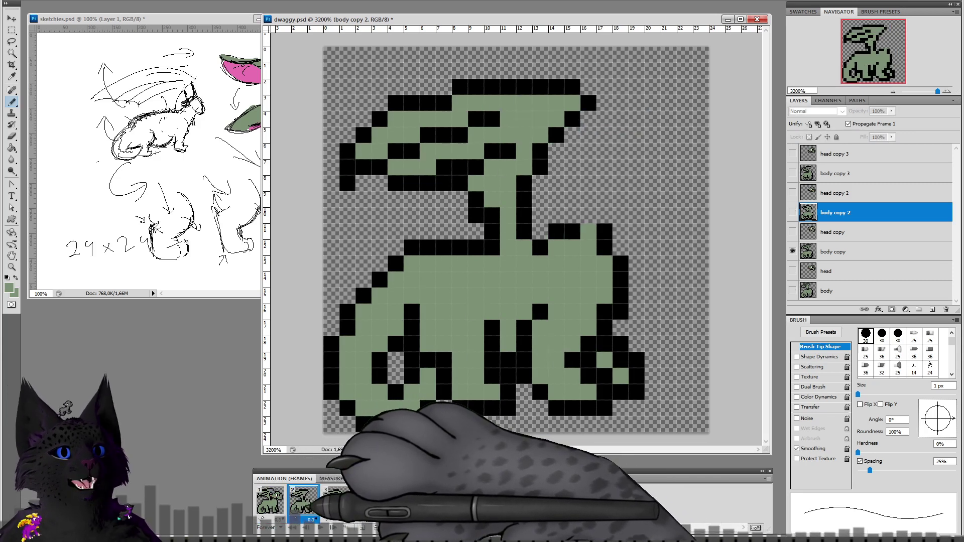
click(279, 503)
click(304, 503)
click(275, 503)
click(303, 501)
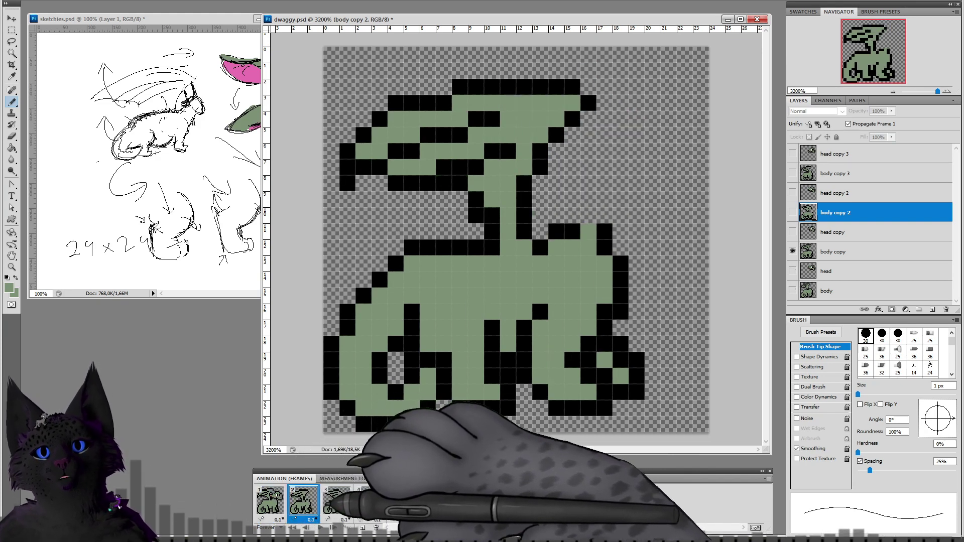
click(335, 500)
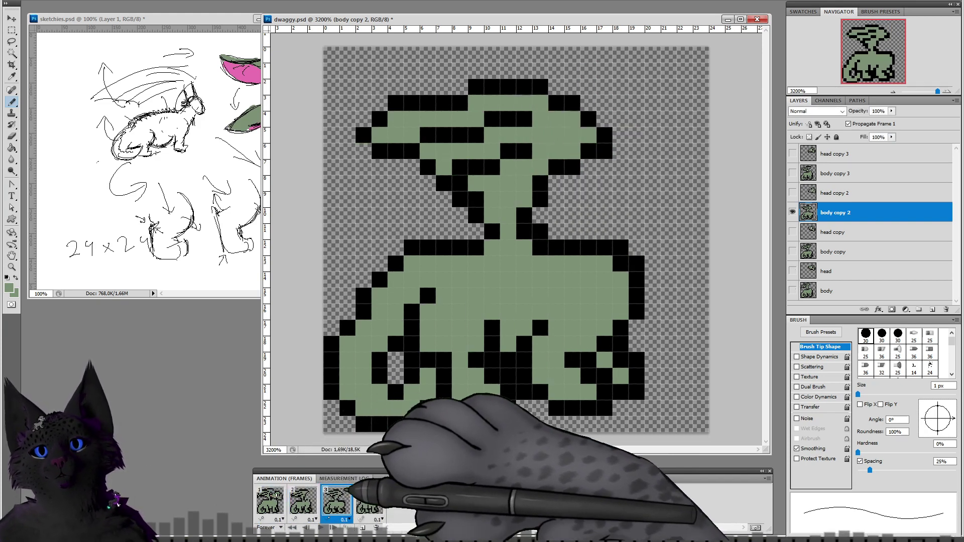
Step: On frame 3's body copy 2 layer, redraw the back outline in black one pixel lower and clear the old outline above it
alt+click(368, 300)
mouse_move(382, 299)
mouse_down()
mouse_move(413, 272)
mouse_move(462, 266)
mouse_up()
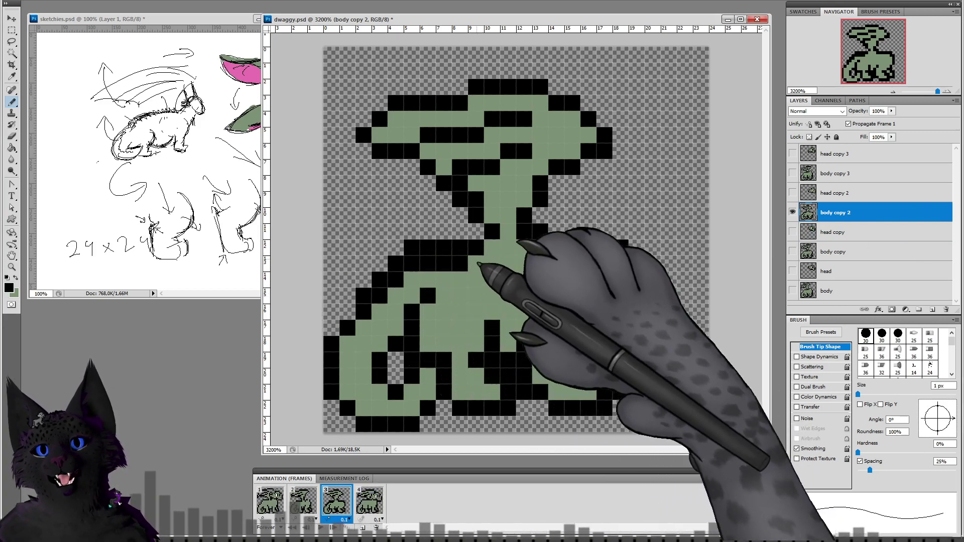
click(477, 263)
click(494, 253)
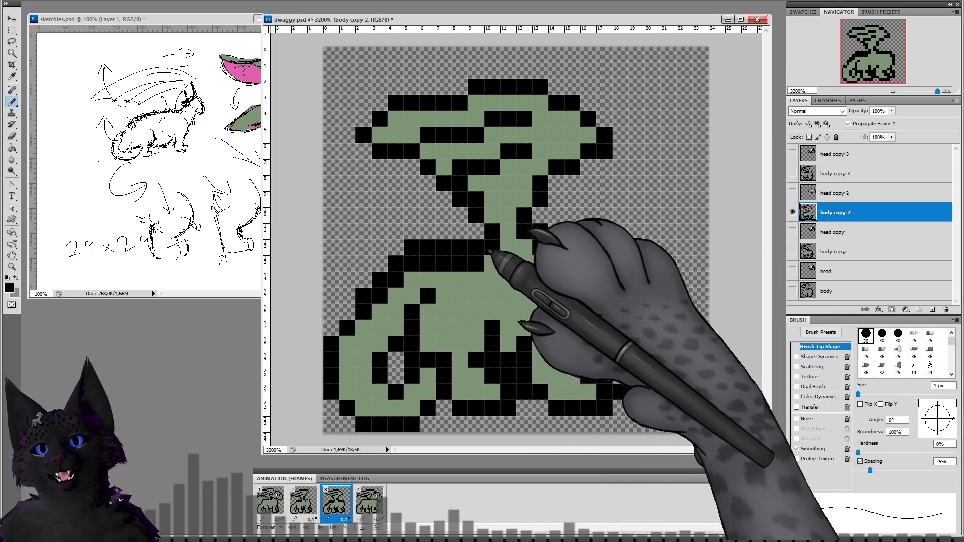
mouse_move(555, 266)
mouse_down()
mouse_move(547, 267)
mouse_move(623, 271)
mouse_up()
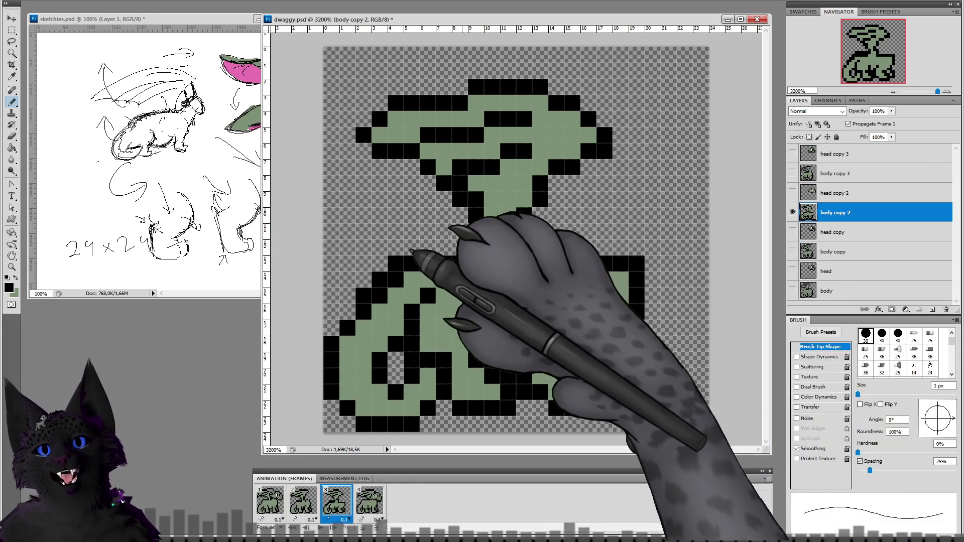
click(363, 289)
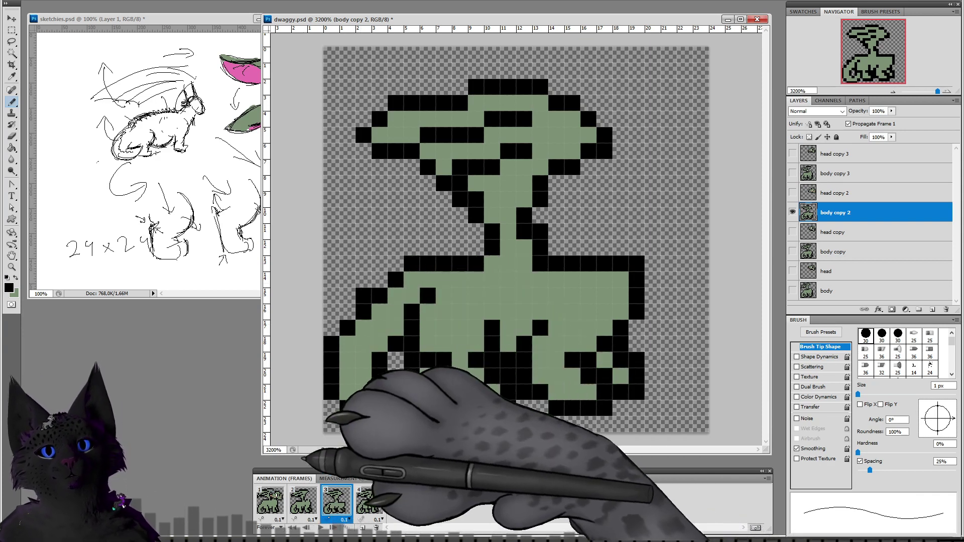
Step: Smooth frame 3's rump outline above the tail by moving its corner one pixel lower, comparing with frames 1 and 2
click(302, 500)
click(271, 499)
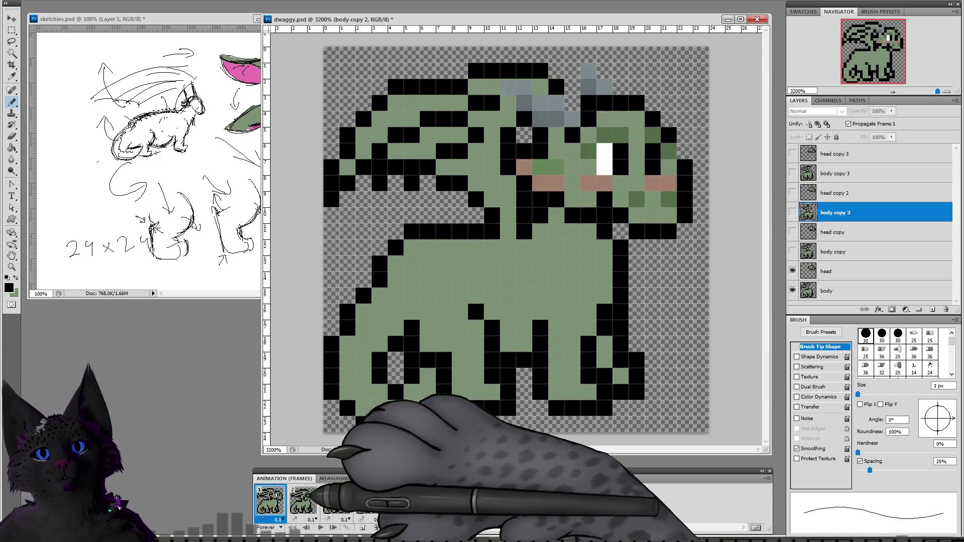
click(304, 502)
click(340, 504)
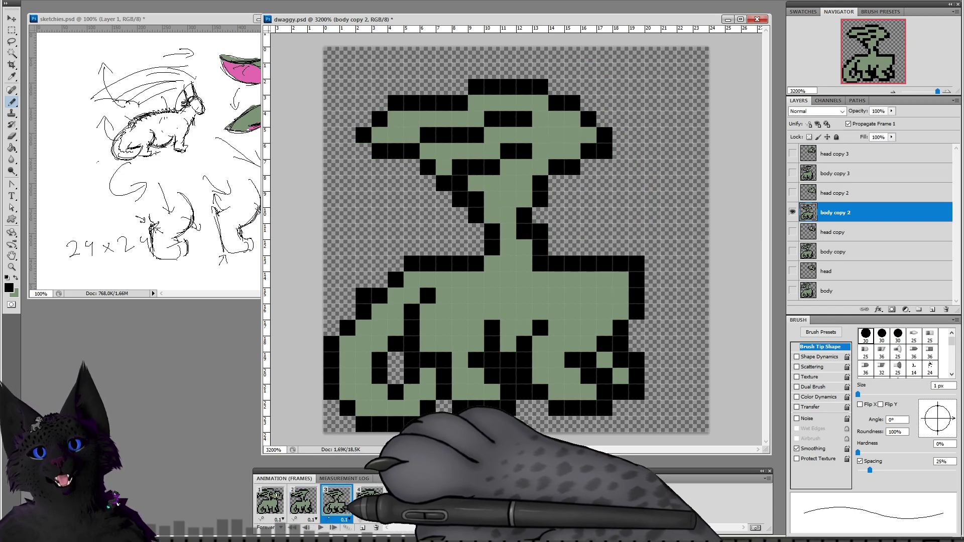
click(363, 295)
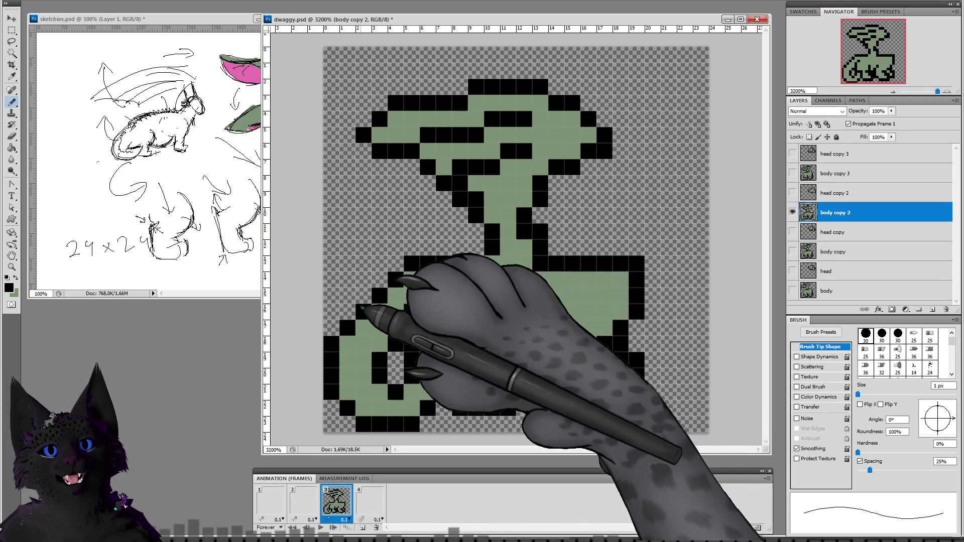
click(305, 504)
click(340, 509)
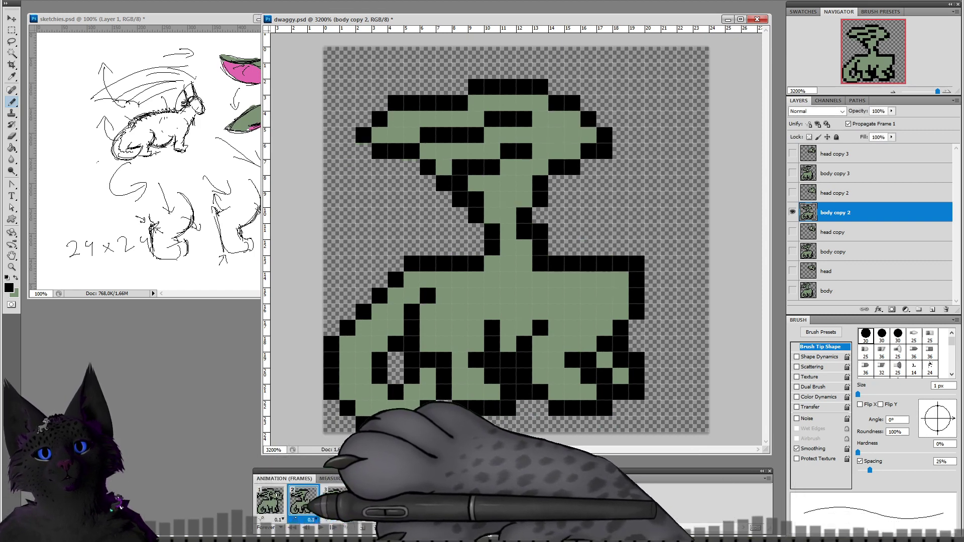
Step: In frame 3, close the upper pixel of the tail gap with black, cover its old side outline with green, and compare with frame 1
click(270, 501)
click(303, 502)
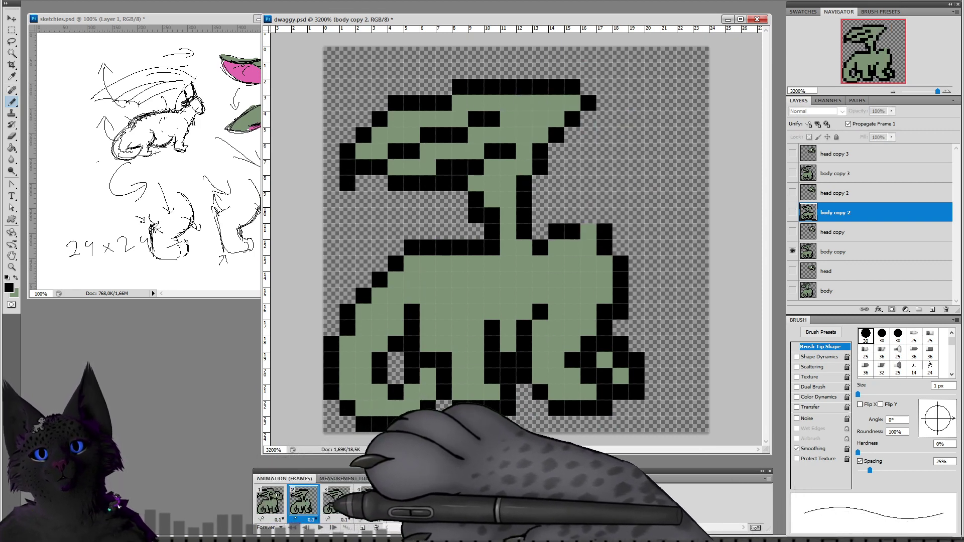
click(335, 501)
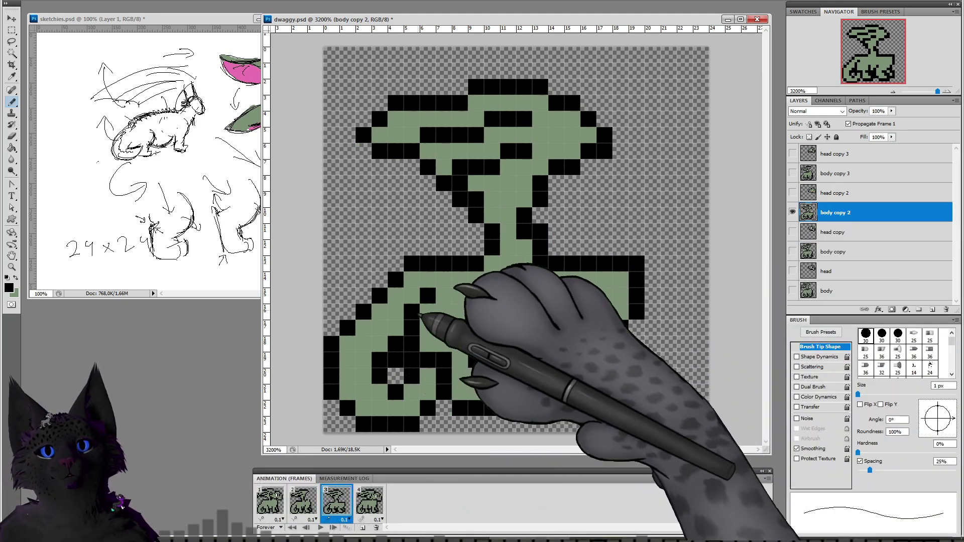
alt+click(382, 328)
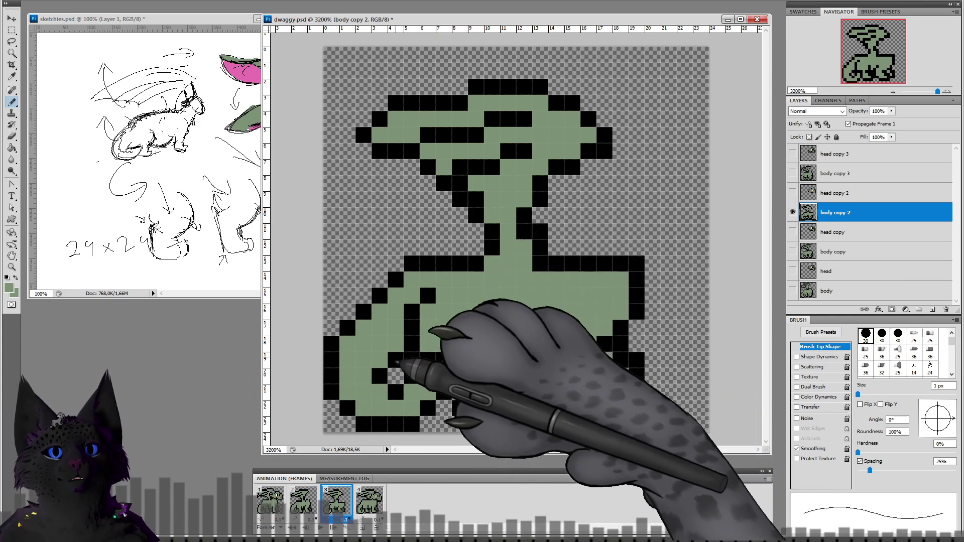
click(271, 500)
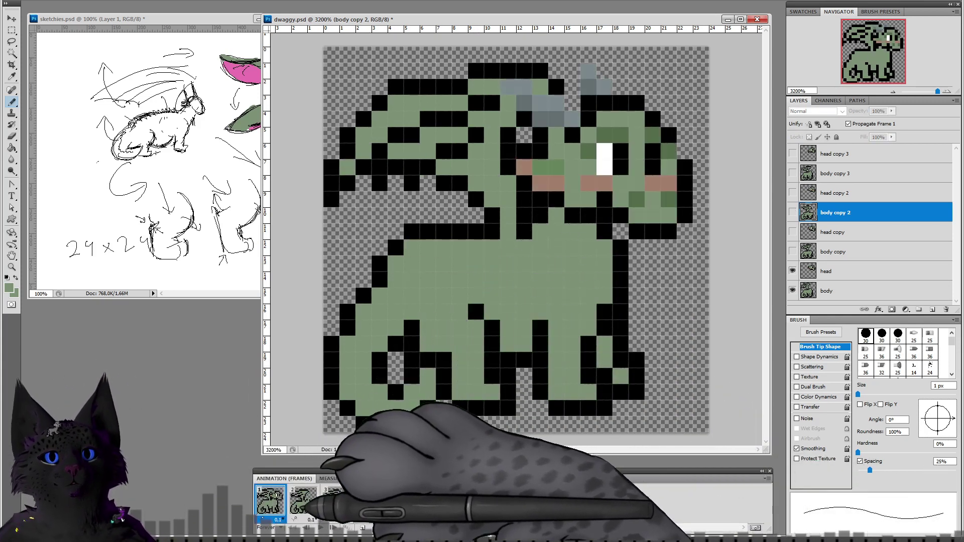
Step: On frame 2's body copy layer, close the upper pixel of the tail gap with black and cover the old outline above it with green
click(303, 499)
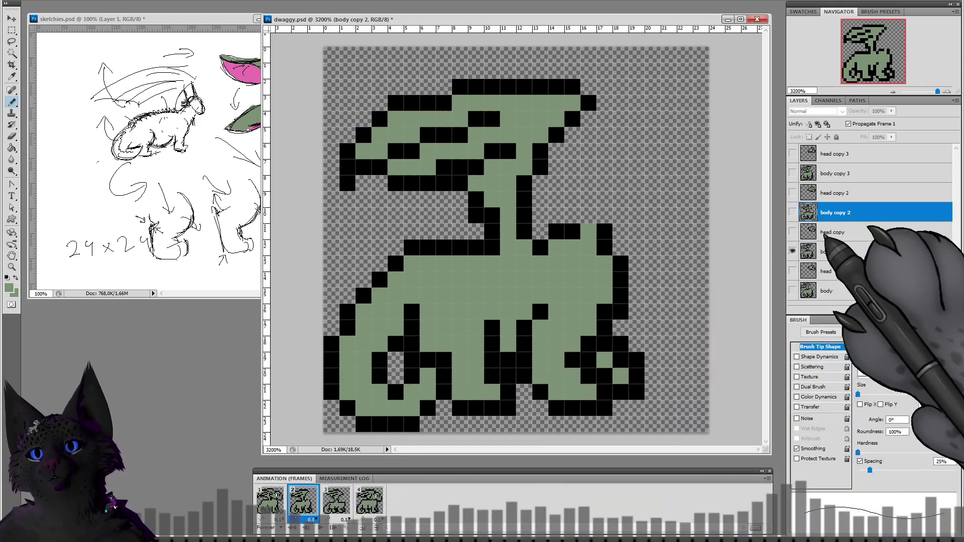
click(828, 251)
alt+click(405, 348)
click(396, 360)
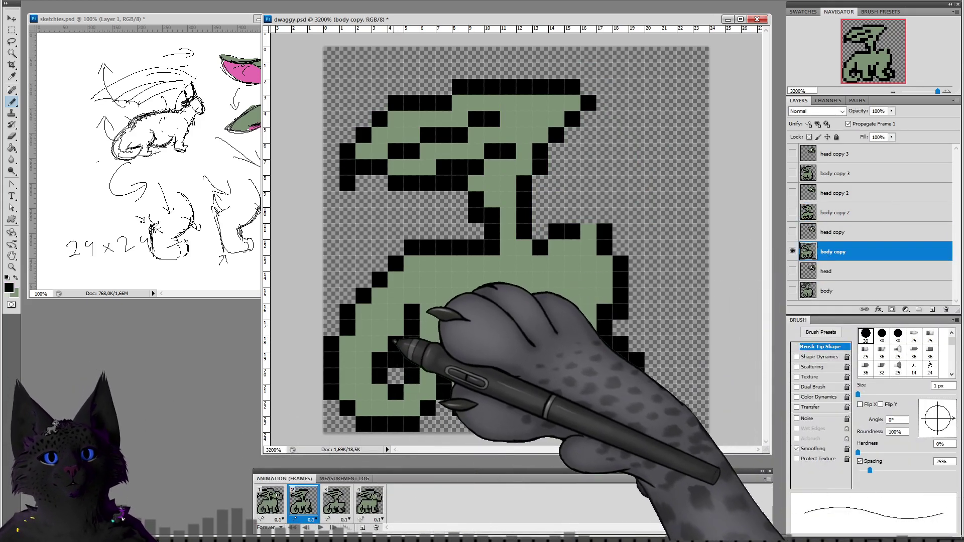
key(x)
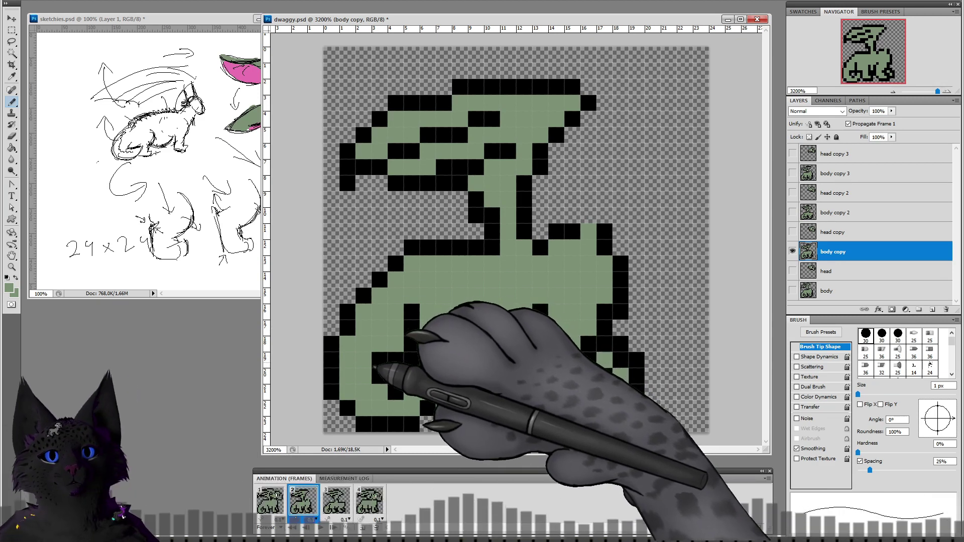
Step: Compare the tail and back outlines across frames 1 to 4
click(270, 500)
click(303, 501)
click(270, 499)
click(303, 500)
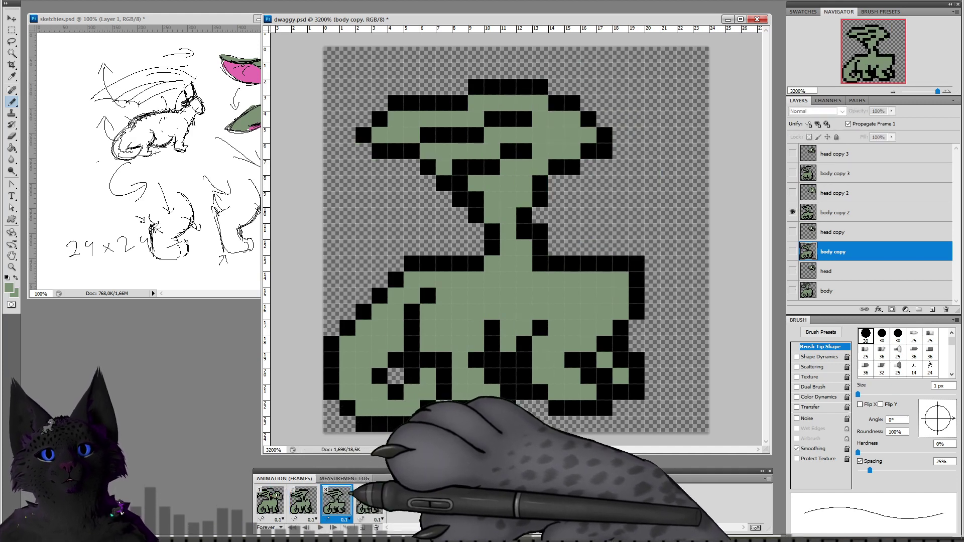
click(371, 499)
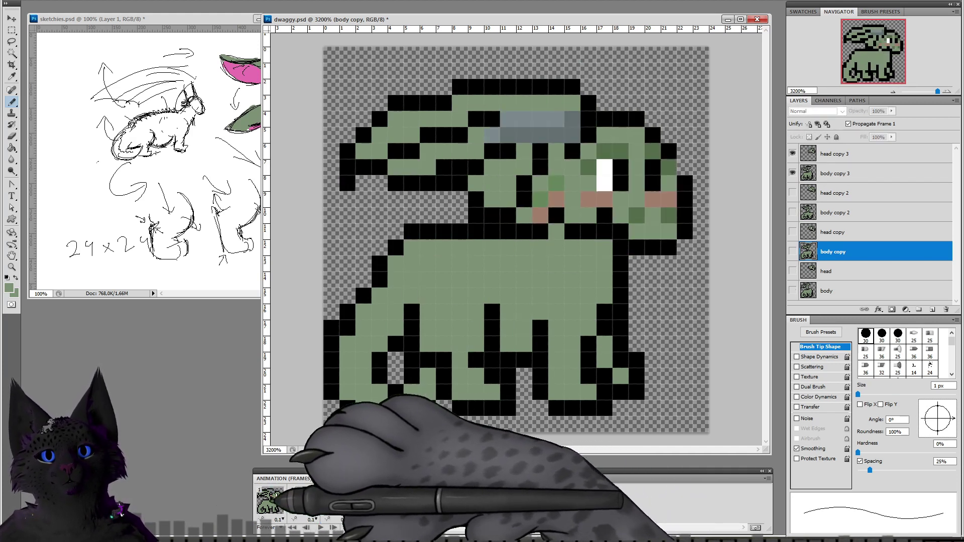
click(270, 499)
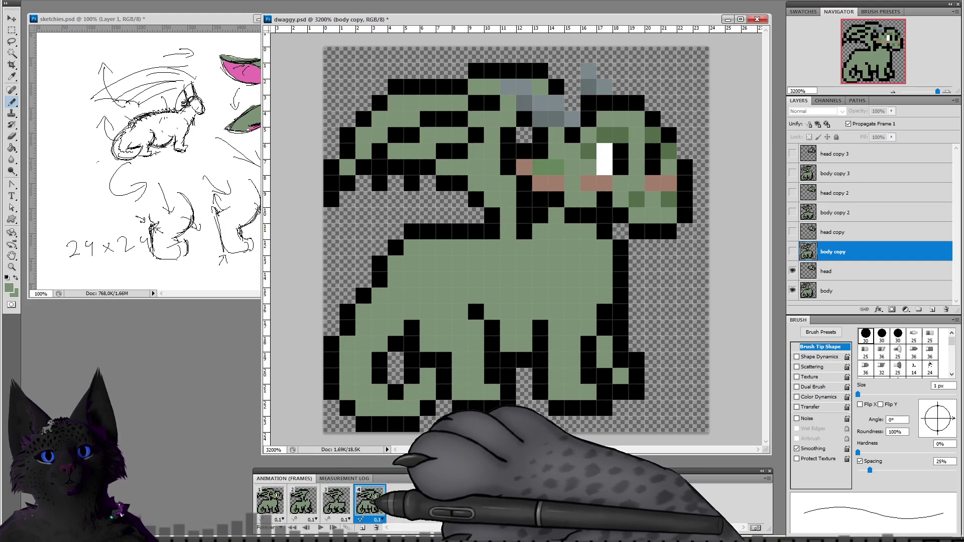
click(371, 499)
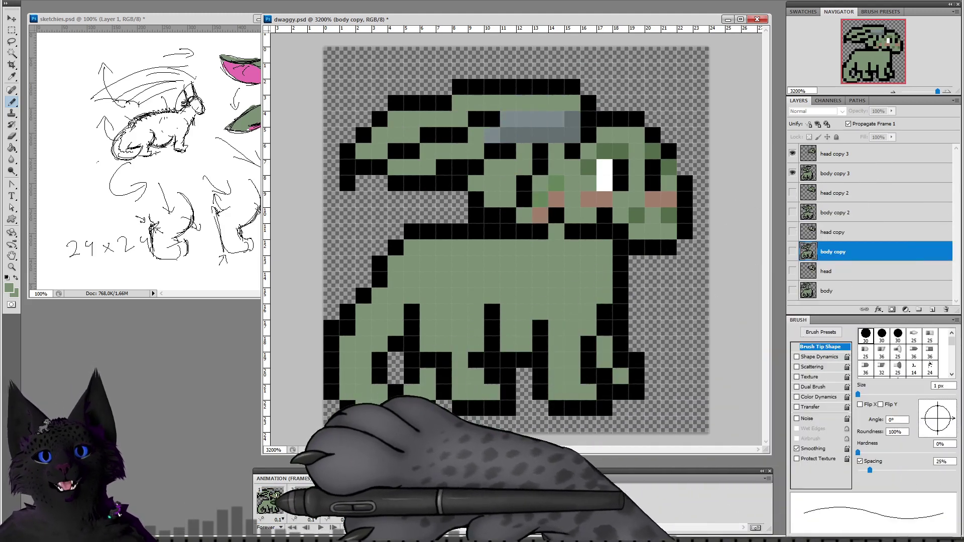
Step: Hide the head layer in frame 1 and the head copy 3 layer in frame 4, leaving only their bodies visible
click(270, 499)
click(792, 271)
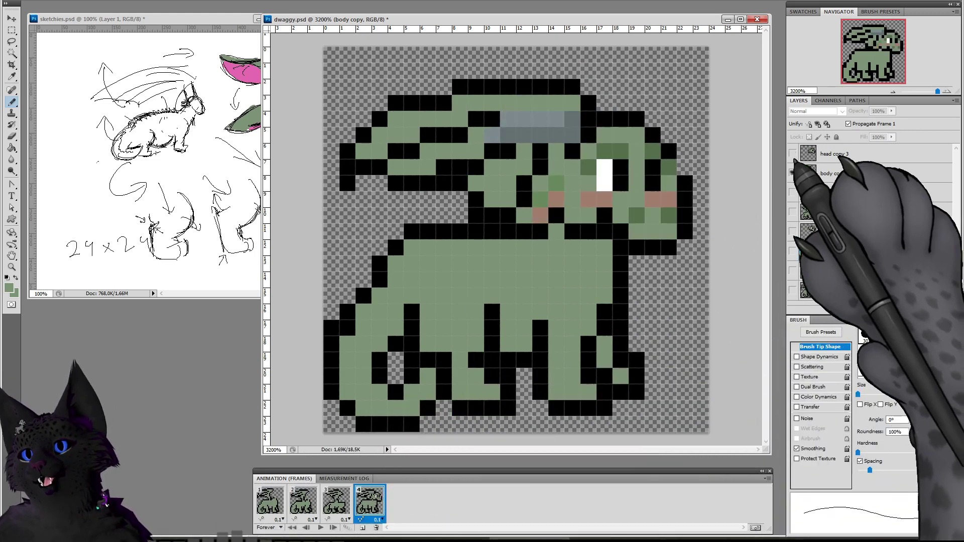
click(792, 154)
Step: Compare the body outlines across all four frames, checking frame 2's back height against frame 4's
click(270, 499)
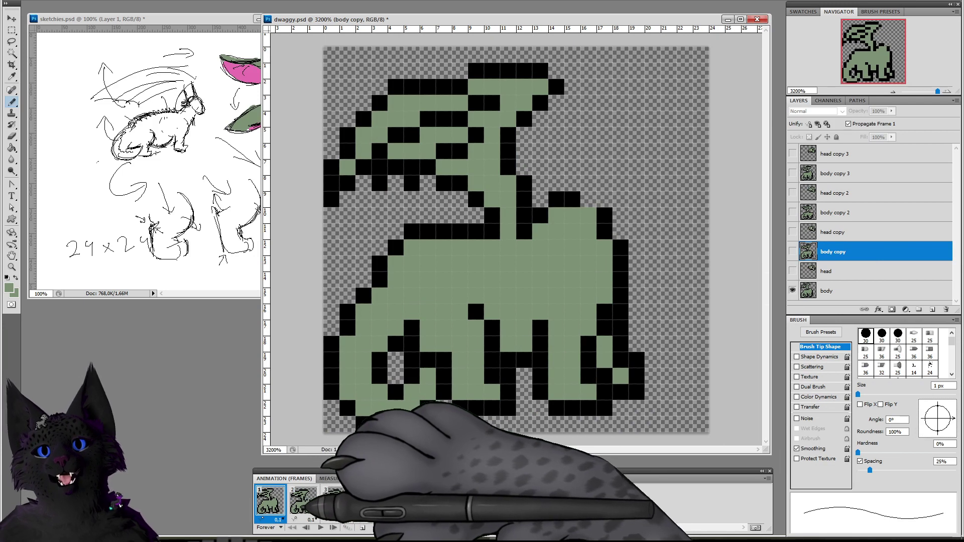
click(303, 501)
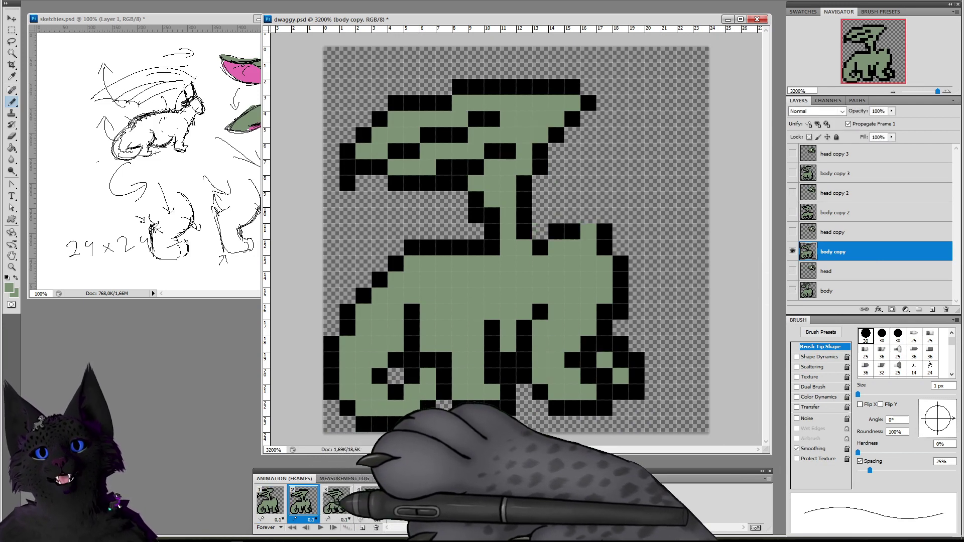
click(335, 500)
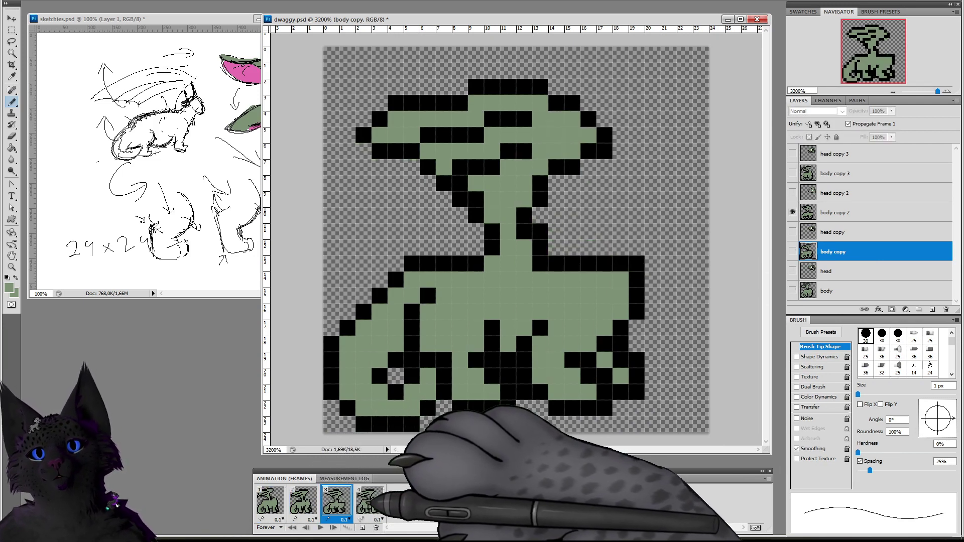
click(369, 501)
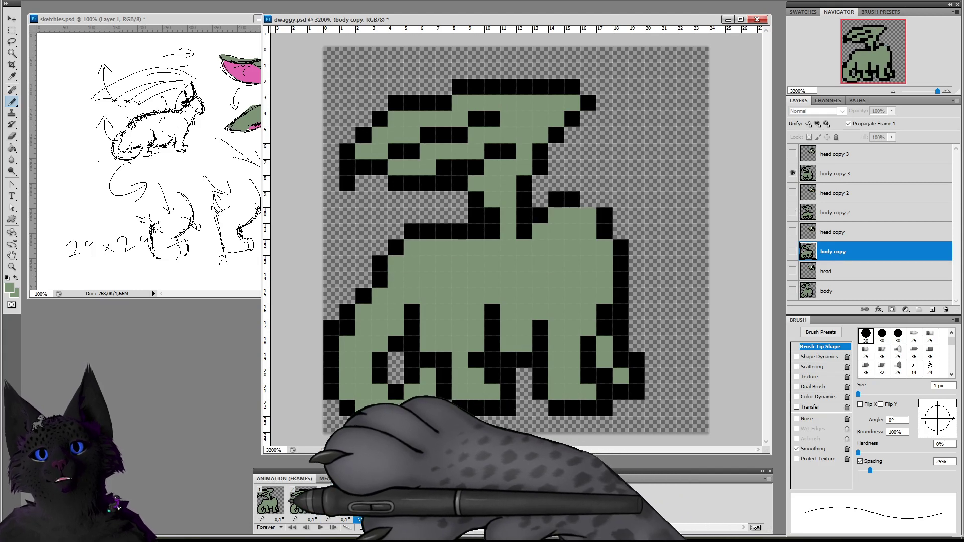
click(303, 501)
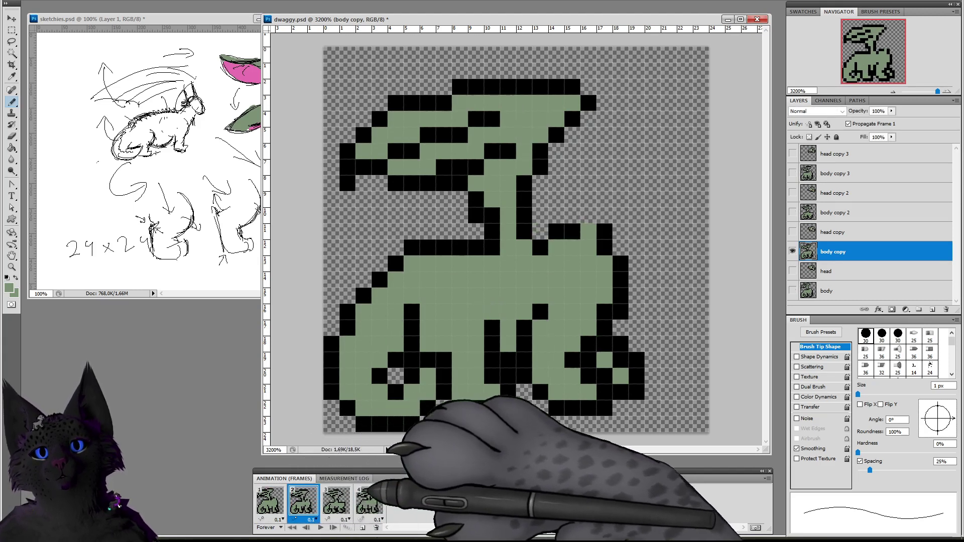
click(302, 501)
click(369, 500)
click(302, 500)
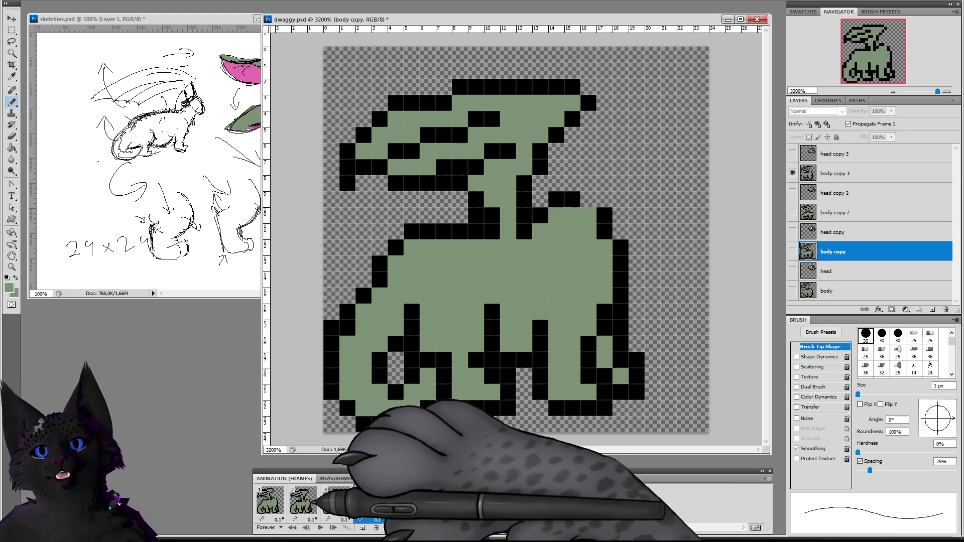
click(303, 500)
click(369, 500)
Step: On frame 4's body copy 3 layer, lasso the upper back and chest area below the wing and move it one pixel lower
click(835, 173)
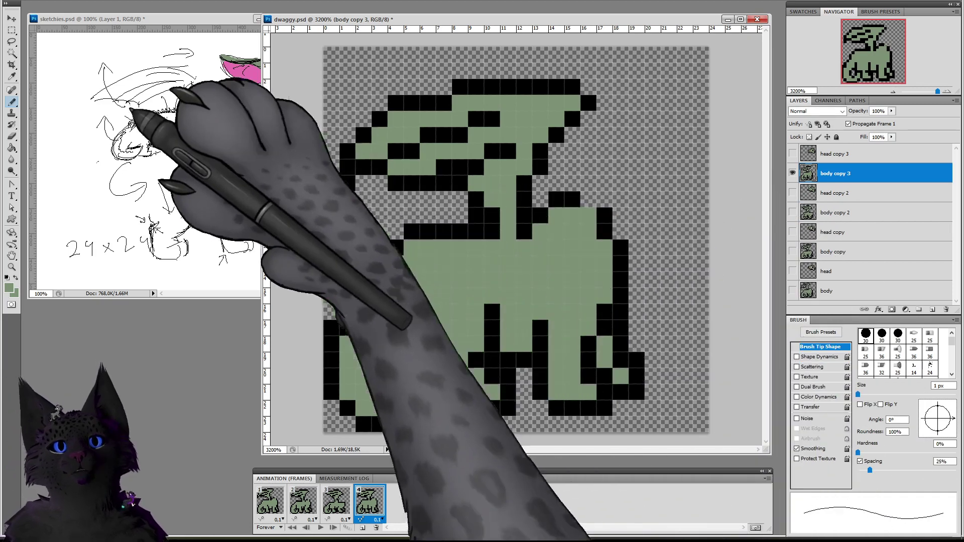
click(12, 42)
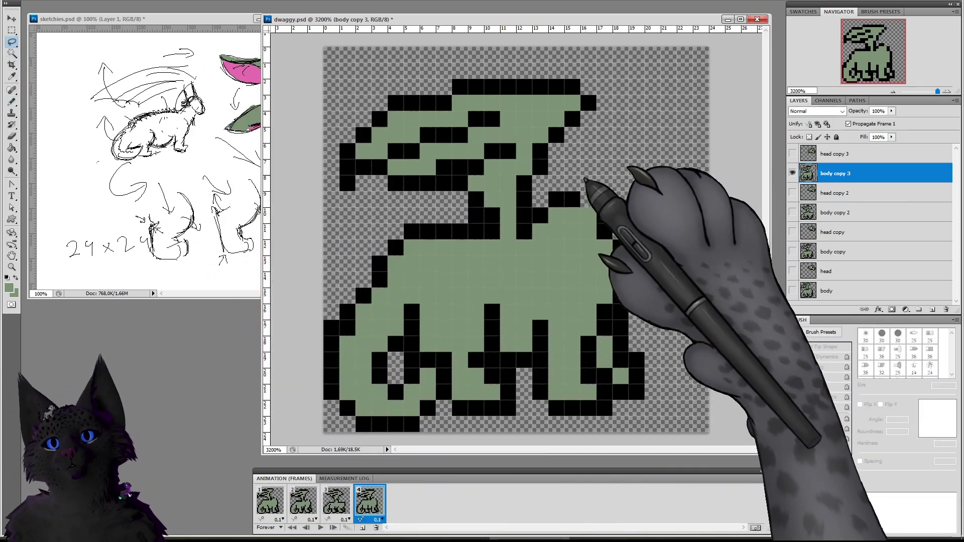
mouse_move(546, 191)
mouse_down()
mouse_move(532, 234)
mouse_move(520, 239)
mouse_move(502, 241)
mouse_move(512, 221)
mouse_move(420, 219)
mouse_move(360, 258)
mouse_move(430, 273)
mouse_move(631, 273)
mouse_move(617, 149)
mouse_up()
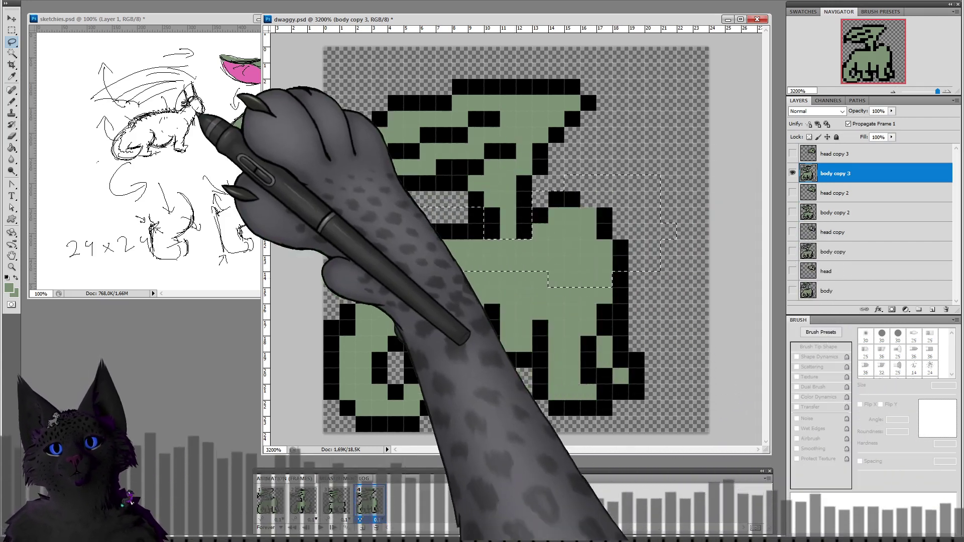
click(11, 18)
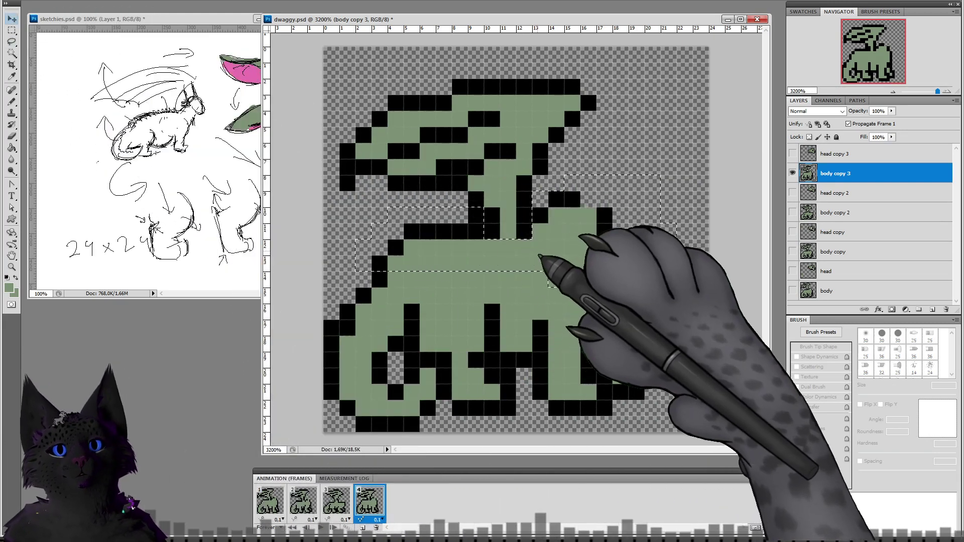
drag(538, 266, 549, 279)
Step: Fill the three-pixel gap between frame 4's wing base and back with green using a 1 px brush
click(12, 42)
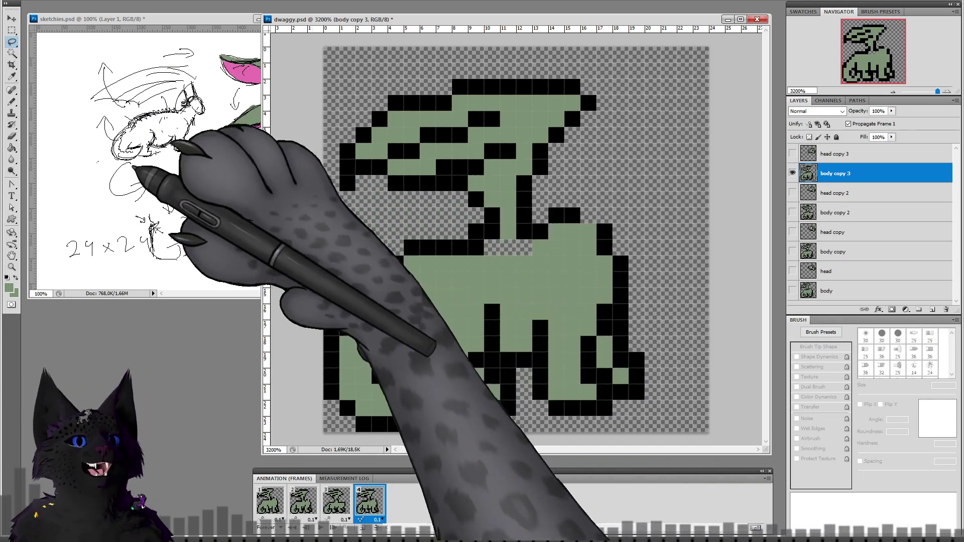
click(12, 102)
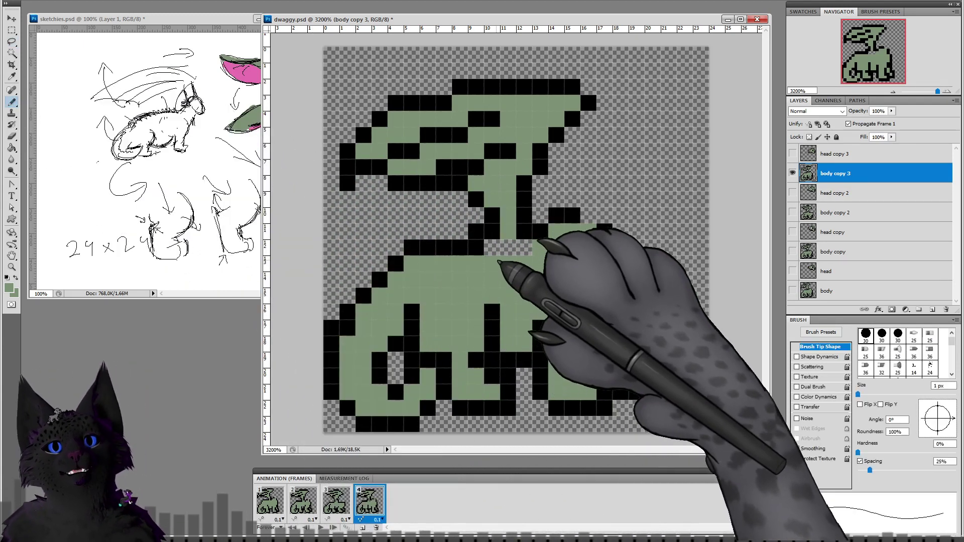
drag(492, 248, 524, 248)
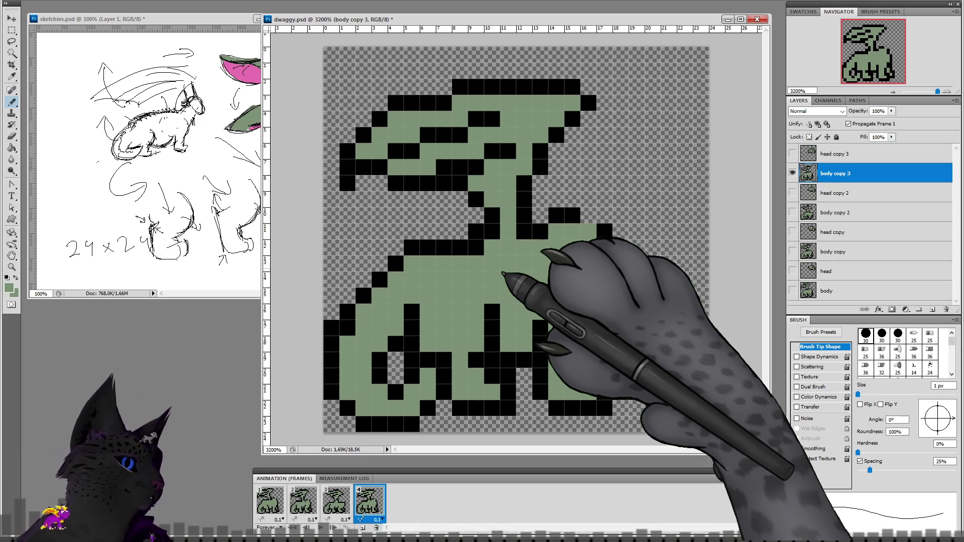
Step: Step repeatedly through frames 1 to 4 to examine the body's up-and-down motion
click(269, 507)
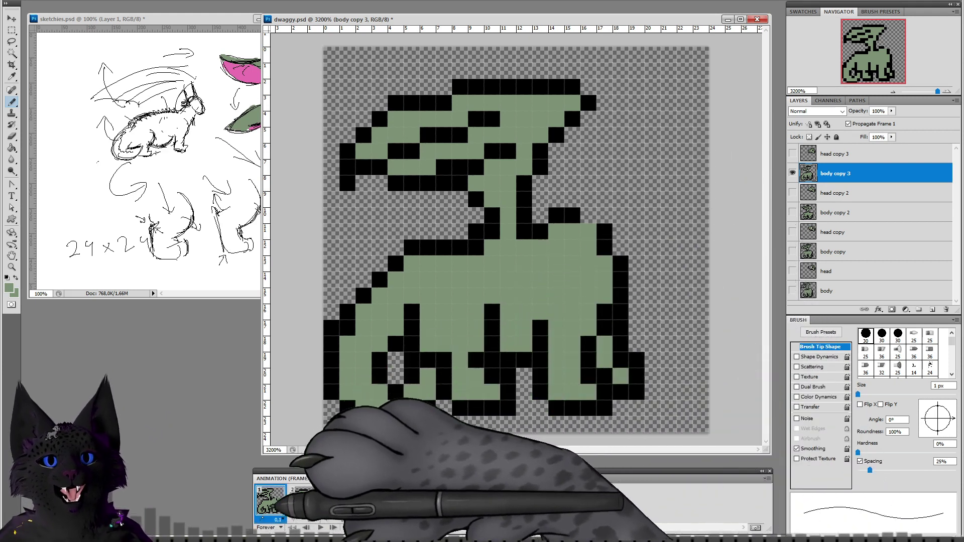
click(302, 502)
click(336, 500)
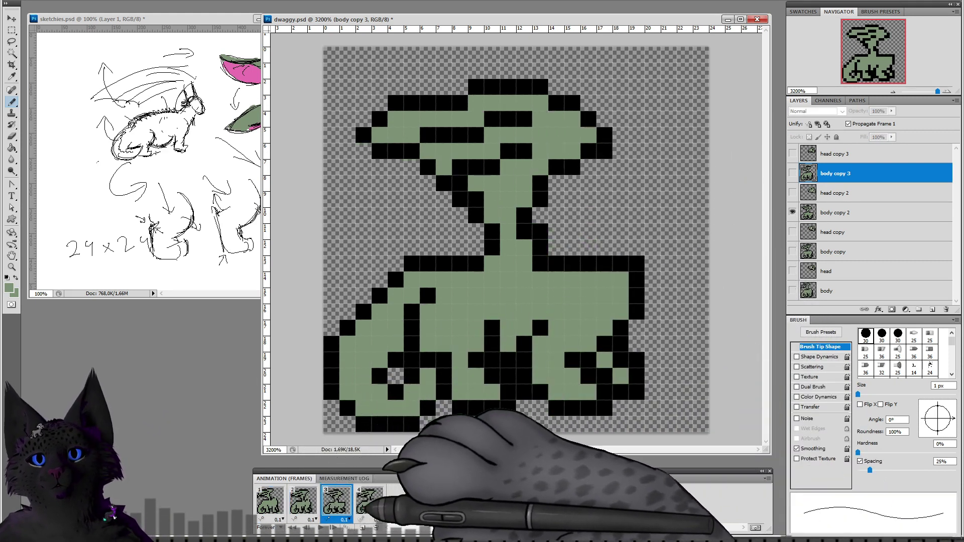
click(369, 500)
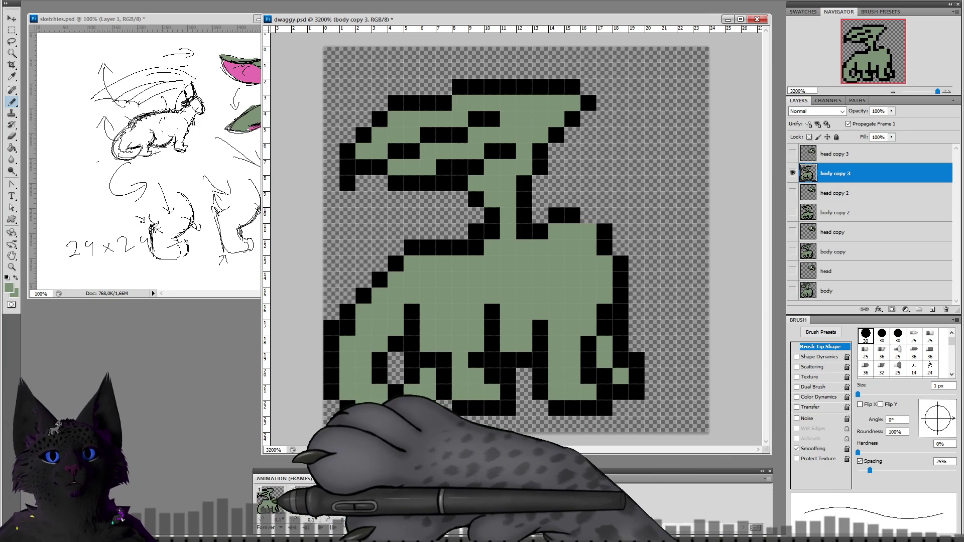
click(270, 500)
click(310, 507)
click(341, 504)
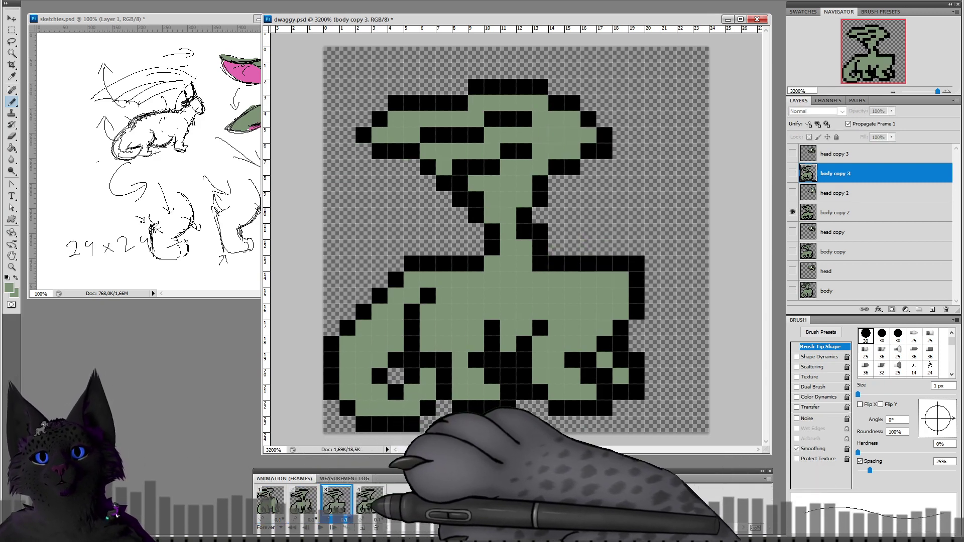
click(276, 500)
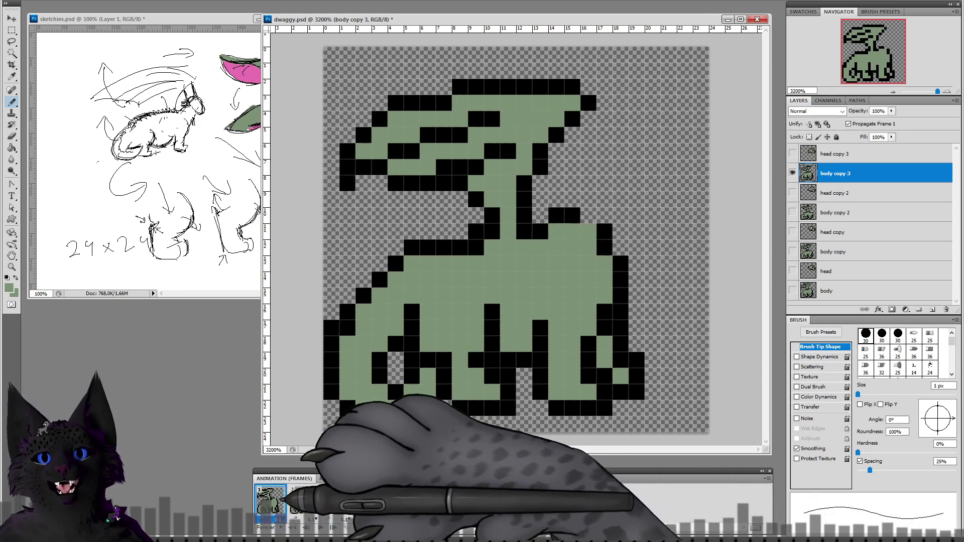
click(306, 502)
click(337, 502)
click(362, 502)
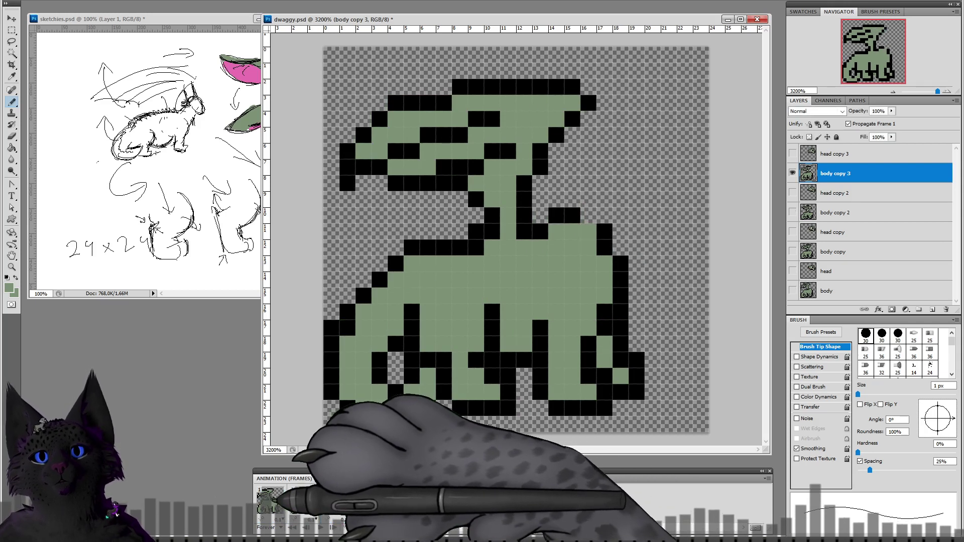
click(276, 502)
click(307, 503)
click(340, 504)
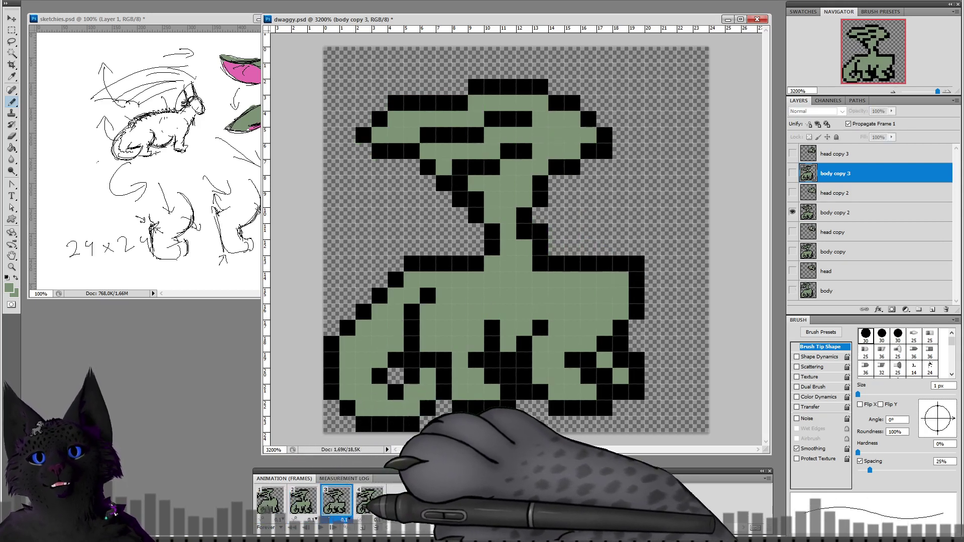
click(369, 501)
click(270, 500)
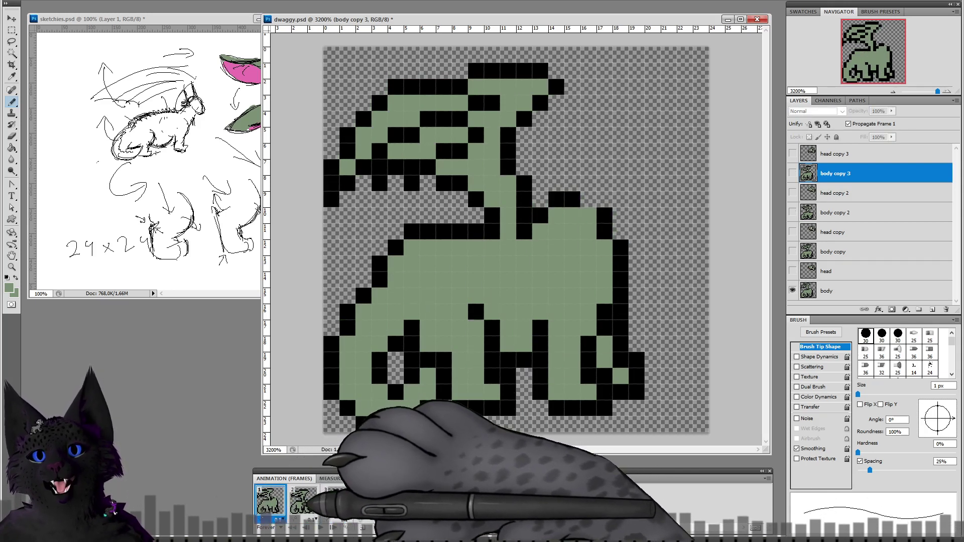
Step: Alternate between frames 2 and 4 to compare their back, leg and tail outlines
click(303, 501)
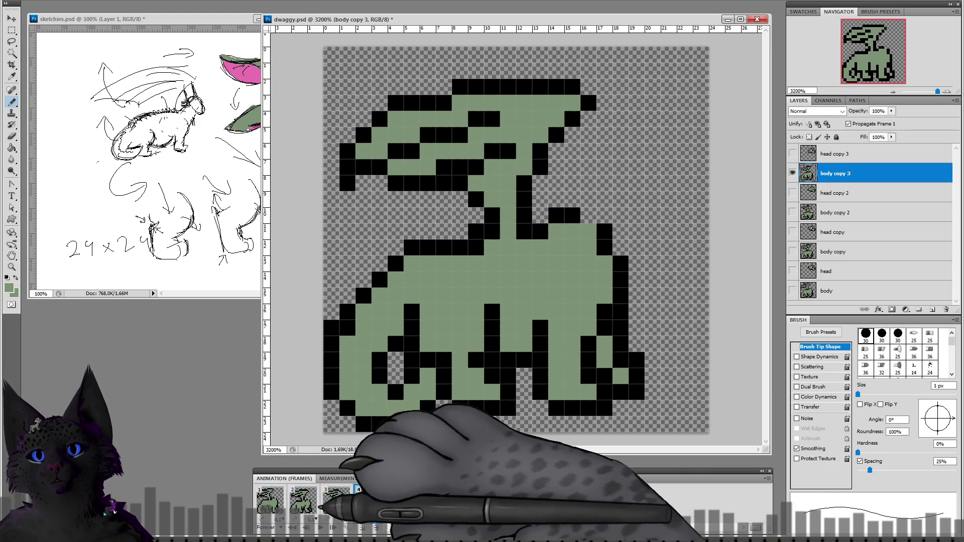
click(310, 505)
click(368, 501)
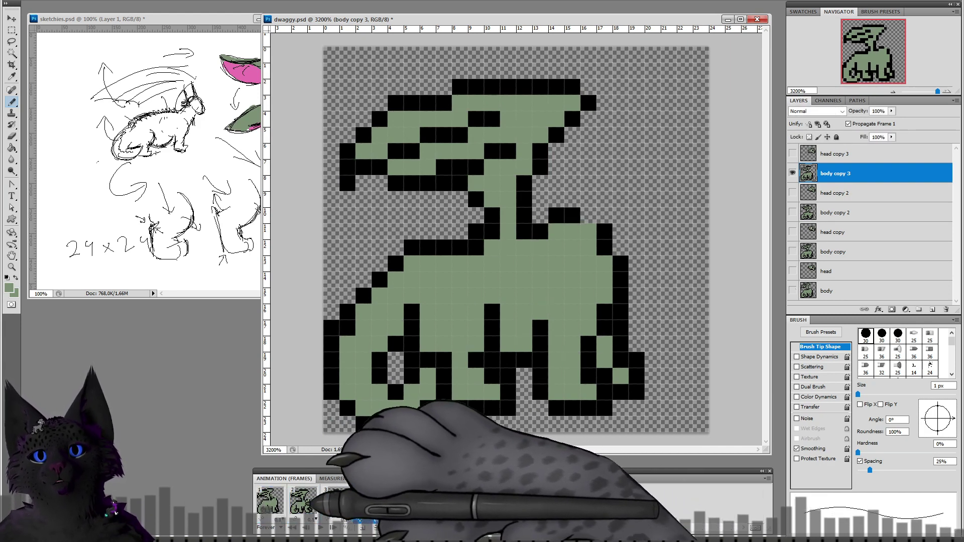
click(311, 505)
click(365, 506)
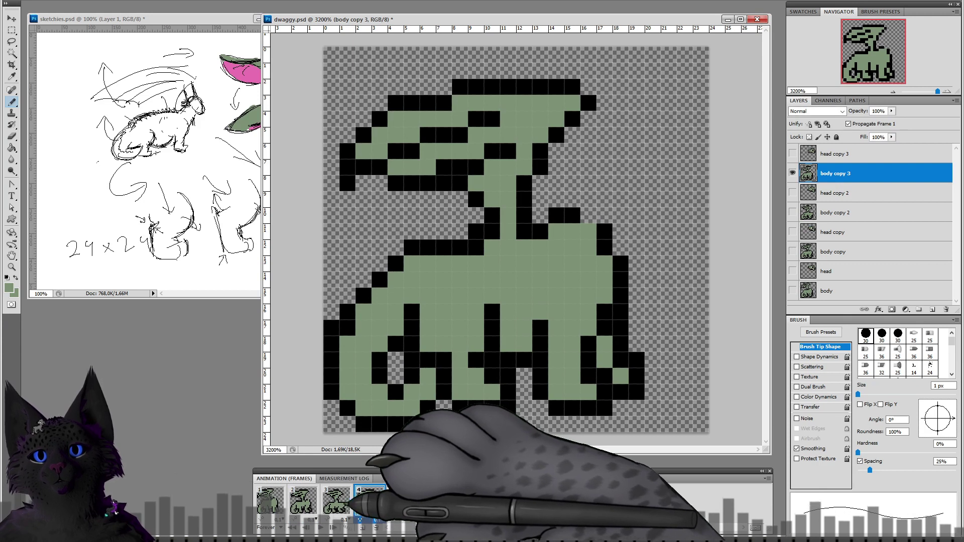
click(305, 503)
click(369, 502)
click(303, 502)
click(369, 502)
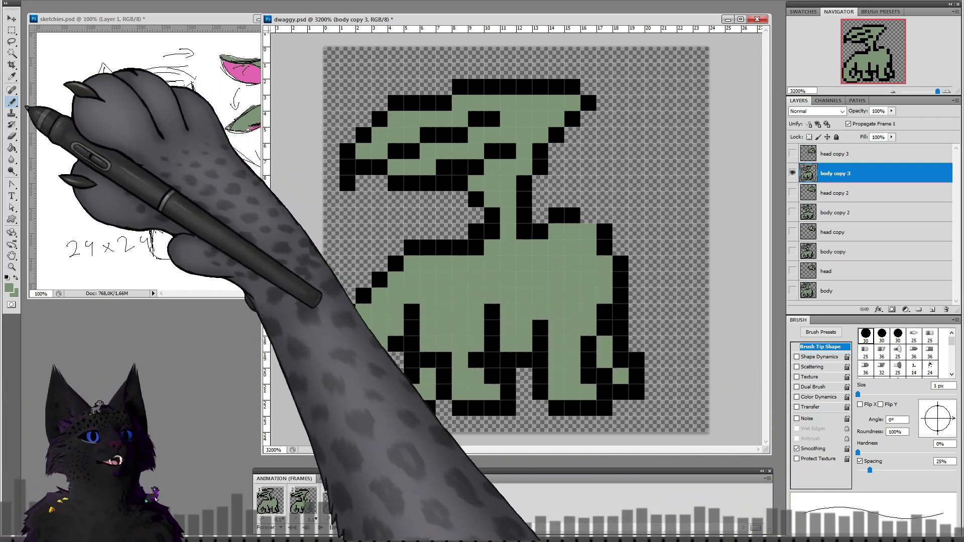
Step: Switch to sketchies.psd and erase the curved scribble beside the dragon sketch on Layer 1
click(67, 95)
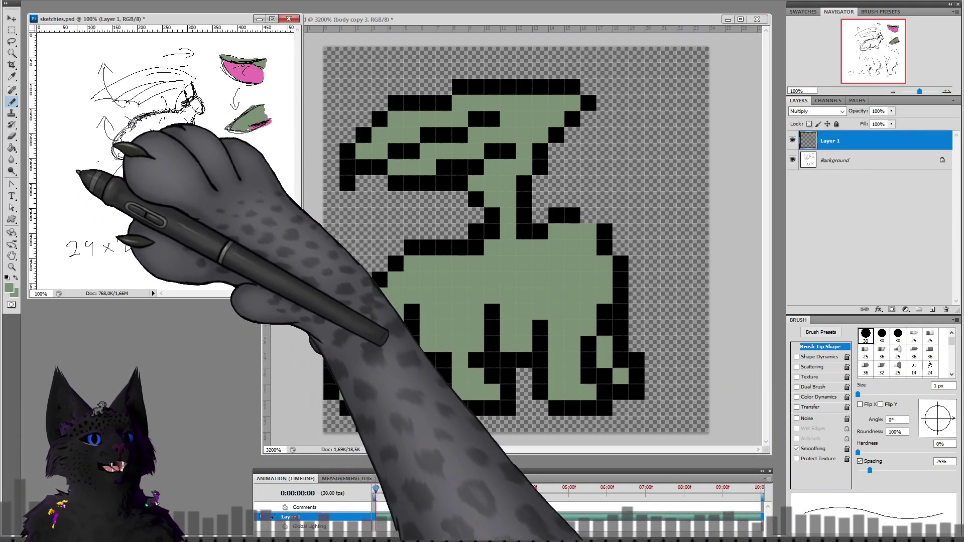
mouse_move(84, 151)
mouse_down()
mouse_move(50, 198)
mouse_move(100, 207)
mouse_move(72, 175)
mouse_up()
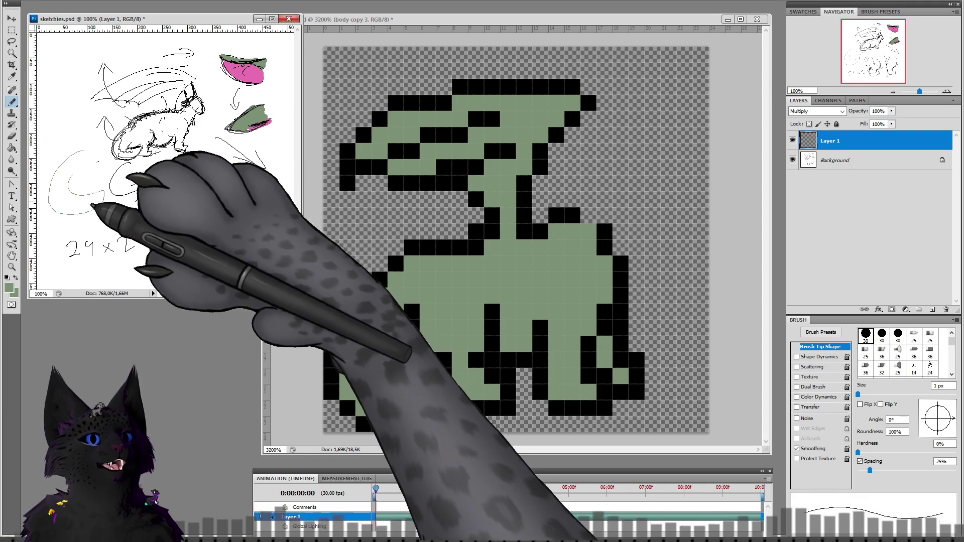
click(11, 136)
right_click(103, 151)
drag(120, 150, 144, 149)
mouse_move(80, 158)
mouse_down()
mouse_move(71, 160)
mouse_move(93, 189)
mouse_up()
click(96, 196)
Step: On the sketch's Background layer, set the background colour to white (ffffff) and erase the 24x24 note and surrounding marks
click(835, 160)
mouse_move(118, 223)
mouse_down()
mouse_move(65, 278)
mouse_move(132, 238)
mouse_up()
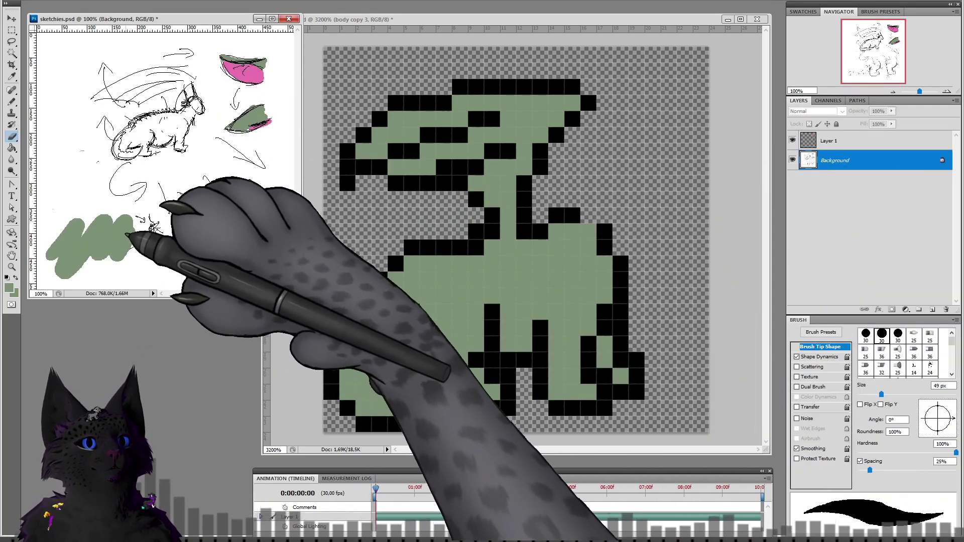
click(15, 292)
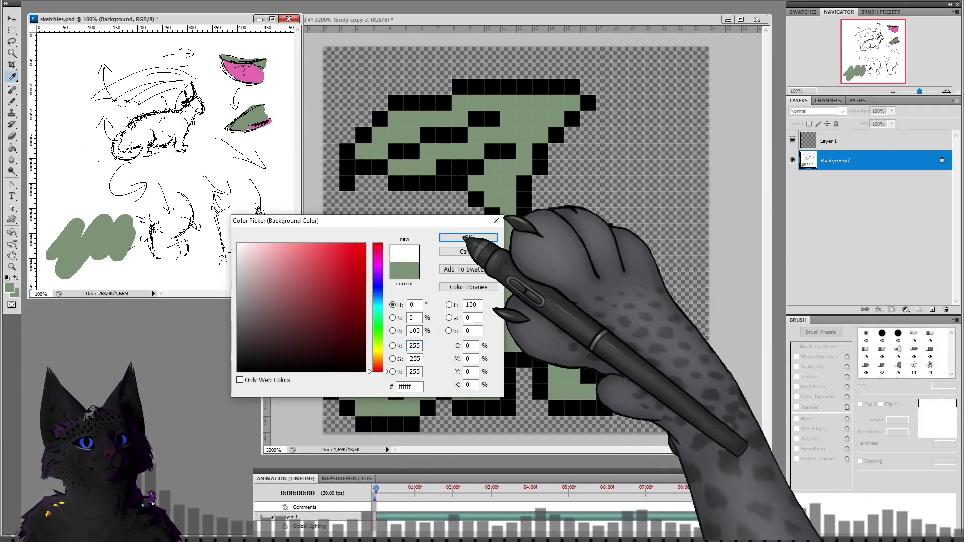
click(460, 237)
key(e)
mouse_move(43, 269)
mouse_down()
mouse_move(76, 265)
mouse_move(130, 214)
mouse_move(163, 270)
mouse_move(176, 236)
mouse_up()
Step: With a 1 px brush, sketch a circled tail-motion diagram with arrows pointing both ways in the cleared area
click(12, 102)
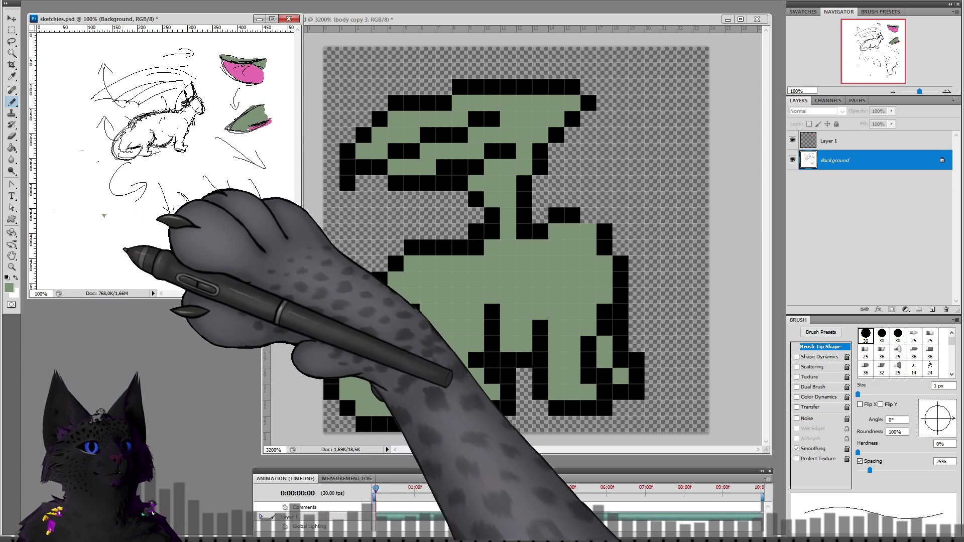
mouse_move(88, 264)
mouse_down()
mouse_move(110, 217)
mouse_move(115, 266)
mouse_move(77, 238)
mouse_move(92, 242)
mouse_up()
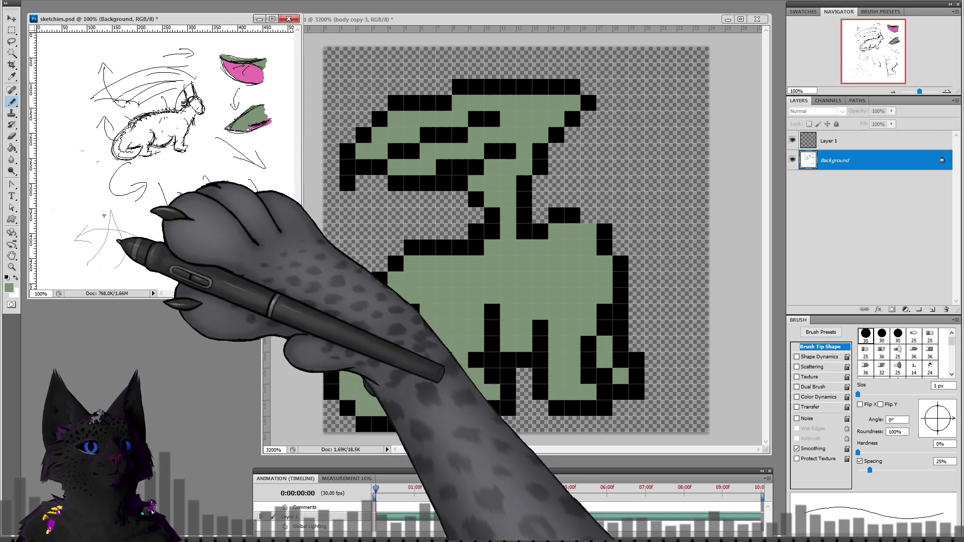
mouse_move(111, 193)
mouse_down()
mouse_move(87, 204)
mouse_move(76, 283)
mouse_move(122, 261)
mouse_up()
drag(100, 224, 94, 238)
drag(129, 228, 142, 246)
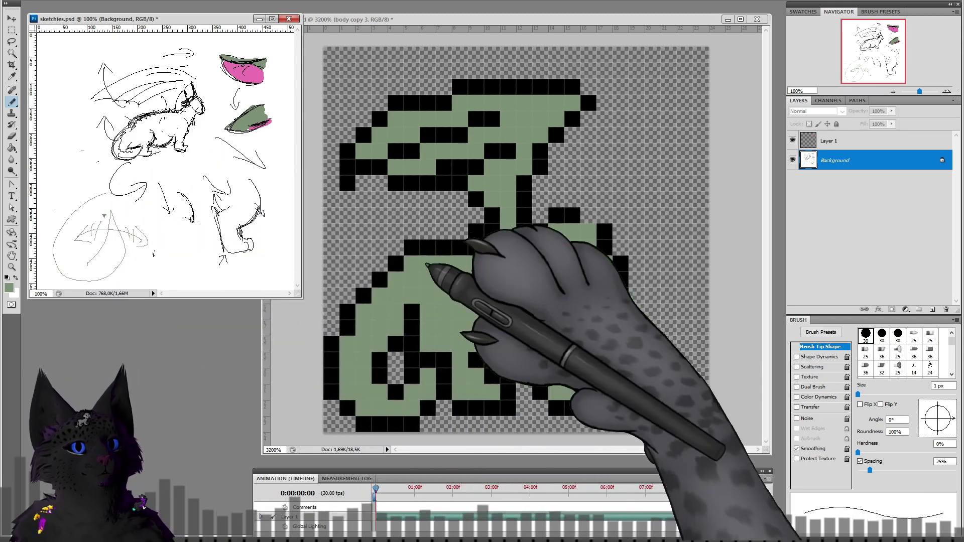
Step: Return to dwaggy.psd and step through frames 1 to 3 to compare how the tail is posed
click(727, 120)
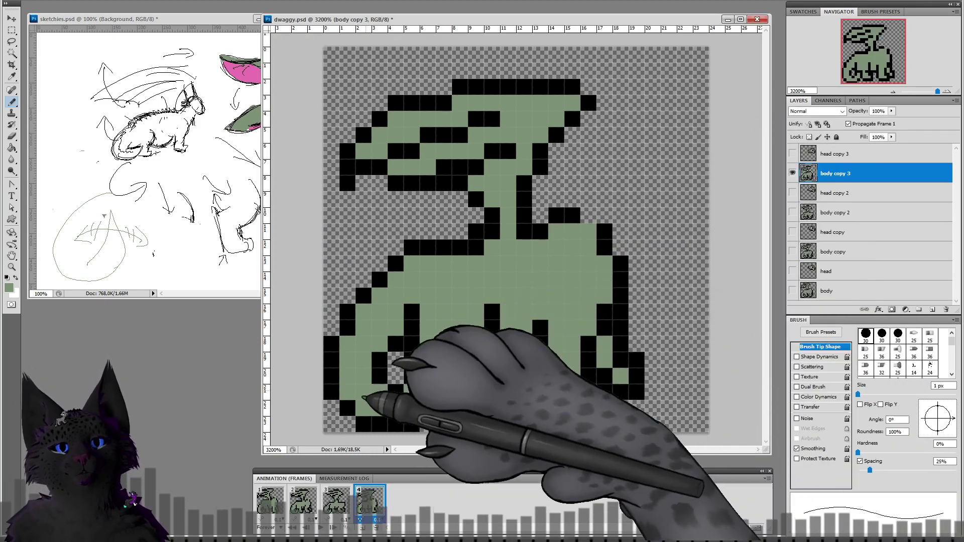
click(270, 500)
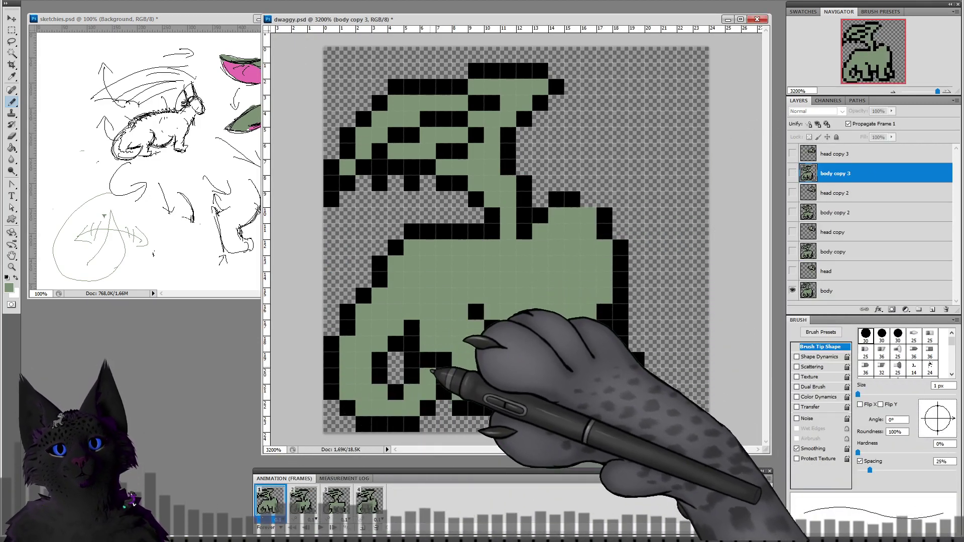
click(833, 291)
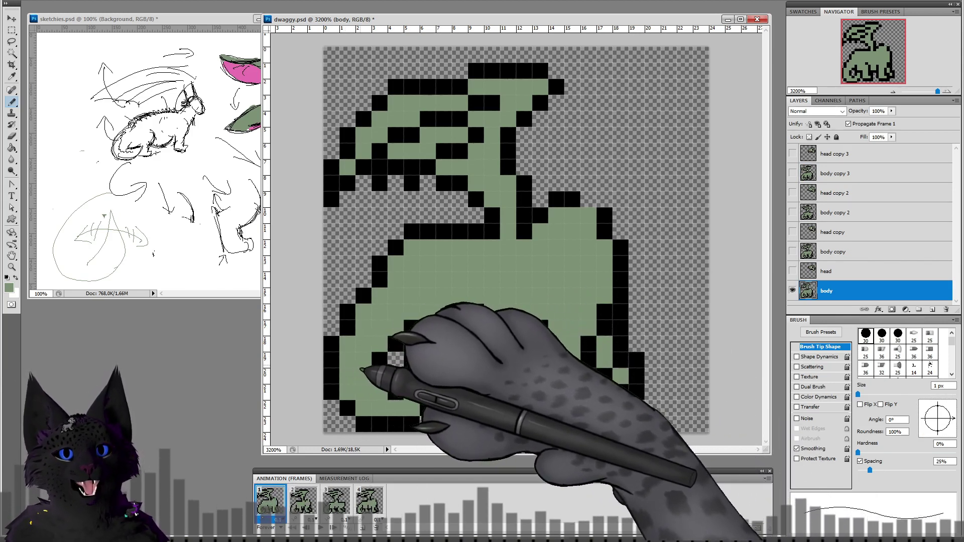
click(303, 502)
click(339, 503)
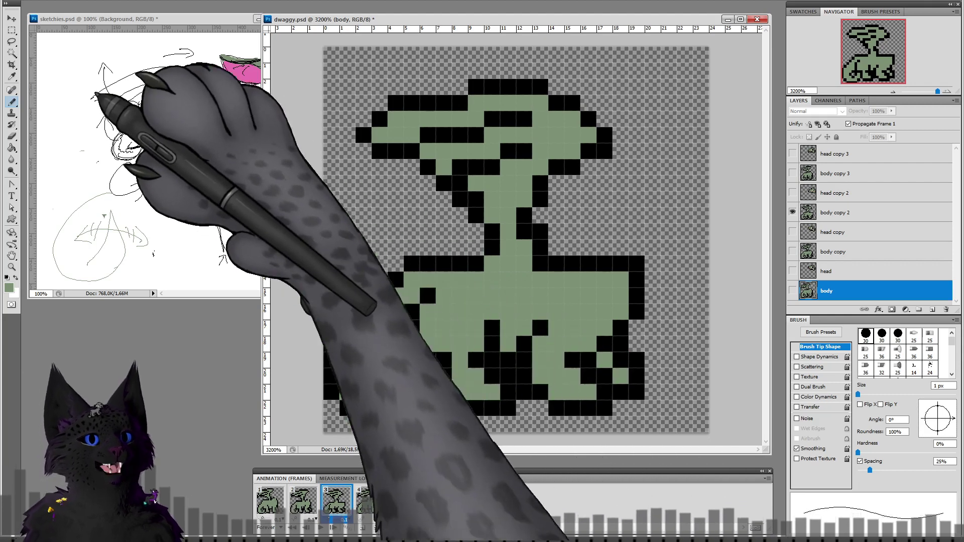
Step: In sketchies.psd, sketch a second circled motion diagram and a foot outline labelled TAP beside the first
click(104, 20)
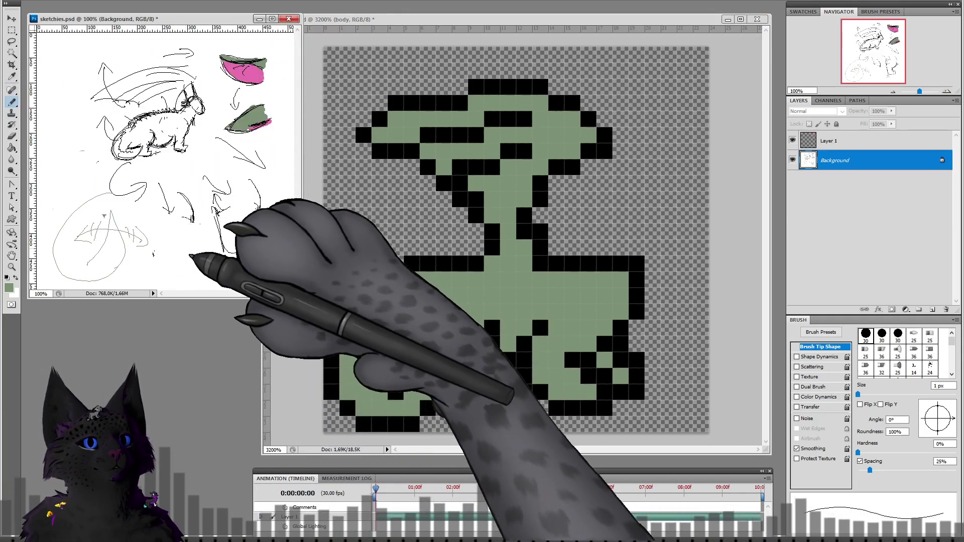
mouse_move(168, 225)
mouse_down()
mouse_move(165, 275)
mouse_move(198, 245)
mouse_move(187, 276)
mouse_move(221, 269)
mouse_up()
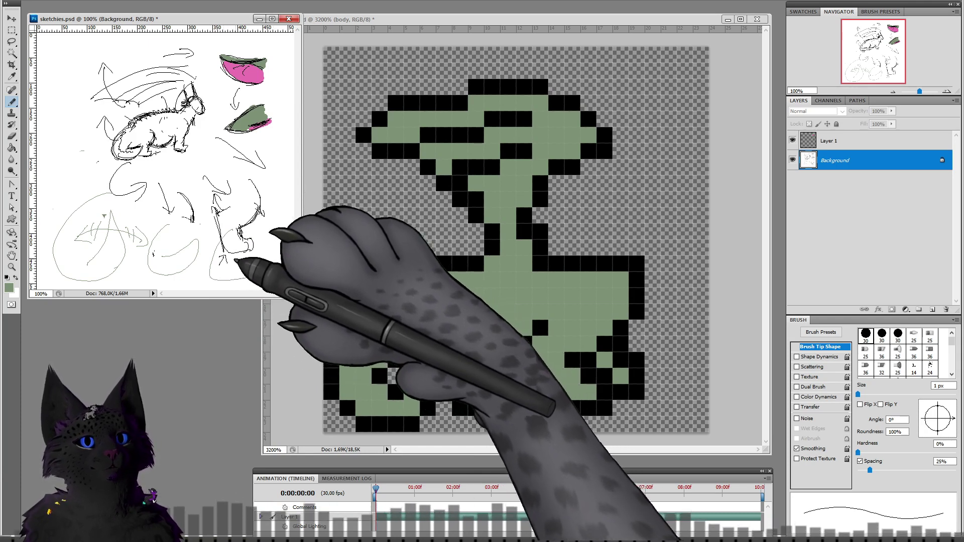
mouse_move(176, 242)
mouse_down()
mouse_move(186, 265)
mouse_move(177, 263)
mouse_move(222, 282)
mouse_move(186, 279)
mouse_move(176, 255)
mouse_up()
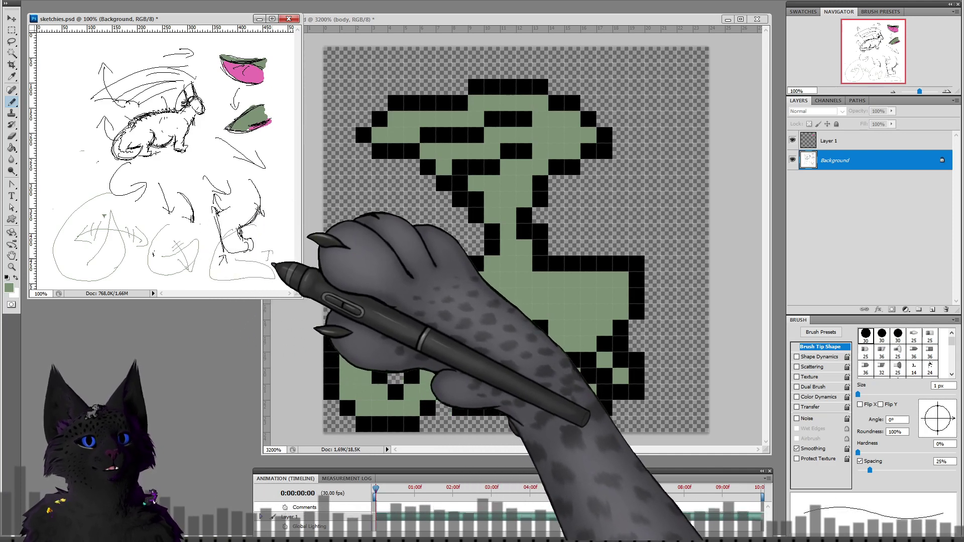
drag(268, 253, 276, 259)
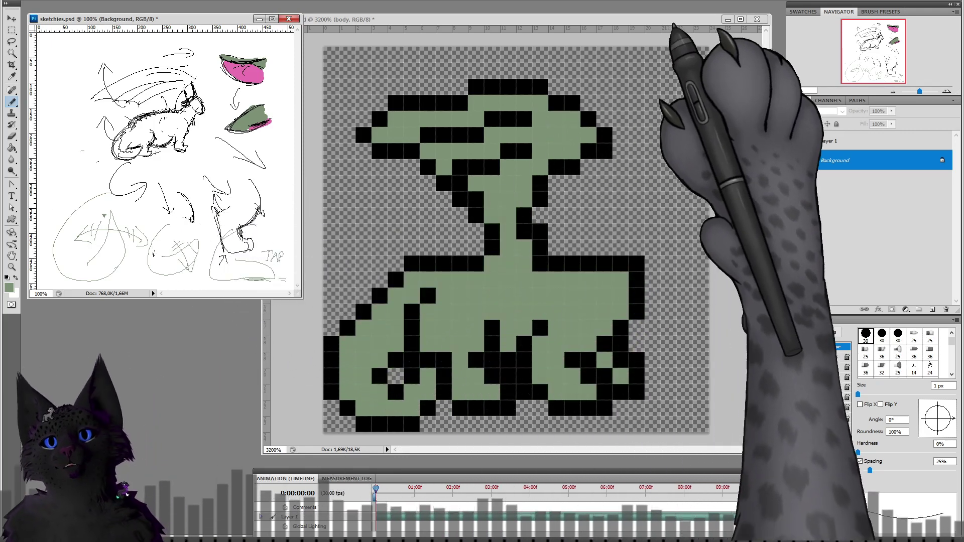
Step: On frame 3's body copy 2 layer in dwaggy.psd, redraw the tail curl as an upright black line and fill around it with green
click(708, 20)
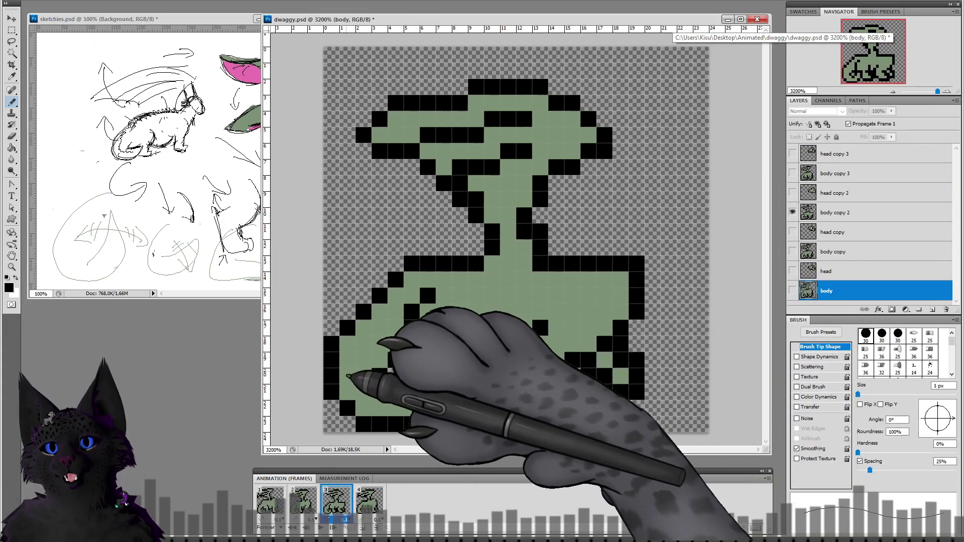
click(834, 212)
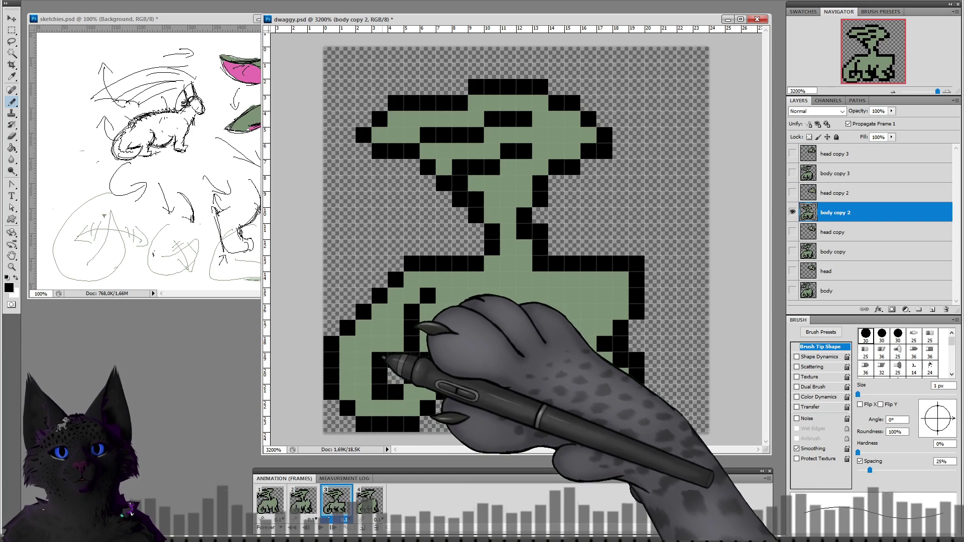
drag(370, 364, 364, 360)
alt+click(338, 376)
click(363, 359)
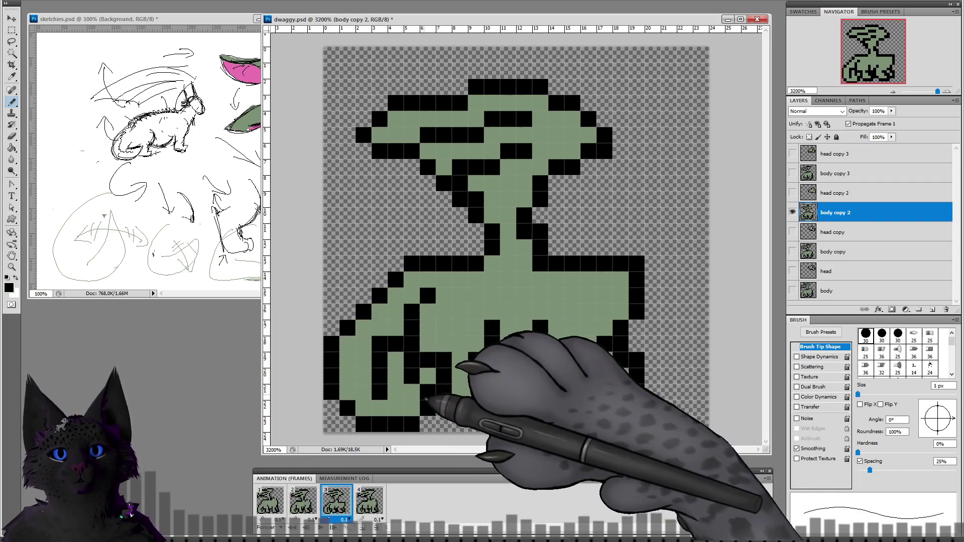
alt+click(439, 355)
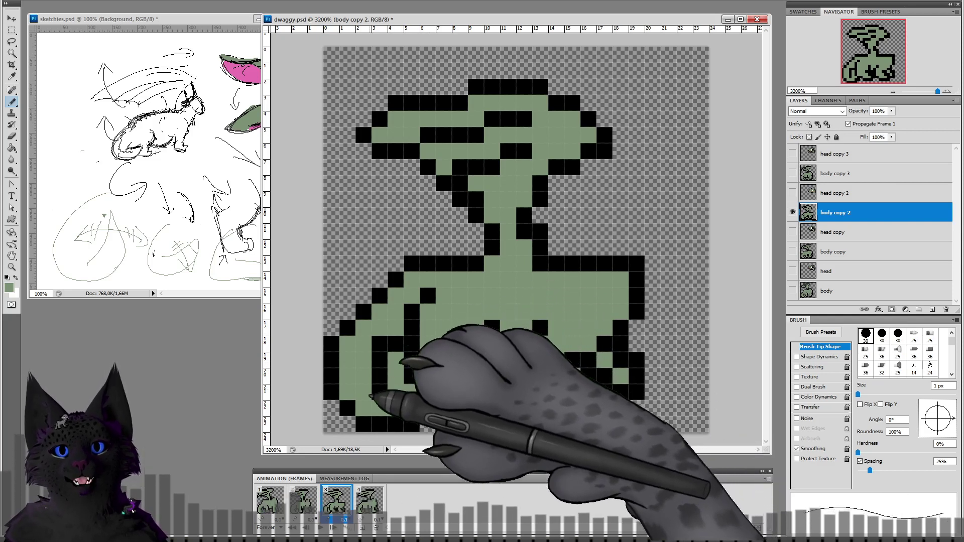
Step: On frame 2's body copy layer, redraw the tail tip as a slanted black outline with green fill, using frame 1 as reference
click(301, 500)
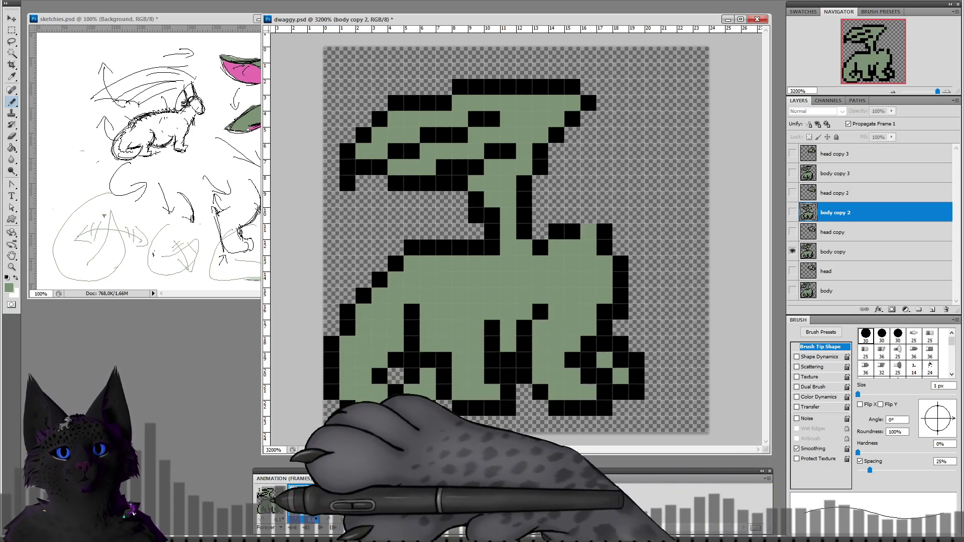
click(270, 499)
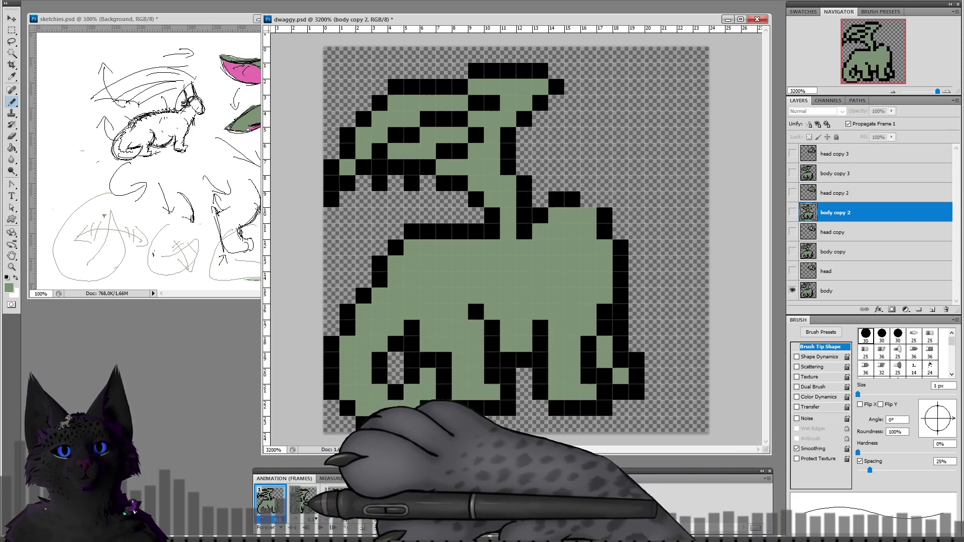
click(303, 500)
click(834, 252)
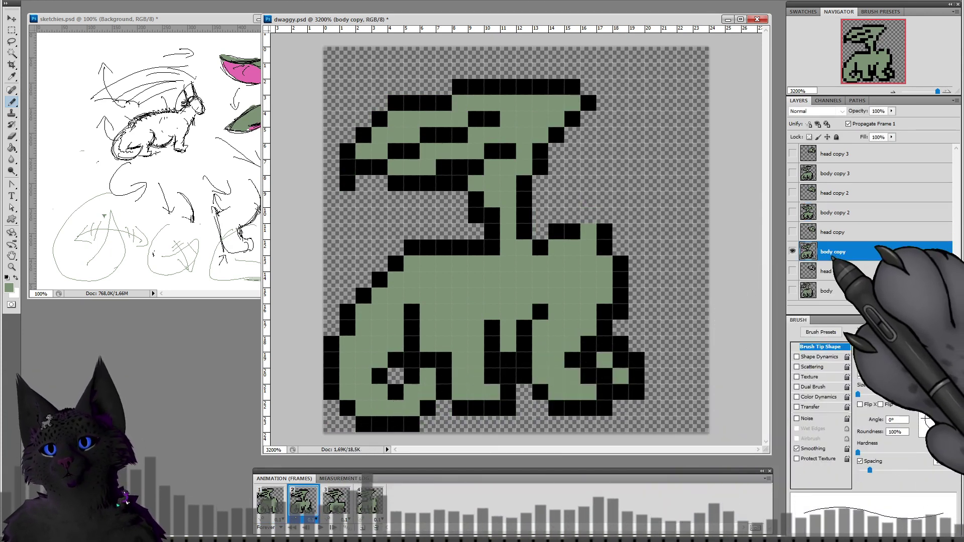
alt+click(412, 379)
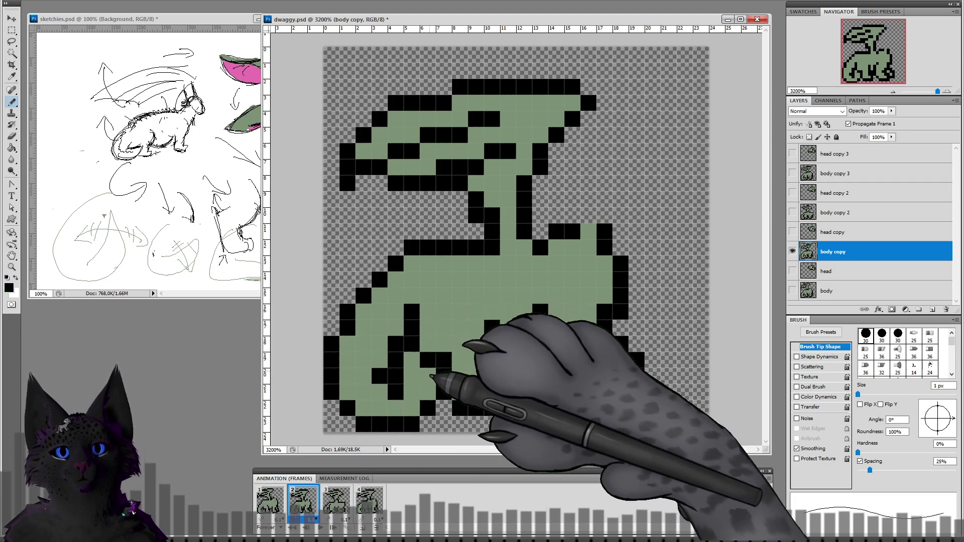
alt+click(459, 381)
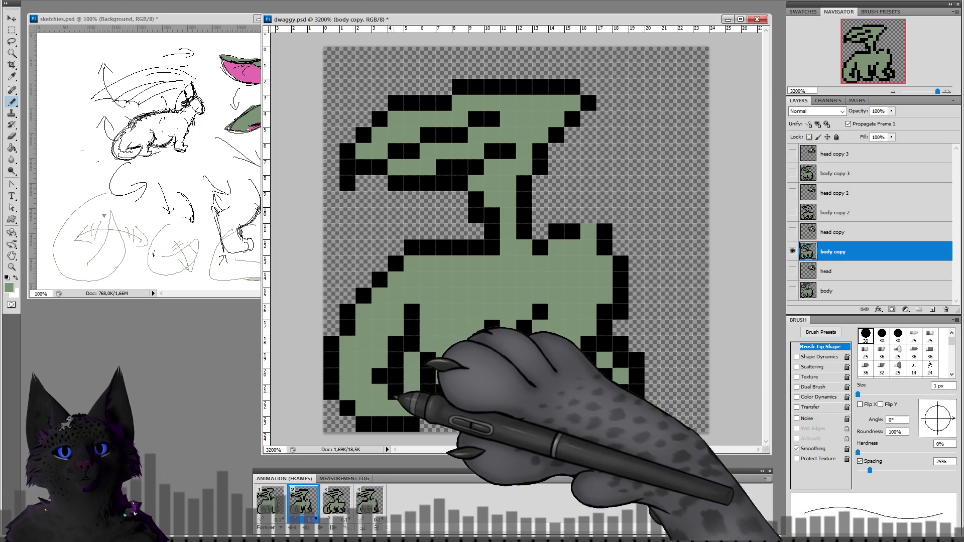
alt+click(395, 397)
click(385, 394)
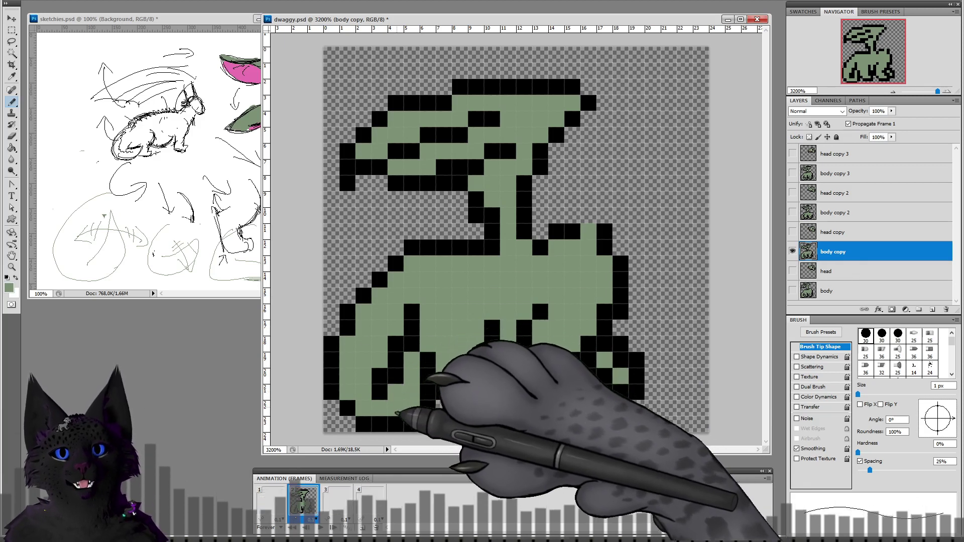
Step: Reshape frame 3's tail on body copy 2 into a wider hooked curl shifted one pixel outward, cleaning excess black with green
click(271, 497)
click(307, 502)
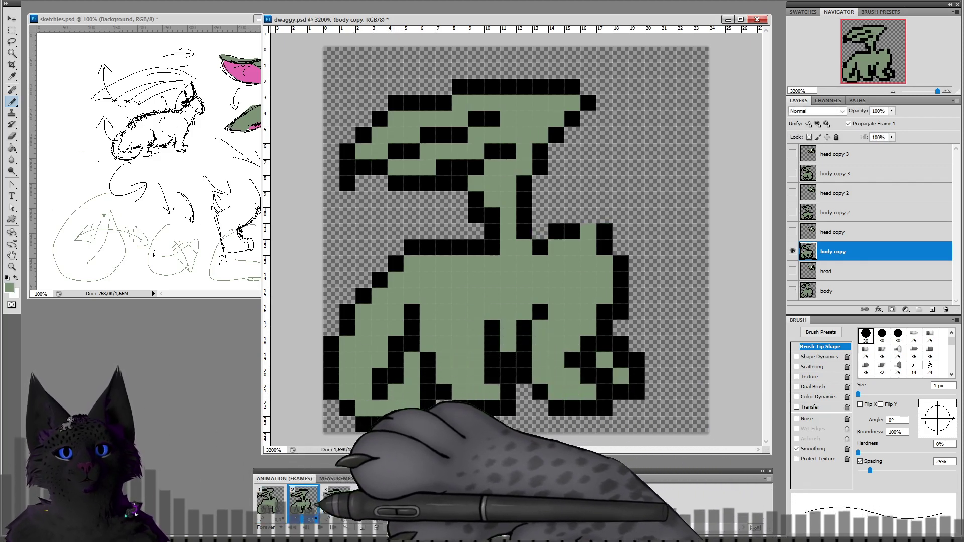
click(336, 499)
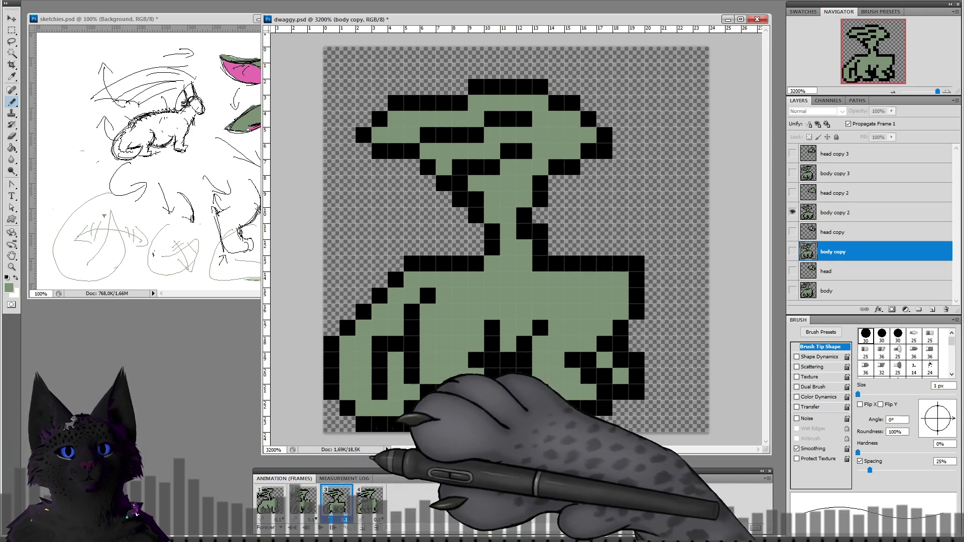
click(834, 212)
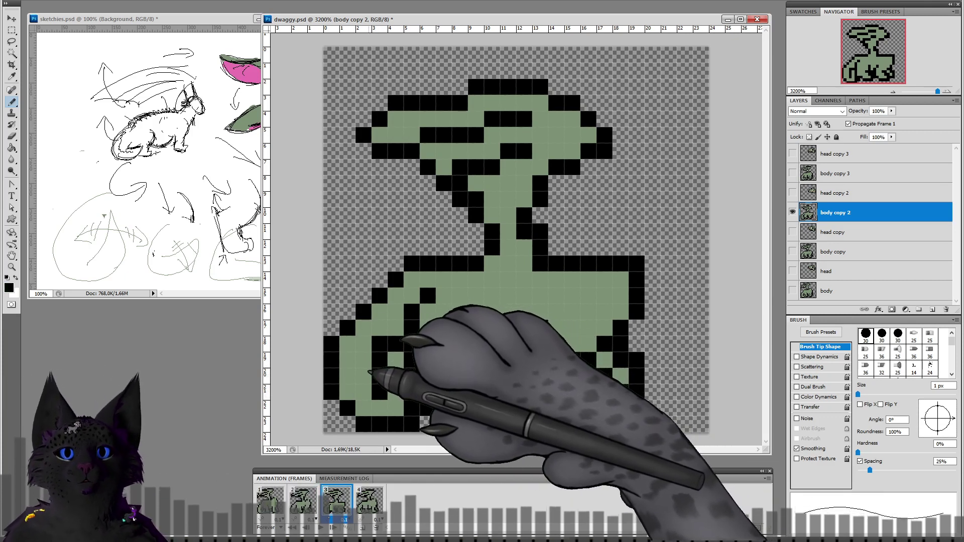
drag(366, 374, 367, 347)
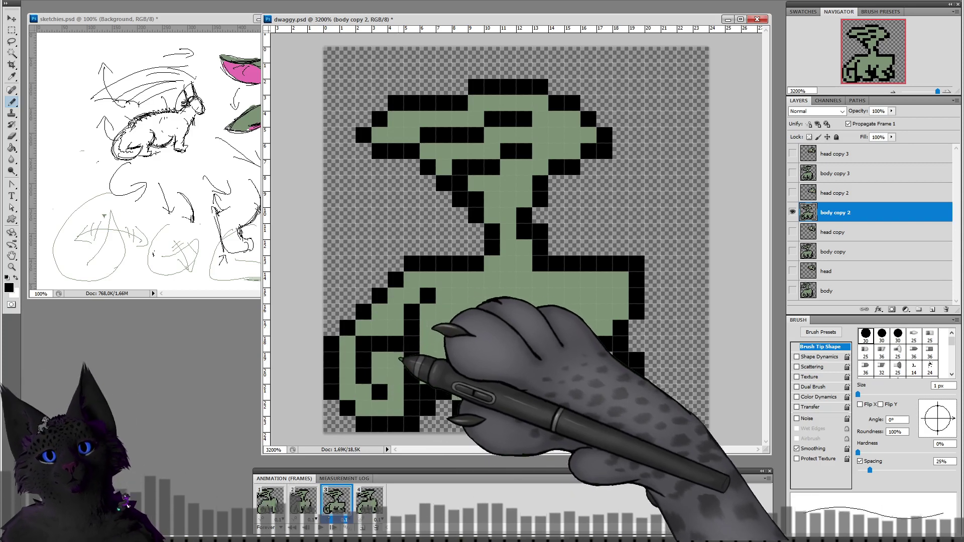
alt+click(394, 333)
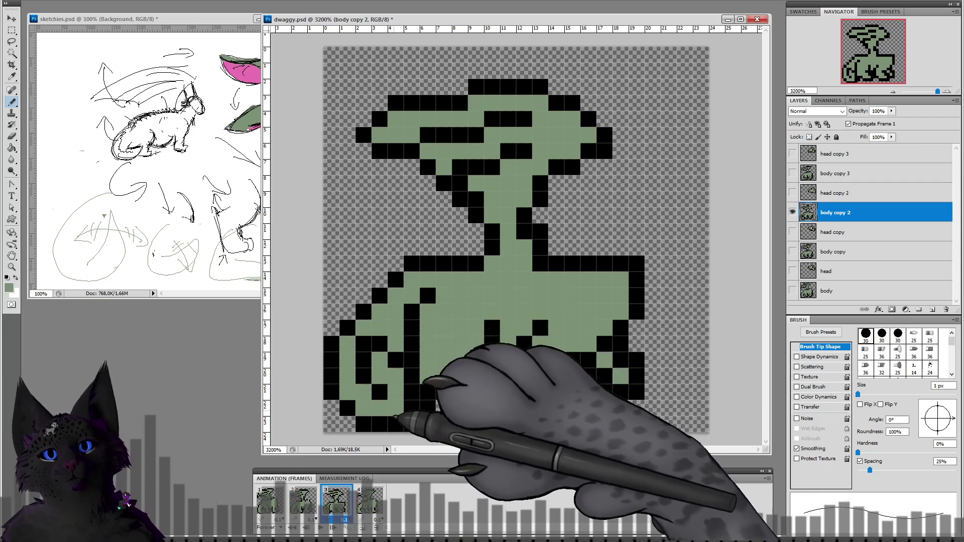
Step: Step repeatedly through frames 1 to 3 to examine the tail's swinging motion
click(271, 500)
click(302, 499)
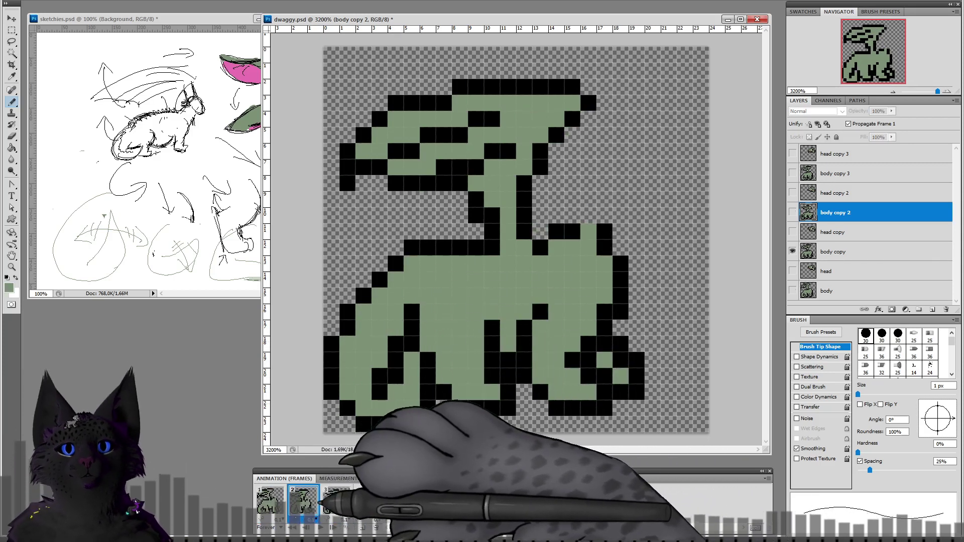
click(335, 499)
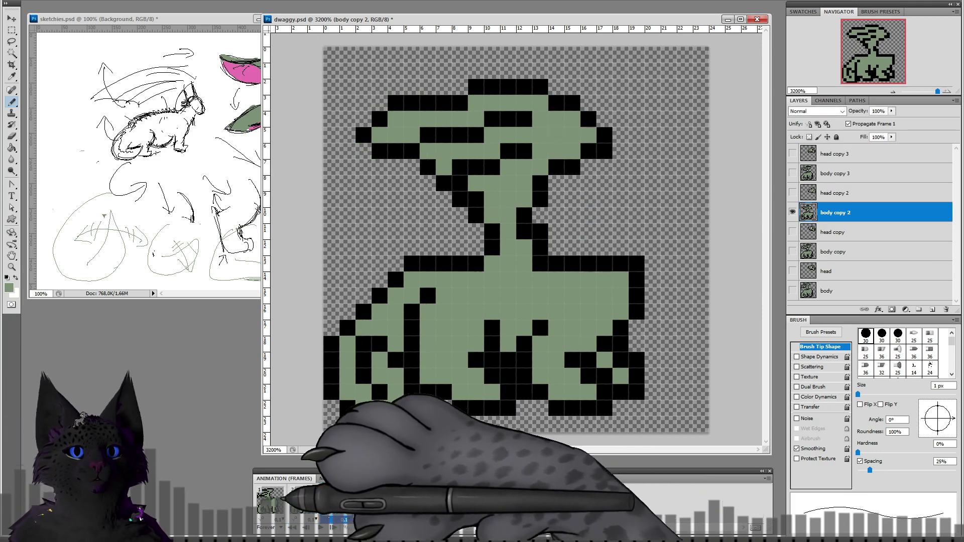
click(271, 500)
click(303, 500)
click(335, 502)
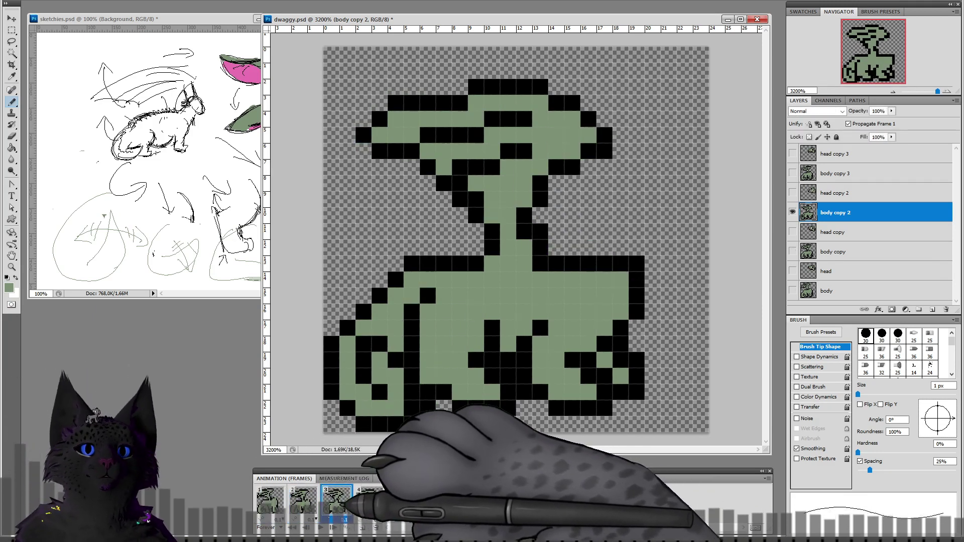
click(271, 499)
click(303, 499)
click(335, 499)
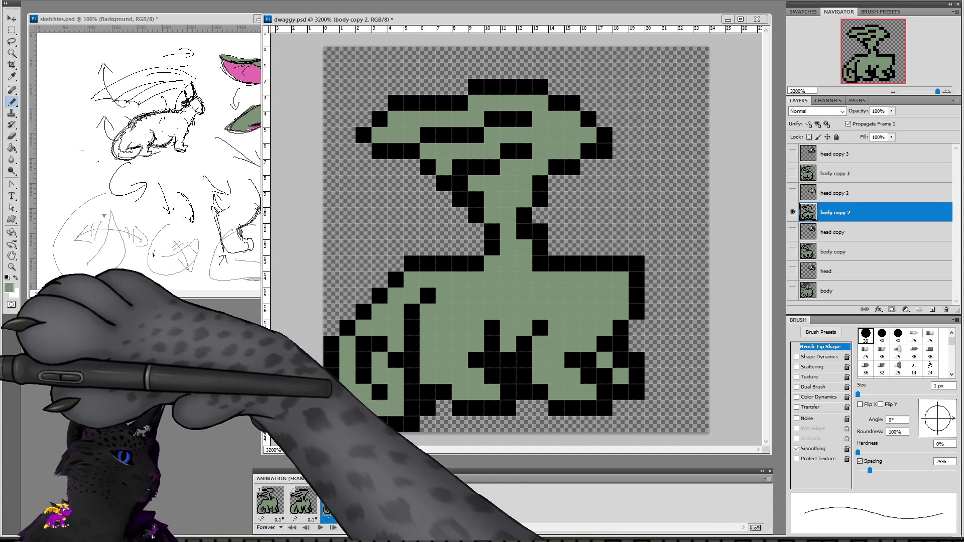
mouse_move(13, 497)
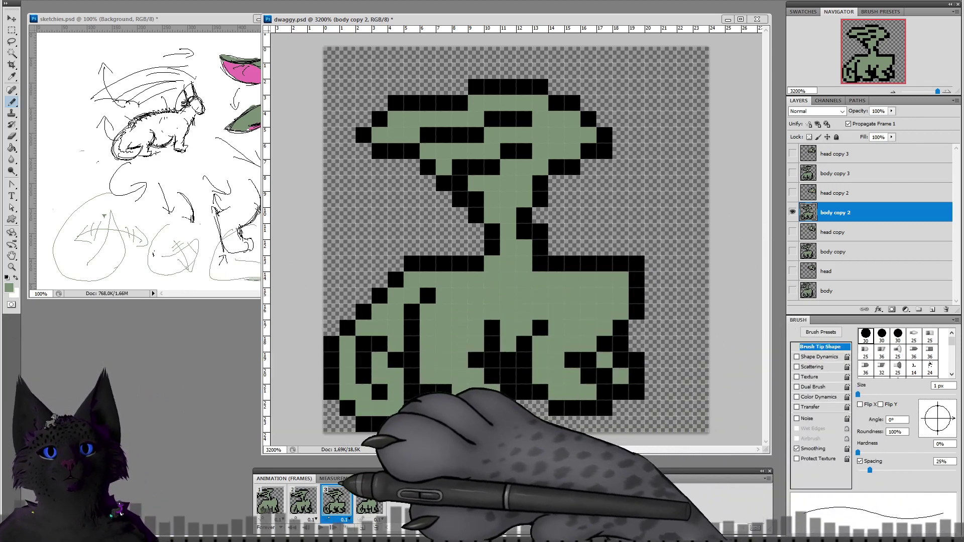
Step: On frame 4's body copy 3 layer, redraw the curled tail tip with a black outline closing the gap and a green fill
click(370, 502)
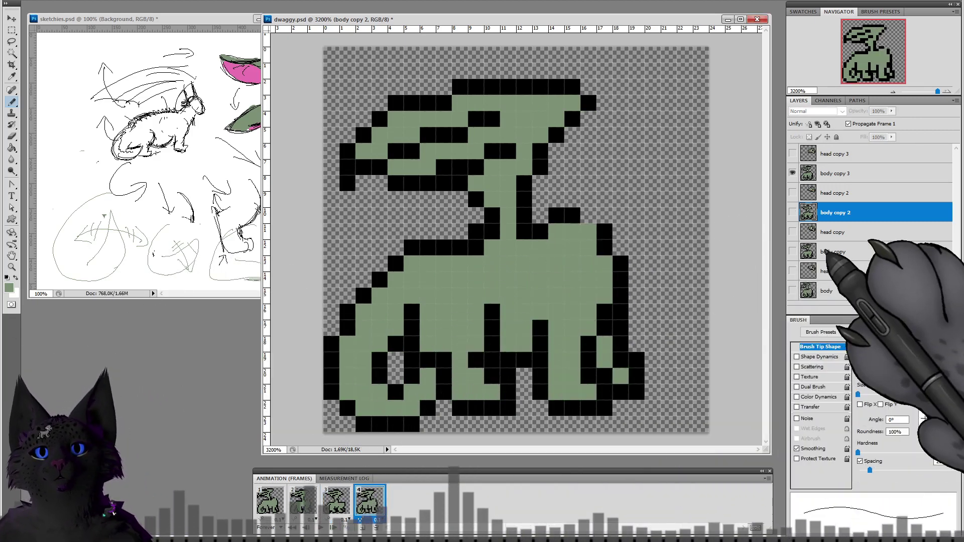
click(840, 174)
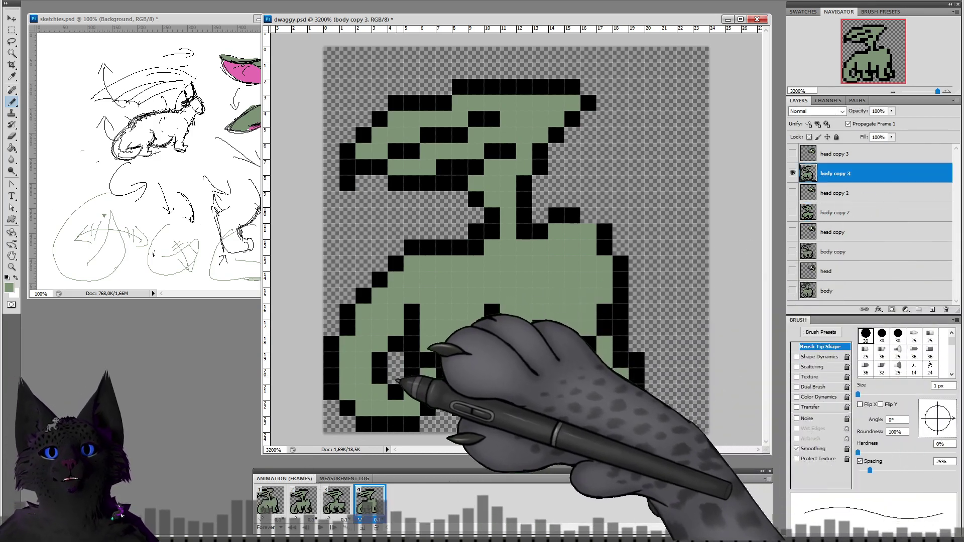
alt+click(420, 367)
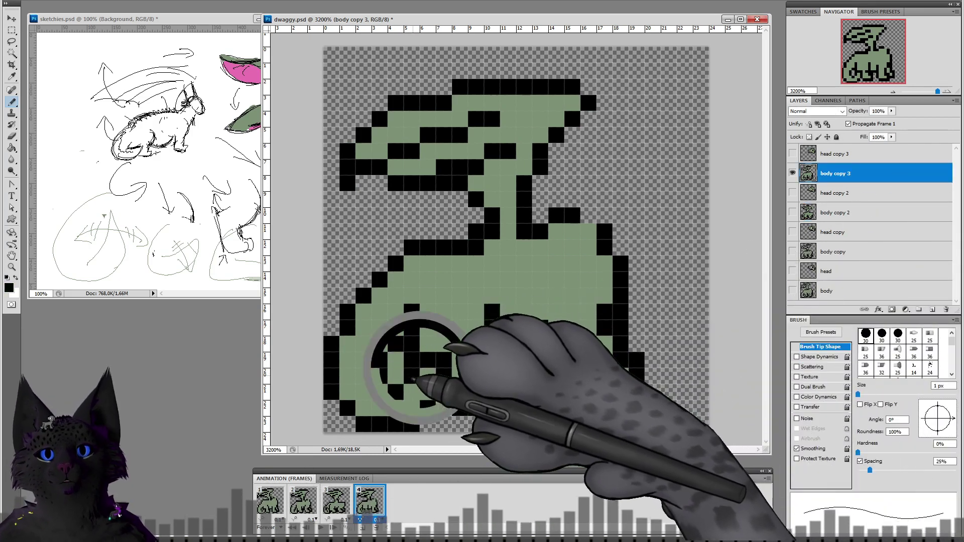
mouse_move(396, 376)
mouse_down()
mouse_move(424, 355)
mouse_move(439, 384)
mouse_move(459, 365)
mouse_move(450, 374)
mouse_move(428, 346)
mouse_up()
alt+click(457, 363)
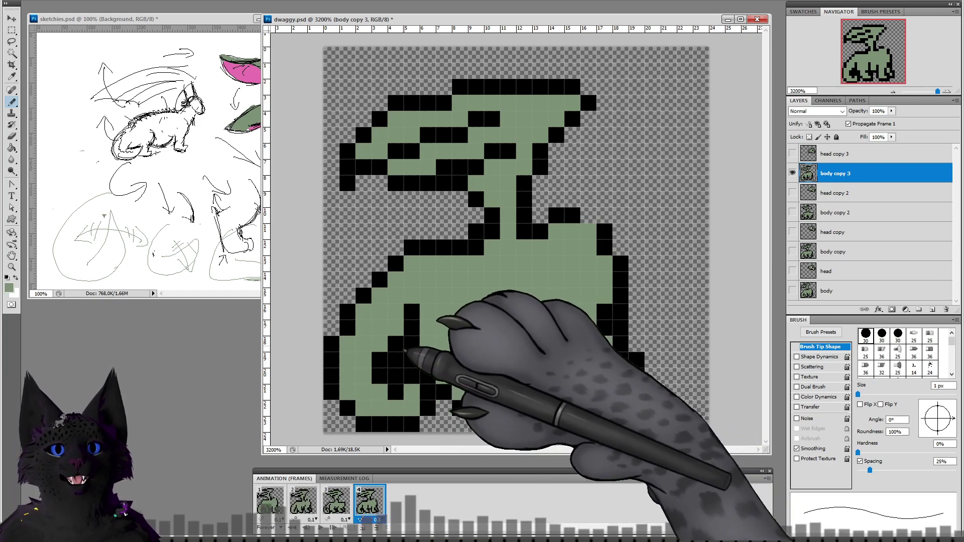
alt+click(414, 393)
drag(411, 360, 412, 376)
Step: Step through frames 1 to 4 and play the animation to examine the tail's movement into frame 4
click(274, 500)
click(304, 501)
click(337, 499)
click(368, 499)
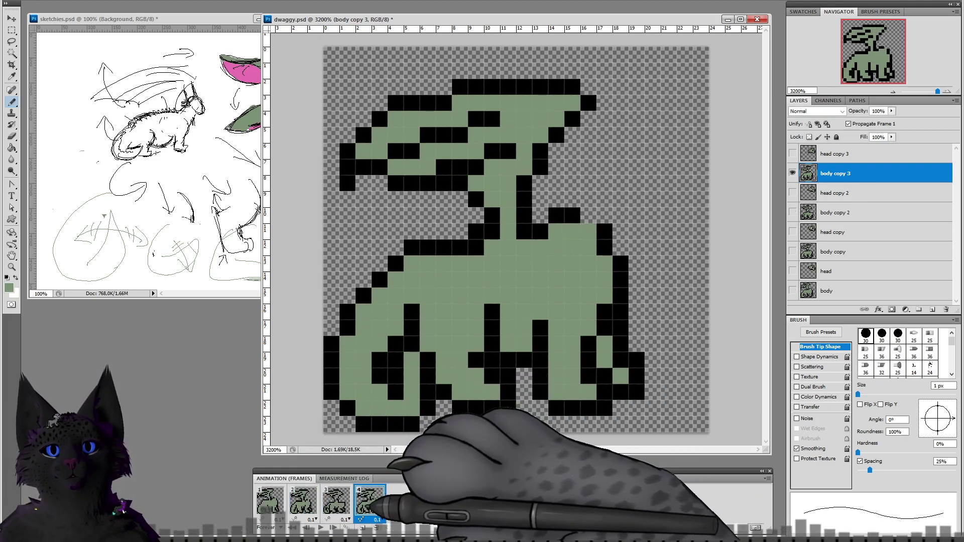
click(270, 499)
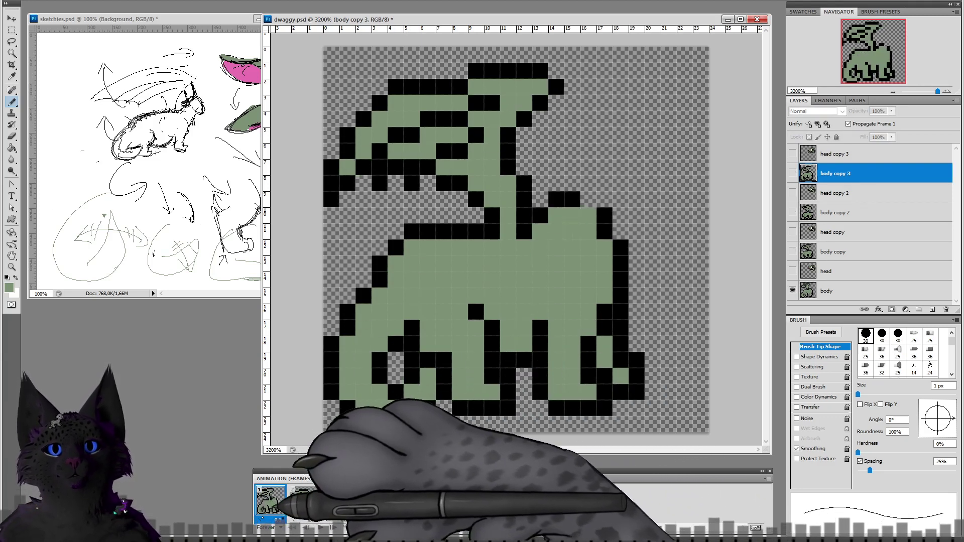
click(303, 500)
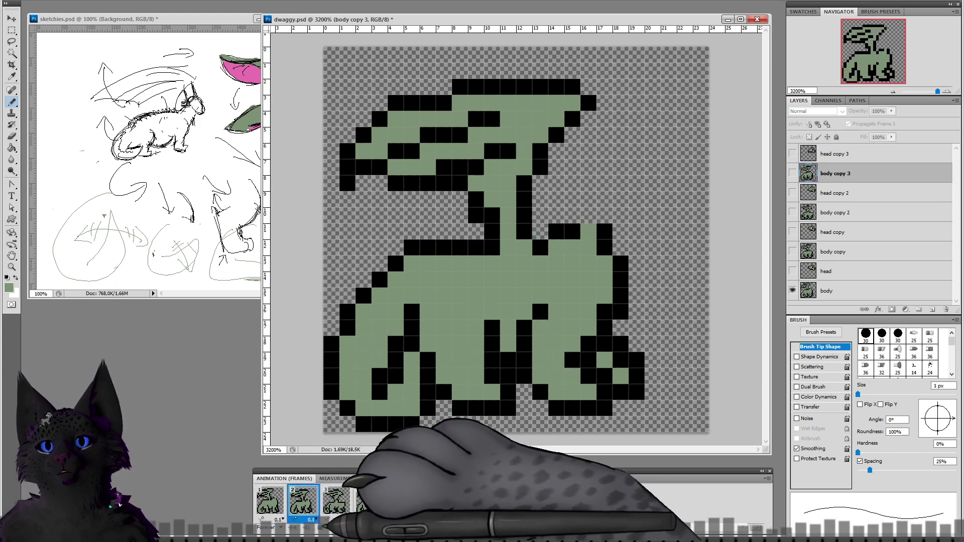
click(336, 500)
click(321, 527)
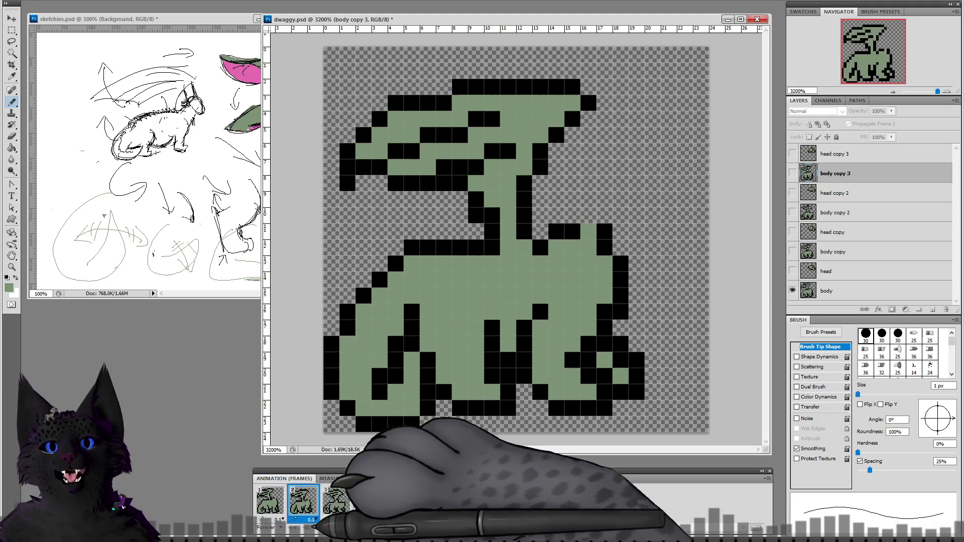
click(320, 527)
click(303, 499)
click(336, 499)
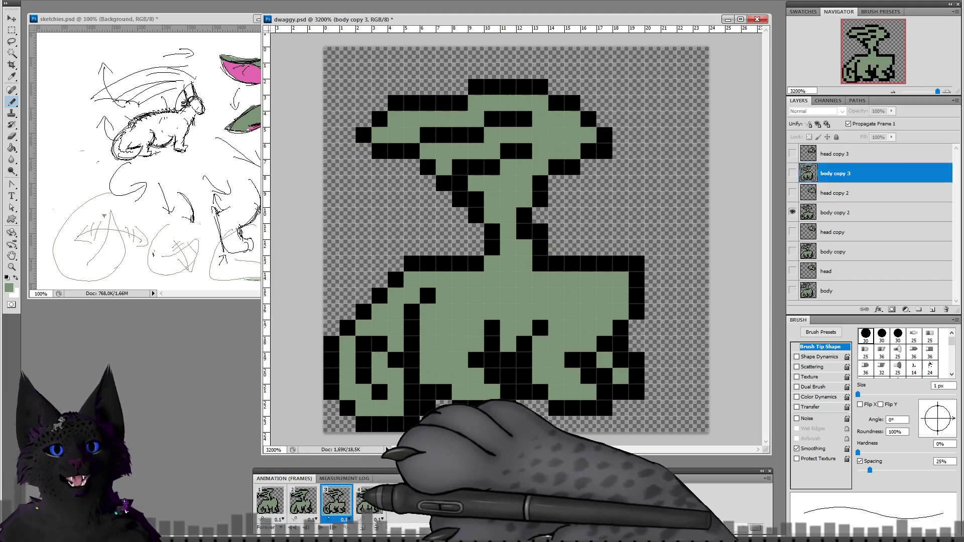
click(370, 499)
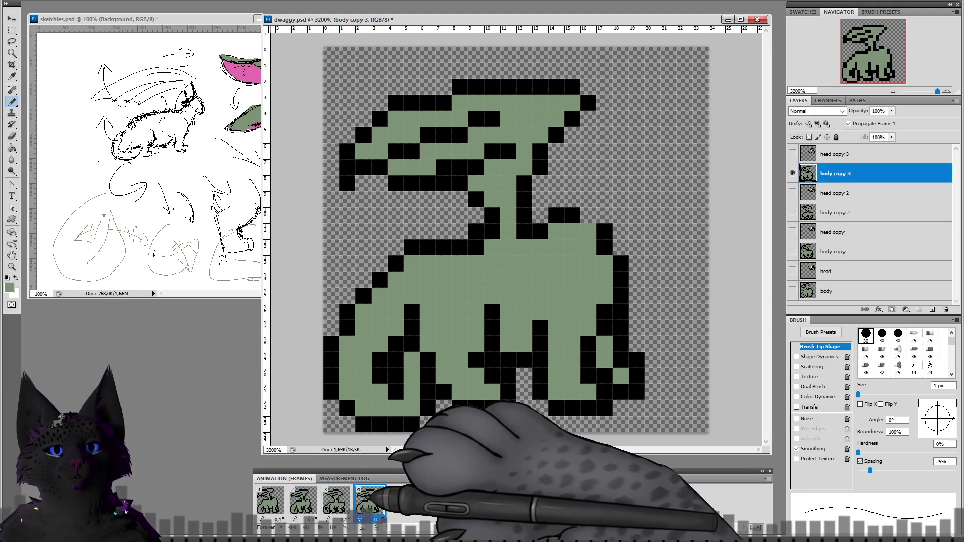
click(346, 501)
click(370, 499)
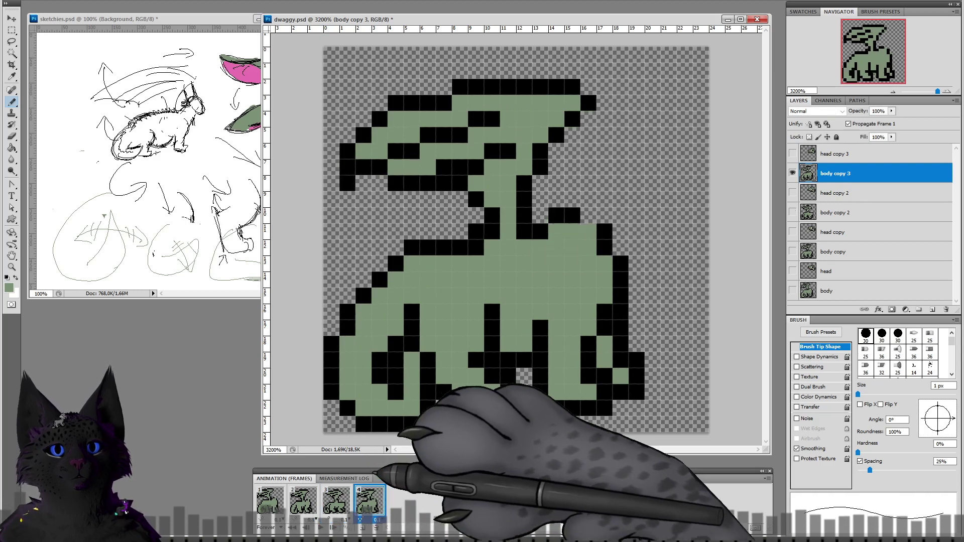
Step: Touch up the inner tail tip on frame 4's body copy 3 layer with the sampled green
alt+click(408, 396)
alt+click(409, 396)
click(395, 392)
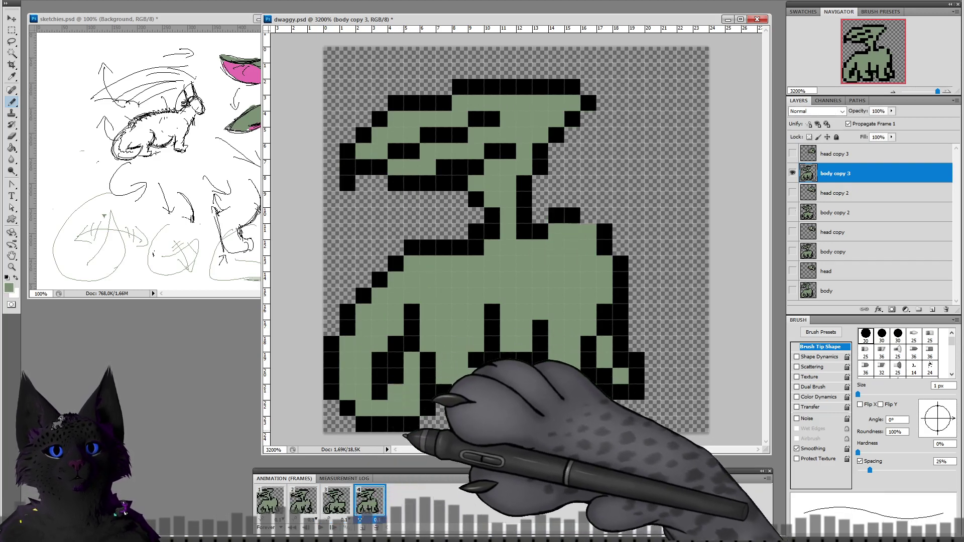
Step: Step through all four frames and play the headless body animation to review the full motion loop
click(278, 500)
click(307, 504)
click(335, 502)
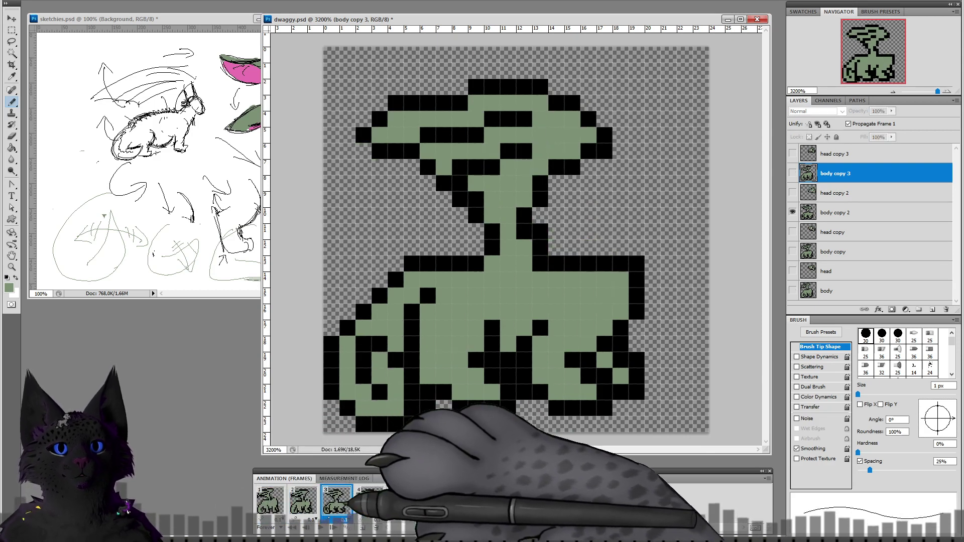
click(369, 502)
click(275, 501)
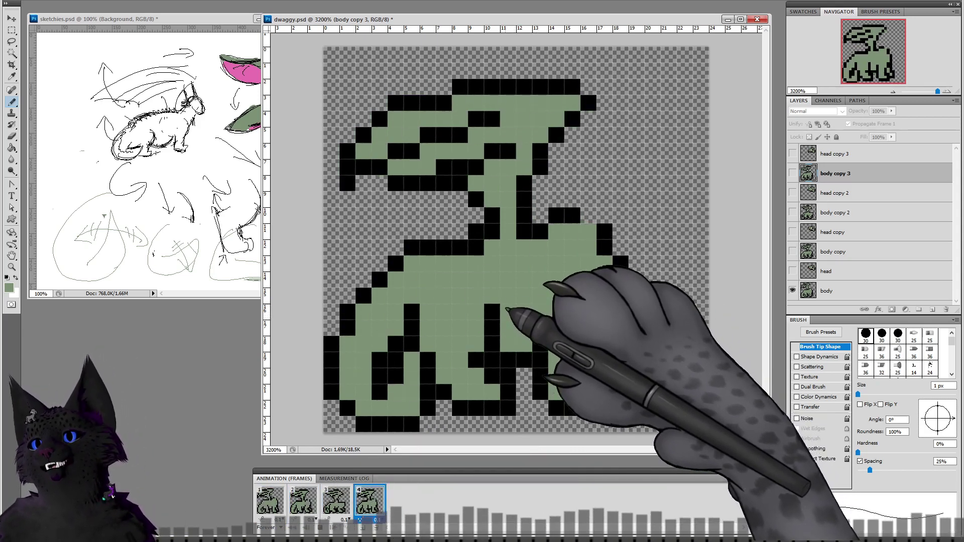
key(space)
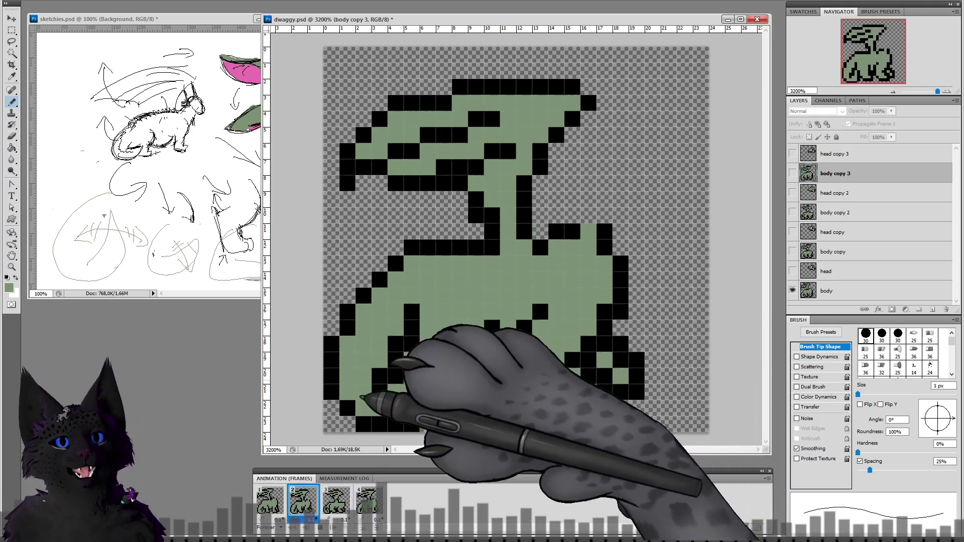
click(279, 503)
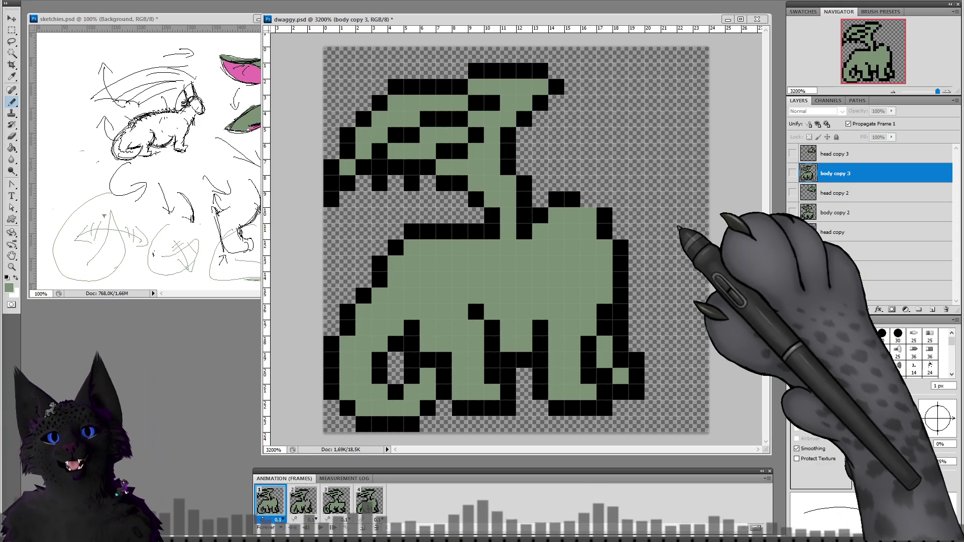
click(320, 527)
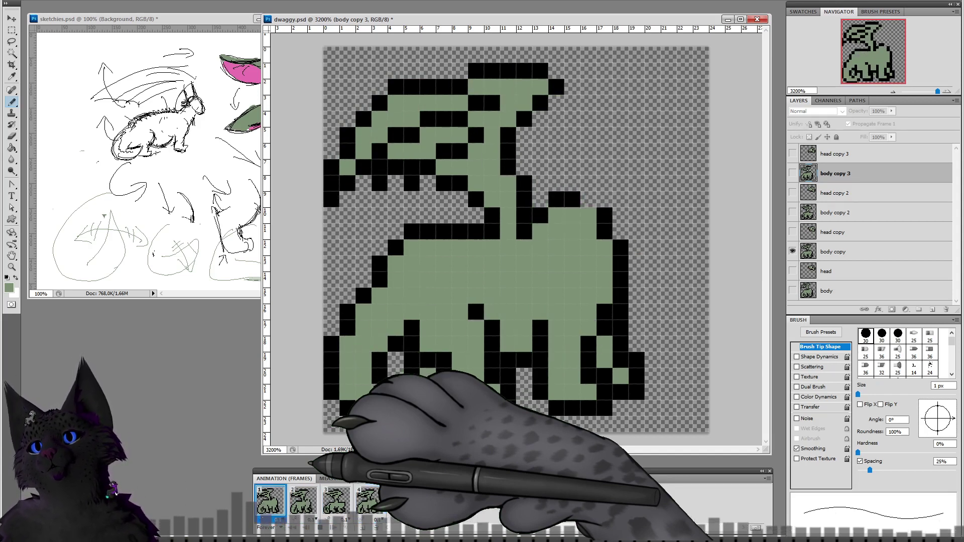
click(320, 527)
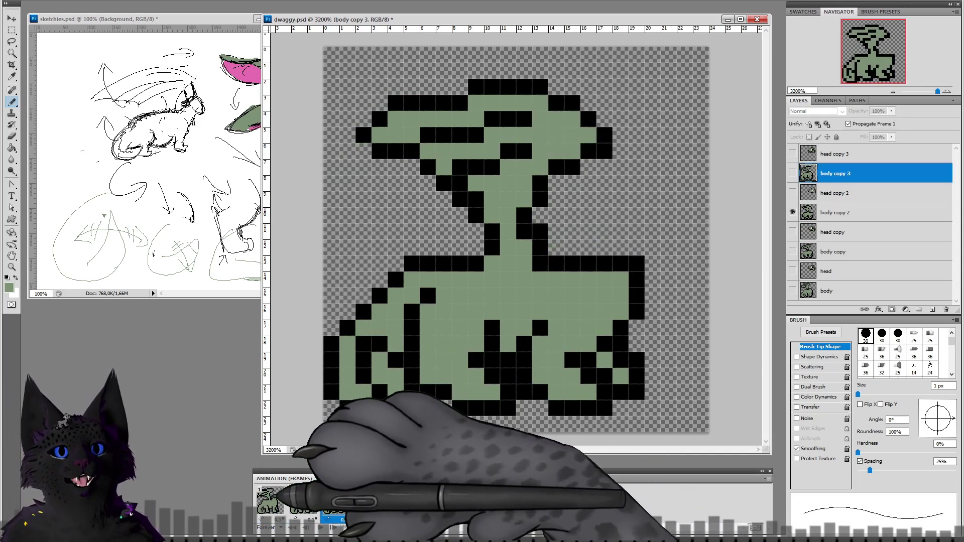
Step: Show the head layer on frame 1 and replace it with head copy on frame 2
click(270, 500)
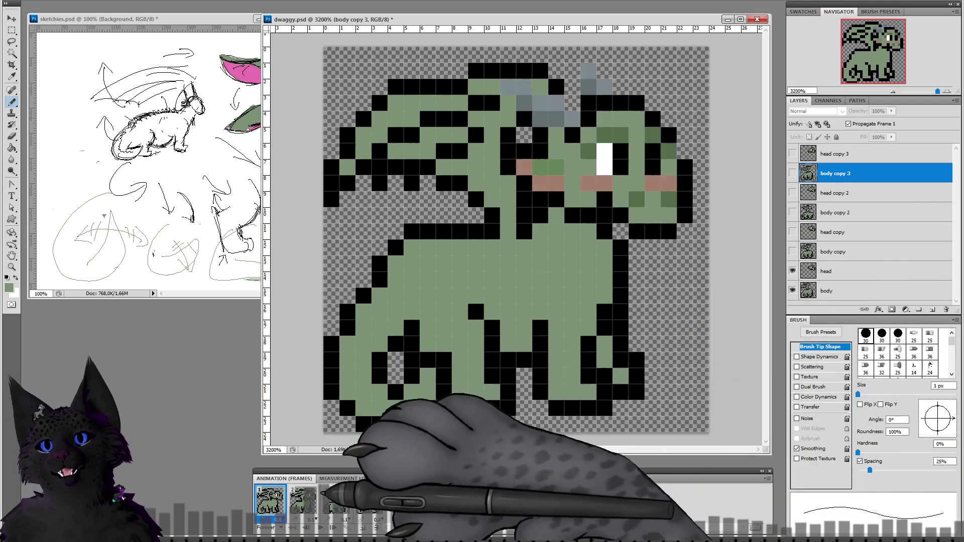
click(303, 500)
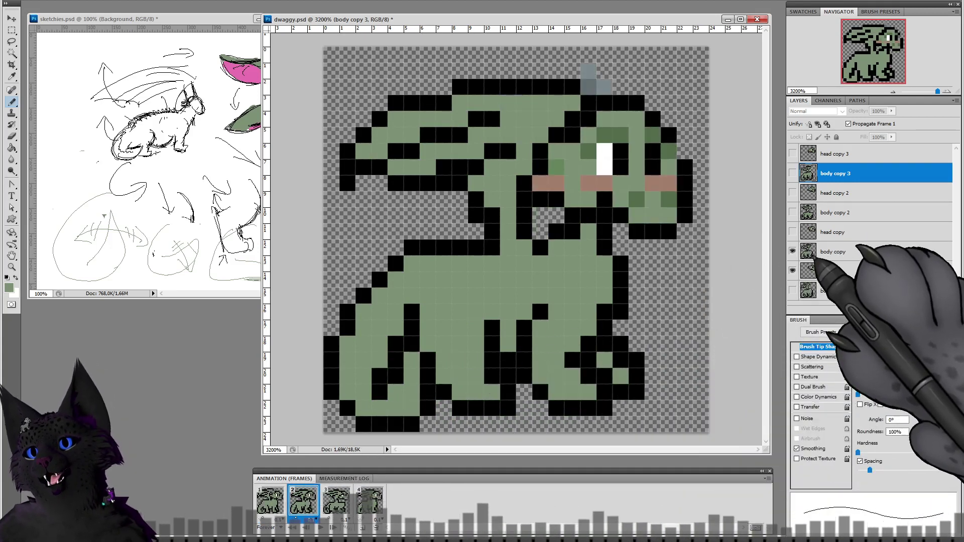
click(792, 271)
click(792, 232)
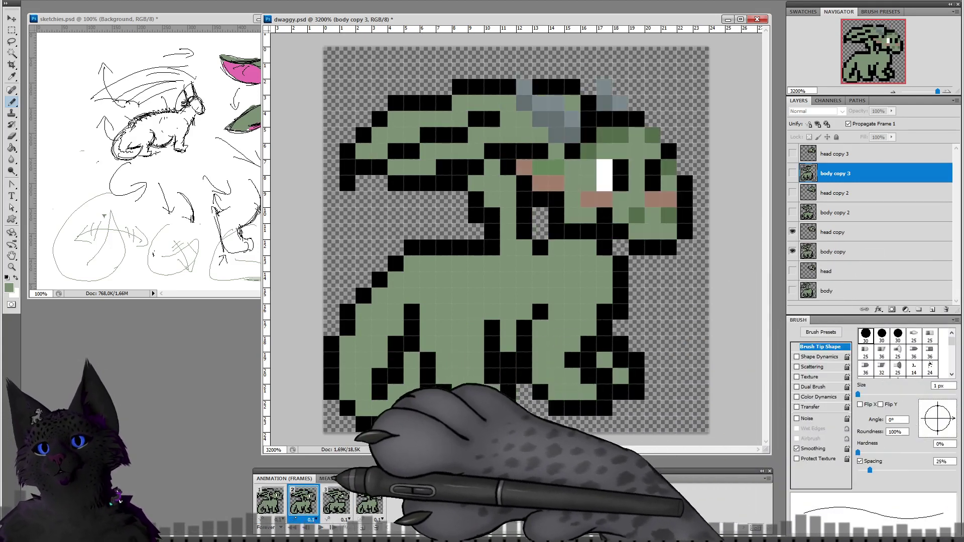
Step: Replace the visible head layer with head copy 2 on frame 3 and head copy 3 on frame 4, and preview the animation
click(335, 500)
click(792, 271)
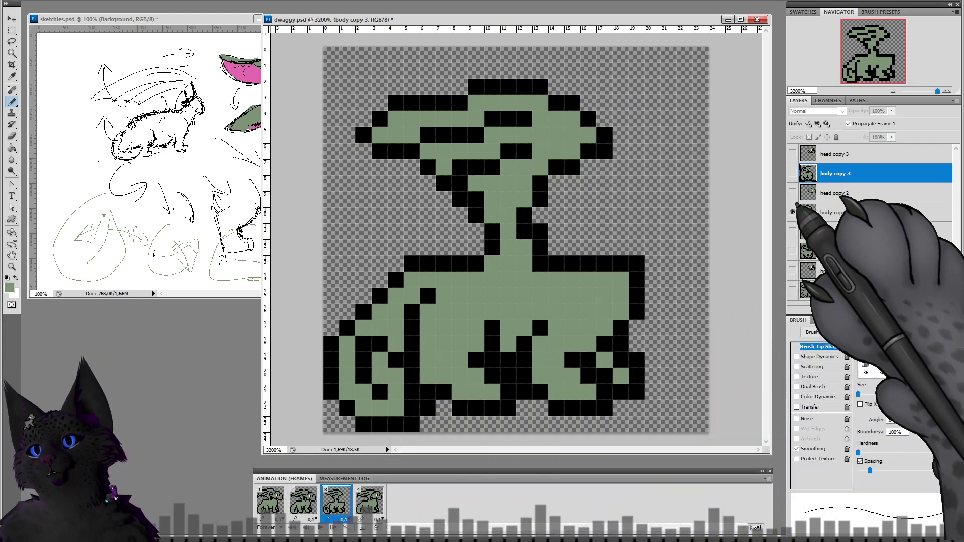
click(792, 193)
click(369, 500)
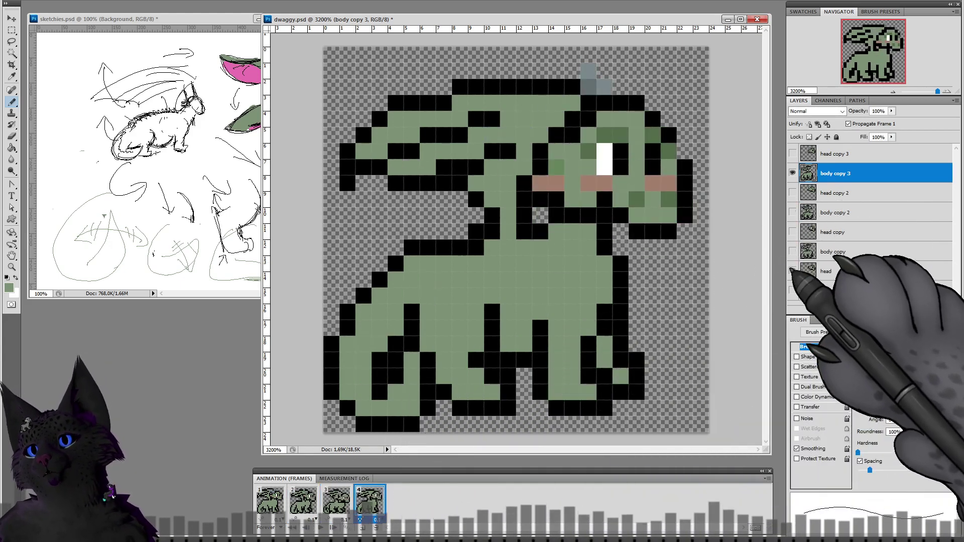
click(792, 232)
click(792, 154)
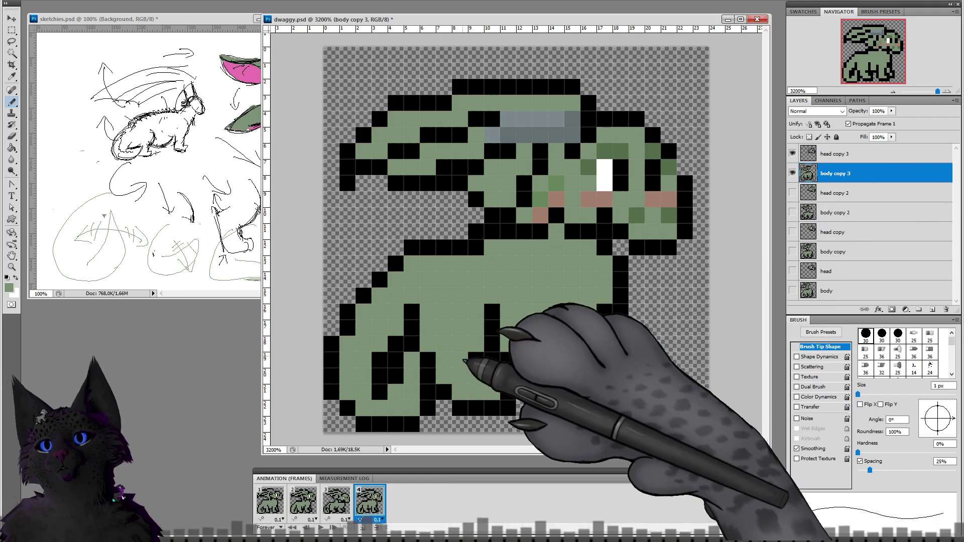
click(319, 528)
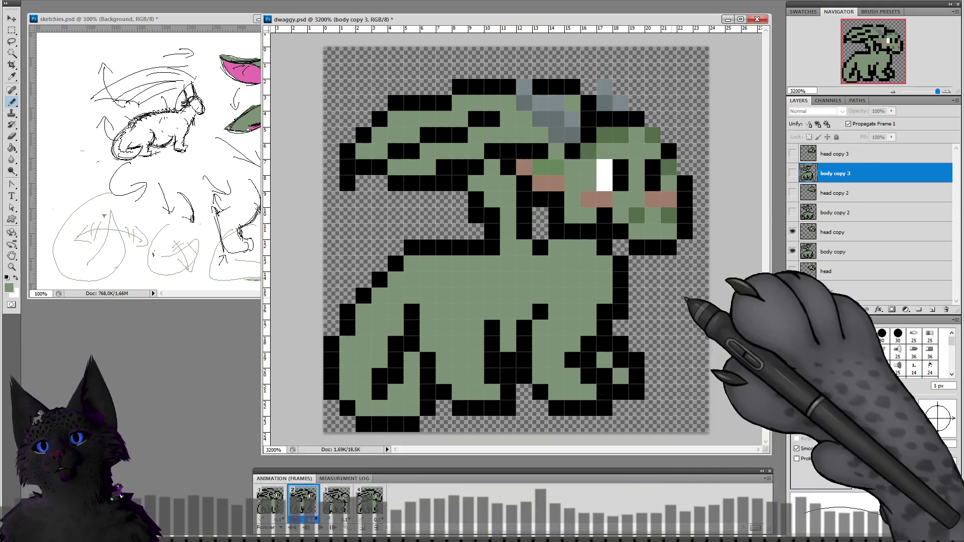
Step: Move the head down one pixel on frame 2's head copy layer and on frame 3's head copy 2 layer
click(834, 232)
click(11, 18)
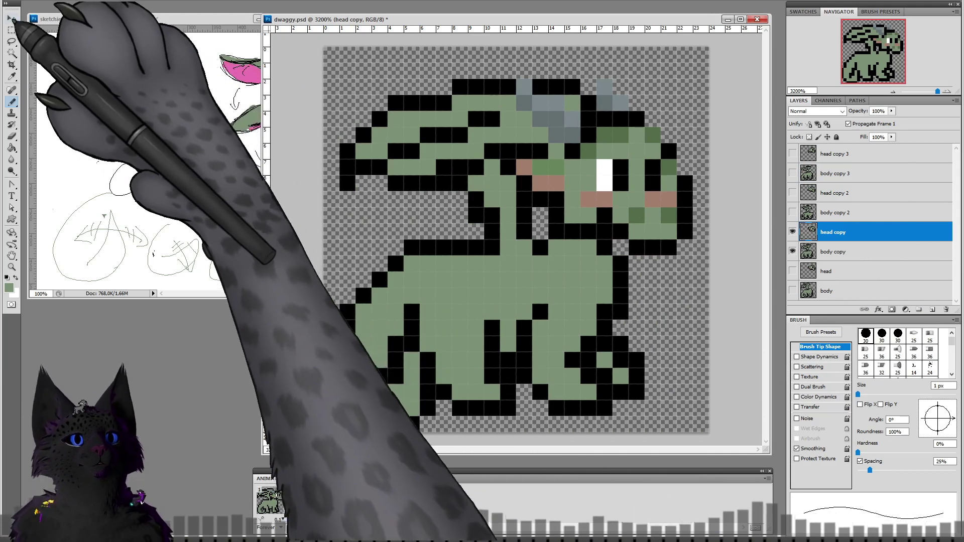
drag(641, 217, 644, 232)
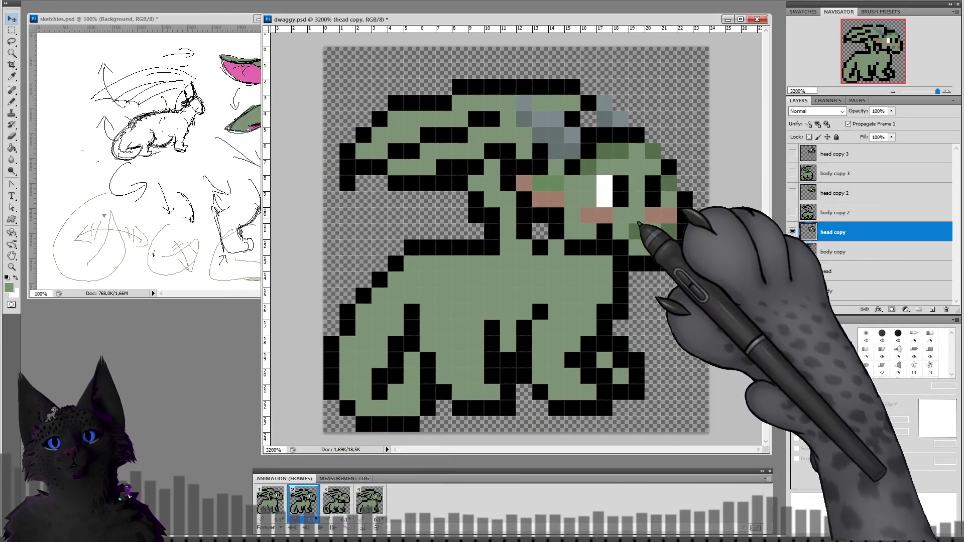
click(347, 500)
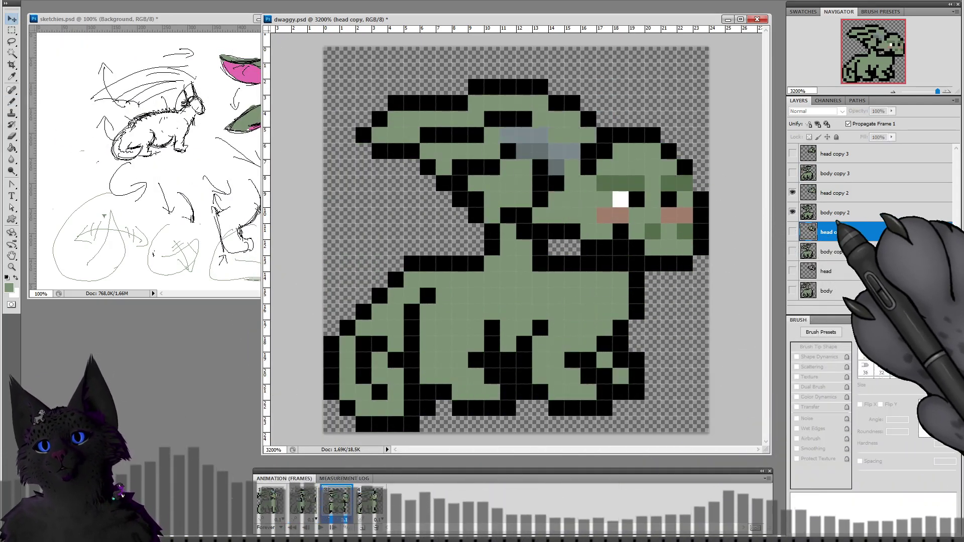
click(833, 193)
drag(685, 216, 686, 232)
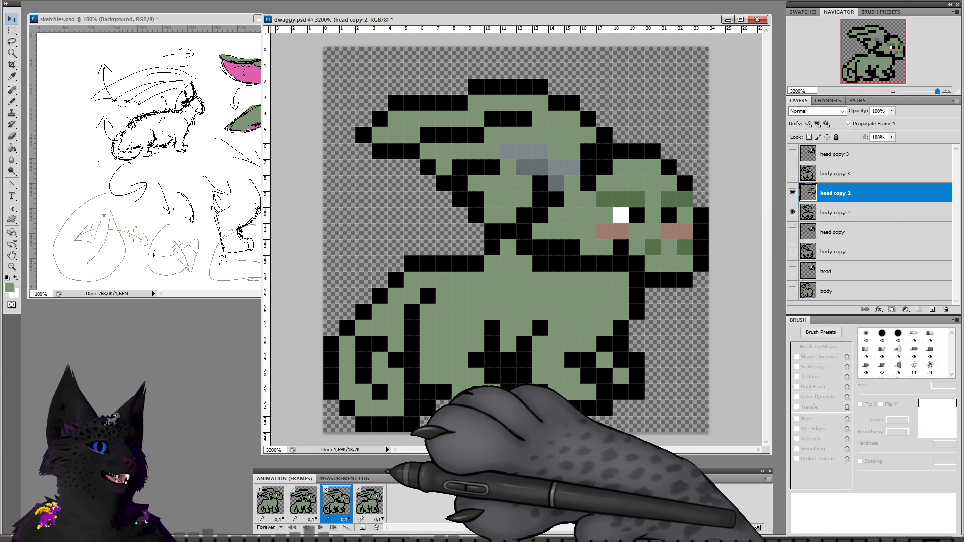
Step: Play the animation and step through frames 1 to 4 to check the head's bobbing against the body
click(369, 500)
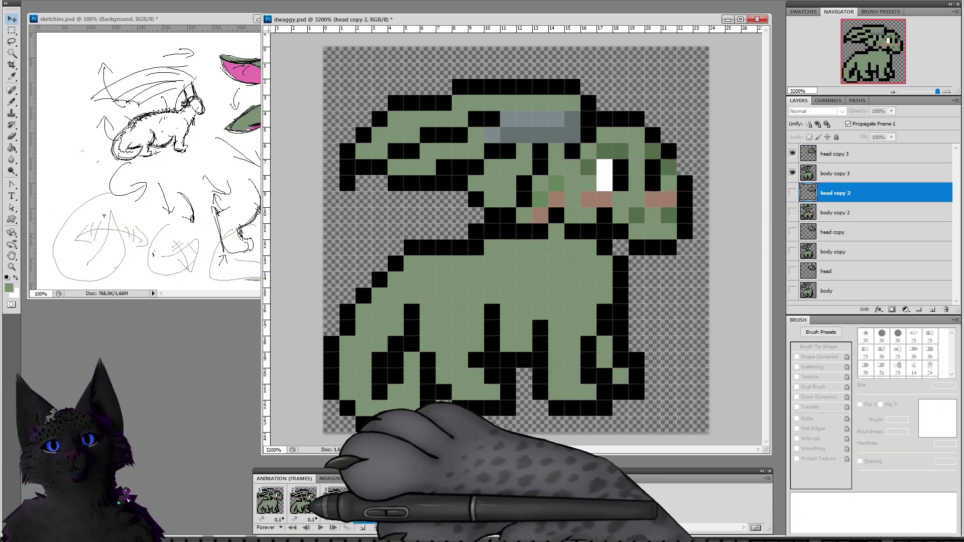
click(270, 499)
click(303, 499)
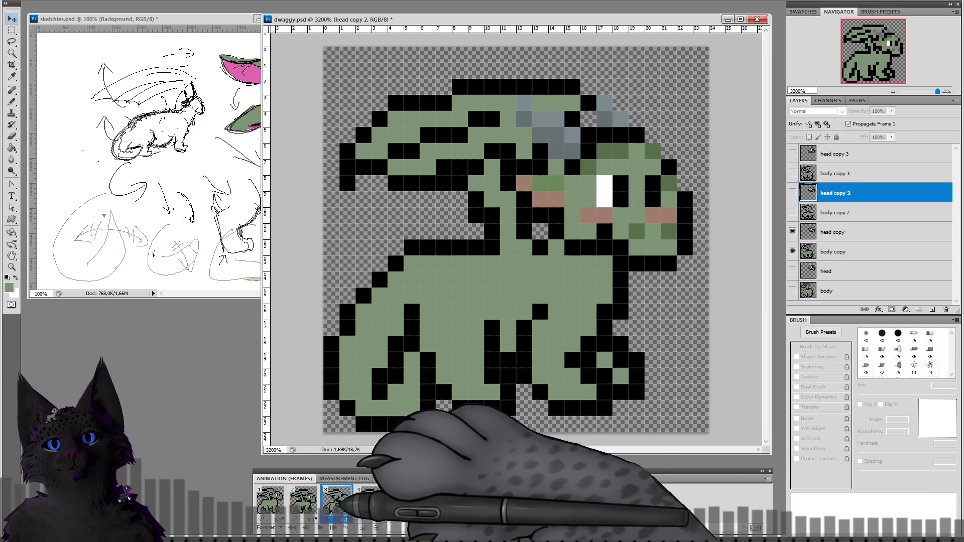
click(336, 499)
click(369, 499)
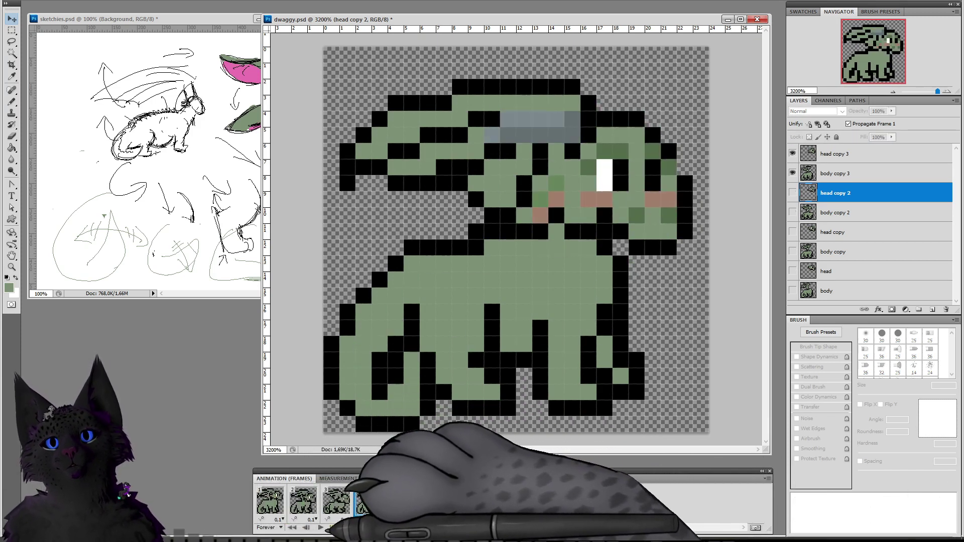
click(320, 527)
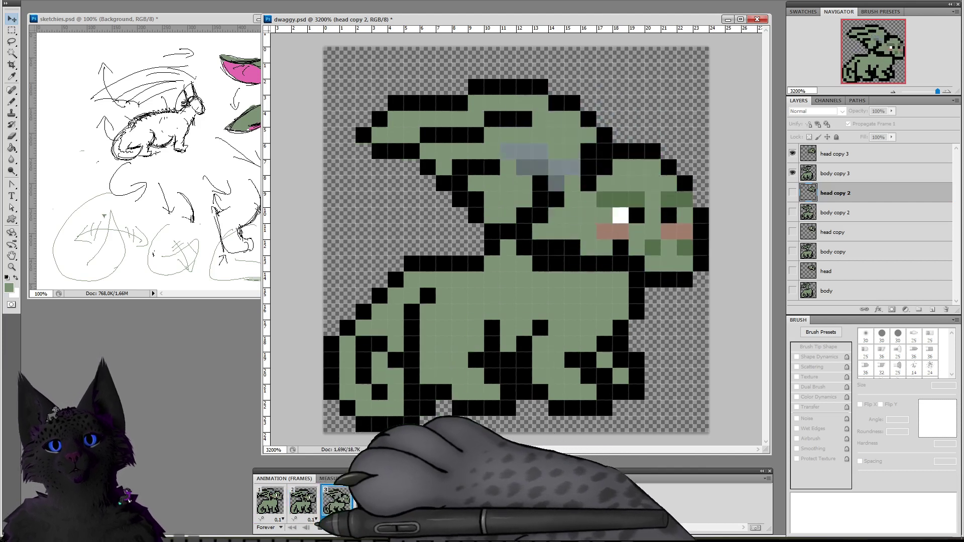
click(320, 527)
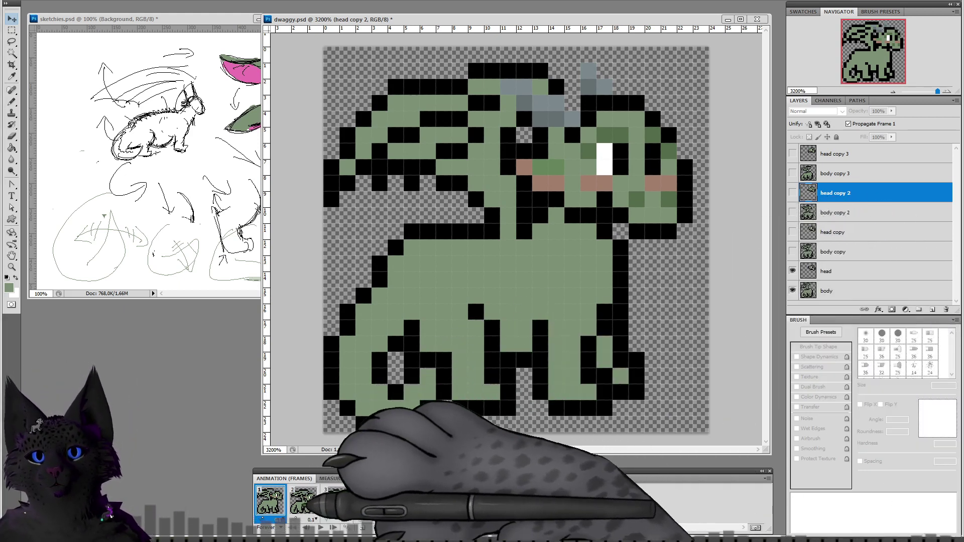
click(303, 500)
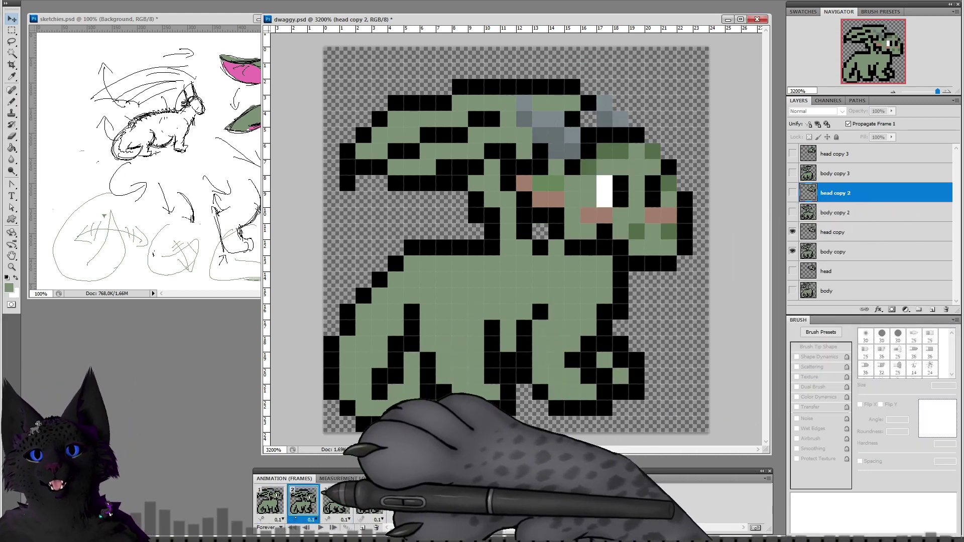
click(336, 500)
click(370, 500)
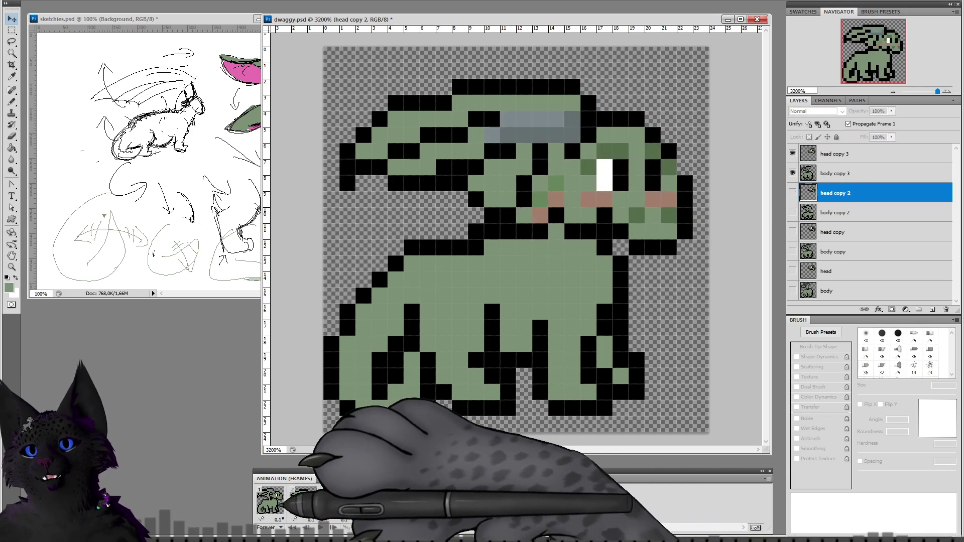
Step: Step through the animation frames and play the dragon bounce animation to check its motion
click(270, 501)
click(303, 500)
click(335, 500)
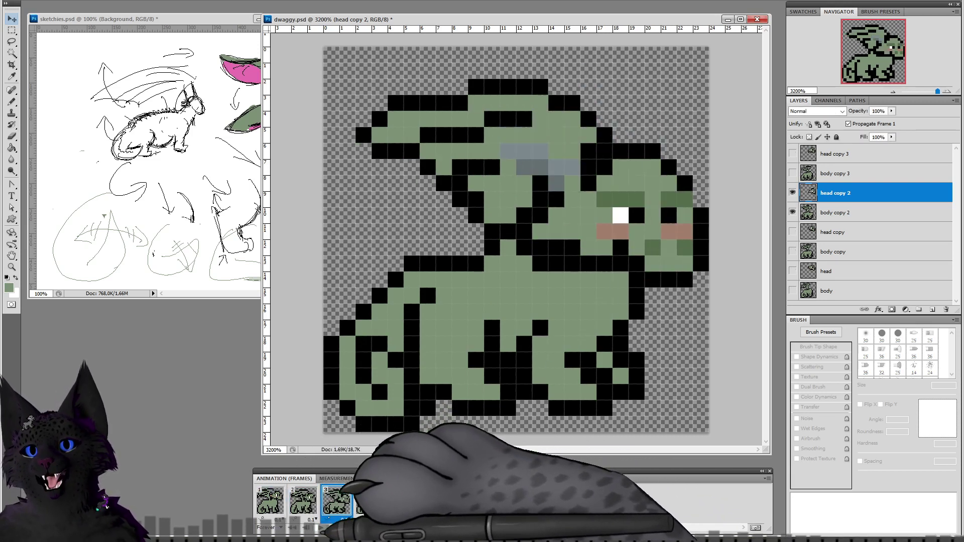
click(303, 500)
click(336, 500)
click(319, 528)
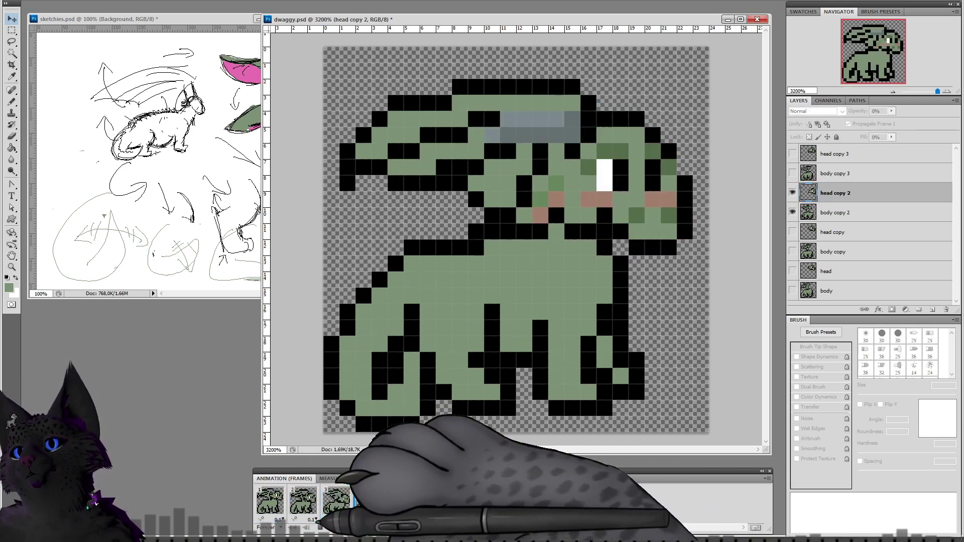
click(320, 528)
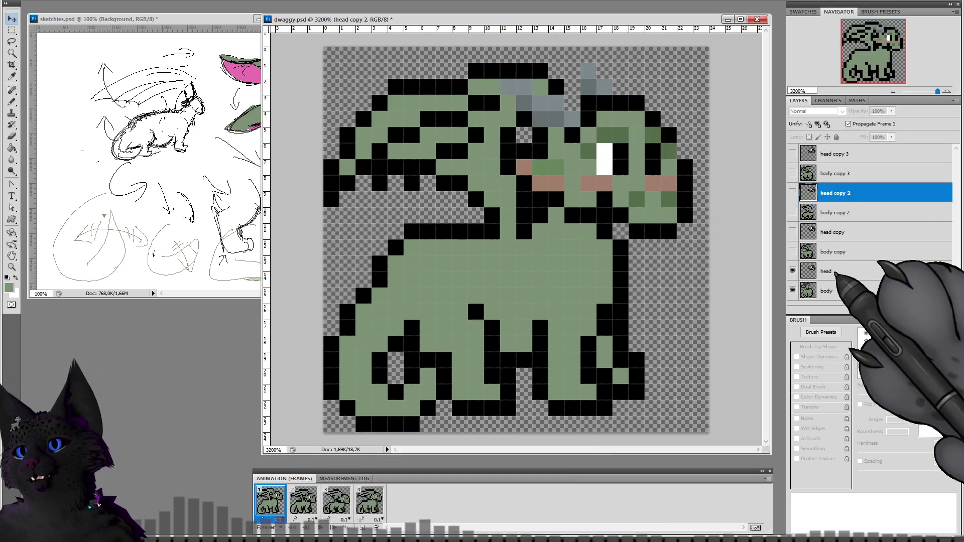
Step: On the body layer, raise the black belly outline between the legs by one pixel with 1 px brush and eraser, and check the playback
click(832, 271)
click(831, 291)
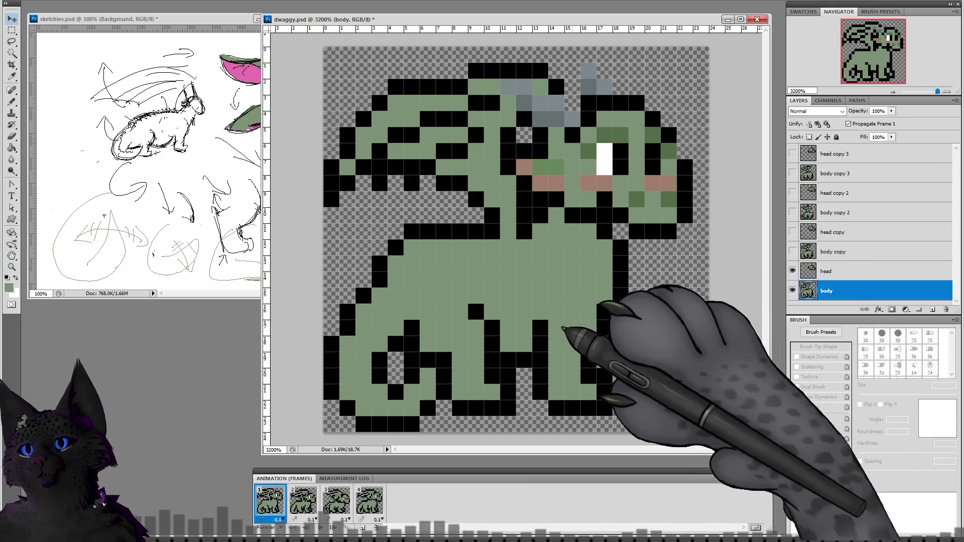
click(11, 101)
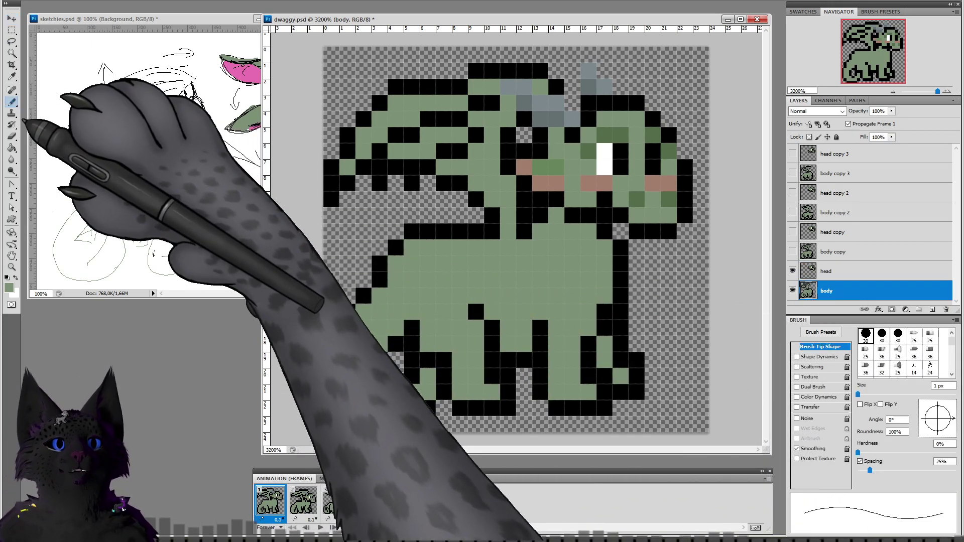
alt+click(518, 366)
drag(523, 344, 508, 344)
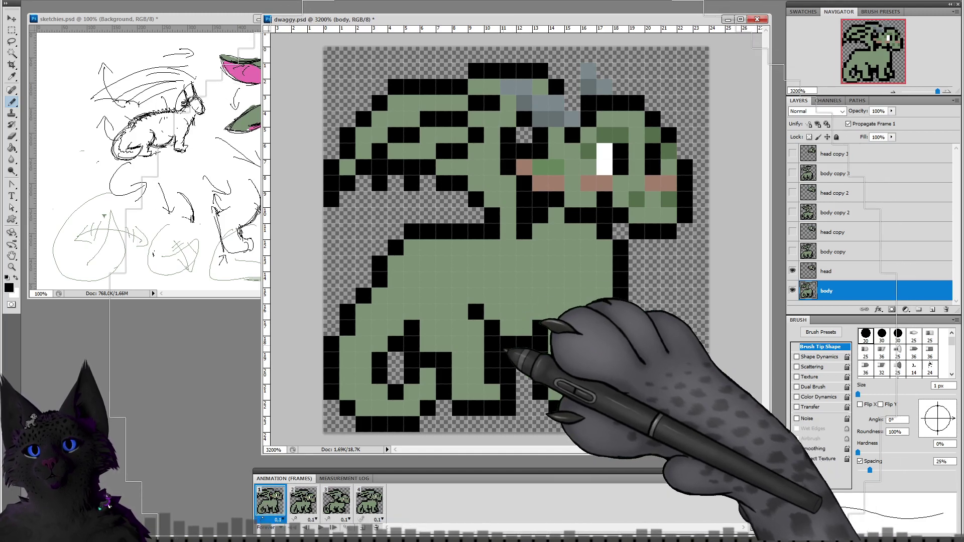
click(11, 136)
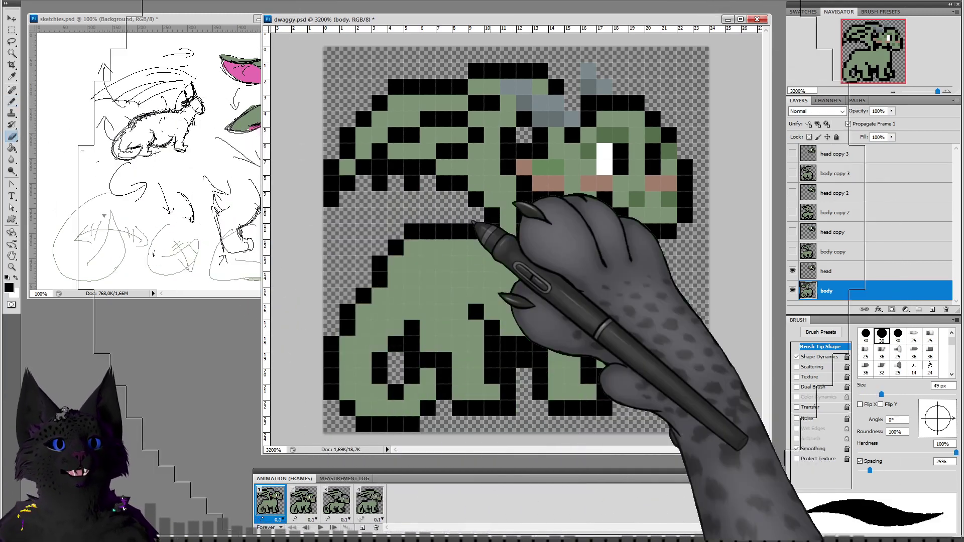
right_click(527, 272)
drag(551, 285, 513, 290)
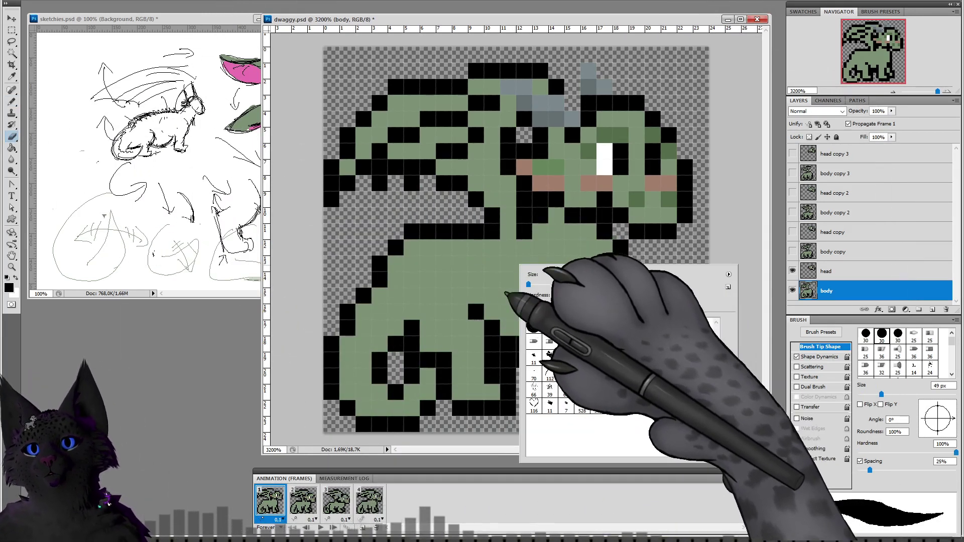
click(329, 364)
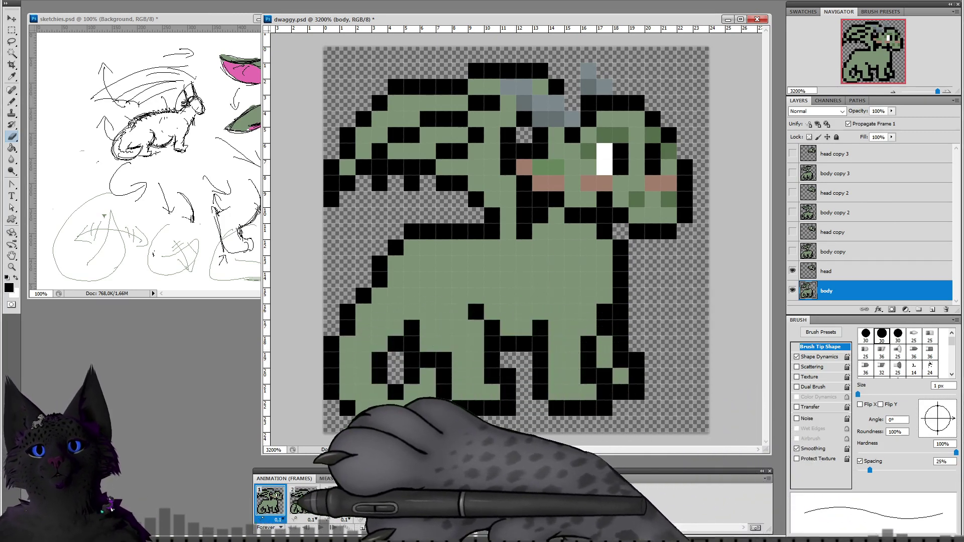
click(303, 499)
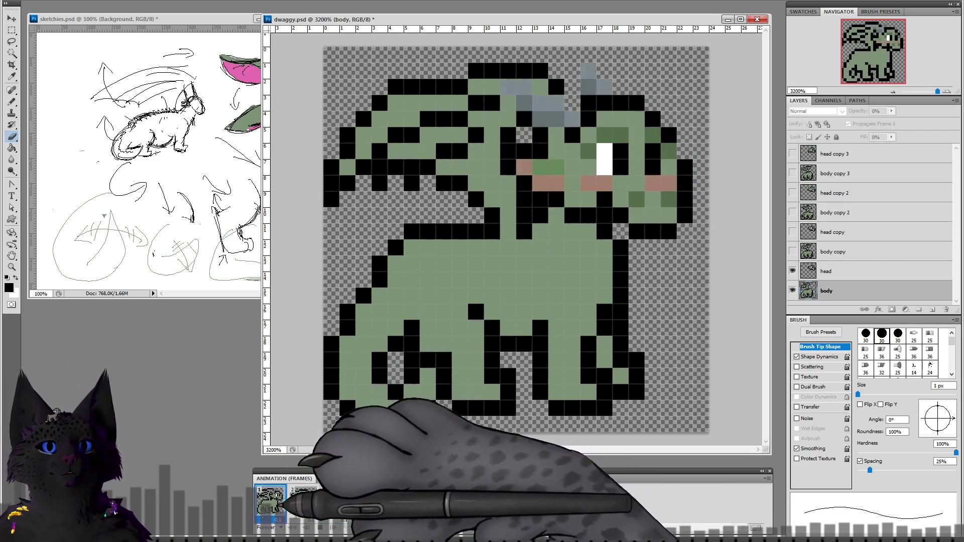
click(319, 527)
click(270, 500)
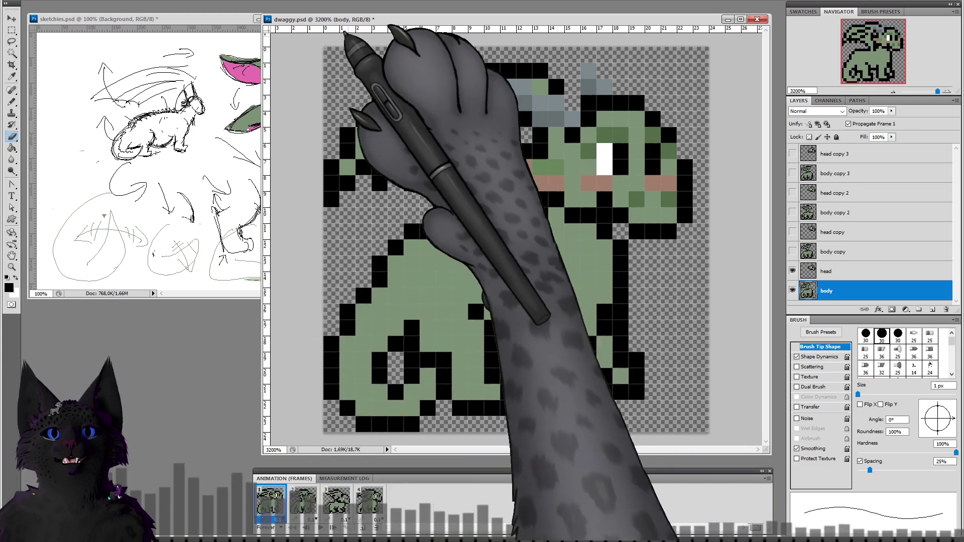
Step: Save the animated dragon document under the new name rhaeli_bounce.psd in the dwaggy folder
click(32, 1)
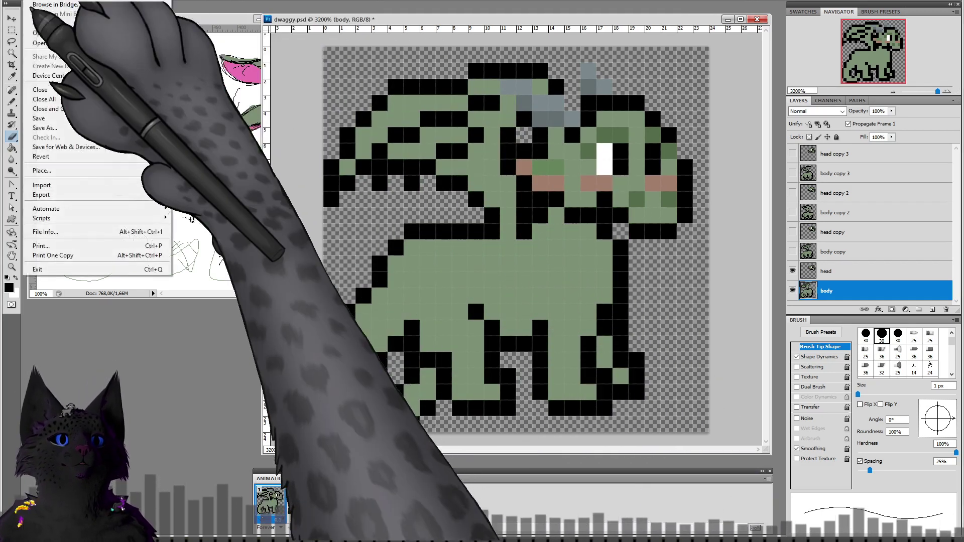
key(Return)
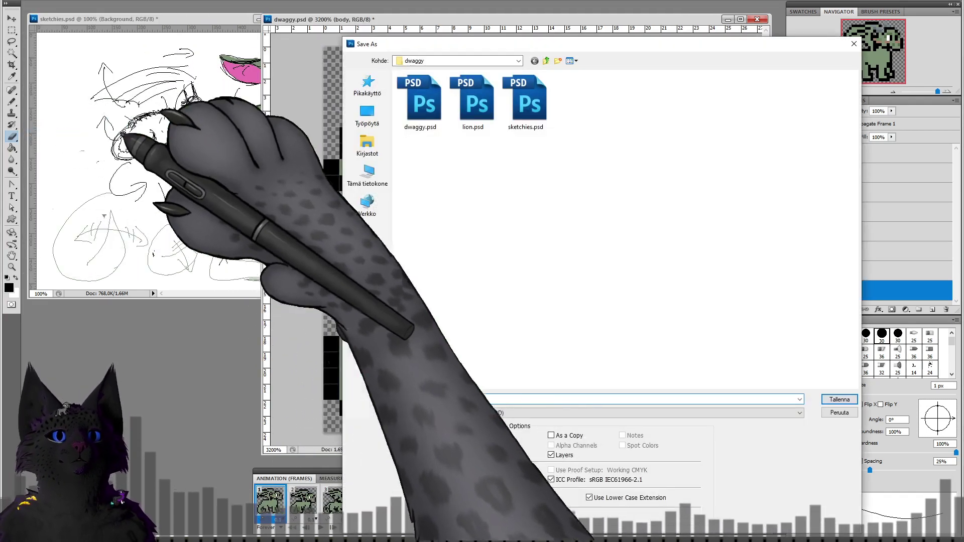
click(461, 399)
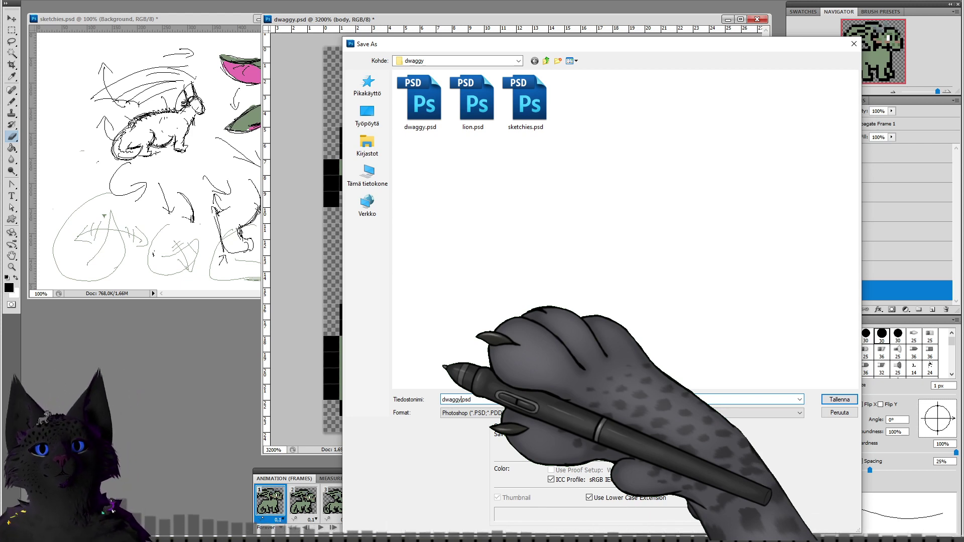
key(BackSpace)
key(BackSpace)
key(BackSpace)
key(BackSpace)
key(BackSpace)
key(BackSpace)
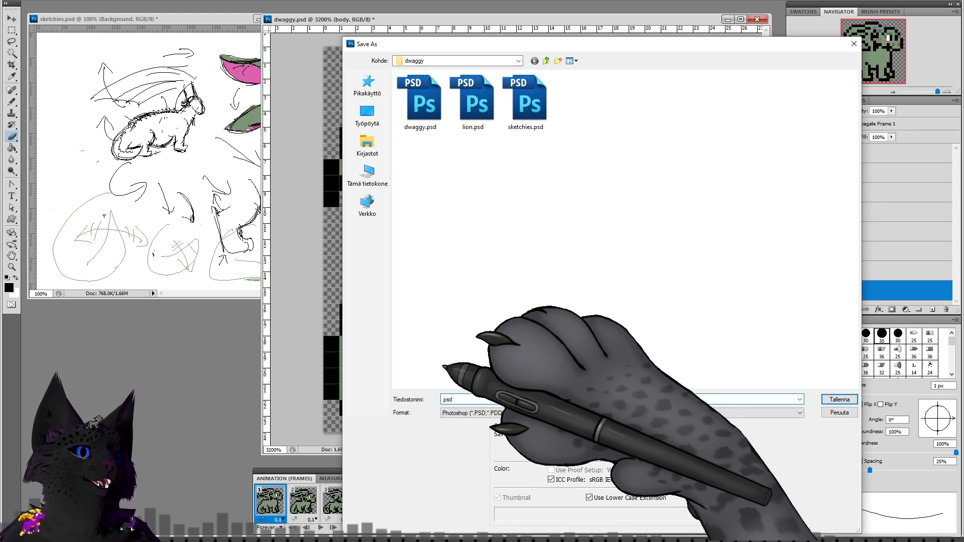
text(rhaeli)
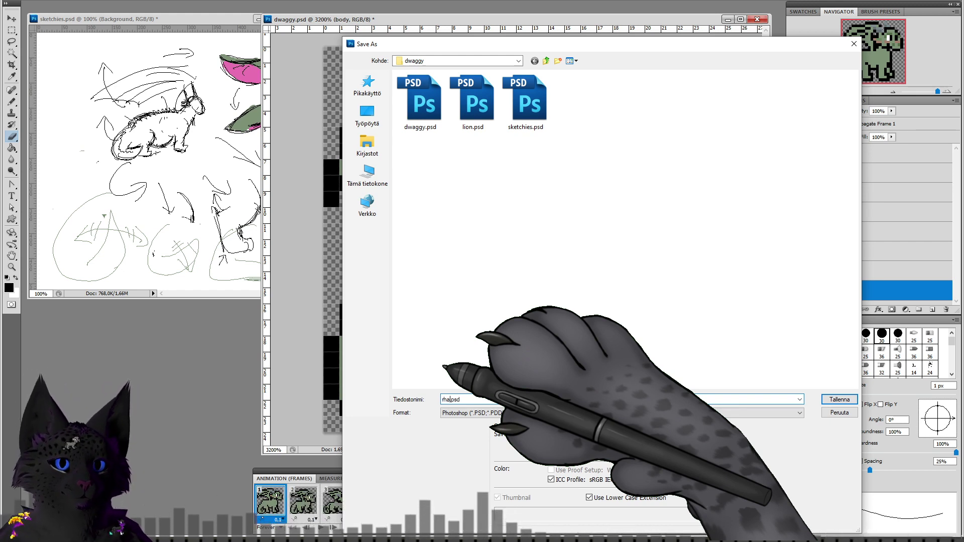
text(_bounce)
key(Return)
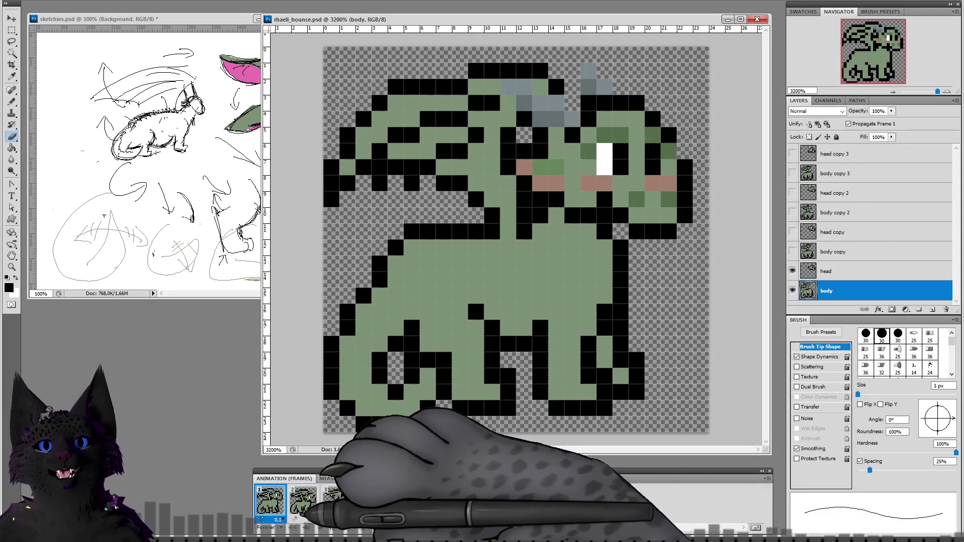
Step: Save another copy of the dragon document as gh3tto_bounce.psd in the same folder
click(31, 1)
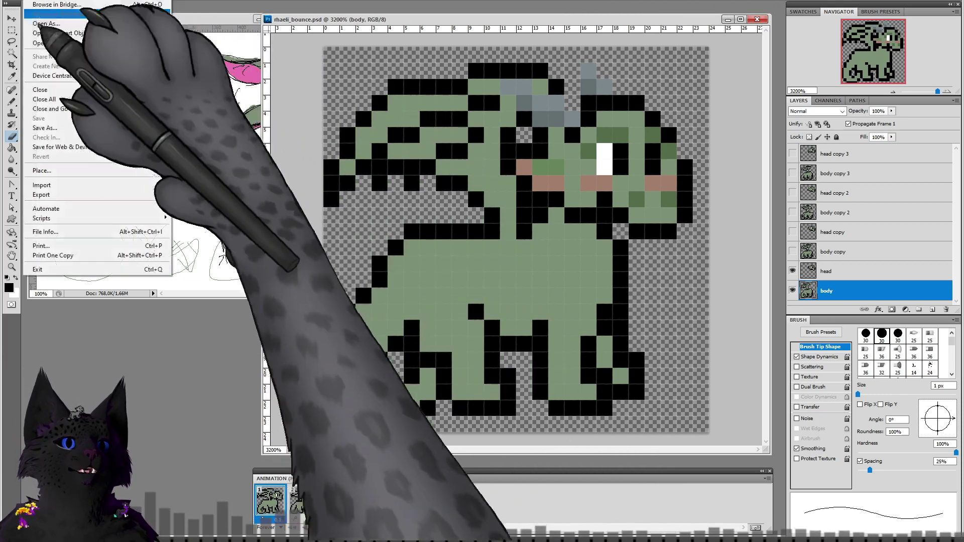
click(70, 128)
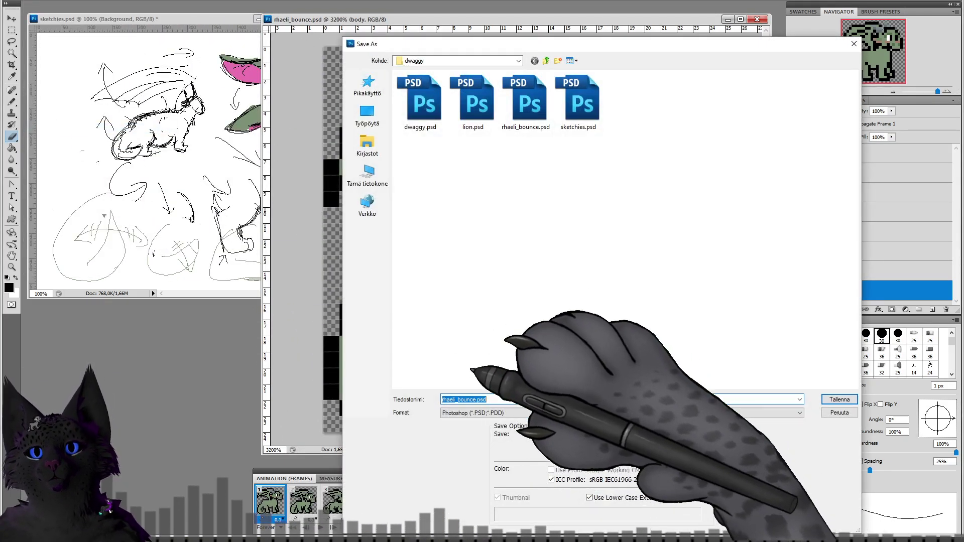
click(472, 400)
drag(455, 400, 425, 402)
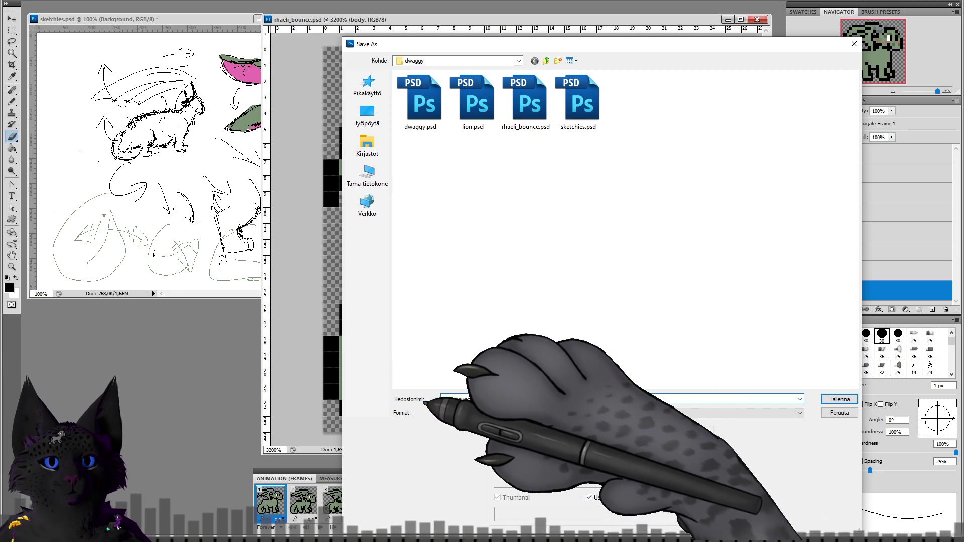
text(gh3tto_)
key(Return)
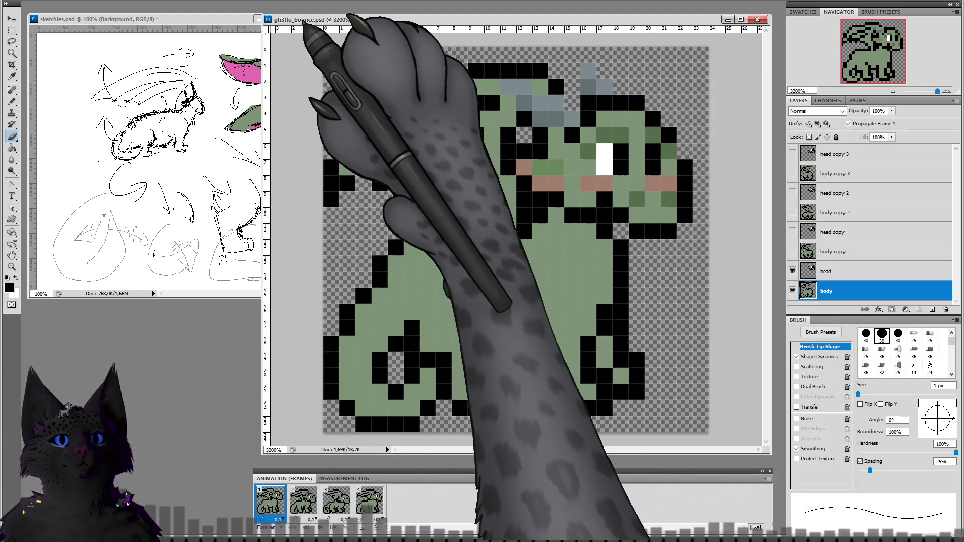
Step: Open rhaeli_bounce.psd again and close the gh3tto_bounce.psd document
click(33, 1)
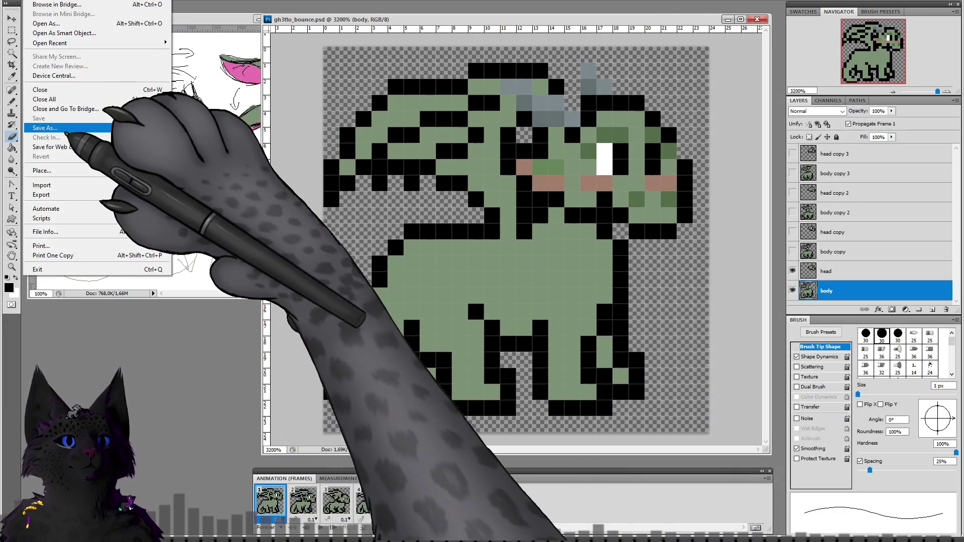
click(187, 405)
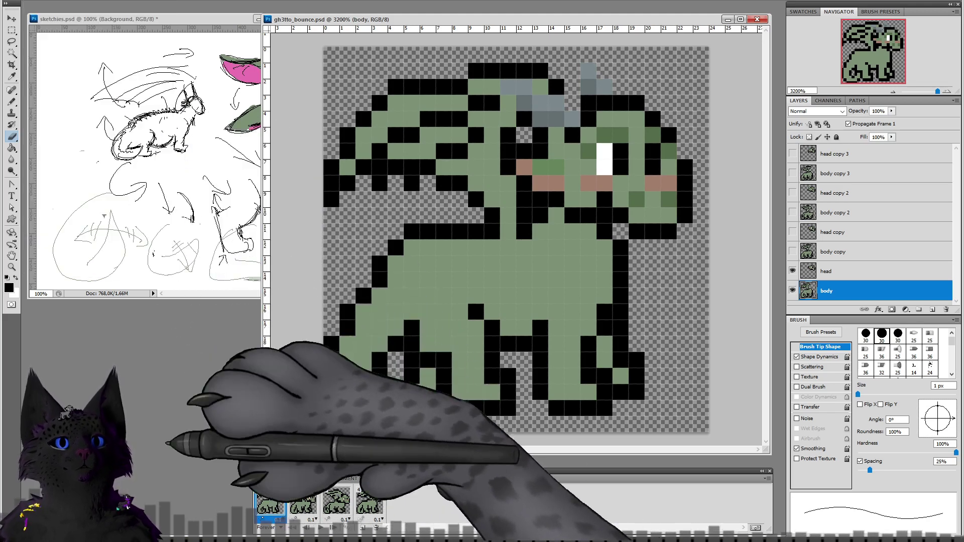
click(196, 541)
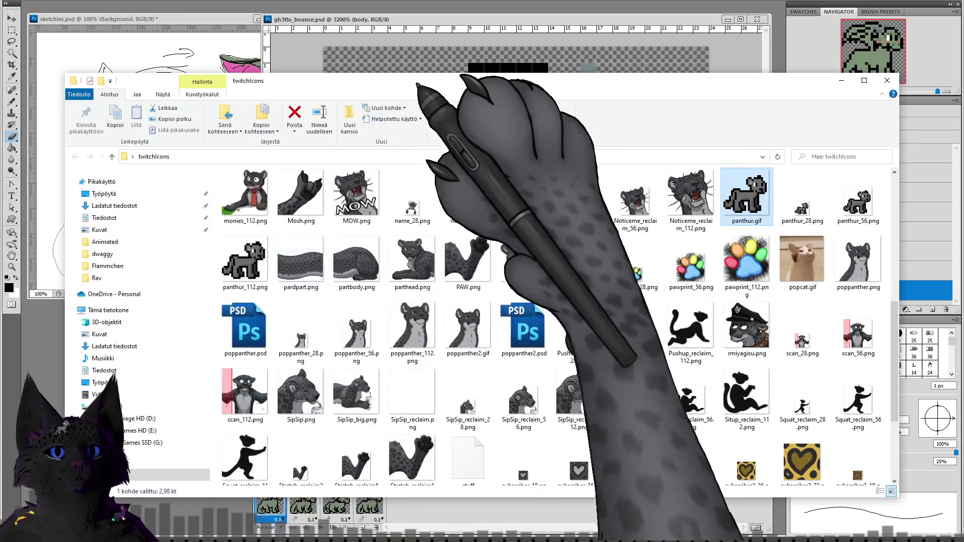
drag(381, 83, 0, 63)
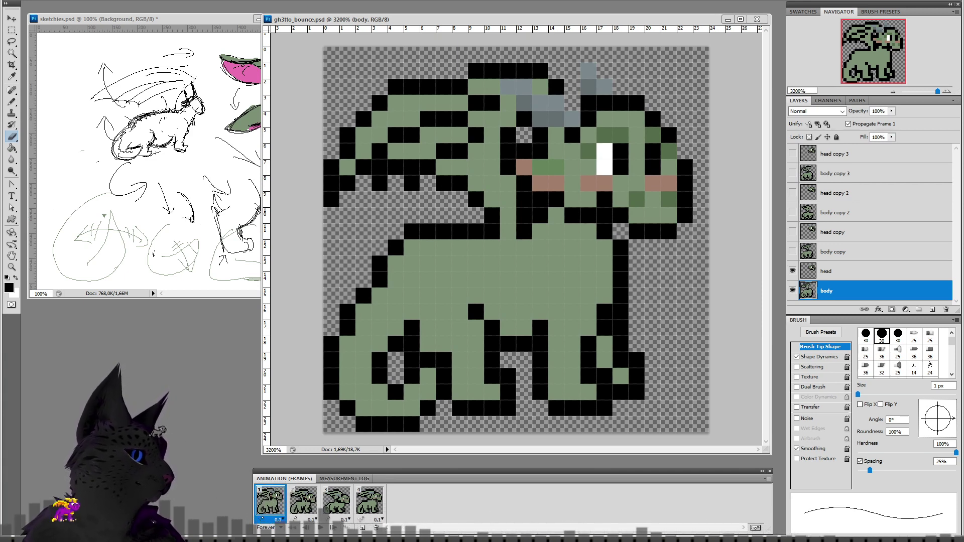
key(ctrl+alt+n)
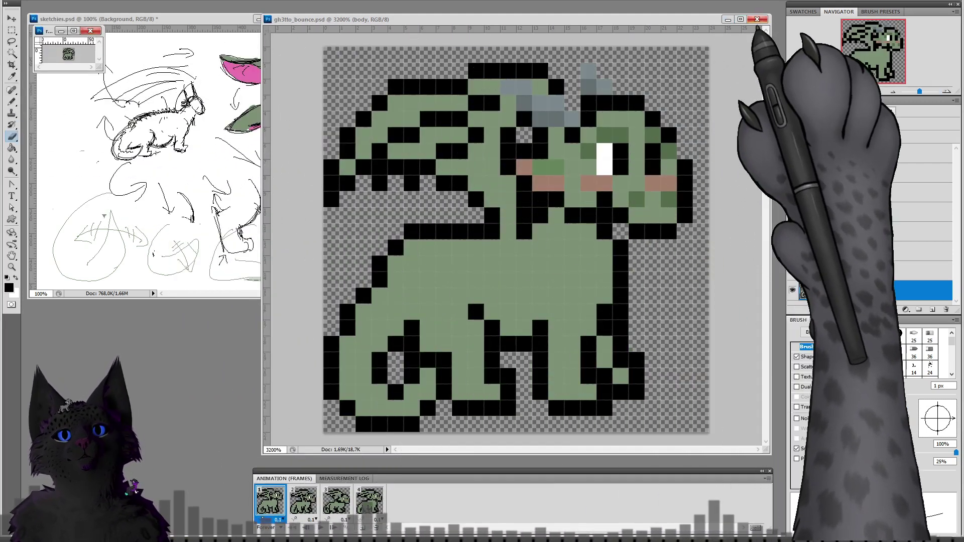
click(756, 19)
Step: Close sketchies.psd, then enlarge and reposition the rhaeli_bounce.psd window and magnify the dragon to 3200%
drag(101, 69, 592, 369)
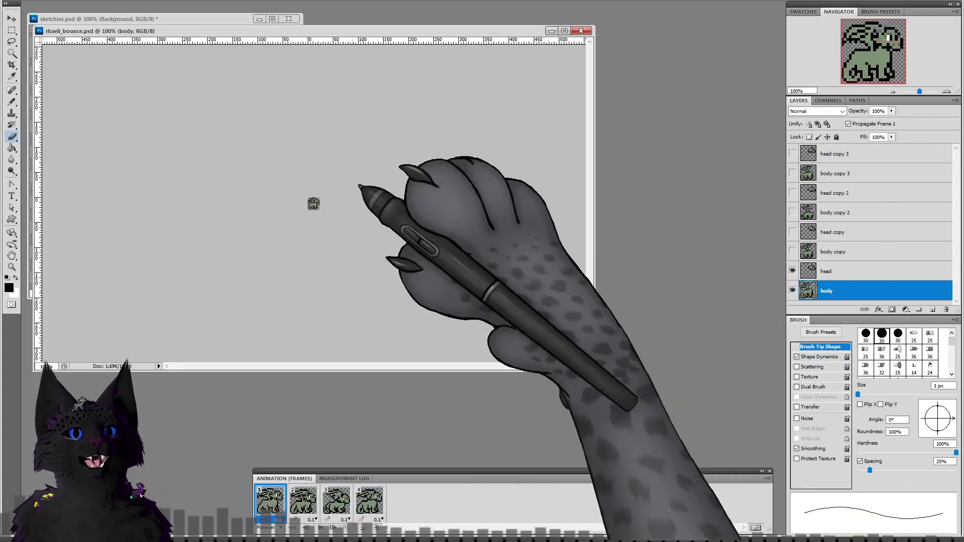
mouse_move(300, 31)
mouse_down()
mouse_move(339, 60)
mouse_move(486, 127)
mouse_up()
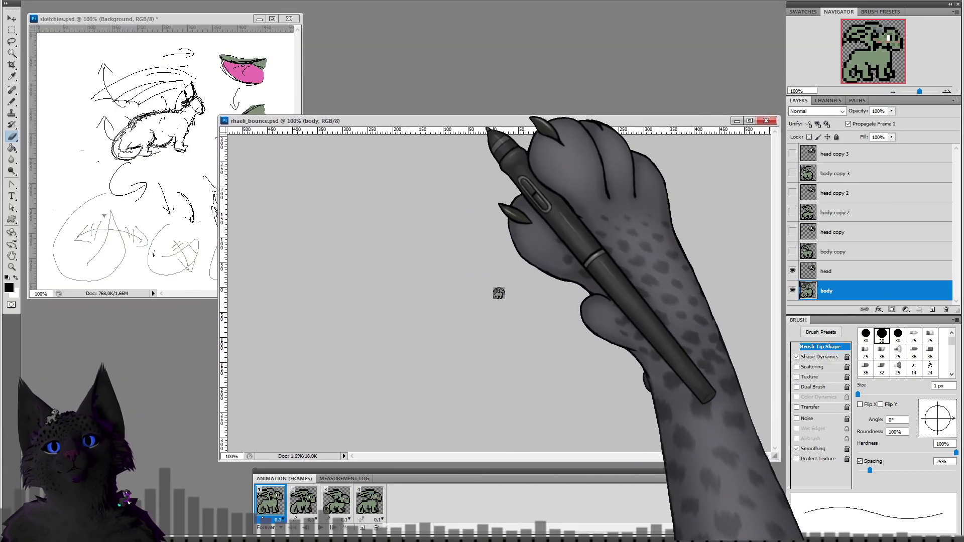
click(288, 18)
click(483, 188)
mouse_move(527, 117)
mouse_down()
mouse_move(519, 37)
mouse_move(640, 24)
mouse_up()
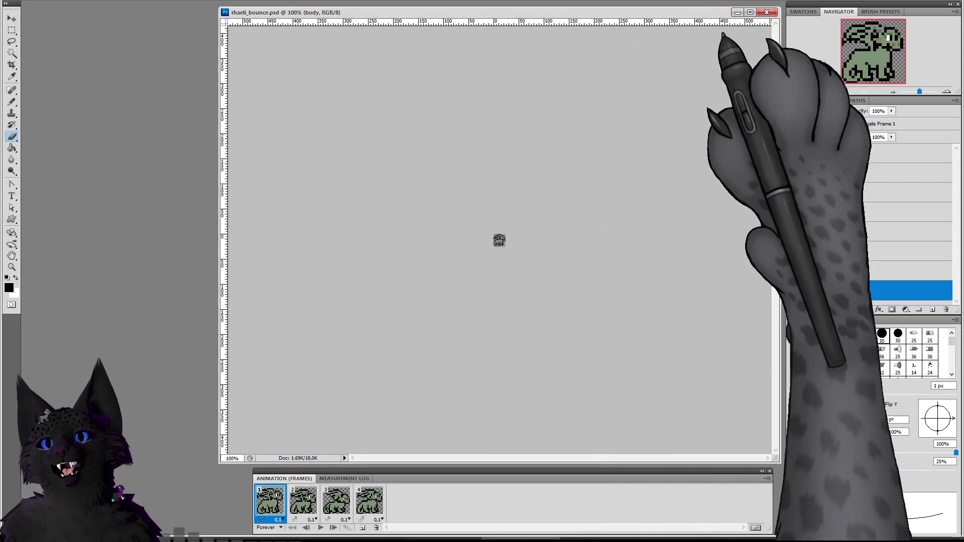
click(946, 92)
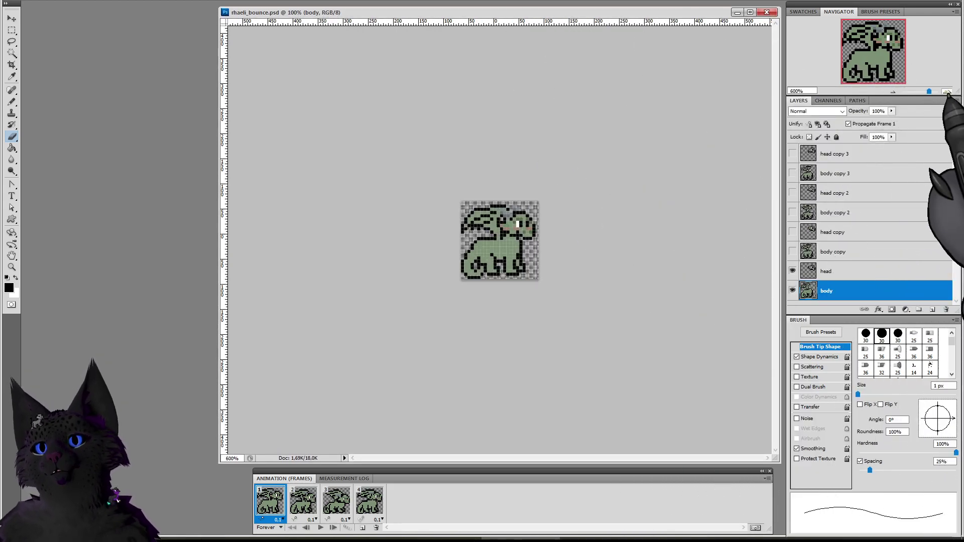
click(947, 91)
click(946, 91)
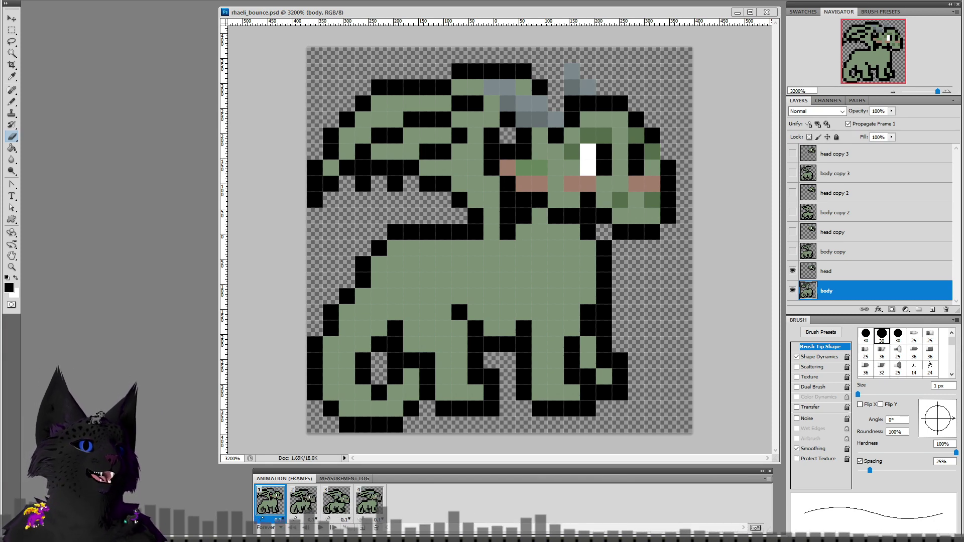
Step: Launch the file search program by searching for "rans" and move its window off this screen
key(super)
key(super)
key(super)
text(rans)
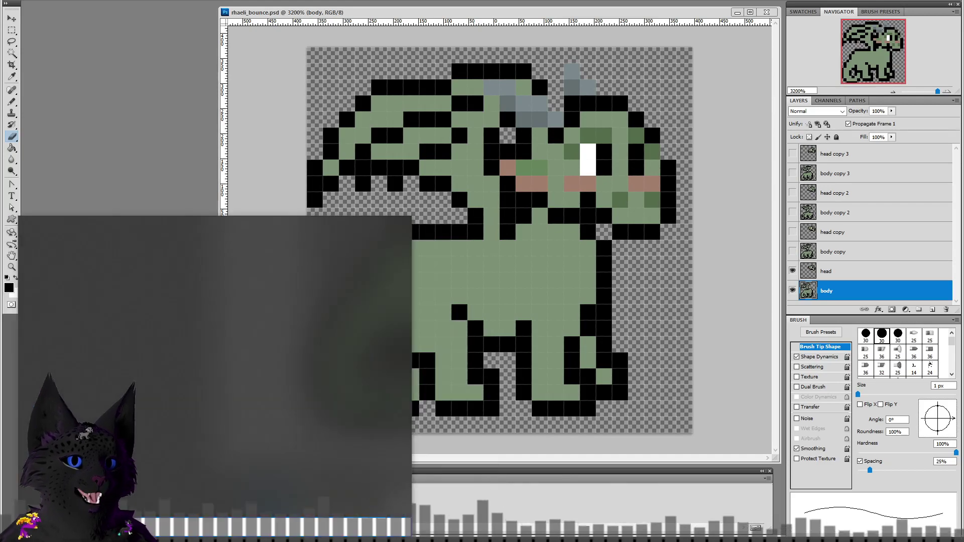
key(Return)
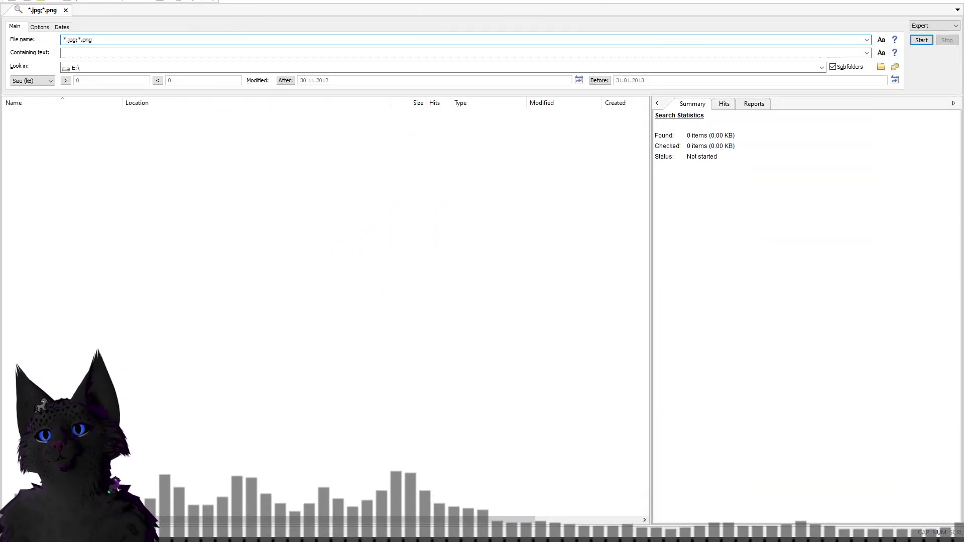
click(930, 2)
drag(619, 45, 0, 4)
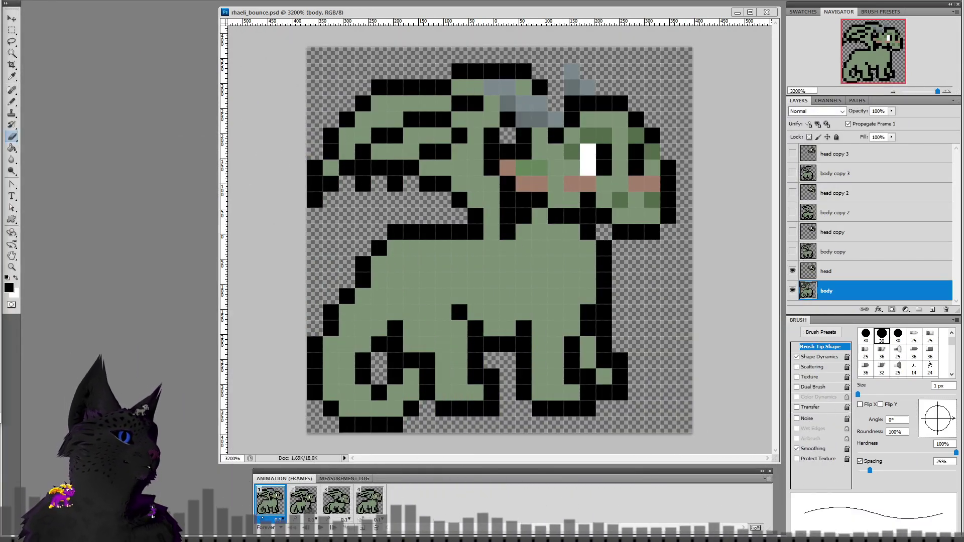
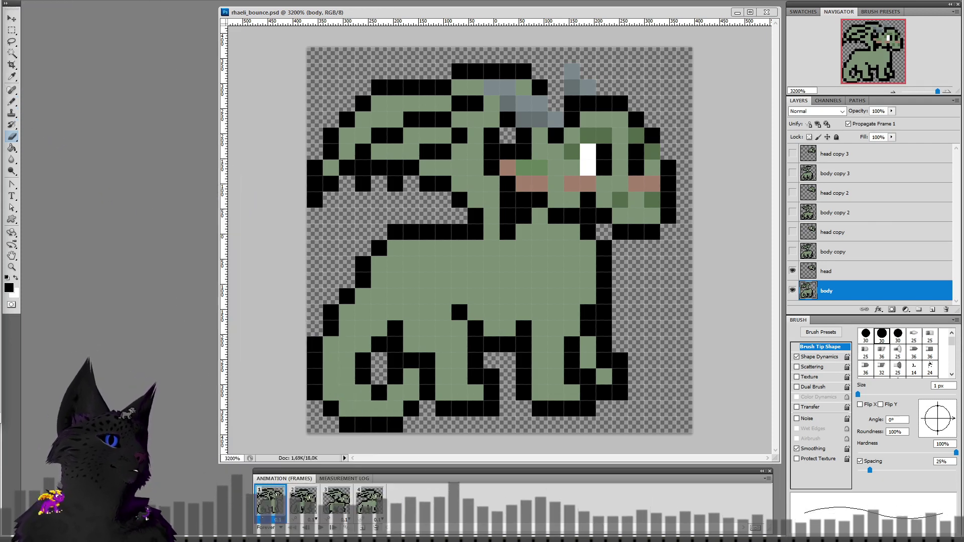
Step: Create a new 1024 by 651 pixel document, move its window off this screen and paste the copied character reference sheet into it
key(alt+Tab)
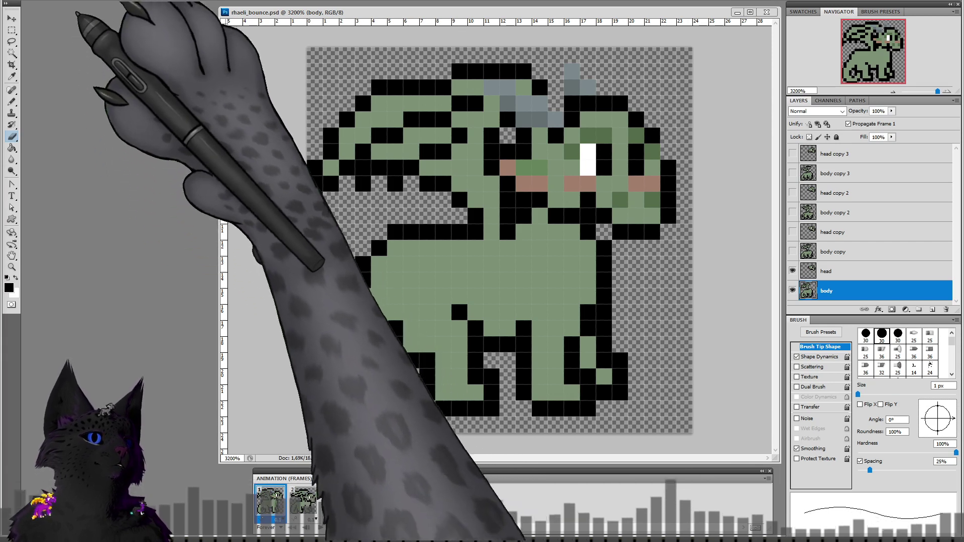
click(28, 1)
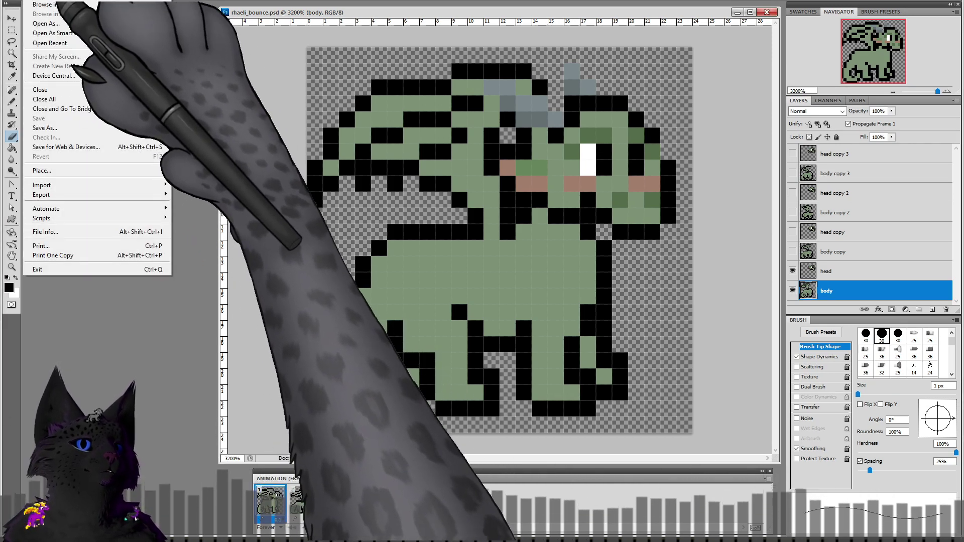
click(43, 1)
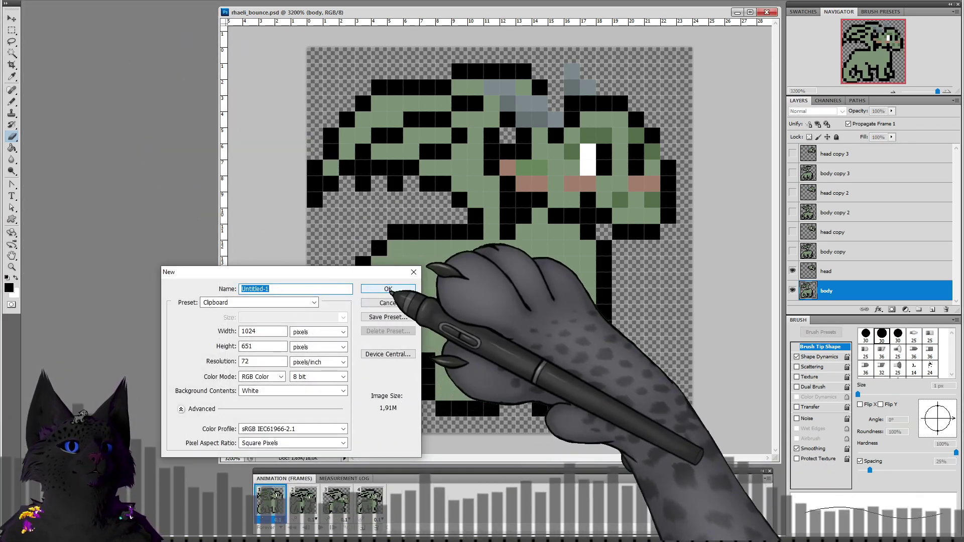
click(389, 289)
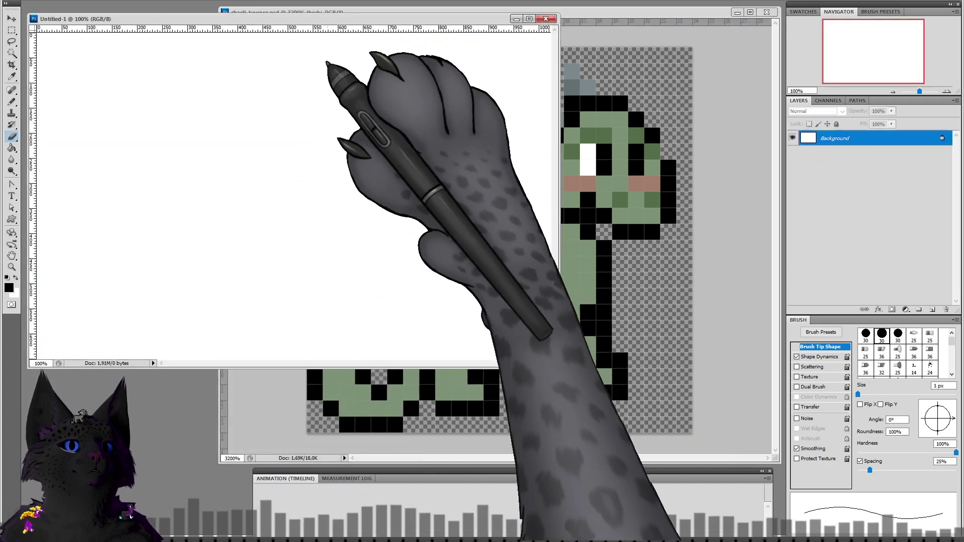
drag(321, 20, 0, 100)
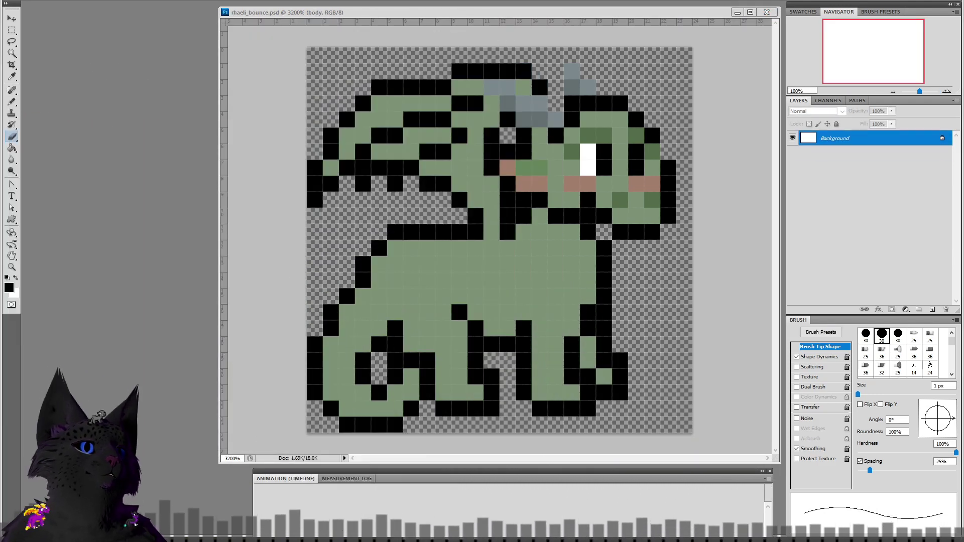
key(ctrl+v)
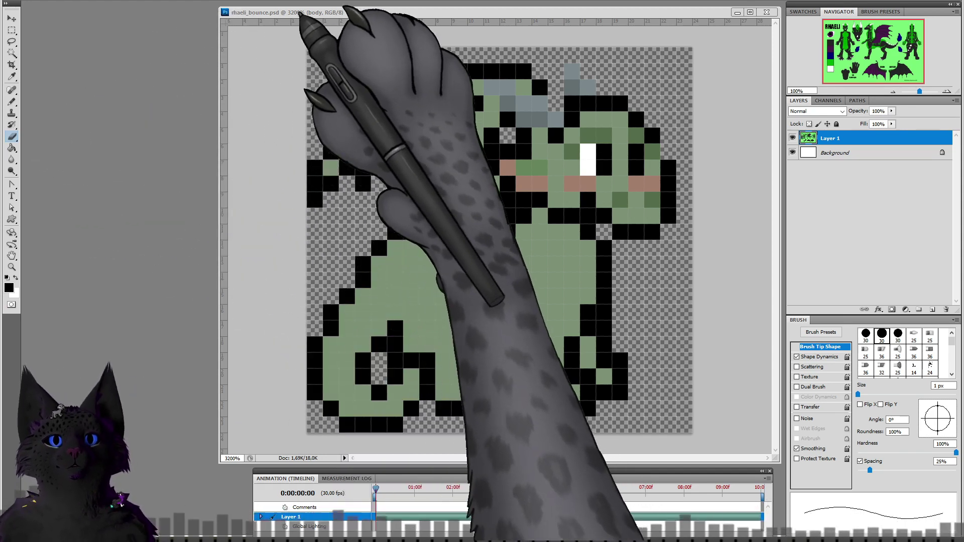
Step: Sample the dark purple wing colour from the reference document for the Brush and return to rhaeli_bounce.psd
click(309, 12)
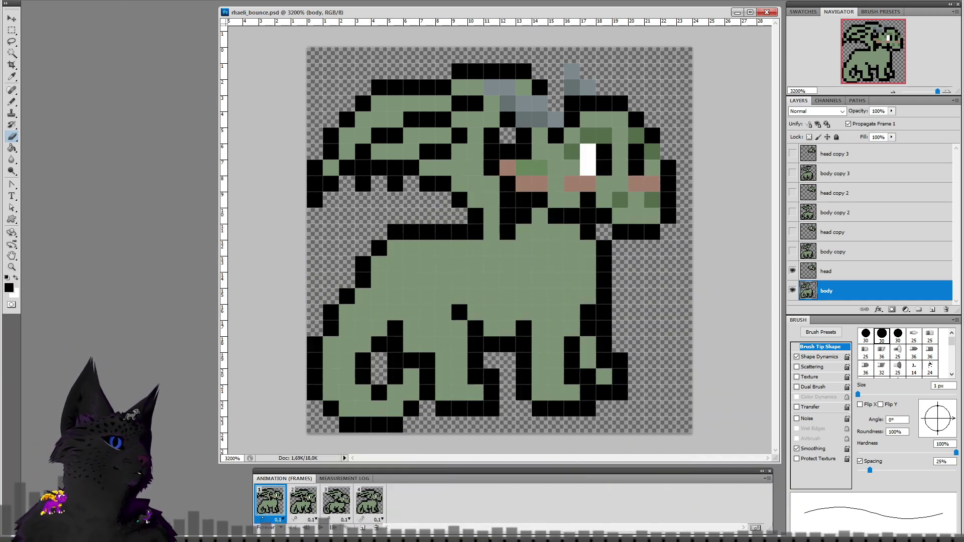
key(ctrl+Tab)
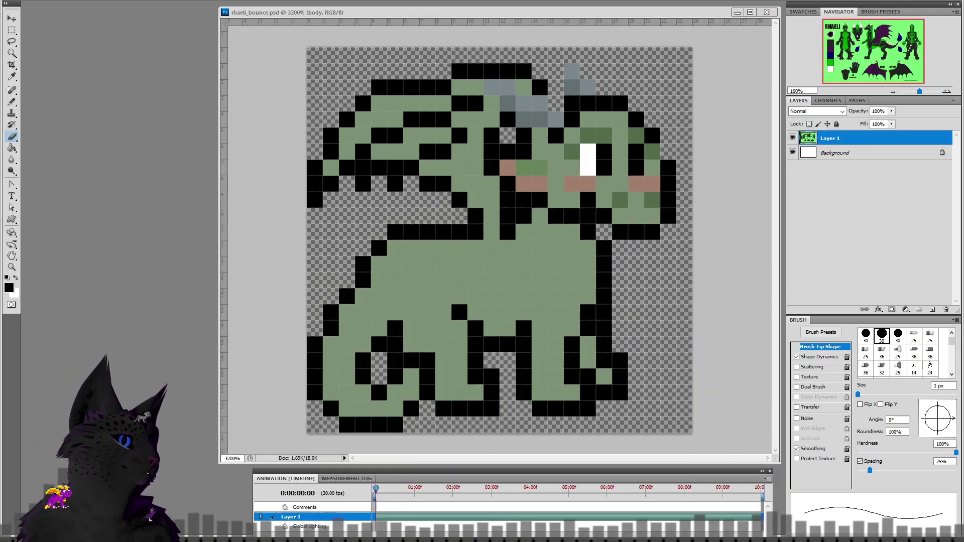
key(b)
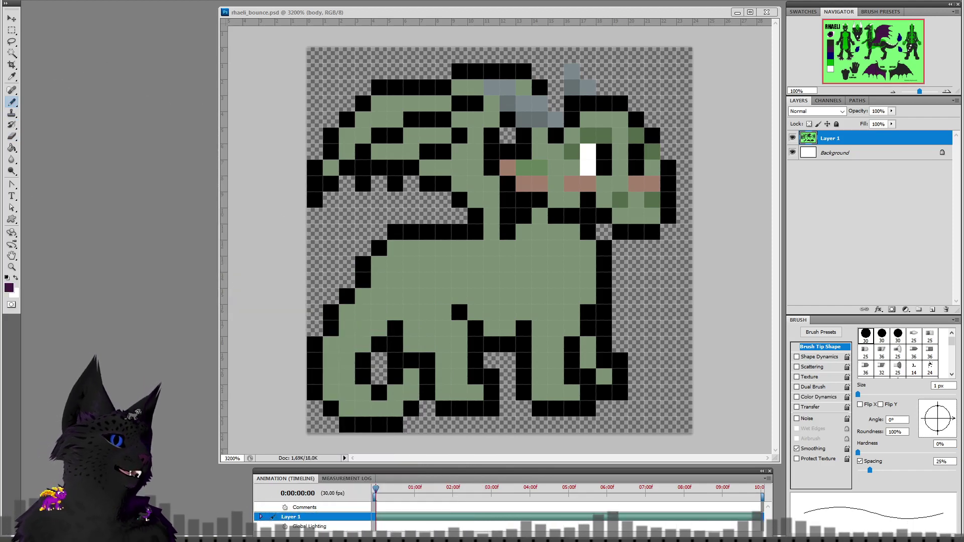
key(ctrl+Tab)
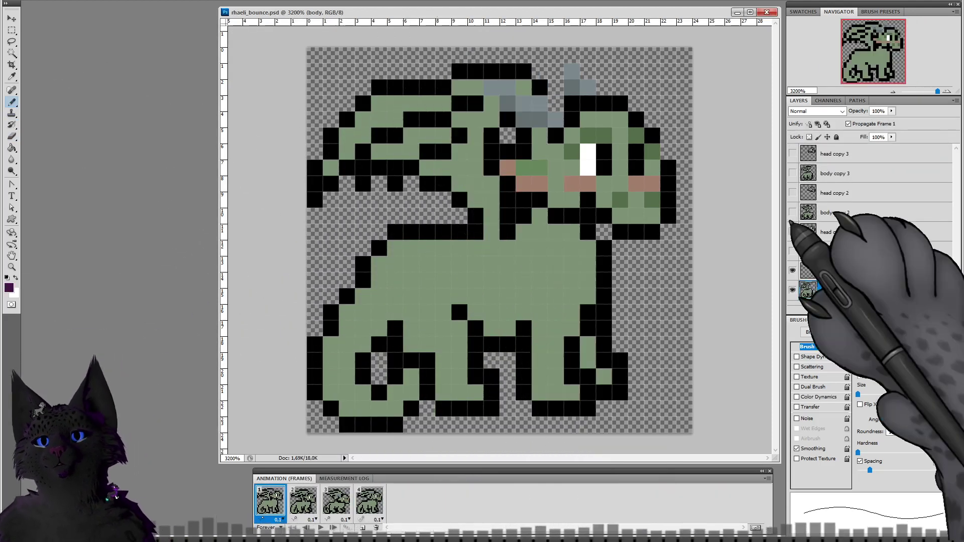
Step: Paint the wing in frame 1 dark purple on the body layer, hiding the head layer to reach the covered pixels
click(330, 168)
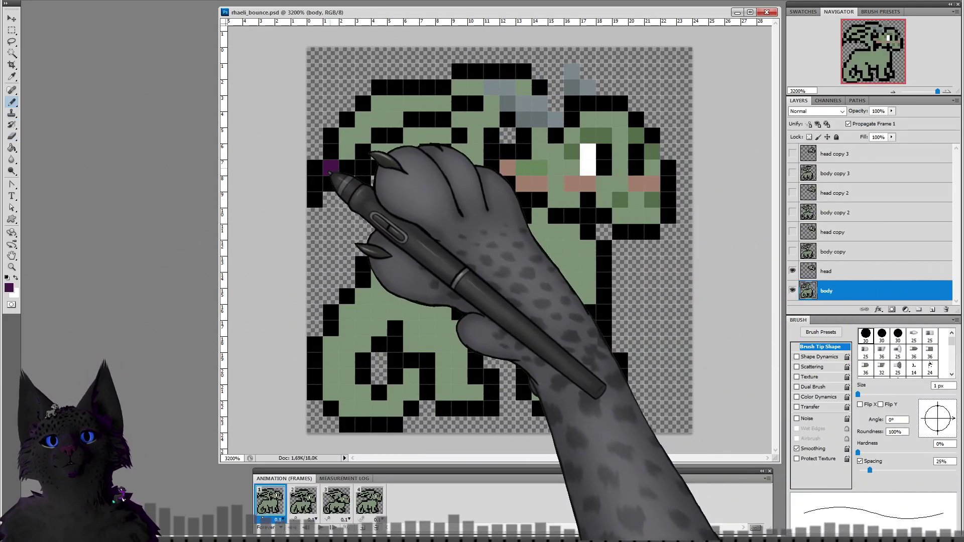
mouse_move(328, 166)
mouse_down()
mouse_move(411, 107)
mouse_move(449, 103)
mouse_up()
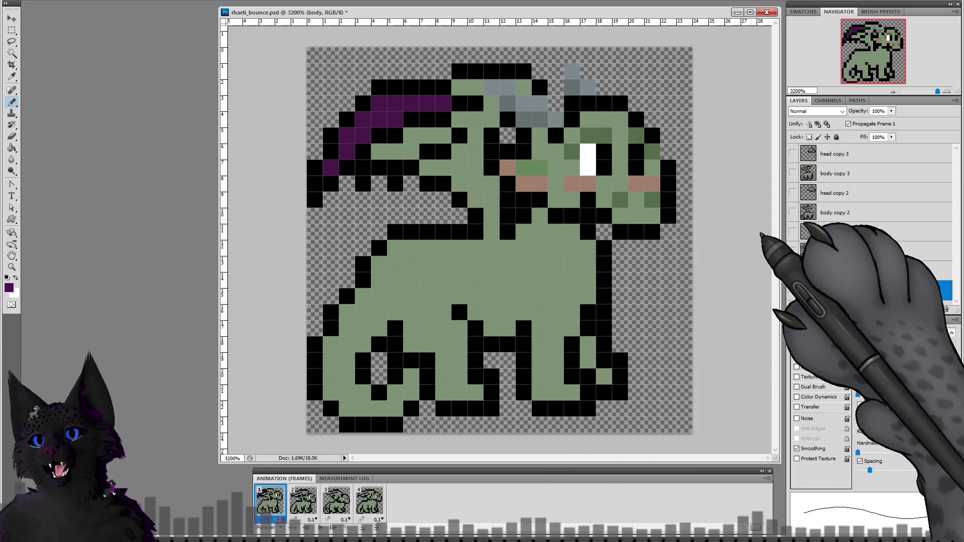
click(792, 271)
mouse_move(456, 86)
mouse_down()
mouse_move(520, 96)
mouse_move(496, 107)
mouse_move(490, 124)
mouse_move(382, 153)
mouse_move(437, 141)
mouse_move(461, 162)
mouse_move(433, 171)
mouse_move(460, 171)
mouse_move(479, 149)
mouse_move(475, 185)
mouse_up()
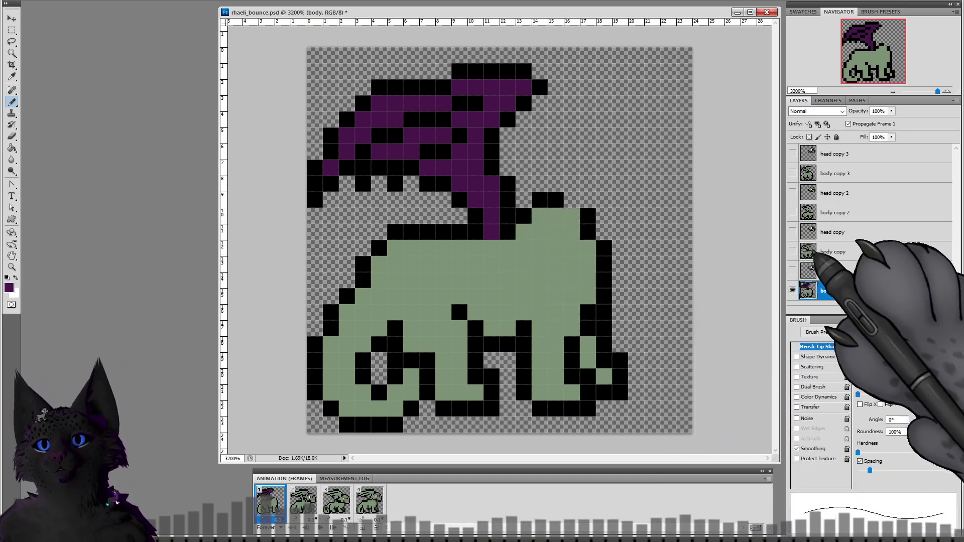
Step: In frame 2, hide the head copy layer and paint the wing dark purple on the body copy layer
click(303, 500)
click(828, 252)
click(792, 232)
mouse_move(346, 152)
mouse_down()
mouse_move(469, 108)
mouse_move(547, 111)
mouse_move(505, 120)
mouse_move(519, 142)
mouse_move(465, 142)
mouse_move(394, 170)
mouse_up()
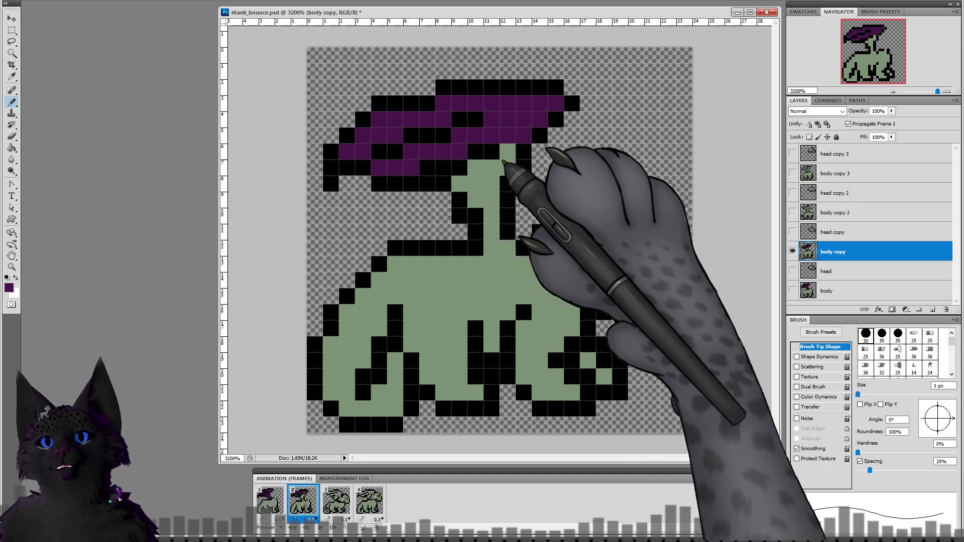
mouse_move(474, 168)
mouse_down()
mouse_move(475, 183)
mouse_move(459, 184)
mouse_up()
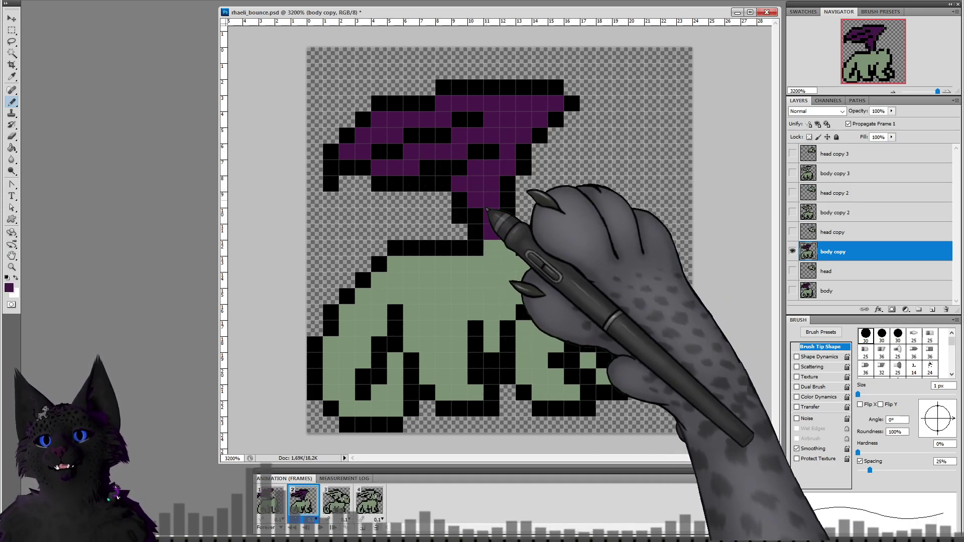
Step: In frame 3, hide the head copy 2 layer and paint the wing dark purple on the body copy 2 layer
click(336, 499)
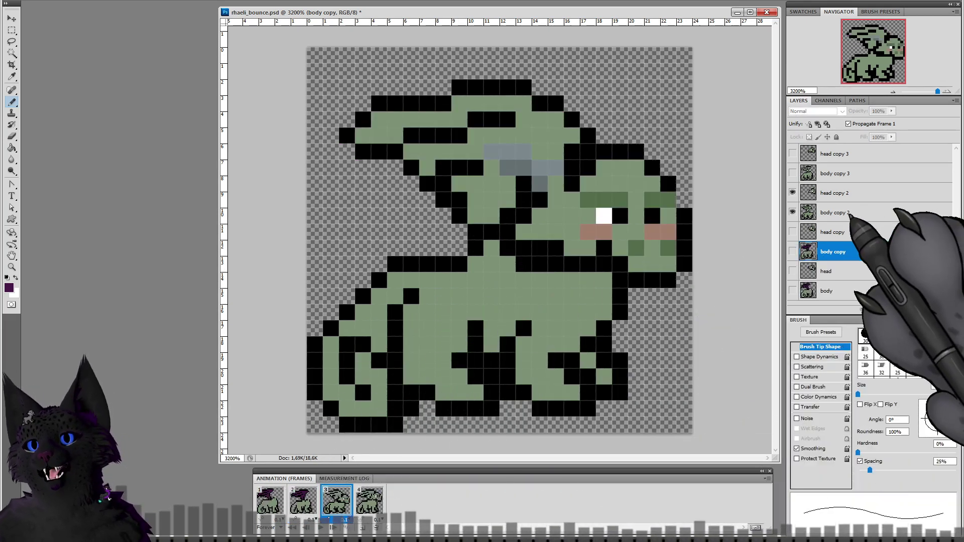
click(848, 214)
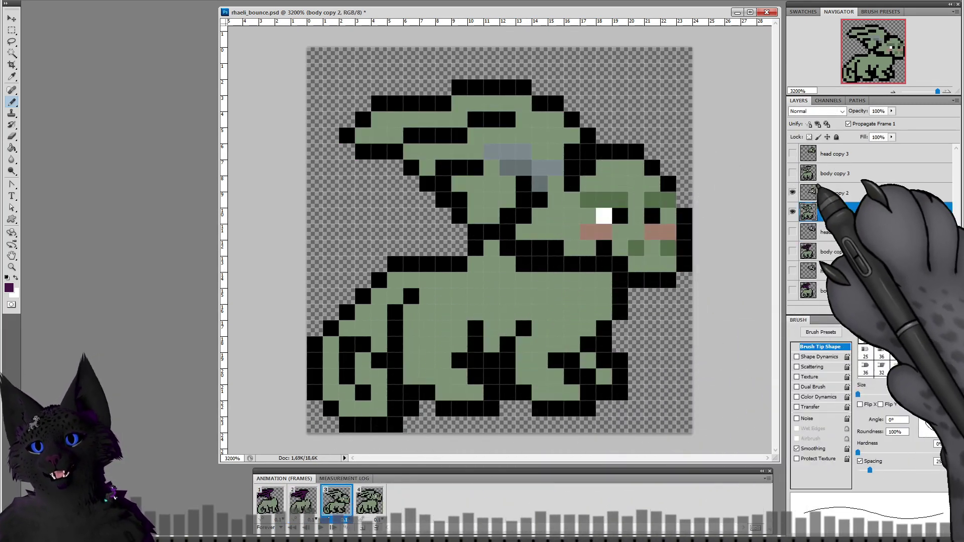
click(792, 193)
mouse_move(363, 136)
mouse_down()
mouse_move(512, 107)
mouse_move(529, 131)
mouse_move(554, 130)
mouse_move(555, 142)
mouse_move(569, 144)
mouse_move(484, 143)
mouse_move(427, 167)
mouse_up()
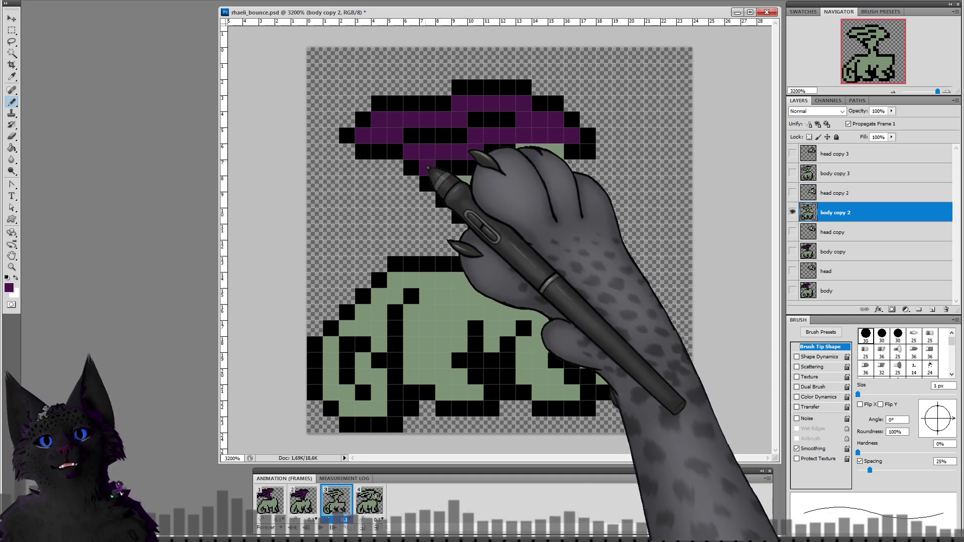
mouse_move(556, 152)
mouse_down()
mouse_move(529, 156)
mouse_move(494, 178)
mouse_move(501, 193)
mouse_move(468, 191)
mouse_move(497, 203)
mouse_up()
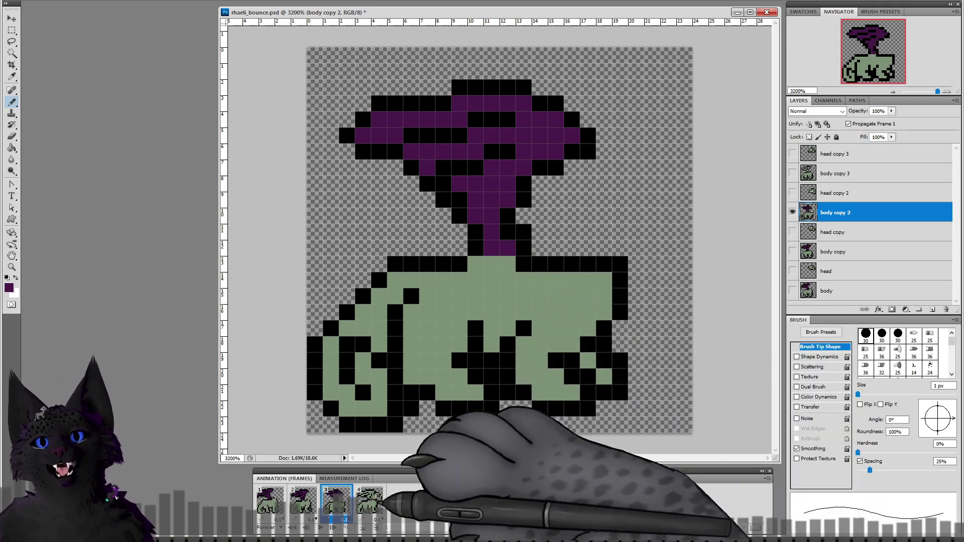
Step: In frame 4, hide the head copy 3 layer, paint the wing dark purple on body copy 3, and check the wings across all frames
click(370, 501)
click(792, 153)
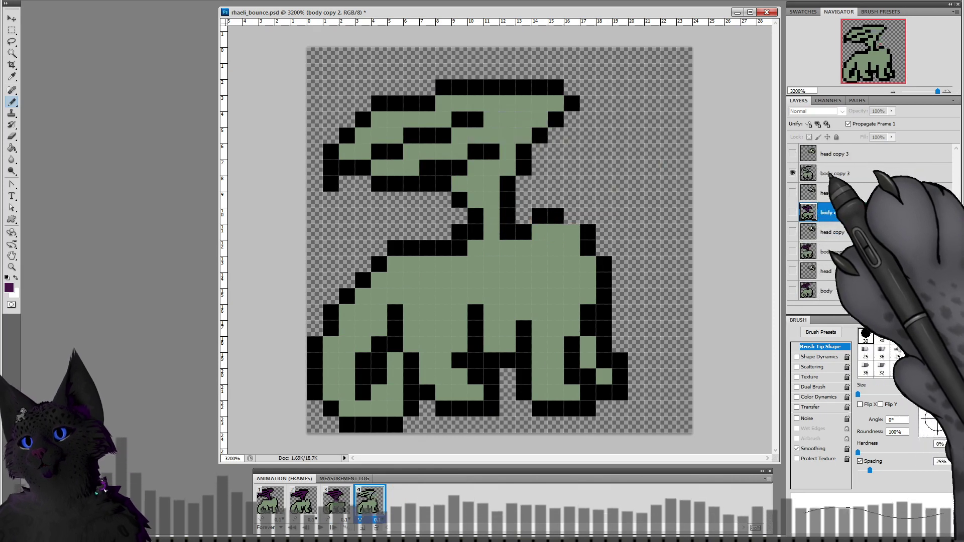
click(823, 173)
mouse_move(344, 153)
mouse_down()
mouse_move(393, 138)
mouse_move(396, 124)
mouse_move(434, 127)
mouse_move(445, 113)
mouse_move(551, 110)
mouse_move(395, 172)
mouse_move(459, 157)
mouse_move(465, 146)
mouse_move(531, 139)
mouse_move(508, 171)
mouse_move(482, 172)
mouse_move(485, 198)
mouse_up()
click(270, 502)
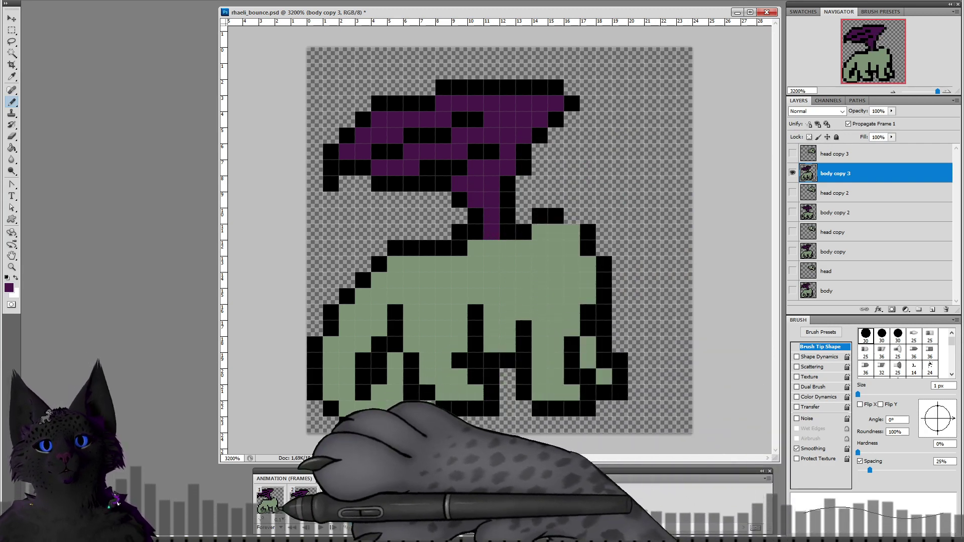
click(303, 502)
click(336, 503)
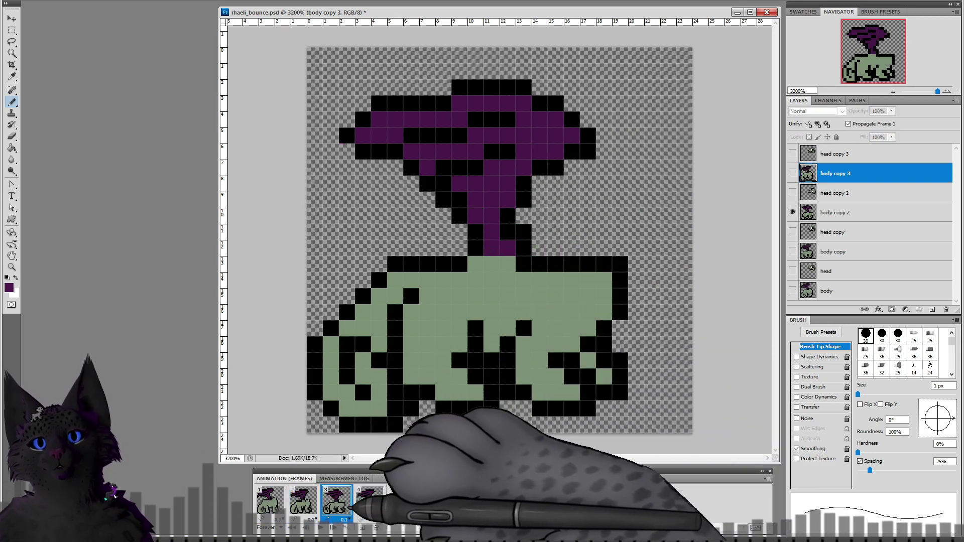
click(368, 500)
Step: Return to frame 1 and sample the dark grey body colour from the reference document
click(270, 502)
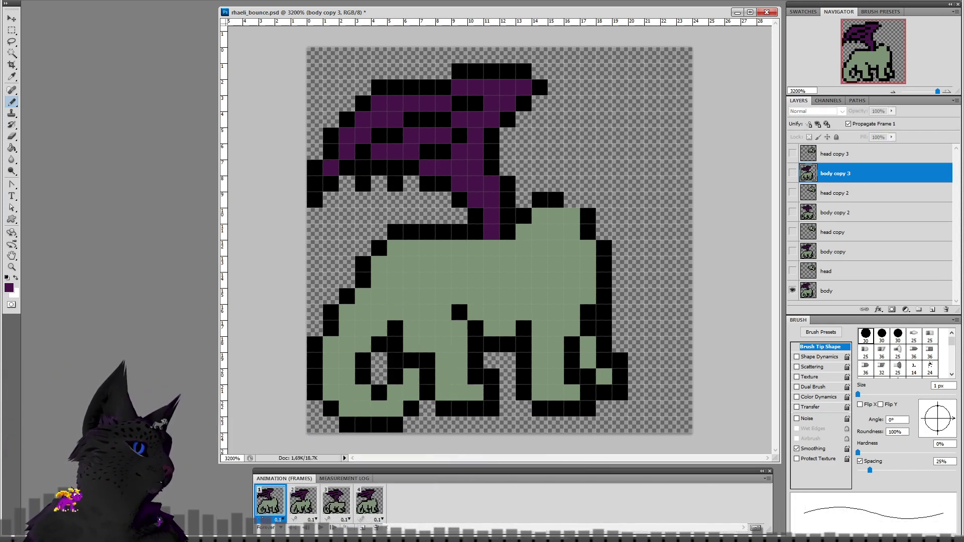
key(ctrl+Tab)
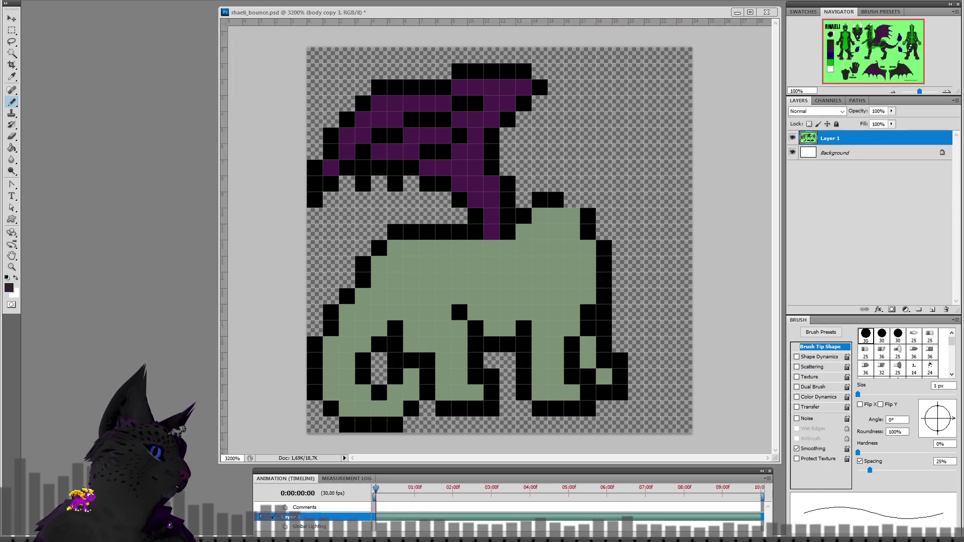
click(281, 95)
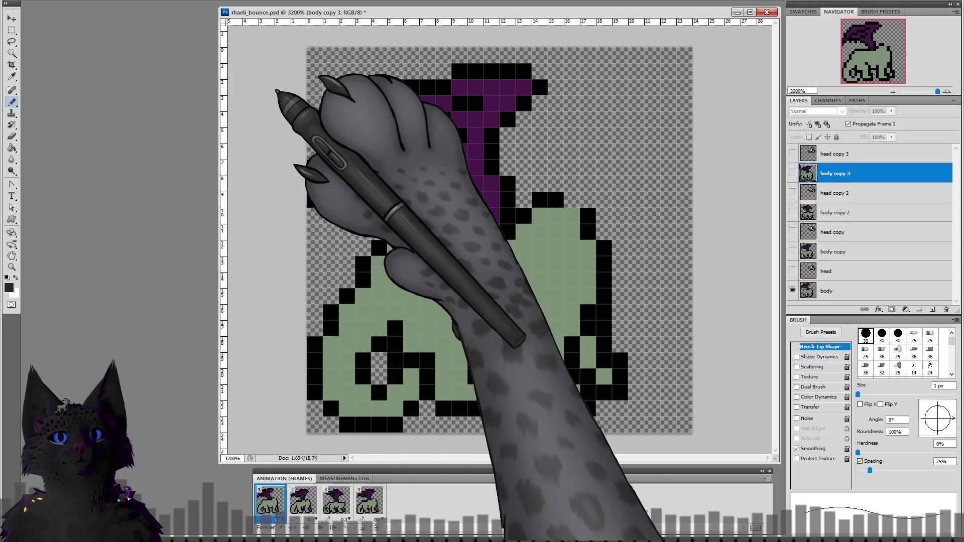
Step: Paint all the green areas of the dragon's body, tail and legs in frame 1 dark grey on the body layer
click(825, 290)
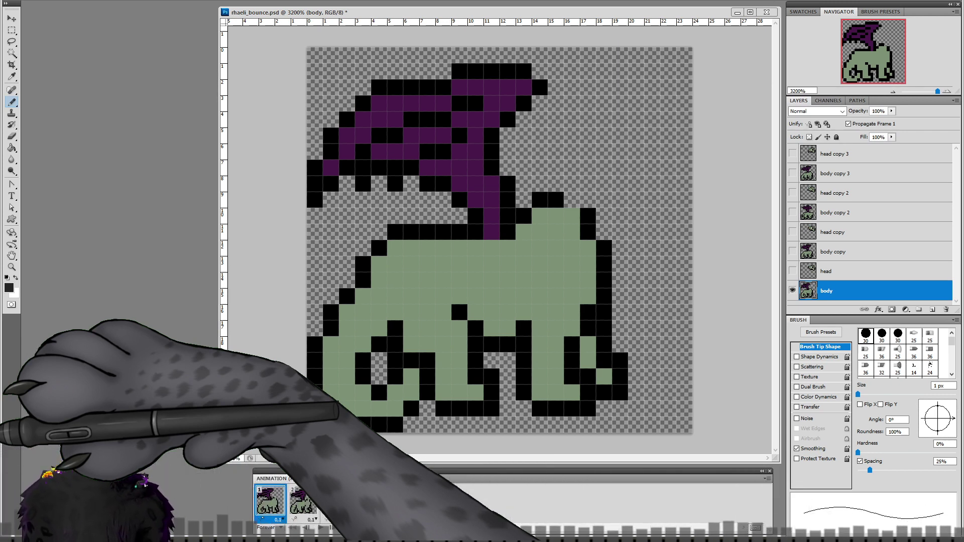
drag(524, 264, 540, 279)
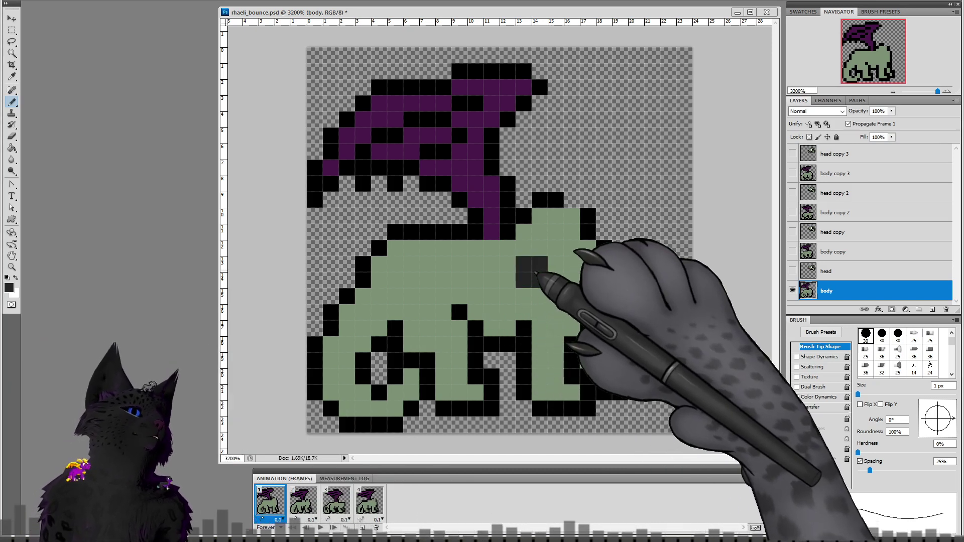
click(539, 248)
click(540, 233)
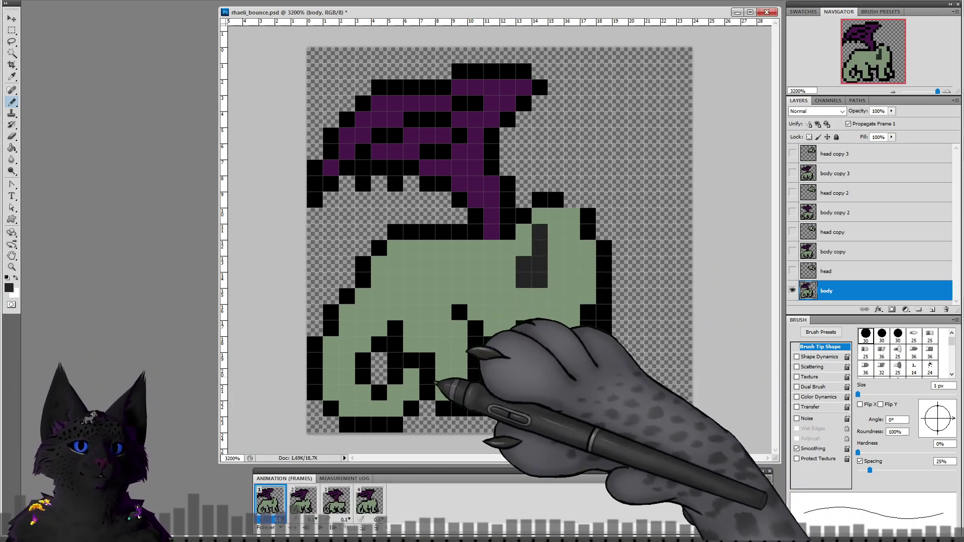
mouse_move(412, 377)
mouse_down()
mouse_move(375, 415)
mouse_move(349, 409)
mouse_move(338, 382)
mouse_move(339, 349)
mouse_move(358, 339)
mouse_move(361, 322)
mouse_move(370, 326)
mouse_move(359, 316)
mouse_move(376, 330)
mouse_move(374, 308)
mouse_move(410, 307)
mouse_up()
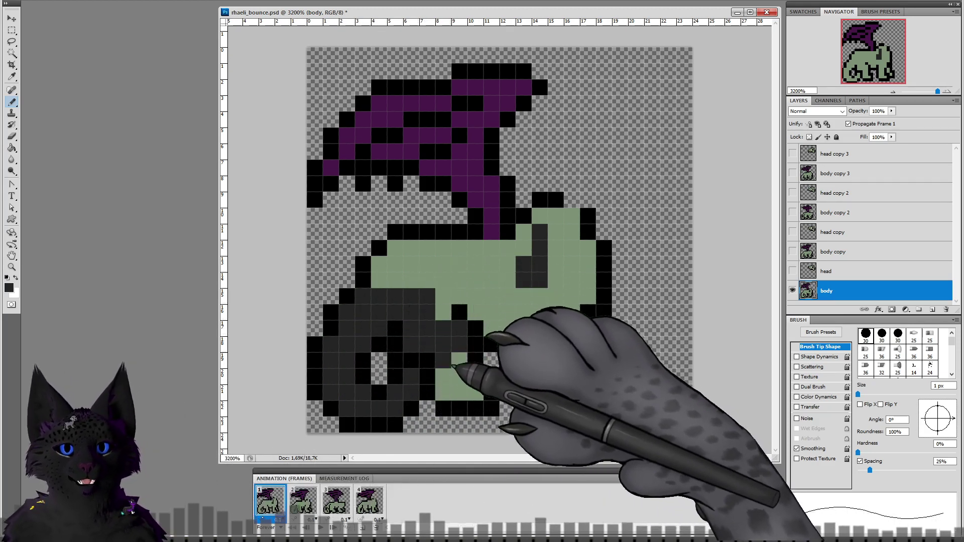
mouse_move(421, 301)
mouse_down()
mouse_move(400, 287)
mouse_move(422, 270)
mouse_move(389, 281)
mouse_move(402, 259)
mouse_move(526, 256)
mouse_move(457, 259)
mouse_move(433, 285)
mouse_up()
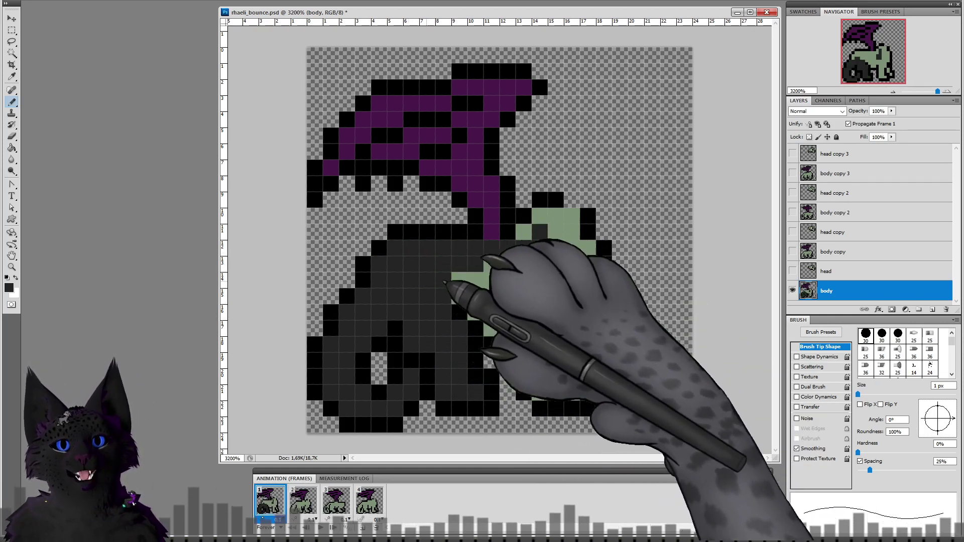
mouse_move(500, 327)
mouse_down()
mouse_move(511, 289)
mouse_move(559, 259)
mouse_move(529, 243)
mouse_move(550, 227)
mouse_move(561, 245)
mouse_move(576, 242)
mouse_move(576, 275)
mouse_move(585, 270)
mouse_move(580, 299)
mouse_move(526, 306)
mouse_move(559, 311)
mouse_move(565, 326)
mouse_move(546, 327)
mouse_move(549, 397)
mouse_move(571, 394)
mouse_move(587, 345)
mouse_up()
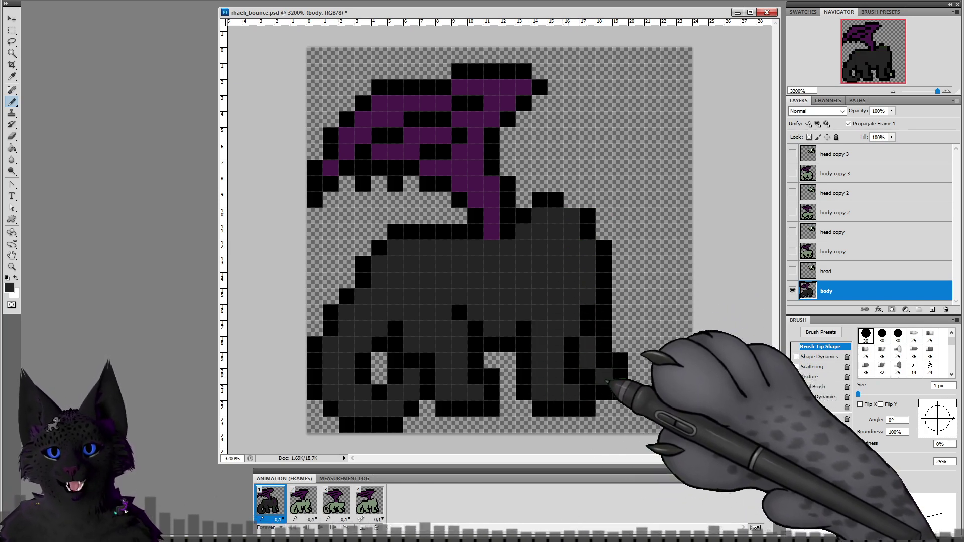
Step: Recolour the dragon's green body, tail and legs in frame 2 dark grey on the body copy layer
click(302, 504)
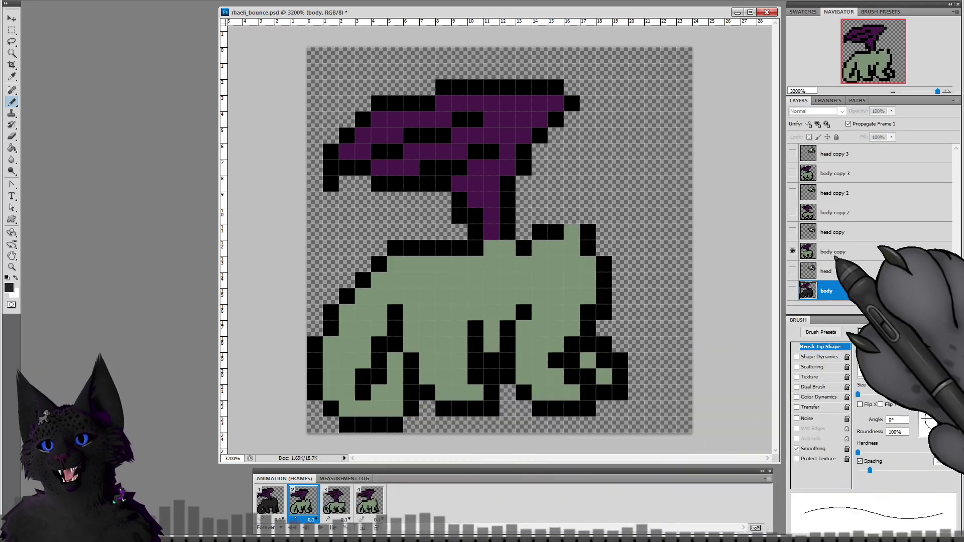
click(833, 251)
mouse_move(394, 362)
mouse_down()
mouse_move(388, 407)
mouse_move(353, 409)
mouse_move(348, 382)
mouse_move(337, 391)
mouse_move(340, 351)
mouse_move(361, 342)
mouse_move(362, 361)
mouse_move(357, 314)
mouse_move(372, 329)
mouse_move(371, 302)
mouse_move(405, 275)
mouse_move(417, 285)
mouse_move(421, 347)
mouse_move(440, 270)
mouse_move(492, 277)
mouse_move(477, 307)
mouse_move(449, 322)
mouse_move(455, 338)
mouse_move(430, 382)
mouse_move(446, 375)
mouse_move(451, 384)
mouse_move(459, 364)
mouse_move(468, 397)
mouse_up()
mouse_move(492, 348)
mouse_down()
mouse_move(509, 306)
mouse_move(501, 262)
mouse_move(515, 287)
mouse_move(550, 278)
mouse_move(544, 259)
mouse_move(567, 262)
mouse_move(575, 241)
mouse_move(572, 289)
mouse_move(584, 275)
mouse_move(584, 295)
mouse_move(523, 299)
mouse_move(558, 305)
mouse_move(547, 329)
mouse_move(561, 314)
mouse_move(591, 370)
mouse_up()
click(597, 379)
drag(545, 349, 531, 343)
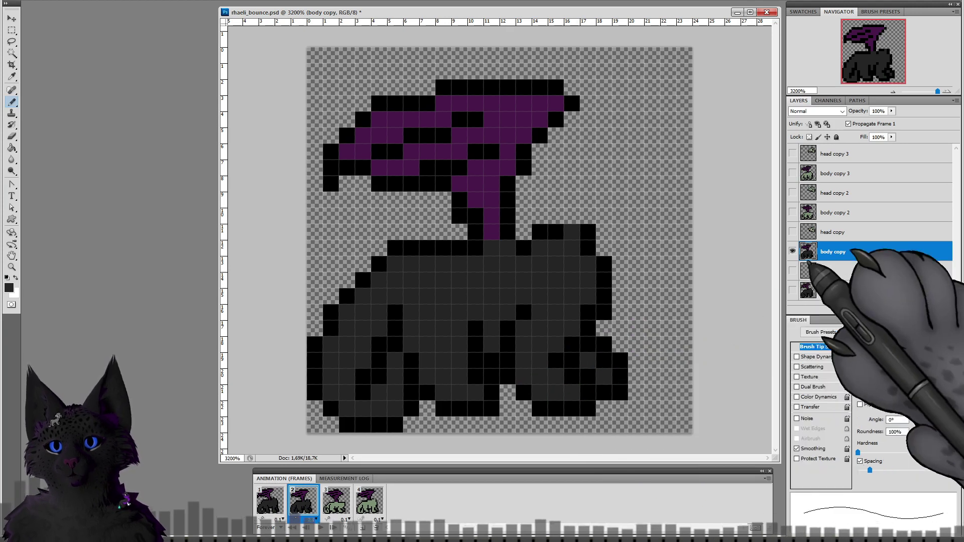
Step: Recolour the dragon's green body, tail and legs in frame 3 dark grey on the body copy 2 layer
click(829, 212)
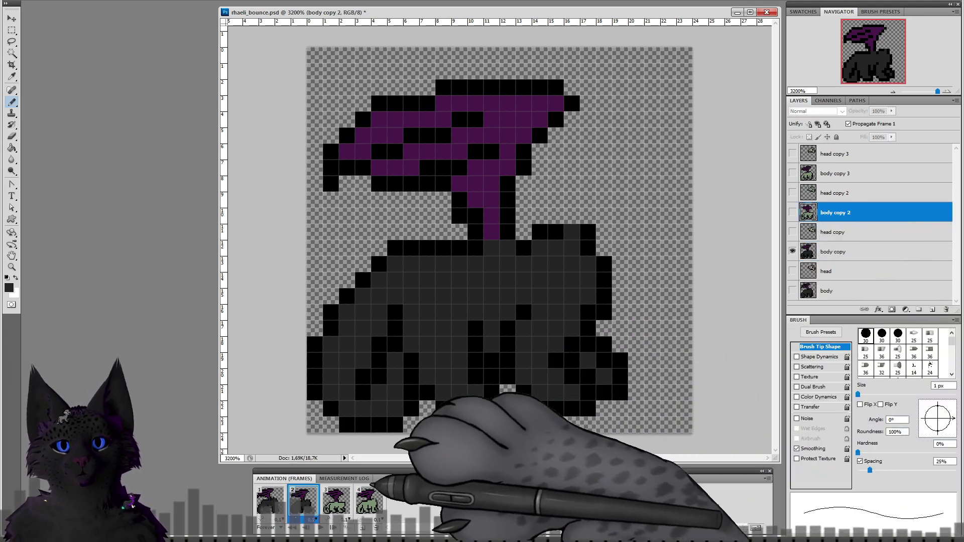
click(336, 499)
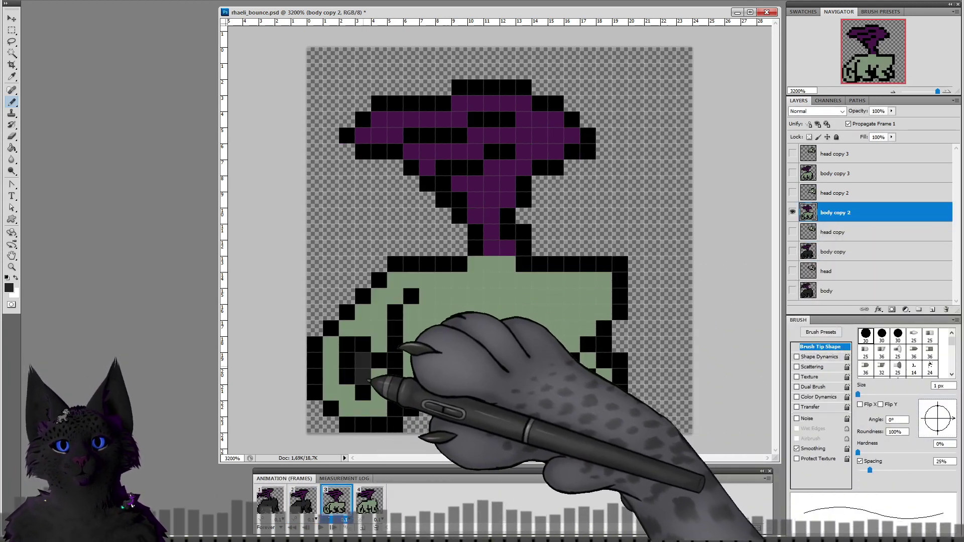
mouse_move(341, 398)
mouse_down()
mouse_move(334, 357)
mouse_move(362, 333)
mouse_move(350, 334)
mouse_move(379, 341)
mouse_move(371, 319)
mouse_move(402, 285)
mouse_move(457, 286)
mouse_move(429, 312)
mouse_move(428, 328)
mouse_move(418, 323)
mouse_move(418, 343)
mouse_move(419, 375)
mouse_move(459, 327)
mouse_move(447, 331)
mouse_move(454, 395)
mouse_up()
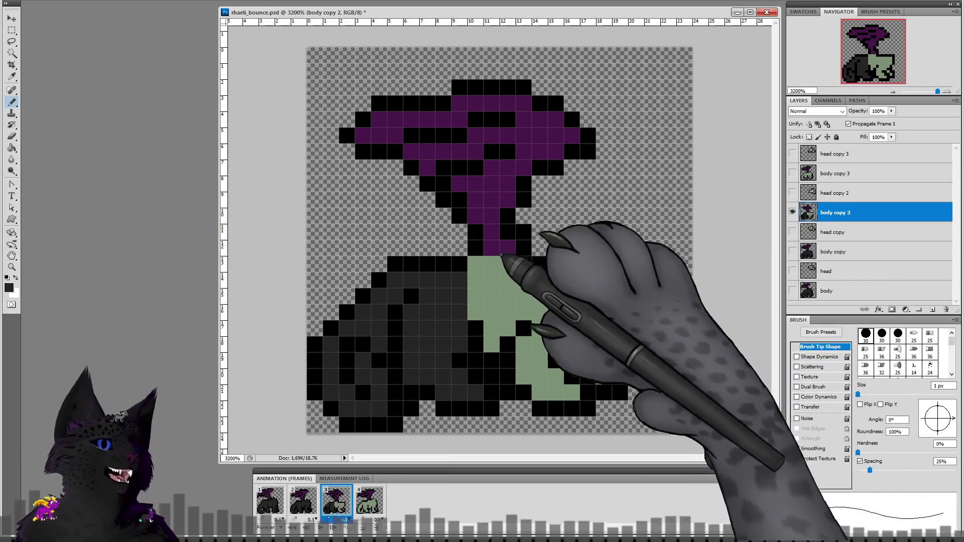
click(477, 281)
mouse_move(479, 280)
mouse_down()
mouse_move(514, 276)
mouse_move(481, 301)
mouse_move(501, 314)
mouse_move(495, 343)
mouse_move(505, 306)
mouse_move(601, 292)
mouse_move(601, 312)
mouse_move(536, 312)
mouse_move(556, 328)
mouse_move(555, 341)
mouse_move(581, 332)
mouse_move(569, 349)
mouse_move(553, 348)
mouse_move(606, 379)
mouse_move(554, 369)
mouse_move(538, 352)
mouse_move(538, 384)
mouse_move(577, 398)
mouse_up()
click(588, 360)
click(601, 375)
click(535, 347)
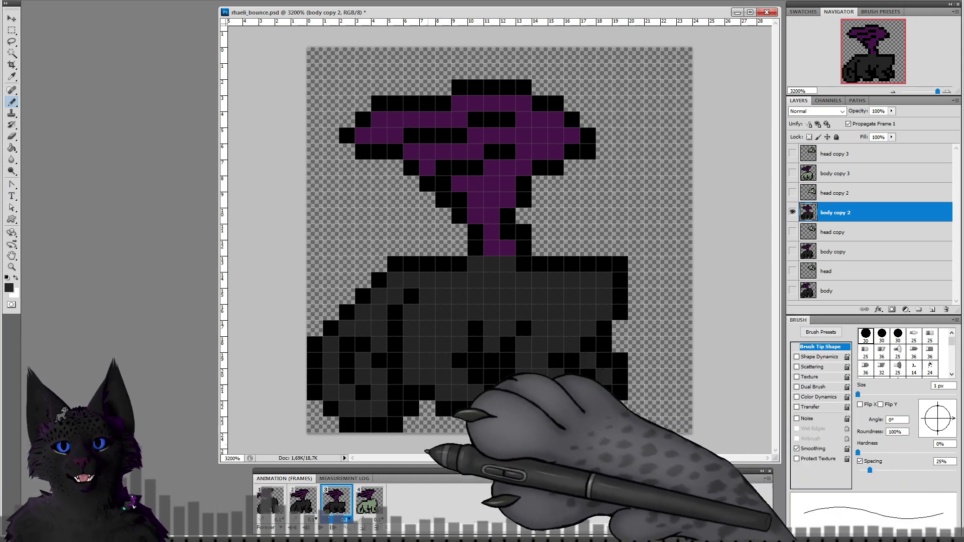
Step: Recolour the dragon's green body, tail and legs in frame 4 dark grey on the body copy 3 layer
click(371, 499)
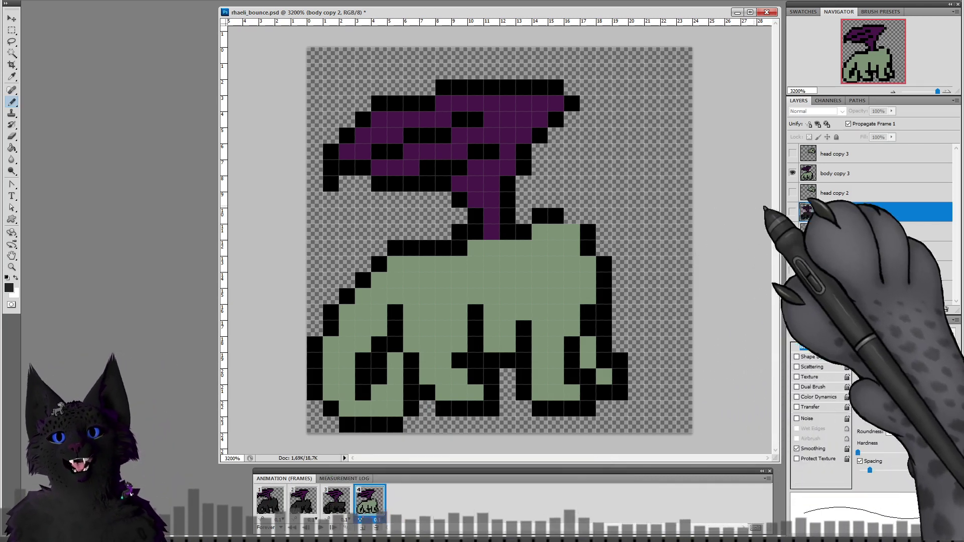
click(829, 174)
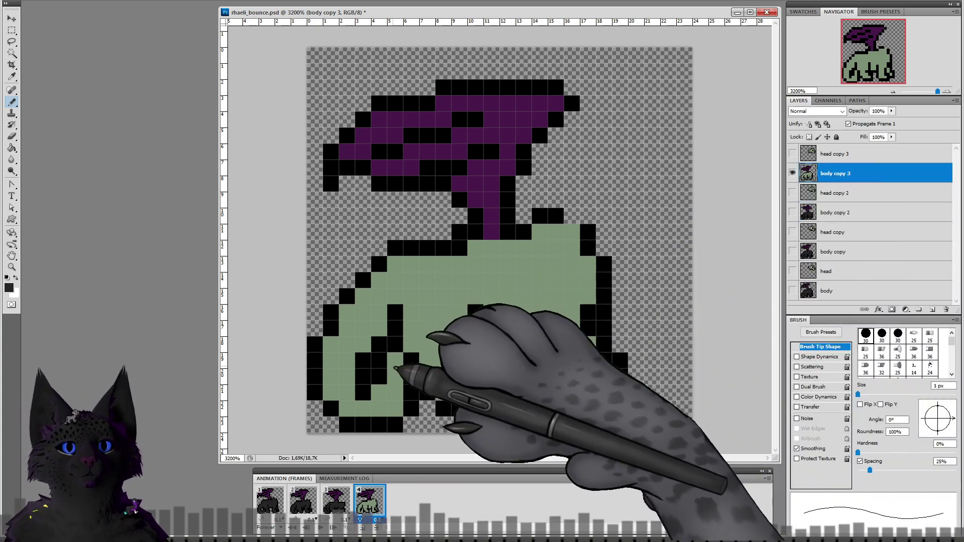
mouse_move(395, 360)
mouse_down()
mouse_move(398, 408)
mouse_move(352, 411)
mouse_move(347, 383)
mouse_move(338, 395)
mouse_move(343, 353)
mouse_move(333, 351)
mouse_move(360, 342)
mouse_move(356, 322)
mouse_move(371, 327)
mouse_move(369, 305)
mouse_move(410, 273)
mouse_move(459, 278)
mouse_move(433, 293)
mouse_move(420, 337)
mouse_move(451, 319)
mouse_move(456, 328)
mouse_move(458, 318)
mouse_move(434, 343)
mouse_move(435, 377)
mouse_move(451, 396)
mouse_move(469, 393)
mouse_move(506, 325)
mouse_move(502, 294)
mouse_move(494, 311)
mouse_move(478, 263)
mouse_move(496, 258)
mouse_move(484, 260)
mouse_move(516, 290)
mouse_move(545, 270)
mouse_move(549, 257)
mouse_move(525, 258)
mouse_move(547, 243)
mouse_move(565, 242)
mouse_move(568, 271)
mouse_move(532, 289)
mouse_move(549, 313)
mouse_move(538, 316)
mouse_move(557, 397)
mouse_move(569, 396)
mouse_move(558, 385)
mouse_move(558, 315)
mouse_move(571, 329)
mouse_move(572, 299)
mouse_move(609, 273)
mouse_move(584, 358)
mouse_up()
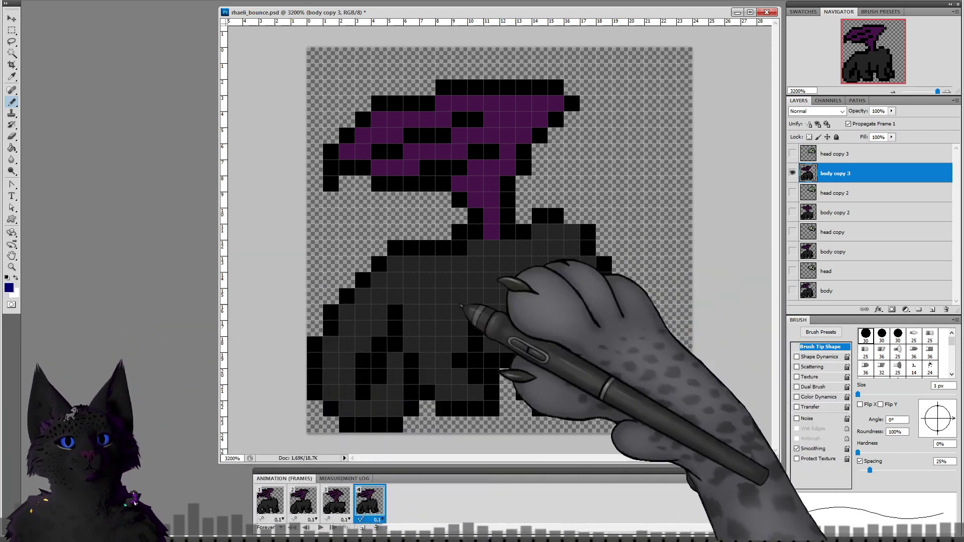
Step: Paint the curled tail's tip dark blue in frame 1 on the body layer and in frame 2 on the body copy layer
click(269, 499)
click(828, 291)
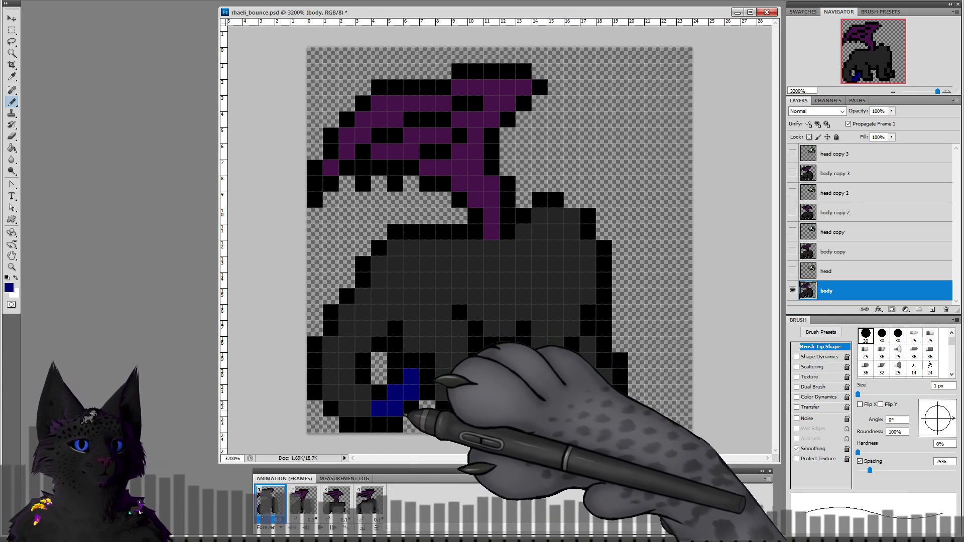
click(302, 499)
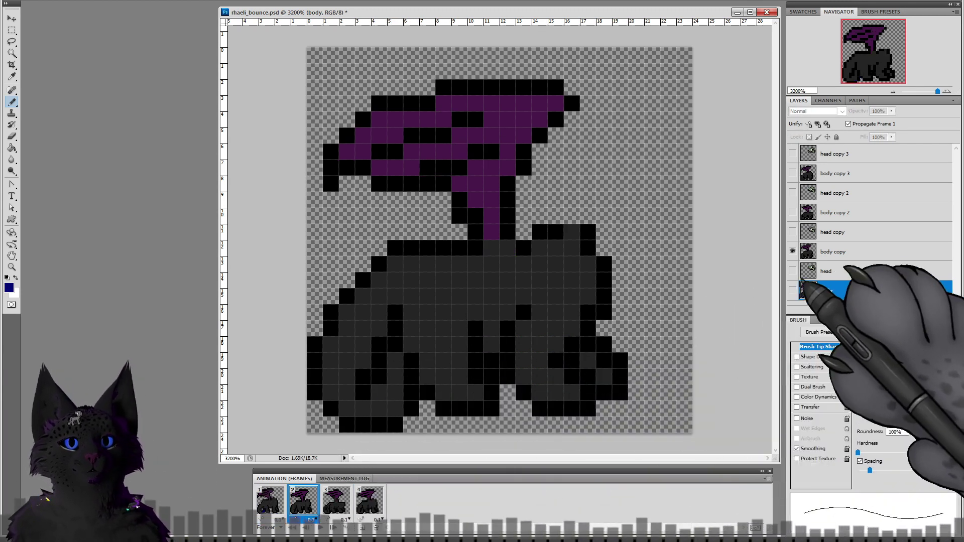
click(832, 252)
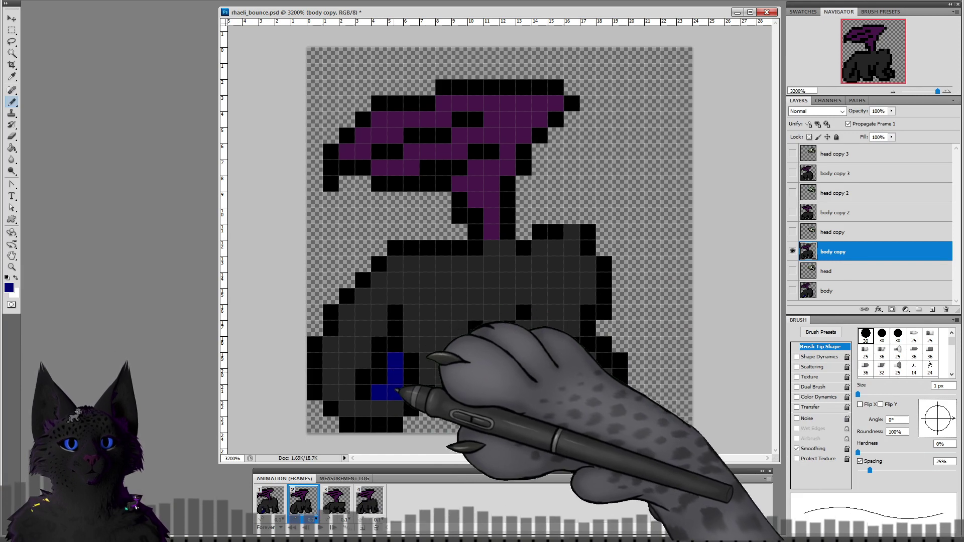
Step: Paint the curled tail's tip dark blue in frame 3 on body copy 2 and in frame 4 on body copy 3
click(336, 500)
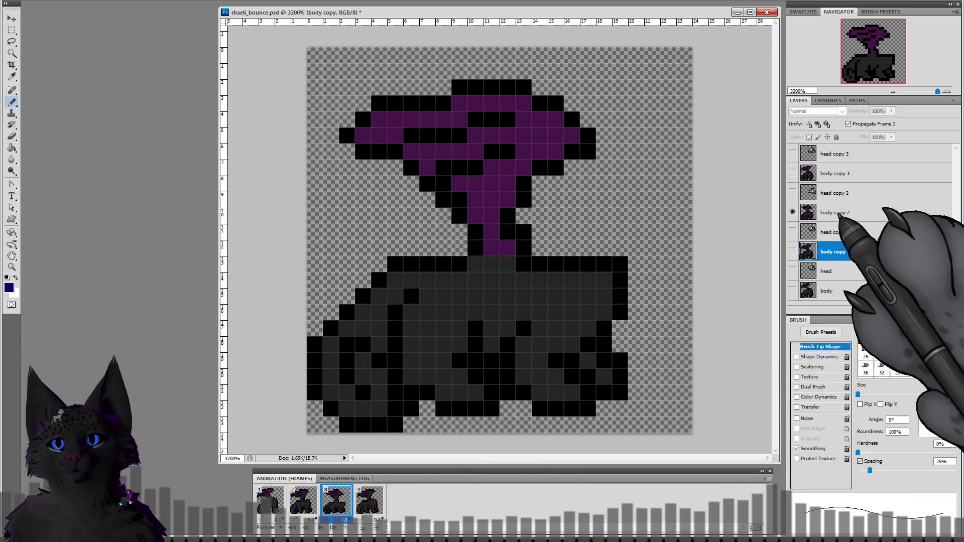
click(834, 213)
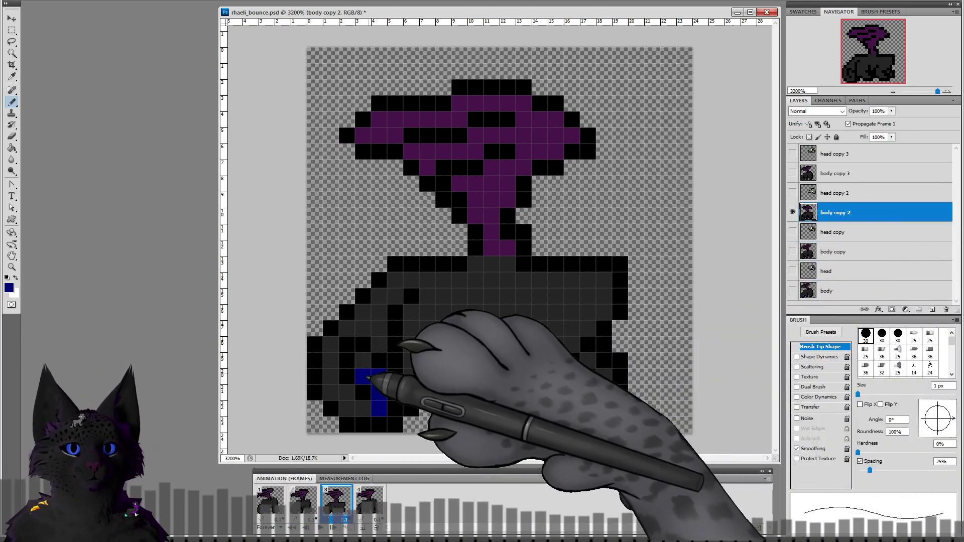
click(368, 499)
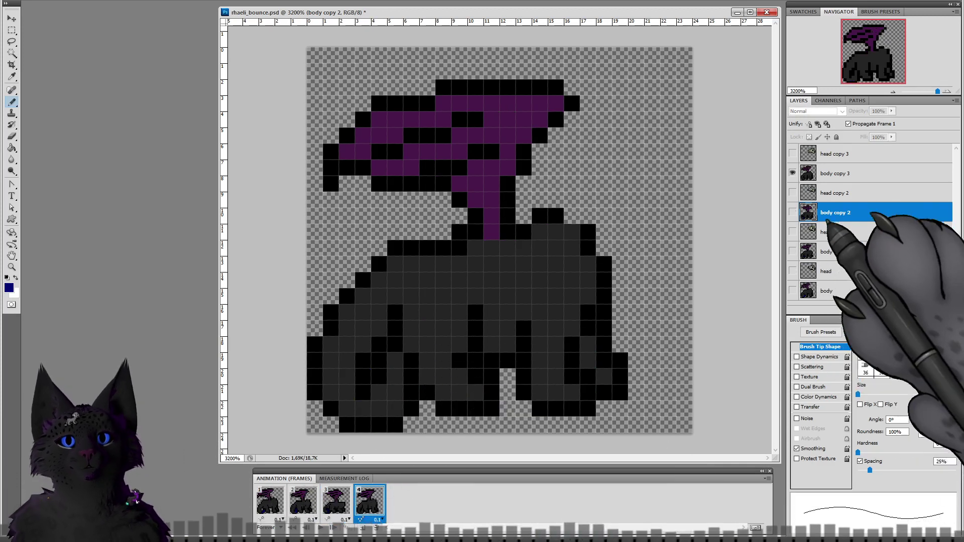
click(833, 173)
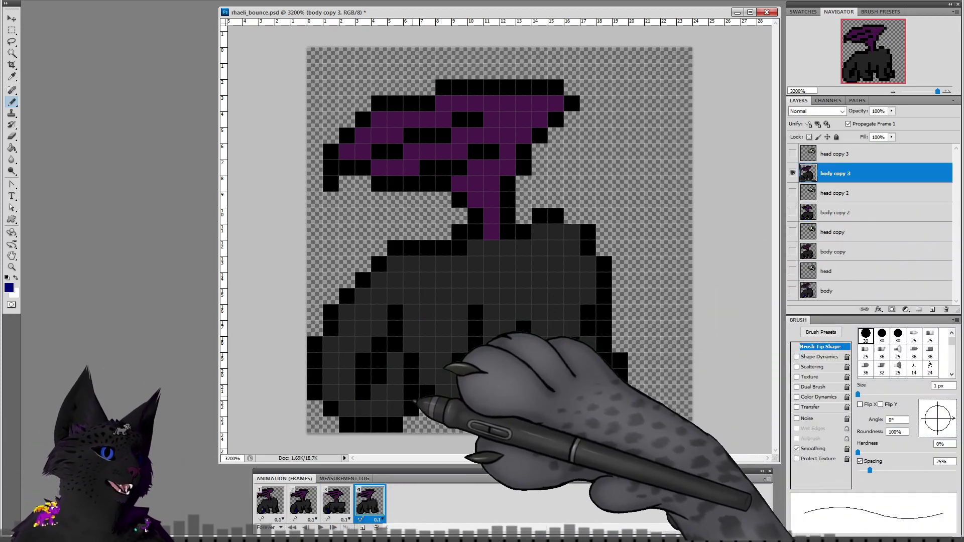
drag(379, 408, 392, 376)
click(395, 361)
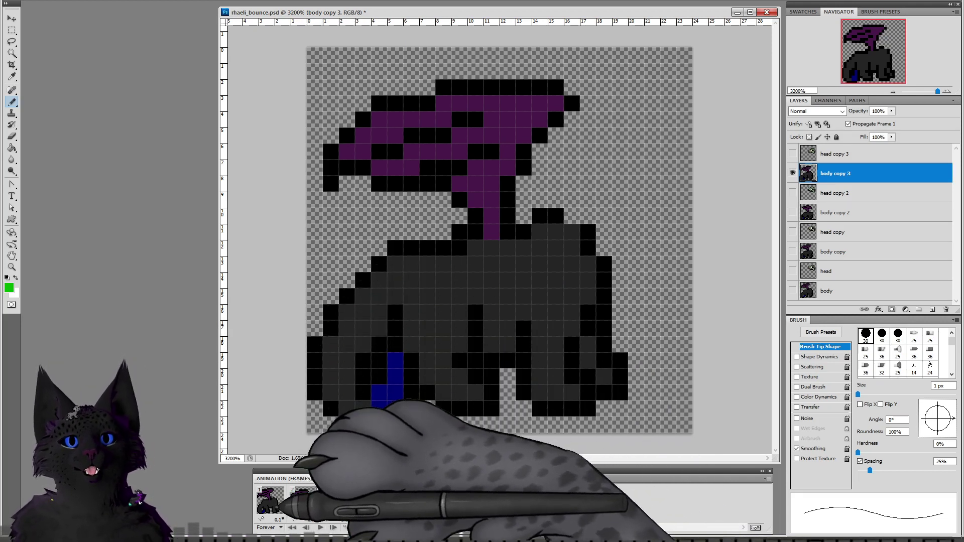
Step: Try out bright green markings on the hind leg in frame 1 and undo them
click(270, 500)
click(828, 291)
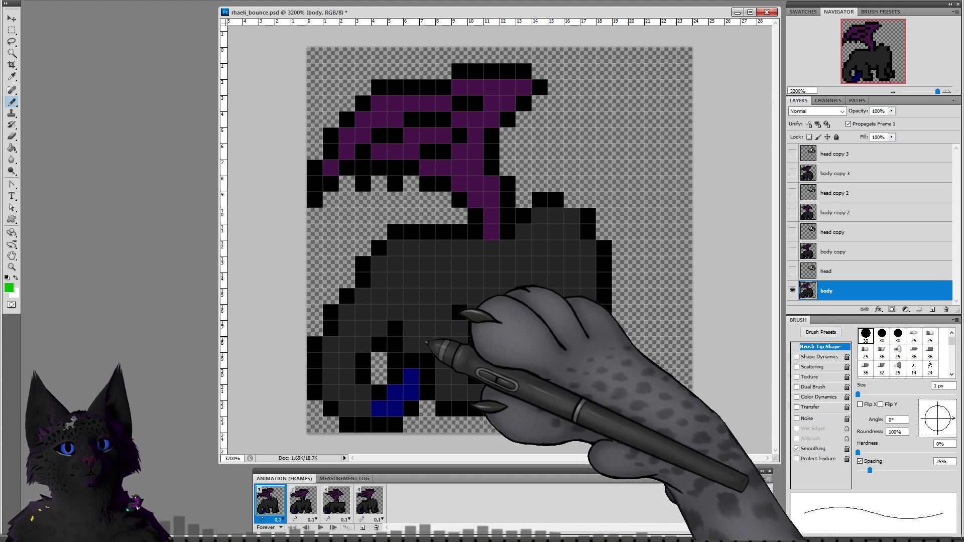
click(411, 345)
click(427, 344)
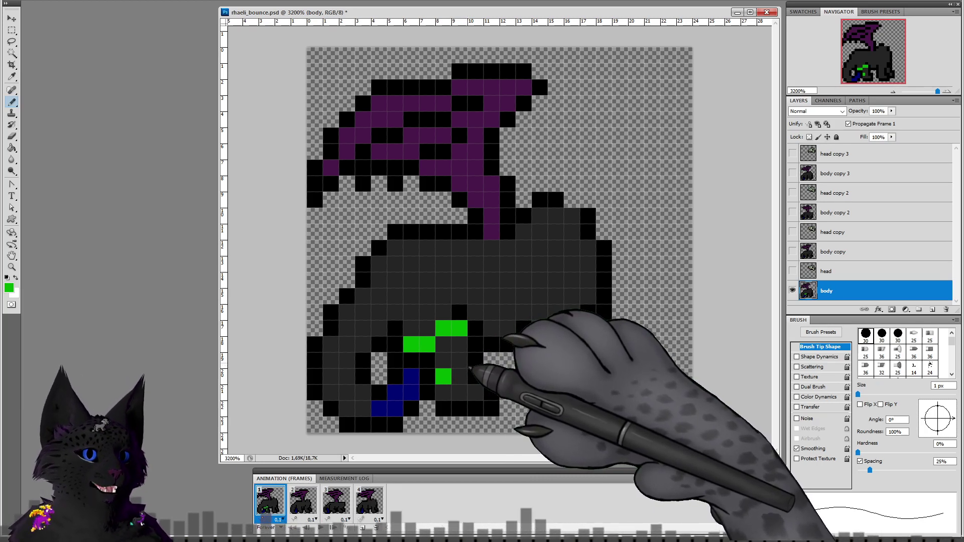
key(ctrl+z)
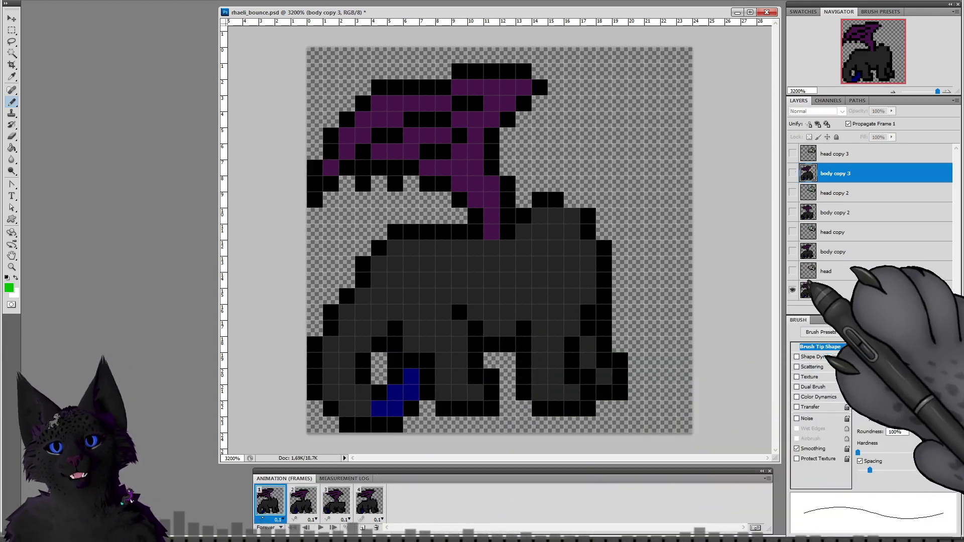
Step: On frame 1's body layer, paint a three-pixel bright green bar on the thigh and a two-pixel bar on the lower hind leg
click(833, 291)
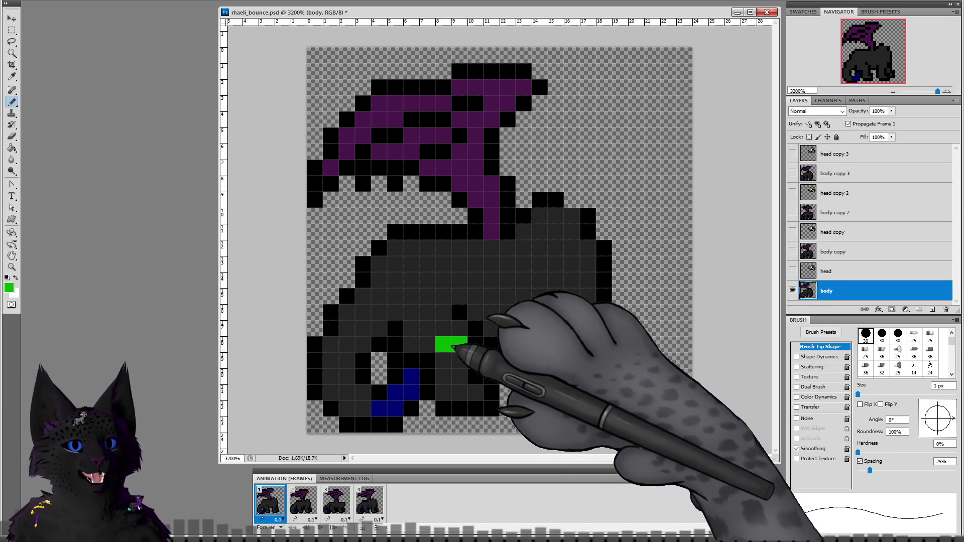
drag(442, 311, 410, 312)
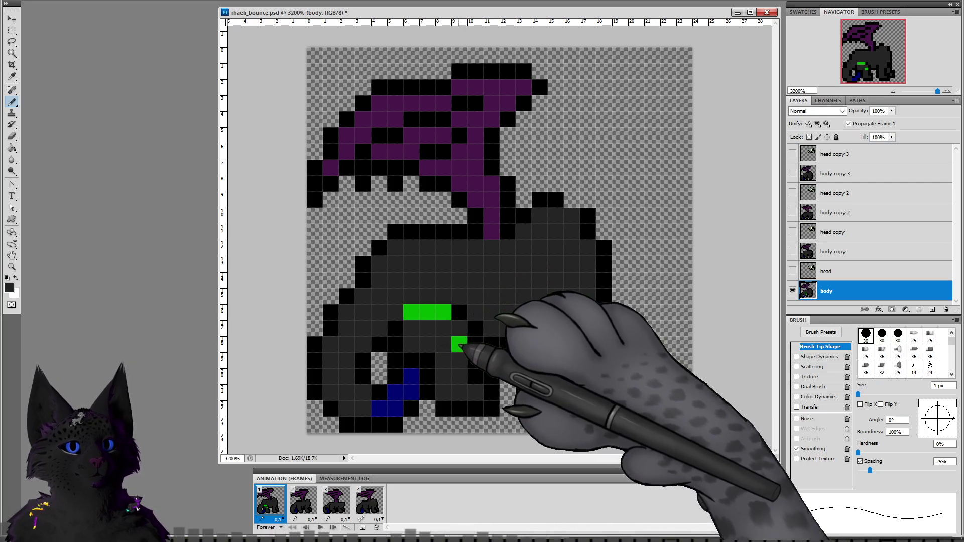
drag(444, 360, 459, 361)
alt+click(447, 345)
click(458, 344)
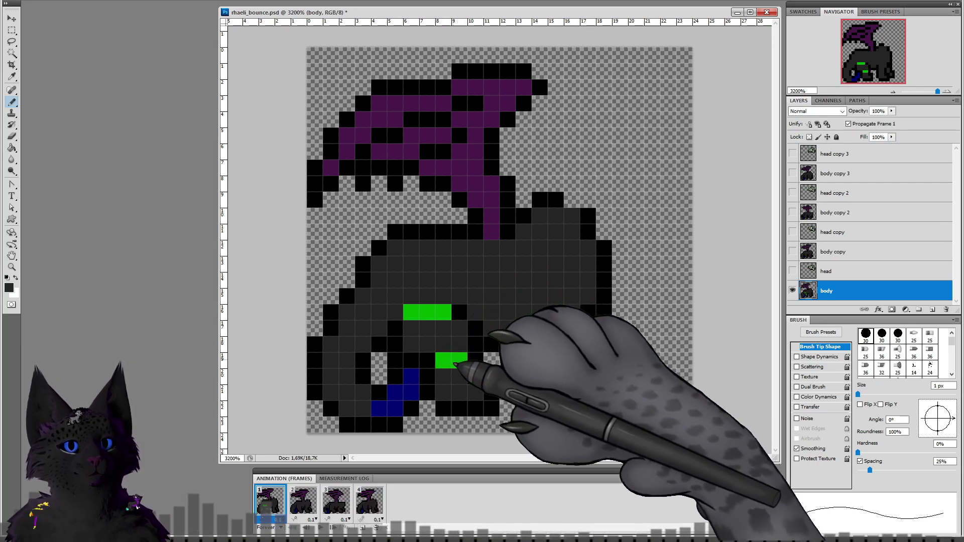
Step: Sample the bright green and paint three two-pixel stripes along the back plus a single pixel at the tail base
alt+click(454, 359)
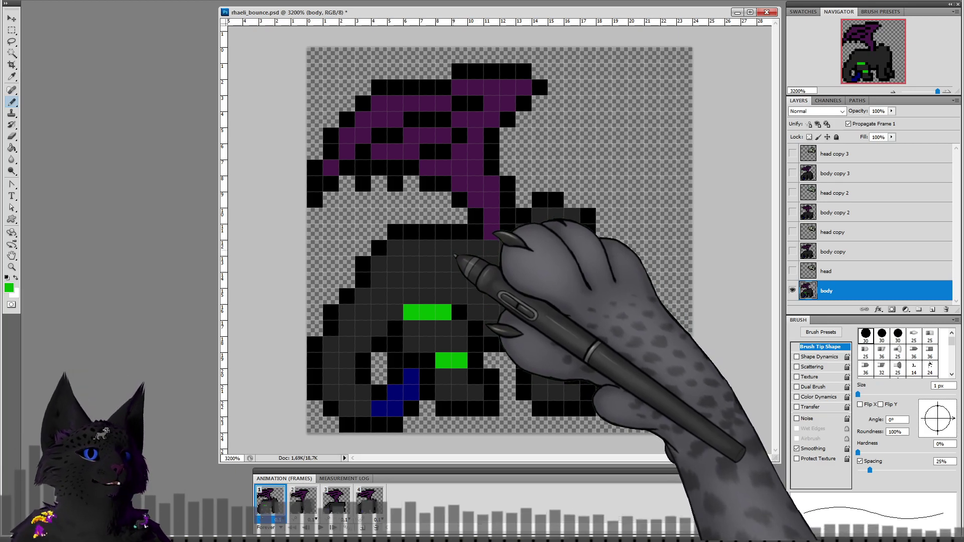
click(459, 248)
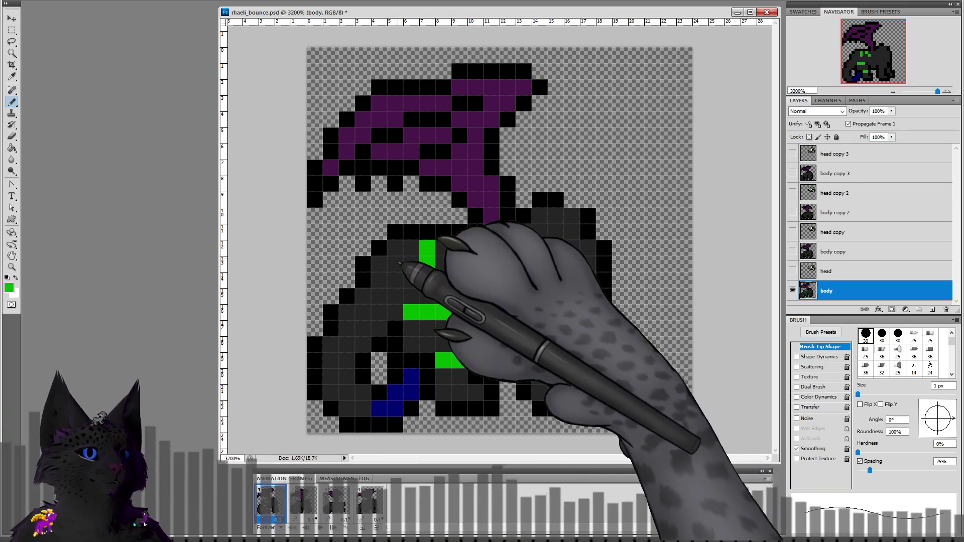
drag(395, 248, 398, 264)
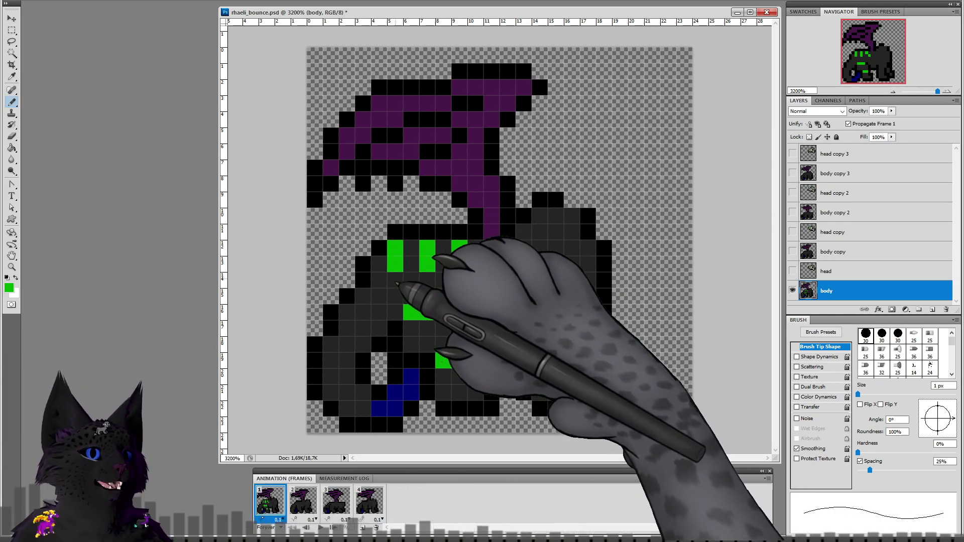
click(362, 296)
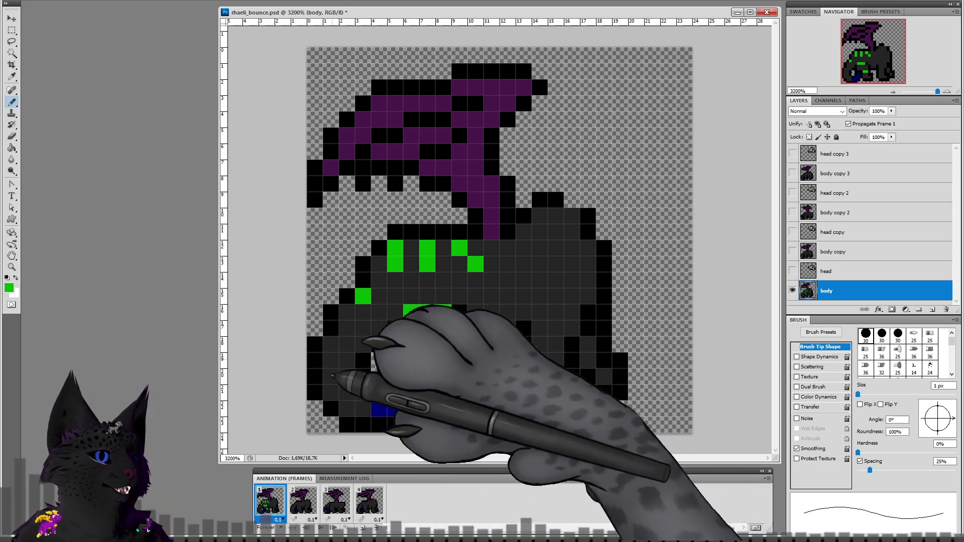
drag(411, 312, 443, 312)
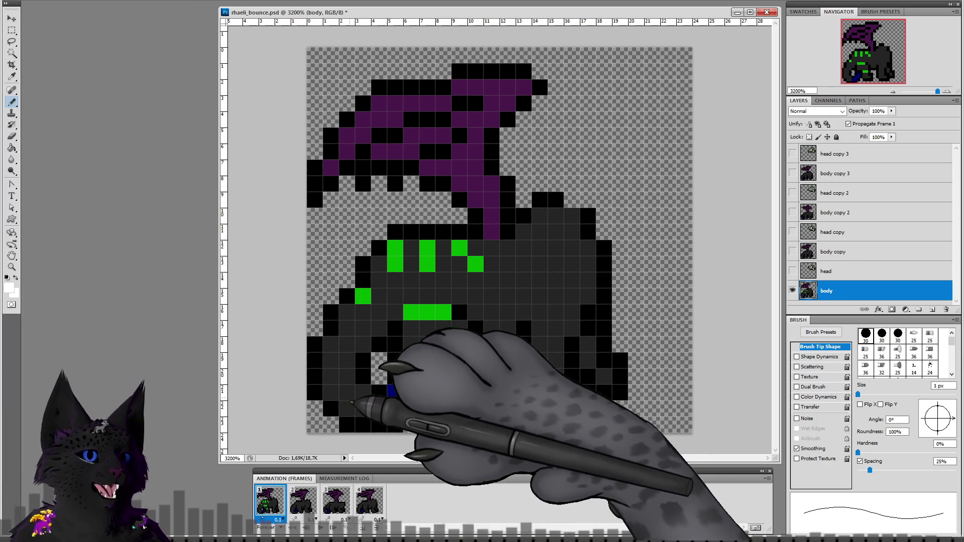
Step: Paint four single white spike pixels spaced along the outer edge of the tail in frame 1
click(346, 392)
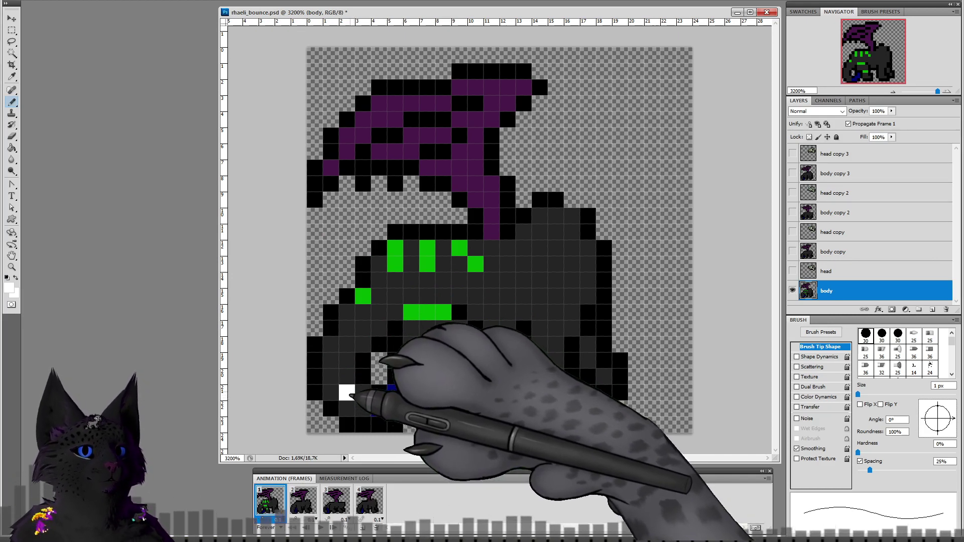
click(331, 360)
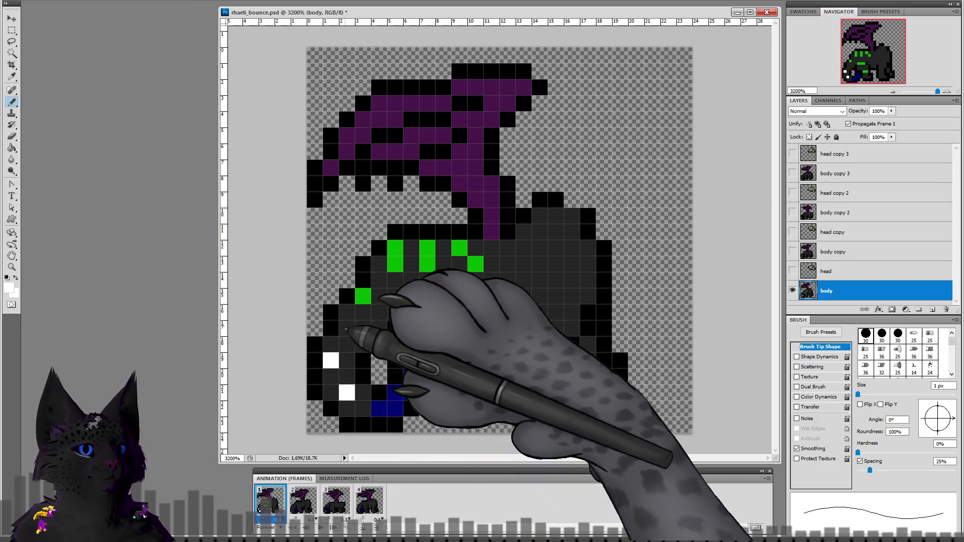
click(331, 329)
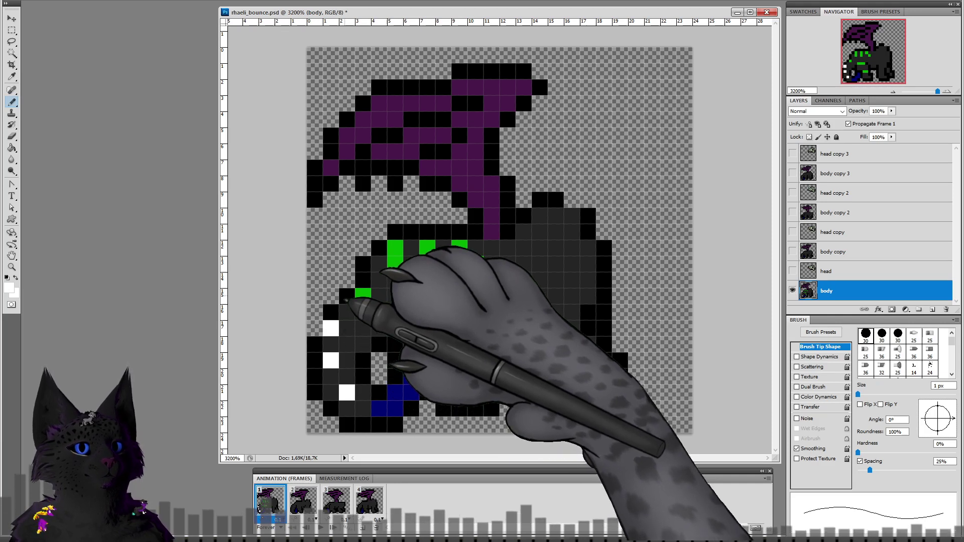
click(347, 297)
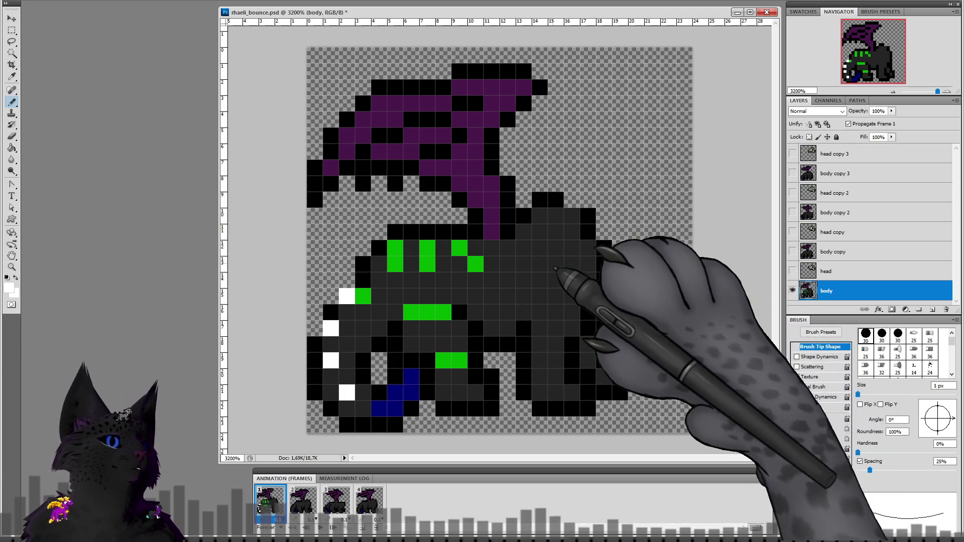
Step: Briefly show the head layer for comparison, hide it again, and paint white claw pixels on the feet on the body layer
click(792, 271)
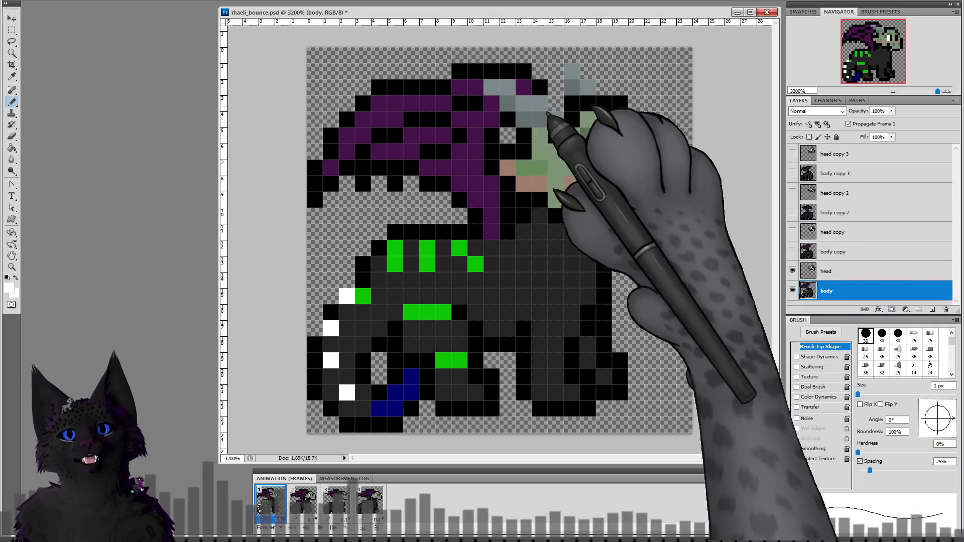
click(792, 272)
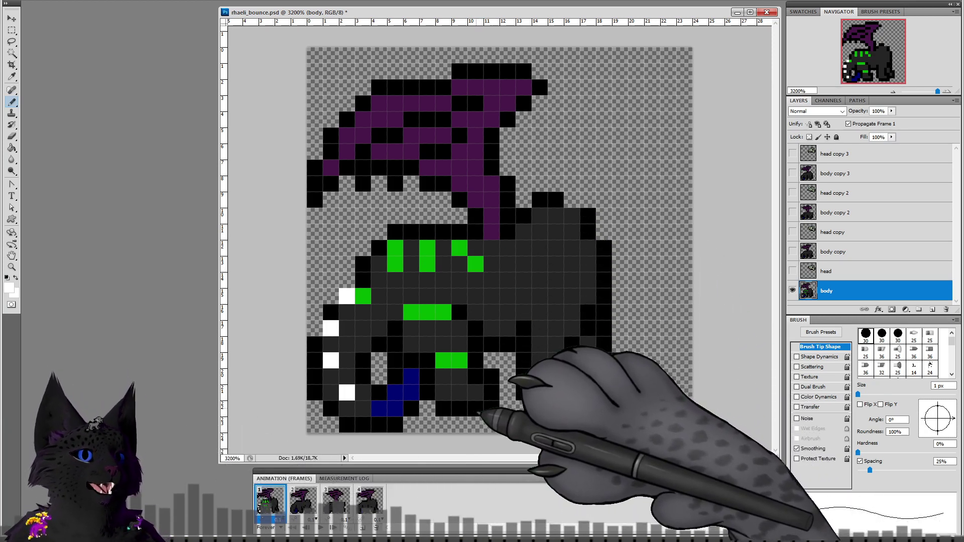
click(474, 408)
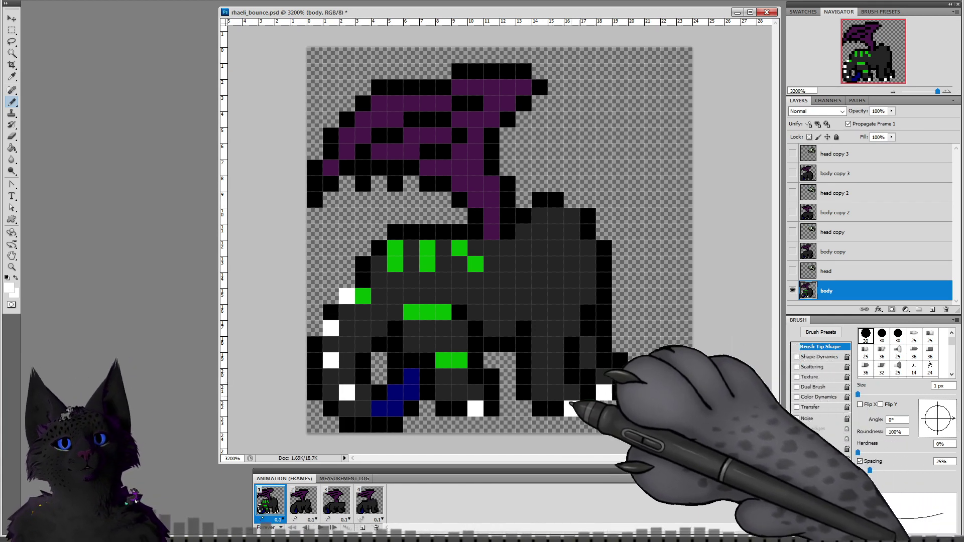
alt+click(583, 412)
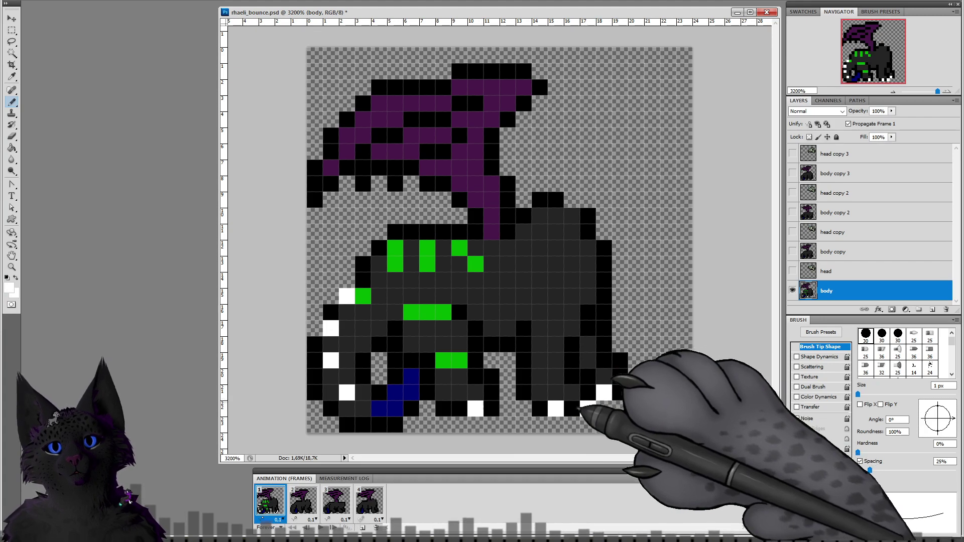
Step: Set the foreground colour to a light neutral grey for painting the claws
click(9, 287)
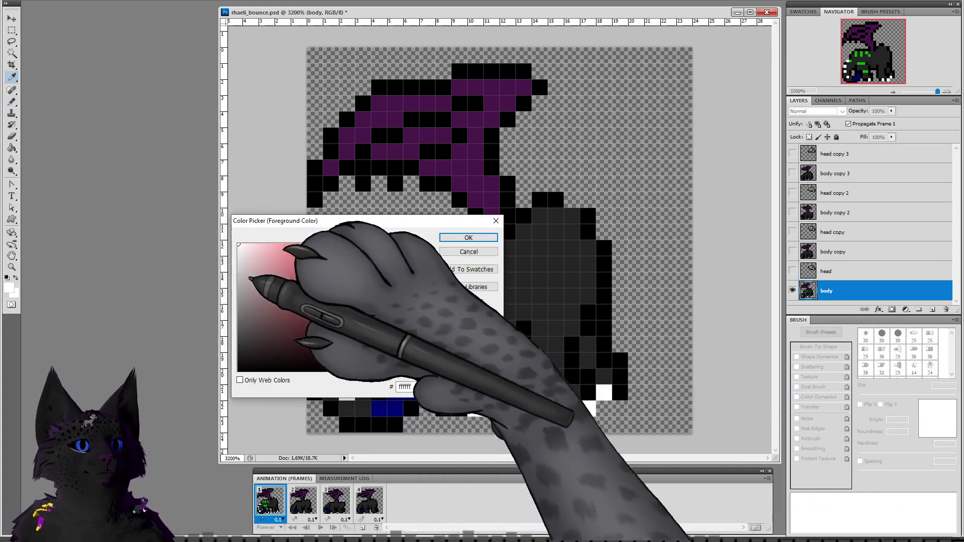
click(239, 277)
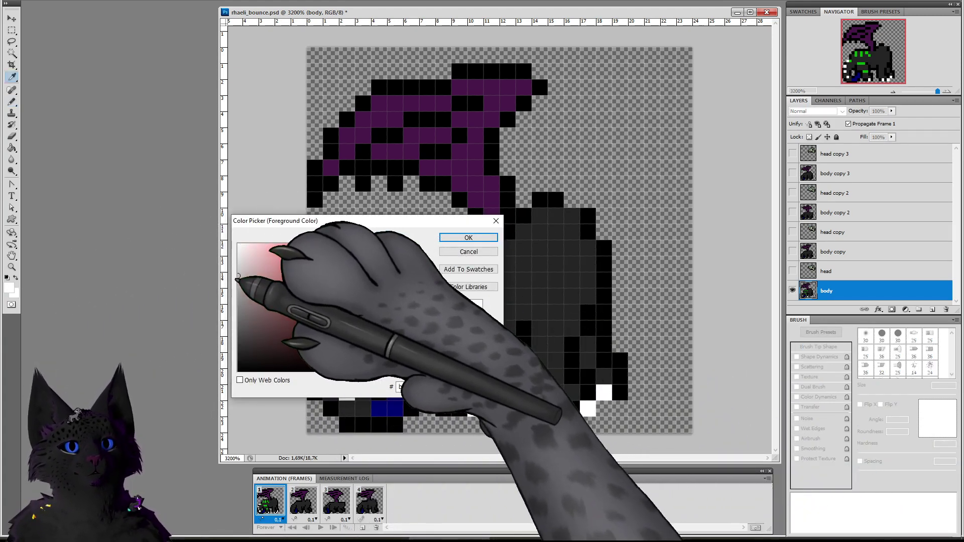
click(468, 238)
key(b)
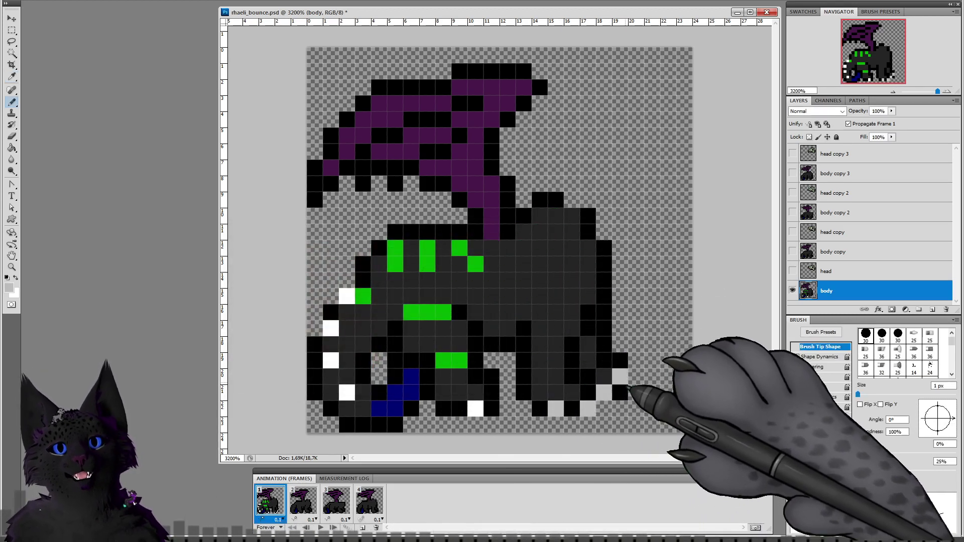
Step: Repaint the frame 1 claws as five separate light grey pixels, three on the front feet and two on the hind foot, with black between them
alt+click(621, 364)
click(622, 376)
click(603, 392)
alt+click(588, 409)
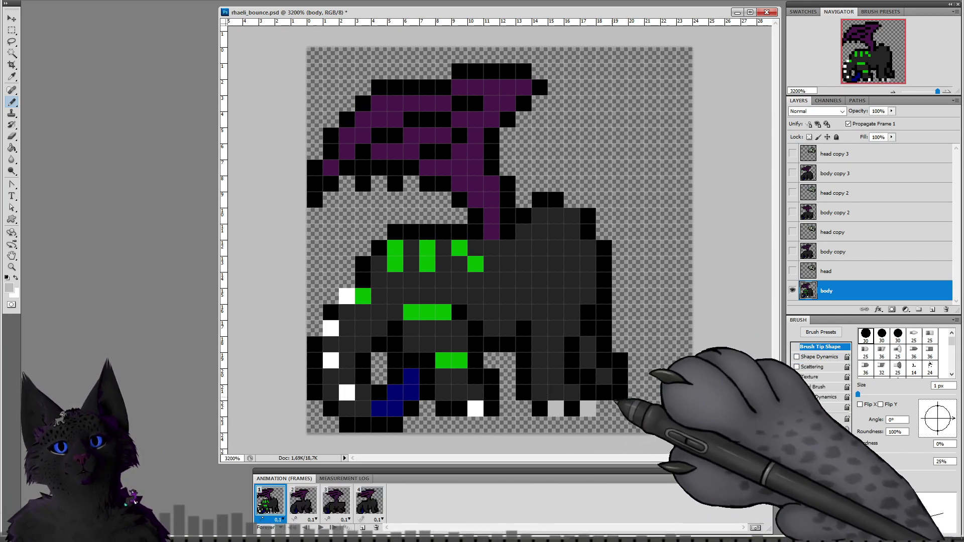
click(619, 392)
click(460, 409)
click(491, 409)
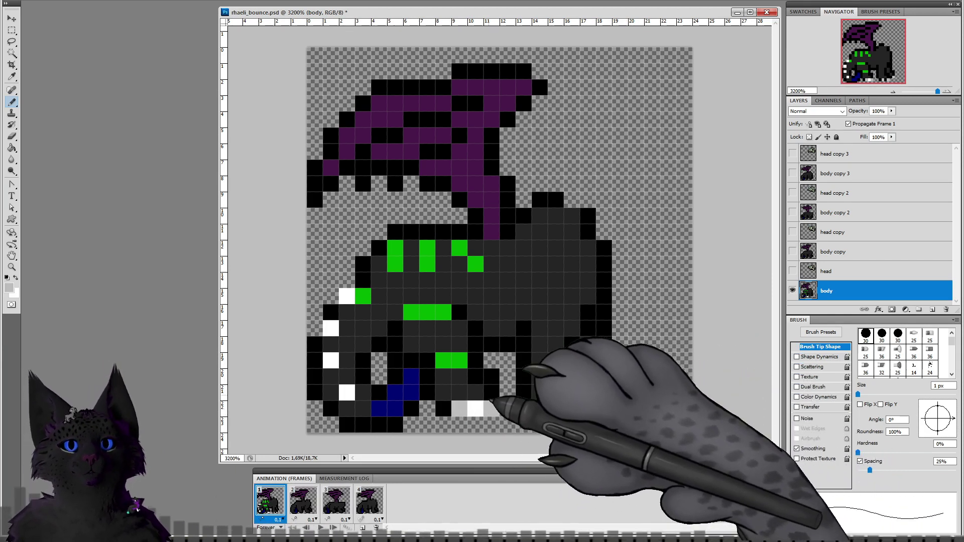
alt+click(490, 395)
click(476, 410)
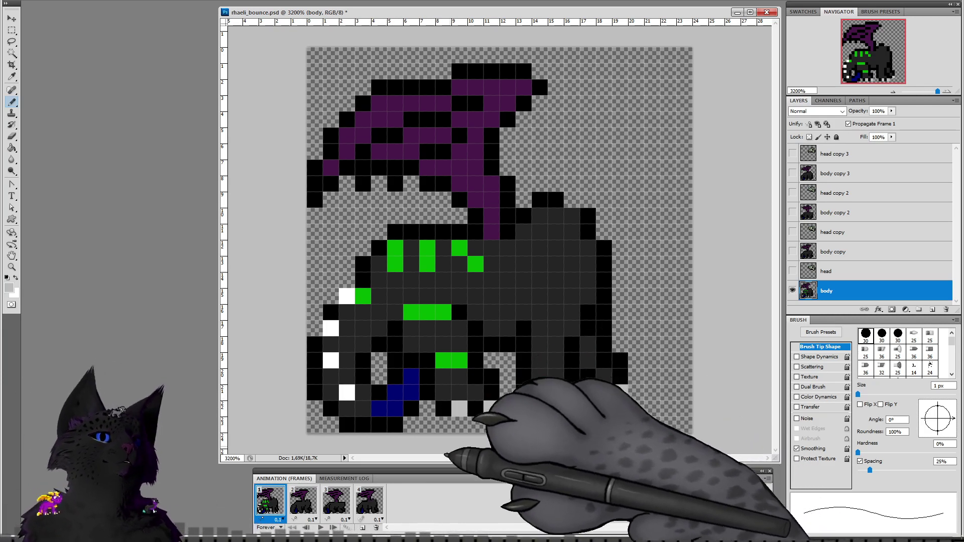
Step: Paint the same five light grey claw pixels on the feet in frame 2, on the body copy layer
click(304, 500)
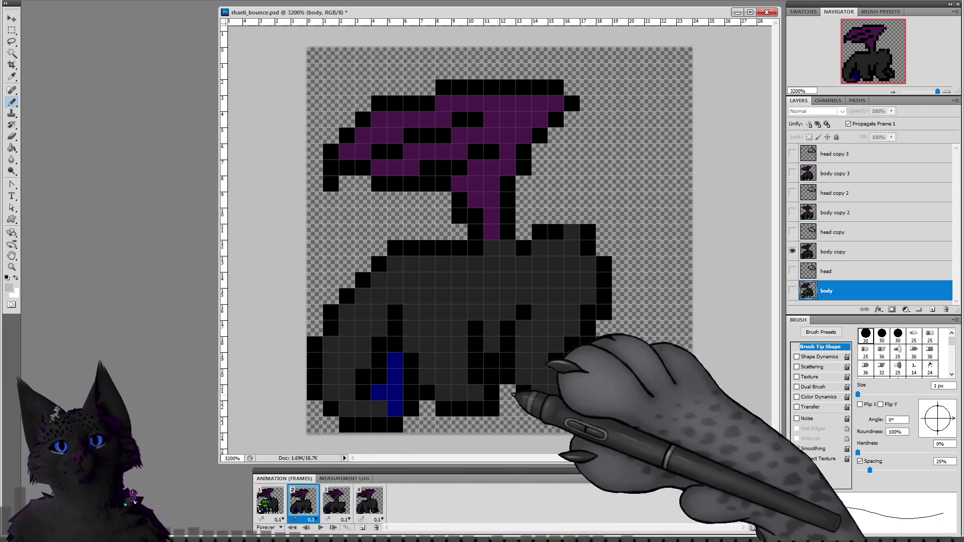
click(277, 502)
click(308, 504)
click(833, 252)
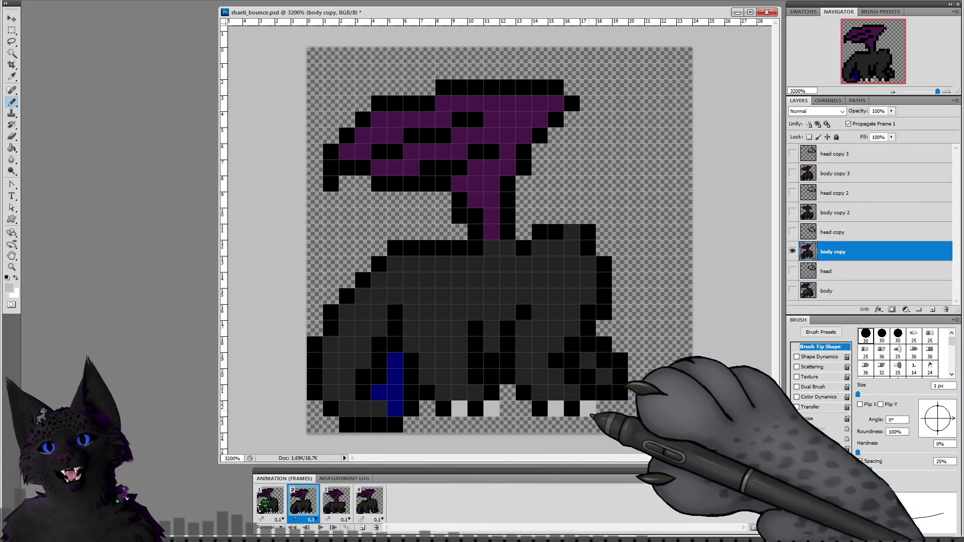
Step: In frame 3, paint five light grey claw pixels on the feet on the body copy 2 layer, keeping black between them
click(336, 502)
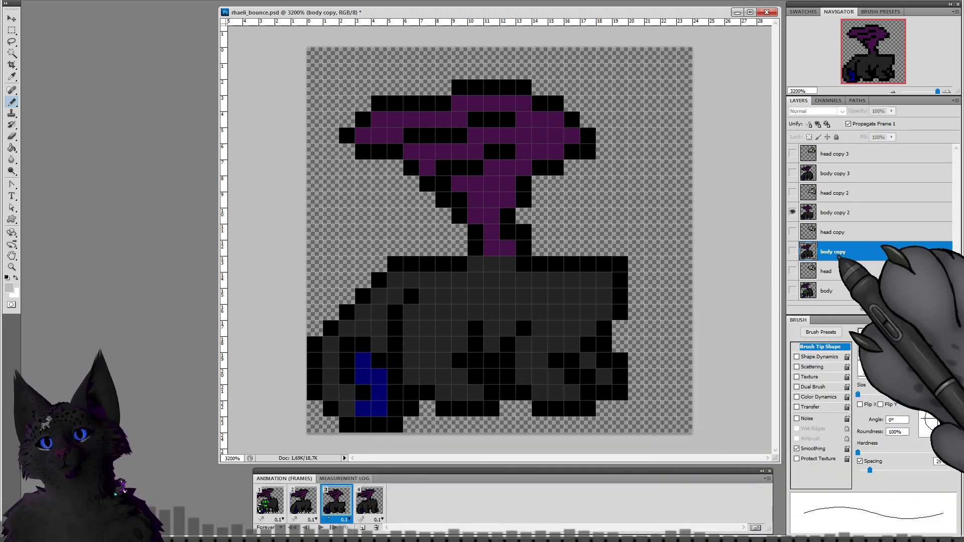
click(834, 212)
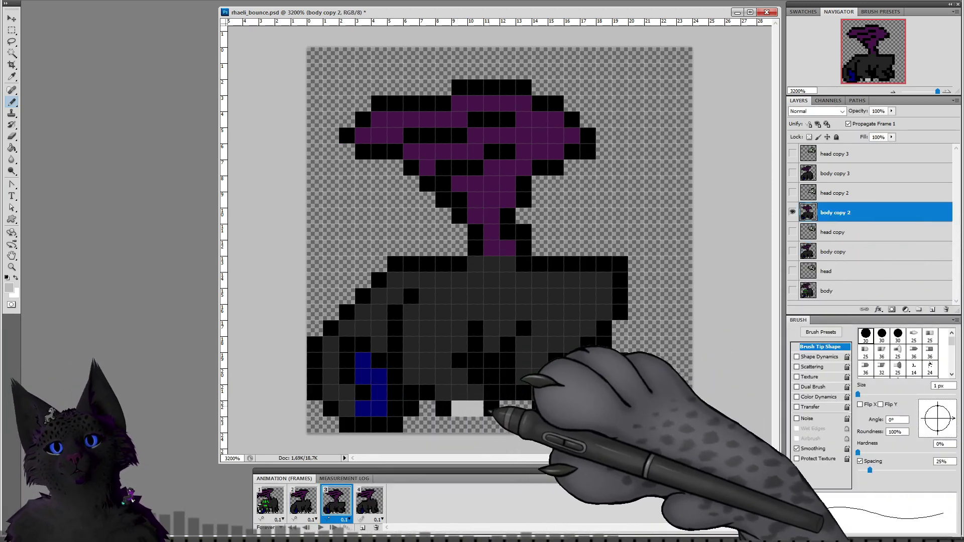
alt+click(463, 409)
click(556, 409)
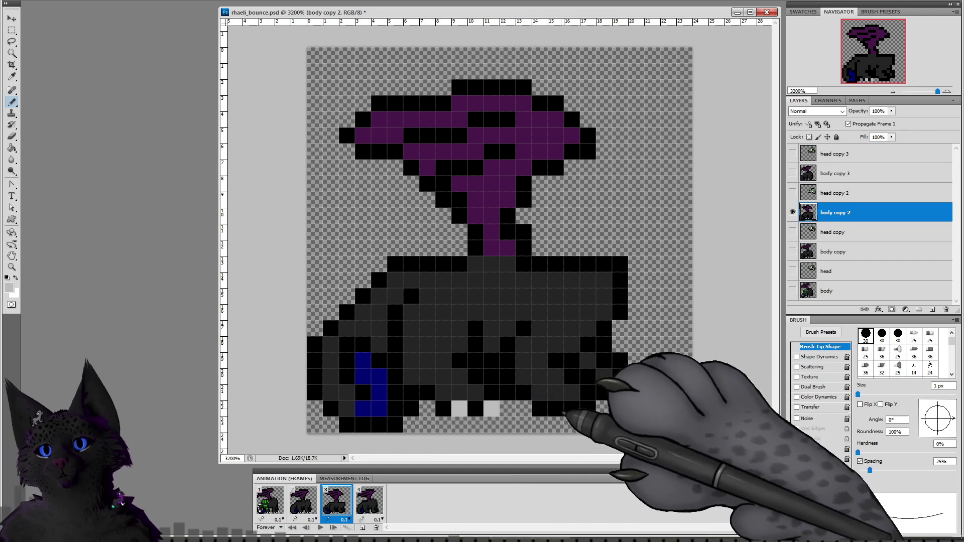
click(587, 409)
click(620, 393)
Step: Paint matching light grey claw pixels on the feet in frame 4, on the body copy 3 layer
click(369, 500)
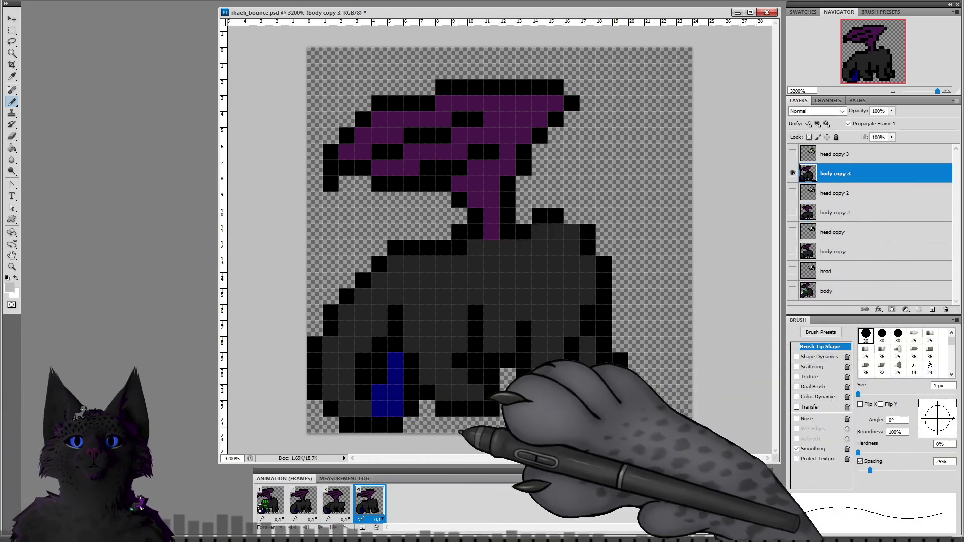
click(460, 409)
click(491, 409)
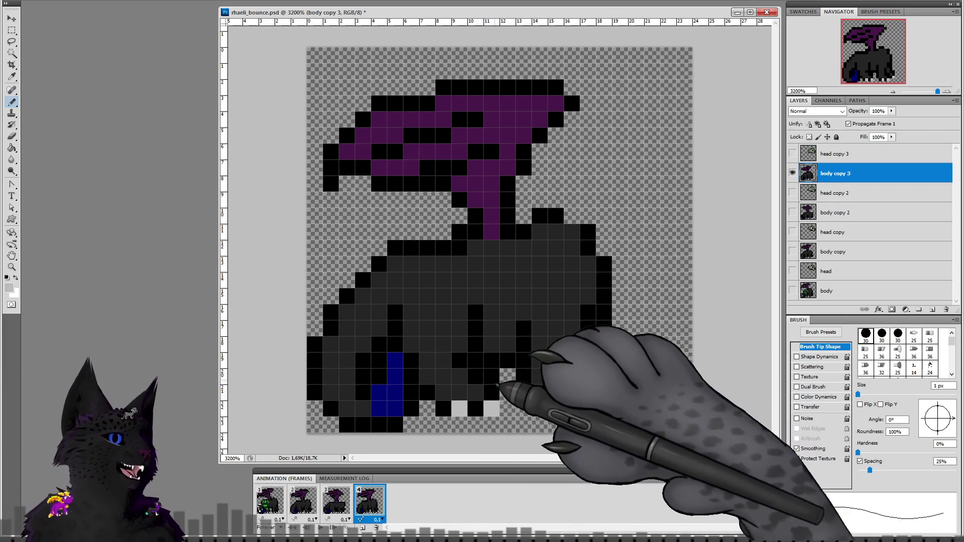
Step: Return to frame 2 after checking frame 1's tail, and make the body copy layer active with white as the painting colour
click(270, 499)
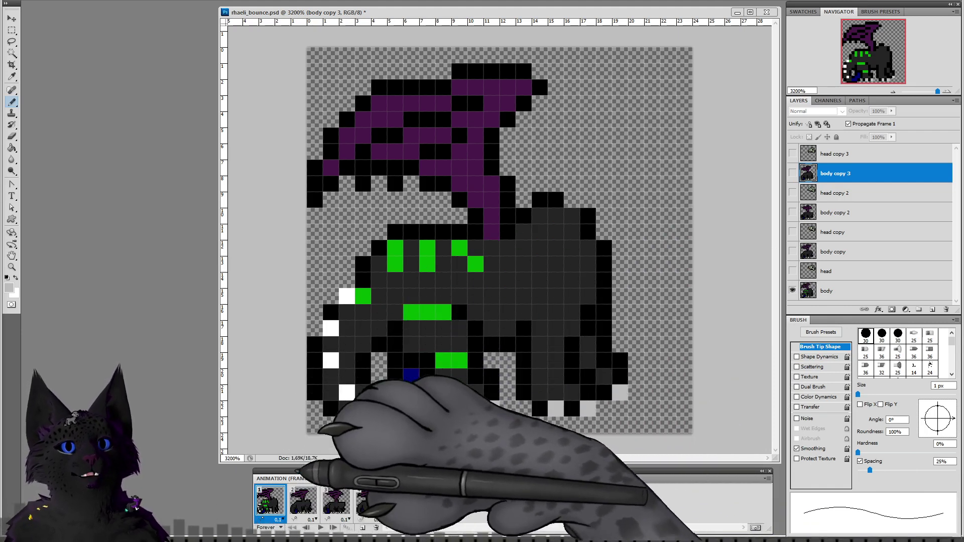
click(314, 490)
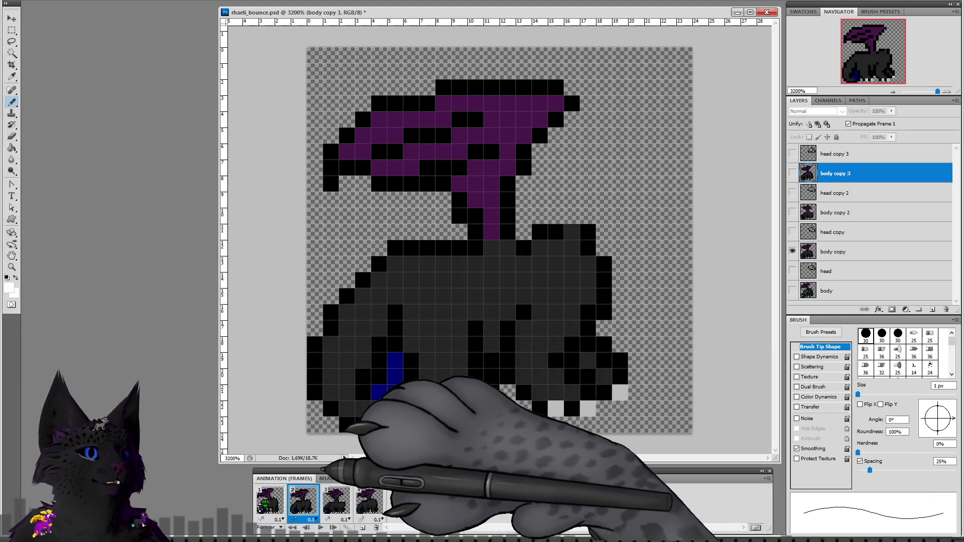
click(276, 500)
click(304, 501)
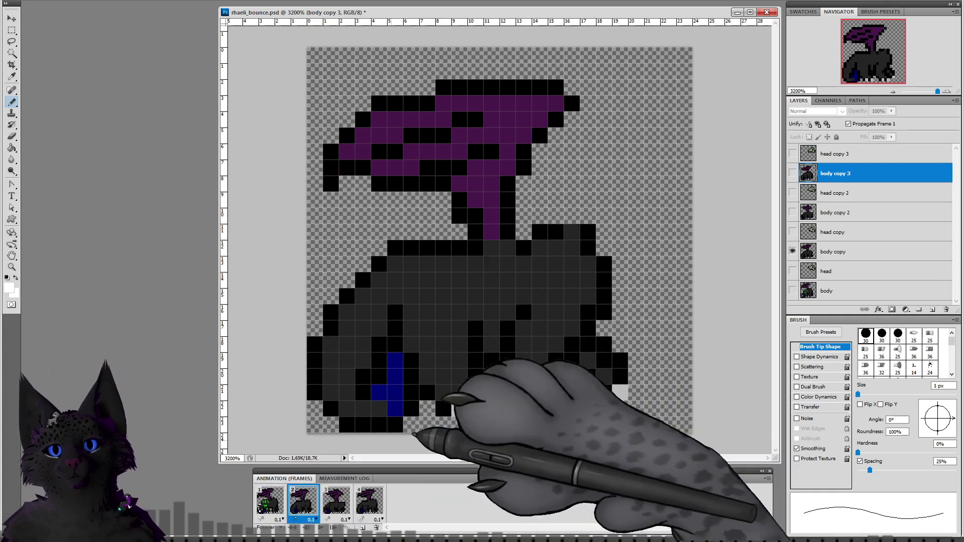
click(833, 251)
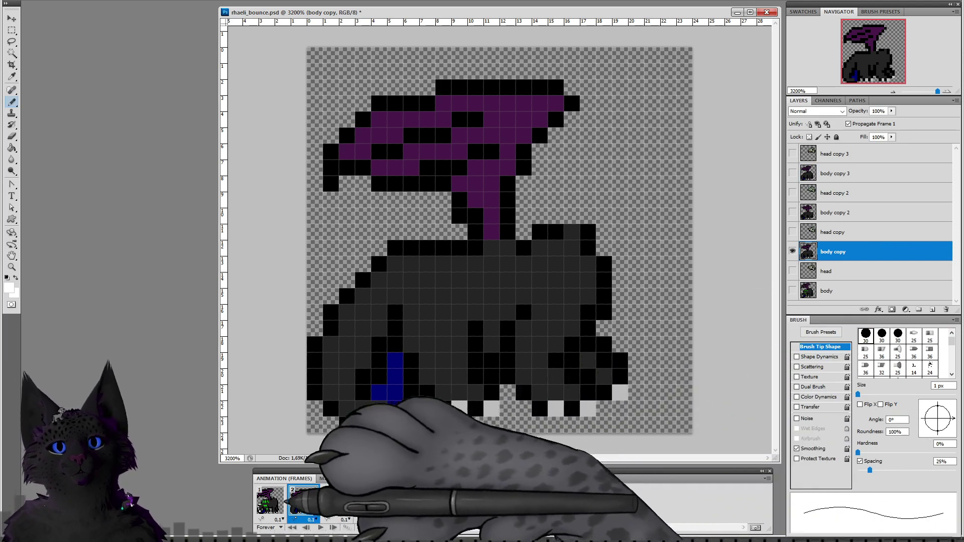
Step: Alternate between frames 1 and 2 to examine how the tail and its spike positions shift
click(269, 501)
click(303, 501)
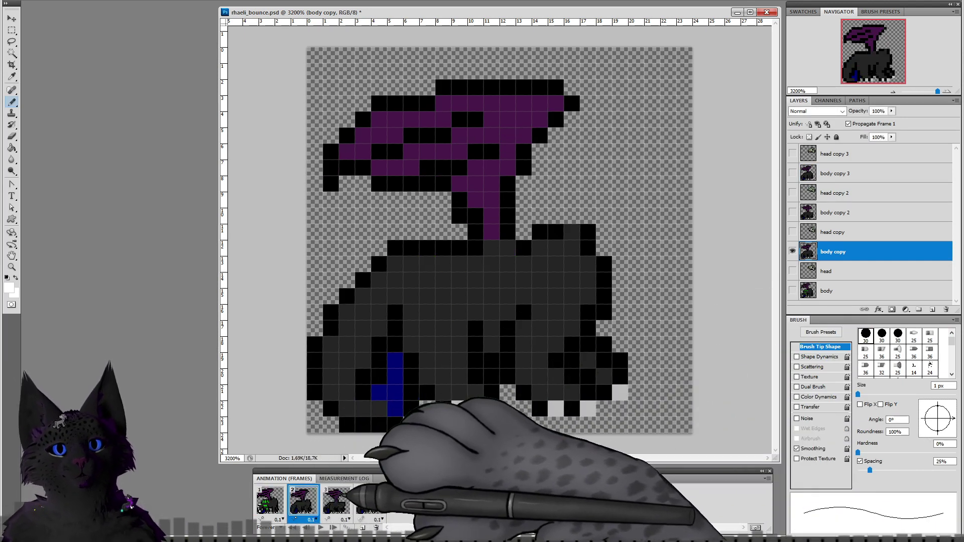
click(269, 501)
click(304, 501)
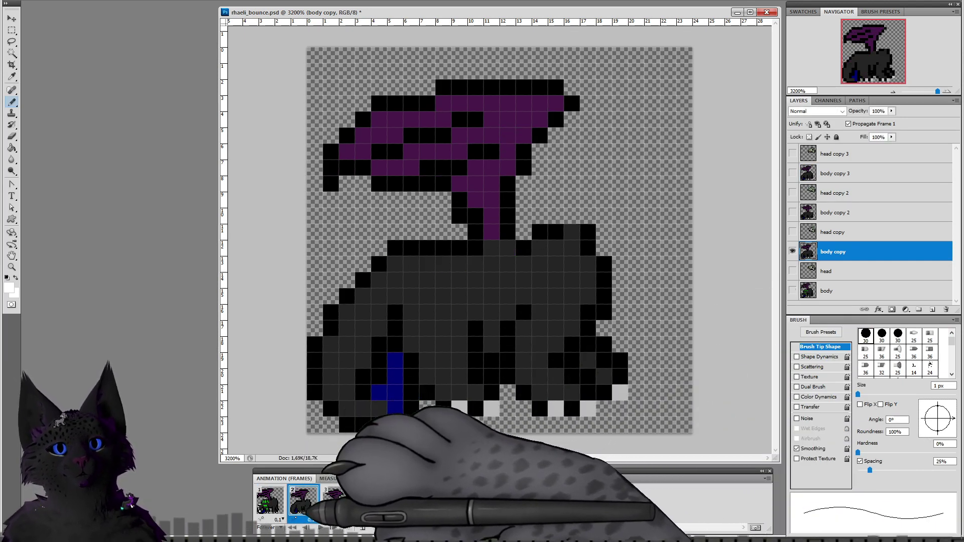
click(276, 504)
click(303, 503)
click(276, 504)
click(303, 503)
click(282, 509)
click(303, 501)
click(270, 501)
click(303, 501)
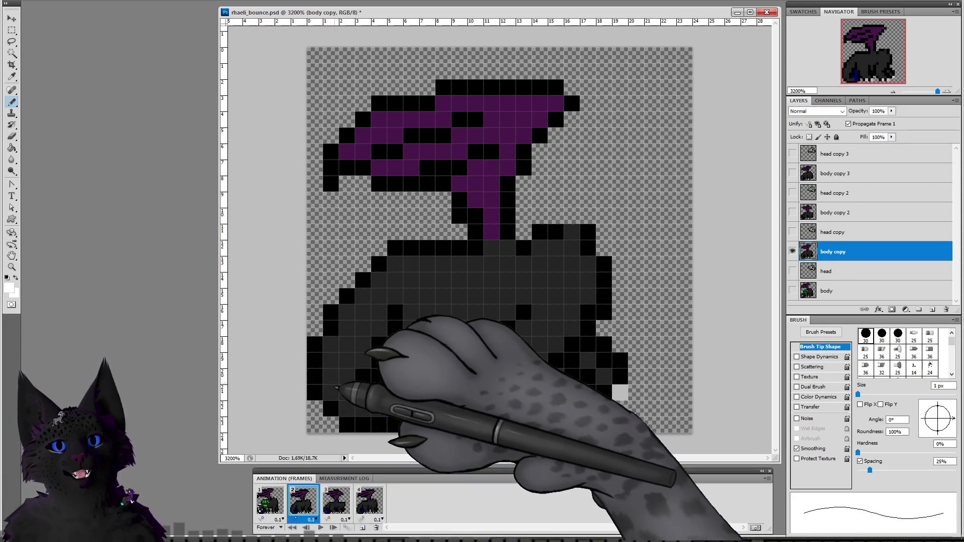
Step: Paint four single white spike pixels along the tail in frame 2, checking their placement against frame 1
click(281, 501)
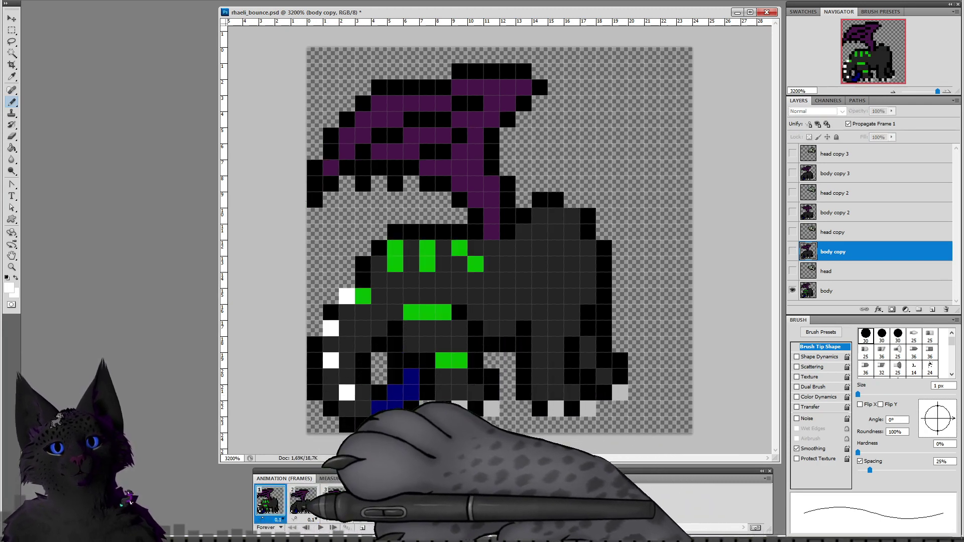
click(303, 501)
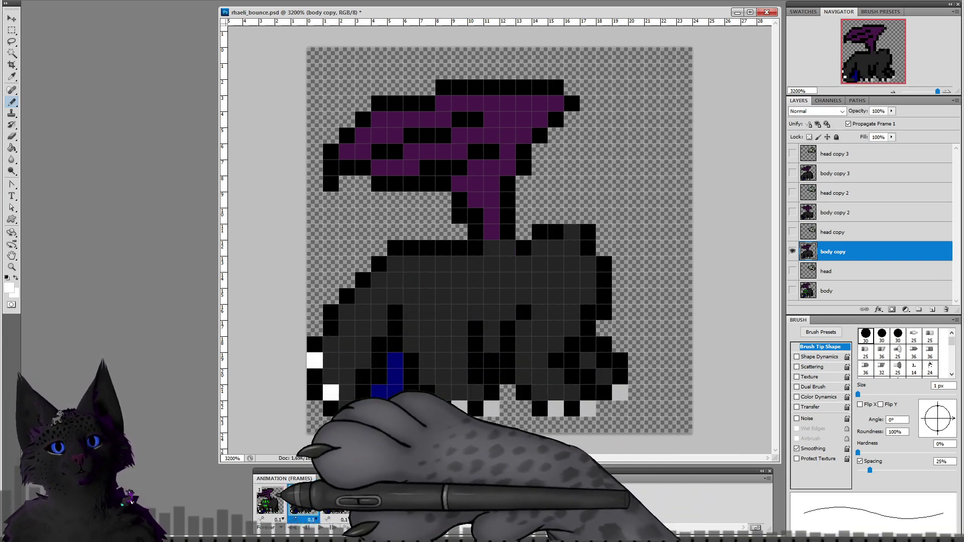
click(281, 502)
click(304, 502)
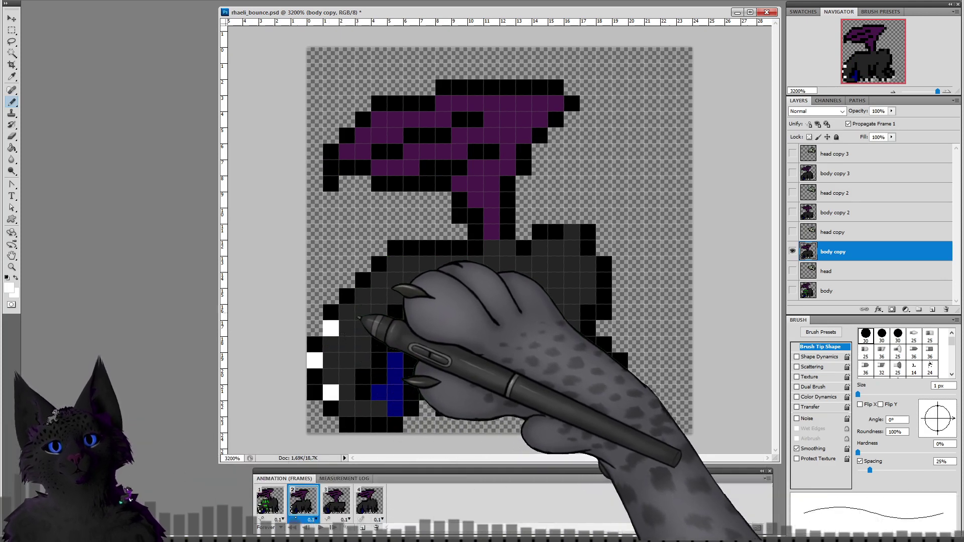
click(282, 503)
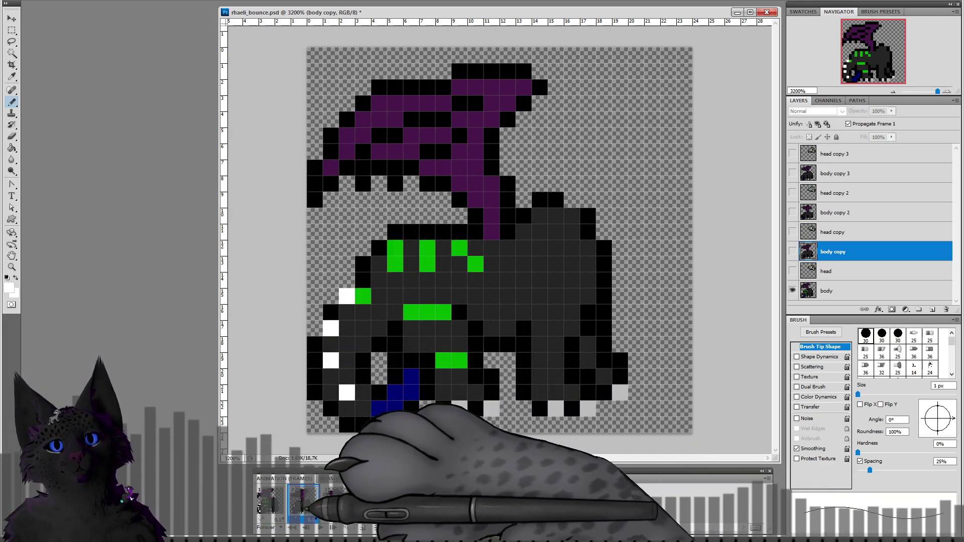
click(304, 502)
Step: Alternate between frames 2 and 3 to examine where the tail spikes should move
click(335, 502)
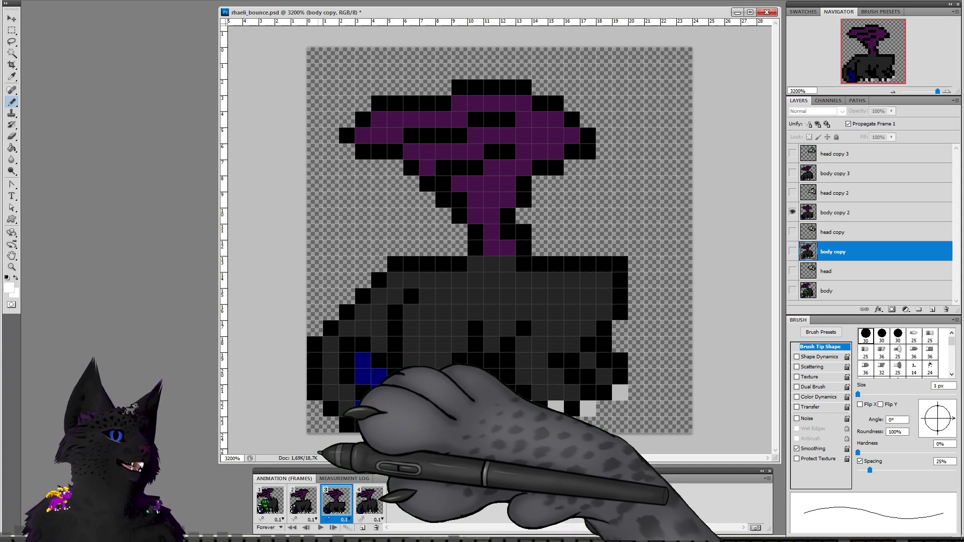
click(307, 499)
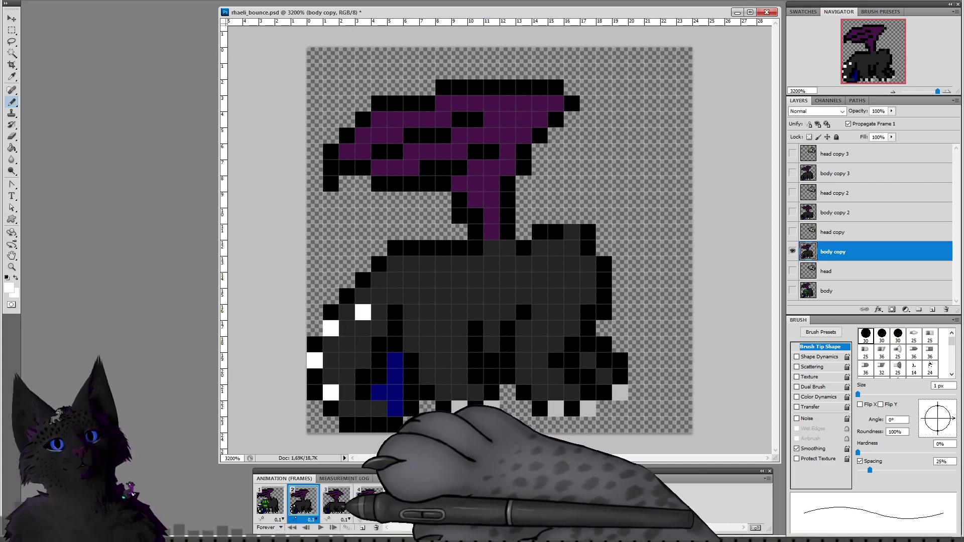
click(336, 499)
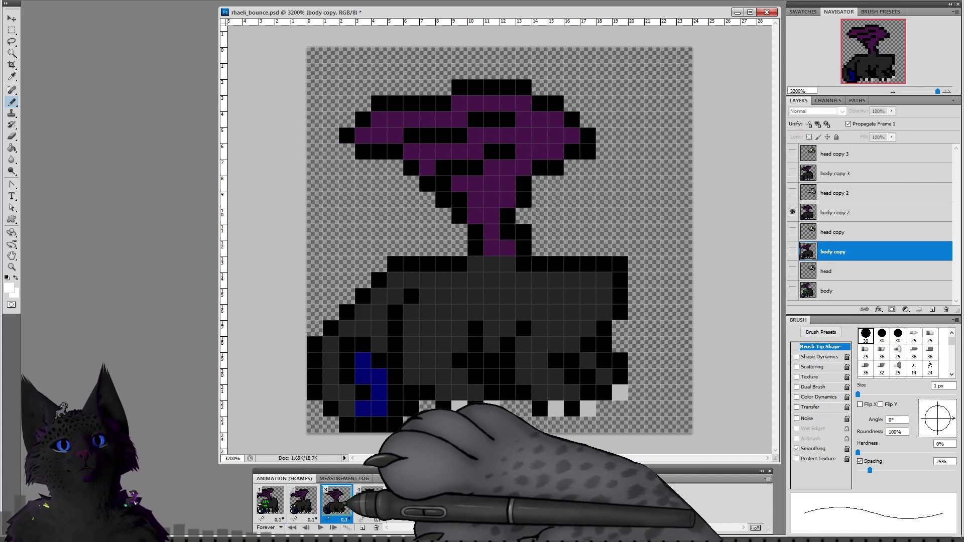
click(303, 500)
click(336, 499)
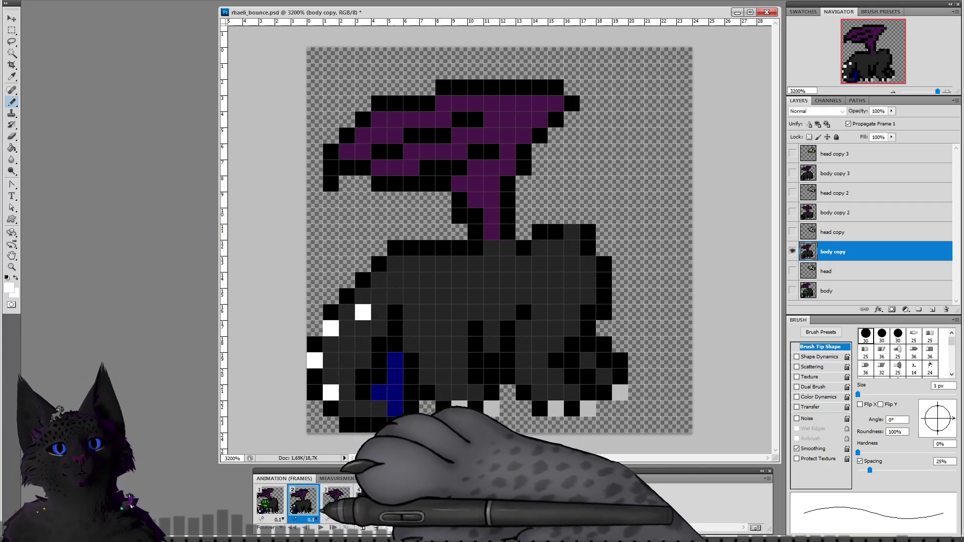
click(303, 500)
click(336, 499)
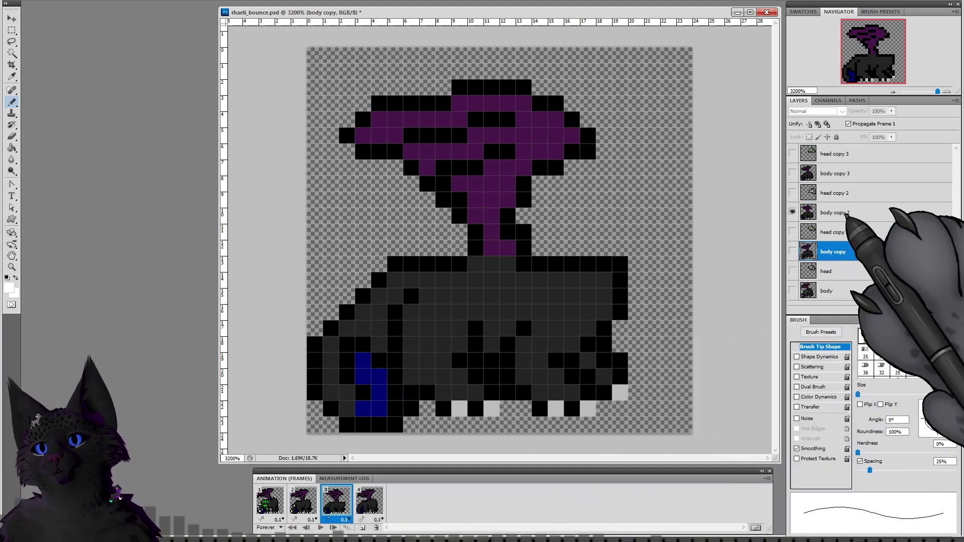
Step: On frame 3's body copy 2 layer, paint three single white spike pixels along the tail's outer edge, using frame 2 as reference
click(844, 212)
click(304, 500)
click(336, 500)
click(303, 499)
click(336, 499)
click(362, 528)
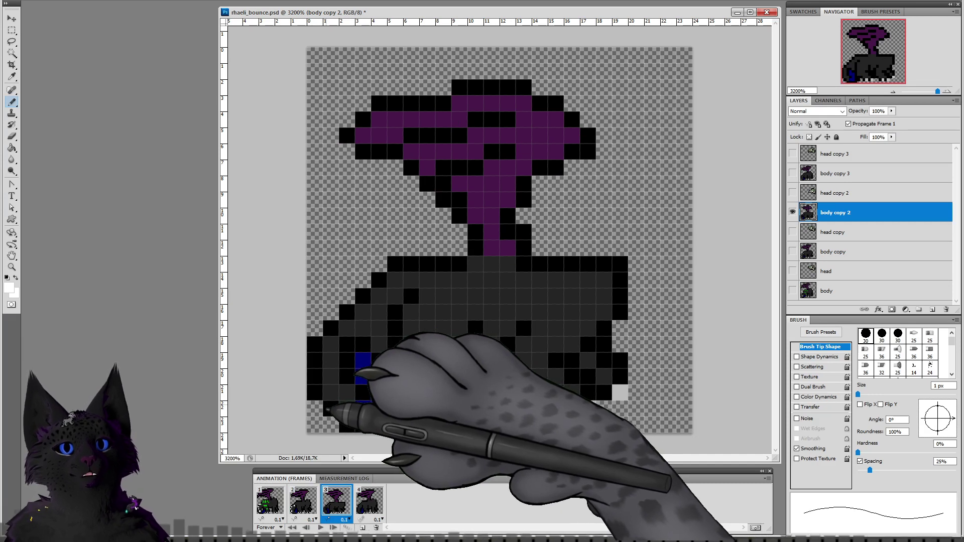
click(329, 409)
click(315, 377)
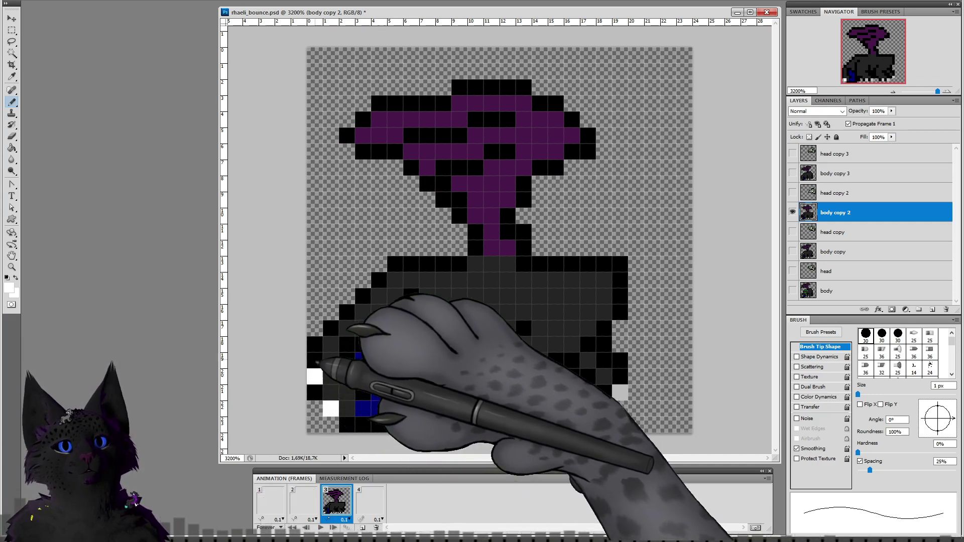
click(315, 344)
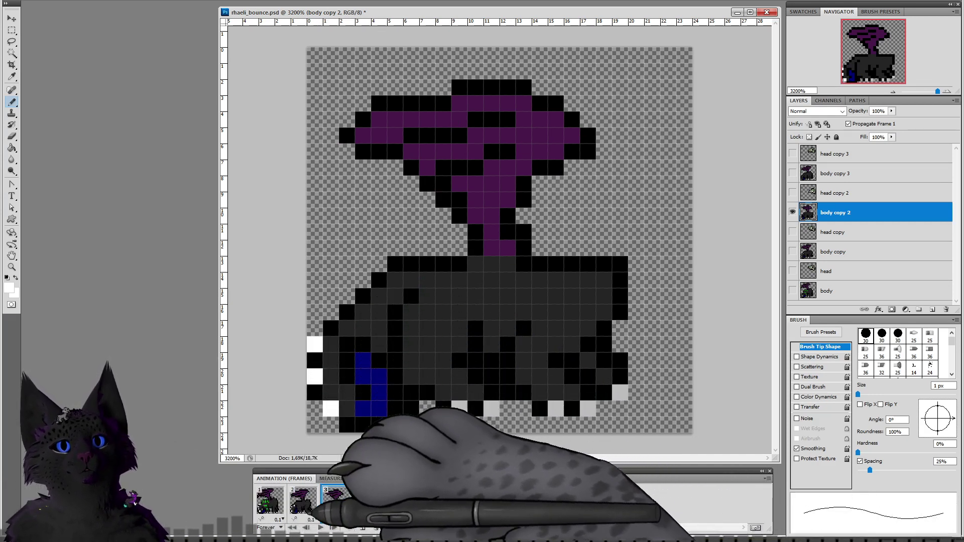
Step: Compare the tail in frames 2, 3 and 4, and make frame 4's body copy 3 layer active for painting
click(315, 505)
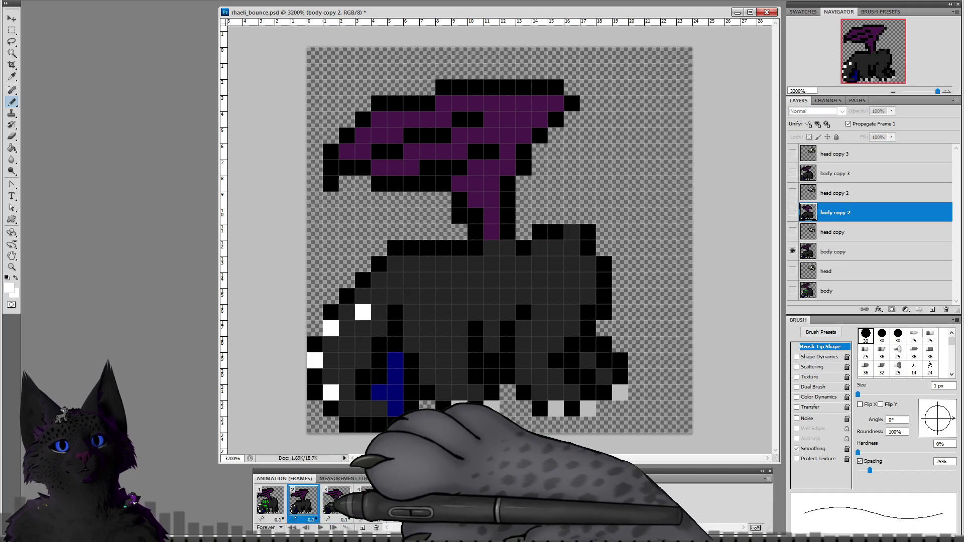
click(336, 500)
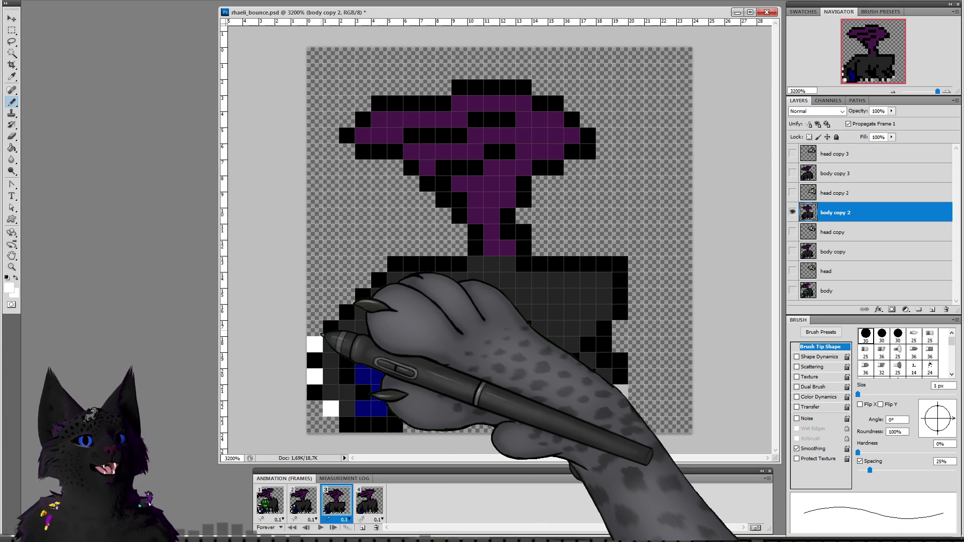
click(371, 502)
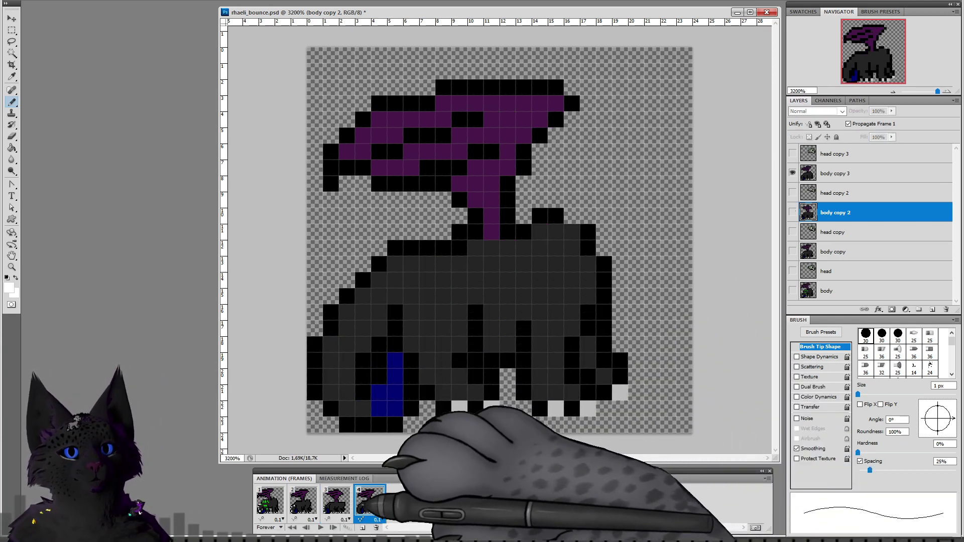
click(336, 500)
click(368, 500)
click(336, 500)
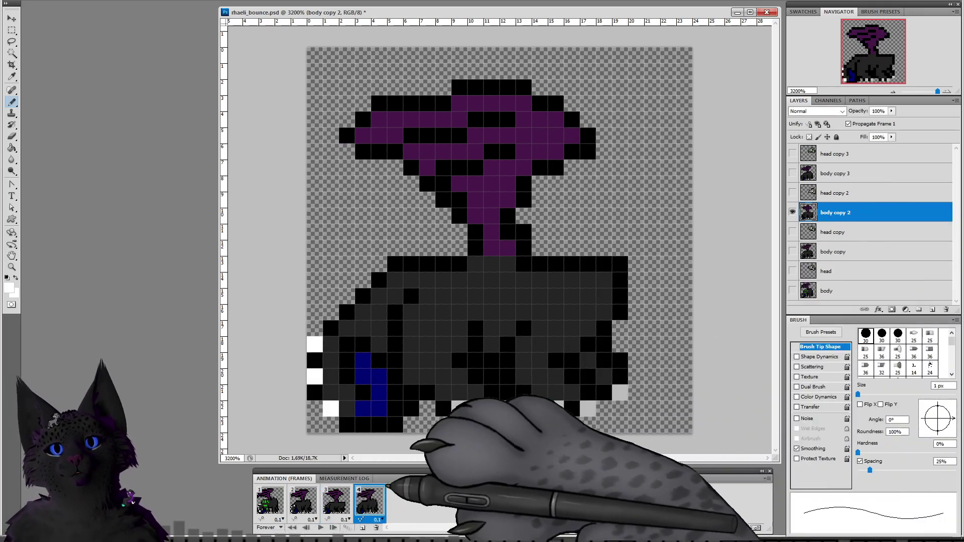
click(792, 173)
click(792, 212)
click(834, 173)
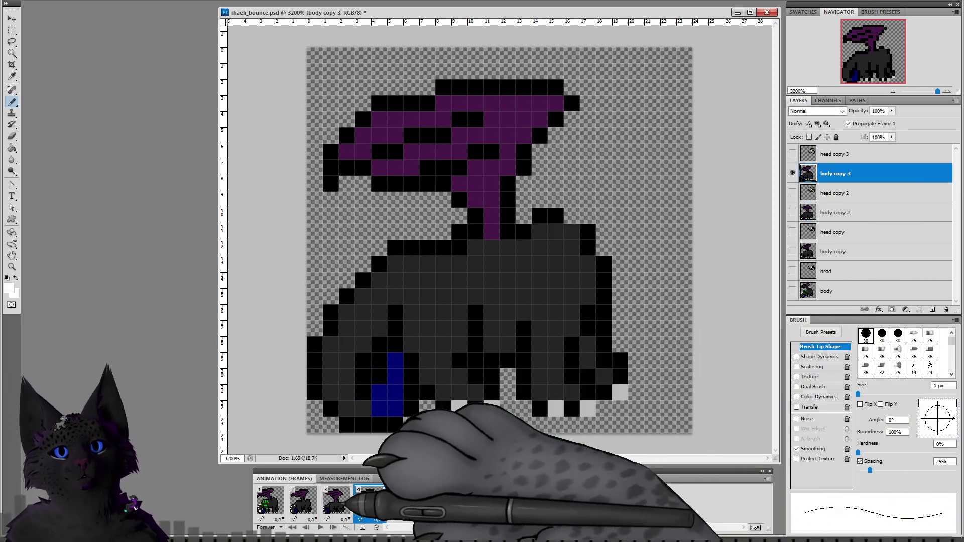
Step: Flip through all four frames, especially 2 and 4, to examine where frame 4's tail spikes belong
click(341, 502)
click(369, 501)
click(279, 502)
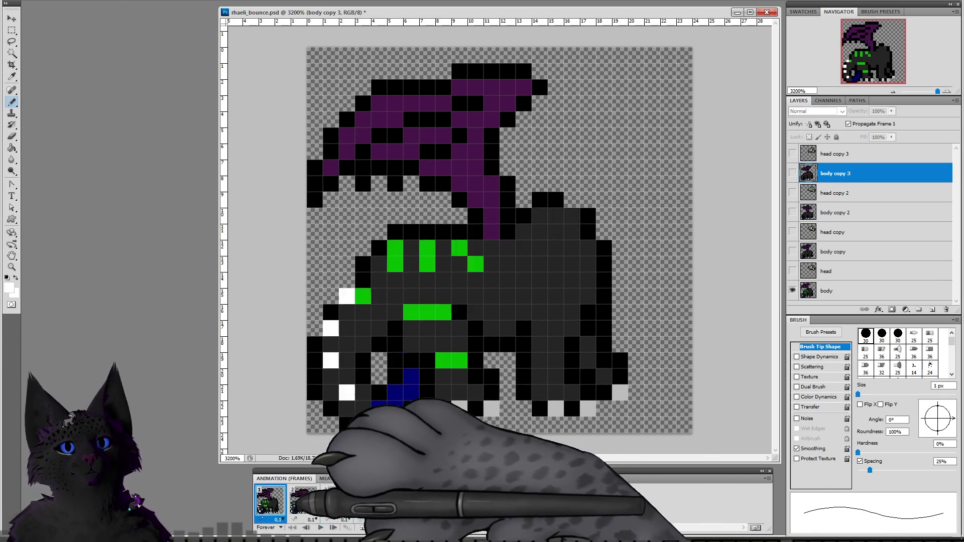
click(310, 504)
click(337, 503)
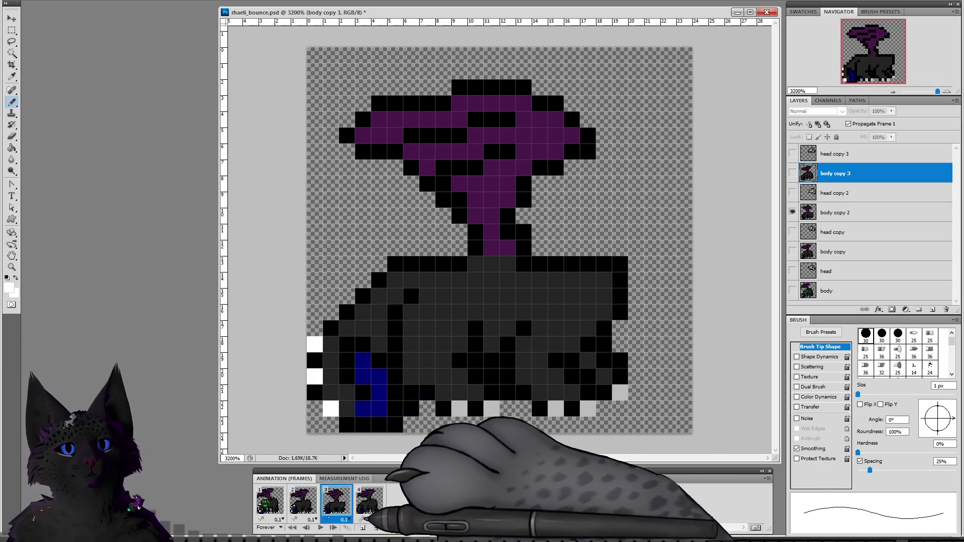
click(373, 506)
click(309, 503)
click(369, 504)
click(309, 504)
click(368, 503)
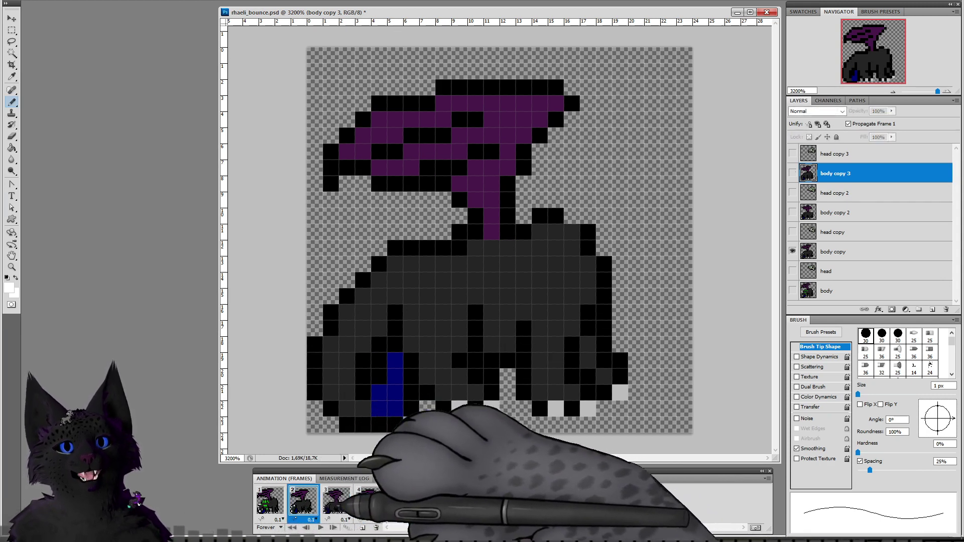
Step: Paint four single white spike pixels along the tail on frame 4's body copy 3 layer, matching frame 2's placement
key(space)
click(330, 393)
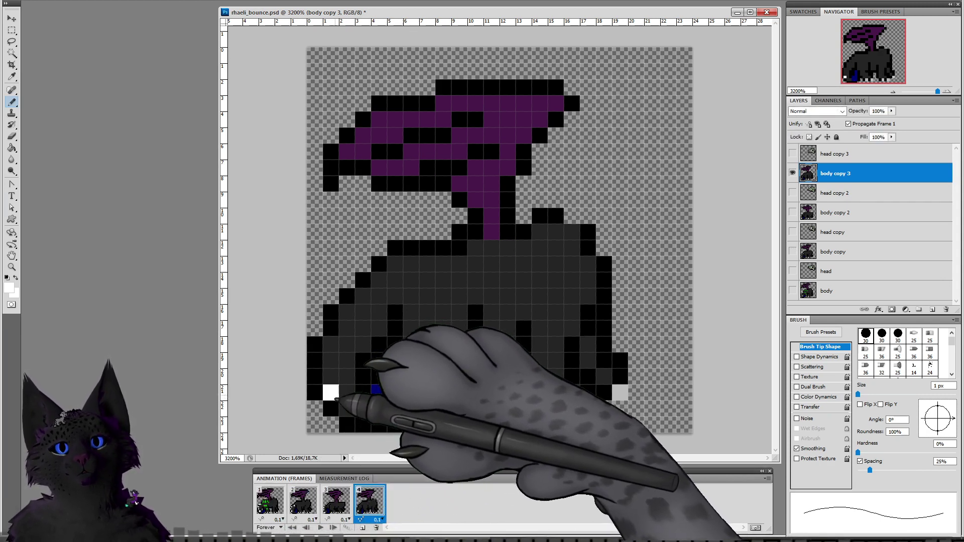
click(314, 361)
click(330, 328)
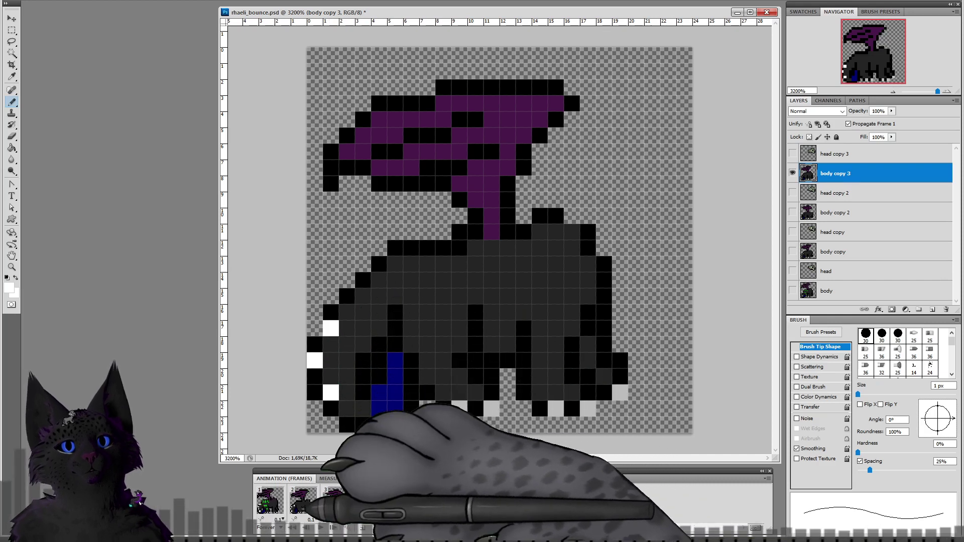
key(space)
key(space)
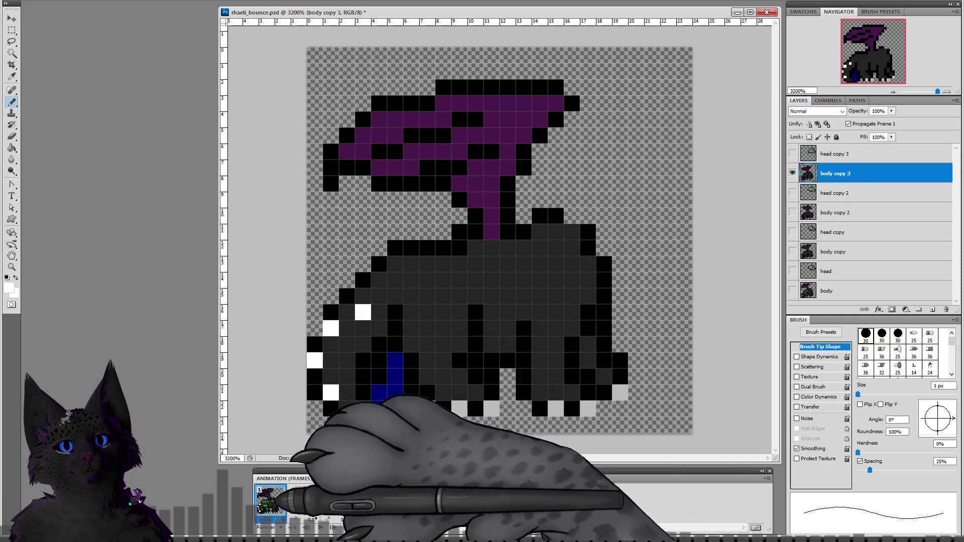
Step: Play the animation and step through its frames to check how the white tail spikes move
key(space)
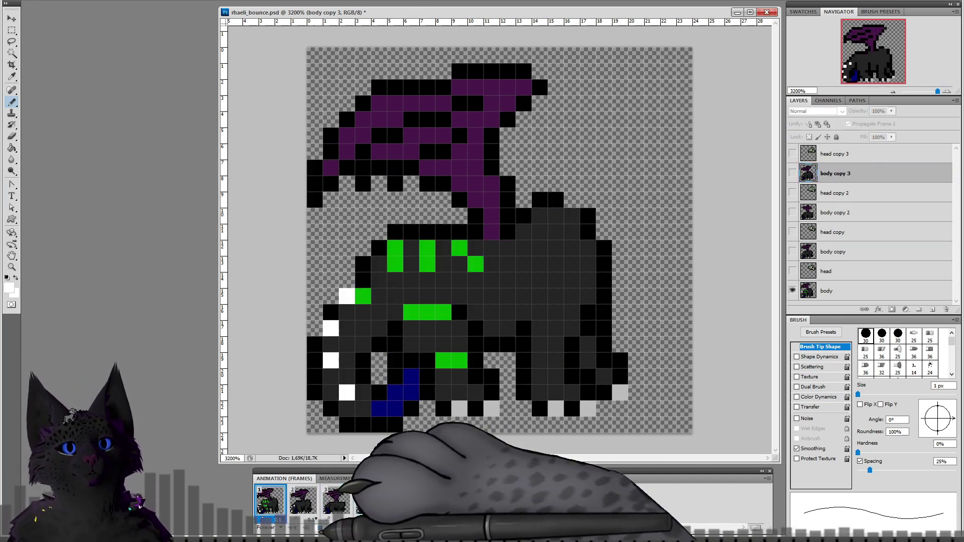
click(270, 504)
click(303, 505)
click(337, 505)
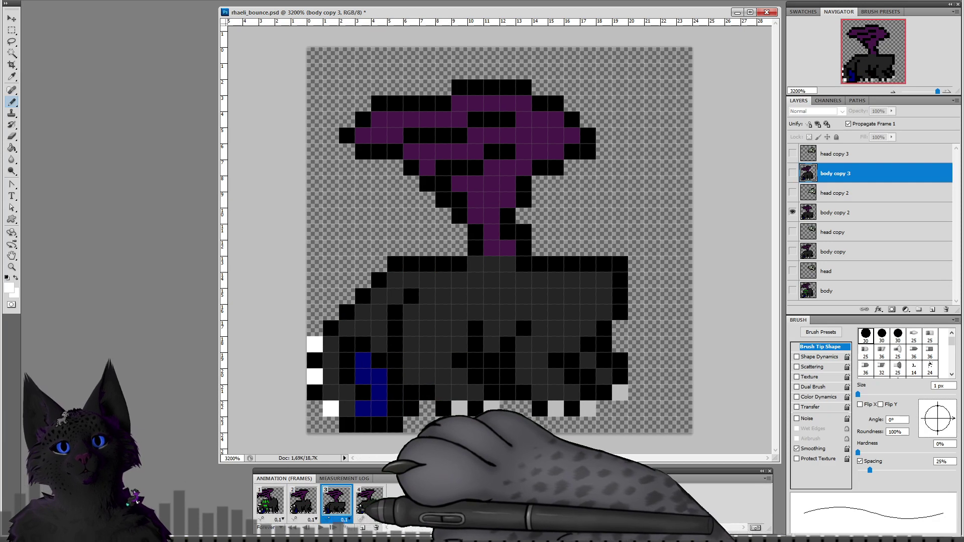
click(304, 501)
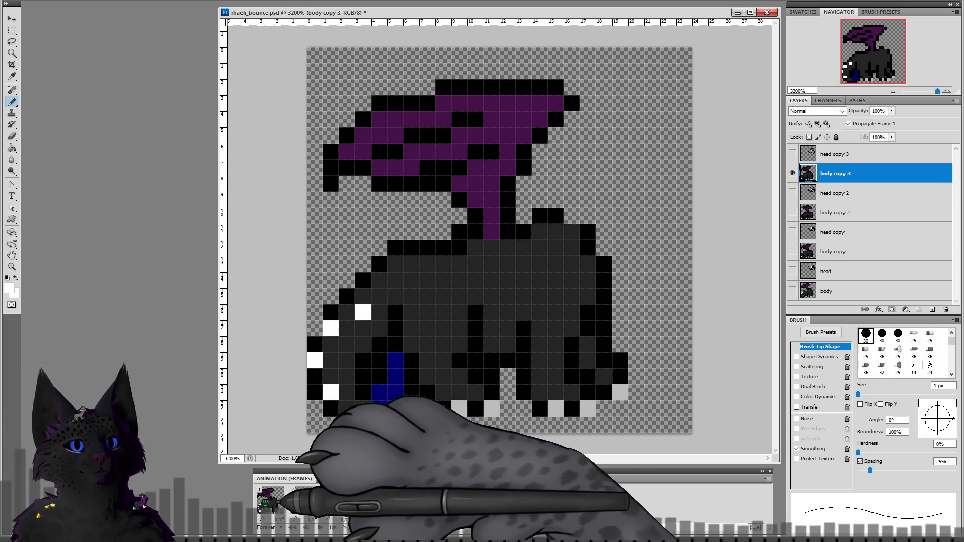
click(269, 500)
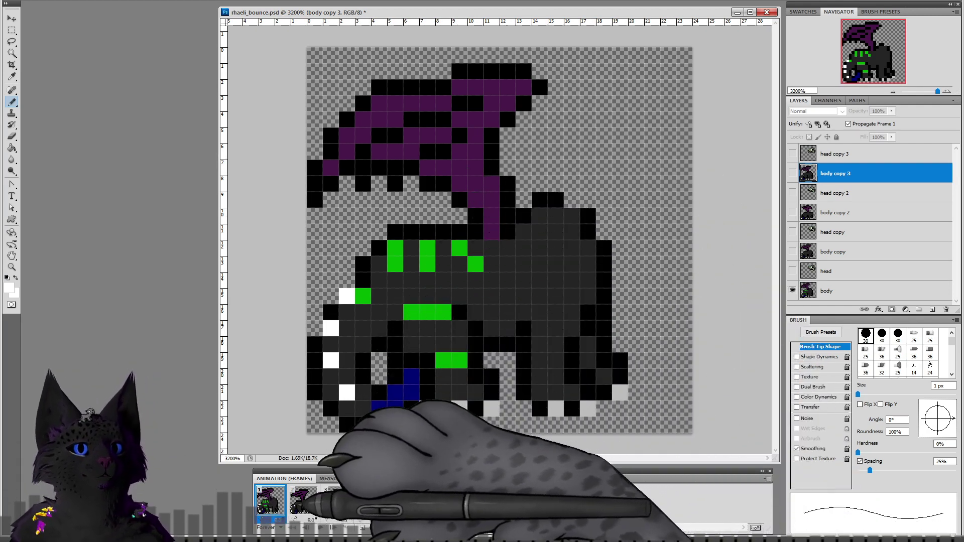
Step: Sample the marking green and paint more stripes on frame 1's body layer, across the belly, shoulder, chest and front leg
alt+click(444, 313)
click(848, 291)
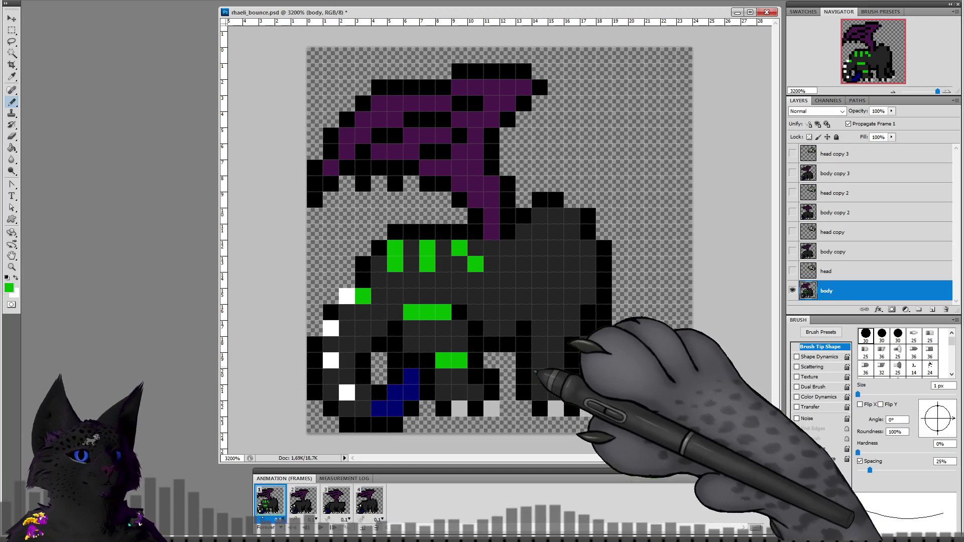
drag(507, 329, 477, 313)
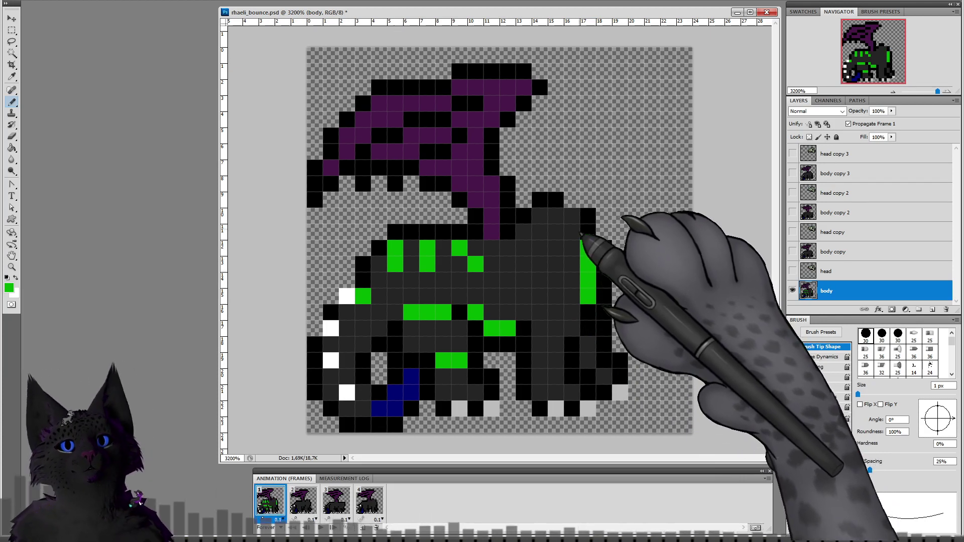
drag(522, 232, 555, 216)
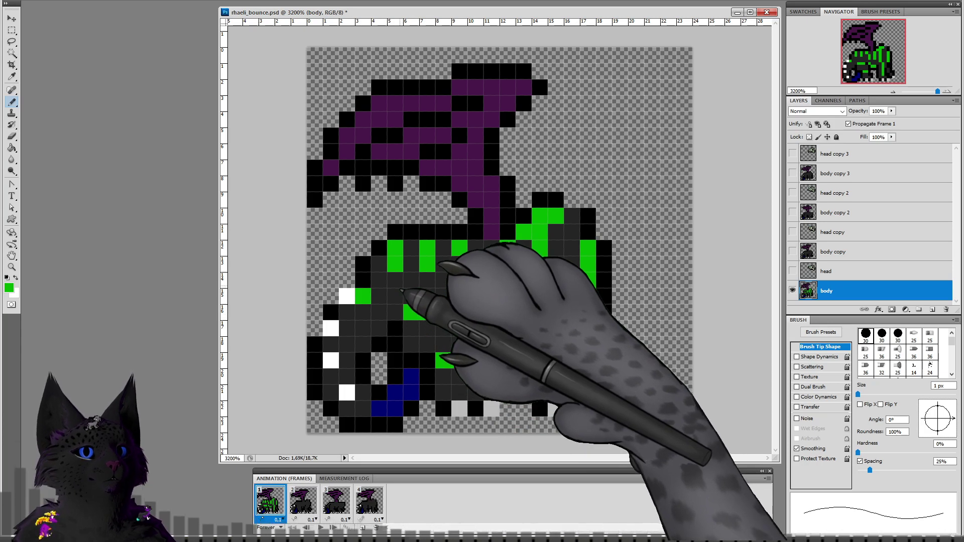
Step: Reshape frame 1's rearmost haunch stripe into a curved three-pixel green mark, restoring dark grey body colour around it
click(383, 267)
click(396, 281)
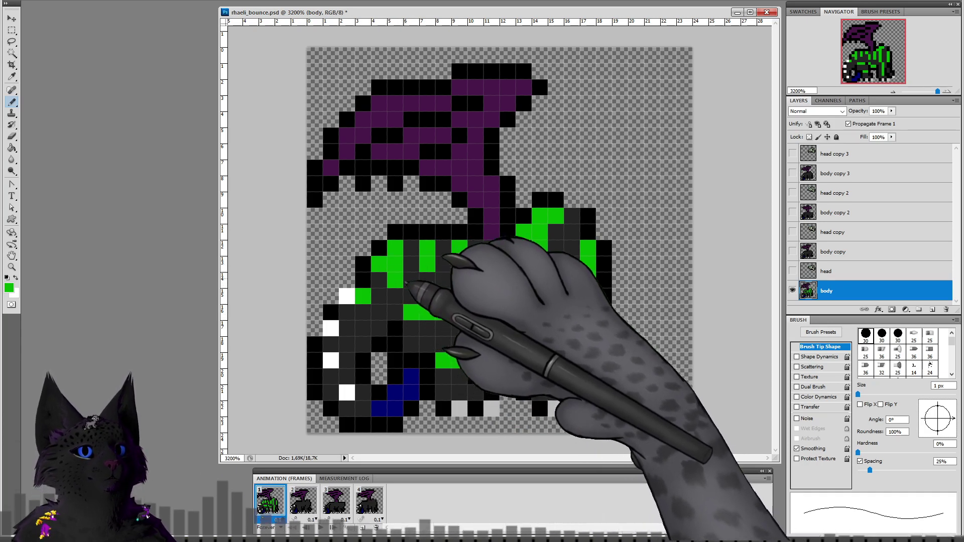
alt+click(412, 268)
click(401, 250)
click(400, 267)
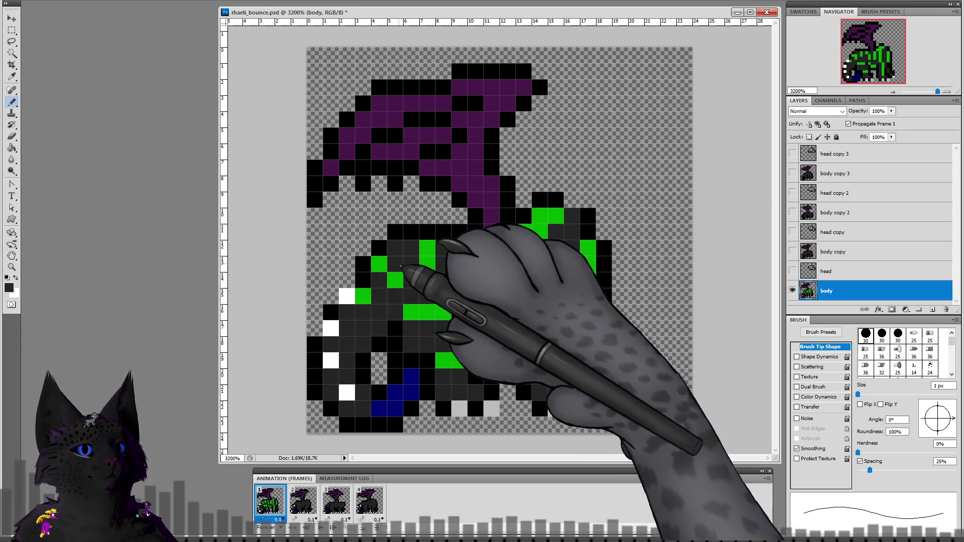
alt+click(395, 280)
click(395, 248)
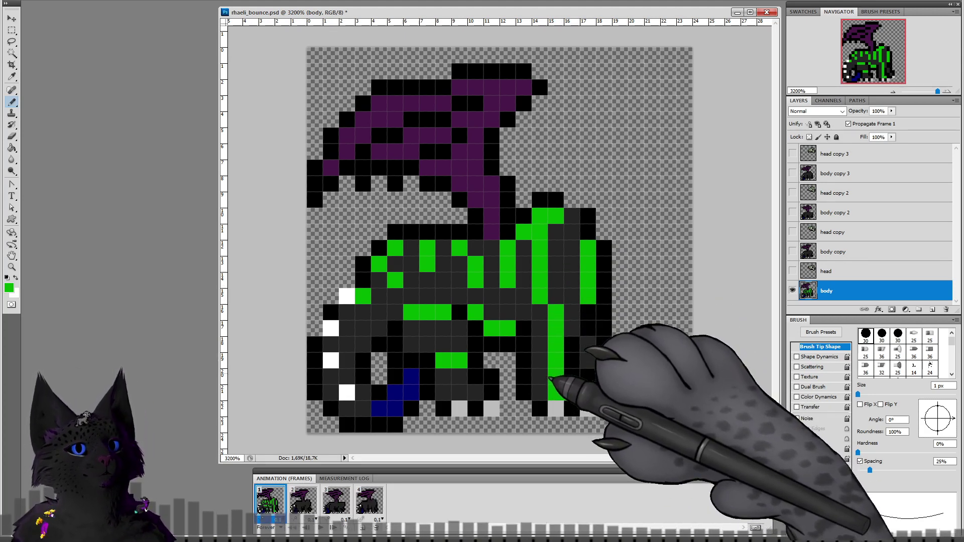
Step: Rework the long green front-leg stripe in frame 1 into a zigzag running down to the foot, using the sampled body grey and green
alt+click(547, 374)
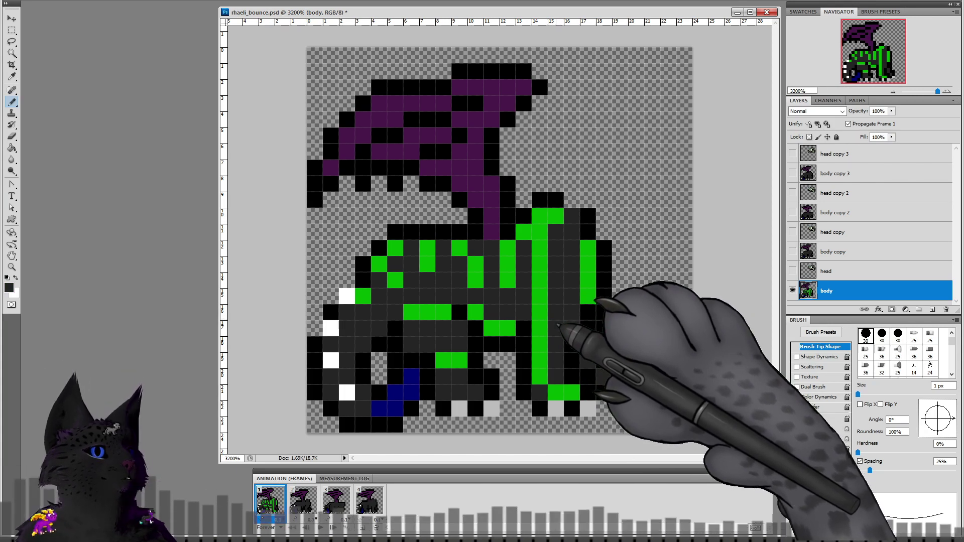
alt+click(543, 304)
mouse_move(555, 279)
mouse_down()
mouse_move(555, 310)
mouse_move(539, 298)
mouse_up()
alt+click(528, 304)
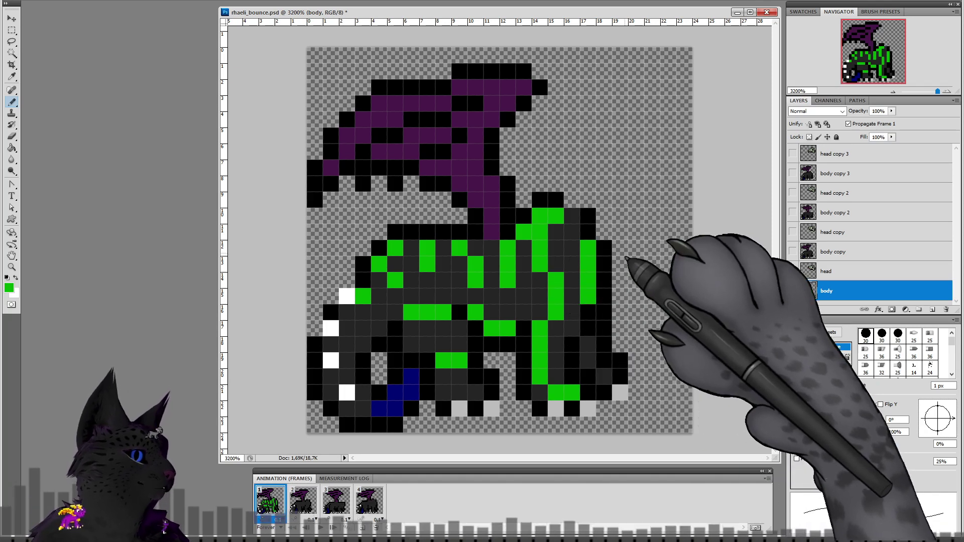
Step: Make frame 2's body copy layer active and compare its pose with frame 1's green markings
click(304, 501)
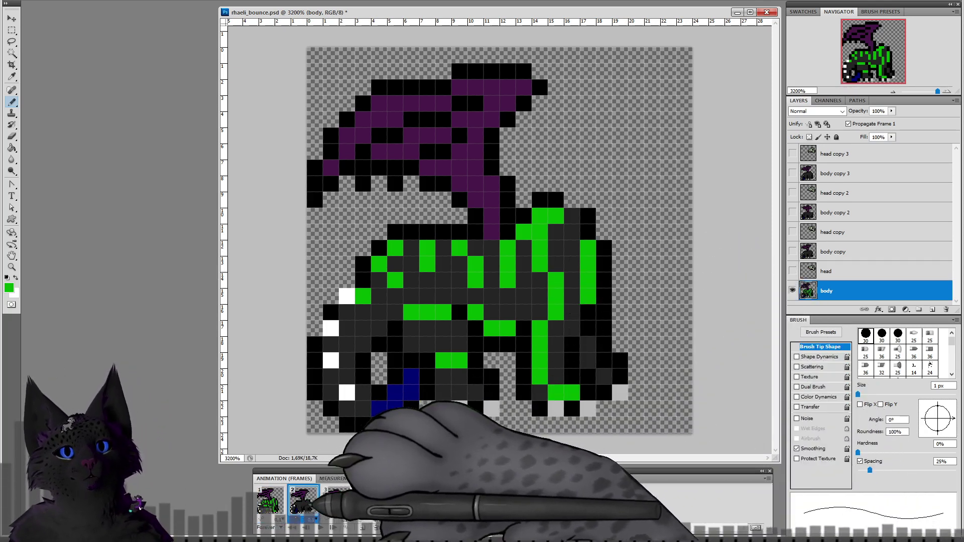
click(828, 251)
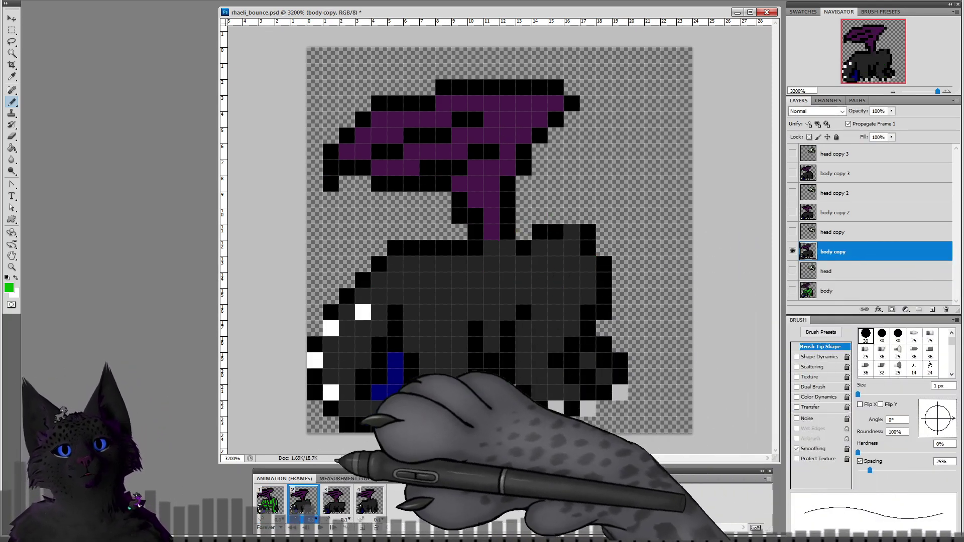
click(271, 499)
click(303, 499)
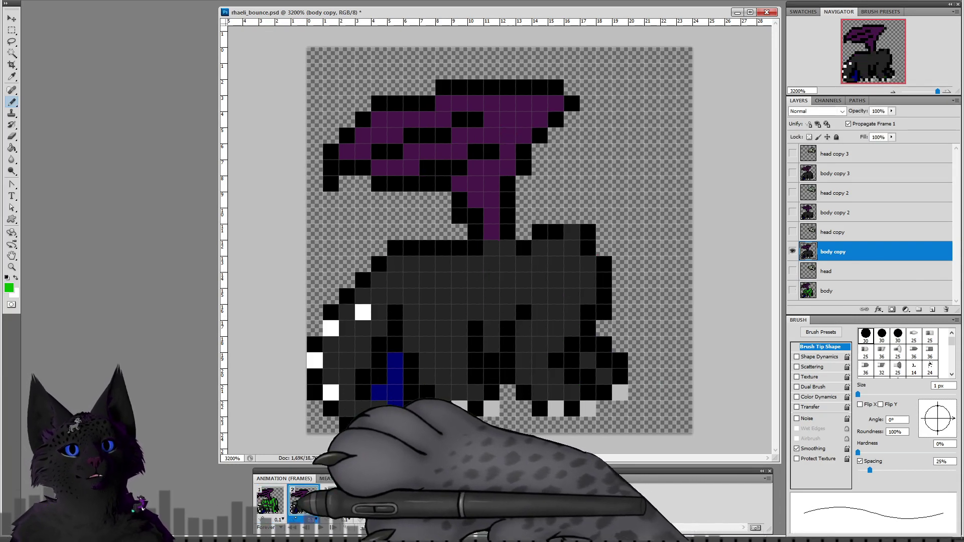
click(271, 500)
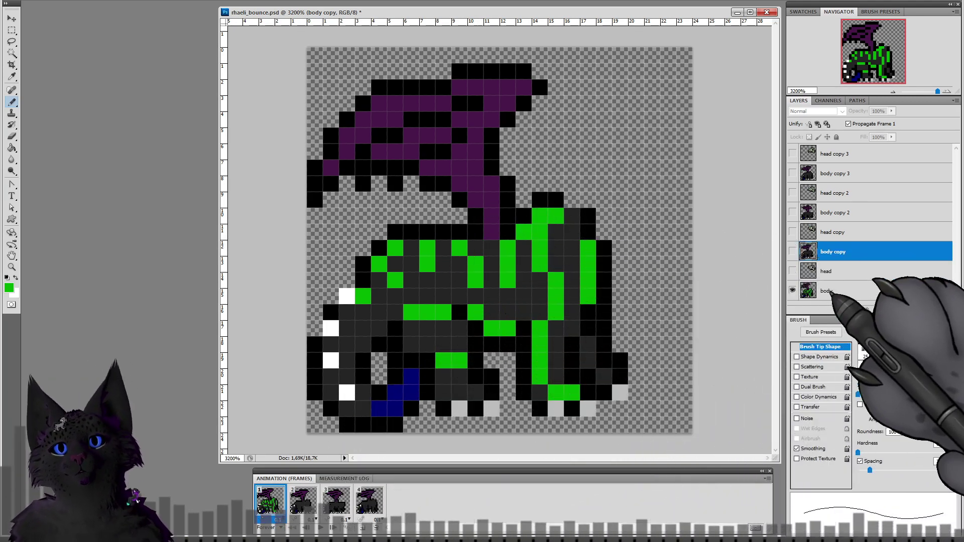
click(302, 500)
click(272, 498)
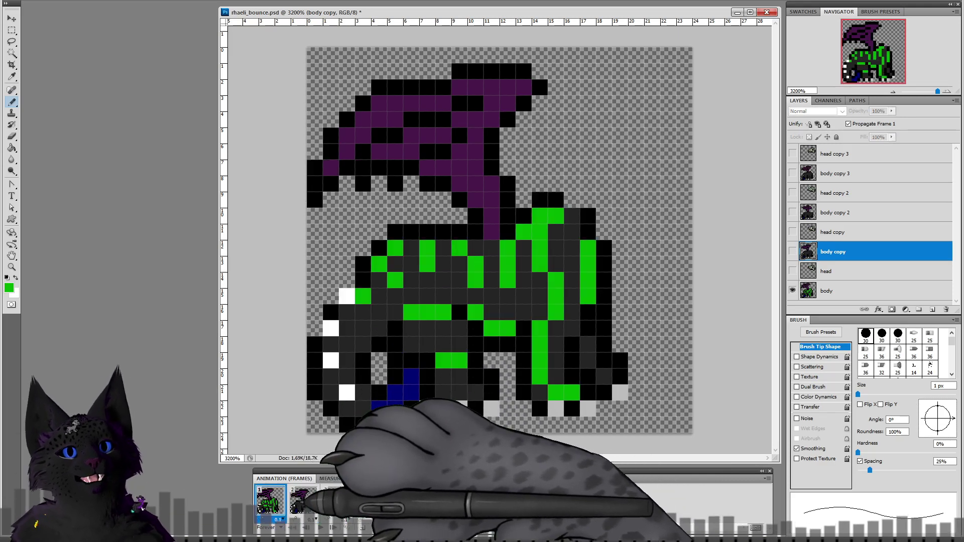
click(302, 498)
Step: Paint the green tail pixel and the three haunch stripes on frame 2's body copy layer, extending the third with an offset pixel
click(363, 296)
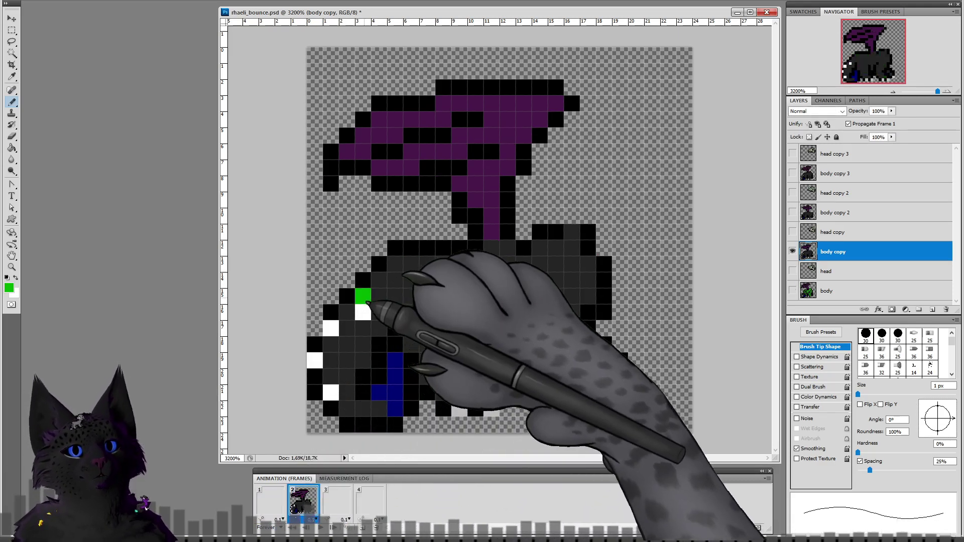
mouse_move(395, 280)
mouse_down()
mouse_move(395, 264)
mouse_move(427, 264)
mouse_move(427, 297)
mouse_up()
click(443, 280)
alt+click(448, 290)
mouse_move(443, 264)
mouse_down()
mouse_move(431, 289)
mouse_move(459, 280)
mouse_up()
alt+click(429, 283)
click(476, 296)
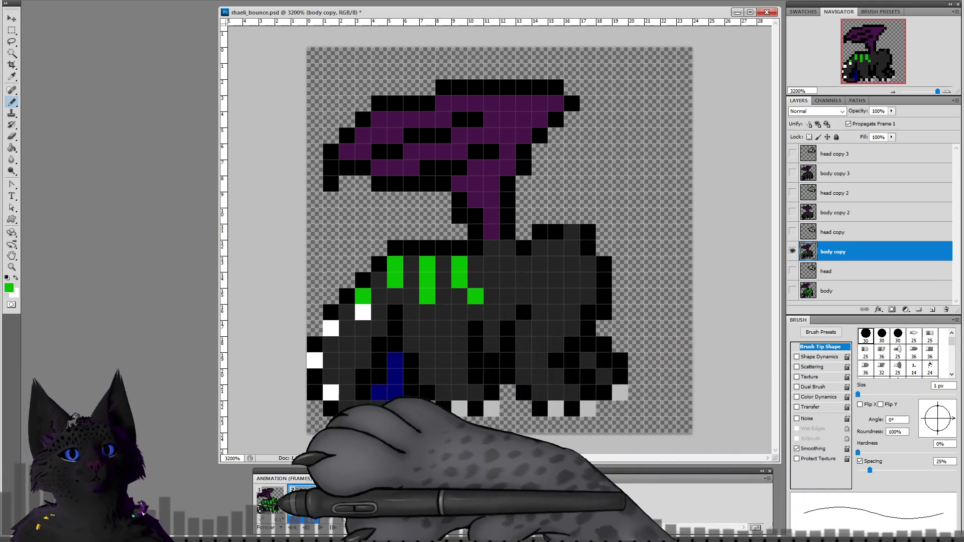
Step: Paint a stepped green stripe across the upper hind leg and a two-pixel stripe below it in frame 2, checking against frame 1
click(270, 501)
click(304, 501)
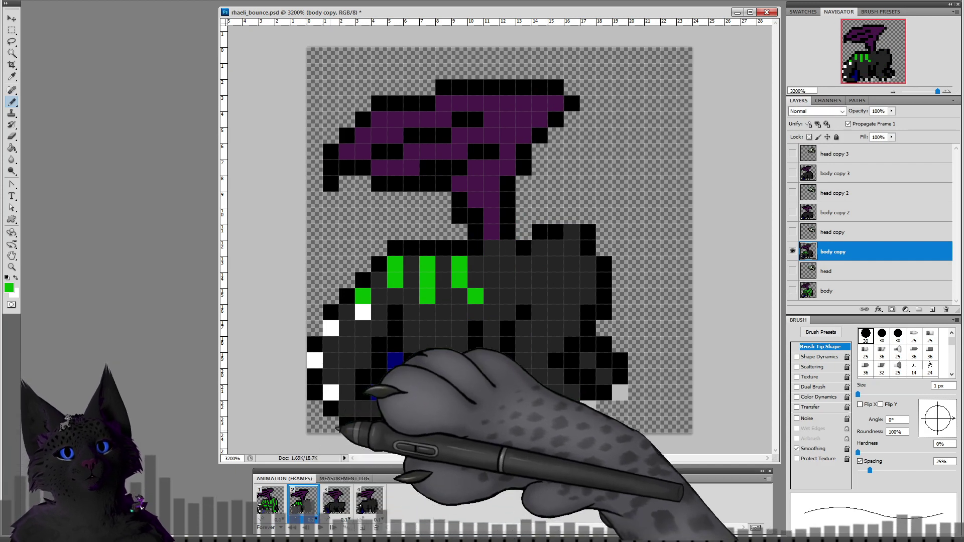
drag(412, 330, 459, 345)
click(271, 500)
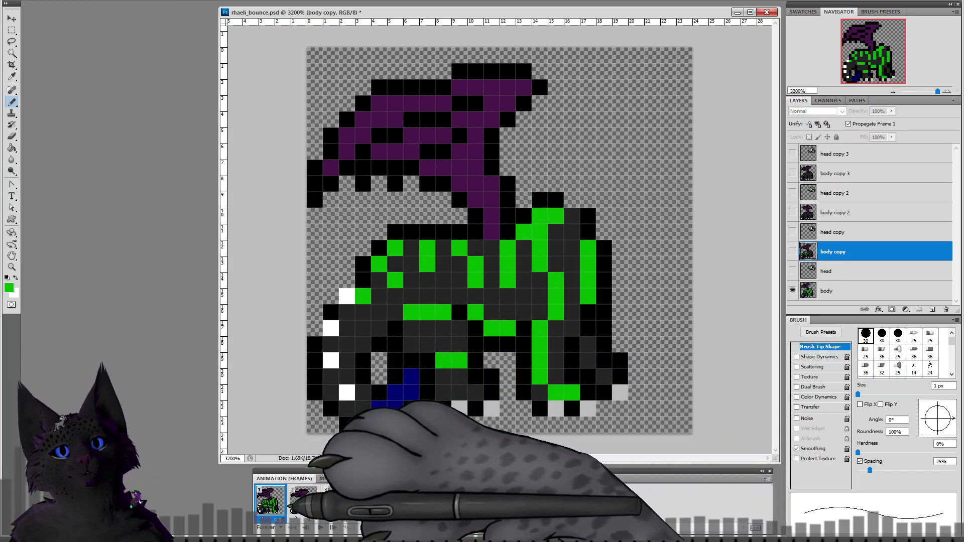
click(303, 501)
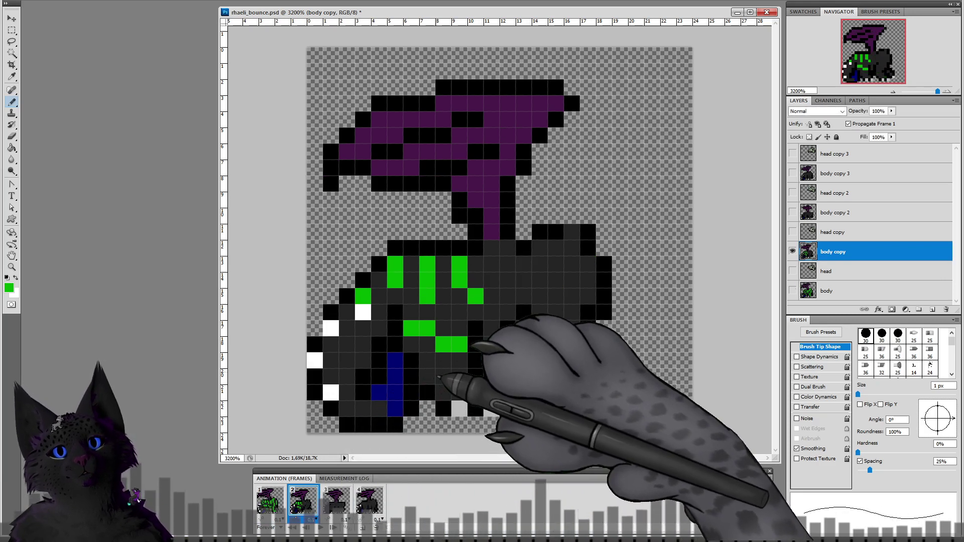
drag(458, 379, 443, 376)
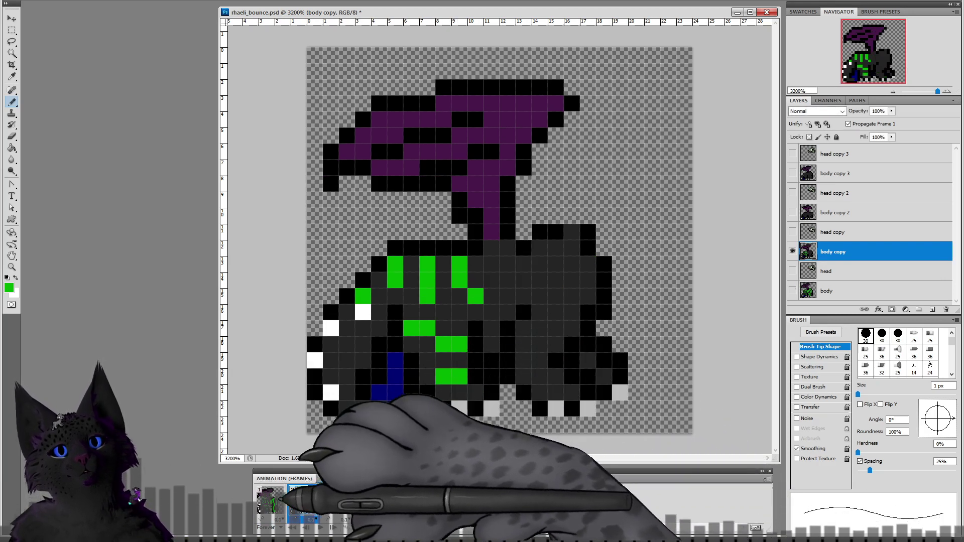
click(271, 501)
click(304, 501)
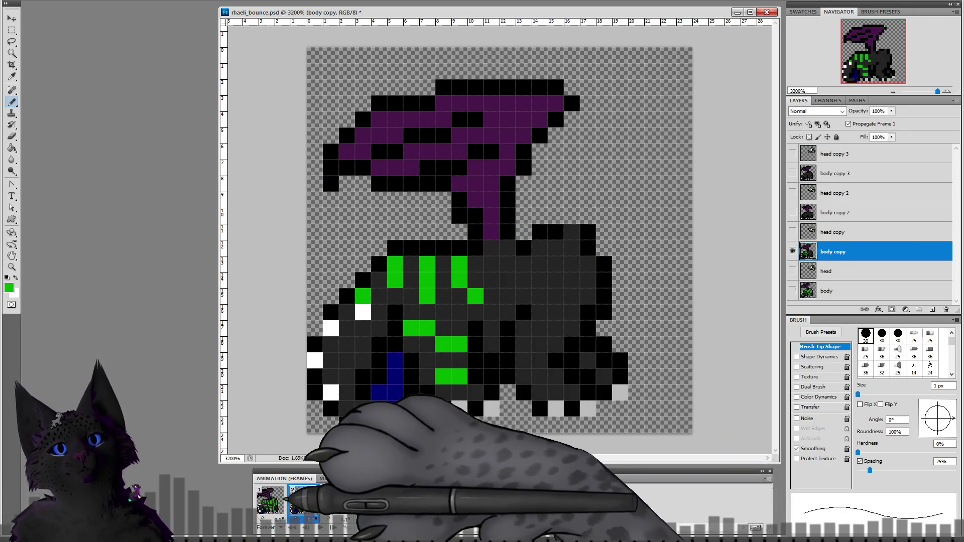
Step: Paint a two-pixel green stripe just below the wing base in frame 2, checking its place against frame 1
click(271, 501)
click(303, 501)
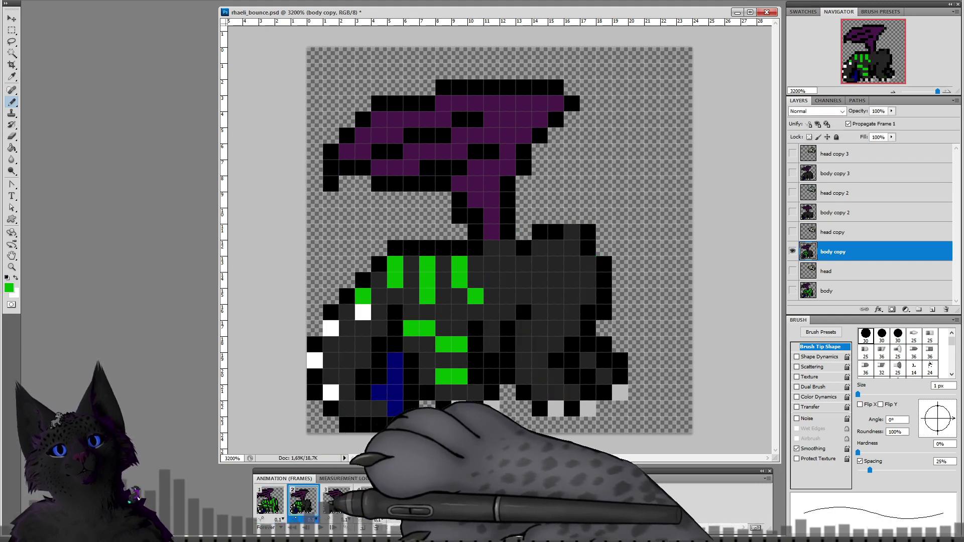
click(270, 500)
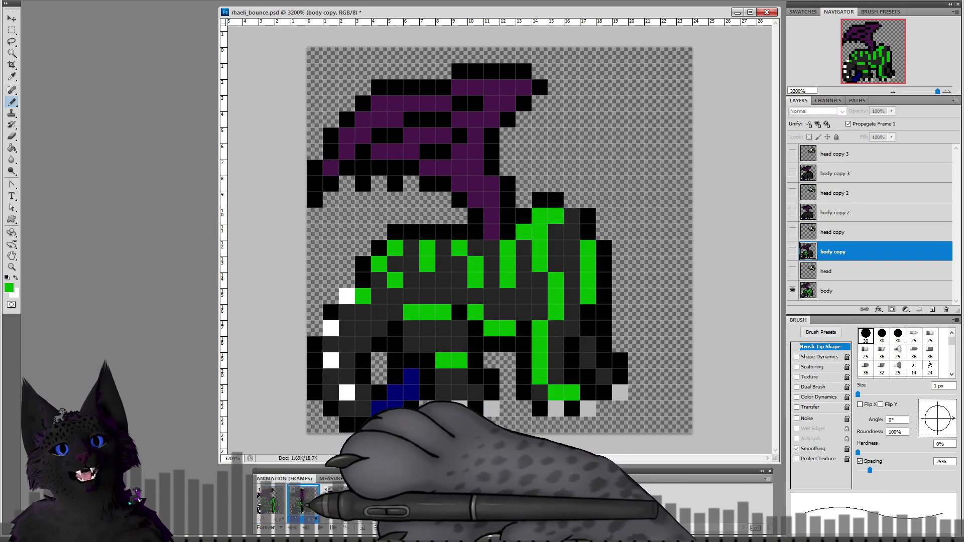
click(304, 501)
click(270, 500)
click(304, 501)
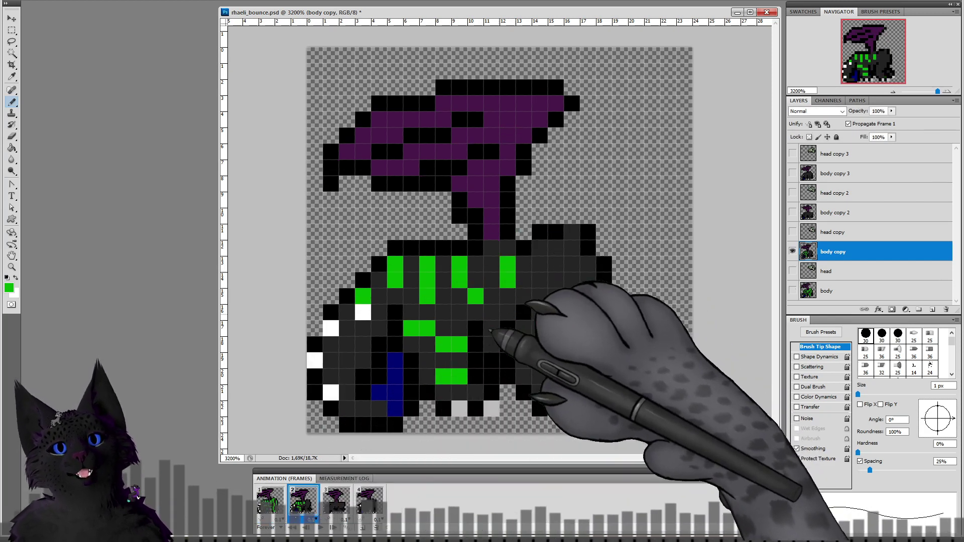
Step: Paint the long bent green front-leg stripe and a three-pixel vertical chest stripe in frame 2, matching them to frame 1
click(270, 500)
click(307, 502)
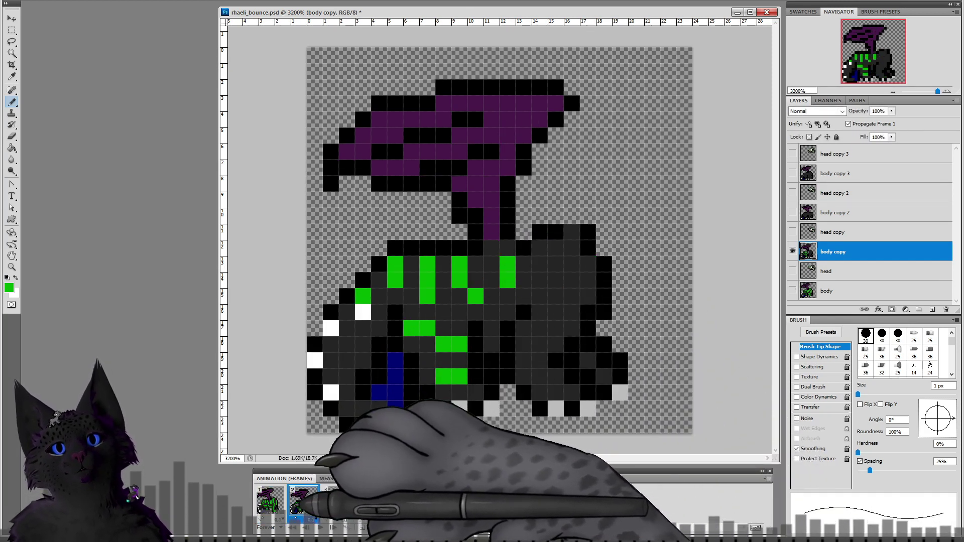
click(271, 501)
click(306, 502)
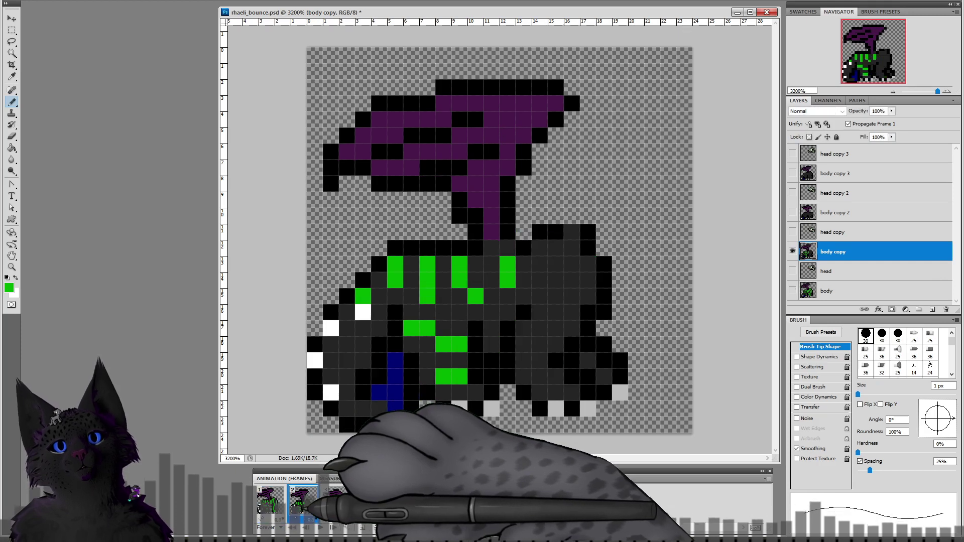
click(271, 501)
click(306, 502)
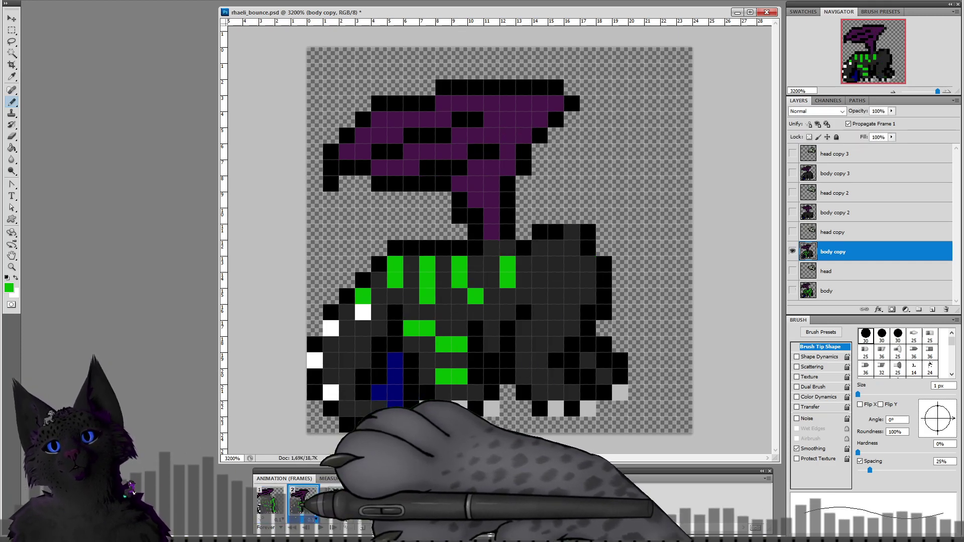
click(271, 500)
click(304, 501)
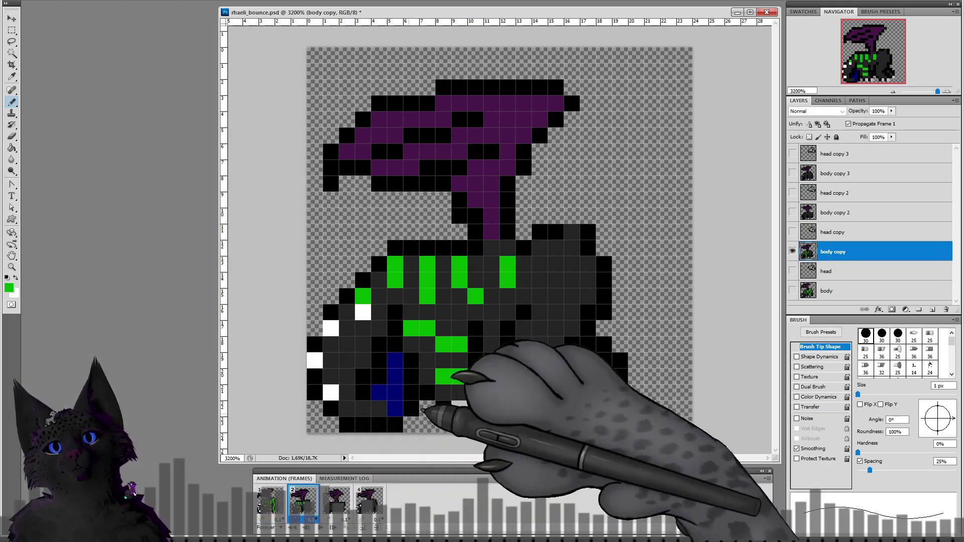
mouse_move(539, 248)
mouse_down()
mouse_move(557, 301)
mouse_move(529, 367)
mouse_move(540, 377)
mouse_up()
drag(587, 264, 587, 297)
click(273, 500)
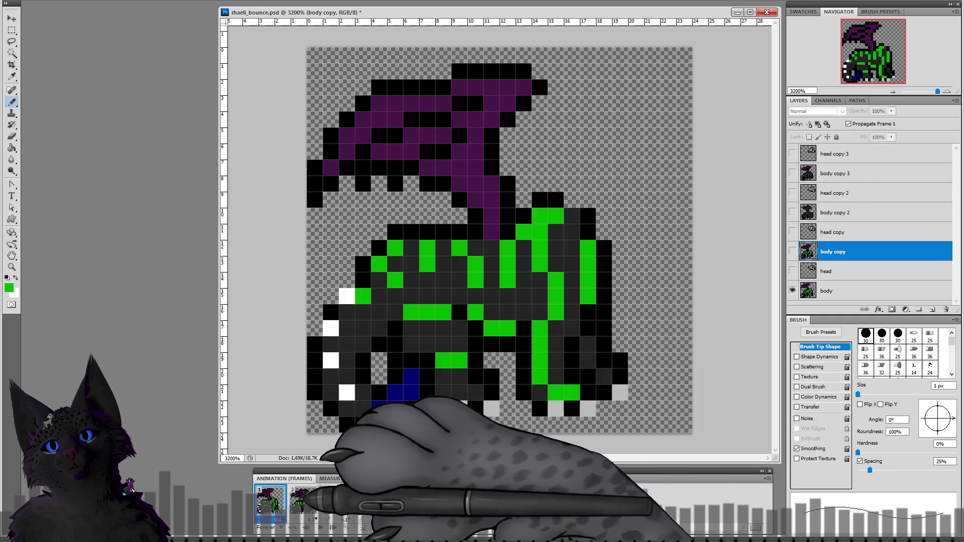
click(305, 500)
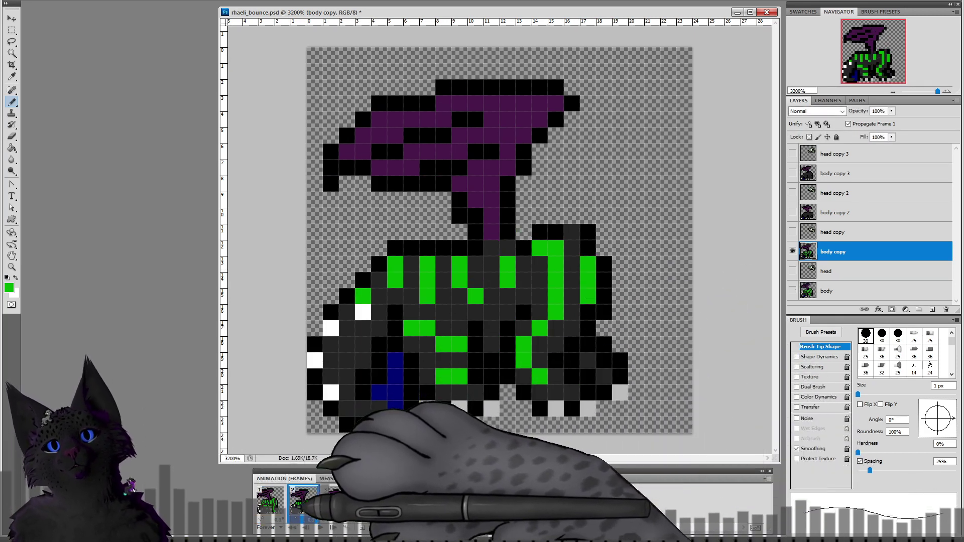
Step: Trim the upper corner pixel of frame 2's front-leg stripe with the sampled body grey, and resample the green
alt+click(573, 266)
click(556, 248)
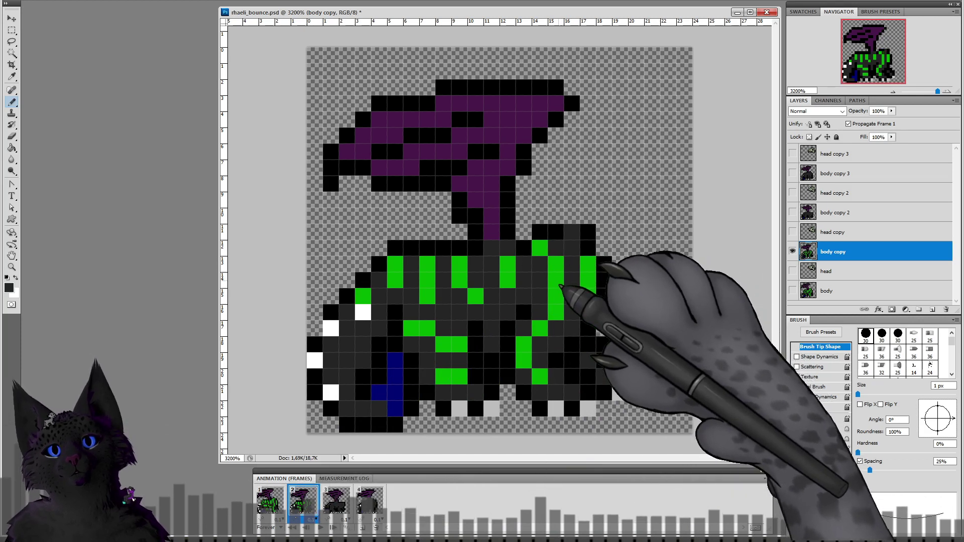
alt+click(558, 286)
click(272, 501)
click(304, 501)
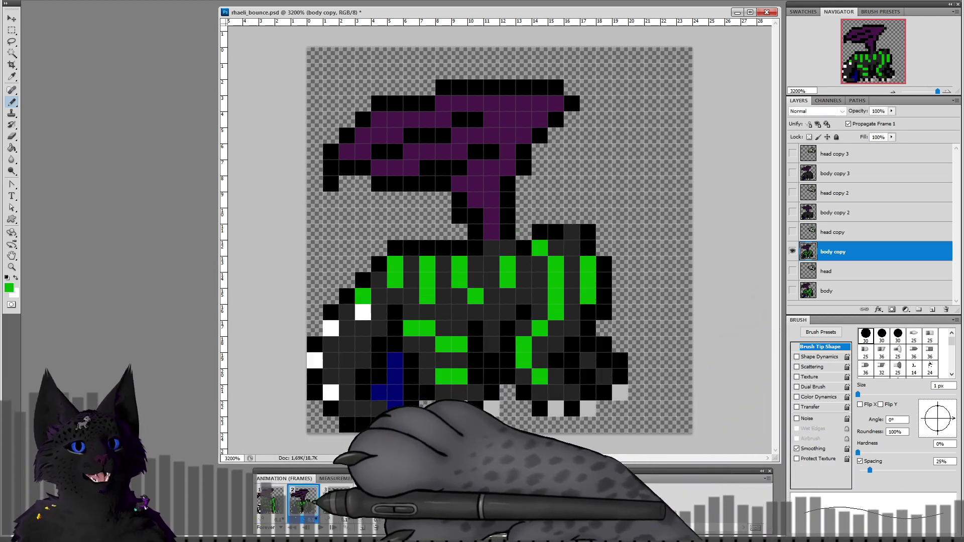
Step: Shift frame 2's stripe below the wing base one pixel lower and link it diagonally to the top of the front-leg stripe
click(271, 499)
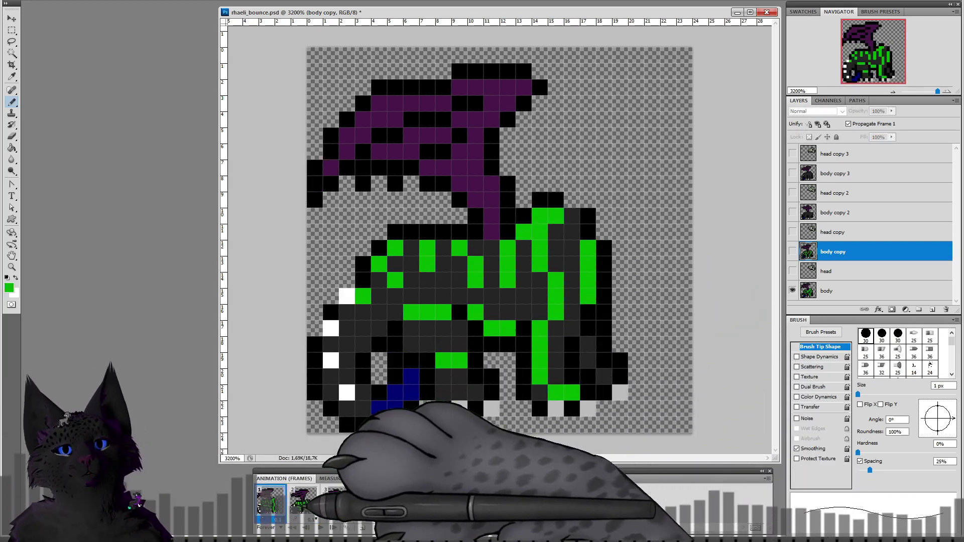
click(302, 500)
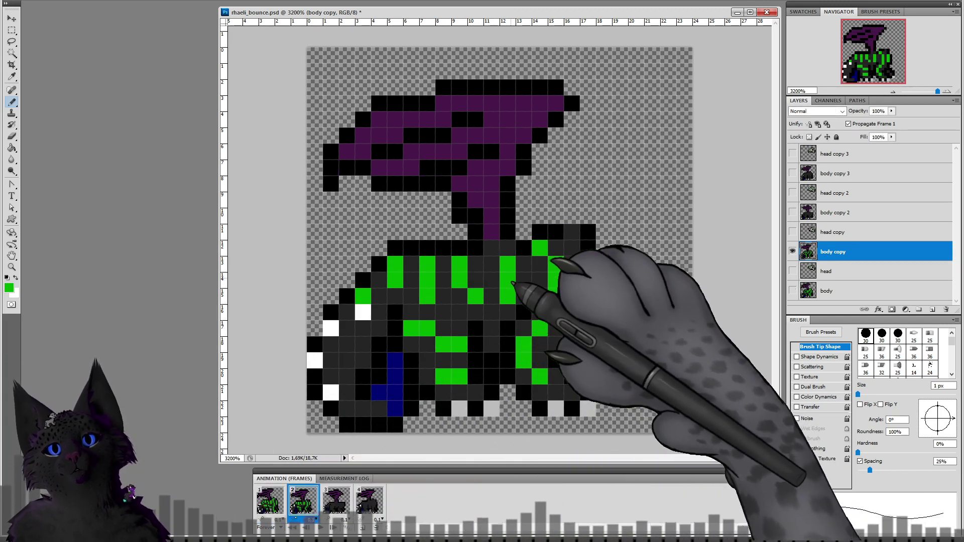
alt+click(497, 270)
click(509, 266)
alt+click(510, 284)
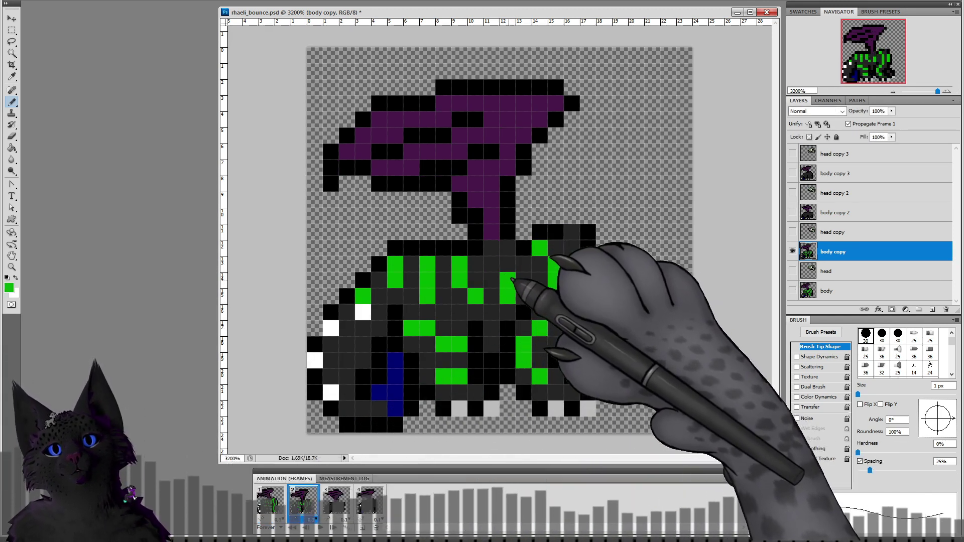
click(274, 504)
click(306, 505)
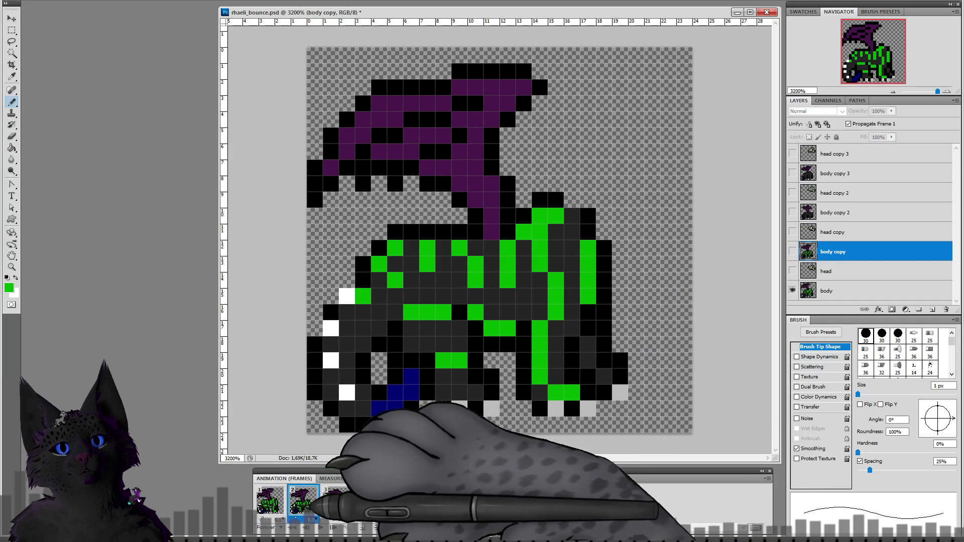
click(302, 500)
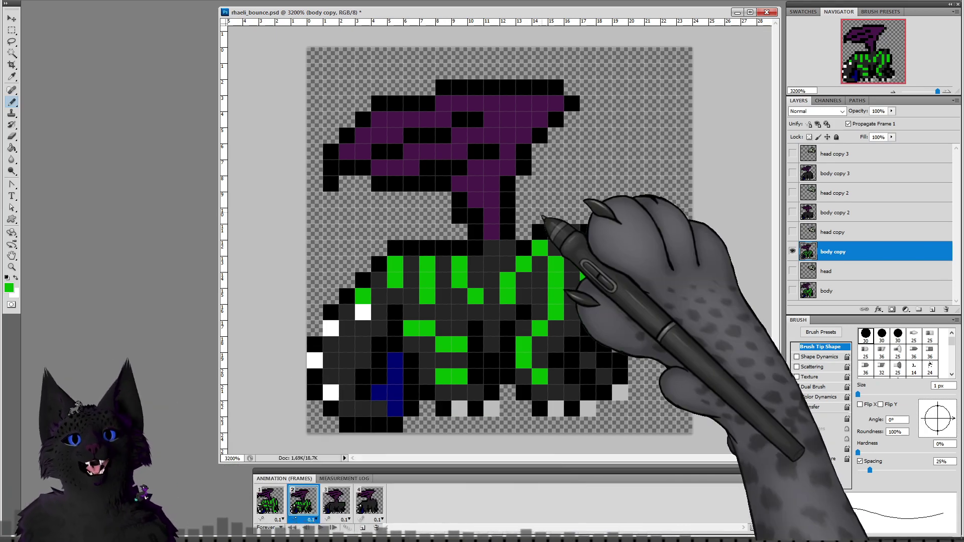
Step: Make frame 3's body copy 2 layer active and compare its pose with the green markings of frames 1 and 2
click(270, 500)
click(302, 500)
click(335, 500)
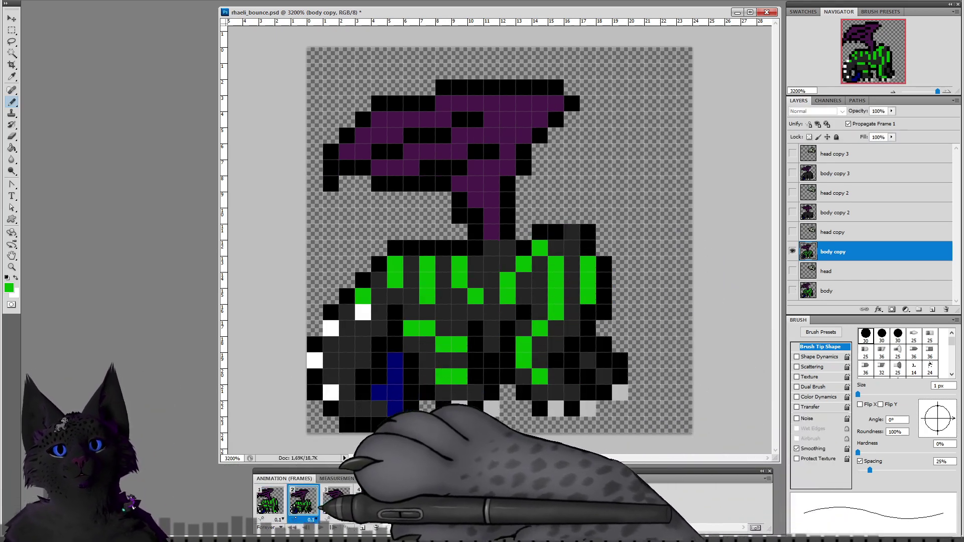
click(270, 500)
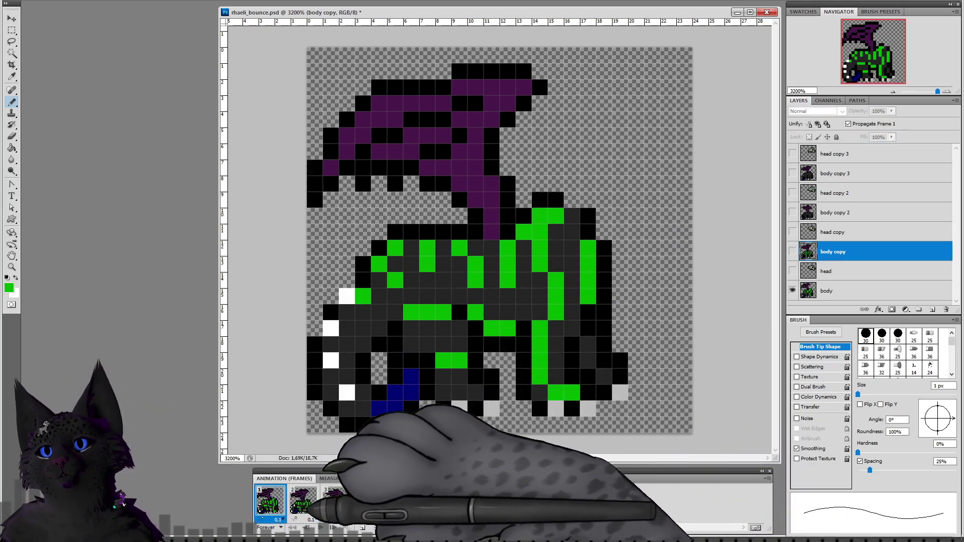
click(303, 500)
click(335, 500)
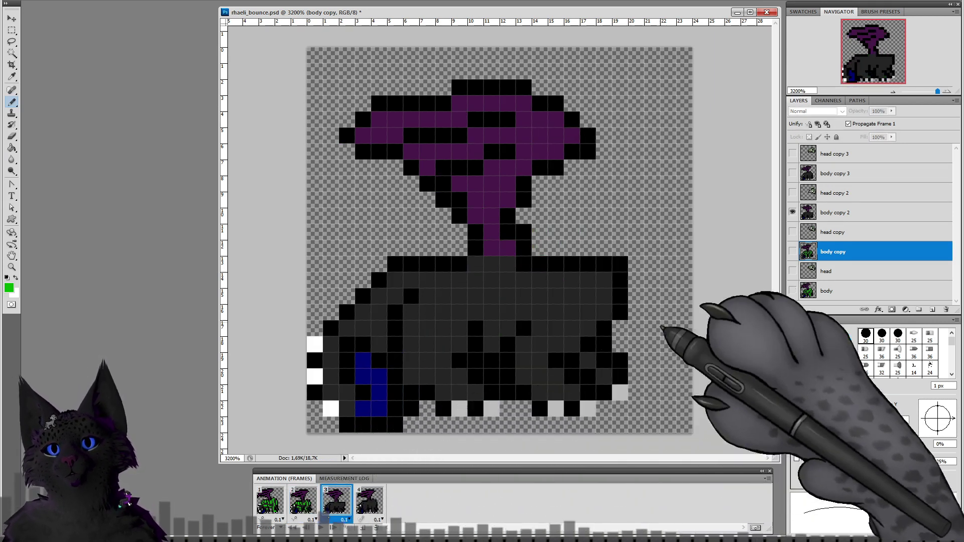
click(834, 213)
click(368, 500)
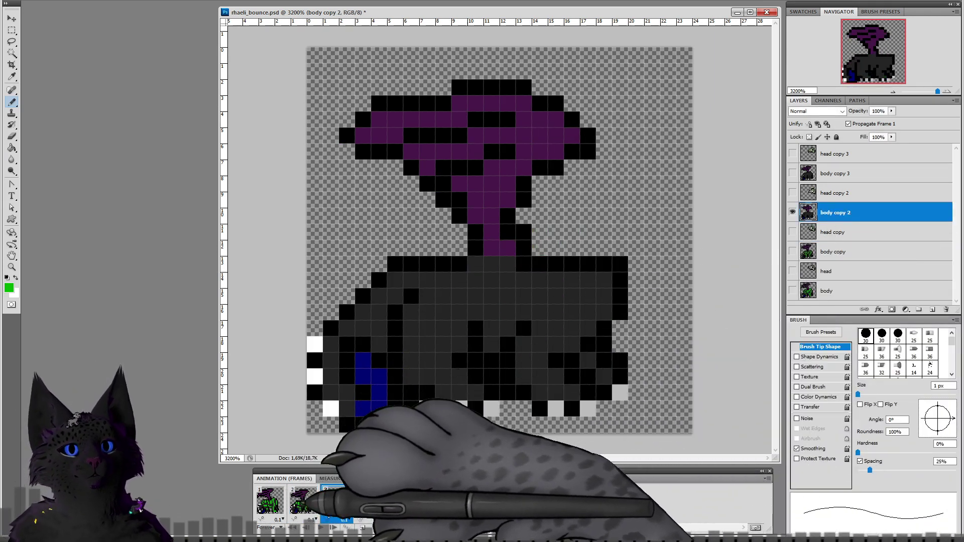
click(302, 500)
click(335, 501)
Step: Paint the green tail pixel and three two-pixel vertical haunch stripes on frame 3's body copy 2 layer
click(363, 311)
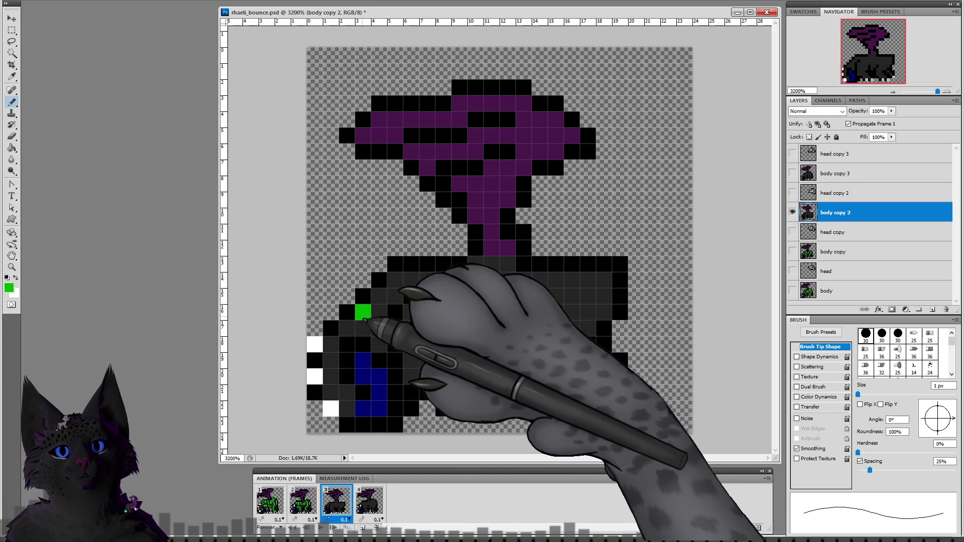
drag(395, 279, 395, 295)
click(427, 279)
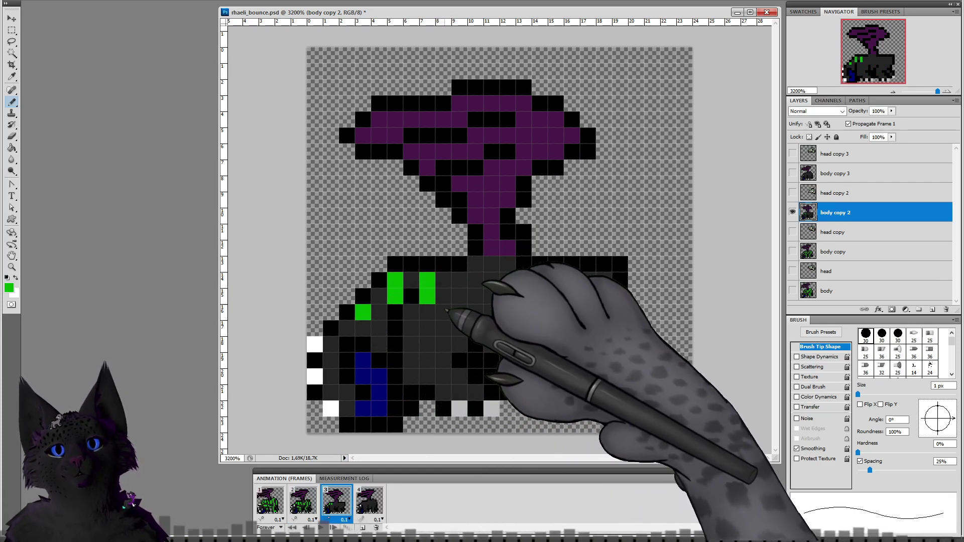
drag(459, 279, 459, 295)
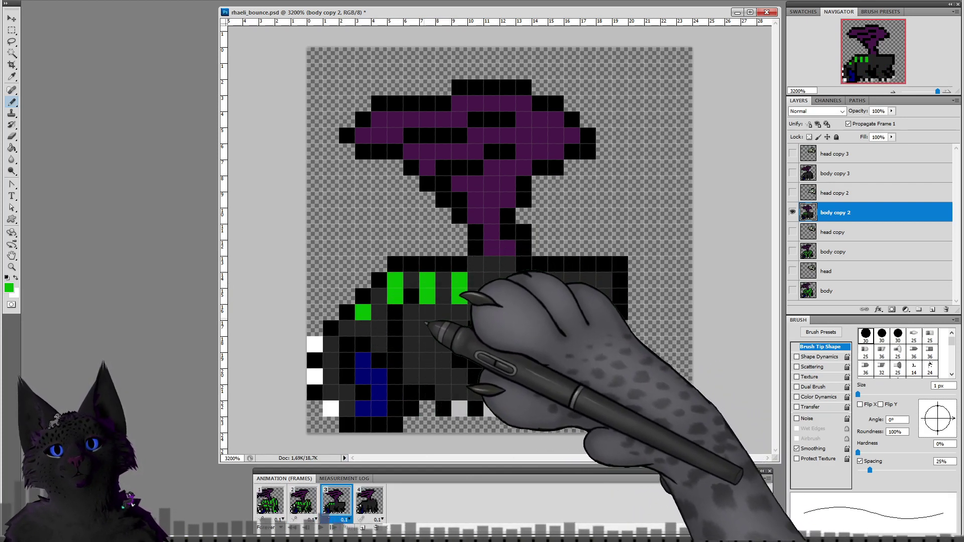
Step: Paint a stepped green stripe down frame 3's hind leg and lengthen the third haunch stripe by one pixel
click(309, 501)
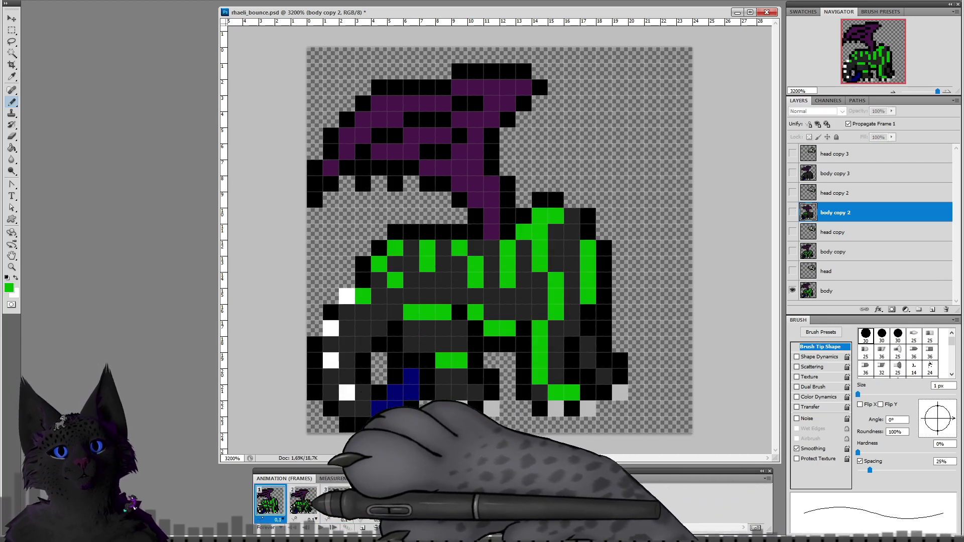
click(341, 506)
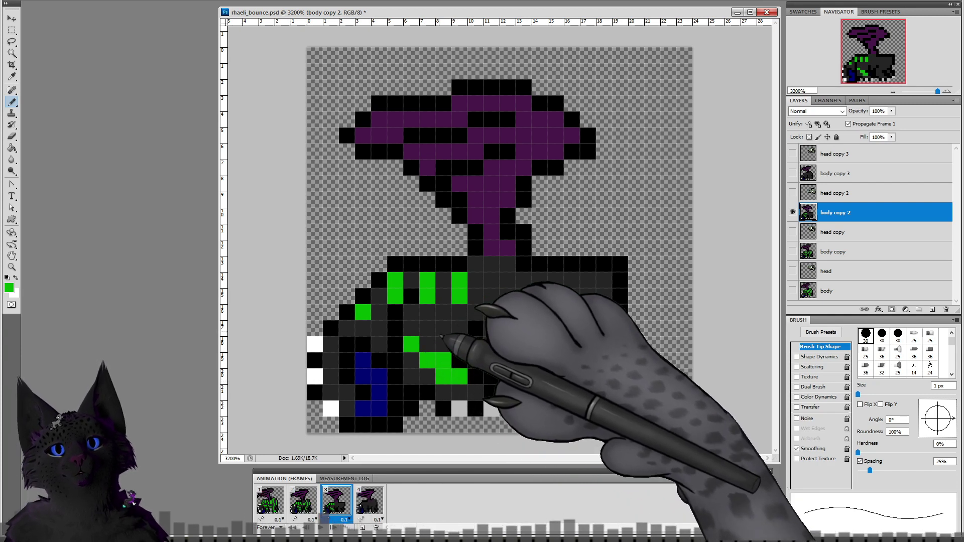
click(308, 502)
click(338, 507)
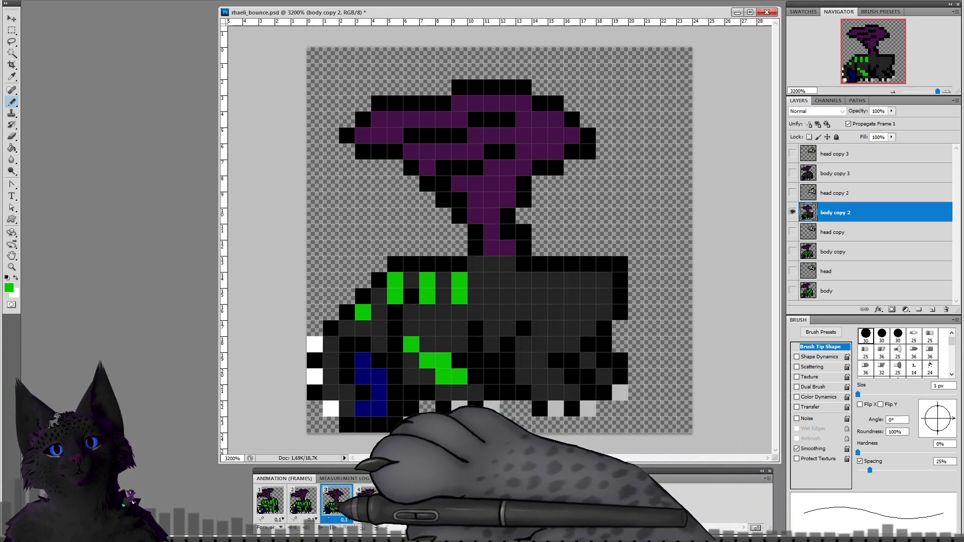
click(306, 501)
click(338, 501)
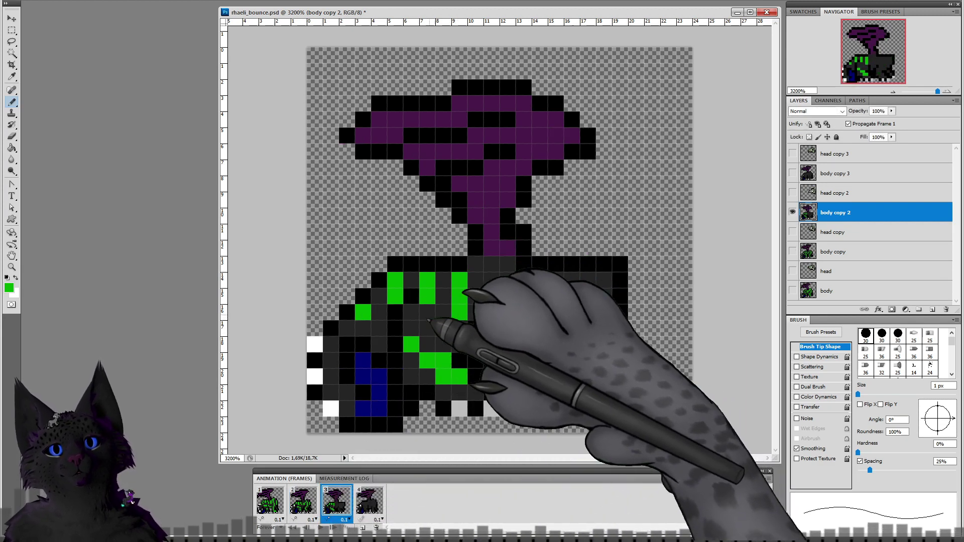
Step: Add an offset green pixel below frame 3's second haunch stripe and paint a diagonal green stripe below the wing base
click(304, 501)
click(336, 501)
click(305, 501)
click(337, 500)
click(524, 280)
click(508, 296)
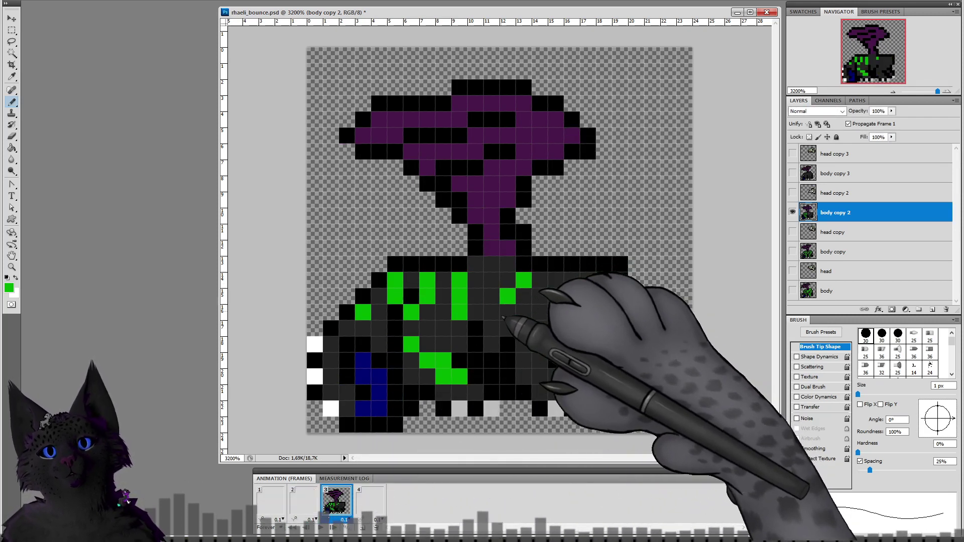
Step: Paint the bent green front-leg stripe down to the foot in frame 3, trimming its lower end with the sampled body grey
drag(556, 280, 556, 312)
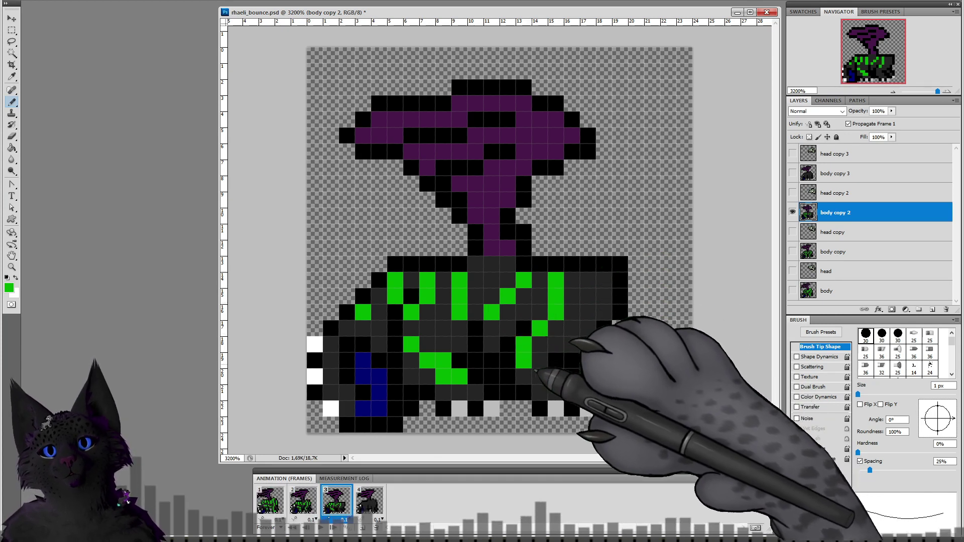
click(554, 378)
click(305, 500)
click(339, 502)
alt+click(553, 394)
click(558, 380)
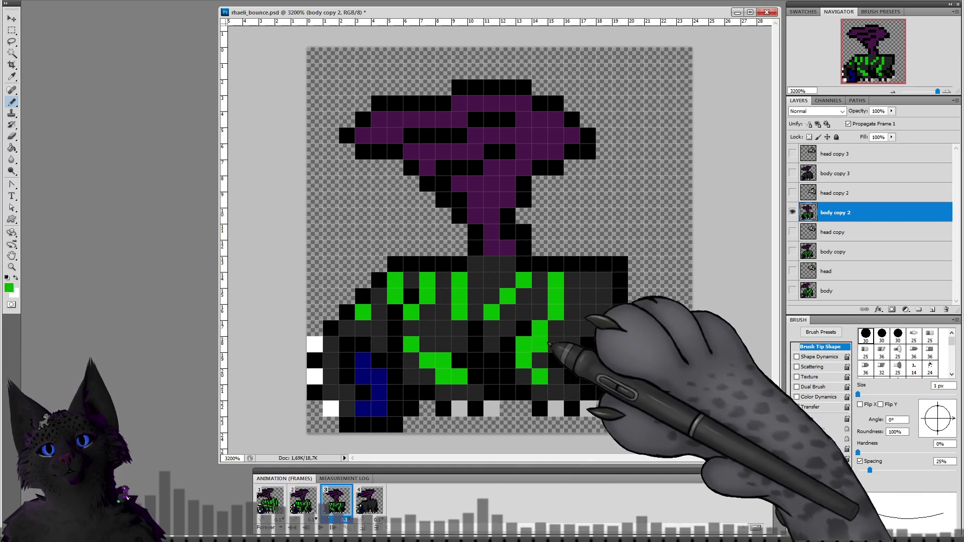
Step: Reroute the middle of frame 3's front-leg stripe one pixel toward the chest and paint a hooked green chest stripe beside it
alt+click(545, 334)
drag(556, 329, 575, 300)
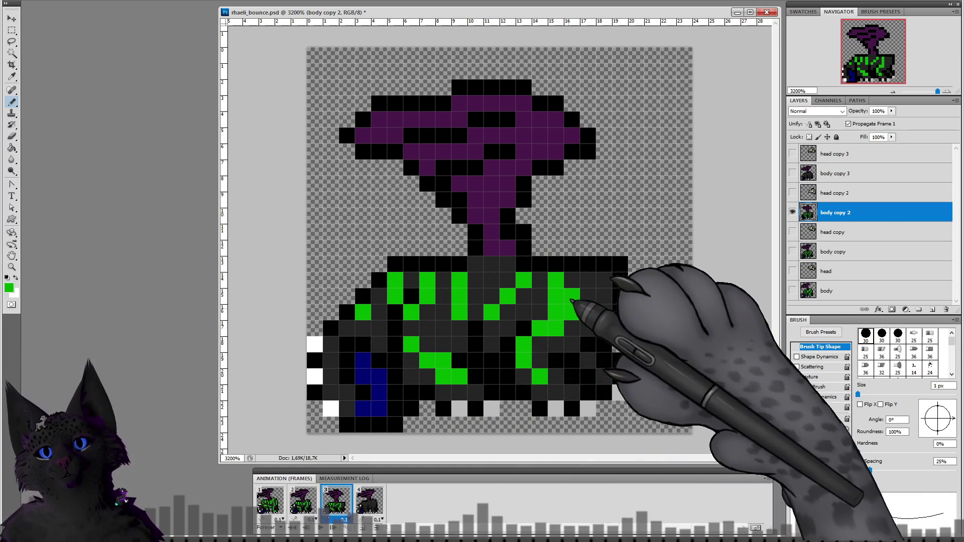
alt+click(547, 304)
click(304, 501)
click(336, 501)
drag(603, 297, 588, 329)
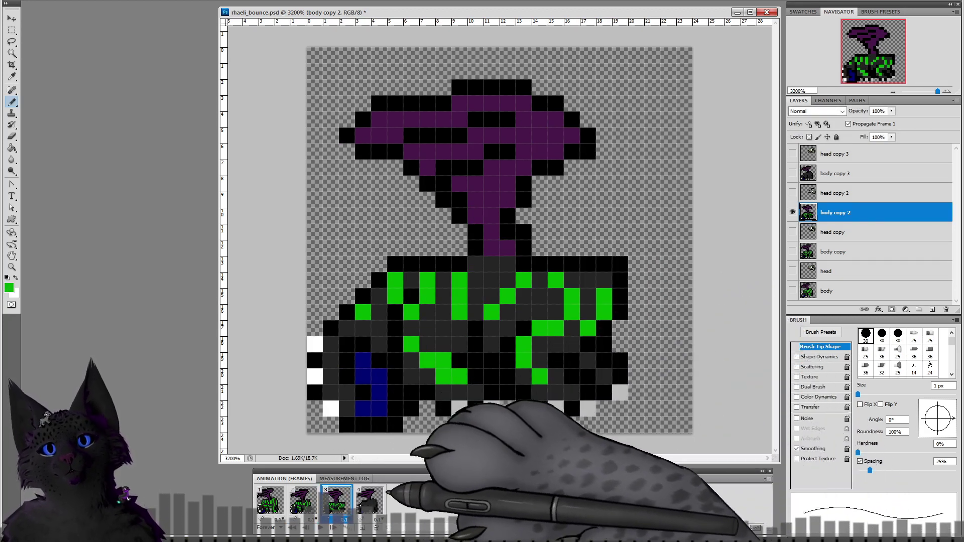
Step: Make frame 4's body copy 3 layer active and compare its pose with the green markings in frames 3 and 2
click(370, 501)
click(835, 174)
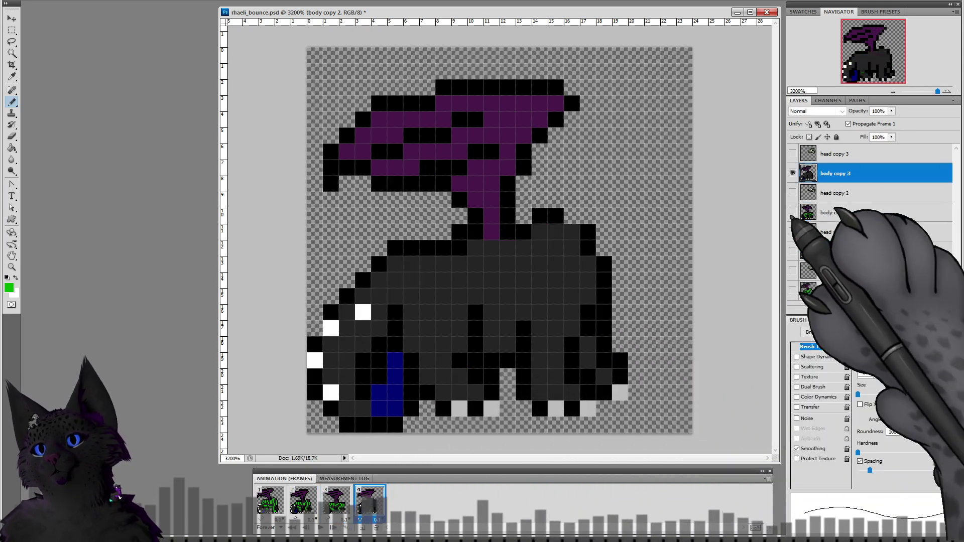
click(336, 501)
click(369, 502)
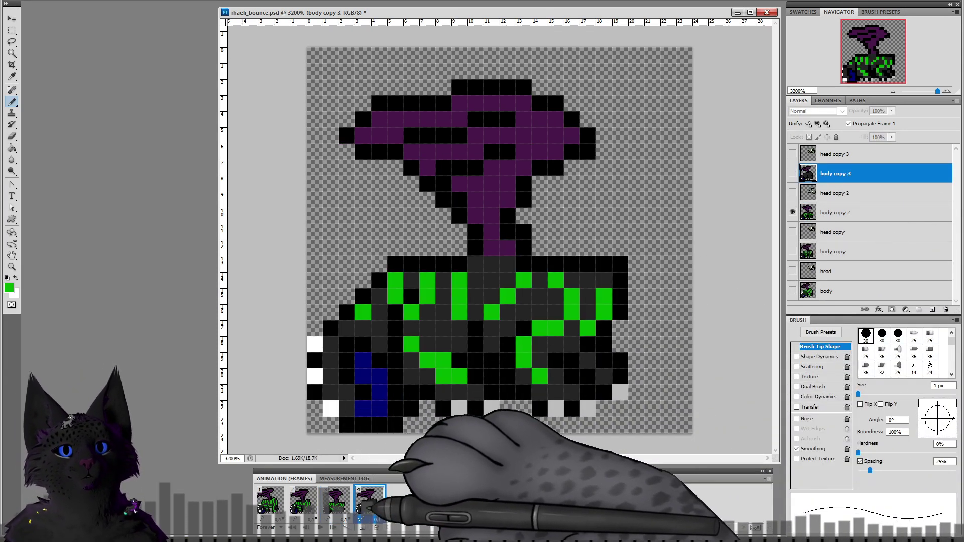
click(304, 501)
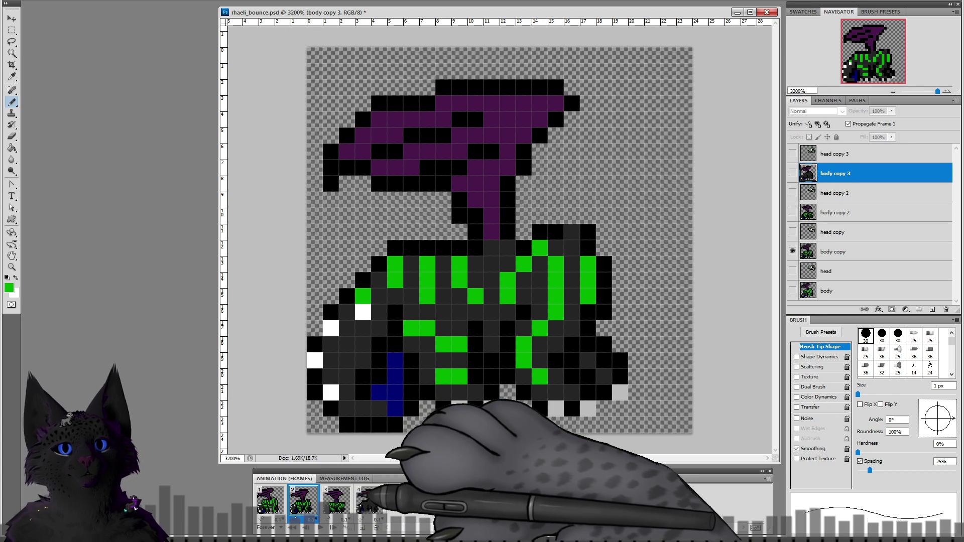
Step: Paint a green pixel at the tail base and three short green stripes along the back on frame 4
click(370, 502)
click(363, 297)
mouse_move(395, 264)
mouse_down()
mouse_move(403, 288)
mouse_move(432, 295)
mouse_move(459, 280)
mouse_up()
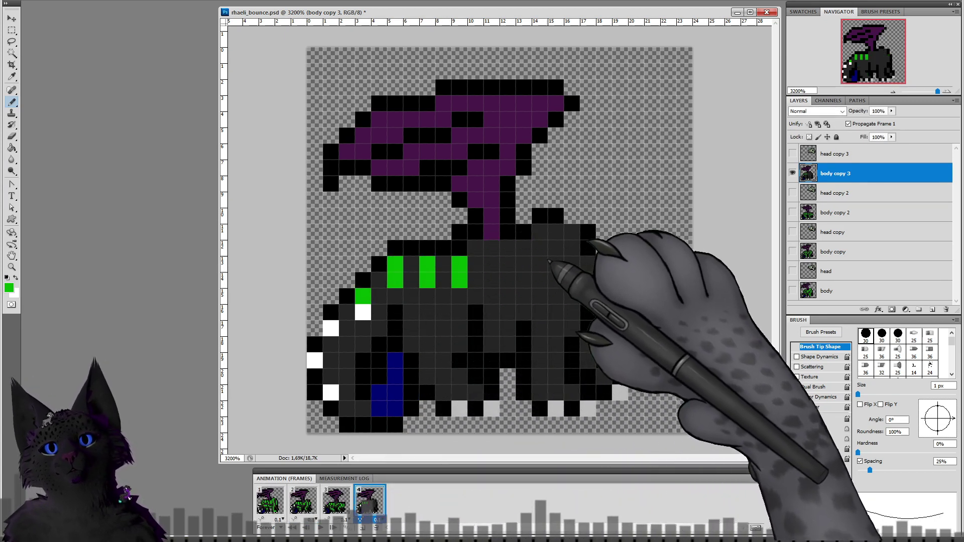
Step: Paint a bent green front-leg stripe down to the foot and a vertical chest stripe on frame 4, thinning the bend with body grey
mouse_move(539, 248)
mouse_down()
mouse_move(545, 278)
mouse_move(559, 297)
mouse_move(539, 377)
mouse_up()
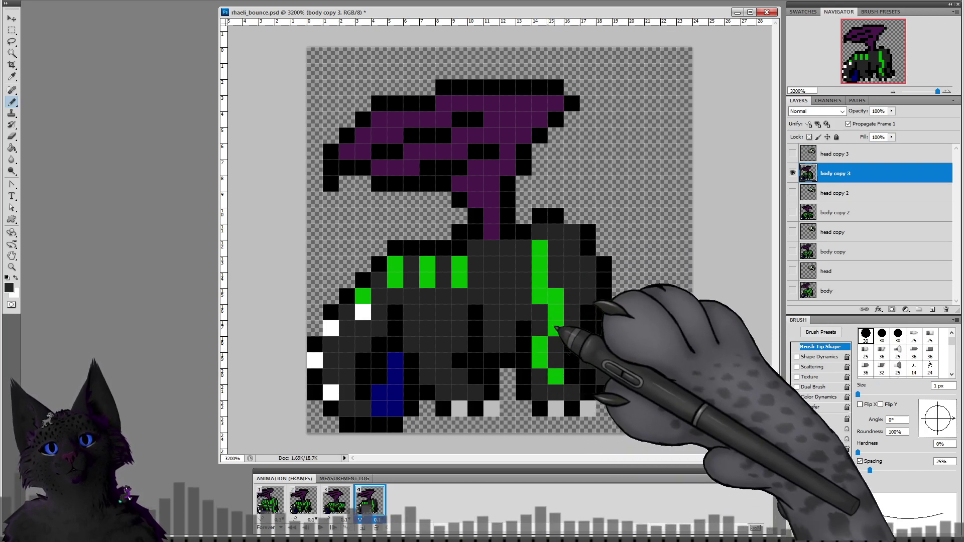
alt+click(555, 311)
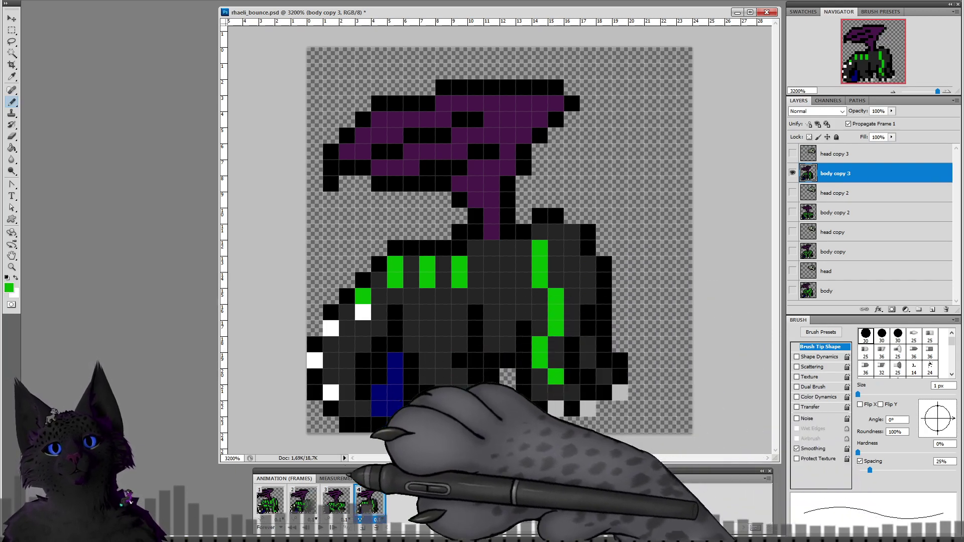
click(336, 499)
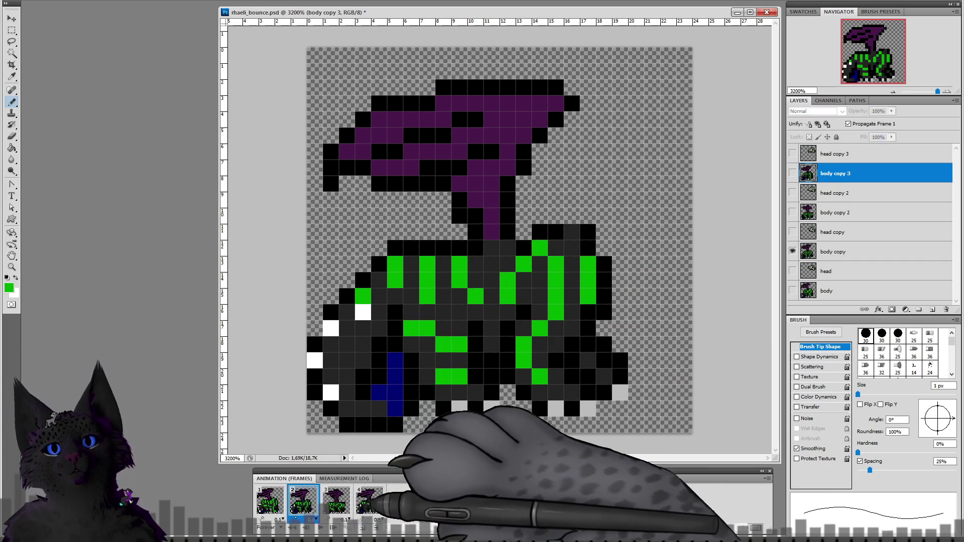
click(371, 499)
click(556, 279)
drag(587, 264, 588, 300)
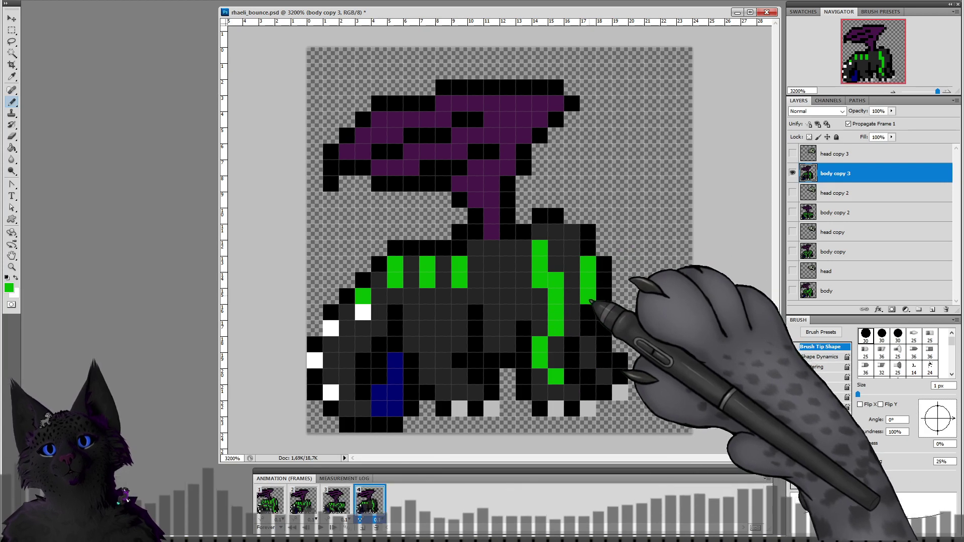
alt+click(529, 285)
click(540, 280)
alt+click(556, 294)
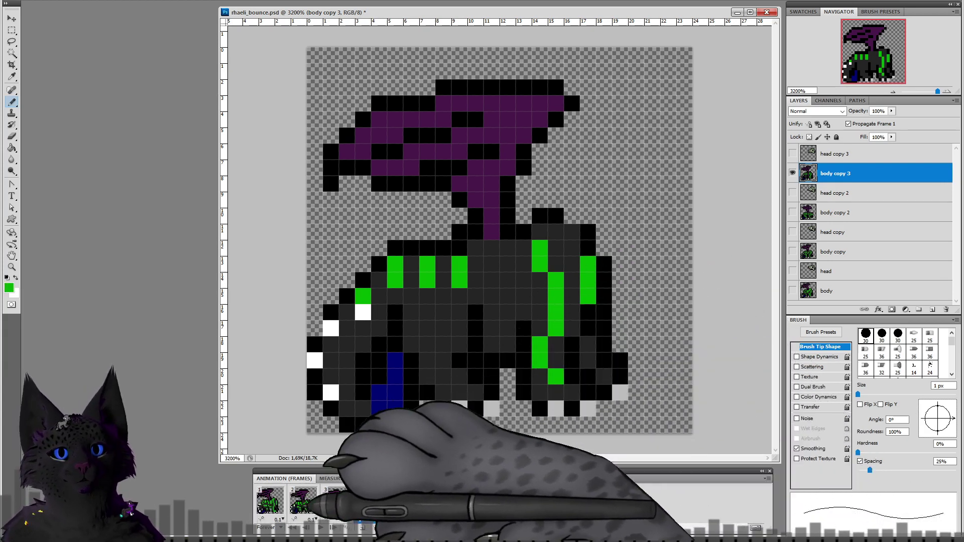
Step: Paint a hooked green stripe from the shoulder top down below the wing base on frame 4
click(308, 500)
click(371, 500)
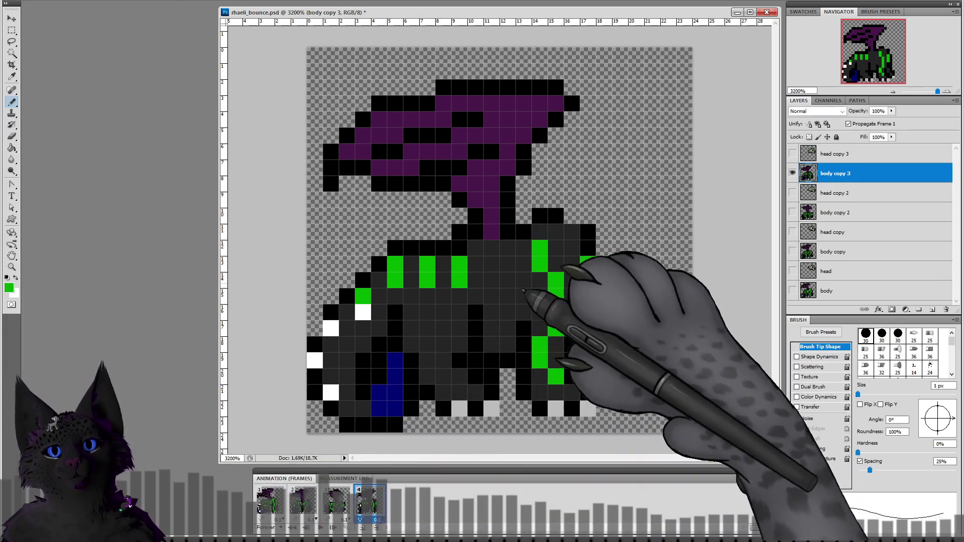
click(523, 248)
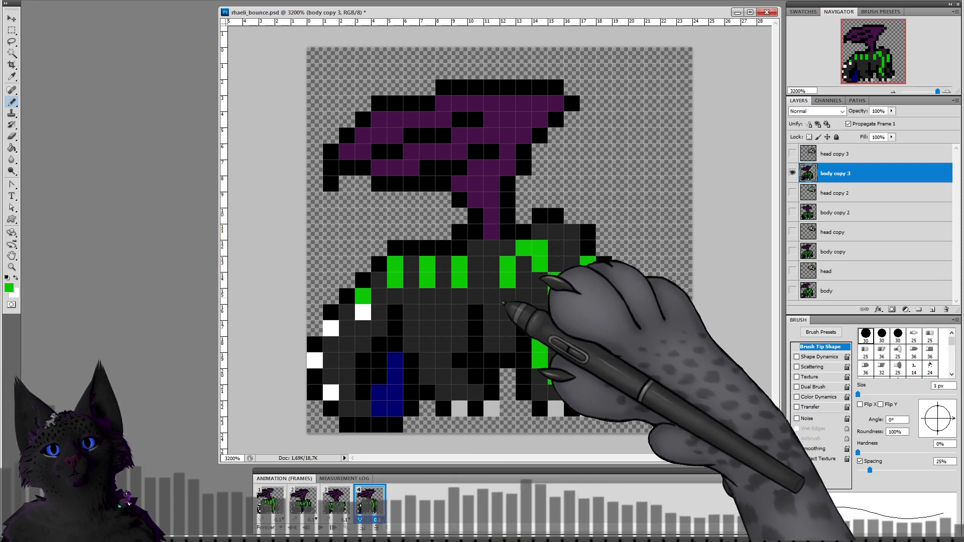
drag(504, 300, 490, 297)
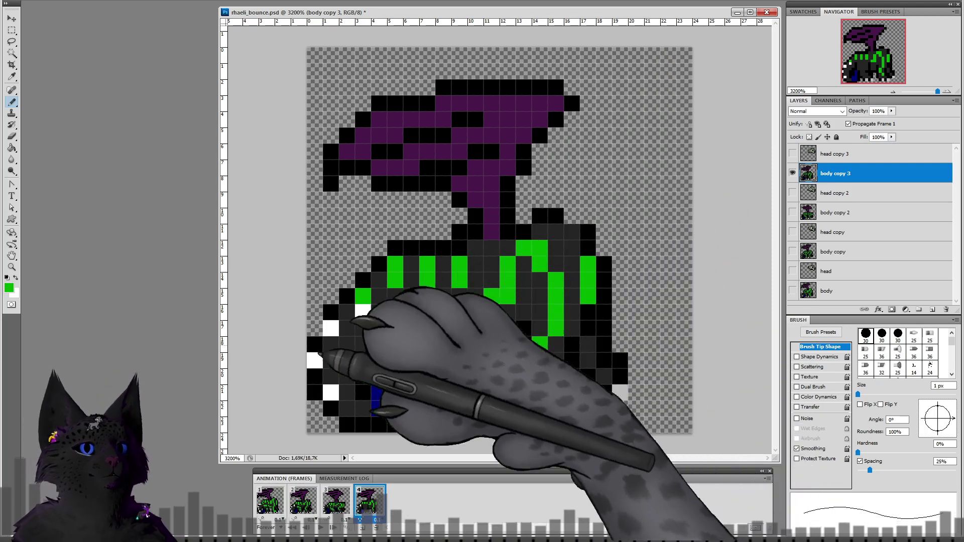
Step: Compare frame 4 with frame 3, then lengthen the middle back stripe by one green pixel and add an offset pixel below it
click(337, 501)
click(372, 501)
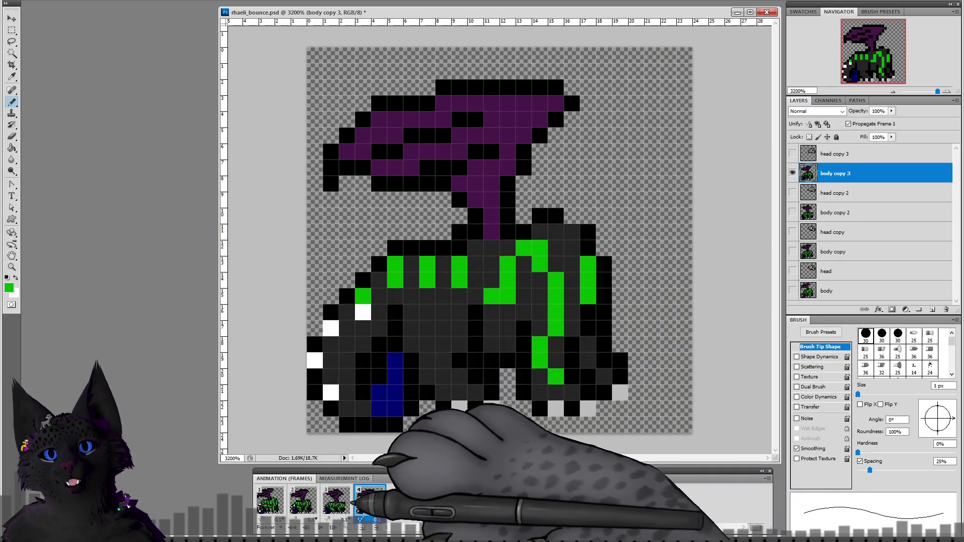
click(339, 503)
click(370, 502)
click(341, 507)
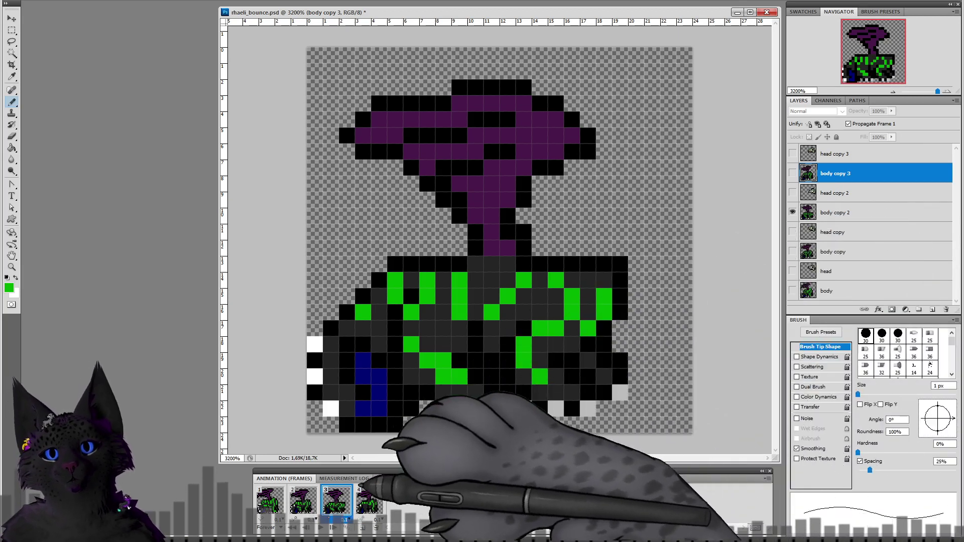
click(369, 500)
click(415, 312)
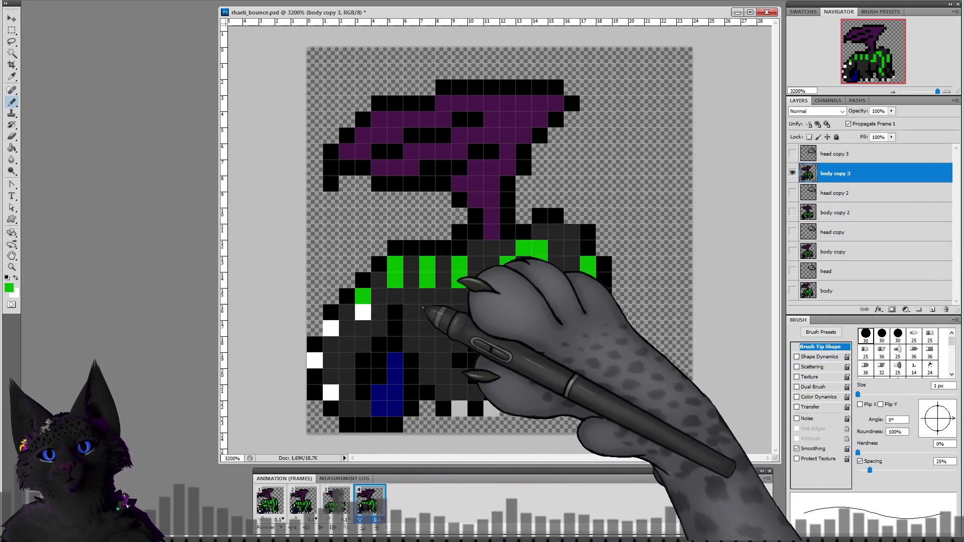
click(426, 301)
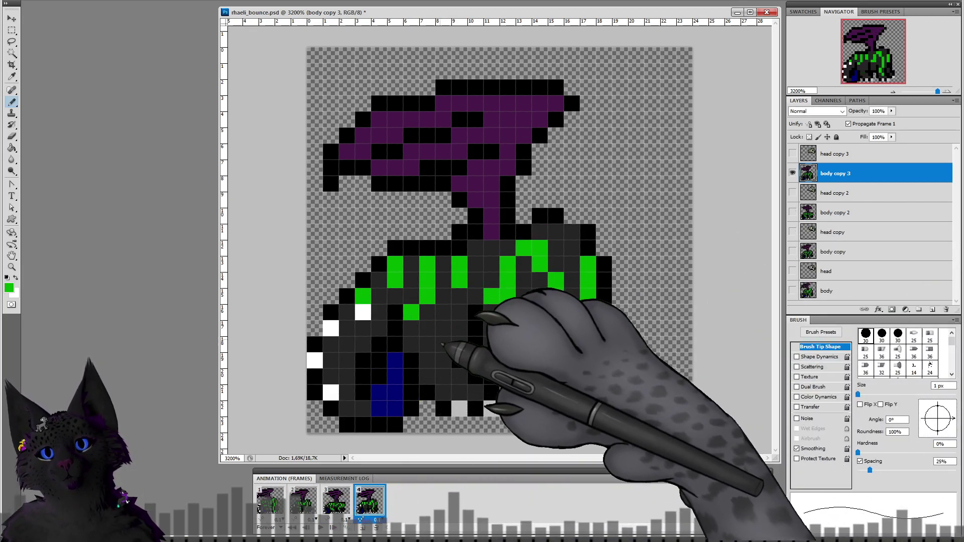
Step: Repaint frame 4's offset pixel in body grey and paint frame 2's stepped green stripe across the hind leg instead
click(303, 501)
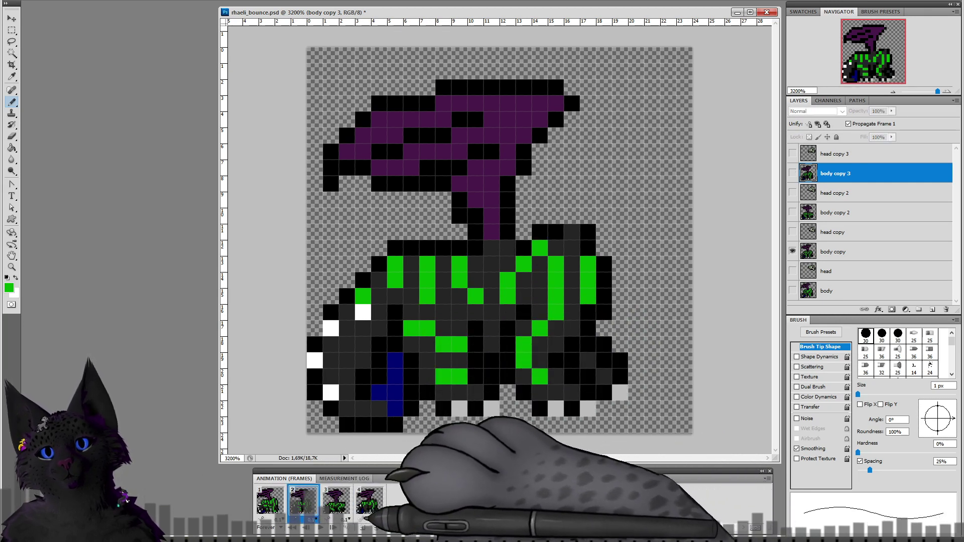
alt+click(423, 317)
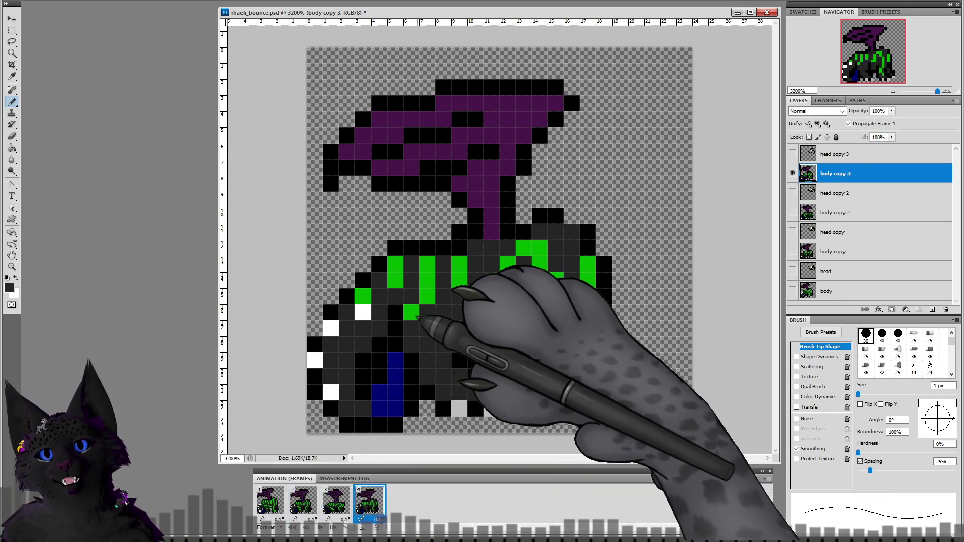
click(413, 313)
alt+click(426, 298)
drag(411, 328, 458, 346)
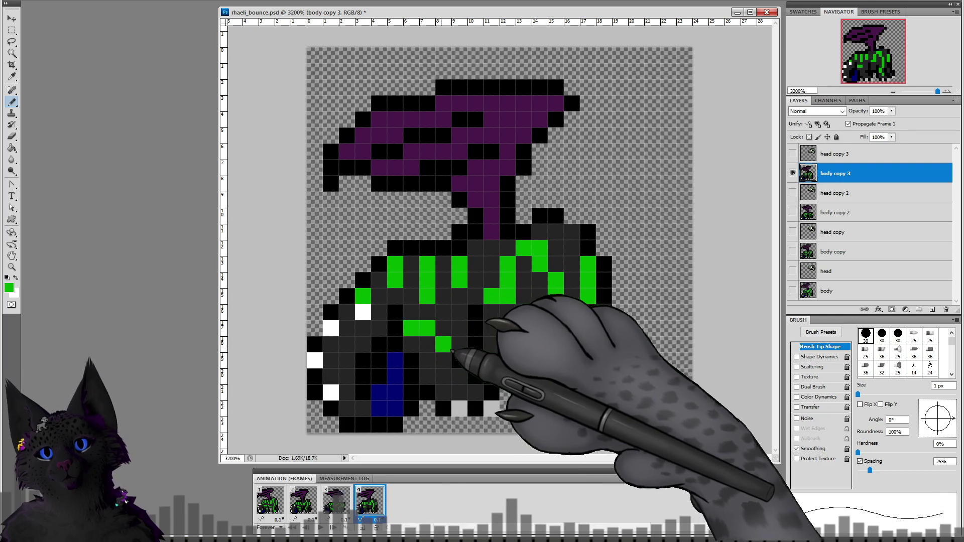
Step: Compare frame 4 with frame 2 and repaint the corner pixel of the stripe below the wing base in body grey
click(304, 500)
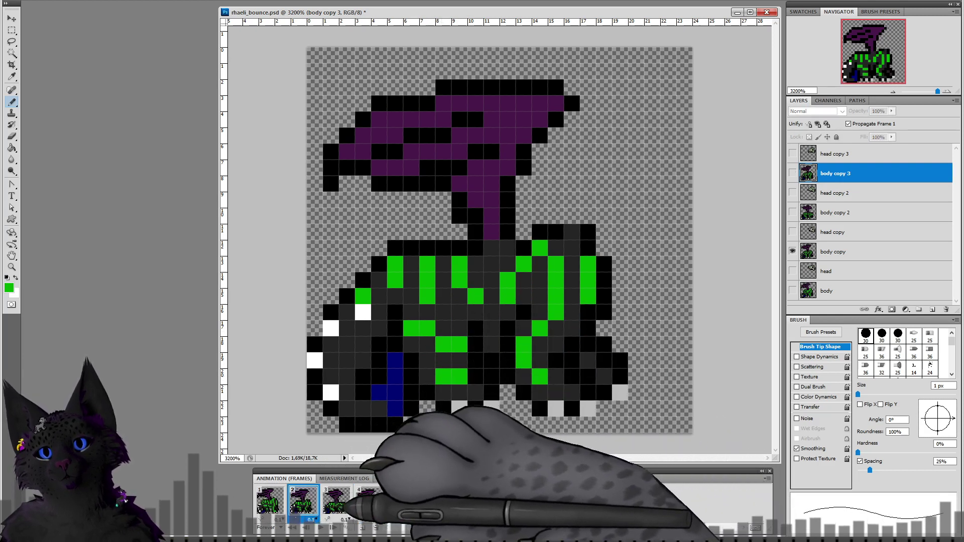
click(376, 505)
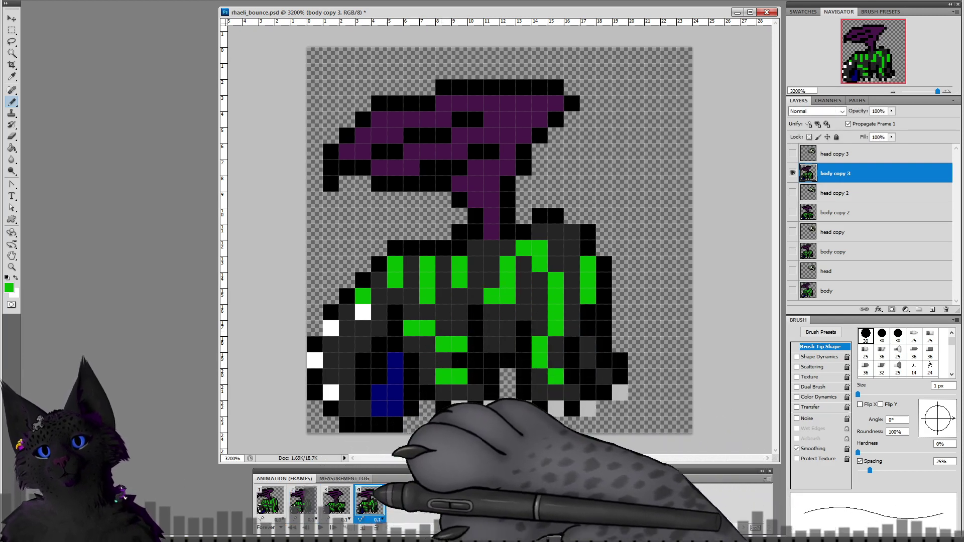
alt+click(519, 314)
click(508, 297)
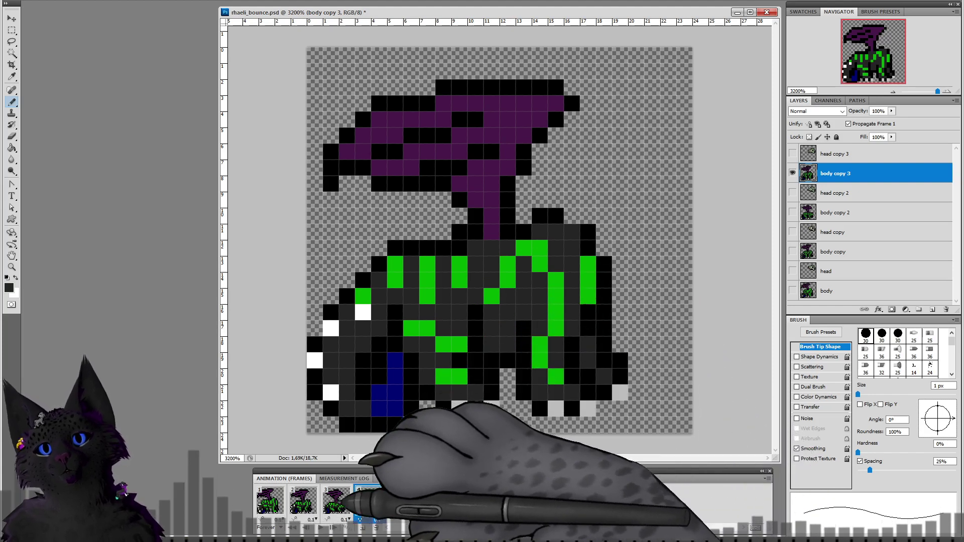
Step: Play the bounce animation and compare the green markings across the frames
click(304, 501)
click(271, 500)
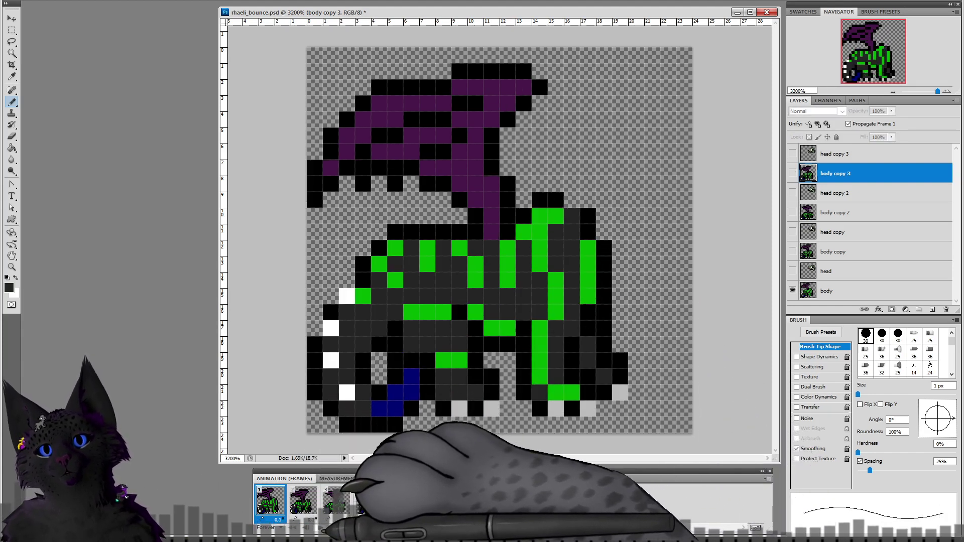
click(319, 528)
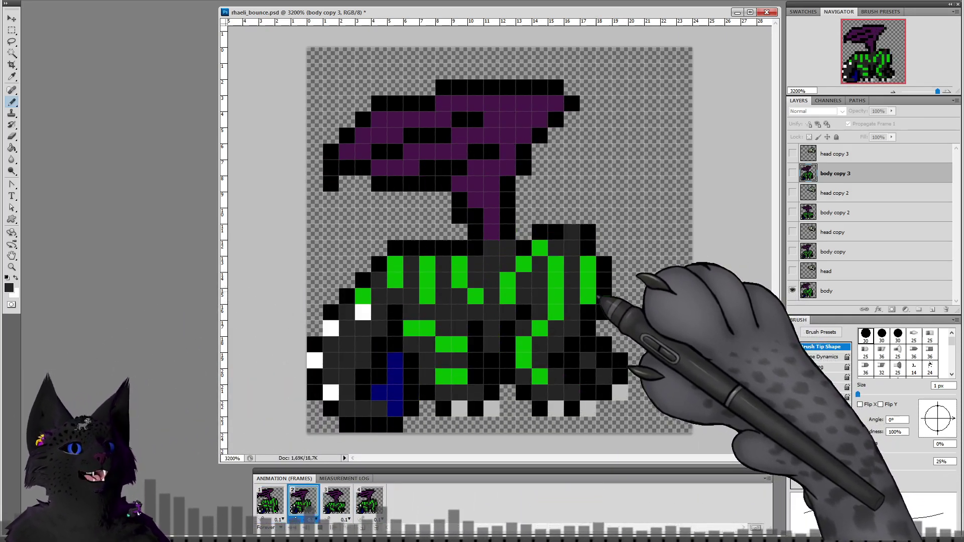
click(320, 528)
click(270, 500)
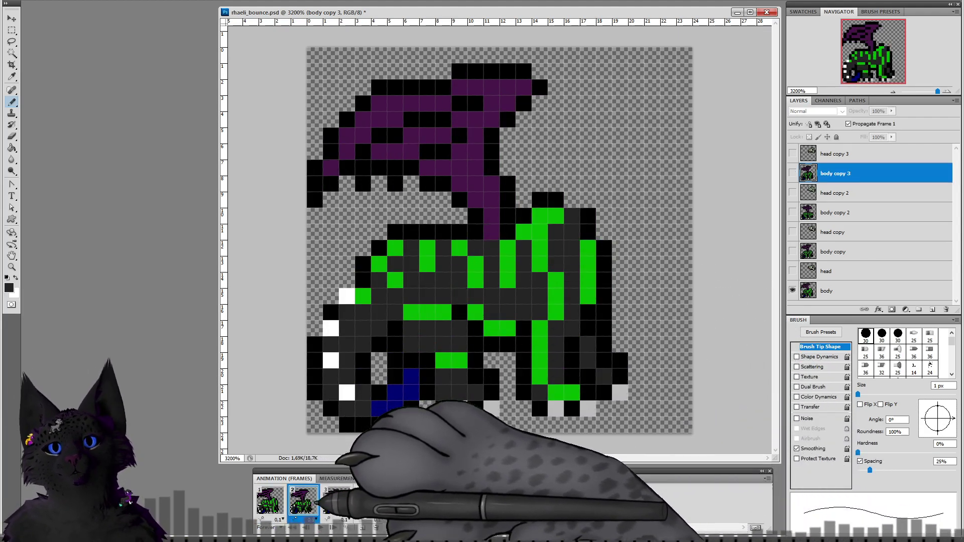
click(349, 502)
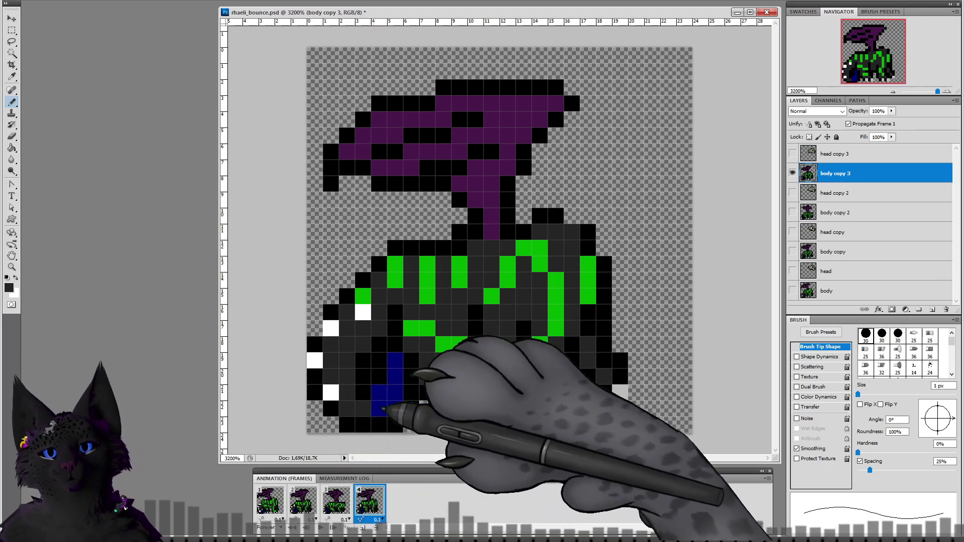
Step: Make frame 1's body layer active and set the foreground to a dark green derived from the sampled stripe green
click(271, 501)
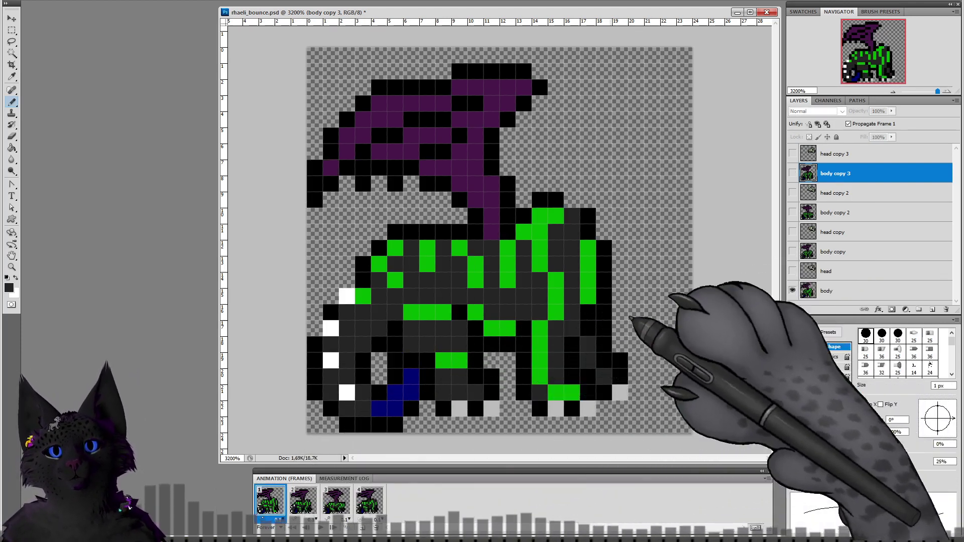
click(828, 291)
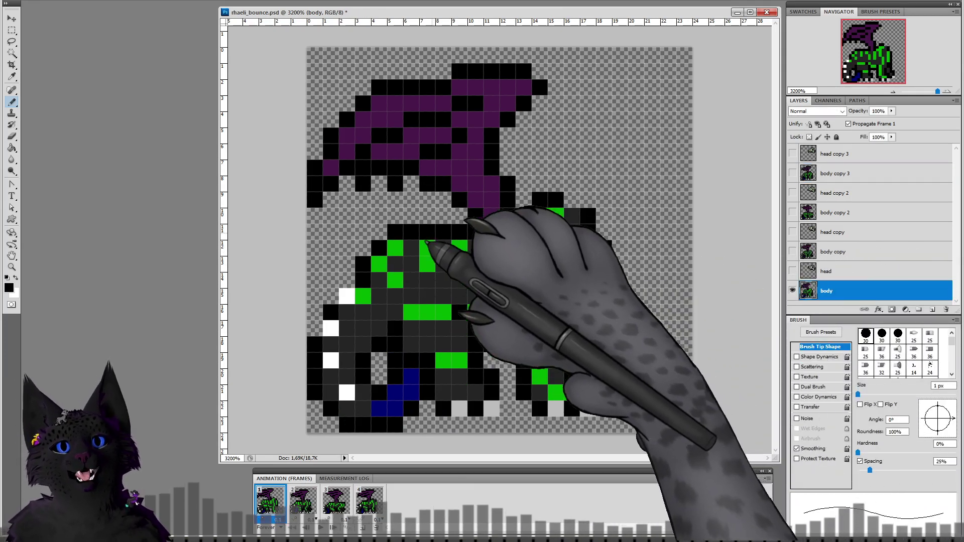
click(9, 287)
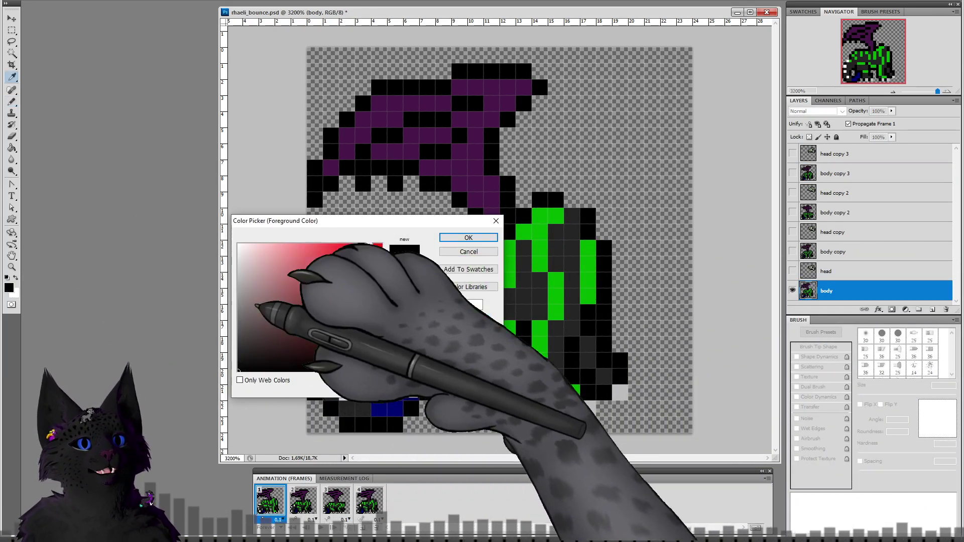
click(539, 250)
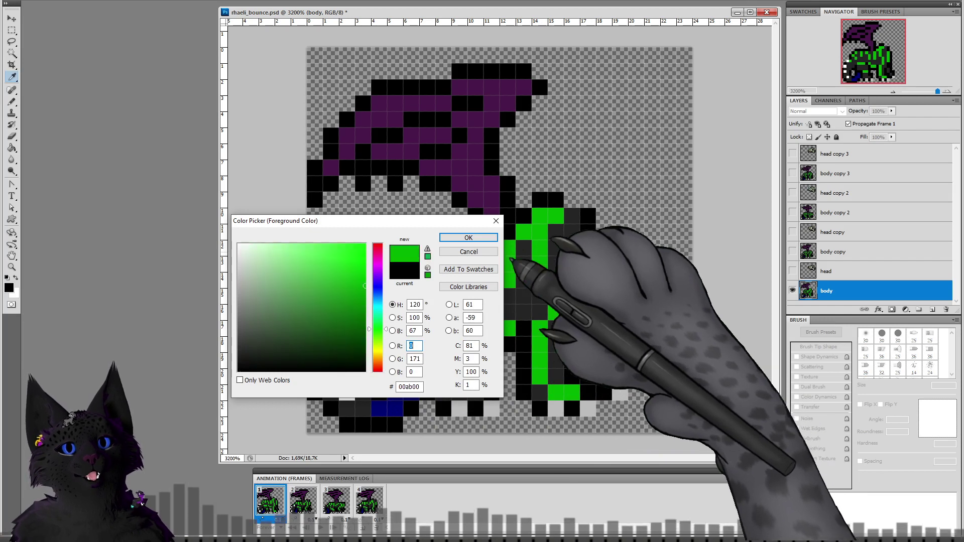
drag(354, 302, 358, 335)
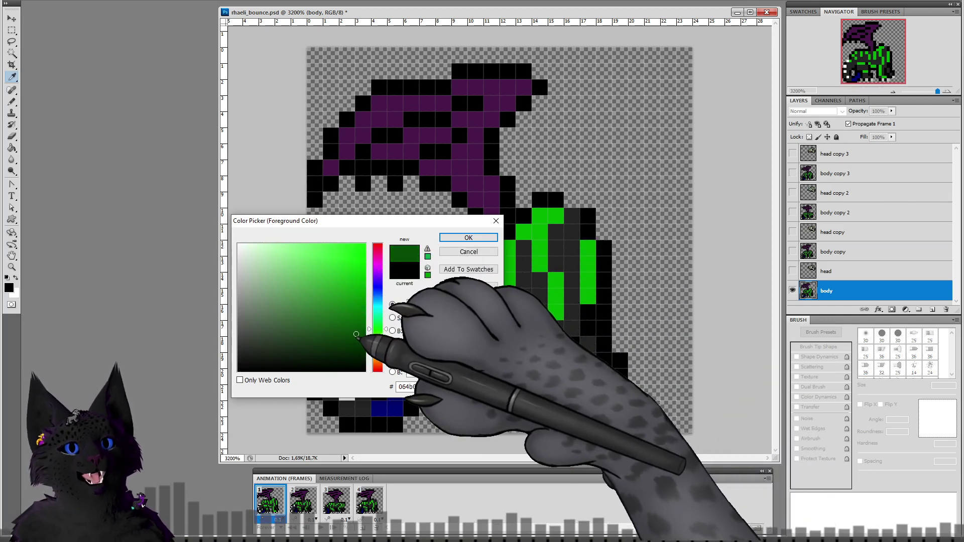
click(469, 237)
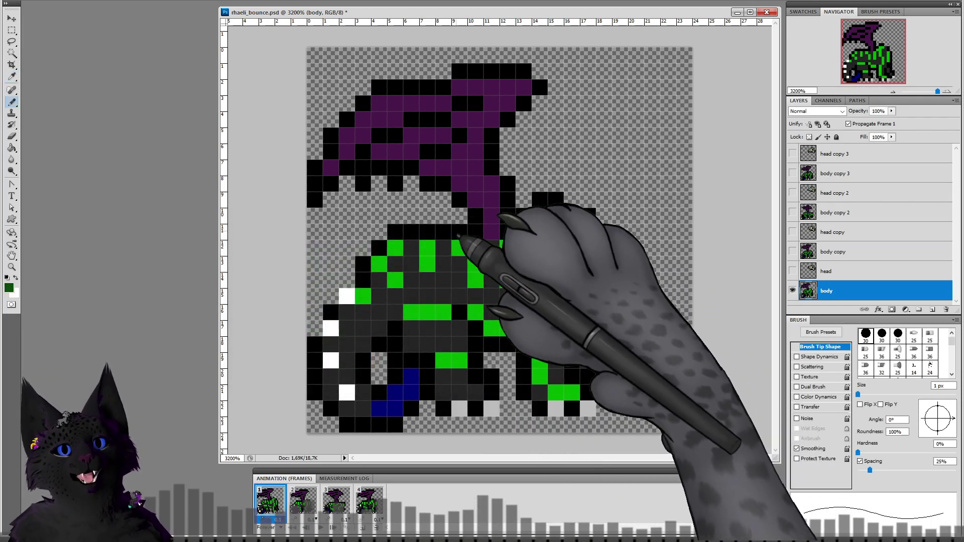
Step: Recolour frame 1's black outline dark green where stripes meet it along the back, shoulder top and chest
mouse_move(458, 235)
mouse_down()
mouse_move(405, 236)
mouse_move(361, 281)
mouse_up()
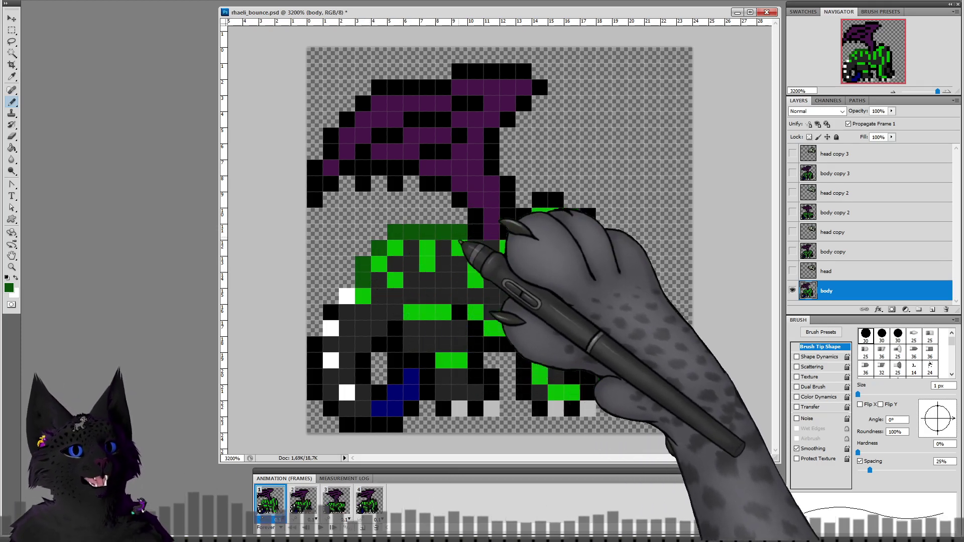
drag(537, 205, 555, 203)
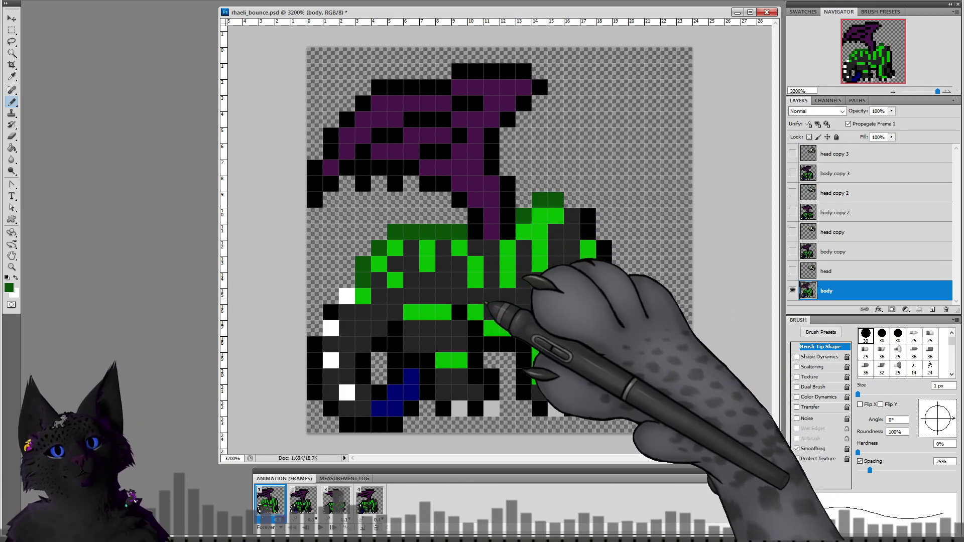
drag(604, 247, 604, 299)
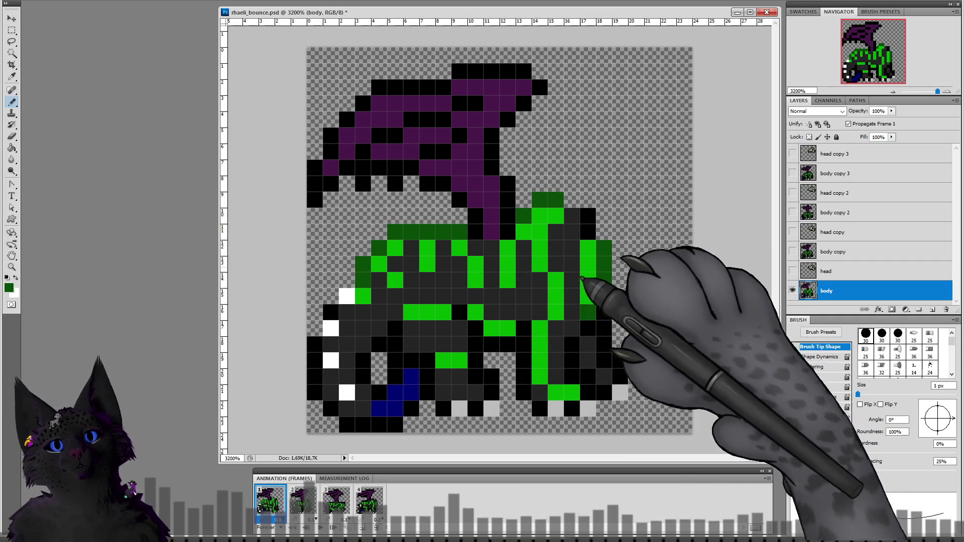
Step: Recolour frame 2's black outline dark green along the back, shoulder top and chest on the body copy layer
click(302, 500)
click(833, 251)
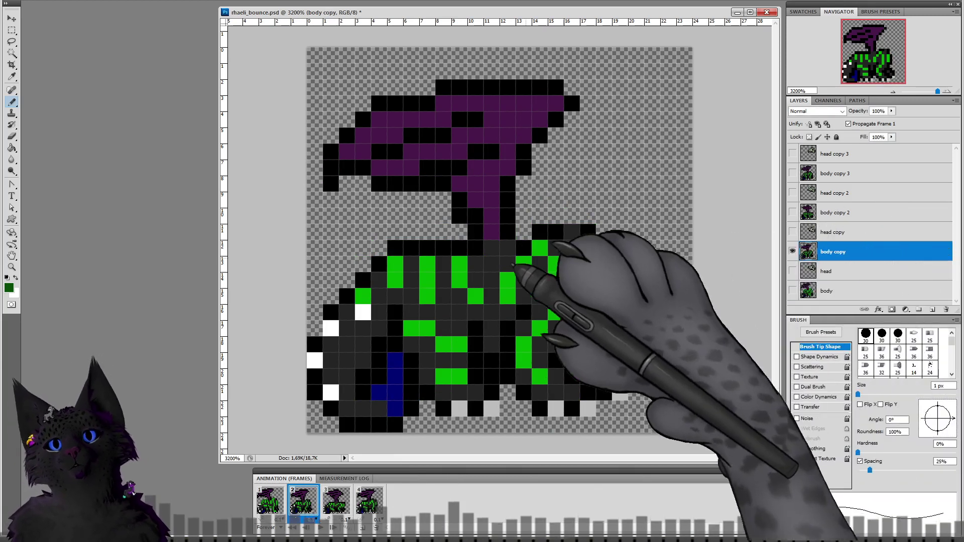
mouse_move(429, 247)
mouse_down()
mouse_move(395, 248)
mouse_move(363, 279)
mouse_up()
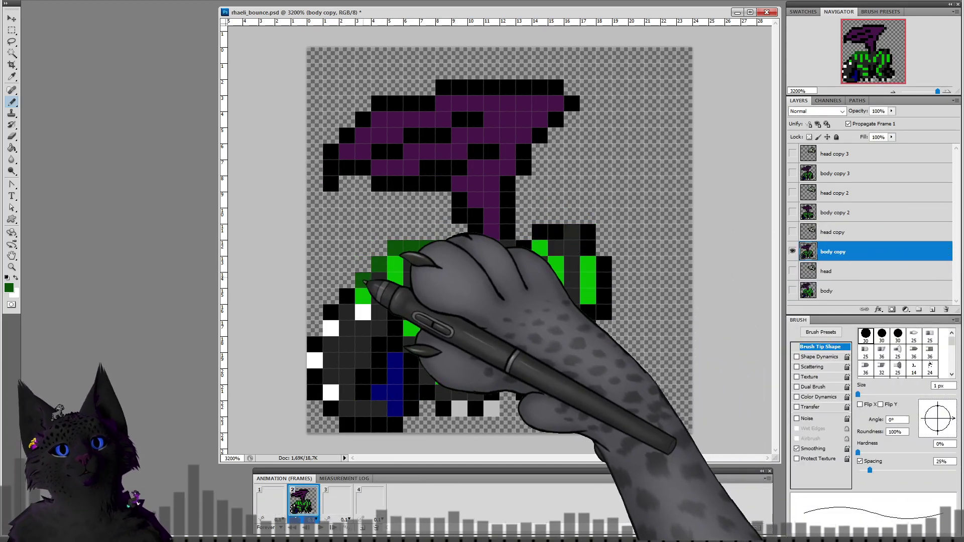
drag(603, 263, 606, 310)
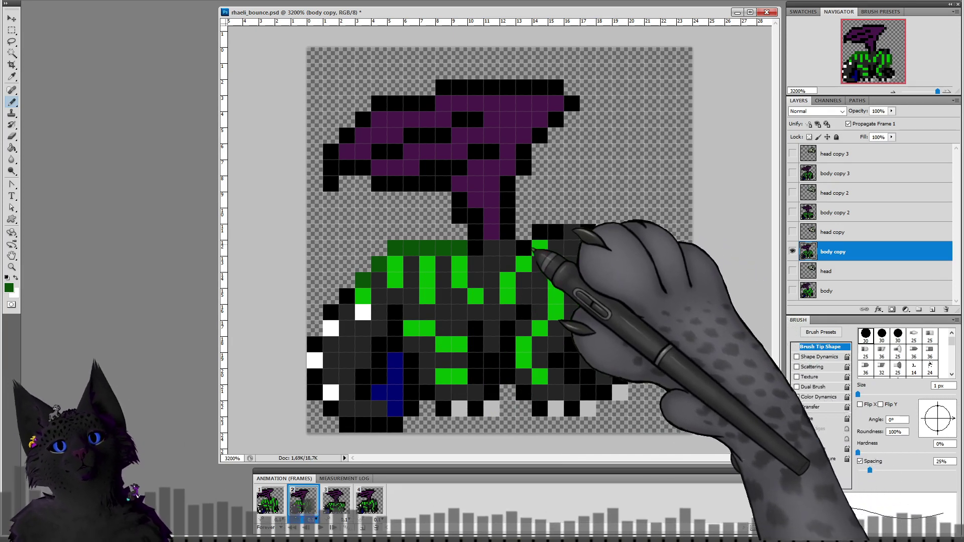
drag(524, 248, 539, 233)
click(555, 232)
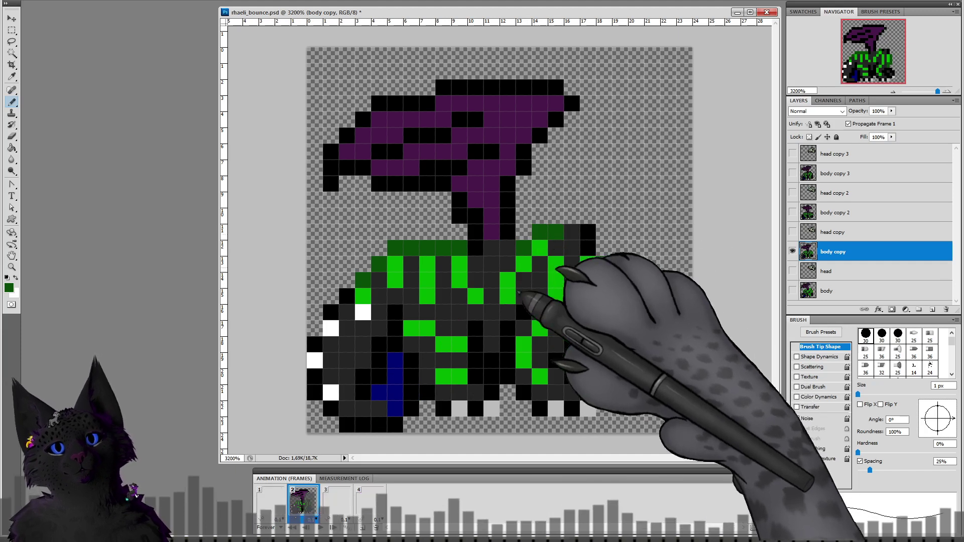
Step: Compare frame 2 with frame 1 and paint one dark green pixel on frame 2's belly outline between the legs
click(270, 499)
click(302, 500)
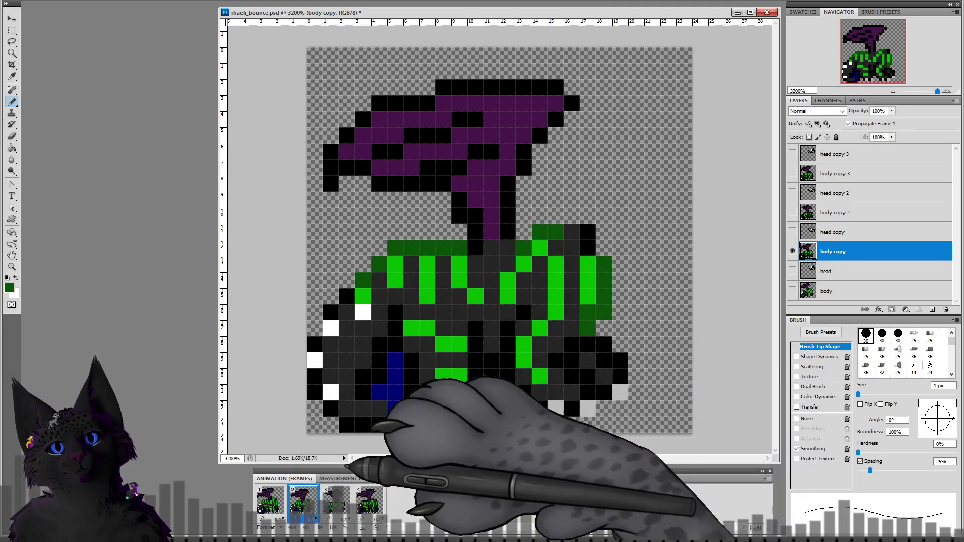
click(271, 500)
Step: Recolour frame 3's black outline dark green along the back from the wing base down towards the tail on body copy 2
click(335, 500)
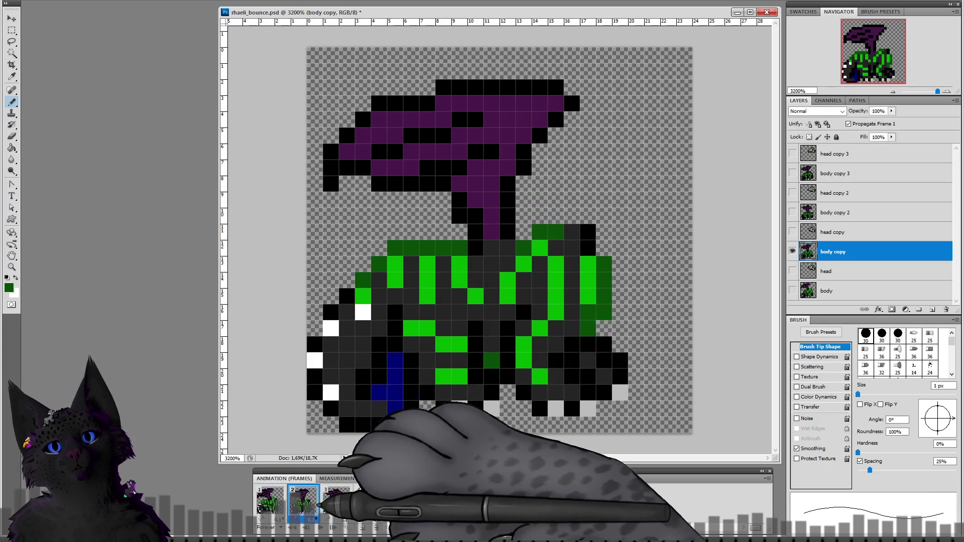
click(792, 212)
click(833, 213)
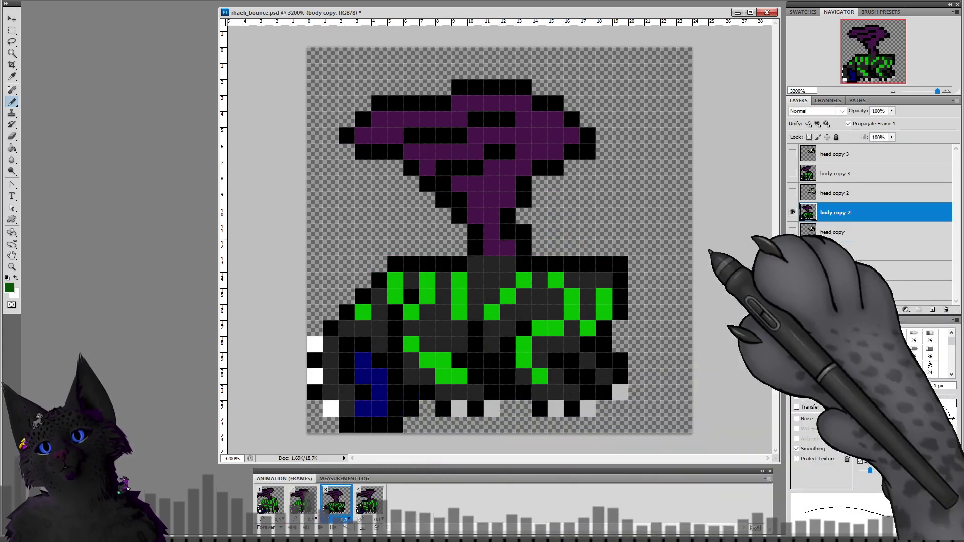
drag(459, 264, 411, 264)
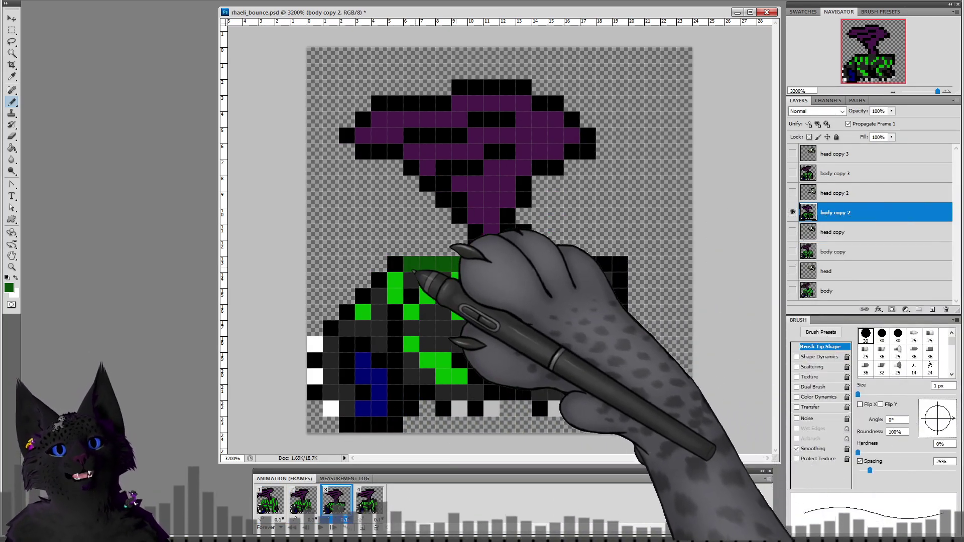
click(394, 267)
click(379, 281)
click(363, 298)
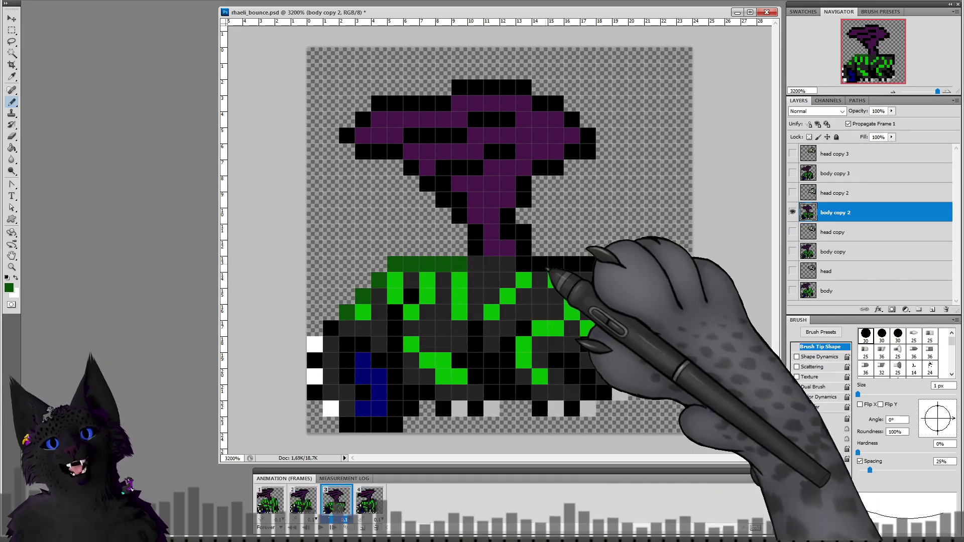
Step: Recolour frame 3's outline dark green along the shoulder top and down the chest beside the stripes
click(540, 264)
drag(554, 265, 571, 265)
drag(620, 296, 620, 313)
click(605, 327)
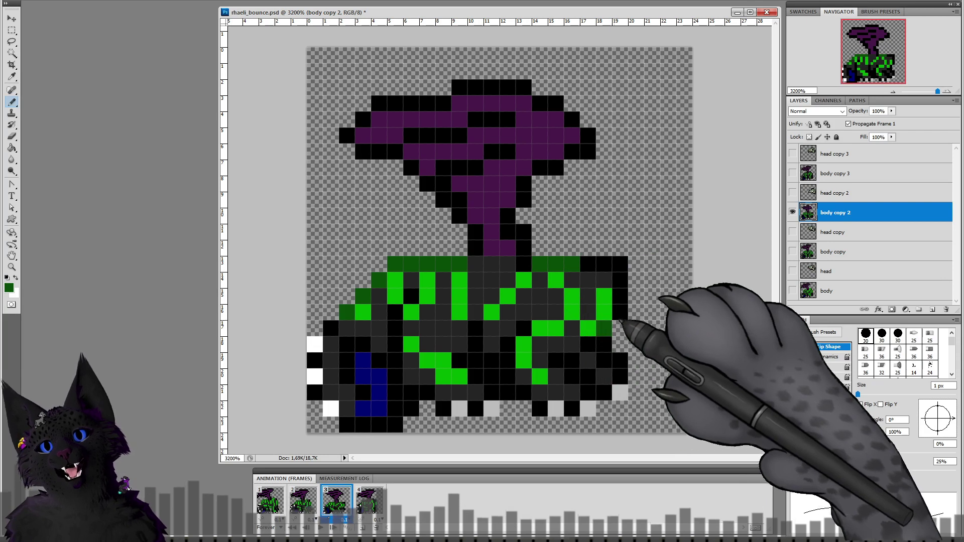
Step: Check frame 2 and paint the matching belly outline pixel between the legs dark green in frame 3
click(303, 499)
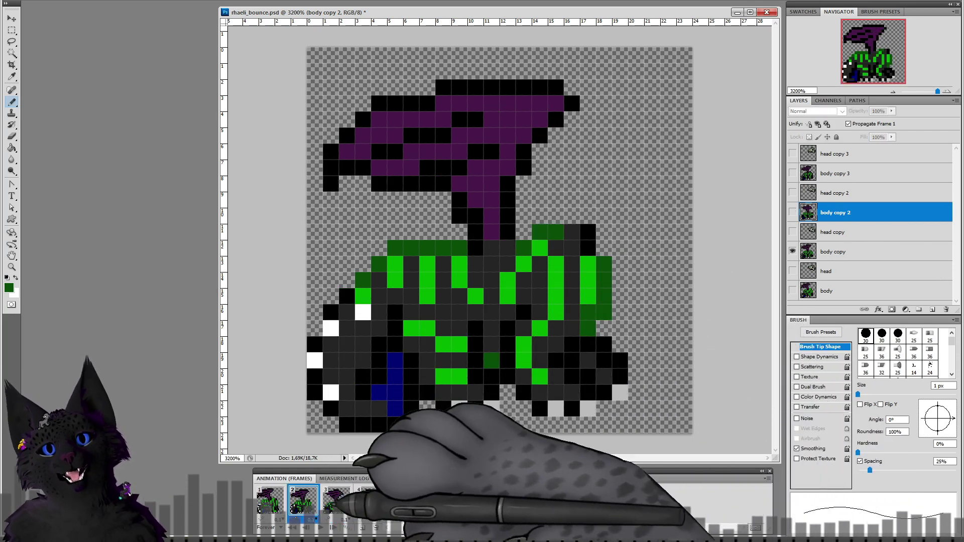
click(337, 499)
click(491, 360)
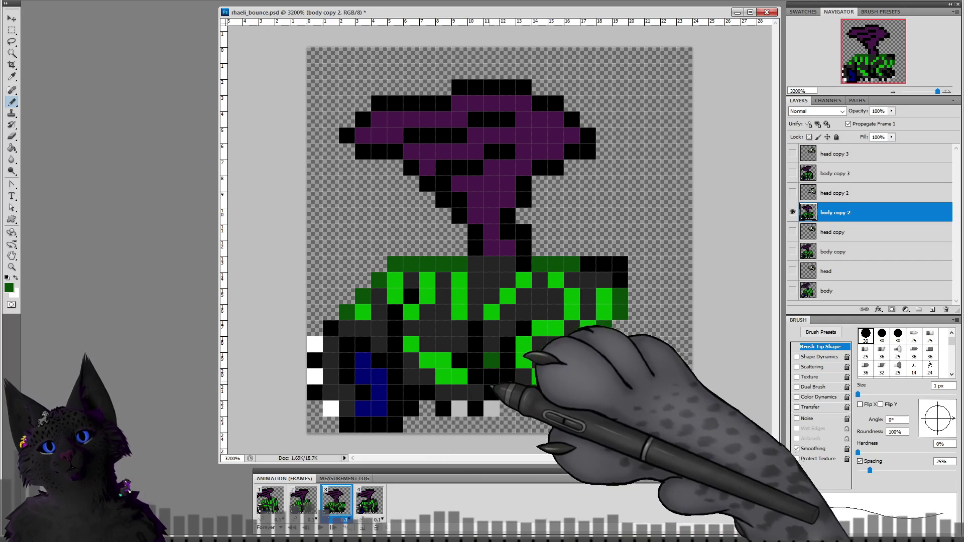
Step: Recolour frame 4's black outline dark green along the back from the wing base to the tail on body copy 3
click(369, 499)
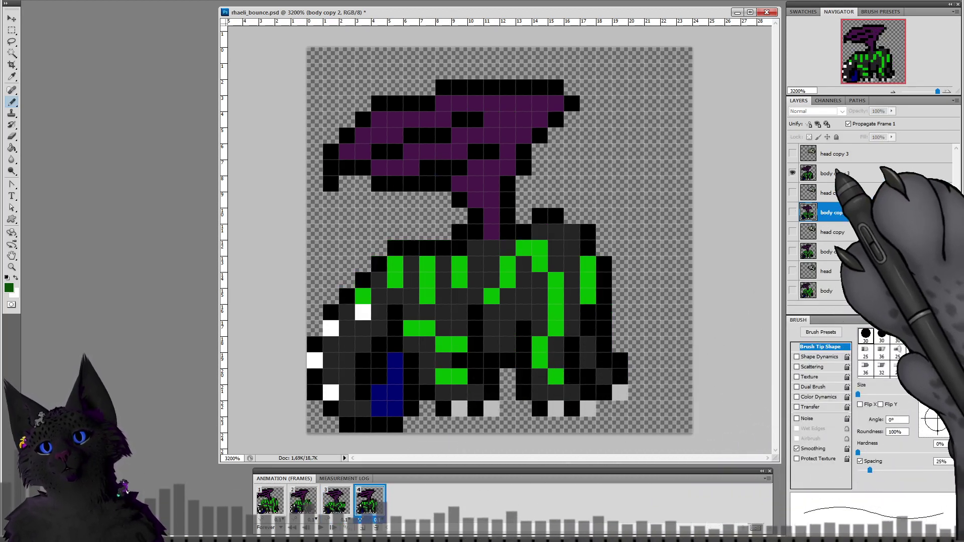
click(836, 173)
drag(456, 246, 395, 249)
click(460, 232)
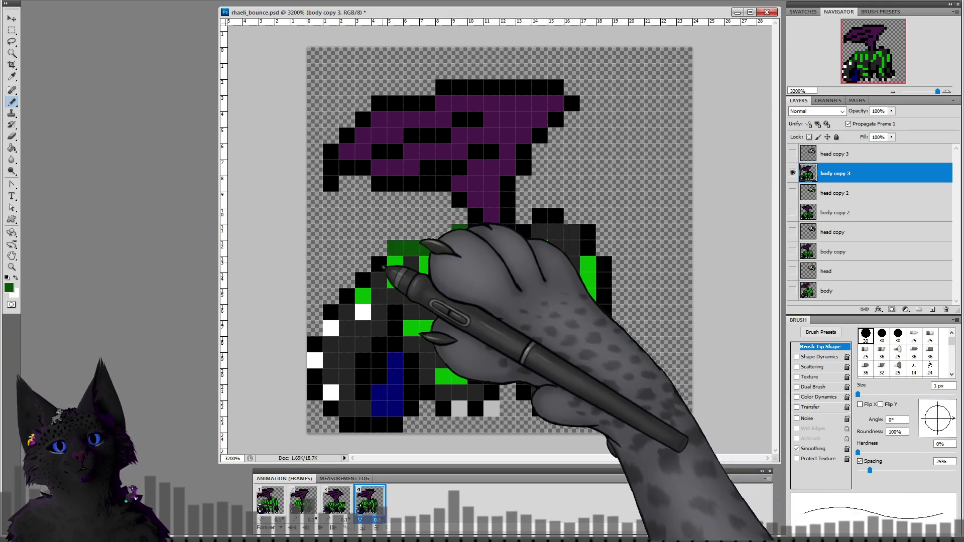
click(380, 266)
click(364, 280)
click(347, 294)
Step: Recolour frame 4's shoulder top and chest outline dark green, repainting the misplaced pixel below the shoulder top in body grey
click(538, 234)
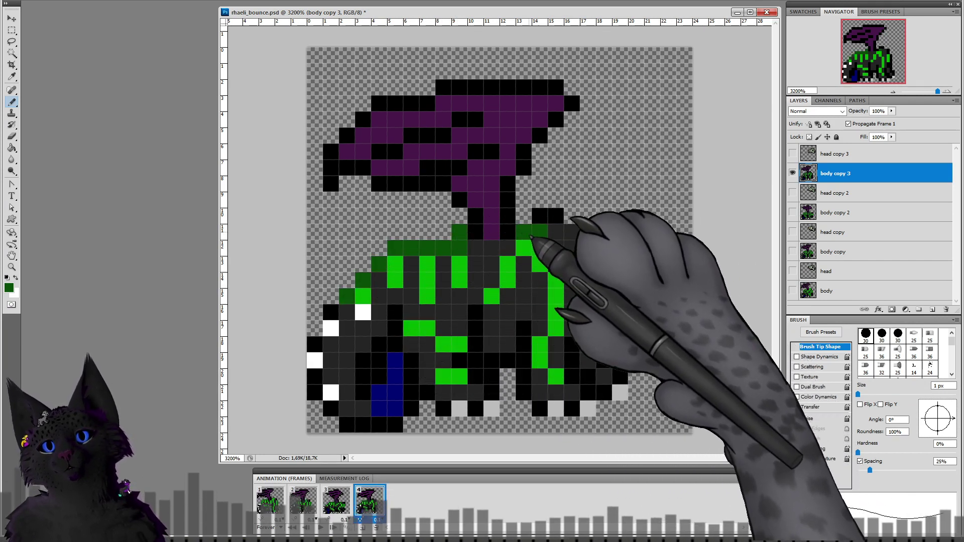
click(524, 232)
click(541, 218)
click(553, 219)
alt+click(555, 235)
click(540, 233)
alt+click(550, 220)
mouse_move(603, 263)
mouse_down()
mouse_move(603, 296)
mouse_move(588, 312)
mouse_up()
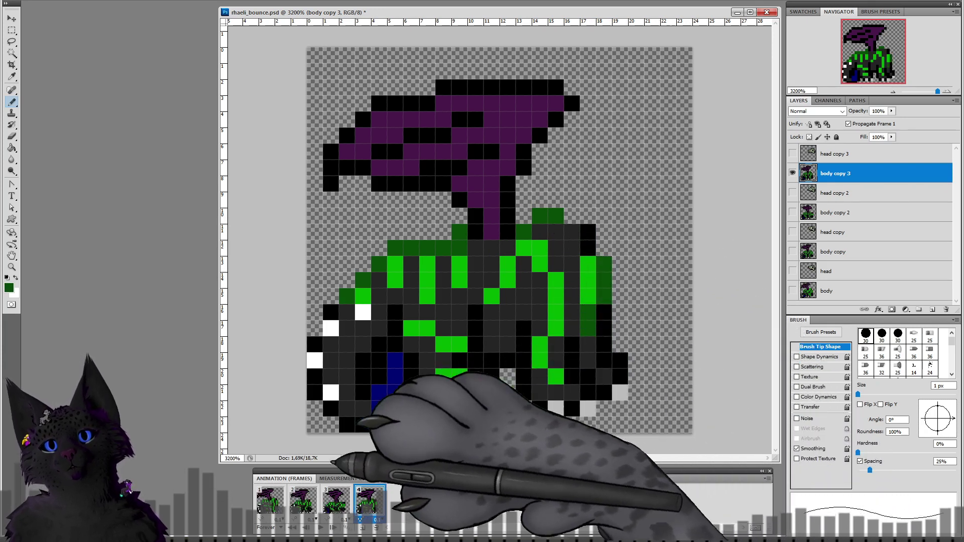
Step: Compare the frames' outlines and extend frame 3's dark green shoulder outline by one pixel on body copy 2
click(270, 500)
click(303, 500)
click(335, 500)
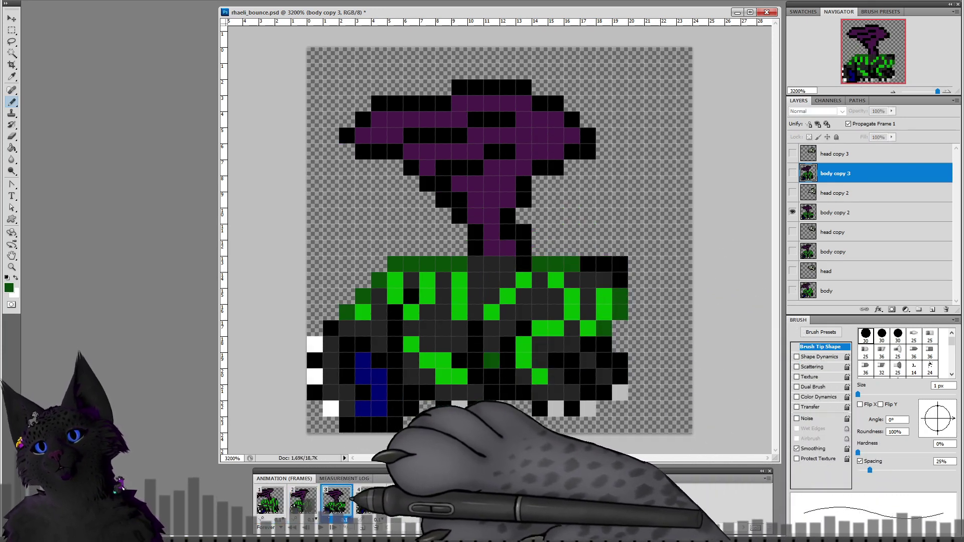
click(834, 212)
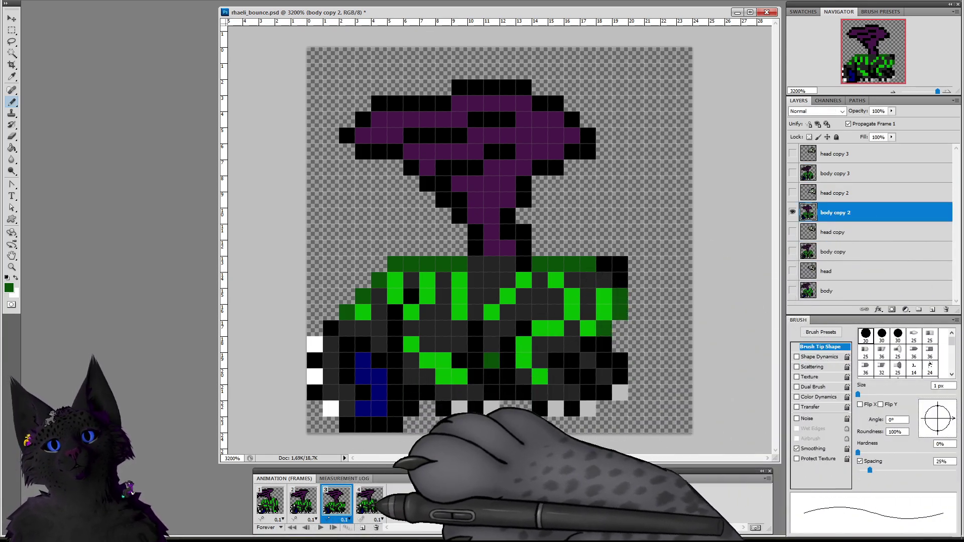
click(379, 501)
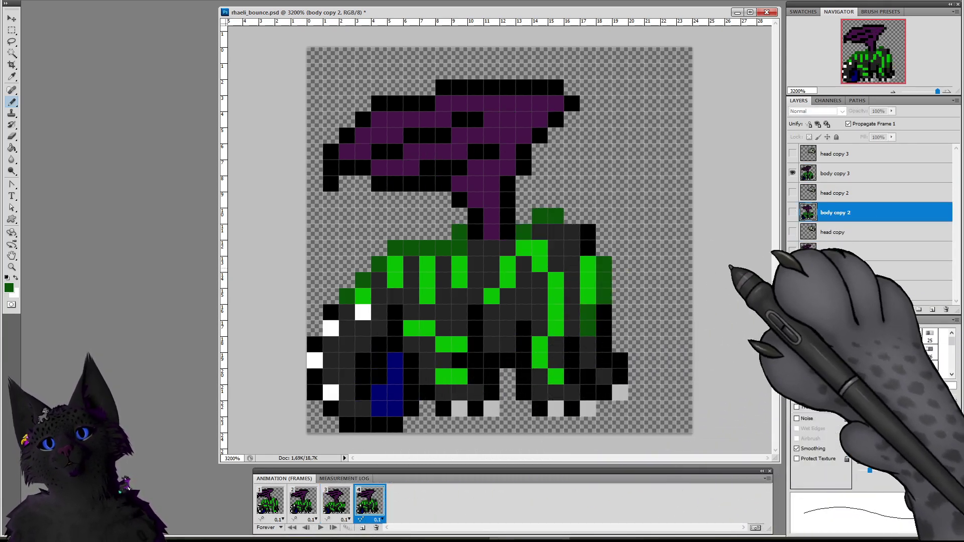
Step: On frame 1's body layer, darken the sampled tail-tip blue to #01025a and paint dark blue outline pixels around the tail tip
click(271, 501)
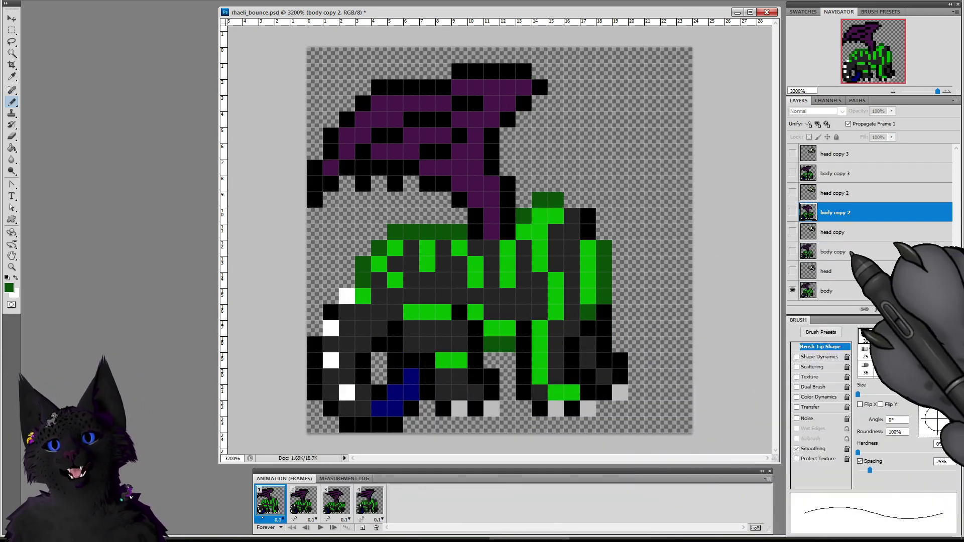
click(843, 290)
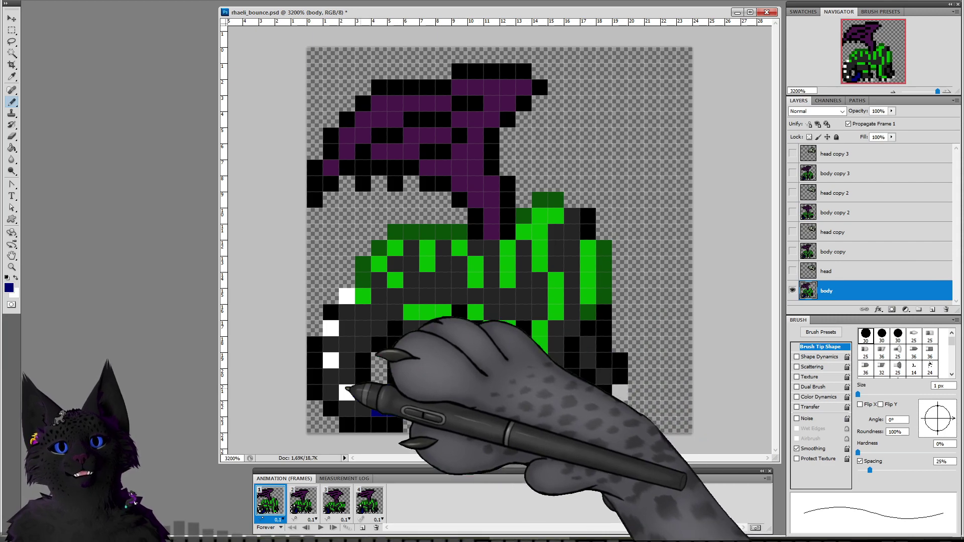
click(9, 287)
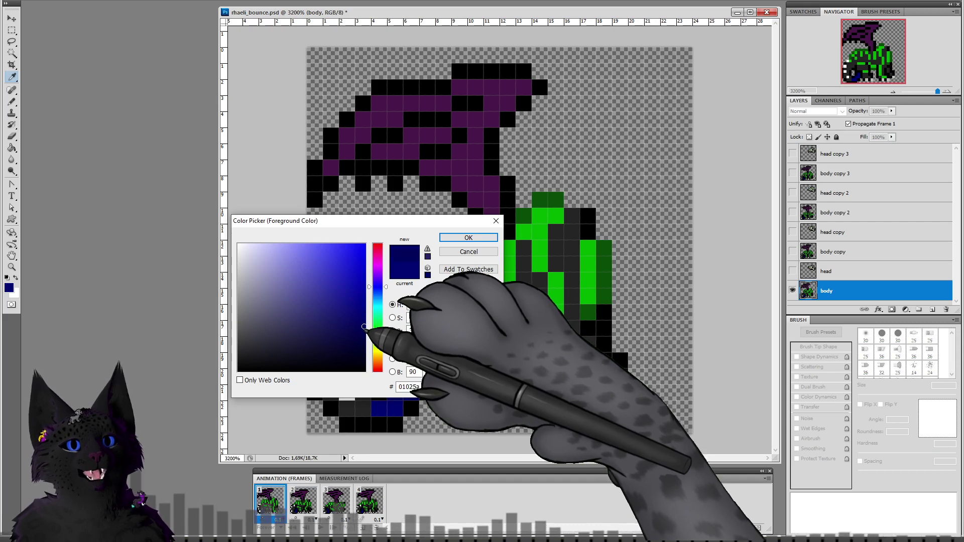
click(468, 238)
key(b)
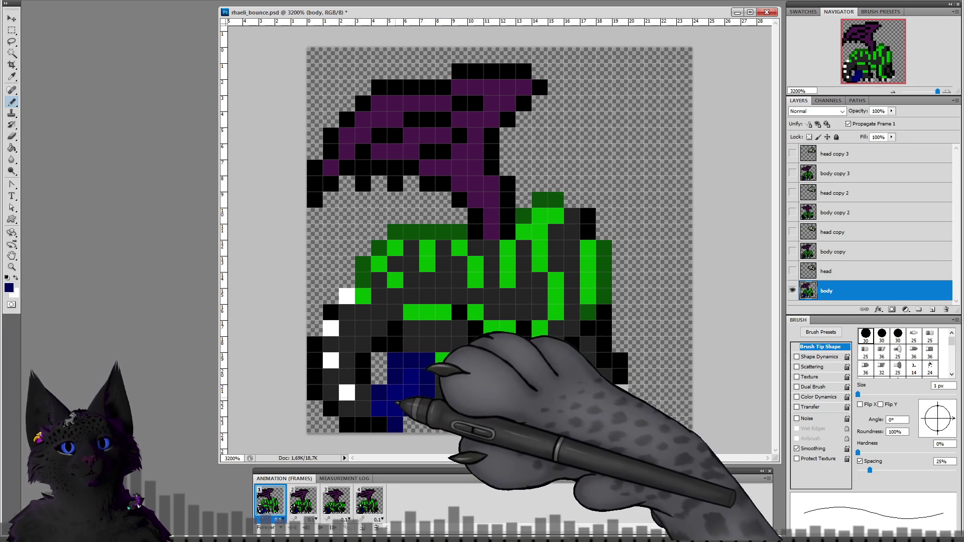
Step: Mix a brighter blue foreground and paint highlight pixels inside frame 1's blue tail tip
click(9, 287)
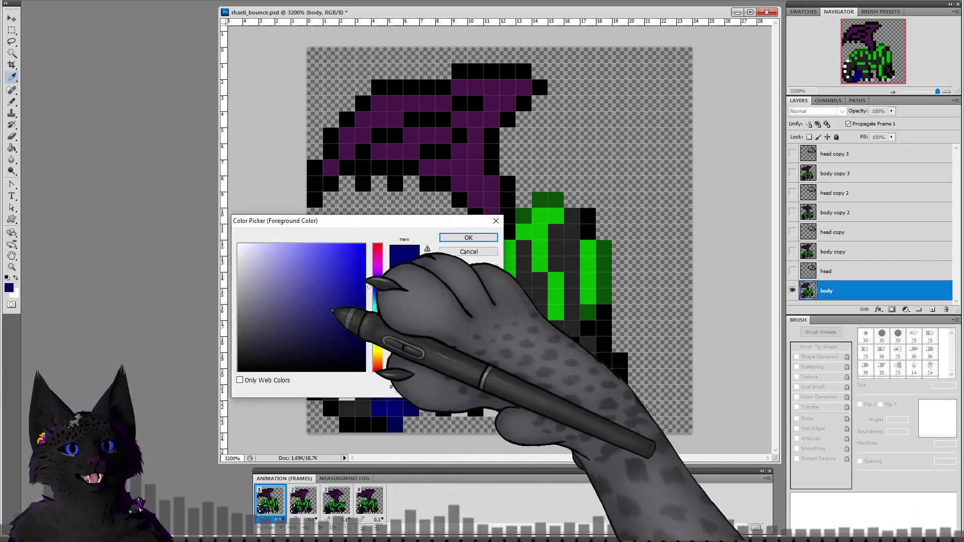
click(468, 238)
key(b)
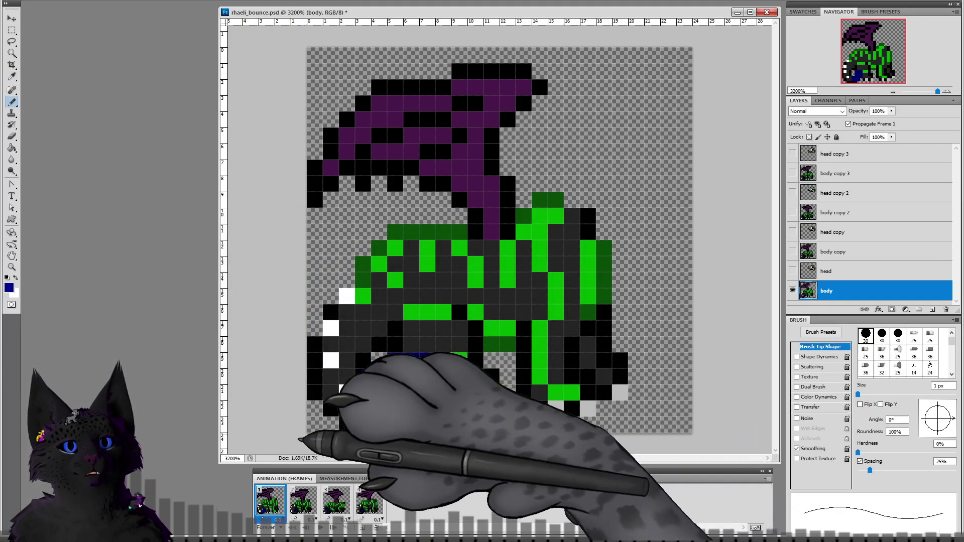
click(8, 287)
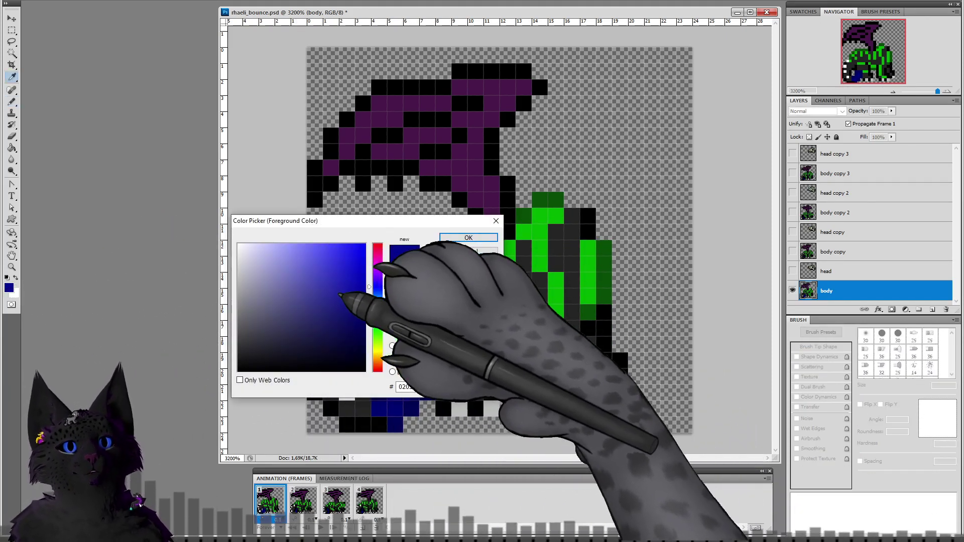
click(467, 237)
key(b)
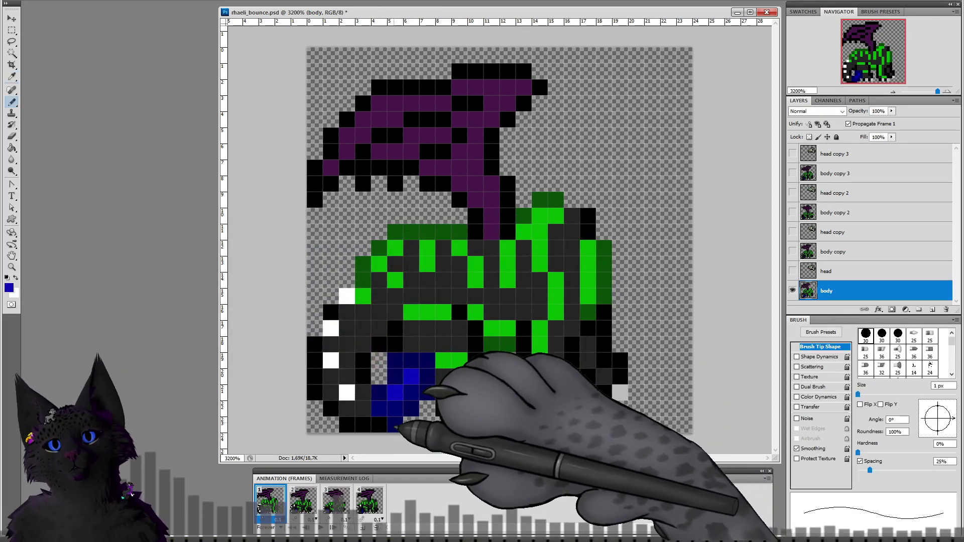
Step: Sample the blue from frame 1's tail tip and set the foreground to dark blue #010263 for the brush
key(i)
click(411, 399)
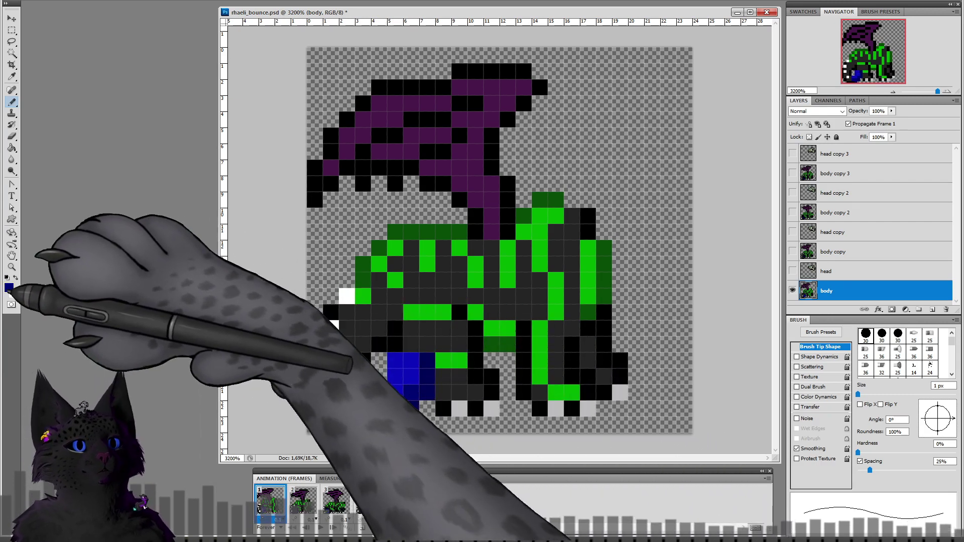
click(8, 288)
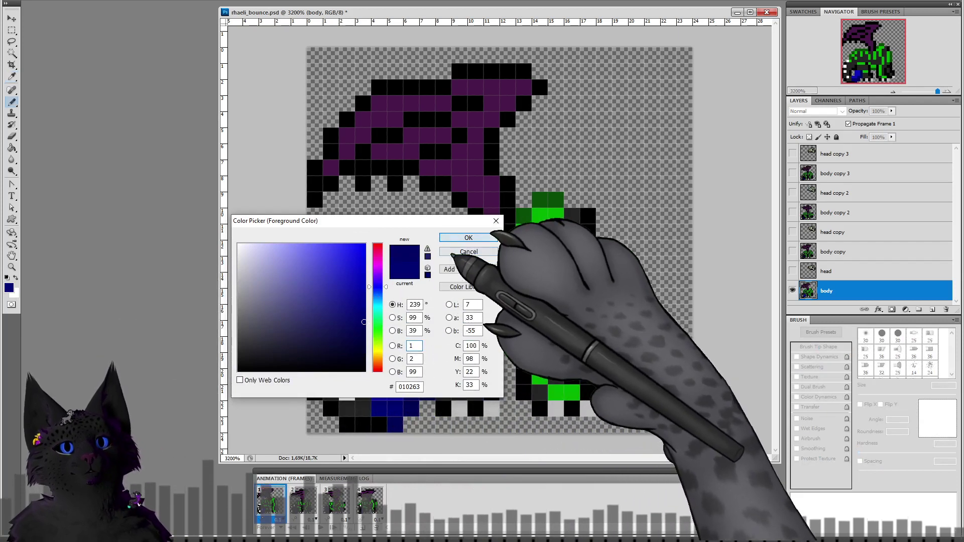
click(469, 237)
key(b)
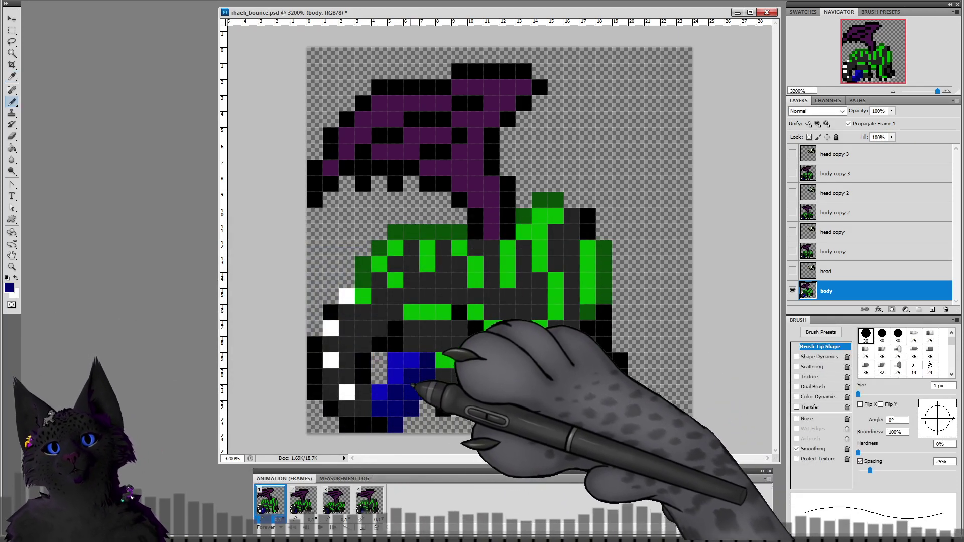
Step: Extend the tail tip's blue area with dark blue outline pixels on the body layers of frames 2, 3 and 4
click(310, 502)
click(838, 251)
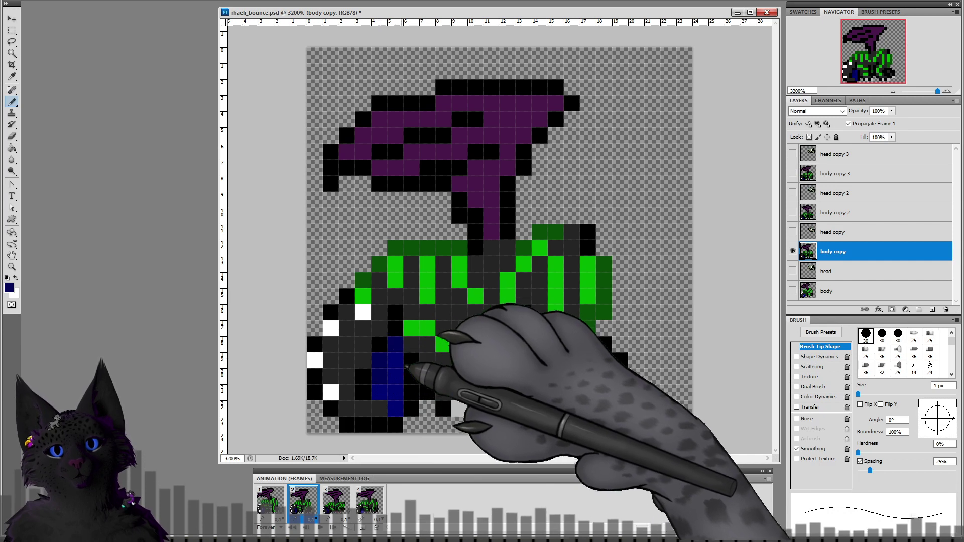
click(336, 499)
click(833, 212)
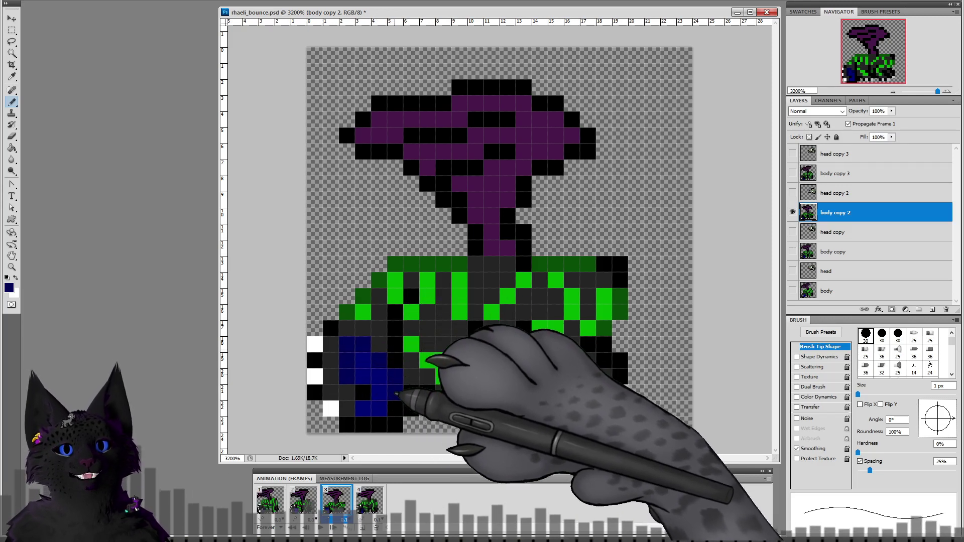
click(833, 174)
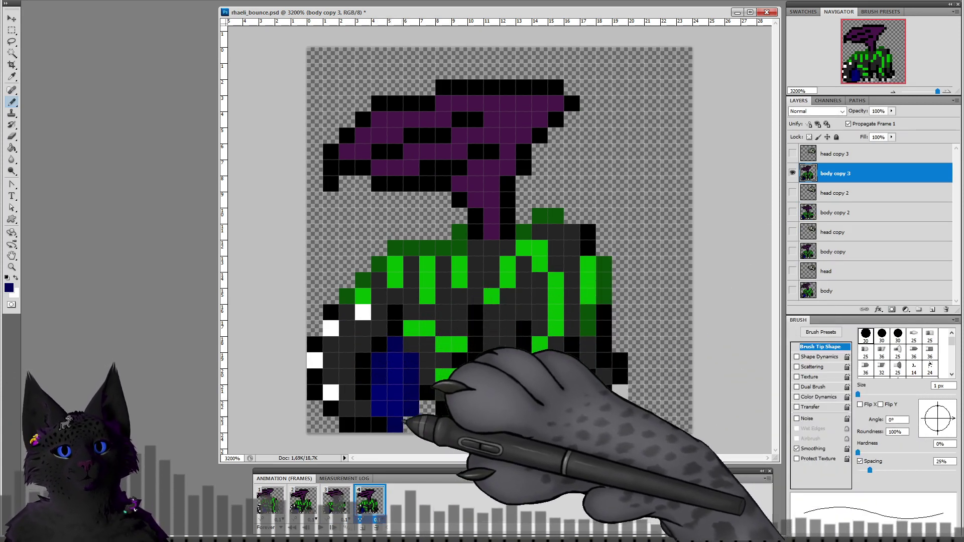
Step: Sample the brighter blue from frame 1's tail tip and paint highlight pixels on frame 2's tail tip in the body copy layer
click(270, 501)
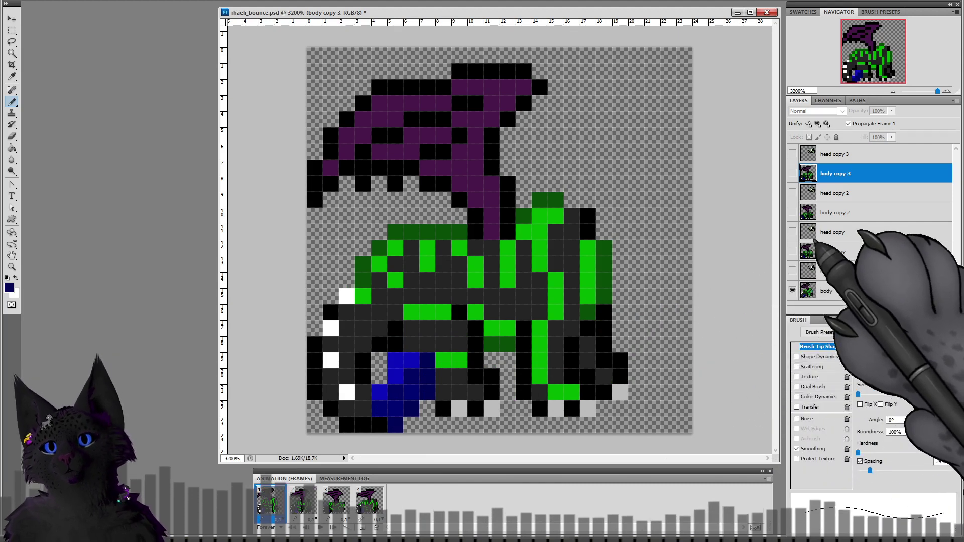
click(820, 291)
alt+click(397, 375)
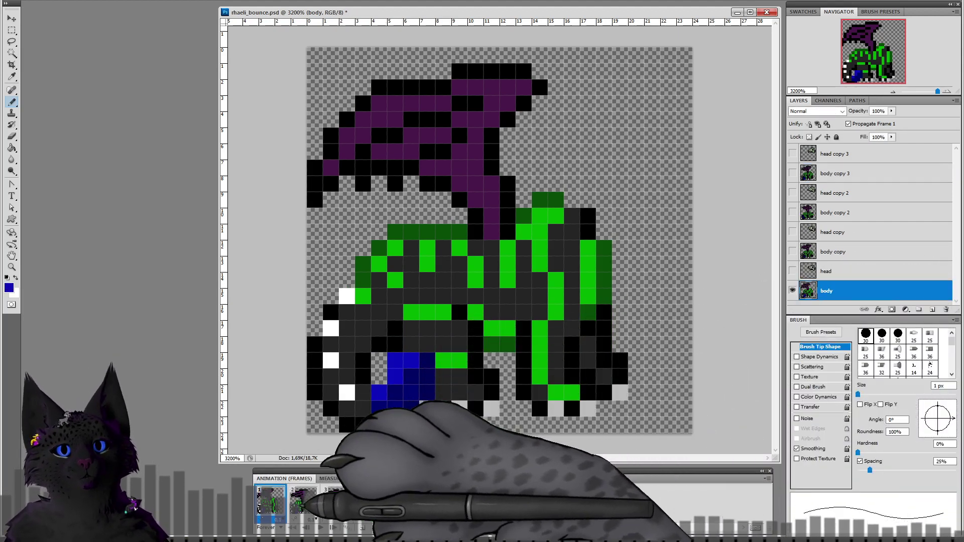
click(302, 497)
click(813, 251)
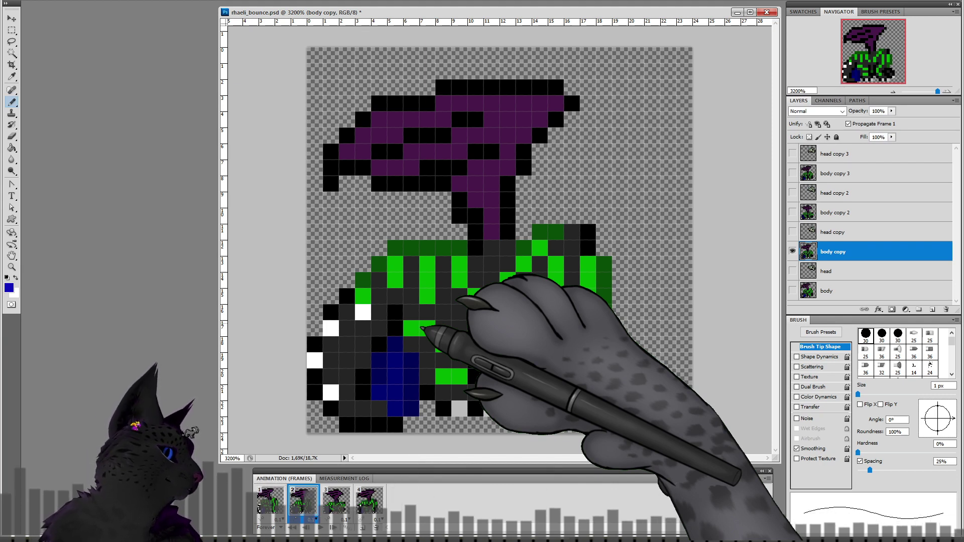
click(280, 506)
click(304, 501)
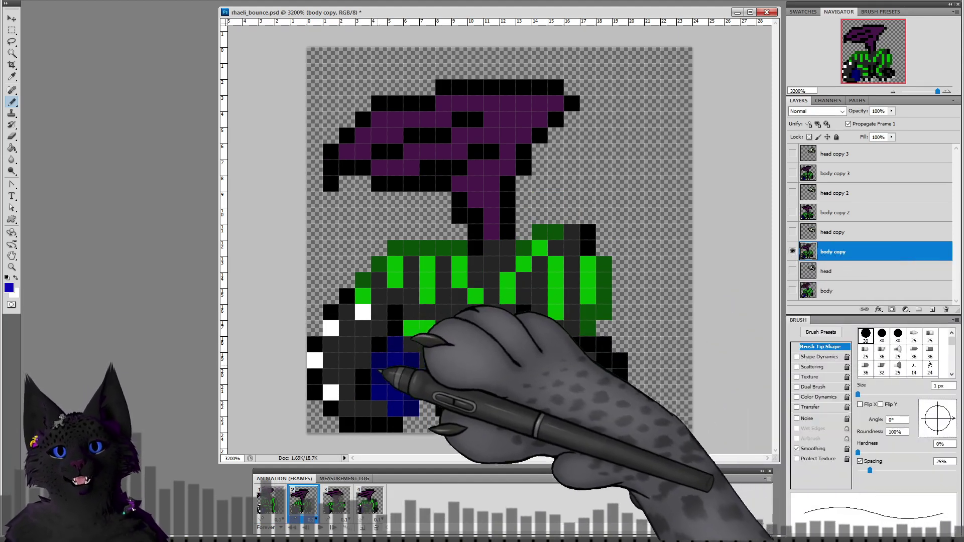
drag(379, 376, 395, 344)
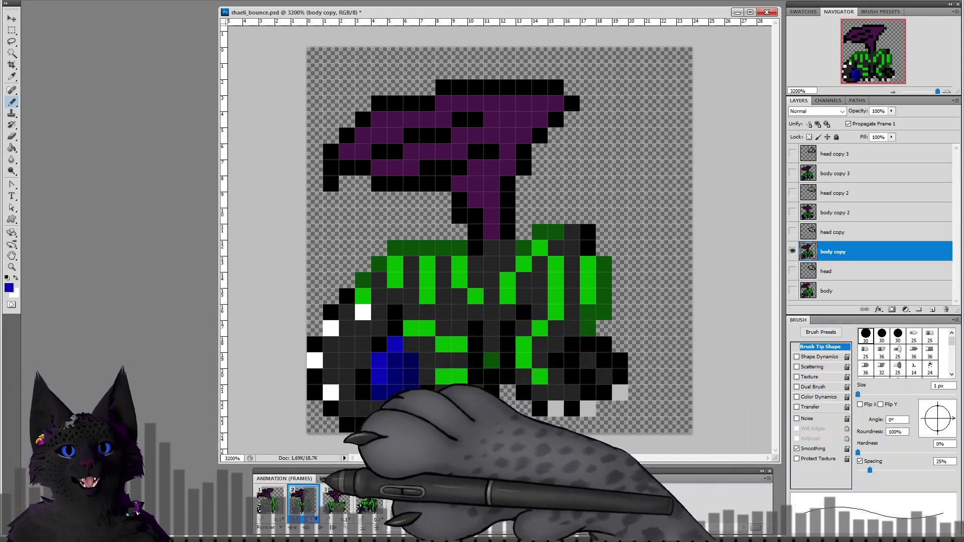
Step: Paint brighter blue highlight pixels on the tail tips of frames 3 and 4, using layers body copy 2 and body copy 3
click(336, 500)
click(833, 212)
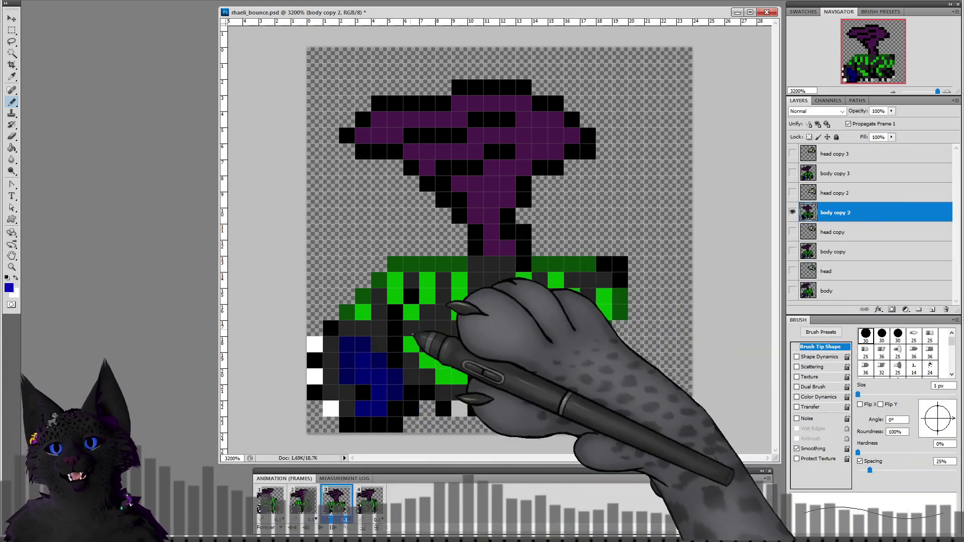
mouse_move(347, 377)
mouse_down()
mouse_move(348, 356)
mouse_move(379, 360)
mouse_up()
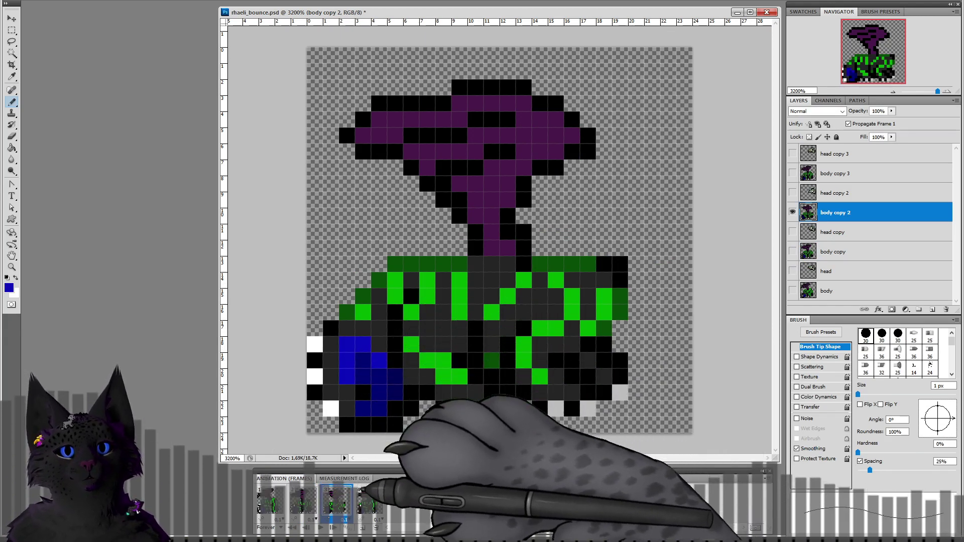
click(369, 500)
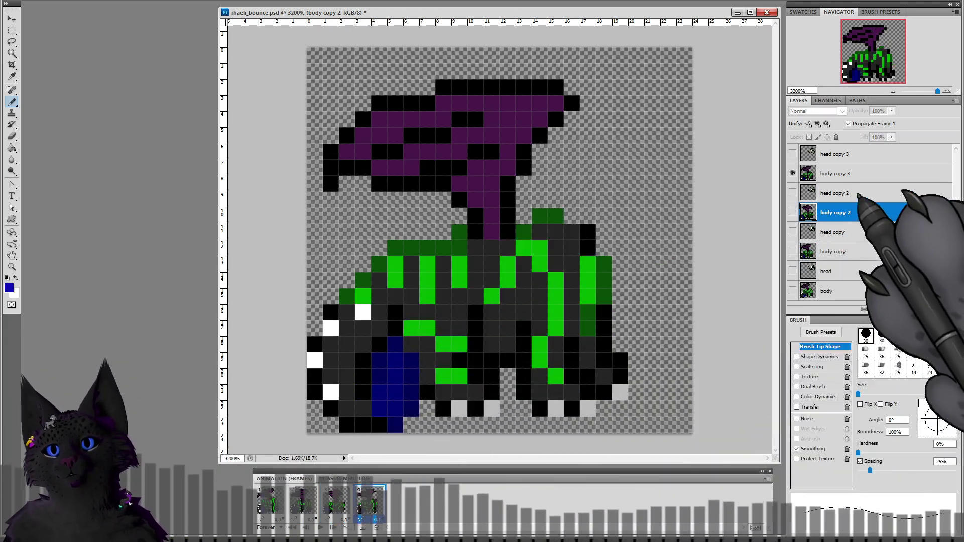
click(843, 173)
drag(379, 377, 395, 346)
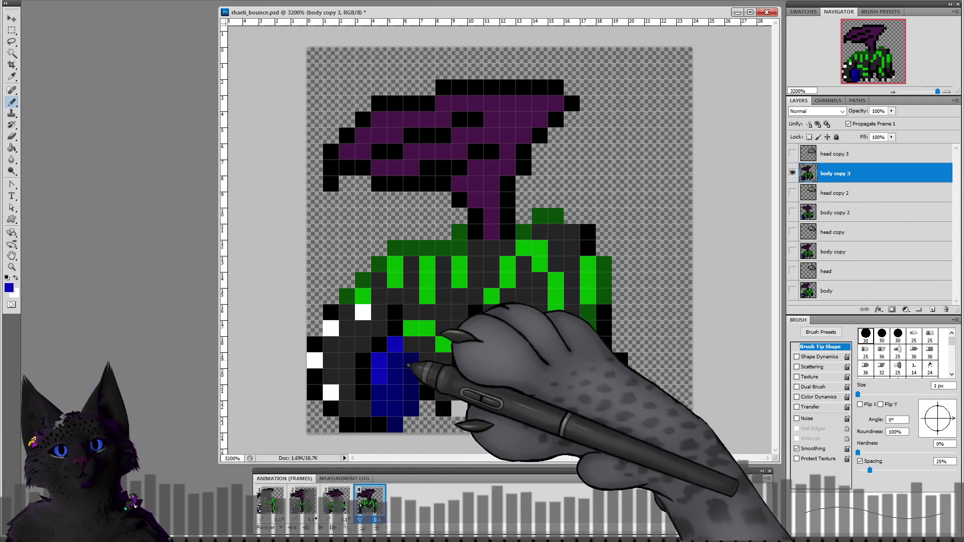
click(408, 364)
Step: Sample the dark blue from frame 4's tail tip and touch up the tail-tip shading on the body layers of frames 2, 3 and 4
alt+click(394, 407)
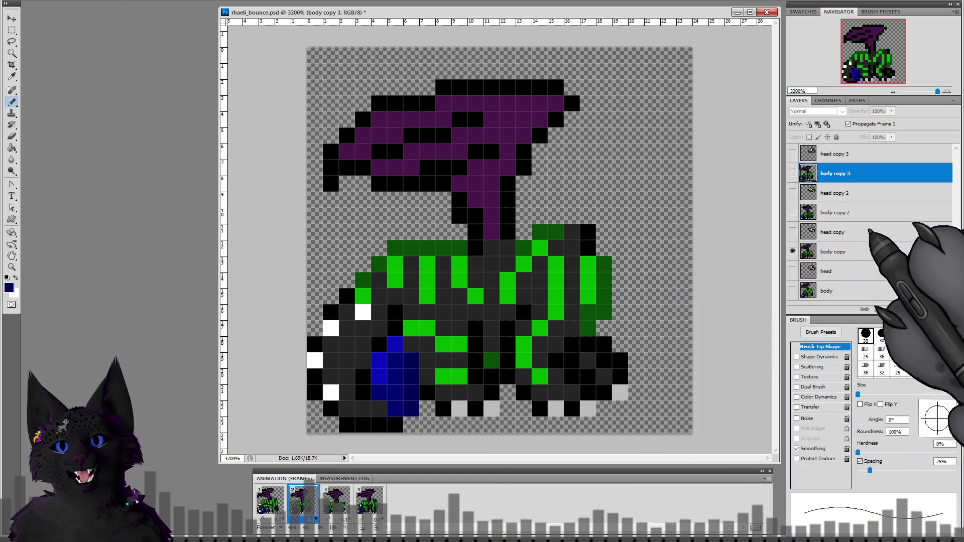
click(853, 252)
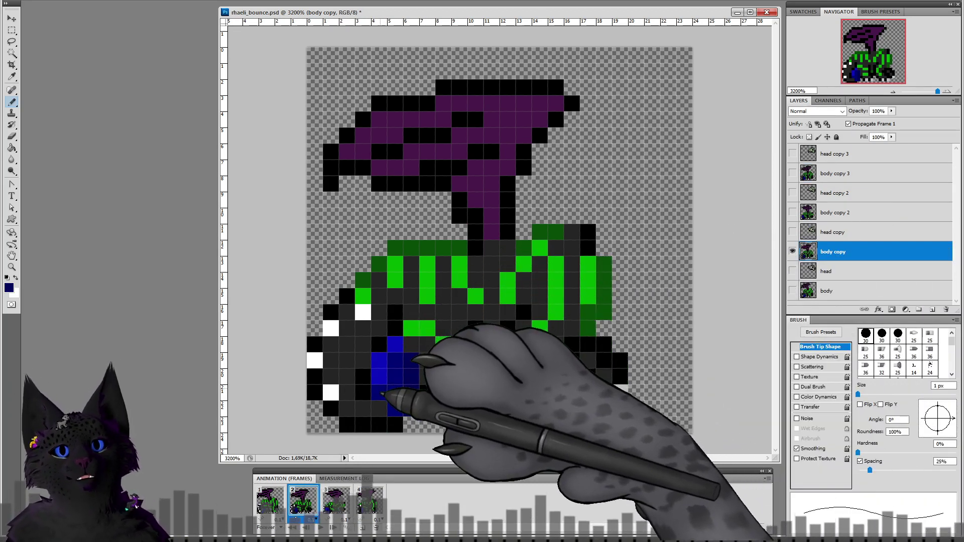
click(336, 501)
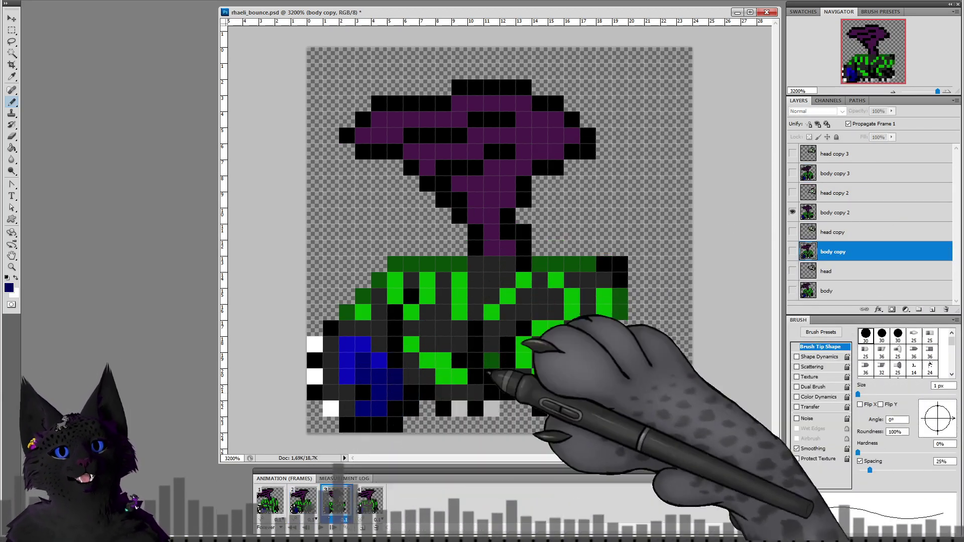
click(853, 213)
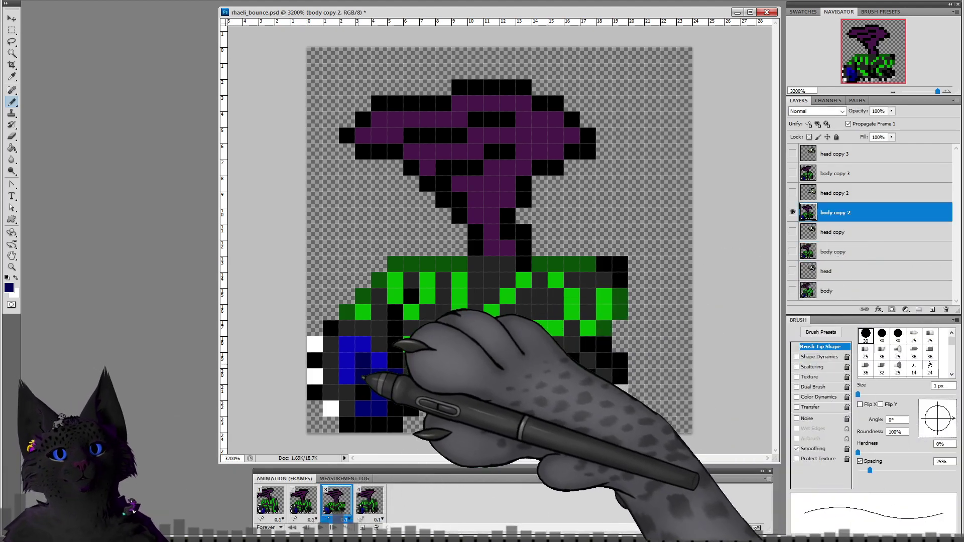
click(369, 500)
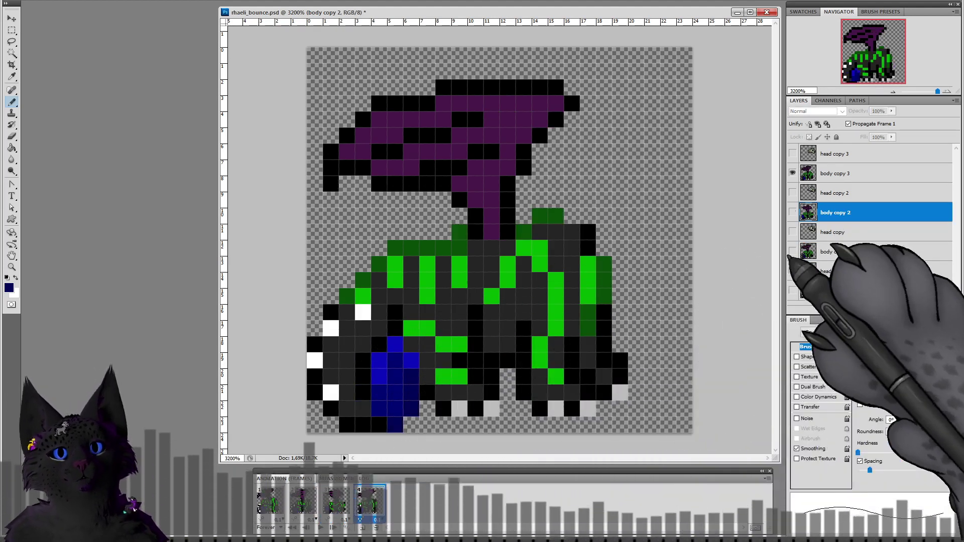
click(848, 173)
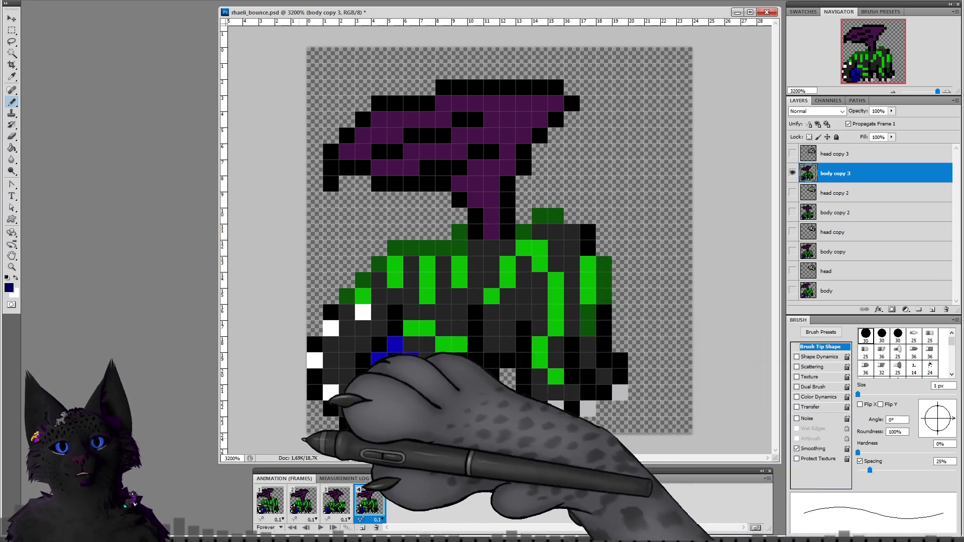
Step: Try a bright green marking pixel beside frame 1's blue tail tip on the body layer, then undo it
click(270, 501)
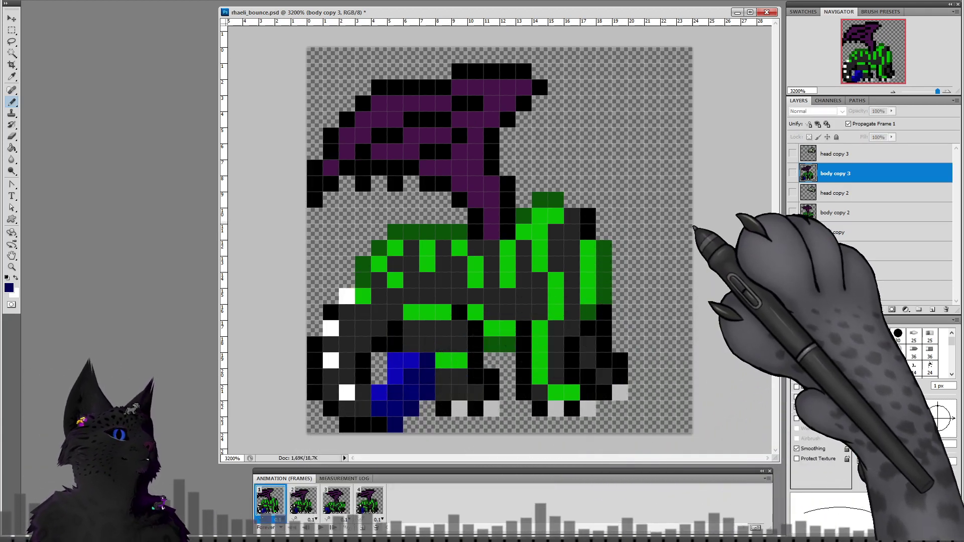
alt+click(445, 315)
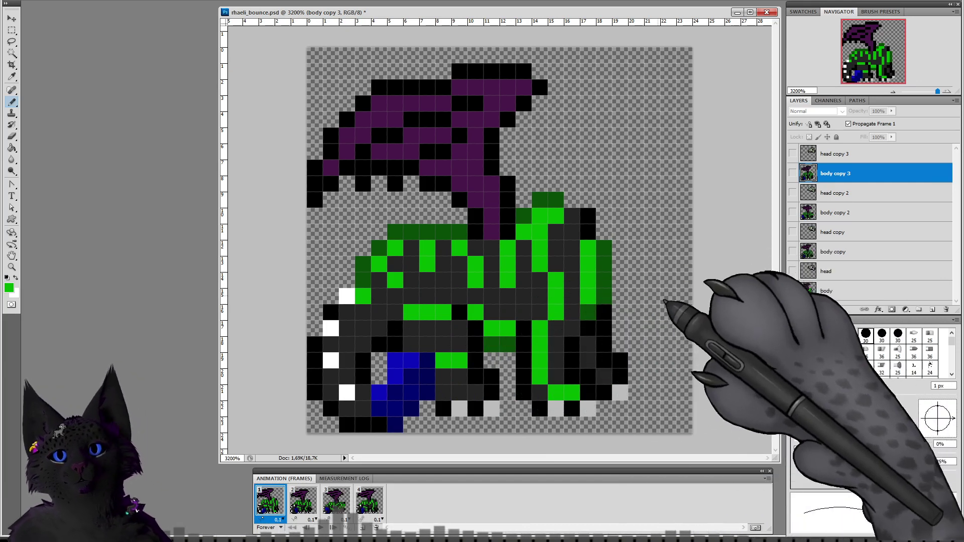
click(833, 291)
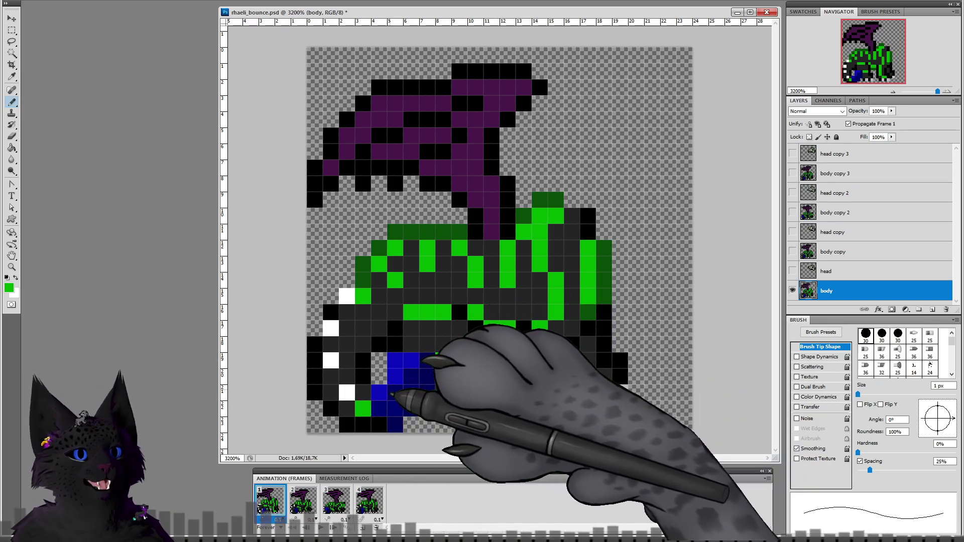
key(ctrl+z)
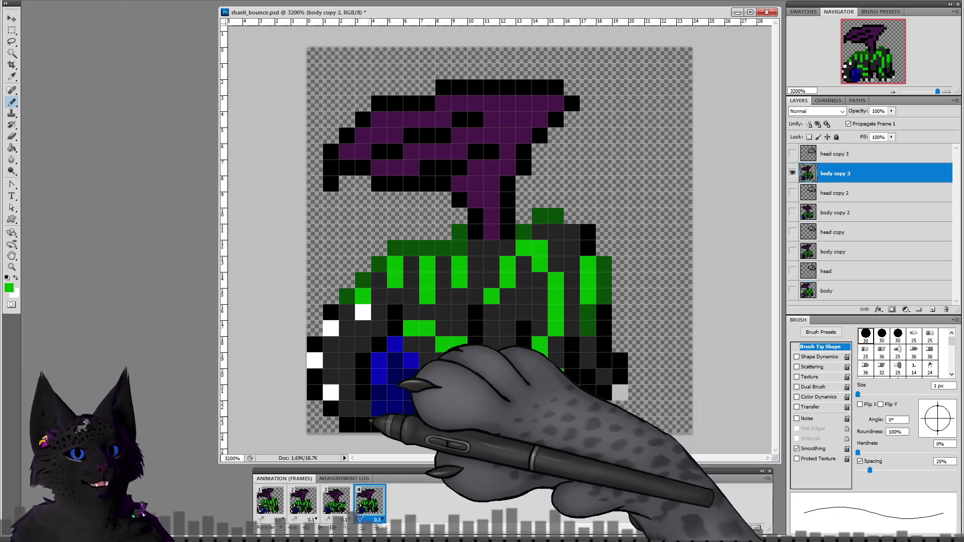
Step: Sample the dark green outline colour and paint an accent pixel on the lower tail outline in the body layers of all four frames
click(277, 507)
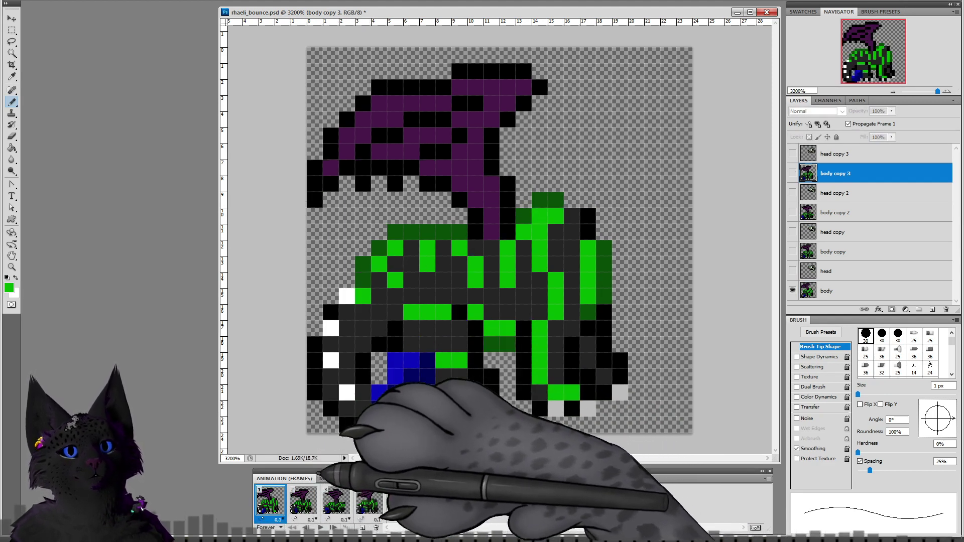
alt+click(498, 345)
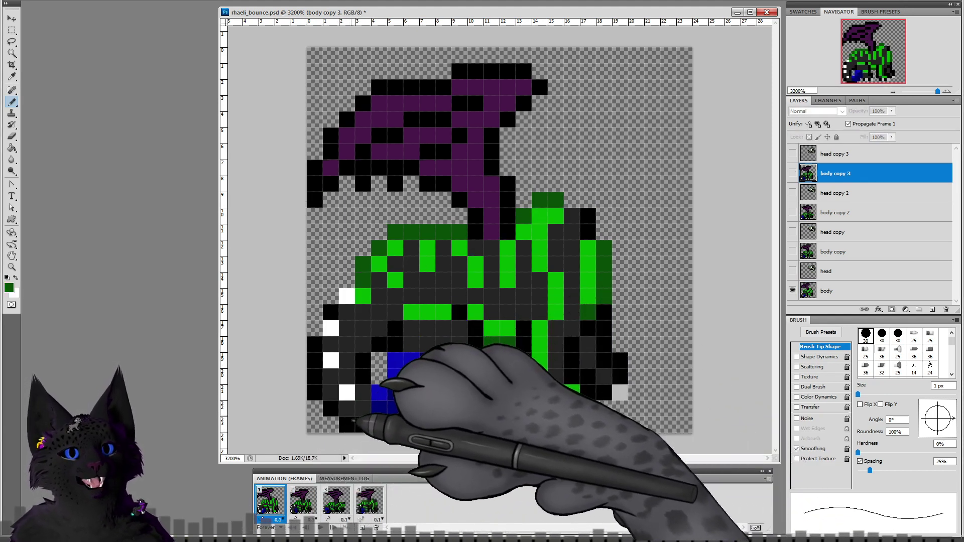
click(825, 291)
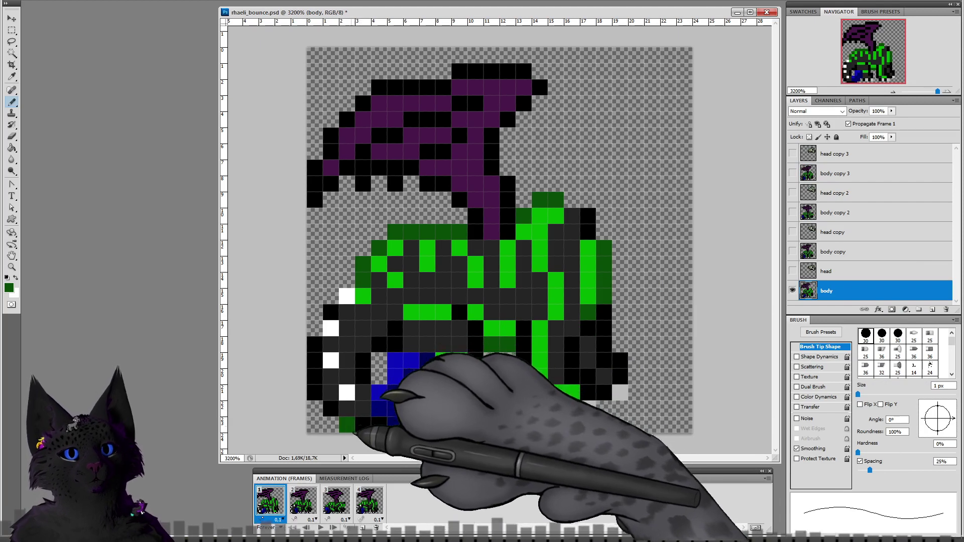
click(302, 500)
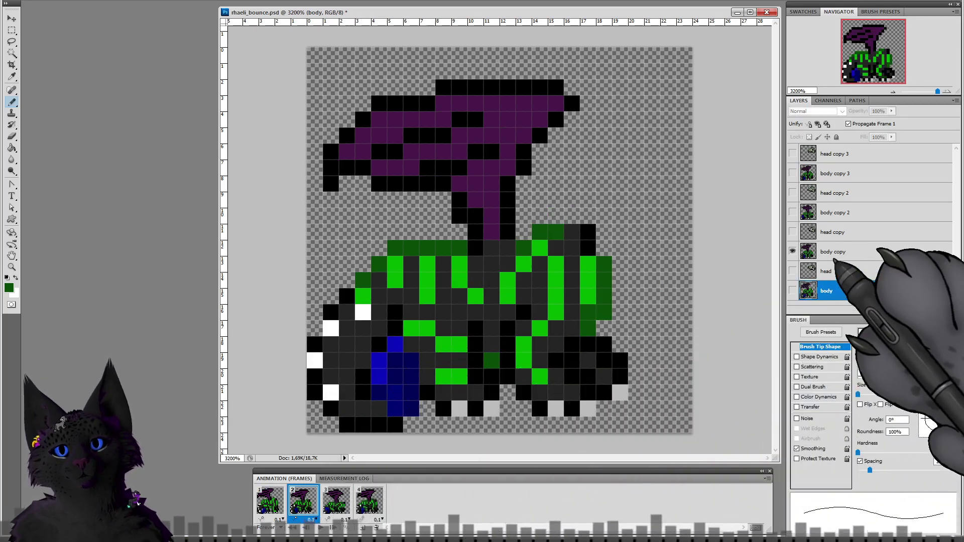
click(338, 500)
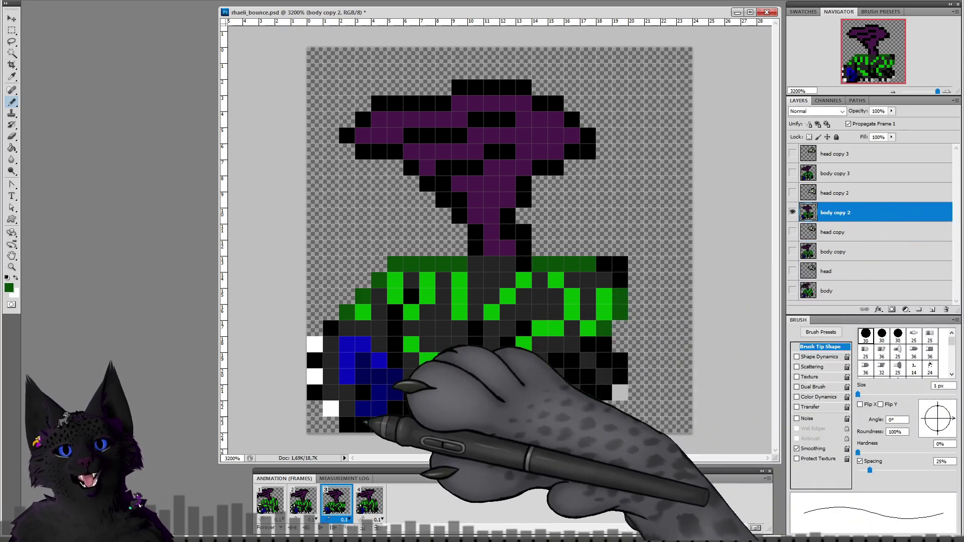
click(370, 500)
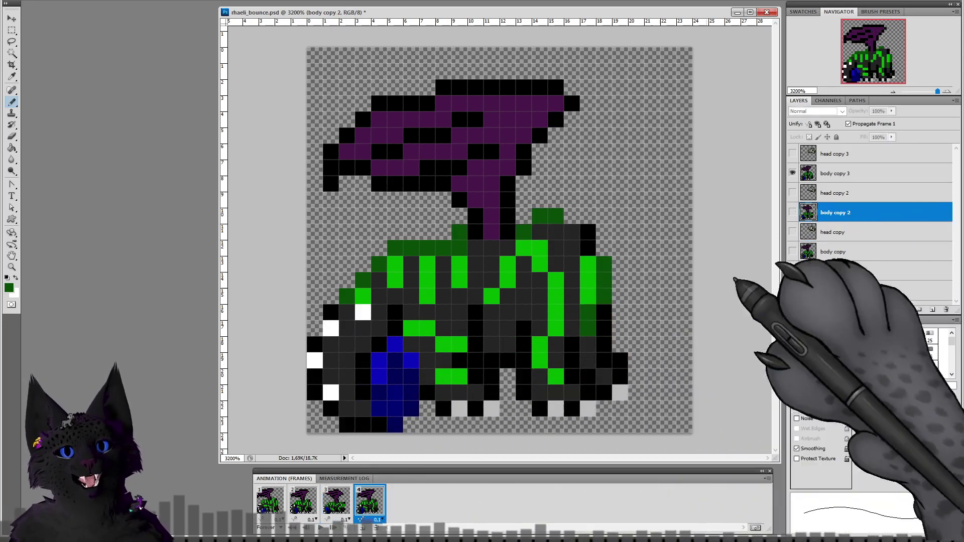
click(834, 173)
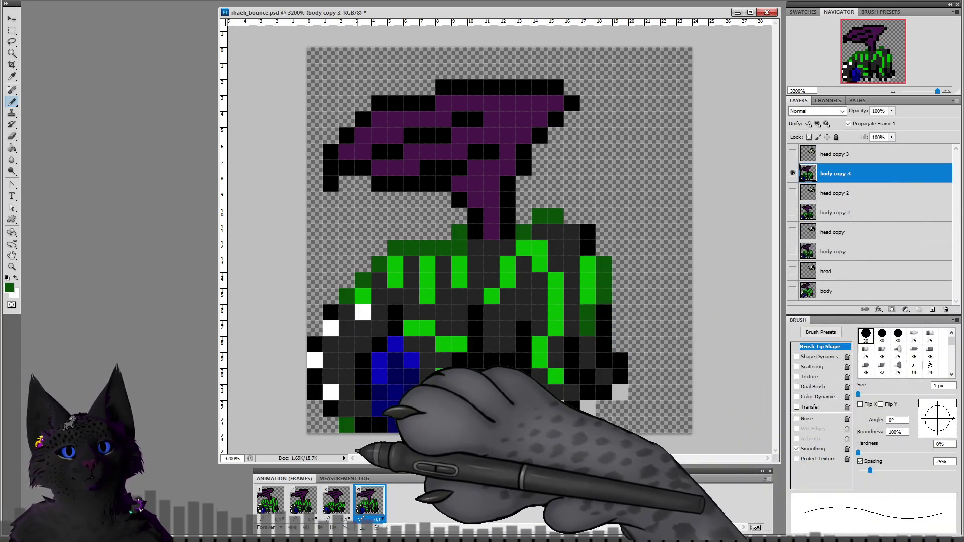
Step: Compare the tail outlines across the frames and touch up frame 3's dark green accent on body copy 2
click(270, 500)
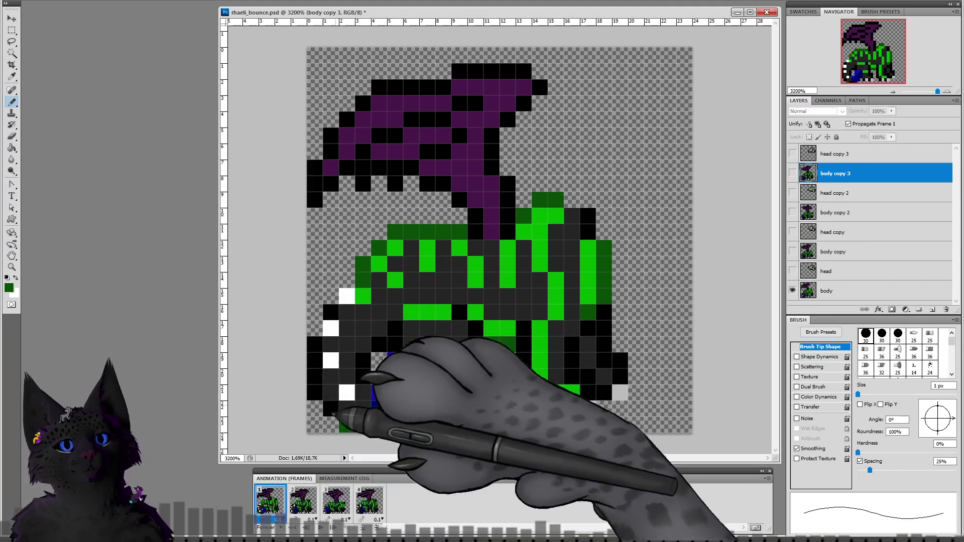
click(302, 500)
click(336, 501)
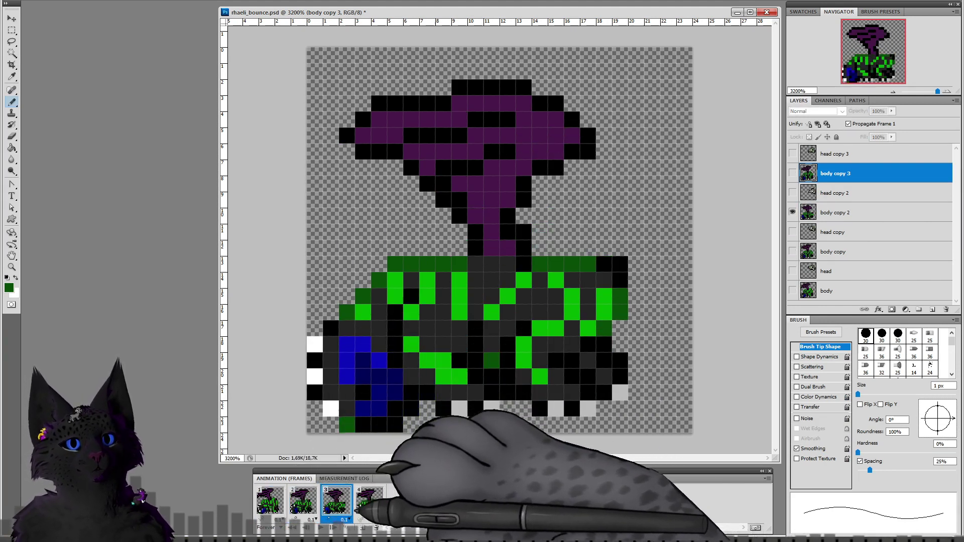
click(835, 213)
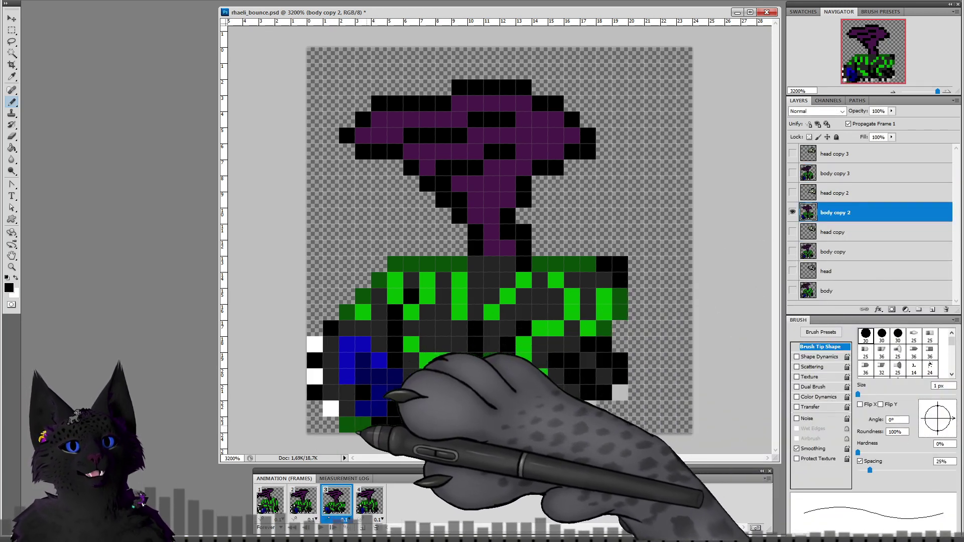
click(370, 500)
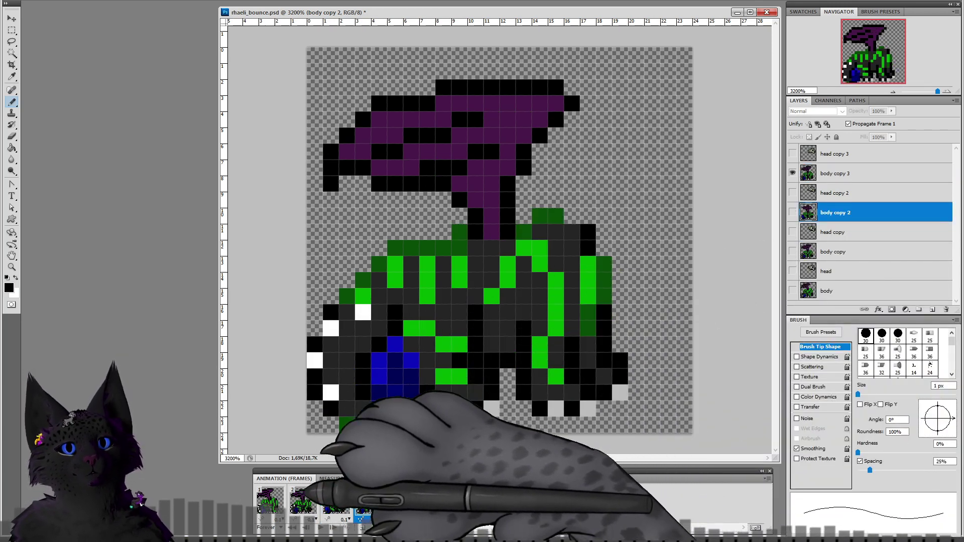
Step: Sample the wing purple in frame 1 and set the foreground colour to the darker purple 2a0e2b for the brush
click(271, 501)
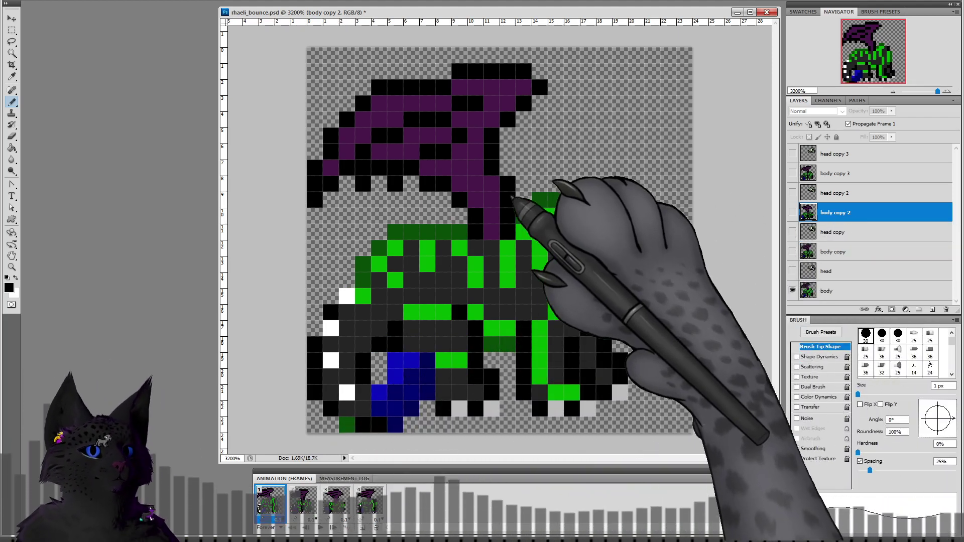
alt+click(489, 211)
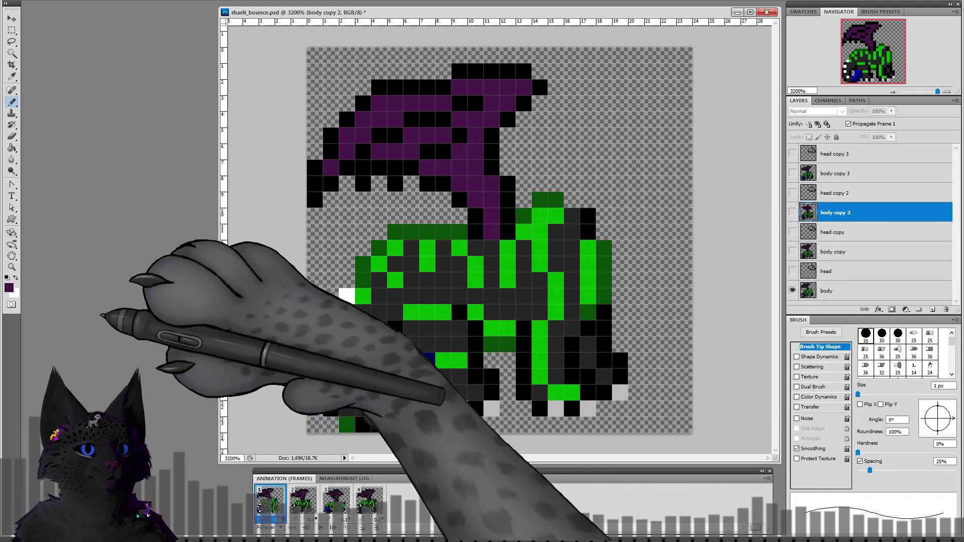
click(8, 288)
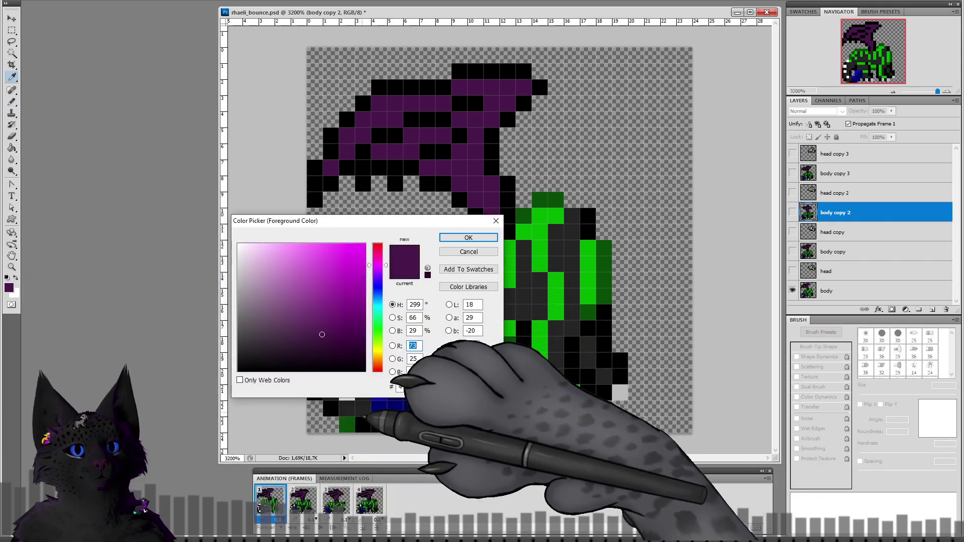
click(369, 405)
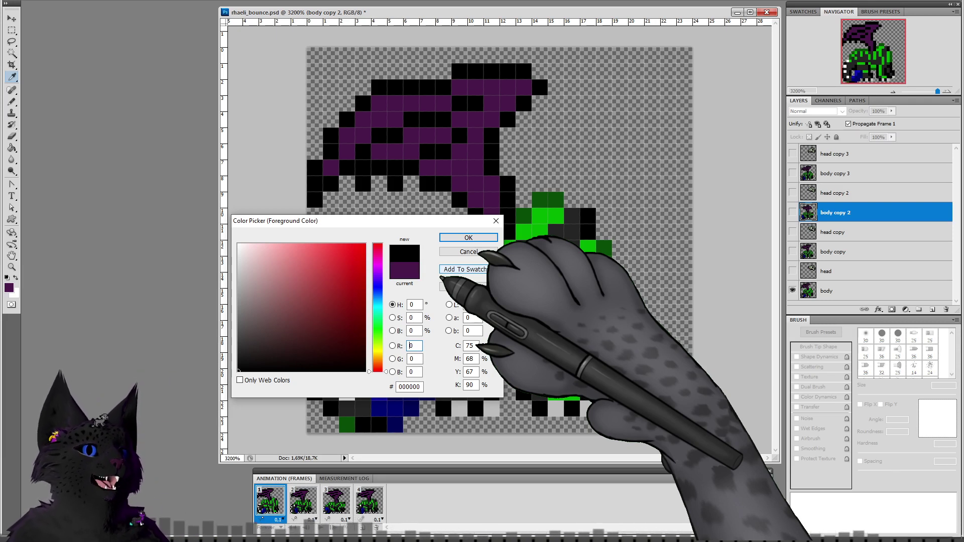
click(488, 204)
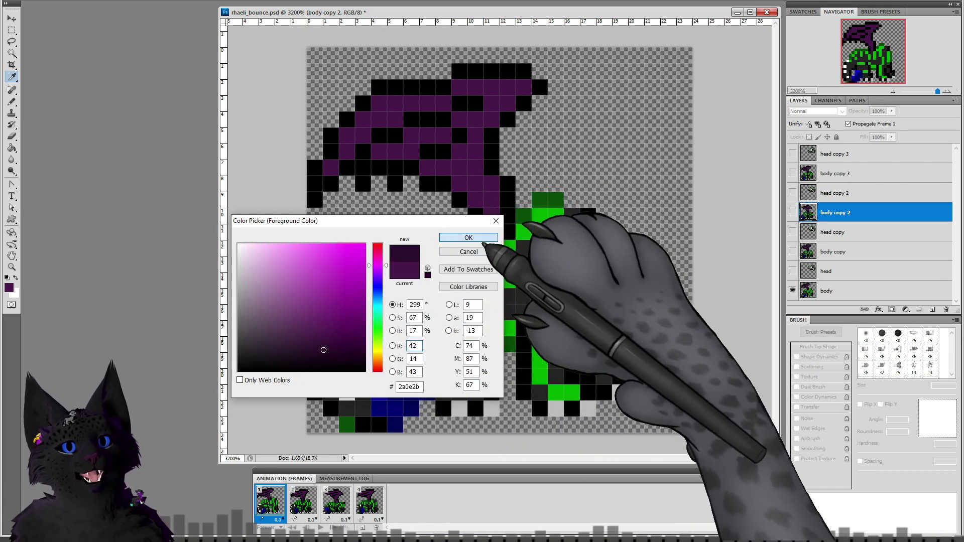
click(459, 238)
key(b)
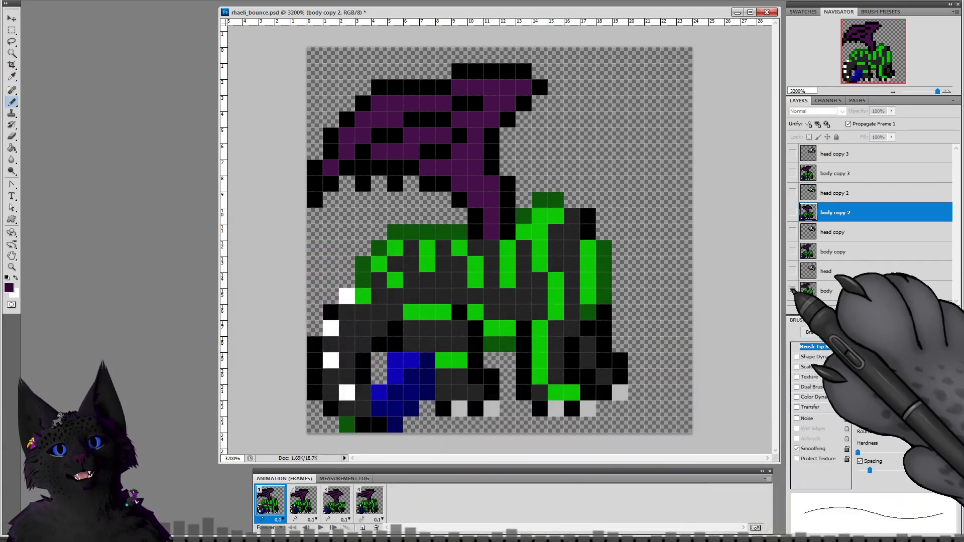
Step: Paint a dark purple accent pixel on the lower tail outline in the body layers of all four frames
click(803, 291)
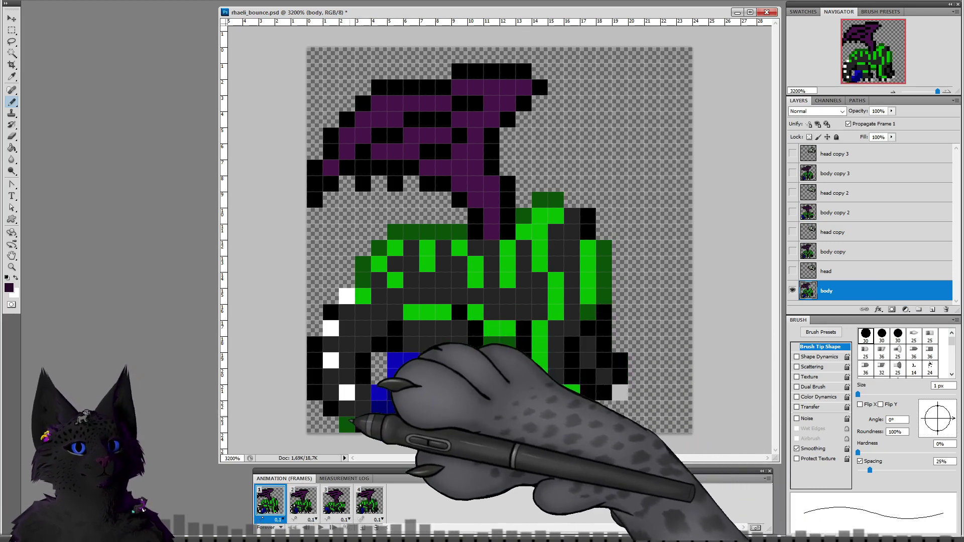
click(330, 407)
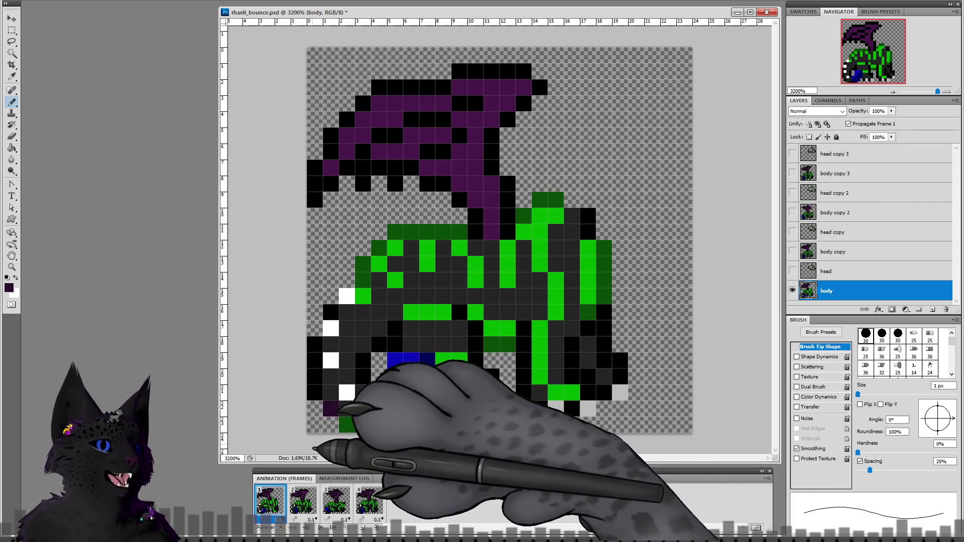
click(304, 499)
click(831, 252)
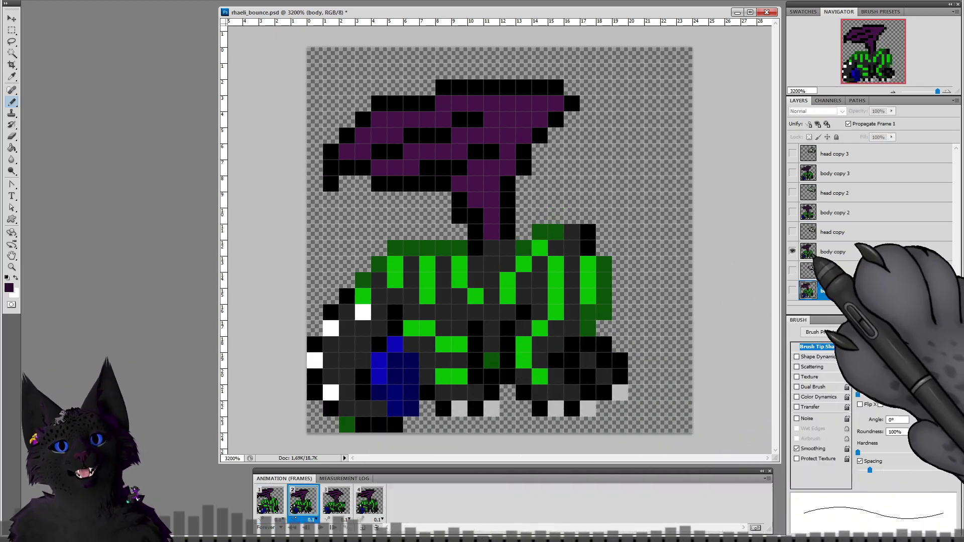
click(338, 499)
click(833, 212)
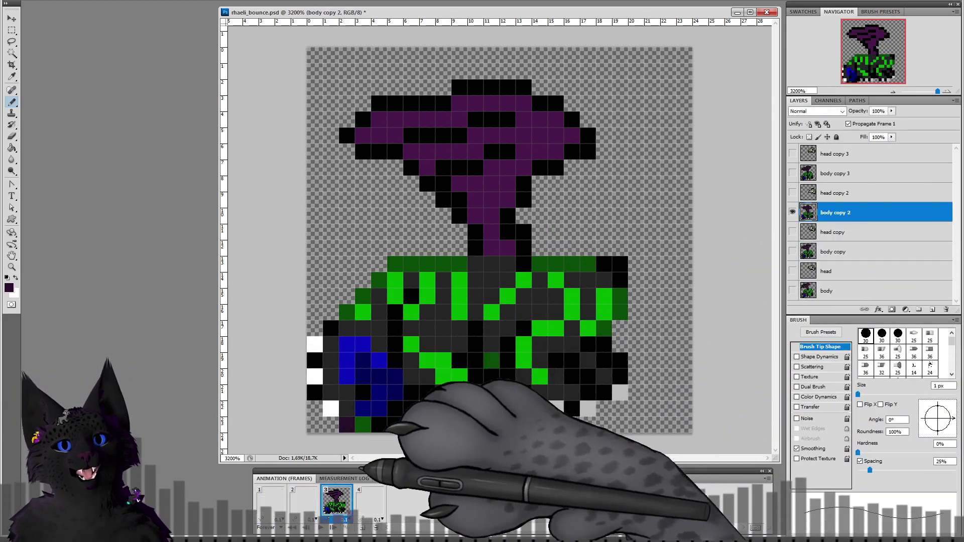
click(370, 500)
click(833, 173)
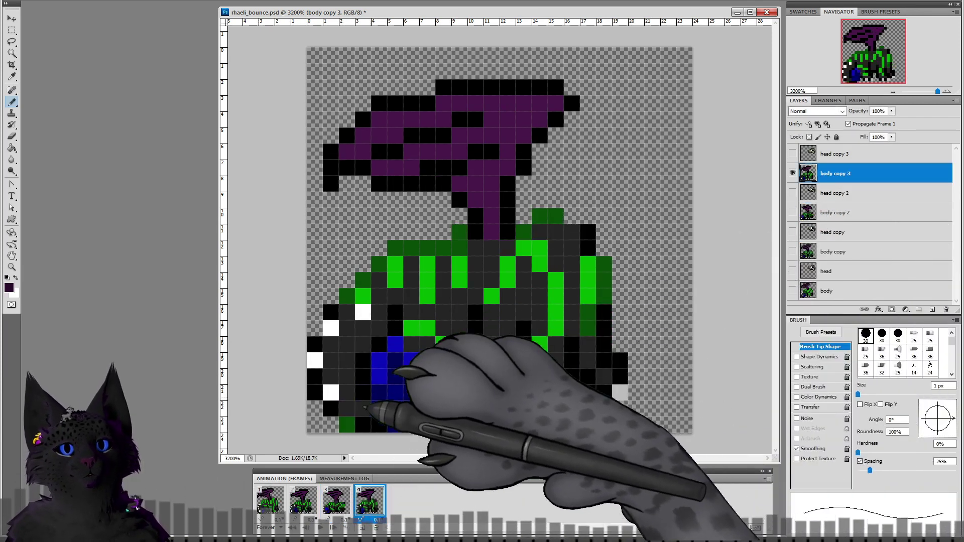
click(330, 408)
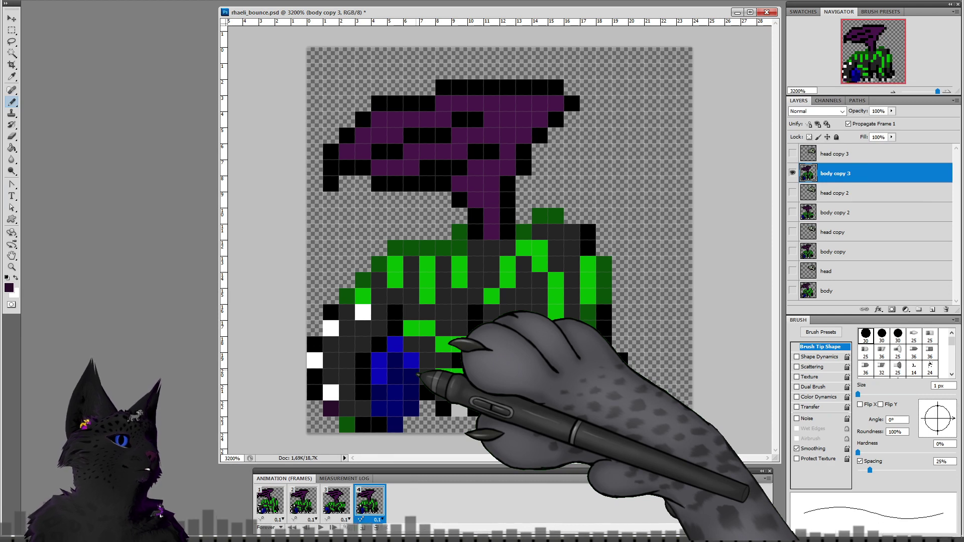
Step: Compare the tail accents across the frames and paint light grey claw pixels along frame 1's lower wing edge on the body layer
click(271, 500)
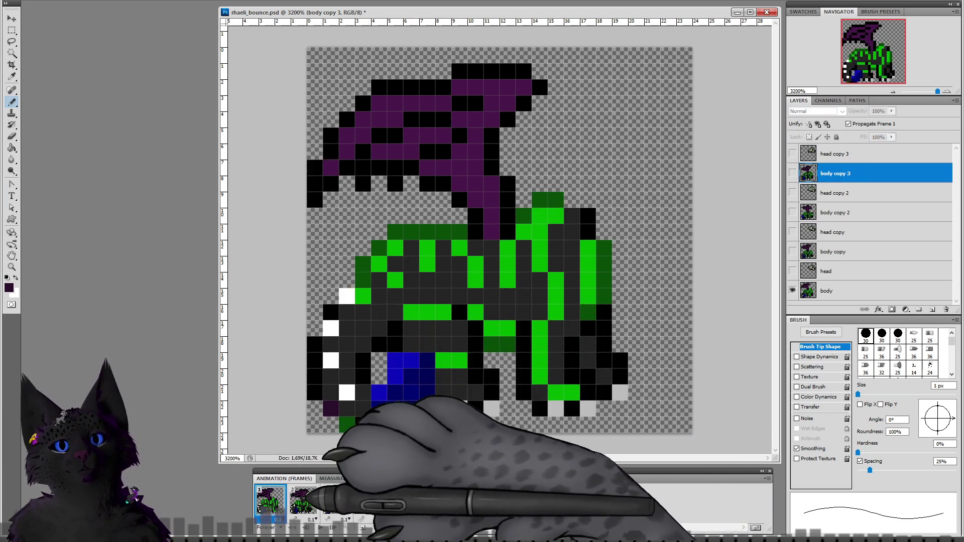
click(304, 500)
click(336, 500)
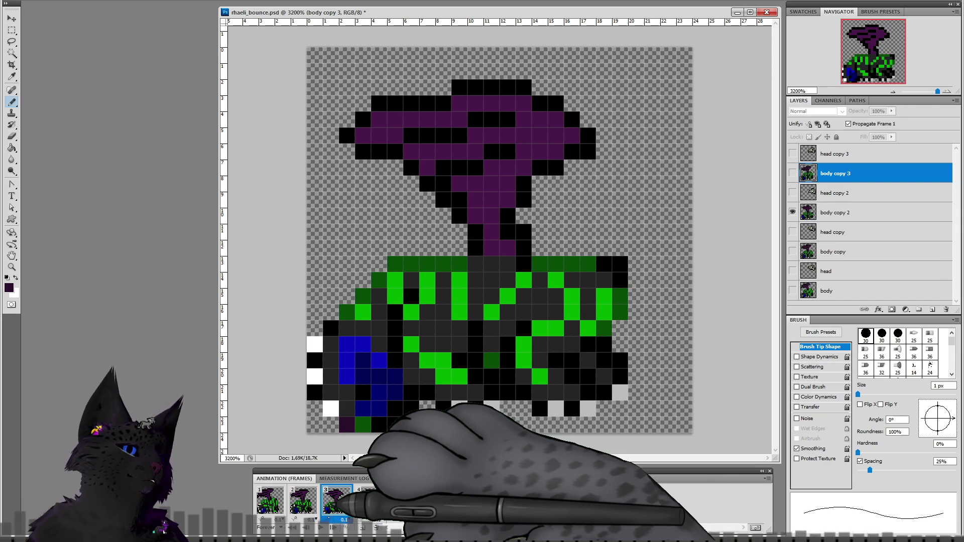
click(369, 499)
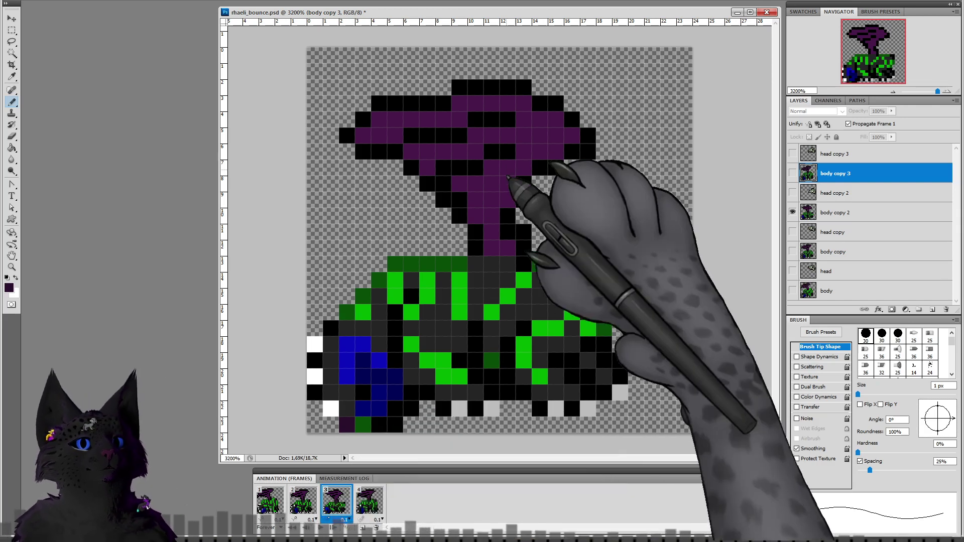
click(271, 500)
click(336, 499)
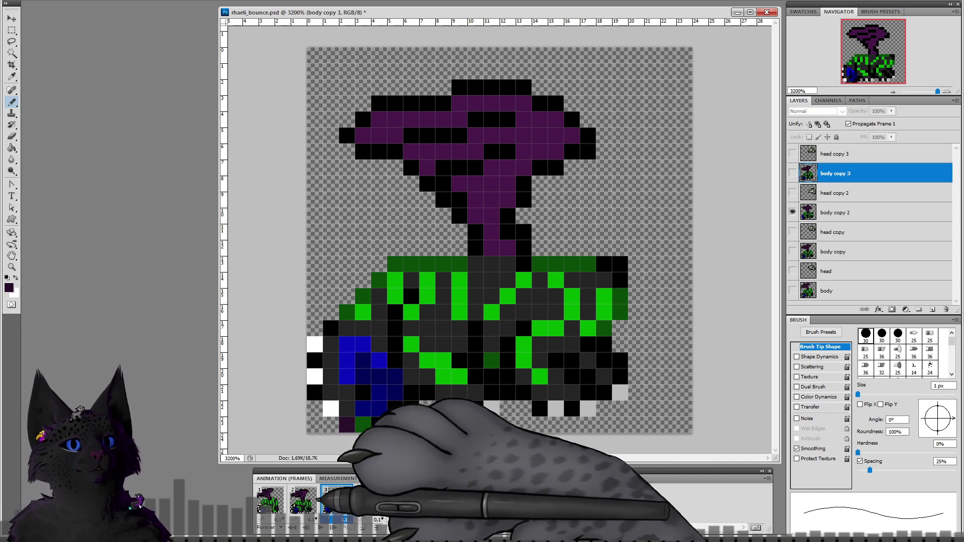
click(271, 499)
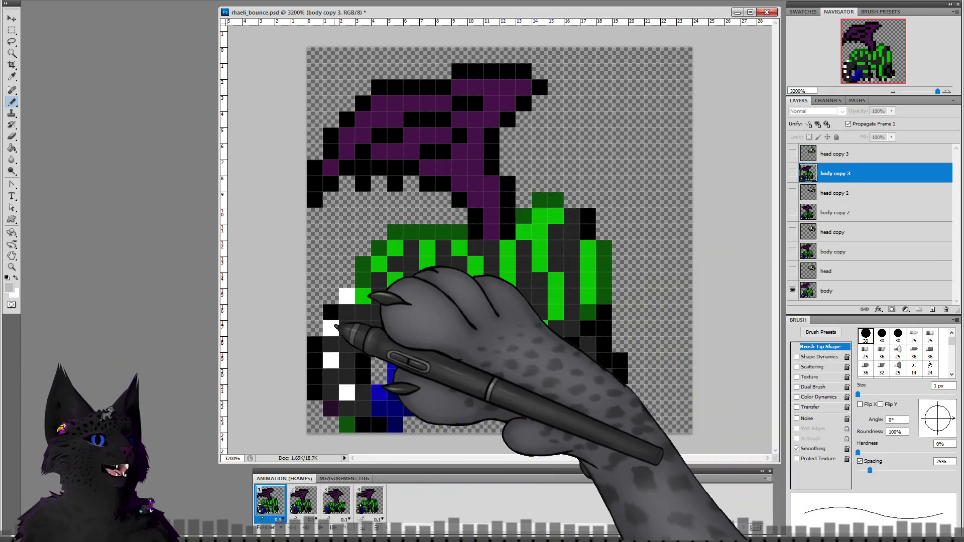
click(834, 290)
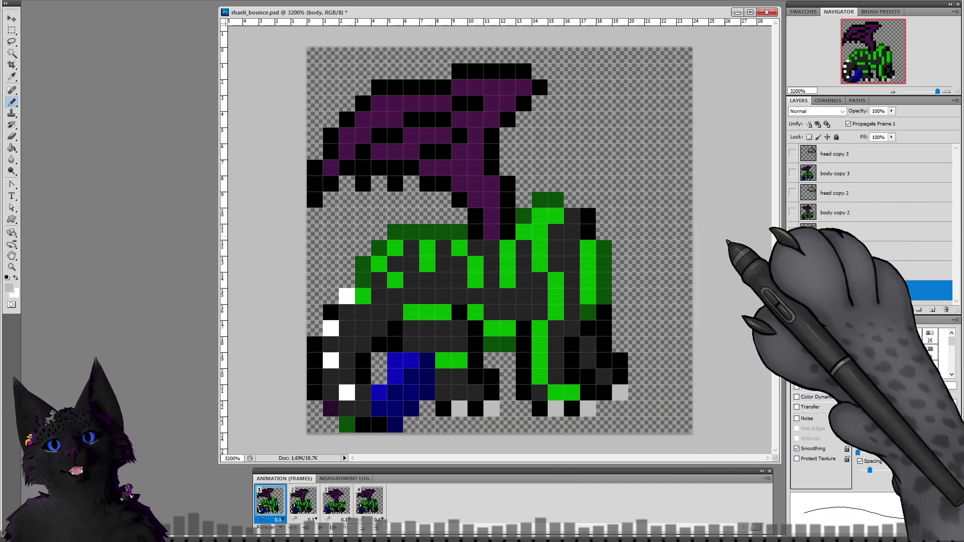
click(315, 199)
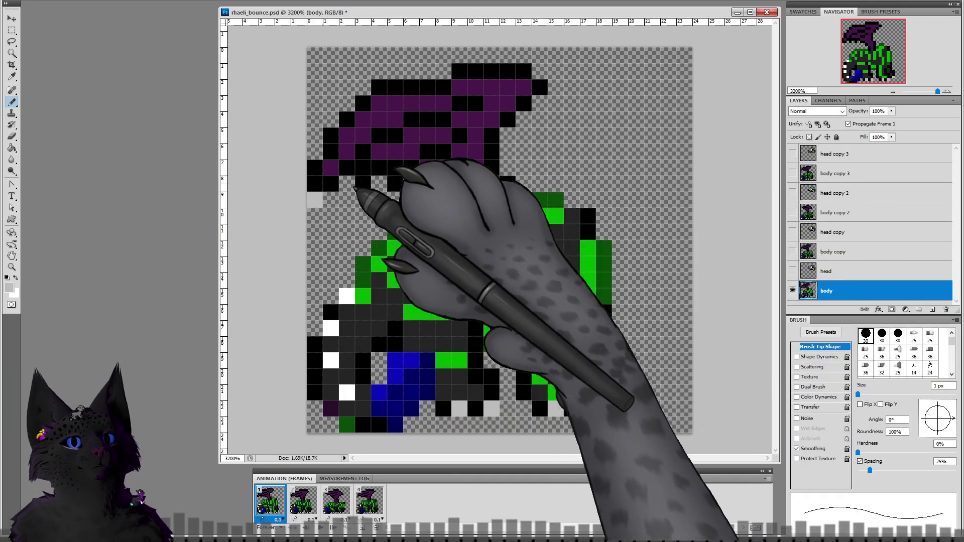
click(361, 186)
click(395, 185)
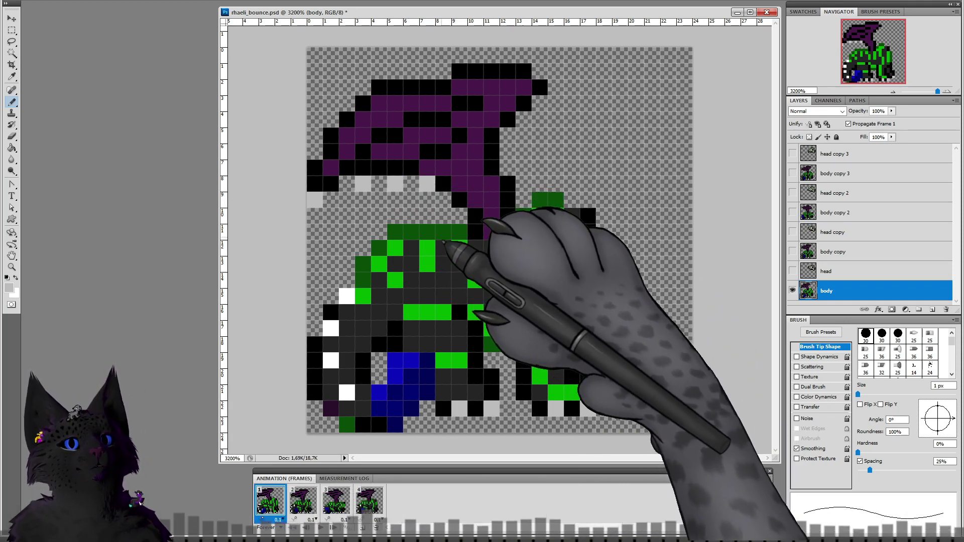
Step: Paint light grey claw pixels along the lower wing edge in frame 2 on body copy and frame 3 on body copy 2
click(303, 499)
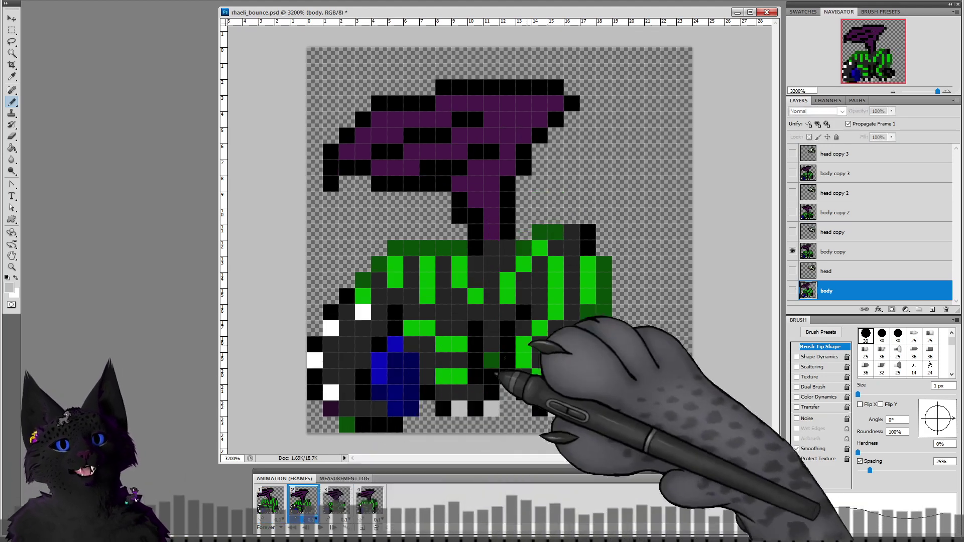
click(831, 252)
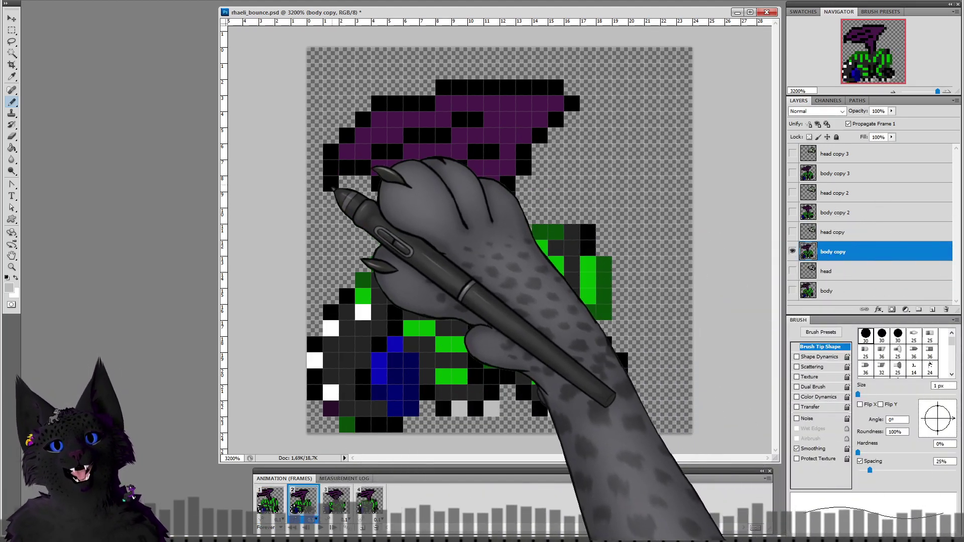
click(331, 183)
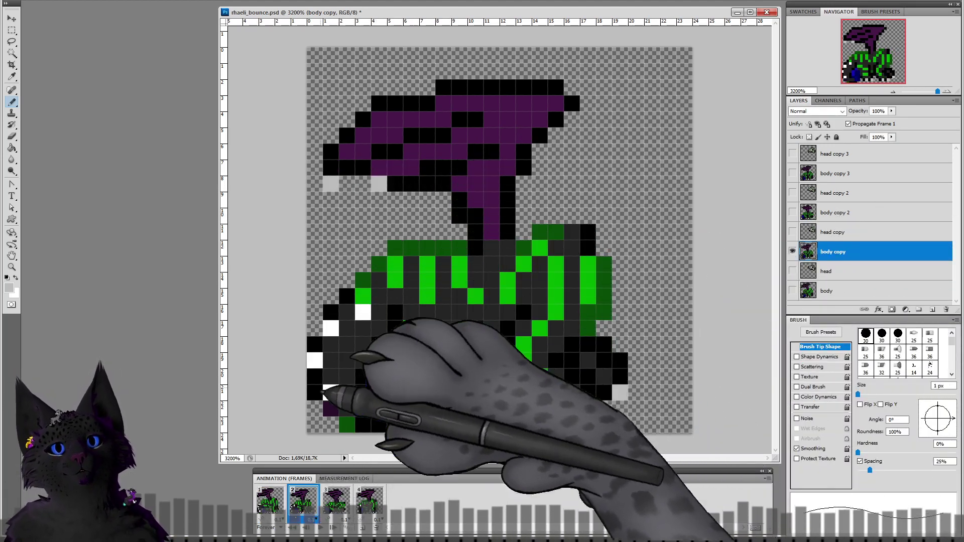
click(274, 500)
click(302, 500)
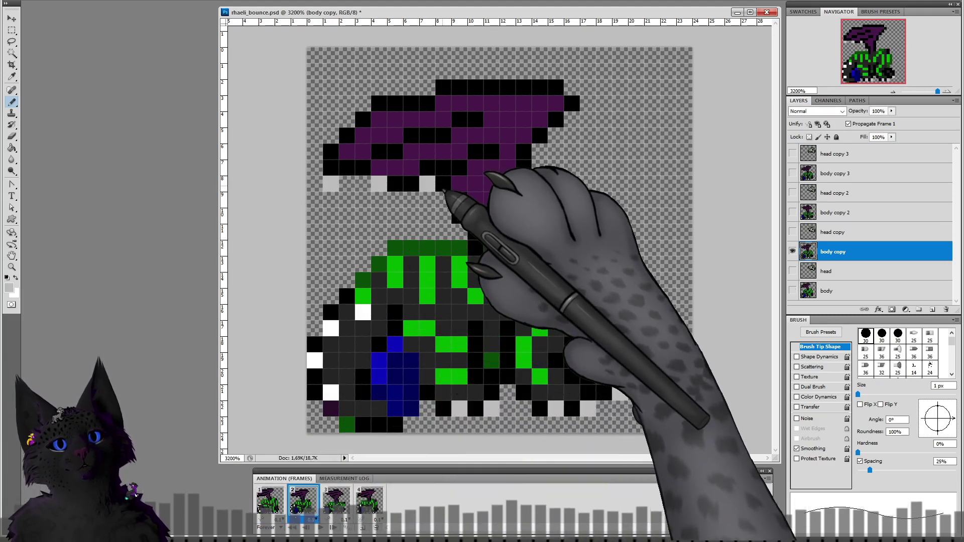
click(335, 500)
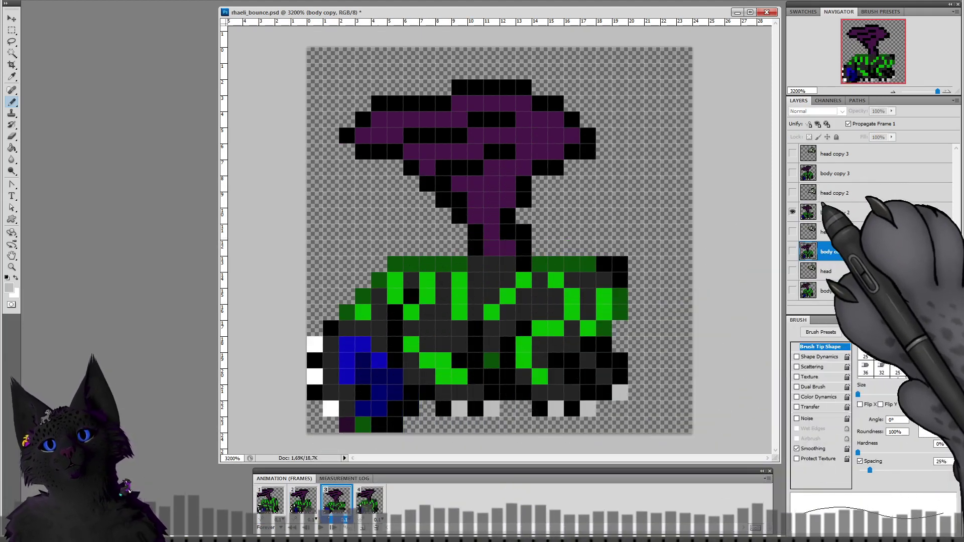
click(347, 136)
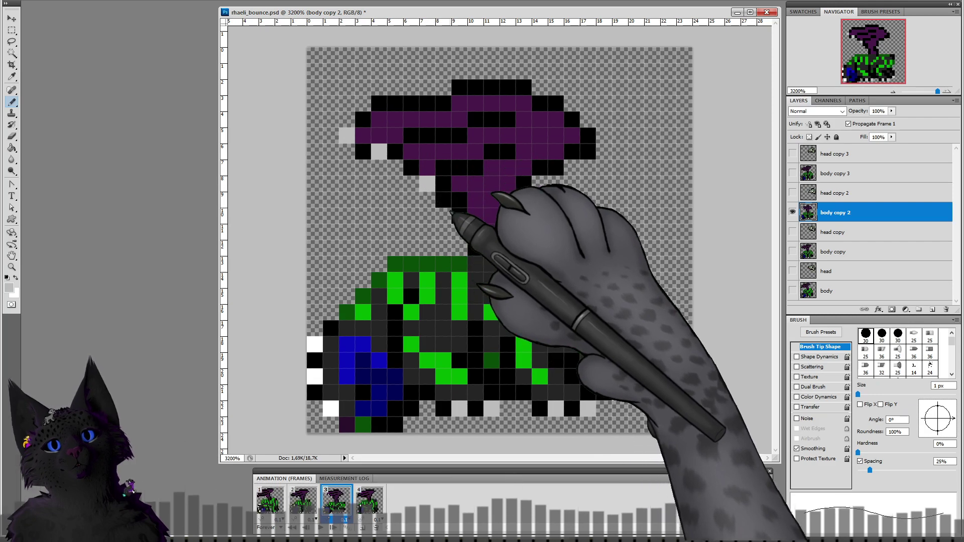
Step: Paint light grey claw pixels along frame 4's lower wing edge on body copy 3, checking their placement against frame 1
click(369, 500)
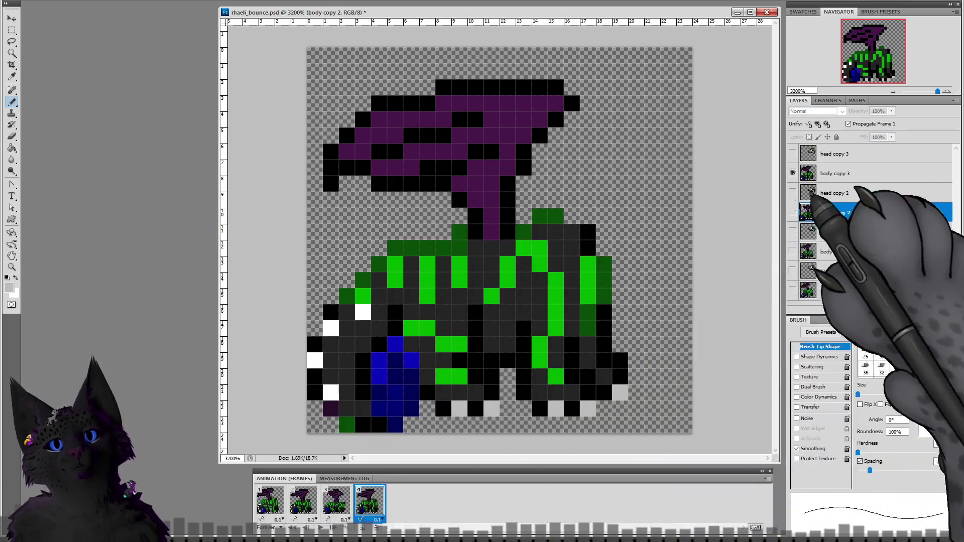
click(833, 173)
click(330, 183)
click(378, 183)
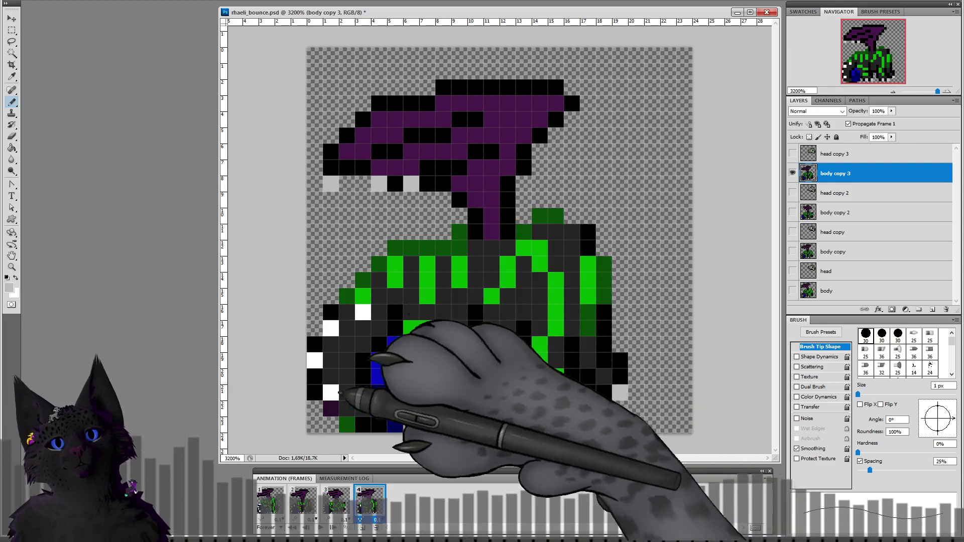
click(270, 500)
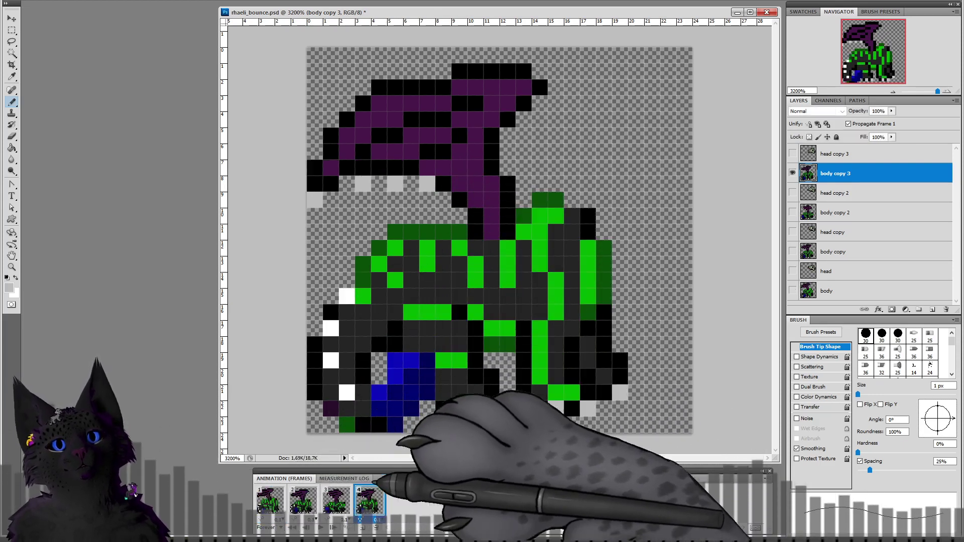
click(370, 500)
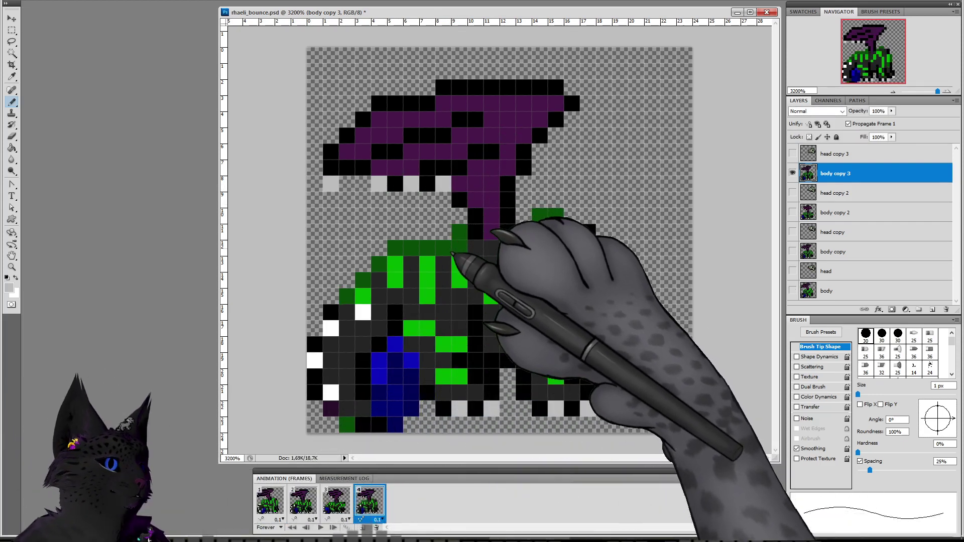
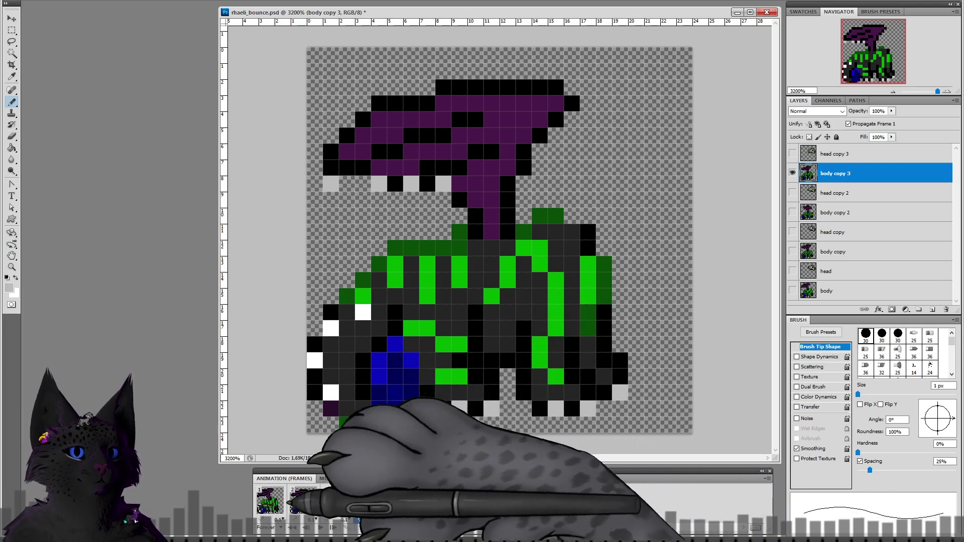
Step: Compare the wing claw pixels across the frames and play the animation to check the motion
click(270, 501)
click(335, 500)
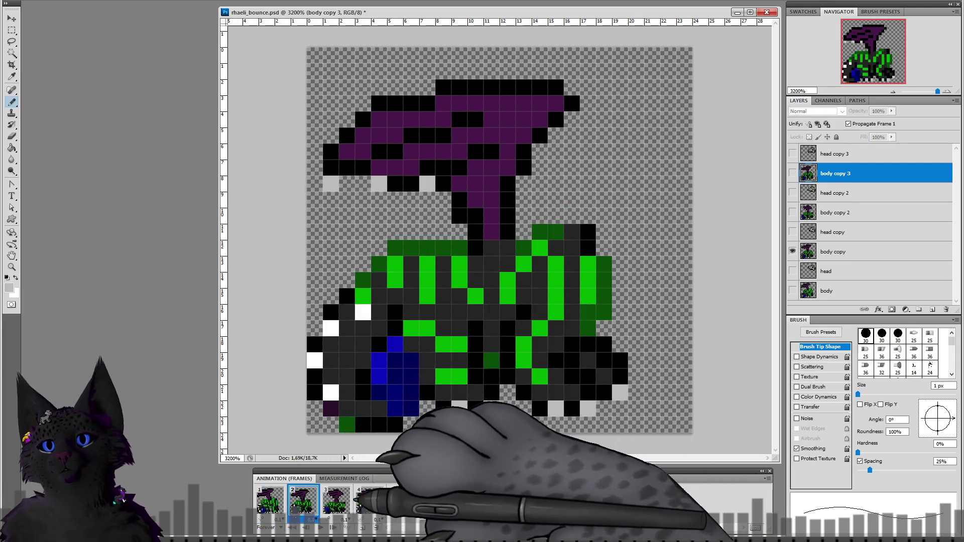
click(369, 500)
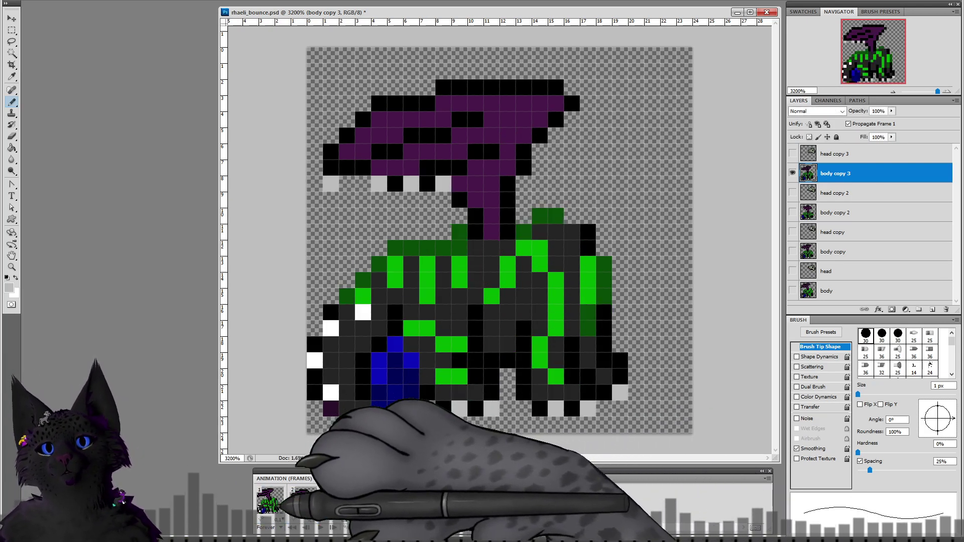
click(320, 527)
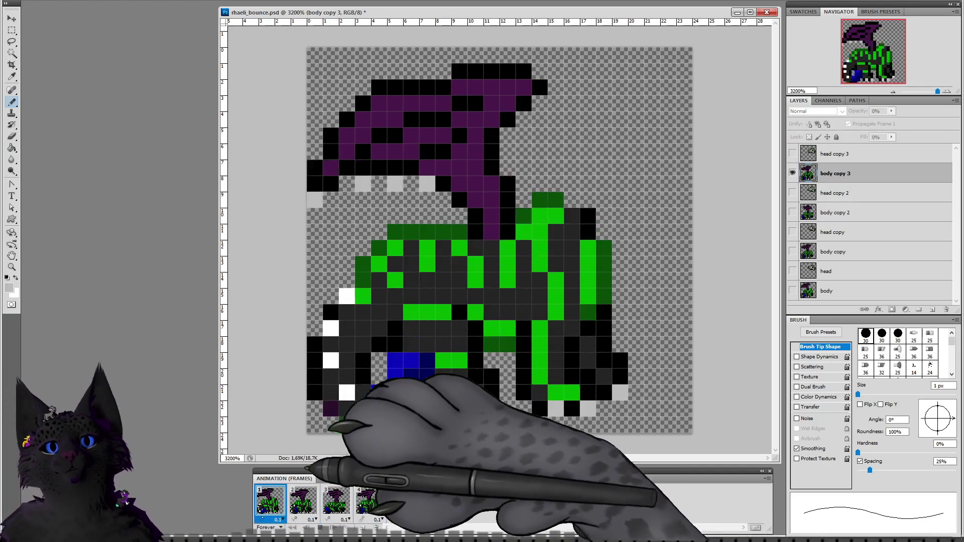
click(320, 527)
Step: Isolate the head artwork in frames 1 and 2 by hiding their body layers and adjusting the head layer's visibility
click(271, 499)
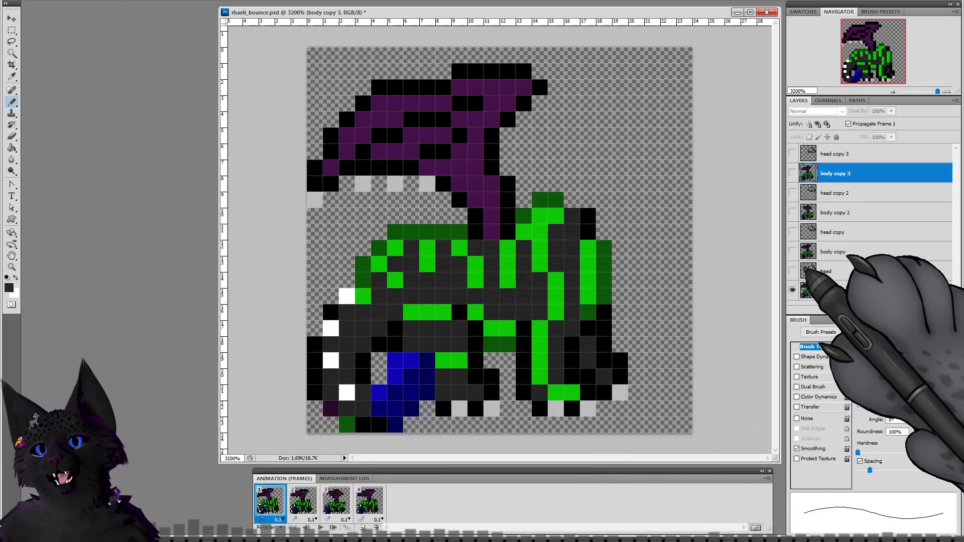
click(792, 271)
click(833, 271)
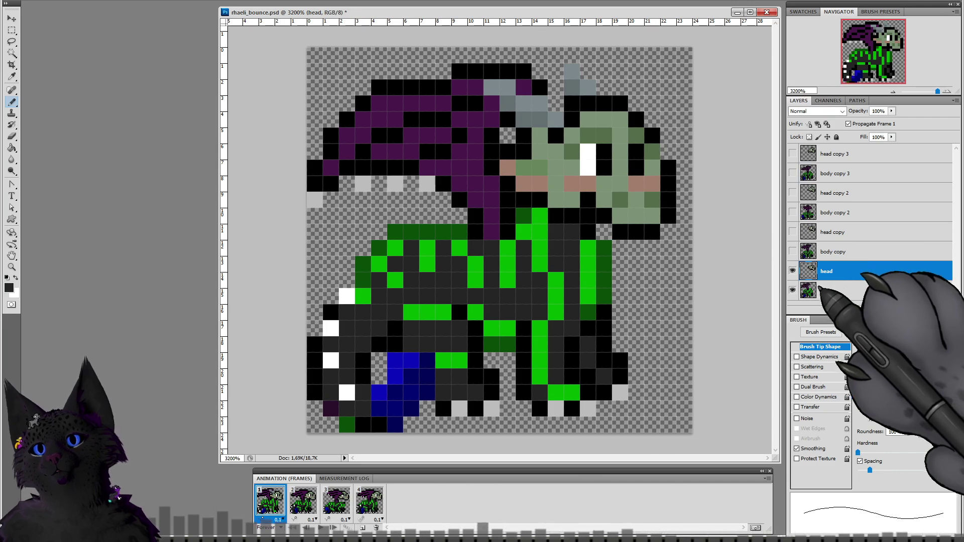
click(792, 291)
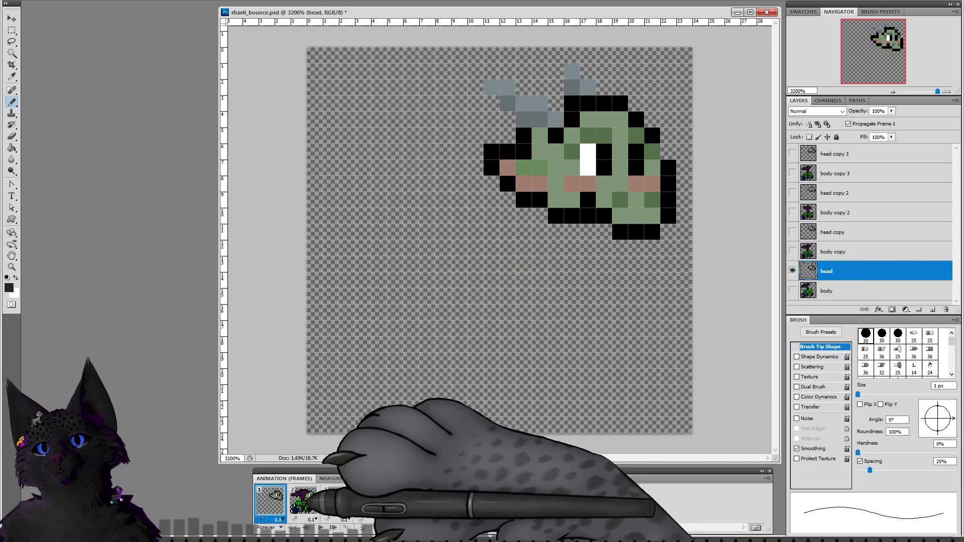
click(302, 499)
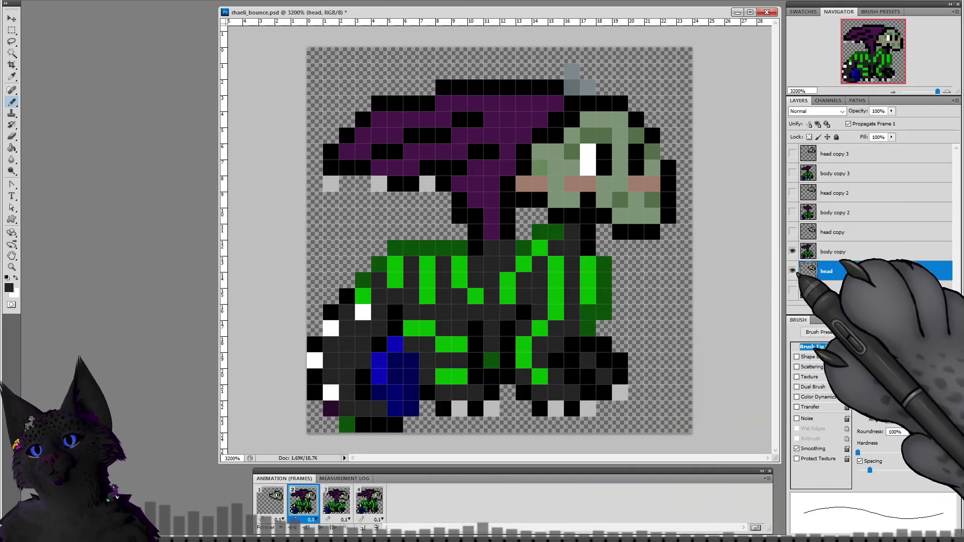
click(792, 251)
click(792, 271)
click(336, 500)
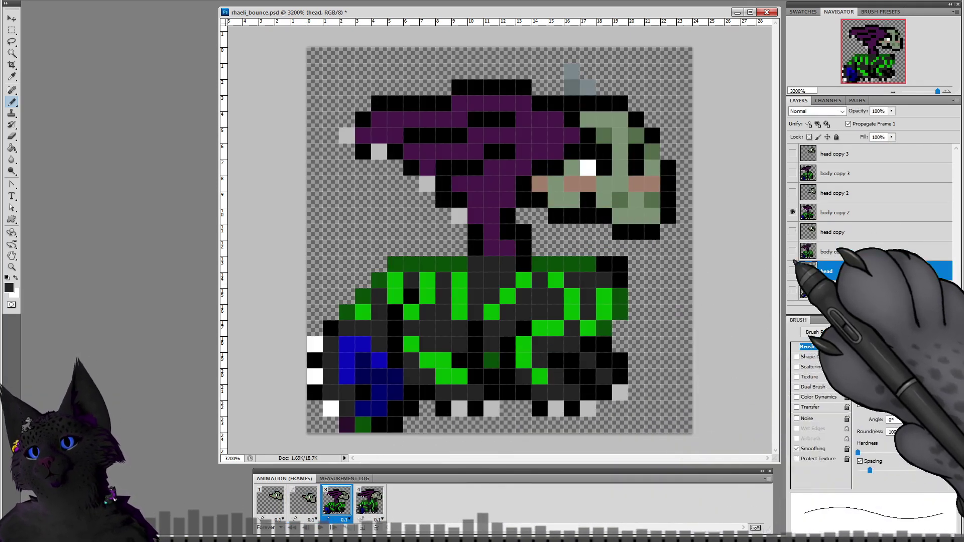
Step: Set layer visibility in the animation frames so frames 1 to 4 each show only their own head layer, with the body layers hidden
click(792, 271)
click(792, 212)
click(792, 192)
click(369, 499)
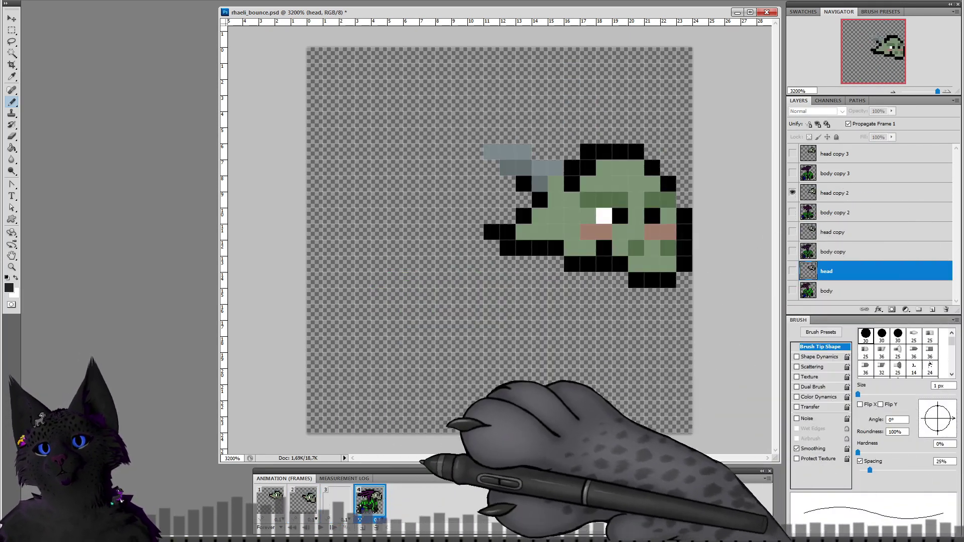
click(792, 271)
click(792, 173)
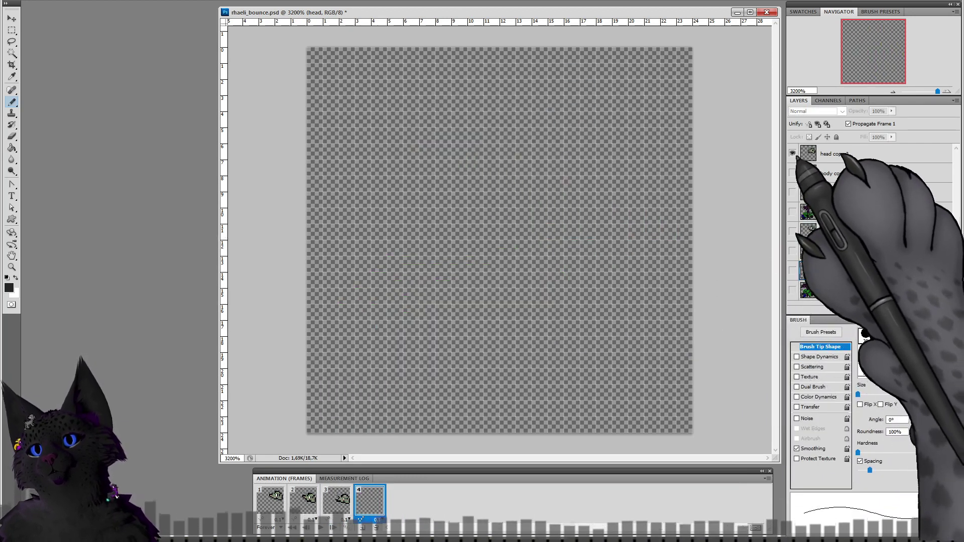
click(792, 154)
Step: In frame 1, paint the light green skin of the head layer dark grey, keeping the darker green shading, blush and eyes
click(271, 497)
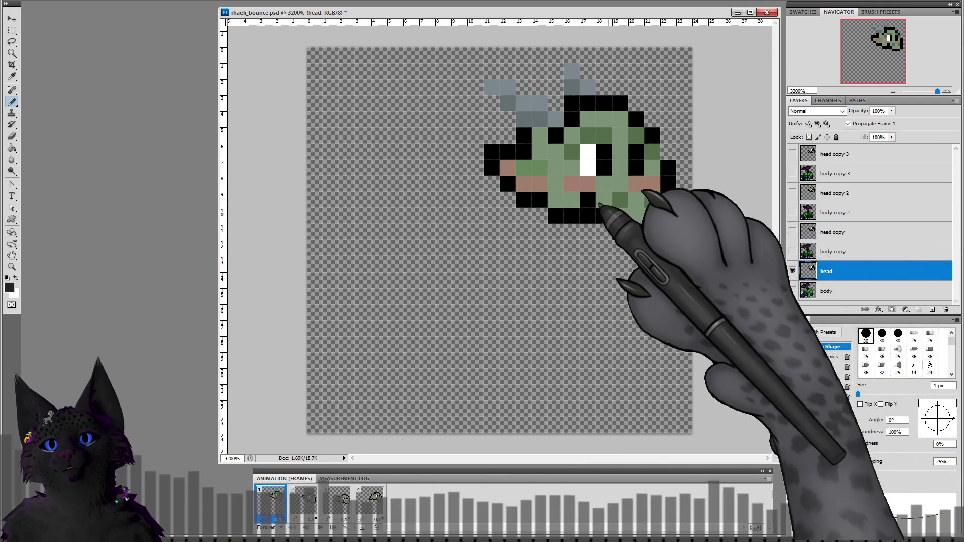
click(561, 202)
click(557, 189)
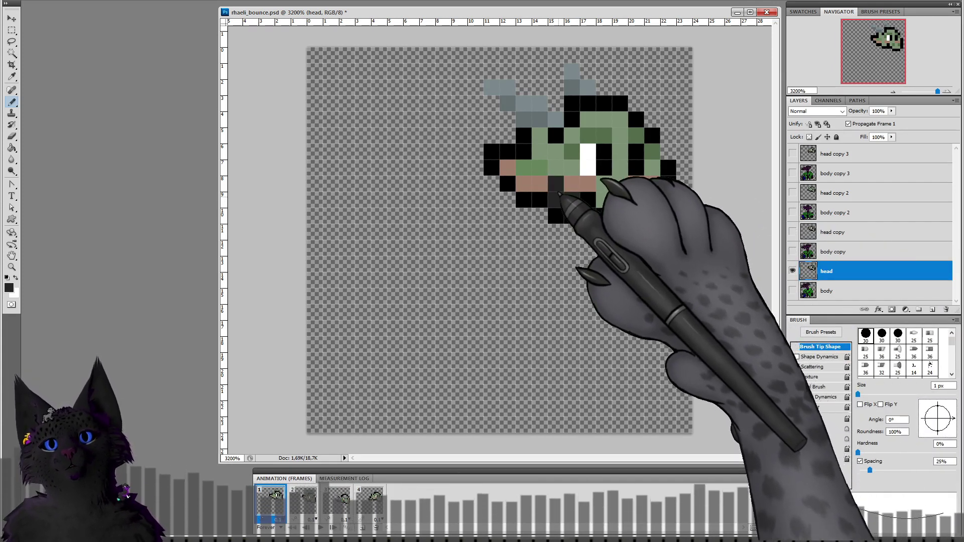
click(555, 169)
click(569, 168)
click(556, 152)
click(540, 151)
click(541, 137)
click(574, 136)
mouse_move(588, 120)
mouse_down()
mouse_move(616, 128)
mouse_move(622, 182)
mouse_up()
click(654, 172)
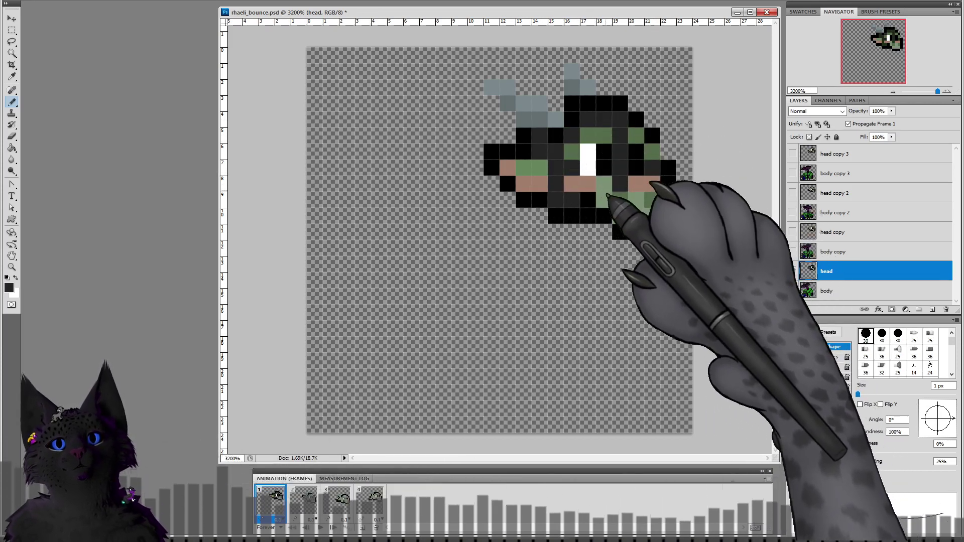
drag(620, 216, 652, 217)
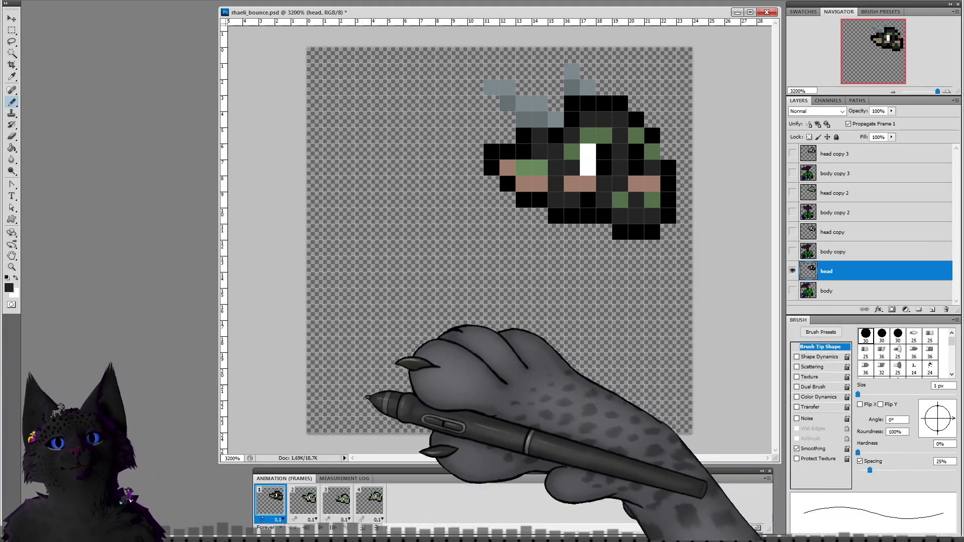
Step: Recolor the light green skin dark grey on head copy in frame 2 and on head copy 2 in frame 3
click(303, 500)
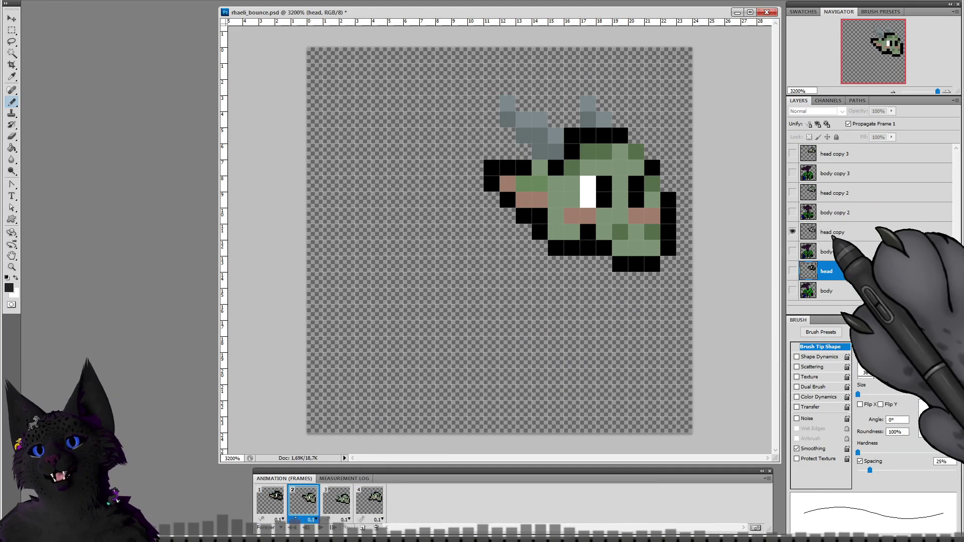
click(831, 232)
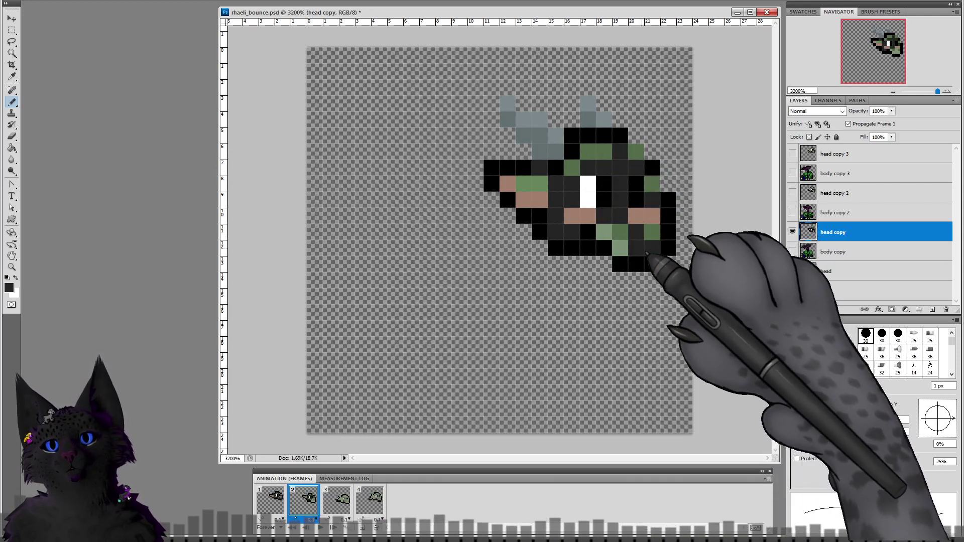
click(337, 500)
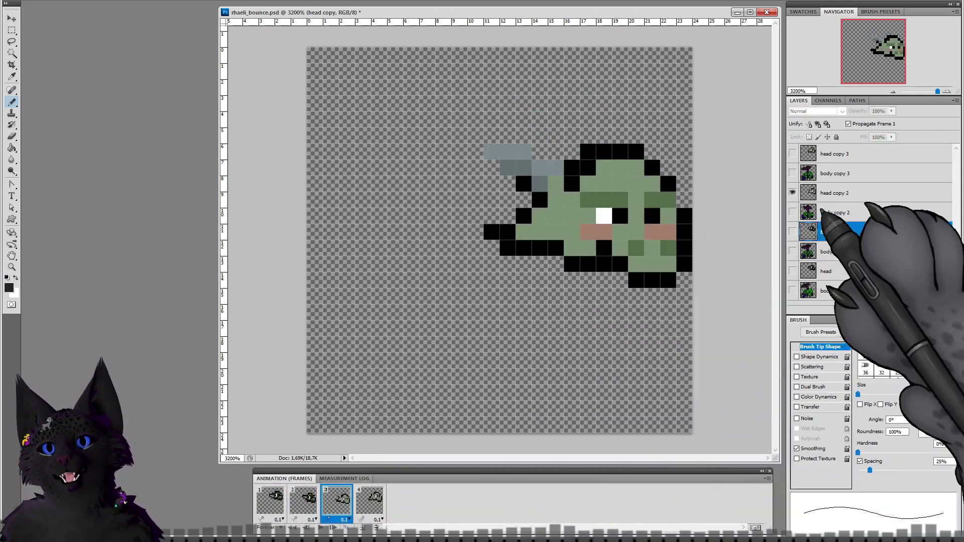
click(840, 196)
mouse_move(552, 231)
mouse_down()
mouse_move(531, 235)
mouse_move(562, 229)
mouse_up()
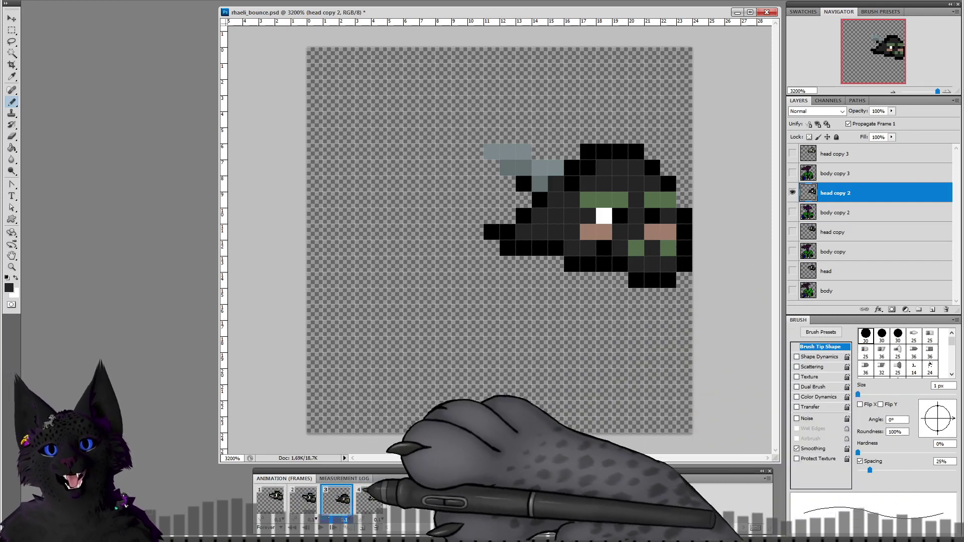
Step: Paint the light green skin of head copy 3 dark grey in frame 4, keeping the darker green shading and blush
click(370, 500)
click(834, 154)
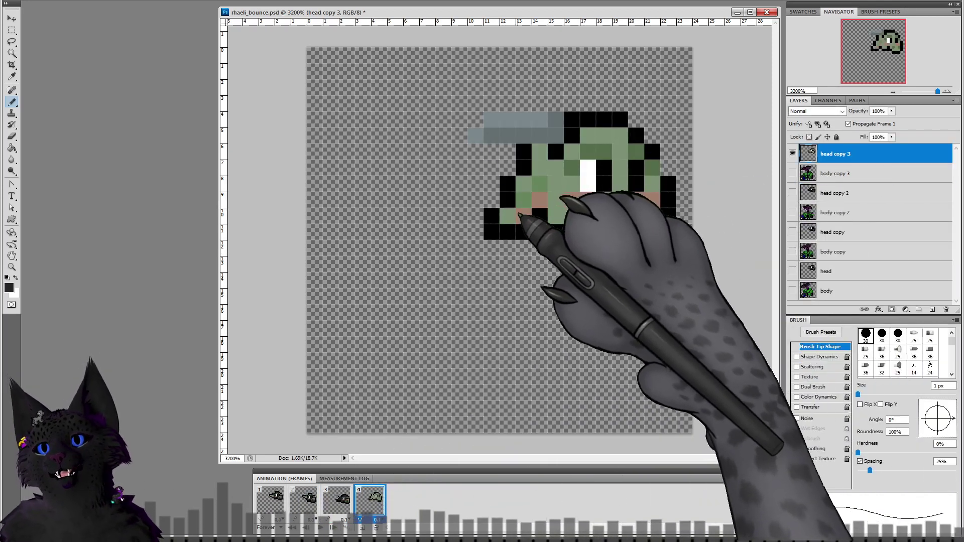
drag(542, 161, 558, 187)
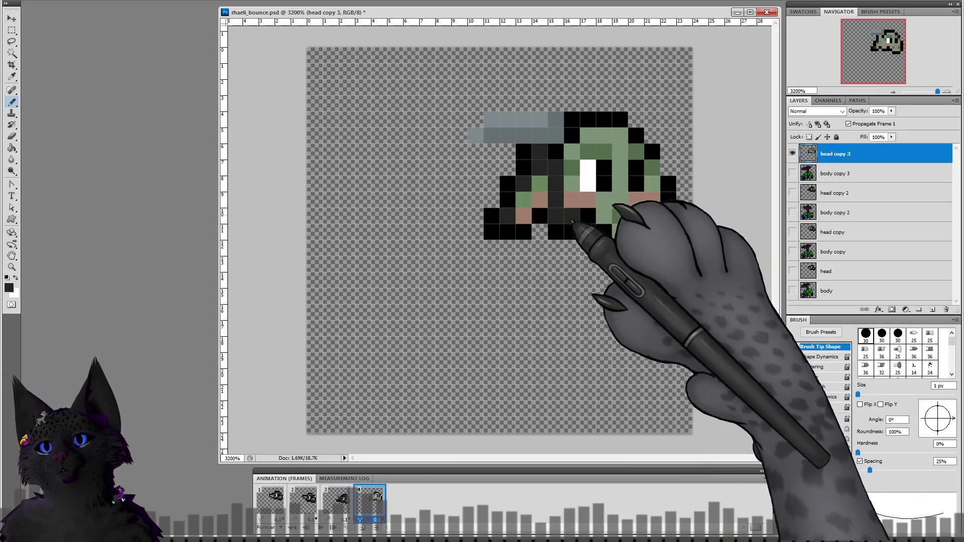
click(572, 184)
click(572, 153)
drag(588, 136, 621, 156)
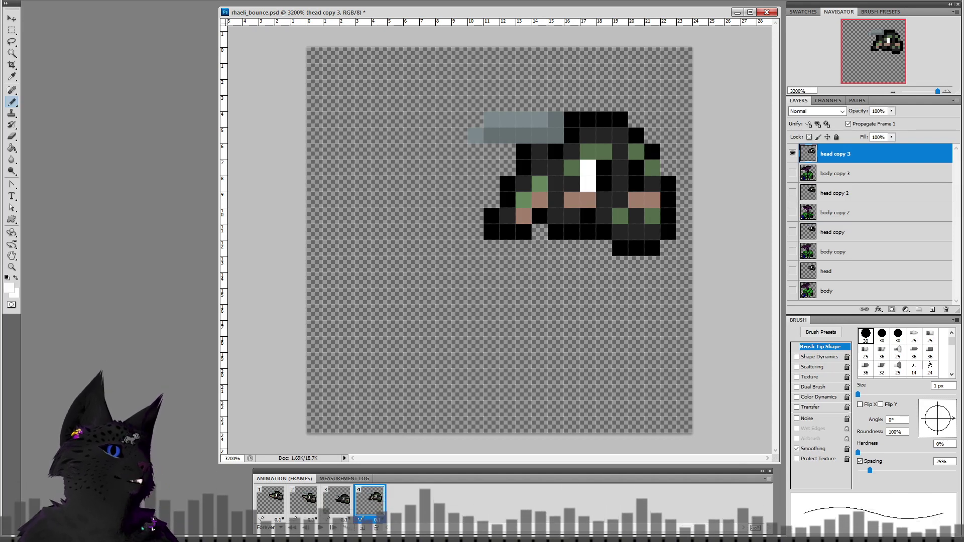
Step: Paint the grey-blue horns white on the head layer in frame 1
click(270, 499)
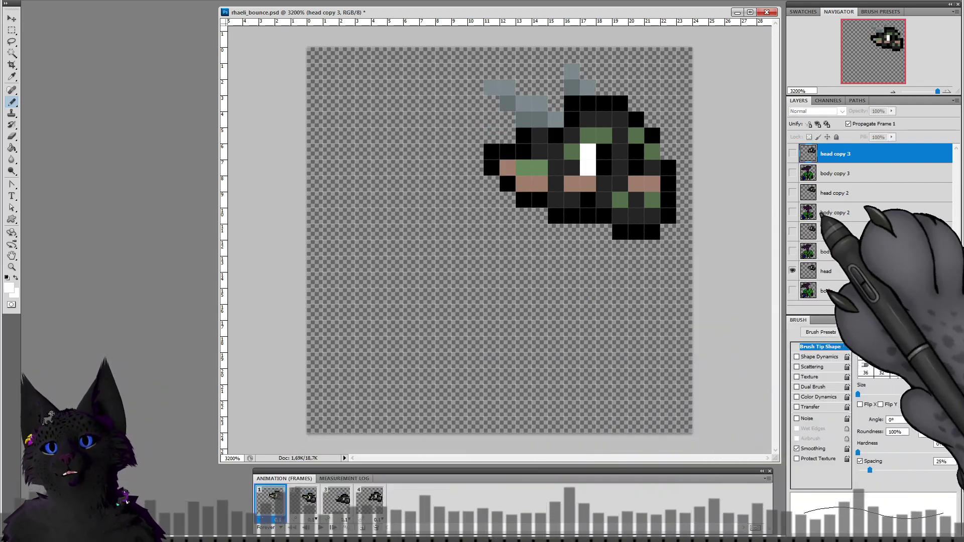
click(834, 252)
click(826, 271)
click(492, 89)
drag(508, 88, 555, 119)
click(572, 71)
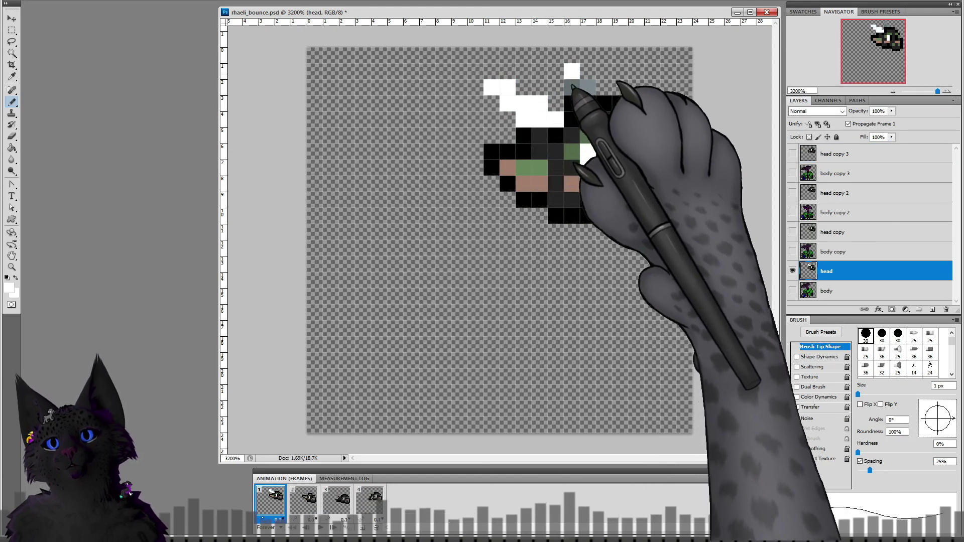
Step: Paint both grey-blue horns white on the head copy layer in frame 2
click(303, 500)
click(832, 232)
mouse_move(507, 103)
mouse_down()
mouse_move(551, 150)
mouse_move(604, 120)
mouse_up()
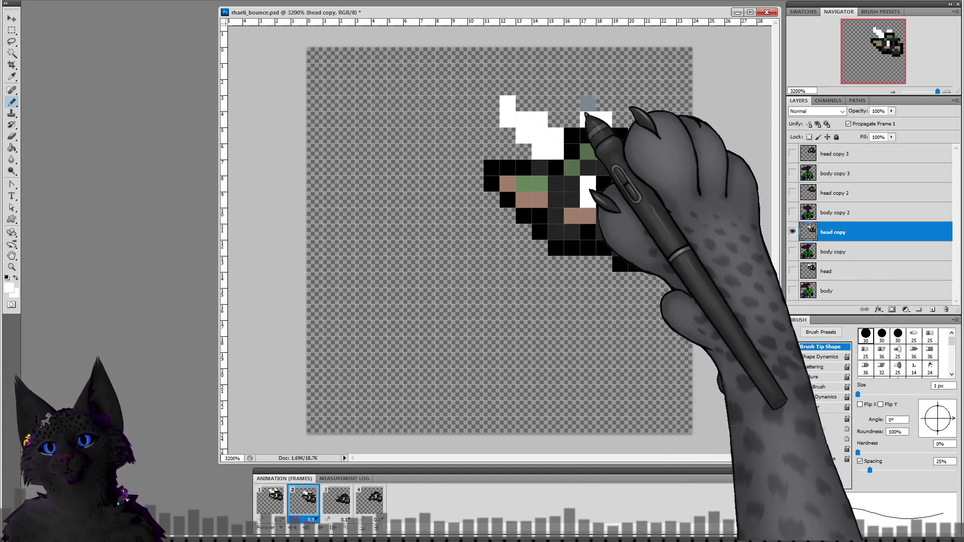
click(588, 104)
Step: Paint the horns white on head copy 2 in frame 3 and on head copy 3 in frame 4
click(336, 499)
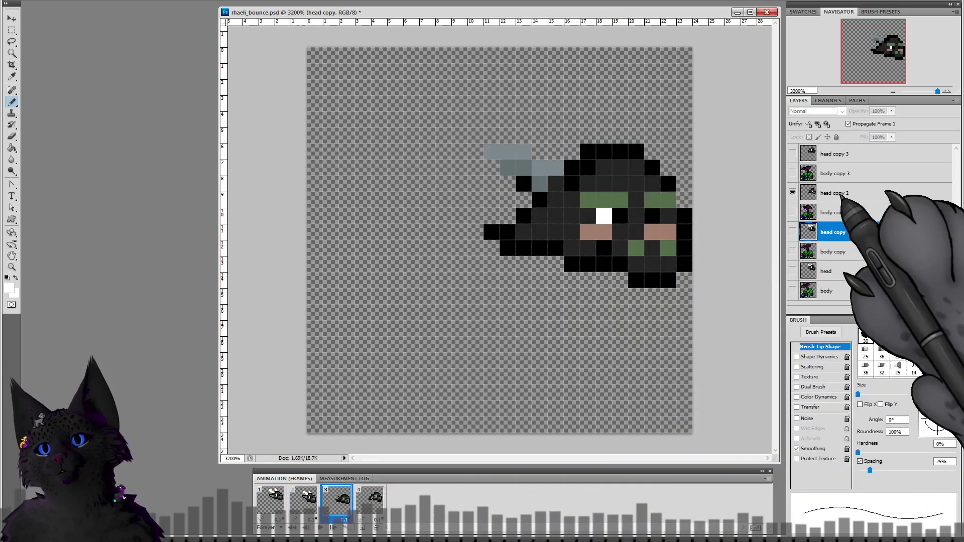
click(834, 193)
drag(490, 151, 522, 161)
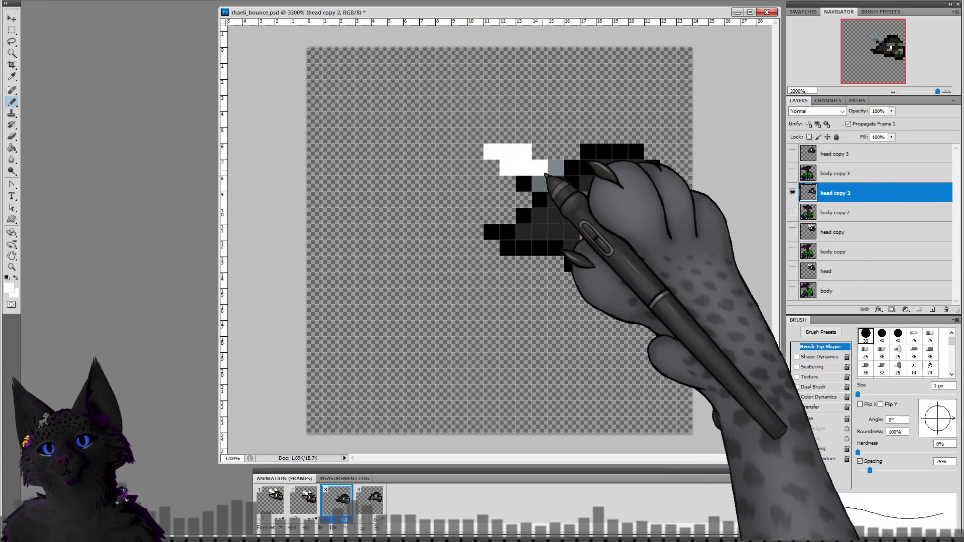
click(369, 499)
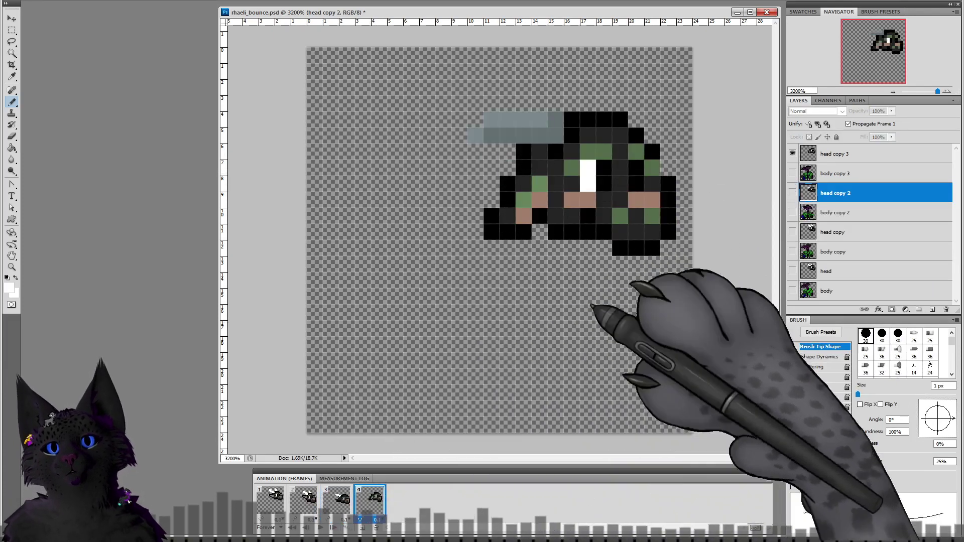
click(835, 153)
mouse_move(511, 136)
mouse_down()
mouse_move(472, 136)
mouse_move(544, 123)
mouse_up()
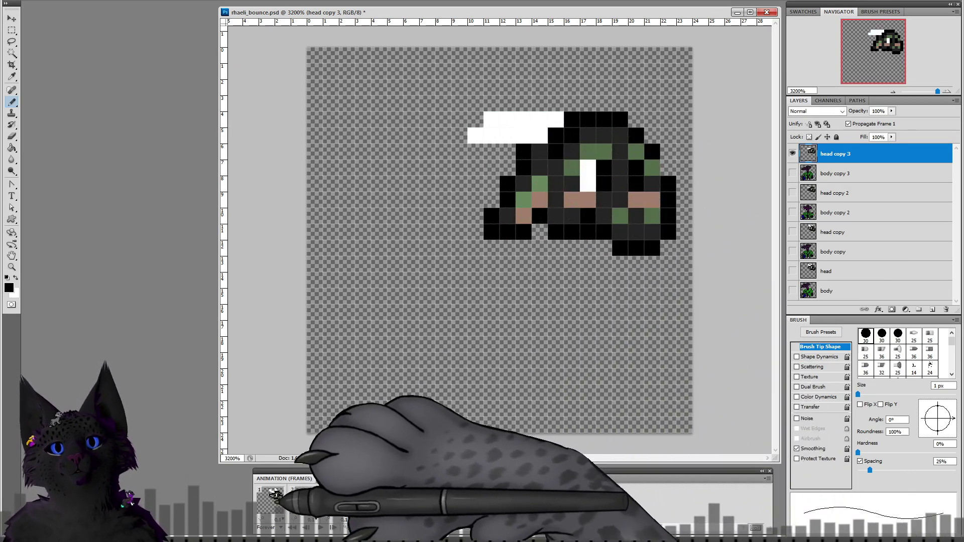
Step: Erase the ear and close the back of the head with a black outline on head in frame 1 and head copy in frame 2
click(270, 499)
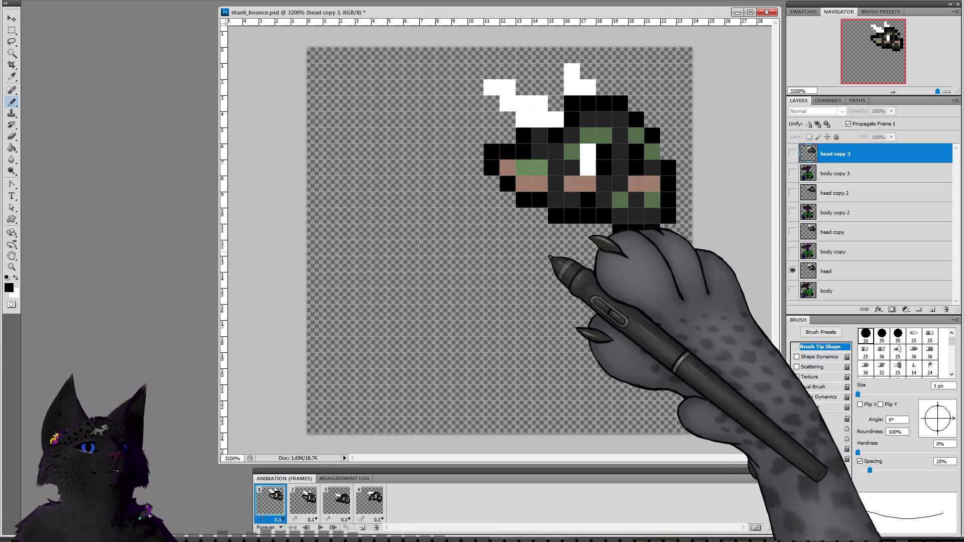
click(826, 271)
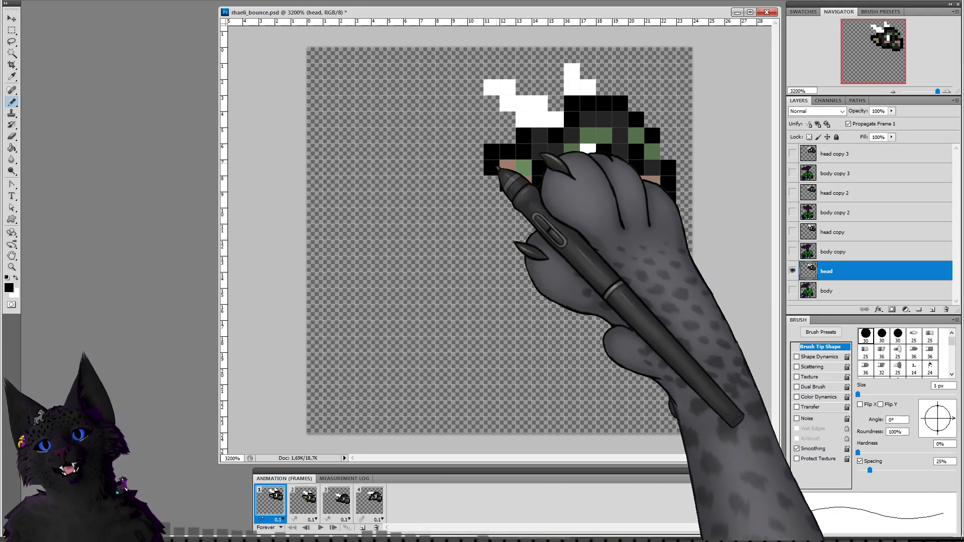
drag(490, 154, 515, 183)
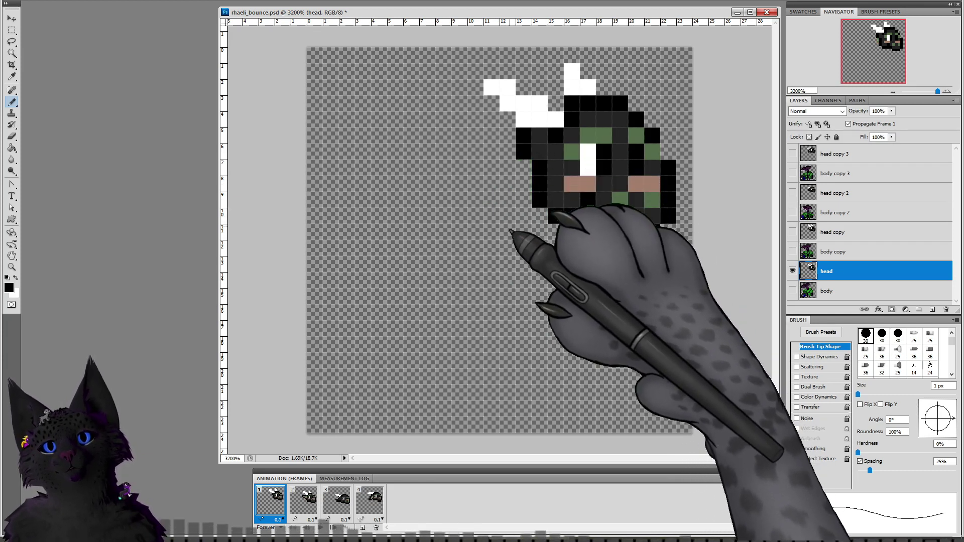
click(303, 501)
click(832, 232)
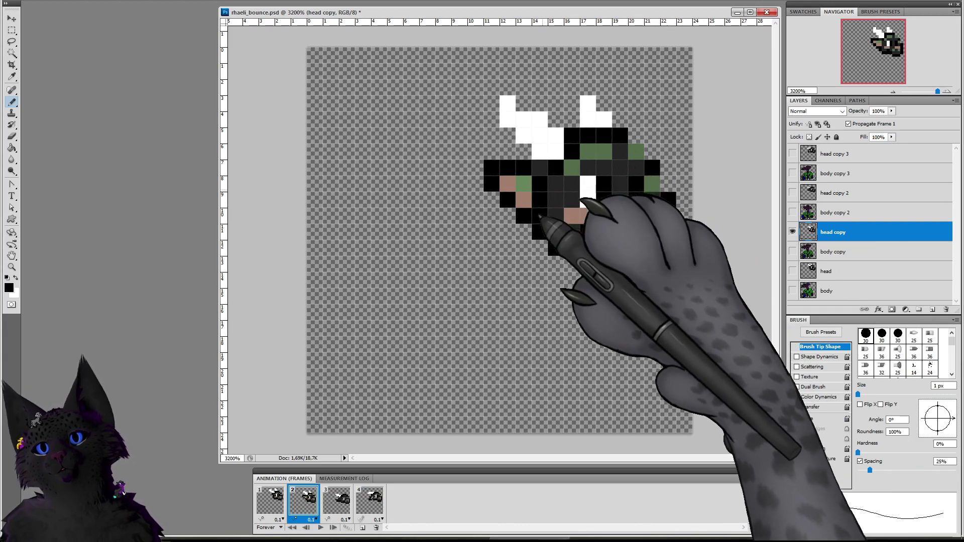
mouse_move(523, 168)
mouse_down()
mouse_move(491, 184)
mouse_move(515, 184)
mouse_move(514, 228)
mouse_up()
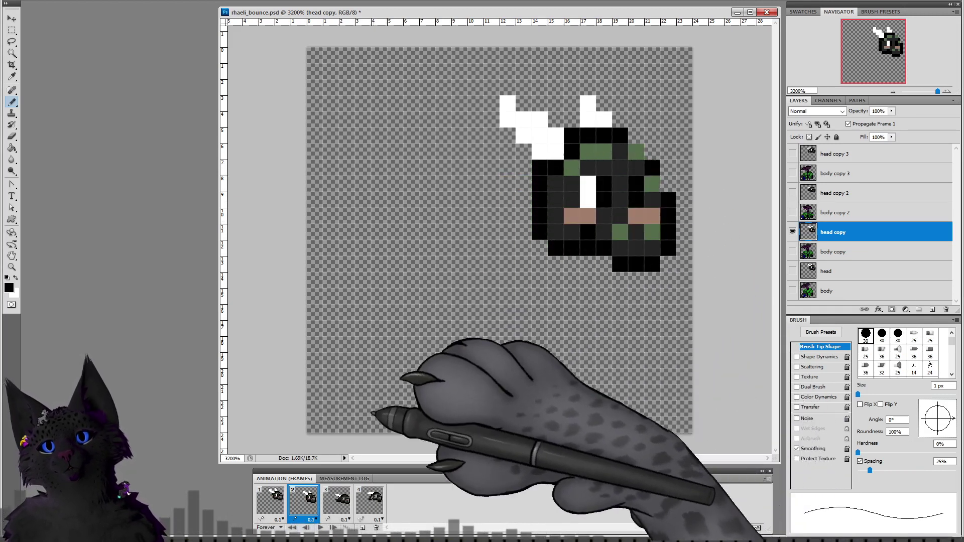
Step: Remove the ear and outline the back of the head in black on head copy 2 in frame 3 and head copy 3 in frame 4
click(328, 498)
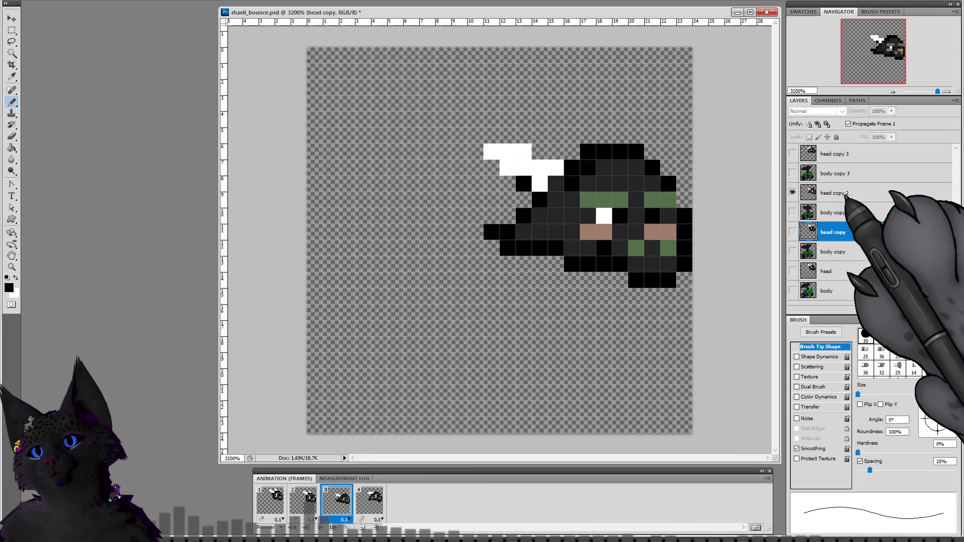
click(833, 193)
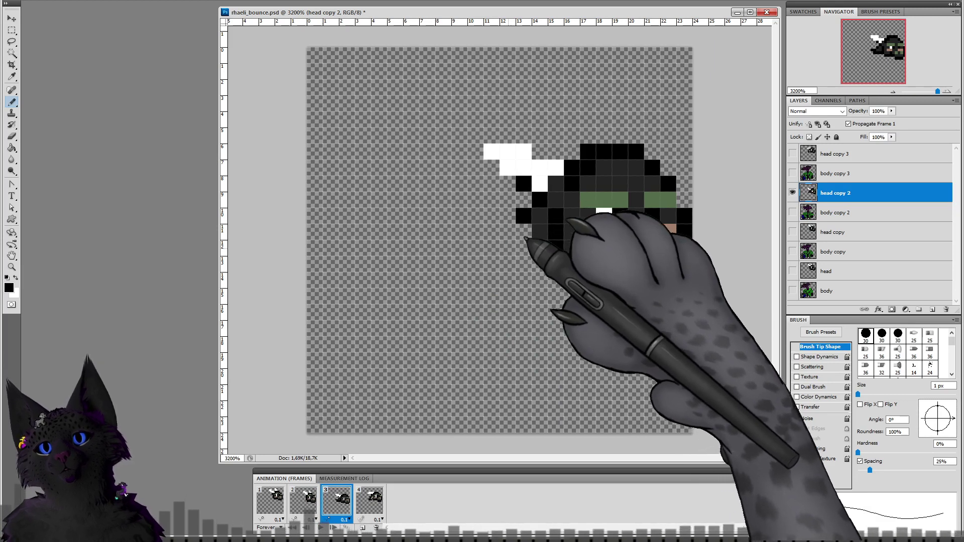
drag(536, 253, 511, 275)
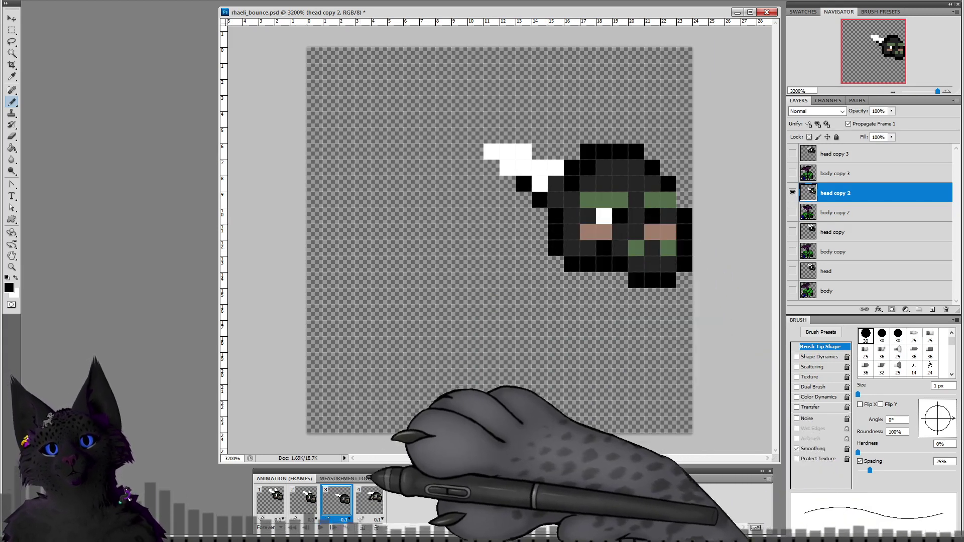
click(370, 499)
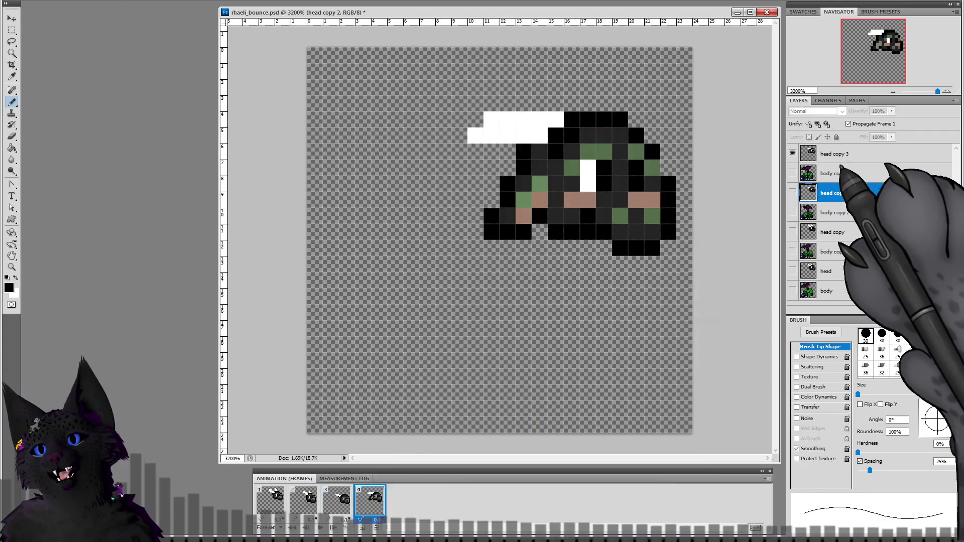
click(838, 154)
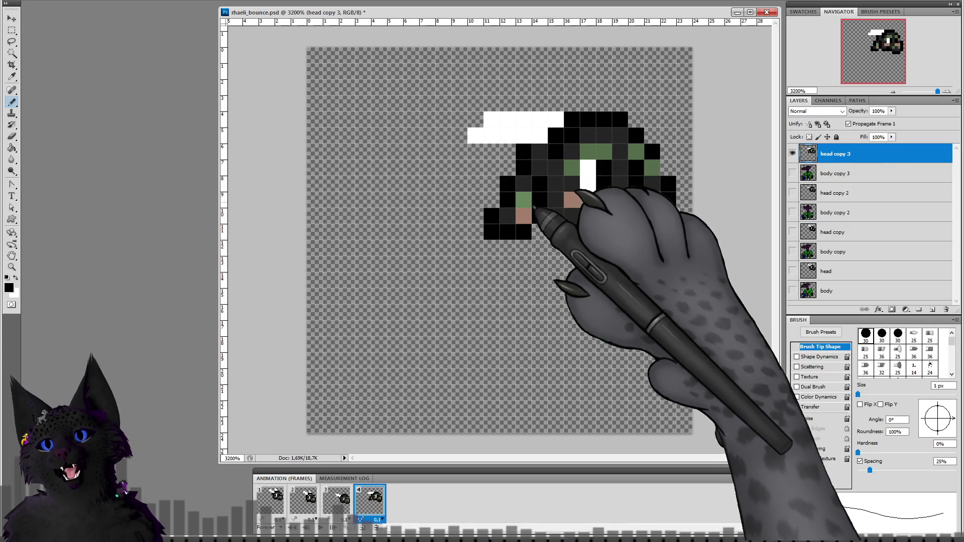
mouse_move(524, 215)
mouse_down()
mouse_move(509, 191)
mouse_move(518, 204)
mouse_move(509, 250)
mouse_move(495, 222)
mouse_move(523, 237)
mouse_up()
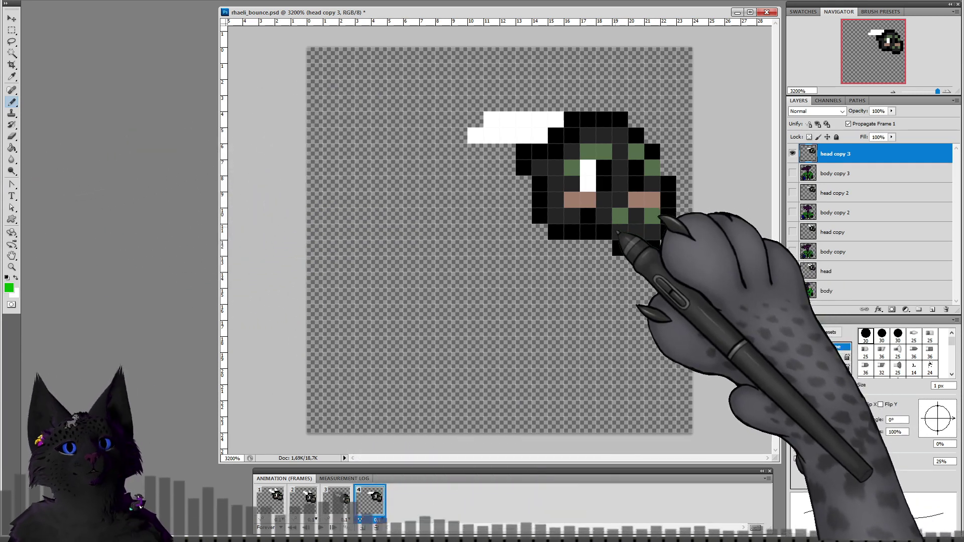
Step: On the head layer in frame 1, cover the green shading and cheek blush with dark grey, blacken the nostrils, and add bright green cheek and jaw markings
click(270, 499)
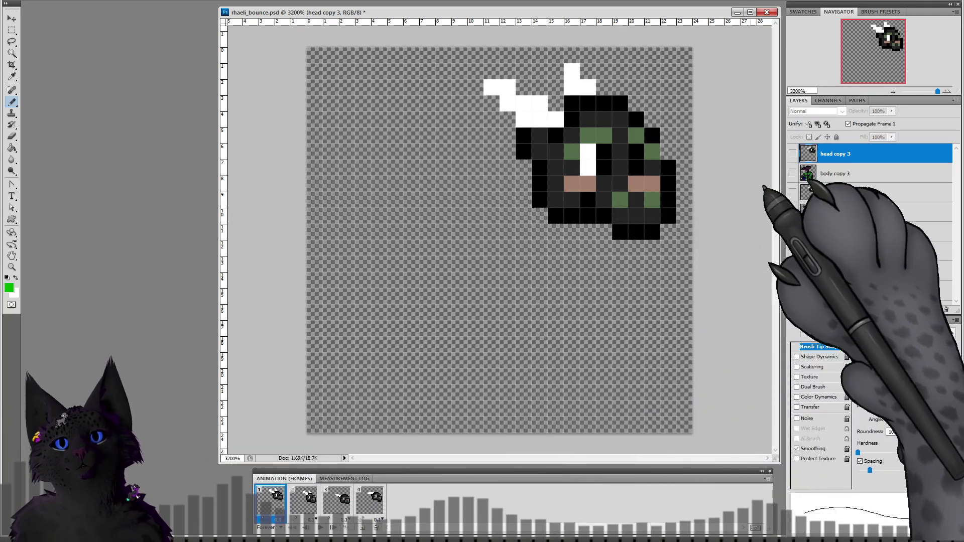
click(834, 271)
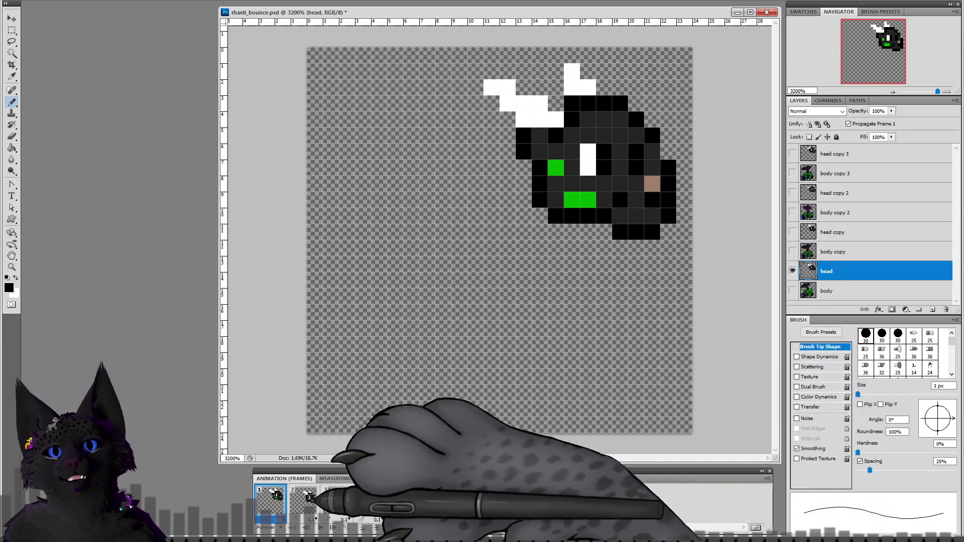
Step: On head copy in frame 2, blacken the nostrils and cover the cheek blush and green shading with dark grey
click(304, 501)
click(834, 233)
click(618, 236)
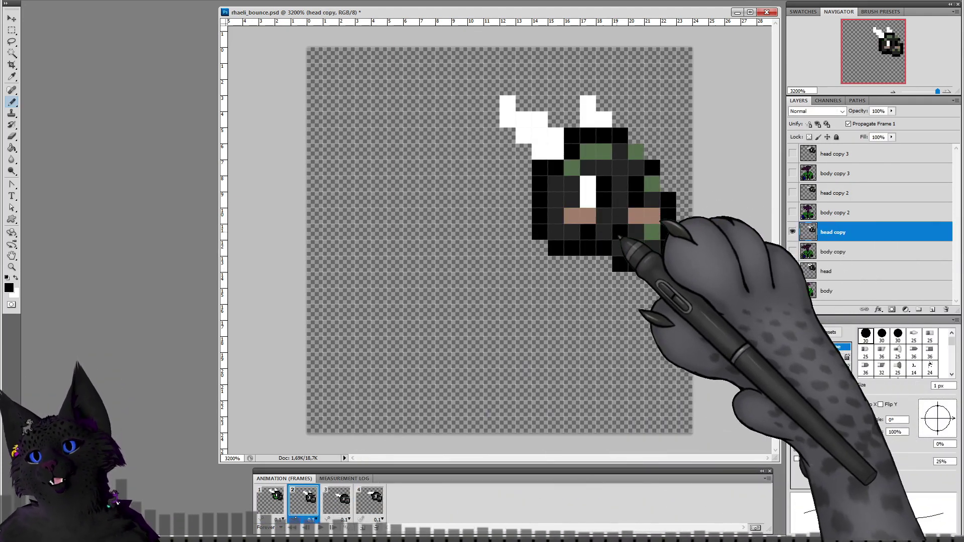
drag(589, 219, 570, 219)
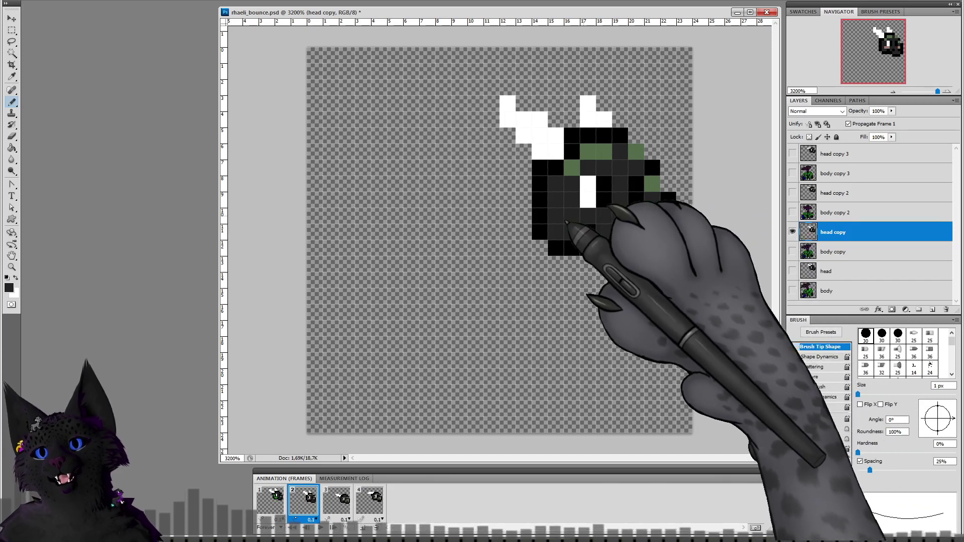
mouse_move(633, 155)
mouse_down()
mouse_move(604, 153)
mouse_move(572, 168)
mouse_up()
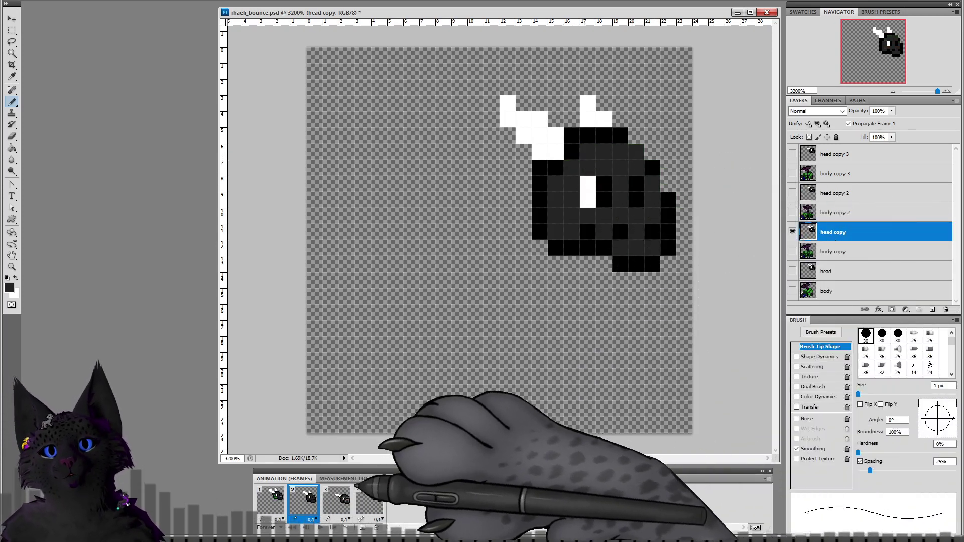
Step: Cover the green shading and blush with dark grey on head copy 2 in frame 3 and head copy 3 in frame 4
click(336, 500)
click(834, 193)
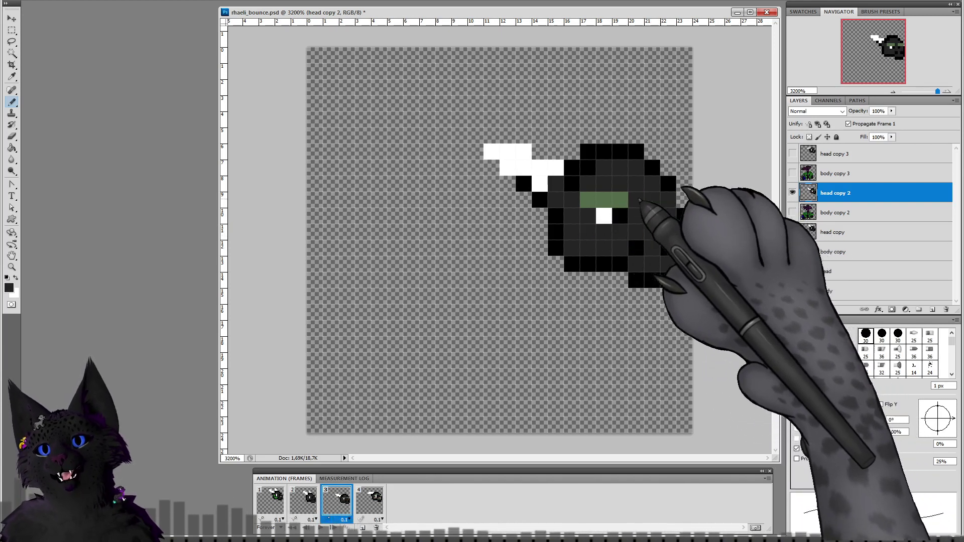
click(370, 500)
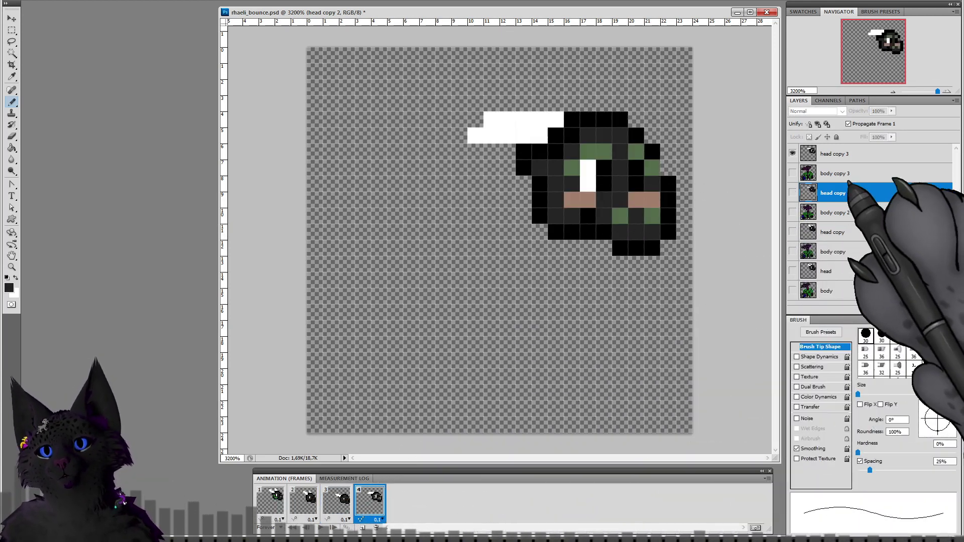
click(834, 154)
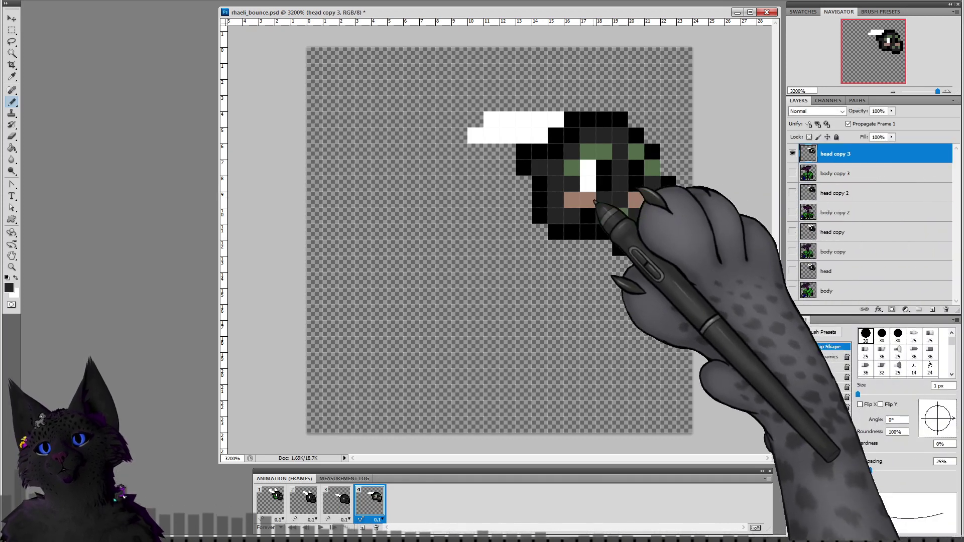
drag(571, 168, 604, 151)
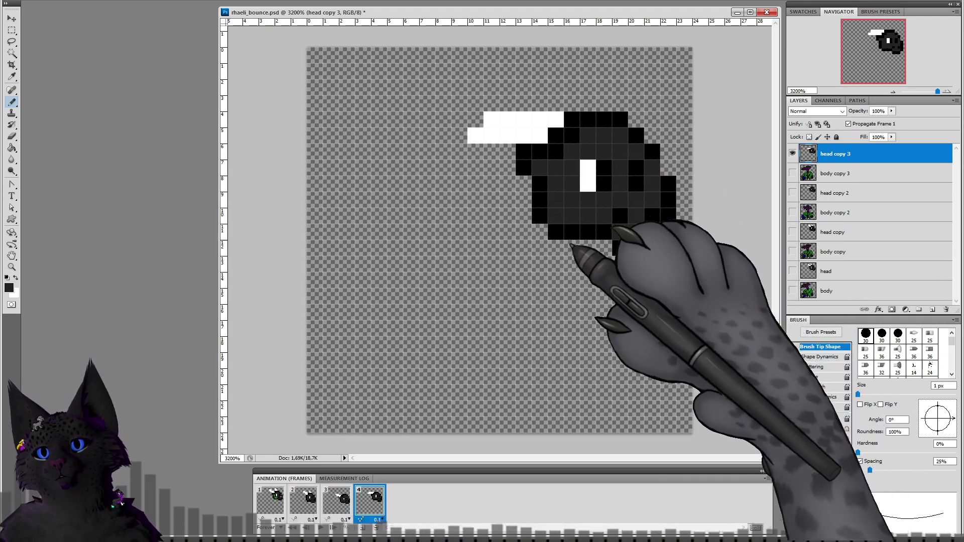
Step: On the head layer in frame 1, paint a bright green stripe from the horn down the forehead and recolor the remaining blush pixel green
click(271, 500)
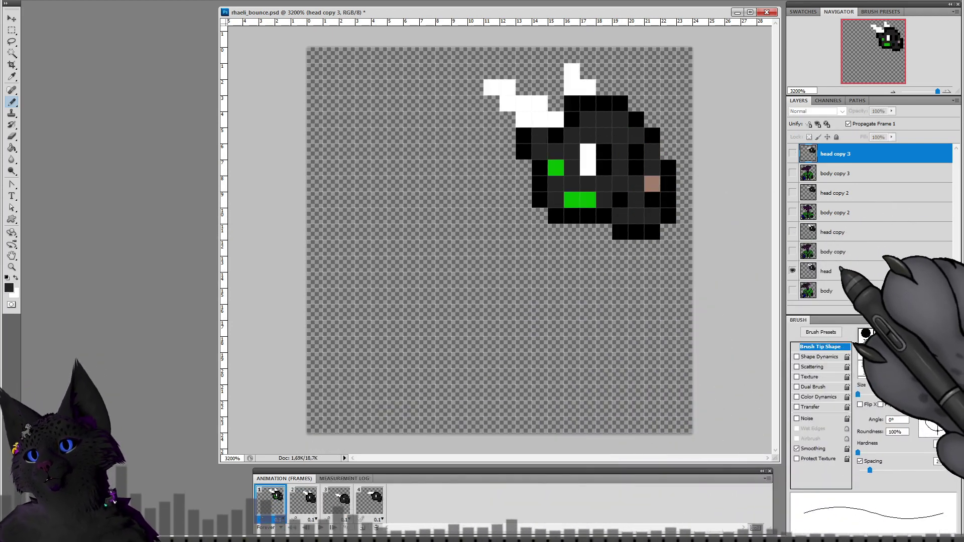
click(841, 271)
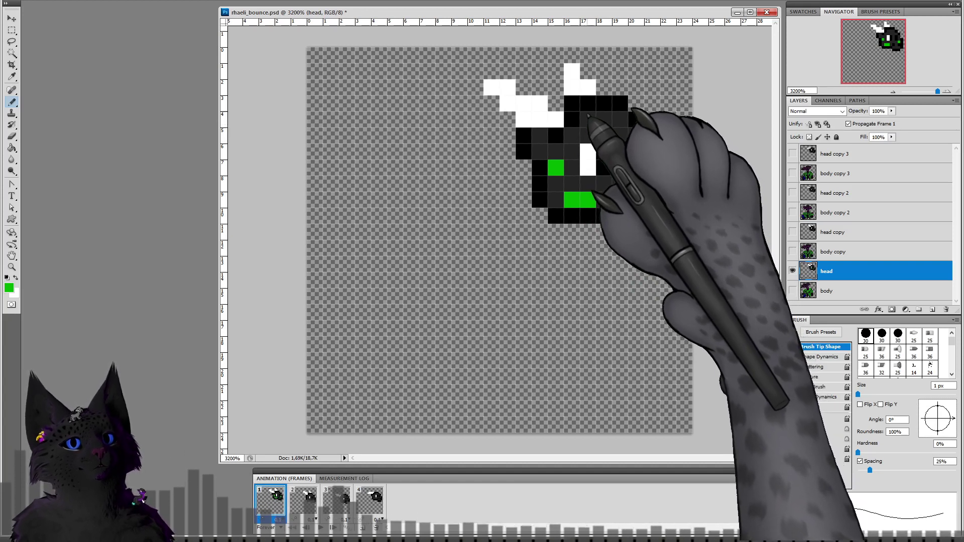
drag(573, 104, 605, 121)
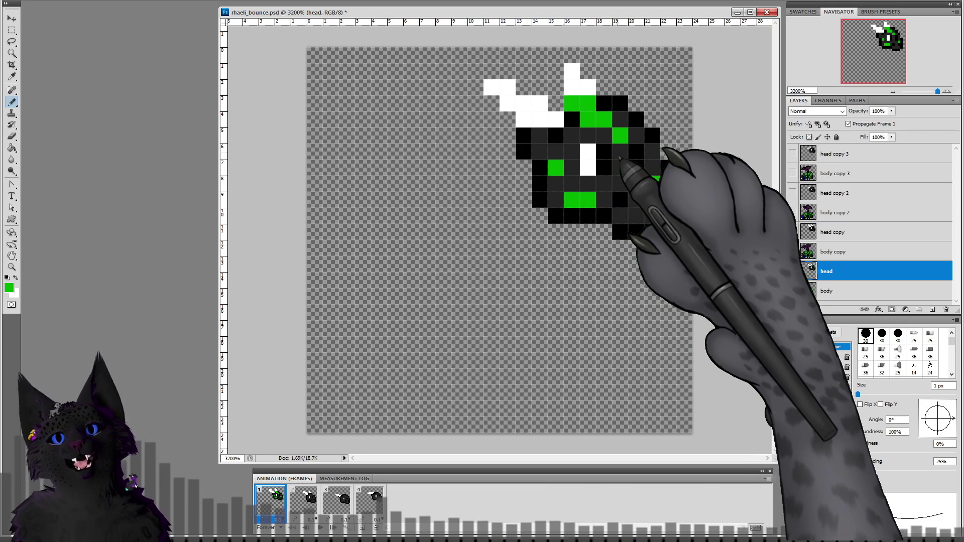
Step: Widen the near eye's white and paint a matching white far eye on the head layer in frame 1
alt+click(624, 192)
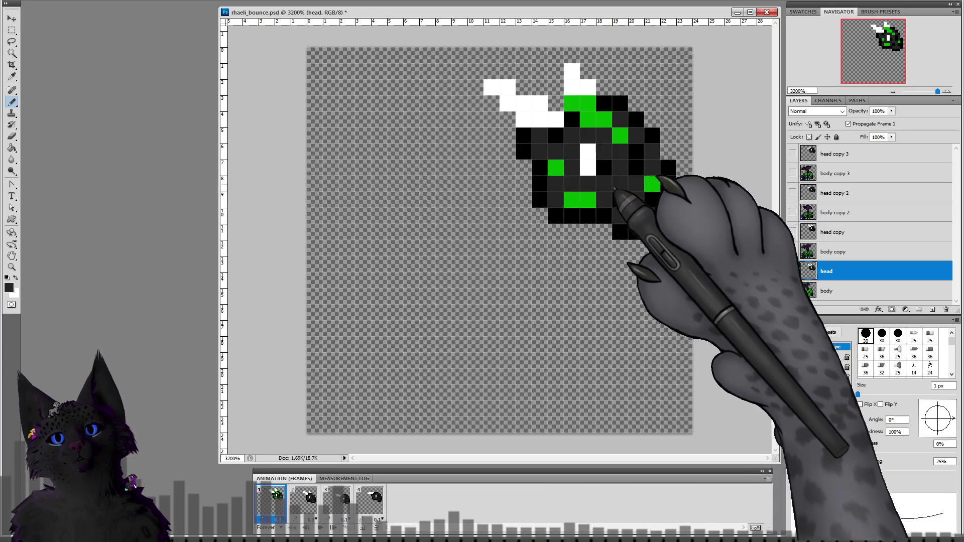
click(587, 152)
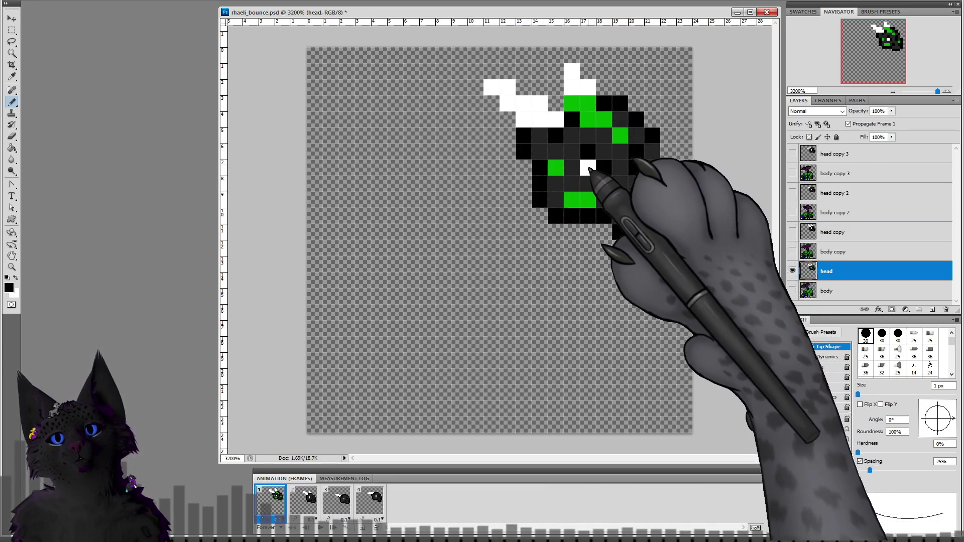
alt+click(589, 168)
click(588, 153)
click(602, 154)
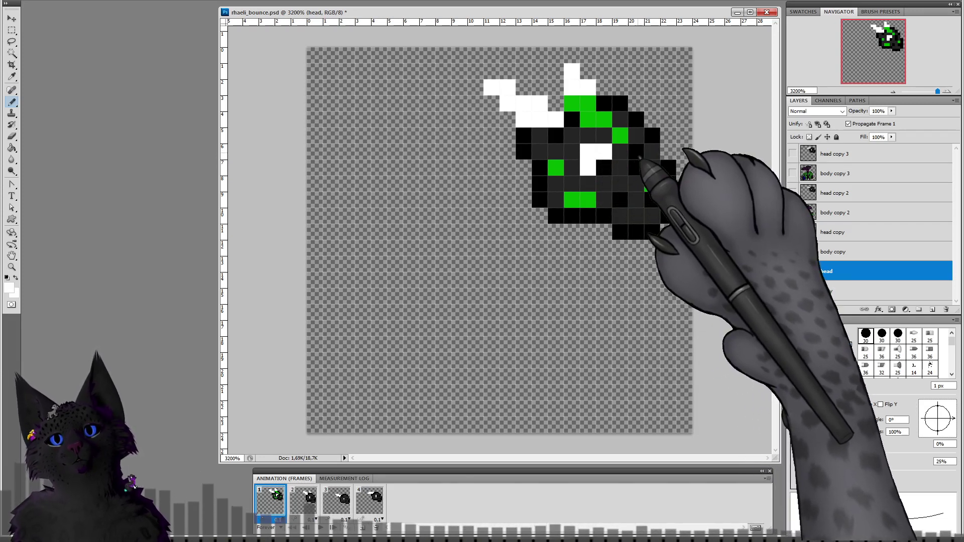
drag(636, 151, 652, 168)
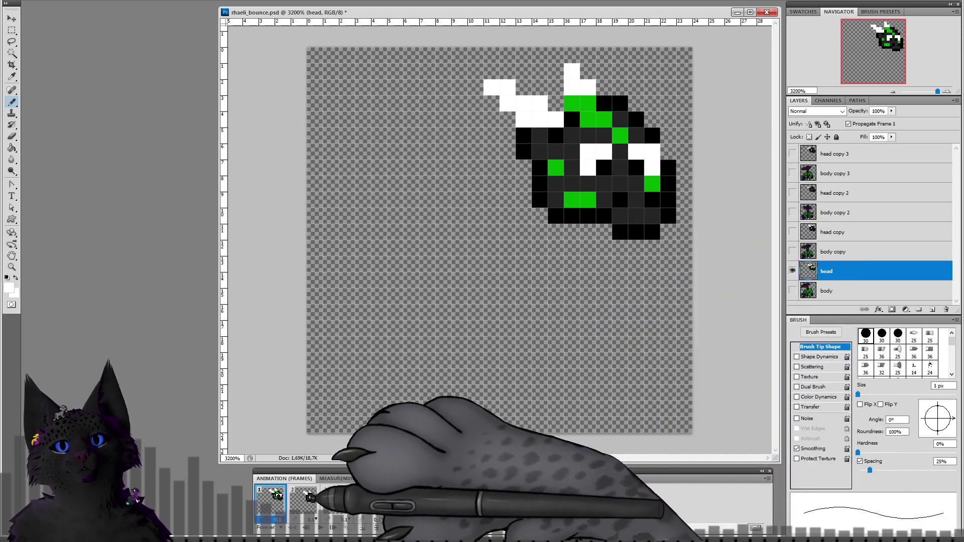
Step: Add white to both eyes on head copy in frame 2 and a white far-eye pixel on head copy 2 in frame 3
click(311, 498)
click(838, 234)
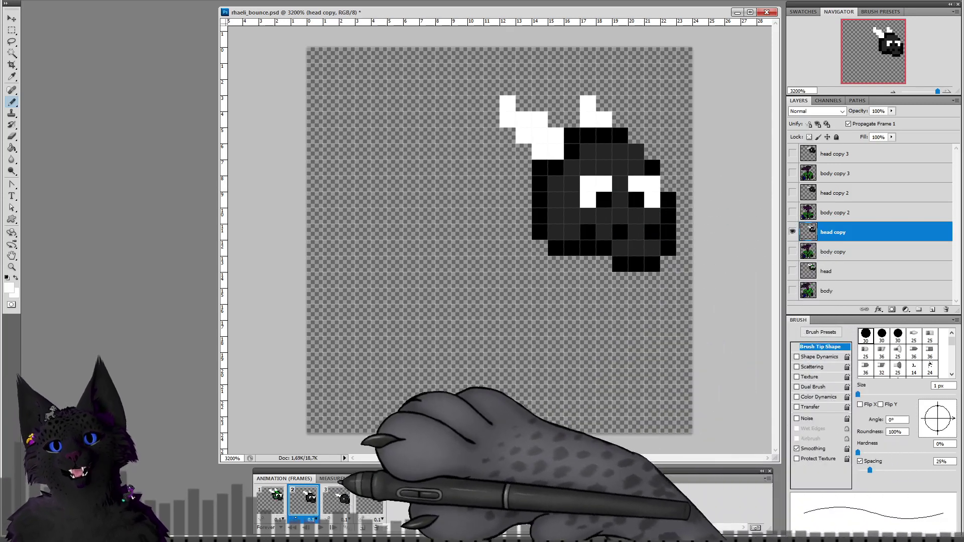
click(337, 500)
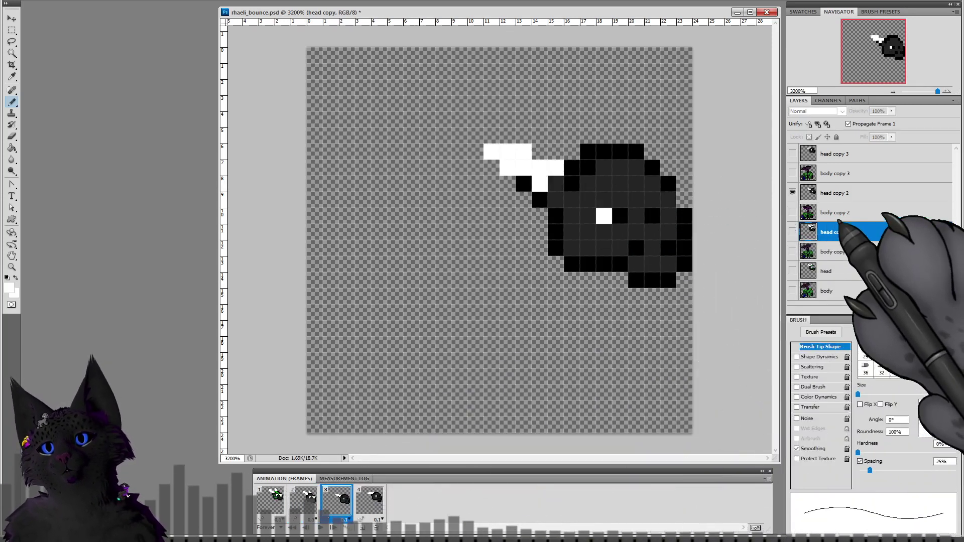
click(834, 192)
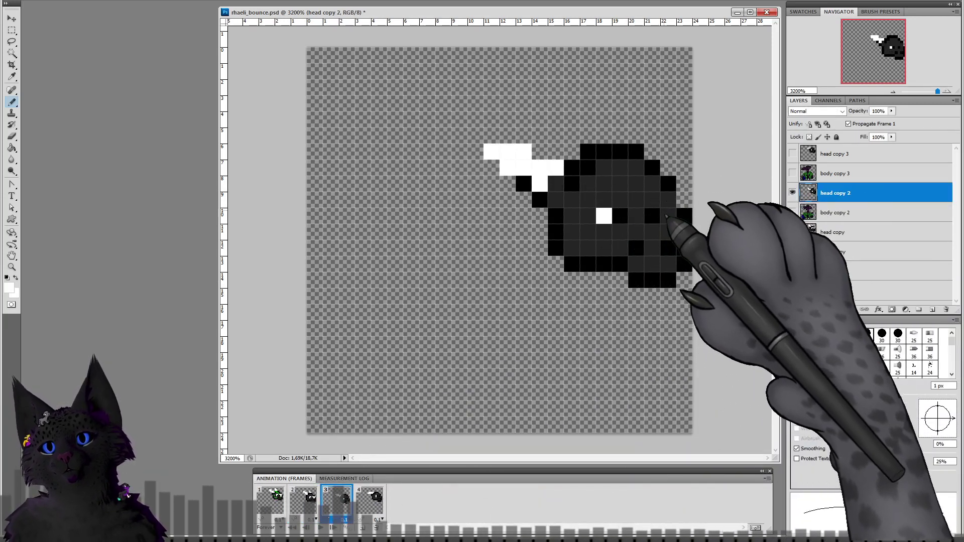
Step: Widen the near eye's white and paint the far eye white on head copy 3 in frame 4
click(370, 497)
click(834, 154)
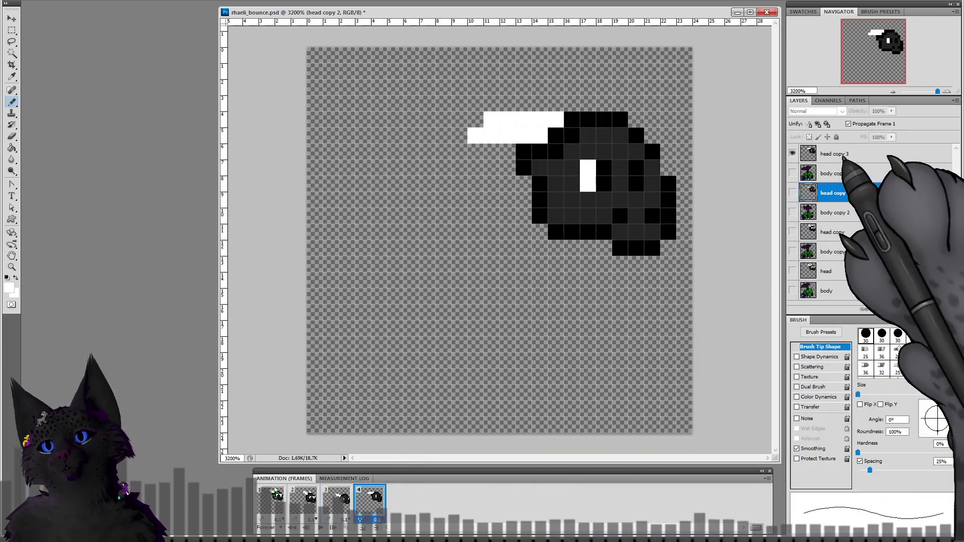
drag(652, 167, 652, 185)
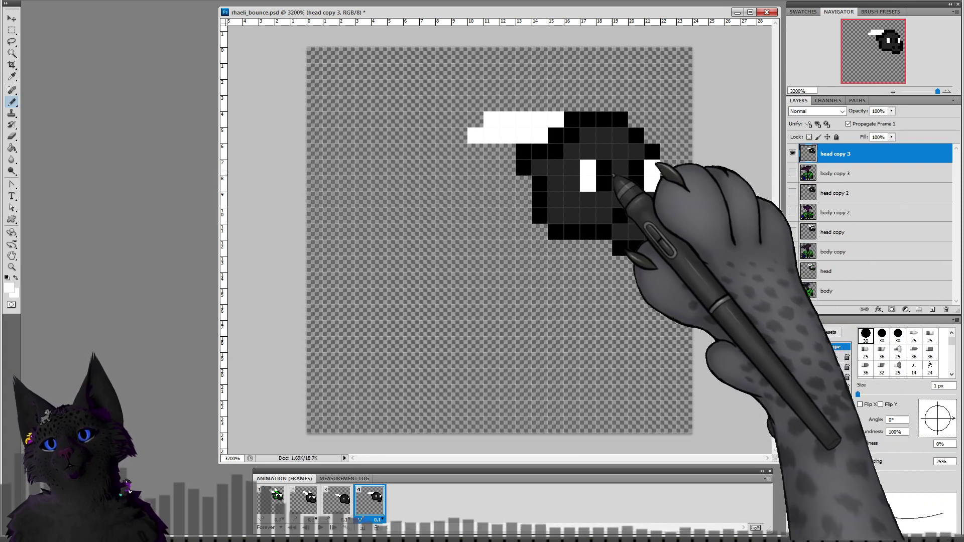
click(608, 169)
click(636, 168)
click(652, 184)
Step: Sample the bright green from frame 1 and paint the cheek and jaw markings on head copy in frame 2
click(274, 499)
alt+click(577, 198)
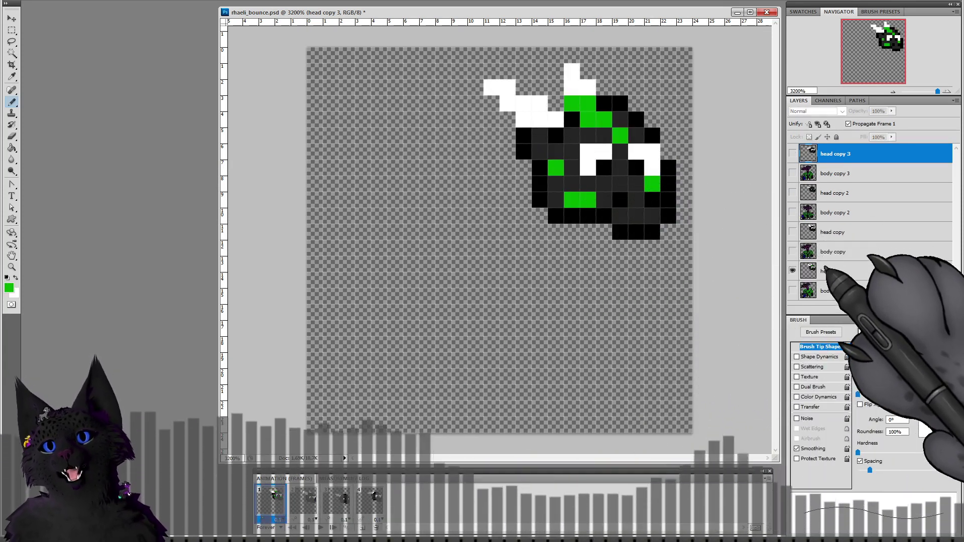
click(827, 271)
click(303, 499)
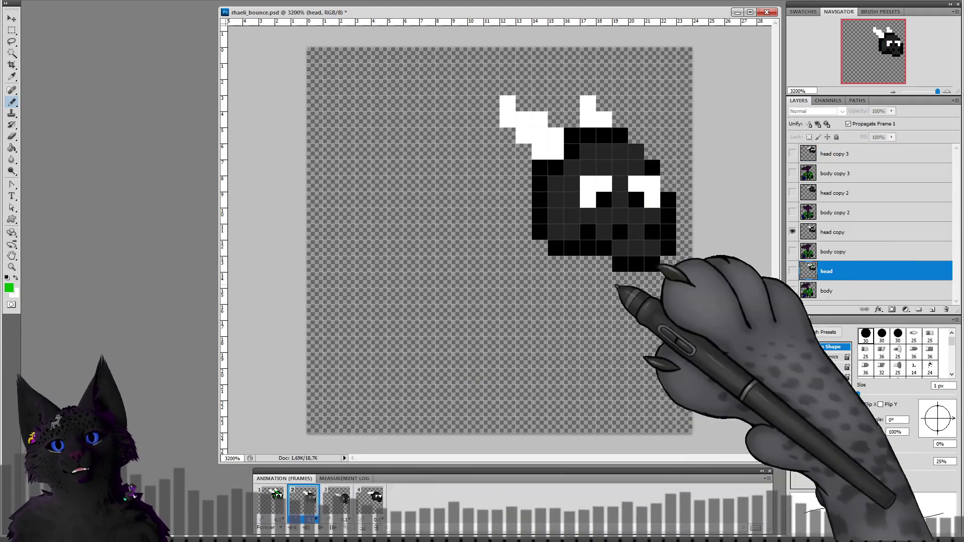
click(271, 500)
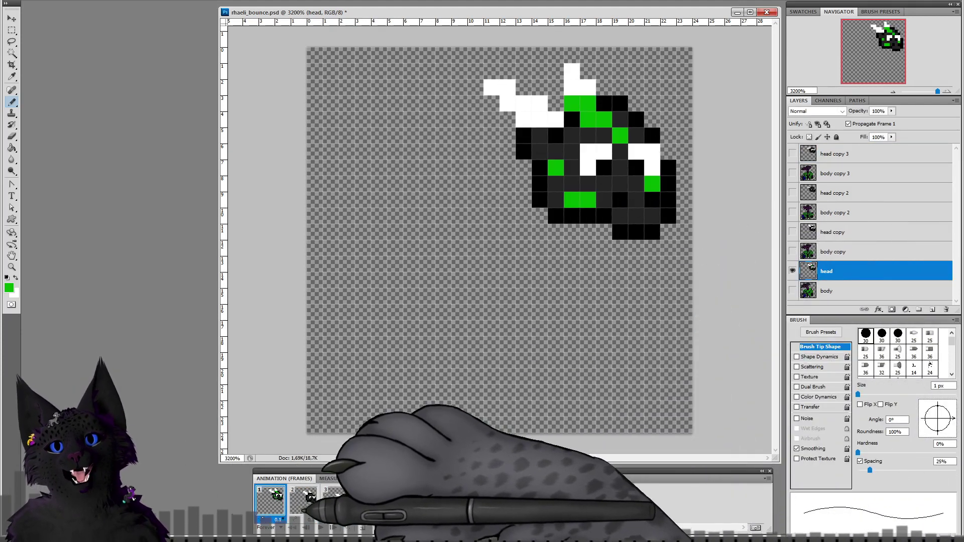
click(304, 499)
click(831, 232)
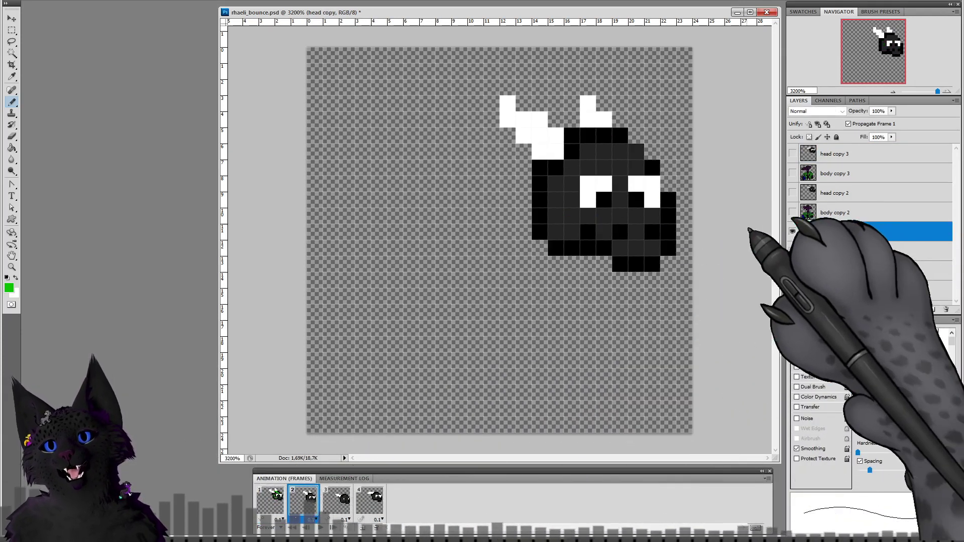
click(556, 200)
drag(571, 232, 588, 232)
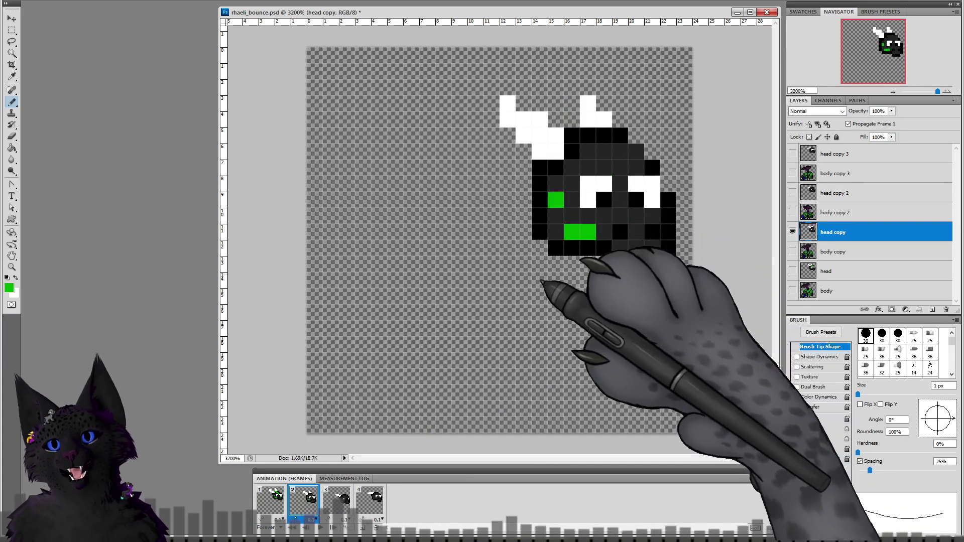
Step: Paint the green forehead stripe below the horn on head copy in frame 2, using frame 1 as reference
drag(588, 152, 604, 151)
click(620, 168)
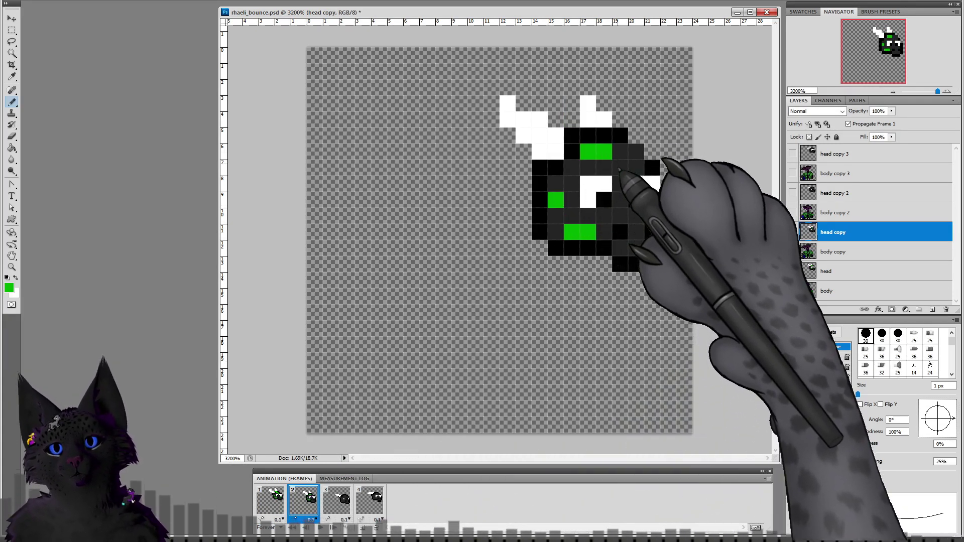
click(274, 499)
click(304, 499)
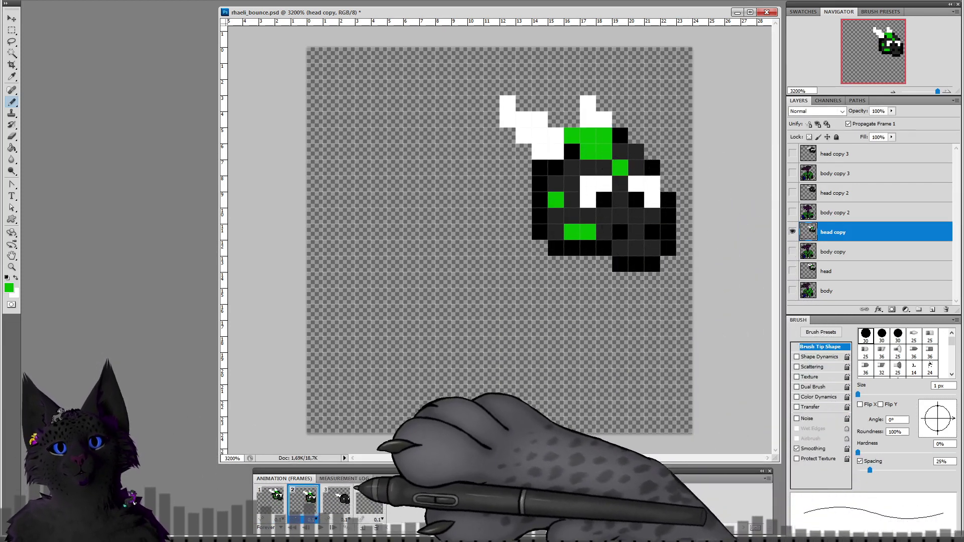
Step: Paint the green forehead stripe and the cheek and jaw markings on head copy 2 in frame 3, comparing with frame 2
click(336, 500)
click(834, 193)
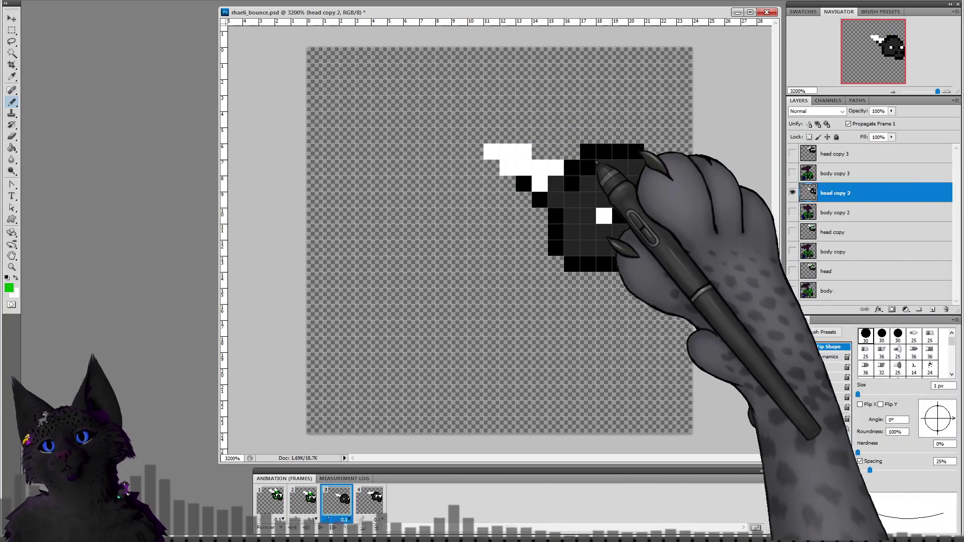
drag(588, 151, 613, 167)
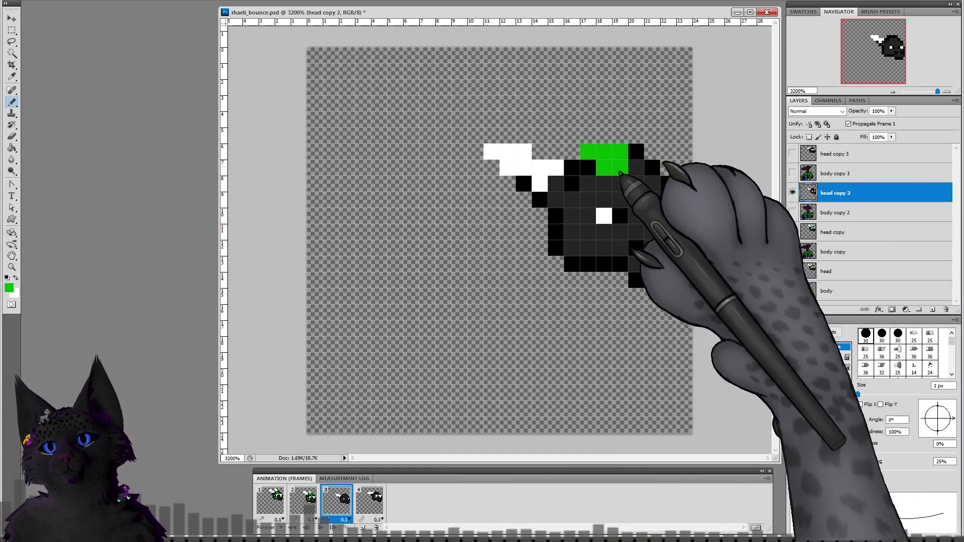
click(634, 185)
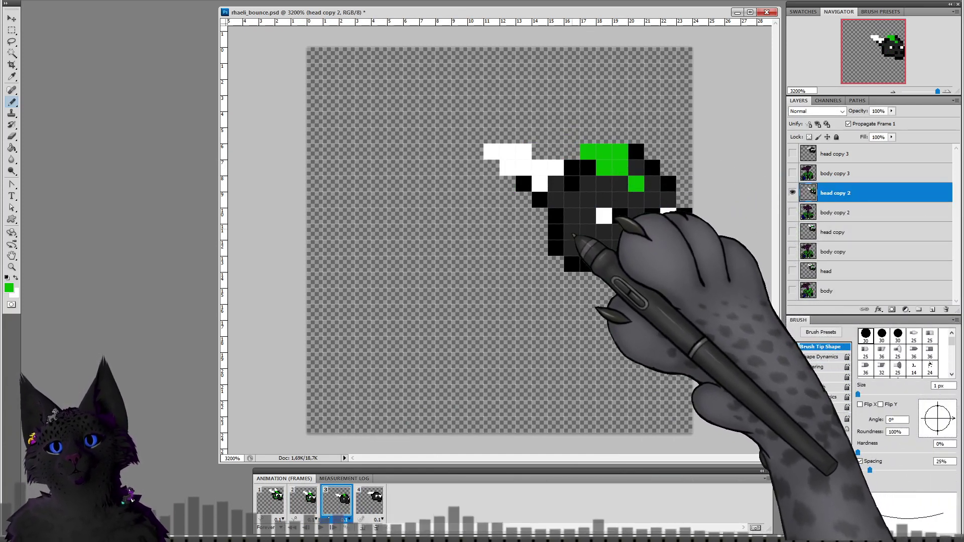
click(306, 497)
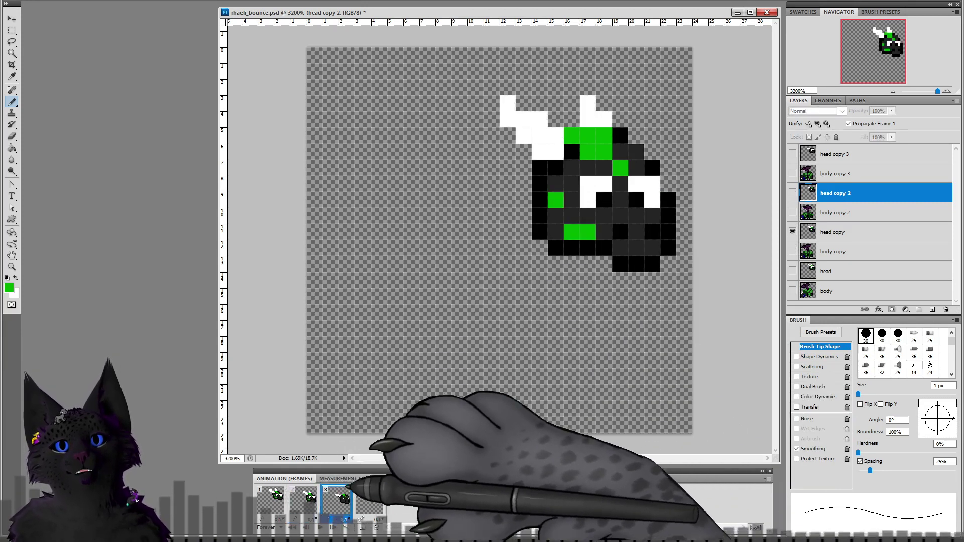
click(337, 499)
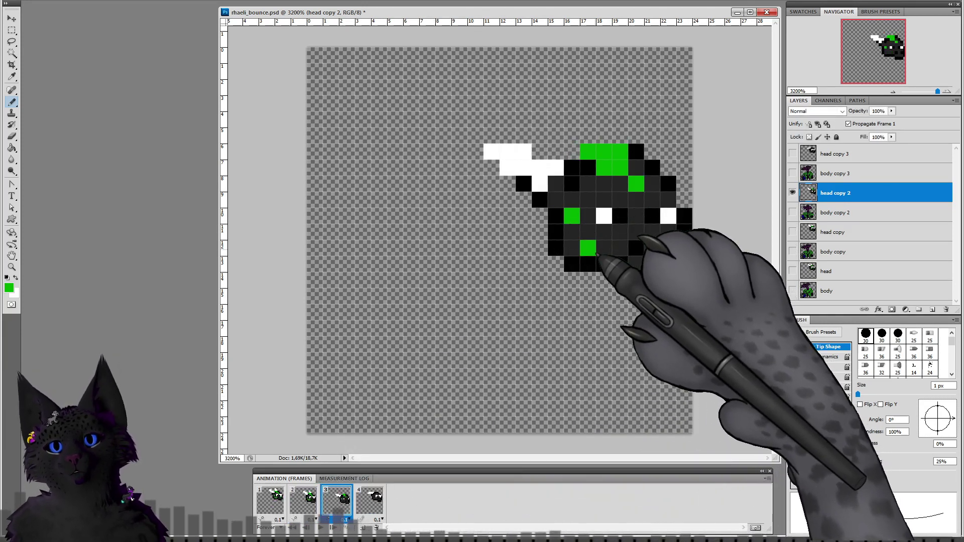
Step: Add the green marking beneath the far eye on head copy in frame 2, using frame 1 as reference
click(281, 504)
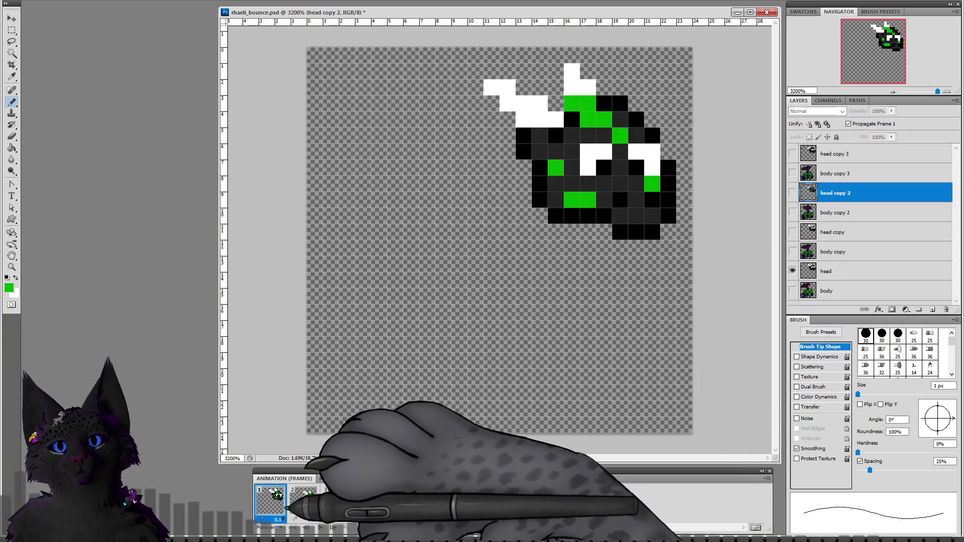
click(304, 499)
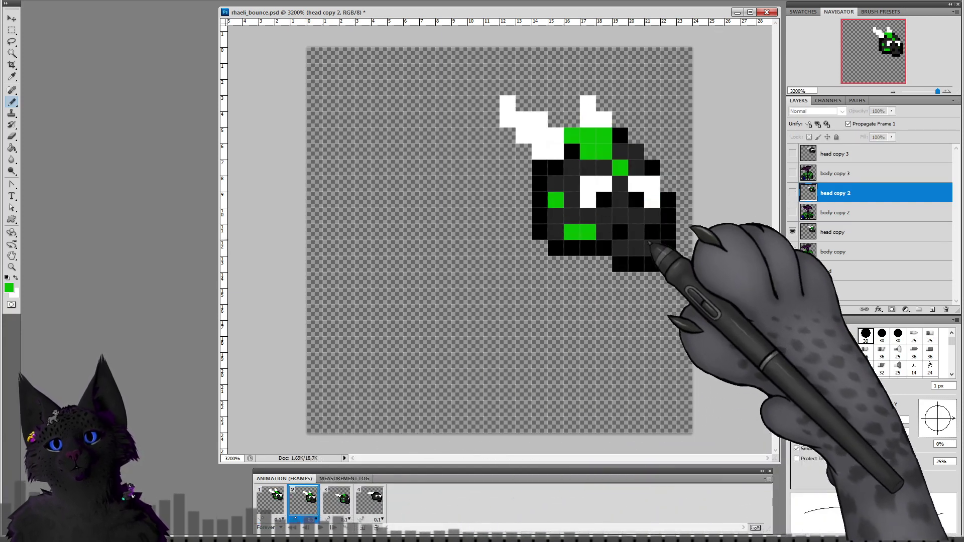
click(833, 232)
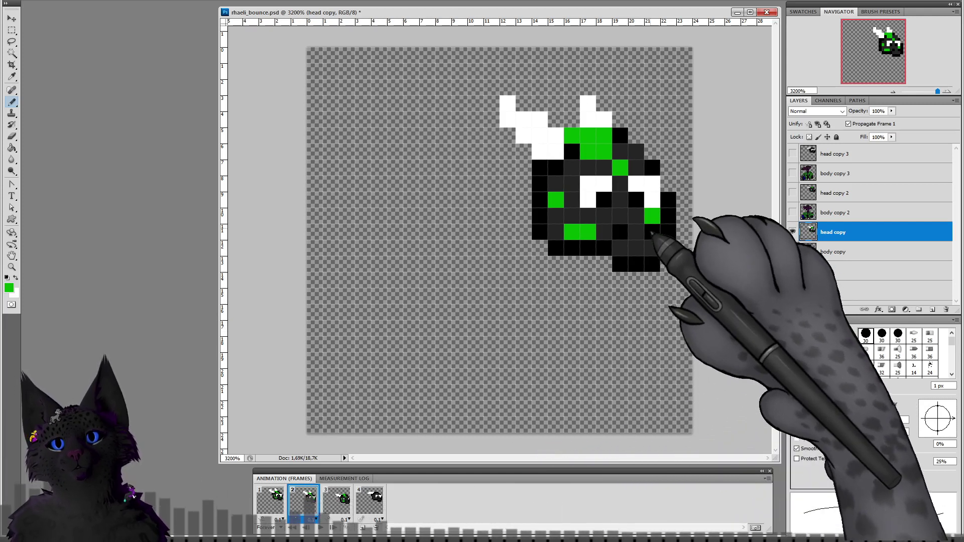
click(653, 219)
alt+click(589, 235)
click(668, 202)
click(271, 500)
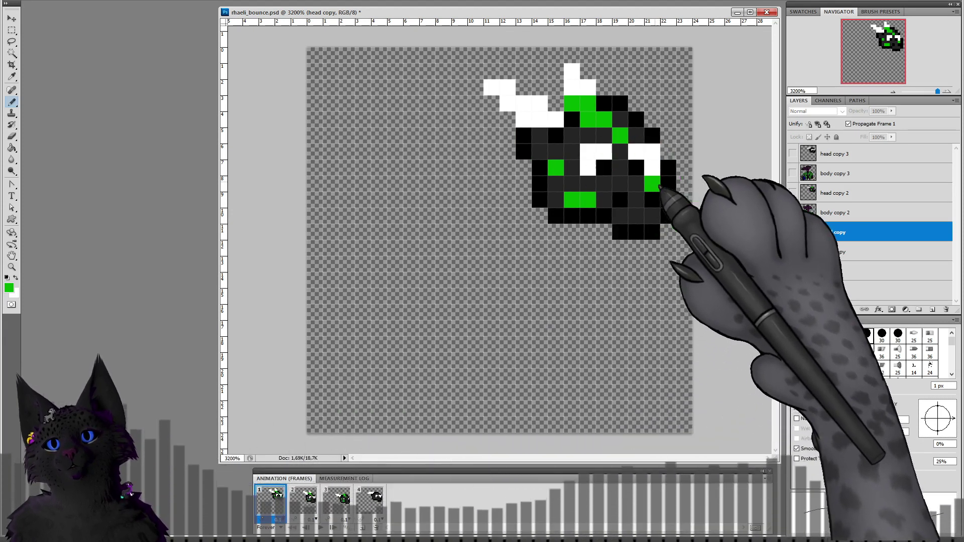
Step: Paint over the green marking beneath the far eye on the head layer in frame 1 with dark colors sampled from the head
click(825, 271)
alt+click(638, 186)
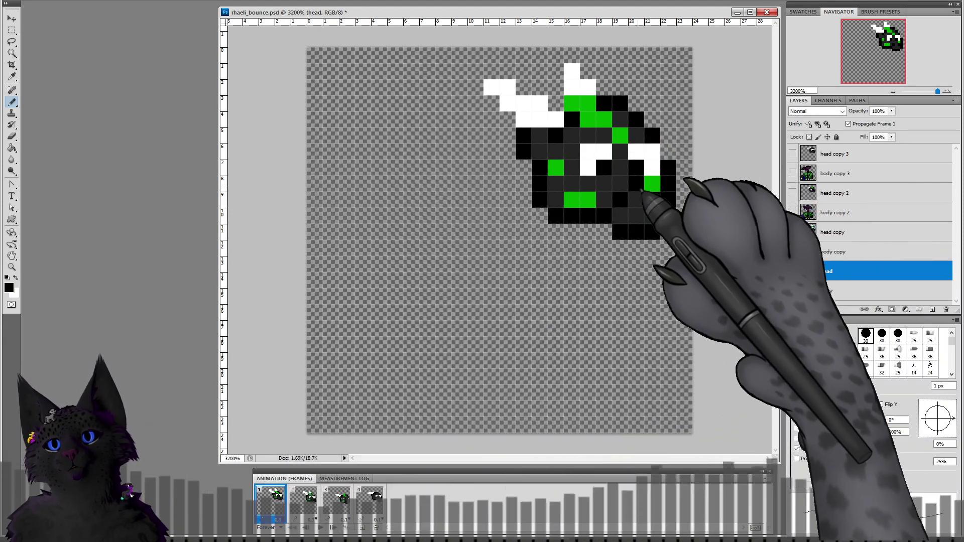
alt+click(610, 188)
click(637, 186)
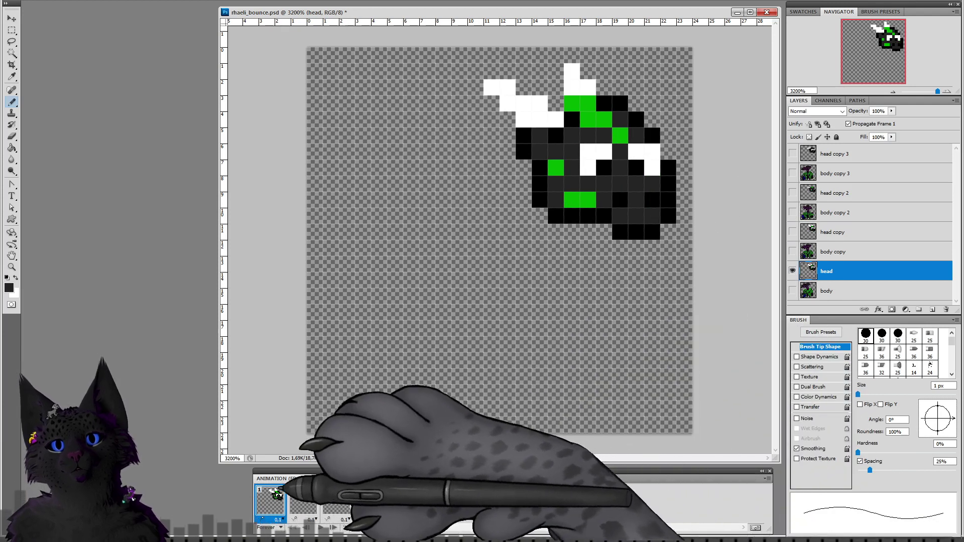
Step: Sample the bright green and paint the marking beside the far eye on head copy 2 in frame 3, using frame 2 as reference
alt+click(587, 205)
click(304, 499)
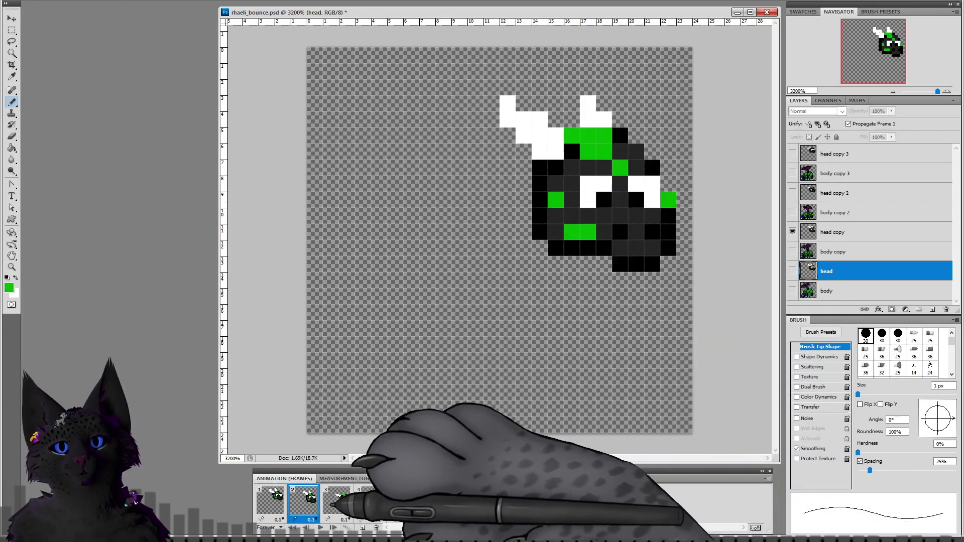
click(336, 499)
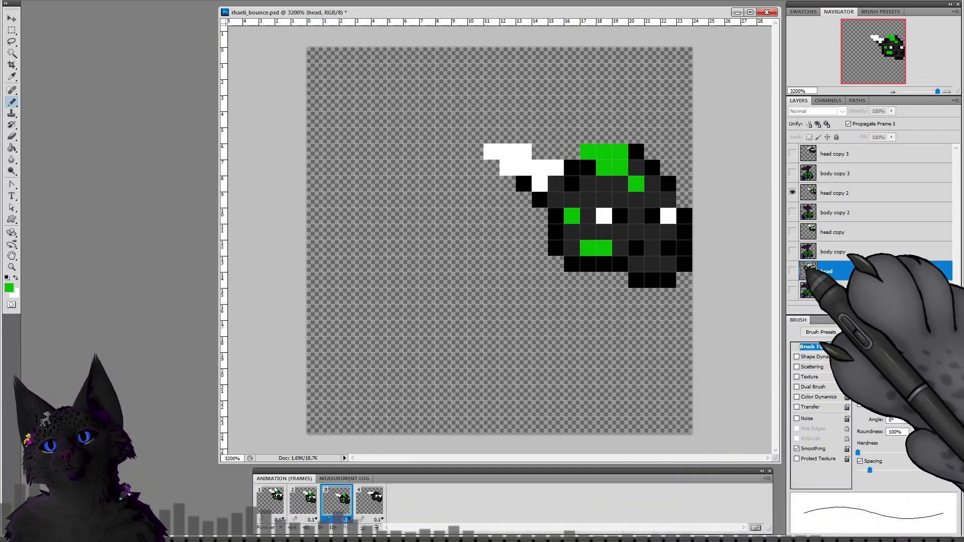
click(833, 193)
click(684, 216)
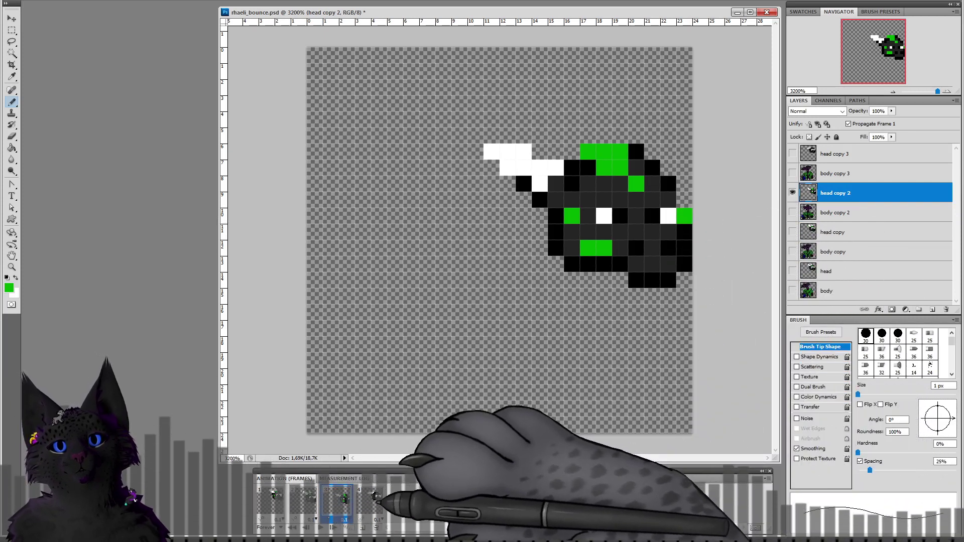
Step: Paint the green cheek, jaw and far-eye markings on head copy 3 in frame 4
click(369, 500)
click(834, 153)
click(555, 184)
click(668, 184)
drag(571, 215, 588, 215)
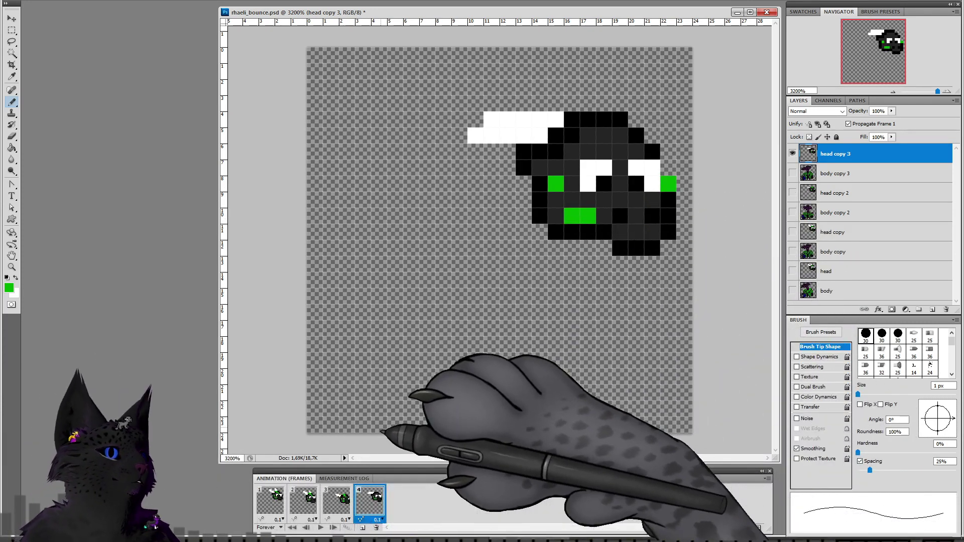
Step: Set the foreground color to light grey c5c4c4 and paint one pixel on the muzzle just below the far eye on head in frame 1
key(x)
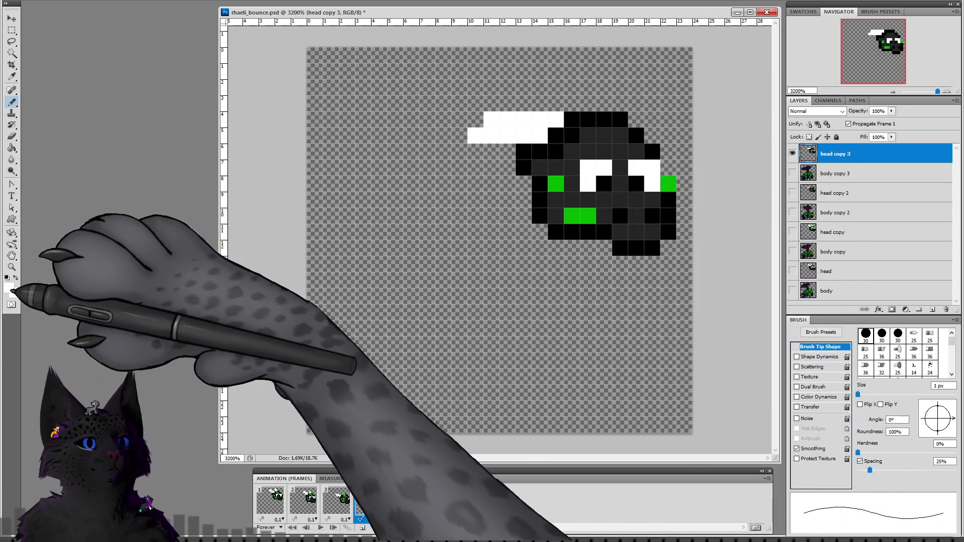
click(8, 287)
click(238, 272)
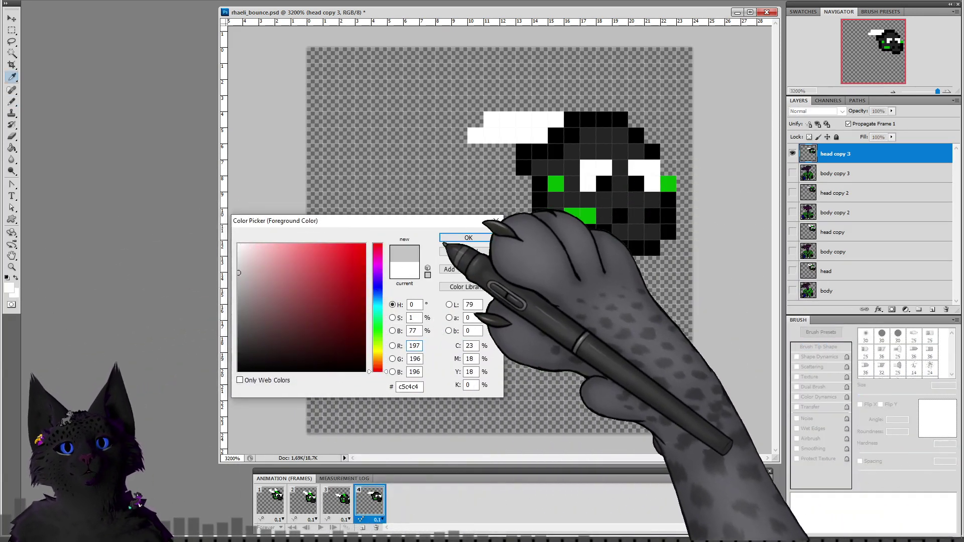
click(456, 238)
click(268, 502)
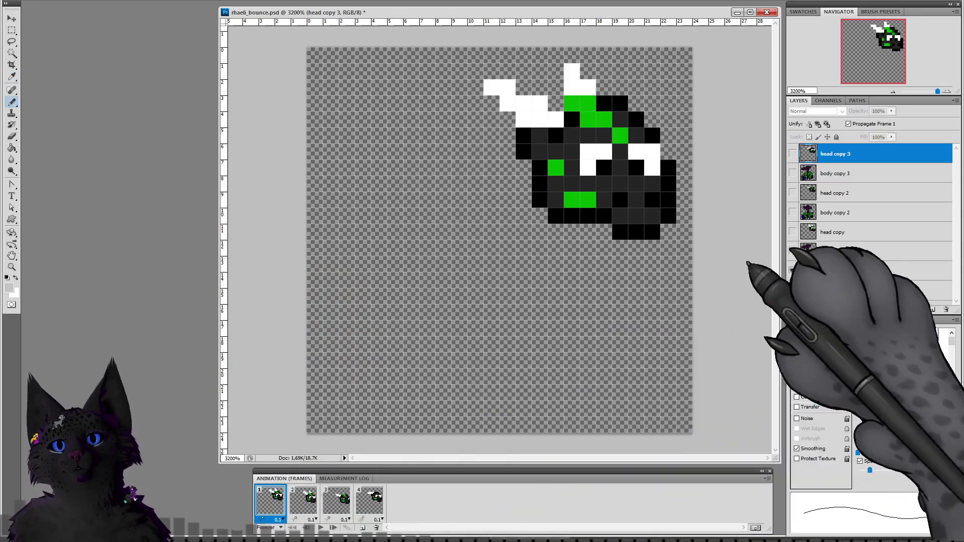
click(839, 271)
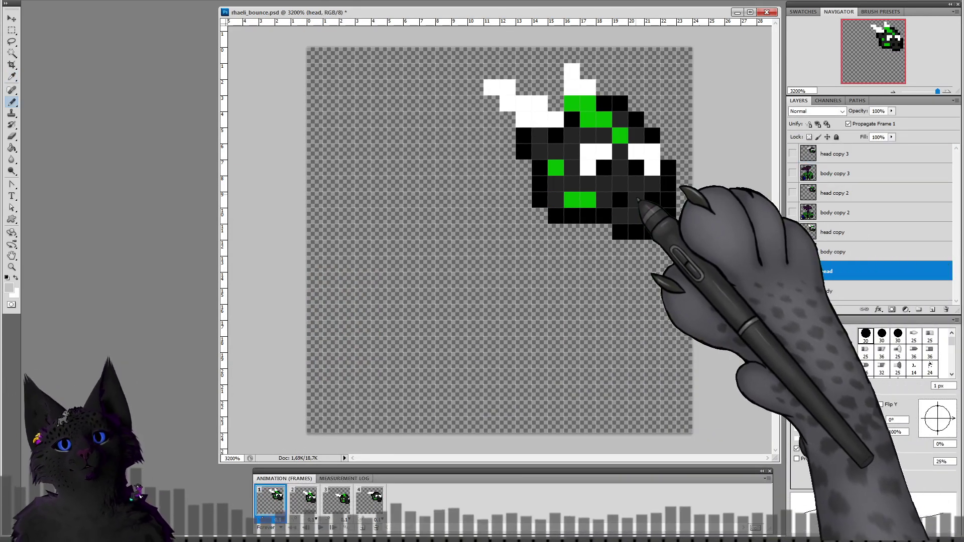
click(637, 200)
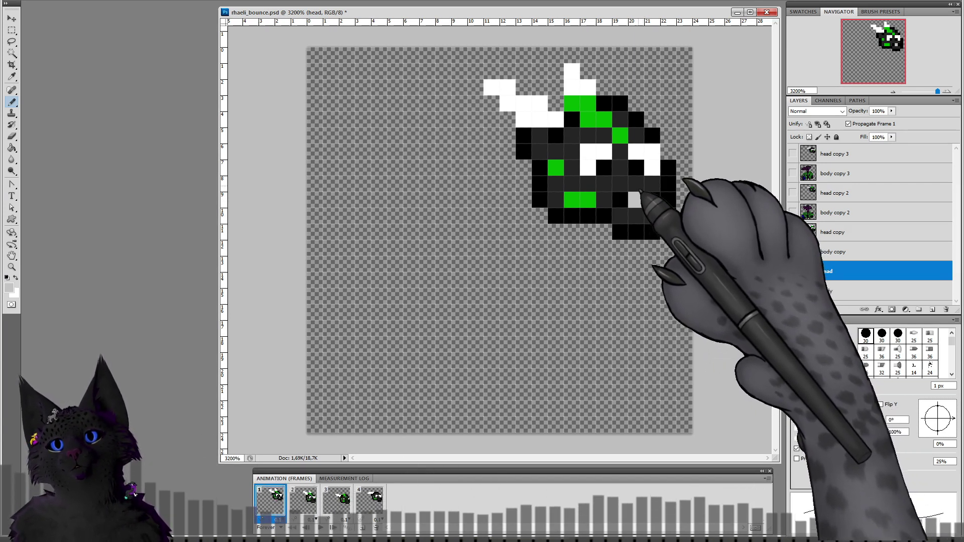
click(638, 189)
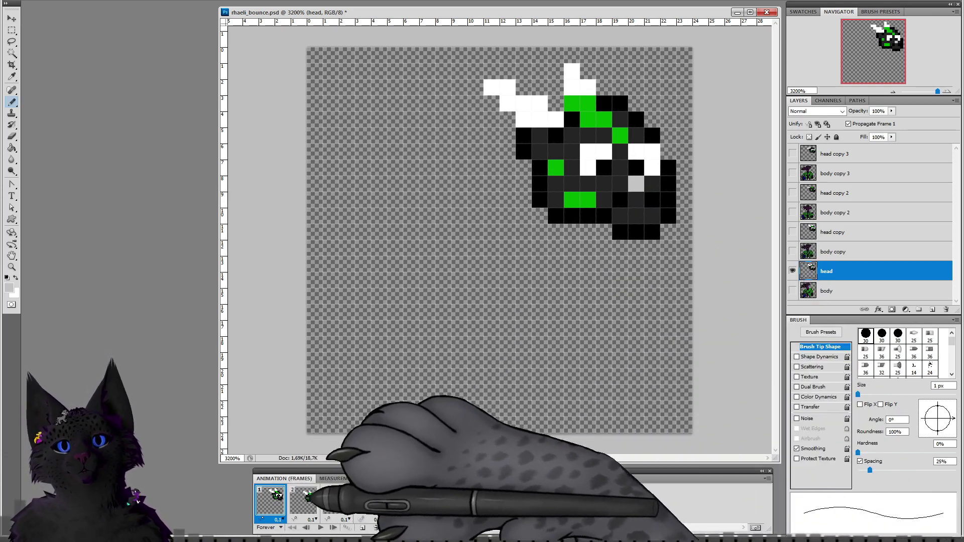
Step: Add the light grey muzzle pixel on head copy in frame 2, head copy 2 in frame 3 and head copy 3 in frame 4
click(303, 499)
click(833, 232)
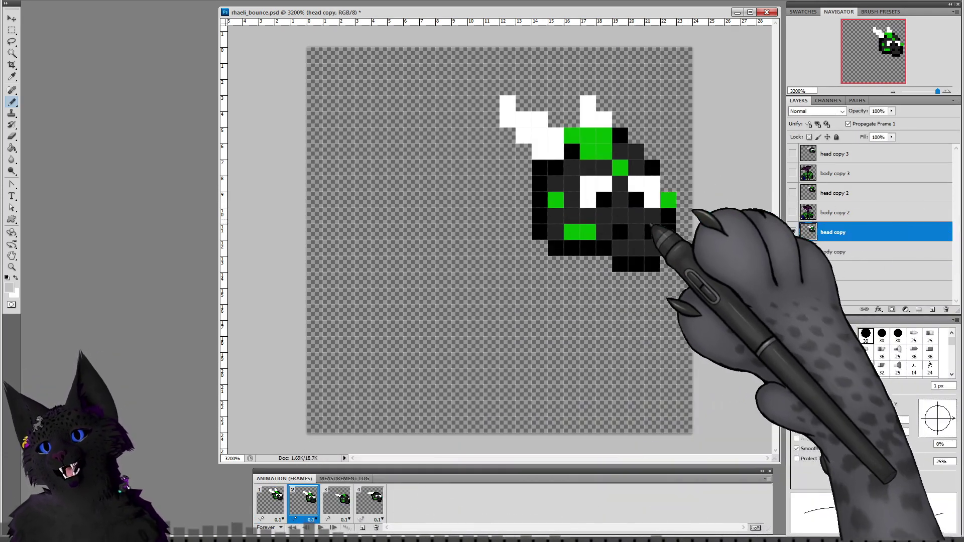
click(635, 216)
click(337, 499)
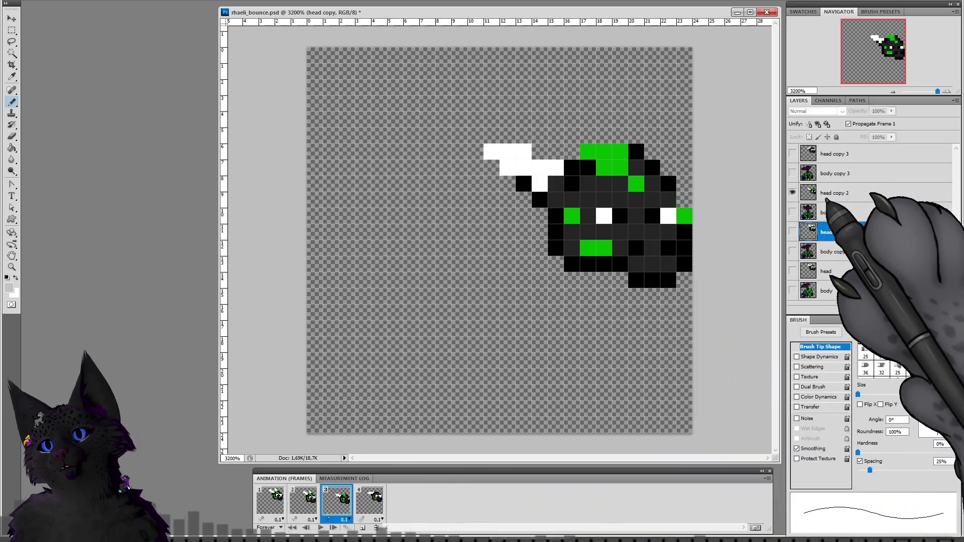
click(833, 193)
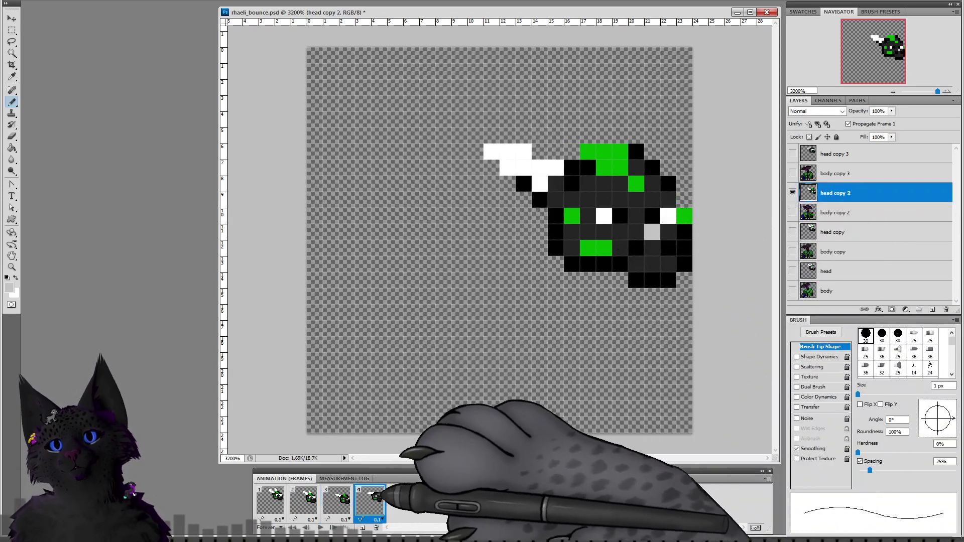
click(374, 498)
click(833, 153)
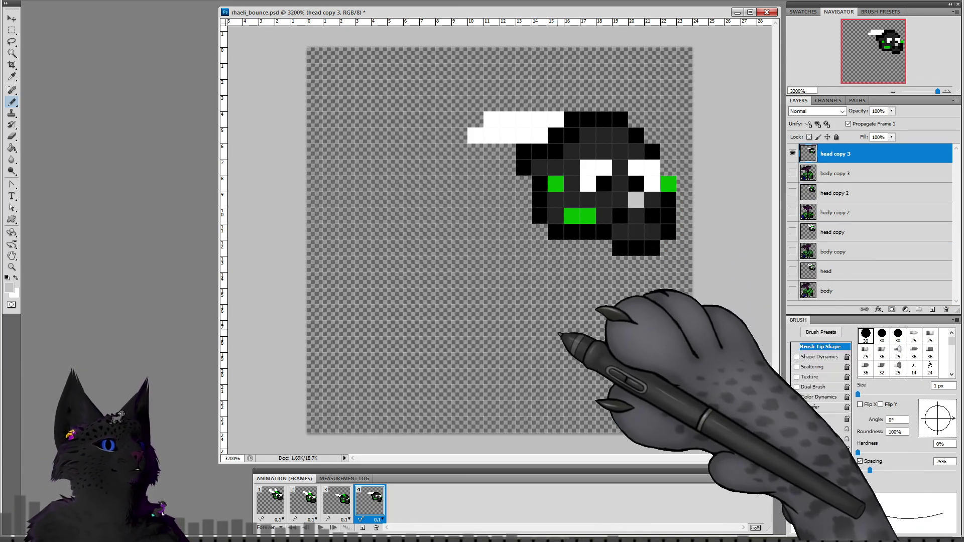
Step: Compare the frames, sample the green and paint a pixel on each side of the far horn's base on head copy in frame 2
click(311, 502)
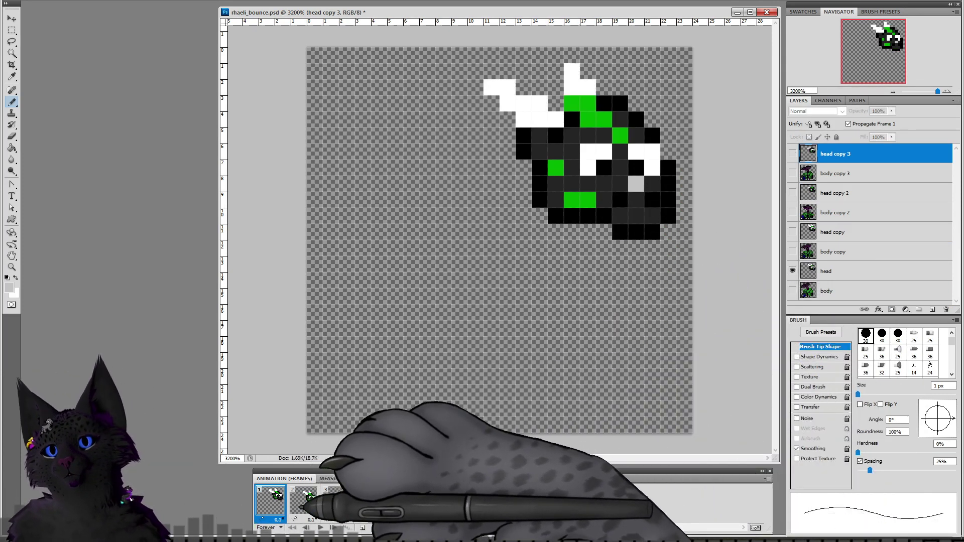
click(346, 505)
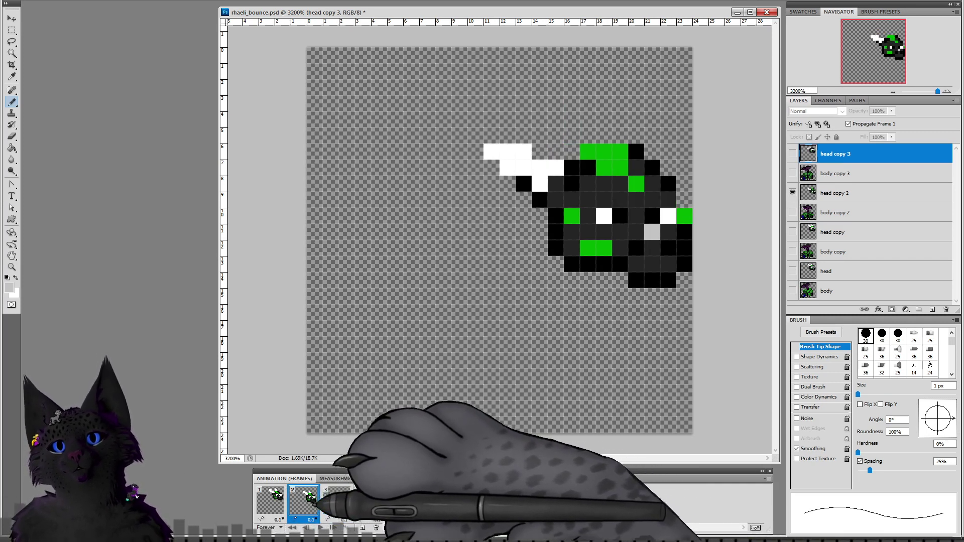
click(337, 502)
click(371, 502)
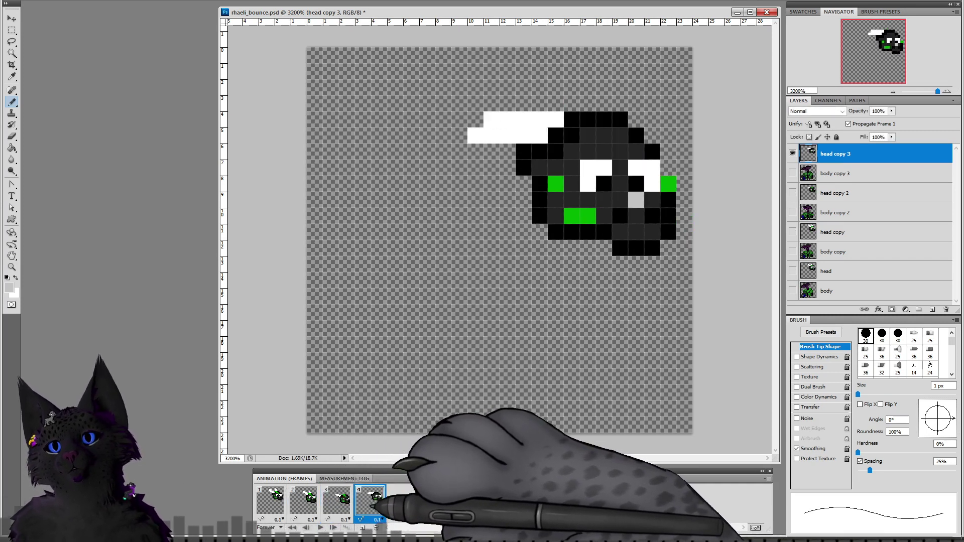
click(338, 502)
alt+click(637, 173)
click(279, 496)
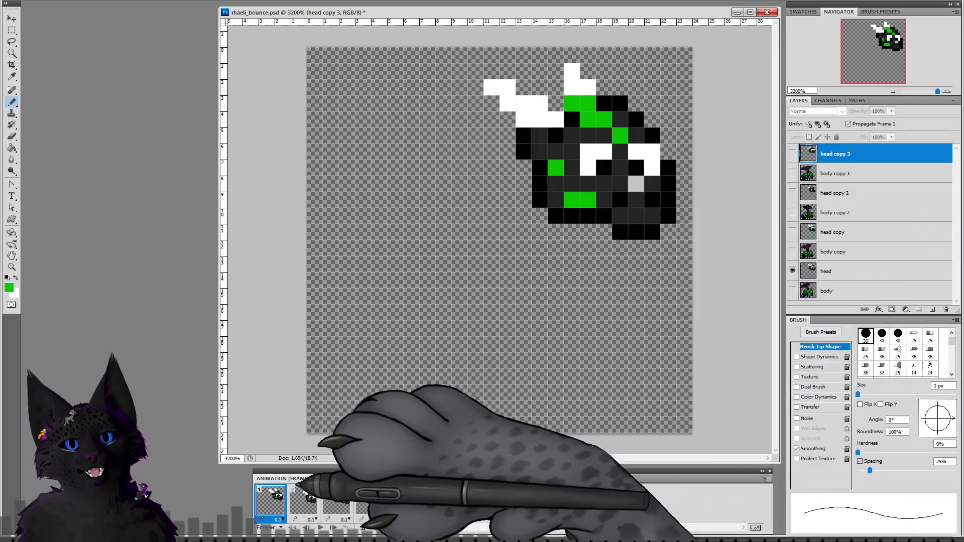
click(308, 499)
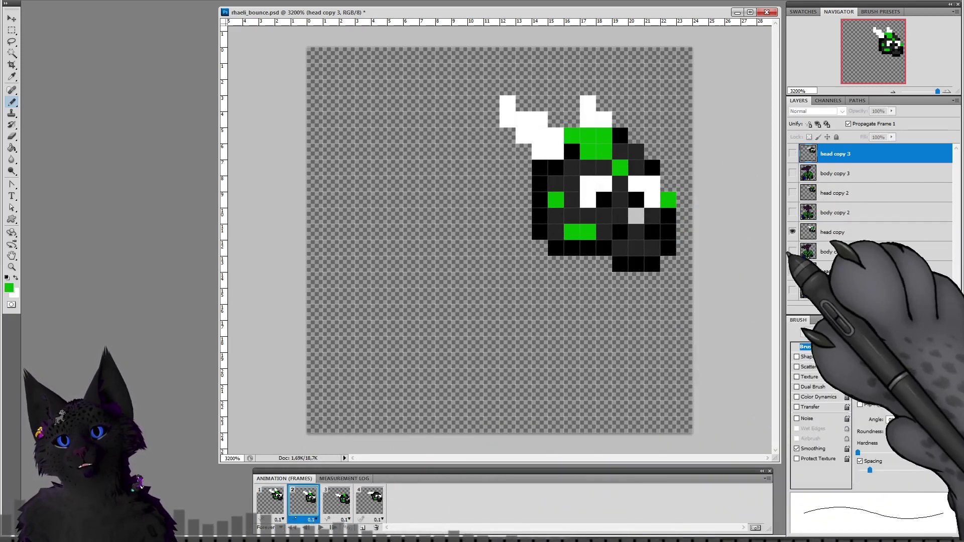
click(572, 119)
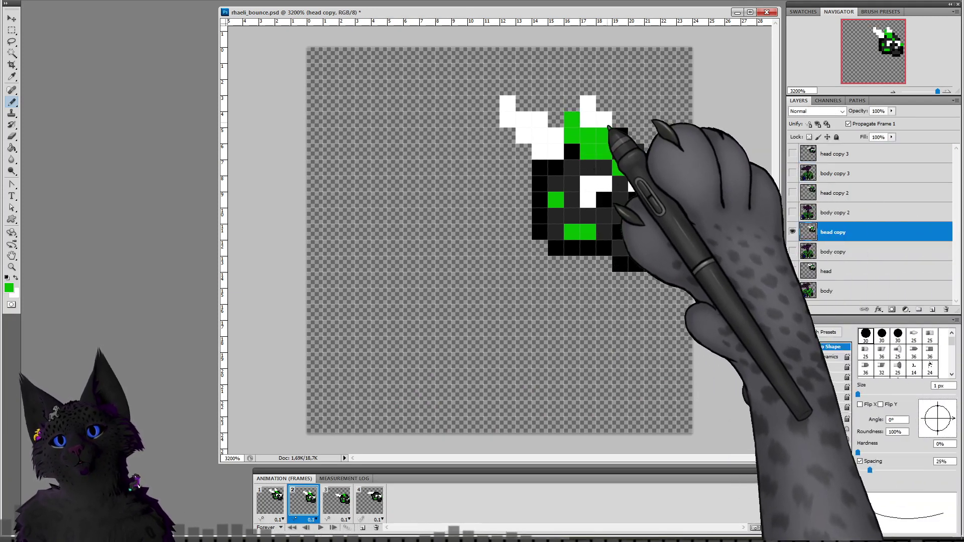
click(604, 120)
Step: Extend the green forehead stripe toward the horn and the eyes on head copy 2 in frame 3
click(336, 499)
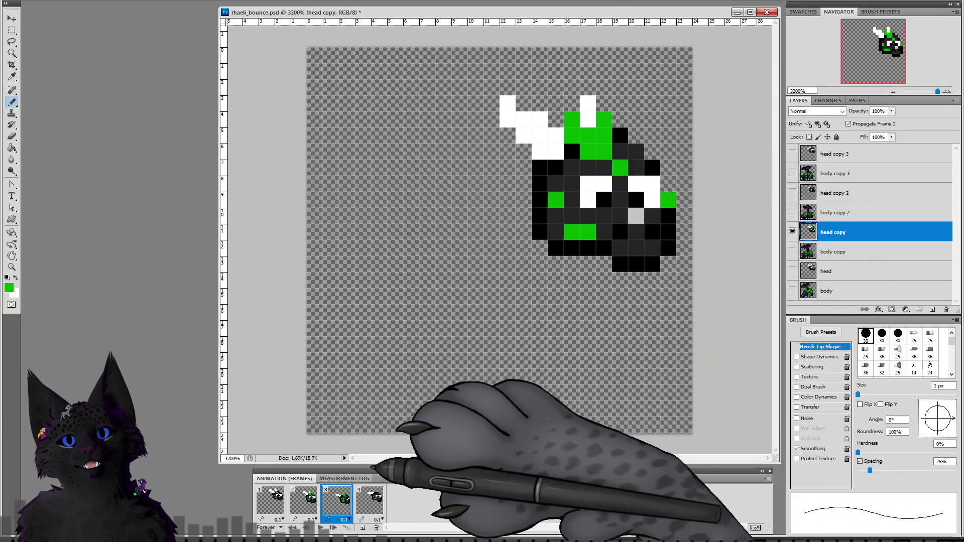
click(833, 193)
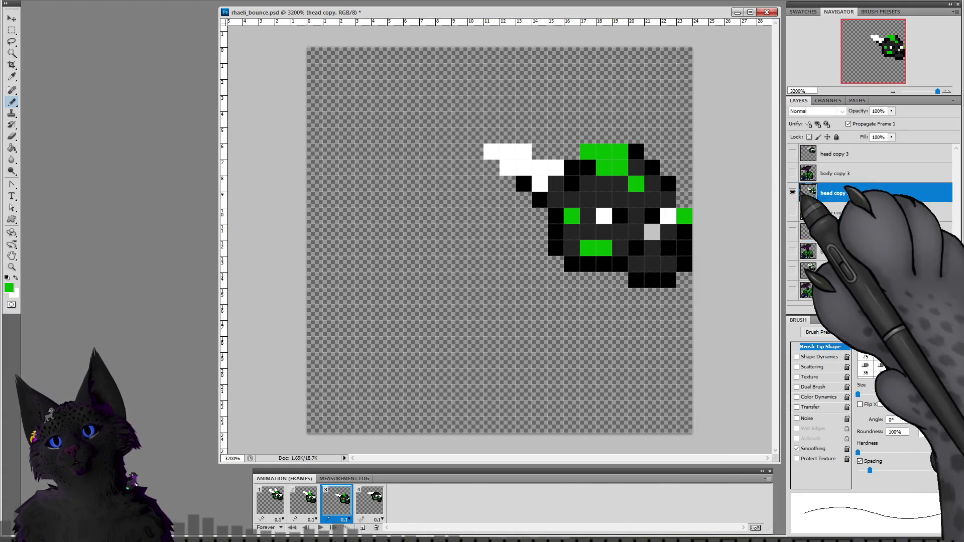
click(572, 152)
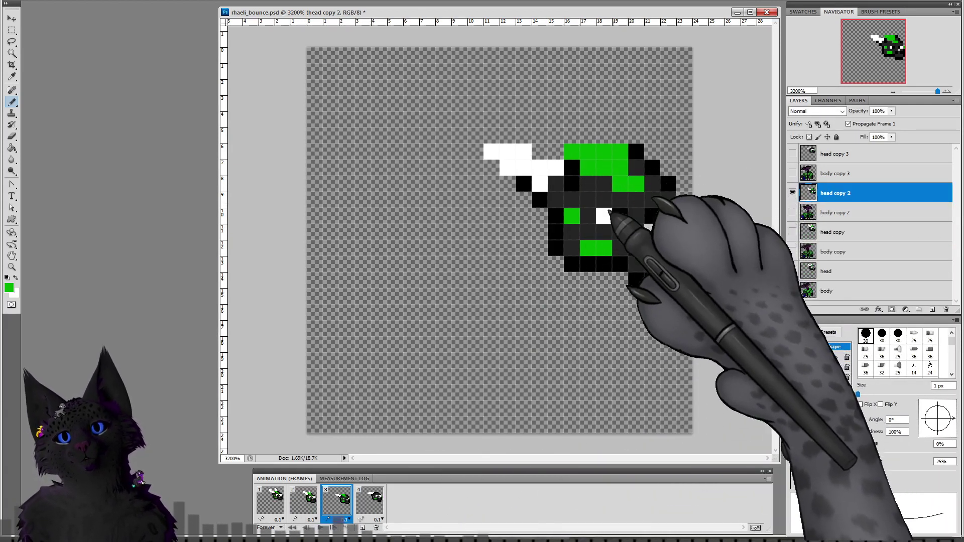
Step: Paint the green forehead stripe on head copy 3 in frame 4 and play the animation to check it
click(371, 498)
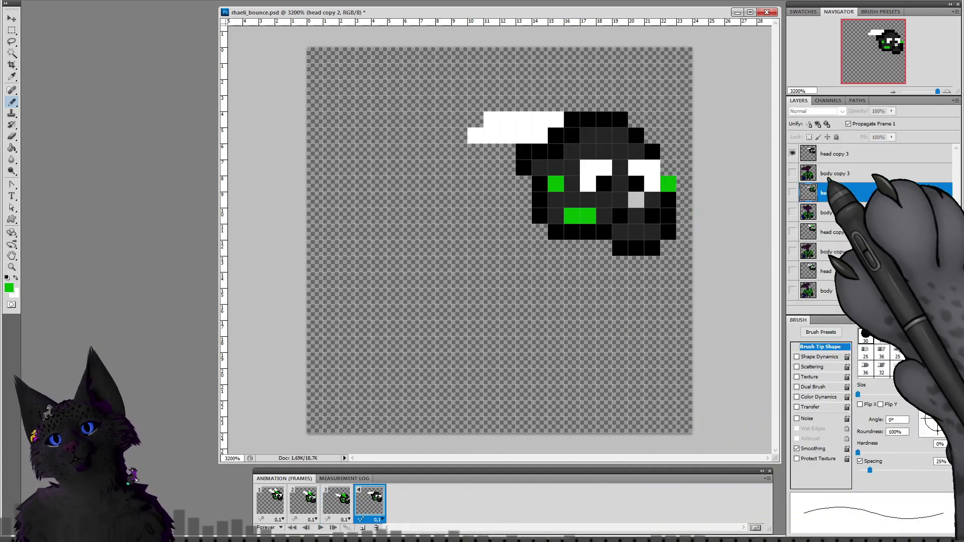
click(835, 155)
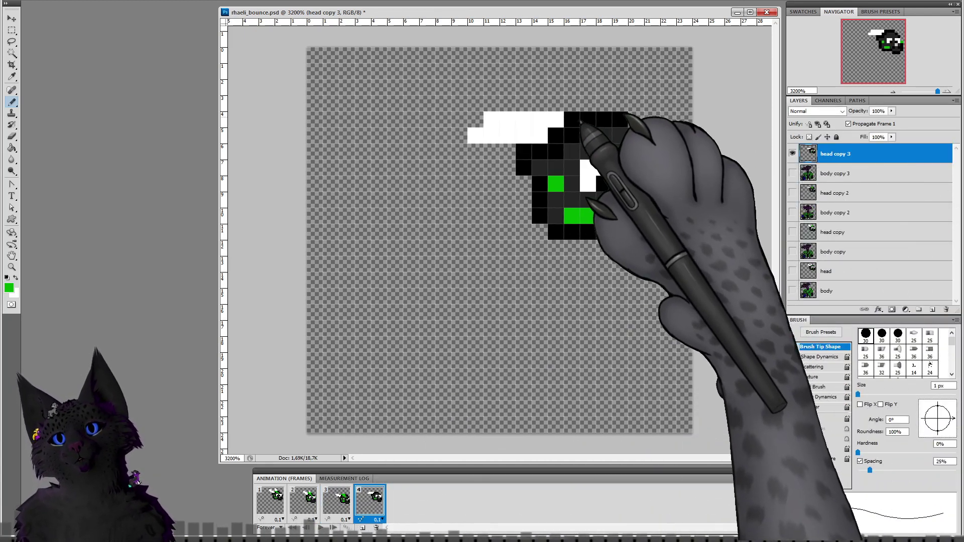
click(619, 120)
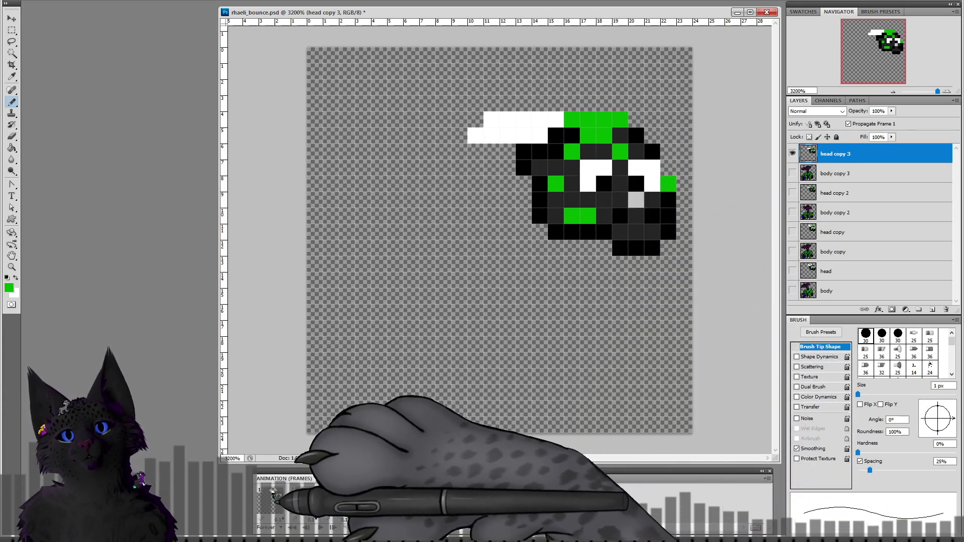
click(270, 501)
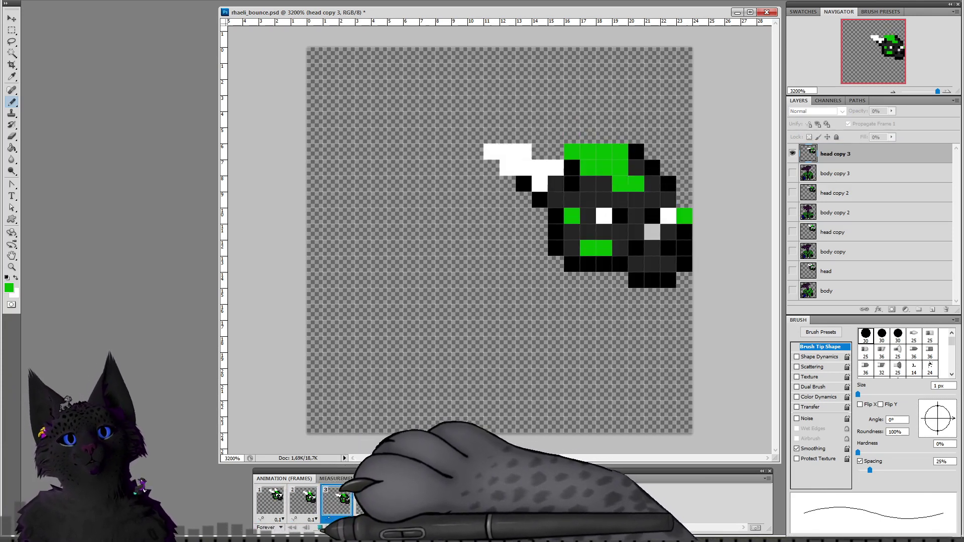
click(320, 527)
click(270, 501)
Step: Set the foreground color to light grey cccccc and shade the edges of the white horns on head in frame 1
click(833, 272)
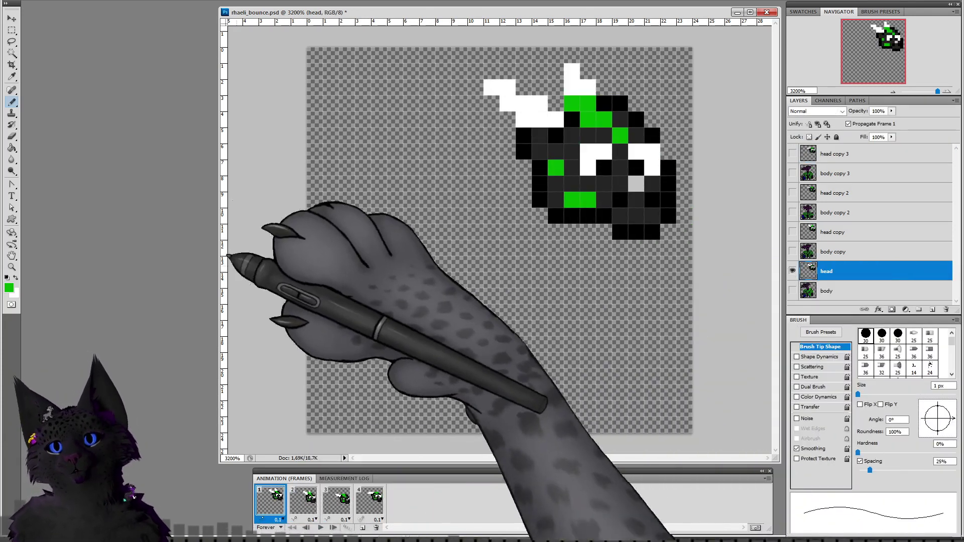
click(9, 287)
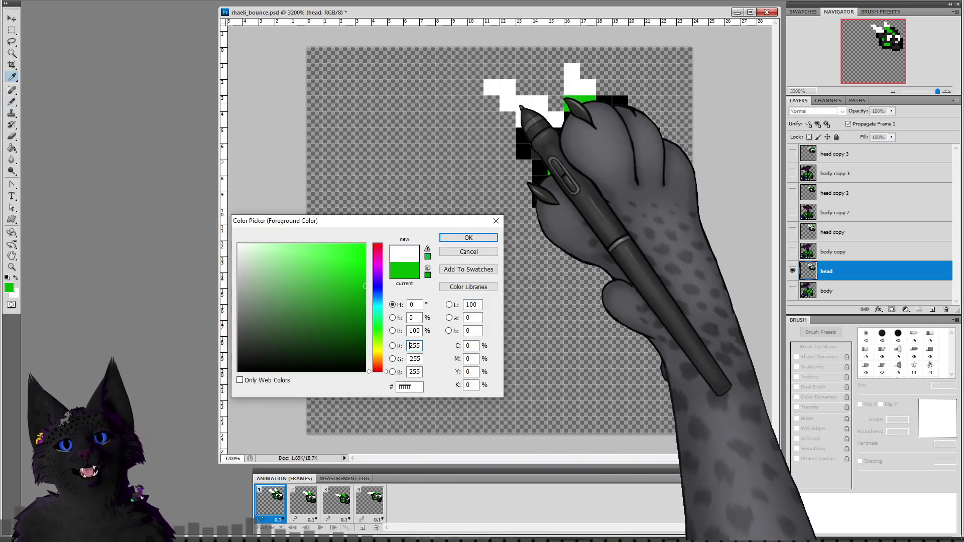
click(238, 270)
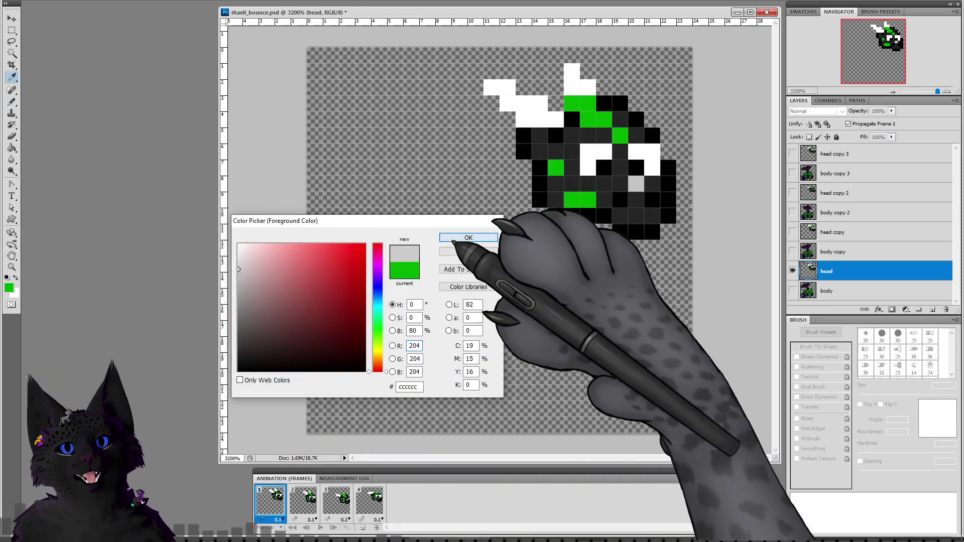
click(455, 240)
key(b)
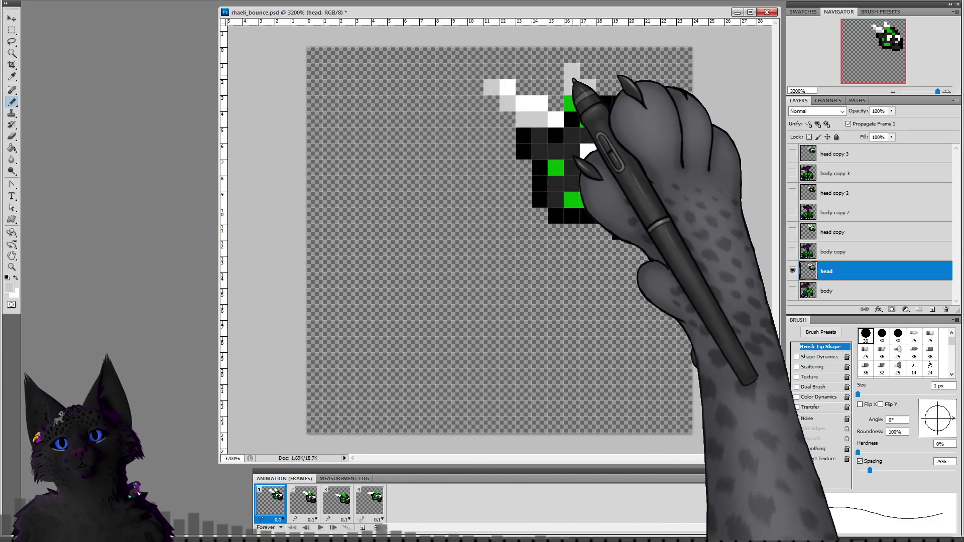
Step: Shade the horn edges in light grey on head copy in frame 2 and on head copy 2 in frame 3
click(303, 500)
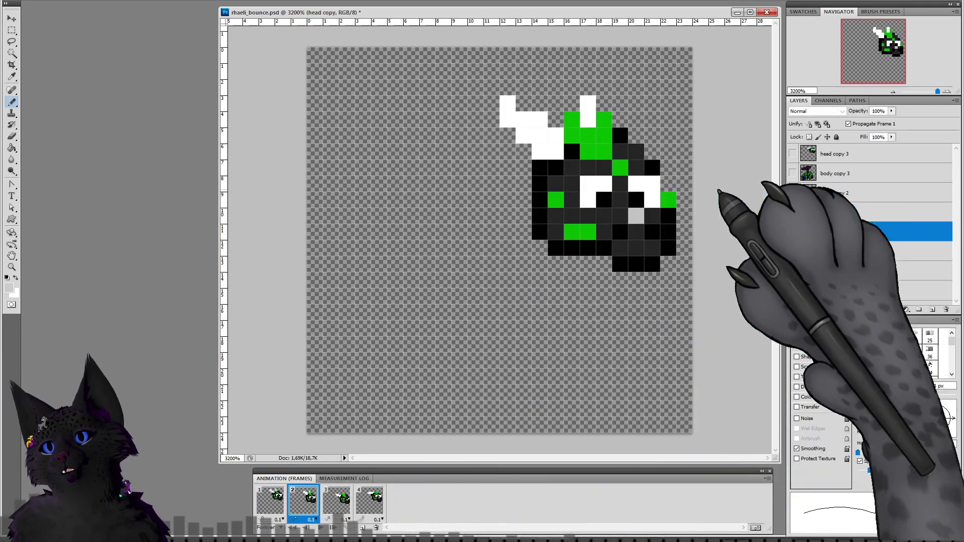
drag(507, 119, 525, 139)
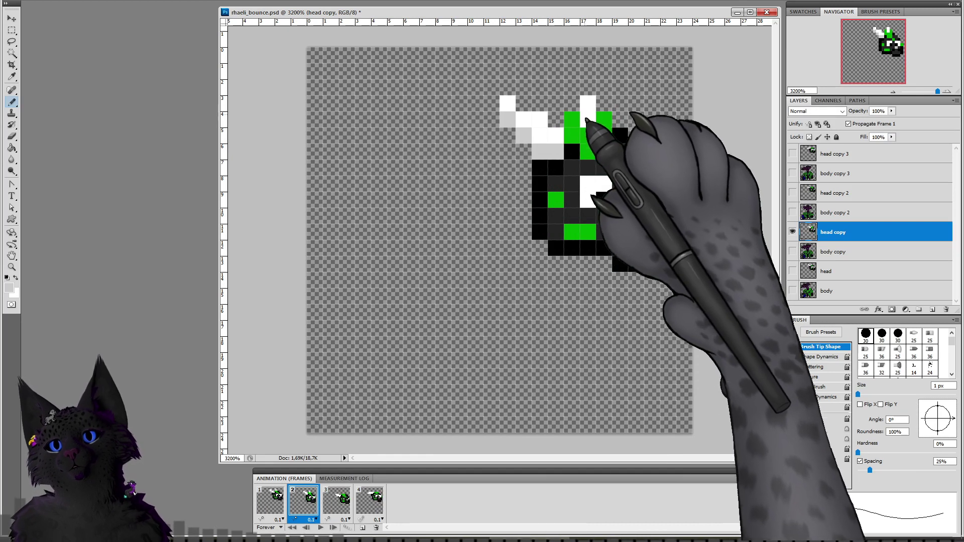
click(336, 499)
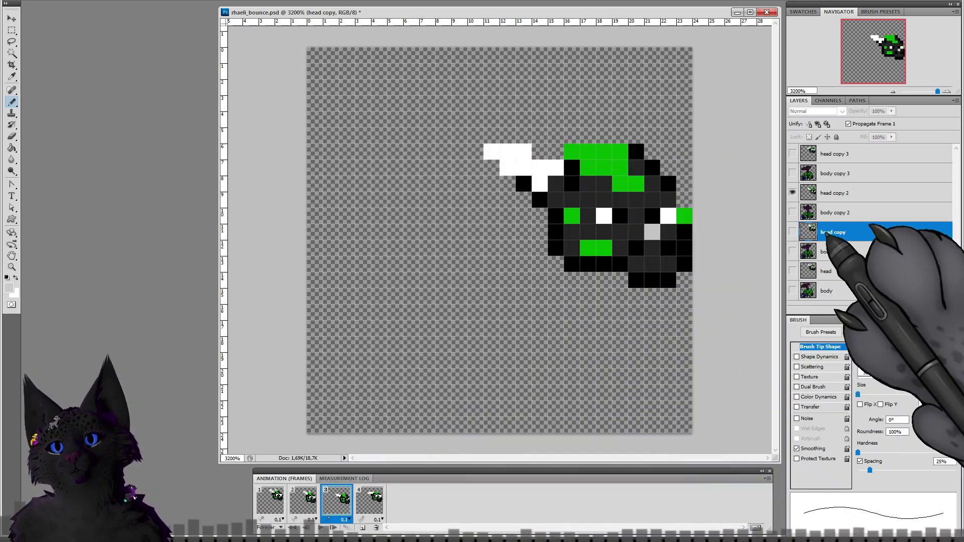
click(833, 193)
click(508, 168)
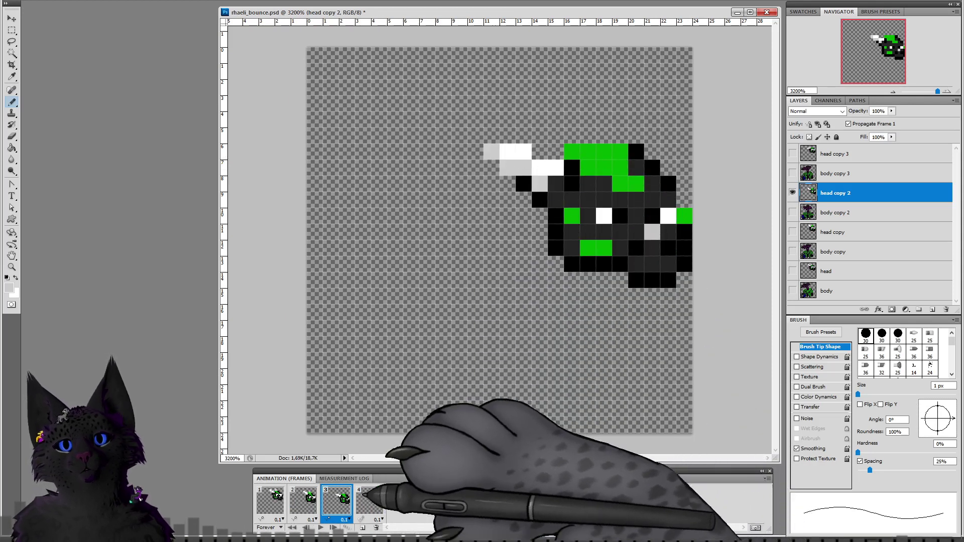
Step: Paint a light grey shading row along the underside of the horn on head copy 3 in frame 4
click(369, 499)
click(829, 156)
drag(540, 136, 477, 138)
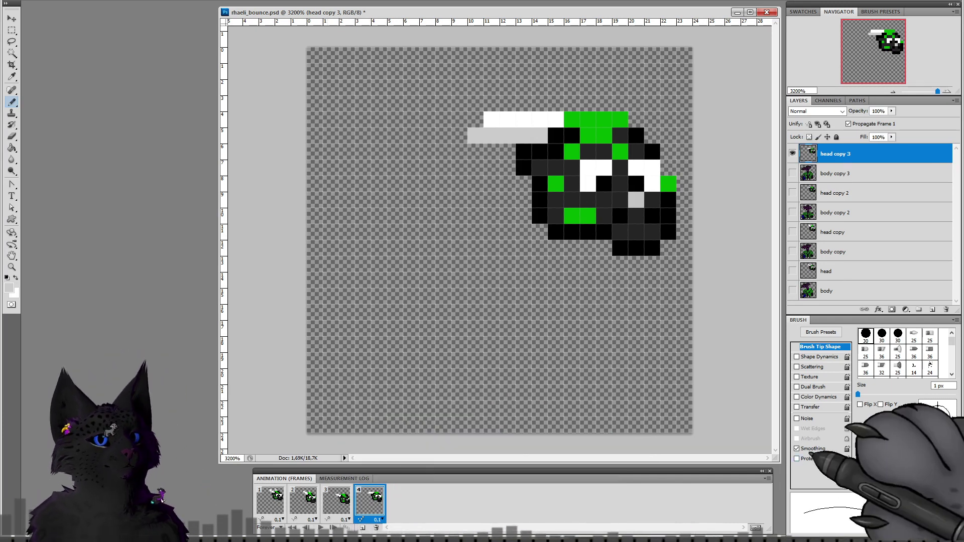
Step: Sample the dark grey of the face and pick a lighter grey from it as the foreground color
alt+click(579, 204)
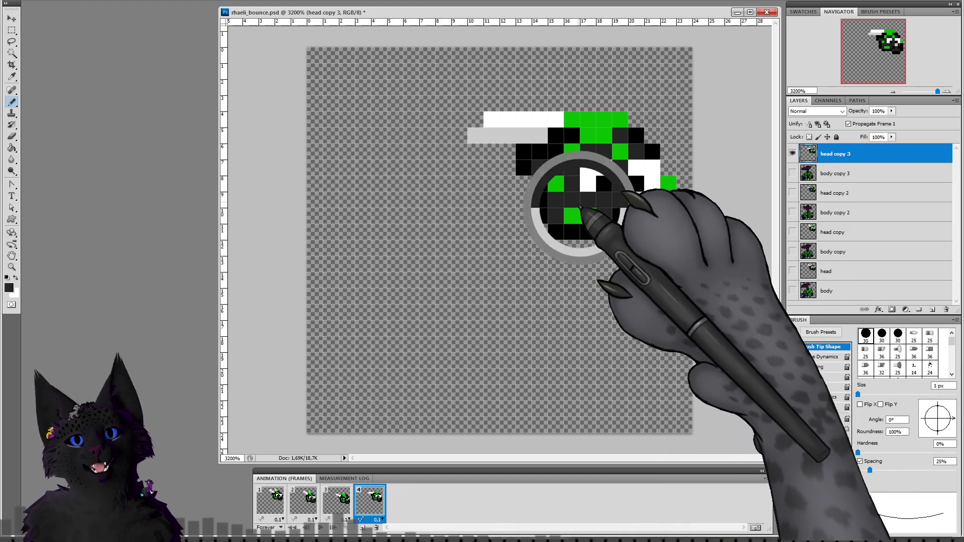
click(9, 287)
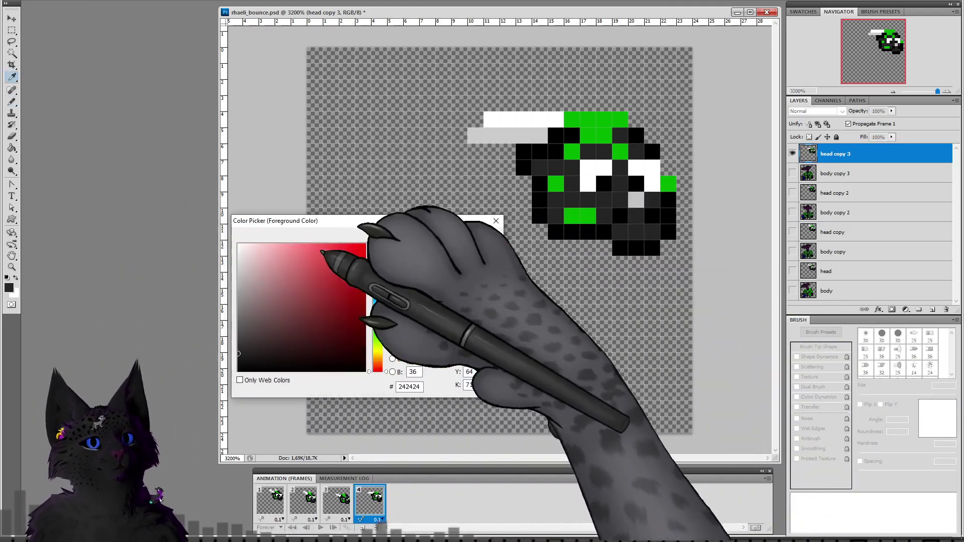
click(241, 338)
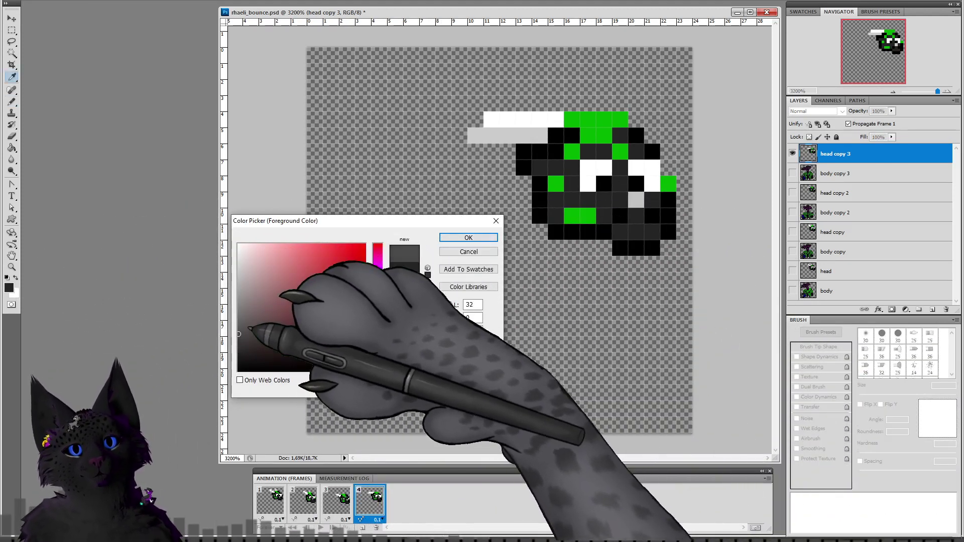
click(468, 237)
key(b)
Step: Show the body layer in frame 1 and show body copy instead of it in frame 2
click(271, 499)
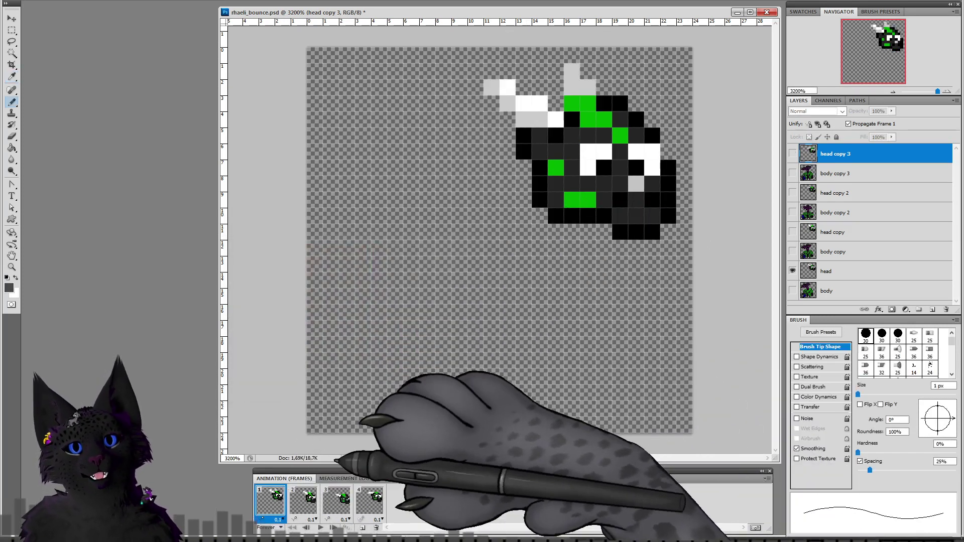
click(792, 290)
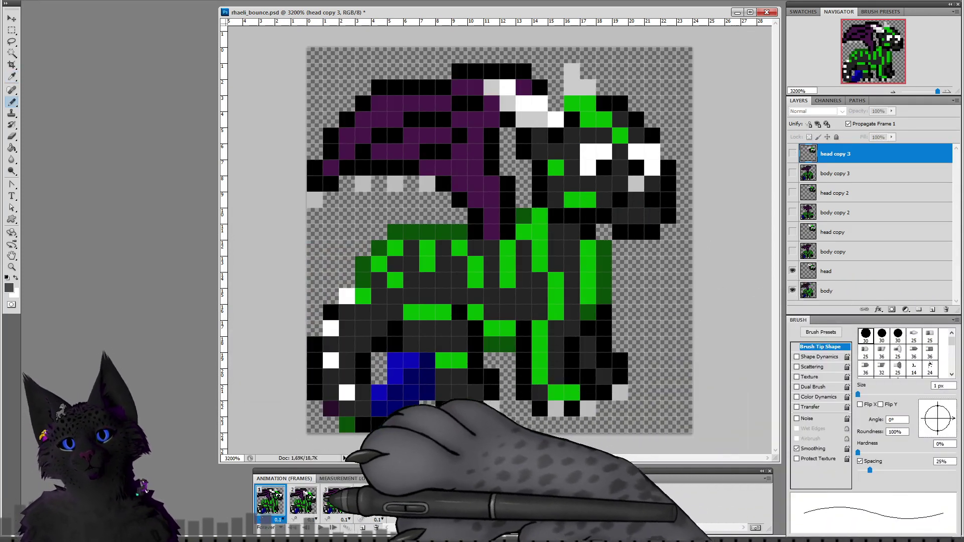
click(303, 499)
click(792, 251)
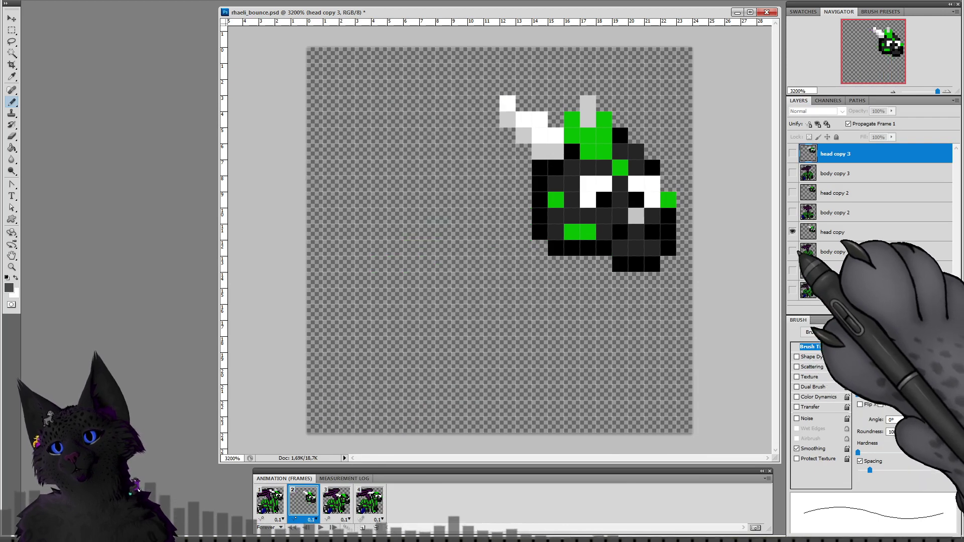
click(792, 251)
Step: Hide the body layer and show body copy 2 in frame 3
click(337, 500)
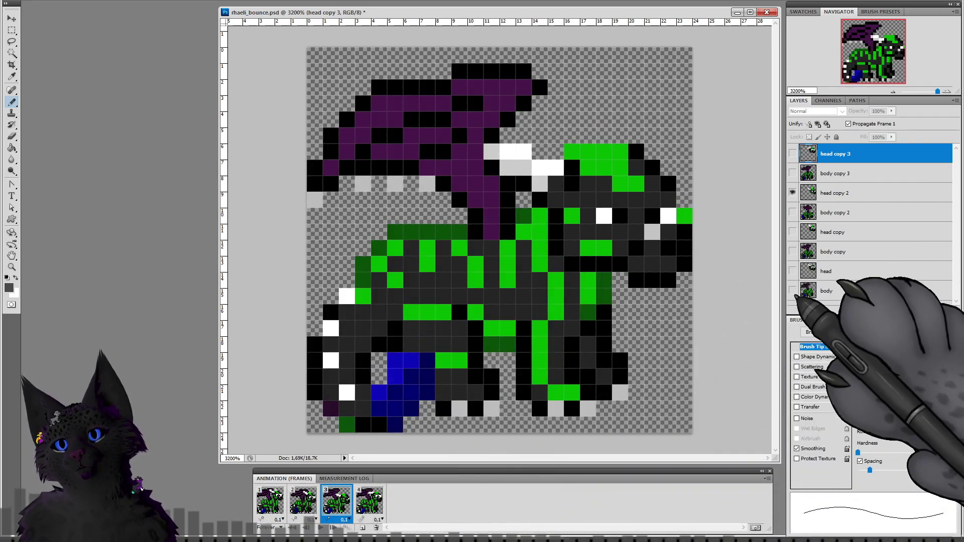
click(792, 291)
click(792, 212)
Step: Show body copy 3 instead of the body layer in frame 4 and play the animation to check it
click(370, 500)
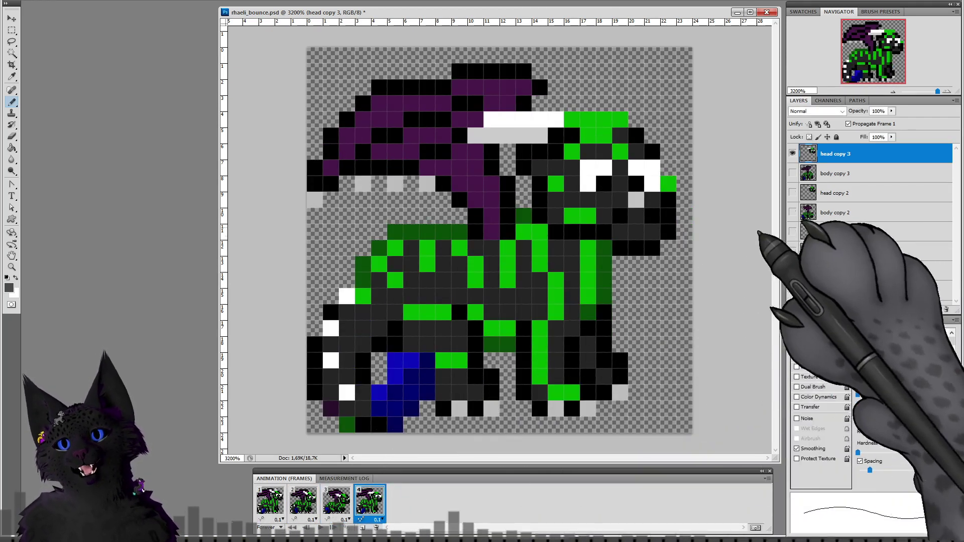
click(808, 176)
click(792, 174)
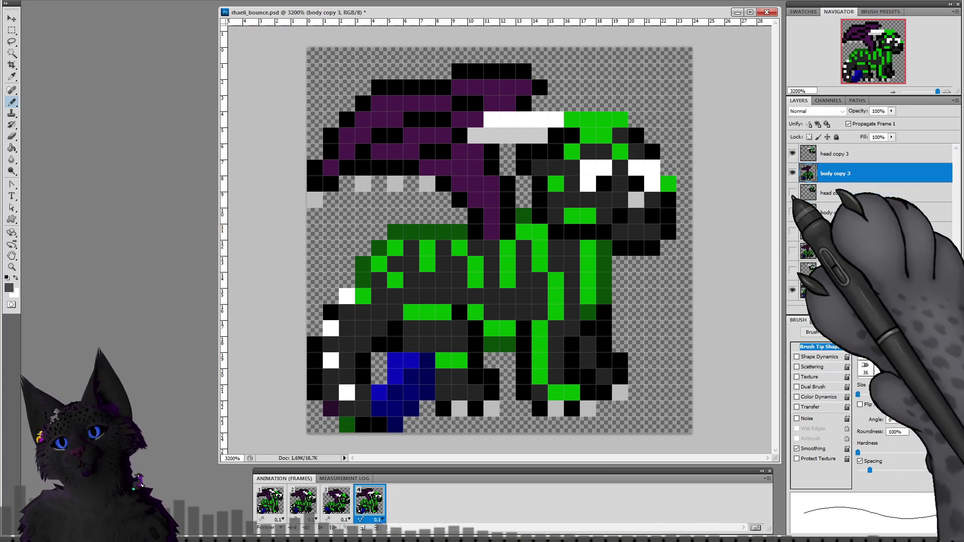
click(792, 291)
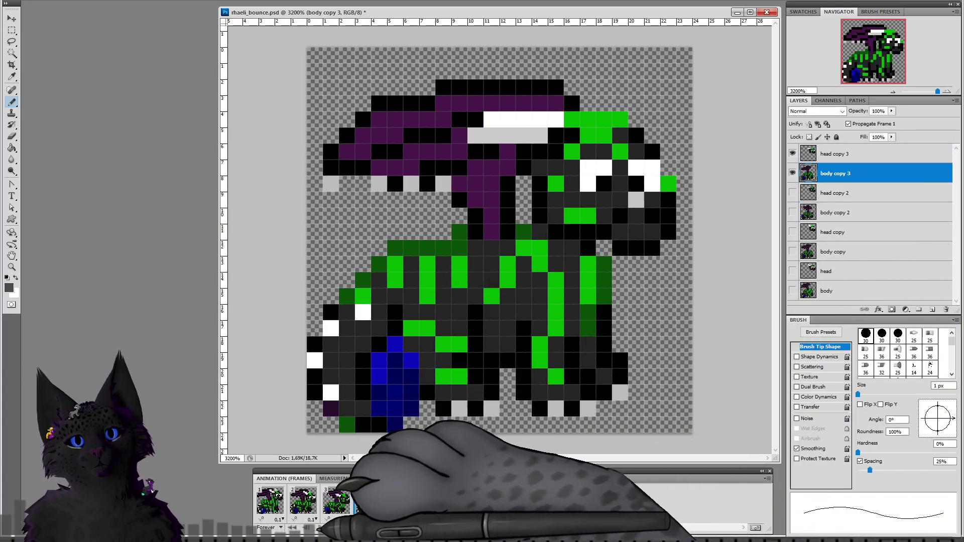
click(319, 528)
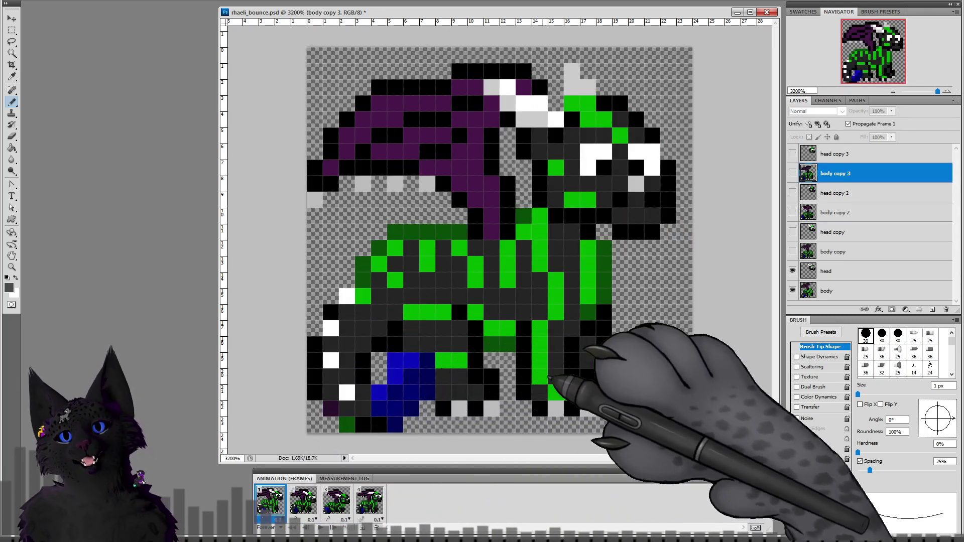
Step: Select the head layer, sample its dark grey and set the foreground color to the lighter grey 424748
click(846, 276)
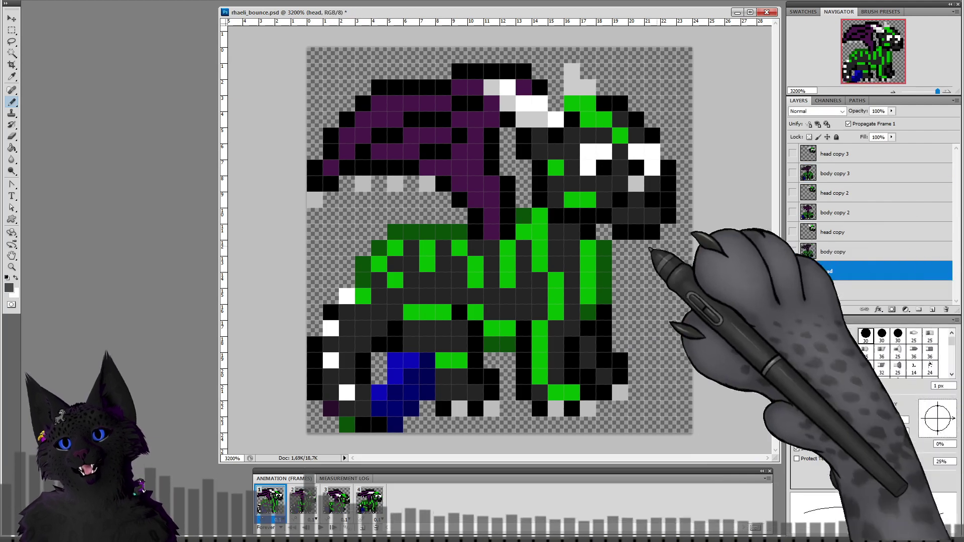
alt+click(573, 171)
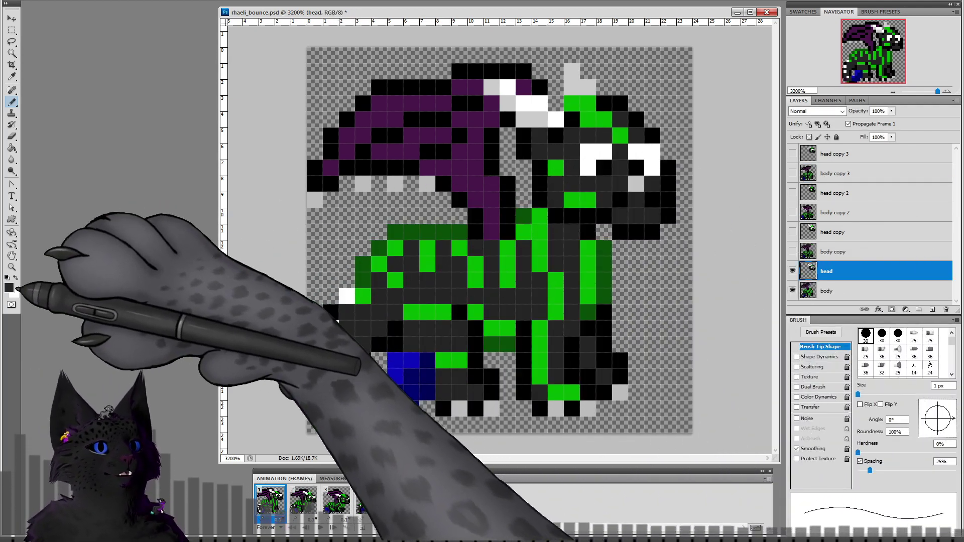
click(8, 288)
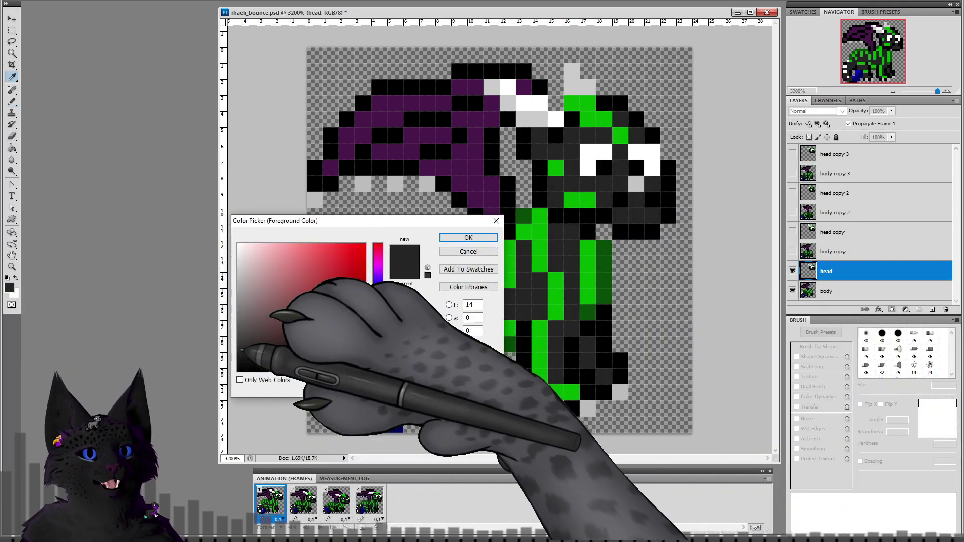
click(239, 353)
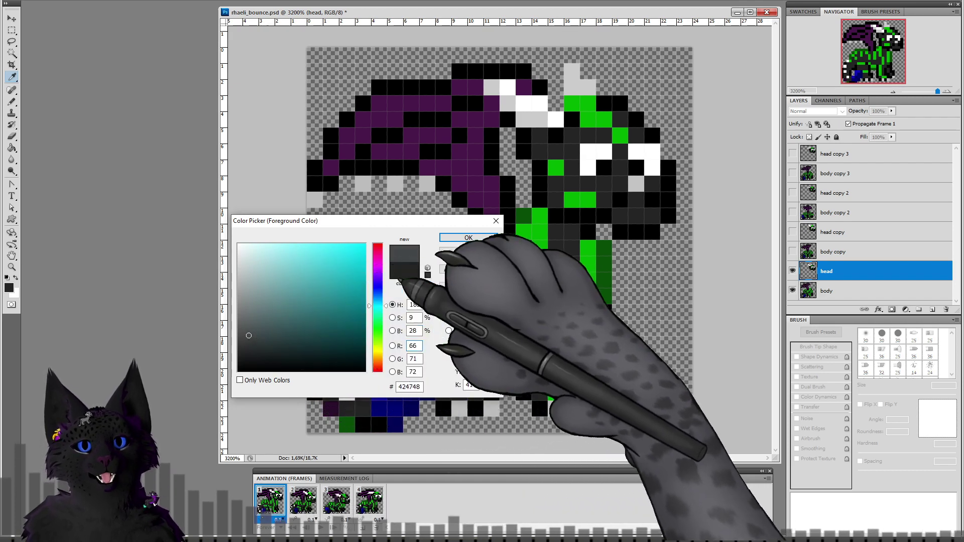
click(468, 237)
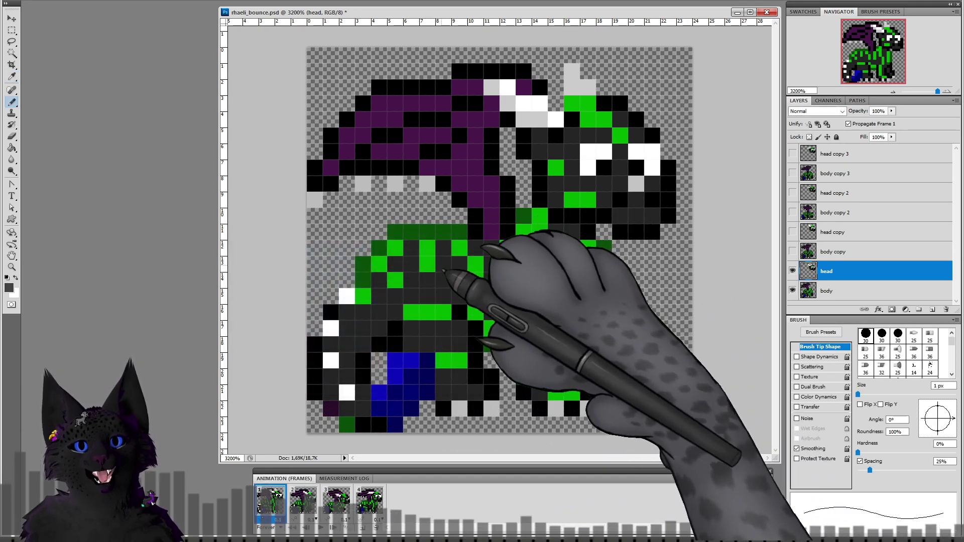
Step: Paint grey highlight pixels along the tail, back, haunch, shoulder, cheek and muzzle in frame 1 with the head layer active
click(332, 346)
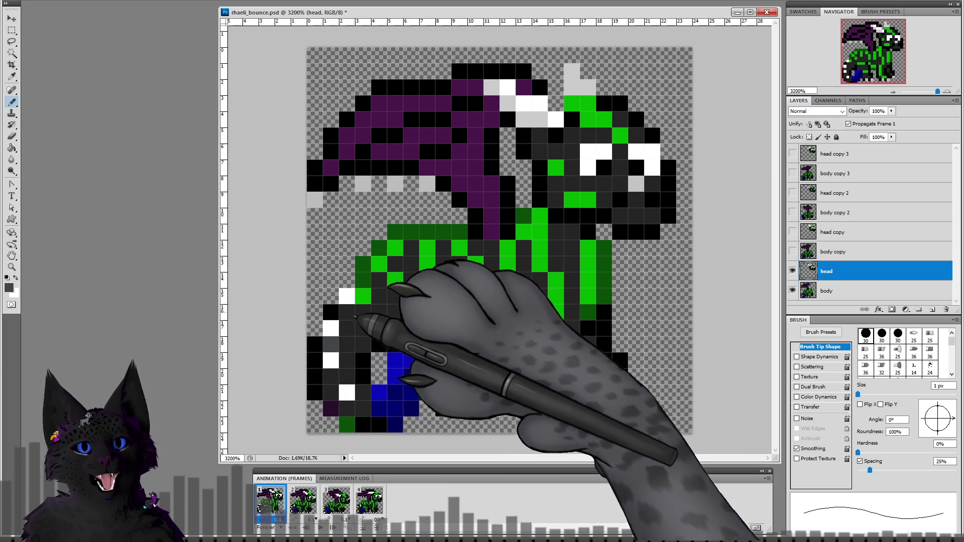
click(348, 314)
click(380, 281)
click(399, 265)
click(411, 249)
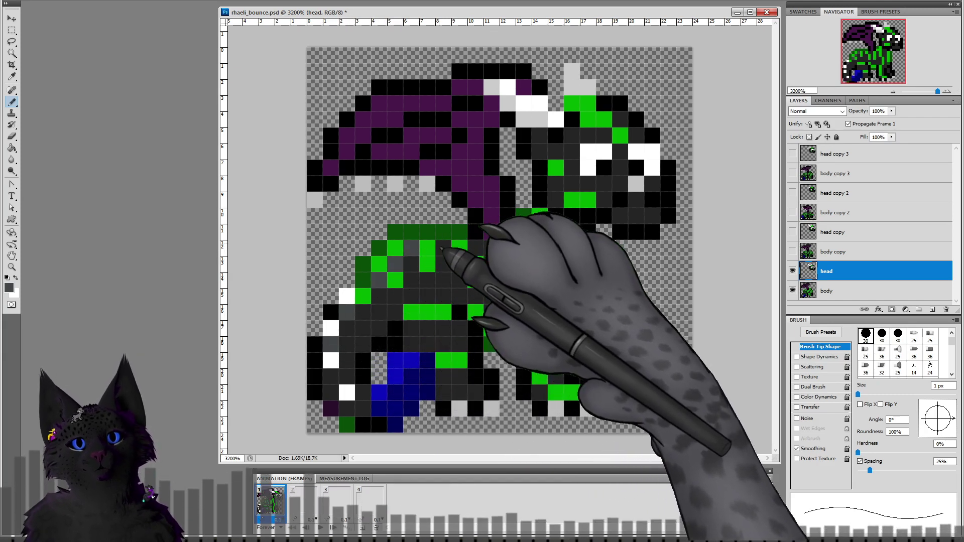
click(443, 248)
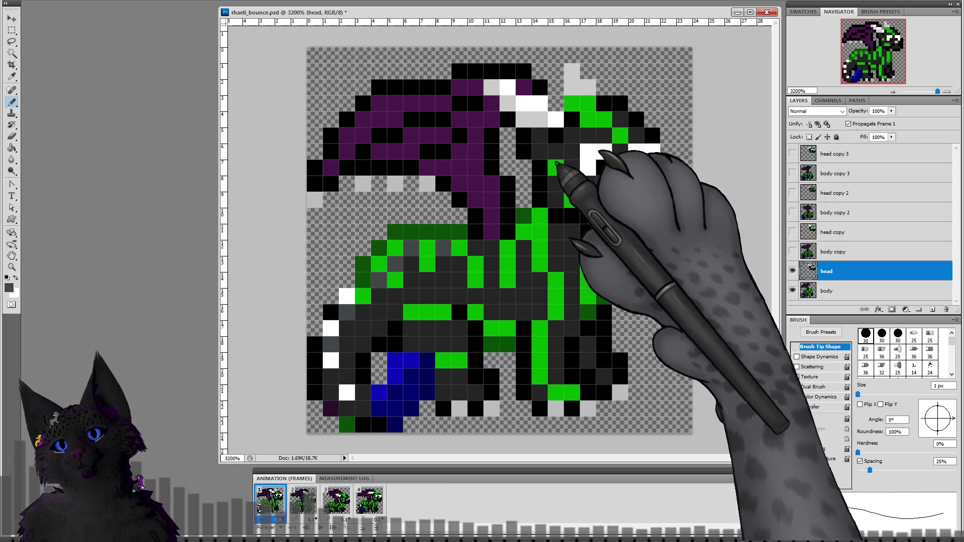
drag(559, 186, 572, 186)
click(652, 187)
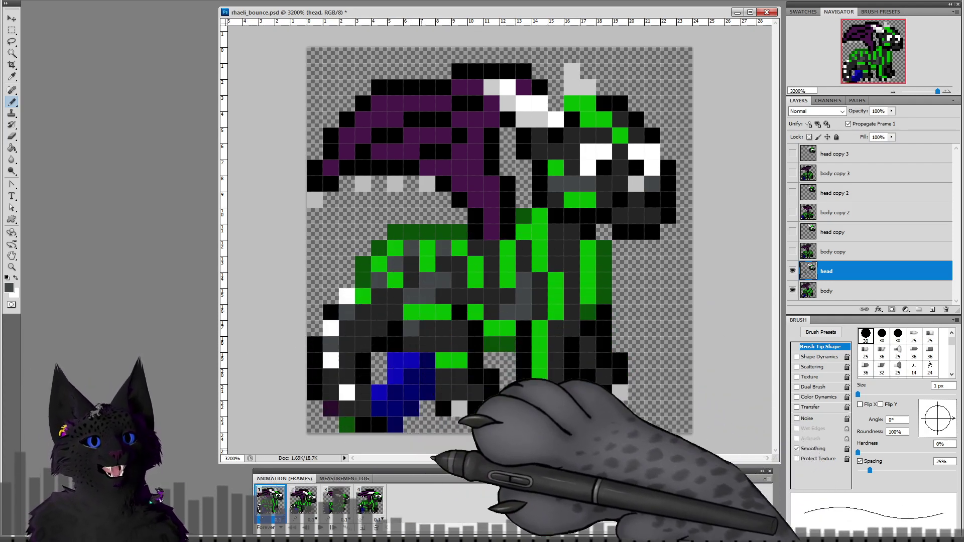
Step: Create a new RGB document of 1024 by 651 pixels at 72 pixels/inch with a white background
key(ctrl+Tab)
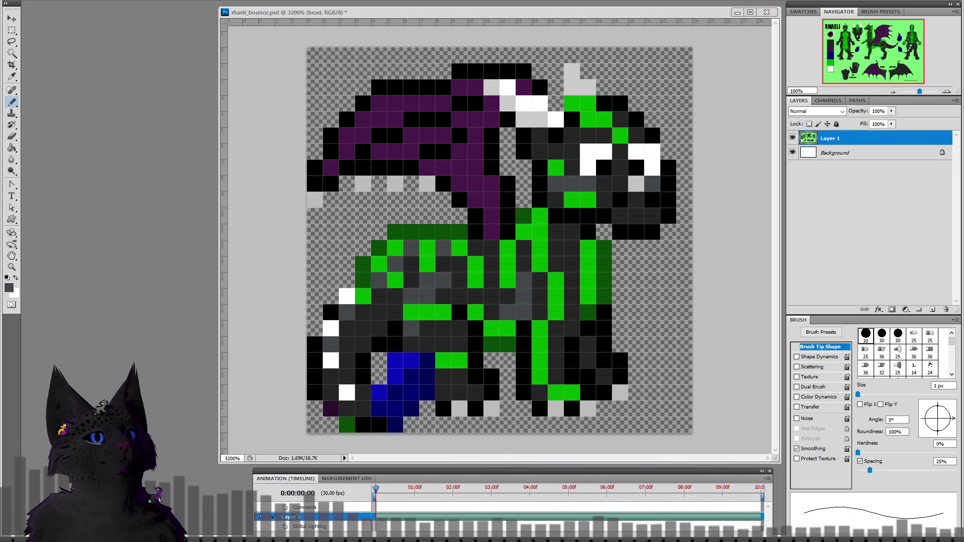
click(31, 1)
click(32, 1)
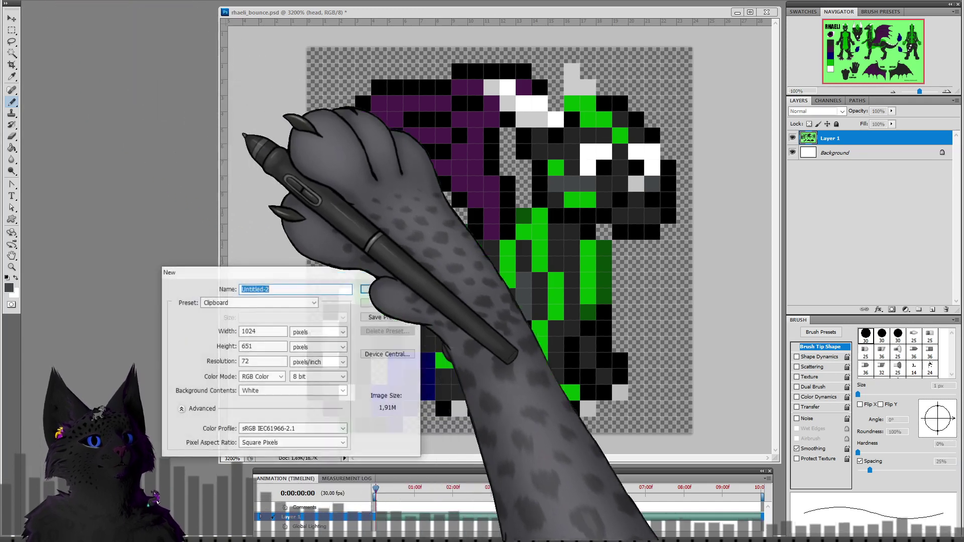
click(388, 289)
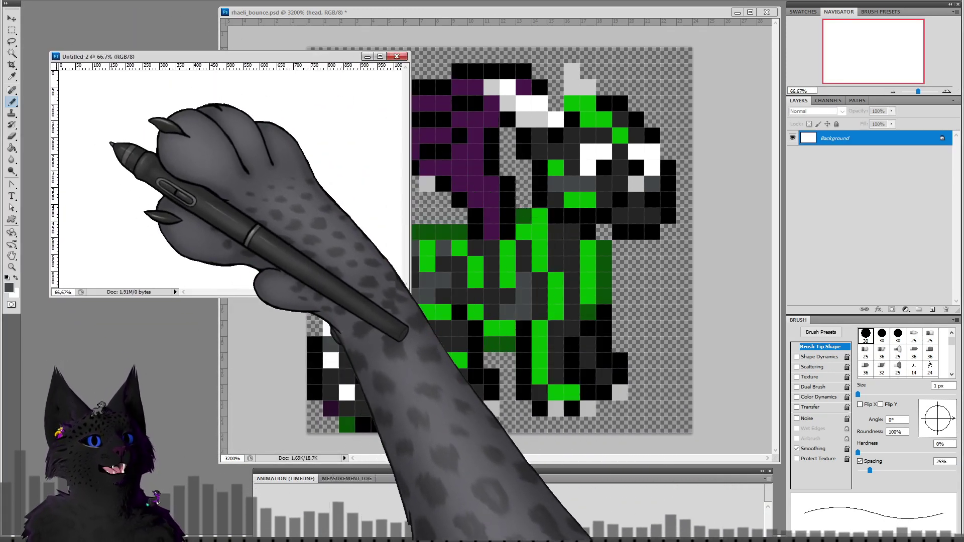
Step: Sketch a diagonal arrow with hatching below its tip and a second small hatched patch, and return to rhaeli_bounce.psd
mouse_move(98, 109)
mouse_down()
mouse_move(126, 155)
mouse_move(111, 148)
mouse_move(137, 127)
mouse_up()
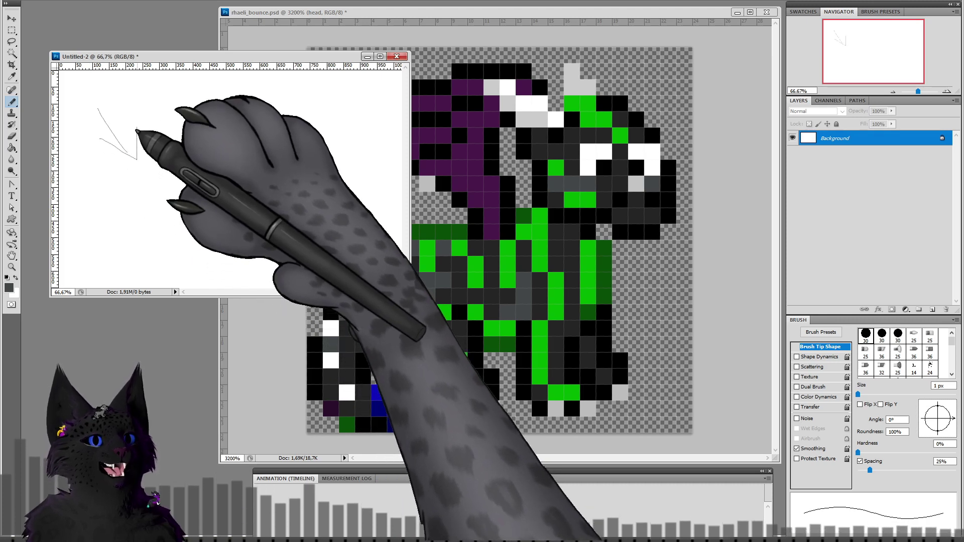
mouse_move(121, 191)
mouse_down()
mouse_move(158, 170)
mouse_move(137, 178)
mouse_up()
drag(236, 214, 212, 235)
drag(212, 235, 232, 221)
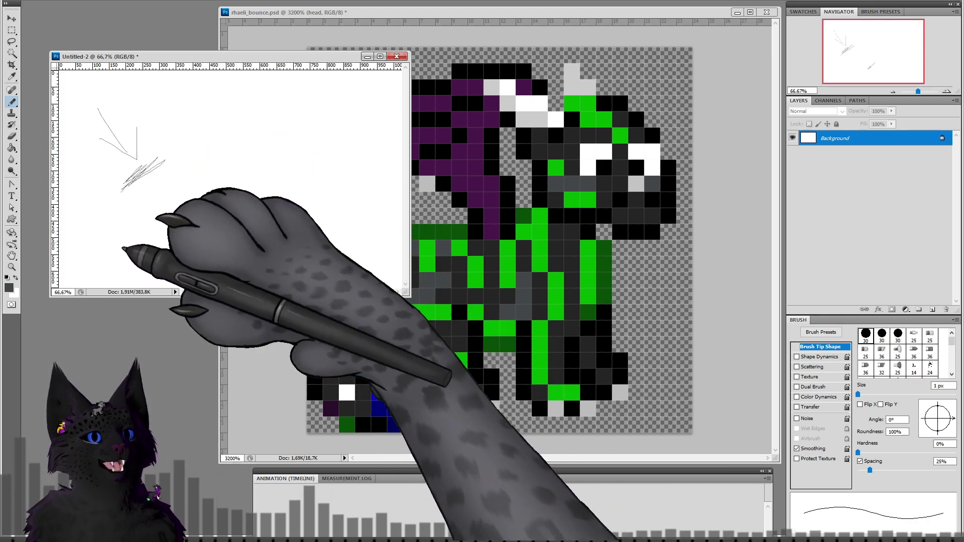
click(435, 23)
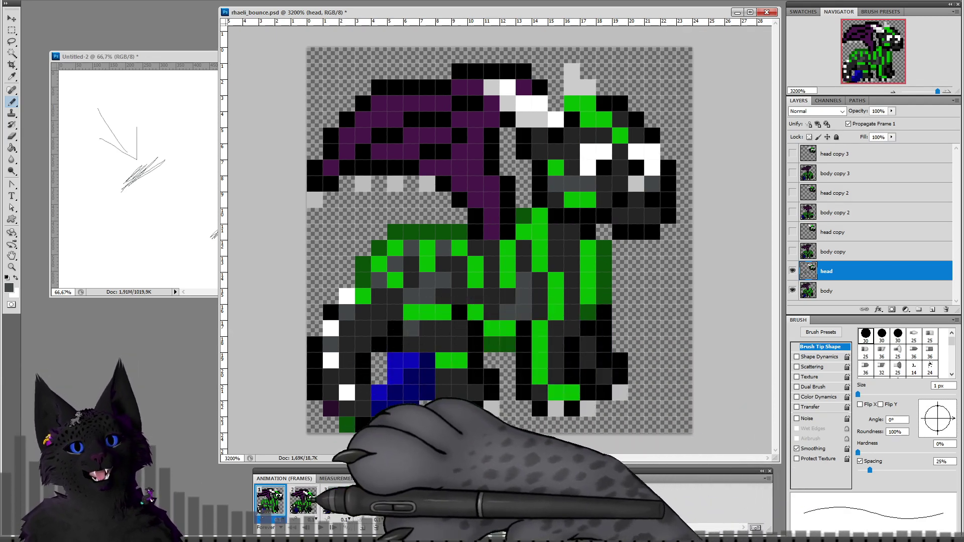
Step: Check frame 2, return to frame 1 and toggle the head and body layers to examine which layer holds the body highlights
click(303, 501)
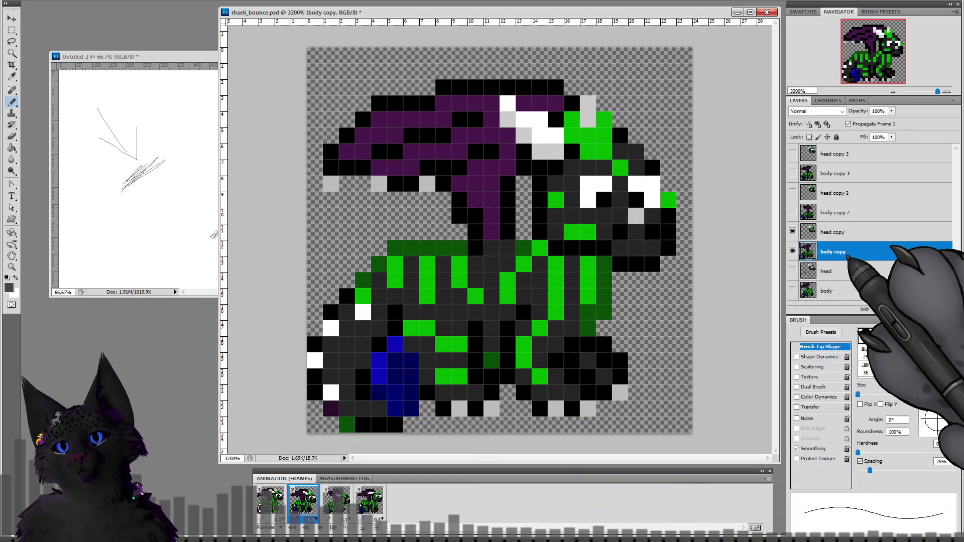
click(271, 500)
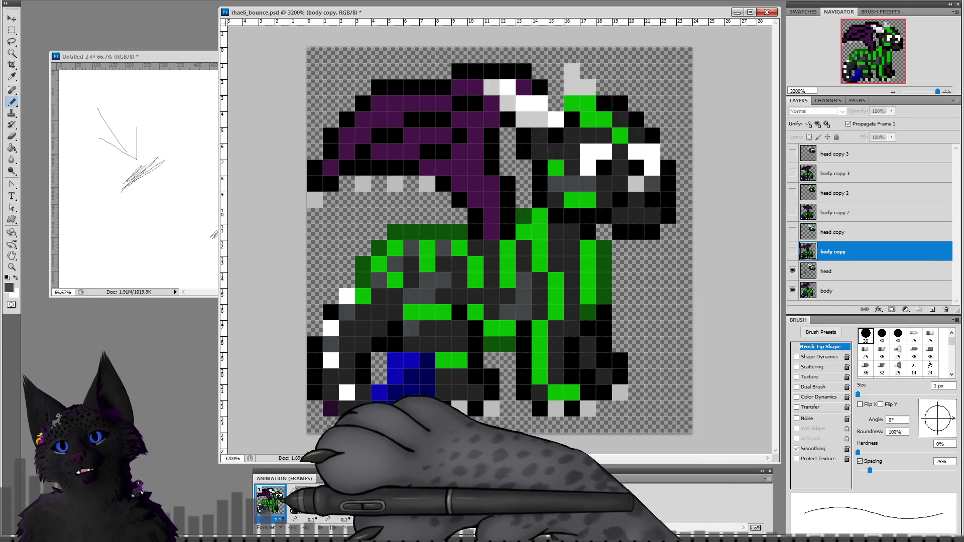
click(793, 271)
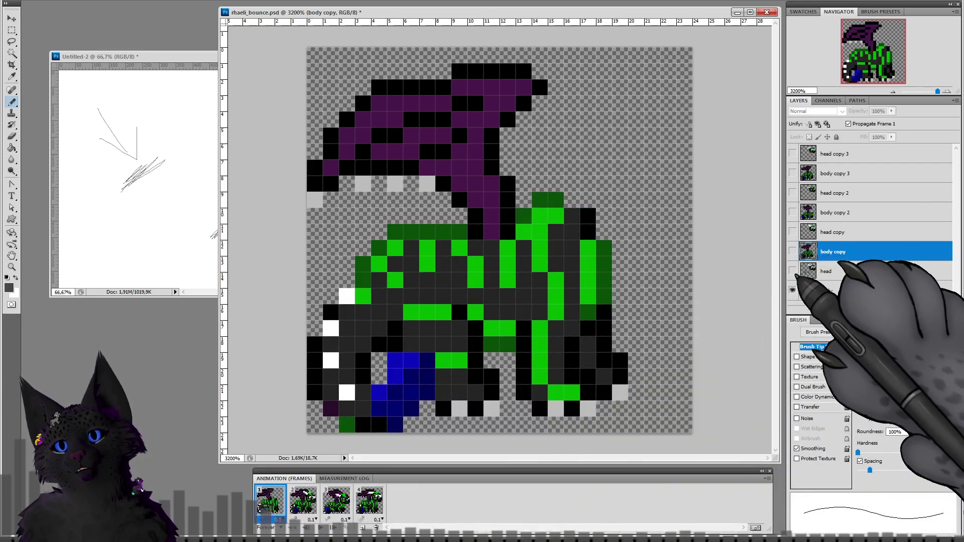
click(792, 271)
click(793, 290)
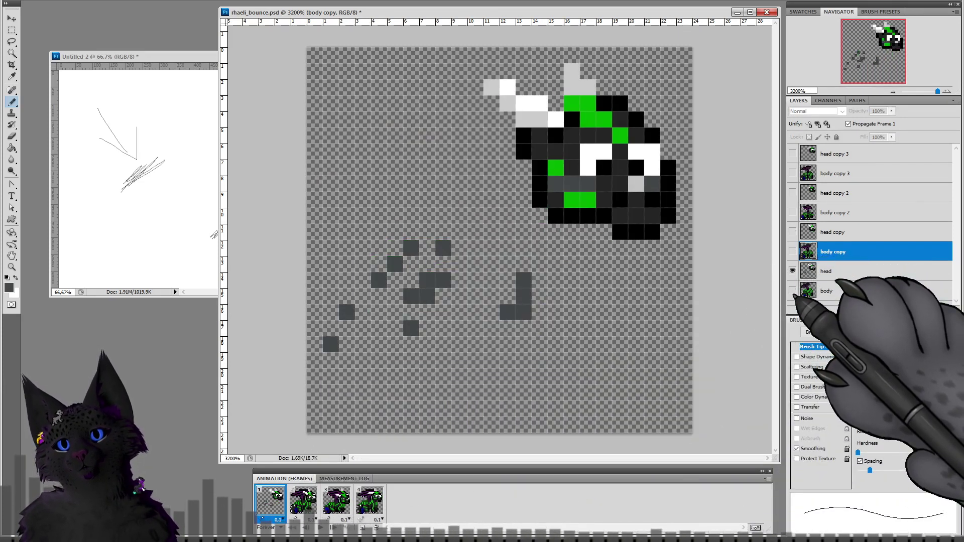
Step: Show the body layer again in frame 1 and step through all four frames to compare their highlights
click(792, 291)
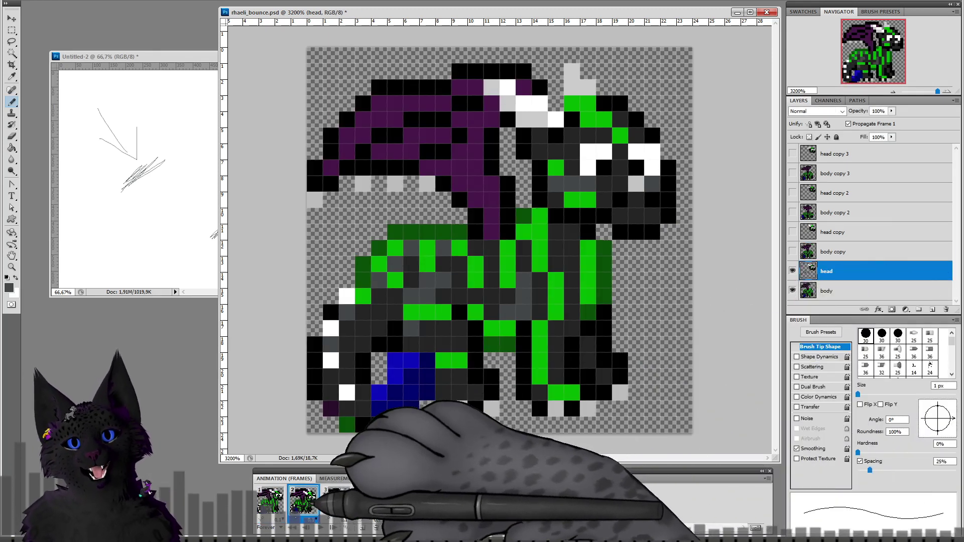
click(304, 500)
click(336, 499)
click(271, 500)
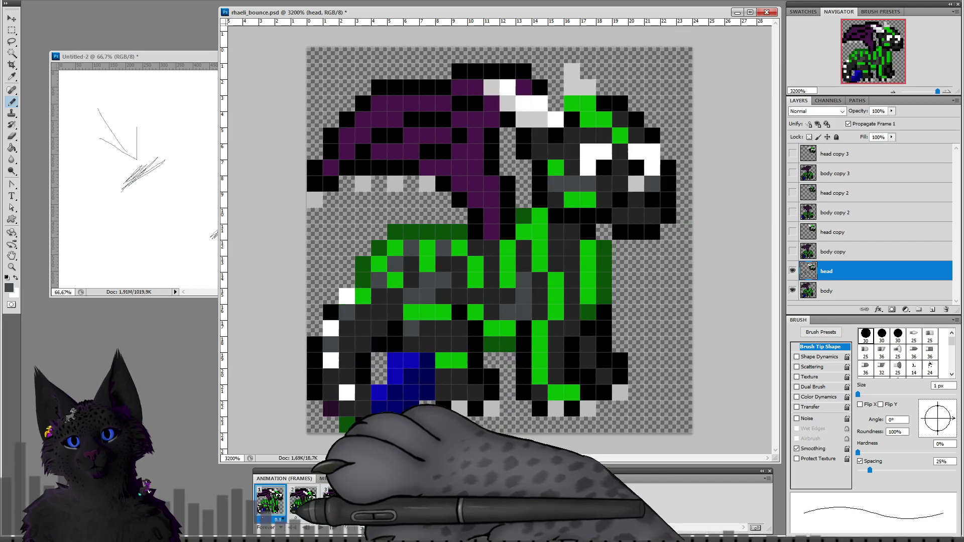
click(303, 500)
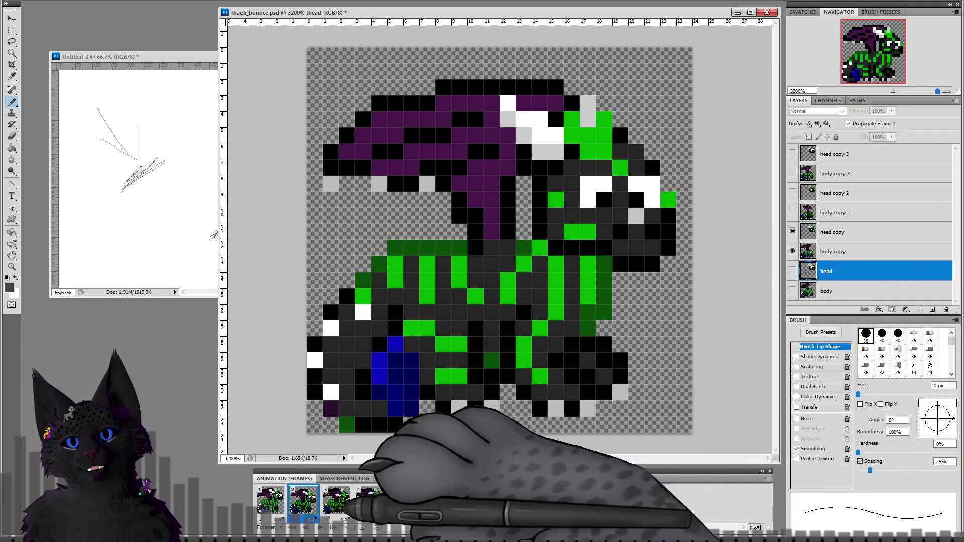
click(336, 499)
click(374, 502)
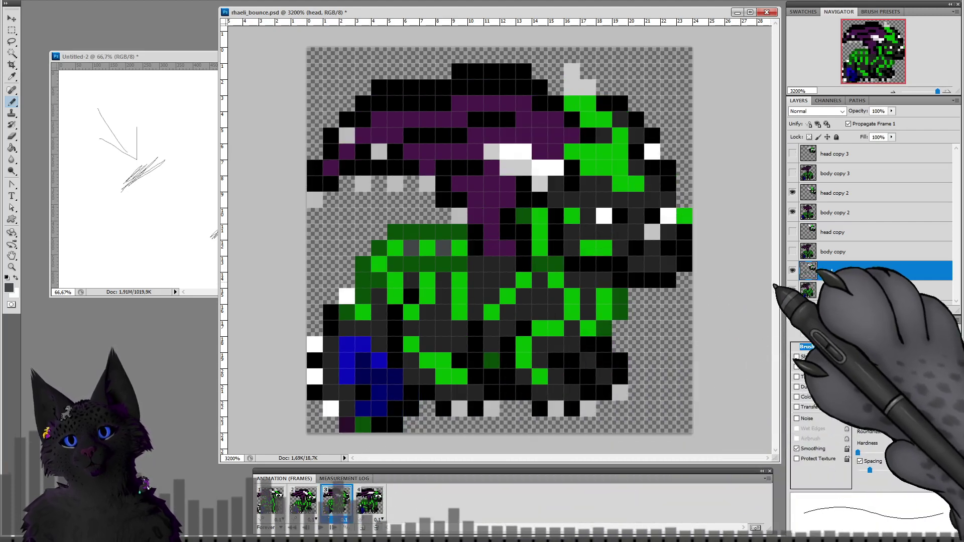
click(379, 499)
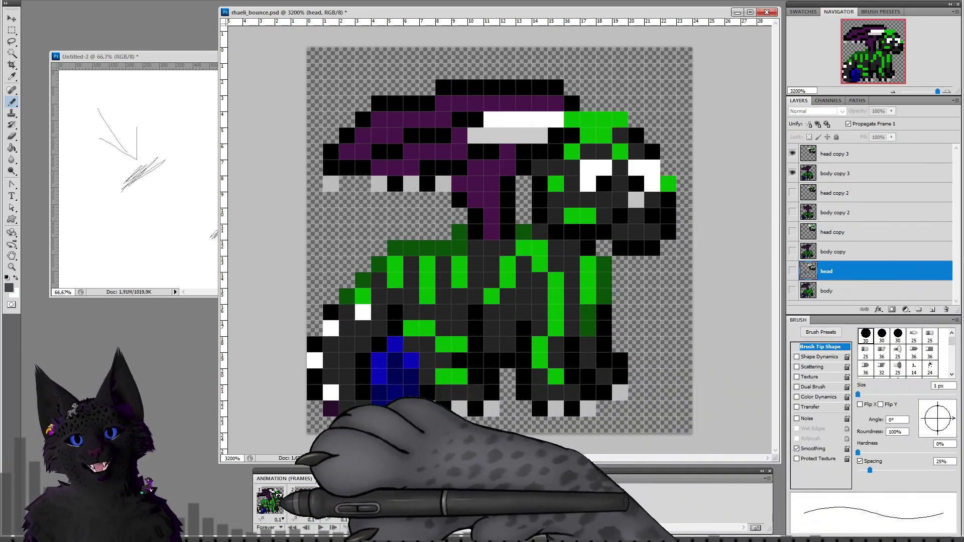
click(277, 502)
click(303, 502)
click(335, 502)
click(369, 502)
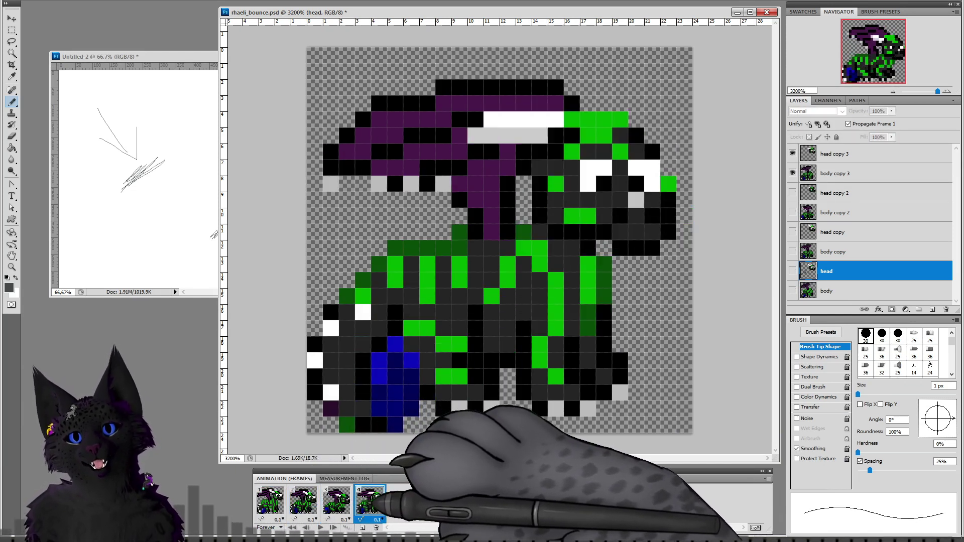
click(273, 503)
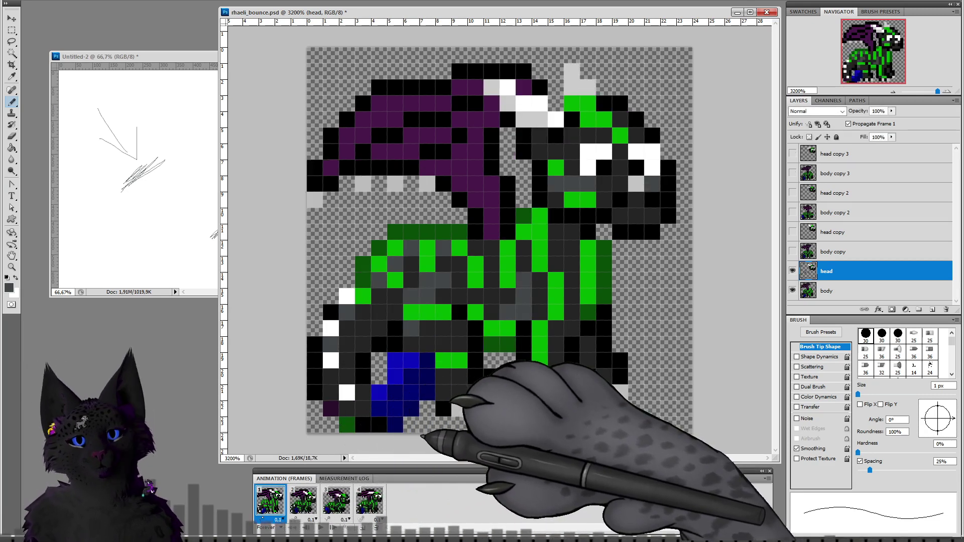
Step: Merge each head layer into its matching body layer for all four animation frames
key(ctrl+e)
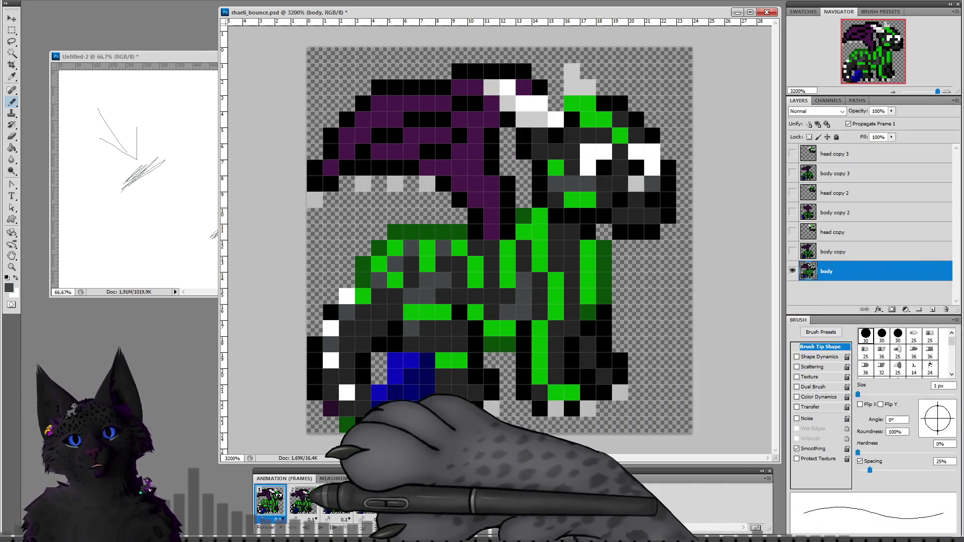
click(303, 501)
click(830, 231)
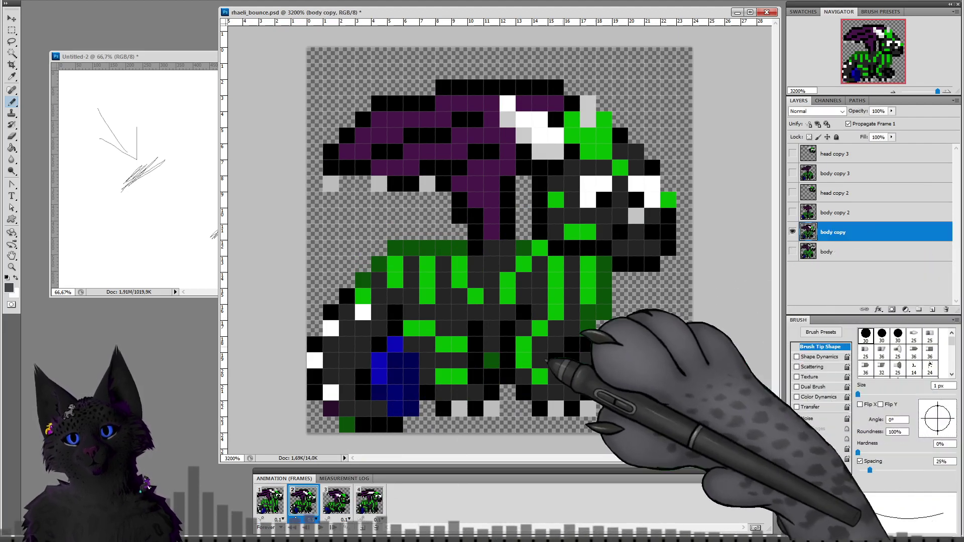
click(336, 501)
click(831, 212)
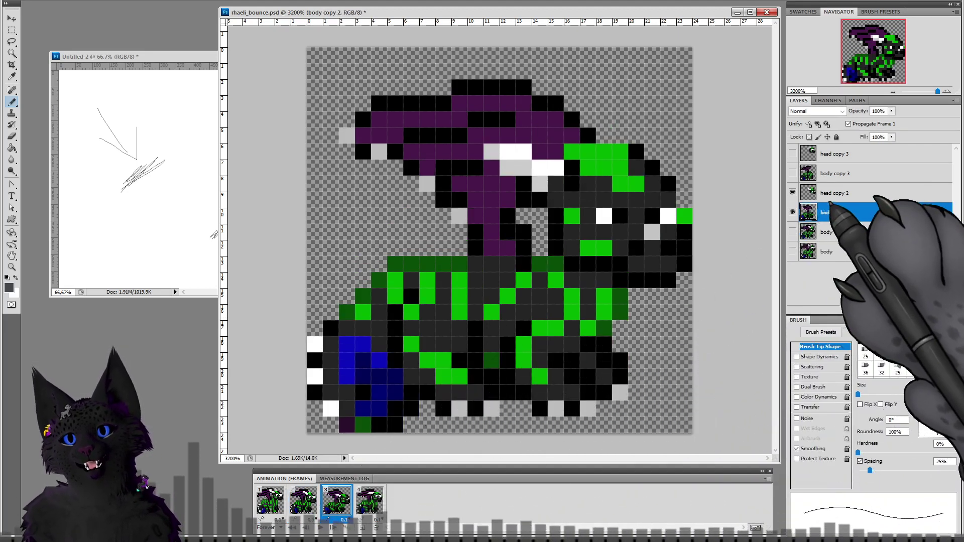
key(ctrl+e)
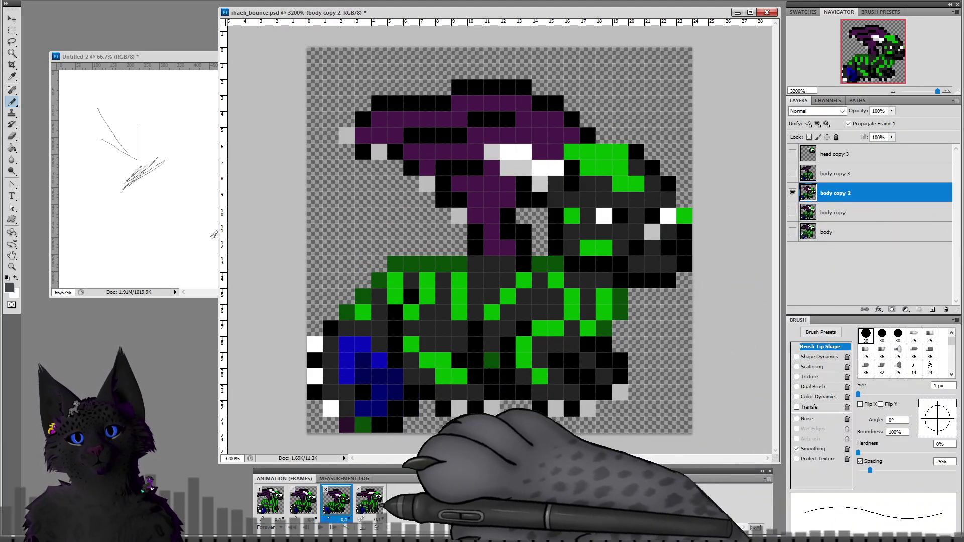
click(369, 501)
click(833, 153)
key(ctrl+e)
Step: Check the four merged frames and save the document under the new name rhaeli_bounce2.psd
click(269, 500)
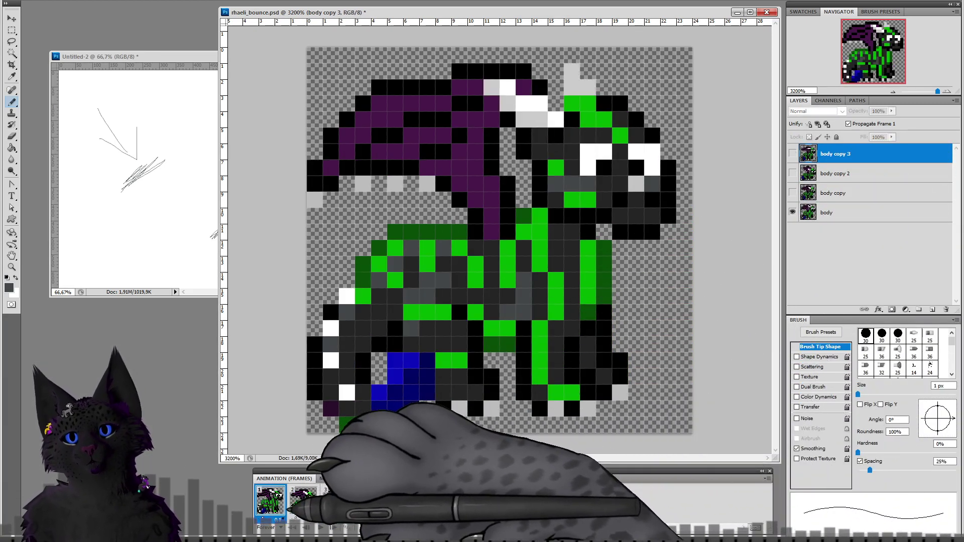
click(304, 501)
click(336, 502)
click(369, 502)
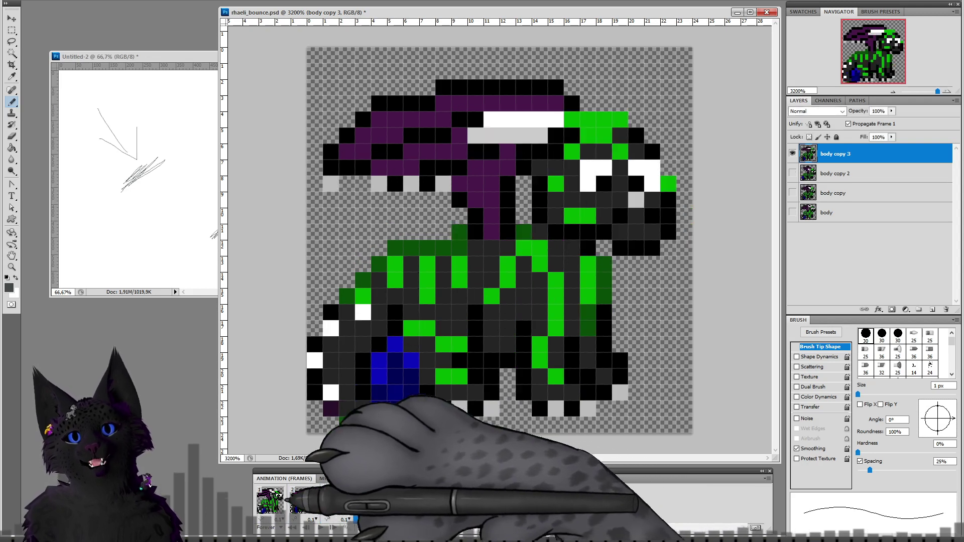
click(271, 502)
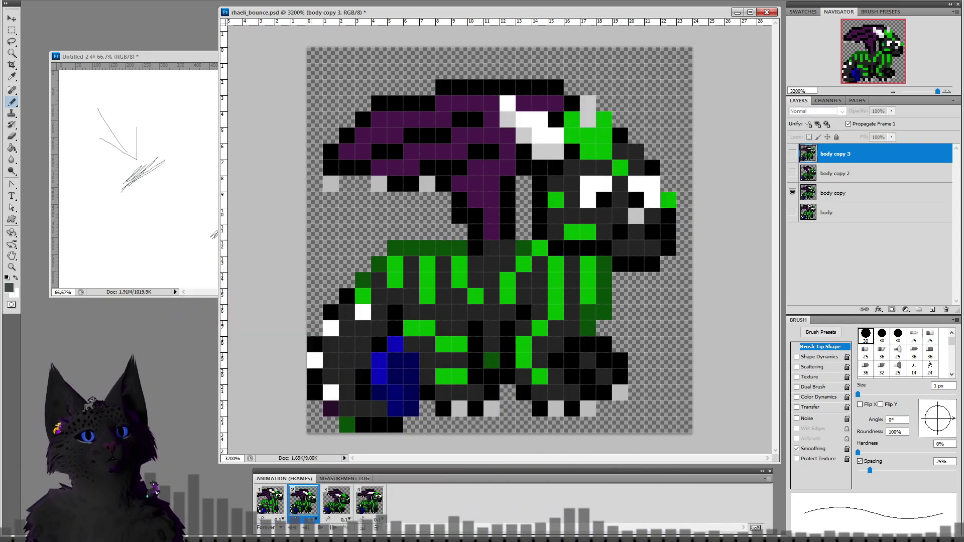
click(30, 2)
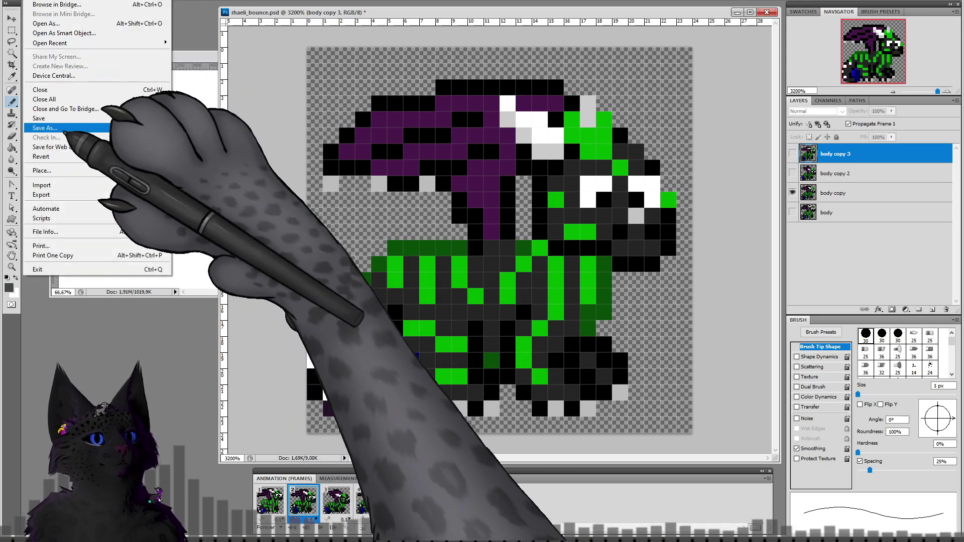
click(68, 128)
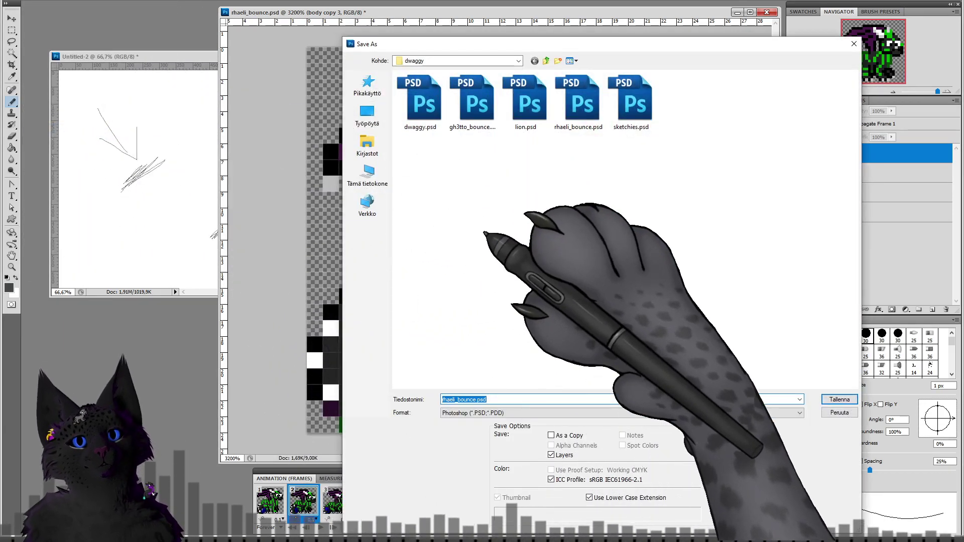
text(2)
key(Return)
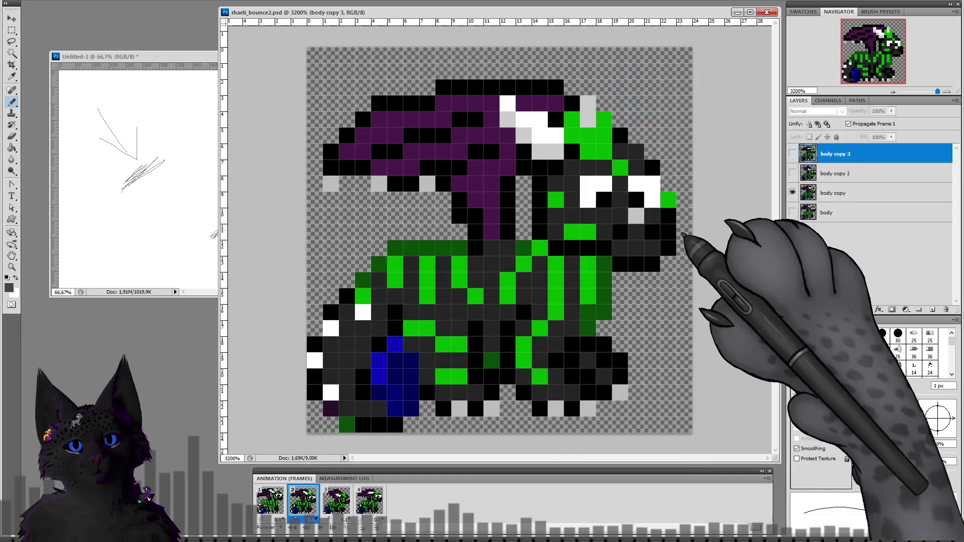
Step: Paint grey highlight pixels along the tail, back, cheek and muzzle on the body copy layer in frame 2
click(276, 502)
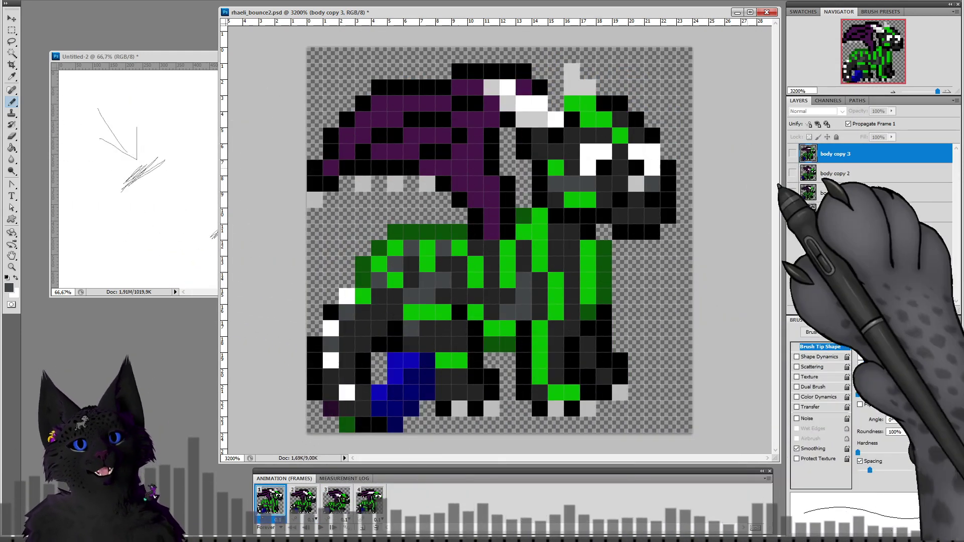
click(826, 214)
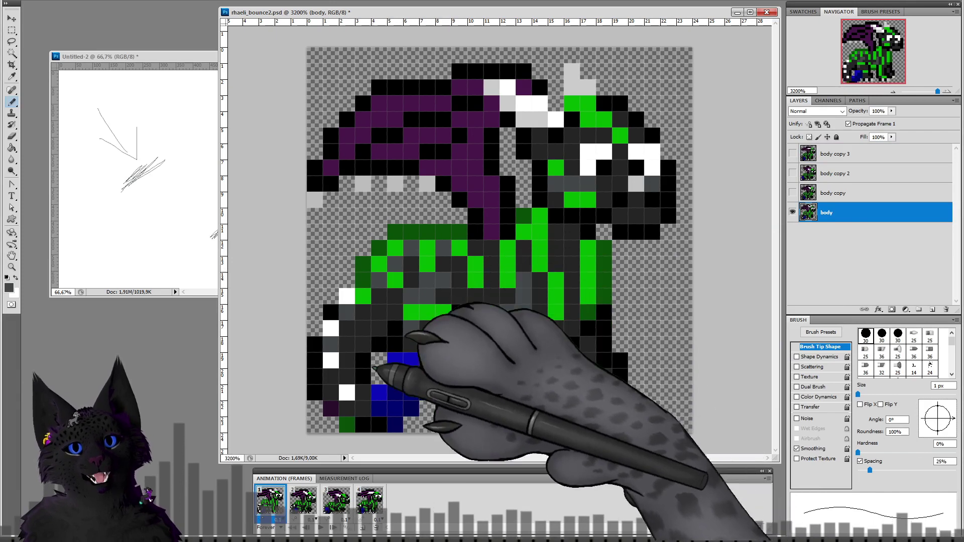
click(303, 501)
click(833, 196)
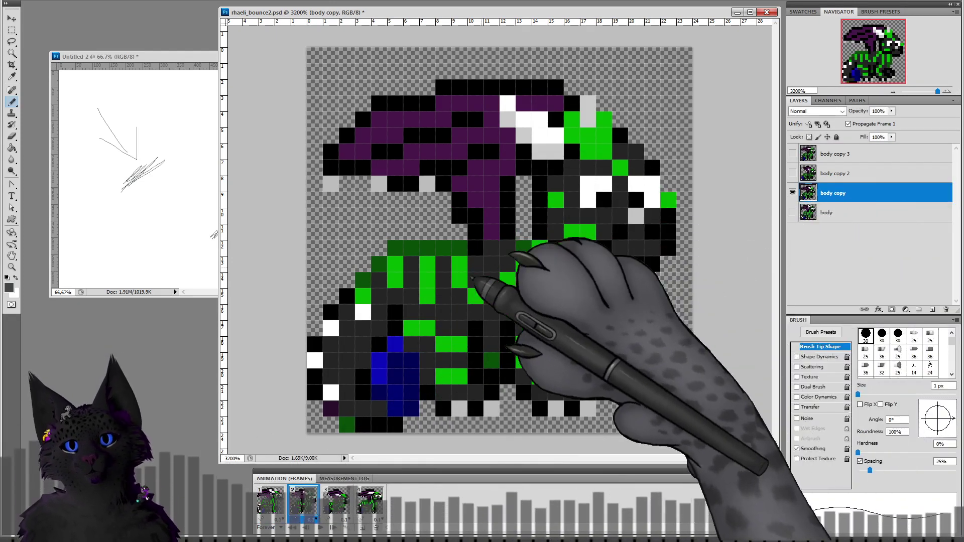
click(330, 345)
click(347, 312)
click(379, 280)
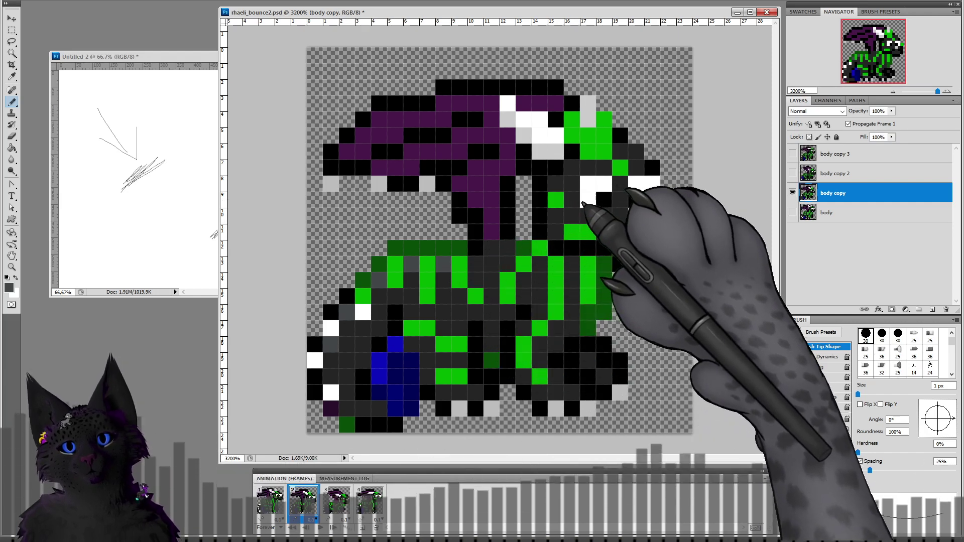
drag(571, 216, 555, 216)
click(652, 217)
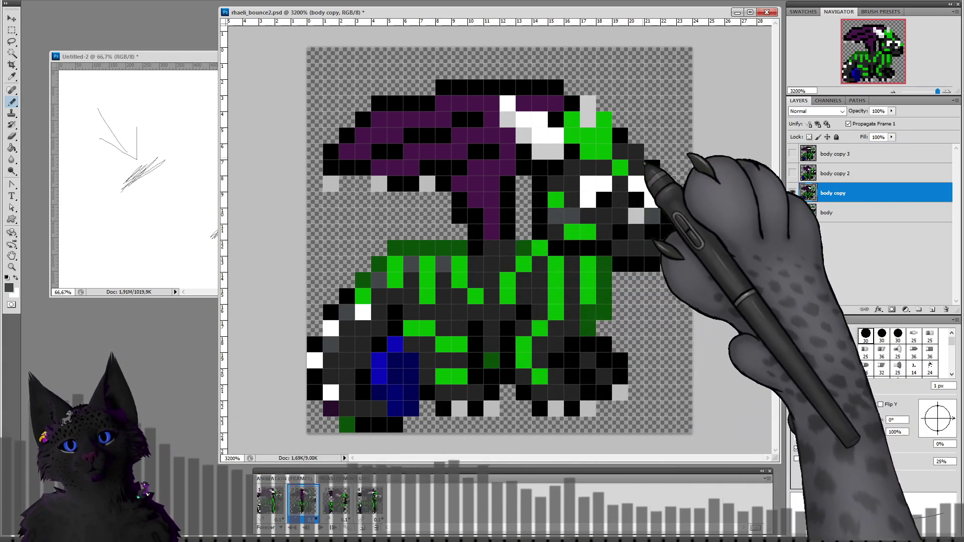
Step: Add grey highlight pixels to the haunch and shoulder in frame 2, using frame 1 as the reference
click(271, 501)
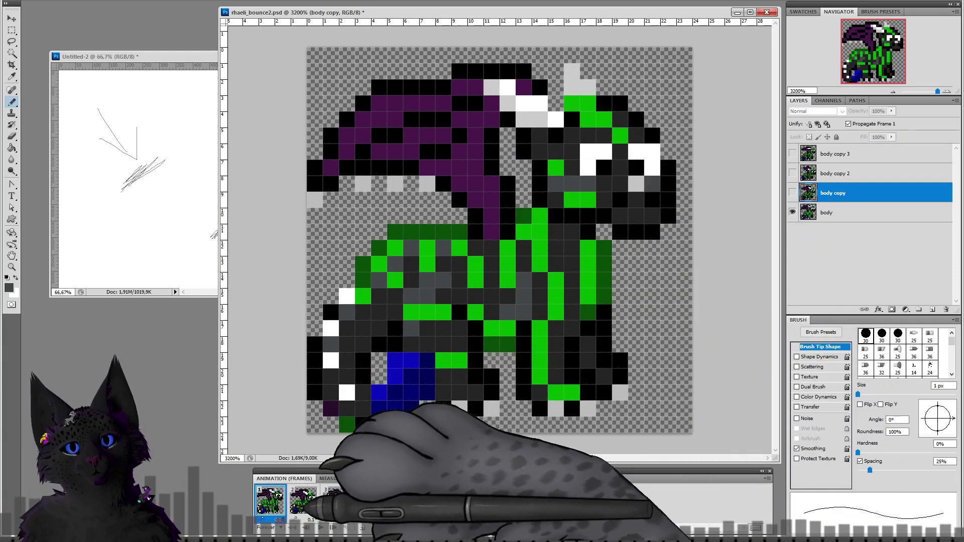
click(303, 501)
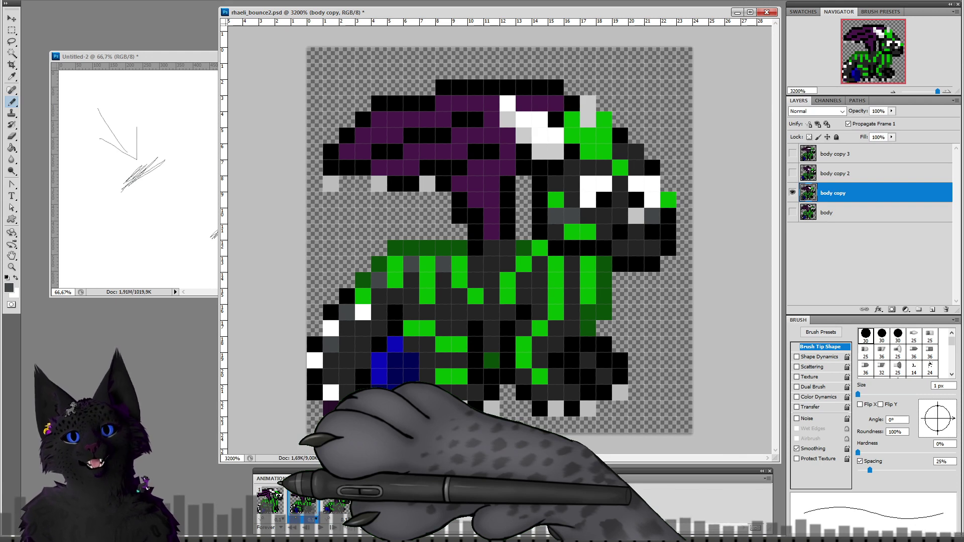
click(411, 344)
drag(413, 313, 427, 313)
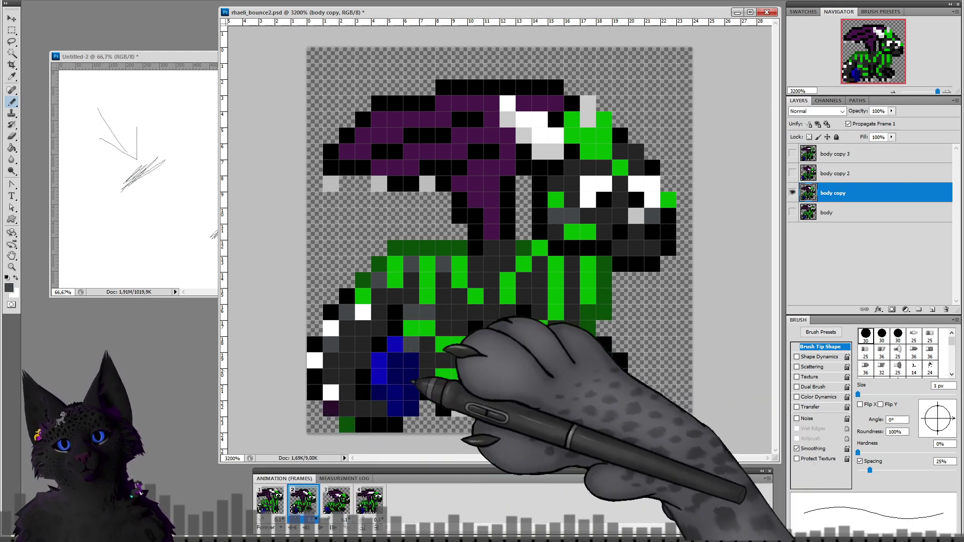
click(281, 504)
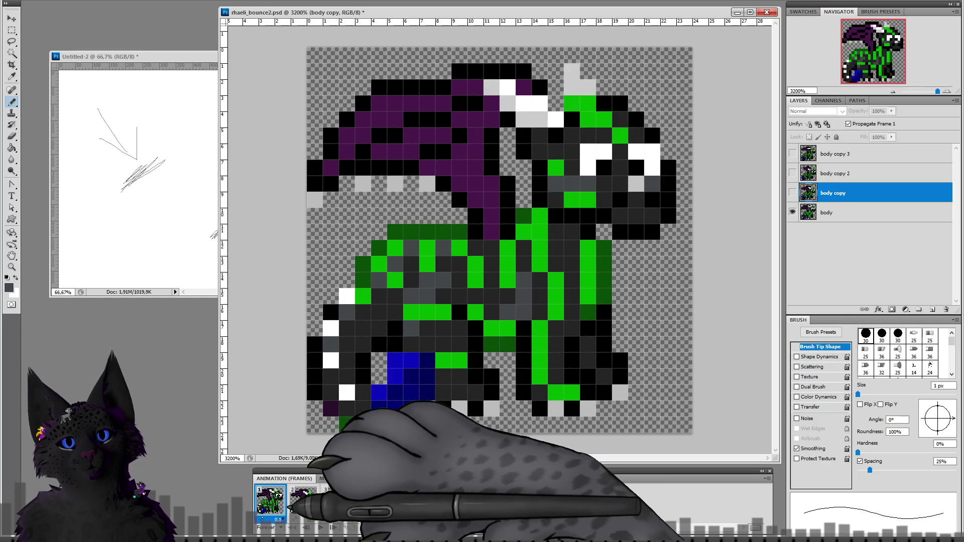
click(303, 501)
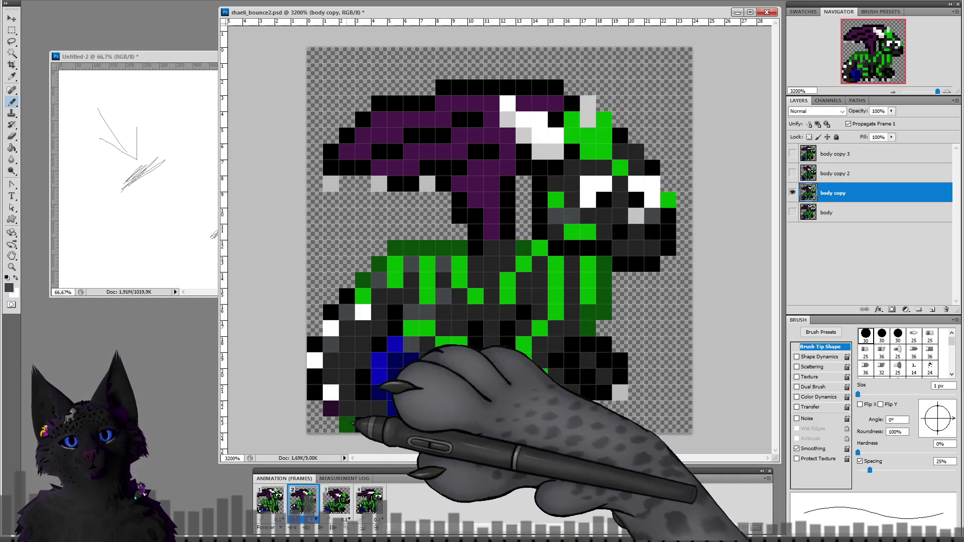
click(276, 502)
click(304, 500)
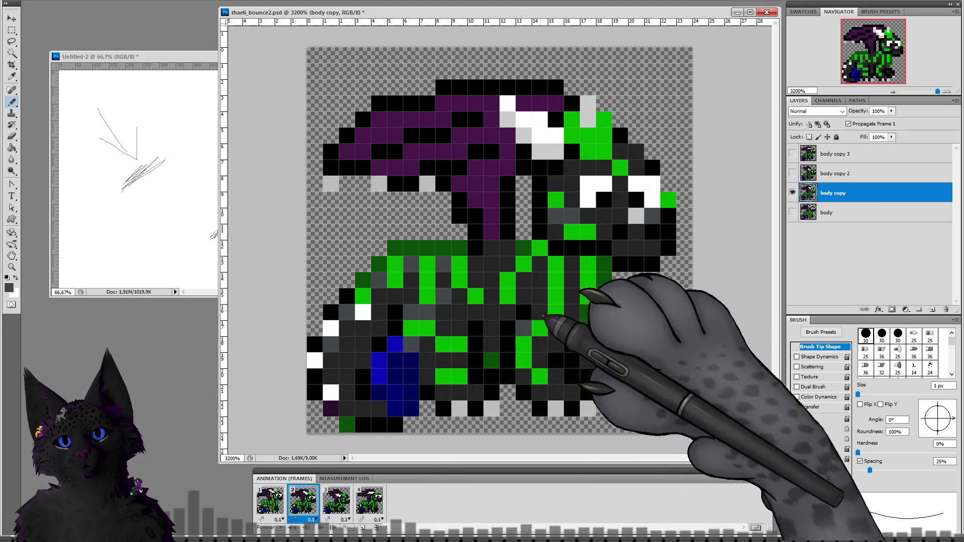
click(274, 501)
click(303, 500)
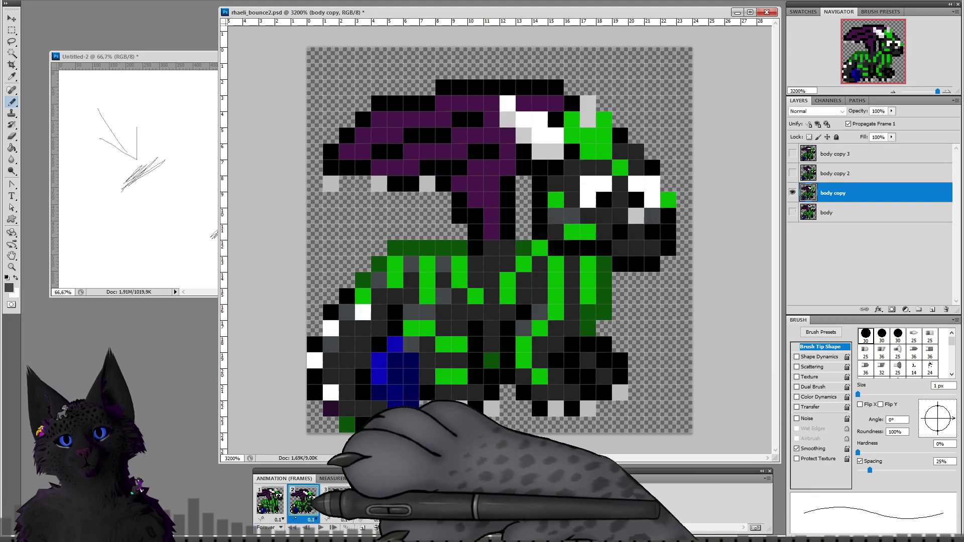
click(274, 500)
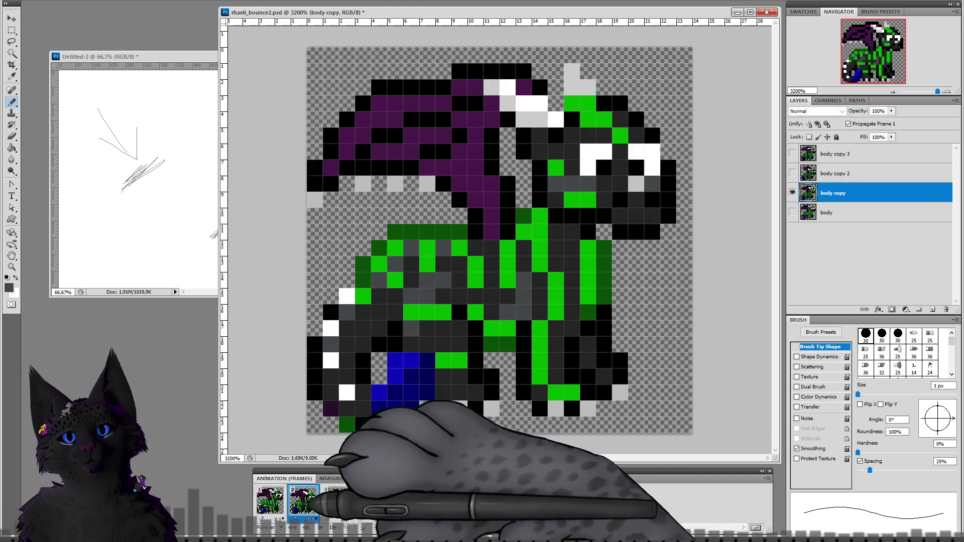
Step: Paint grey highlight pixels on the cheek, muzzle, tail, back, haunch and shoulder on the body copy 2 layer in frame 3
click(336, 501)
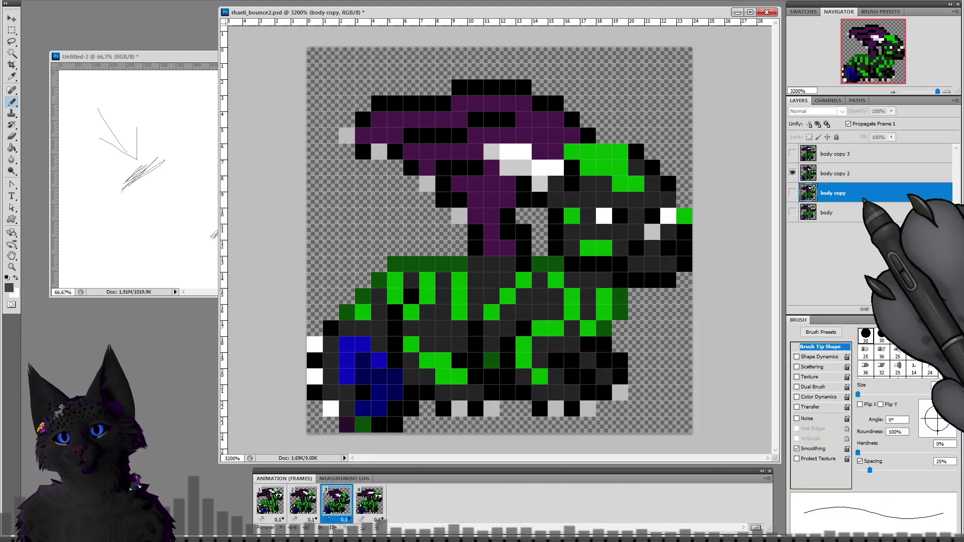
click(833, 173)
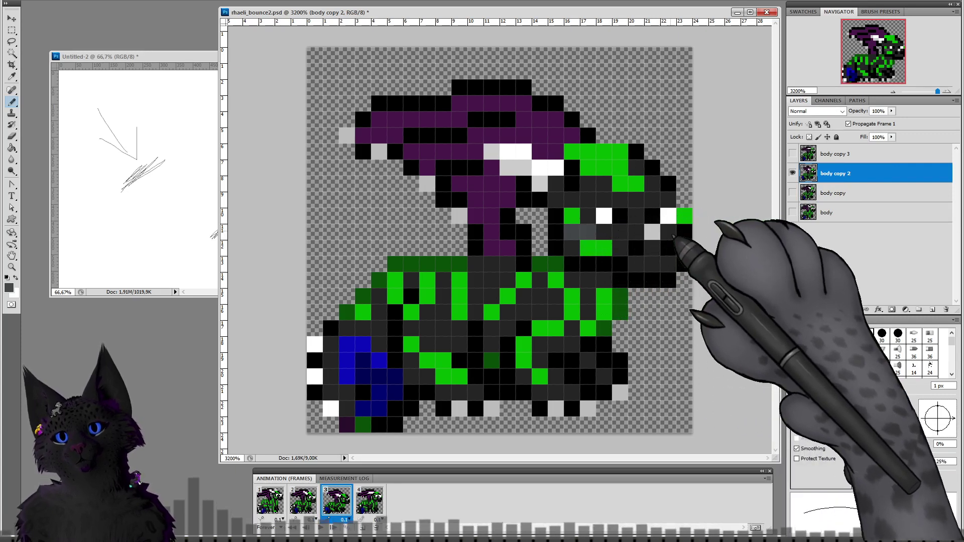
drag(331, 345, 331, 359)
click(347, 328)
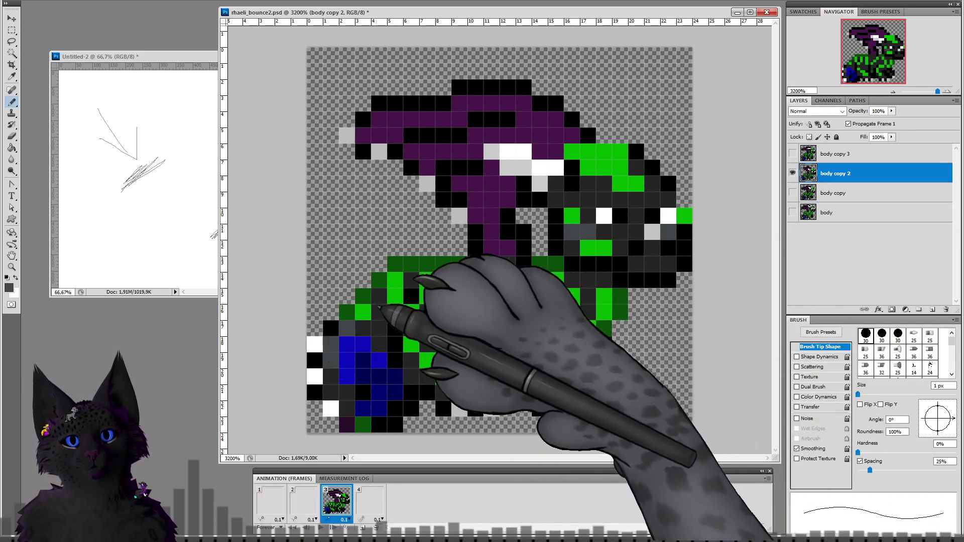
click(379, 296)
click(411, 280)
click(442, 281)
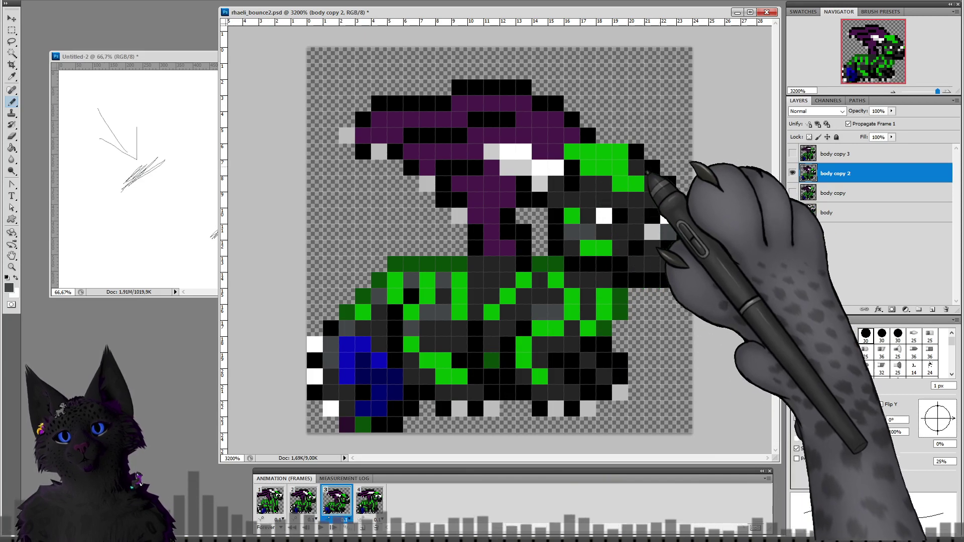
Step: Paint grey highlight pixels on the back, haunch and shoulder on the body copy 3 layer in frame 4
click(370, 501)
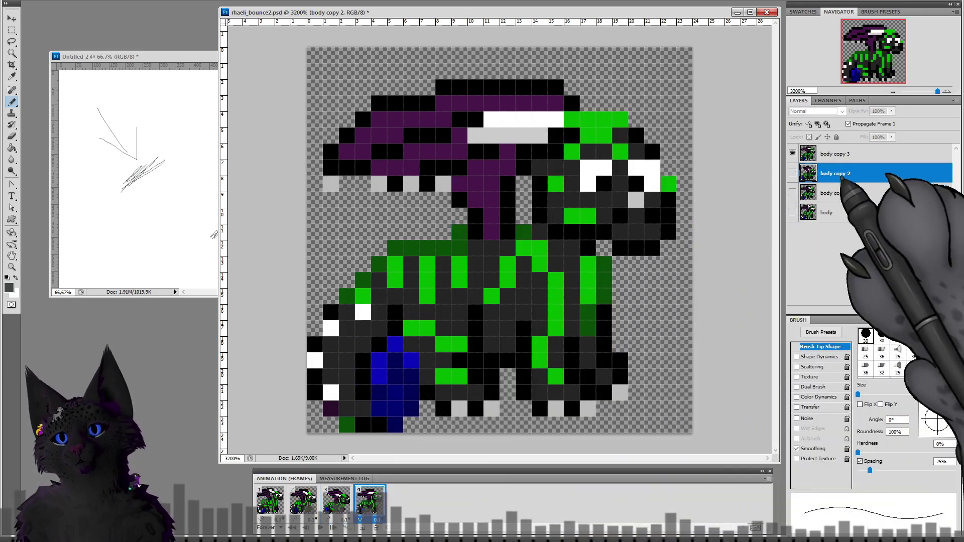
click(838, 154)
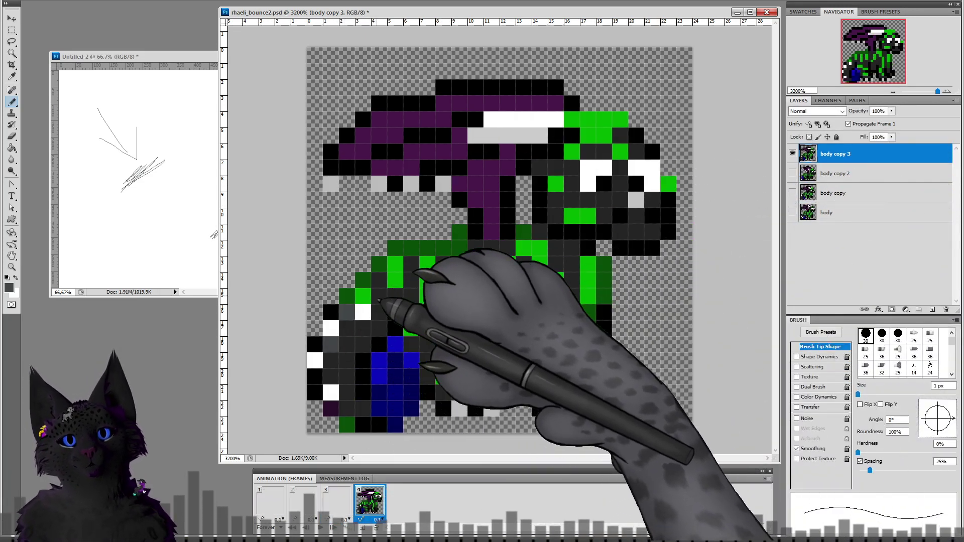
click(379, 281)
click(411, 264)
click(444, 264)
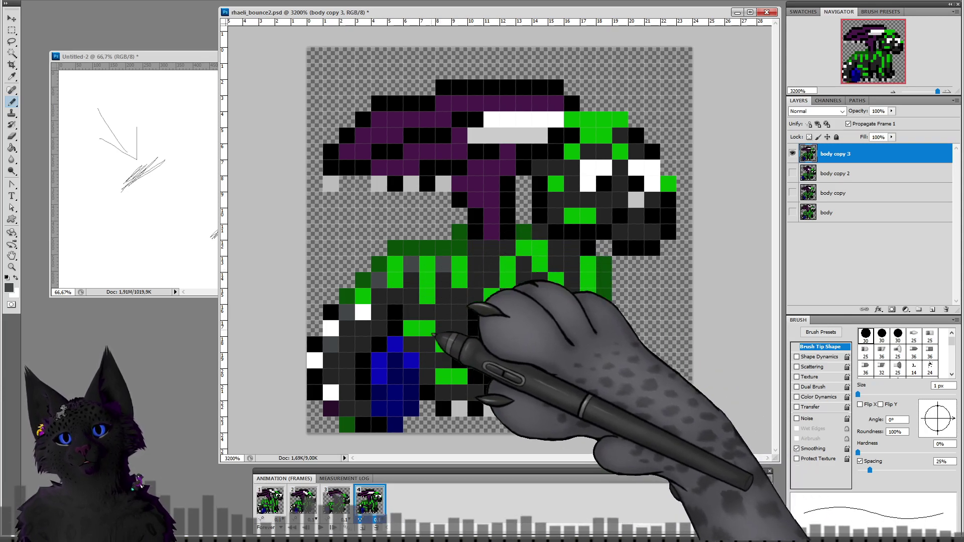
click(411, 313)
click(443, 296)
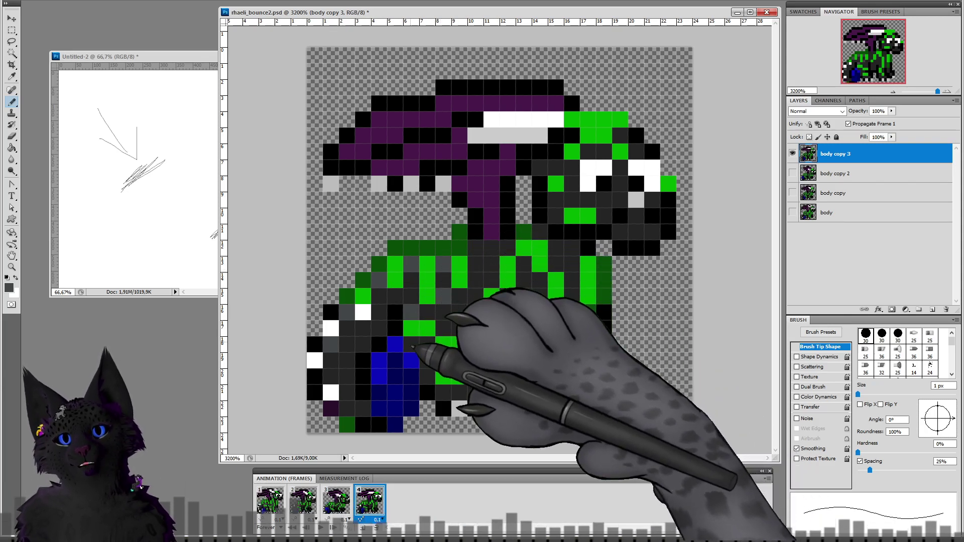
click(540, 328)
click(540, 312)
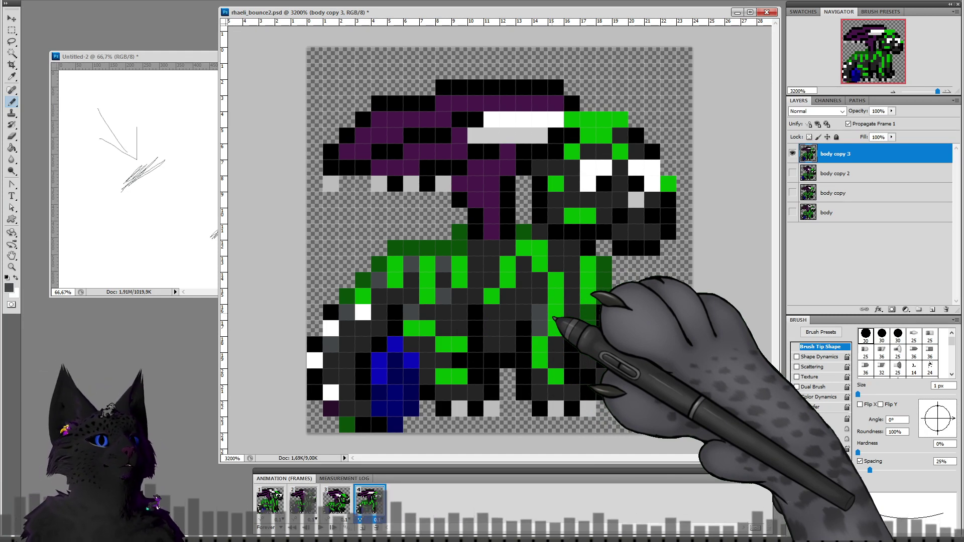
key(space)
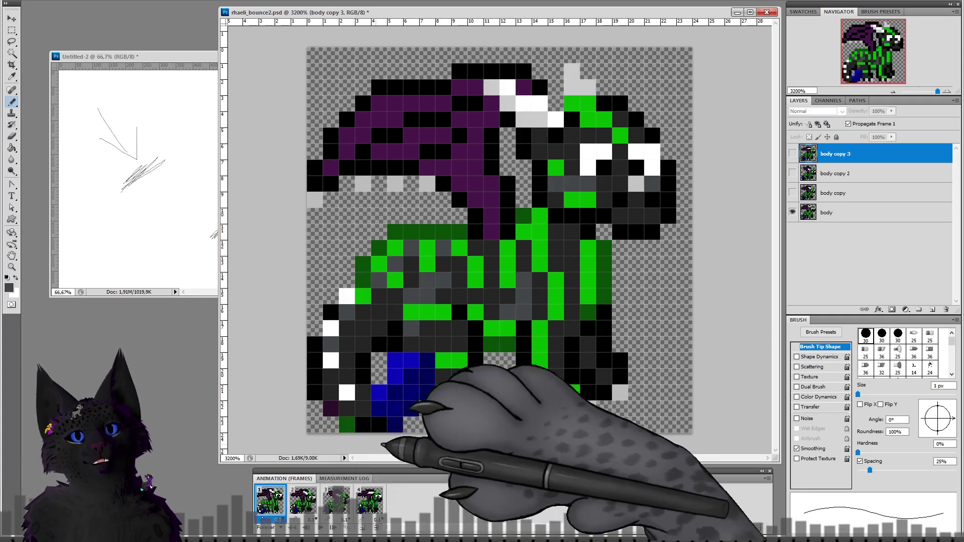
Step: Paint a bright green belly stripe with dark green pixels beneath it on the body copy 3 layer in frame 4, using frame 1 as reference
click(316, 514)
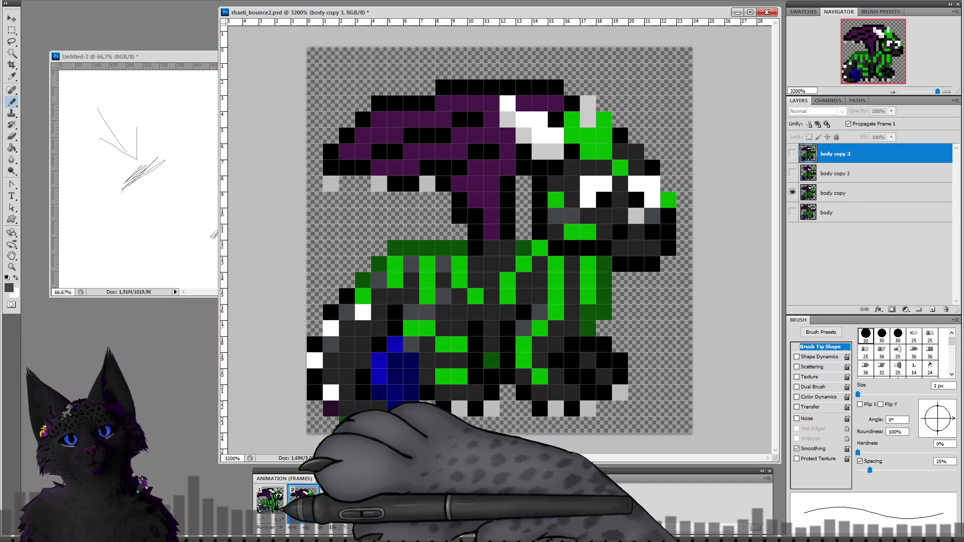
click(280, 506)
alt+click(499, 331)
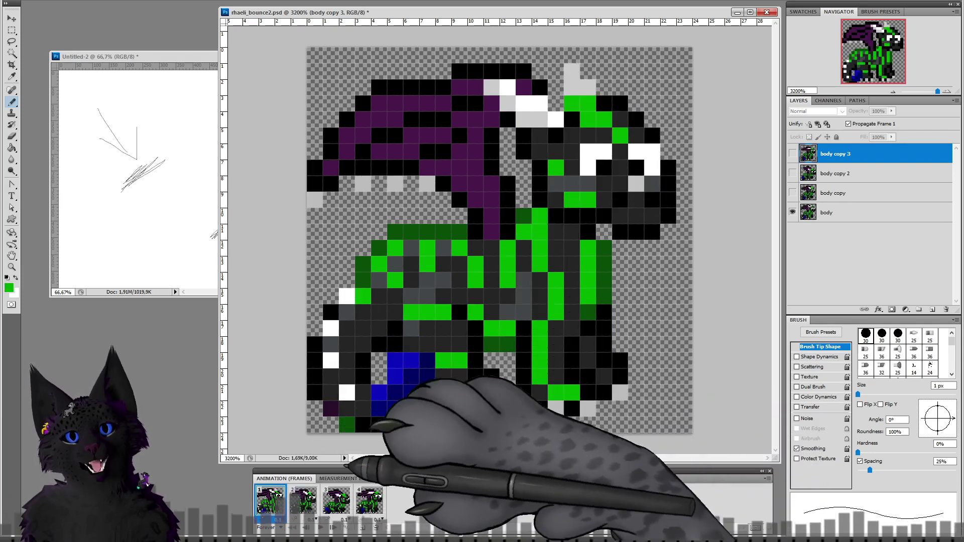
click(301, 496)
click(821, 192)
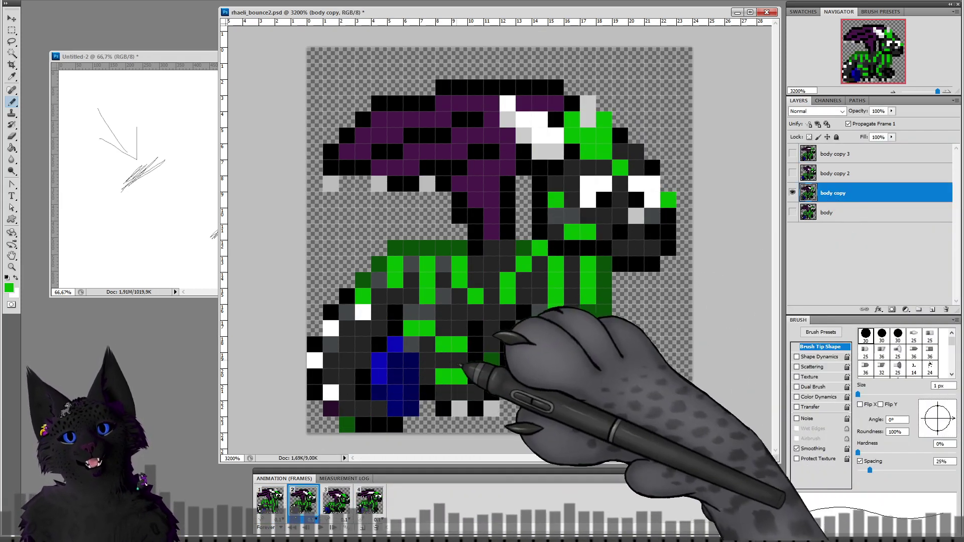
click(336, 501)
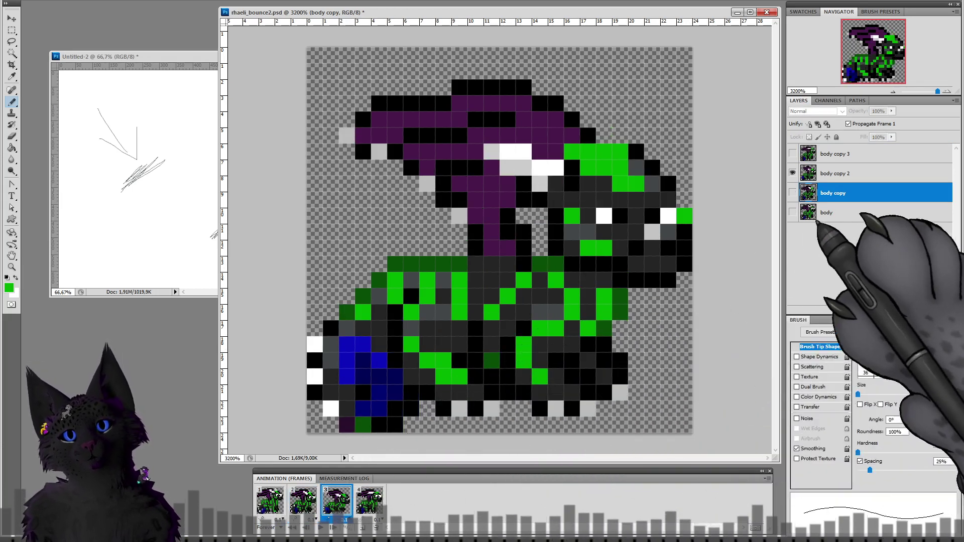
click(833, 173)
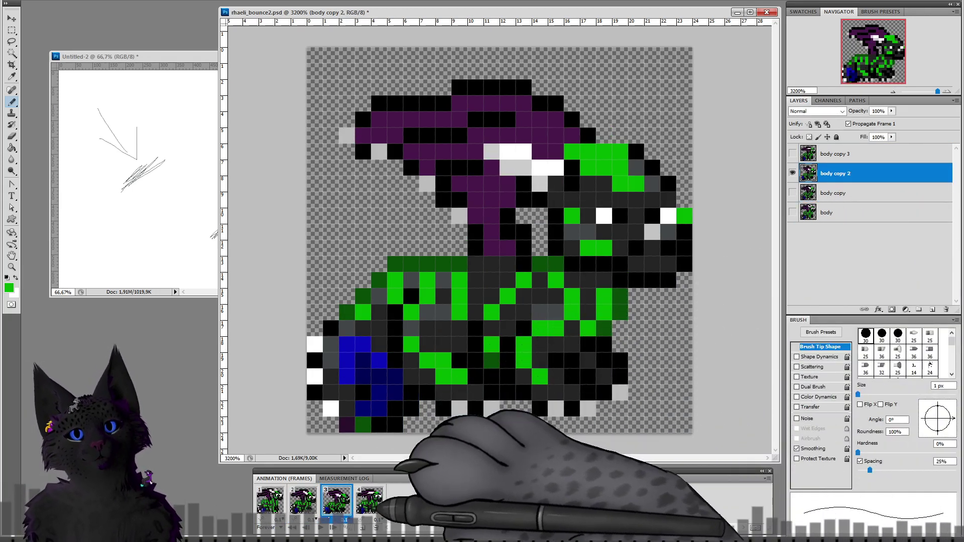
click(372, 500)
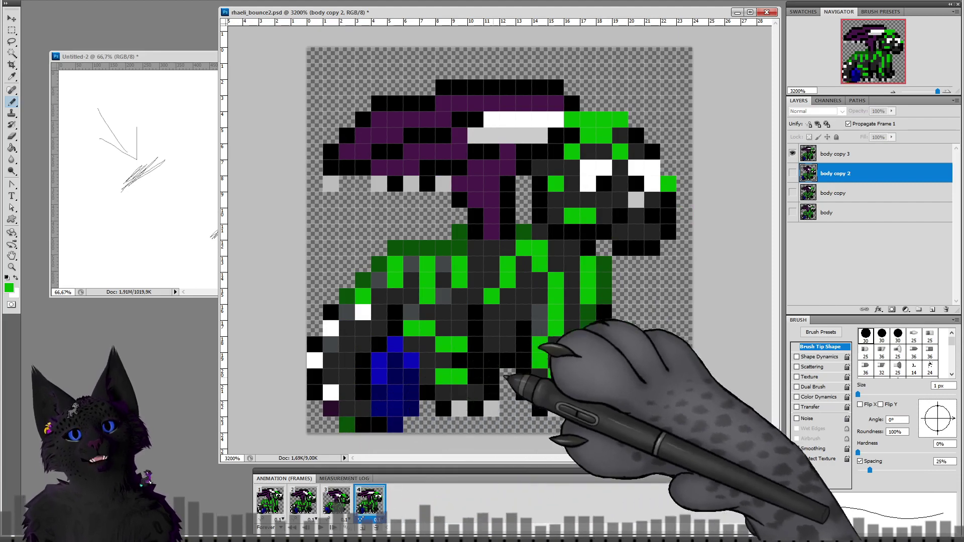
click(823, 154)
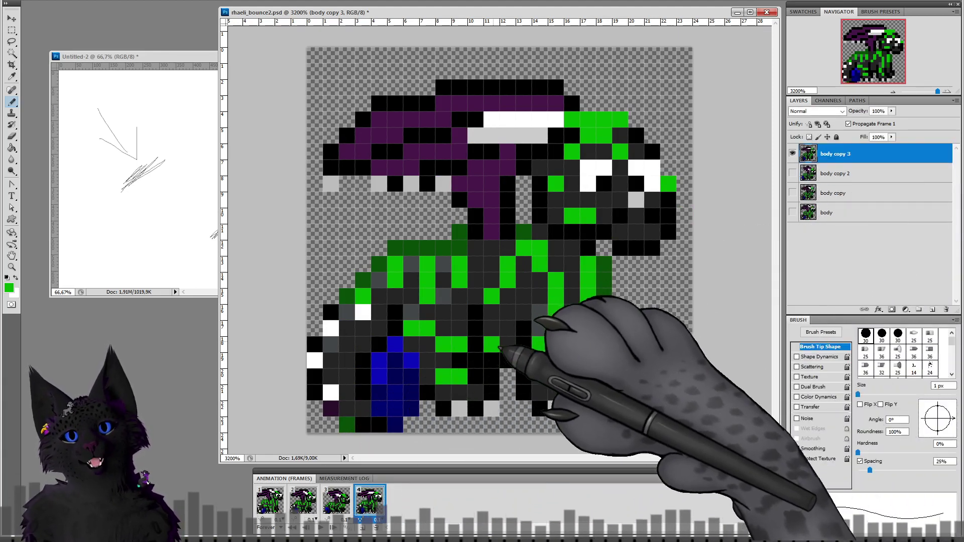
alt+click(592, 326)
click(505, 365)
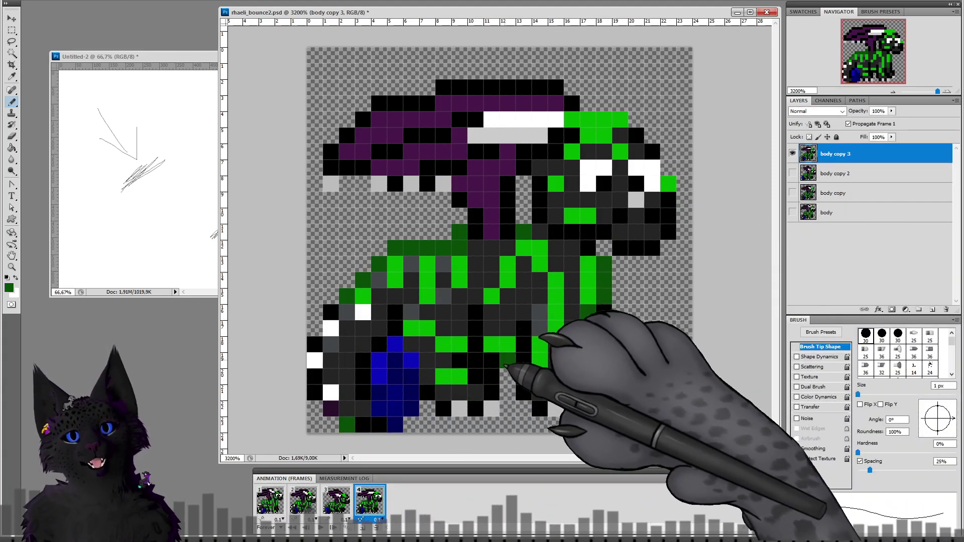
click(492, 362)
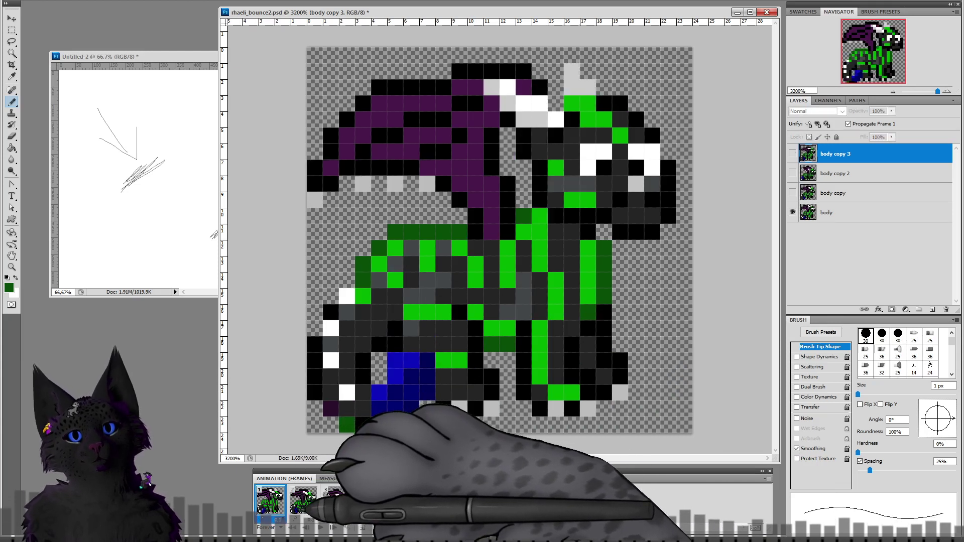
Step: Compare the markings across all four frames and play the animation to check how they move
click(311, 503)
click(344, 504)
click(378, 503)
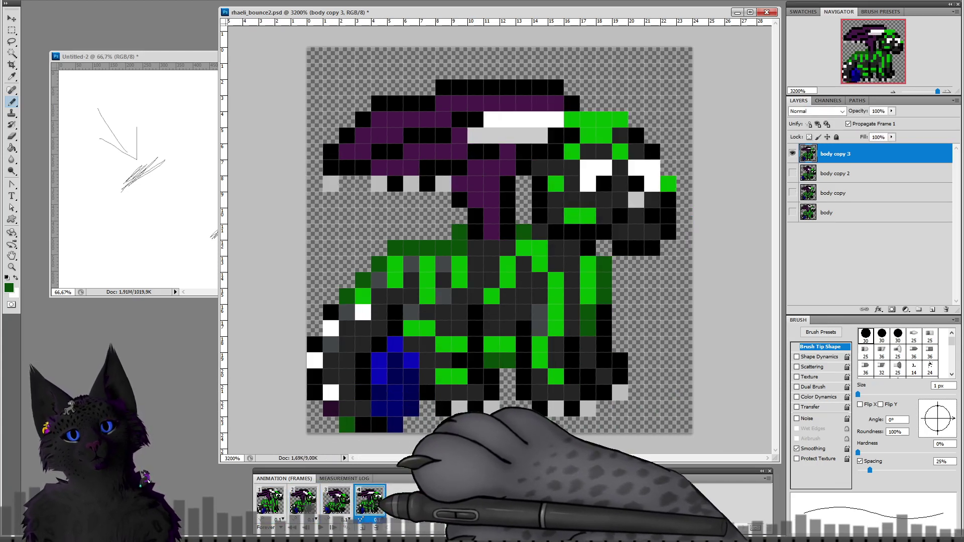
click(335, 499)
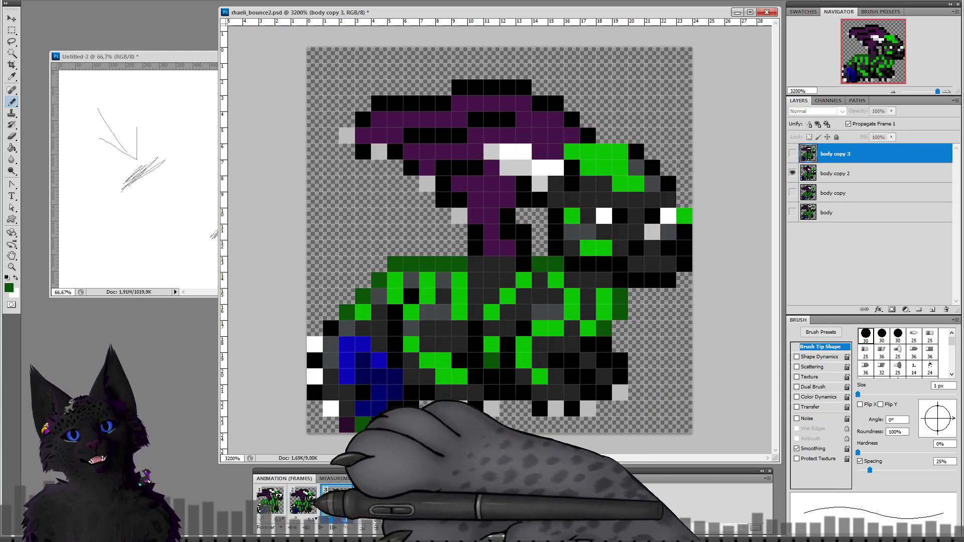
click(303, 500)
click(270, 500)
click(335, 499)
click(369, 499)
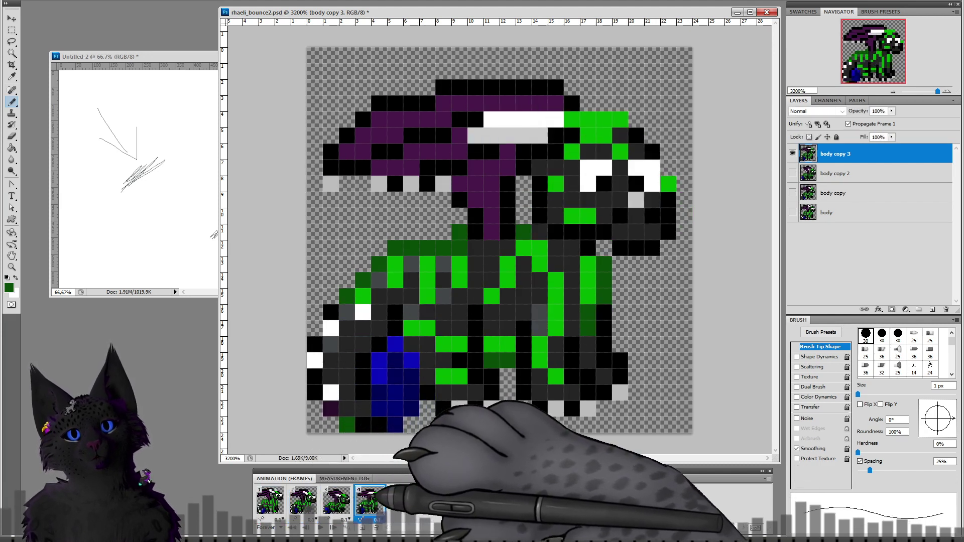
click(336, 499)
click(370, 500)
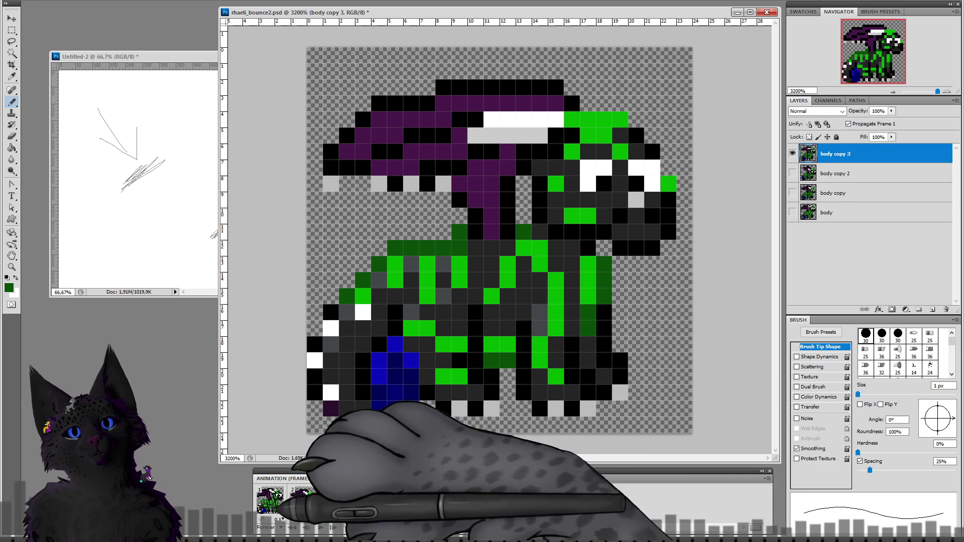
click(320, 527)
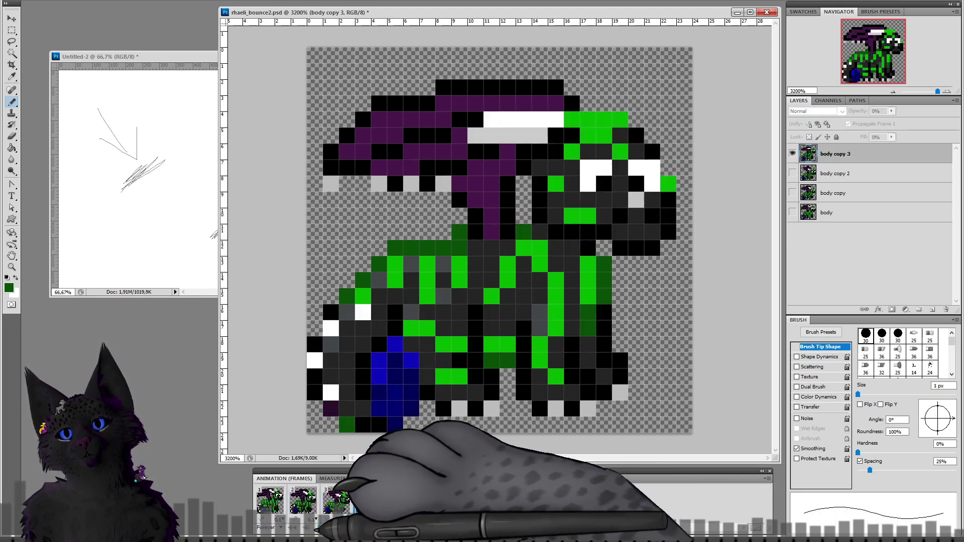
click(319, 527)
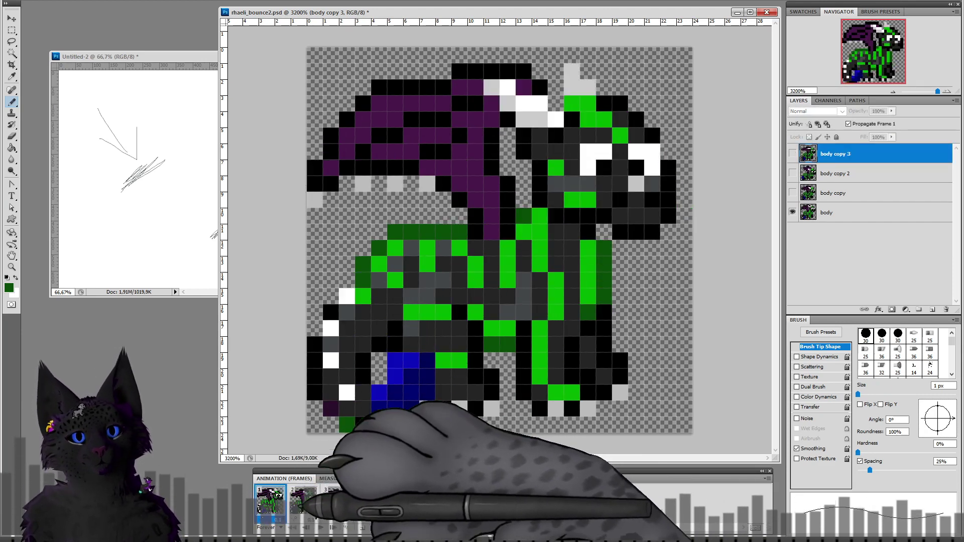
click(311, 507)
click(335, 499)
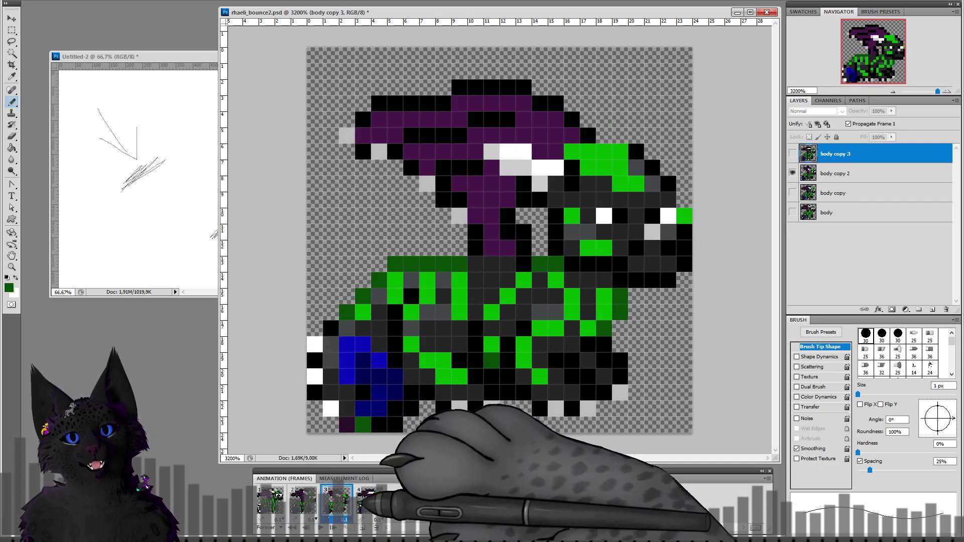
click(370, 499)
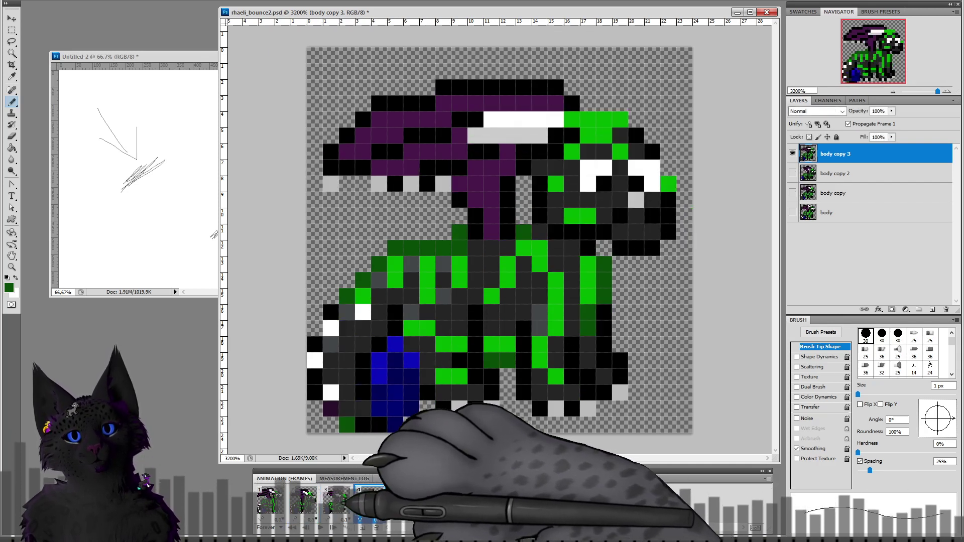
click(335, 503)
click(366, 500)
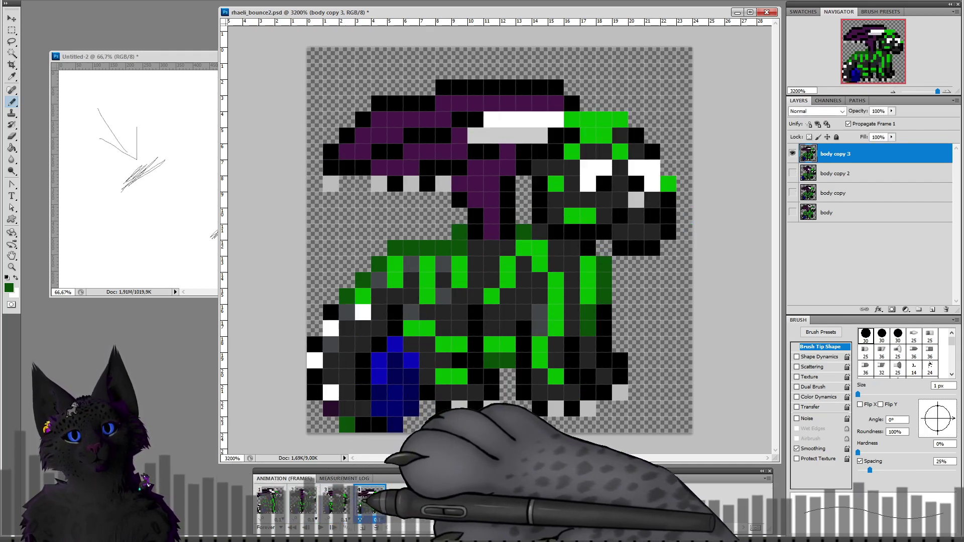
click(320, 528)
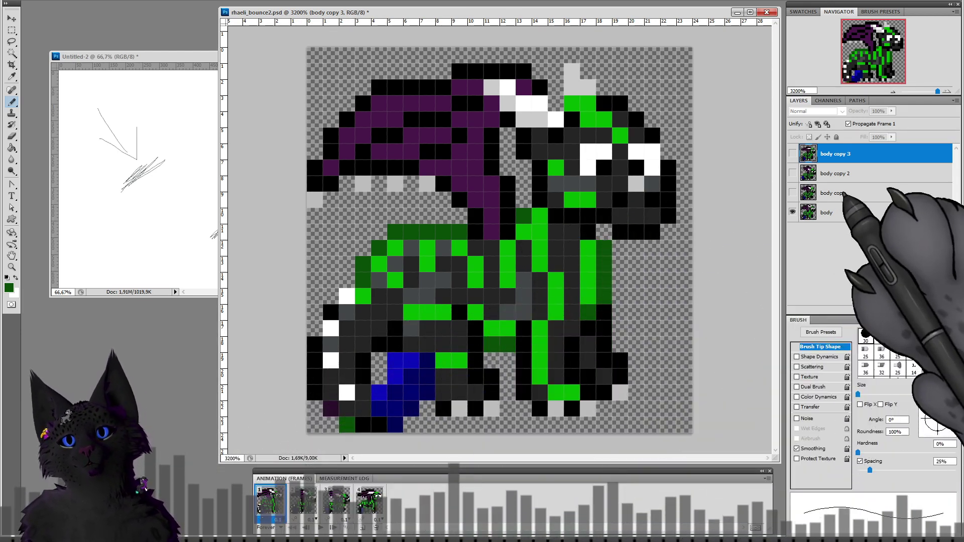
Step: Mix a darker shade of the wing purple and shade the lower wing membrane with it on the body layer in frame 1
click(833, 213)
alt+click(389, 120)
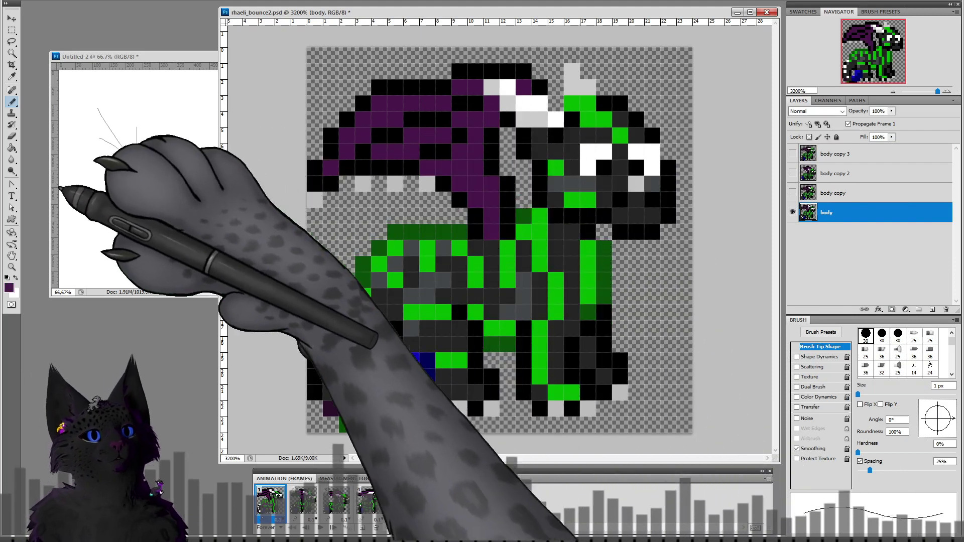
click(9, 288)
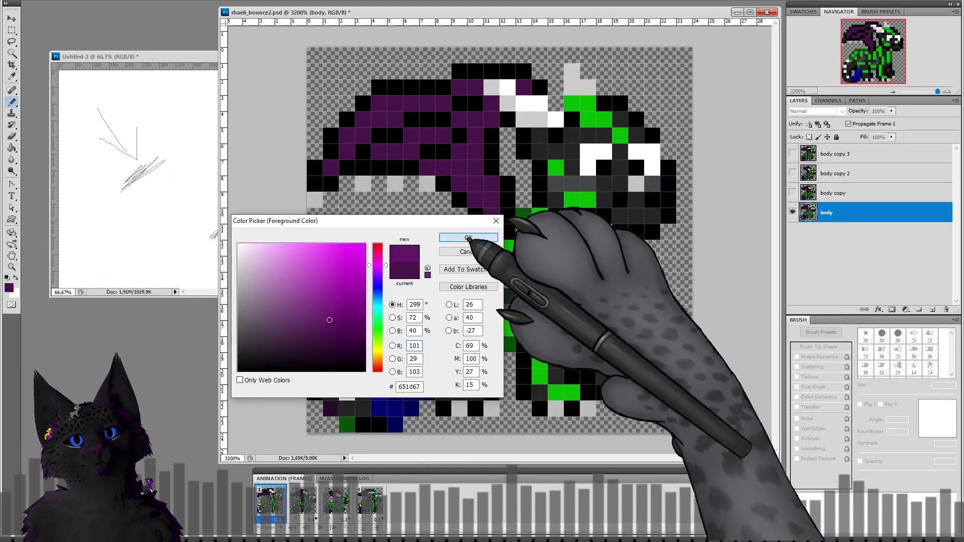
click(469, 238)
key(b)
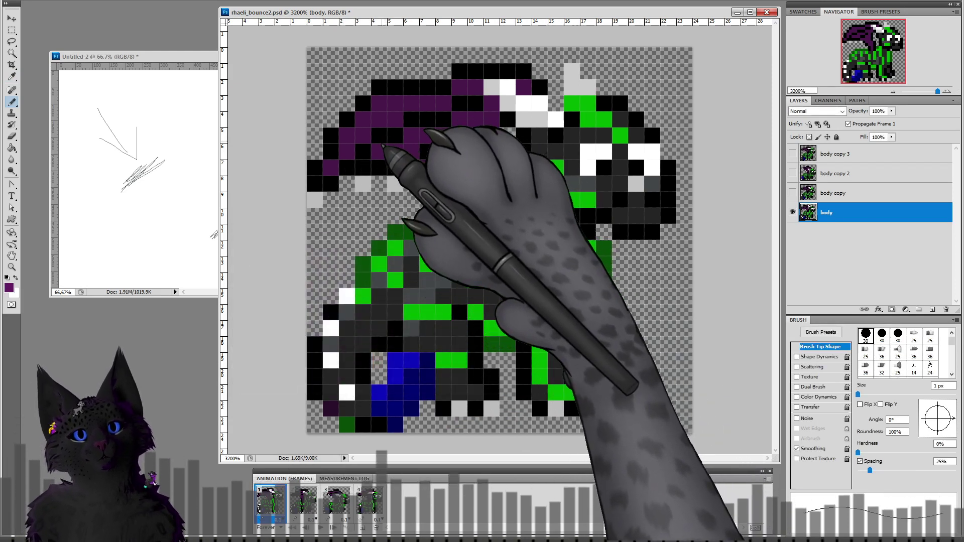
click(8, 287)
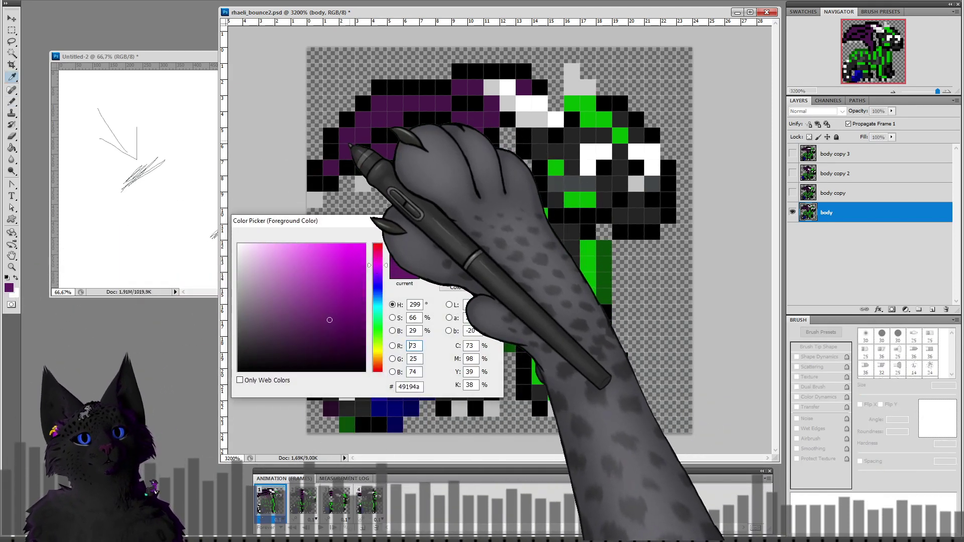
click(325, 343)
click(468, 238)
click(468, 238)
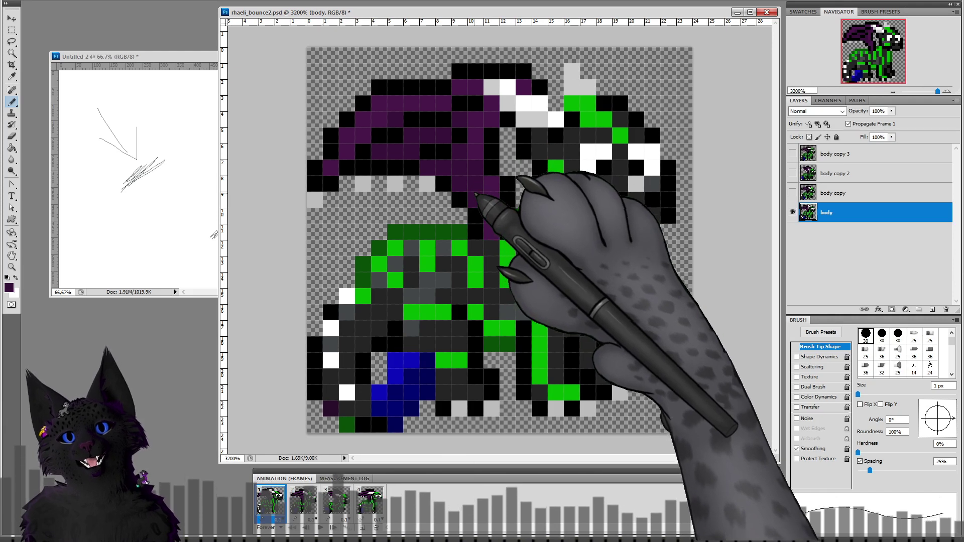
Step: Shade the lower wing membrane dark purple on the body copy layer in frame 2, and extend the wing shading in frame 1
click(303, 500)
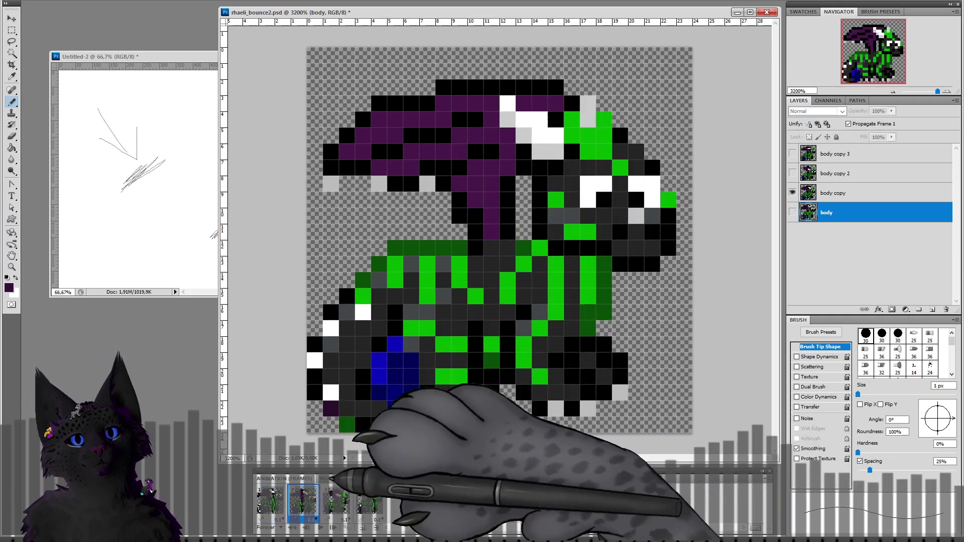
click(803, 192)
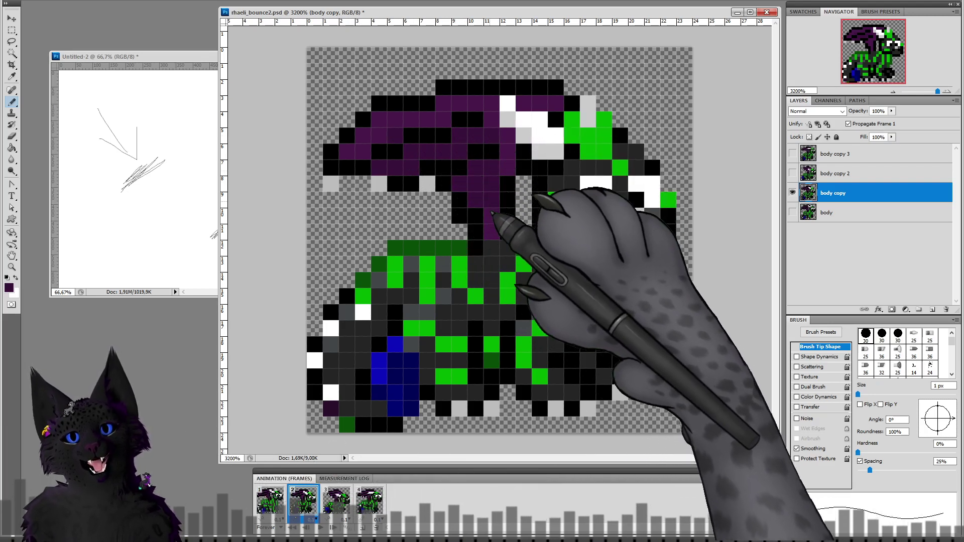
click(270, 500)
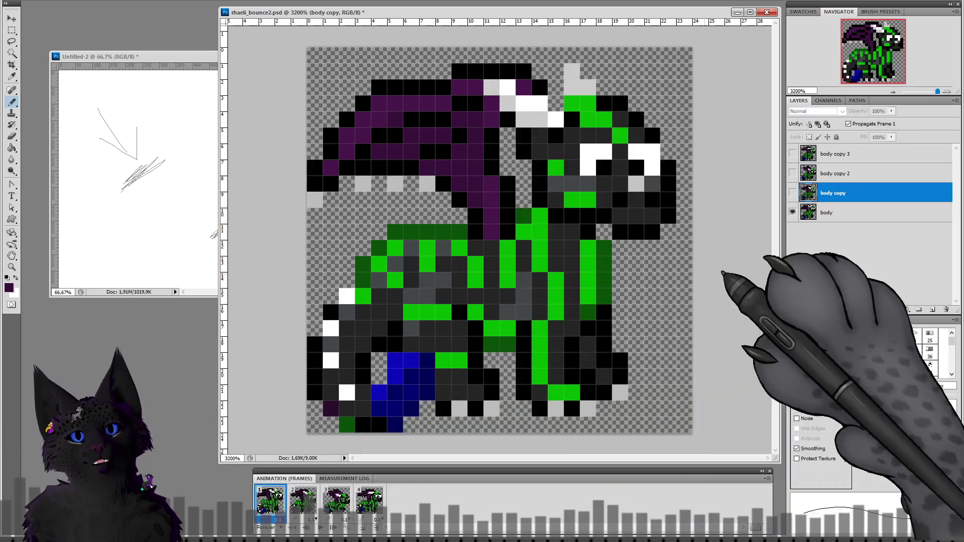
click(833, 212)
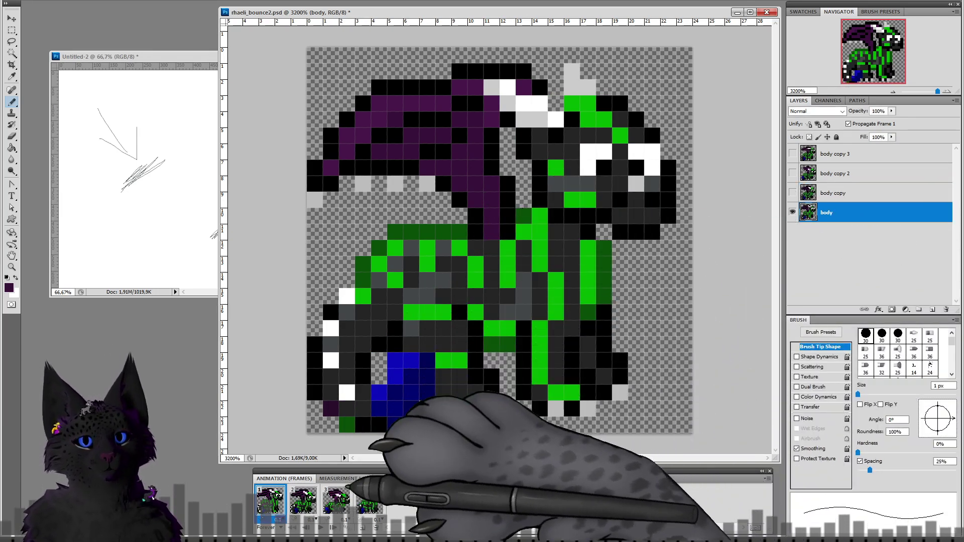
Step: Shade the lower wing membrane and wing arm dark purple on the body copy 2 layer in frame 3
click(336, 500)
click(835, 175)
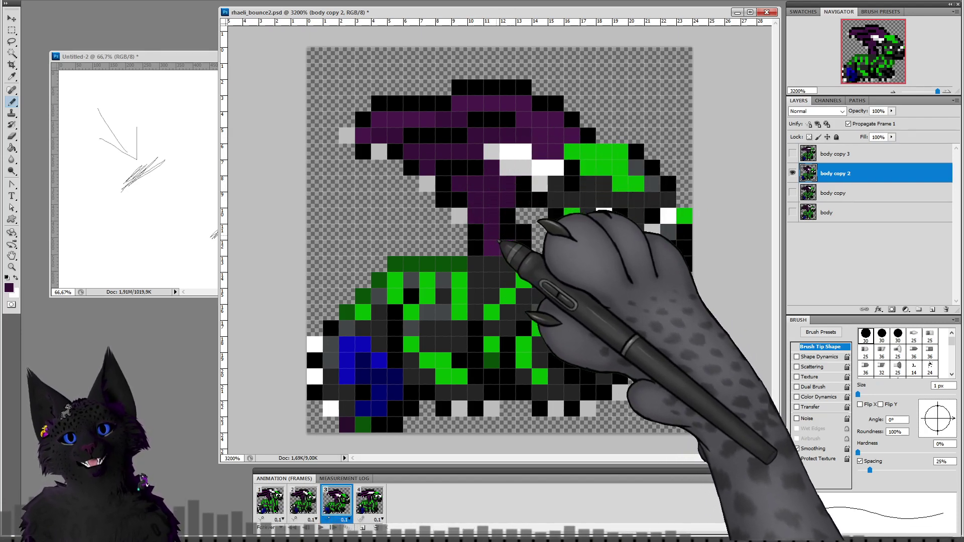
Step: Shade the lower wing membrane and wing arm dark purple on the body copy 3 layer in frame 4
click(369, 501)
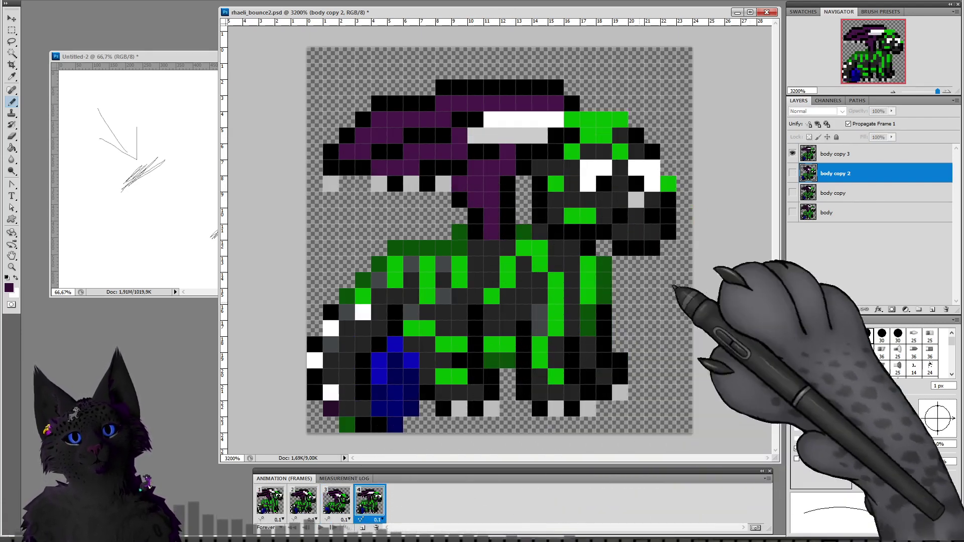
click(826, 154)
click(363, 151)
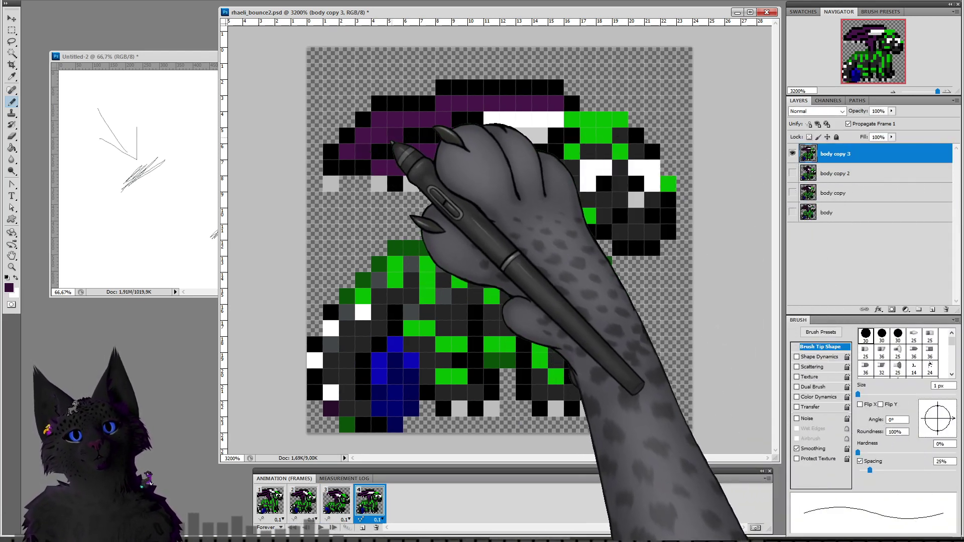
click(379, 135)
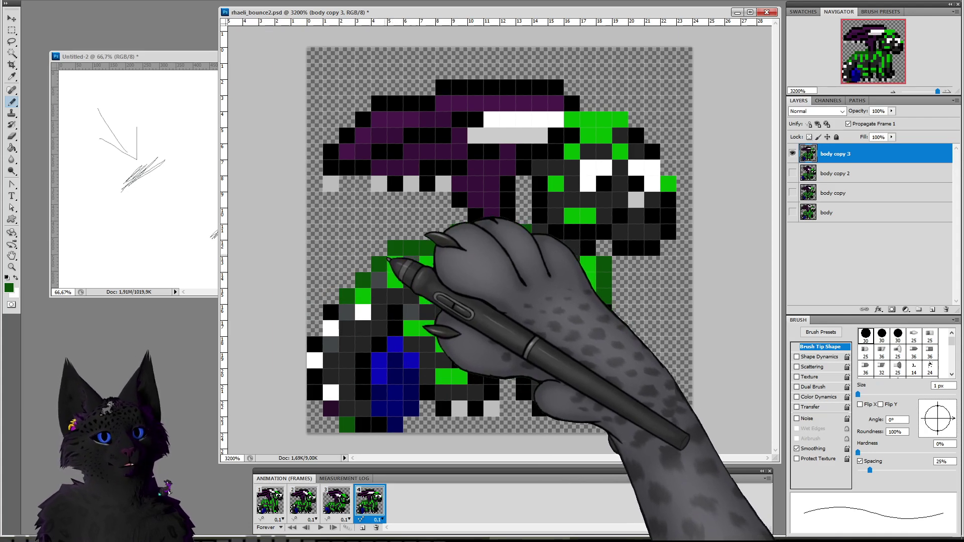
Step: Mix a medium green between the dark and bright greens and shade the back markings with it on the body layer in frame 1
click(8, 288)
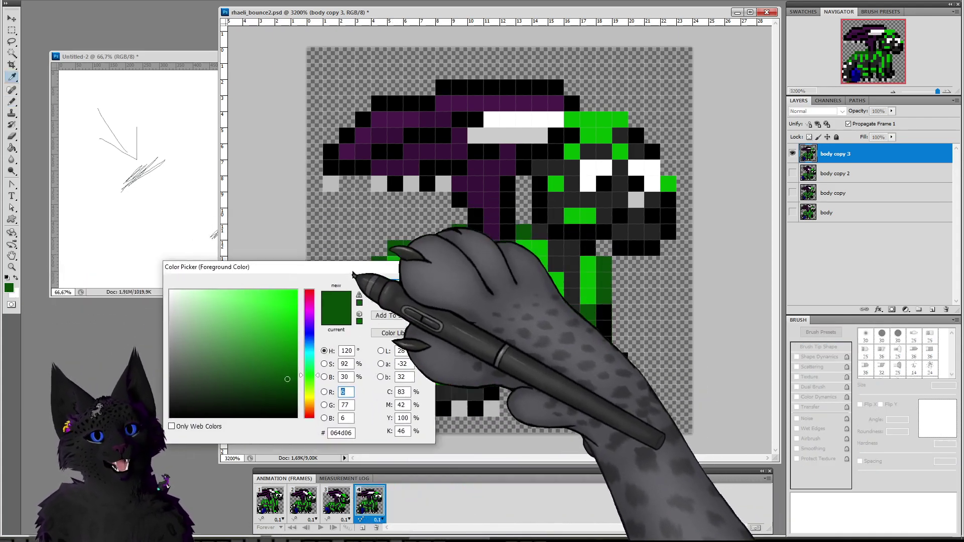
click(265, 371)
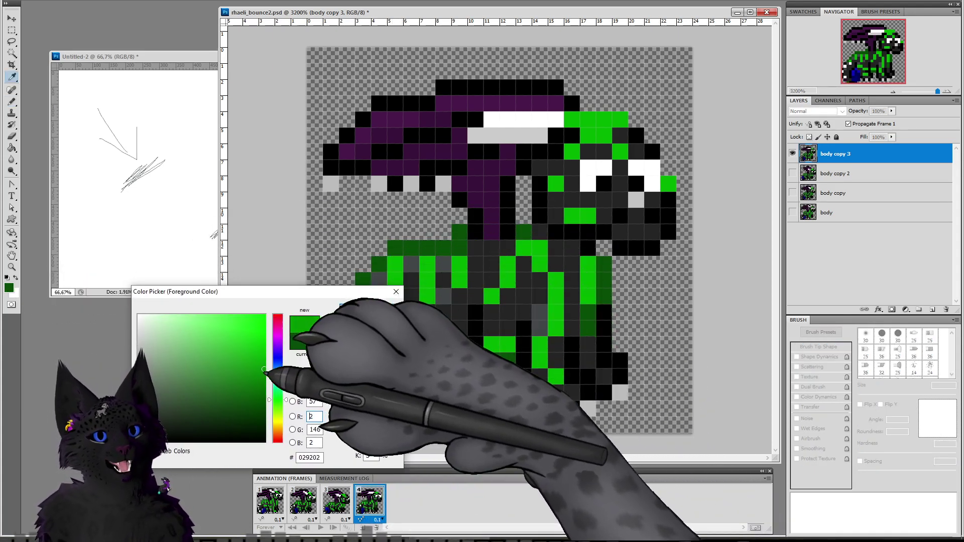
click(368, 308)
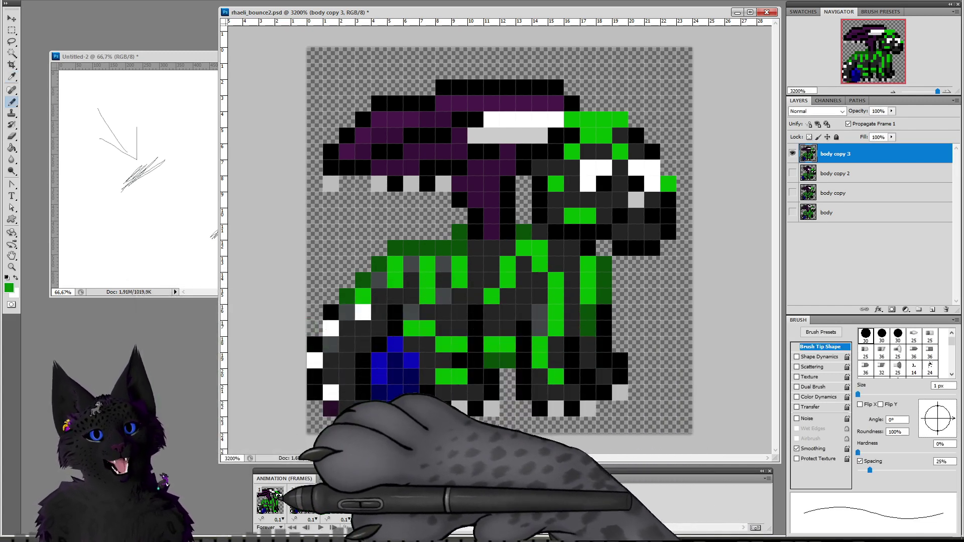
click(270, 500)
click(825, 213)
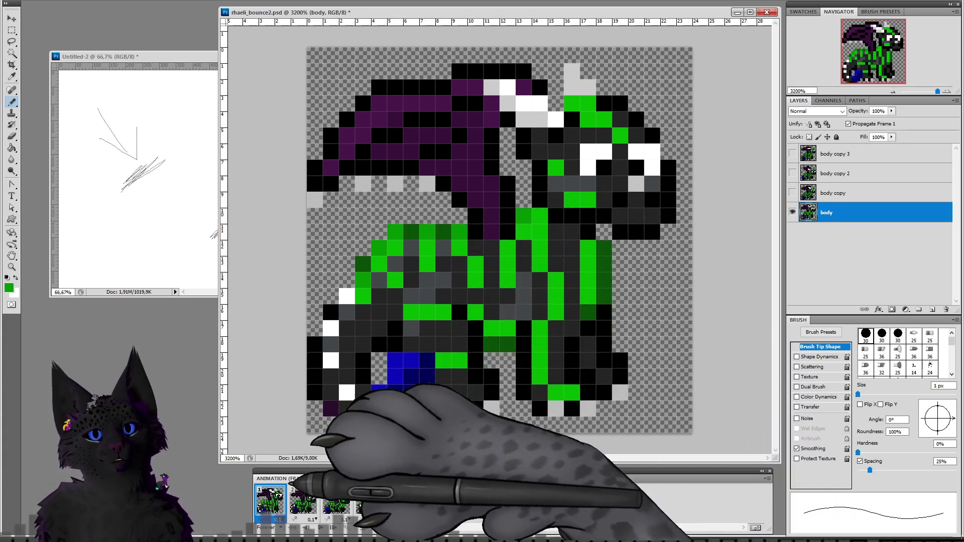
Step: Shade the back markings medium green in frames 2, 3 and 4 on the body copy, body copy 2 and body copy 3 layers
click(303, 501)
click(832, 192)
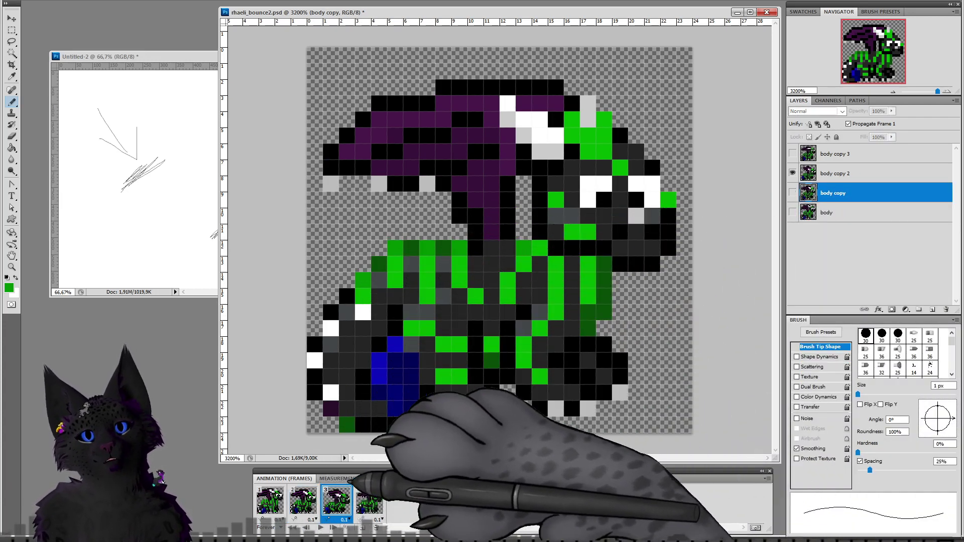
click(335, 500)
click(833, 173)
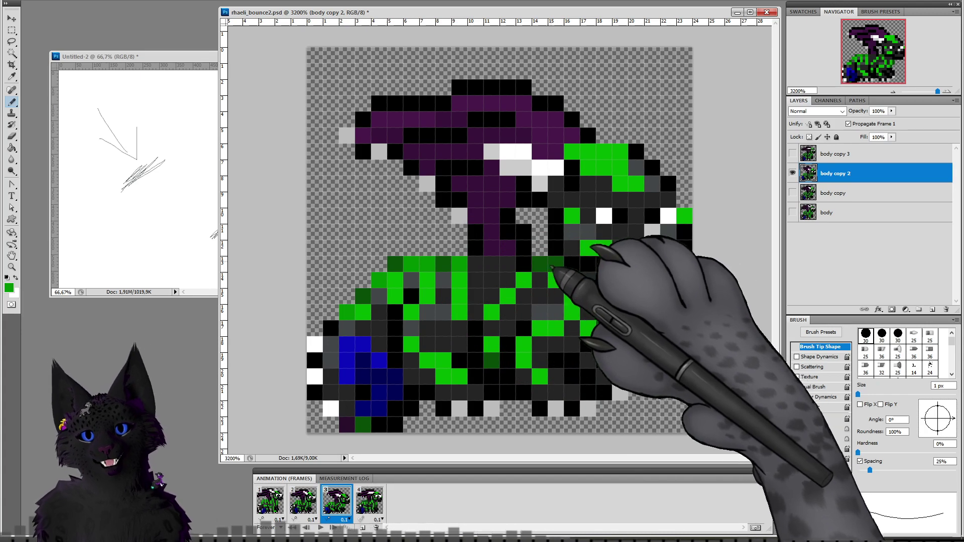
click(369, 500)
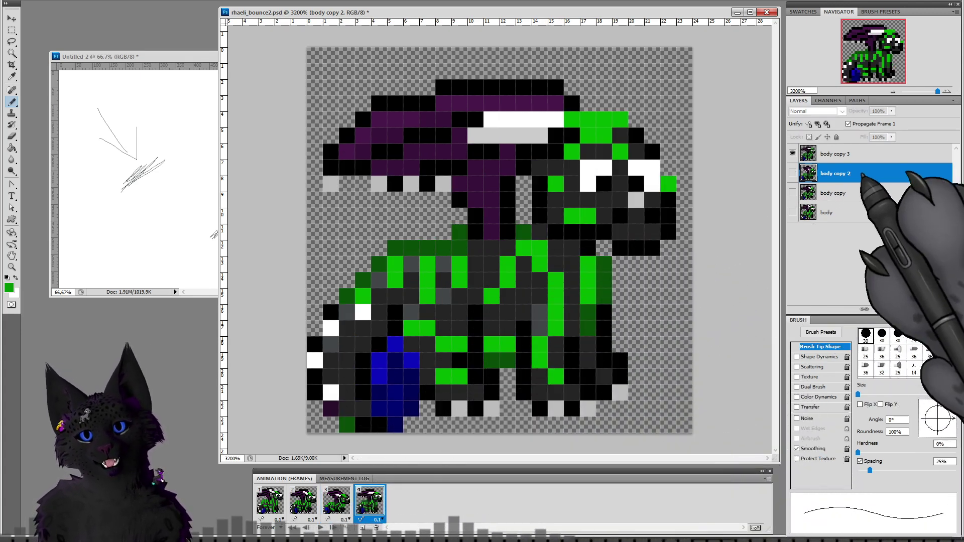
click(833, 153)
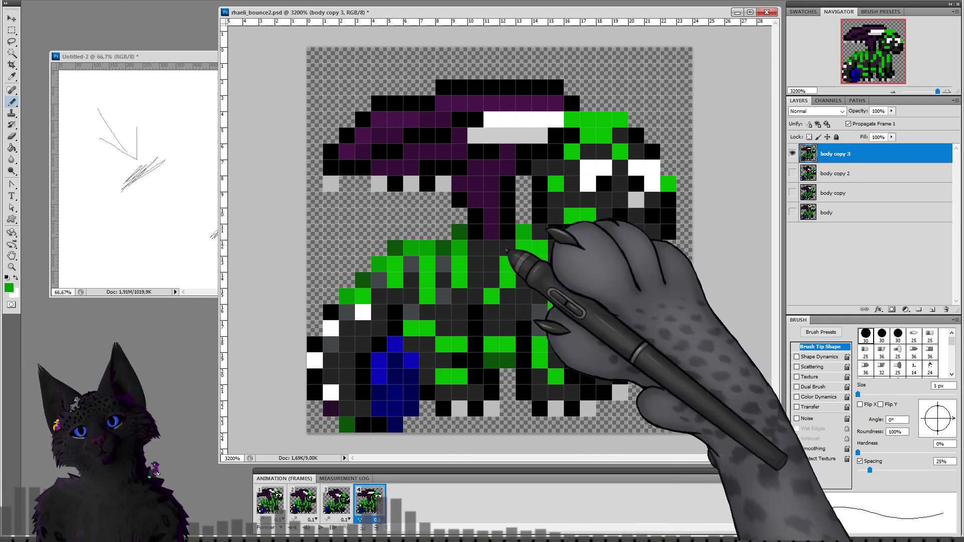
Step: Compare the four frames, then try raising both pupils by one pixel in frame 4 and play the animation to check the eyes
click(280, 496)
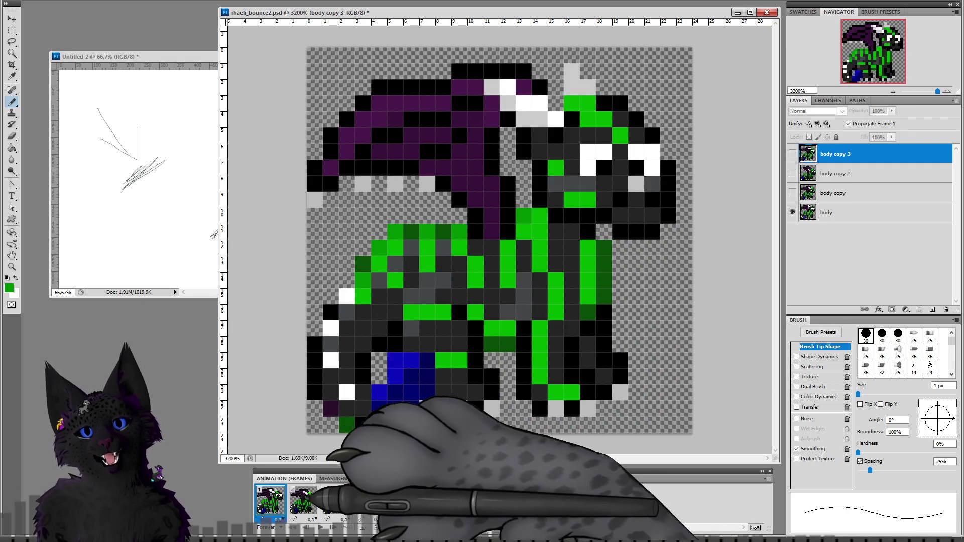
click(313, 502)
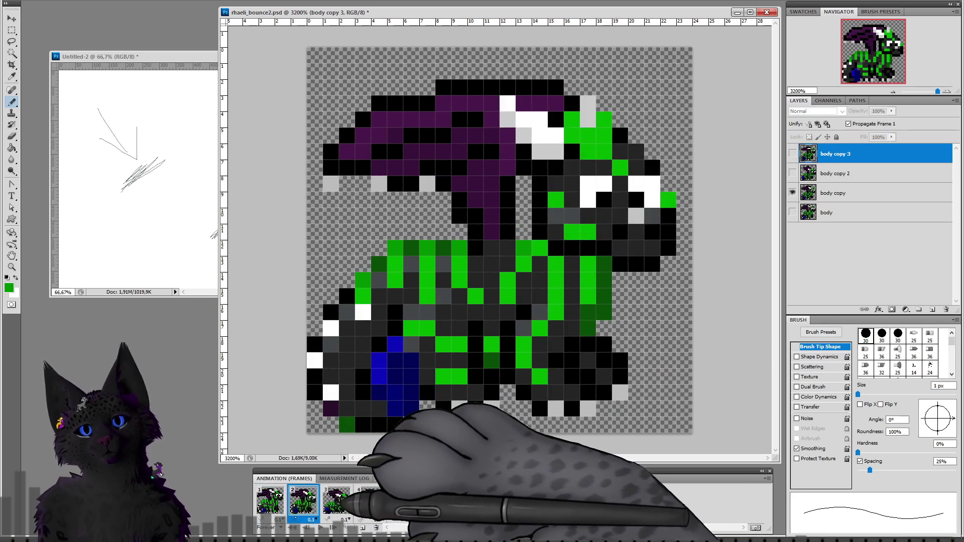
click(336, 500)
click(370, 501)
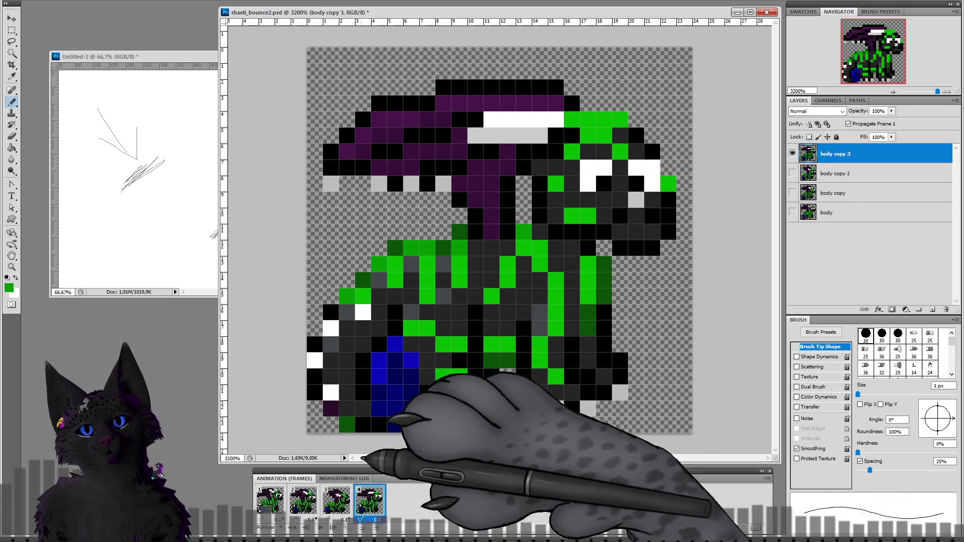
alt+click(606, 187)
click(604, 169)
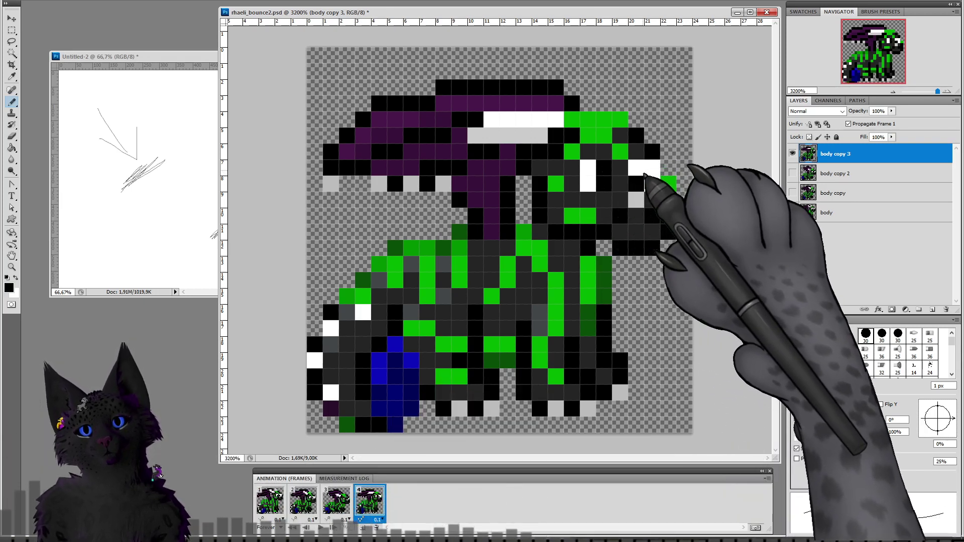
click(637, 170)
alt+click(650, 181)
click(636, 184)
click(604, 183)
click(321, 527)
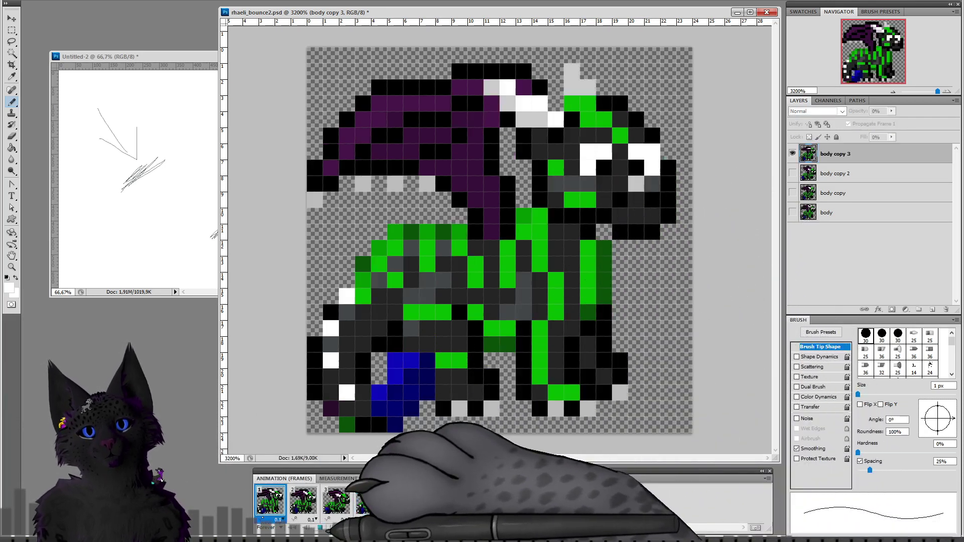
key(space)
Step: Repaint both pupils in frame 4 one pixel lower, with white above them
click(376, 500)
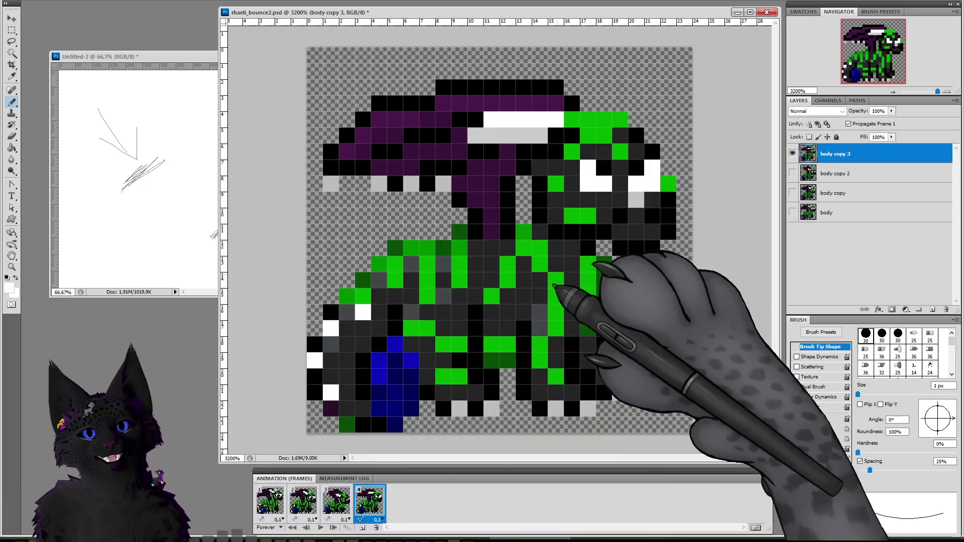
alt+click(636, 171)
click(603, 184)
click(634, 186)
alt+click(647, 177)
click(636, 169)
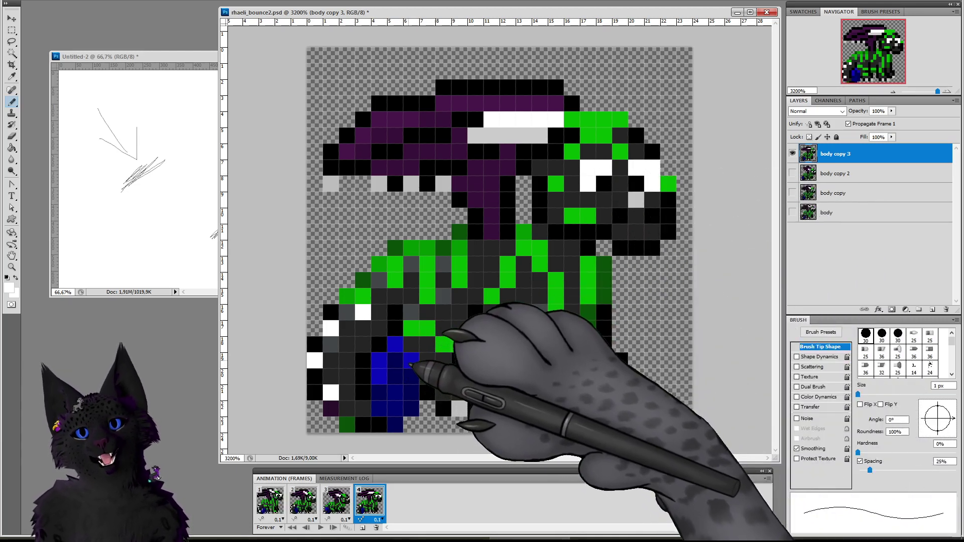
Step: Mix a darker shade of the body grey and add shading to the body and legs with it on body copy 3 in frame 4
alt+click(564, 264)
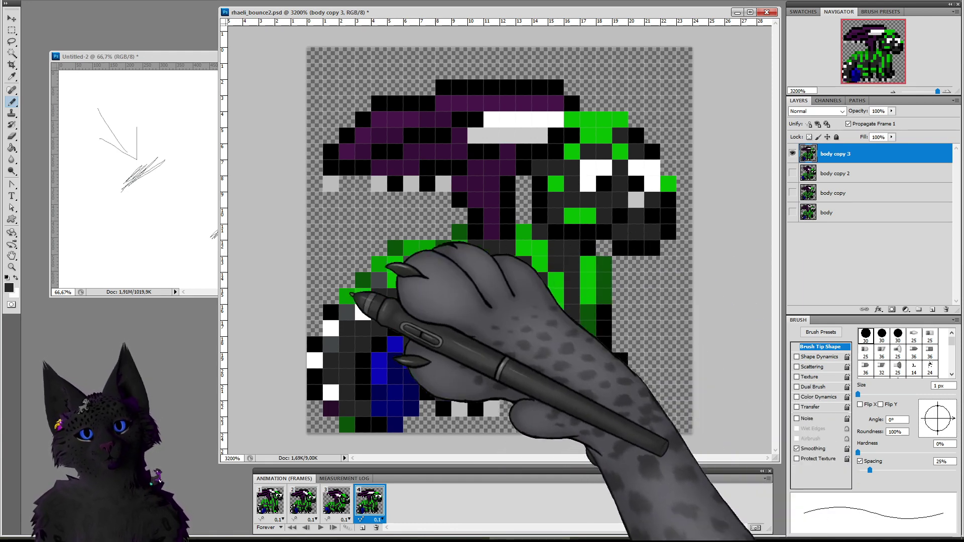
click(10, 288)
click(8, 287)
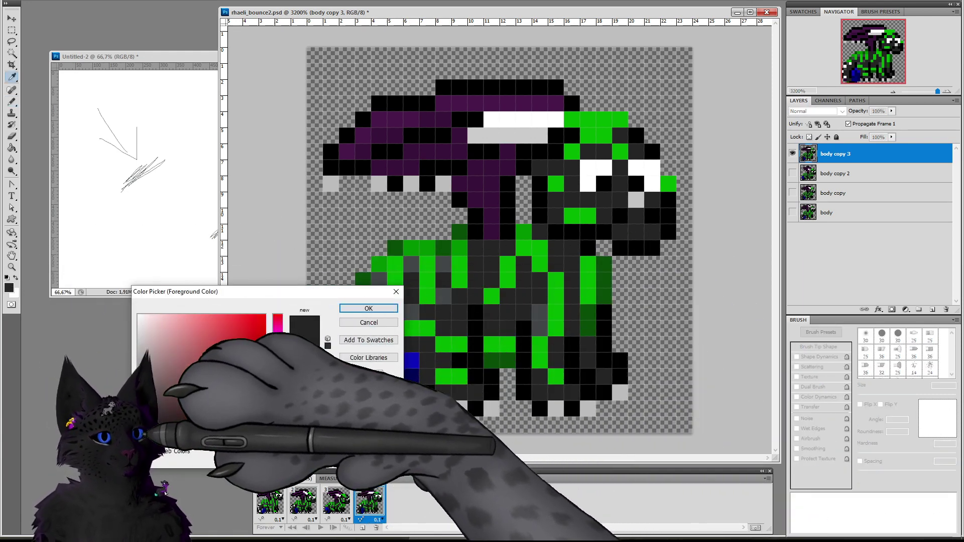
click(346, 323)
key(b)
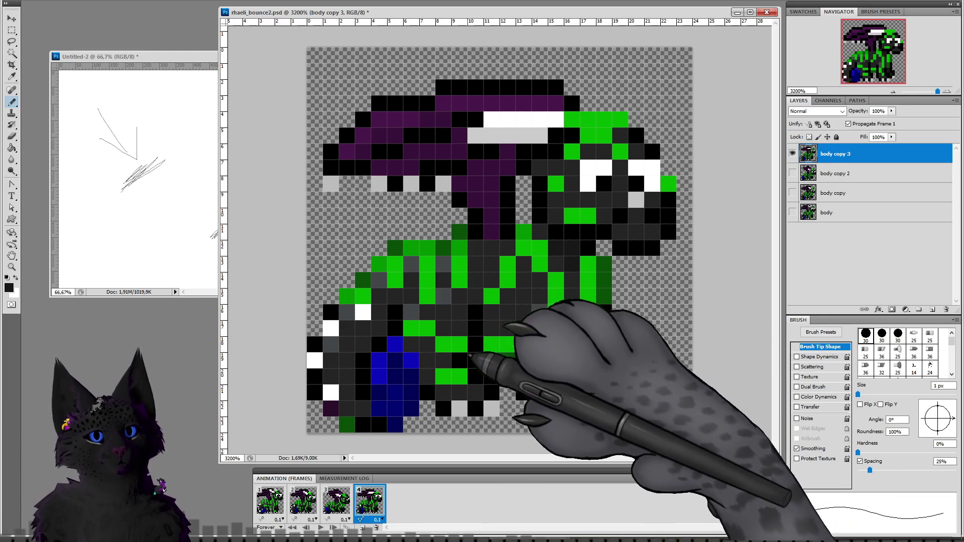
click(431, 377)
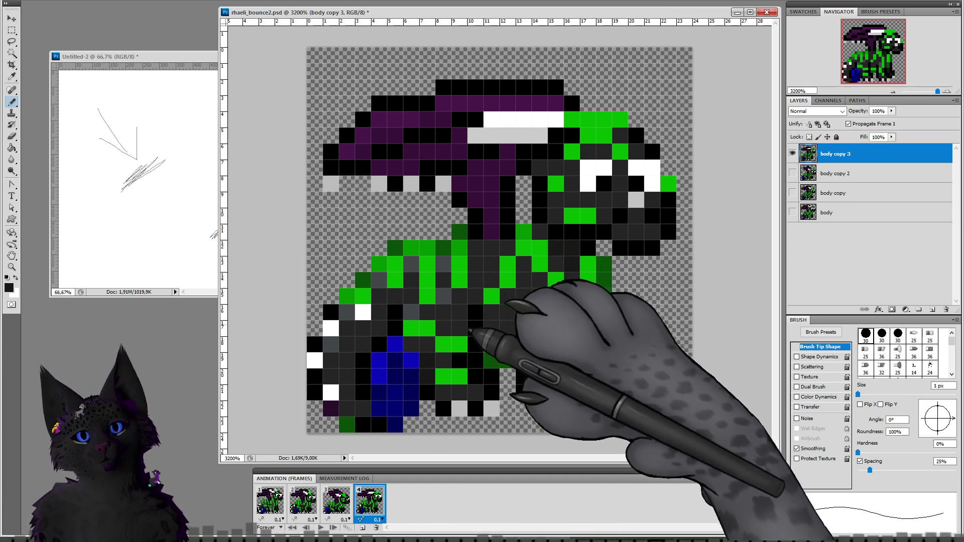
Step: Add the darker grey shading to the body and legs in frames 1, 2 and 3 on the body, body copy and body copy 2 layers
click(269, 500)
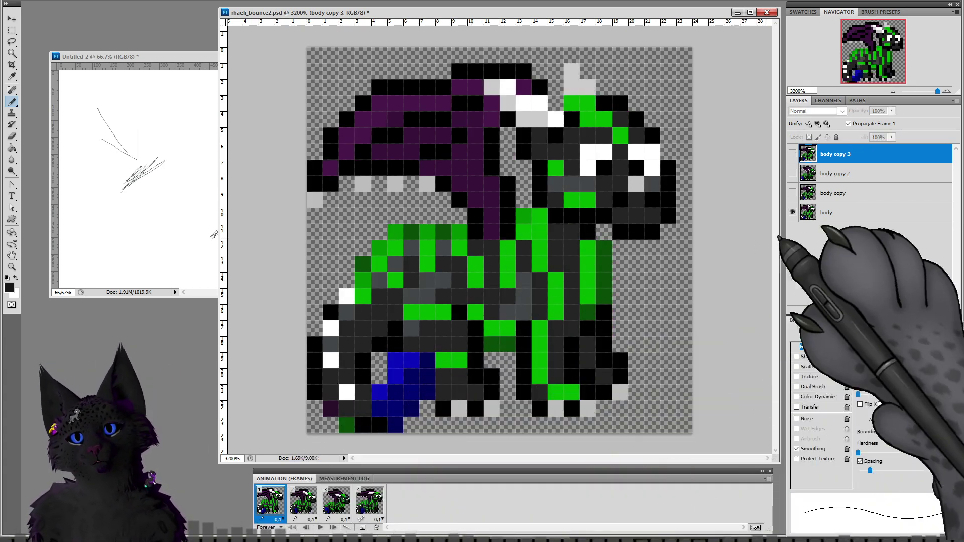
click(826, 212)
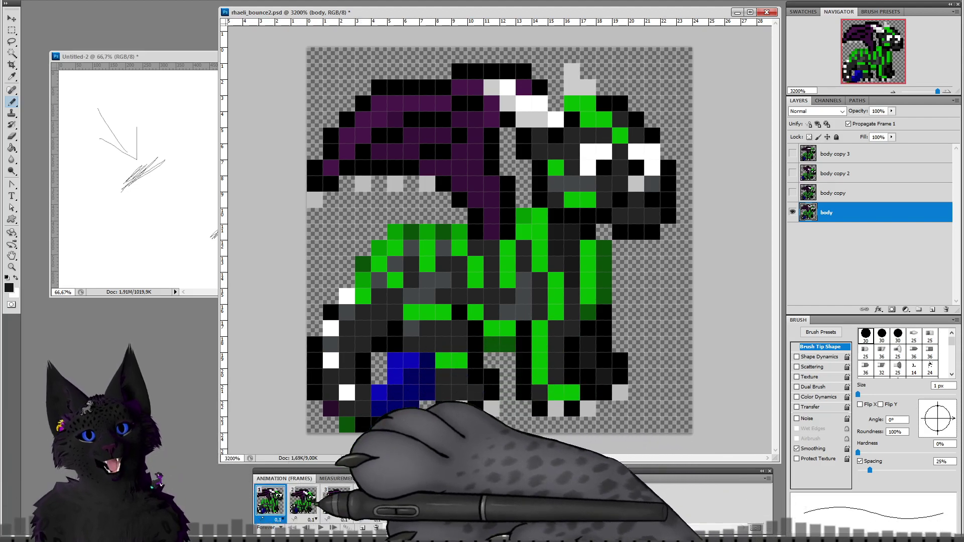
click(303, 501)
click(854, 193)
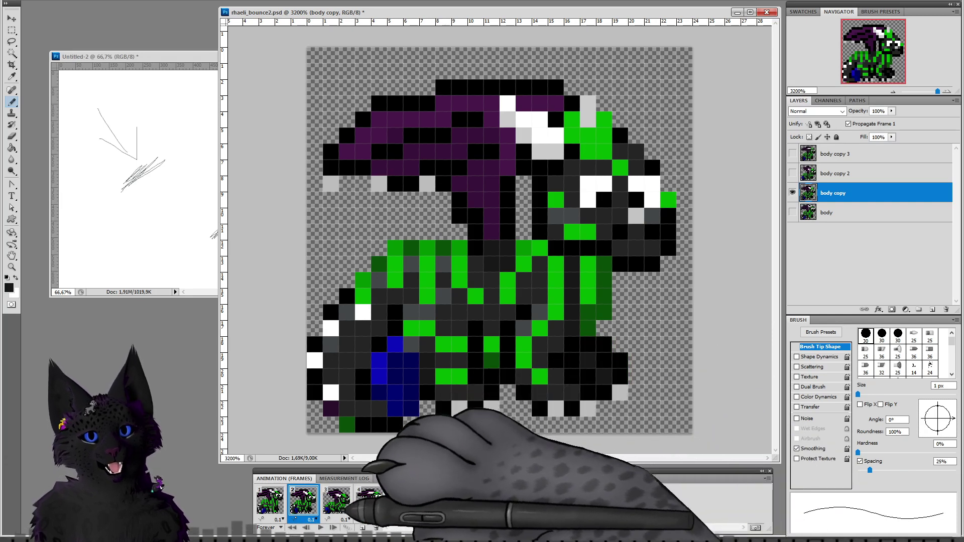
click(336, 500)
click(853, 173)
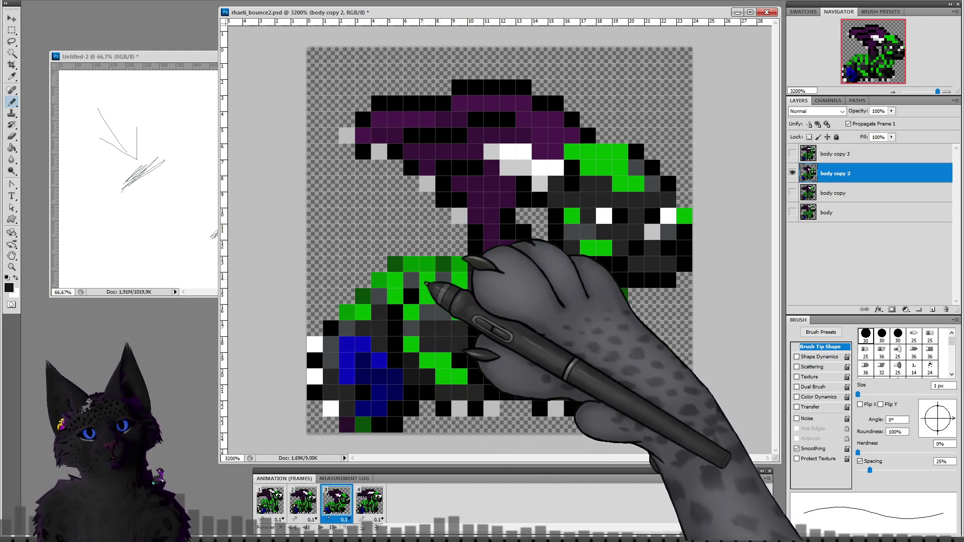
Step: Shade the edges of the head crest, chest and leg markings medium green in frames 3 and 4 on body copy 2 and body copy 3
alt+click(428, 269)
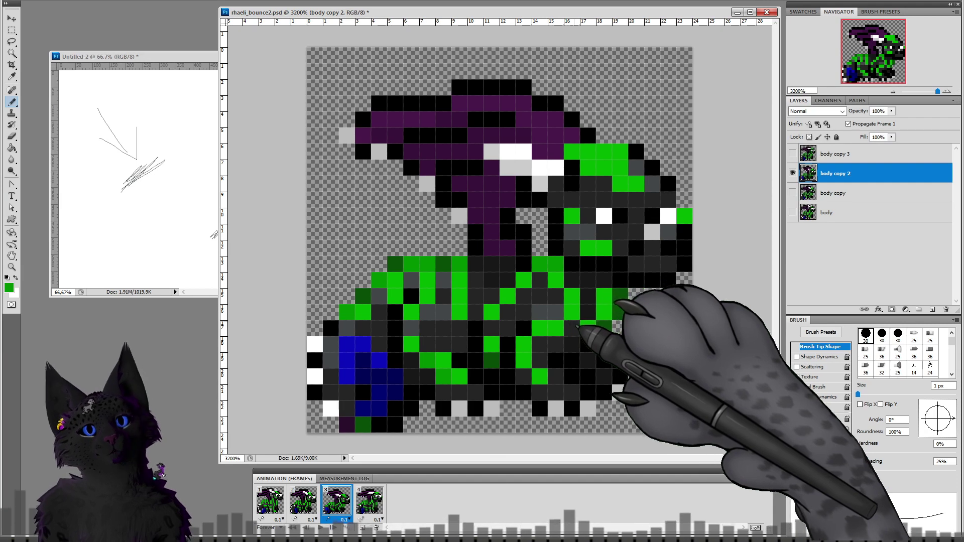
mouse_move(604, 152)
mouse_down()
mouse_move(620, 152)
mouse_move(620, 167)
mouse_up()
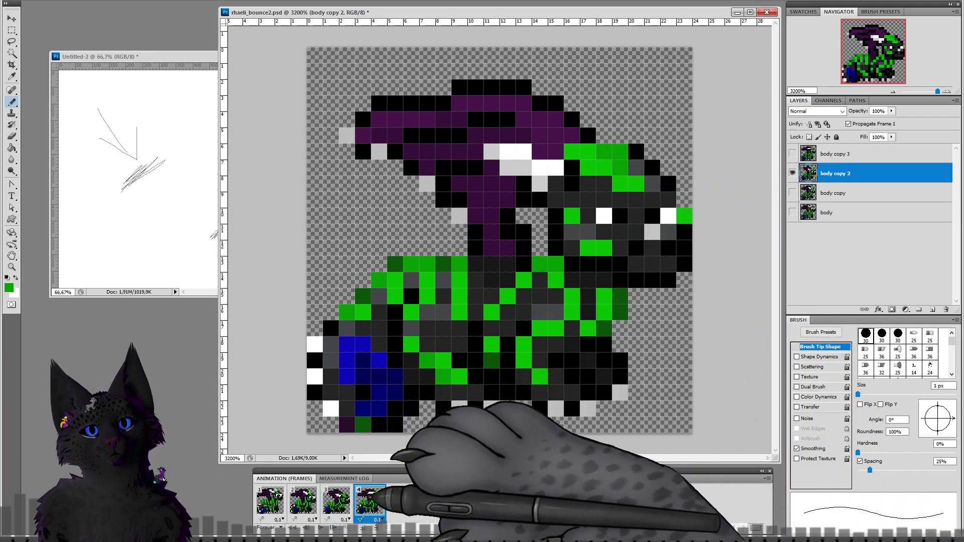
click(370, 501)
click(853, 153)
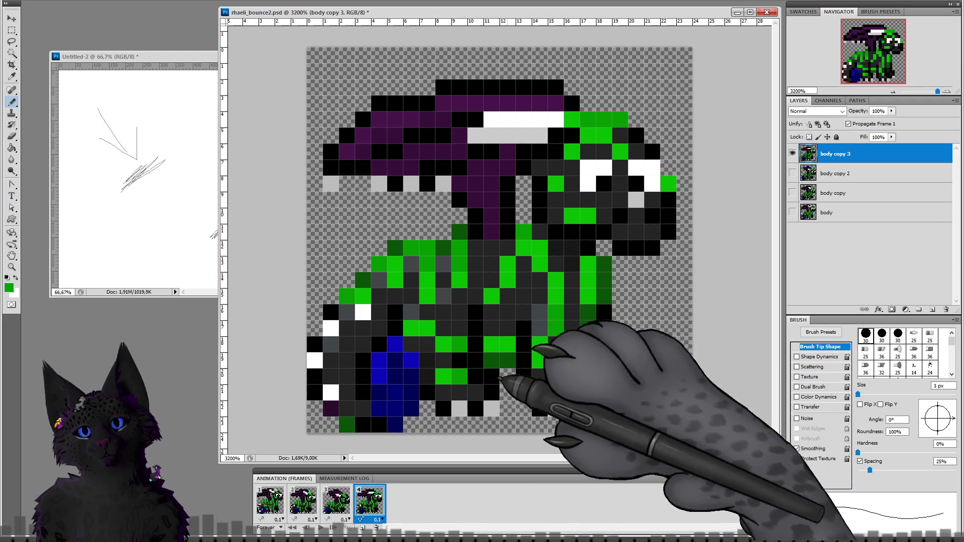
click(337, 499)
click(833, 173)
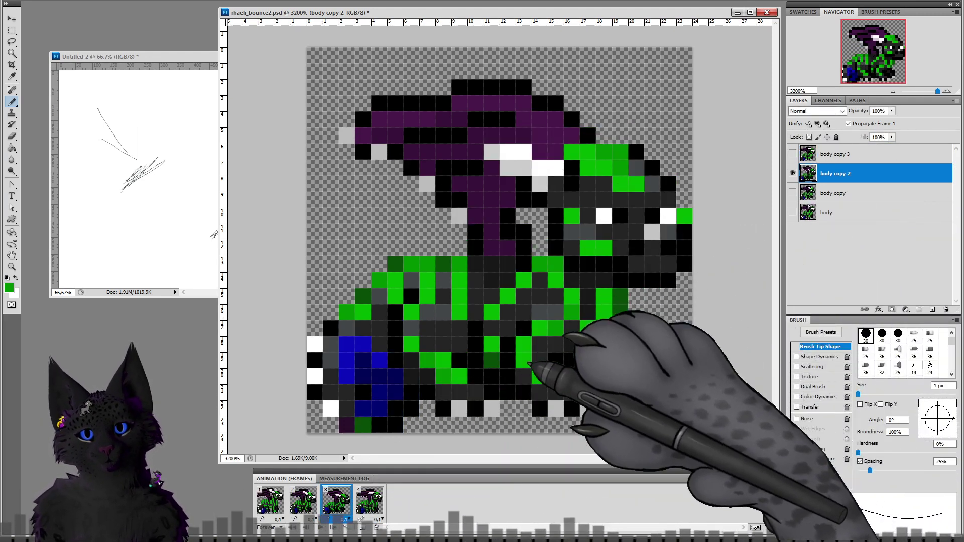
Step: Shade the head crest, chest and leg markings medium green in frame 1 on the body layer
click(369, 499)
click(271, 499)
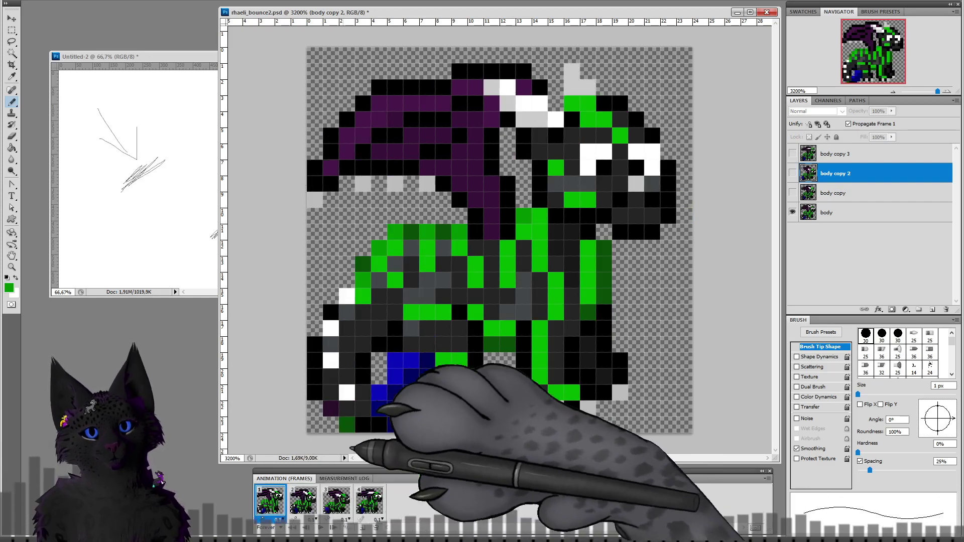
click(833, 212)
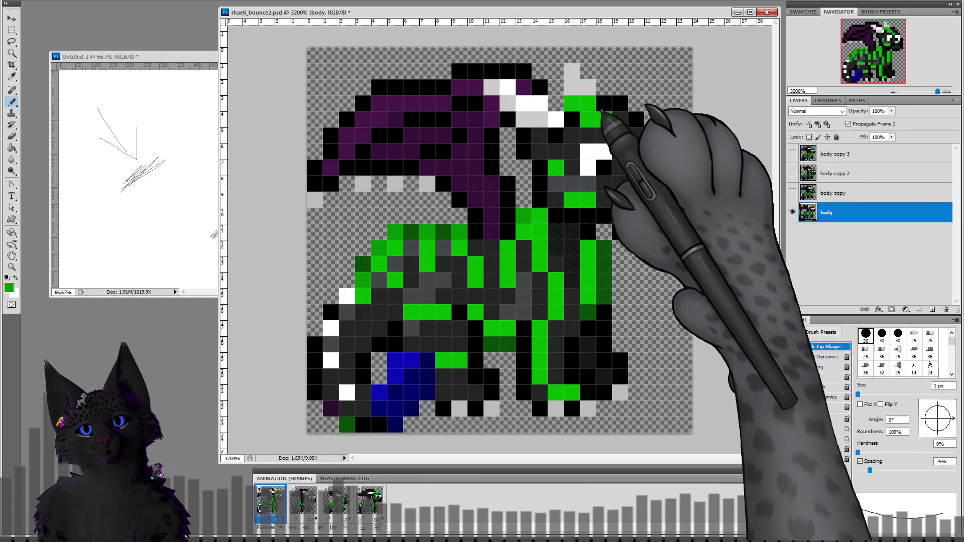
click(591, 117)
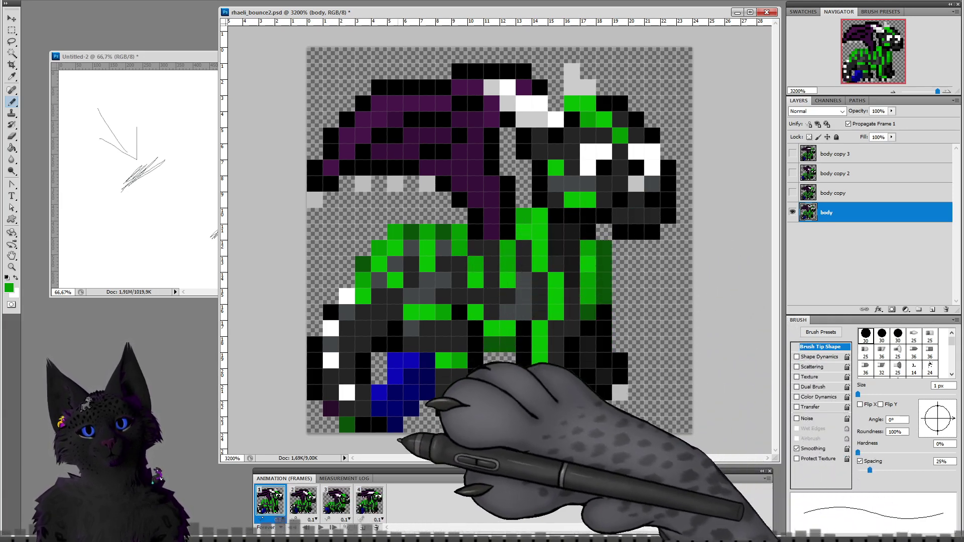
Step: Shade the edges of the chest and leg markings medium green in frame 2 on the body copy layer
click(305, 502)
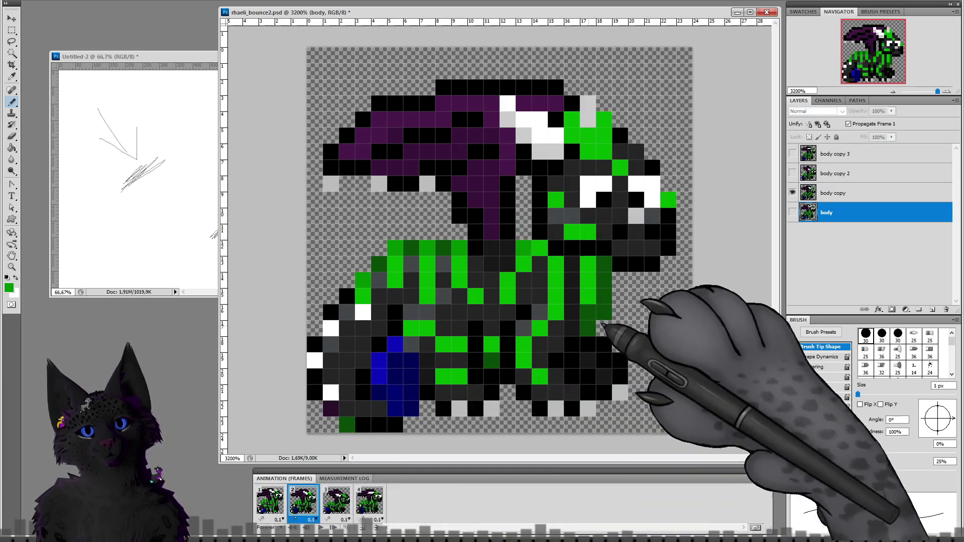
click(837, 193)
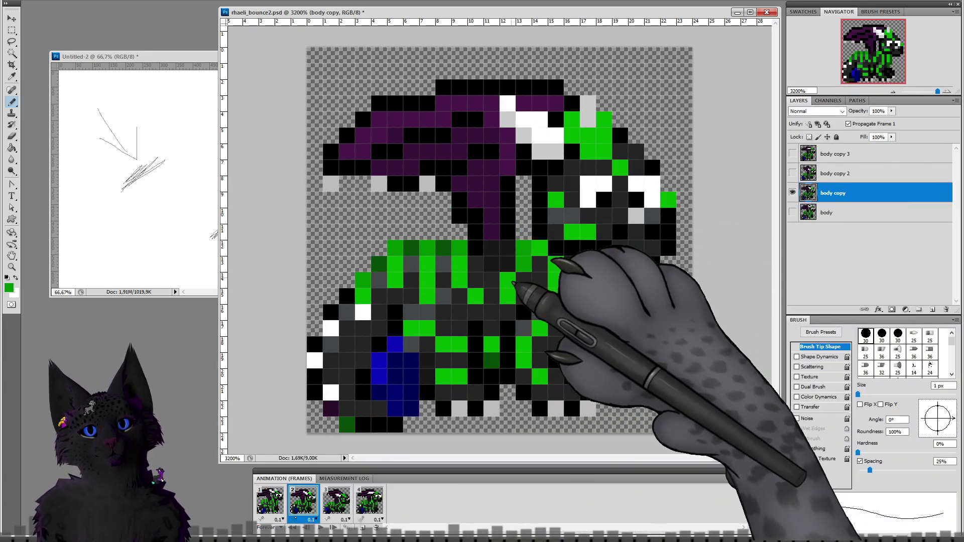
click(458, 345)
click(428, 331)
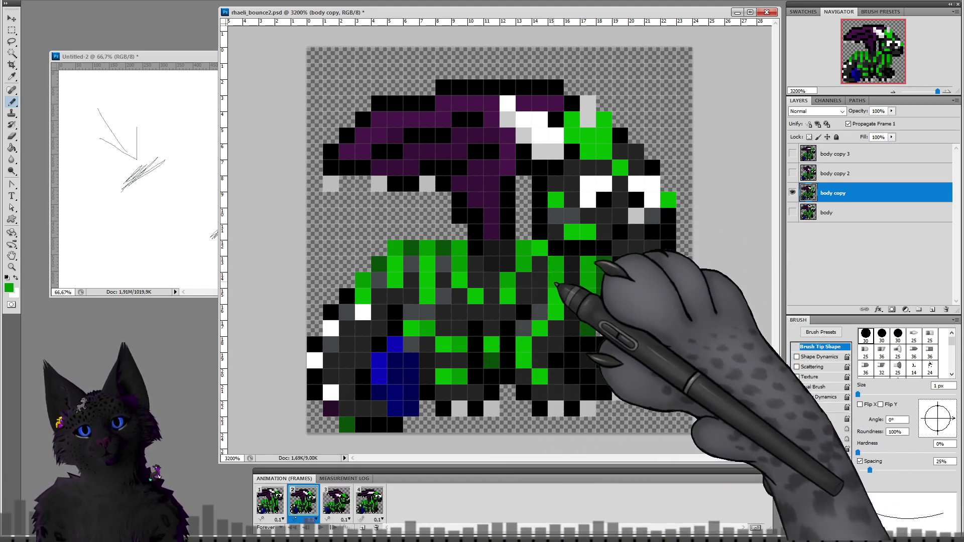
Step: Touch up the medium green shading of the chest and leg markings in frames 3 and 4 on body copy 2 and body copy 3
click(337, 501)
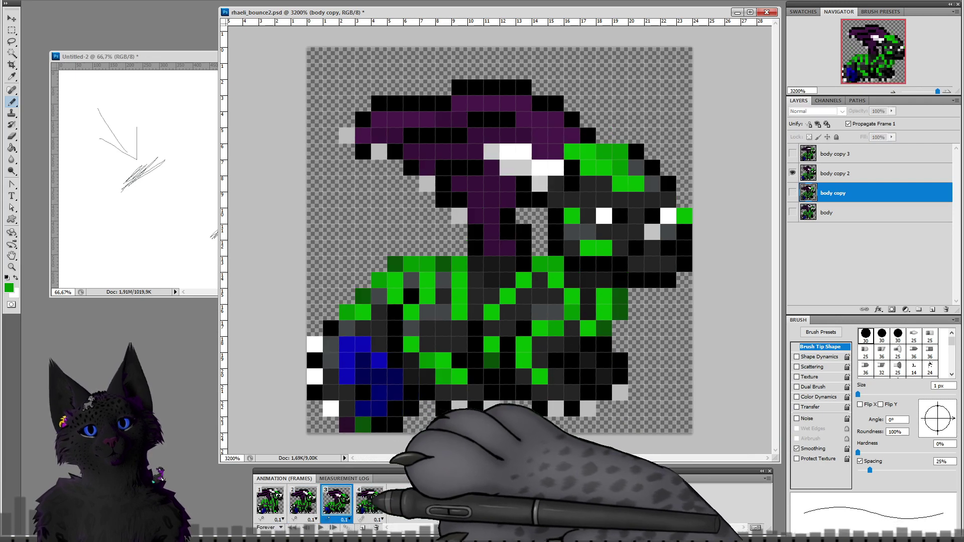
click(834, 173)
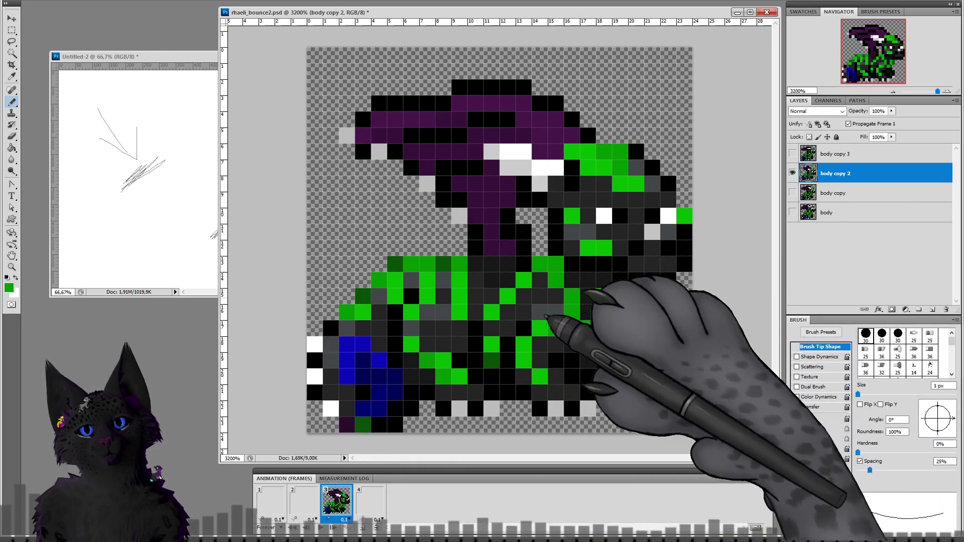
click(370, 500)
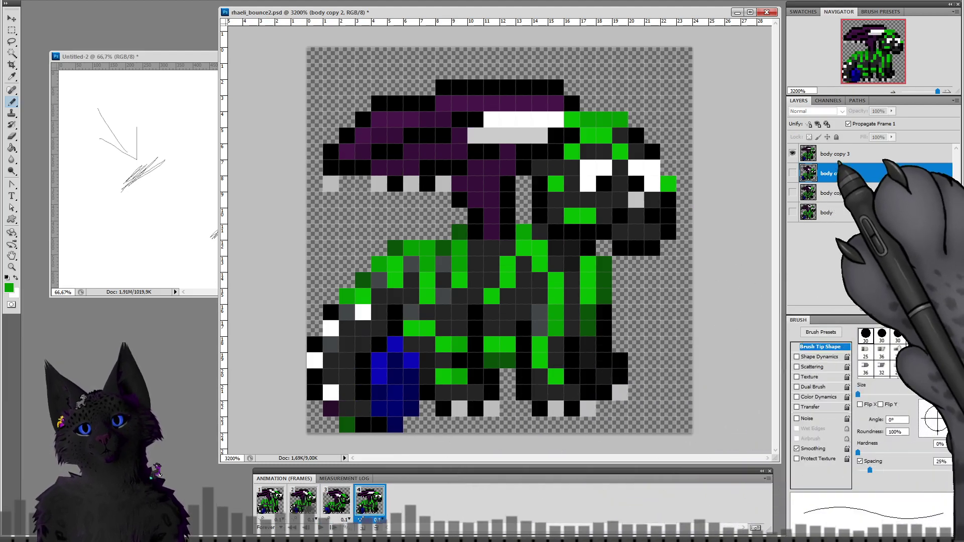
click(834, 154)
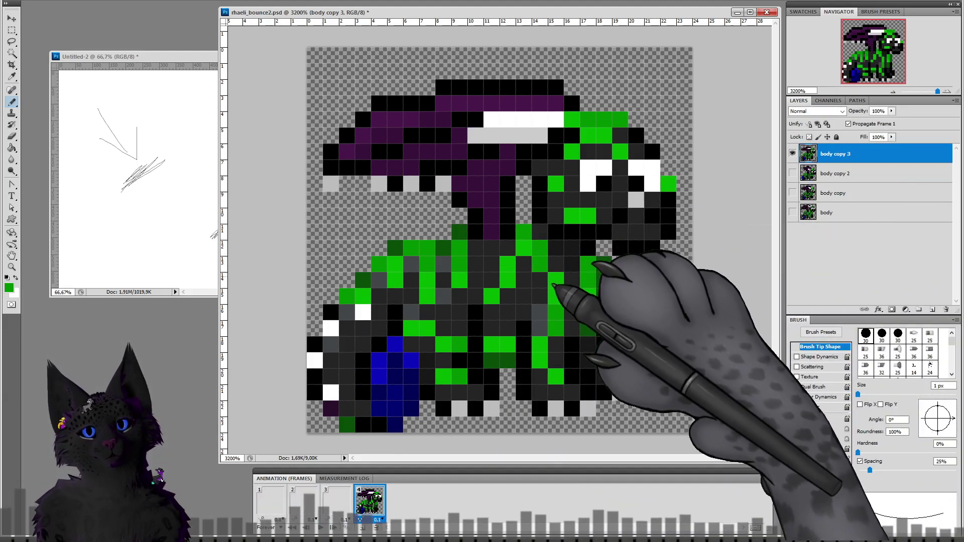
click(303, 501)
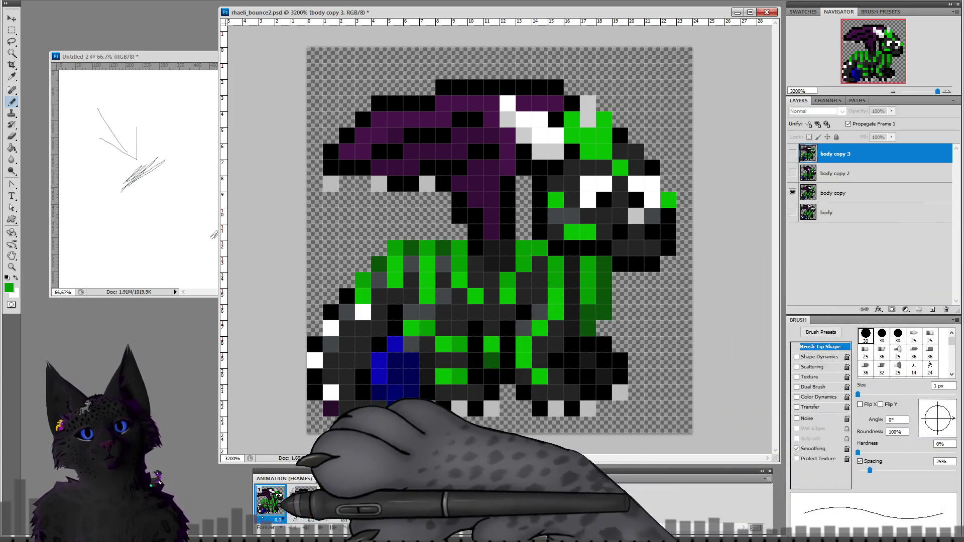
Step: Mix a darker shade of the wing purple and paint the wing tip's outline with it in frame 1 on the body layer
click(279, 498)
click(834, 213)
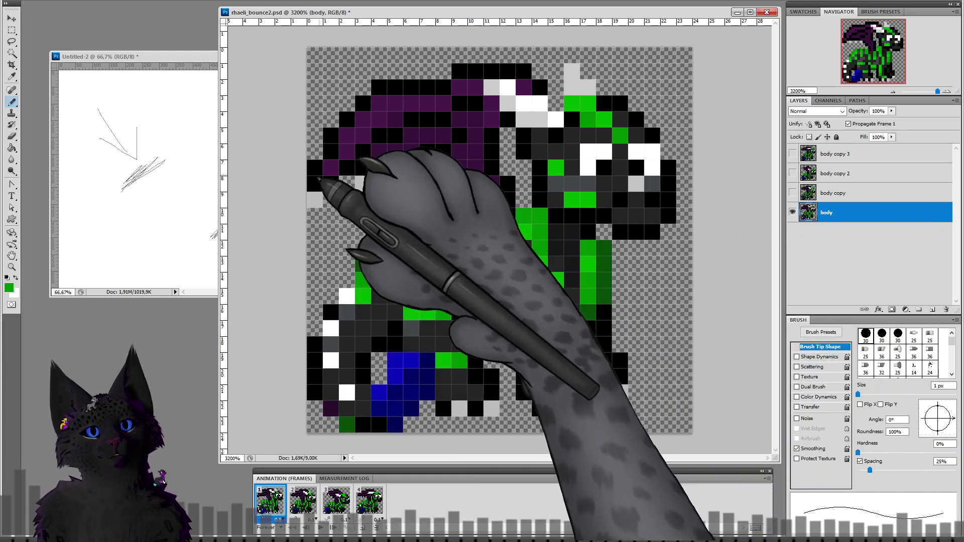
alt+click(316, 179)
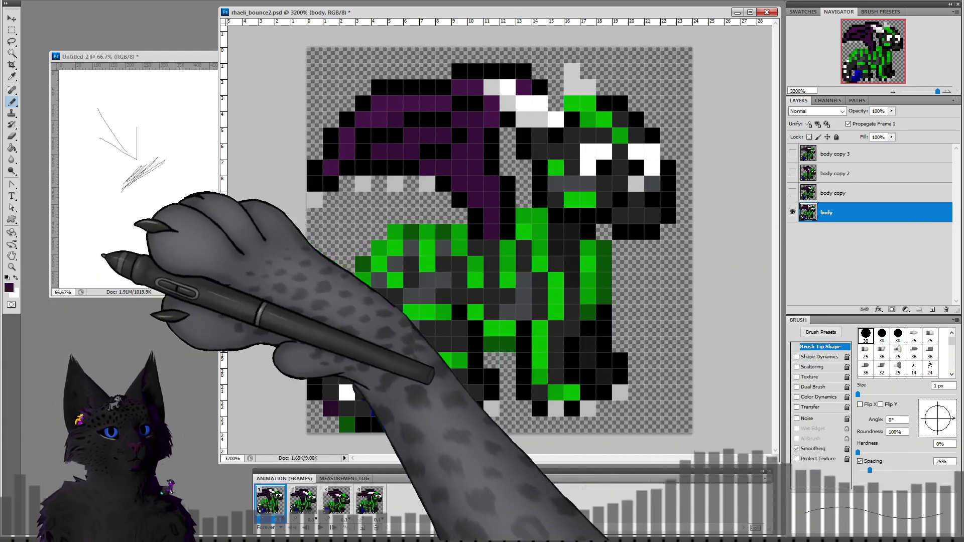
click(9, 288)
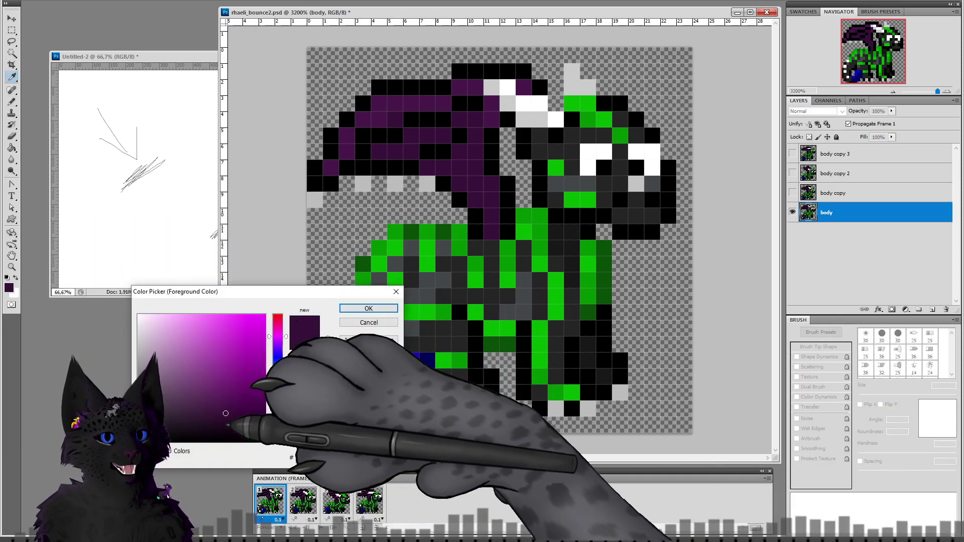
key(Return)
key(b)
click(314, 181)
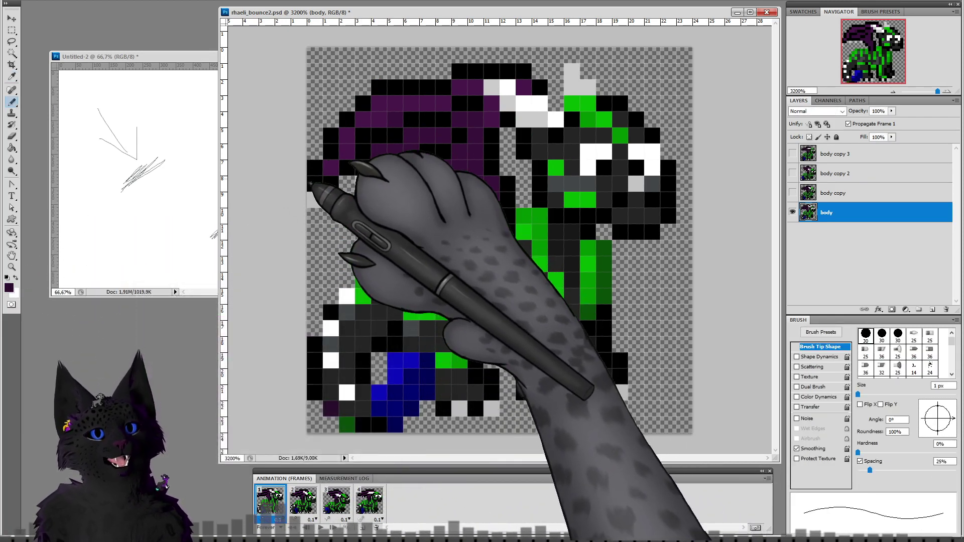
click(315, 169)
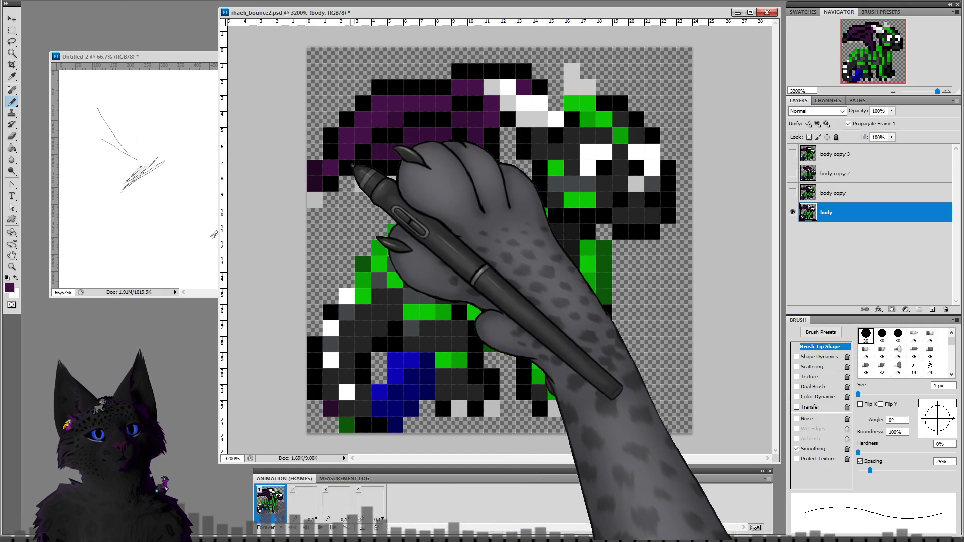
Step: Recolour the black outline along the wing's upper edge dark purple in frame 1
alt+click(316, 172)
click(331, 153)
click(331, 136)
click(349, 119)
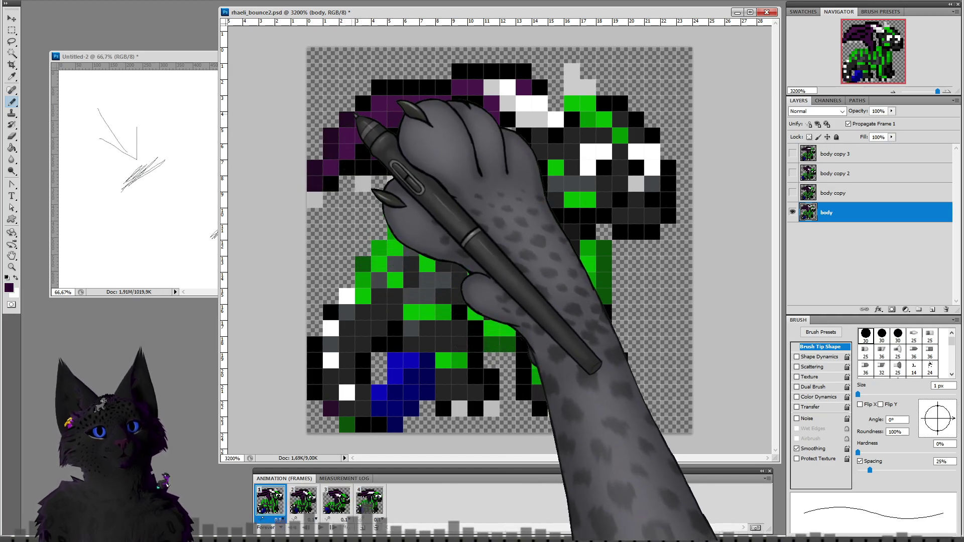
click(363, 104)
mouse_move(379, 88)
mouse_down()
mouse_move(475, 80)
mouse_move(465, 76)
mouse_move(523, 75)
mouse_up()
click(537, 86)
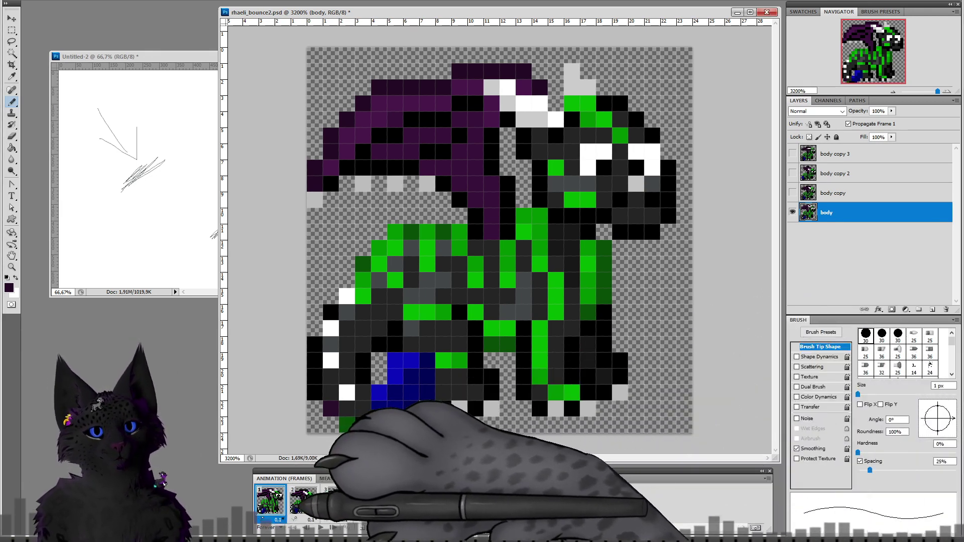
Step: Recolour the wing's upper outline dark purple in frame 2 on the body copy layer, comparing it with frame 1
click(792, 193)
click(792, 213)
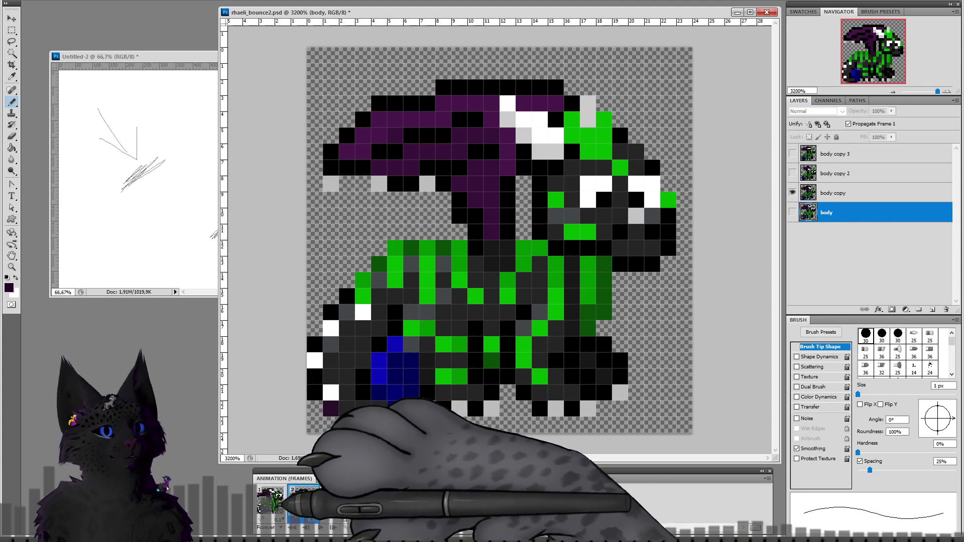
click(270, 500)
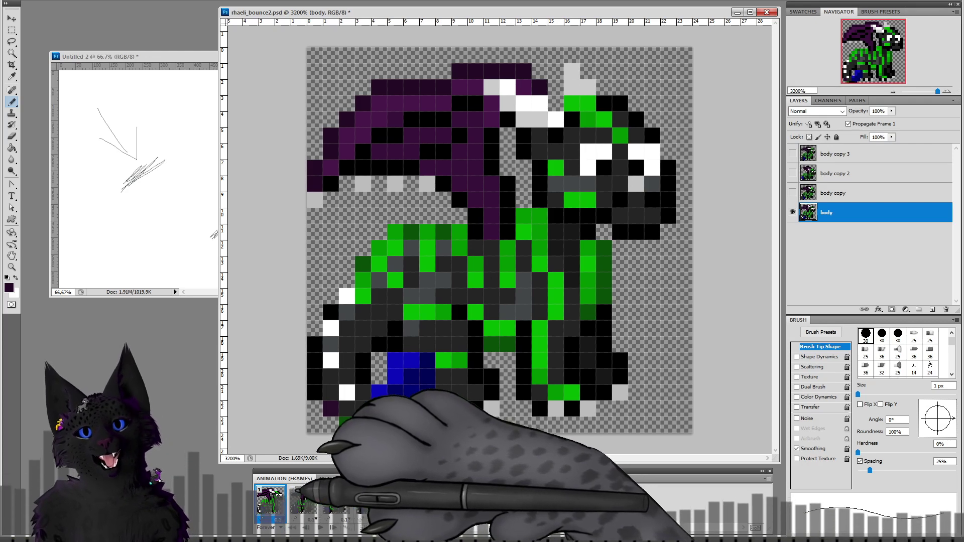
click(302, 501)
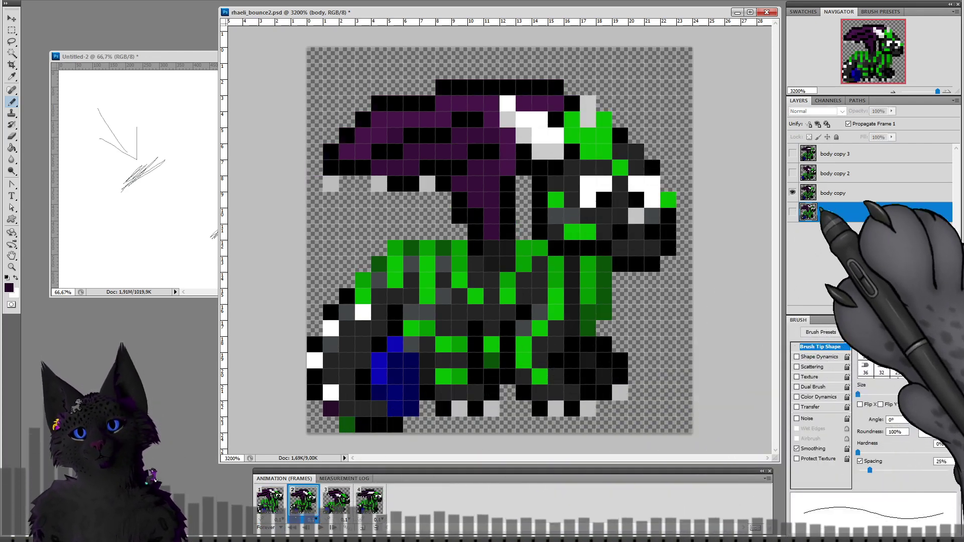
click(833, 193)
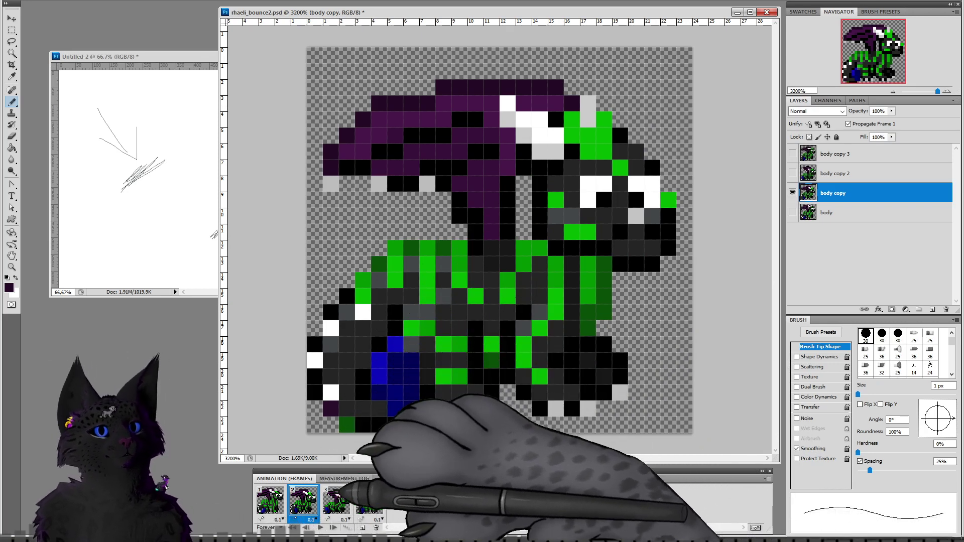
Step: Recolour the wing's upper outline dark purple in frame 3 on the body copy 2 layer
click(336, 494)
click(803, 174)
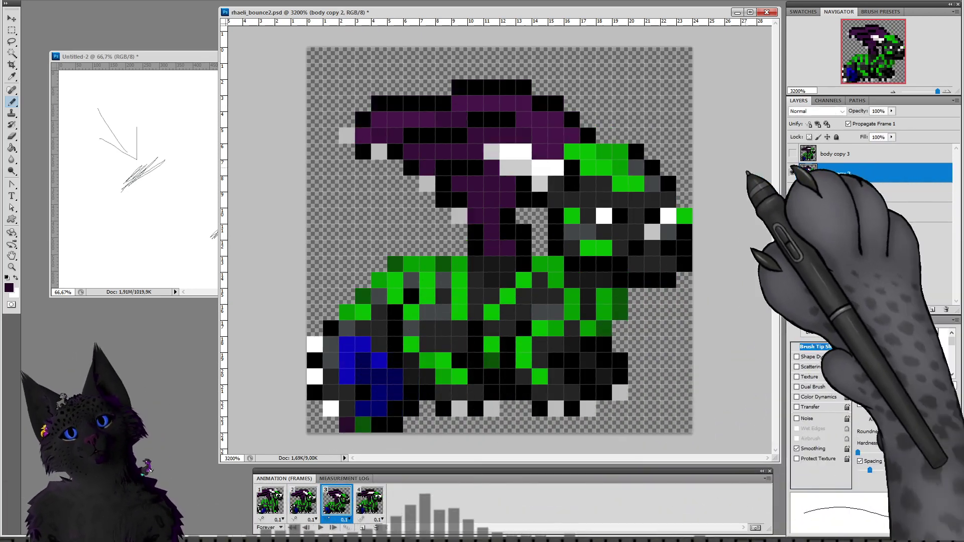
click(363, 119)
mouse_move(379, 104)
mouse_down()
mouse_move(433, 110)
mouse_move(470, 101)
mouse_move(462, 96)
mouse_move(557, 103)
mouse_up()
click(442, 103)
click(571, 119)
click(587, 133)
Step: Recolour the wing's upper outline dark purple in frame 4 on the body copy 3 layer
click(369, 499)
click(834, 154)
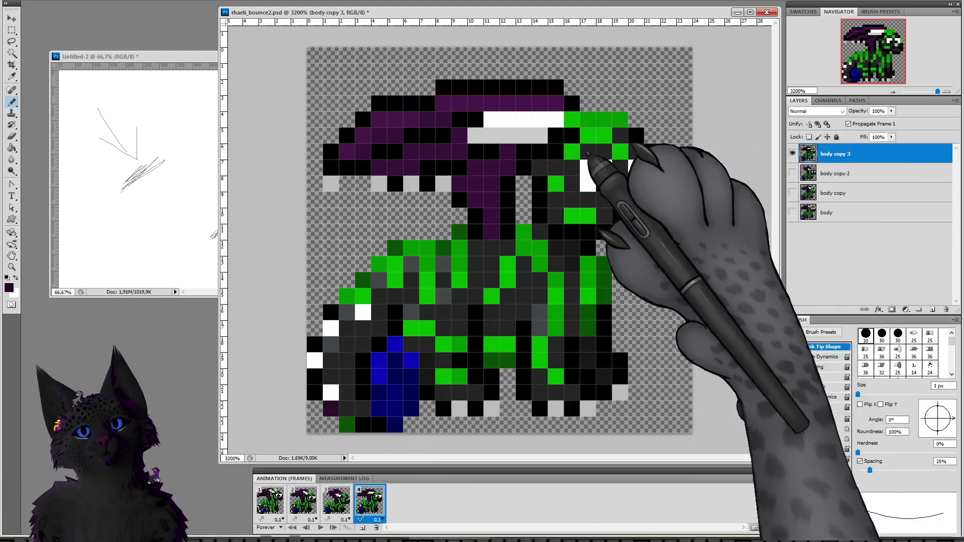
mouse_move(361, 122)
mouse_down()
mouse_move(394, 113)
mouse_move(386, 107)
mouse_move(455, 97)
mouse_move(447, 93)
mouse_move(557, 94)
mouse_move(575, 108)
mouse_up()
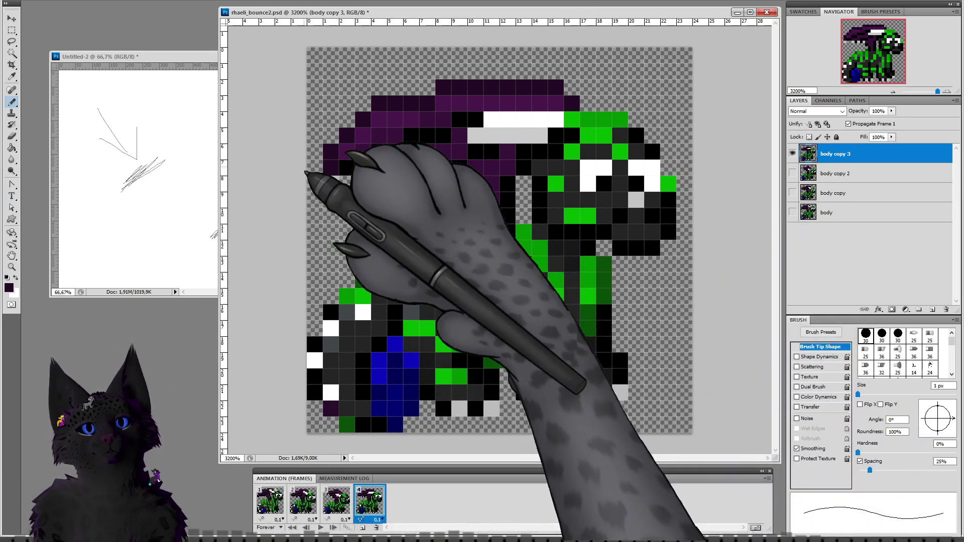
Step: Play the animation and compare the recoloured wing outlines across the frames
click(320, 528)
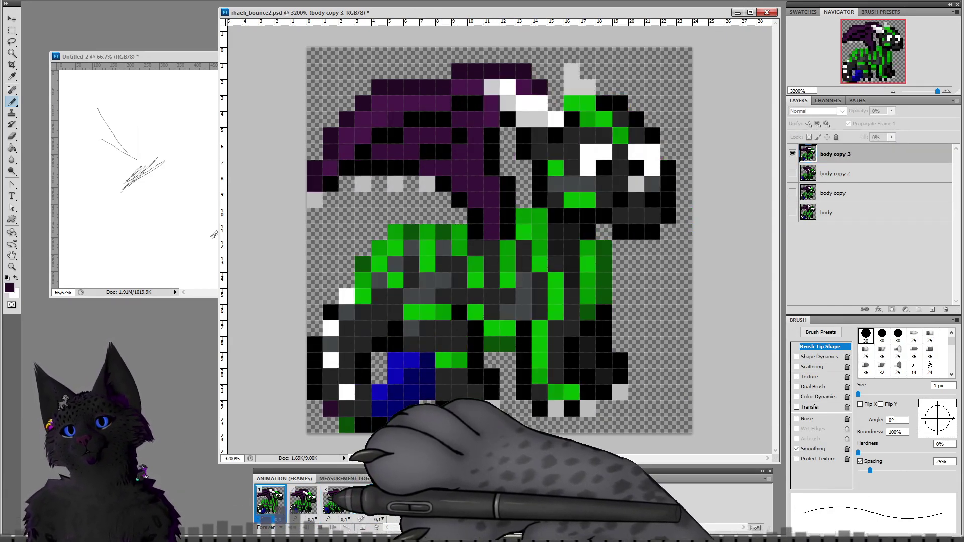
click(320, 527)
click(270, 501)
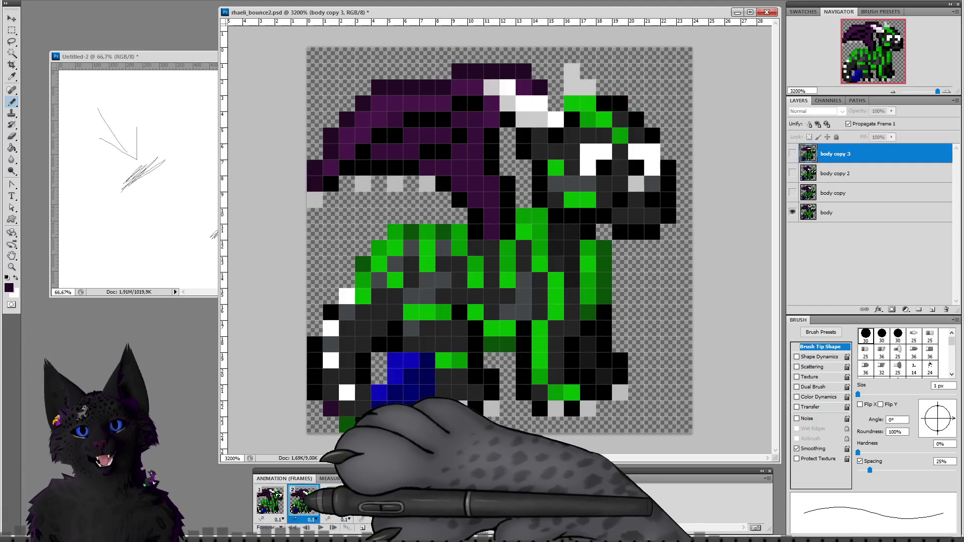
click(303, 499)
click(379, 502)
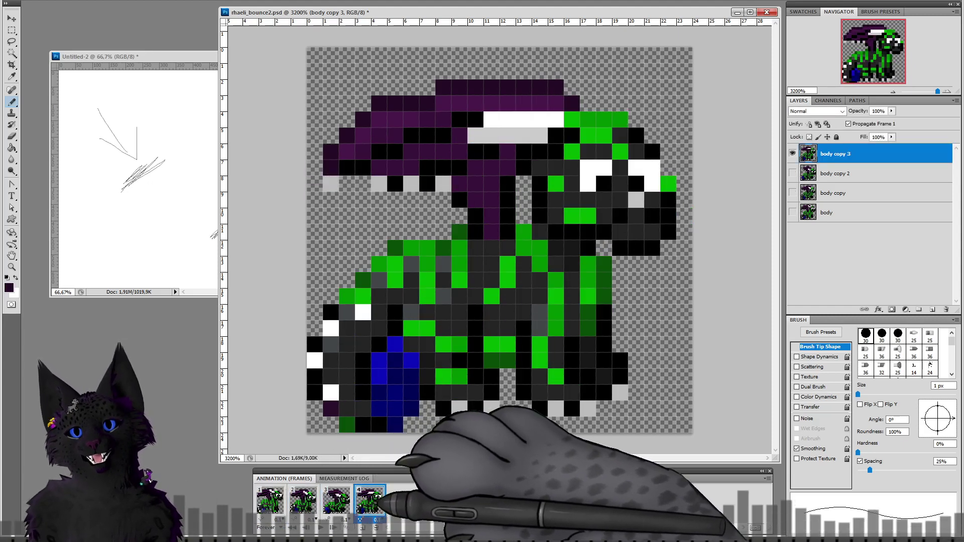
Step: Sample the lighter cheek grey from frame 3 and add it to the cheek in frame 4 on body copy 3
click(344, 497)
alt+click(580, 237)
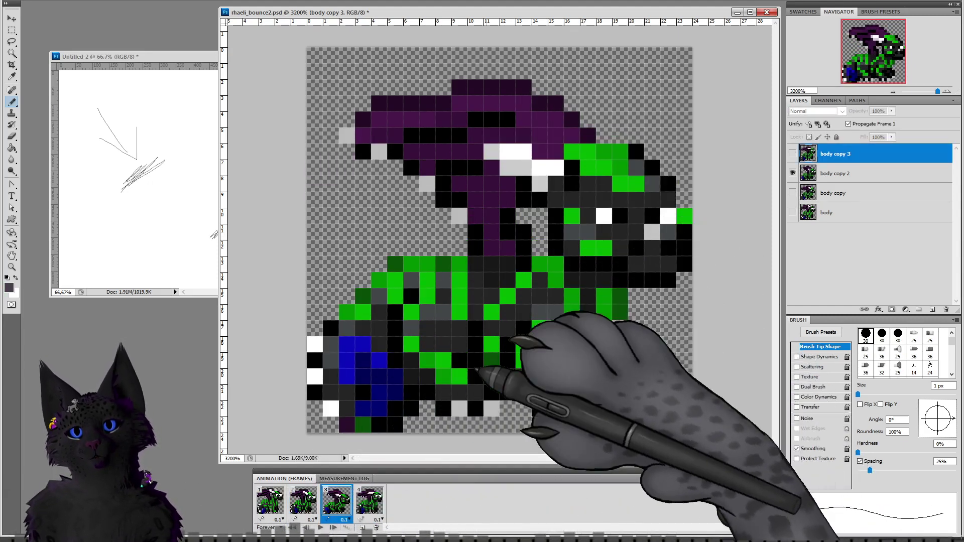
click(381, 497)
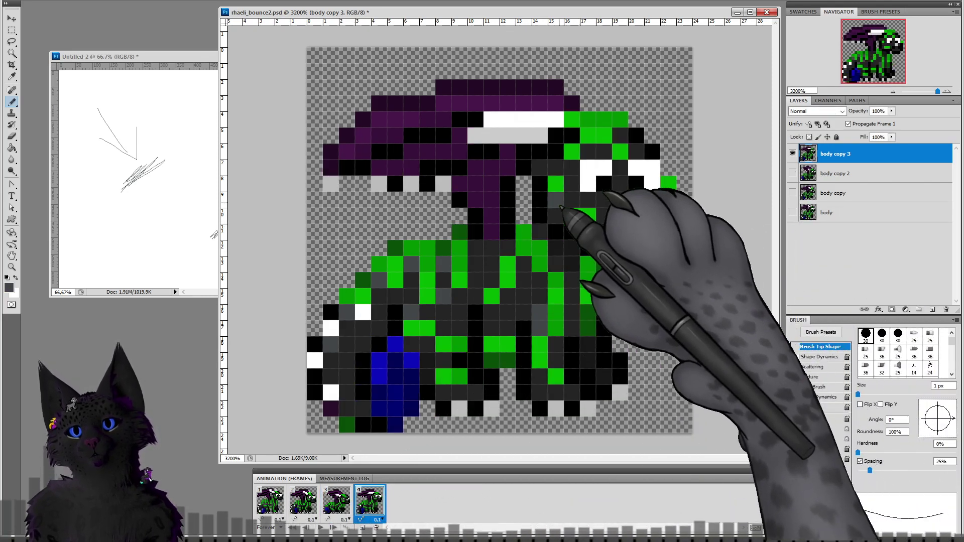
click(303, 501)
click(336, 500)
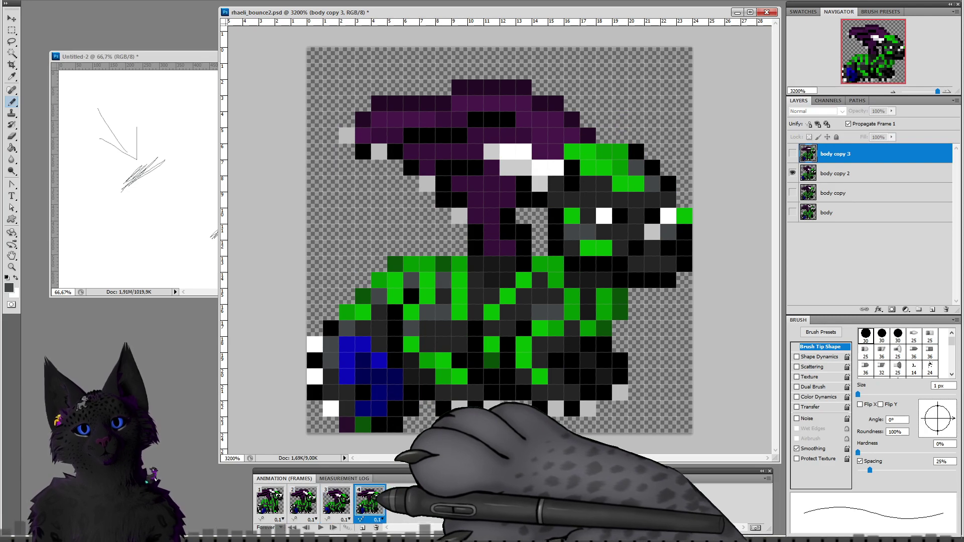
click(369, 501)
Step: Retouch the face shading with dark grey in frame 1 on the body layer and preview the animation
click(269, 500)
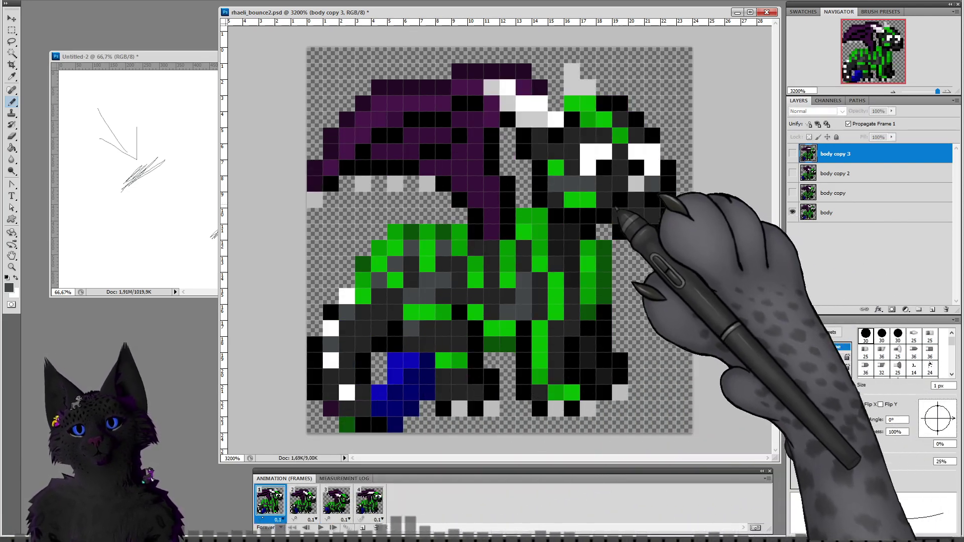
click(854, 212)
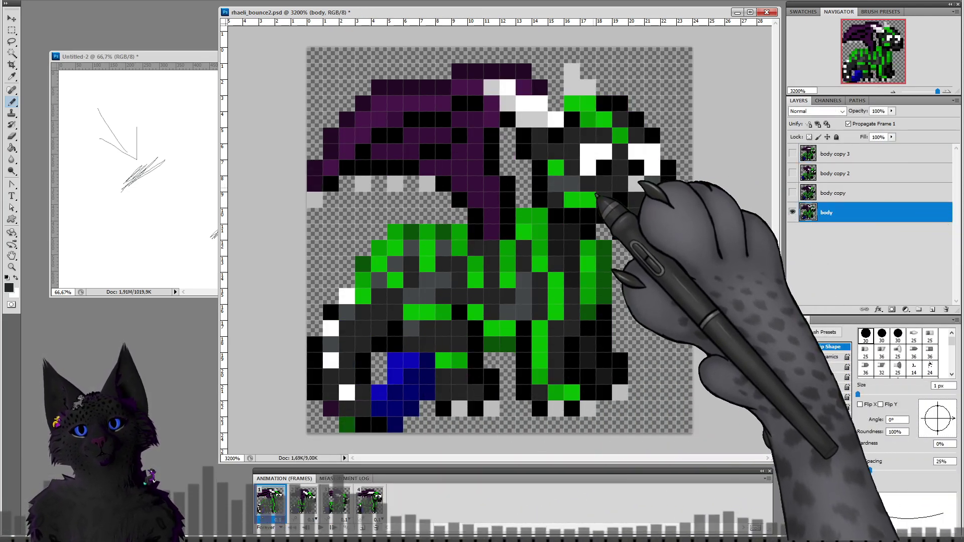
click(319, 527)
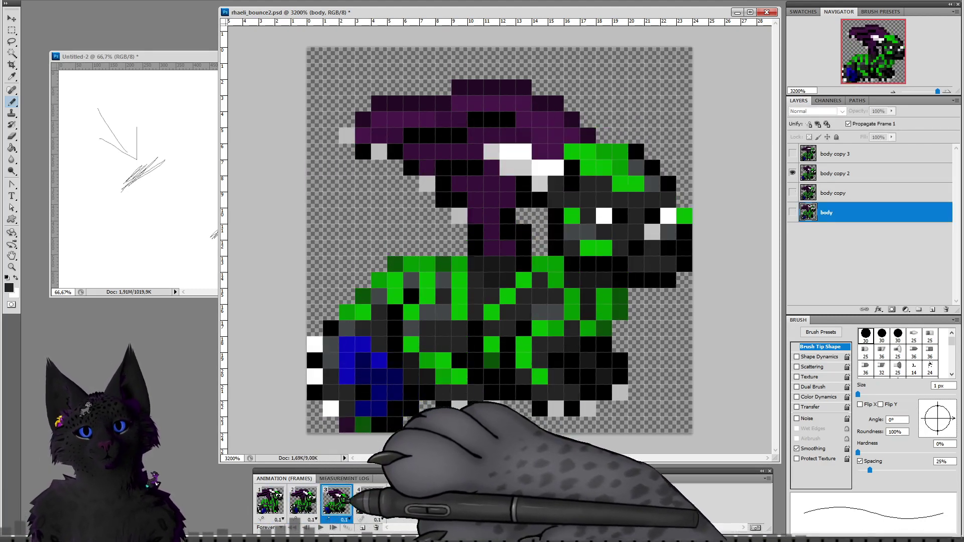
click(279, 504)
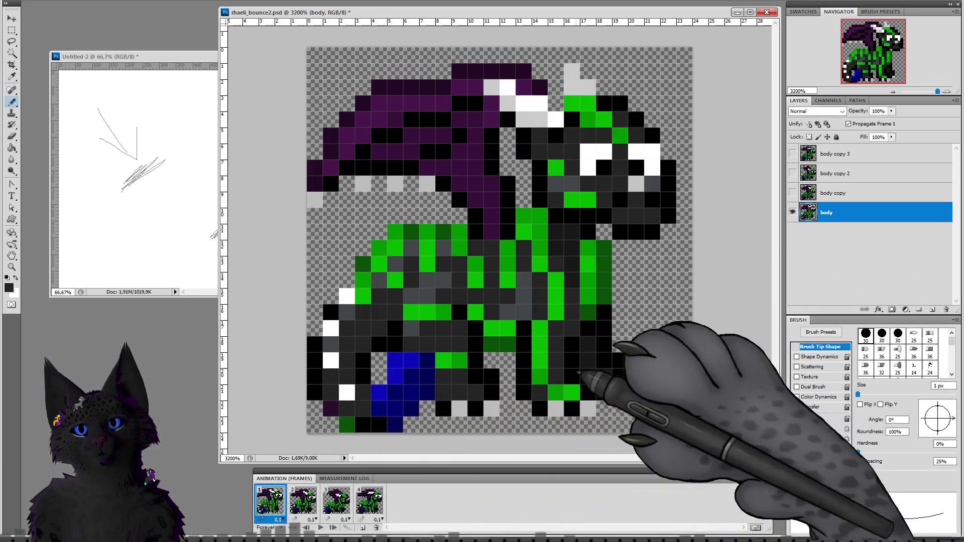
Step: Cover the green marking on the front paw with dark grey in frame 1 and review all four animation frames
drag(540, 400, 571, 393)
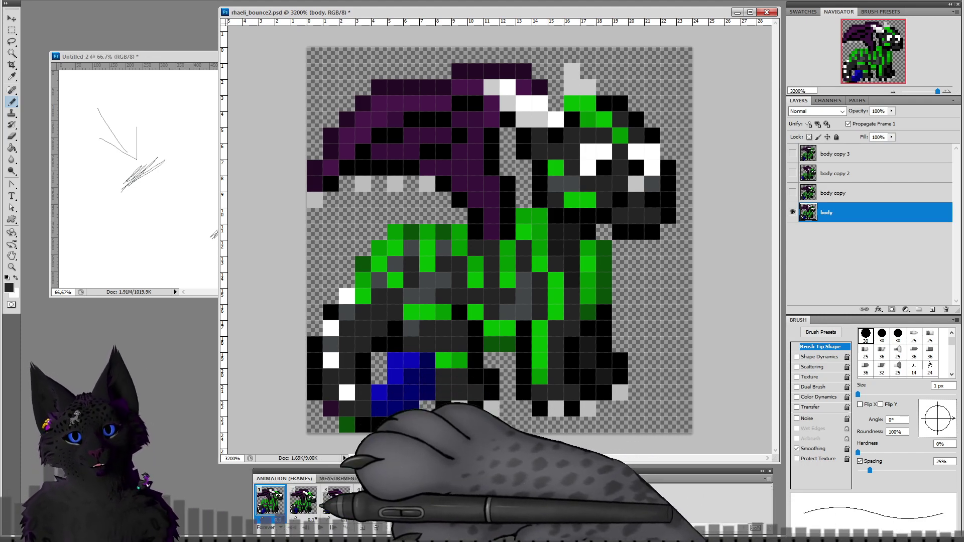
click(336, 501)
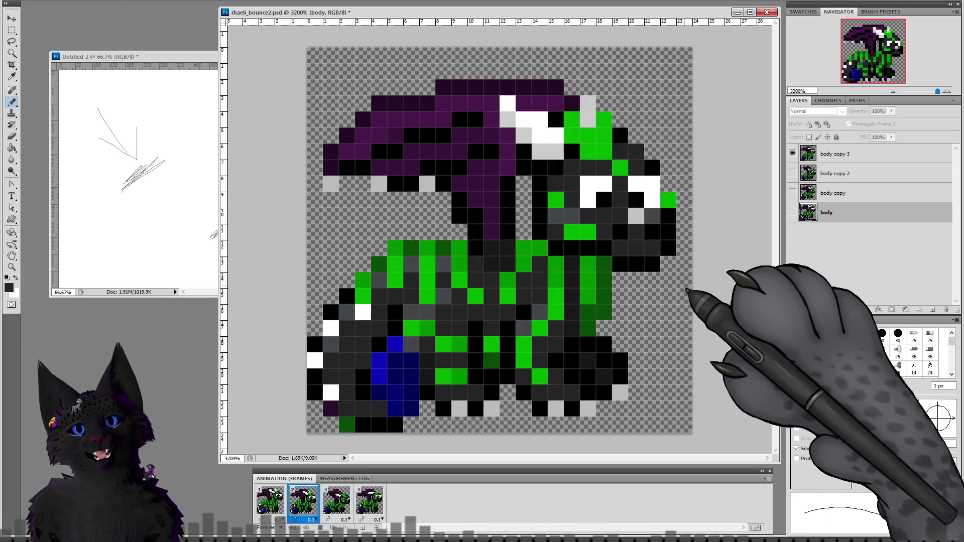
click(320, 527)
click(273, 502)
click(307, 504)
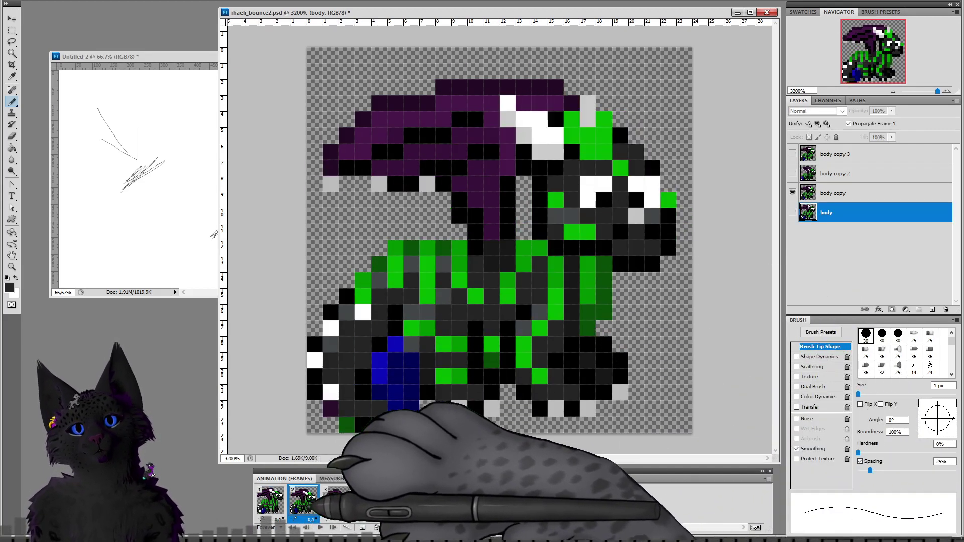
click(337, 504)
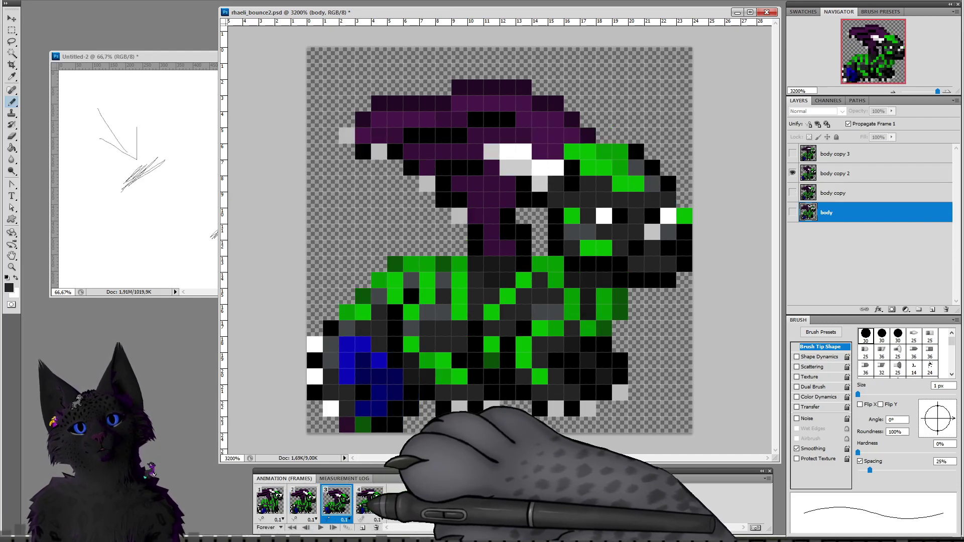
click(370, 499)
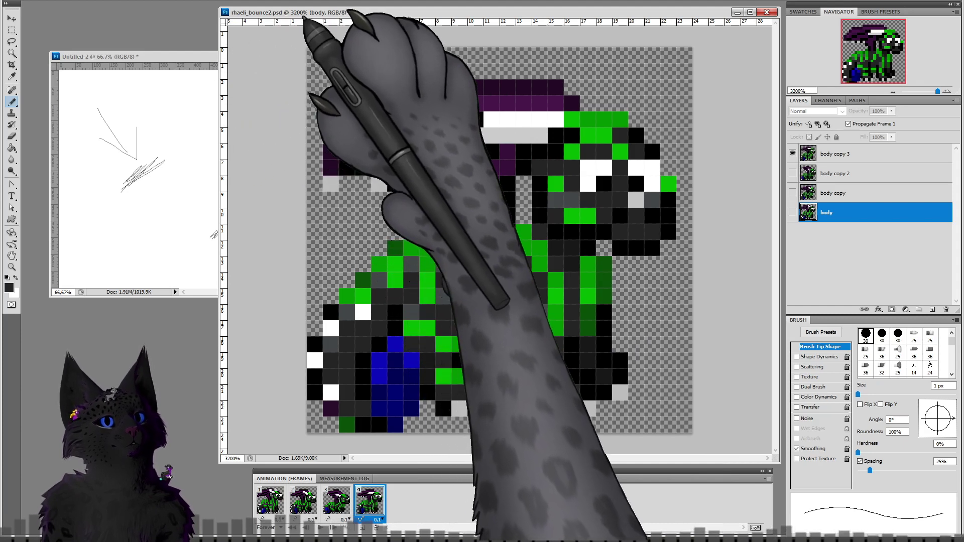
Step: Save rhaeli_bounce2.psd and close the Untitled-2 sketch without saving it
click(31, 1)
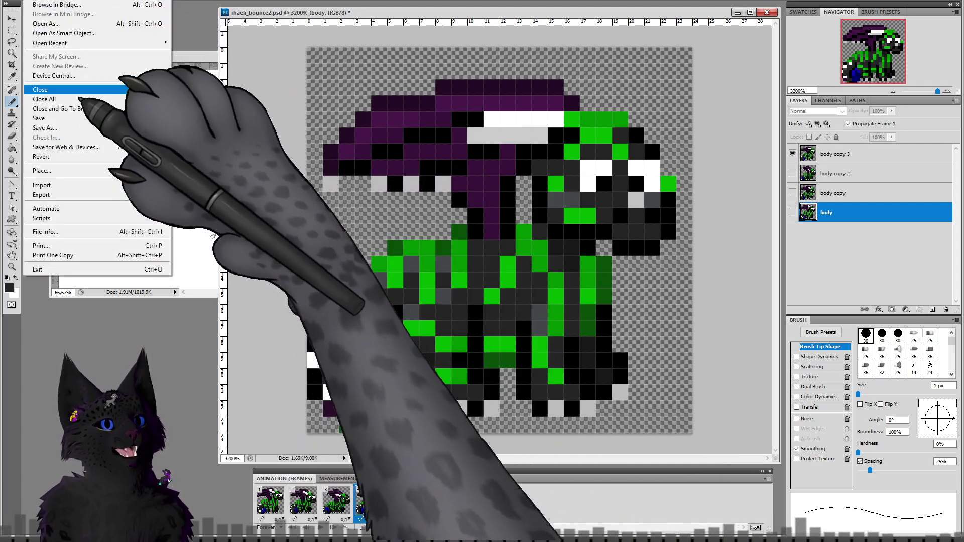
click(90, 119)
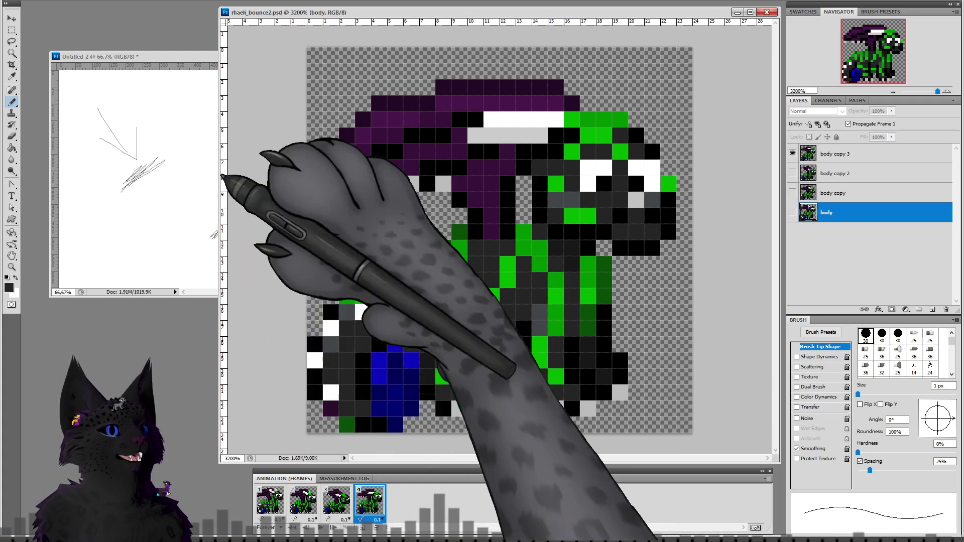
click(190, 58)
click(396, 56)
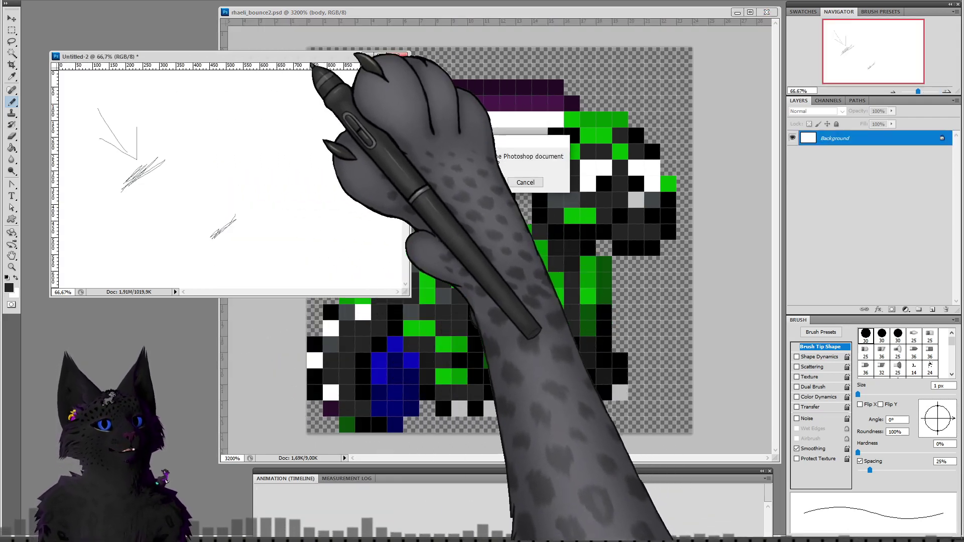
click(439, 185)
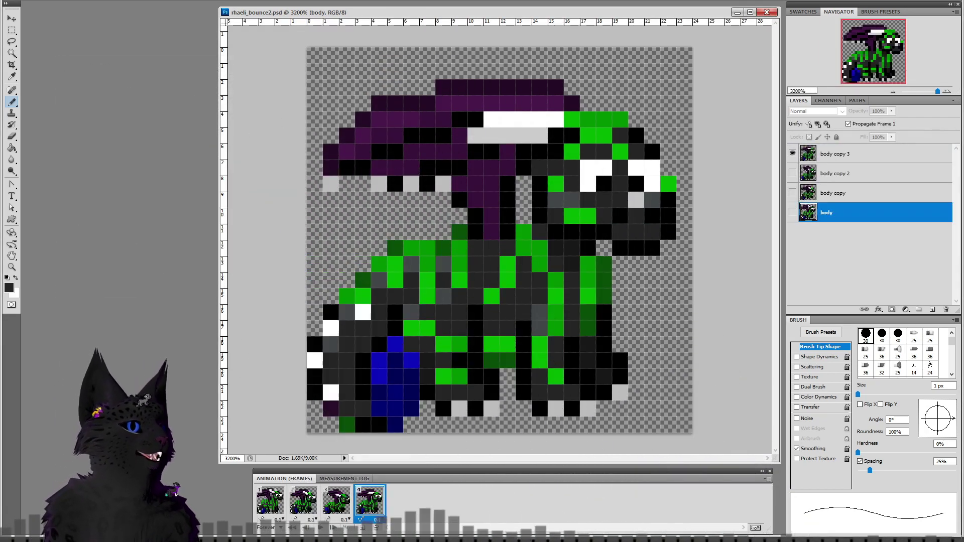
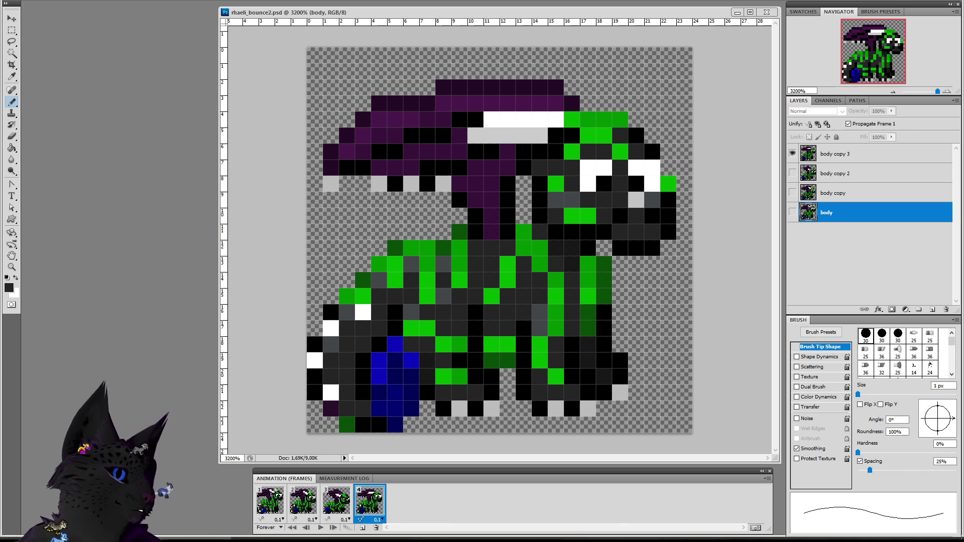
Step: Move the Gh3ttoK!ng.png reference out of the workspace and open gh3tto_bounce.psd from the dwaggy folder
key(ctrl+Tab)
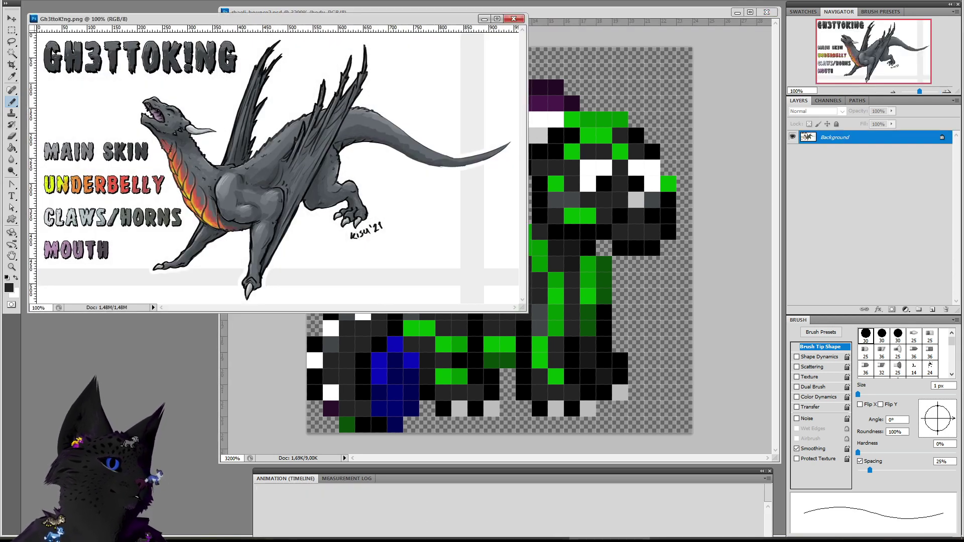
drag(314, 20, 0, 144)
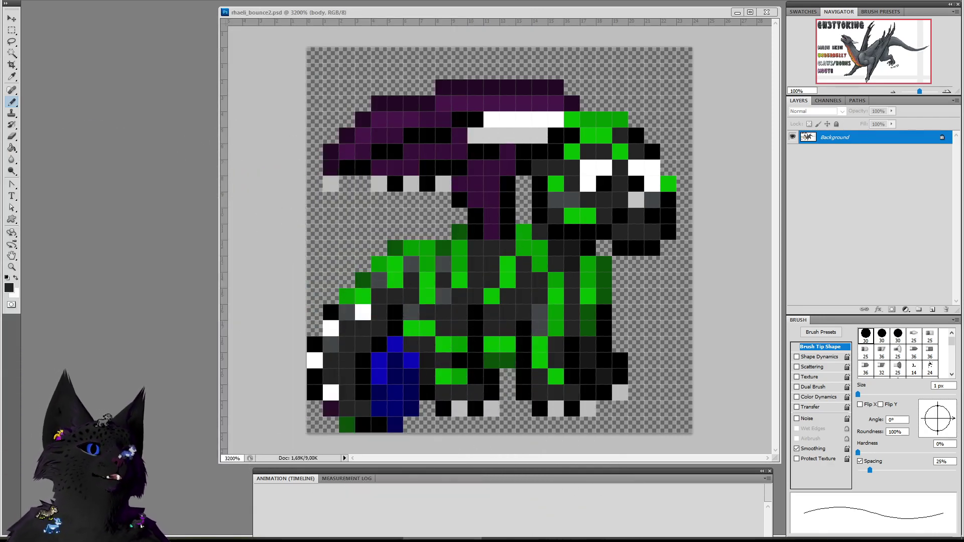
key(ctrl+o)
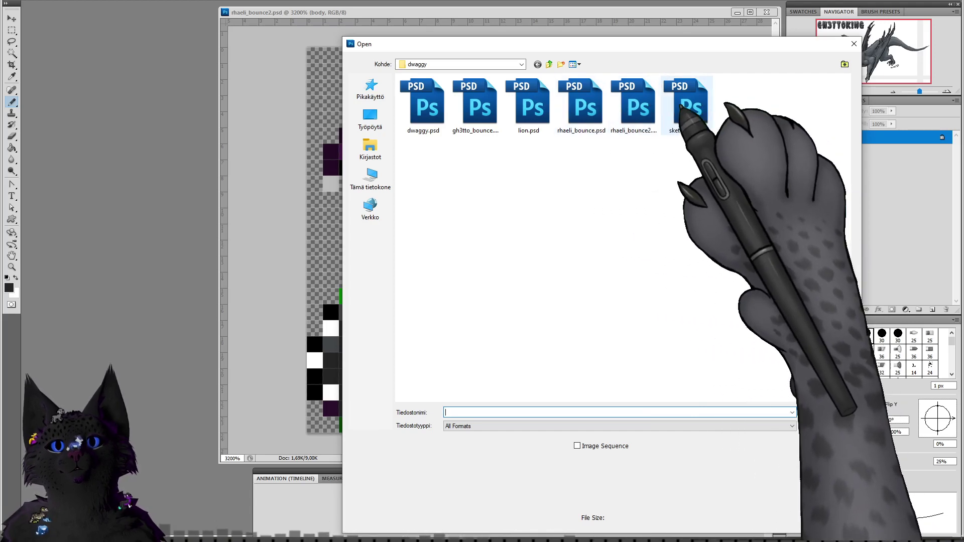
double_click(481, 106)
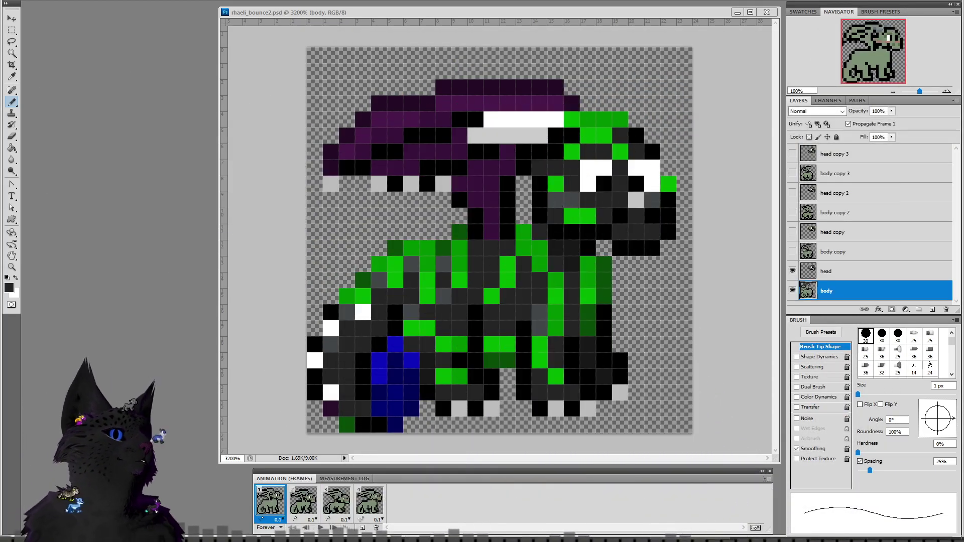
Step: Place the gh3tto_bounce.psd window in the workspace, enlarge it and zoom the sprite to 3200%
drag(1, 120, 139, 15)
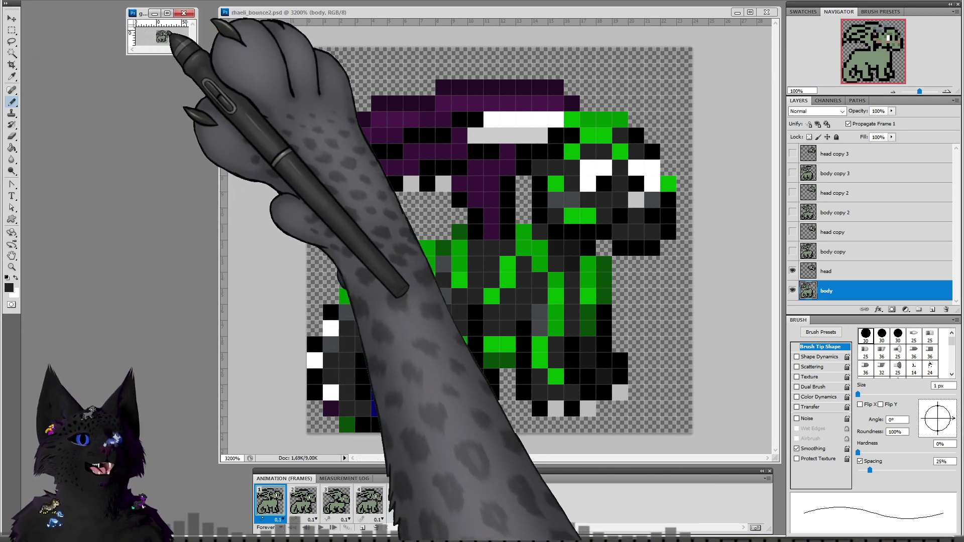
drag(195, 53, 734, 467)
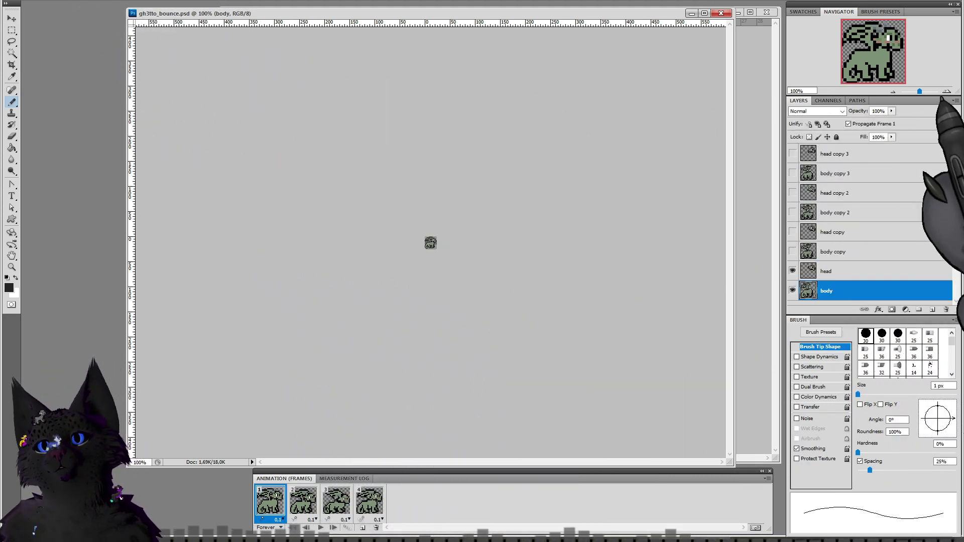
click(946, 92)
click(947, 91)
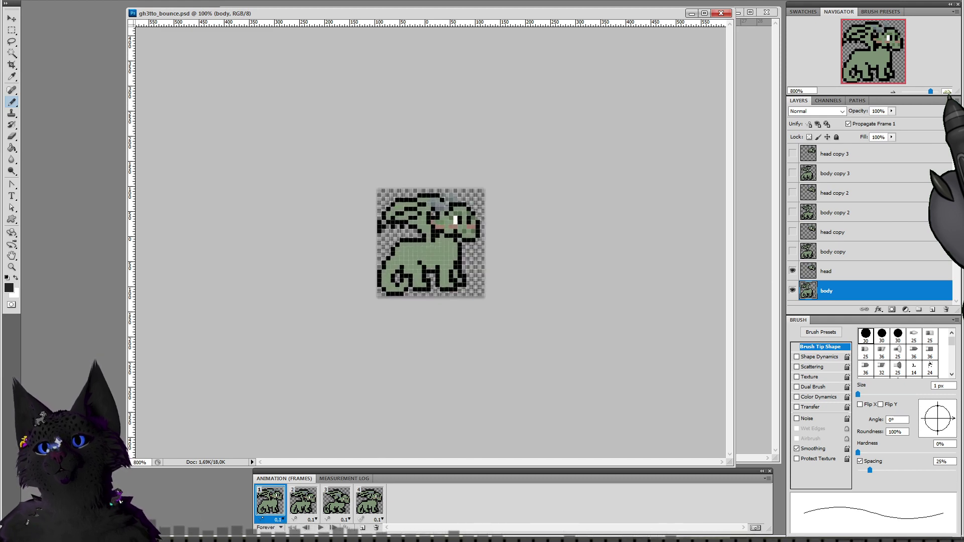
click(947, 92)
click(946, 91)
click(947, 91)
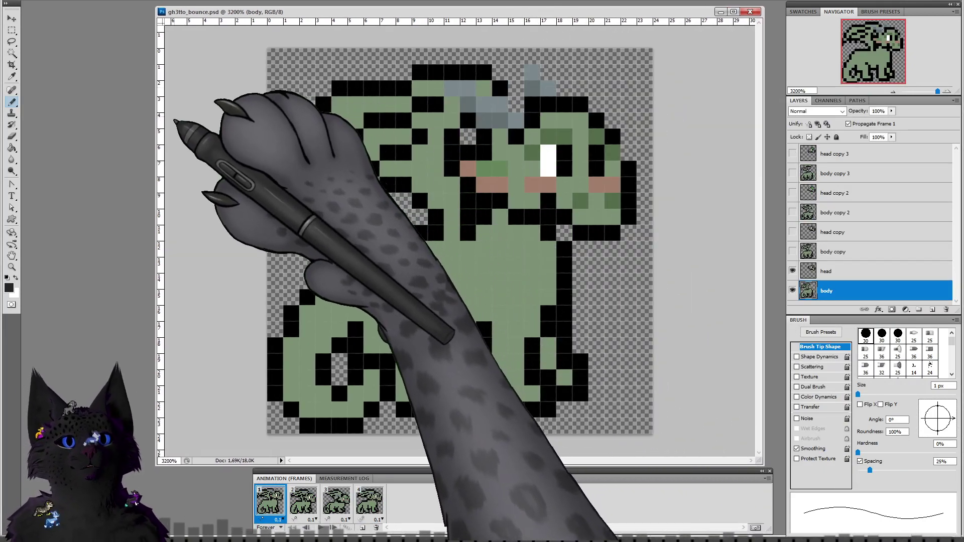
drag(157, 116, 226, 127)
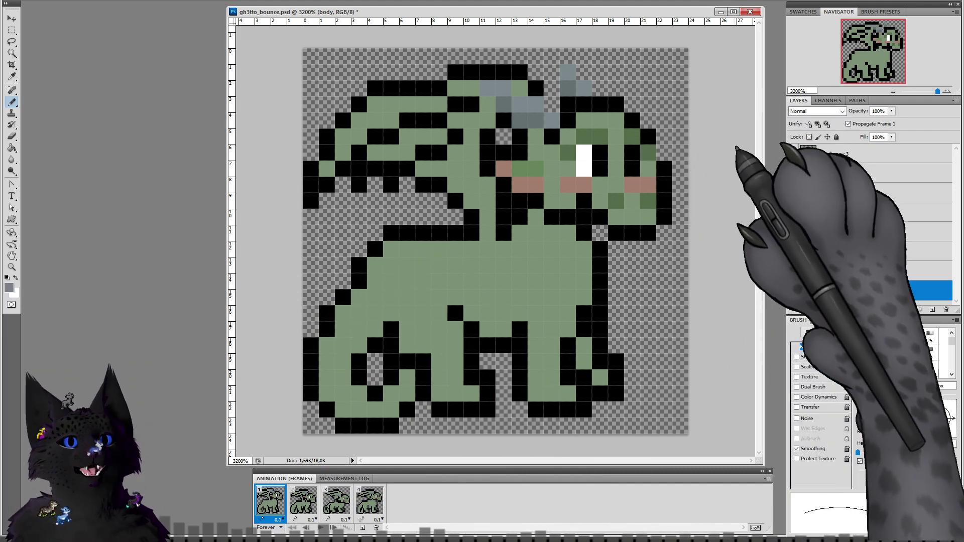
Step: Recolour the green torso, legs and tail grey in frame 1 on the body layer
click(638, 178)
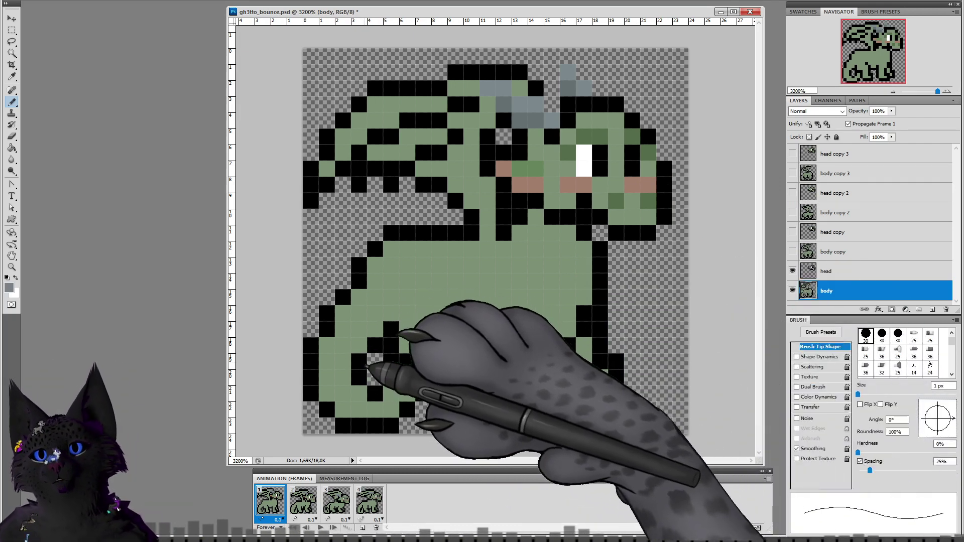
mouse_move(408, 376)
mouse_down()
mouse_move(389, 411)
mouse_move(345, 406)
mouse_move(353, 407)
mouse_move(339, 387)
mouse_move(334, 392)
mouse_move(336, 349)
mouse_move(353, 344)
mouse_move(359, 317)
mouse_move(376, 321)
mouse_move(403, 260)
mouse_move(559, 263)
mouse_move(433, 270)
mouse_move(418, 345)
mouse_up()
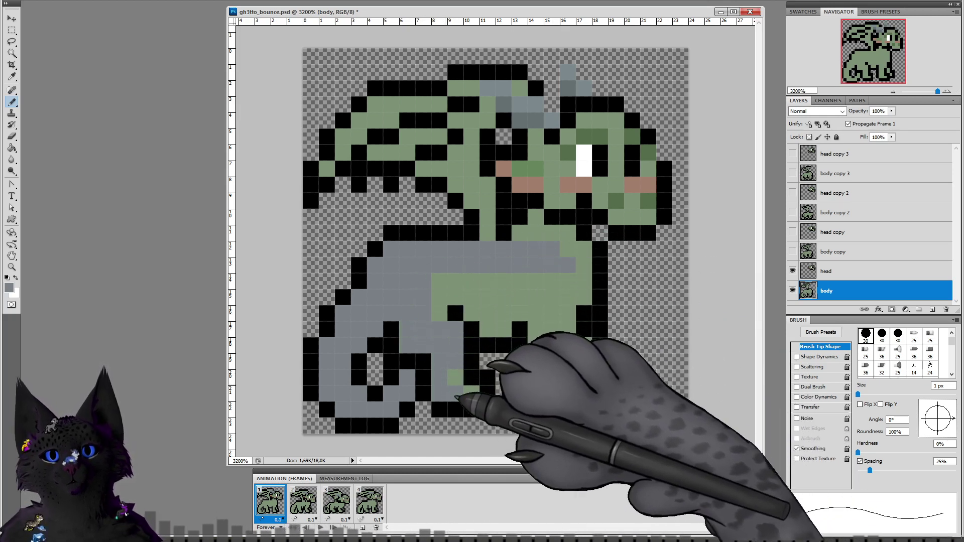
mouse_move(446, 335)
mouse_down()
mouse_move(435, 299)
mouse_move(474, 279)
mouse_up()
mouse_move(520, 299)
mouse_down()
mouse_move(489, 315)
mouse_move(538, 313)
mouse_move(495, 329)
mouse_move(539, 286)
mouse_move(542, 387)
mouse_move(551, 394)
mouse_move(564, 396)
mouse_move(546, 376)
mouse_move(545, 316)
mouse_move(555, 327)
mouse_move(564, 313)
mouse_move(585, 361)
mouse_up()
mouse_move(552, 297)
mouse_down()
mouse_move(580, 296)
mouse_move(569, 256)
mouse_move(577, 257)
mouse_move(562, 243)
mouse_move(534, 241)
mouse_move(538, 231)
mouse_move(530, 239)
mouse_move(537, 230)
mouse_move(525, 250)
mouse_up()
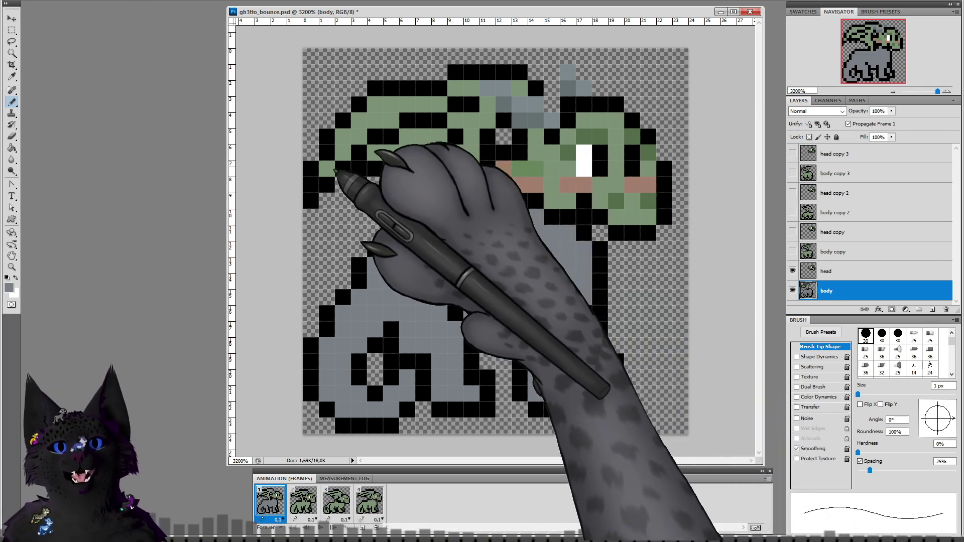
Step: Recolour the green wing grey in frame 1 on the body layer, hiding the head layer to reach the covered pixels
mouse_move(356, 138)
mouse_down()
mouse_move(393, 107)
mouse_move(436, 105)
mouse_up()
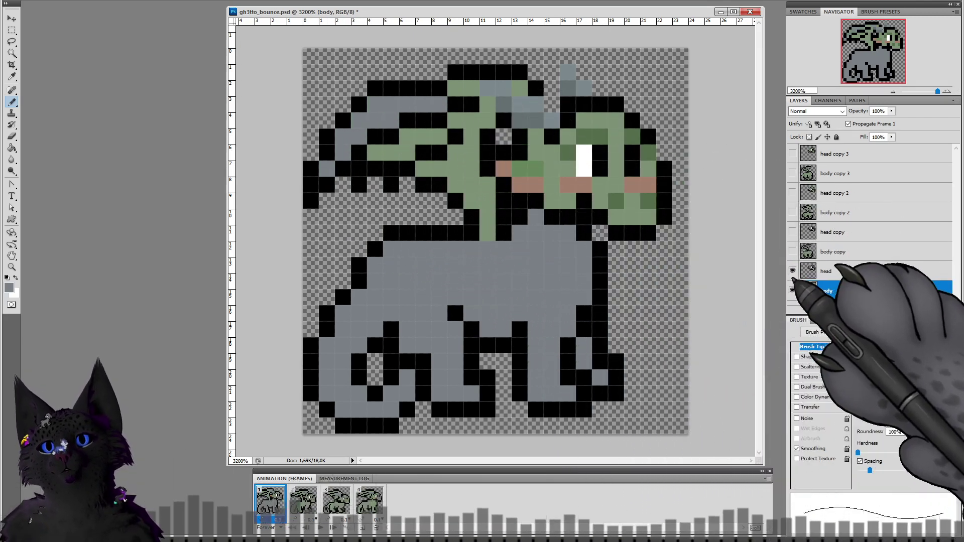
click(792, 271)
mouse_move(497, 95)
mouse_down()
mouse_move(488, 123)
mouse_move(371, 150)
mouse_up()
mouse_move(469, 138)
mouse_down()
mouse_move(459, 188)
mouse_move(455, 176)
mouse_move(433, 177)
mouse_move(478, 202)
mouse_move(487, 191)
mouse_move(495, 245)
mouse_move(564, 226)
mouse_up()
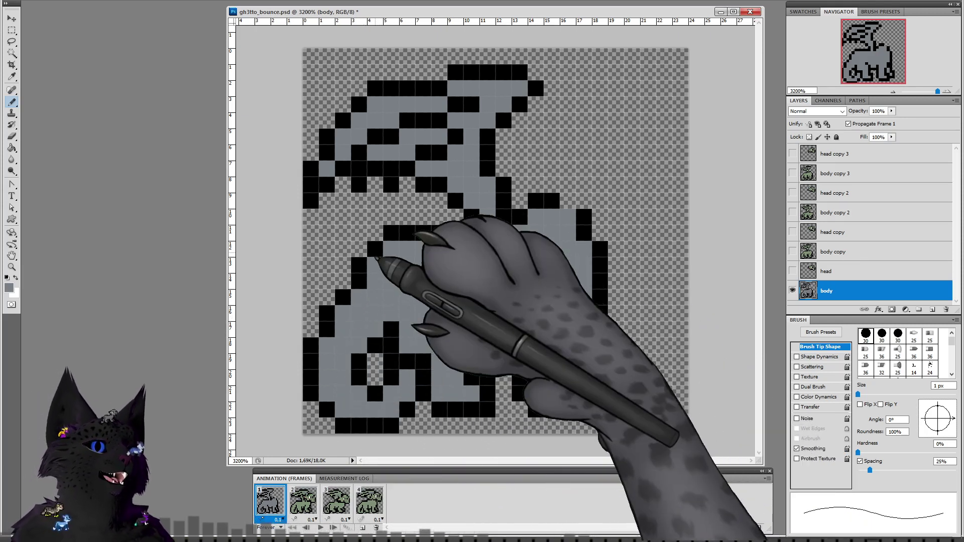
Step: Hide the head copy layer in frame 2 and recolour the green body and wing grey on the body copy layer
click(303, 500)
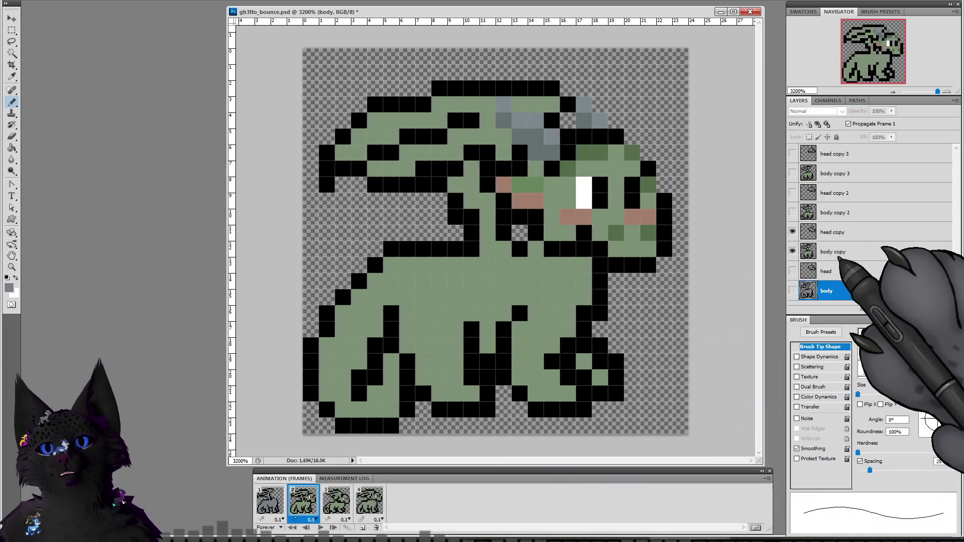
click(802, 251)
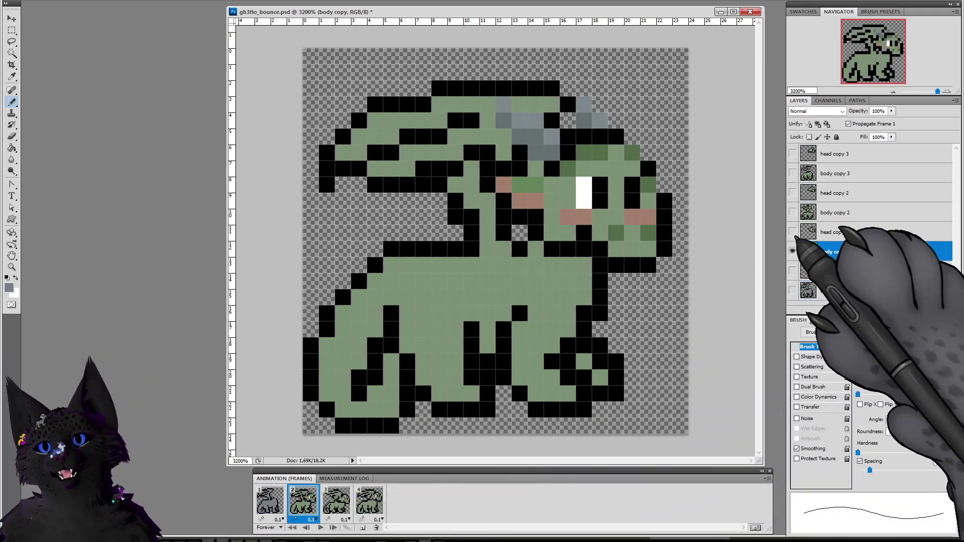
click(792, 232)
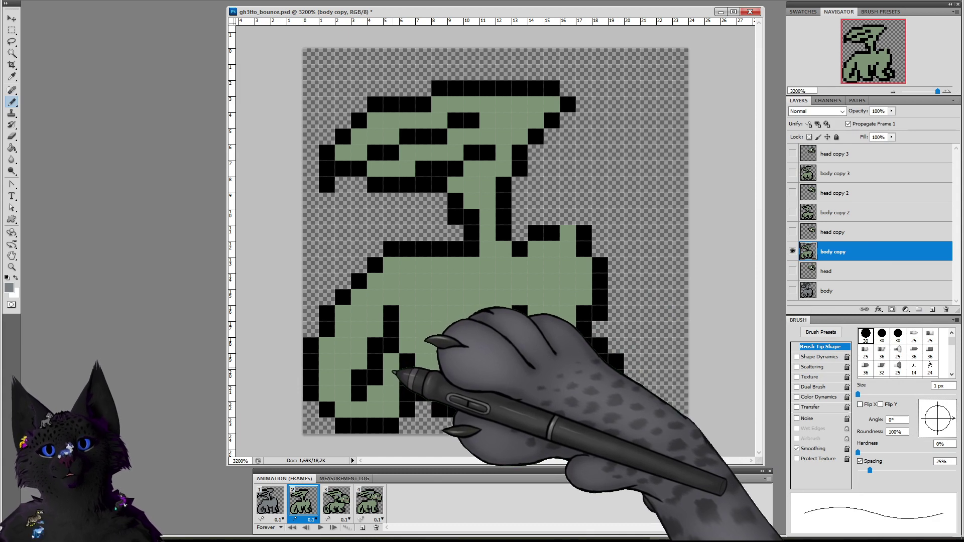
mouse_move(386, 406)
mouse_down()
mouse_move(346, 410)
mouse_move(339, 385)
mouse_move(332, 395)
mouse_move(334, 349)
mouse_move(357, 360)
mouse_move(349, 317)
mouse_move(350, 332)
mouse_move(367, 302)
mouse_move(372, 329)
mouse_move(383, 287)
mouse_move(389, 294)
mouse_move(417, 276)
mouse_move(482, 282)
mouse_move(395, 277)
mouse_move(411, 296)
mouse_move(413, 344)
mouse_move(442, 299)
mouse_move(438, 363)
mouse_move(455, 301)
mouse_move(446, 375)
mouse_move(423, 377)
mouse_move(462, 394)
mouse_up()
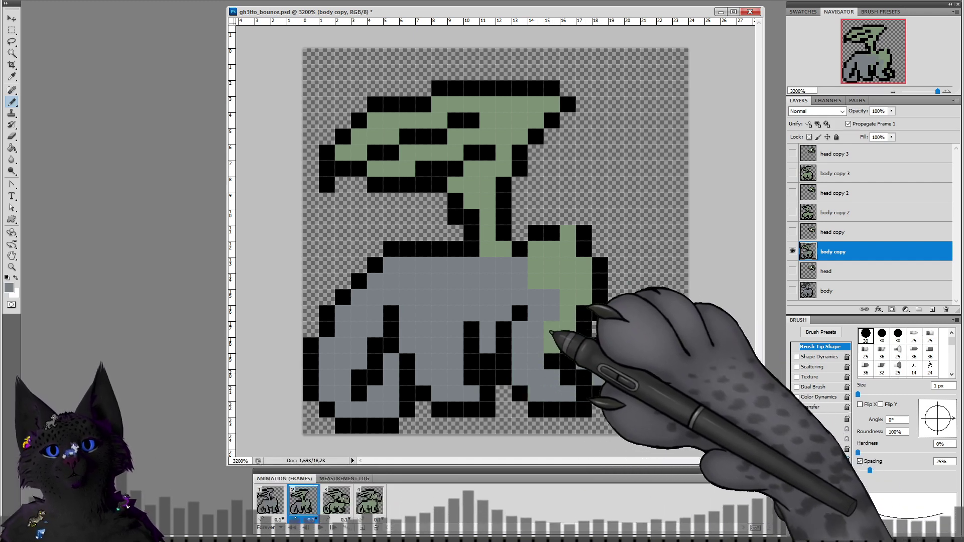
drag(582, 291, 545, 278)
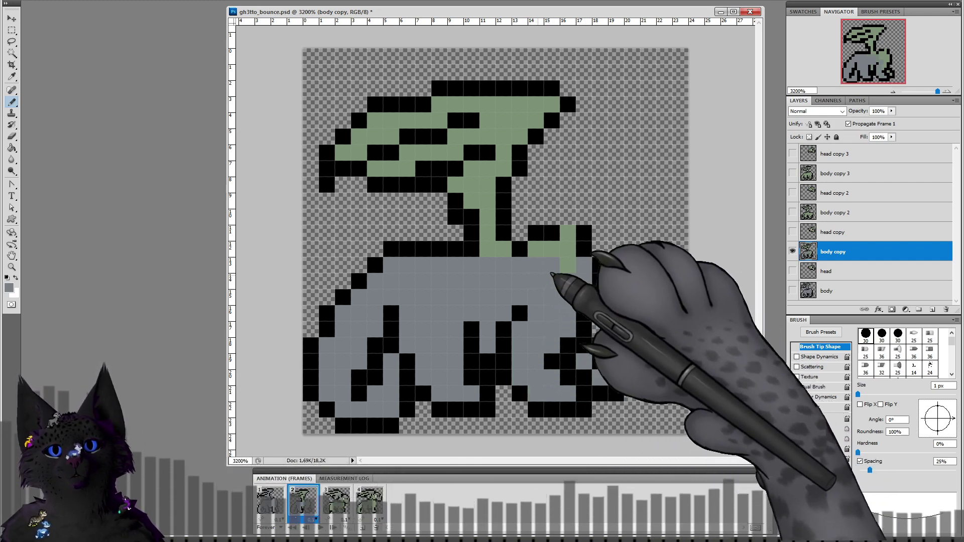
click(567, 234)
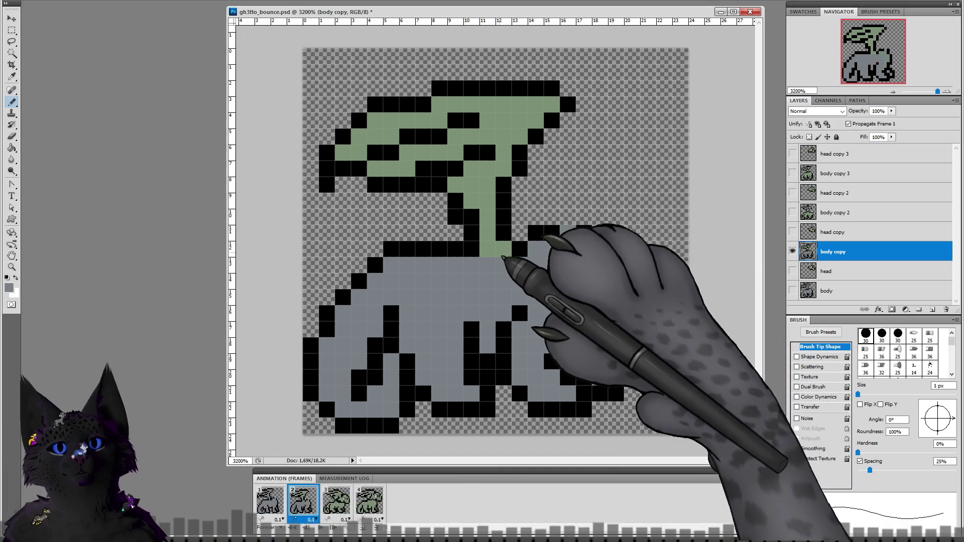
mouse_move(491, 255)
mouse_down()
mouse_move(489, 191)
mouse_move(458, 197)
mouse_move(499, 189)
mouse_move(507, 138)
mouse_move(458, 155)
mouse_move(415, 155)
mouse_move(399, 172)
mouse_move(389, 158)
mouse_move(346, 153)
mouse_move(386, 134)
mouse_move(430, 140)
mouse_move(499, 118)
mouse_move(520, 122)
mouse_move(533, 153)
mouse_move(555, 108)
mouse_move(564, 119)
mouse_up()
Step: Hide the head copy 2 layer in frame 3 and recolour the green body and wing grey on the body copy 2 layer
click(336, 500)
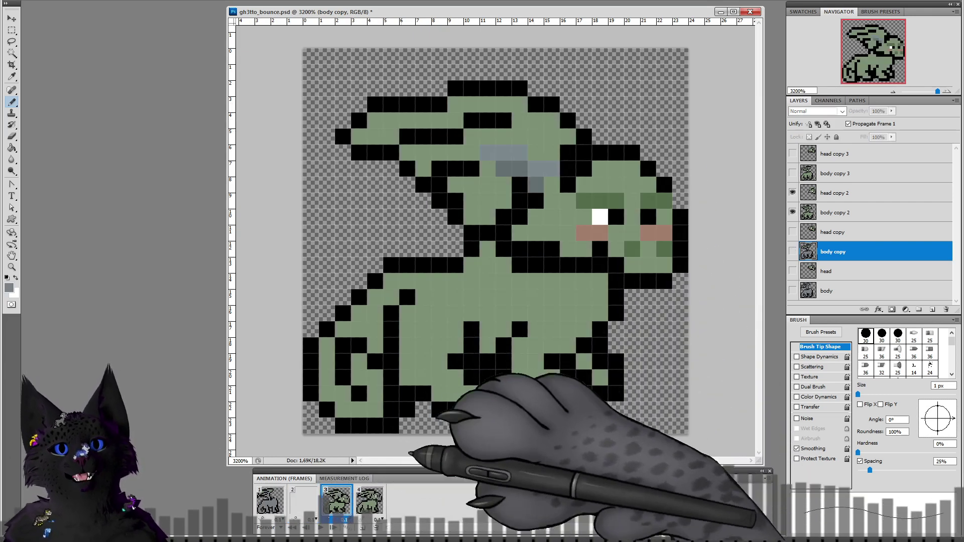
click(831, 212)
click(792, 193)
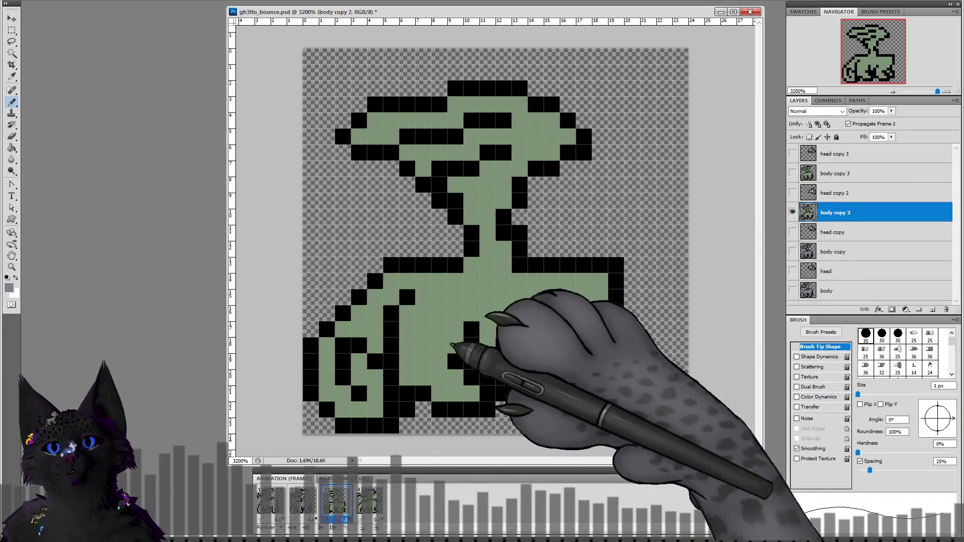
mouse_move(358, 363)
mouse_down()
mouse_move(374, 402)
mouse_move(348, 412)
mouse_move(331, 395)
mouse_move(328, 353)
mouse_move(371, 320)
mouse_move(374, 345)
mouse_move(376, 305)
mouse_move(417, 290)
mouse_up()
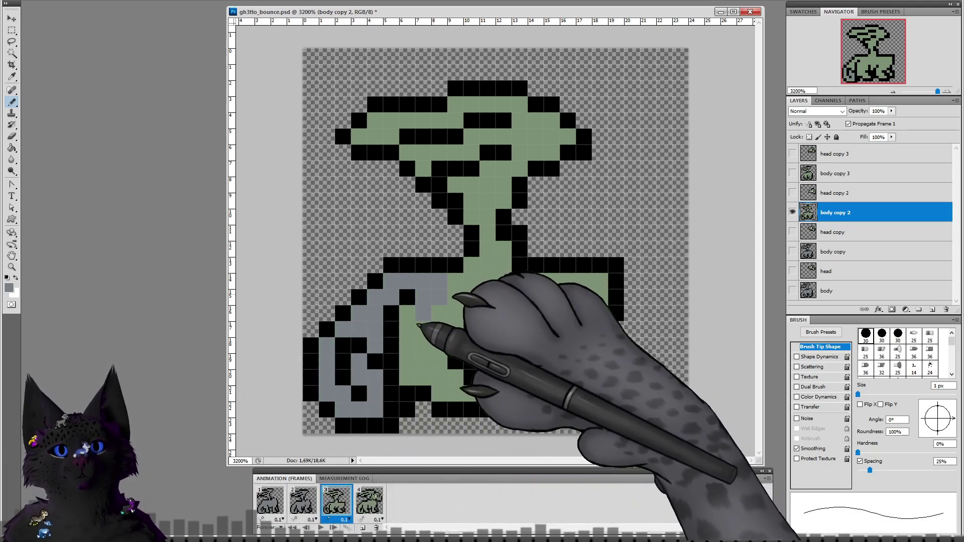
drag(413, 342, 415, 367)
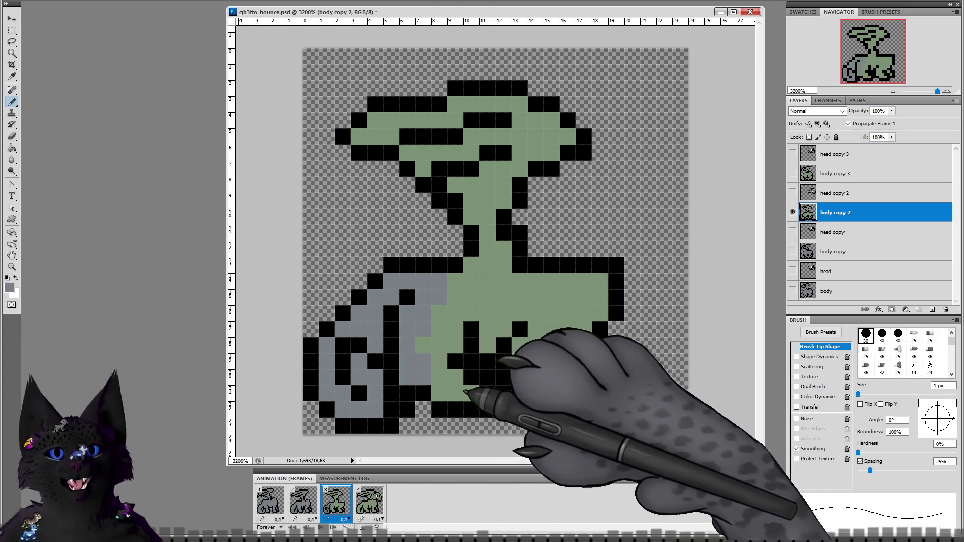
mouse_move(437, 340)
mouse_down()
mouse_move(448, 319)
mouse_move(459, 295)
mouse_move(464, 309)
mouse_move(489, 316)
mouse_move(489, 347)
mouse_move(503, 327)
mouse_move(494, 296)
mouse_move(534, 312)
mouse_move(531, 302)
mouse_move(595, 295)
mouse_move(591, 315)
mouse_move(574, 305)
mouse_move(591, 311)
mouse_move(553, 332)
mouse_up()
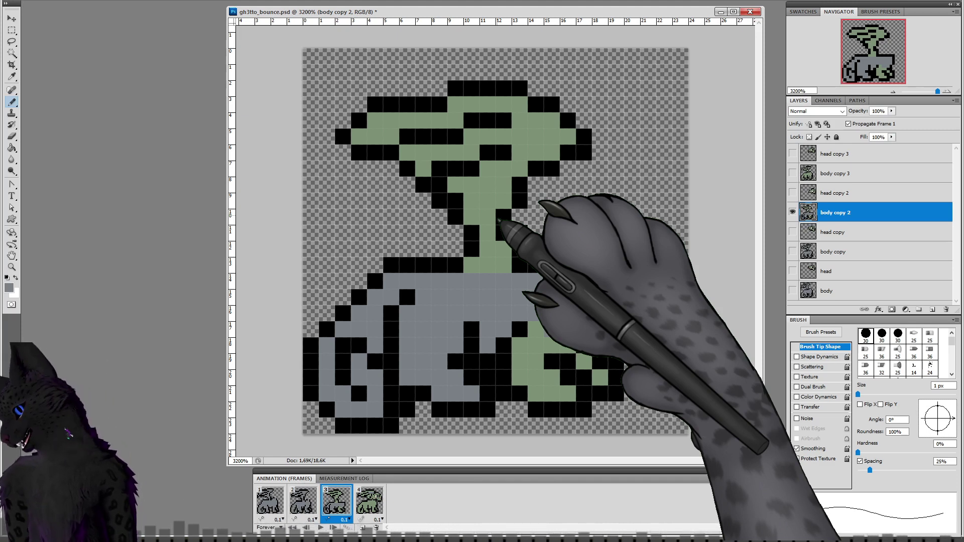
click(544, 328)
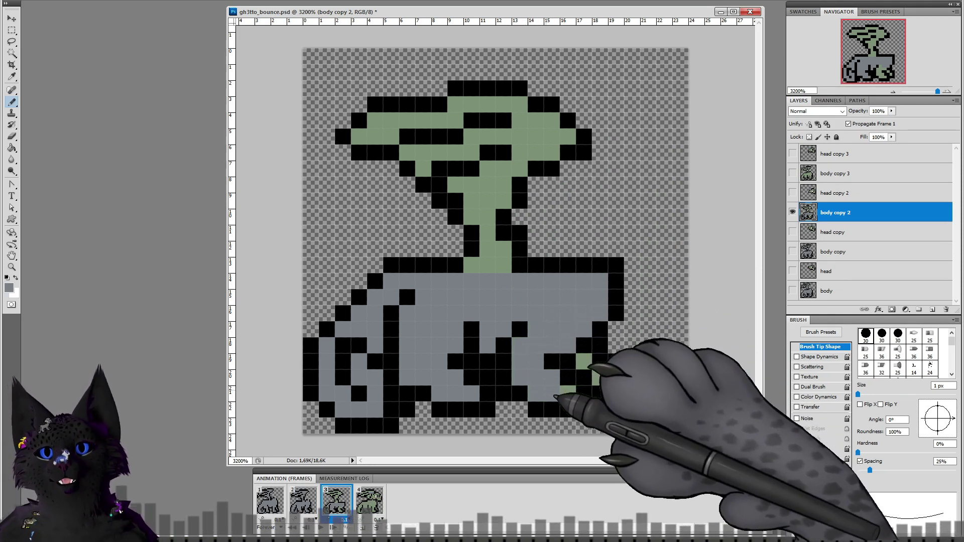
click(598, 381)
mouse_move(472, 267)
mouse_down()
mouse_move(498, 257)
mouse_move(488, 206)
mouse_move(480, 216)
mouse_move(468, 188)
mouse_move(494, 179)
mouse_move(505, 199)
mouse_move(520, 152)
mouse_move(561, 143)
mouse_move(517, 134)
mouse_up()
drag(421, 162, 499, 140)
mouse_move(397, 133)
mouse_down()
mouse_move(389, 146)
mouse_move(451, 128)
mouse_move(460, 114)
mouse_move(526, 106)
mouse_up()
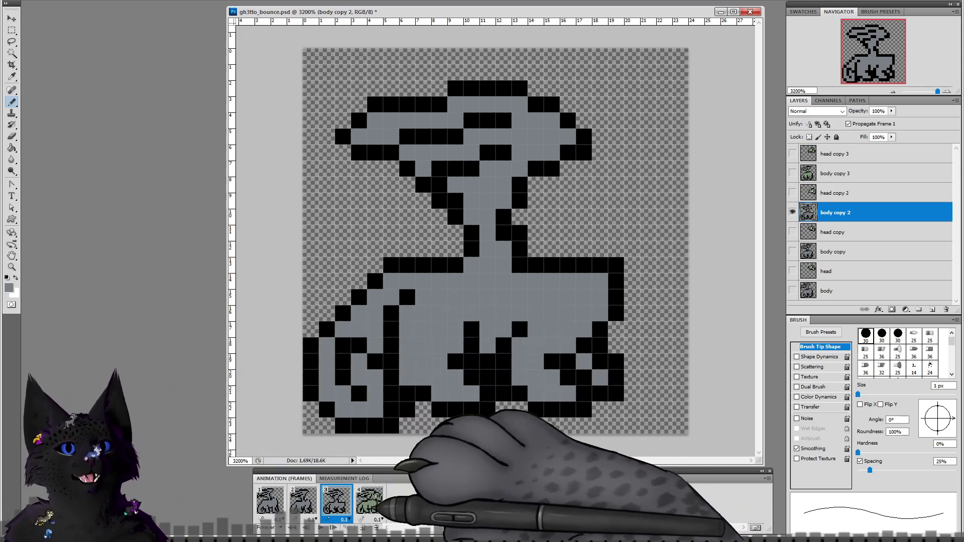
Step: Hide the head copy 3 layer in frame 4 and recolour the green body and wing grey on the body copy 3 layer
click(369, 500)
click(834, 173)
click(792, 153)
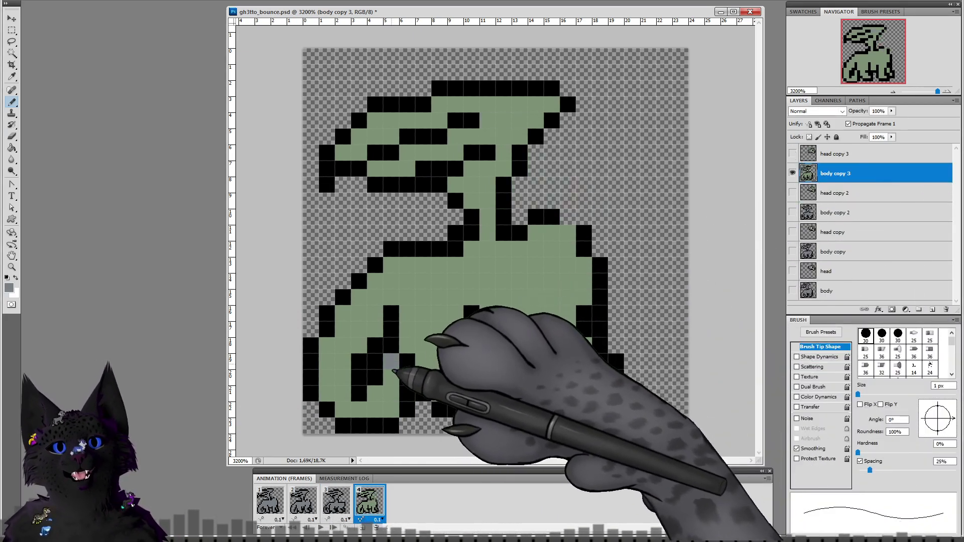
mouse_move(366, 414)
mouse_down()
mouse_move(334, 381)
mouse_move(331, 391)
mouse_move(348, 320)
mouse_move(357, 345)
mouse_move(370, 326)
mouse_move(368, 307)
mouse_move(386, 290)
mouse_move(435, 274)
mouse_move(425, 296)
mouse_up()
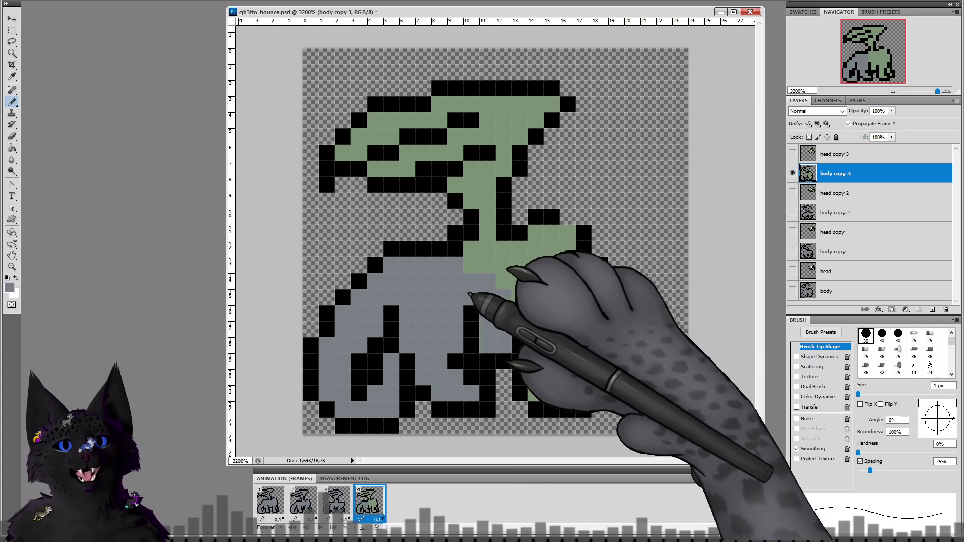
mouse_move(539, 249)
mouse_down()
mouse_move(560, 245)
mouse_move(576, 273)
mouse_move(550, 301)
mouse_up()
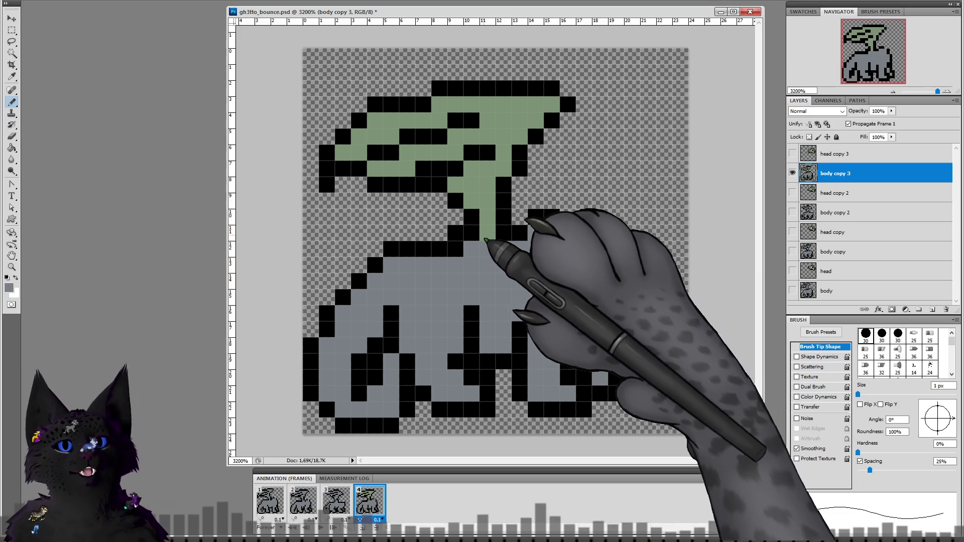
mouse_move(487, 230)
mouse_down()
mouse_move(485, 184)
mouse_move(476, 199)
mouse_move(467, 191)
mouse_move(501, 168)
mouse_move(504, 149)
mouse_move(467, 142)
mouse_move(376, 174)
mouse_move(373, 155)
mouse_move(344, 159)
mouse_move(387, 137)
mouse_move(381, 127)
mouse_move(483, 109)
mouse_move(516, 132)
mouse_move(501, 115)
mouse_move(540, 123)
mouse_up()
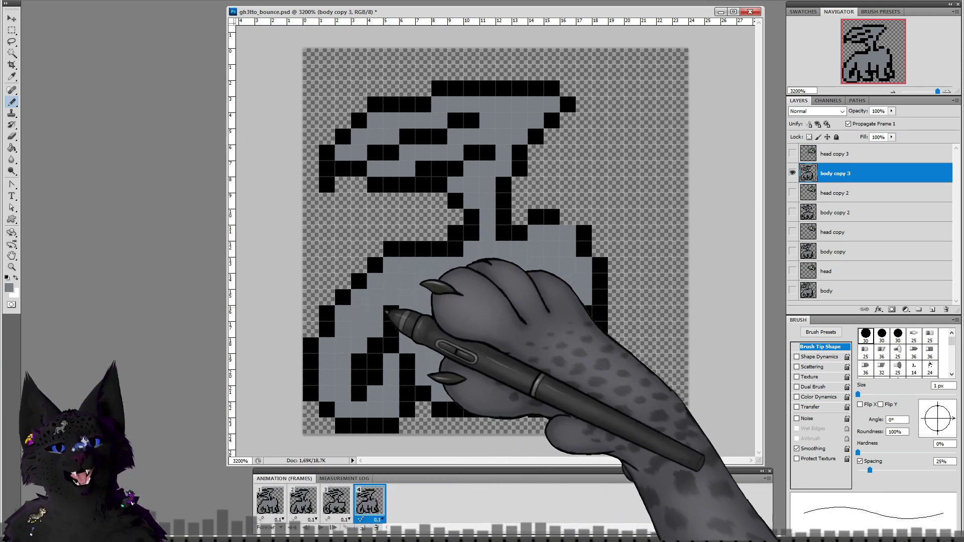
Step: Repaint the body, legs, tail and wing in frame 1 with a darker grey on the body layer
click(270, 500)
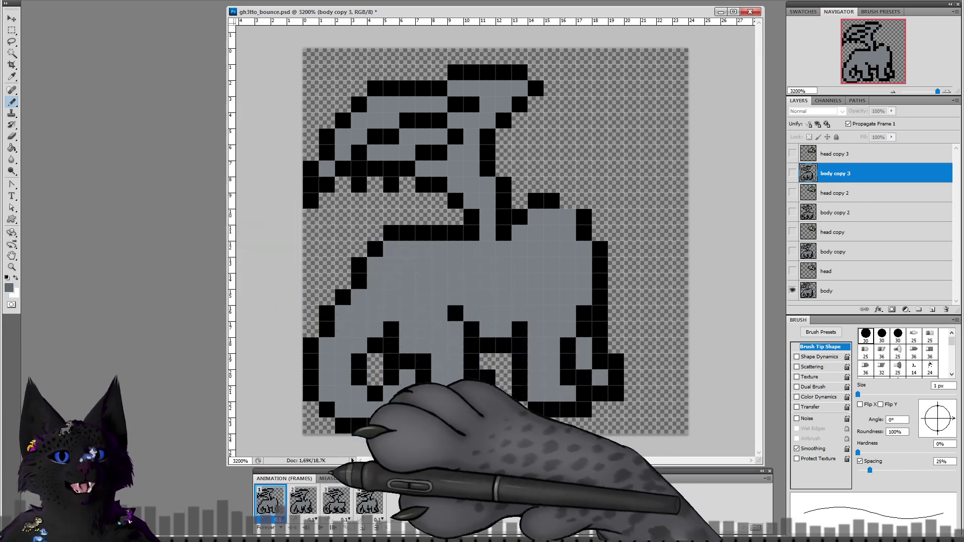
click(399, 319)
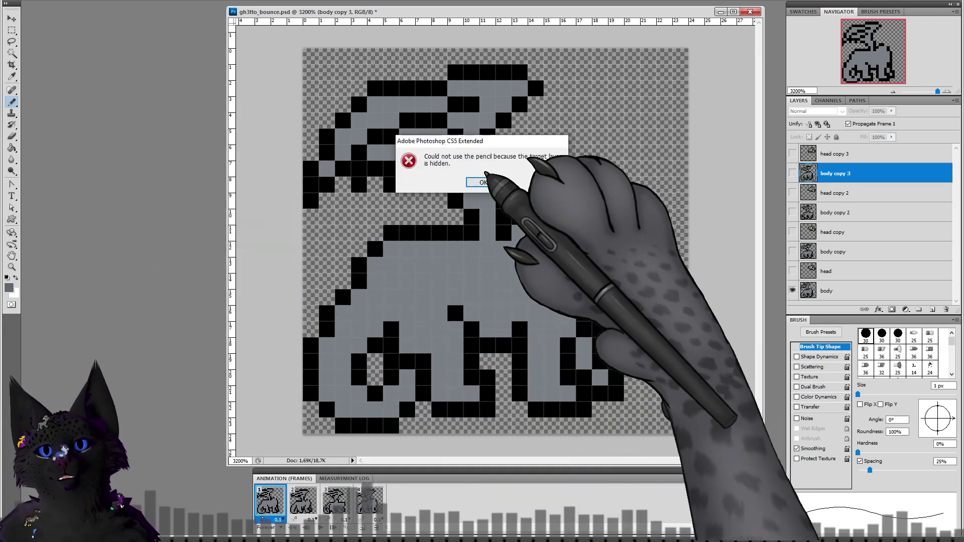
click(483, 183)
click(826, 291)
drag(404, 281, 479, 281)
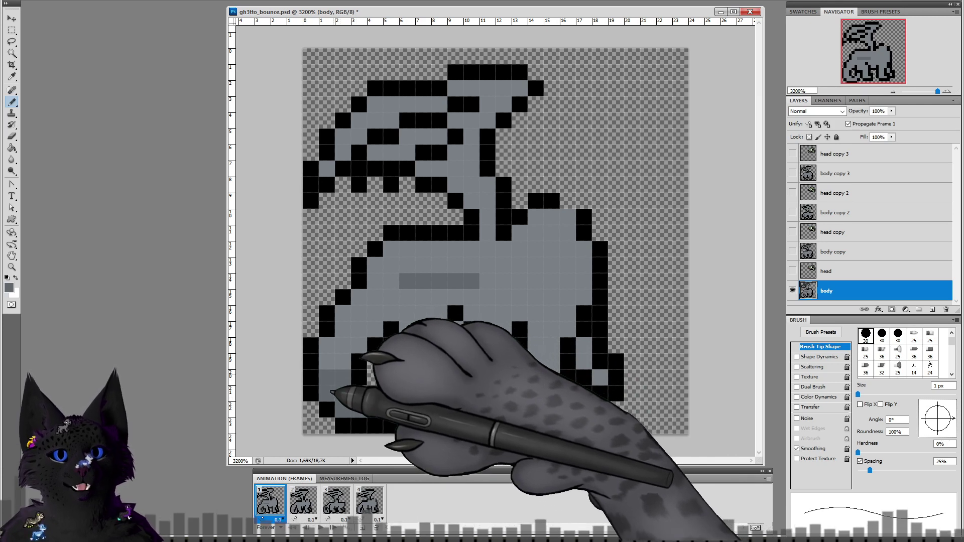
mouse_move(337, 351)
mouse_down()
mouse_move(350, 326)
mouse_move(358, 341)
mouse_move(378, 316)
mouse_move(368, 305)
mouse_move(371, 312)
mouse_move(403, 259)
mouse_move(445, 277)
mouse_move(415, 281)
mouse_move(401, 259)
mouse_move(493, 254)
mouse_move(383, 312)
mouse_move(415, 343)
mouse_up()
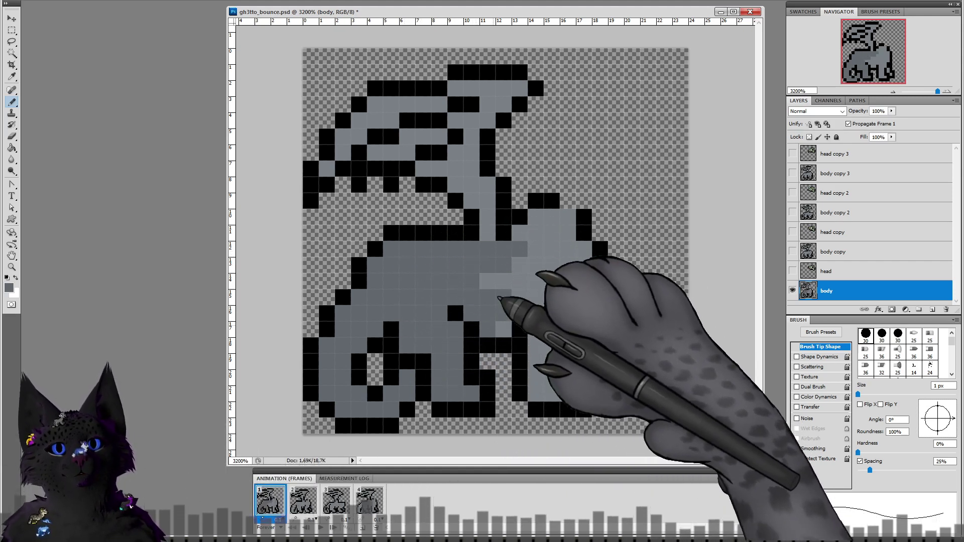
mouse_move(503, 327)
mouse_down()
mouse_move(536, 258)
mouse_move(520, 293)
mouse_move(535, 262)
mouse_move(526, 242)
mouse_move(566, 228)
mouse_move(579, 291)
mouse_move(523, 310)
mouse_move(561, 307)
mouse_move(547, 339)
mouse_up()
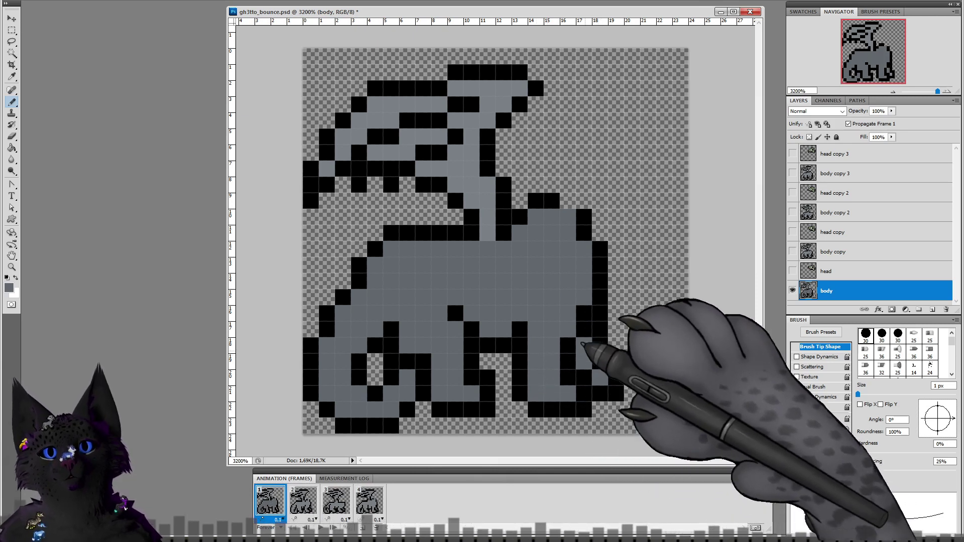
mouse_move(490, 220)
mouse_down()
mouse_move(485, 190)
mouse_move(471, 200)
mouse_move(467, 173)
mouse_move(460, 187)
mouse_move(459, 172)
mouse_move(428, 171)
mouse_move(467, 158)
mouse_up()
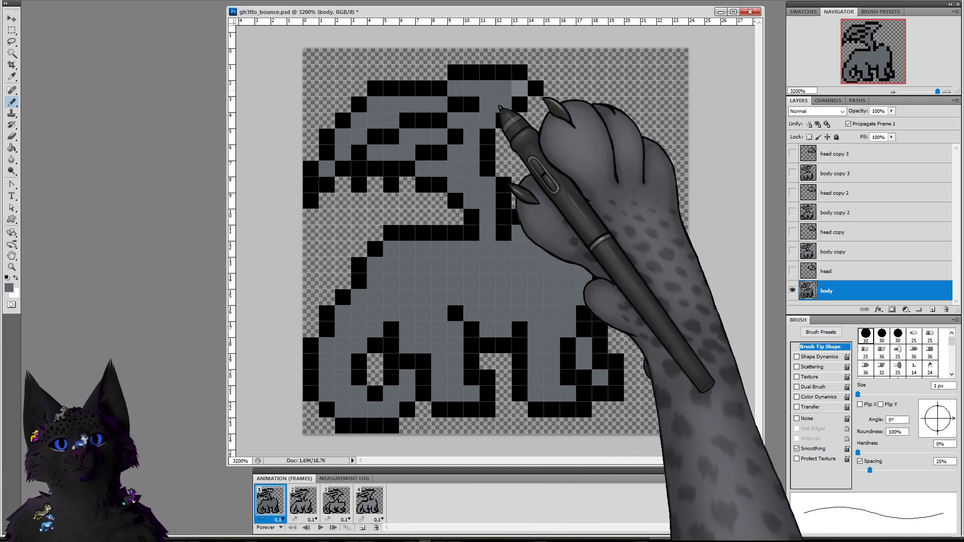
Step: Repaint the body, legs, tail and wing in frame 2 with the darker grey on the body copy layer
click(304, 493)
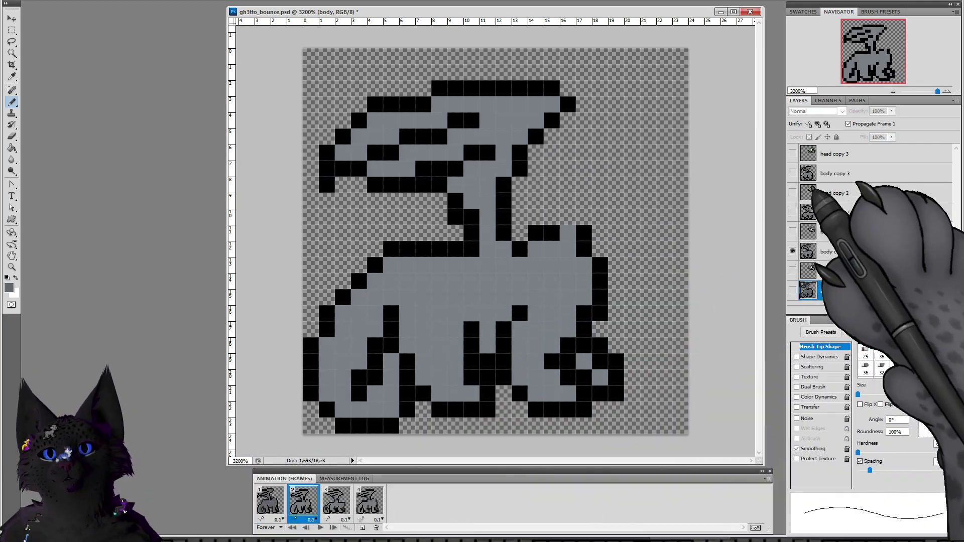
click(830, 251)
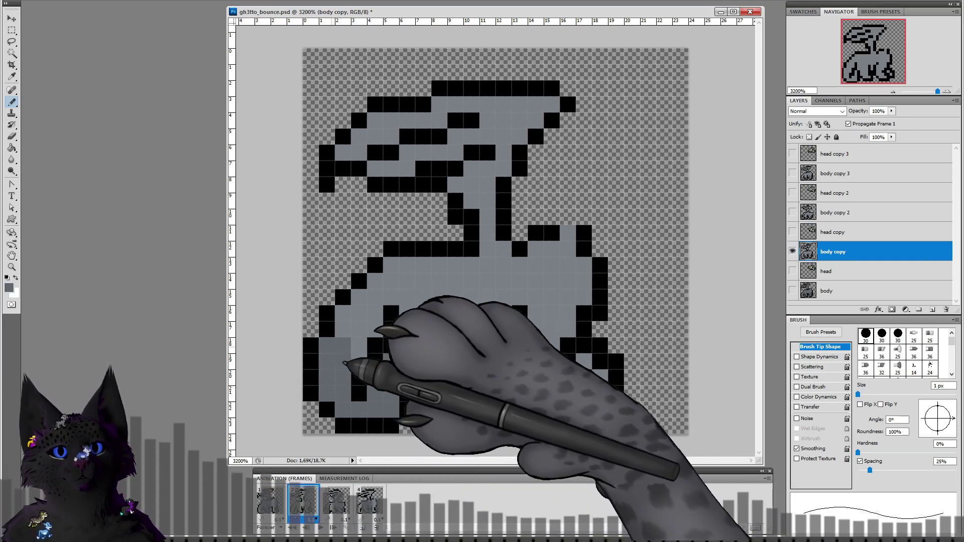
mouse_move(353, 325)
mouse_down()
mouse_move(363, 302)
mouse_move(418, 286)
mouse_move(397, 277)
mouse_move(409, 280)
mouse_move(425, 339)
mouse_move(414, 344)
mouse_move(431, 282)
mouse_move(445, 272)
mouse_move(467, 303)
mouse_up()
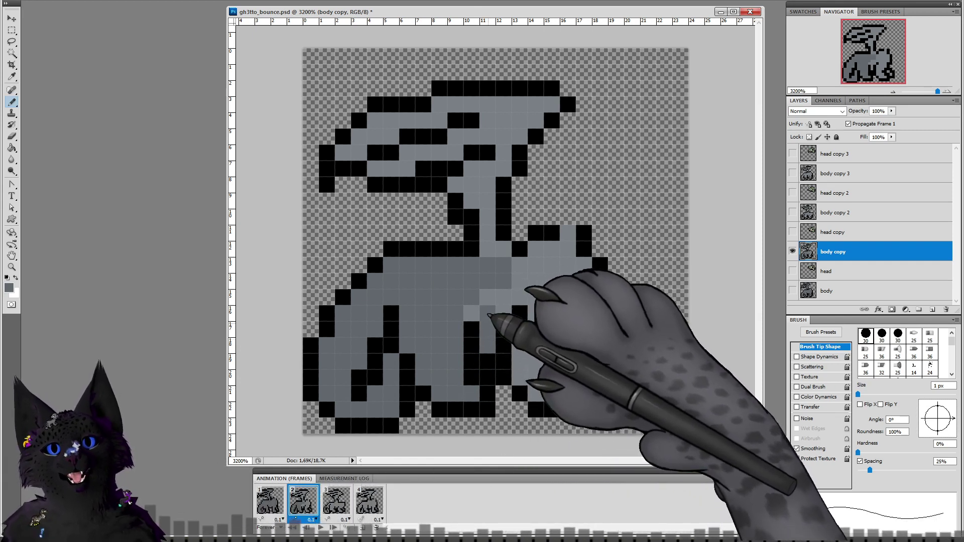
mouse_move(536, 290)
mouse_down()
mouse_move(556, 273)
mouse_move(539, 260)
mouse_move(567, 262)
mouse_move(567, 250)
mouse_move(571, 289)
mouse_move(580, 283)
mouse_move(576, 299)
mouse_move(569, 291)
mouse_move(562, 316)
mouse_up()
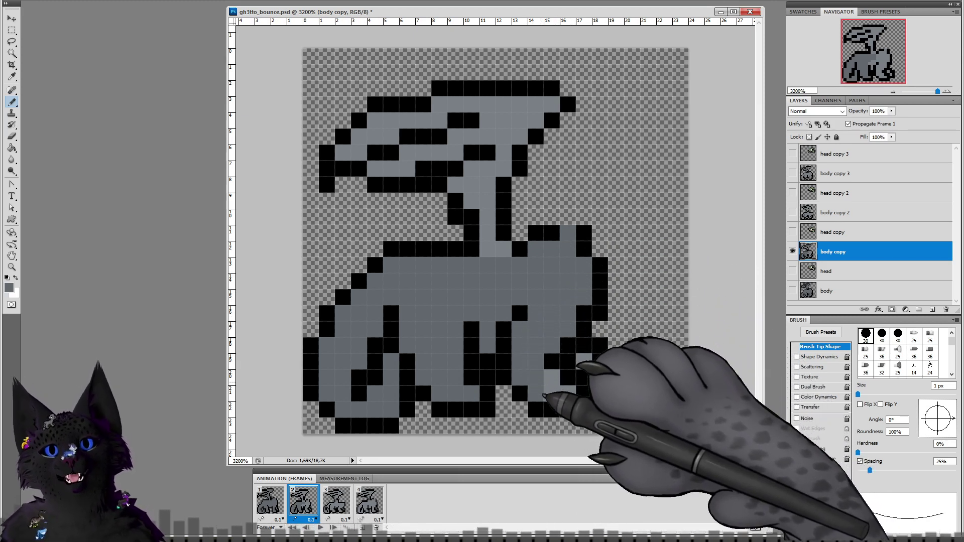
mouse_move(490, 211)
mouse_down()
mouse_move(498, 253)
mouse_move(483, 193)
mouse_move(461, 190)
mouse_move(503, 164)
mouse_move(503, 140)
mouse_move(458, 143)
mouse_move(386, 171)
mouse_move(388, 154)
mouse_move(376, 177)
mouse_move(345, 155)
mouse_move(384, 130)
mouse_move(460, 110)
mouse_move(529, 122)
mouse_up()
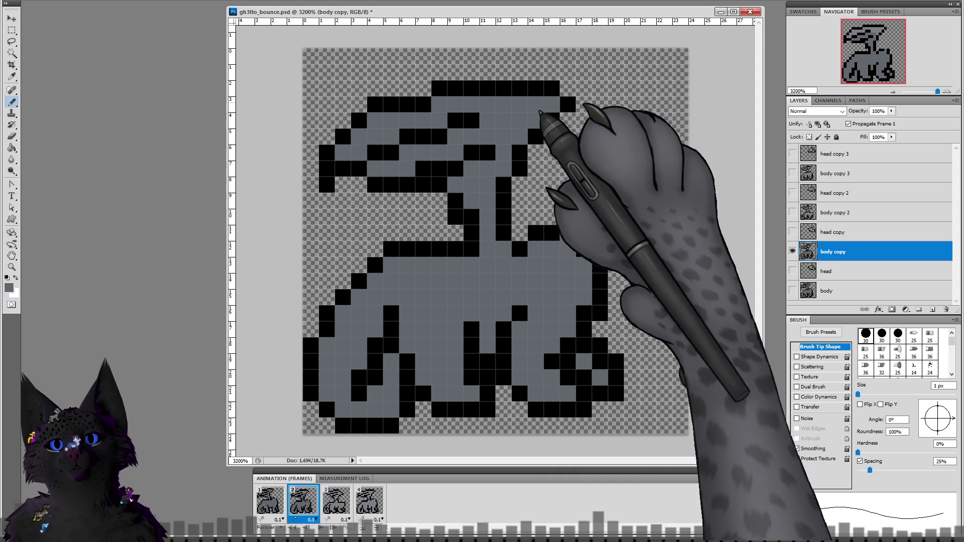
Step: Repaint the body, legs, tail and wing in frame 3 with the darker grey on the body copy 2 layer
click(337, 500)
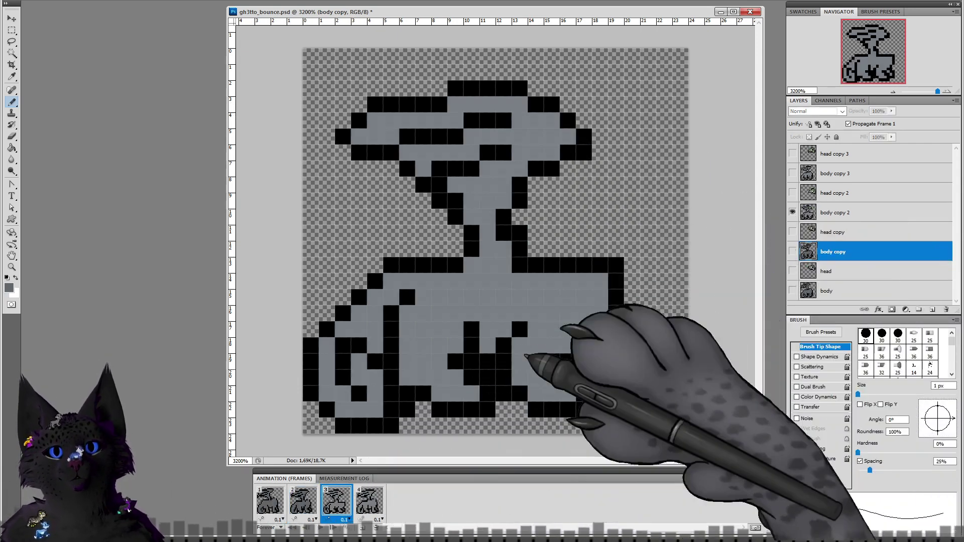
click(834, 213)
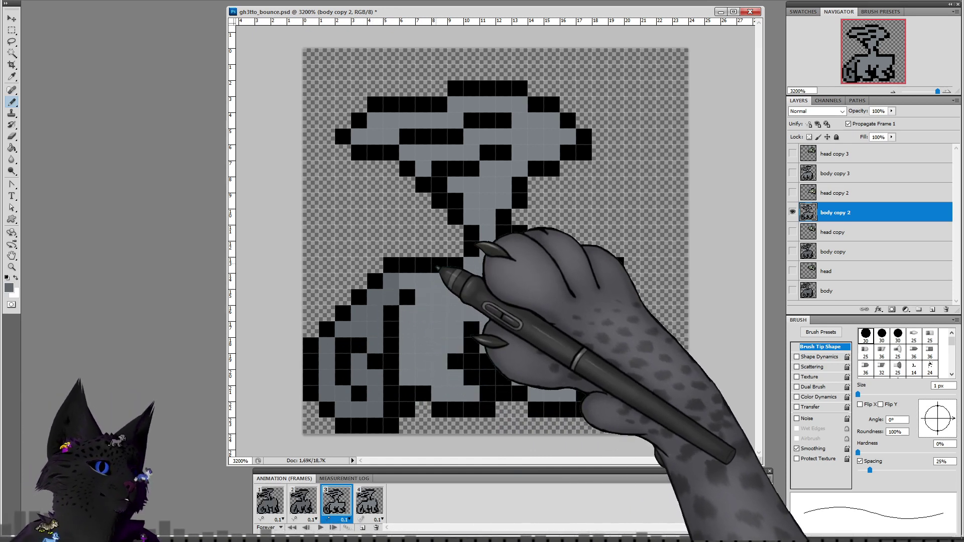
mouse_move(433, 277)
mouse_down()
mouse_move(435, 322)
mouse_move(432, 302)
mouse_move(412, 356)
mouse_move(413, 324)
mouse_move(415, 376)
mouse_move(438, 334)
mouse_move(448, 394)
mouse_up()
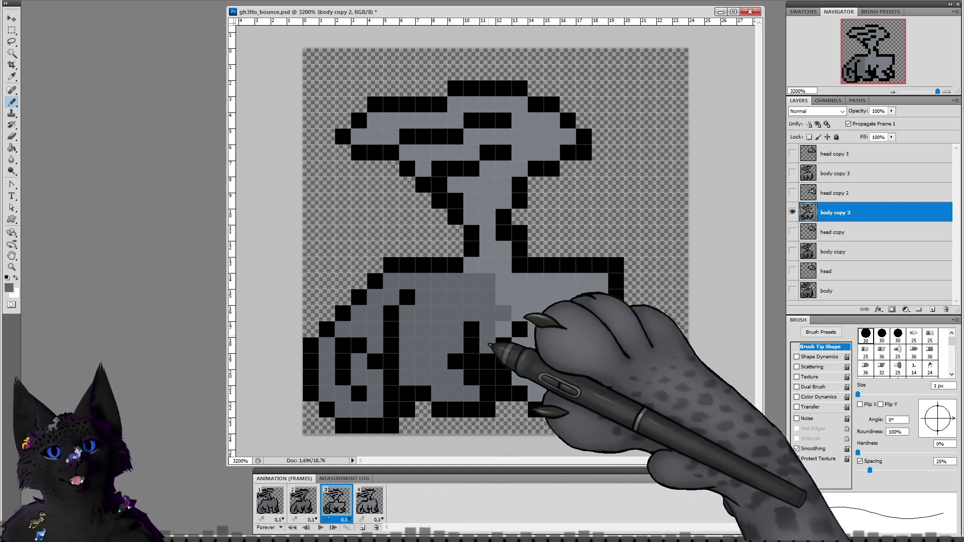
mouse_move(531, 309)
mouse_down()
mouse_move(596, 297)
mouse_move(583, 316)
mouse_move(540, 319)
mouse_move(572, 329)
mouse_up()
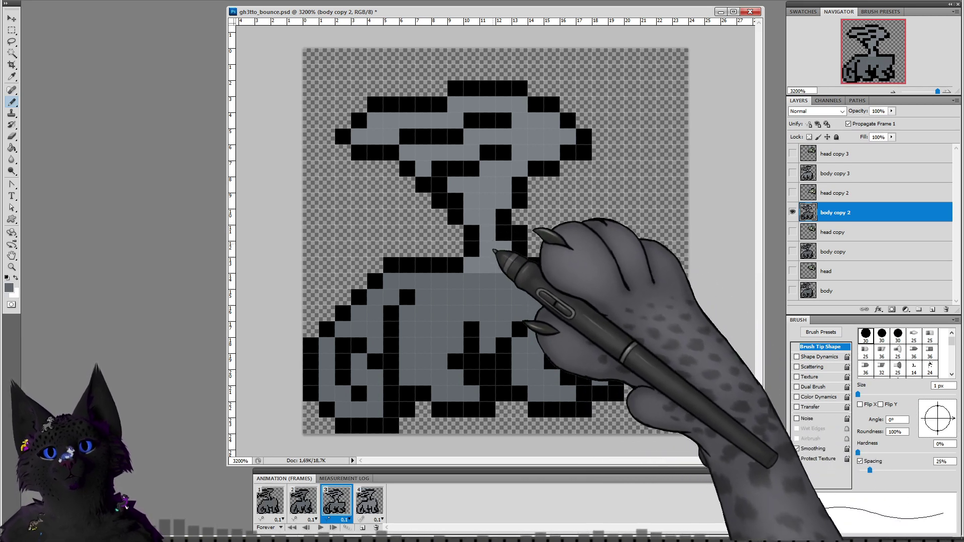
mouse_move(480, 221)
mouse_down()
mouse_move(463, 191)
mouse_move(485, 197)
mouse_move(488, 179)
mouse_move(502, 195)
mouse_move(520, 145)
mouse_move(536, 150)
mouse_move(569, 139)
mouse_move(409, 157)
mouse_move(421, 169)
mouse_move(360, 147)
mouse_move(387, 139)
mouse_move(381, 131)
mouse_move(476, 110)
mouse_move(518, 121)
mouse_up()
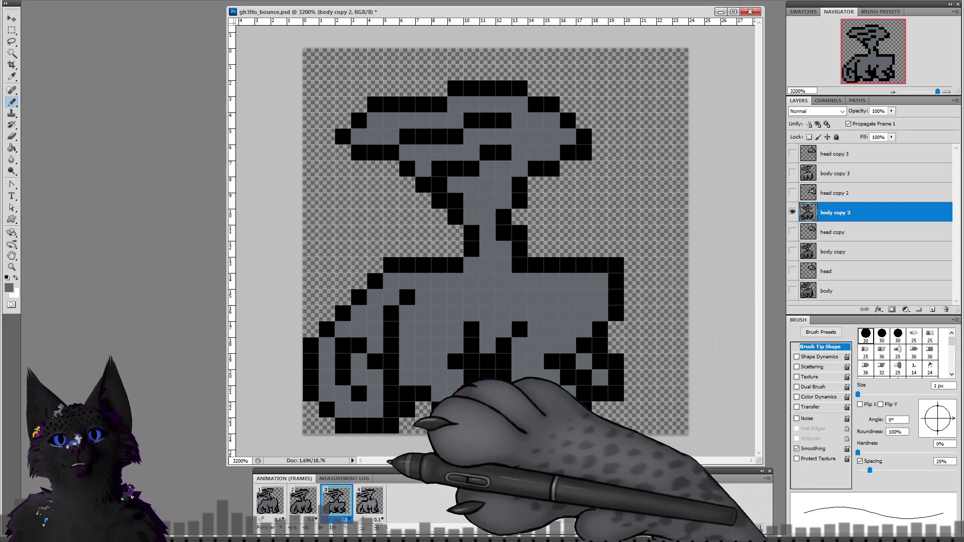
Step: Repaint the body, legs, tail and wing in frame 4 with the darker grey on the body copy 3 layer
click(369, 500)
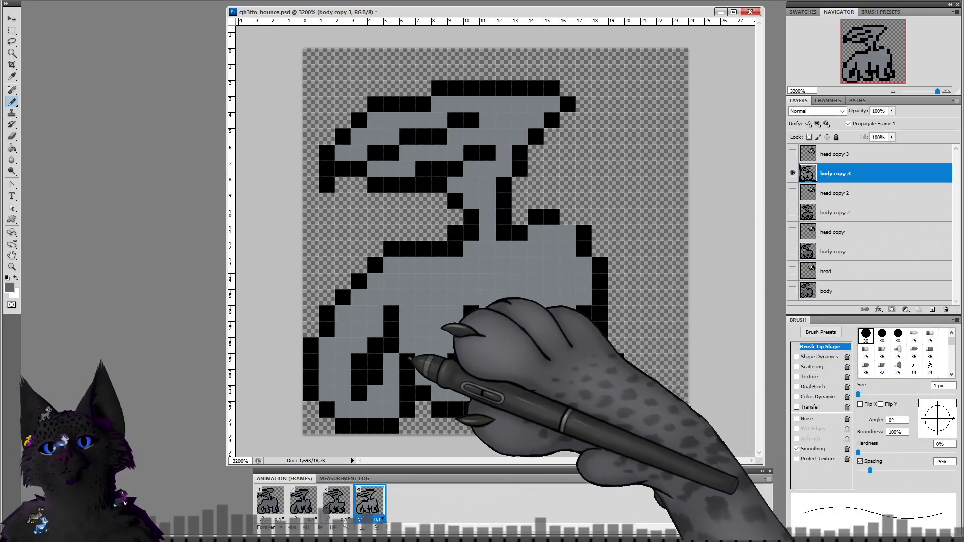
mouse_move(392, 368)
mouse_down()
mouse_move(389, 408)
mouse_move(381, 400)
mouse_move(358, 414)
mouse_move(341, 370)
mouse_move(331, 395)
mouse_move(336, 349)
mouse_move(354, 345)
mouse_move(348, 326)
mouse_move(357, 316)
mouse_move(366, 322)
mouse_move(366, 306)
mouse_move(371, 327)
mouse_move(380, 288)
mouse_move(393, 299)
mouse_move(407, 276)
mouse_move(455, 276)
mouse_move(392, 281)
mouse_move(454, 292)
mouse_move(415, 304)
mouse_move(424, 304)
mouse_move(415, 347)
mouse_move(411, 322)
mouse_move(445, 320)
mouse_move(448, 342)
mouse_move(441, 386)
mouse_up()
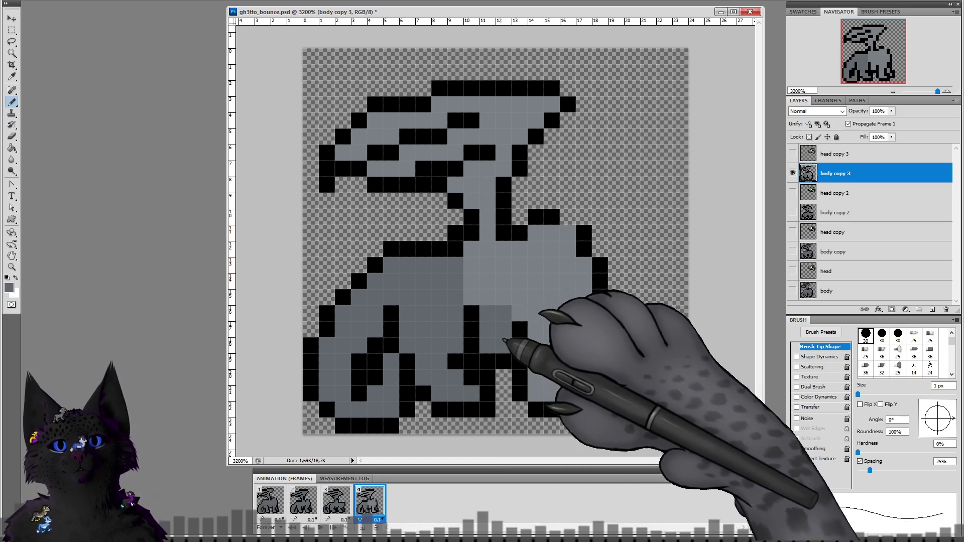
mouse_move(475, 288)
mouse_down()
mouse_move(490, 259)
mouse_move(527, 266)
mouse_up()
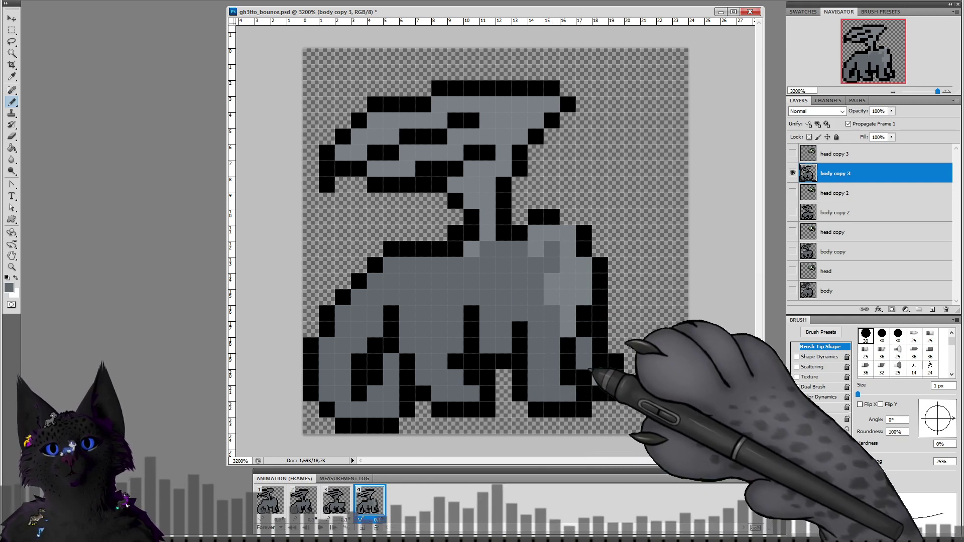
click(568, 297)
click(564, 251)
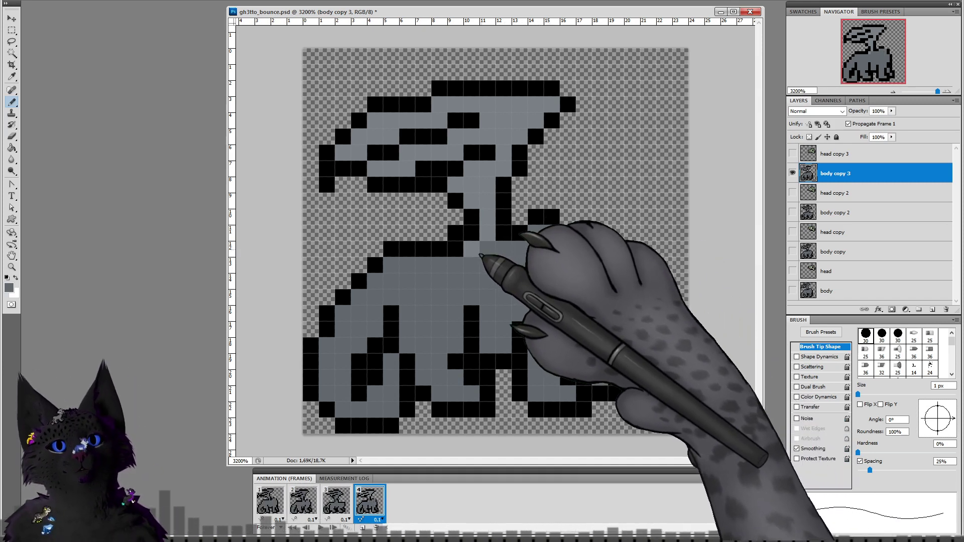
mouse_move(488, 234)
mouse_down()
mouse_move(487, 202)
mouse_move(467, 189)
mouse_move(481, 180)
mouse_move(466, 186)
mouse_move(503, 167)
mouse_move(499, 137)
mouse_move(458, 139)
mouse_move(455, 153)
mouse_move(391, 171)
mouse_move(347, 156)
mouse_move(388, 131)
mouse_move(464, 110)
mouse_up()
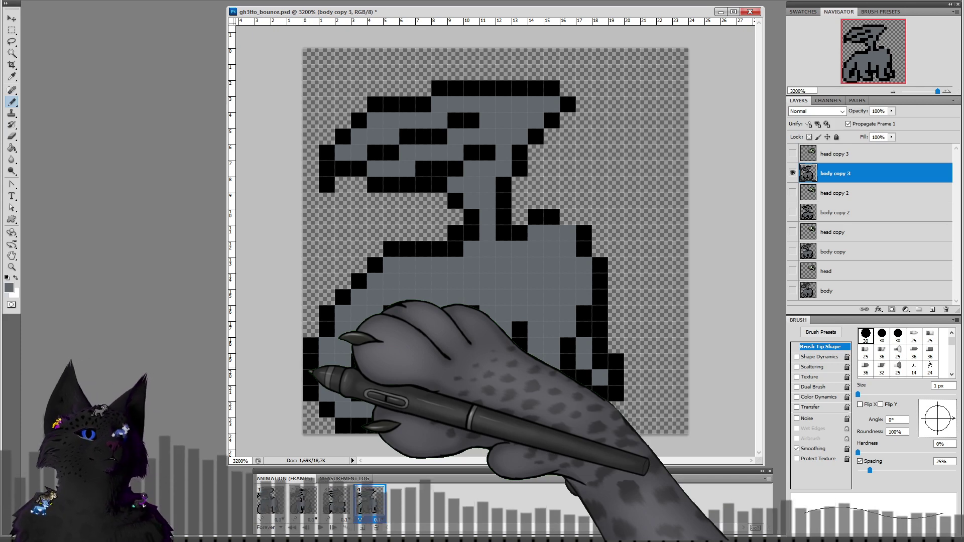
Step: Paint the belly and chest outline yellow in frame 1 on the body layer, with an orange stripe along its inner side
click(267, 500)
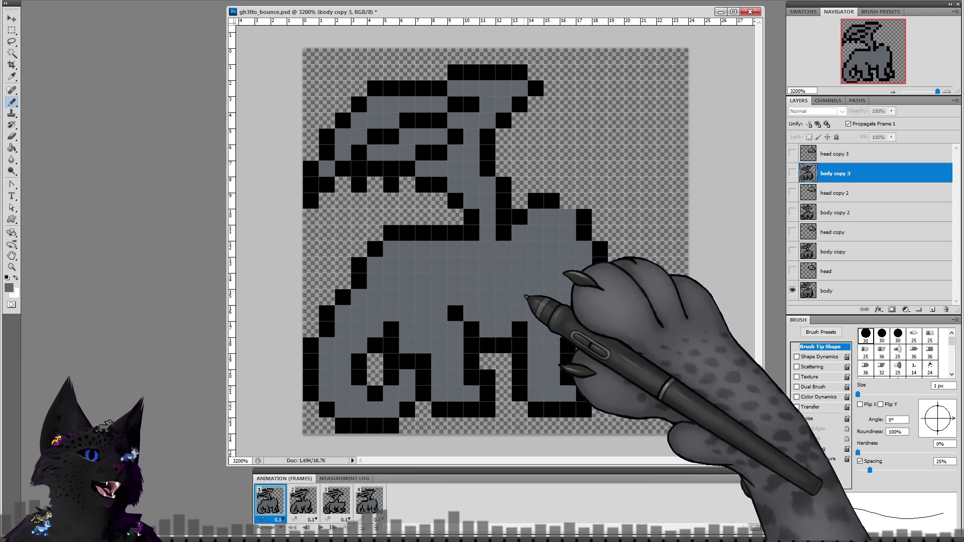
click(823, 291)
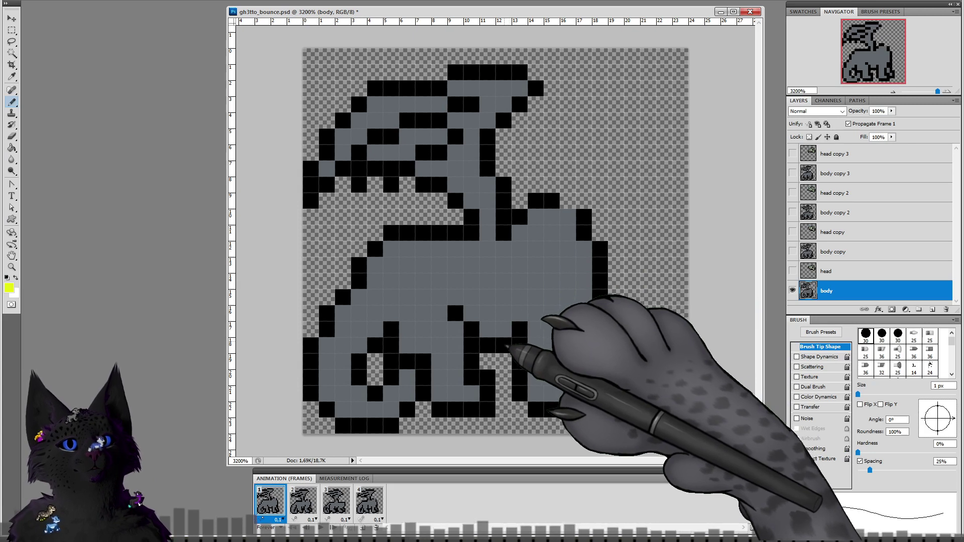
drag(503, 345, 487, 345)
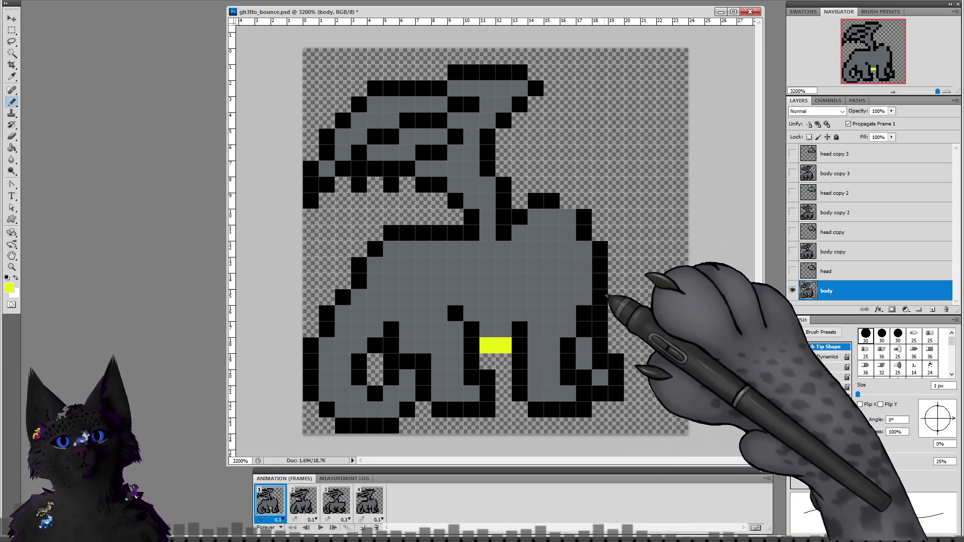
drag(600, 299, 600, 248)
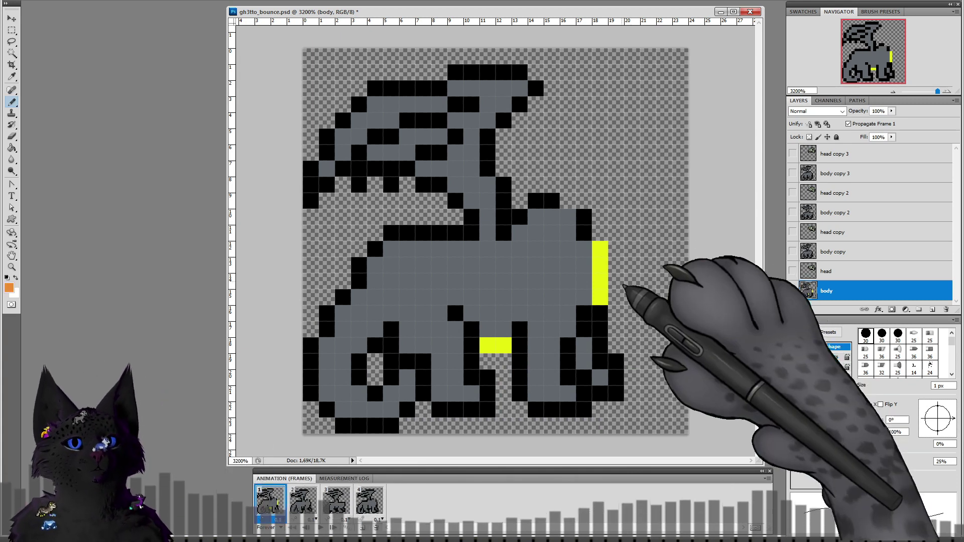
drag(486, 330, 503, 330)
drag(584, 300, 584, 247)
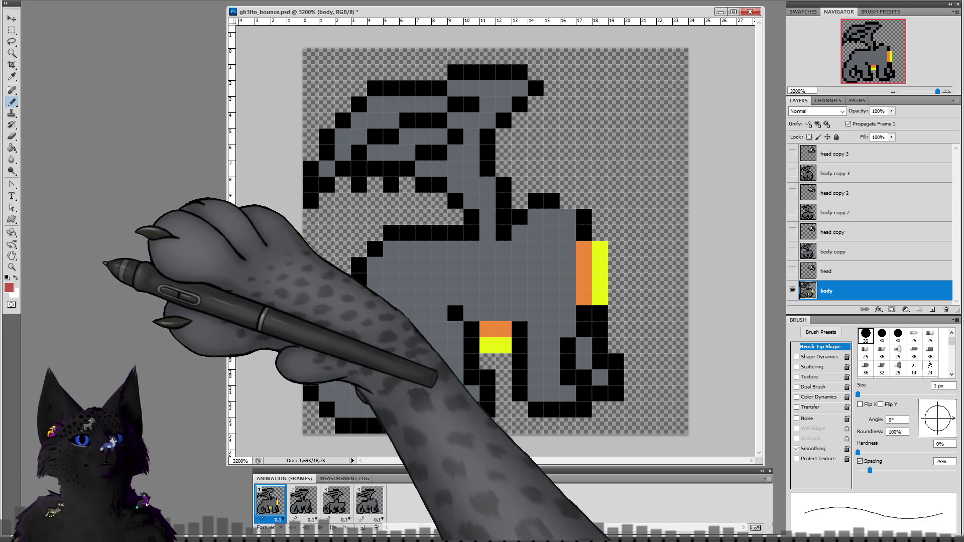
Step: Paint a red row above the orange belly pixels in frame 1, and a red belly pixel in frame 2 on the body copy layer
drag(471, 314, 503, 313)
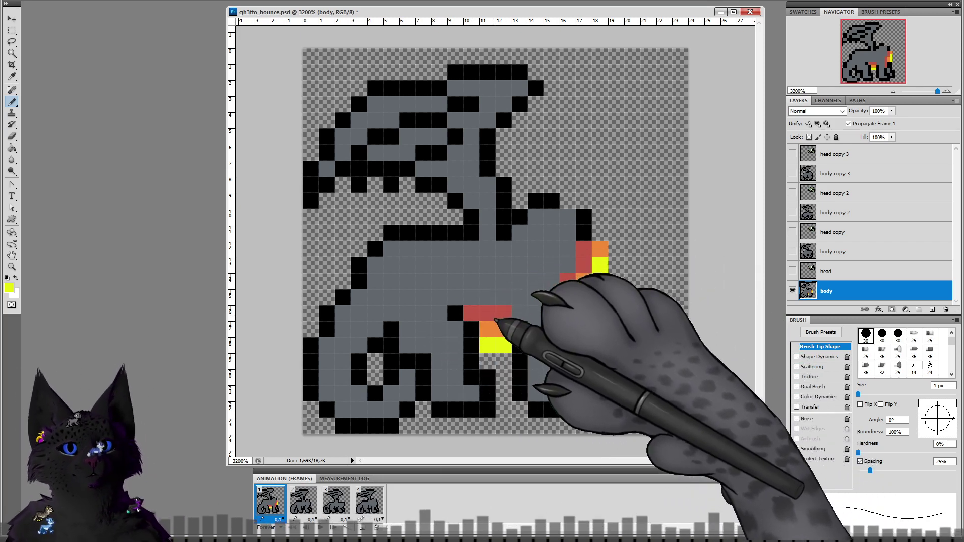
click(303, 501)
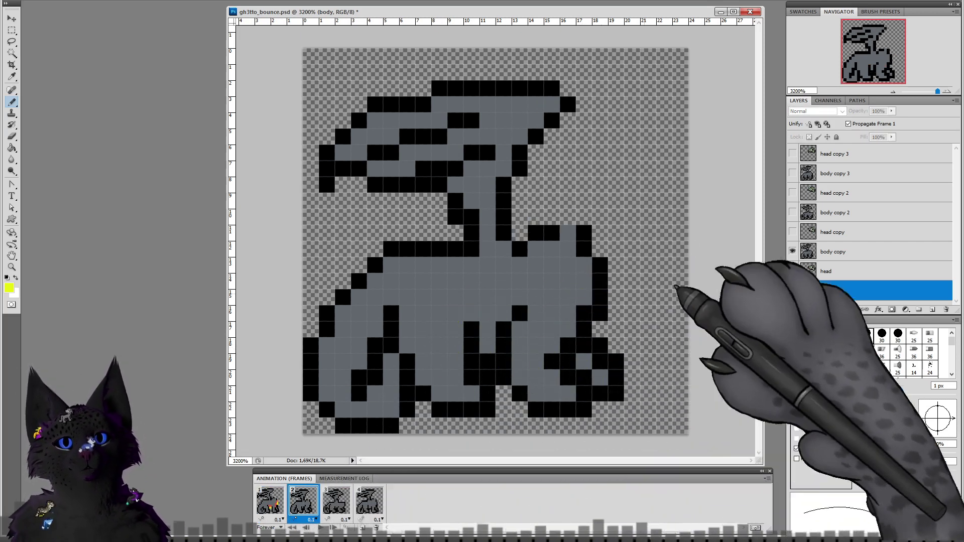
click(832, 251)
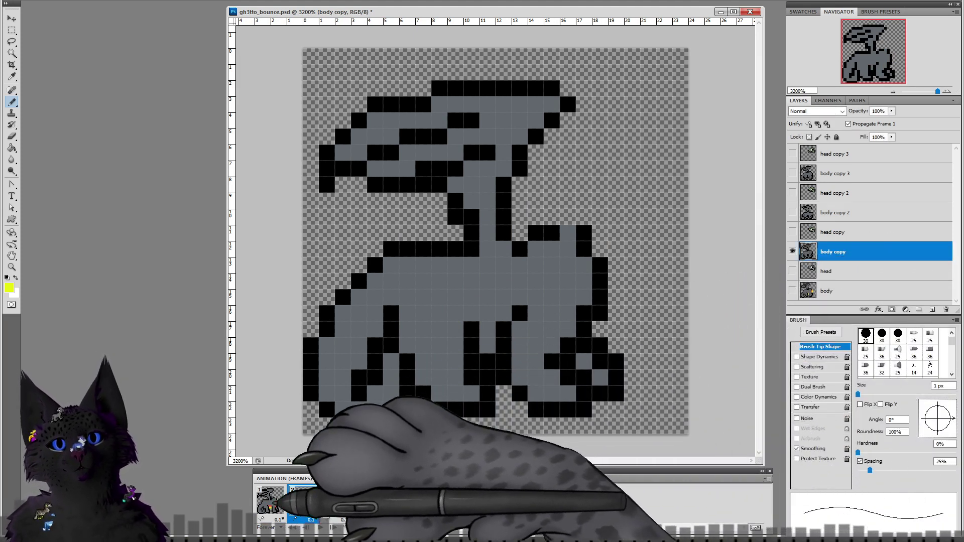
click(269, 500)
alt+click(504, 312)
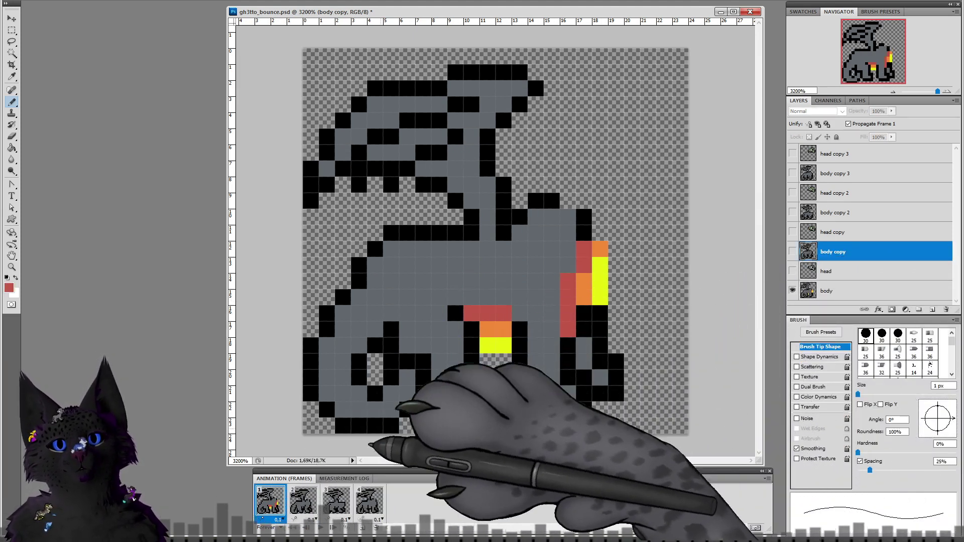
click(302, 500)
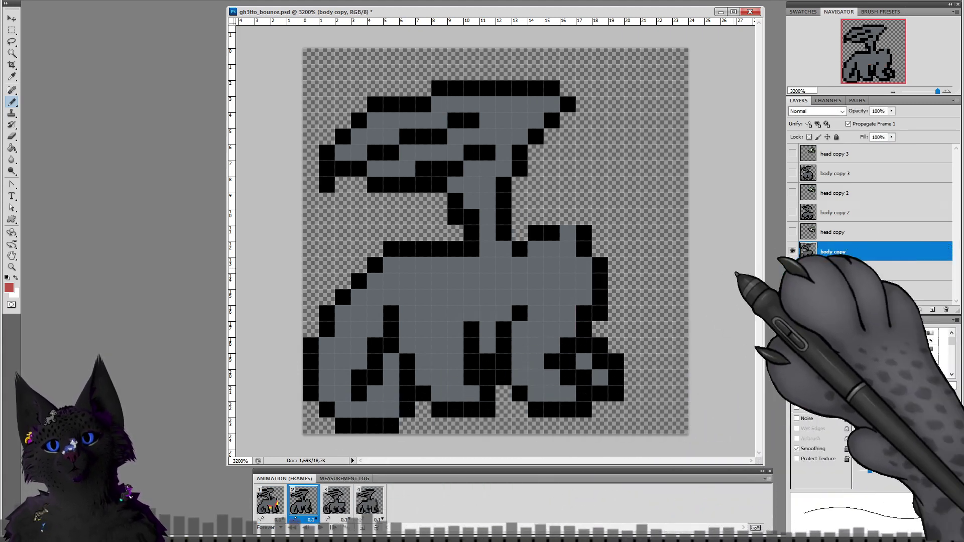
click(494, 336)
Step: Compare frames 1 and 2, and paint a vertical red strip along the creature's chest in frame 2
click(281, 502)
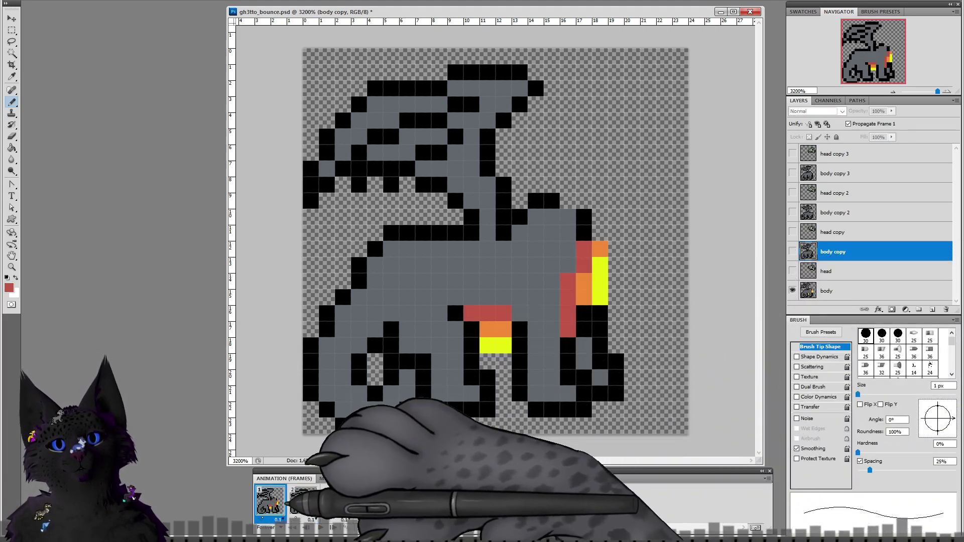
click(302, 500)
click(271, 502)
click(301, 502)
click(281, 501)
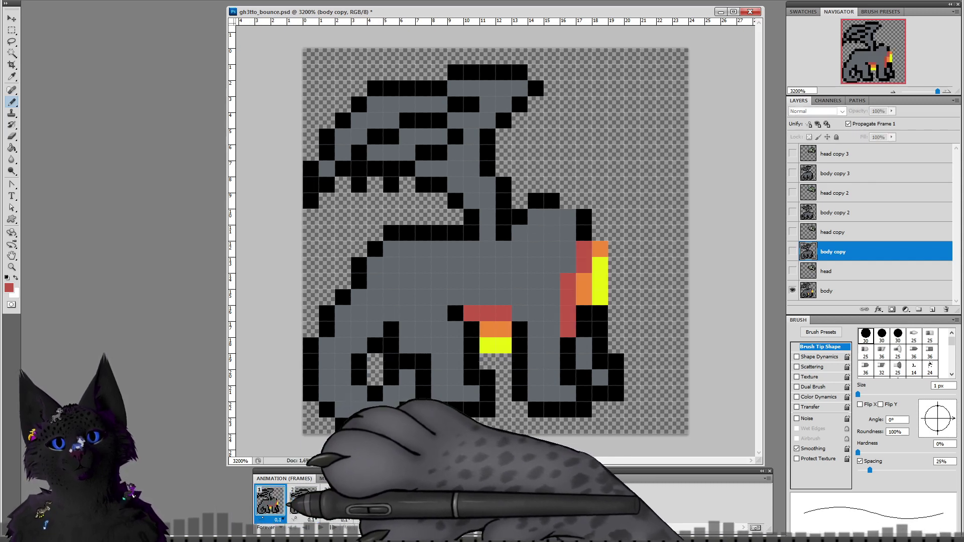
click(303, 500)
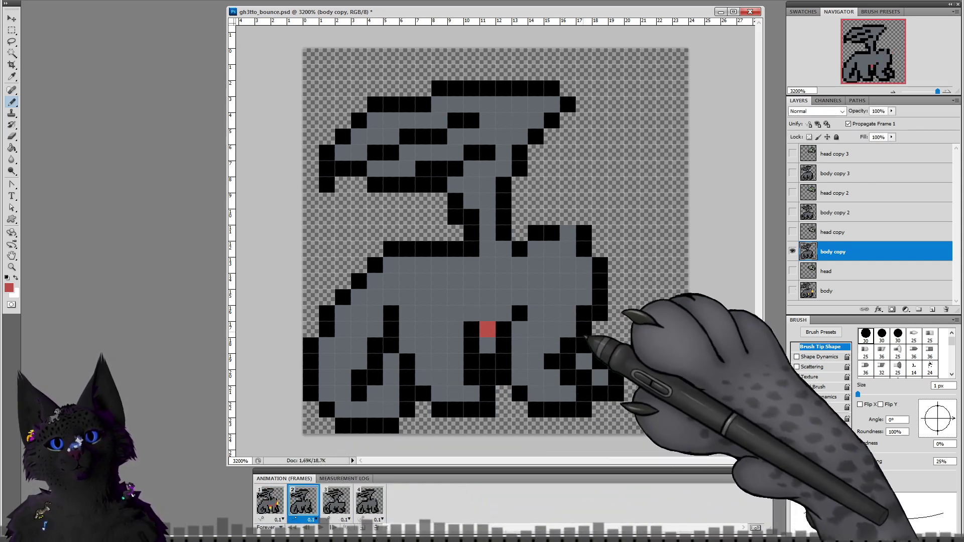
drag(584, 314, 584, 265)
Step: Paint a red belly pixel between the legs in frame 3 on the body copy 2 layer, and compare it with frame 2
click(336, 500)
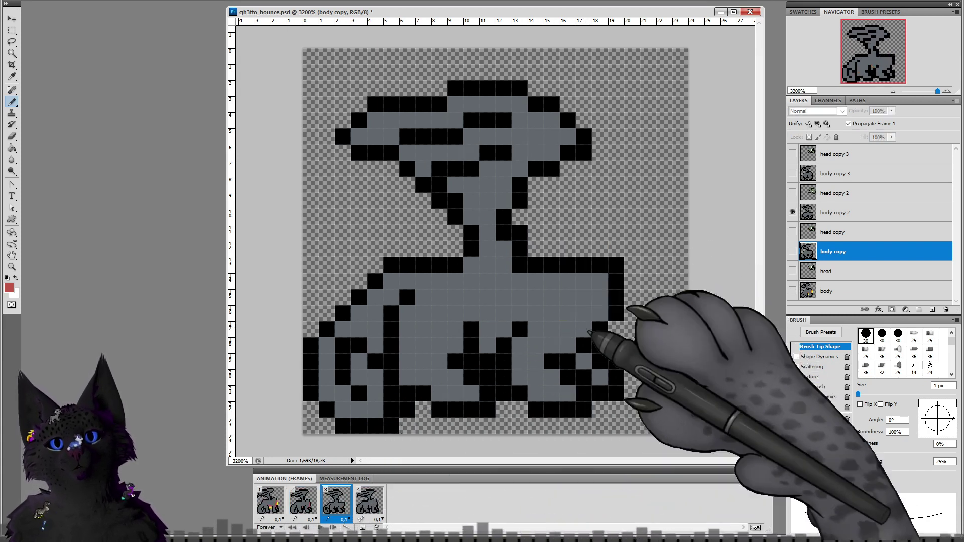
click(833, 212)
click(487, 345)
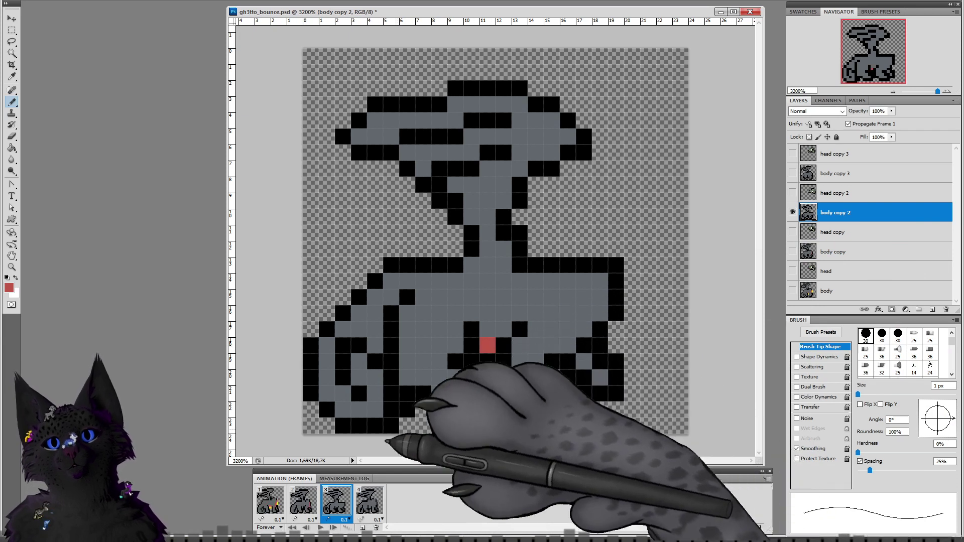
click(303, 502)
click(336, 501)
Step: Paint two red belly pixels and a vertical red chest strip in frame 4 on the body copy 3 layer
click(369, 501)
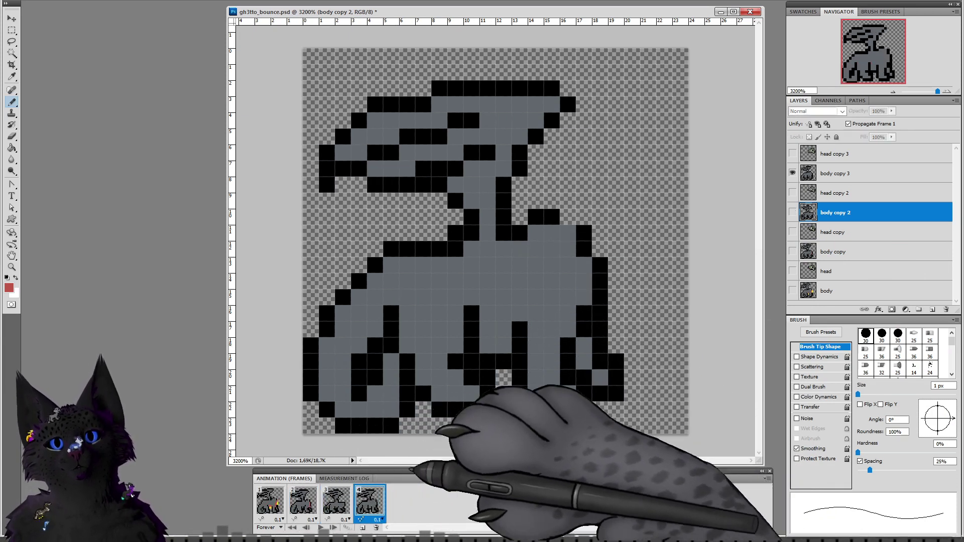
click(833, 173)
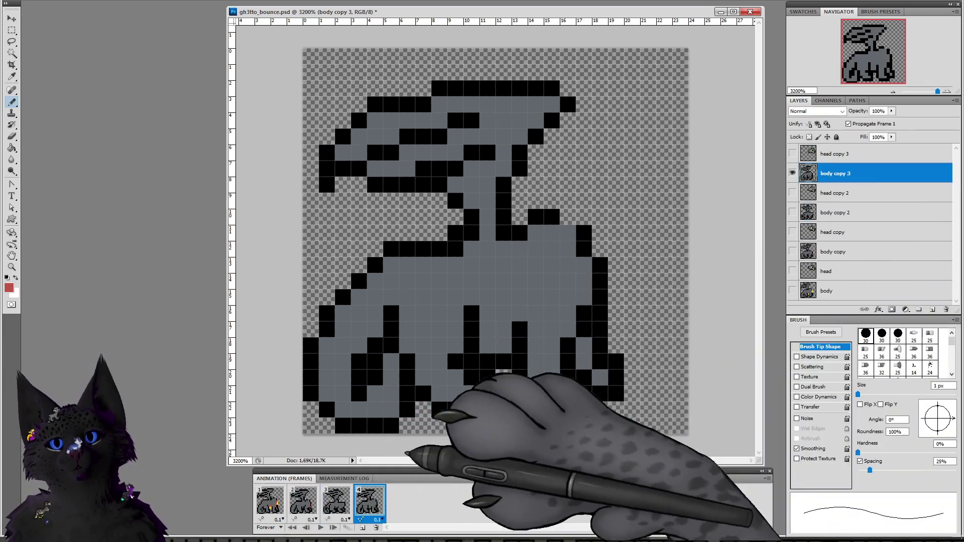
click(337, 501)
click(369, 500)
click(487, 329)
click(507, 330)
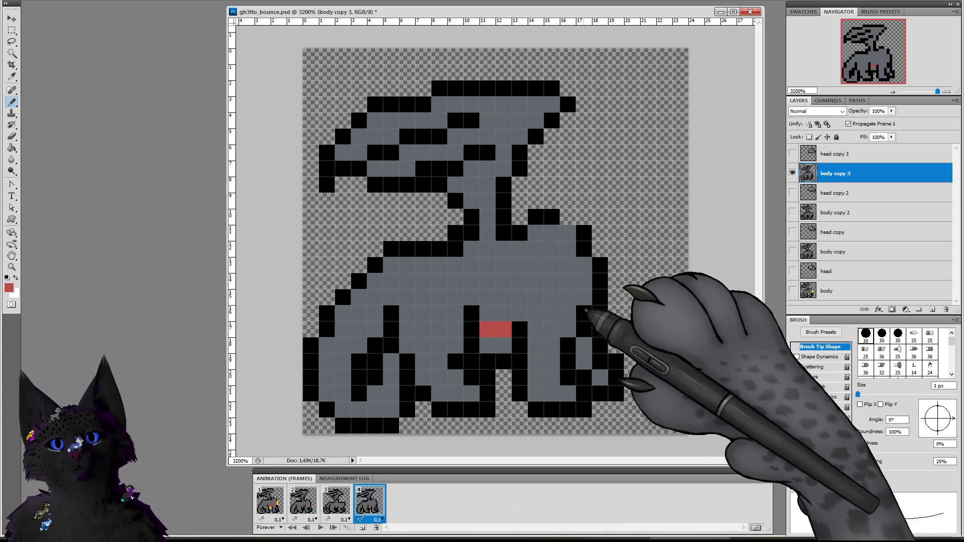
drag(584, 329, 583, 264)
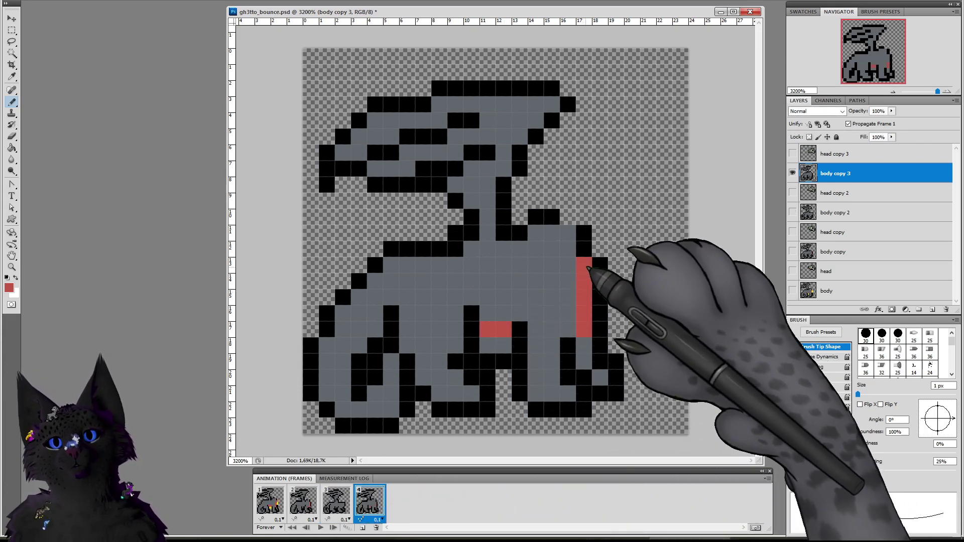
Step: Sample the orange from frame 1 and paint it below the red belly pixel and beside the red chest strip in frame 2 on body copy
click(277, 502)
alt+click(499, 332)
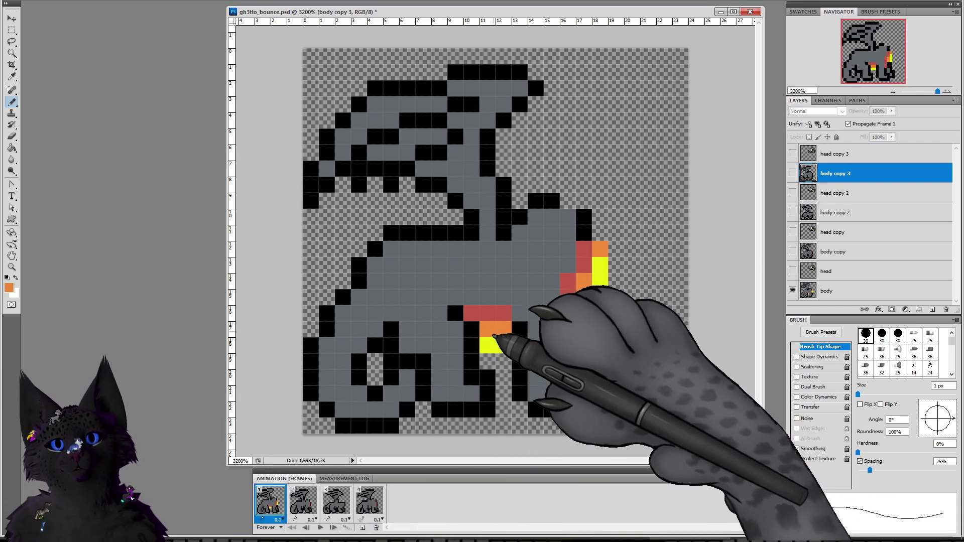
click(834, 252)
click(303, 501)
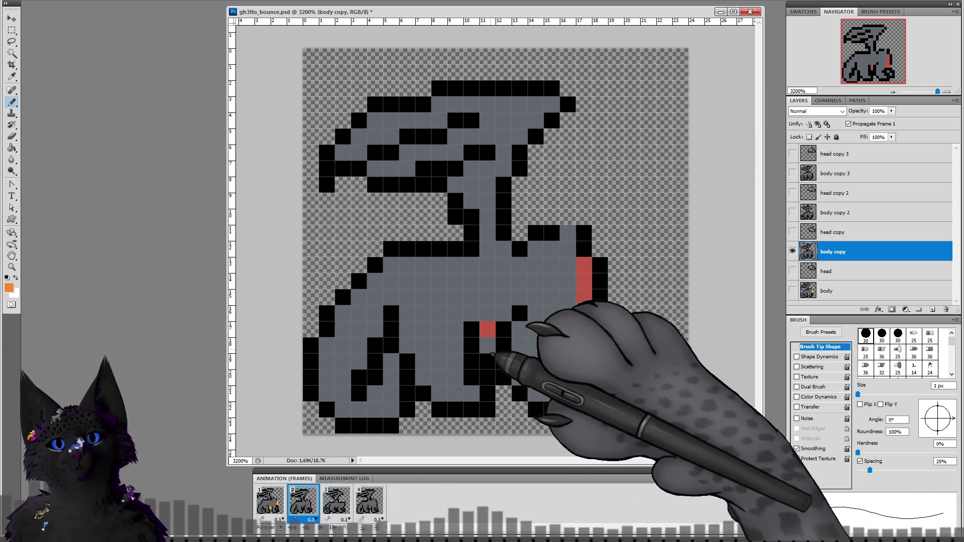
click(487, 344)
mouse_move(601, 314)
mouse_down()
mouse_move(599, 272)
mouse_move(600, 296)
mouse_up()
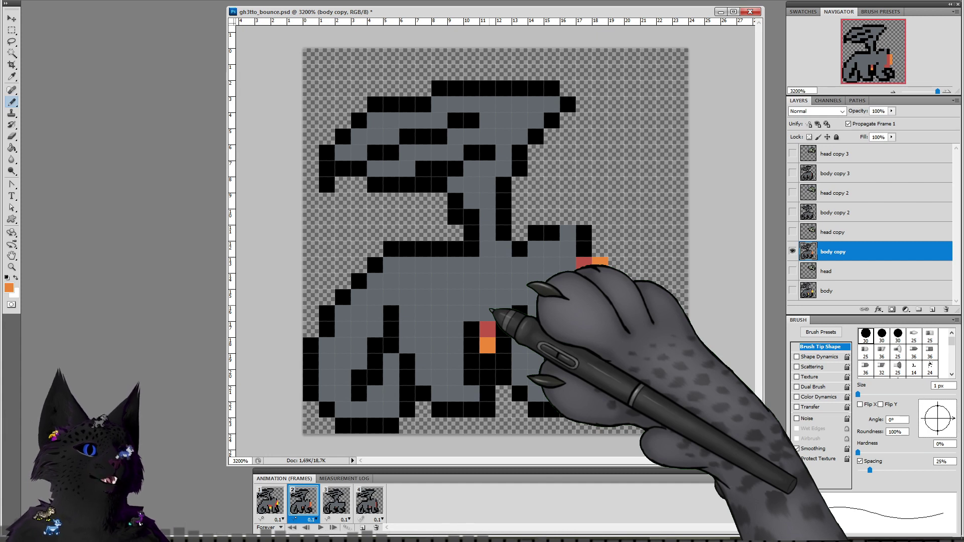
click(271, 501)
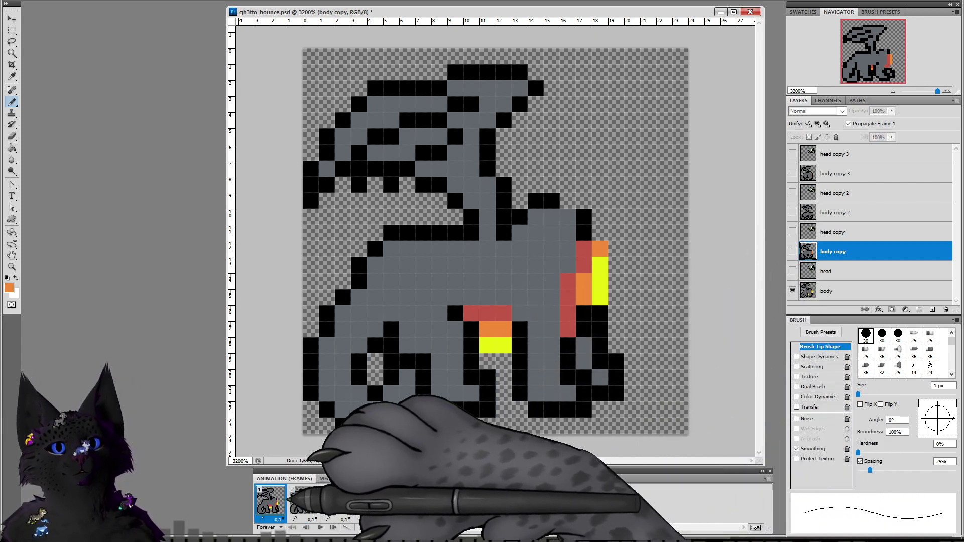
click(301, 502)
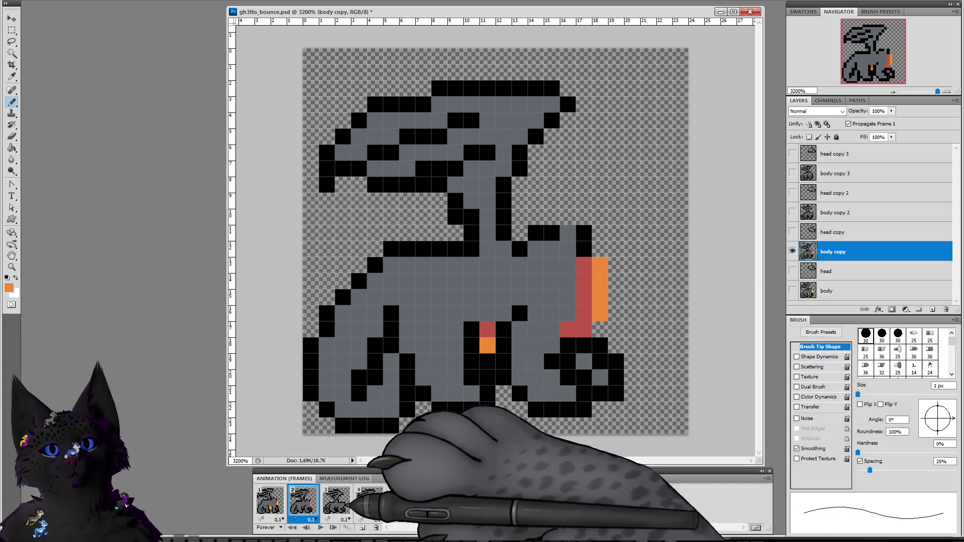
Step: Paint an orange pixel below the red belly pixel in frame 3 on the body copy 2 layer
click(337, 501)
click(837, 212)
click(487, 362)
Step: Sample the red from frame 2 and paint it down the chest edge toward the front leg in frame 3
click(306, 501)
alt+click(487, 330)
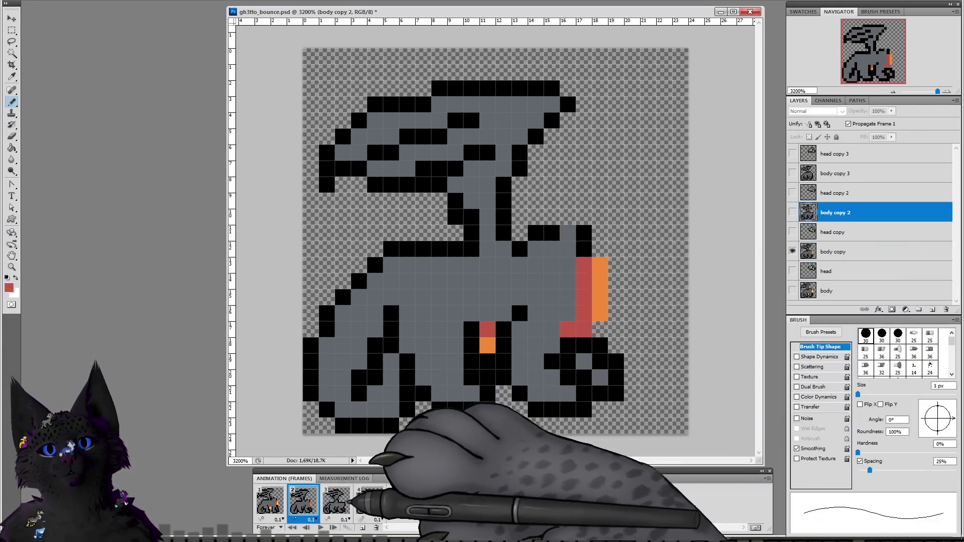
click(336, 501)
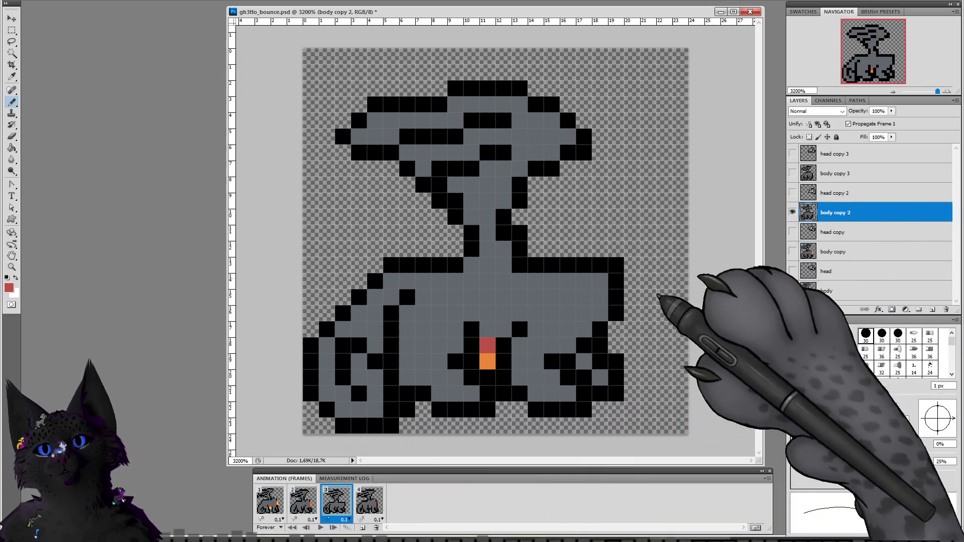
mouse_move(583, 345)
mouse_down()
mouse_move(614, 319)
mouse_move(616, 281)
mouse_up()
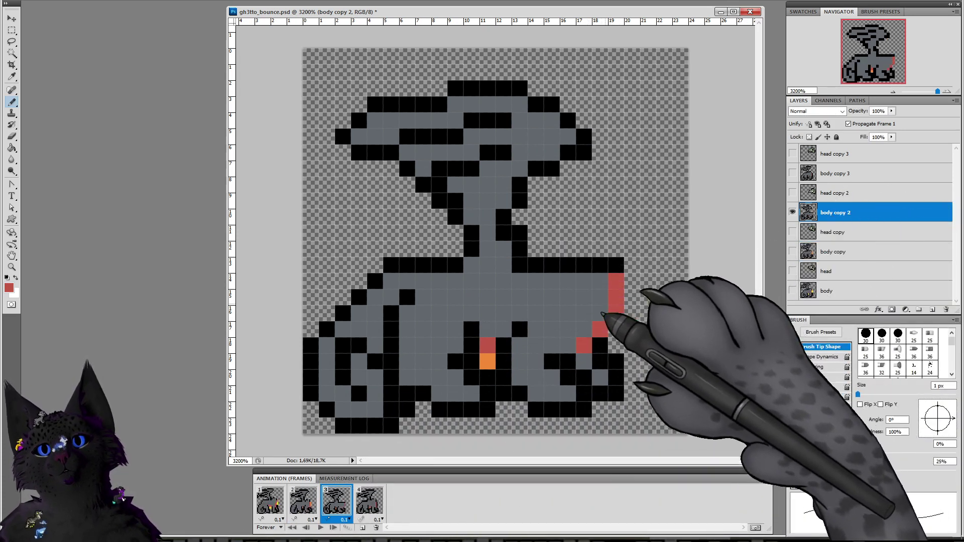
Step: Sample the yellow from frame 1 and paint it below the orange belly pixel and over the lower orange chest pixels in frame 2
click(271, 501)
alt+click(492, 346)
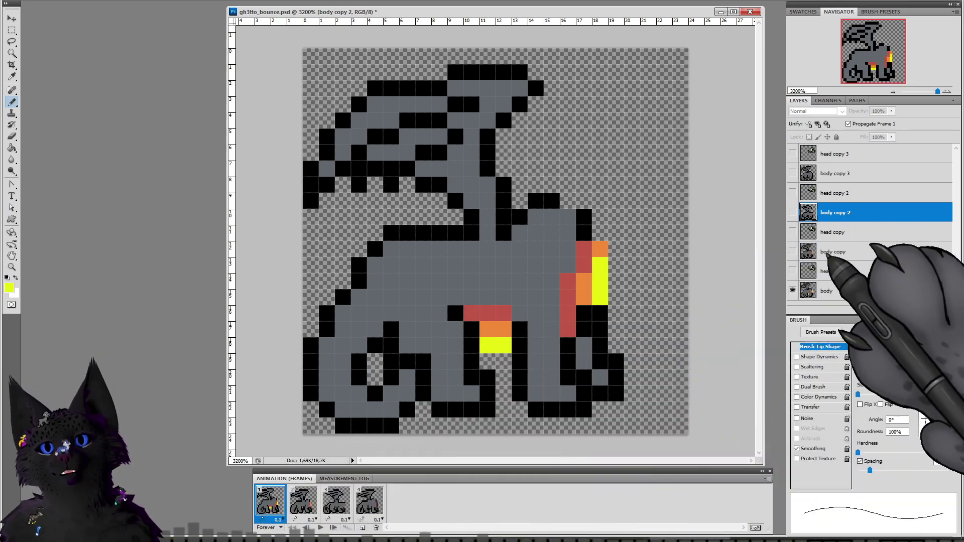
click(833, 252)
click(303, 501)
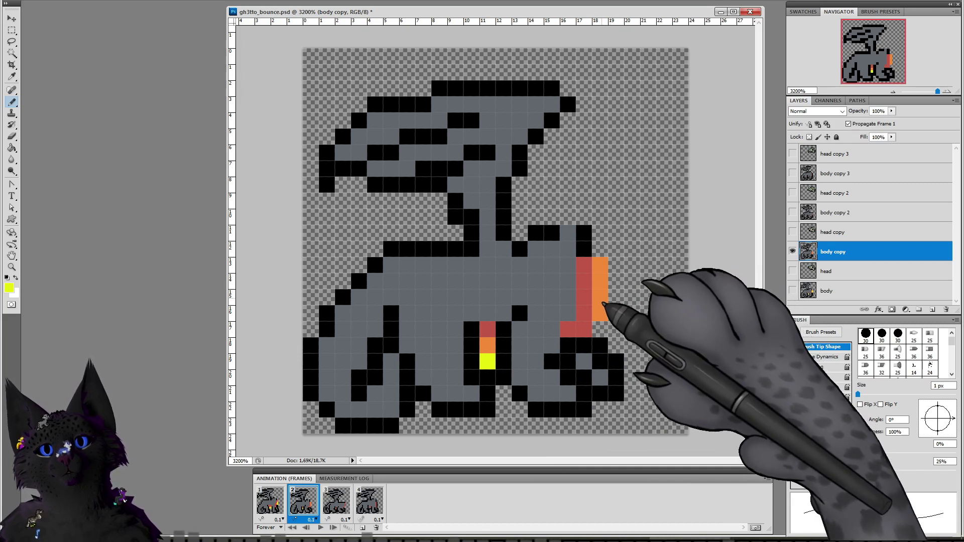
mouse_move(600, 297)
mouse_down()
mouse_move(602, 317)
mouse_move(601, 294)
mouse_move(584, 327)
mouse_up()
Step: Recolour the lower chest in frame 2 with two orange pixels and a red column behind them, using frame 1 as reference
alt+click(598, 284)
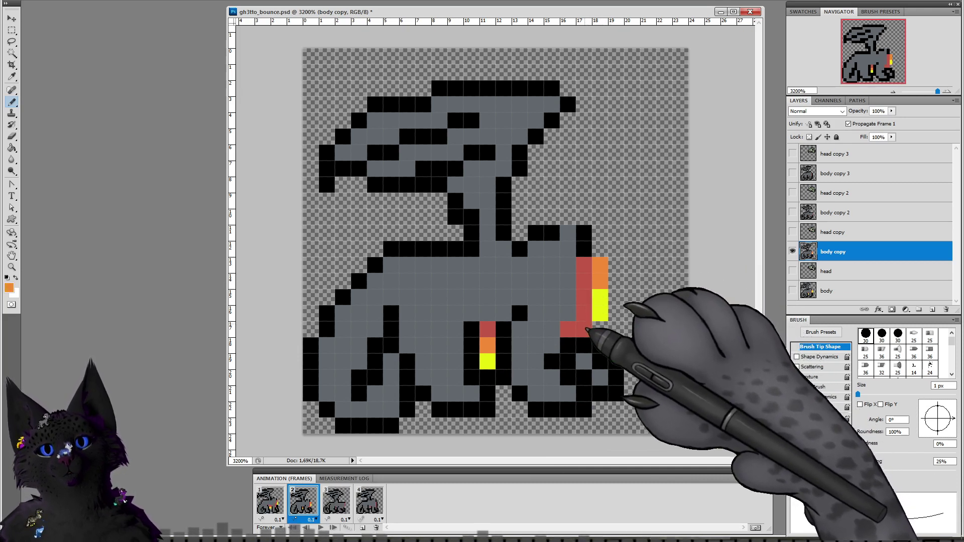
alt+click(600, 299)
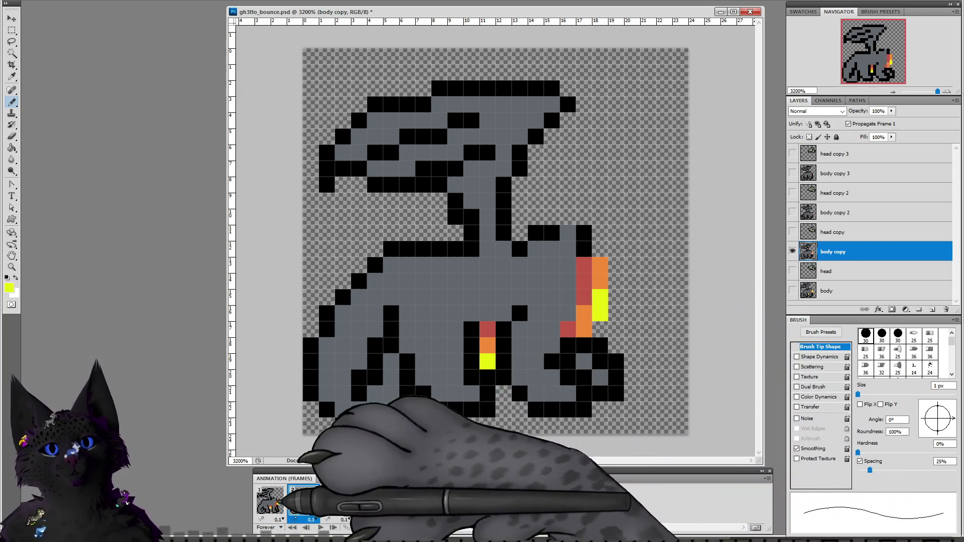
click(271, 500)
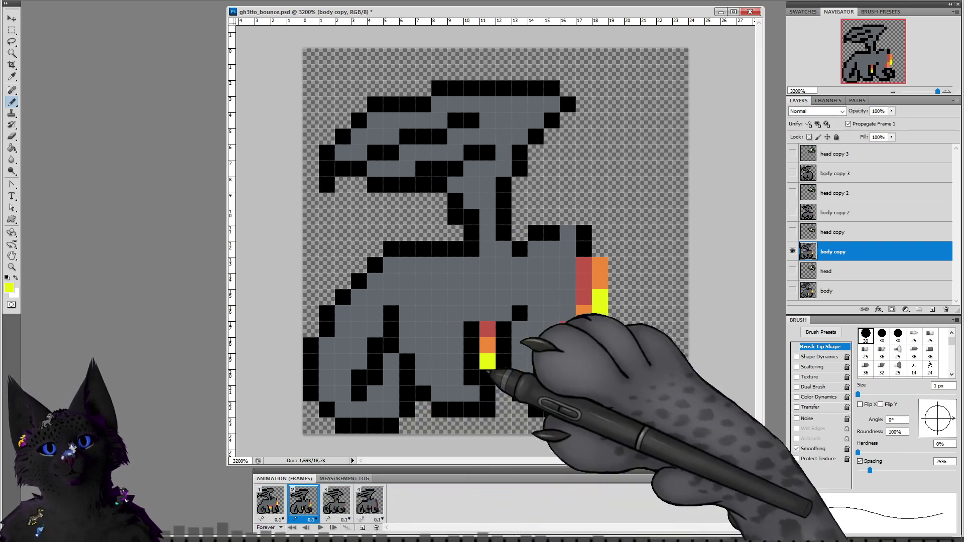
alt+click(577, 319)
click(281, 501)
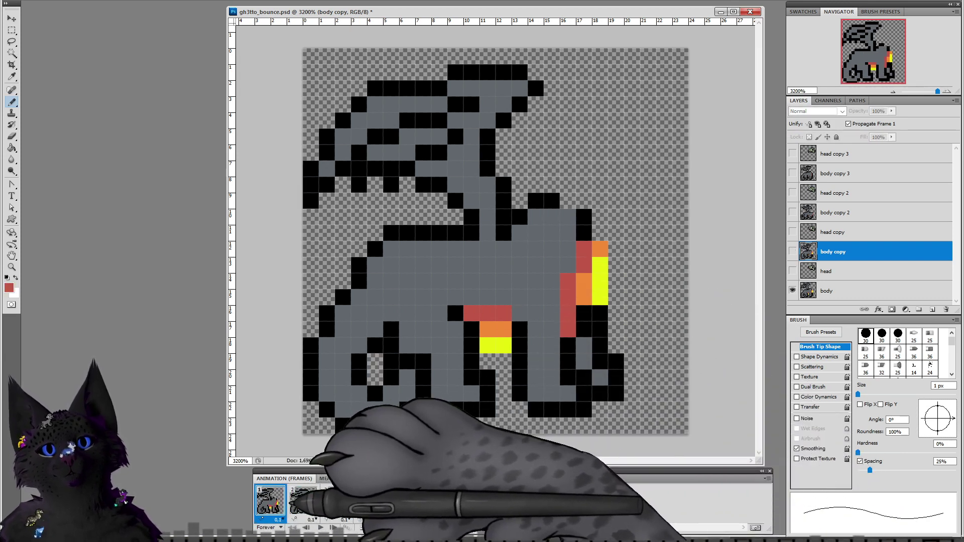
click(304, 505)
click(302, 502)
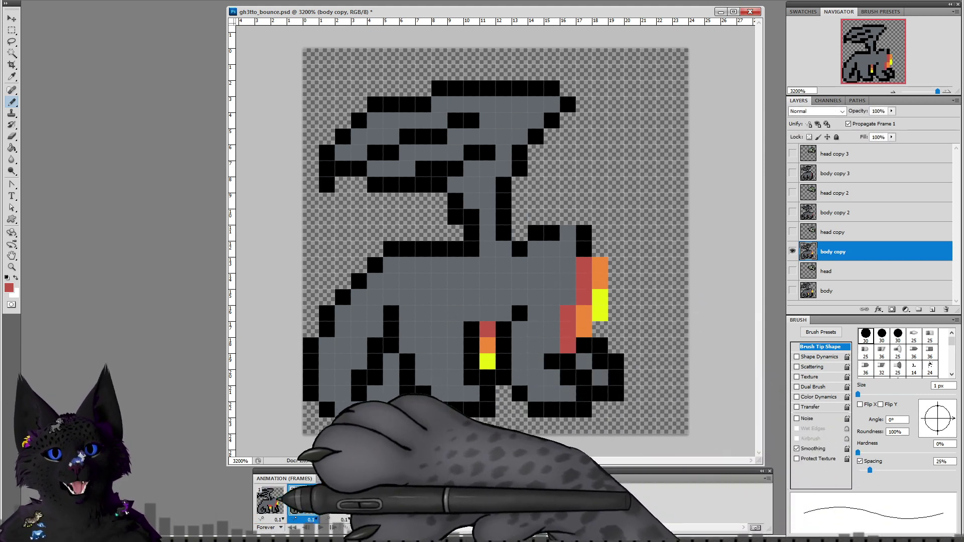
Step: Widen the red and orange belly rows by one pixel toward the front leg in frame 2, comparing with the neighbouring frames
click(343, 502)
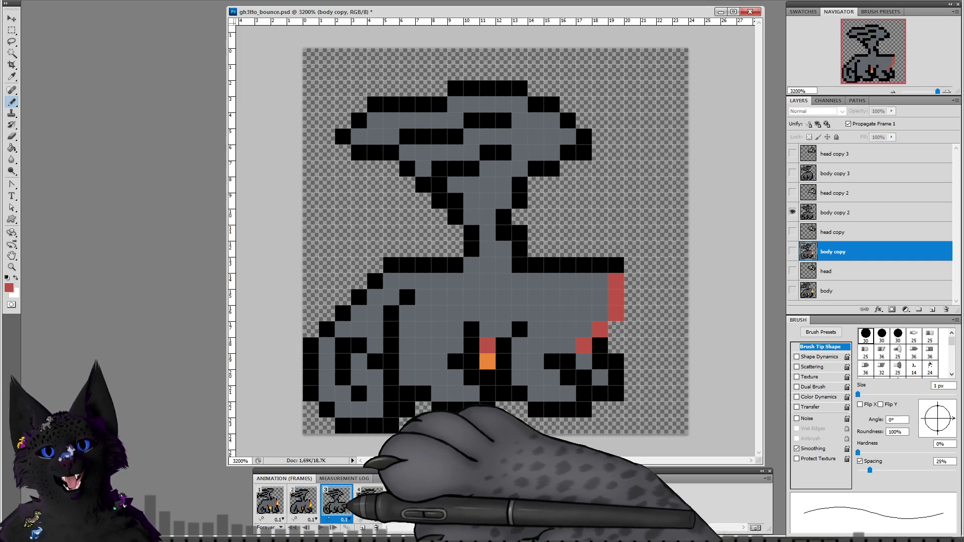
click(277, 504)
click(304, 502)
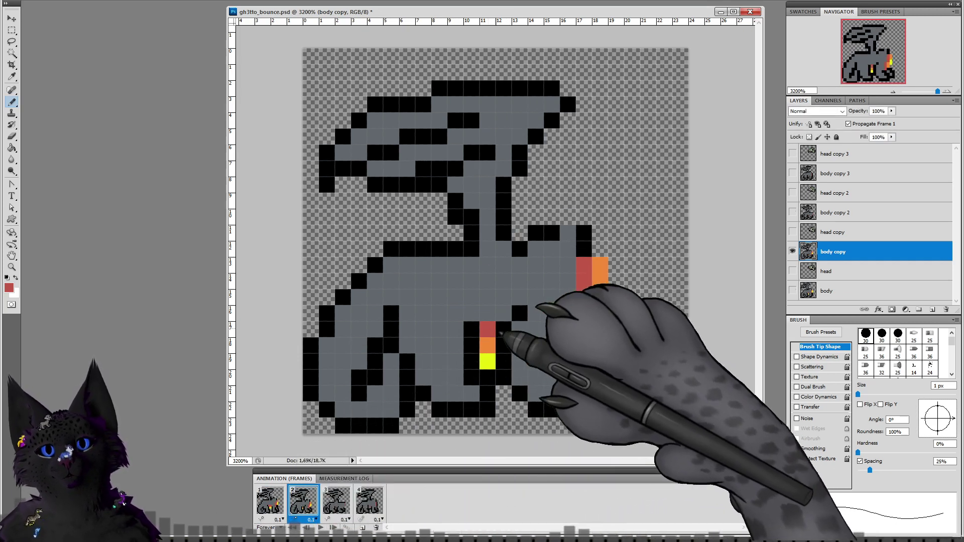
click(504, 330)
alt+click(489, 351)
click(504, 345)
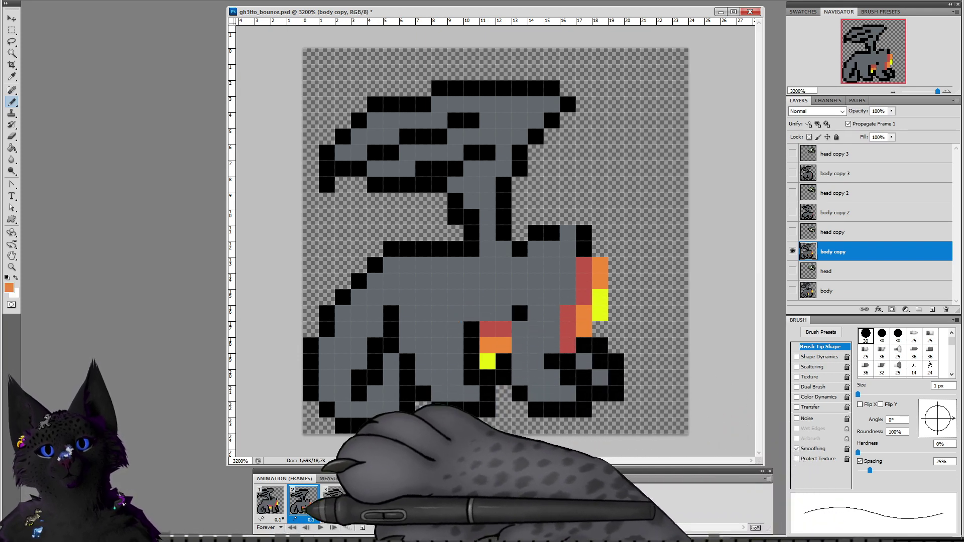
click(271, 501)
click(303, 501)
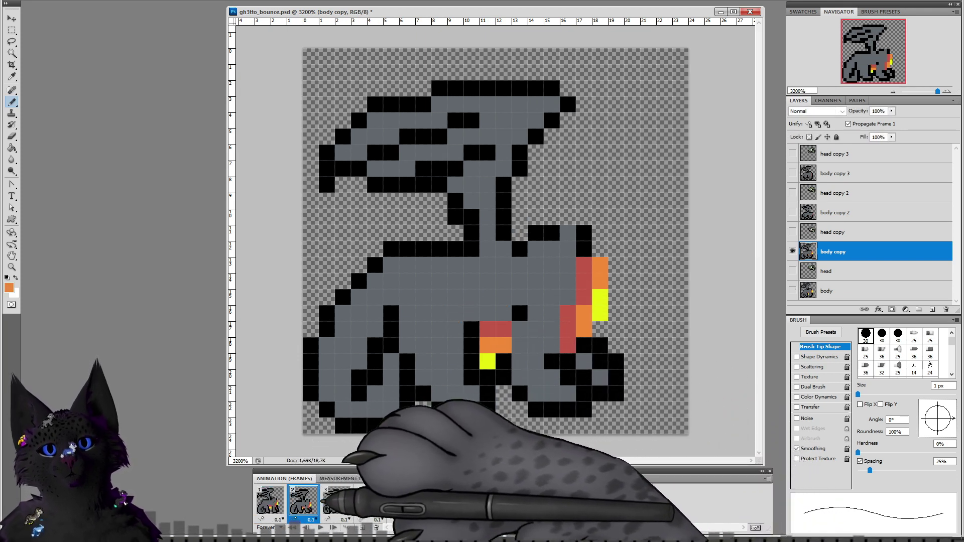
Step: Widen the red belly row by one pixel toward the front leg on frame 3's body copy 2 layer, comparing with frame 2
click(335, 501)
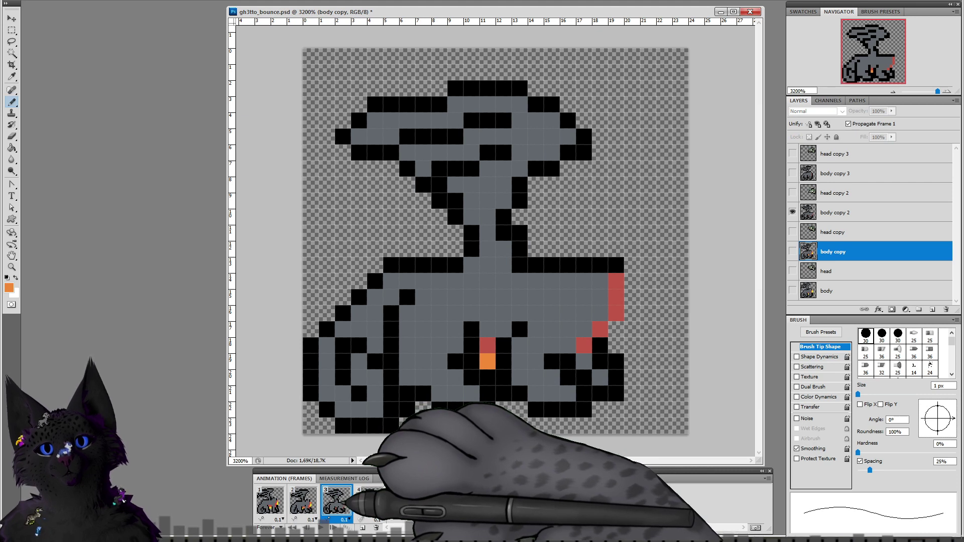
click(834, 213)
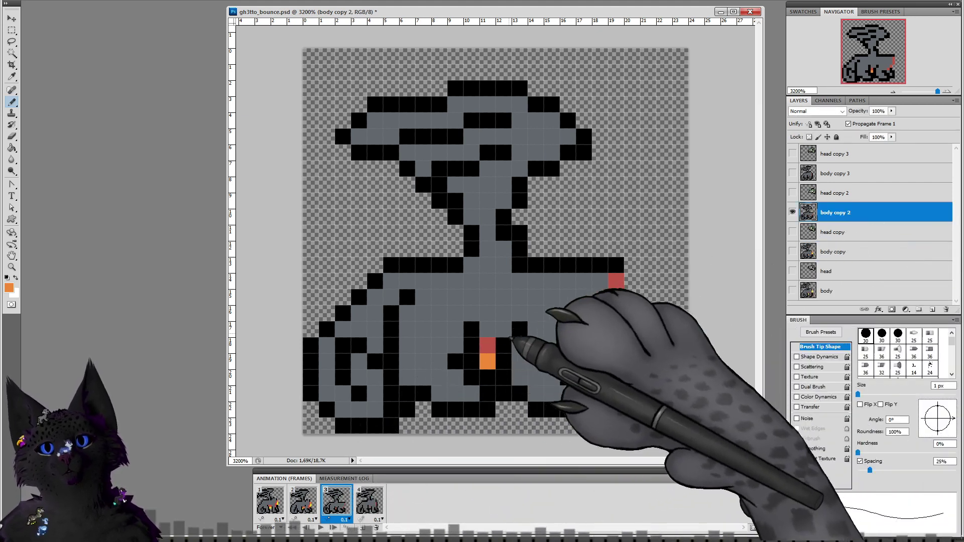
alt+click(485, 349)
click(504, 345)
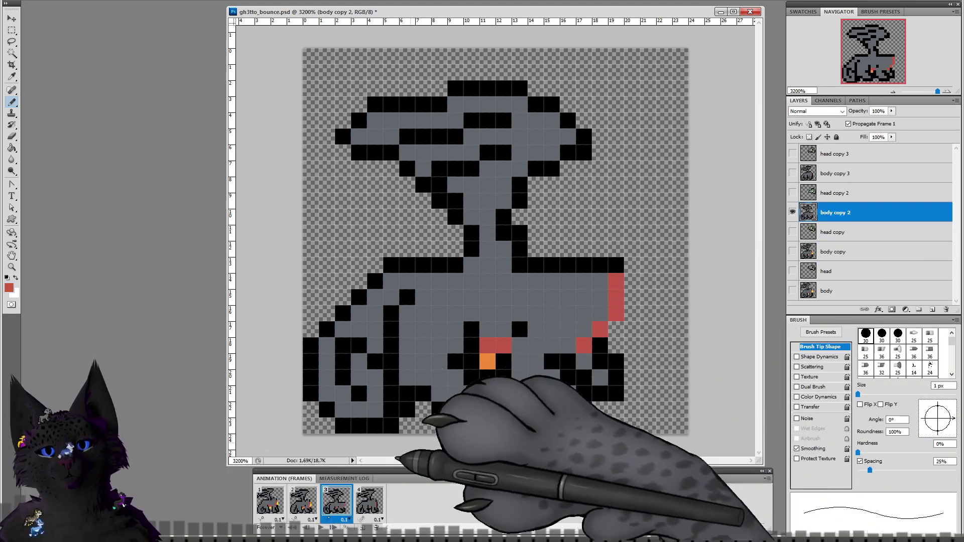
click(312, 506)
click(335, 502)
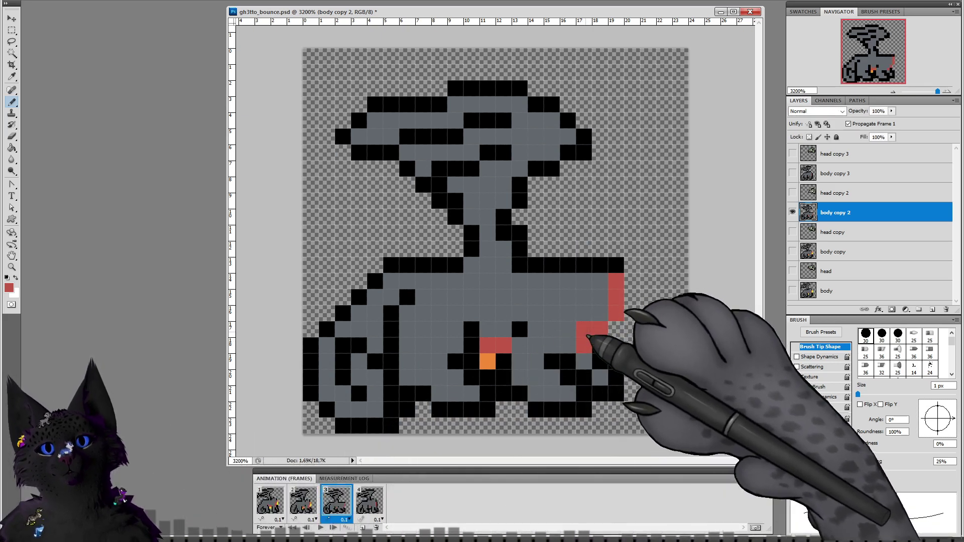
Step: Thicken the red chest edge inward in frame 3 and recolour its outer pixels with the orange sampled from the belly
drag(588, 333, 603, 304)
alt+click(492, 366)
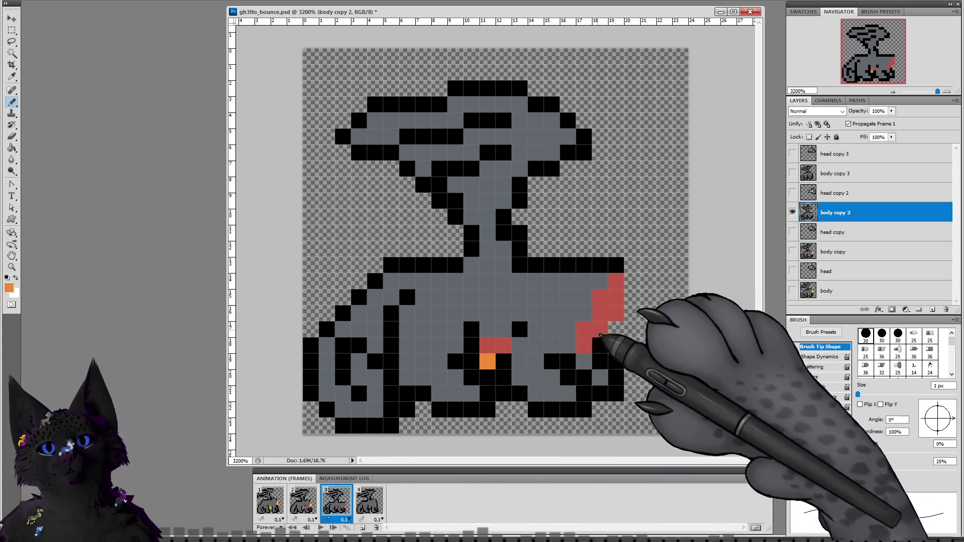
Step: Shade the chest in frame 4's body copy 3 layer with orange and yellow outer pixels and a stepped red edge, using frame 2 as reference
click(381, 489)
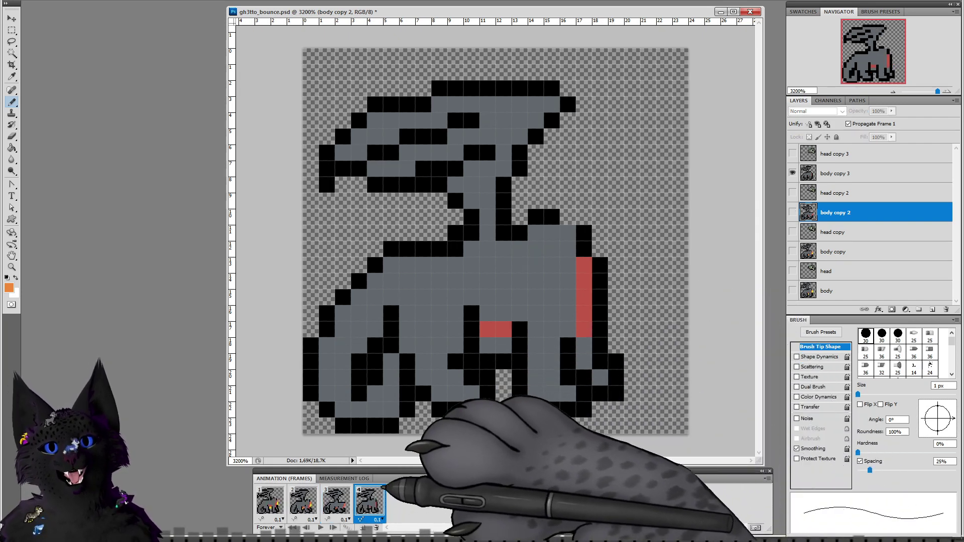
click(834, 173)
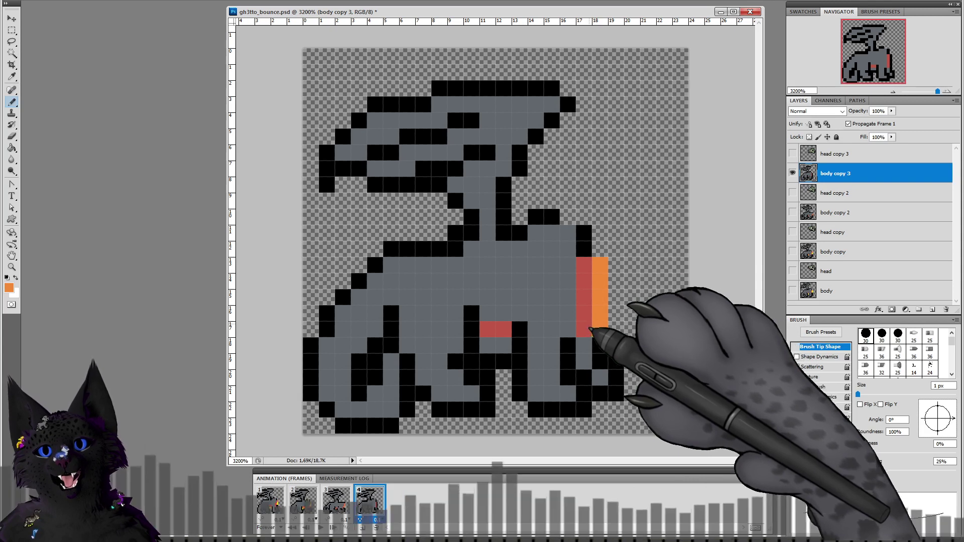
click(567, 315)
alt+click(599, 326)
drag(584, 313, 583, 329)
click(303, 499)
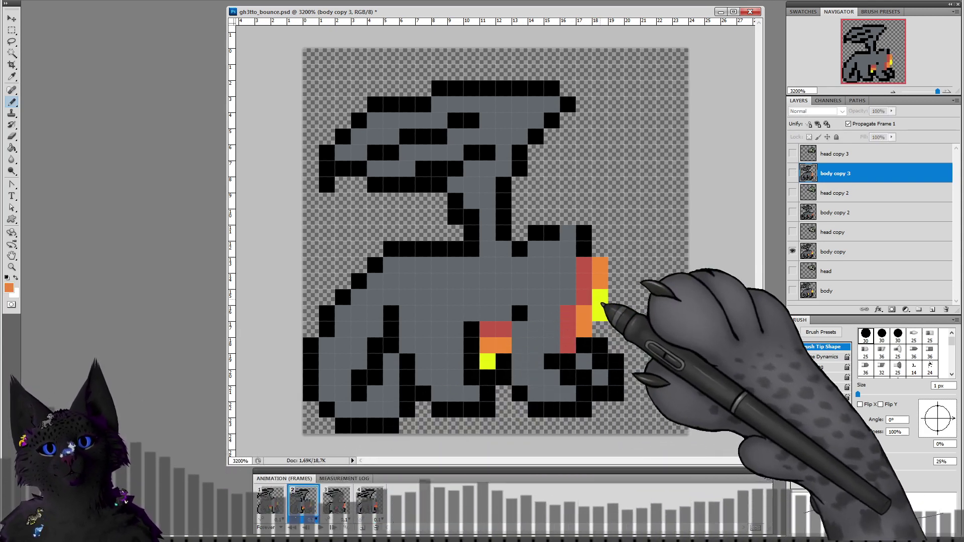
click(370, 499)
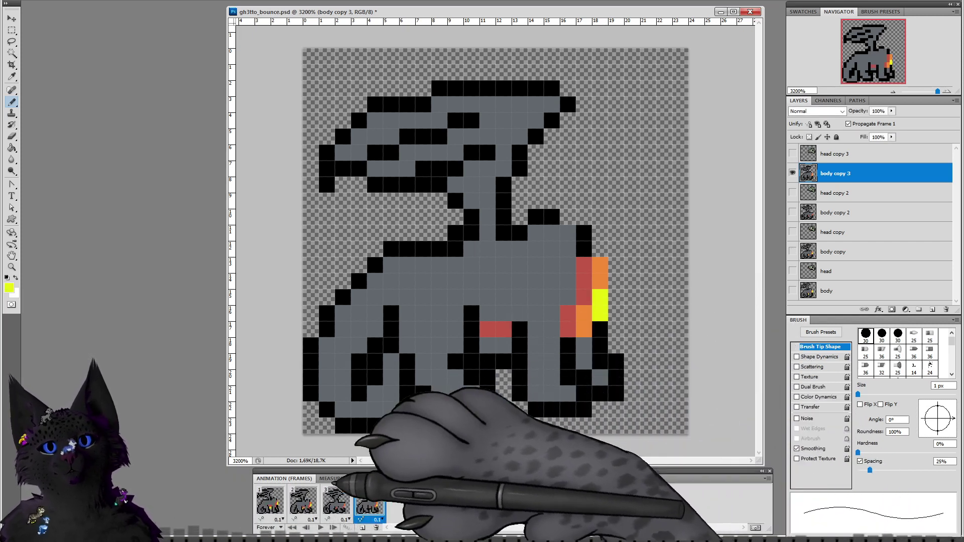
Step: Extend the orange chest column downward on frame 1's body layer and sample the grey body colour
click(270, 500)
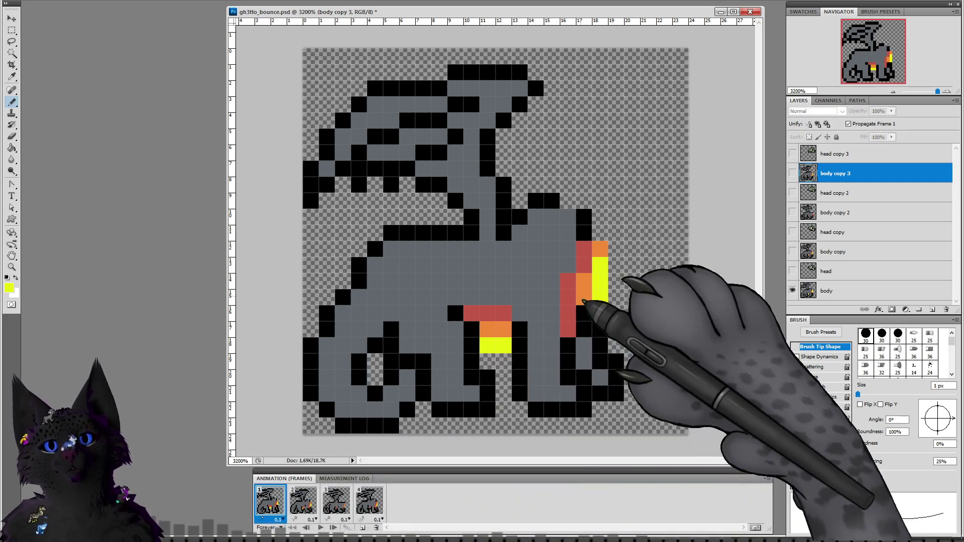
click(854, 291)
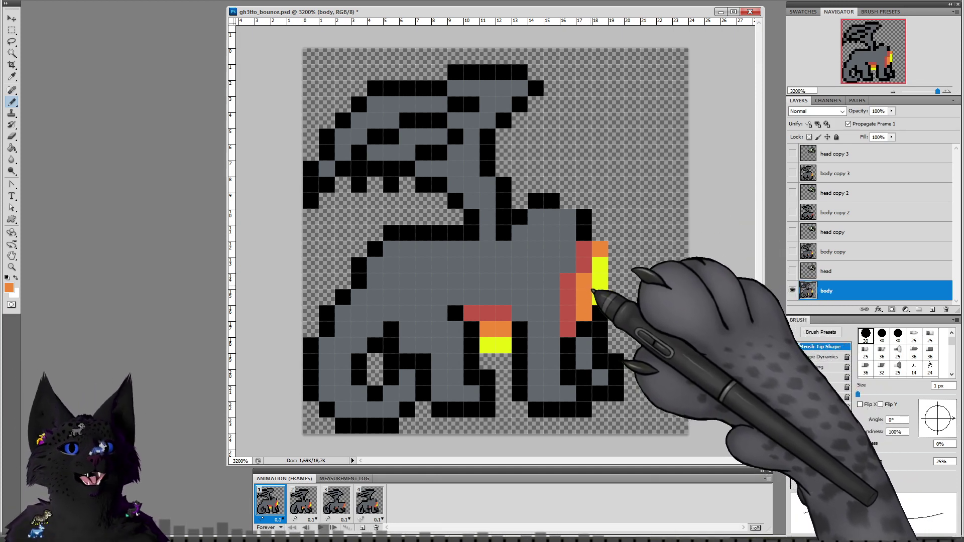
alt+click(545, 290)
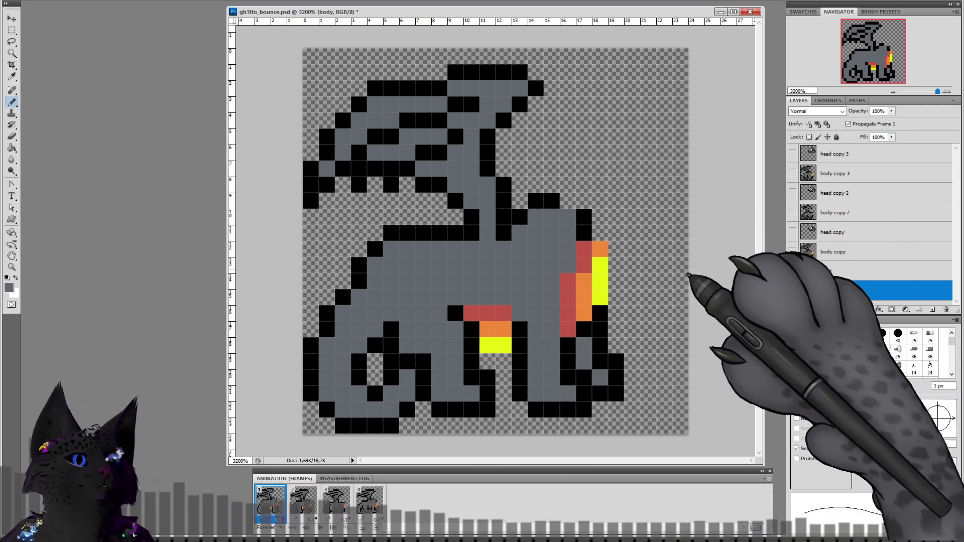
Step: Sample the chest's orange in frame 4 and paint a two-pixel orange row beneath the red belly row on body copy 3
click(306, 505)
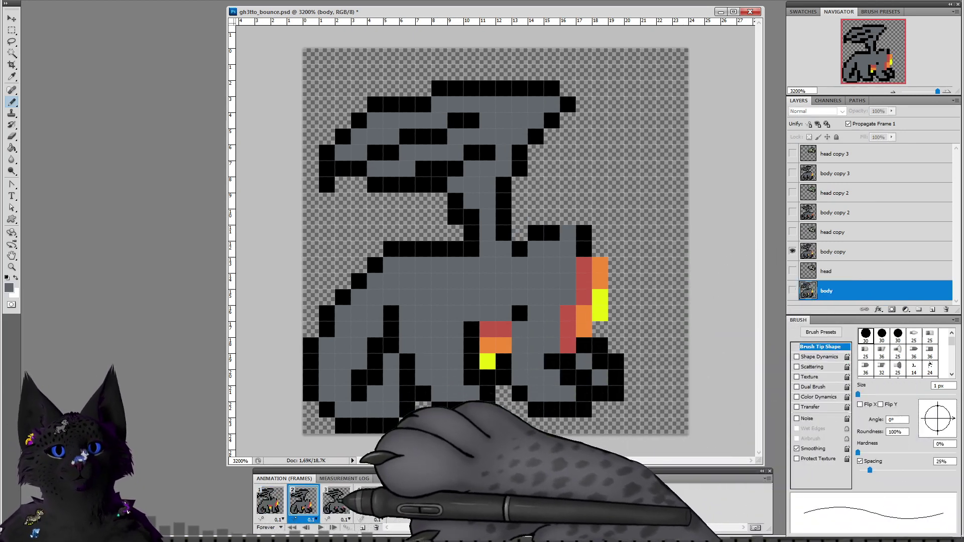
click(336, 505)
click(366, 505)
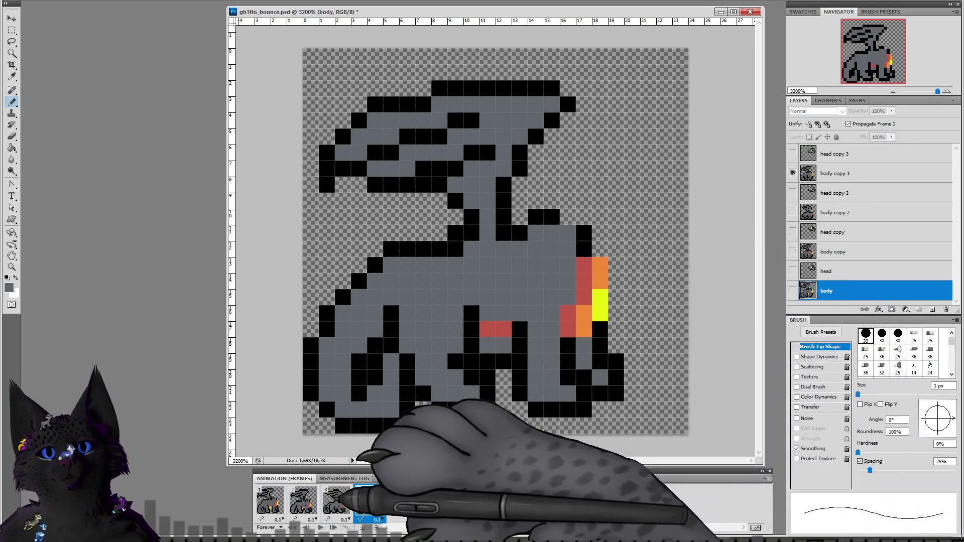
alt+click(583, 313)
click(843, 173)
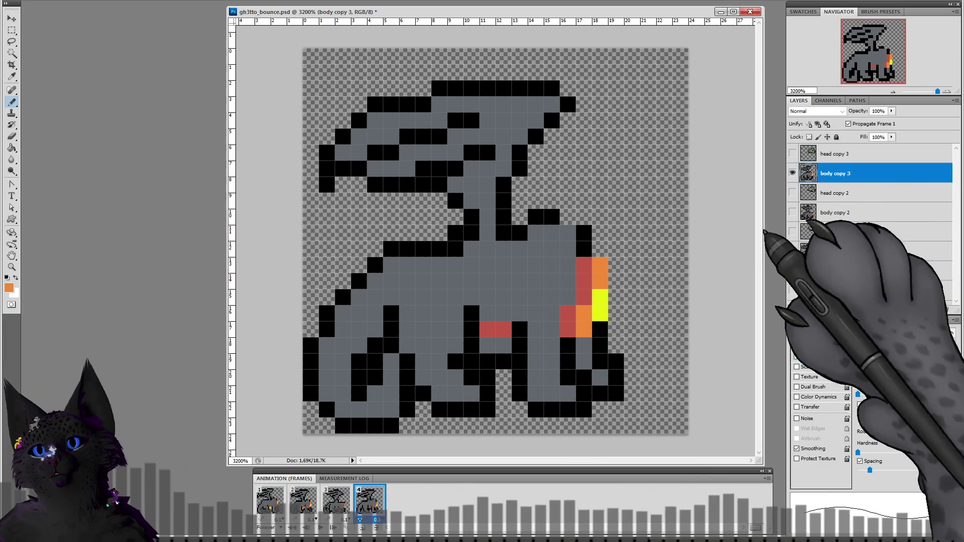
drag(487, 345, 504, 346)
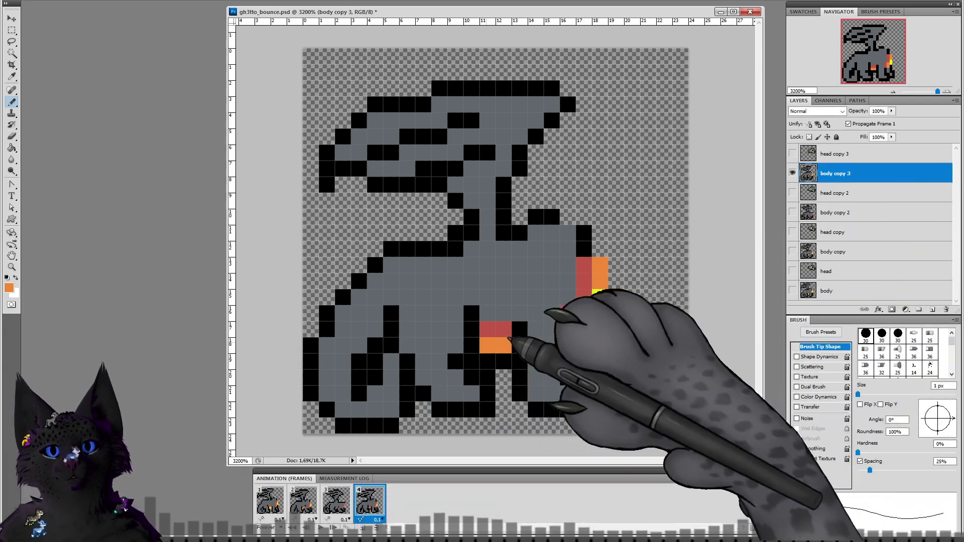
Step: Paint a two-pixel yellow row beneath the orange belly row in frame 4 and compare it with frames 2 and 3
alt+click(600, 300)
click(503, 361)
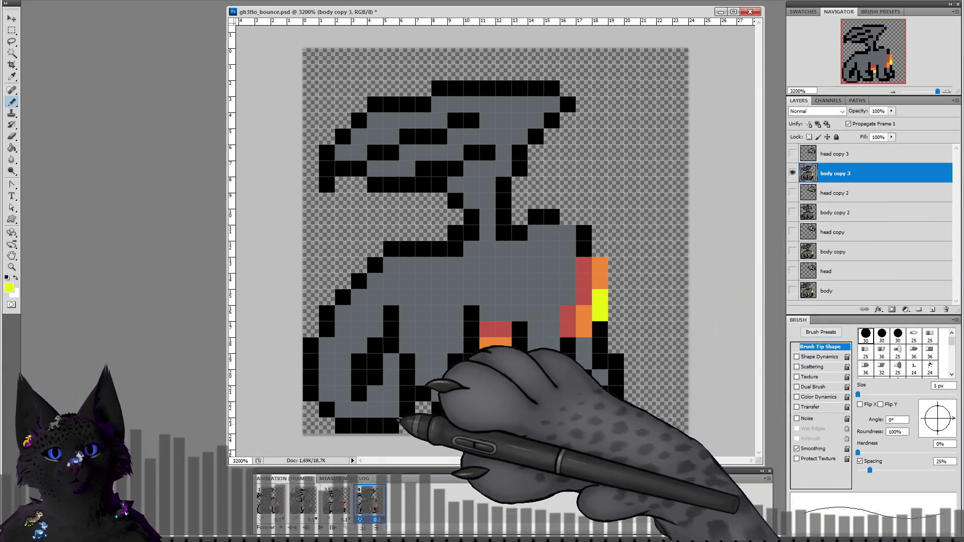
click(487, 361)
click(333, 499)
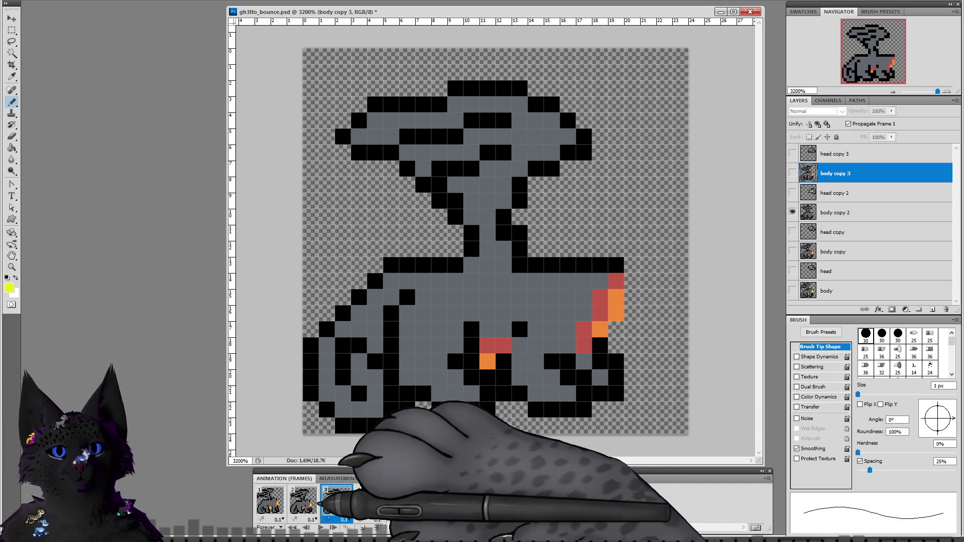
click(307, 501)
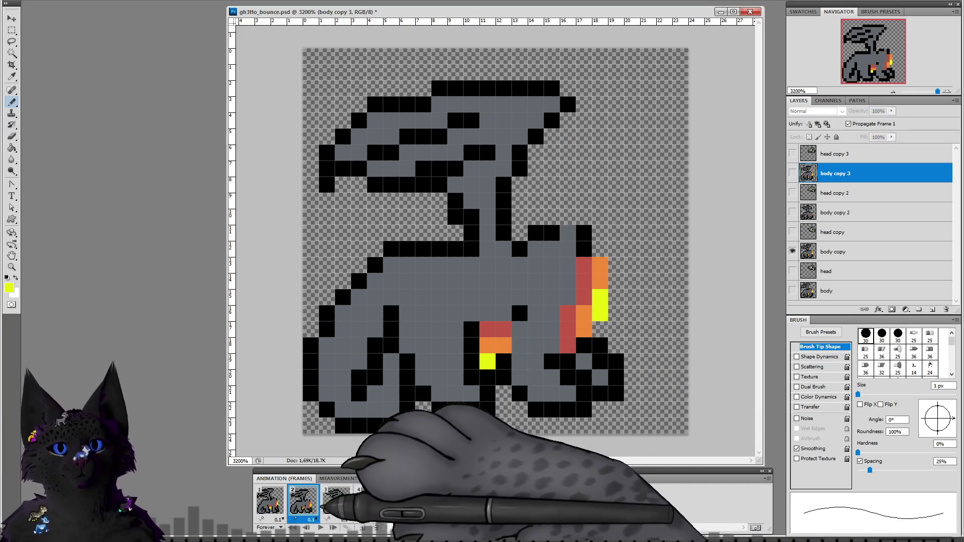
click(342, 503)
click(369, 502)
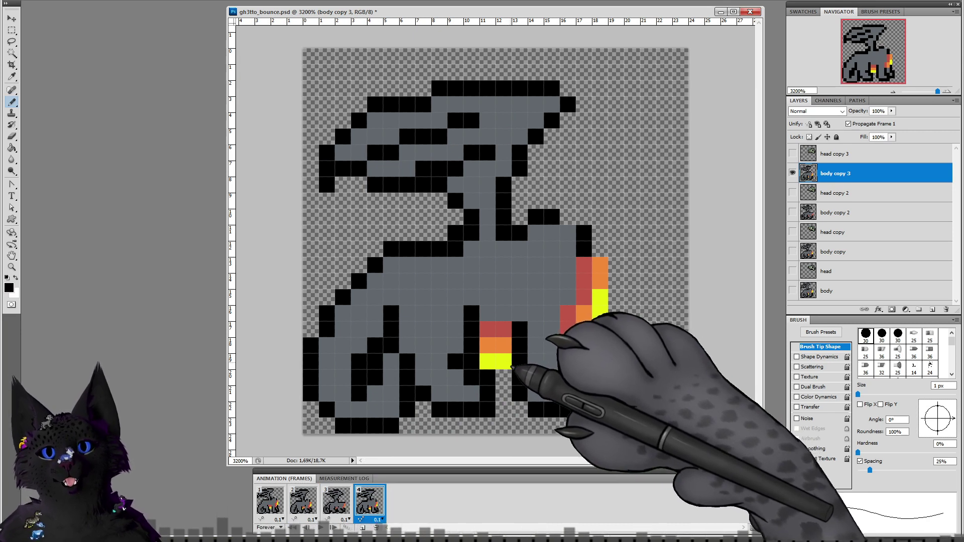
Step: Show the head layer in frame 1, make it the active layer and sample the grey body colour
click(270, 500)
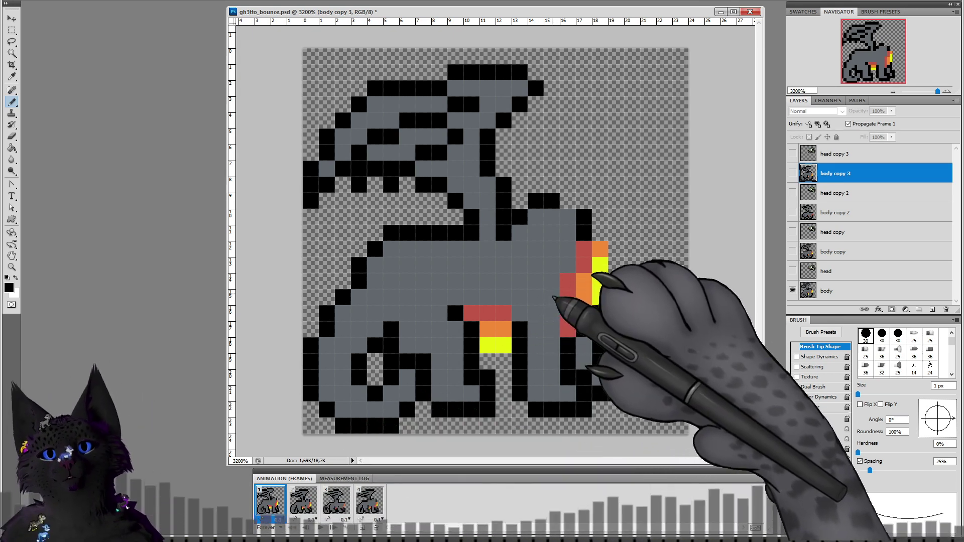
alt+click(567, 303)
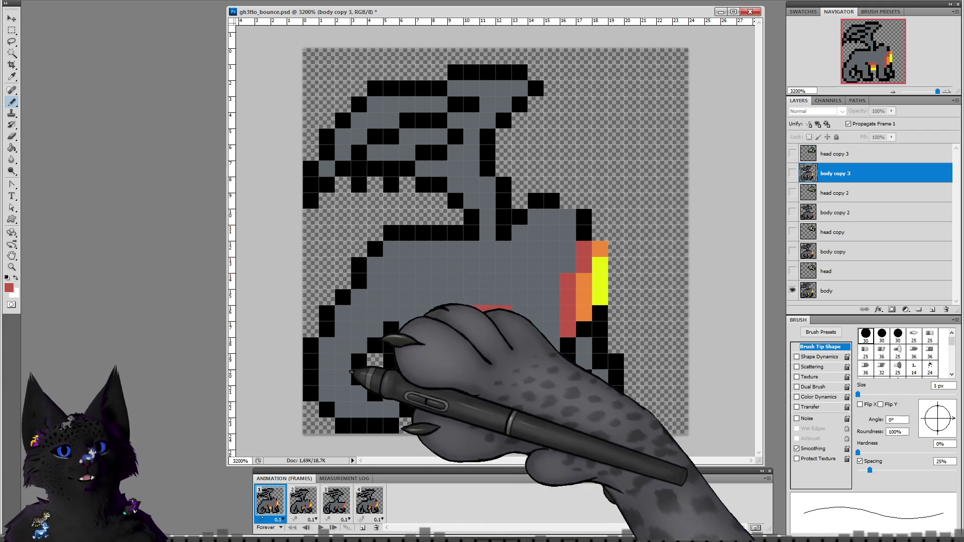
click(826, 271)
click(792, 271)
alt+click(535, 272)
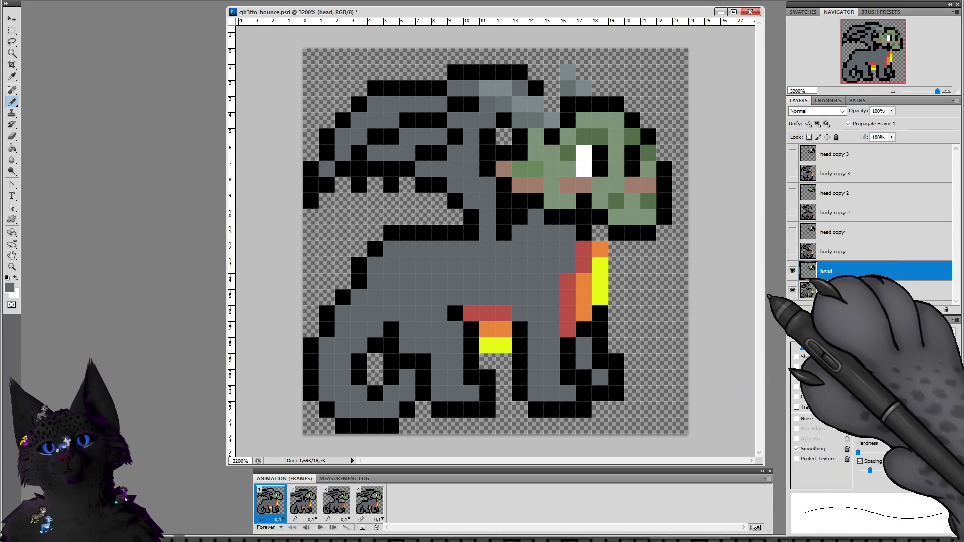
Step: Hide the body layers in all four animation frames, leaving only each frame's head layer visible, and return to frame 1
click(792, 290)
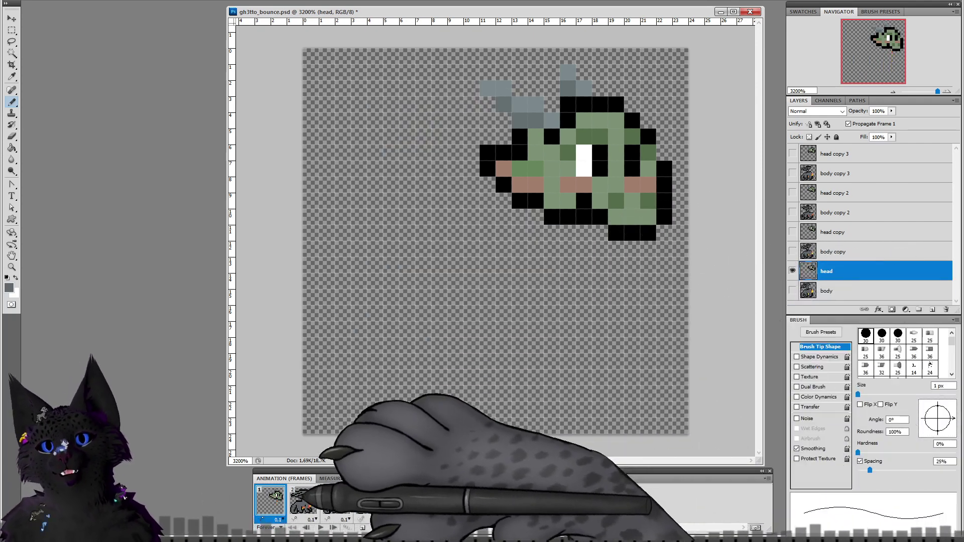
click(304, 500)
alt+click(792, 271)
click(336, 500)
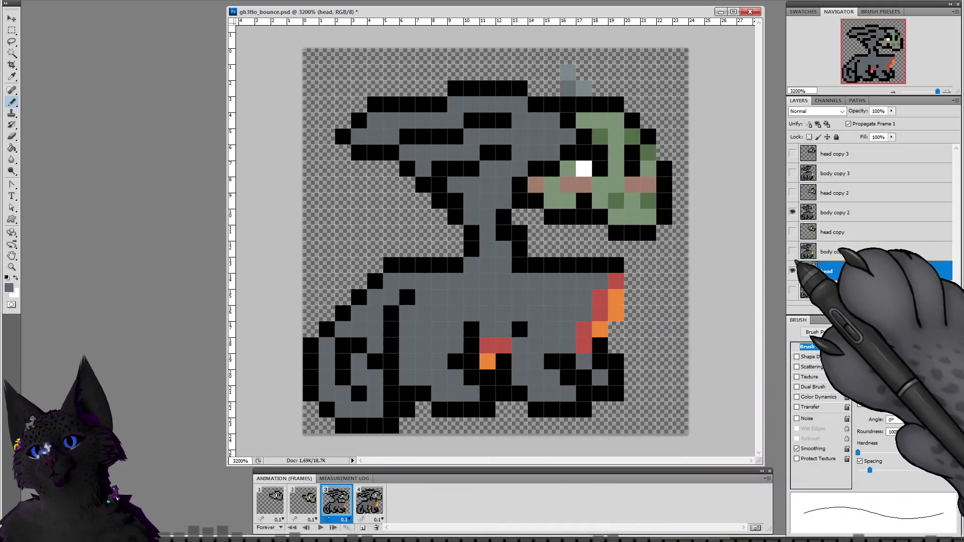
alt+click(792, 193)
click(370, 500)
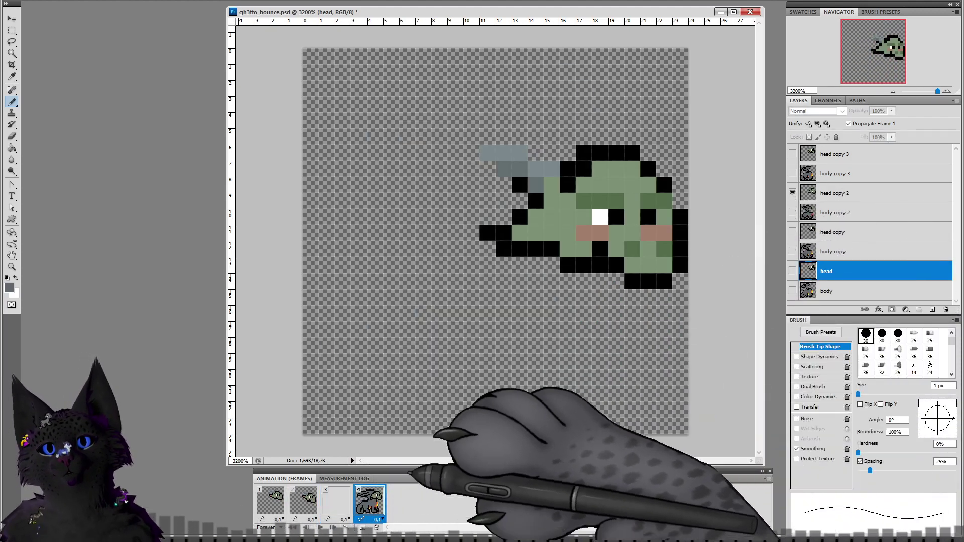
click(792, 154)
click(792, 173)
click(833, 271)
click(302, 501)
click(270, 501)
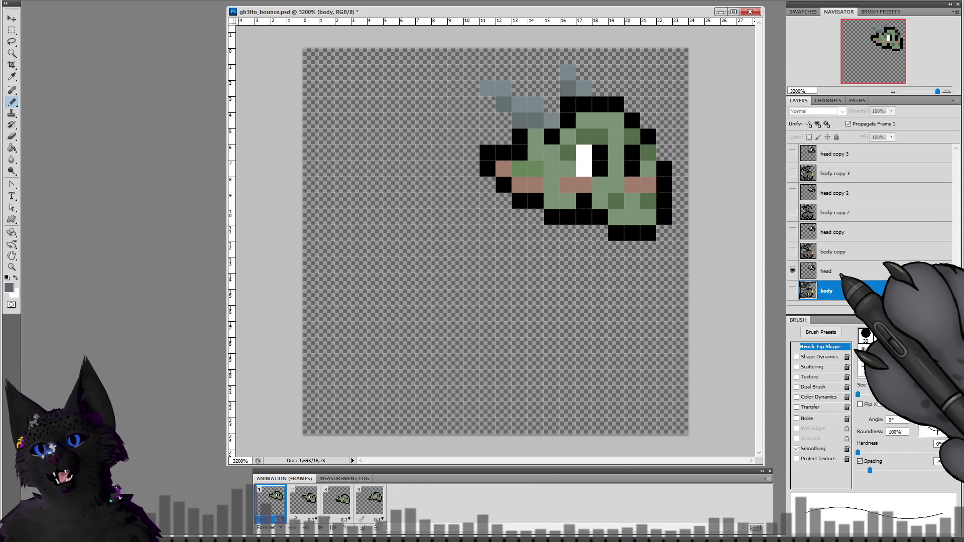
Step: Repaint the green head in body grey on frame 1's head layer, removing the long ear and making the horns pale grey
mouse_move(566, 206)
mouse_down()
mouse_move(559, 172)
mouse_move(579, 188)
mouse_move(641, 190)
mouse_move(606, 200)
mouse_move(634, 206)
mouse_move(633, 220)
mouse_move(646, 222)
mouse_move(647, 157)
mouse_up()
mouse_move(619, 148)
mouse_down()
mouse_move(585, 138)
mouse_move(588, 127)
mouse_move(615, 126)
mouse_move(588, 133)
mouse_move(568, 156)
mouse_move(532, 150)
mouse_move(523, 161)
mouse_move(539, 179)
mouse_move(532, 192)
mouse_move(512, 147)
mouse_move(485, 193)
mouse_move(496, 168)
mouse_move(504, 188)
mouse_move(502, 153)
mouse_up()
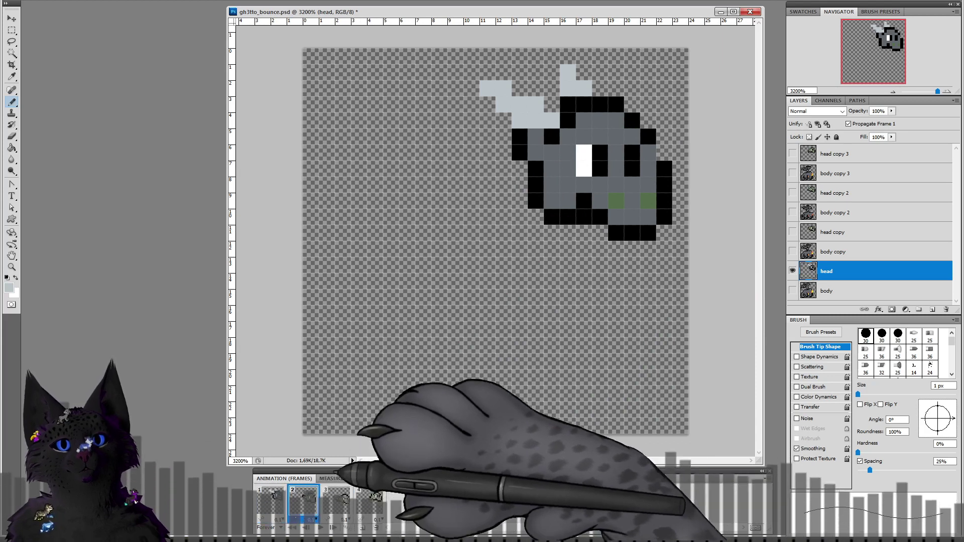
Step: Recolour the horns pale grey on the head copy, head copy 2 and head copy 3 layers in frames 2, 3 and 4
click(304, 498)
click(848, 234)
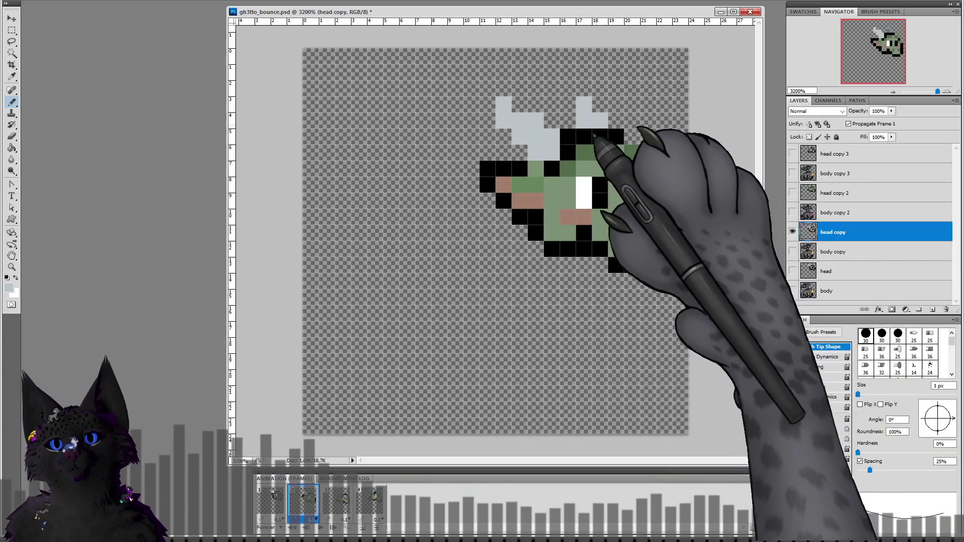
click(337, 498)
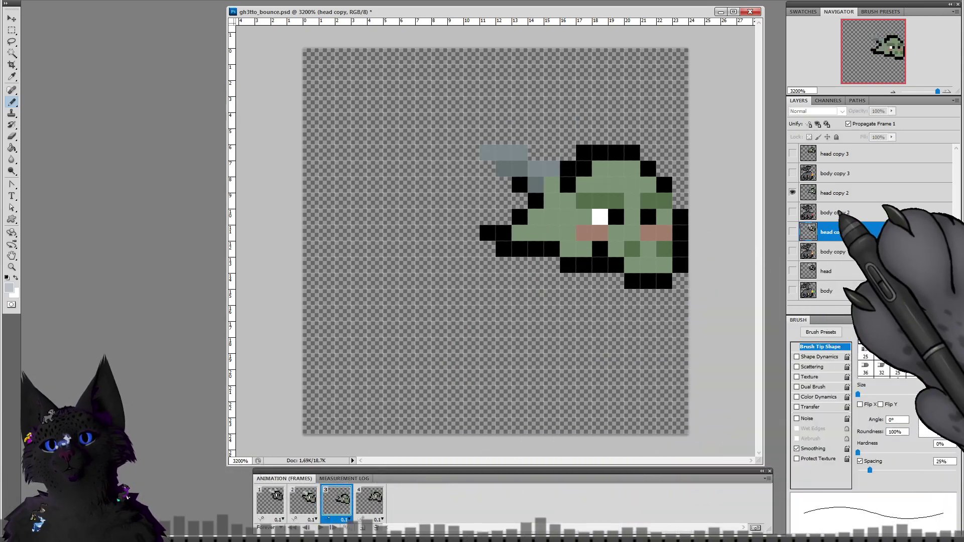
click(839, 193)
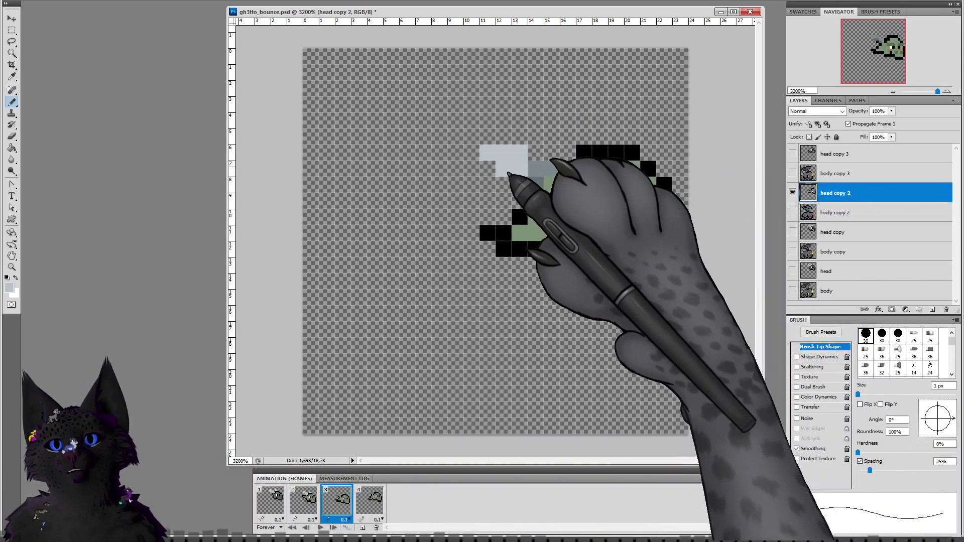
click(370, 499)
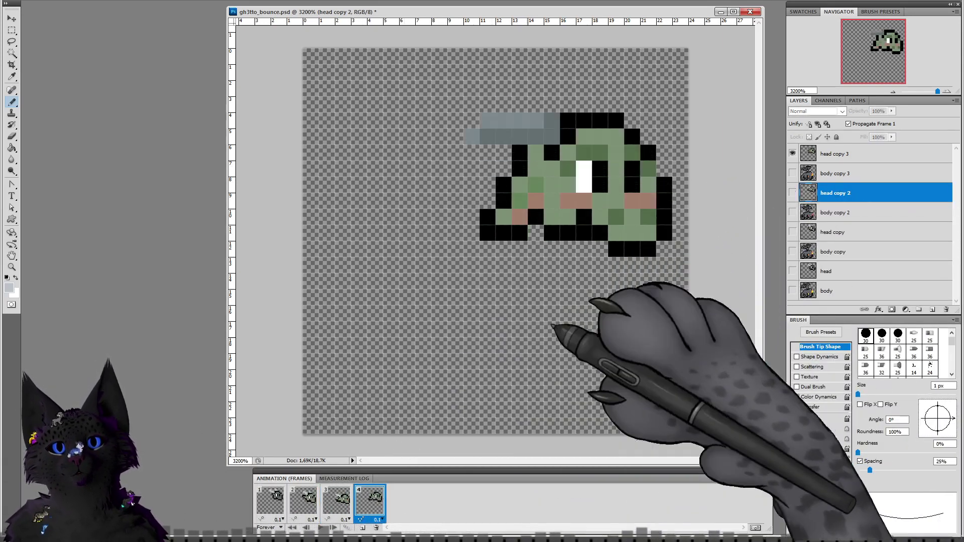
click(834, 153)
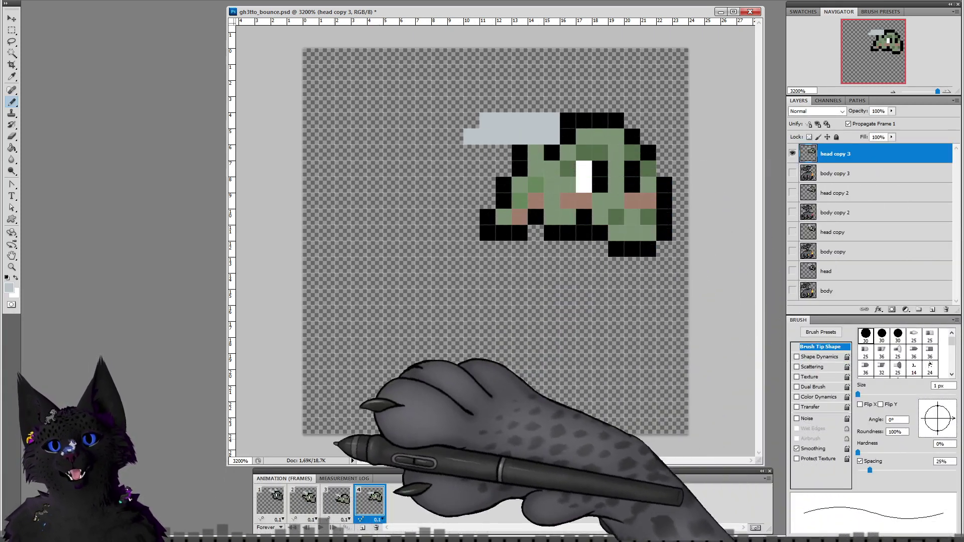
Step: Recolour two black outline pixels at the back of the head pale grey on frame 1's head layer
click(271, 499)
click(831, 271)
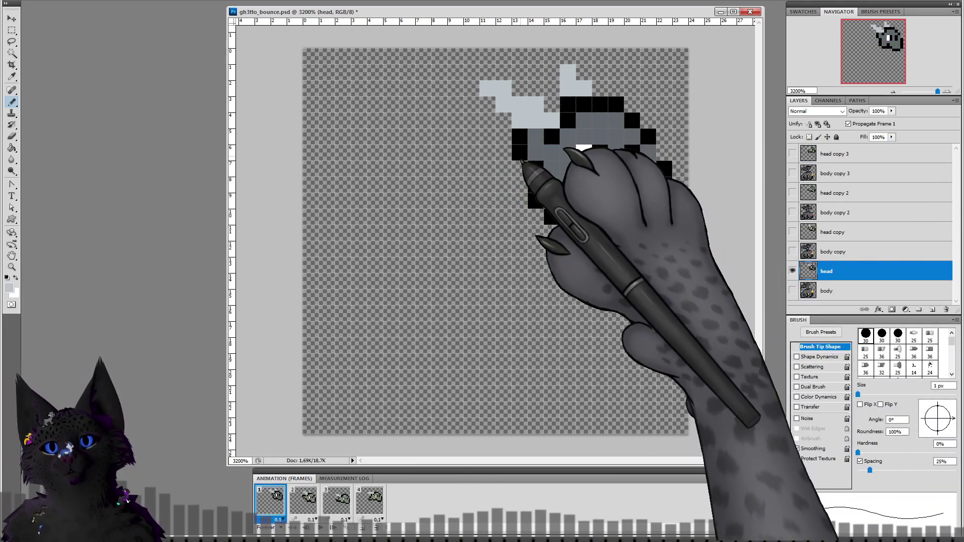
click(520, 152)
click(535, 185)
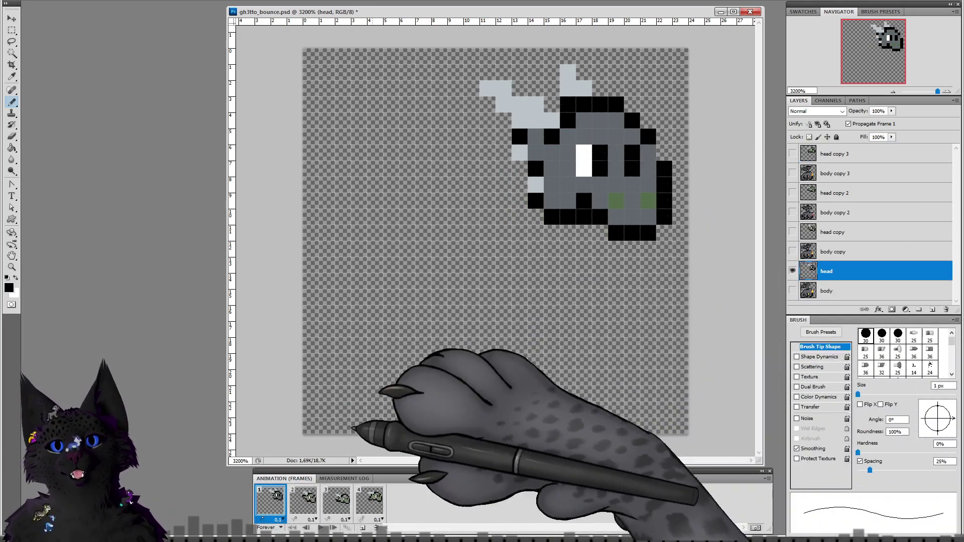
Step: Erase the long ear on frame 2's head copy layer and close the back of the head with a black outline
click(303, 500)
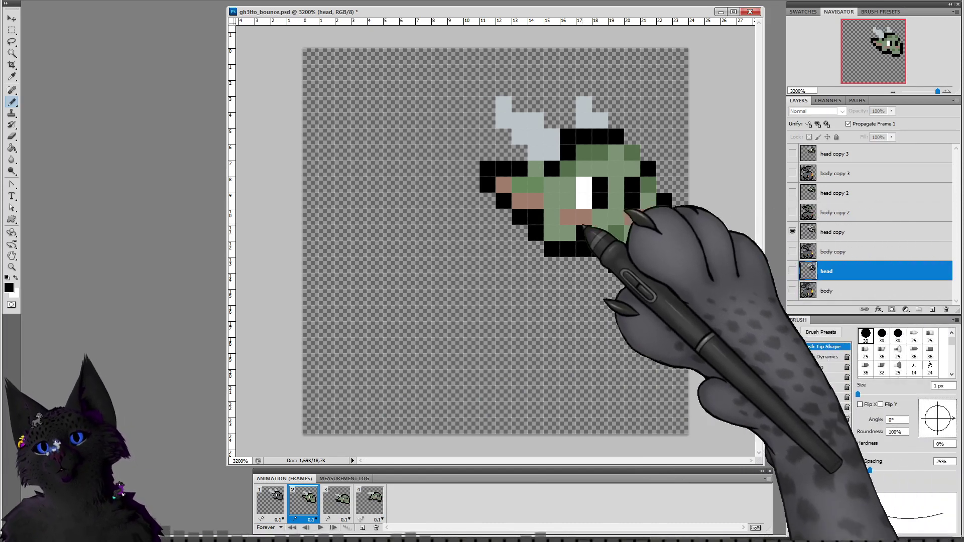
click(834, 232)
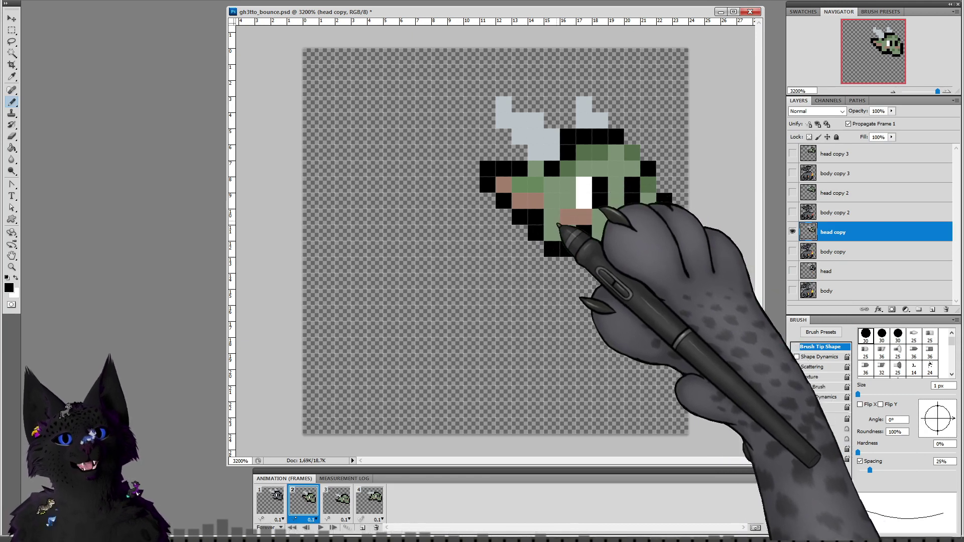
mouse_move(535, 202)
mouse_down()
mouse_move(515, 183)
mouse_move(530, 159)
mouse_move(504, 202)
mouse_move(494, 170)
mouse_move(517, 213)
mouse_move(492, 192)
mouse_up()
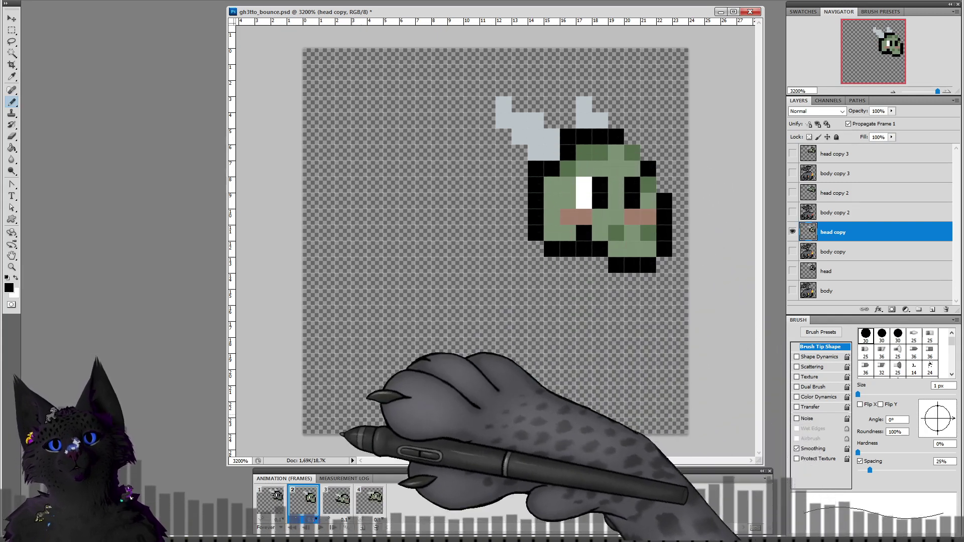
click(273, 501)
click(303, 500)
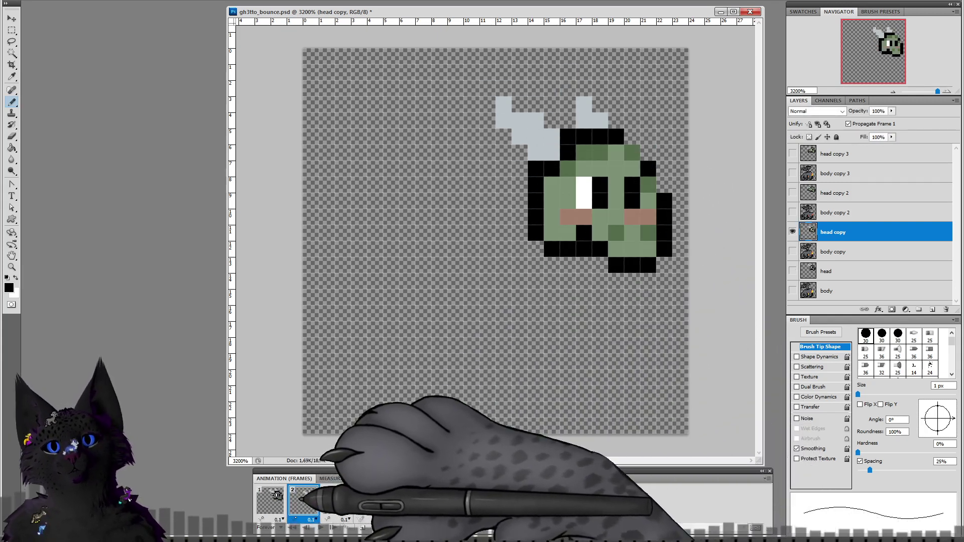
Step: Recolour two black outline pixels at the back of the head pale grey on frame 2's head copy layer
click(273, 501)
click(303, 500)
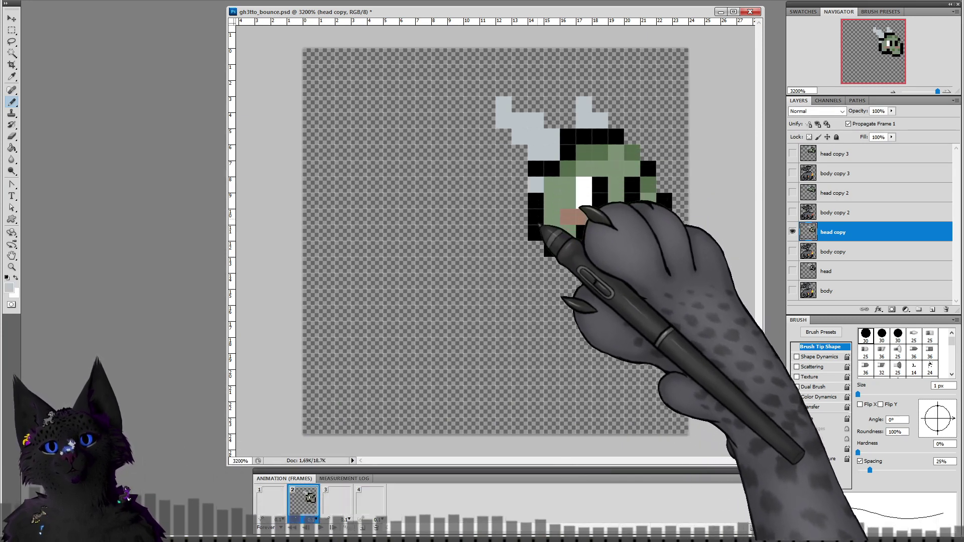
click(274, 501)
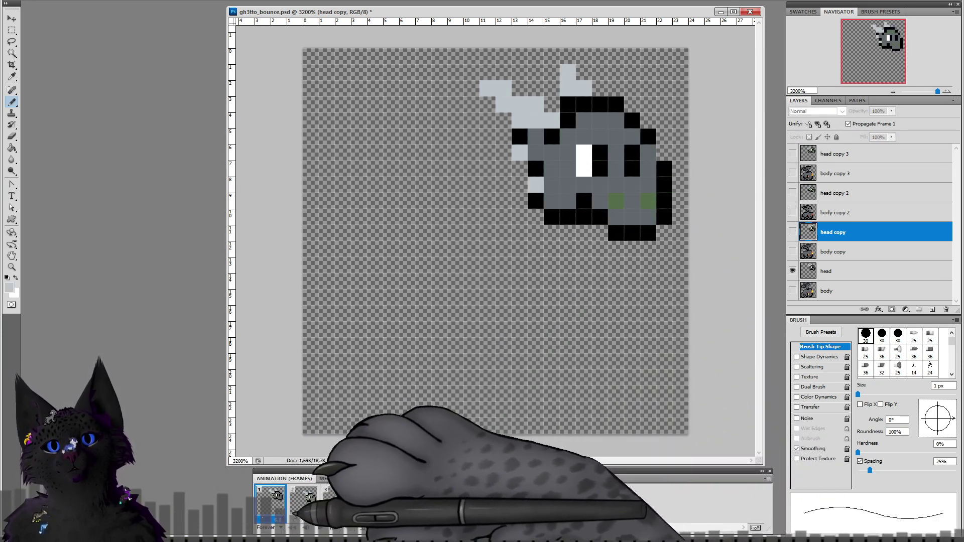
click(303, 501)
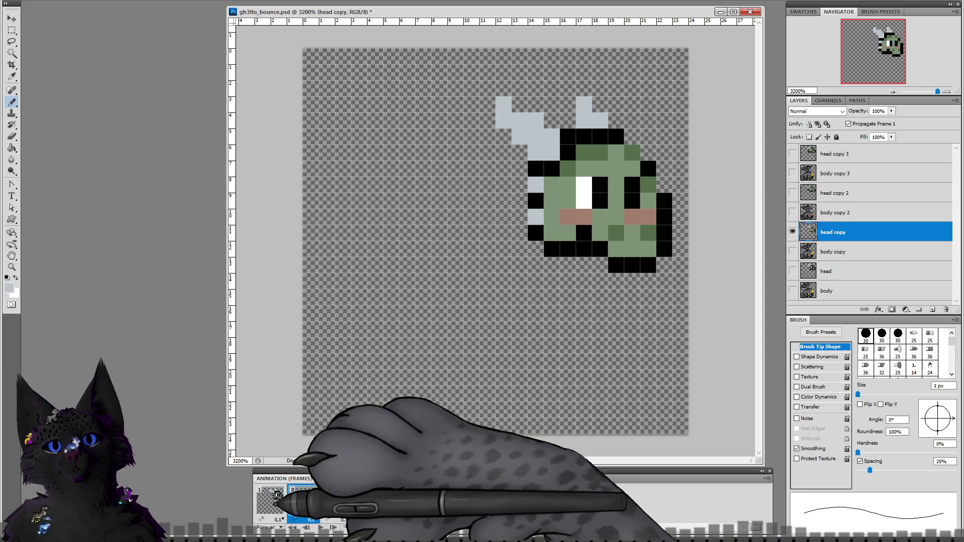
Step: Repaint the green head areas and pink cheeks in body grey on frame 2's head copy layer
click(273, 501)
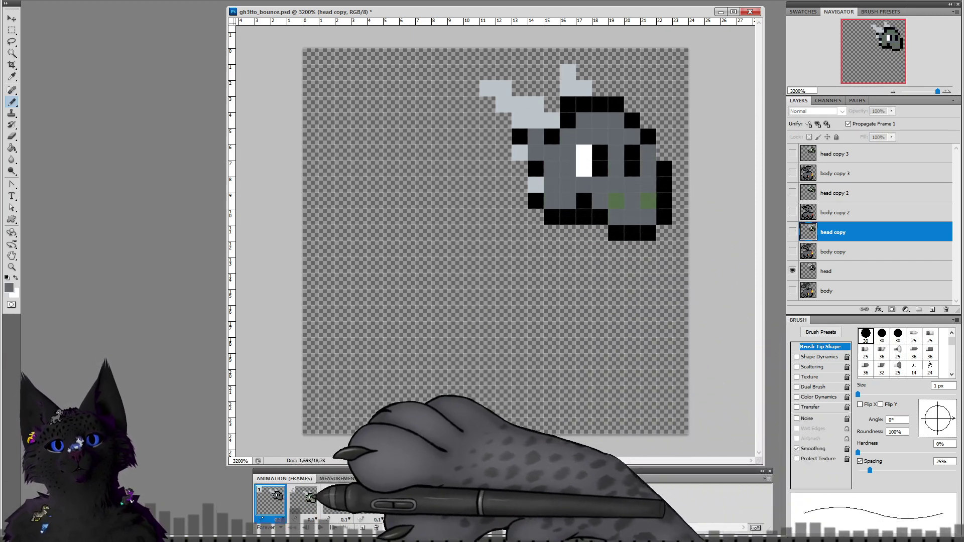
click(304, 499)
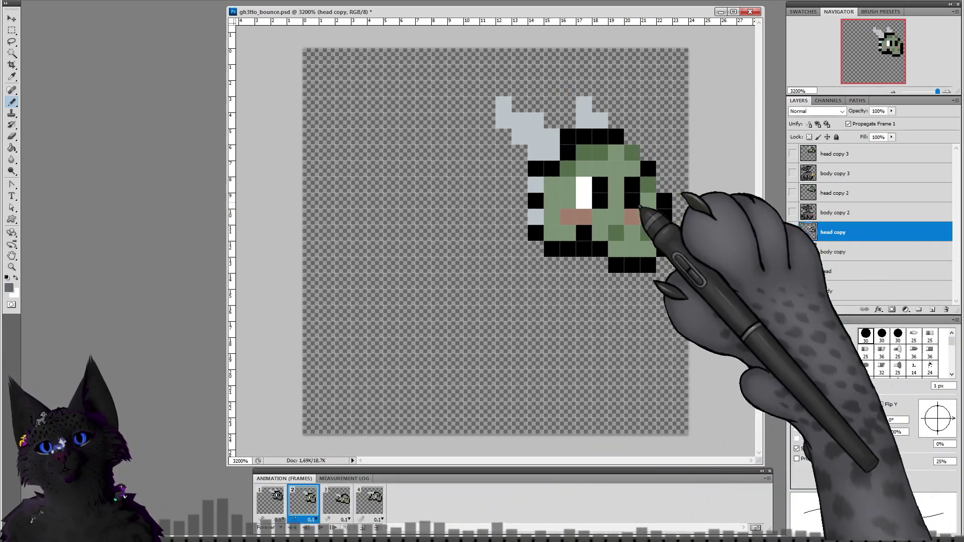
mouse_move(562, 198)
mouse_down()
mouse_move(591, 161)
mouse_move(611, 163)
mouse_move(599, 172)
mouse_move(628, 173)
mouse_up()
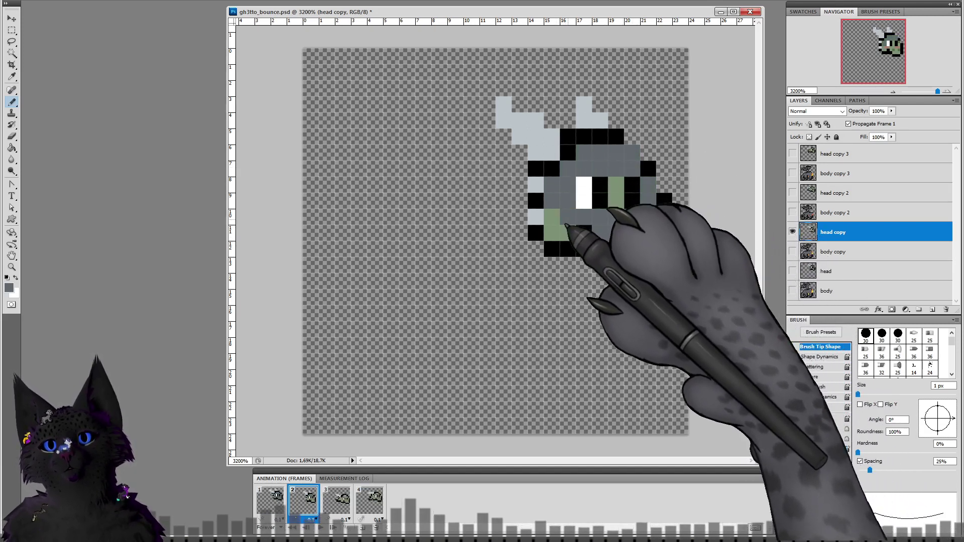
Step: Repaint the green head and pink cheeks in body grey on frame 3's head copy 2 layer
click(336, 499)
click(836, 193)
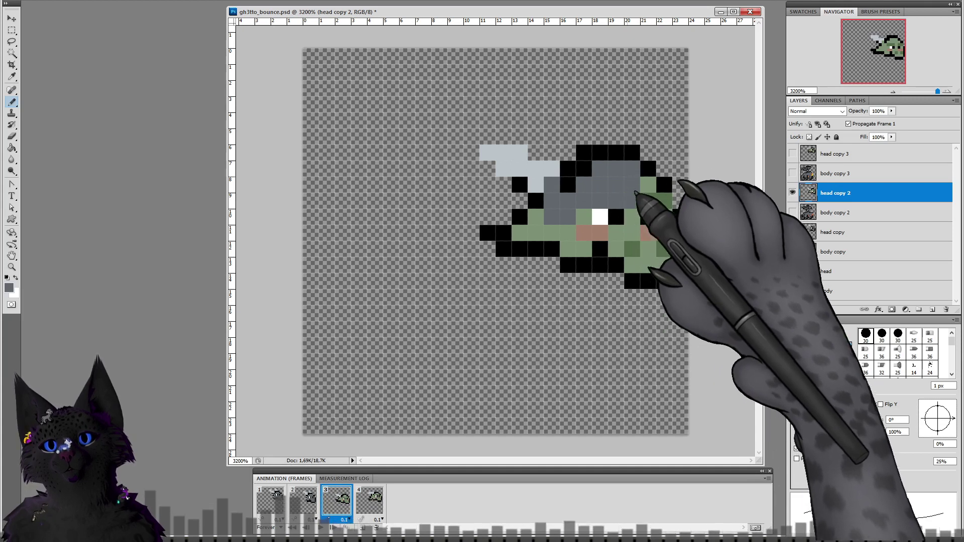
mouse_move(648, 204)
mouse_down()
mouse_move(665, 222)
mouse_move(661, 237)
mouse_move(631, 236)
mouse_up()
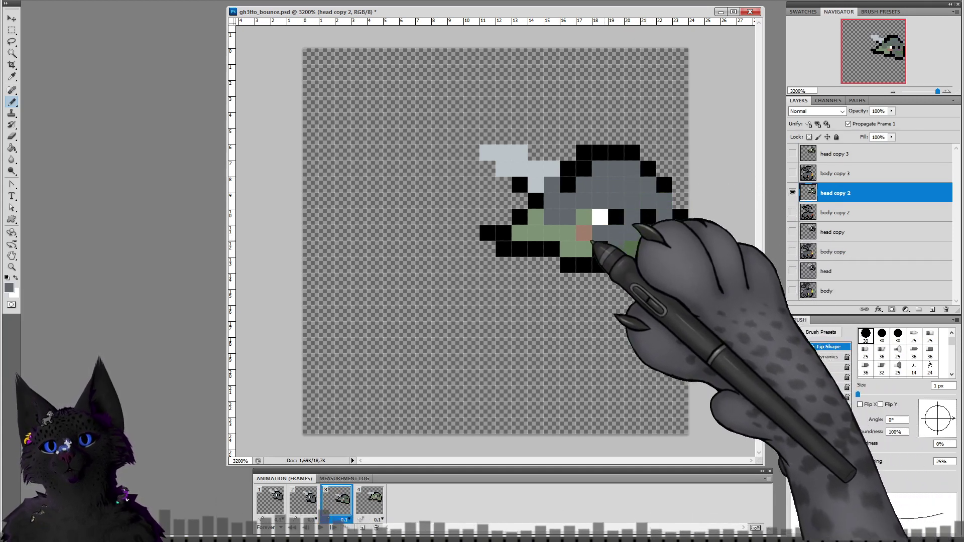
Step: Replace frame 3's long ear with a black head outline and recolour the two black pixels beneath the horn pale grey on head copy 2
alt+click(536, 207)
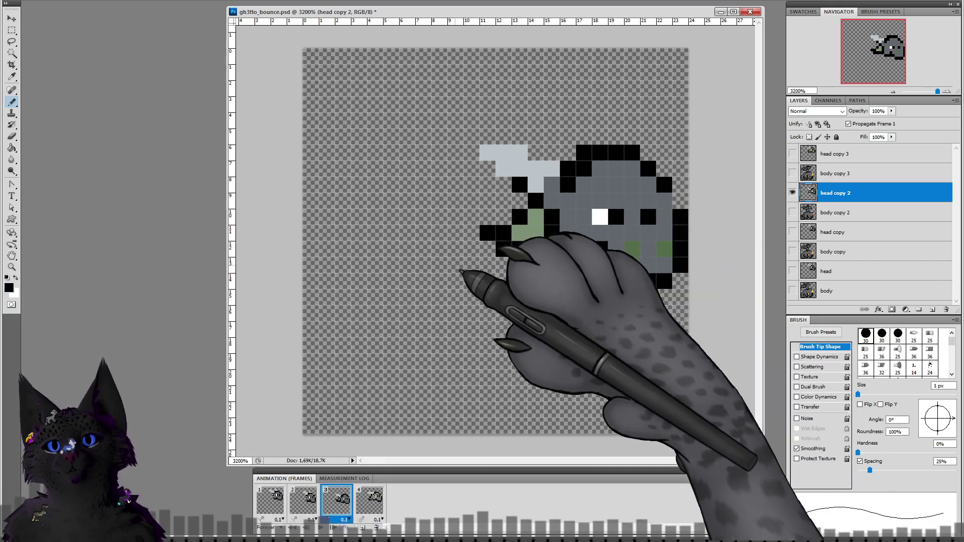
key(ctrl+z)
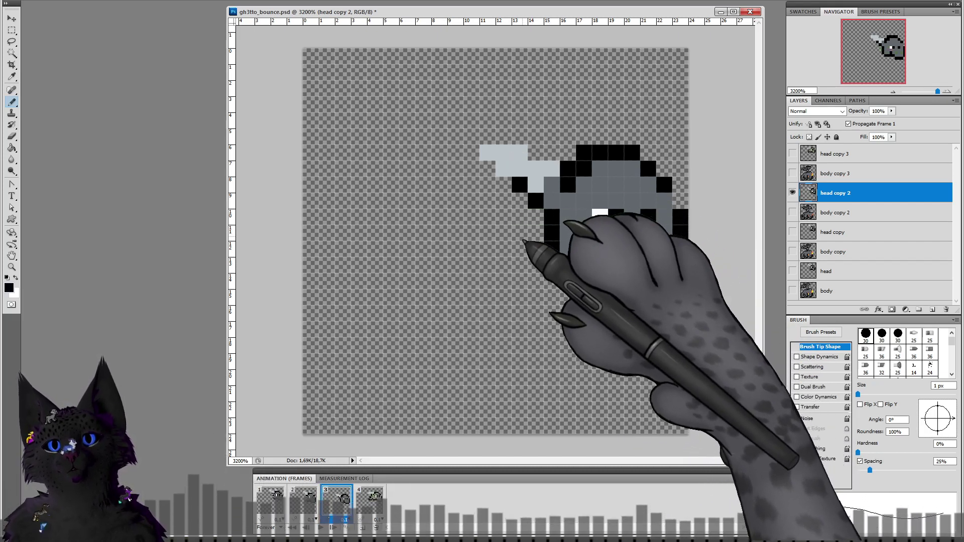
alt+click(505, 154)
drag(519, 184, 536, 201)
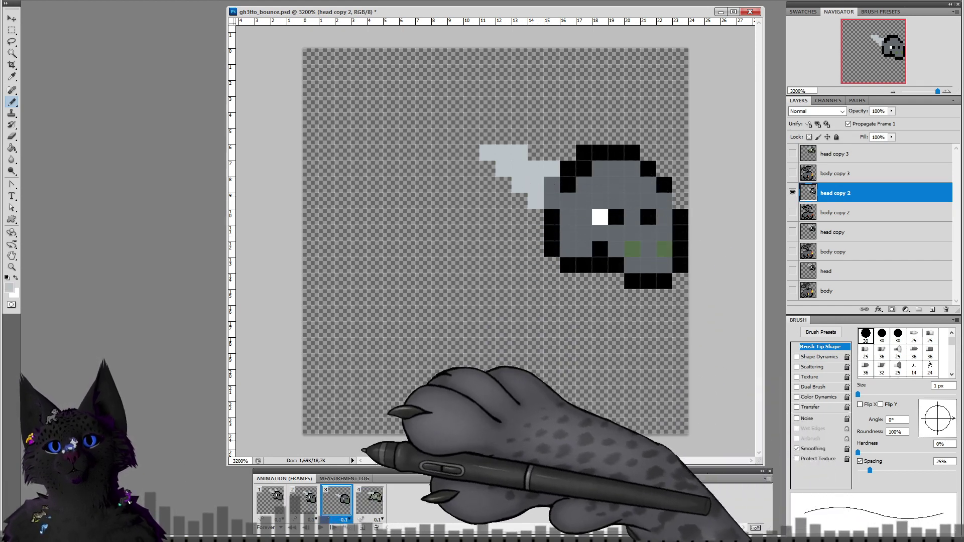
click(304, 499)
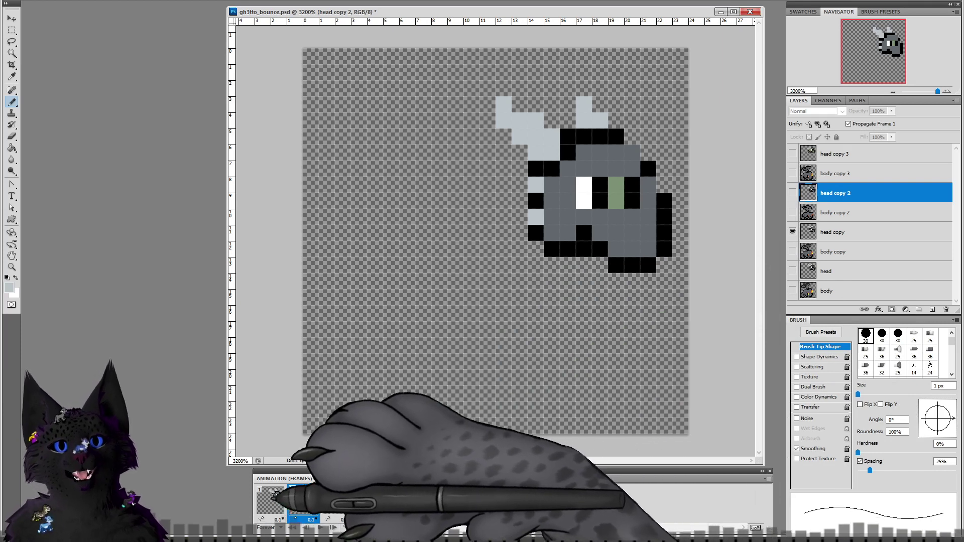
click(273, 498)
click(303, 499)
click(337, 500)
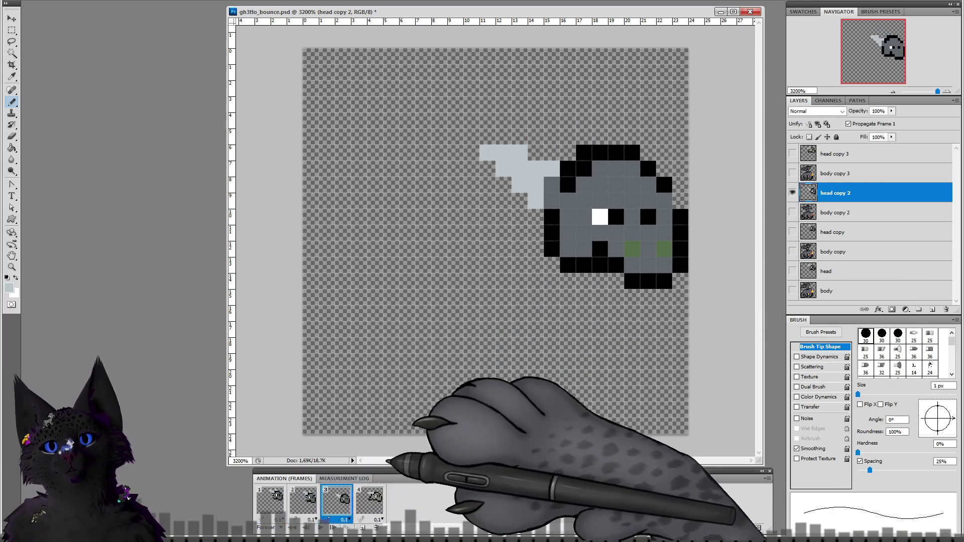
Step: Paint the two green nostril pixels black on frame 1's head layer
click(272, 499)
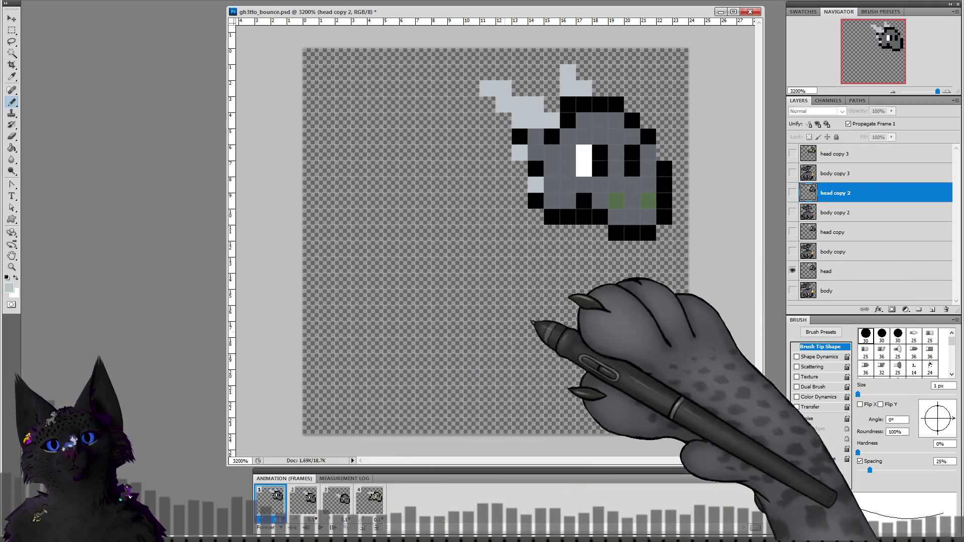
click(829, 271)
click(616, 201)
click(648, 201)
Step: Paint two black nostril pixels and cover the green between the eyes with body grey on frame 2's head copy layer
click(304, 499)
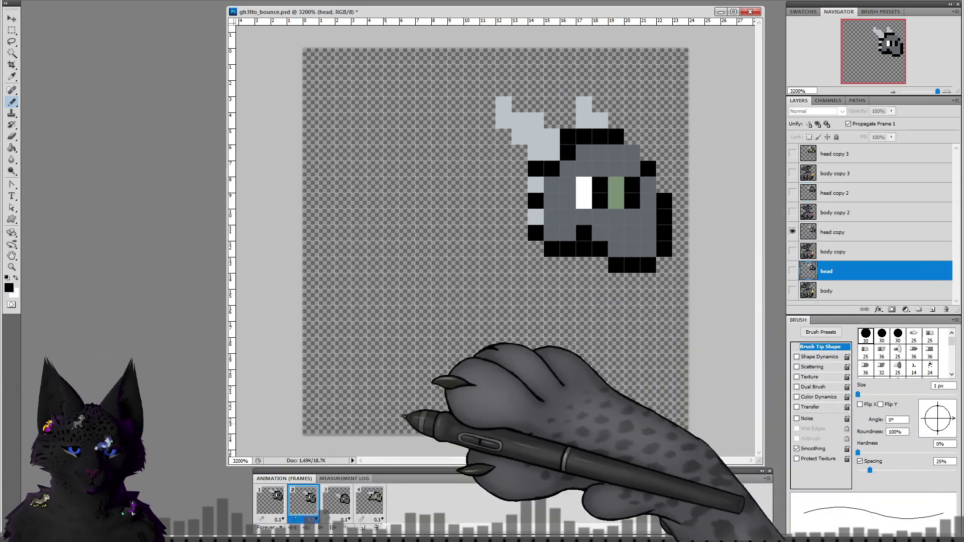
click(828, 232)
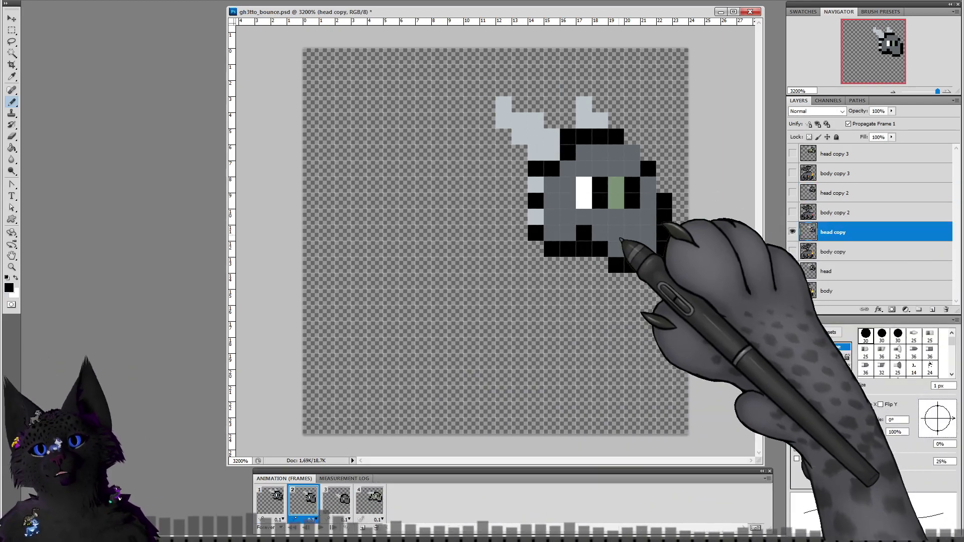
click(616, 233)
click(648, 233)
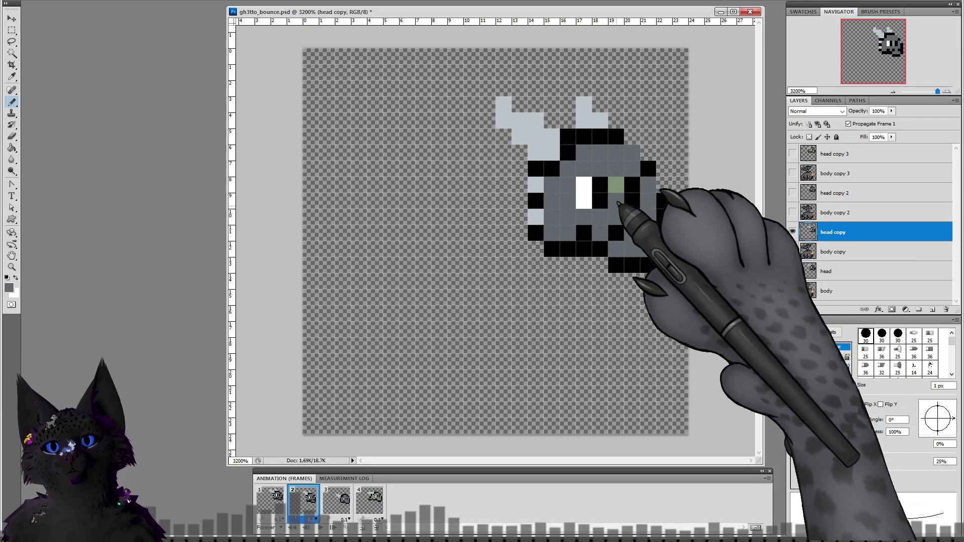
alt+click(621, 224)
Step: Paint the two green nostril pixels black on frame 3's head copy 2 layer
click(271, 499)
click(304, 501)
click(352, 498)
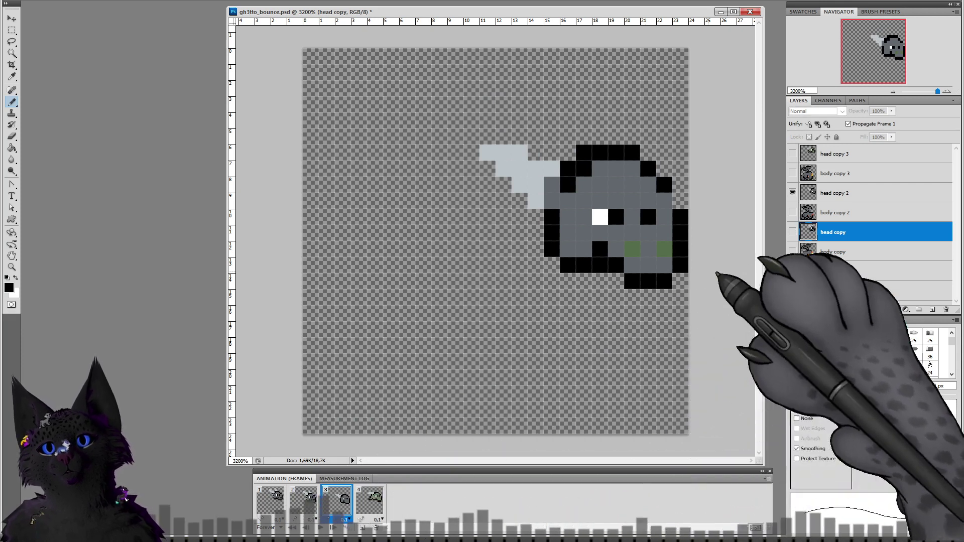
click(834, 193)
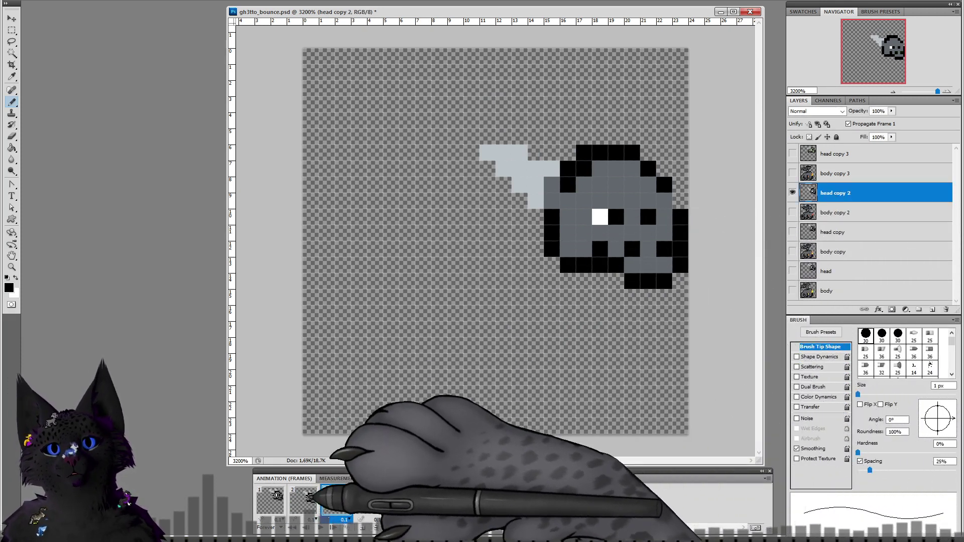
click(307, 498)
click(340, 500)
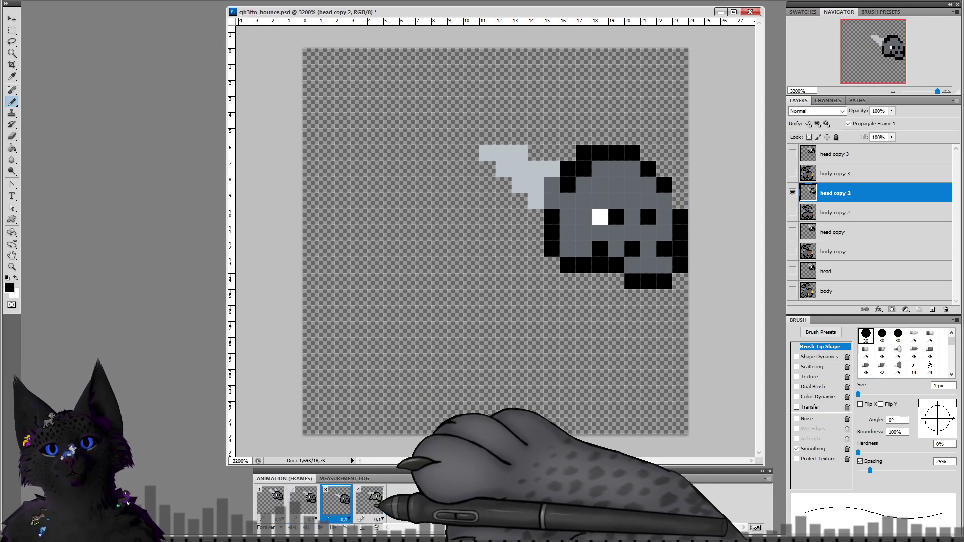
Step: Repaint the green head and pink cheeks in body grey on frame 4's head copy 3 layer
click(371, 499)
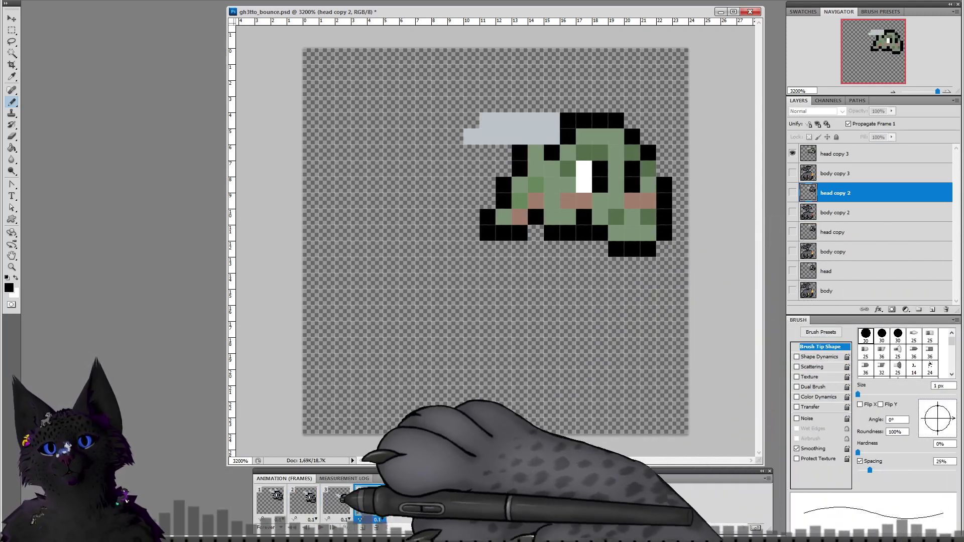
click(339, 499)
alt+click(580, 245)
click(371, 500)
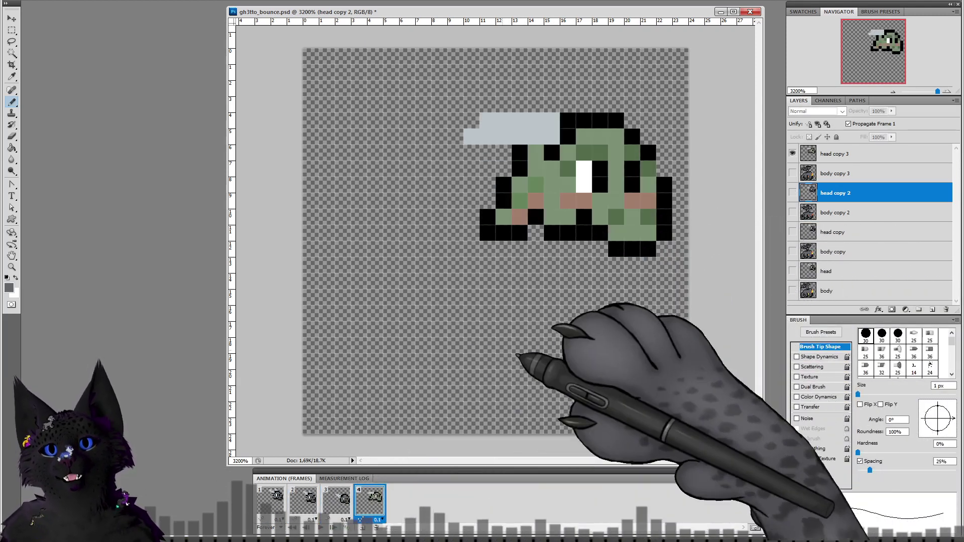
click(834, 155)
mouse_move(570, 170)
mouse_down()
mouse_move(563, 218)
mouse_move(592, 206)
mouse_move(603, 217)
mouse_move(617, 204)
mouse_move(647, 203)
mouse_up()
mouse_move(623, 235)
mouse_down()
mouse_move(653, 185)
mouse_move(617, 183)
mouse_move(622, 156)
mouse_move(584, 154)
mouse_move(607, 141)
mouse_move(551, 173)
mouse_move(552, 214)
mouse_move(528, 177)
mouse_move(534, 204)
mouse_up()
Step: Remove the long ear on frame 4's head copy 3 layer and close the back of the head with a black outline
alt+click(525, 175)
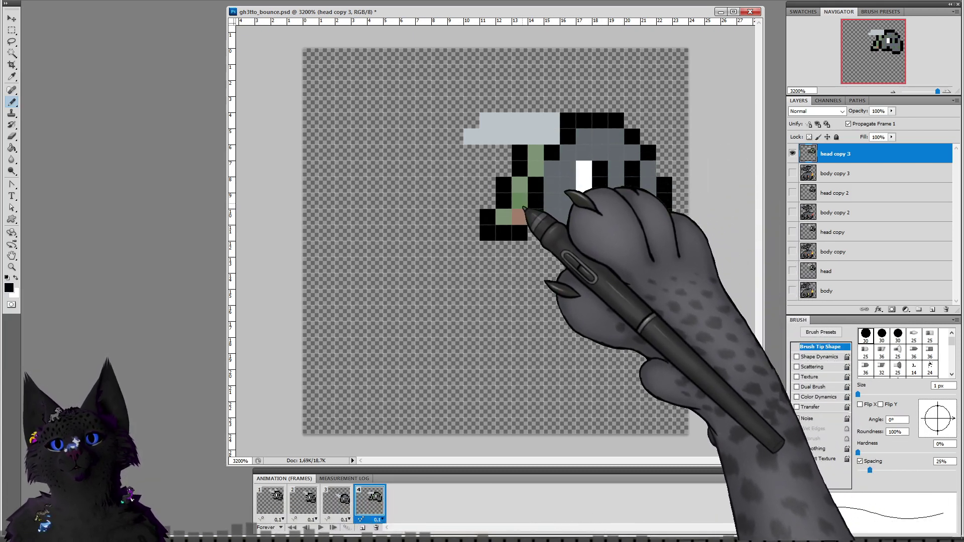
mouse_move(501, 244)
mouse_down()
mouse_move(506, 192)
mouse_move(482, 236)
mouse_move(516, 221)
mouse_move(509, 200)
mouse_up()
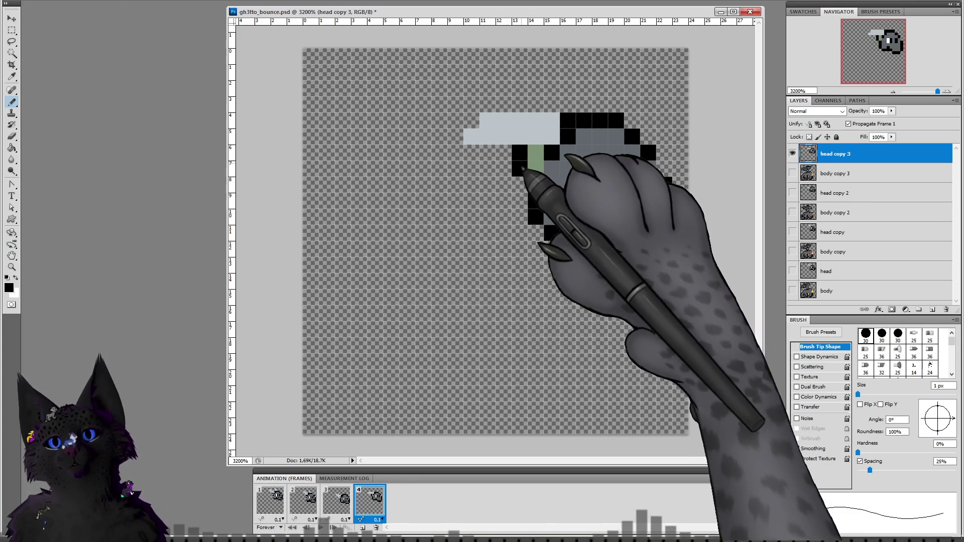
drag(535, 172, 534, 150)
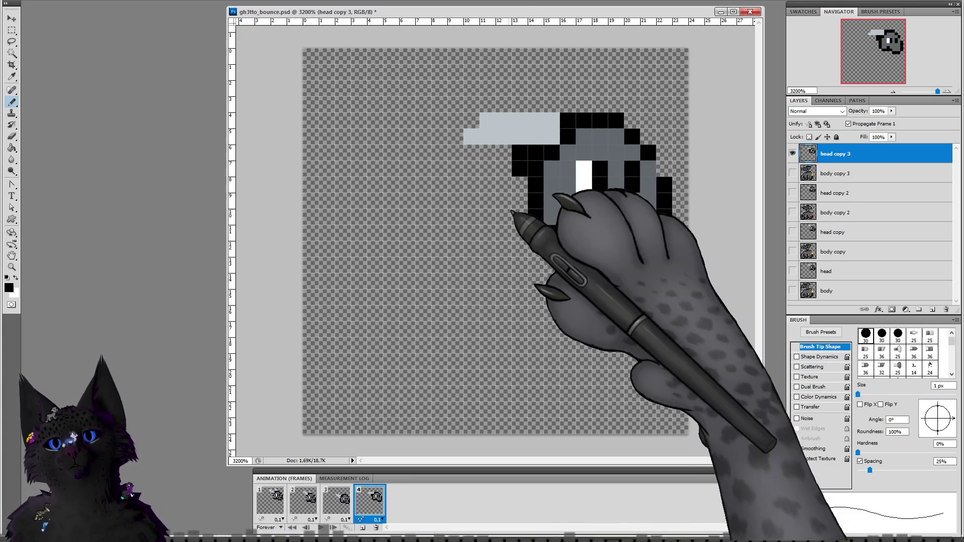
click(518, 171)
key(ctrl+z)
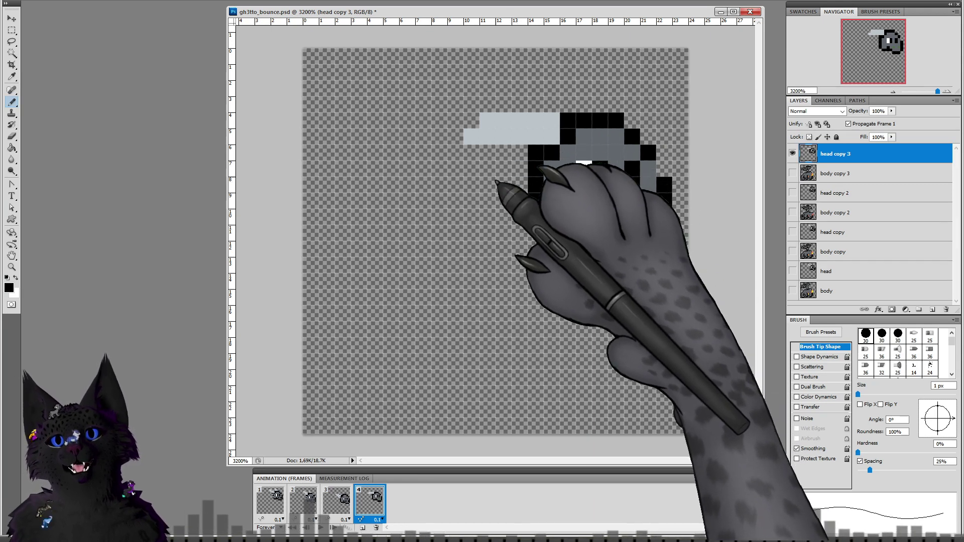
key(ctrl+z)
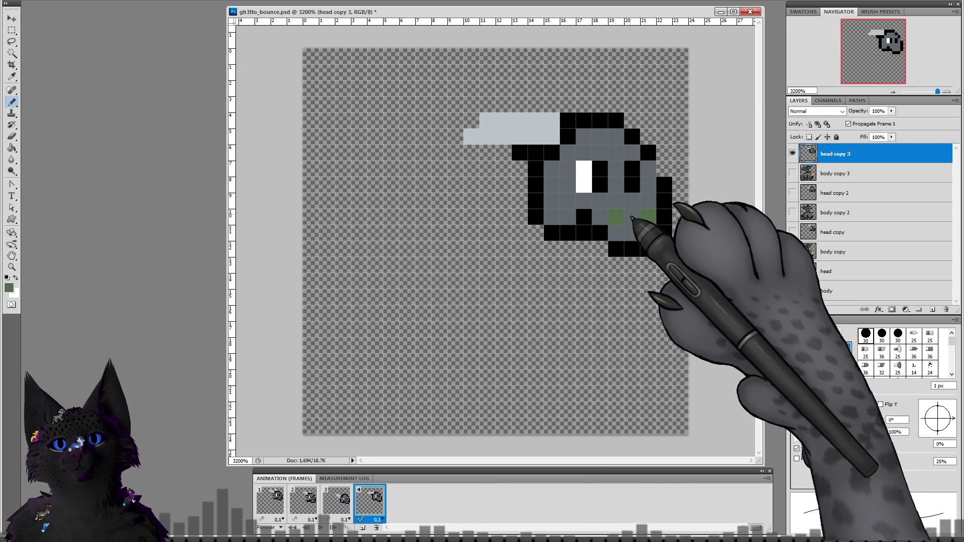
Step: Mix a darker shade of the body grey and paint the two nostril pixels with it on frame 4's head copy 3 layer
alt+click(633, 218)
click(9, 287)
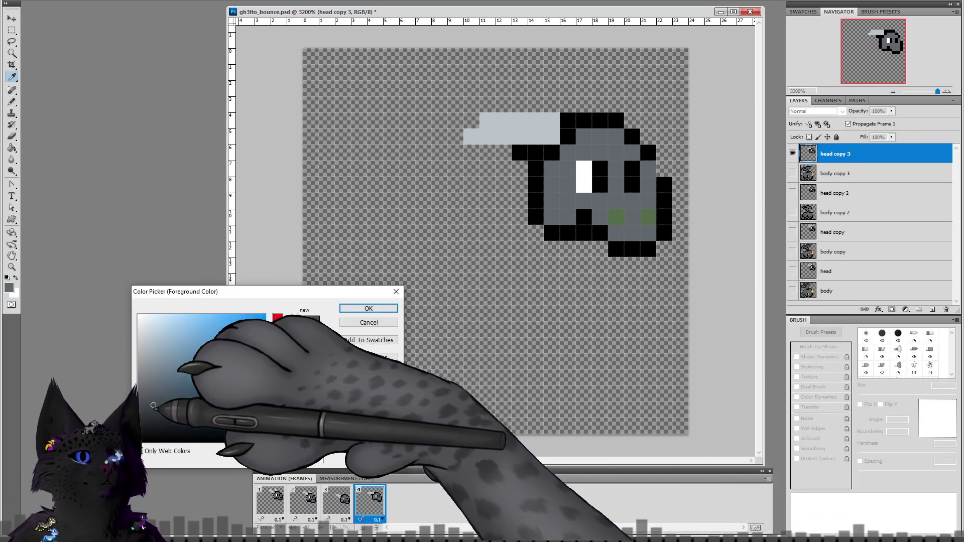
click(369, 308)
key(b)
click(616, 217)
click(647, 217)
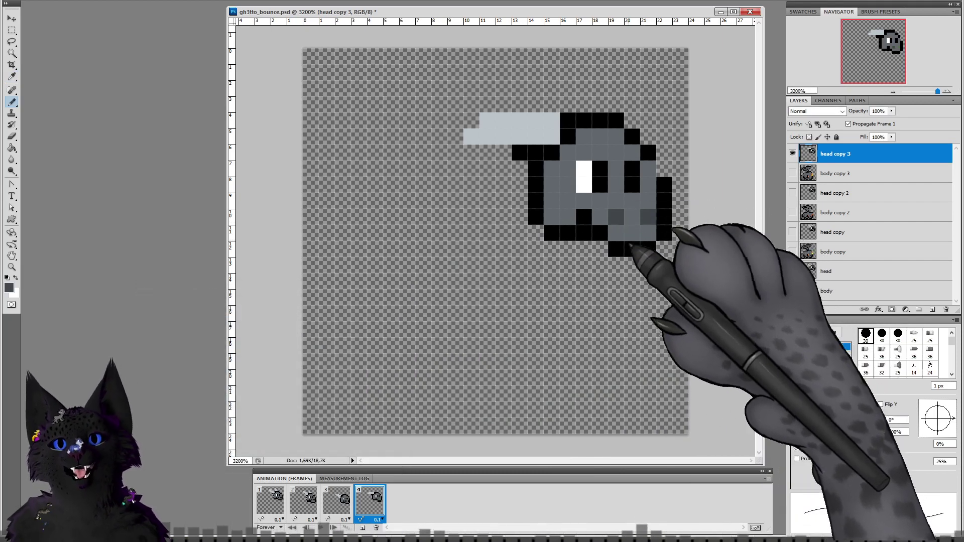
Step: Repaint the two black nostril pixels dark grey on frame 1's head layer
click(270, 499)
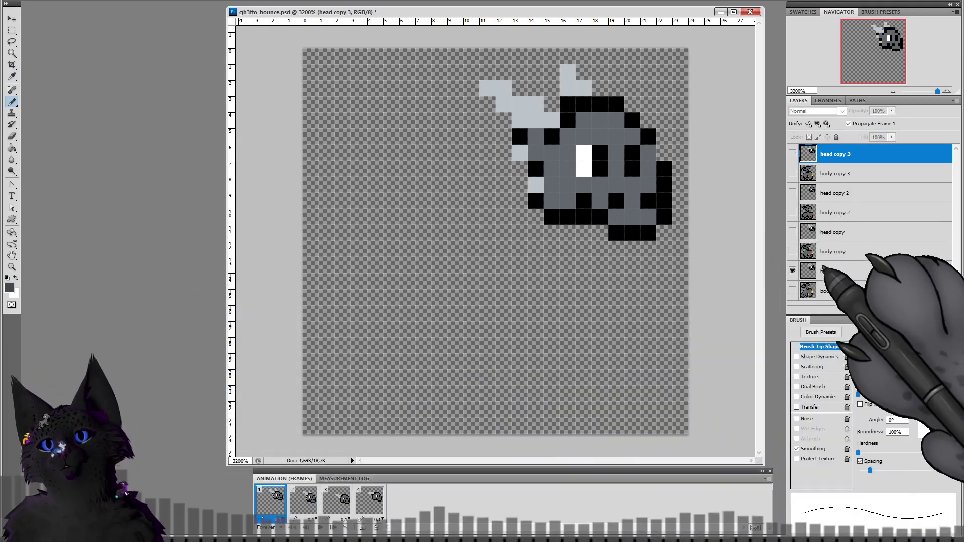
click(827, 271)
click(616, 201)
click(648, 201)
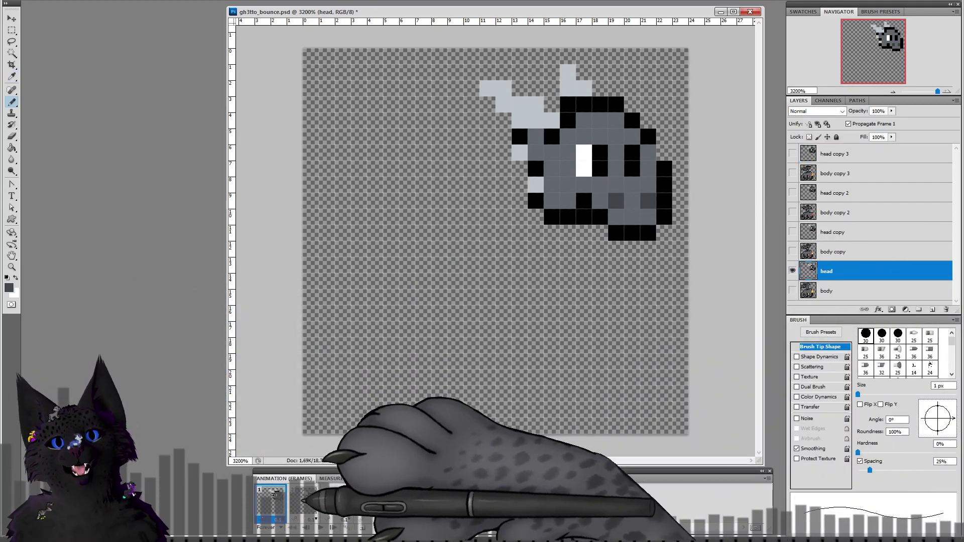
Step: Repaint the two black nostril pixels dark grey on frame 2's head copy layer
click(303, 500)
click(832, 232)
click(616, 233)
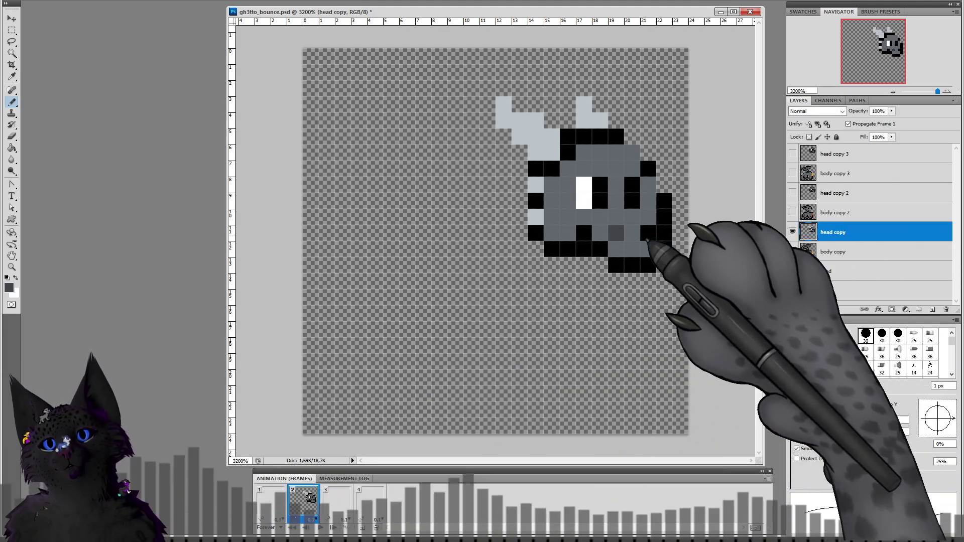
Step: Repaint the two nostril pixels and the two black outline pixels beside the horn base dark grey on frame 3's head copy 2 layer
click(336, 500)
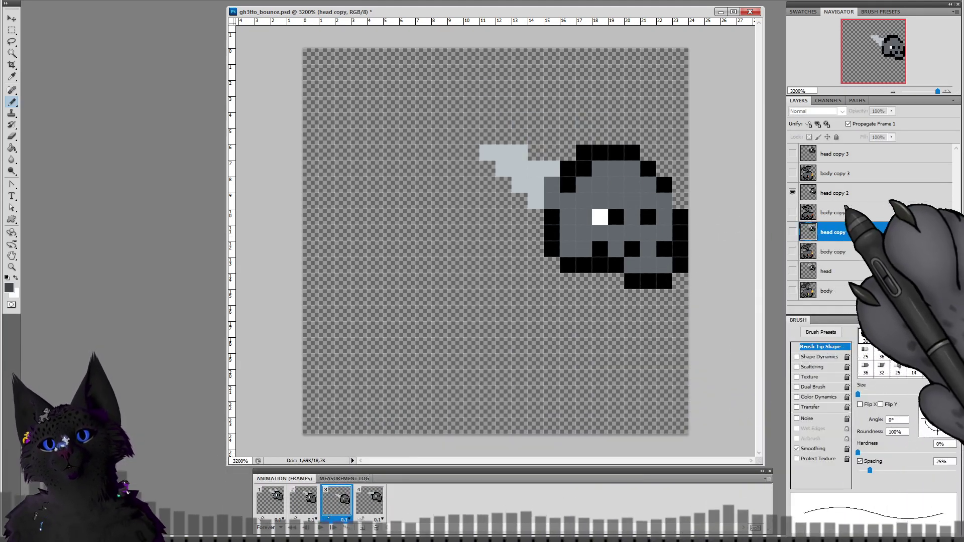
click(834, 192)
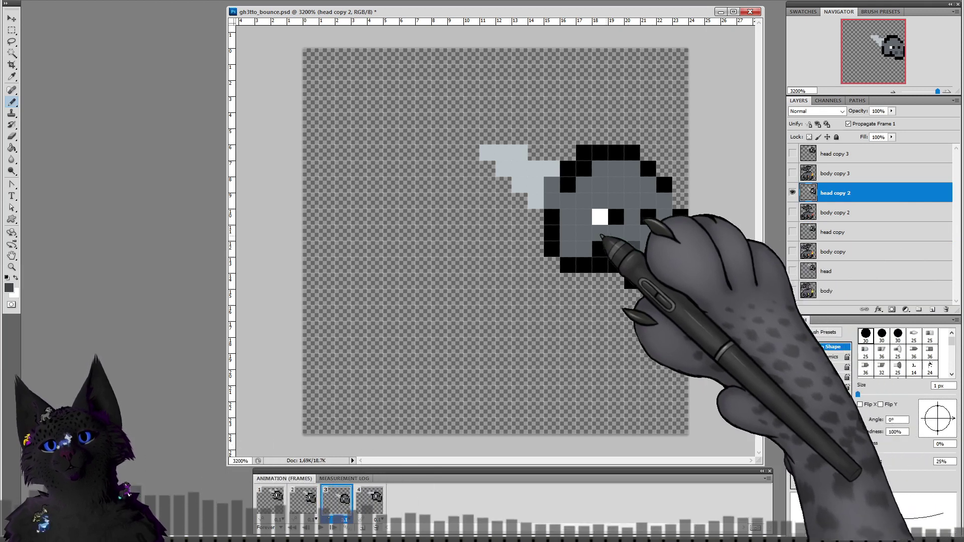
drag(552, 185, 552, 201)
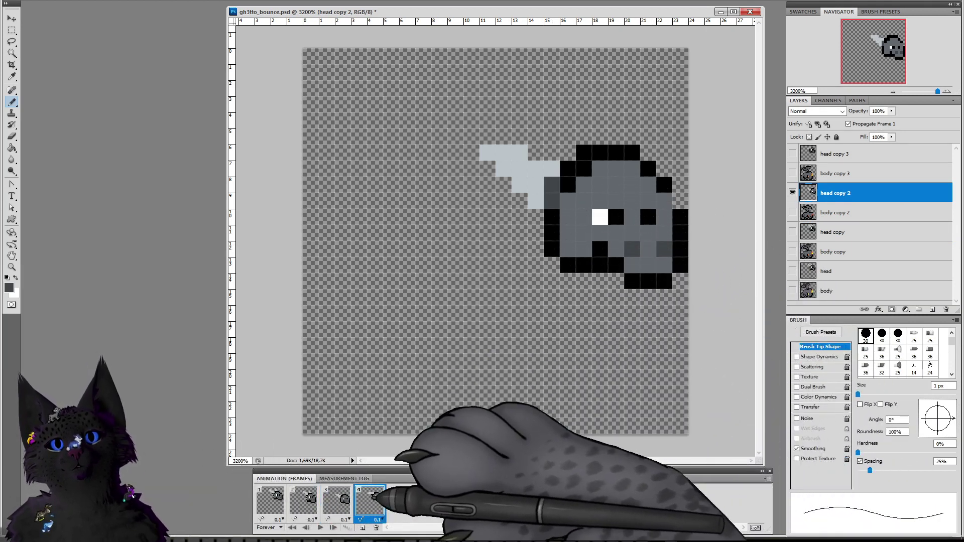
Step: Repaint the two black outline pixels at the horn's base dark grey on frame 4's head copy 3 layer
click(370, 499)
click(834, 153)
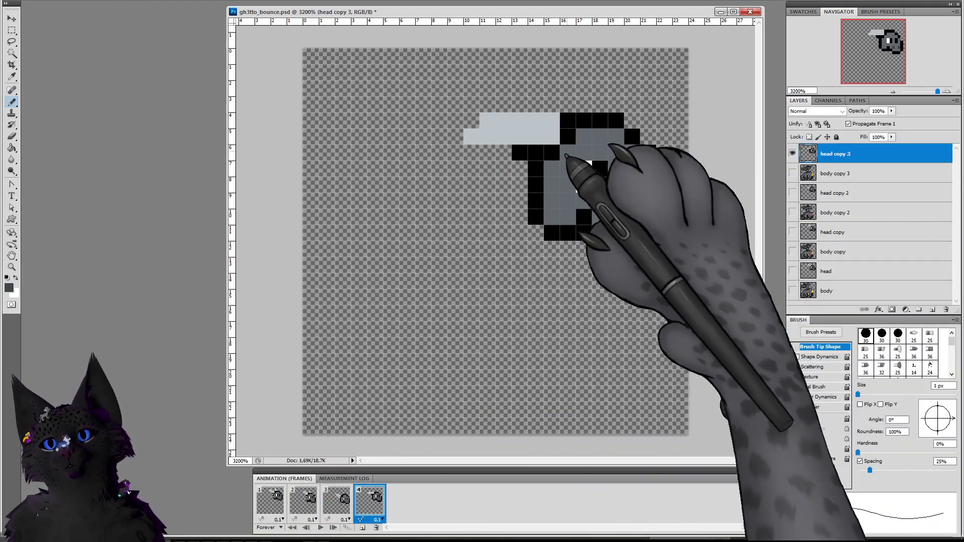
click(568, 137)
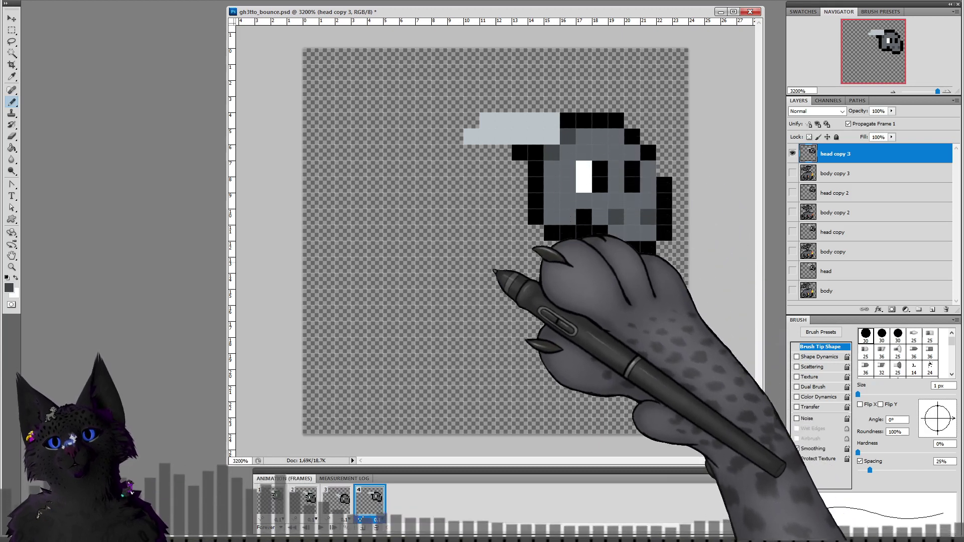
Step: Repaint the two black outline pixels at the horn's base dark grey on frame 2's head copy layer
click(303, 499)
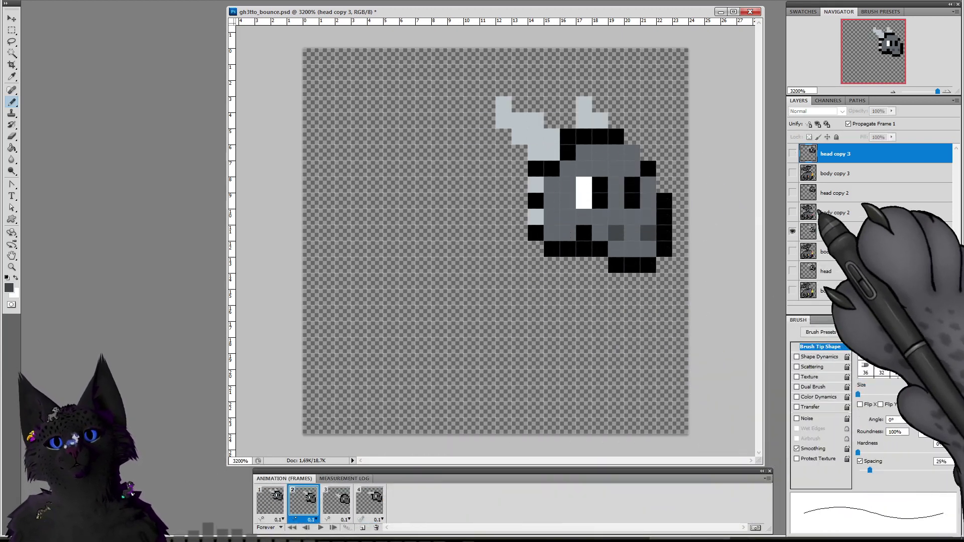
click(832, 232)
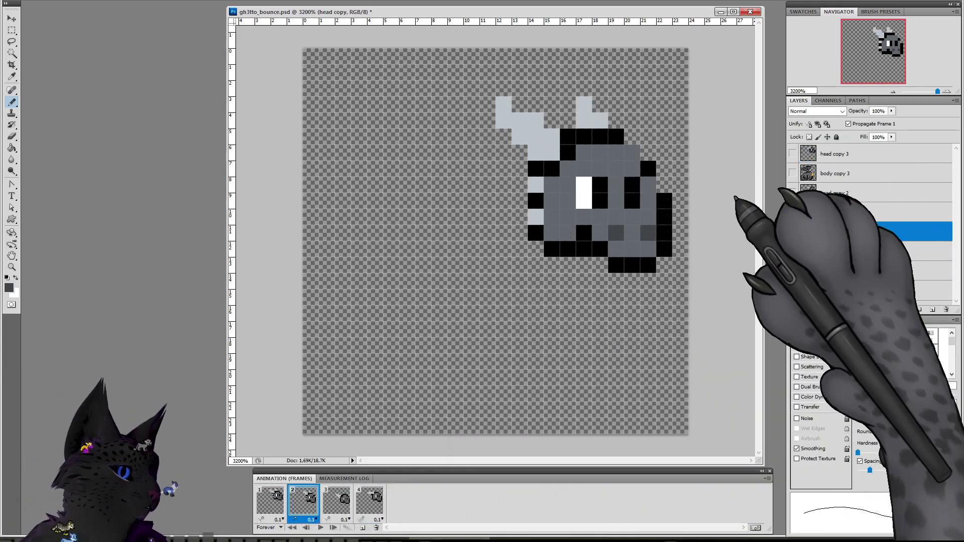
click(552, 169)
click(568, 153)
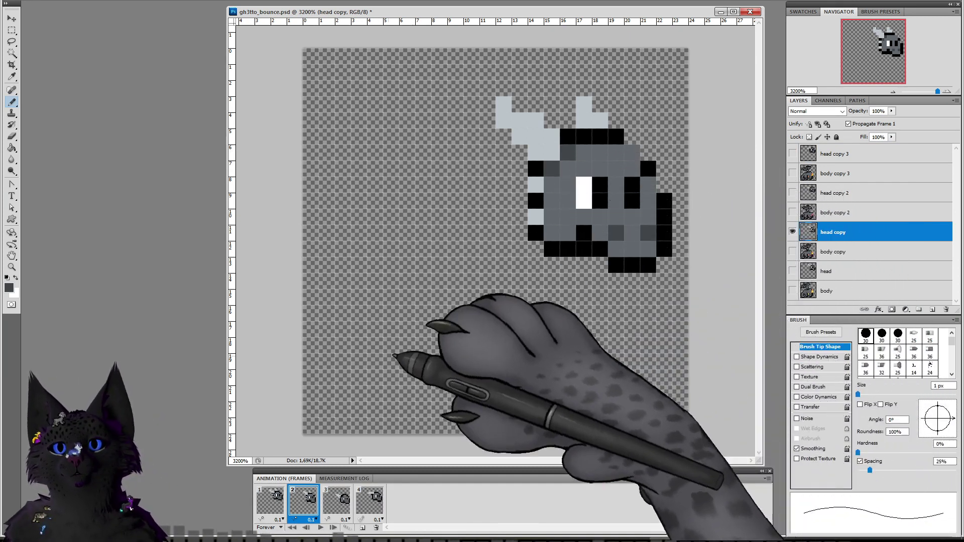
Step: Repaint the pixels directly beneath the rear horn dark grey on frame 1's head layer
click(270, 500)
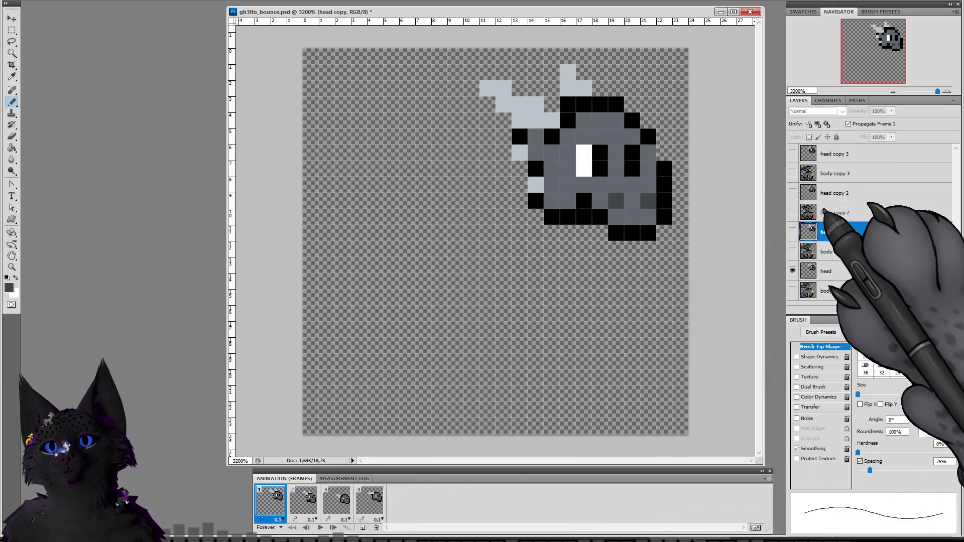
click(826, 271)
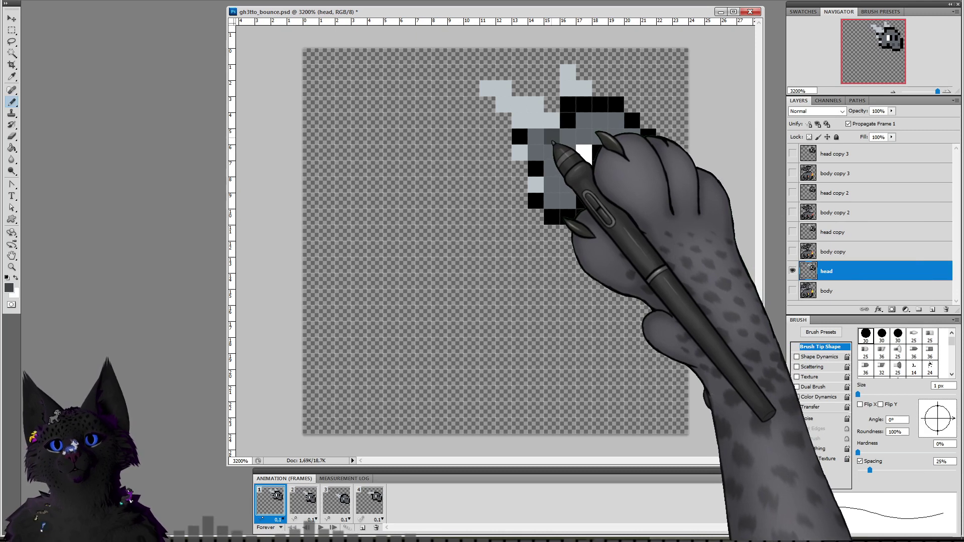
click(541, 139)
Step: Sample the pale horn grey and paint spaced spike pixels with it down the back of the head on frame 3's head copy 2 layer
alt+click(524, 156)
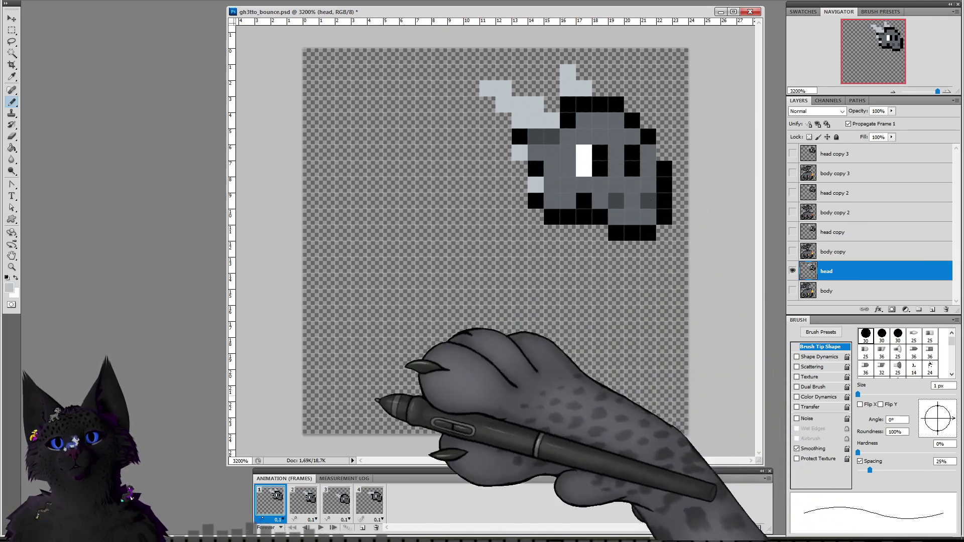
click(336, 500)
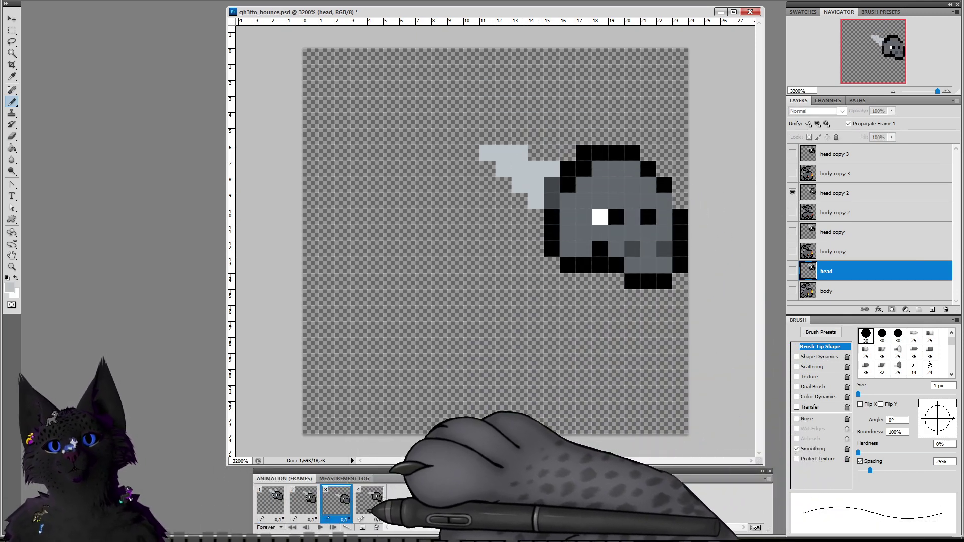
click(834, 193)
click(552, 216)
click(552, 248)
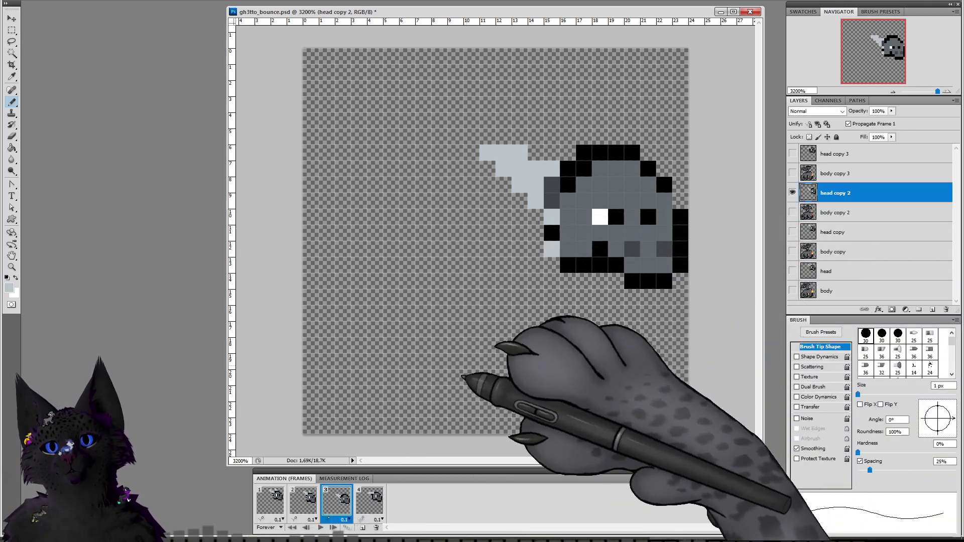
click(312, 506)
click(336, 506)
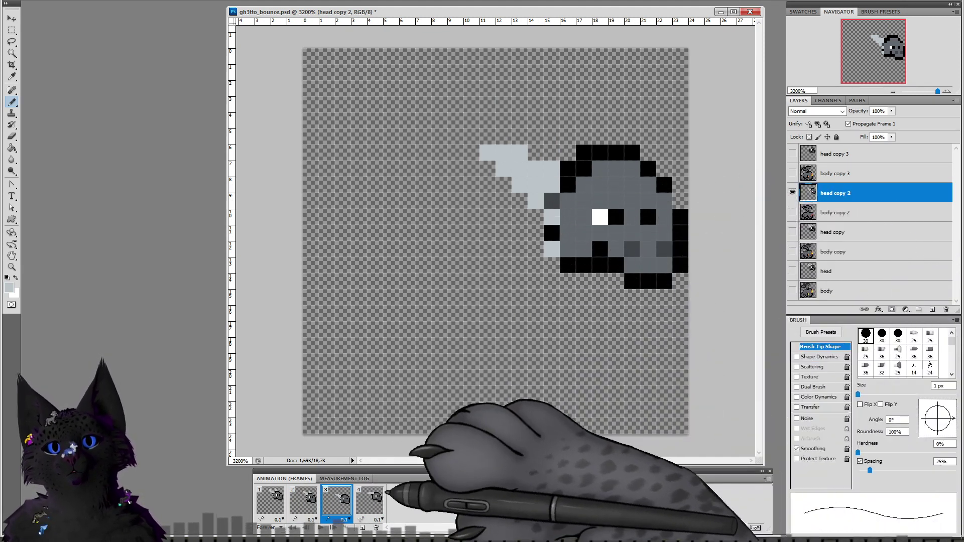
Step: Paint two pale grey spike pixels separated by black along the back of the head on frame 4's head copy 3 layer
click(370, 500)
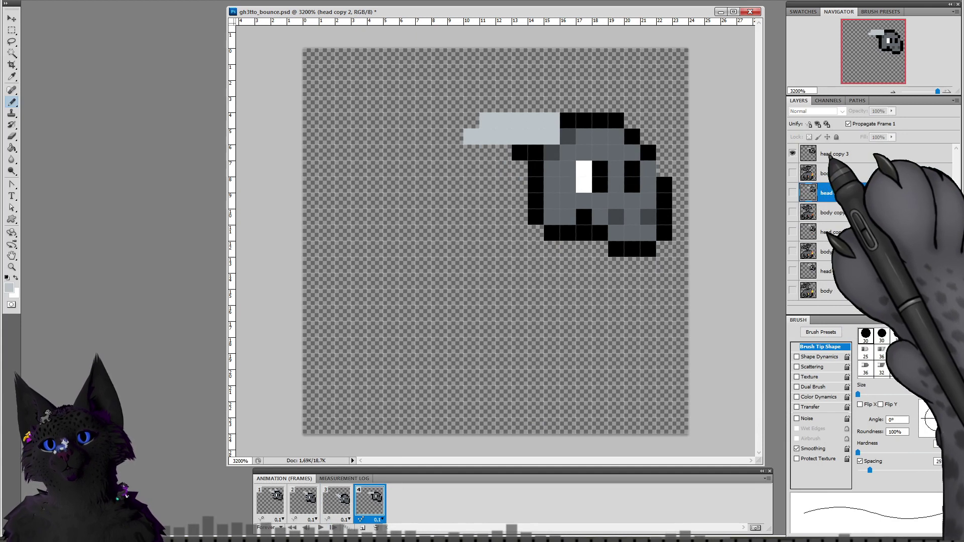
click(833, 157)
drag(536, 169, 536, 184)
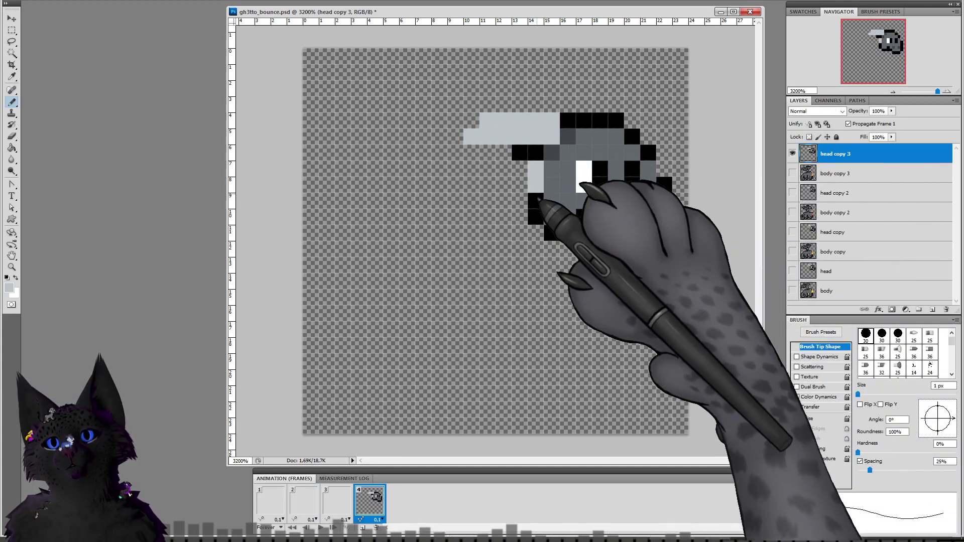
click(537, 201)
alt+click(536, 216)
click(536, 185)
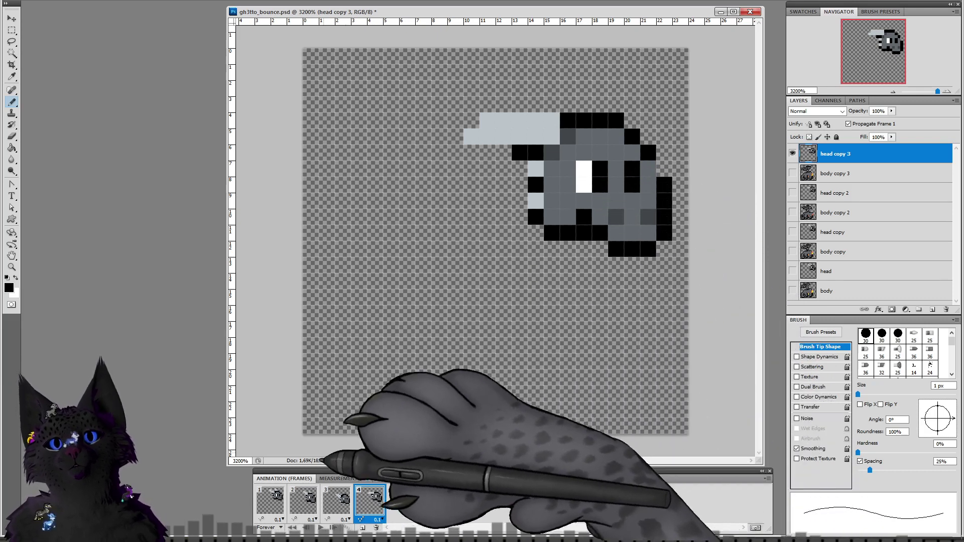
Step: Compare the frames and shift the alternating pale and black pixels at the back of the head down one pixel on frame 1's head layer
click(283, 500)
click(303, 501)
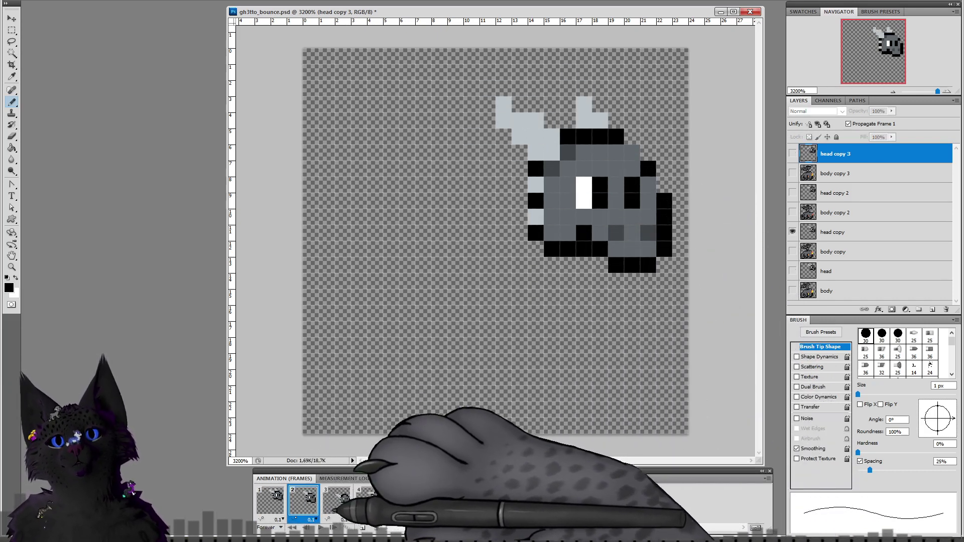
click(338, 501)
click(363, 506)
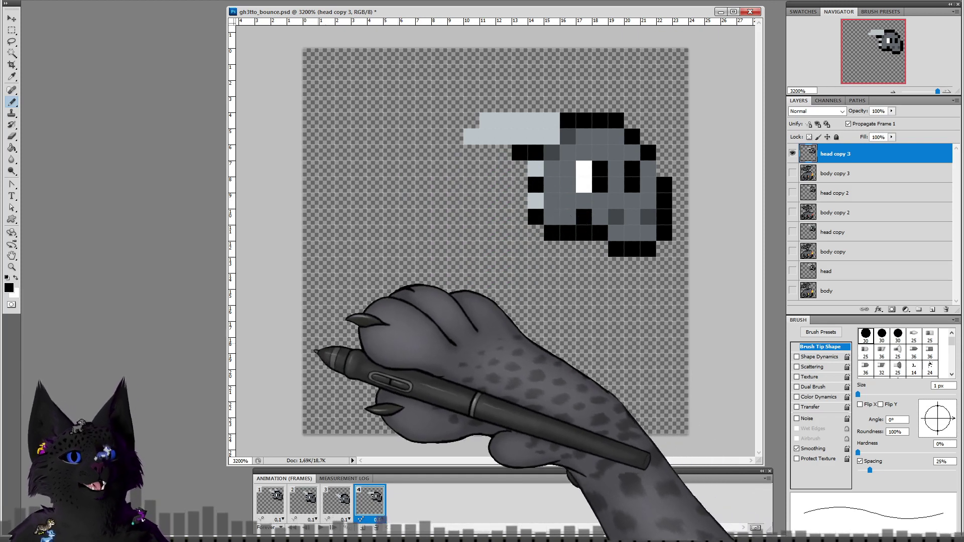
click(270, 500)
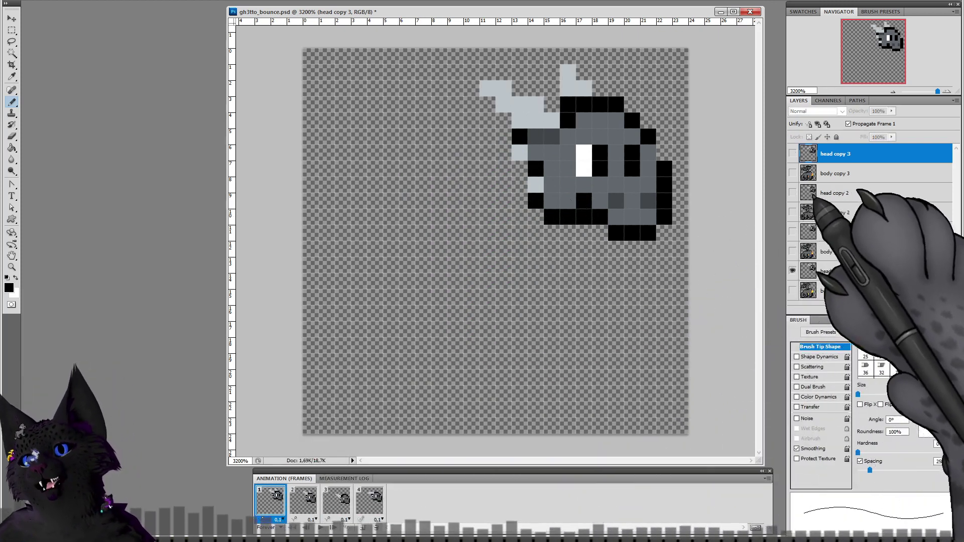
click(813, 271)
alt+click(531, 184)
click(537, 201)
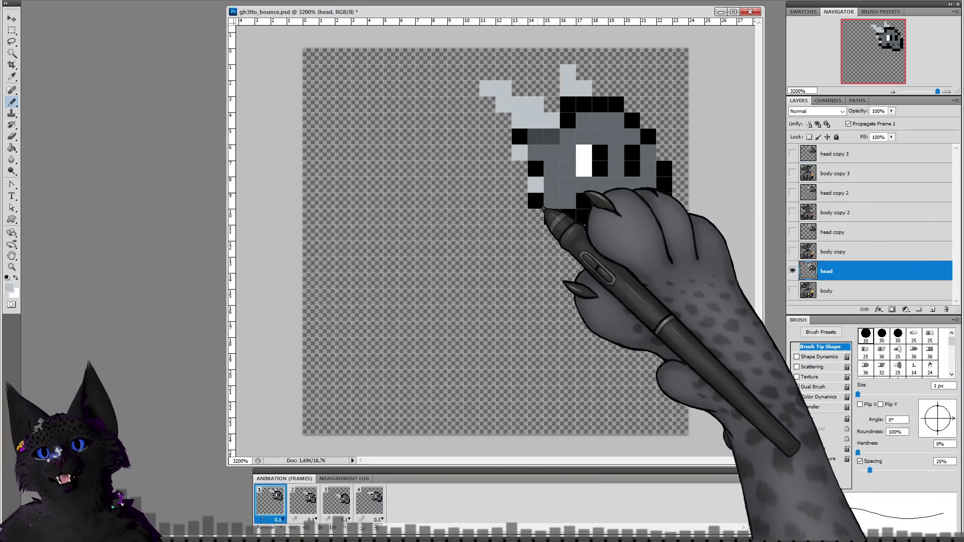
alt+click(537, 172)
click(537, 185)
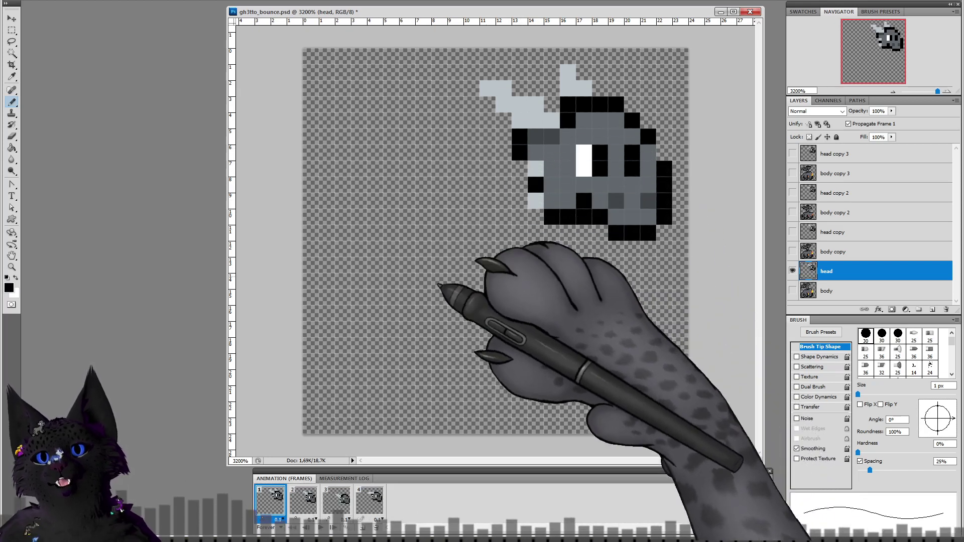
Step: Shift the alternating pale and black pixels at the back of the head down one pixel on frame 3's head copy 2 layer
click(309, 498)
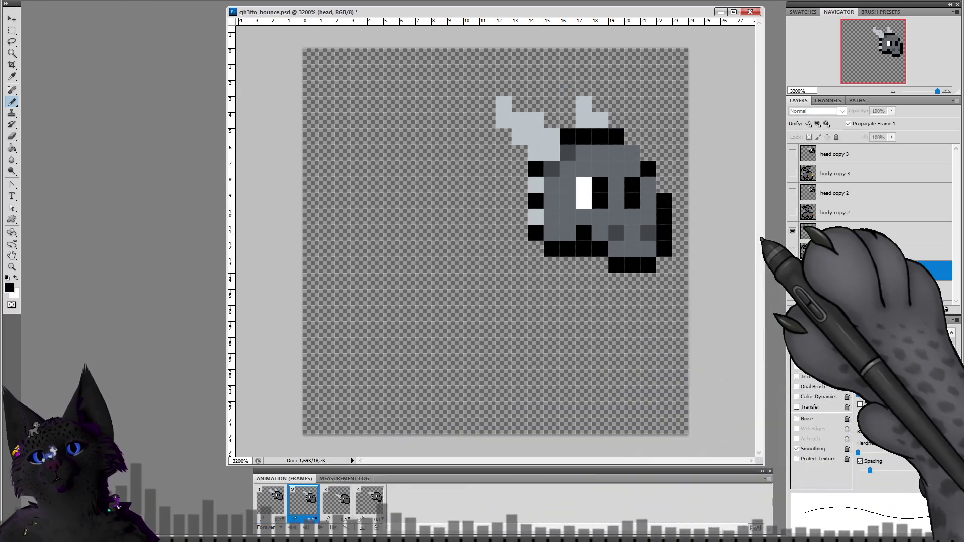
click(337, 499)
click(833, 193)
click(555, 264)
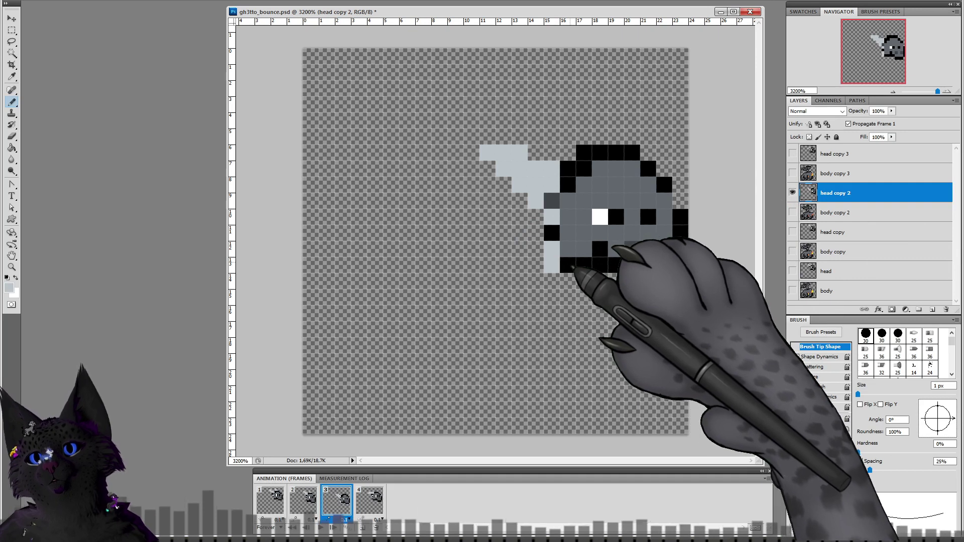
click(554, 236)
alt+click(560, 257)
click(554, 249)
alt+click(556, 241)
click(551, 216)
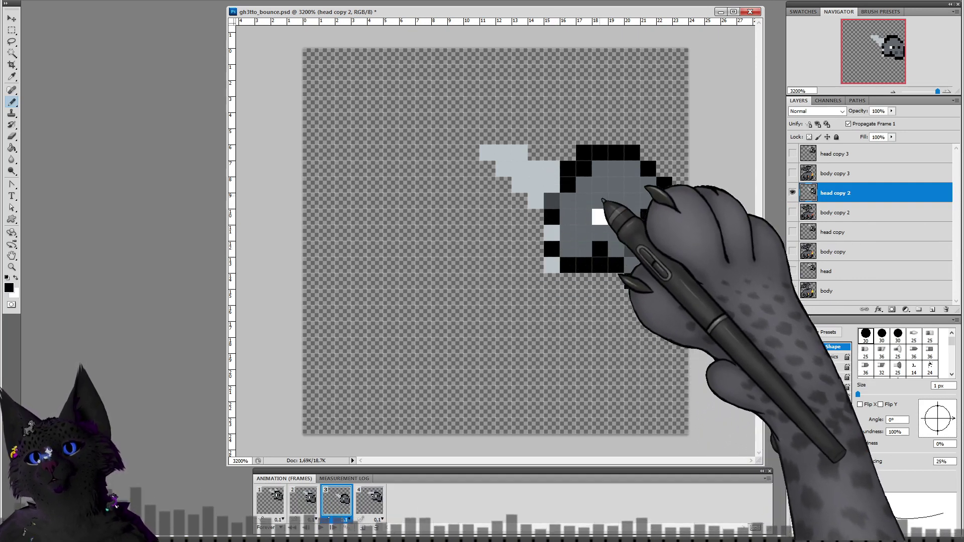
Step: Shift the alternating pale and black pixels at the back of the head down one pixel on frame 4's head copy 3 layer
click(376, 497)
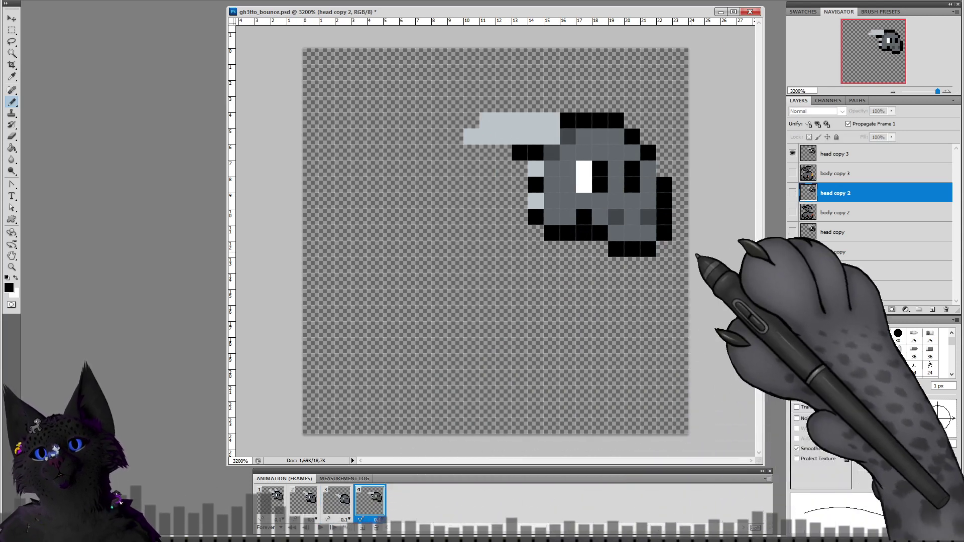
click(792, 153)
click(792, 193)
click(833, 154)
click(536, 169)
click(536, 201)
alt+click(543, 139)
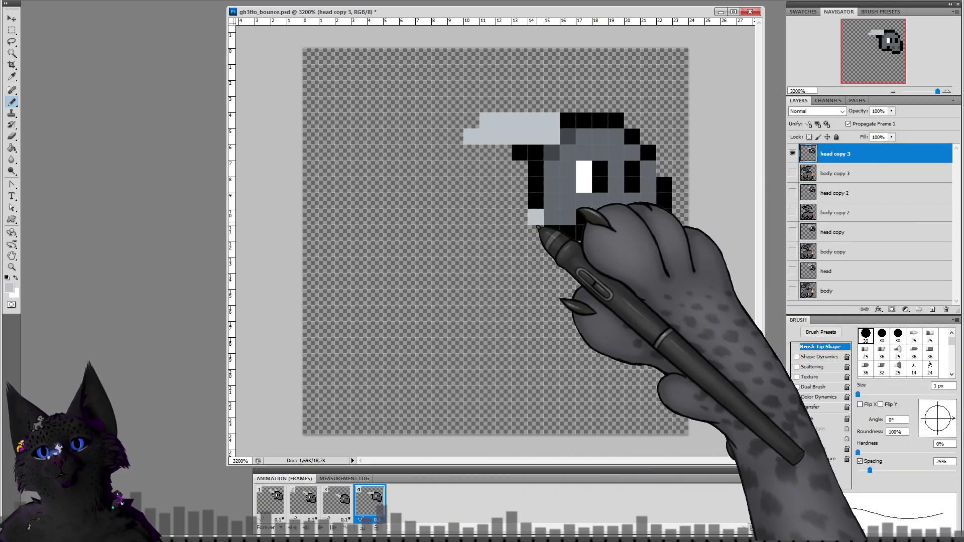
Step: Review the spike pixels across the frames and paint dark grey shading pixels around both eyes on frame 1's head layer
click(275, 508)
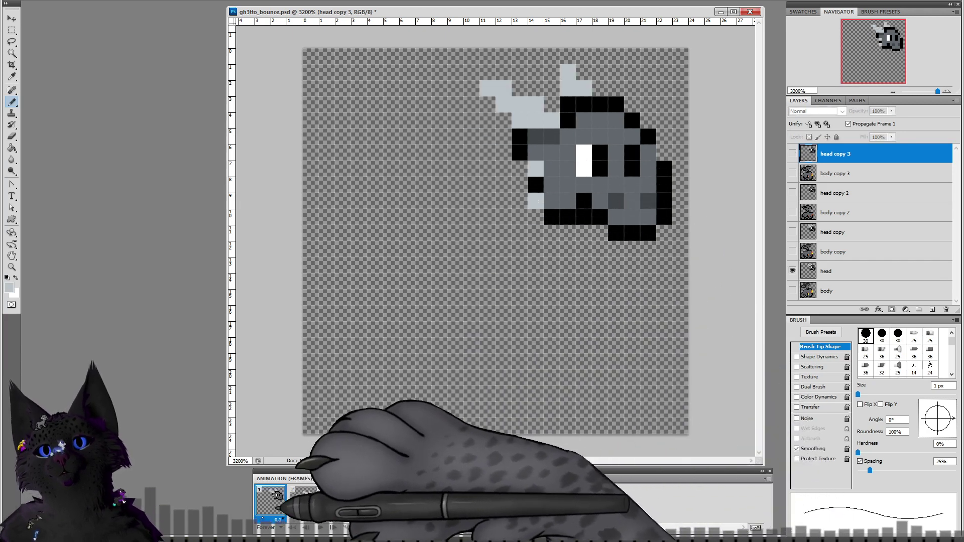
click(303, 499)
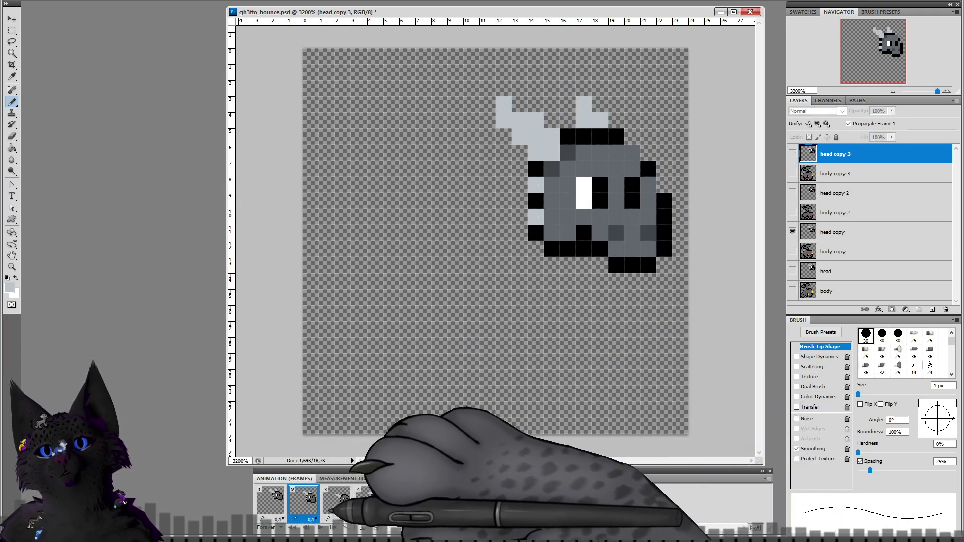
click(336, 499)
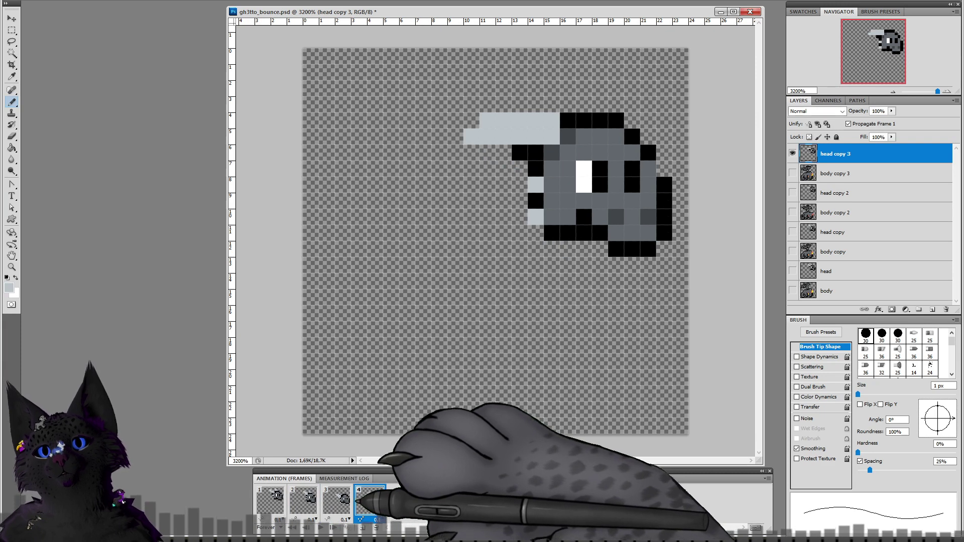
click(273, 502)
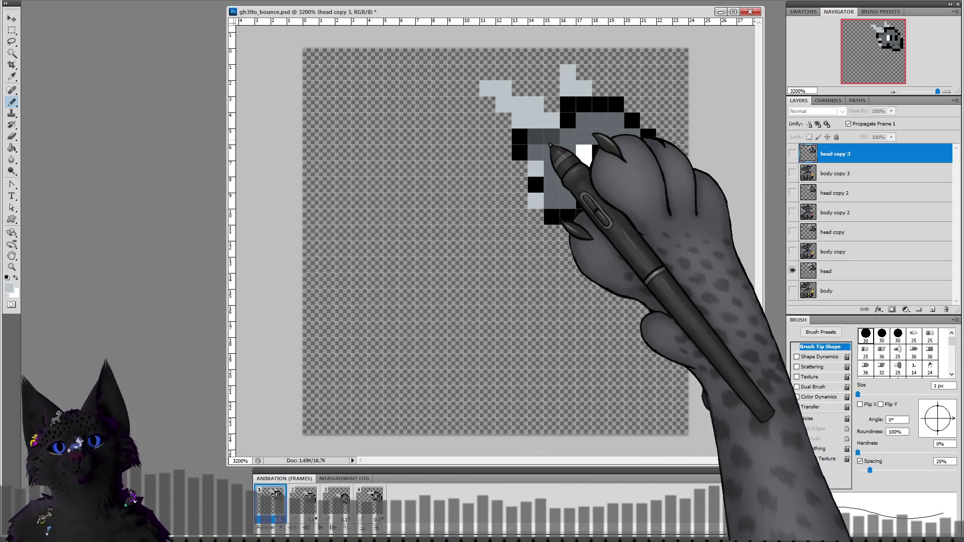
click(848, 290)
click(837, 272)
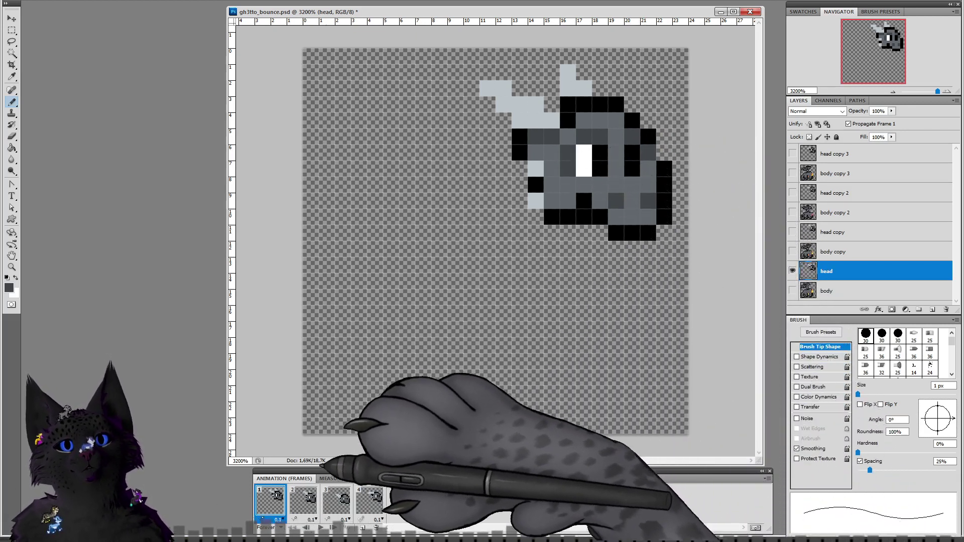
Step: Paint matching dark grey shading around the eyes on frame 2's head copy layer and compare it with frame 1
click(303, 499)
click(833, 236)
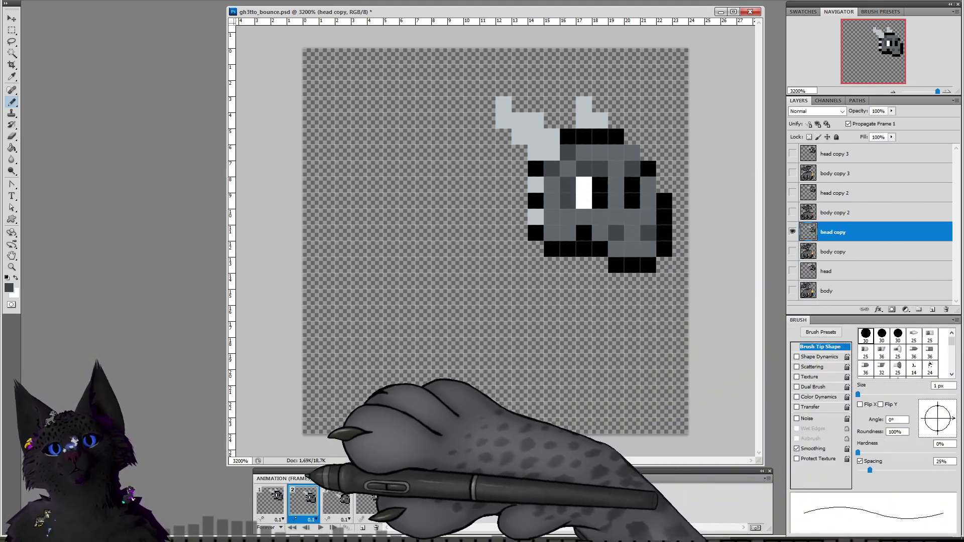
click(274, 502)
click(306, 499)
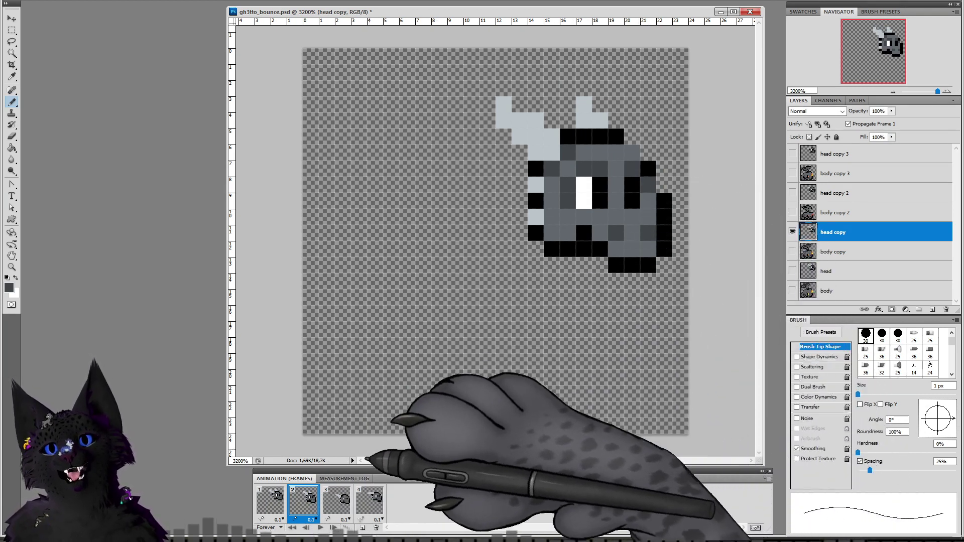
Step: Paint matching dark grey shading around the eyes on frame 3's head copy 2 layer and compare it with frame 2
click(336, 501)
click(833, 193)
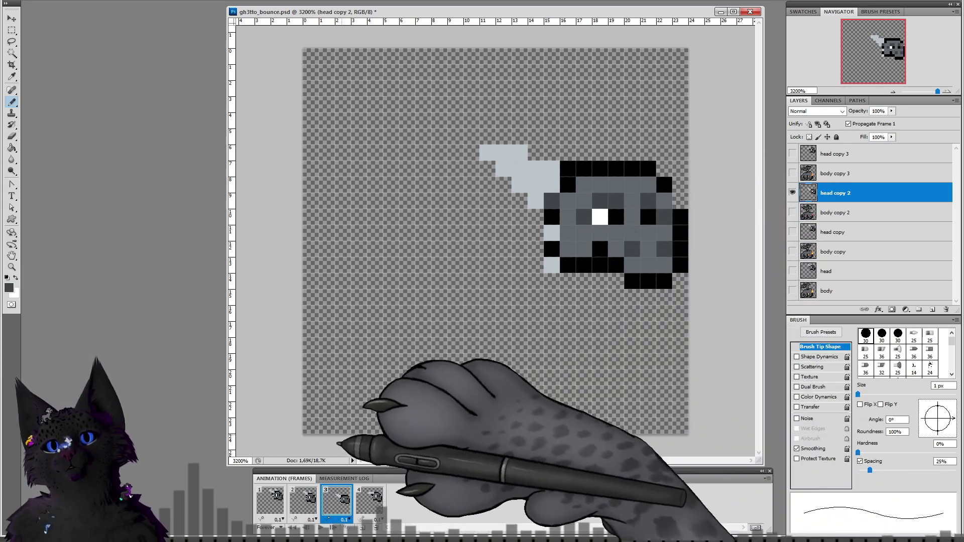
click(303, 499)
click(336, 500)
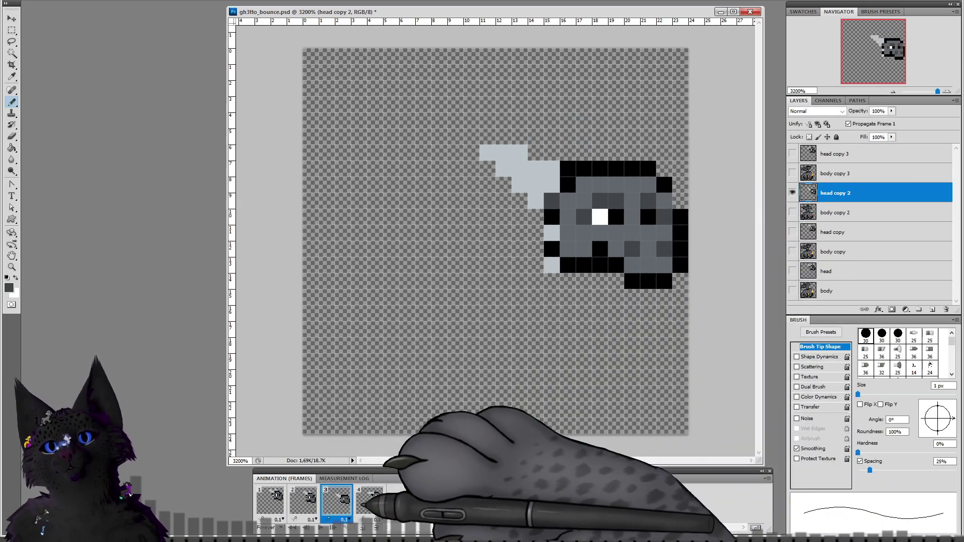
Step: Paint matching dark grey eye shading on frame 4's head copy 3 layer and play the animation from frame 1
click(370, 500)
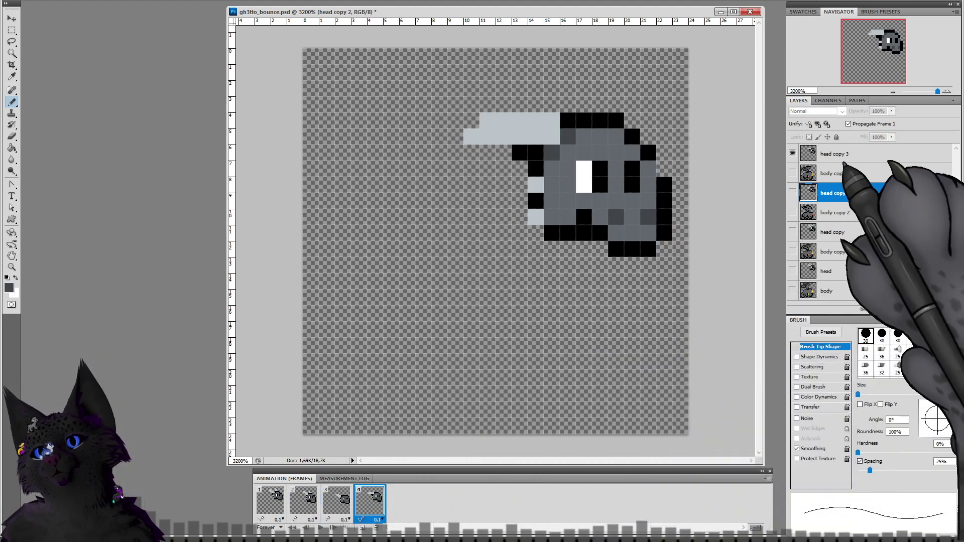
click(834, 154)
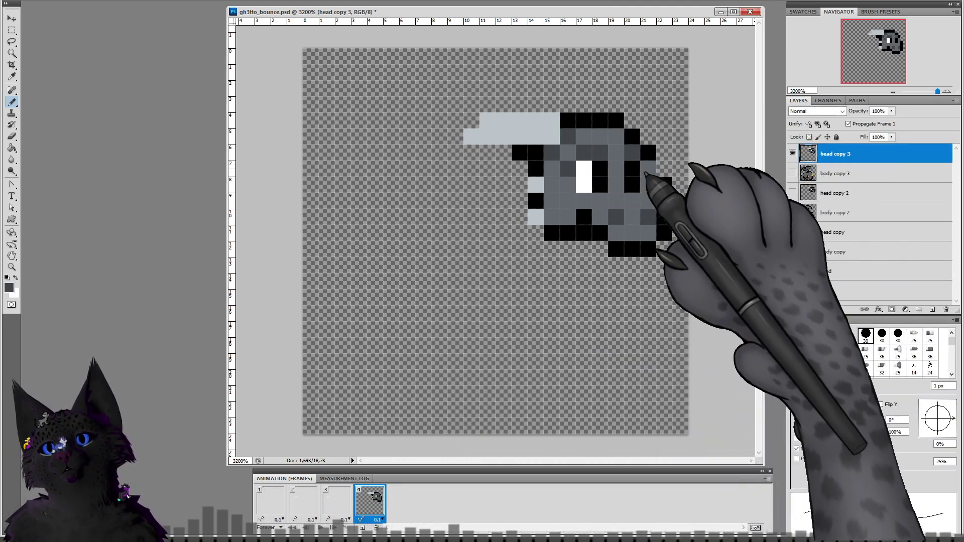
click(281, 508)
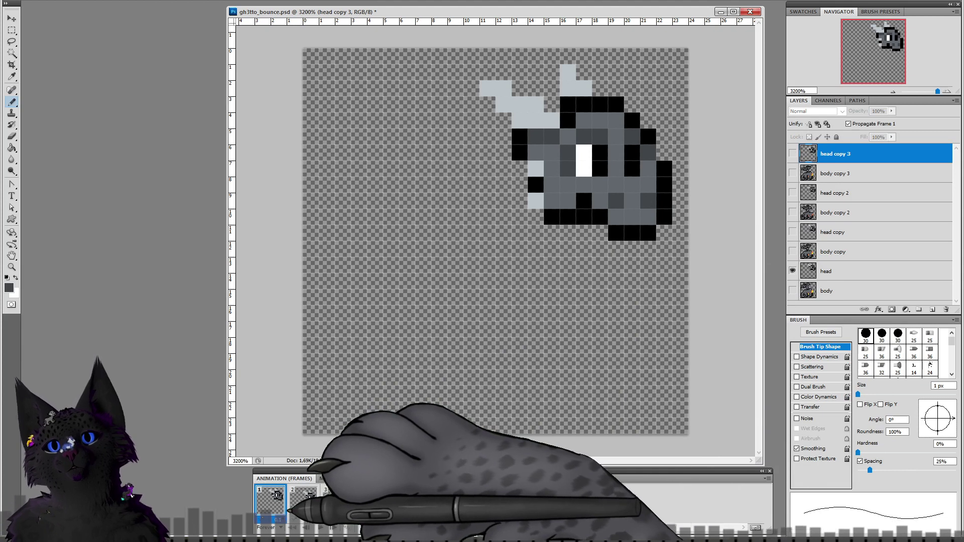
click(319, 527)
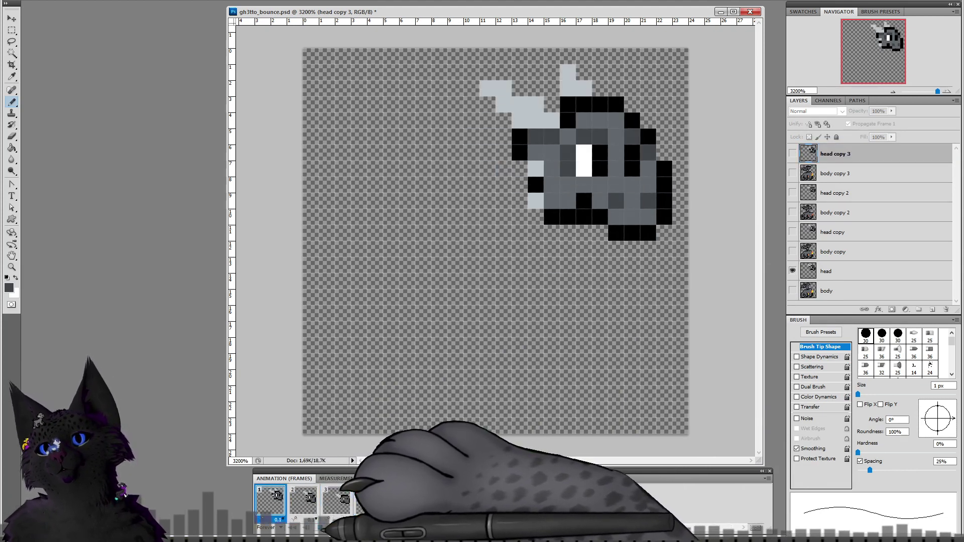
click(318, 527)
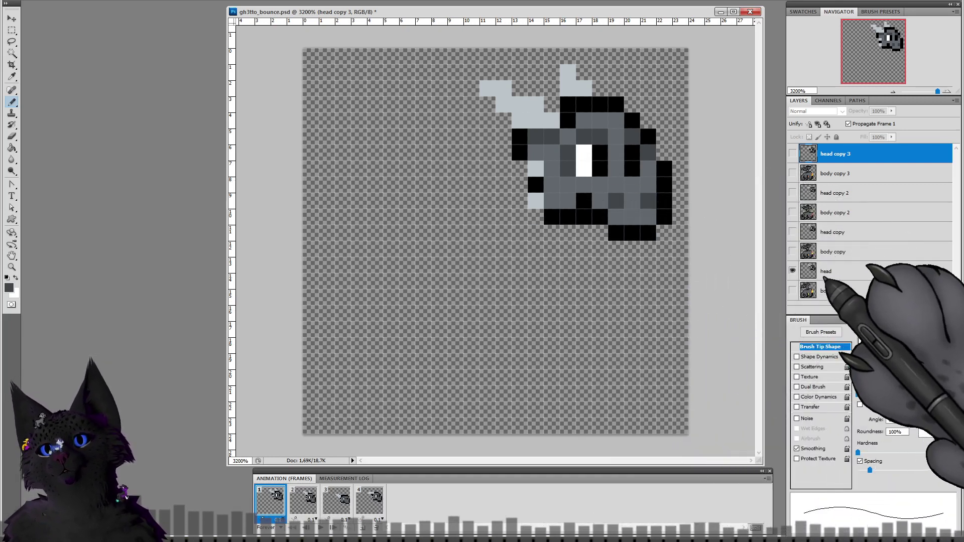
Step: Lighten the sampled horn colour to cdd9e0 and paint highlight pixels along the upper edge of the near horn on frame 1's head layer
click(825, 271)
key(i)
click(522, 106)
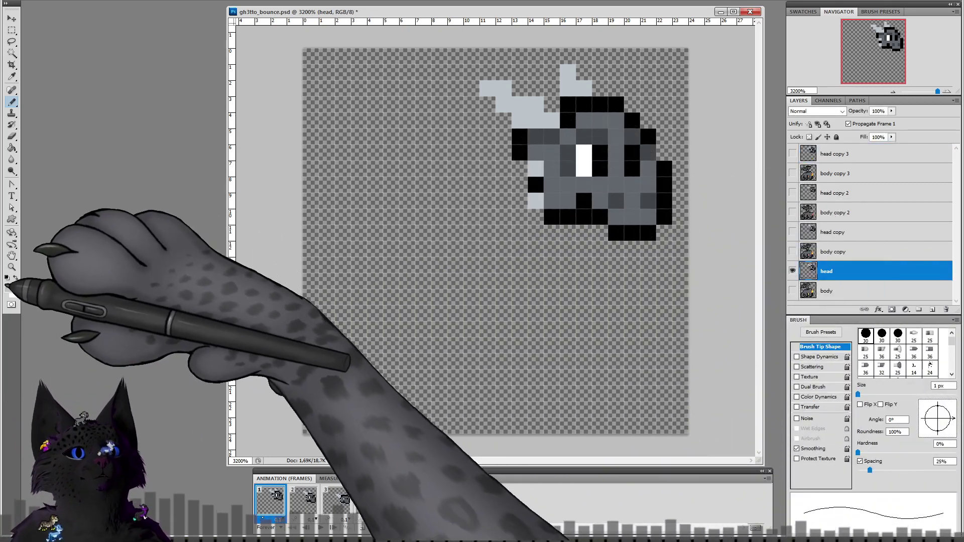
click(8, 288)
click(148, 330)
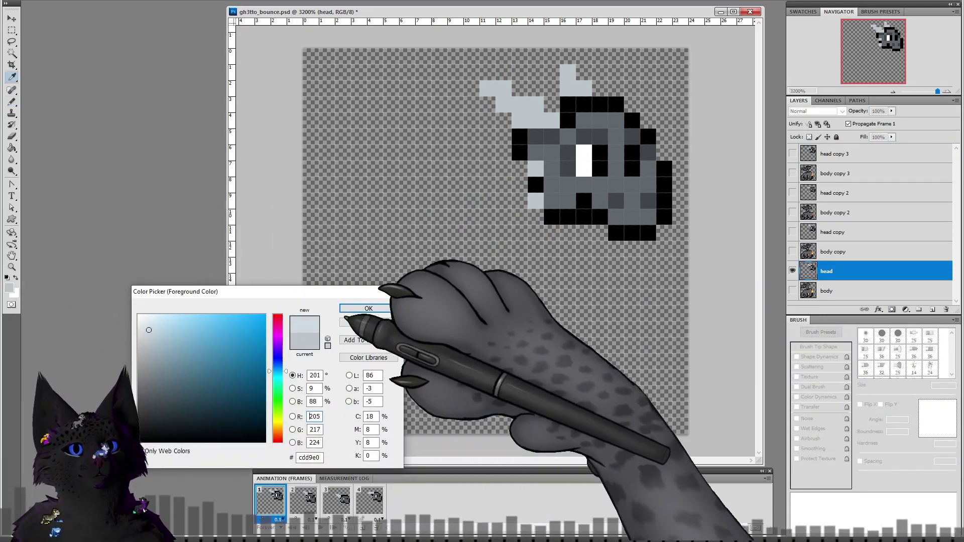
click(355, 311)
drag(489, 91, 552, 121)
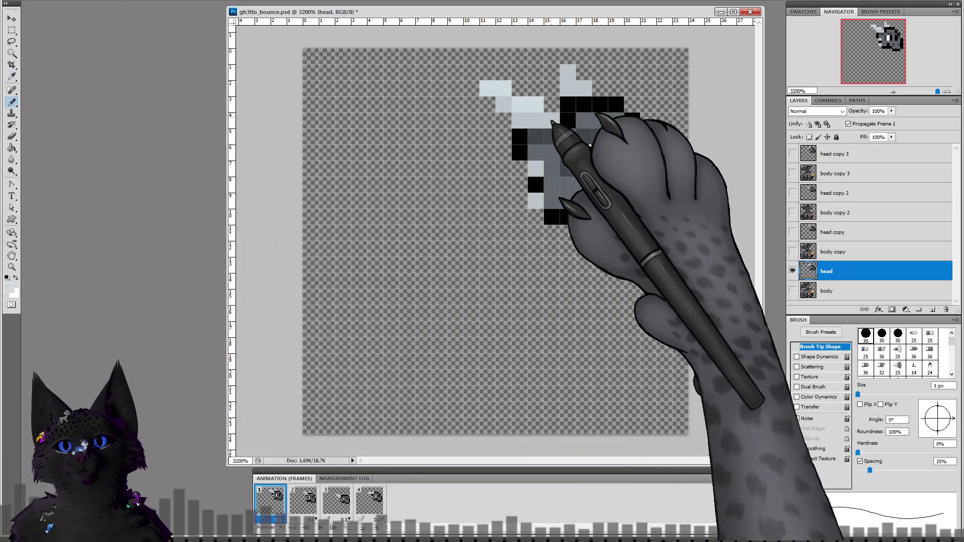
Step: Paint the same pale highlight along the near horn on frame 2's head copy and frame 3's head copy 2 layers
click(303, 500)
click(833, 232)
drag(504, 104, 552, 135)
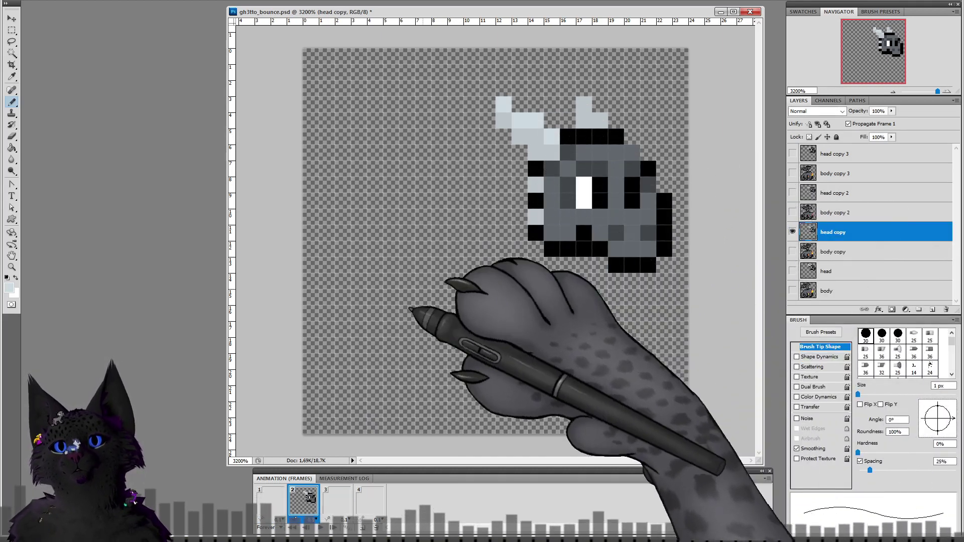
click(337, 499)
click(833, 192)
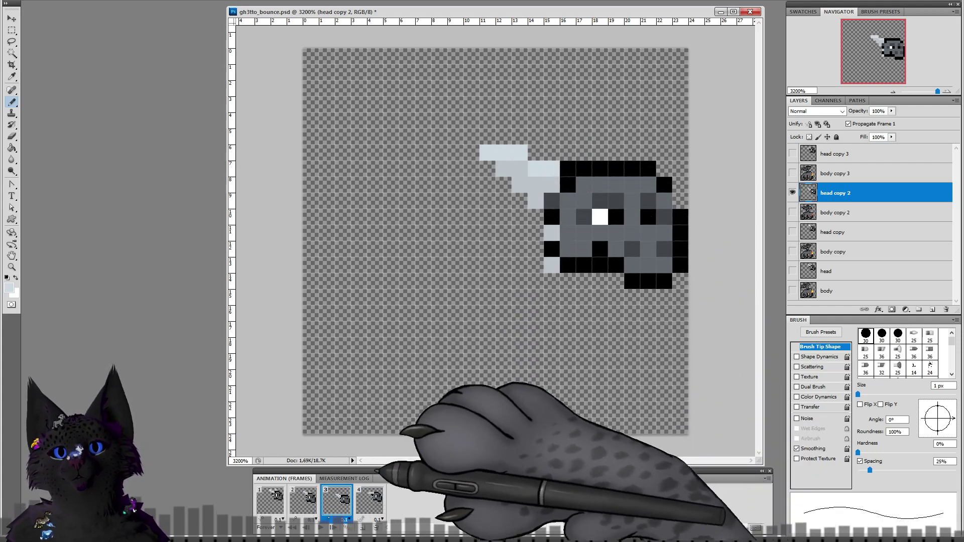
Step: Paint the pale highlight along the horn's top row and tip on frame 4's head copy 3 layer
click(369, 499)
click(844, 155)
drag(484, 120, 550, 122)
click(471, 136)
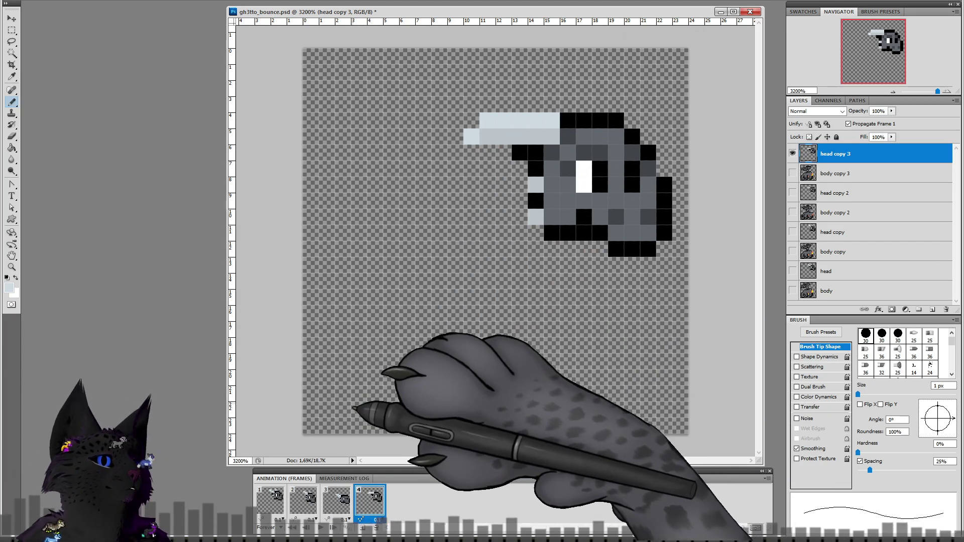
Step: Show the body layer in frame 1, and in frame 2 hide it and show body copy instead
click(271, 497)
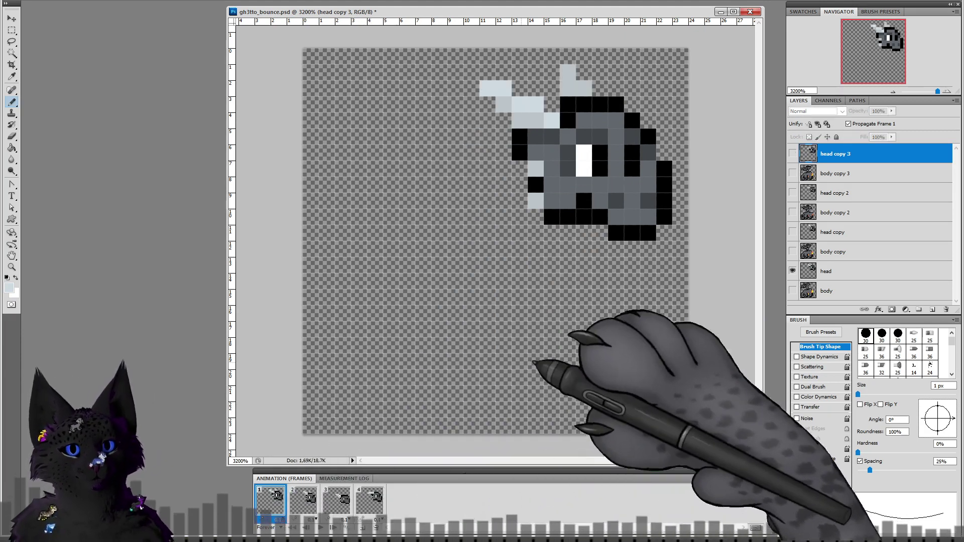
click(792, 290)
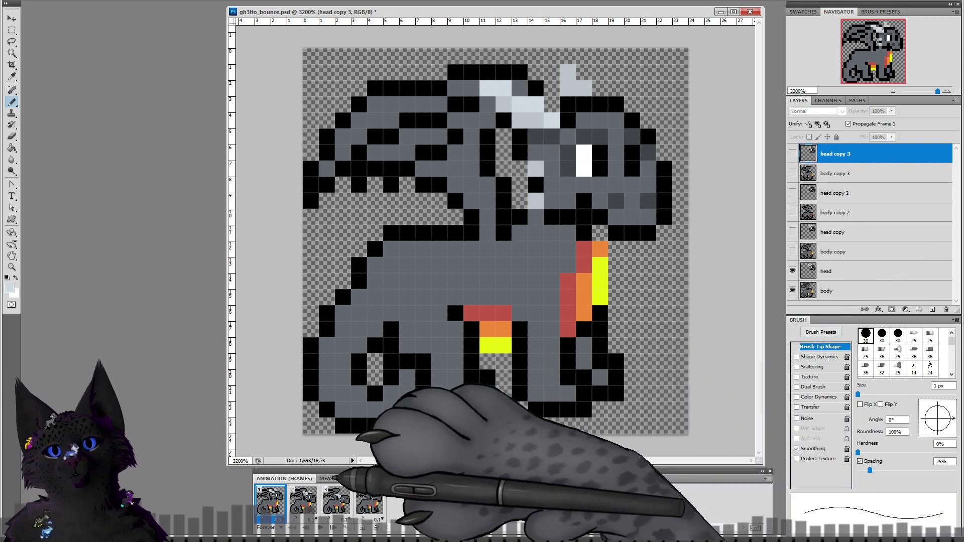
click(303, 500)
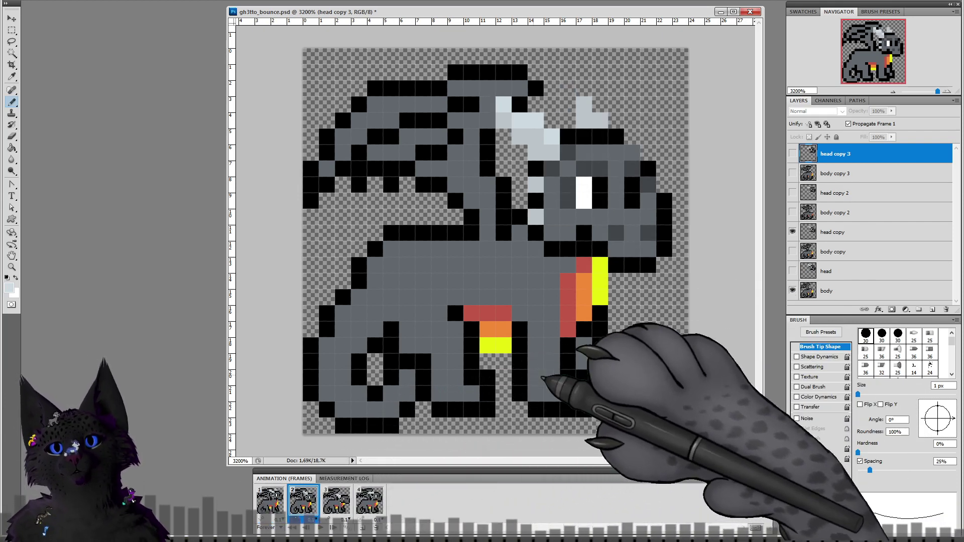
click(792, 290)
click(791, 212)
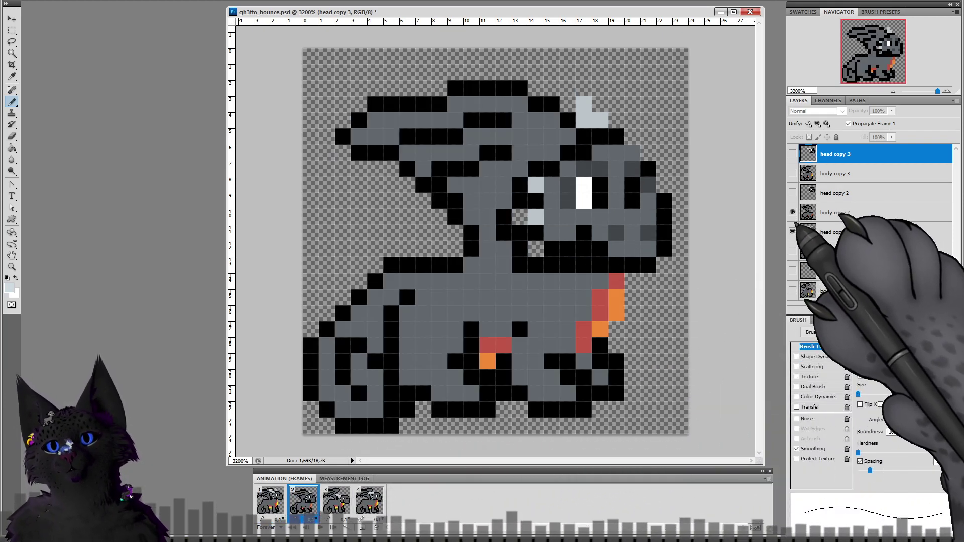
click(792, 252)
click(792, 211)
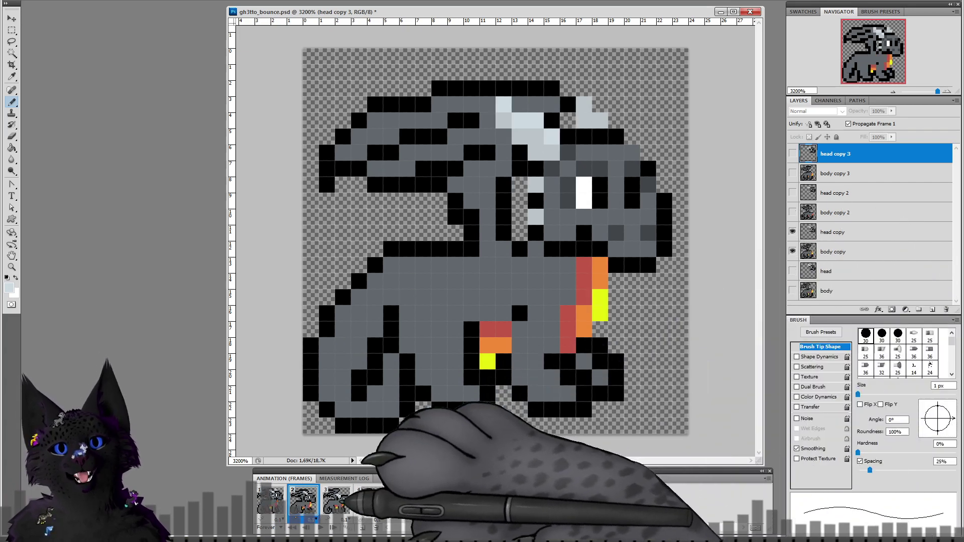
Step: Replace the visible body layer with body copy 2 in frame 3 and with body copy 3 in frame 4
click(335, 501)
click(792, 290)
click(792, 212)
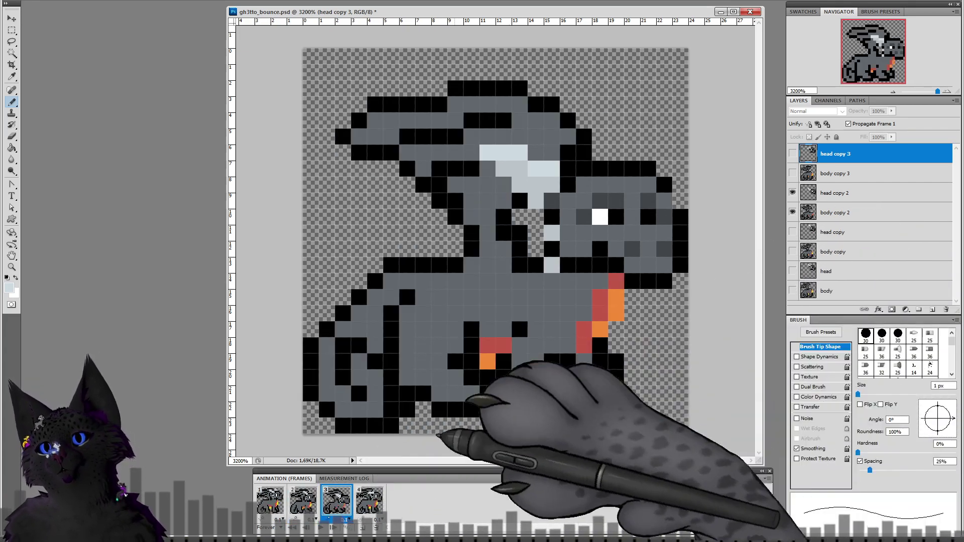
click(369, 500)
click(792, 290)
click(792, 172)
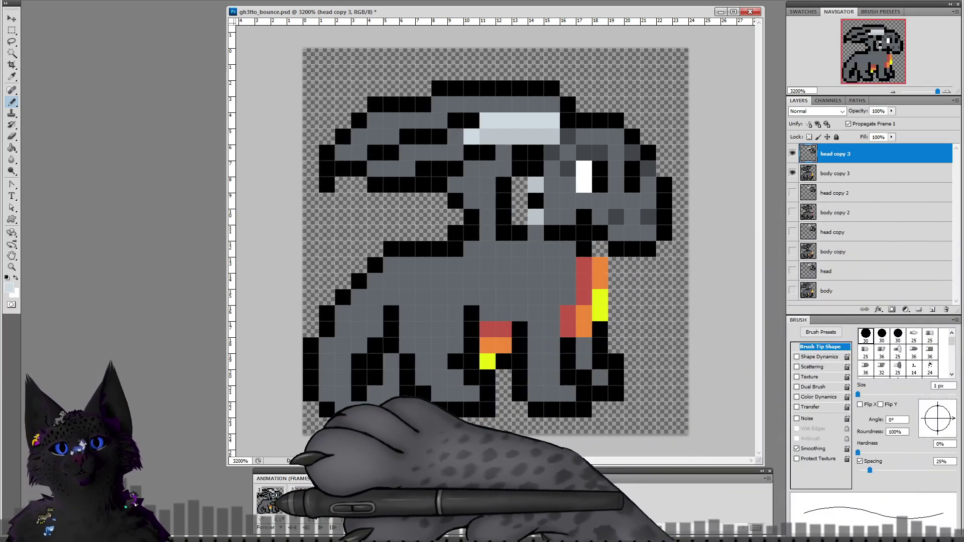
Step: Review the animation playback, move frame 3's head copy 2 layer down one pixel, and compare it with frame 1
click(271, 500)
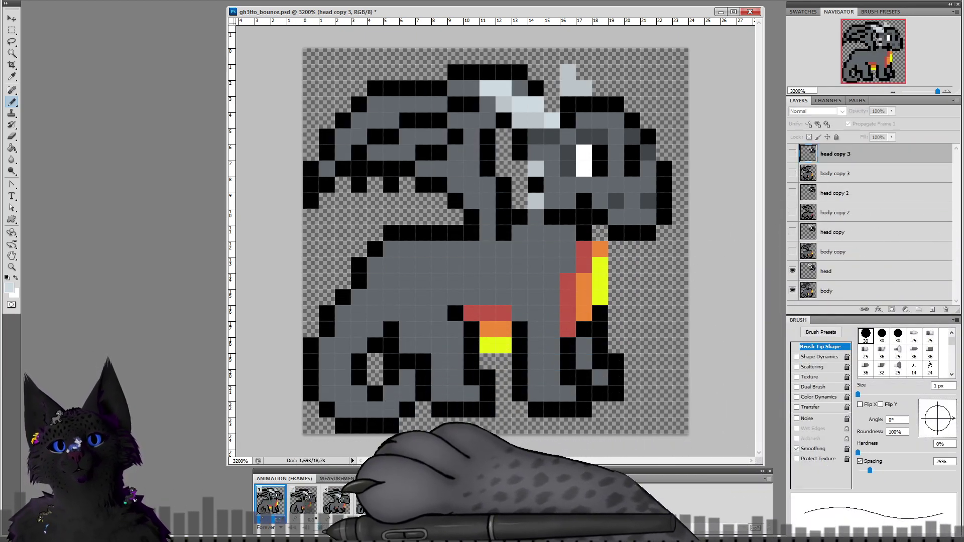
click(320, 528)
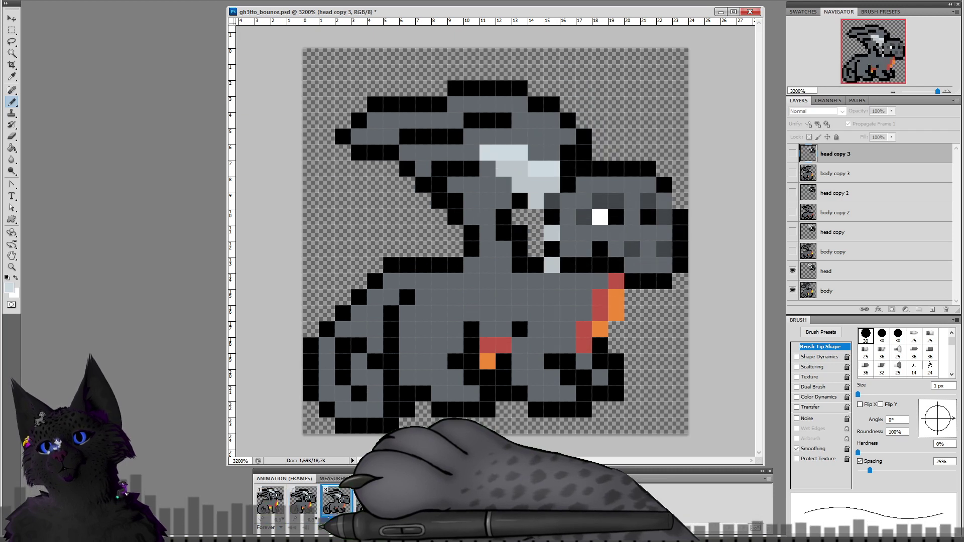
click(278, 503)
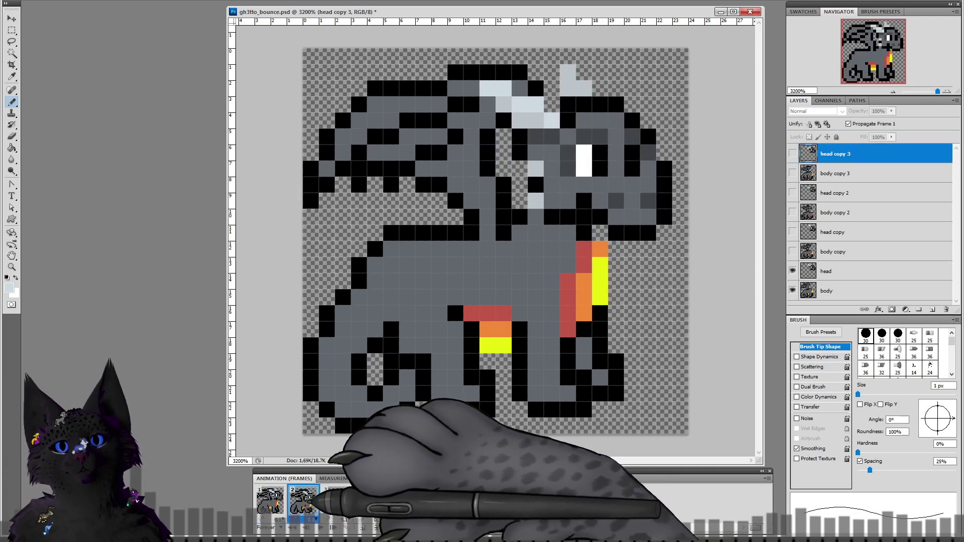
click(343, 511)
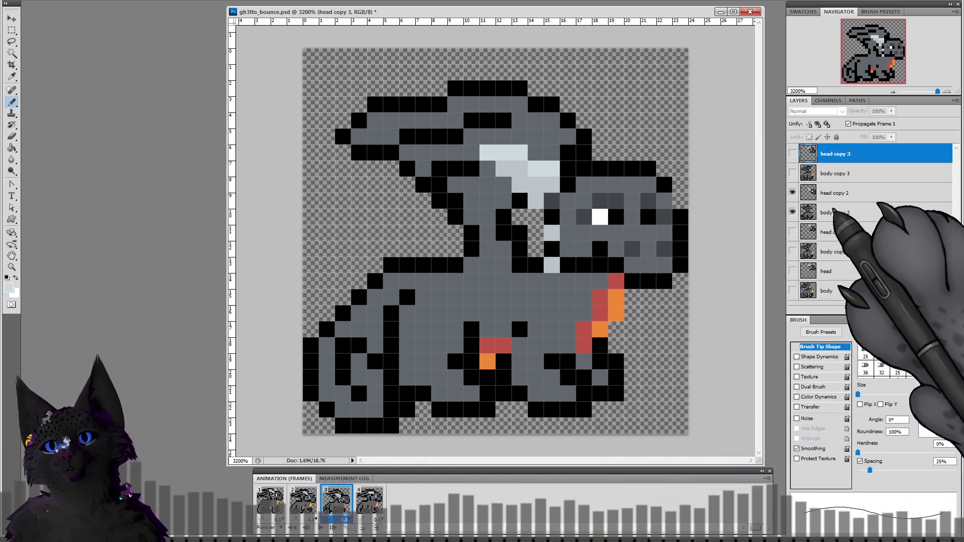
click(823, 195)
click(11, 19)
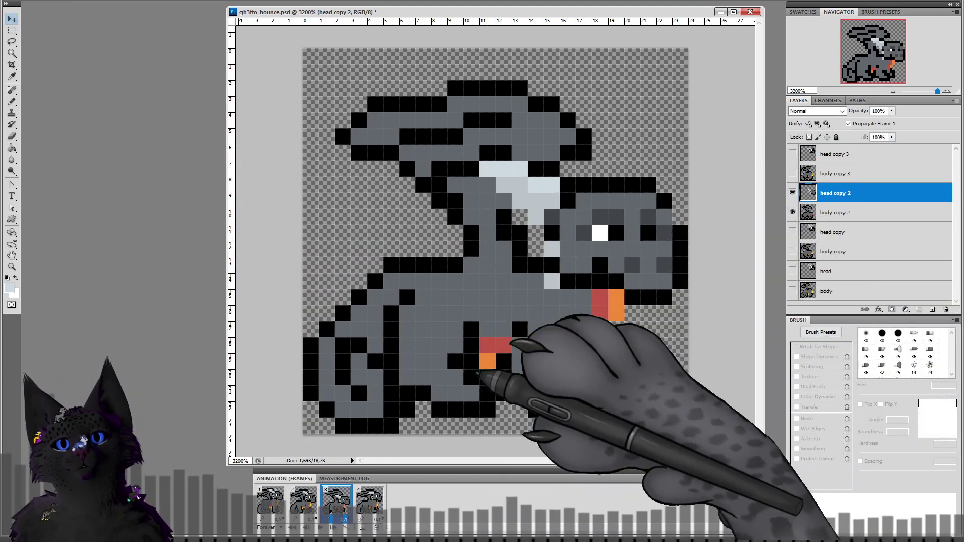
click(304, 505)
click(309, 502)
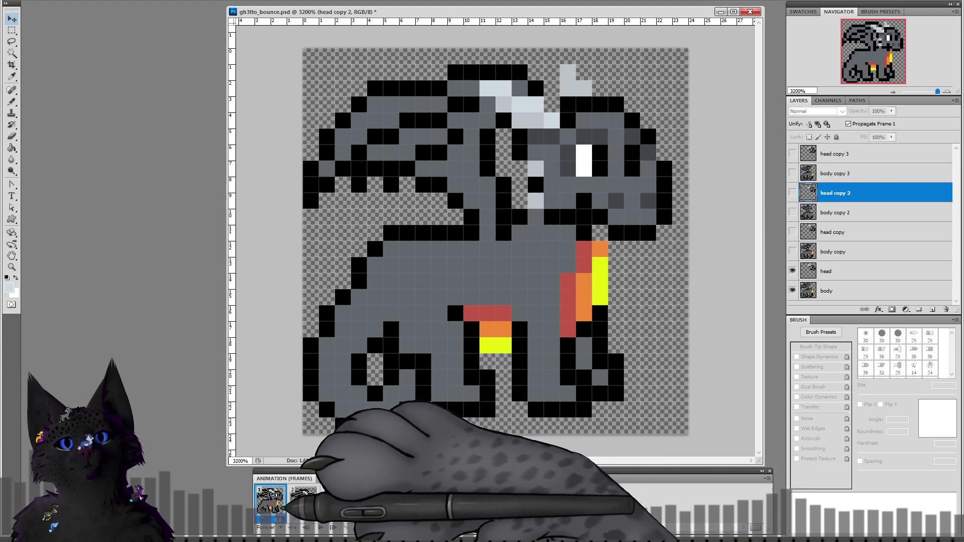
click(336, 501)
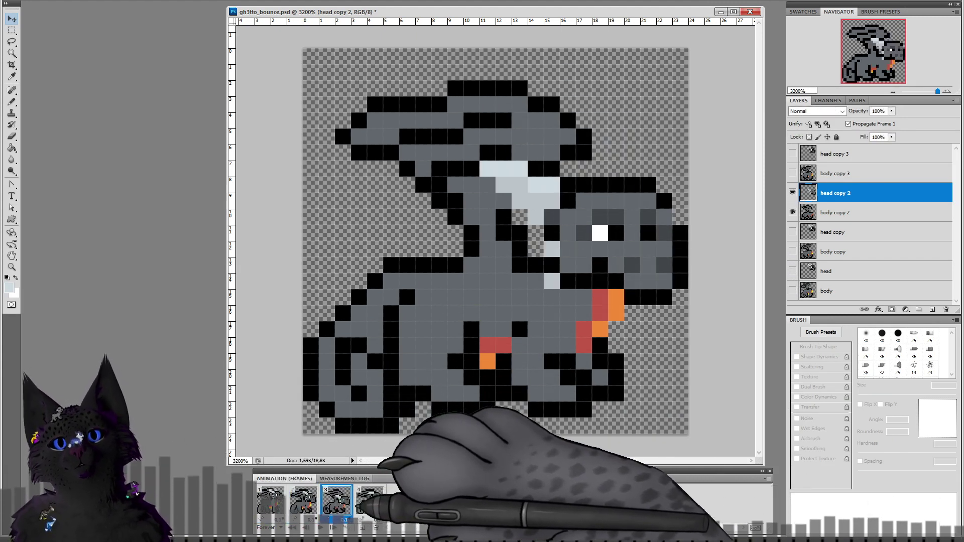
Step: Undo the stray change and move frame 4's head copy 3 layer down one pixel, comparing its head position with frame 2
click(366, 506)
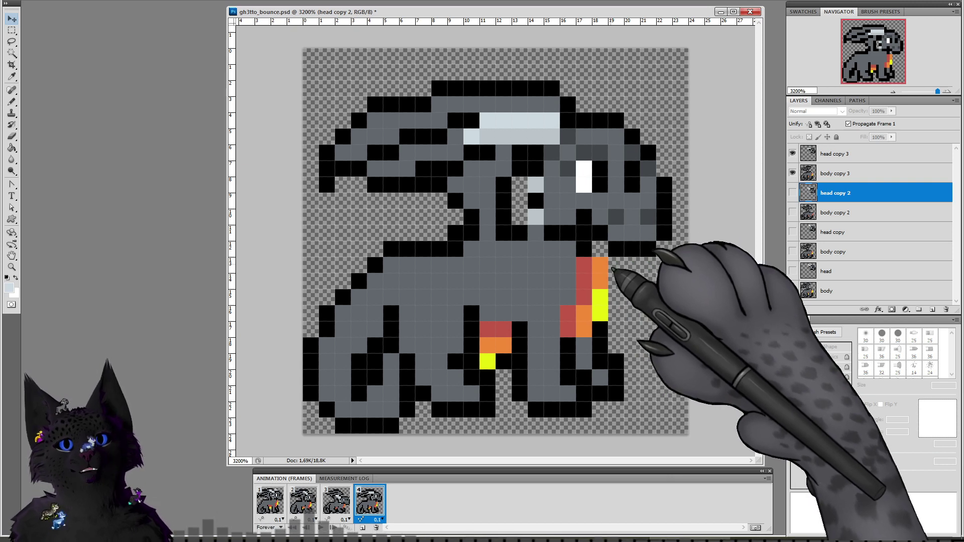
key(ctrl+z)
click(368, 505)
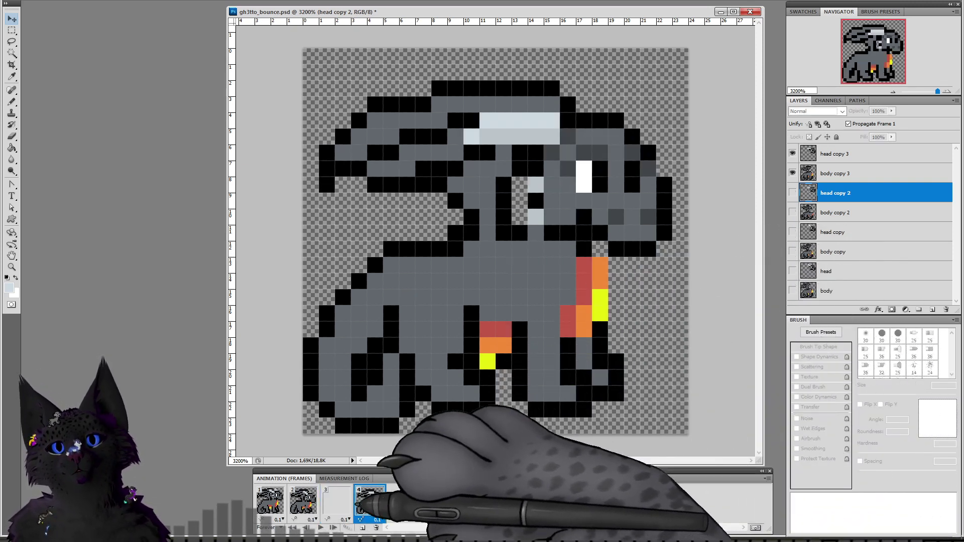
click(846, 160)
drag(647, 239, 657, 263)
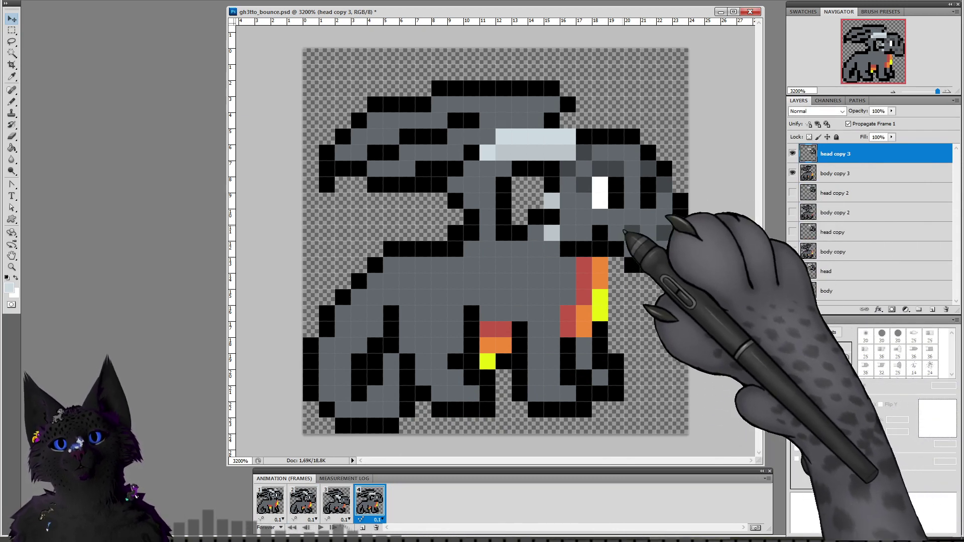
click(303, 500)
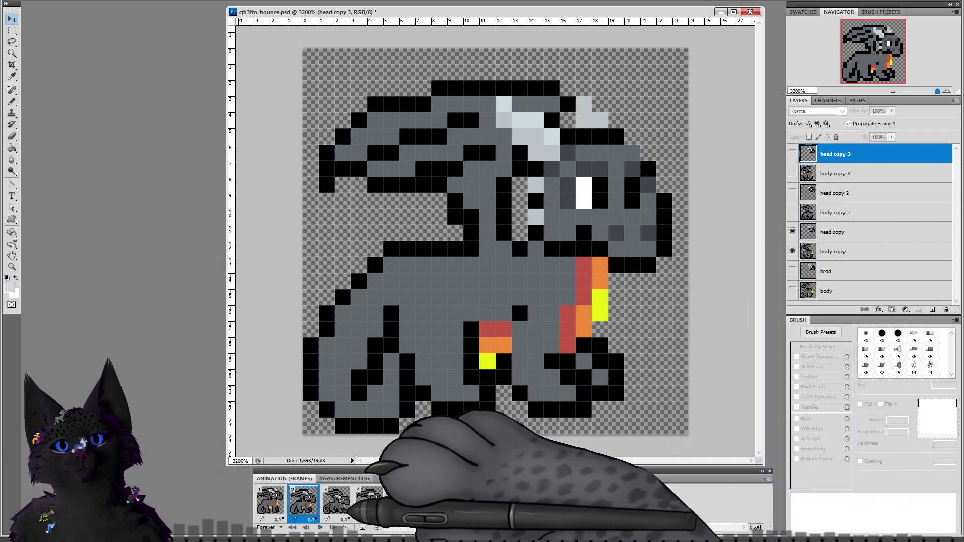
click(369, 500)
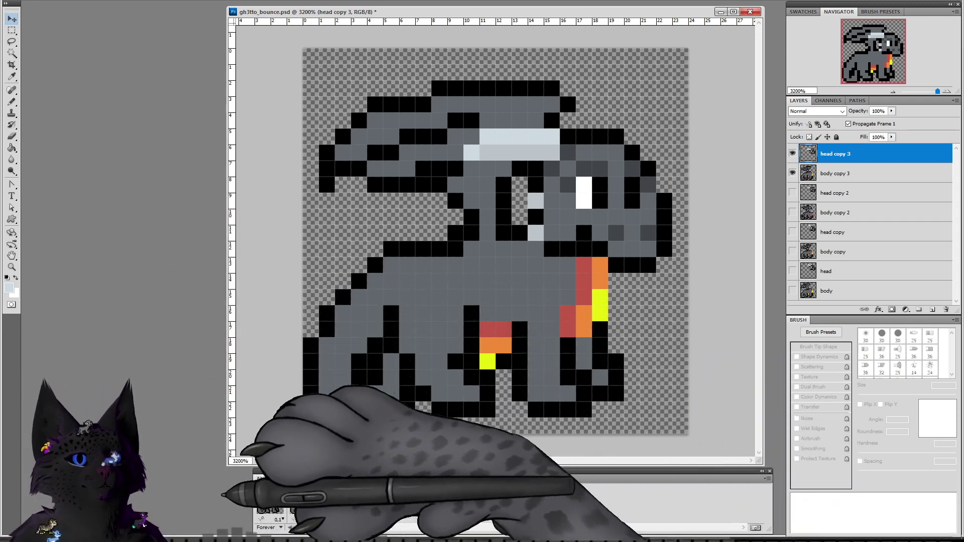
Step: Paint pale grey claw pixels on the front and back feet on frame 1's body layer
click(270, 501)
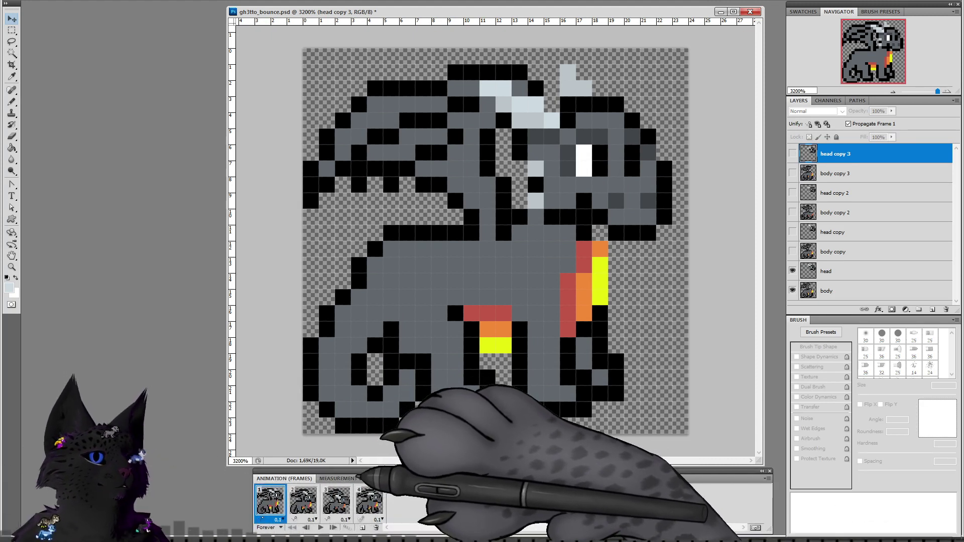
click(833, 291)
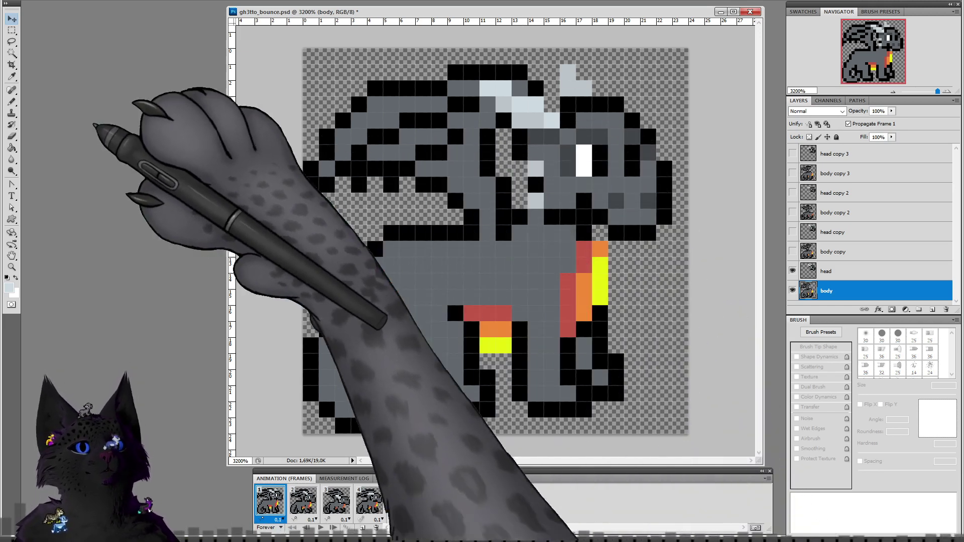
click(12, 101)
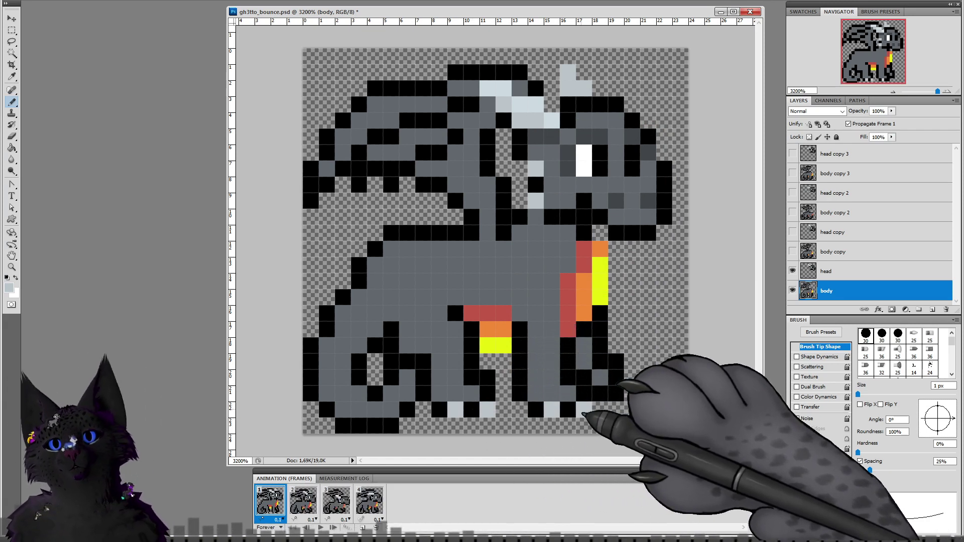
Step: Paint pale grey claw pixels on the feet in frames 2, 3 and 4, using body copy, body copy 2 and body copy 3 respectively
click(303, 499)
click(836, 252)
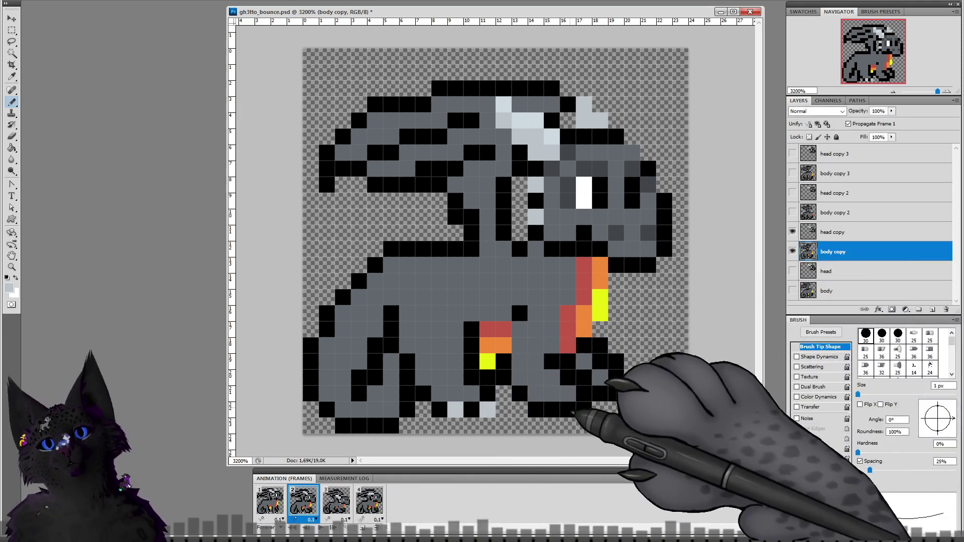
click(336, 501)
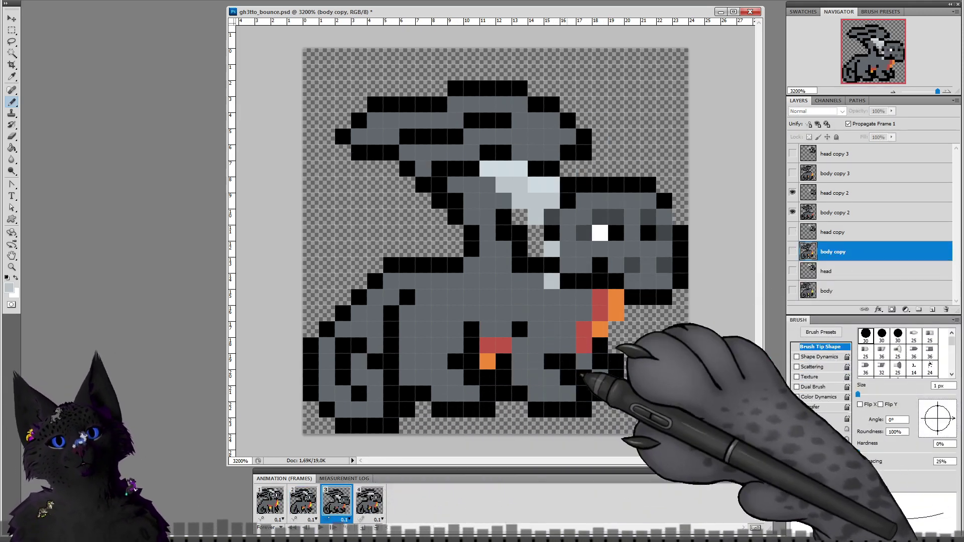
click(833, 212)
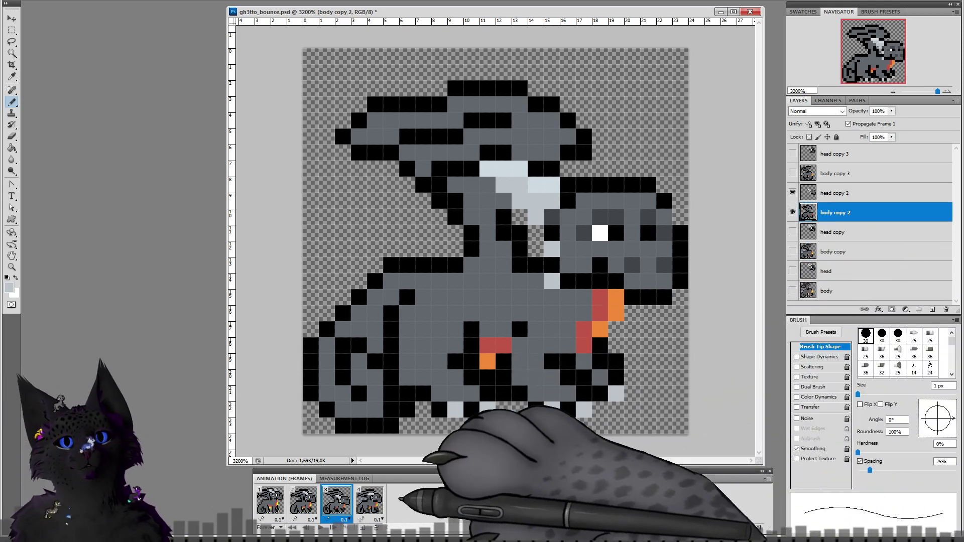
click(370, 500)
click(833, 174)
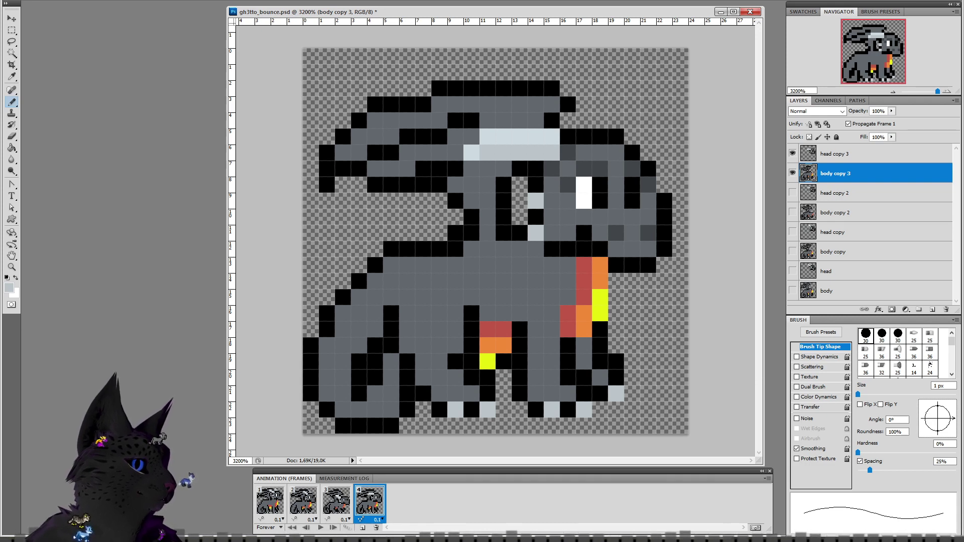
Step: Paint a lighter grey highlight along the inner edge of the rump and back on frame 1's body layer
click(269, 499)
click(843, 291)
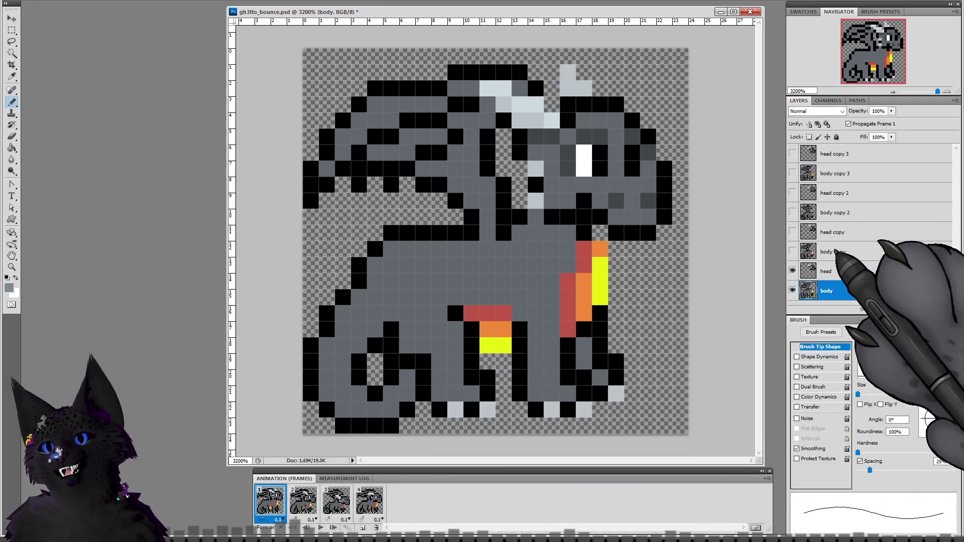
mouse_move(327, 347)
mouse_down()
mouse_move(327, 360)
mouse_move(343, 313)
mouse_up()
click(359, 297)
mouse_move(375, 281)
mouse_down()
mouse_move(397, 253)
mouse_move(471, 249)
mouse_up()
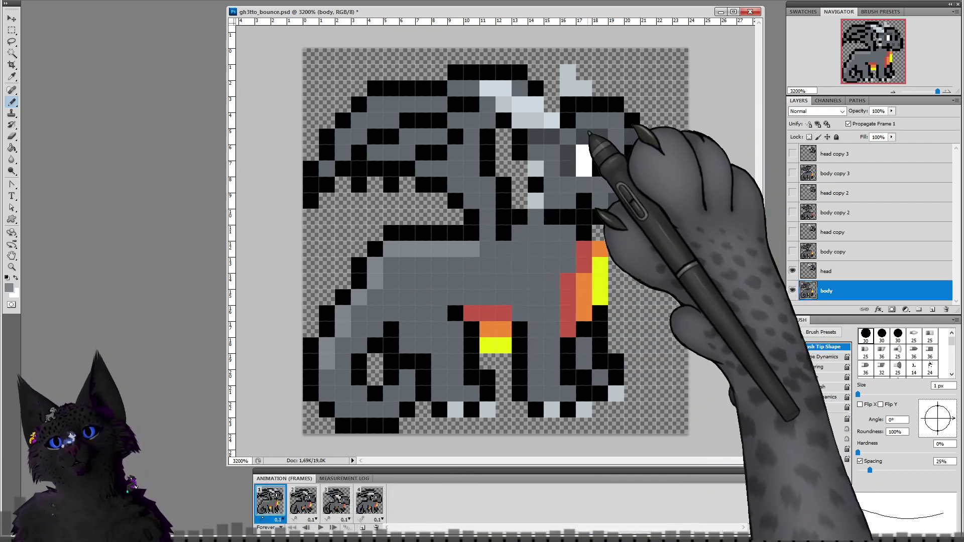
Step: Merge each head layer down into its matching body layer for all four animation frames
click(833, 272)
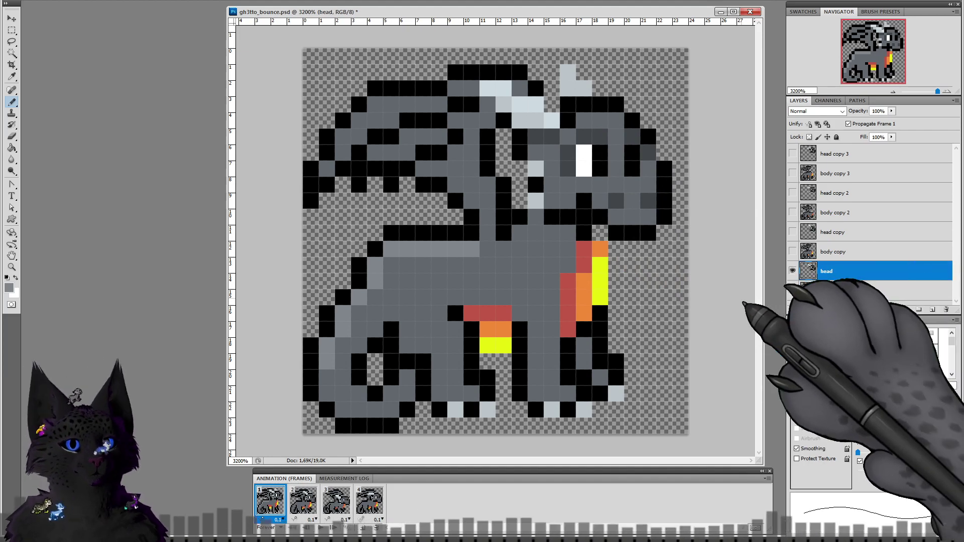
key(ctrl+e)
click(303, 499)
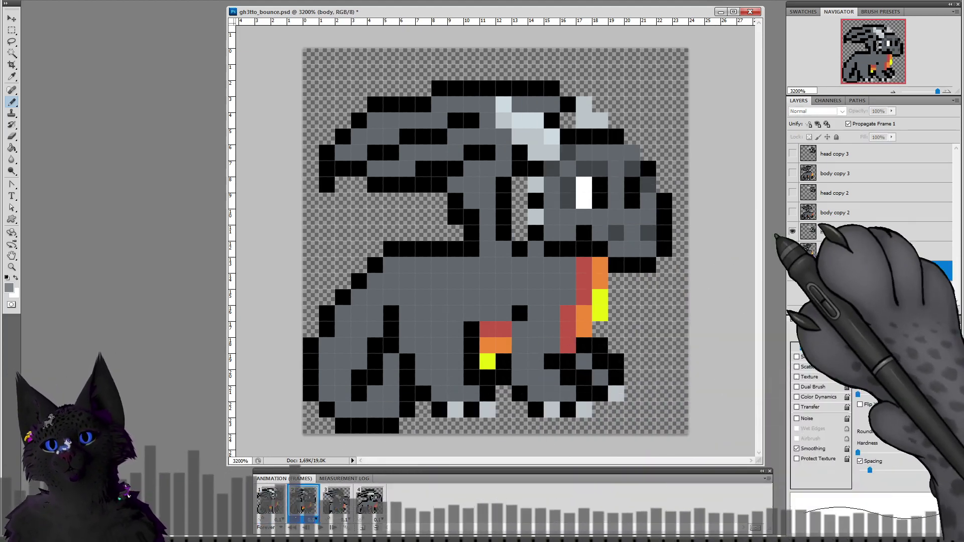
click(833, 235)
key(ctrl+e)
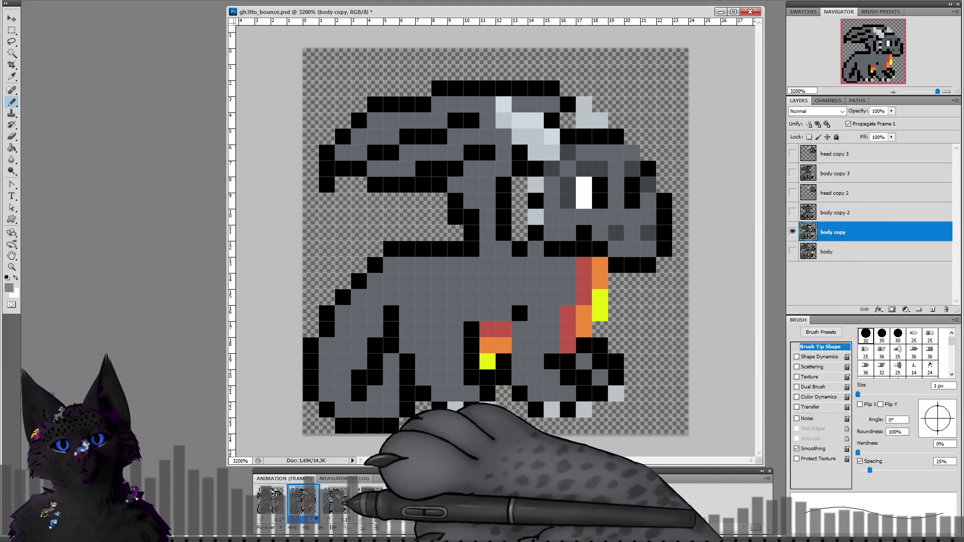
click(336, 499)
click(833, 193)
key(ctrl+e)
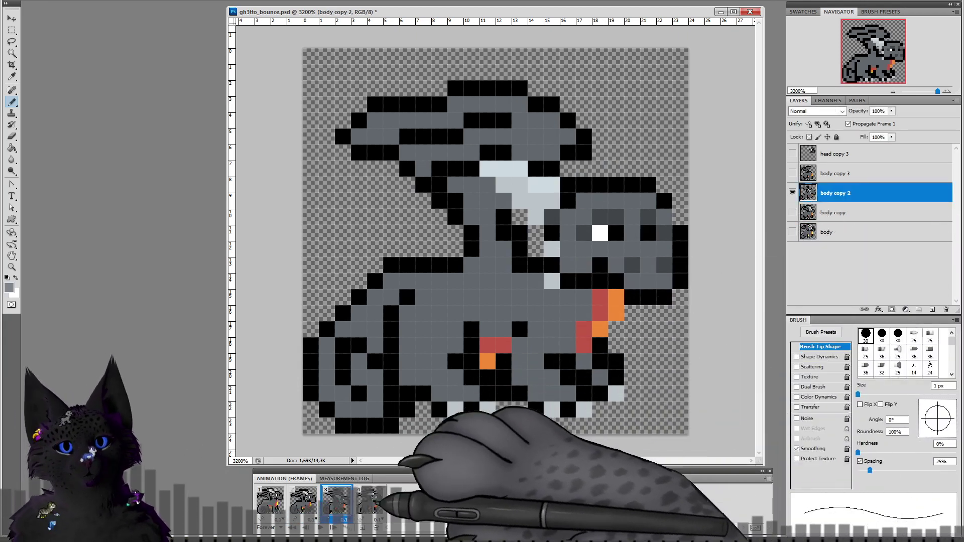
click(369, 500)
click(833, 153)
key(ctrl+e)
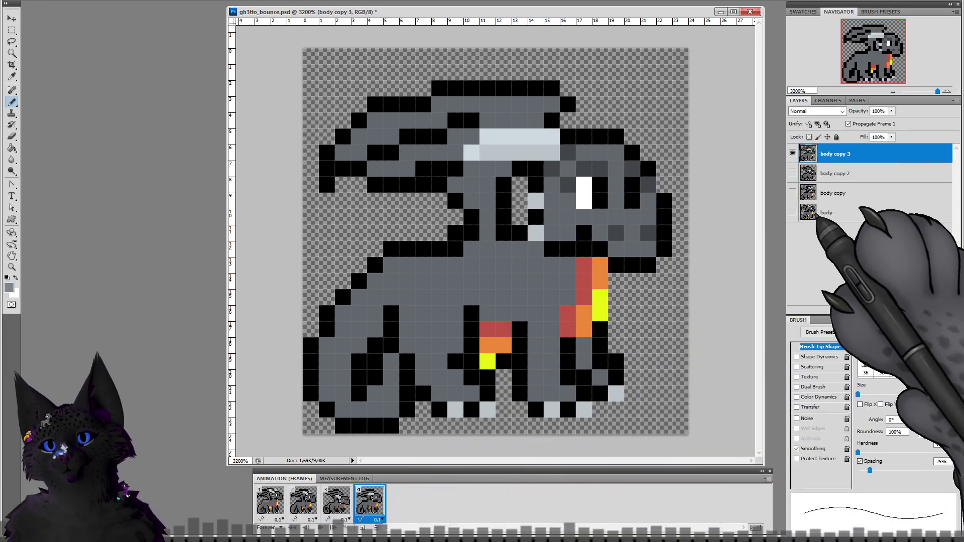
Step: Paint lighter grey highlights on the thigh, chest, forehead and cheek on frame 1's body layer
click(833, 212)
click(270, 499)
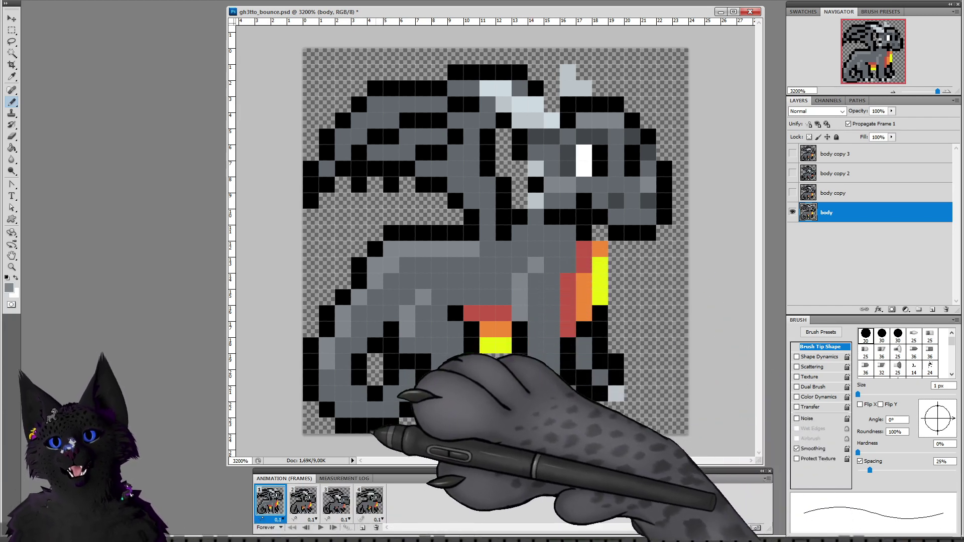
Step: Paint lighter grey highlights on the back, thigh and chest on frame 2's body copy layer, matching their placement to frame 1
click(304, 499)
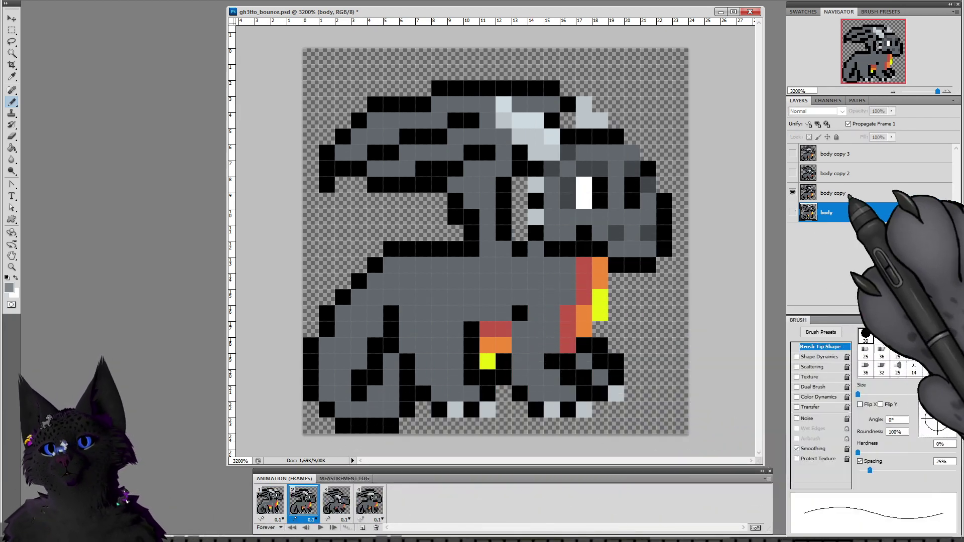
click(270, 499)
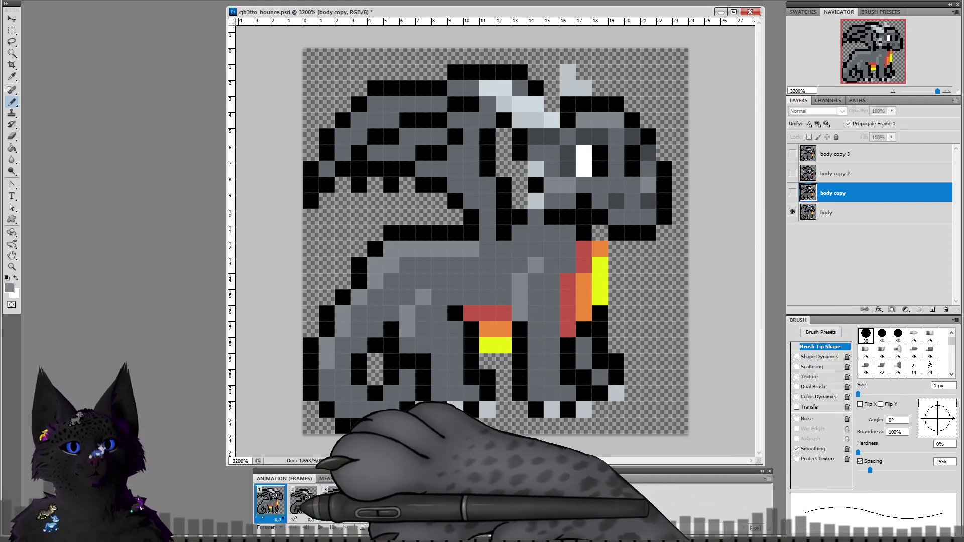
click(303, 499)
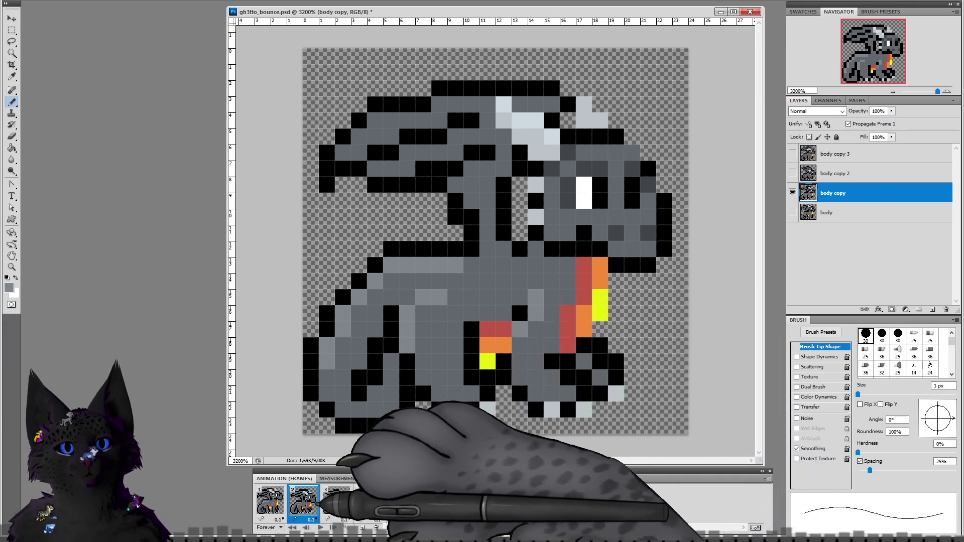
alt+click(523, 327)
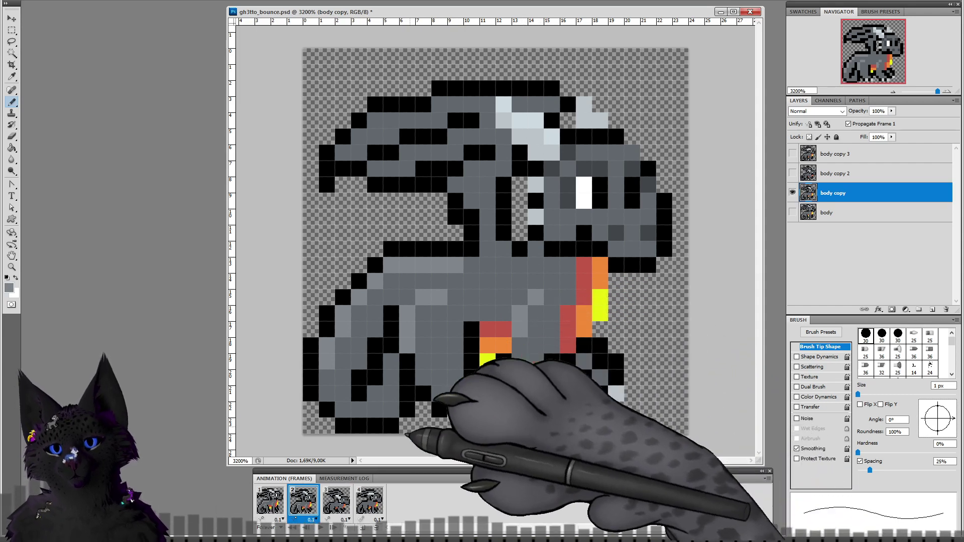
click(275, 501)
click(309, 503)
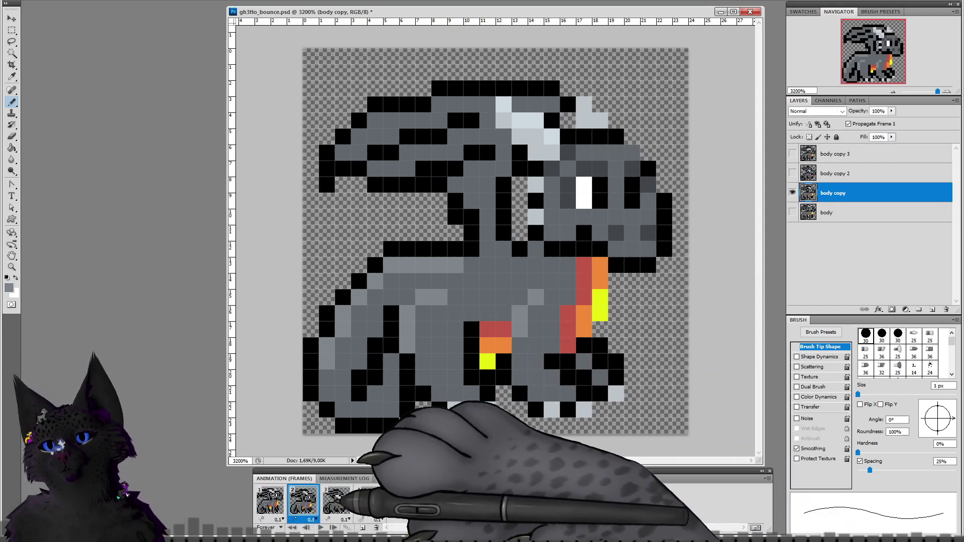
Step: Paint lighter grey highlights on the back, thigh, chest and forehead on frame 3's body copy 2 layer
click(336, 499)
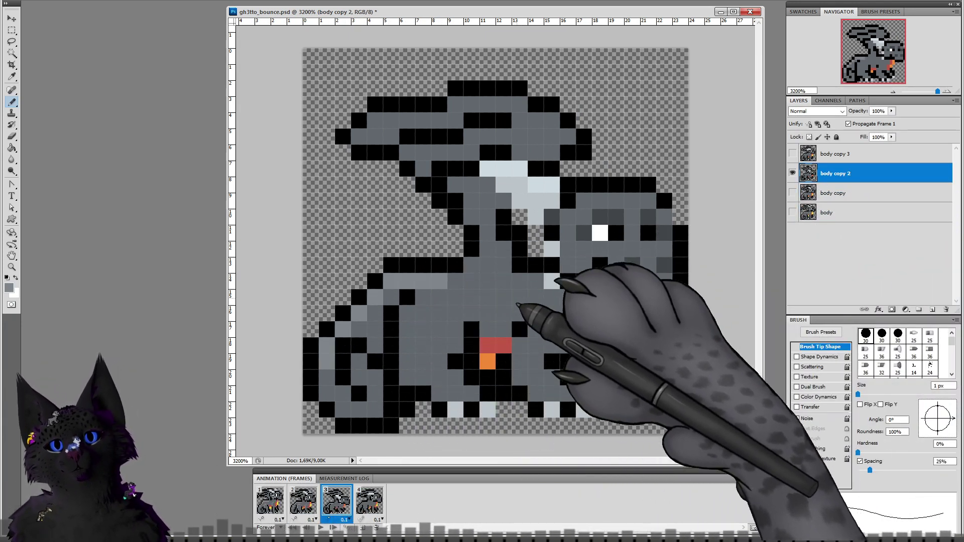
mouse_move(408, 319)
mouse_down()
mouse_move(407, 344)
mouse_move(426, 301)
mouse_move(441, 300)
mouse_up()
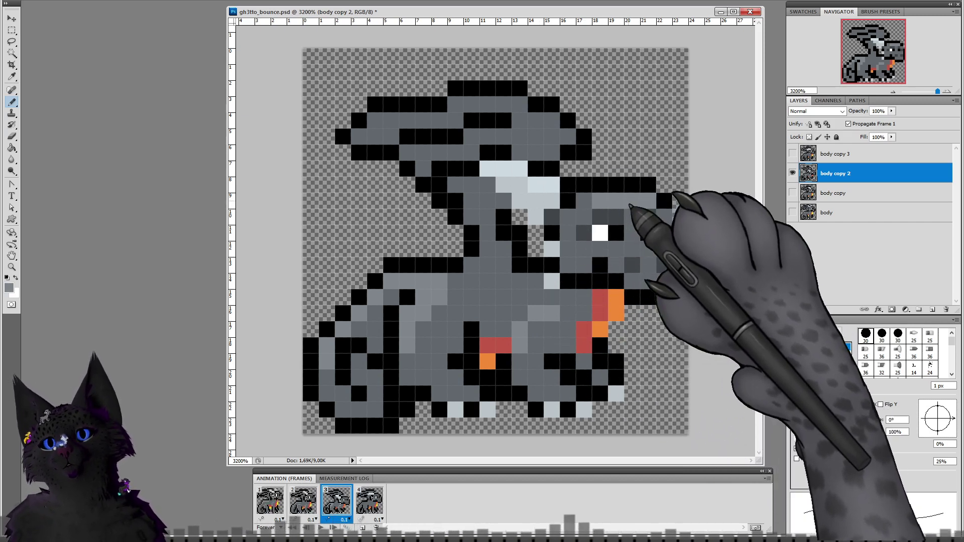
Step: Highlight the forehead and cheek on frame 2's body copy and the cheek on frame 3's body copy 2, using frame 1 as reference
click(315, 497)
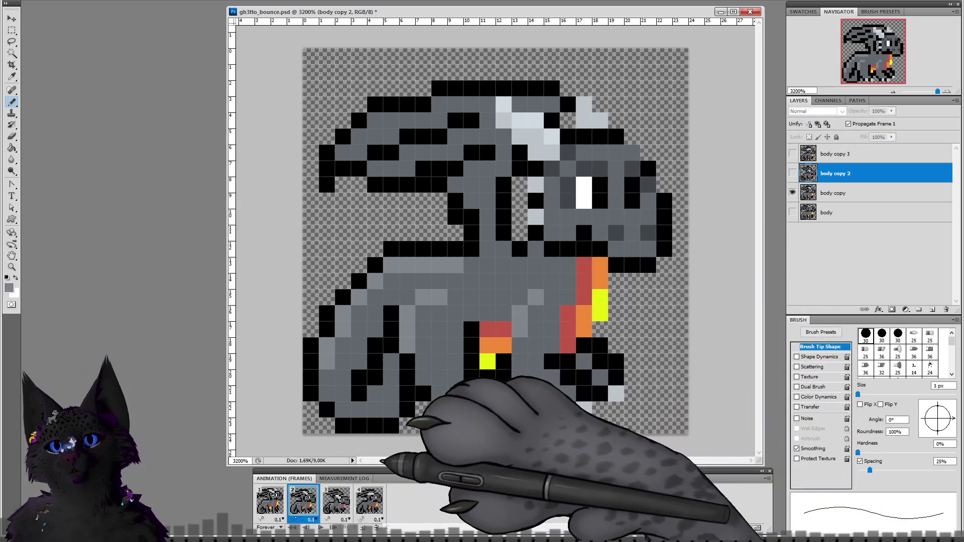
click(833, 192)
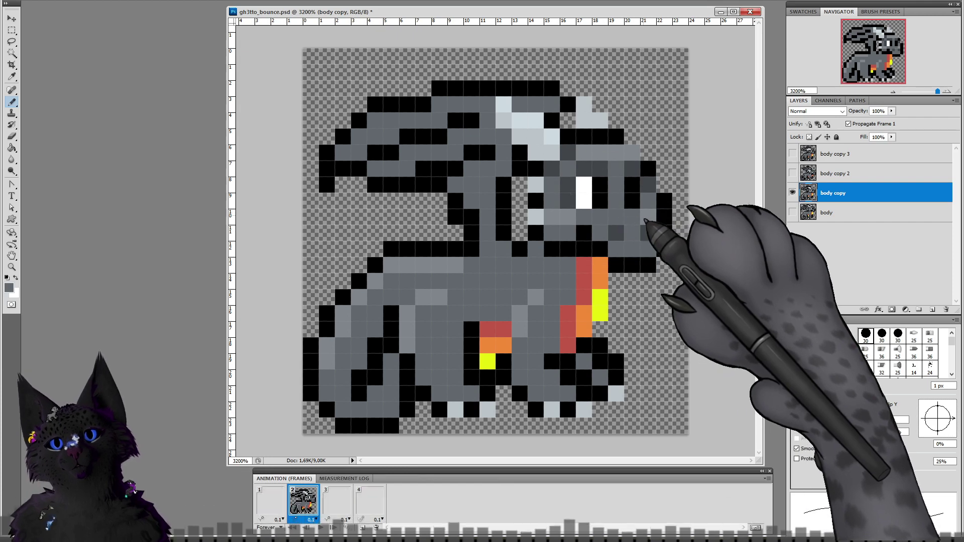
click(271, 500)
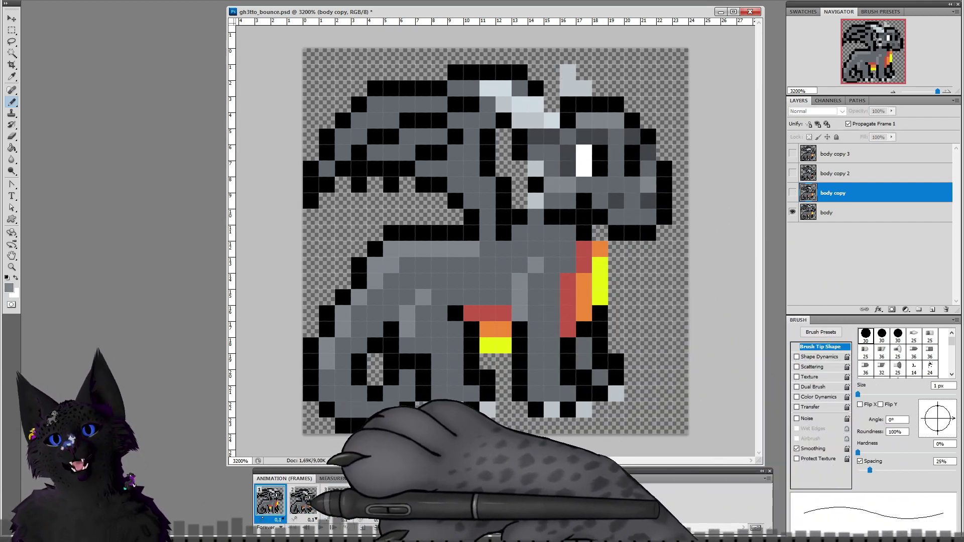
click(307, 501)
click(336, 500)
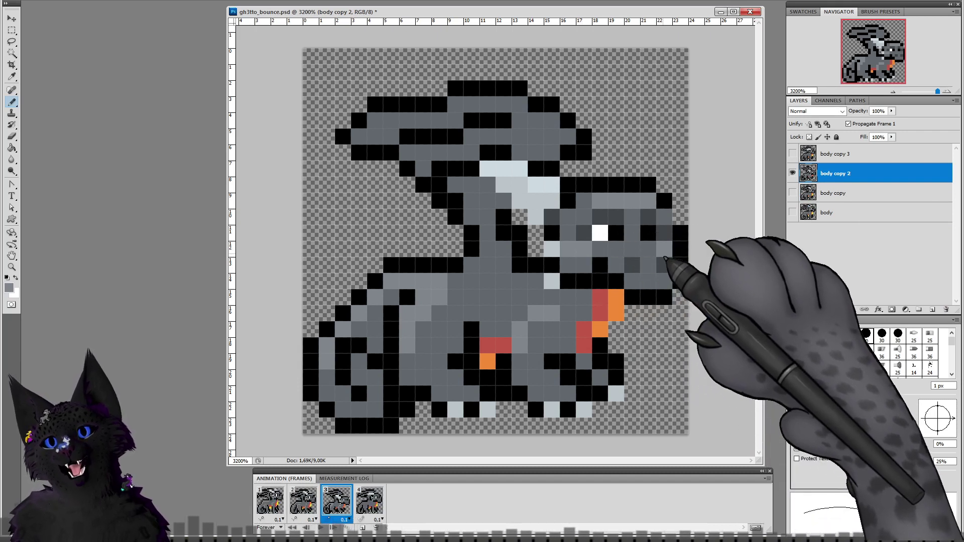
Step: Paint lighter grey highlights along the rump and back on frame 4's body copy 3 layer, comparing with frames 2 and 3
click(370, 500)
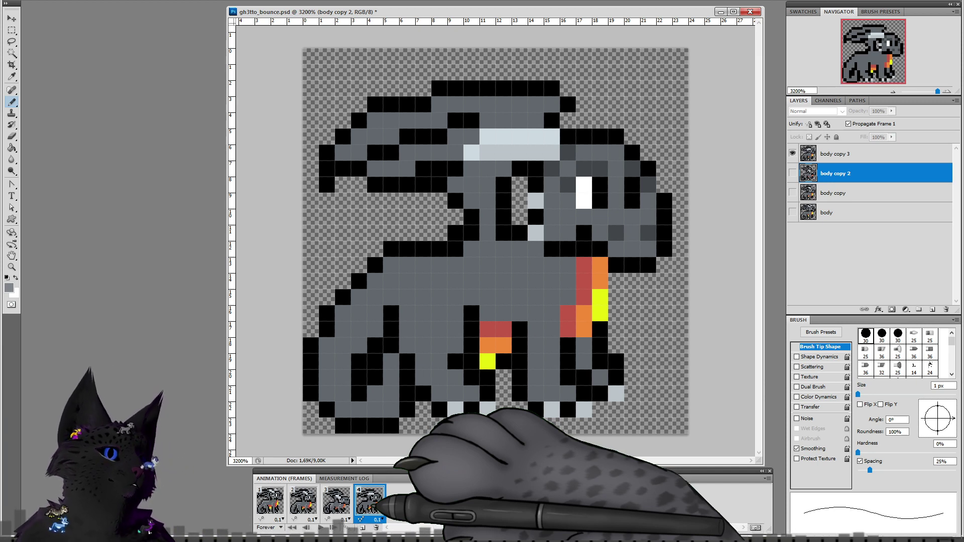
click(833, 154)
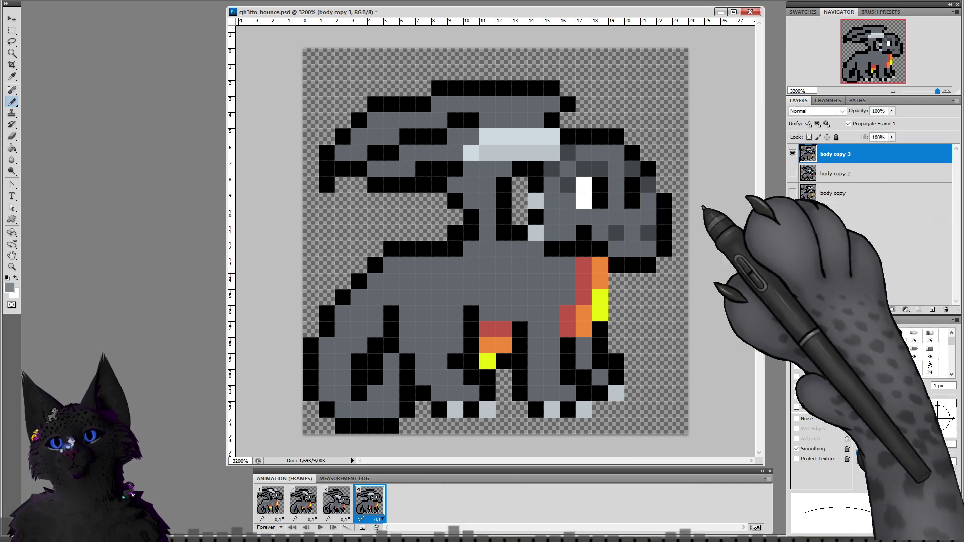
click(336, 500)
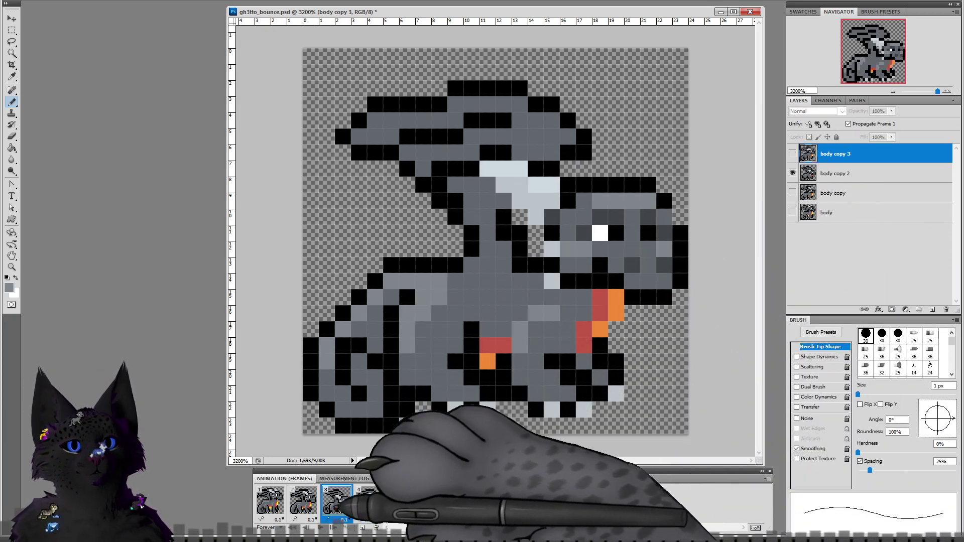
click(370, 500)
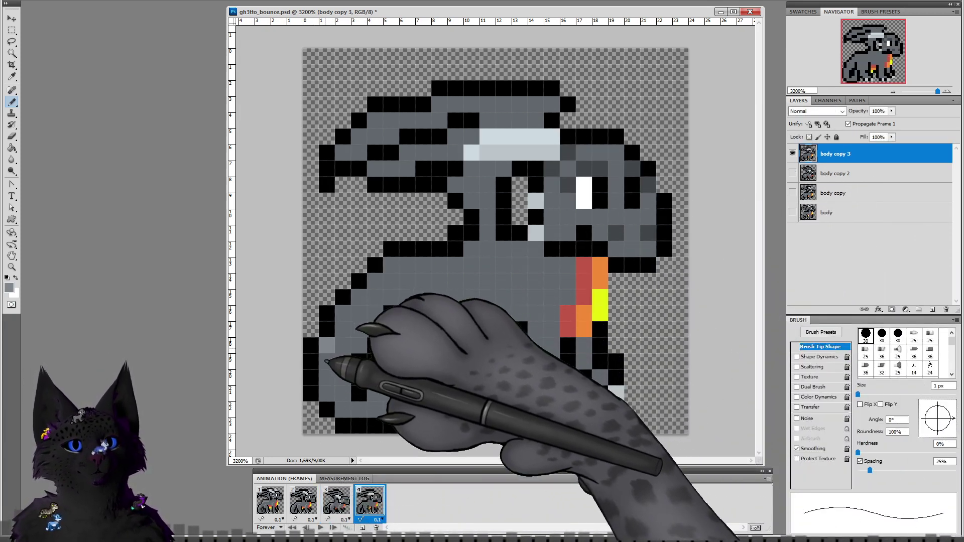
click(303, 500)
click(370, 501)
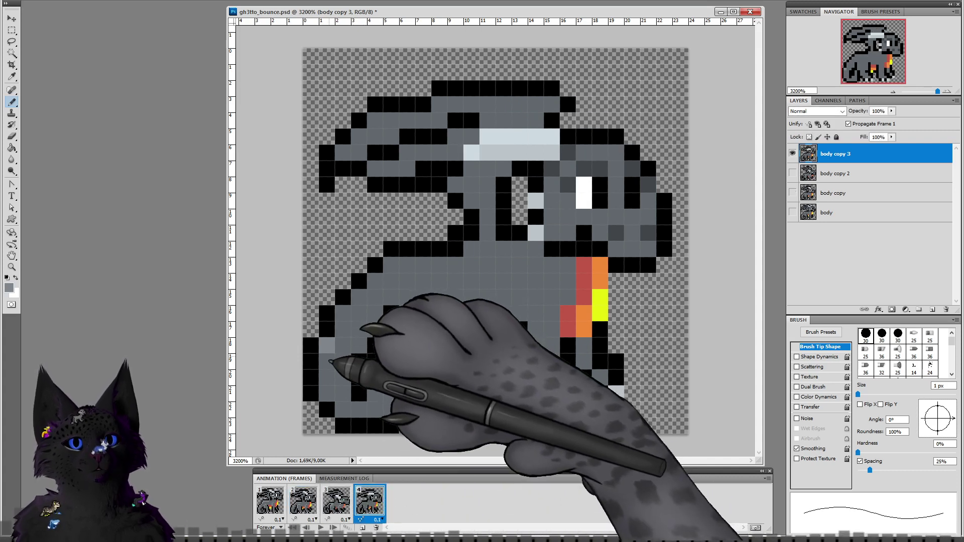
click(326, 362)
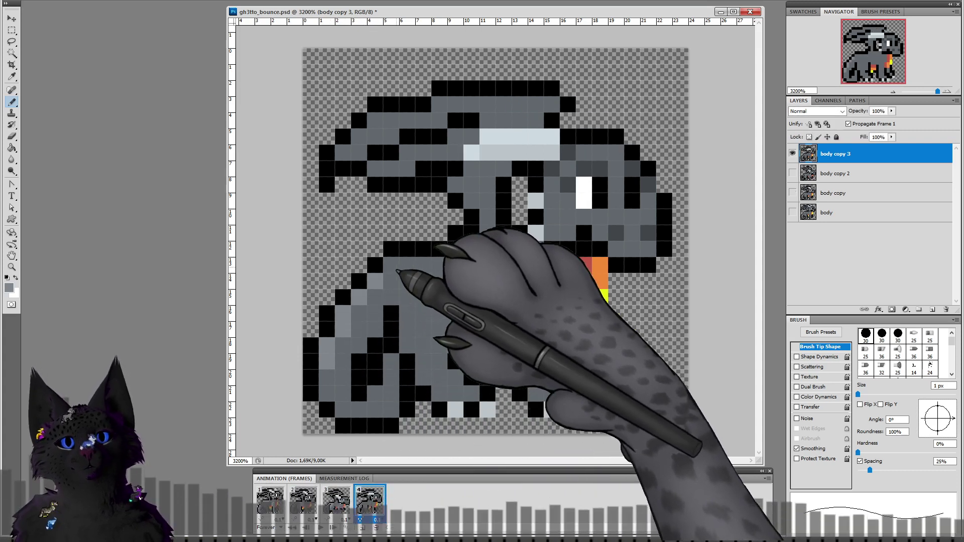
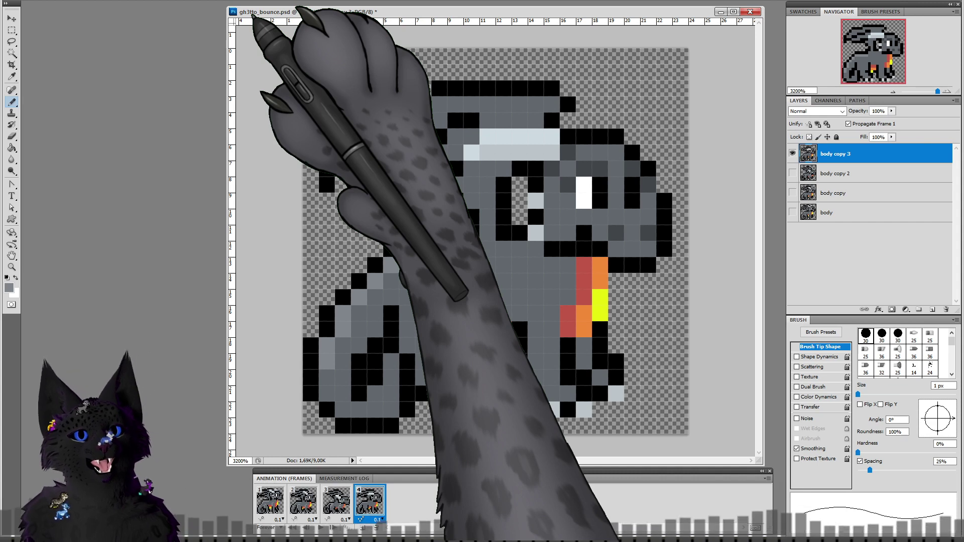
click(337, 499)
click(369, 499)
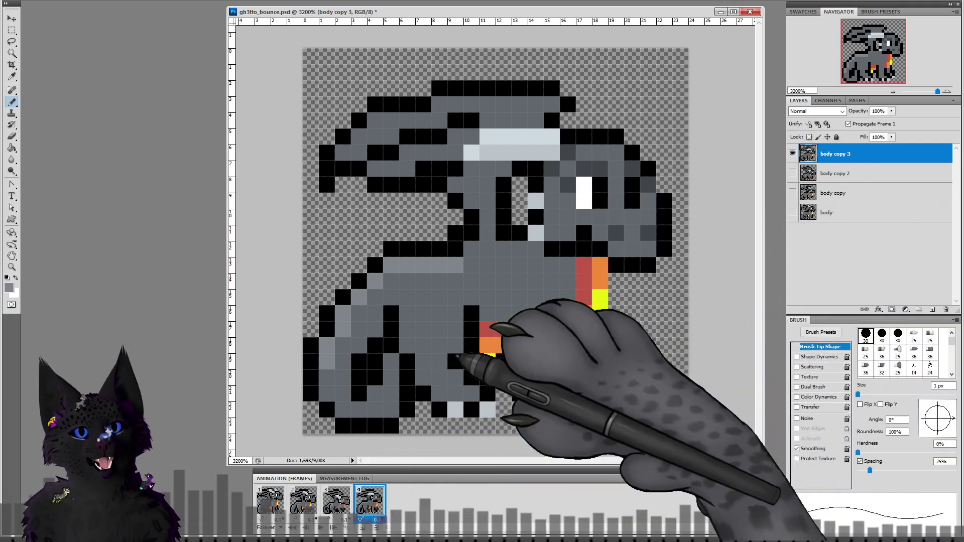
Step: Add lighter grey highlights to the cheek, thigh and chest on frame 4's body copy 3 layer, using the other frames as reference
click(303, 504)
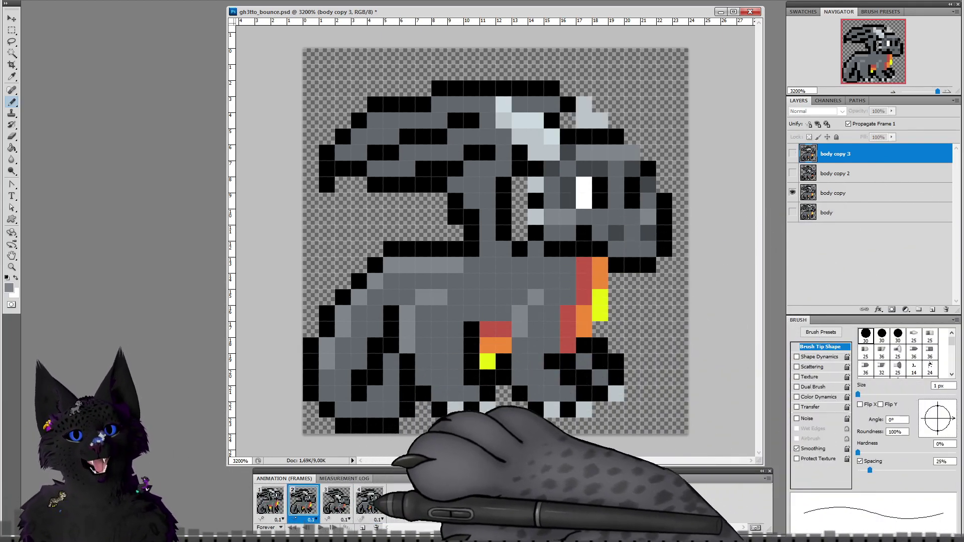
click(369, 501)
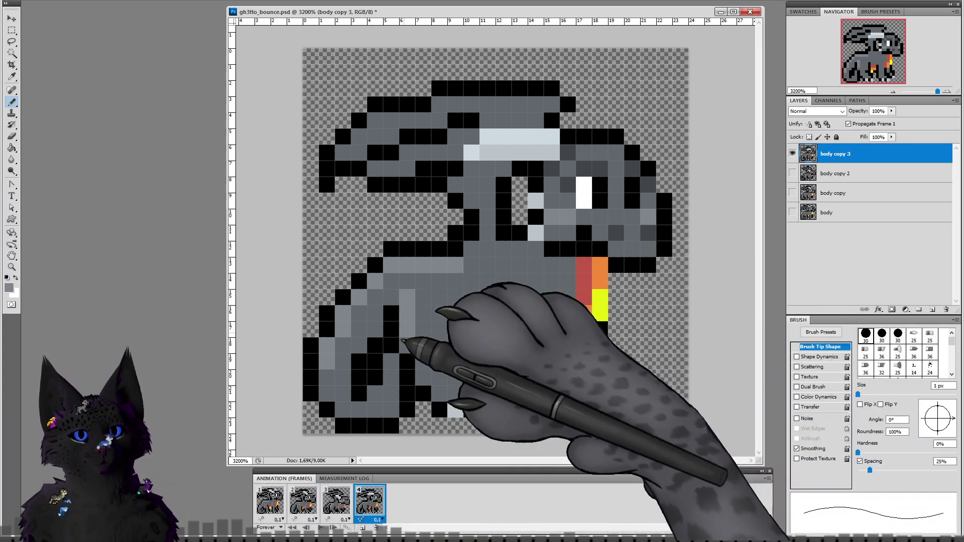
click(270, 501)
click(372, 500)
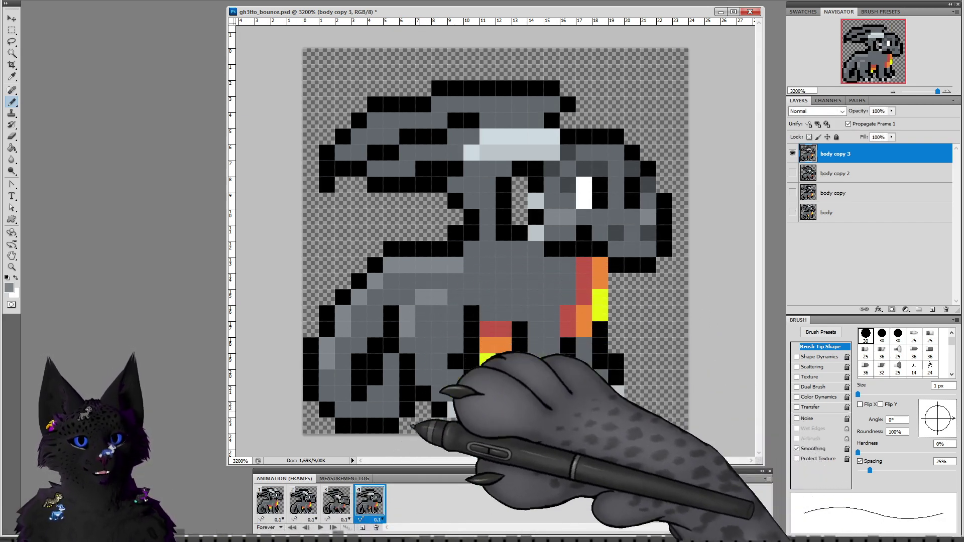
click(336, 501)
click(369, 501)
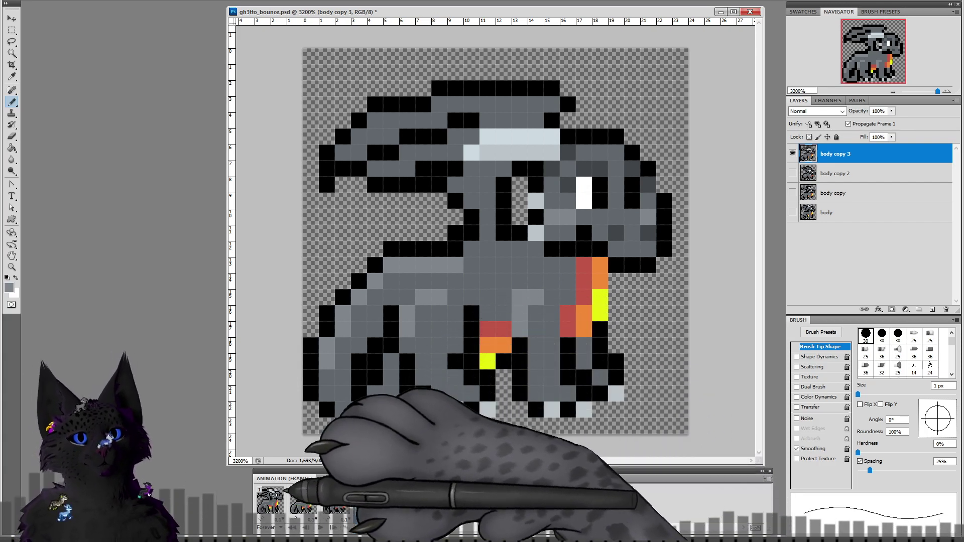
Step: Compare the lighter grey body highlights across all four animation frames, with frame 1's body layer active
click(279, 513)
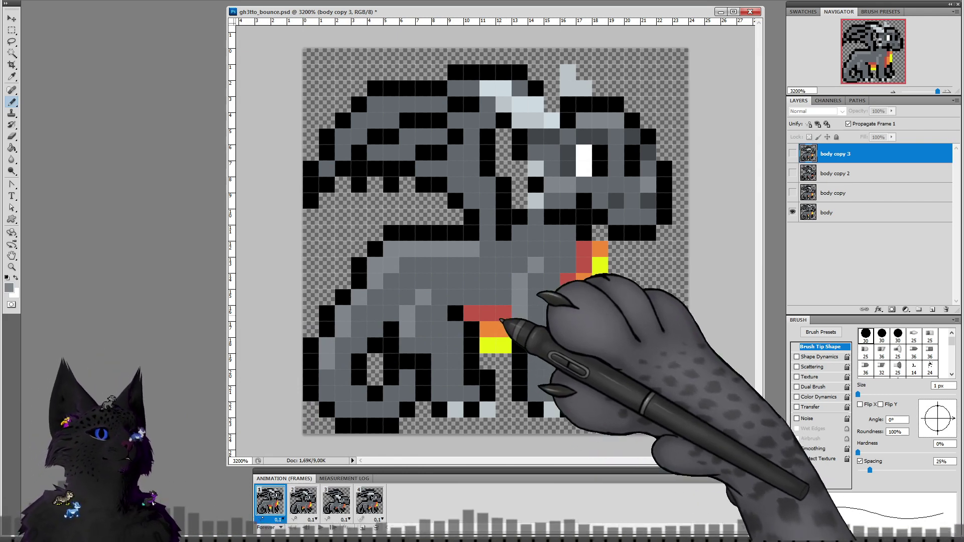
click(552, 259)
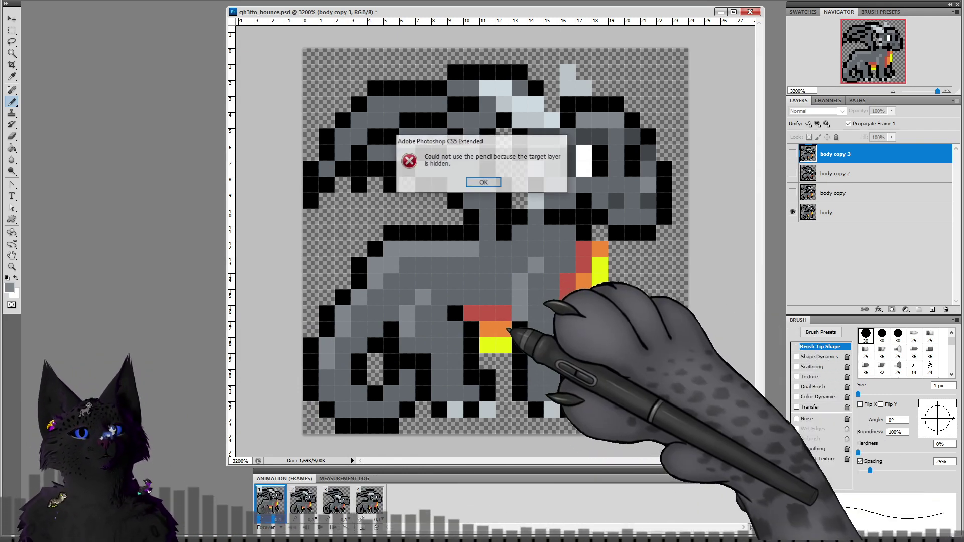
click(484, 182)
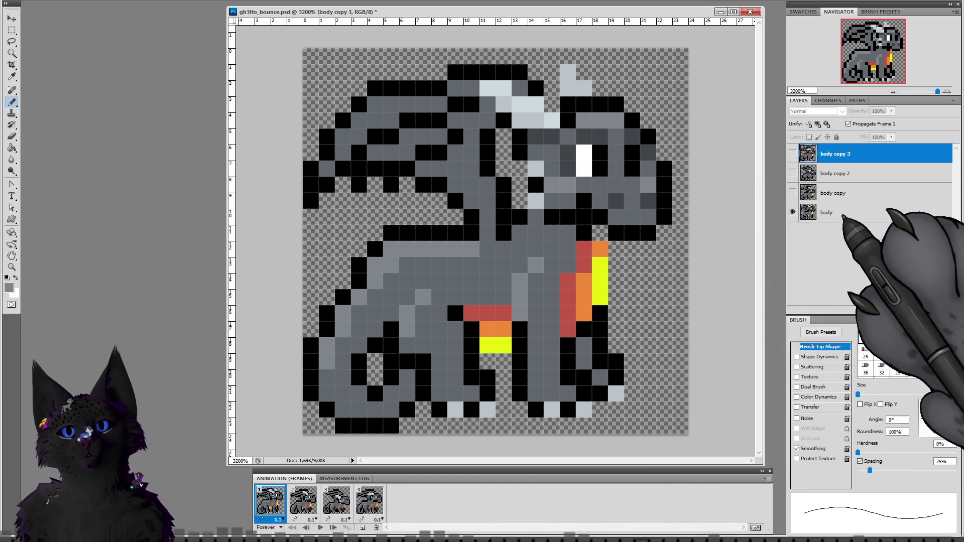
click(833, 212)
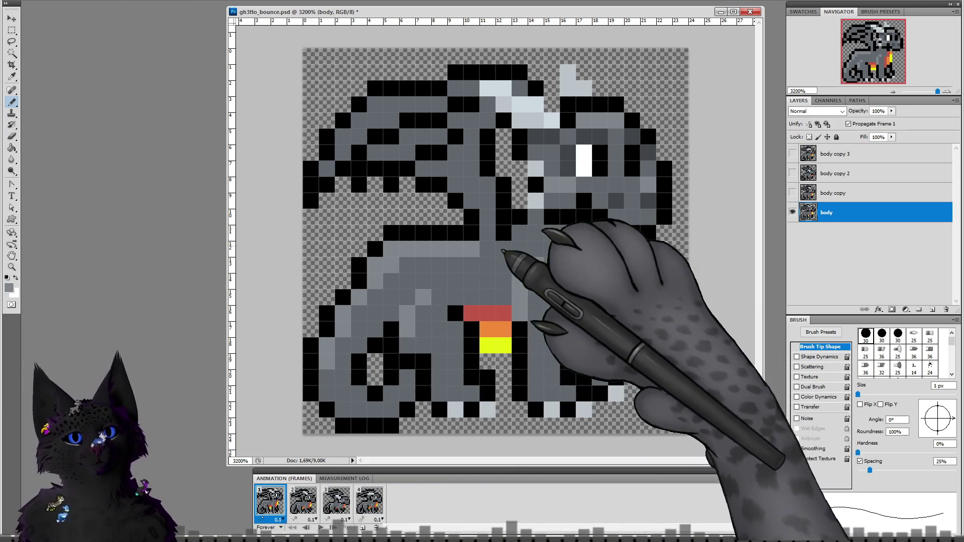
click(304, 497)
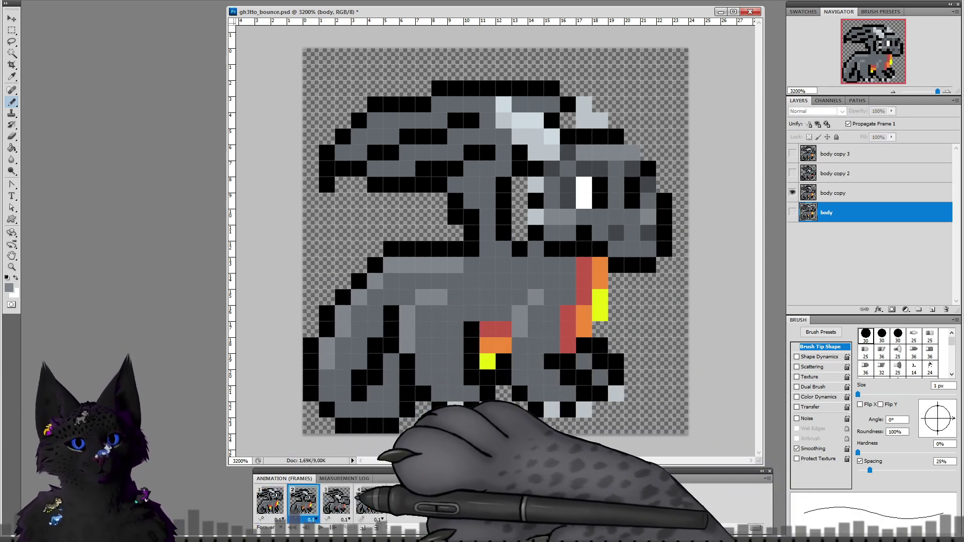
click(336, 494)
click(369, 499)
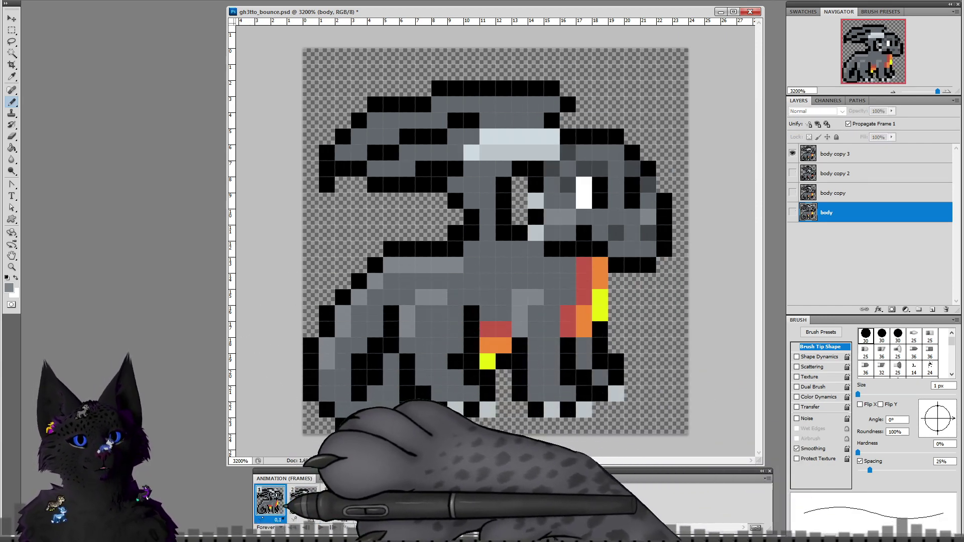
click(304, 501)
click(336, 499)
click(367, 498)
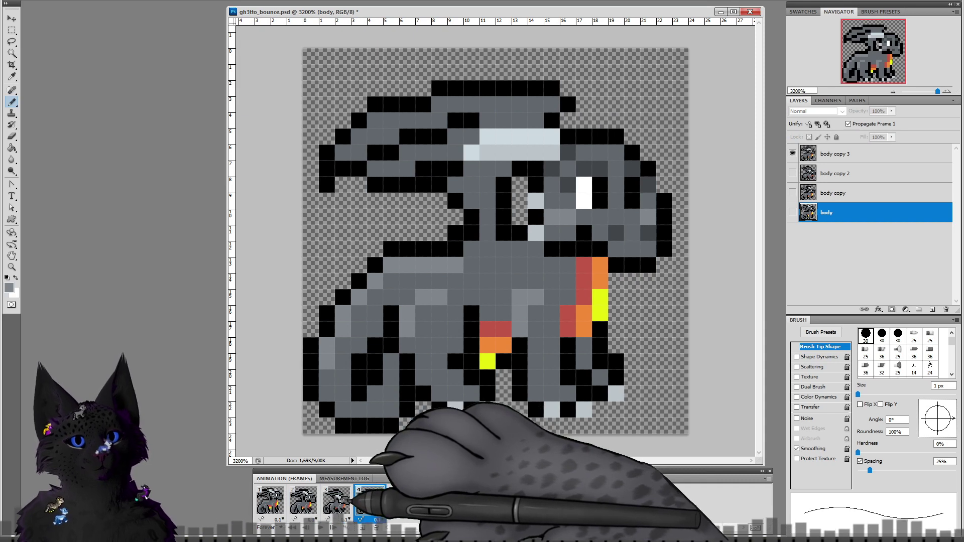
click(335, 494)
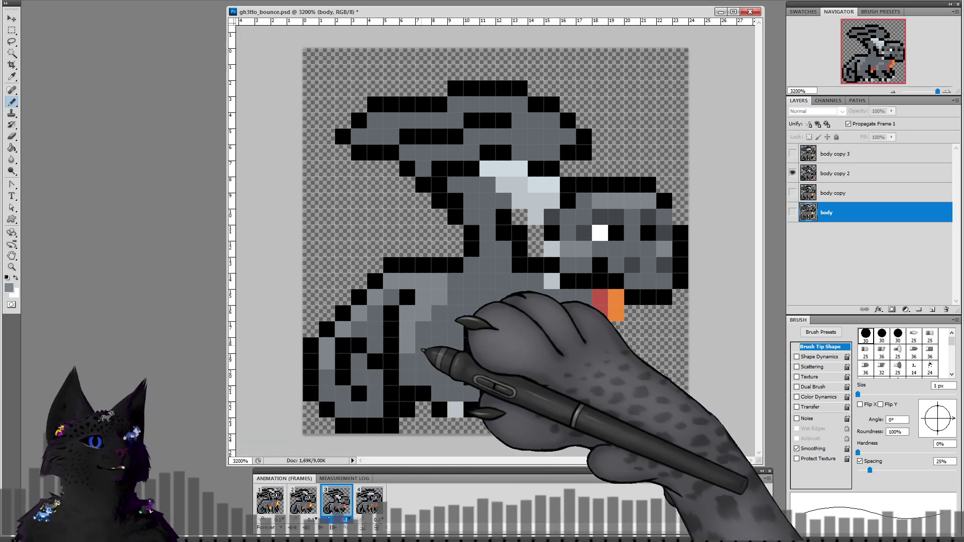
click(370, 500)
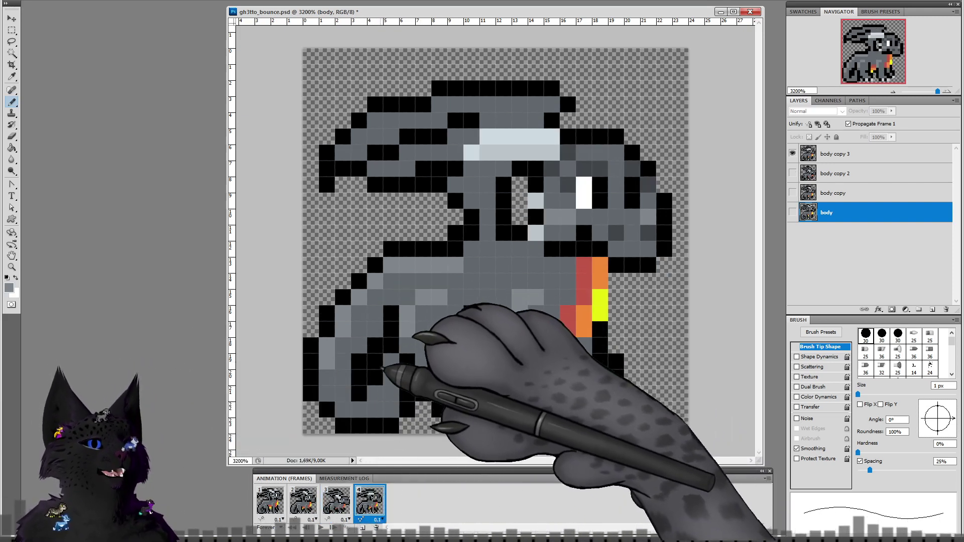
Step: Extend the lighter grey thigh highlights on frame 4's body copy 3 and frame 2's body copy layers, using frames 1 and 3 as reference
click(336, 499)
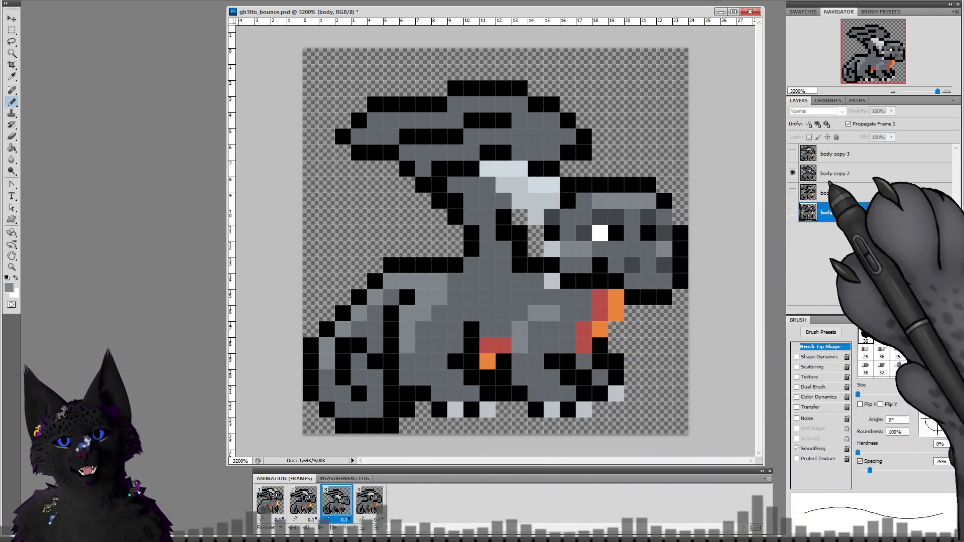
click(828, 173)
click(371, 499)
click(823, 153)
click(270, 500)
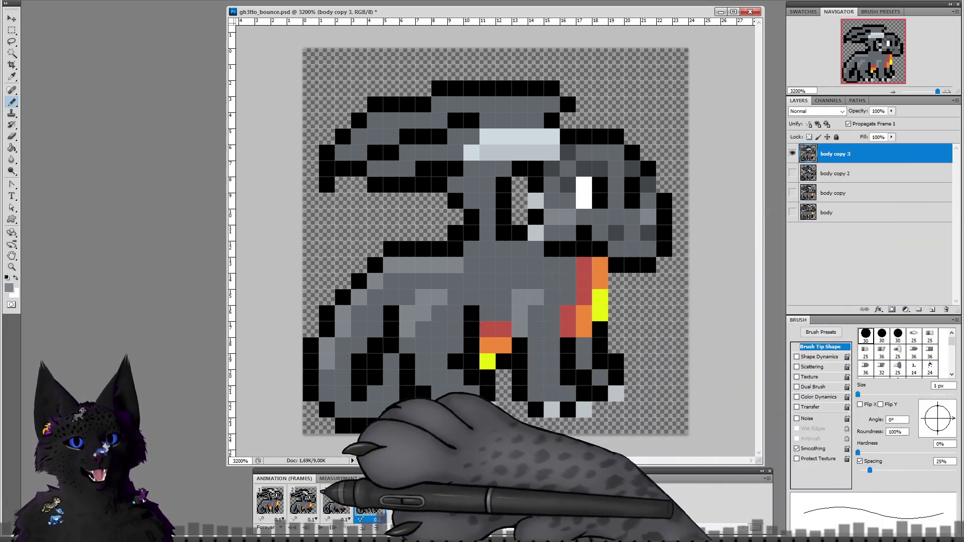
click(303, 500)
click(833, 192)
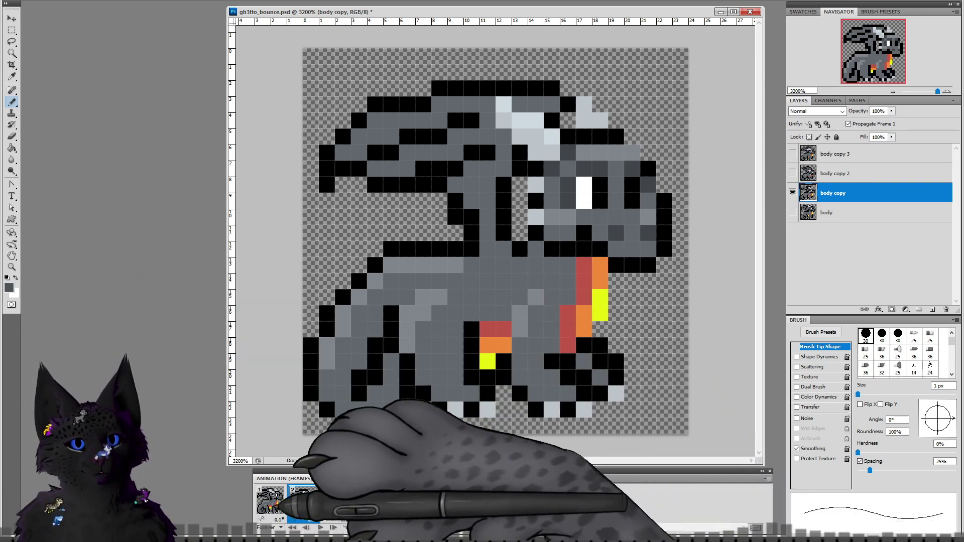
Step: Paint darker grey shading on the wing, neck, tail and chest on frame 1's body layer
click(270, 499)
click(833, 212)
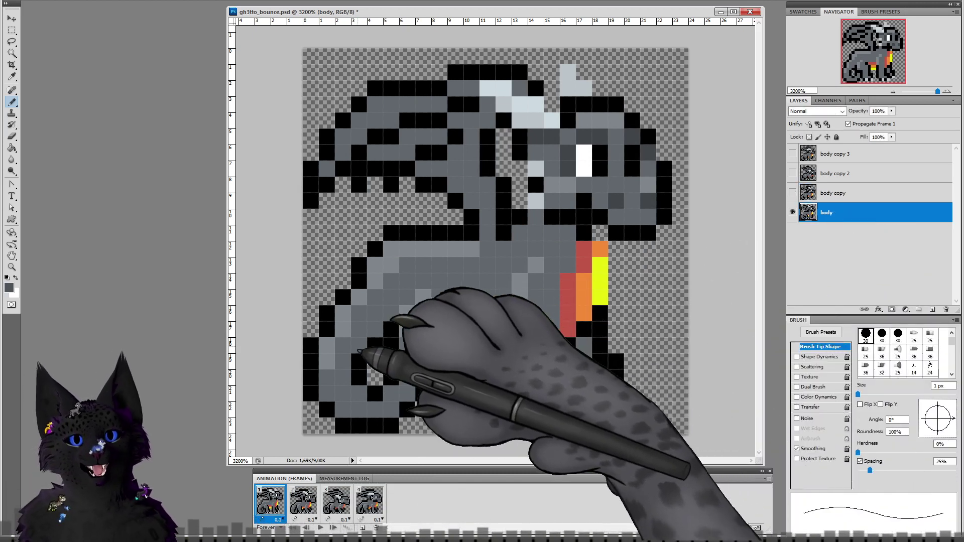
click(379, 330)
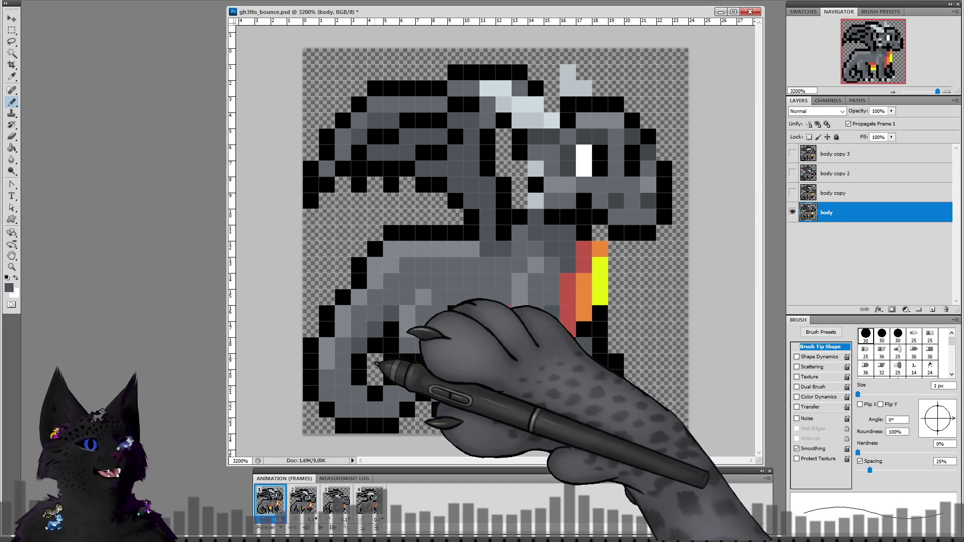
Step: Paint matching darker grey shading on the tail, legs, chest, neck and wing on frame 2's body copy layer
click(304, 499)
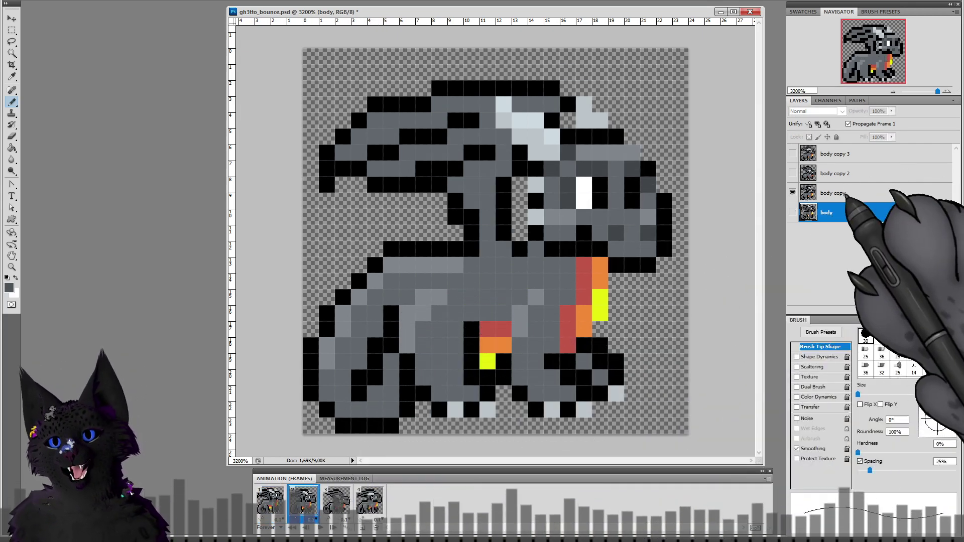
click(846, 194)
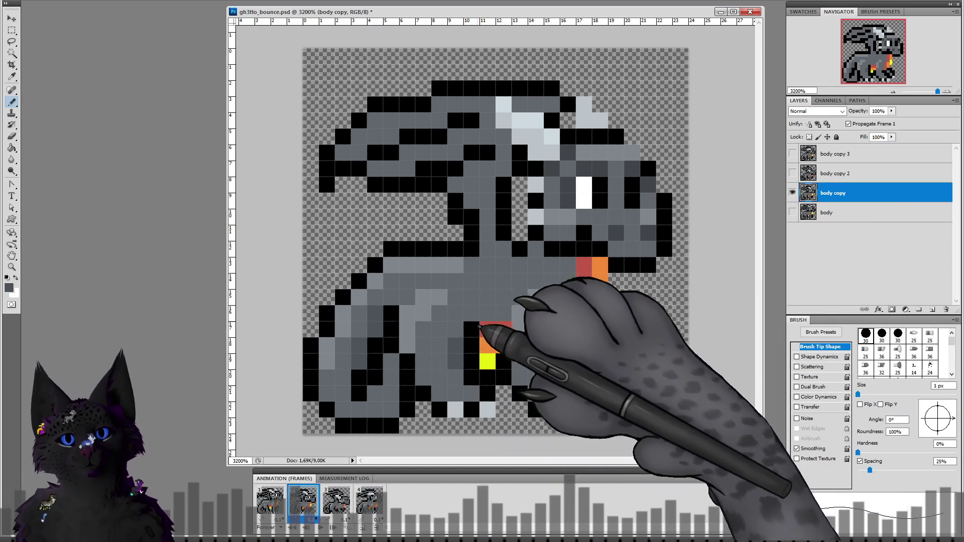
click(584, 362)
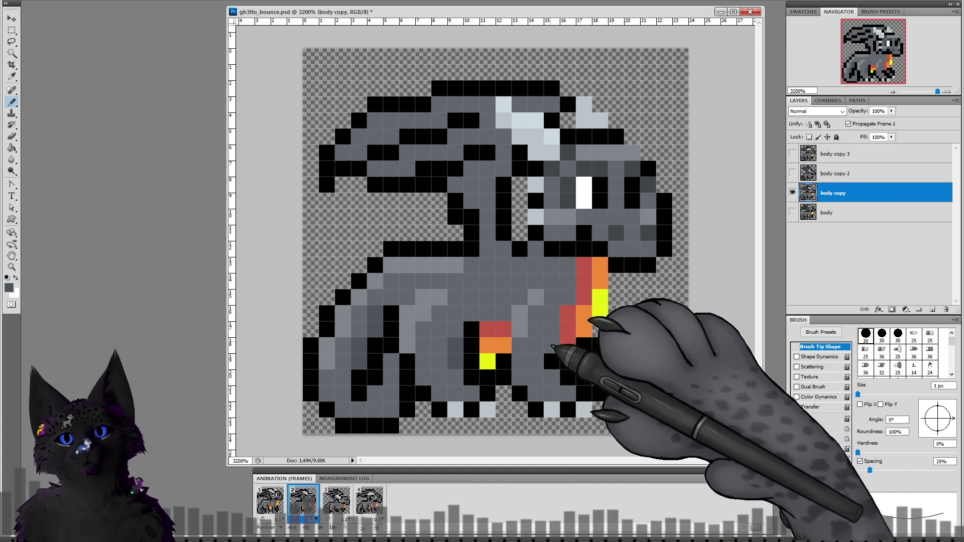
drag(553, 345, 552, 329)
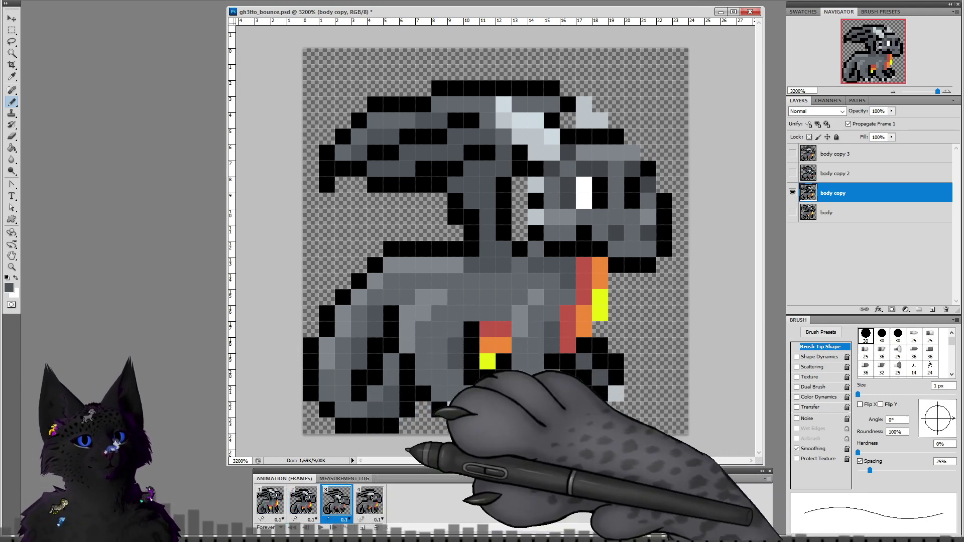
Step: Shade the tail, legs, chest, neck and wing in darker grey on frame 3's body copy 2 layer
click(336, 500)
click(836, 173)
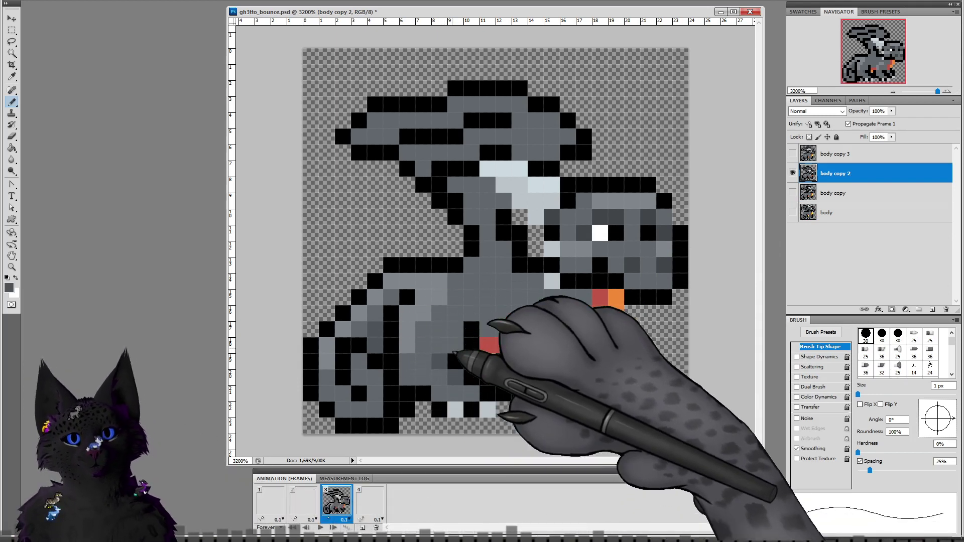
click(583, 361)
mouse_move(551, 346)
mouse_down()
mouse_move(566, 345)
mouse_move(568, 329)
mouse_up()
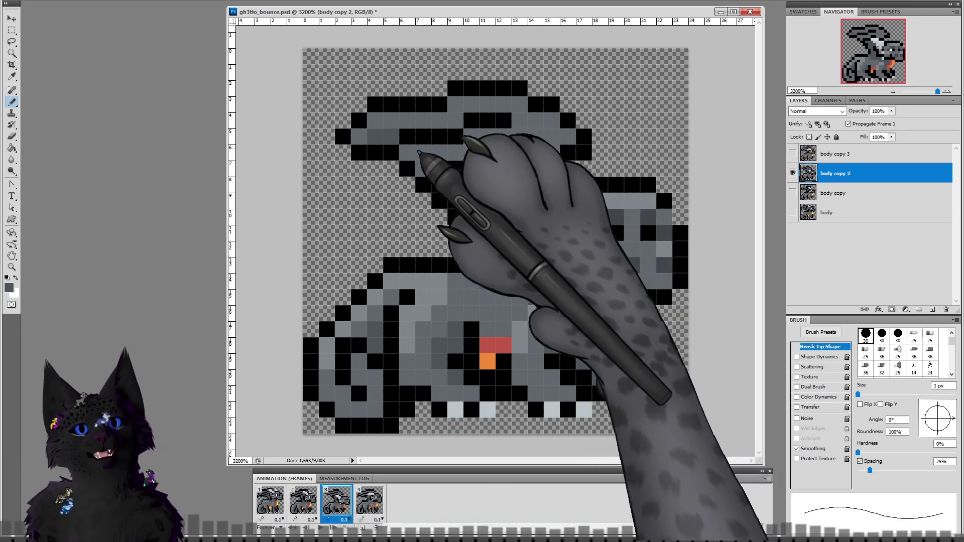
mouse_move(425, 159)
mouse_down()
mouse_move(469, 158)
mouse_move(474, 144)
mouse_move(523, 152)
mouse_up()
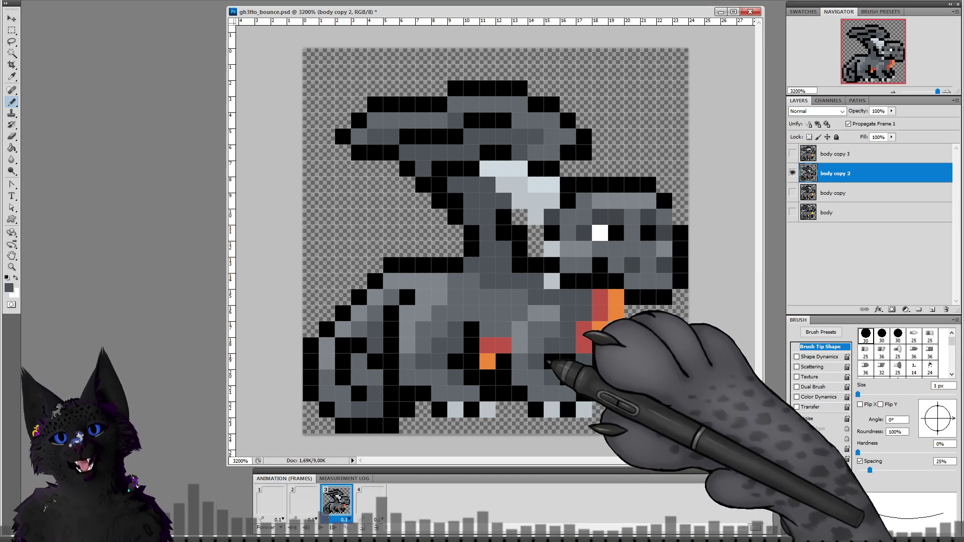
Step: Add darker grey shading to the tail, legs, chest, neck and wing on frame 4's body copy 3 layer
click(369, 500)
click(834, 154)
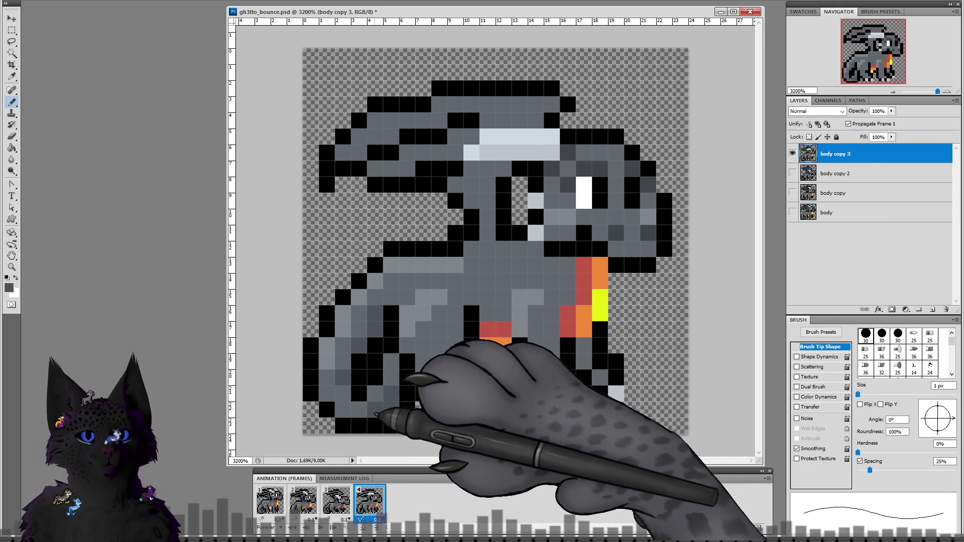
mouse_move(444, 365)
mouse_down()
mouse_move(455, 332)
mouse_move(441, 350)
mouse_up()
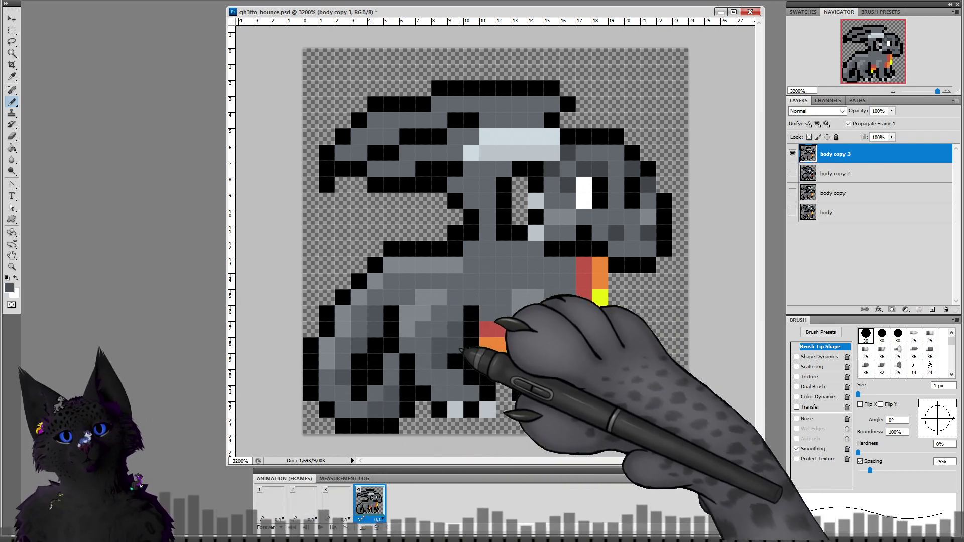
mouse_move(585, 365)
mouse_down()
mouse_move(596, 374)
mouse_move(584, 346)
mouse_up()
drag(569, 301, 569, 282)
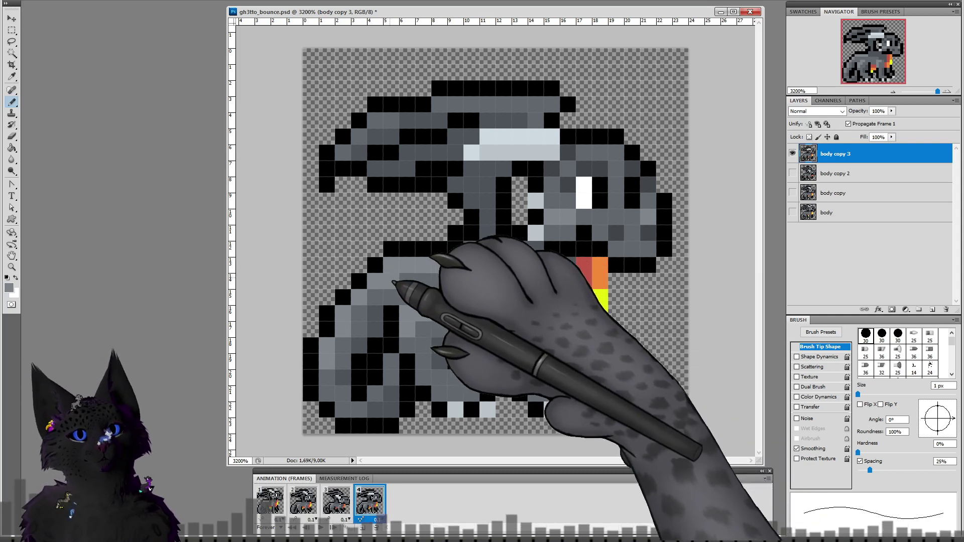
Step: Paint lighter grey highlights on the curled tail end on frame 1's body layer
click(273, 491)
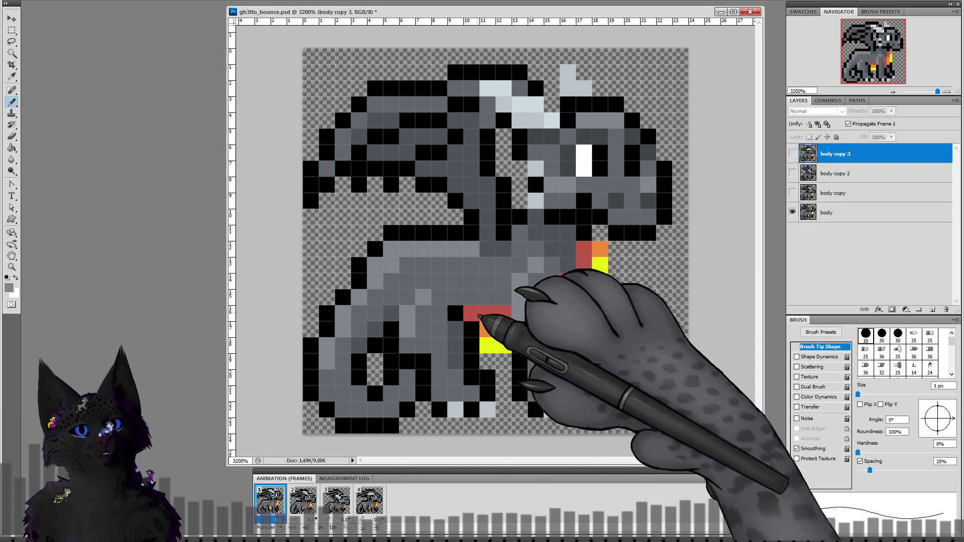
alt+click(493, 335)
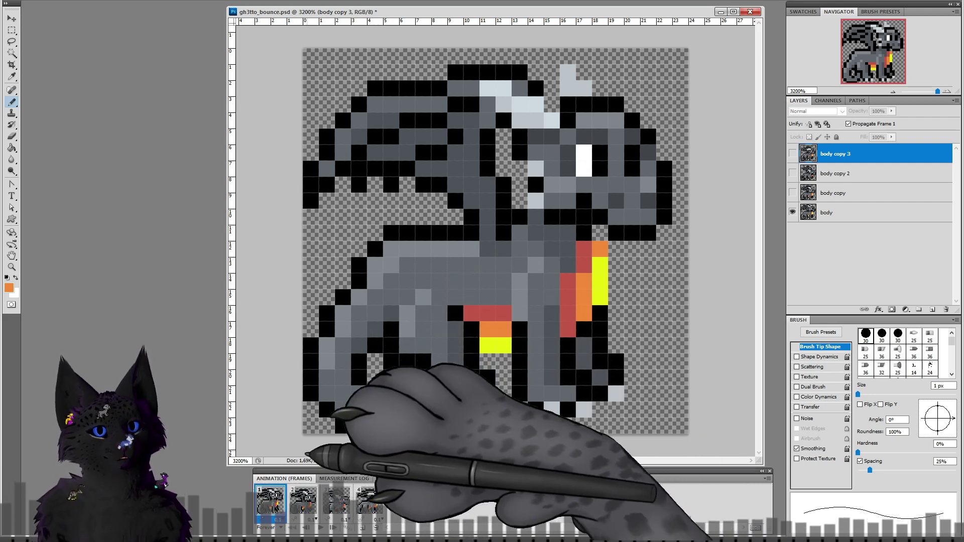
click(284, 441)
click(483, 181)
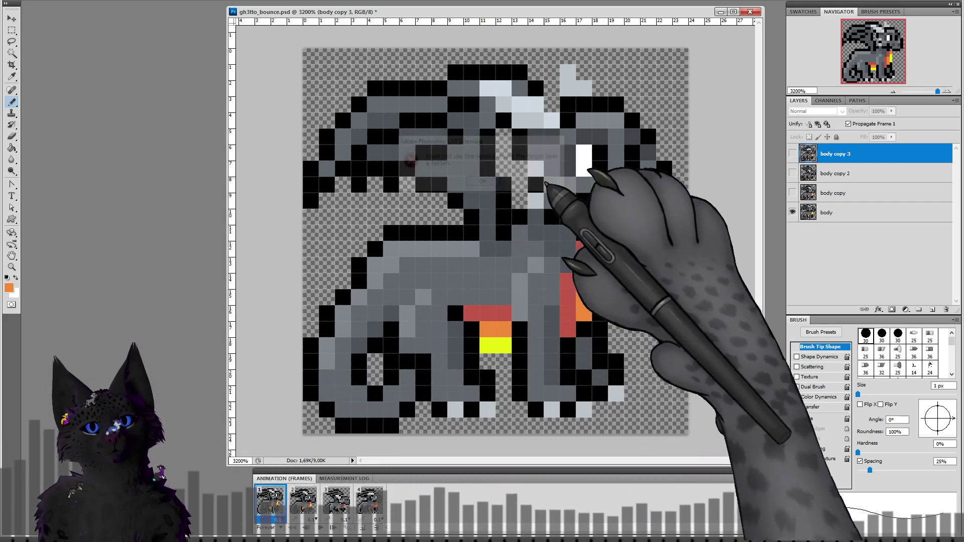
click(826, 212)
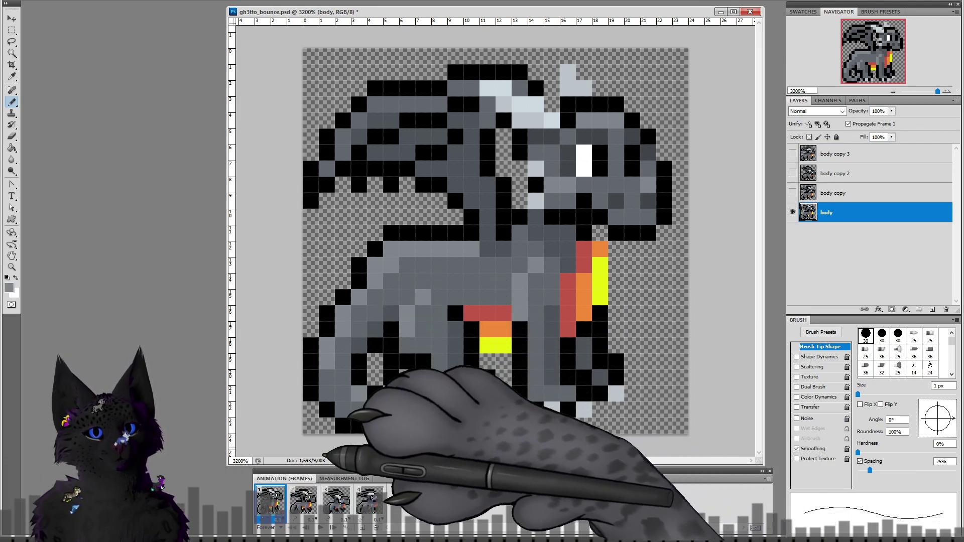
Step: Repeat the lighter grey tail highlights on body copy, body copy 2 and body copy 3 for frames 2, 3 and 4
click(305, 505)
click(831, 195)
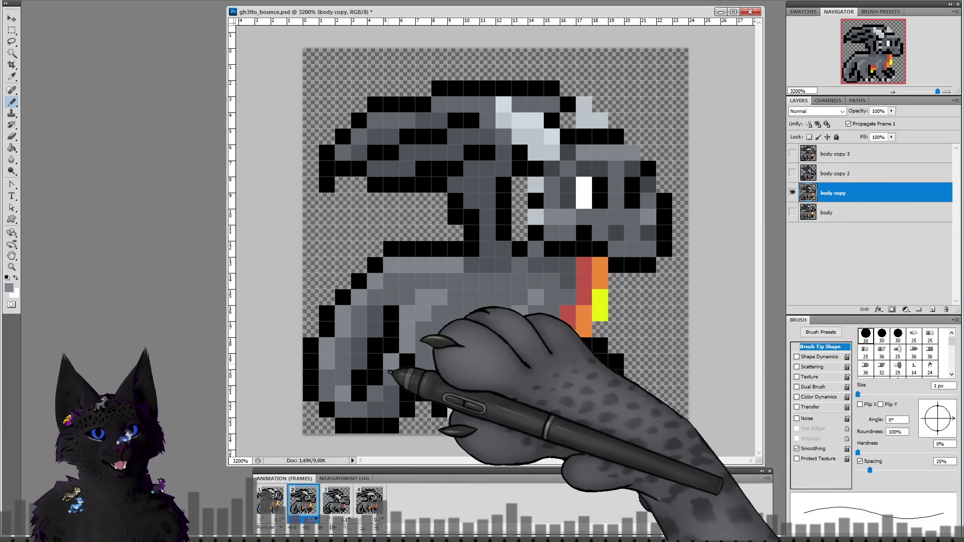
click(346, 498)
click(833, 173)
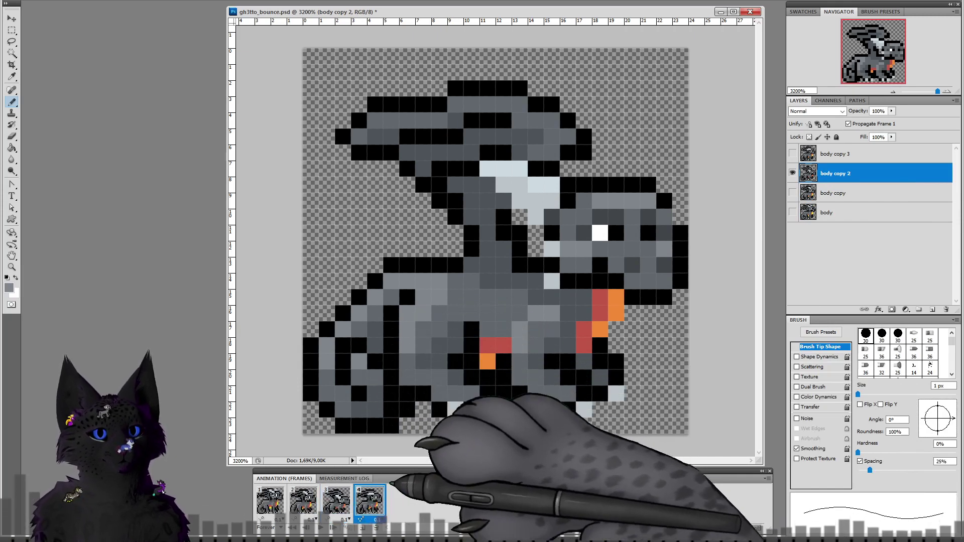
click(792, 154)
click(792, 173)
click(833, 154)
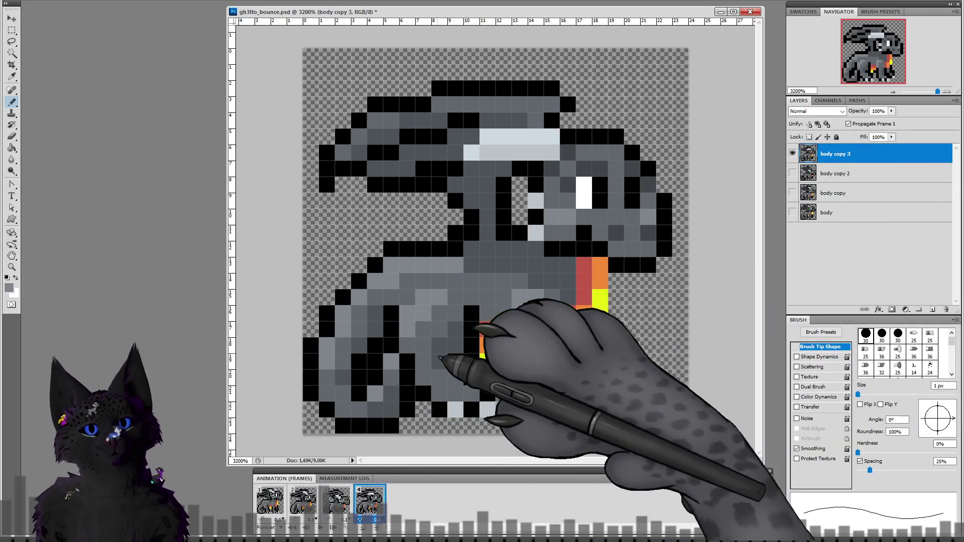
Step: Set the foreground colour to dark yellow #c6cd0a and shade part of the yellow chest stripe on frame 1's body layer
click(273, 501)
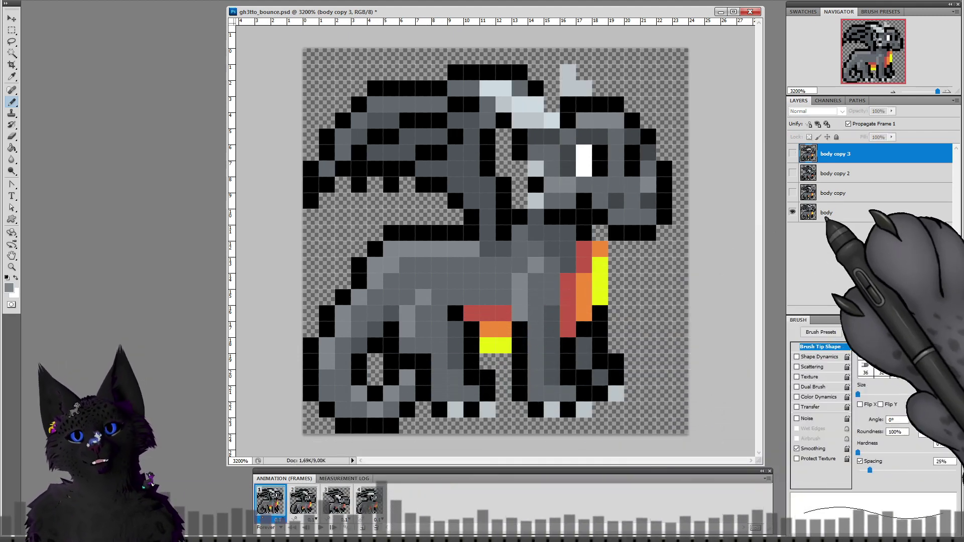
click(833, 212)
alt+click(588, 293)
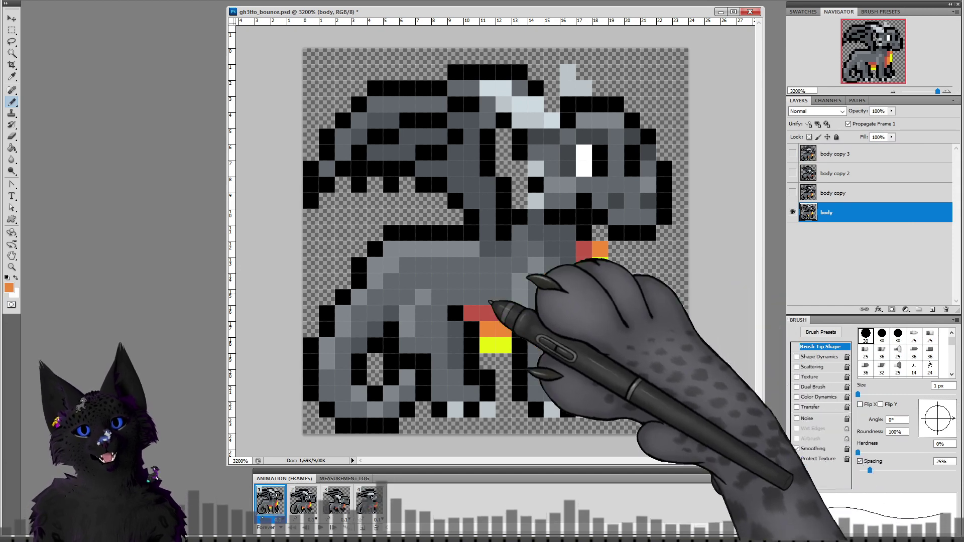
click(10, 288)
drag(322, 297, 229, 209)
click(599, 282)
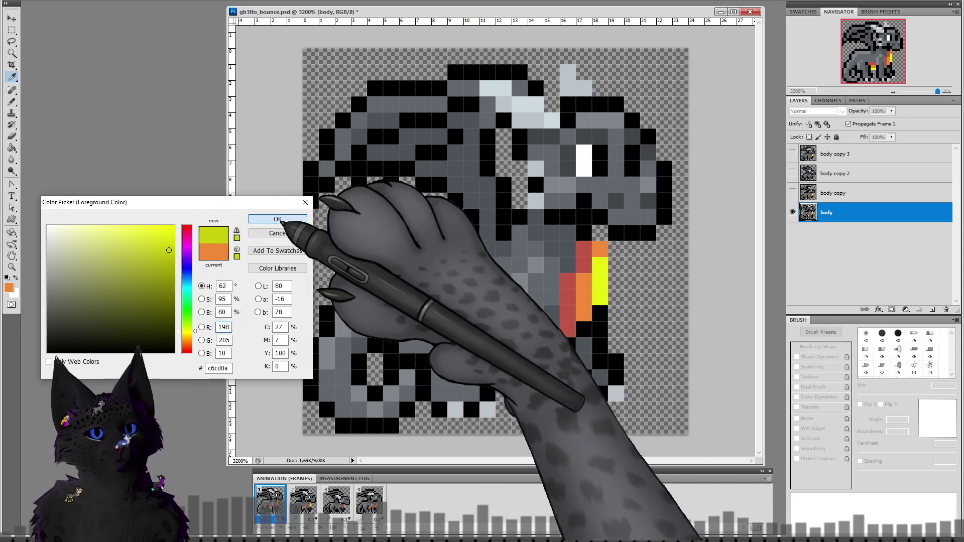
click(259, 216)
key(b)
click(599, 282)
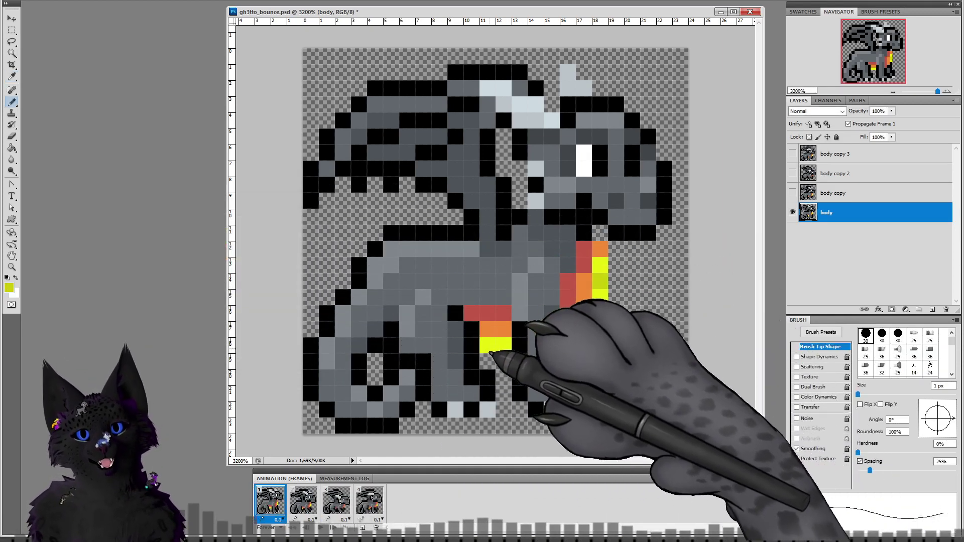
Step: Shade the yellow belly patch on frame 1's body layer and the yellow chest and belly on frame 2's body copy layer in dark yellow
click(488, 347)
click(303, 499)
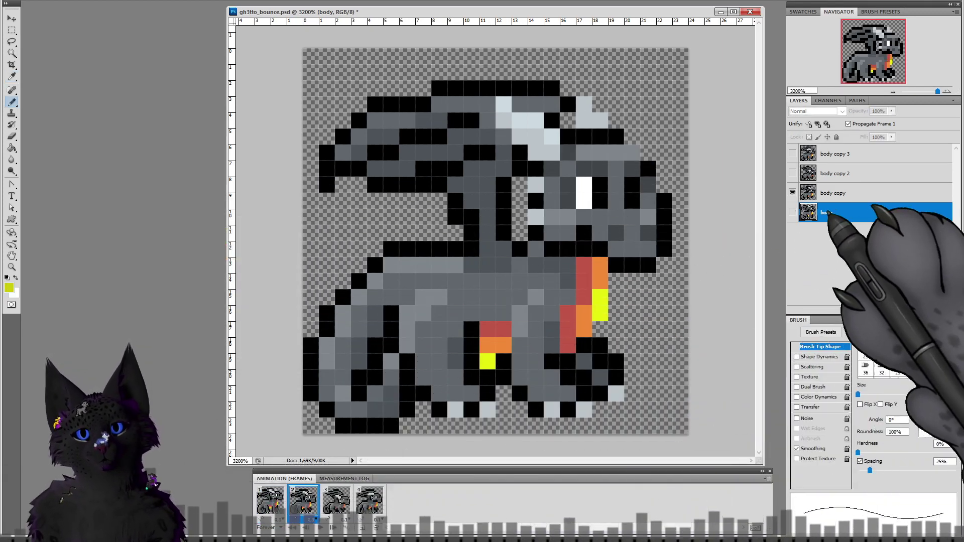
click(838, 195)
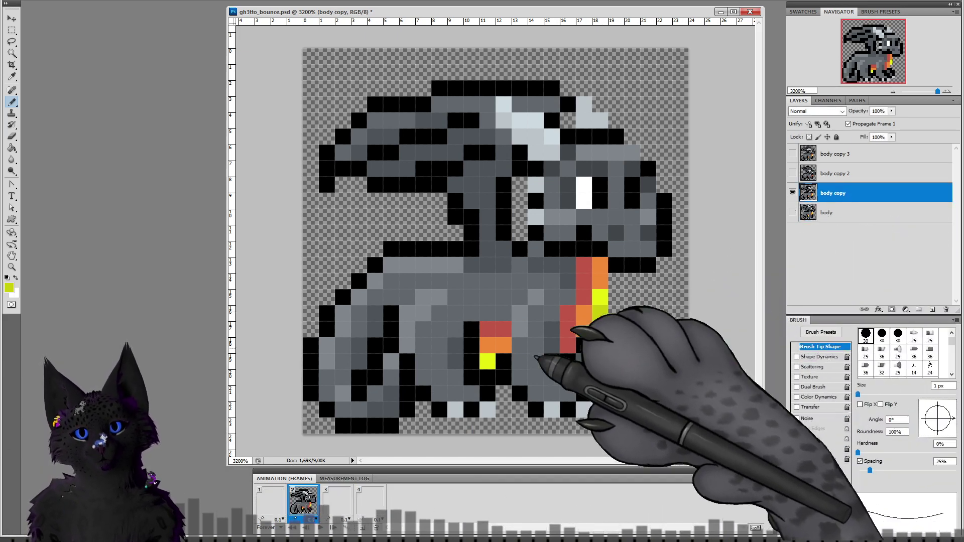
click(337, 499)
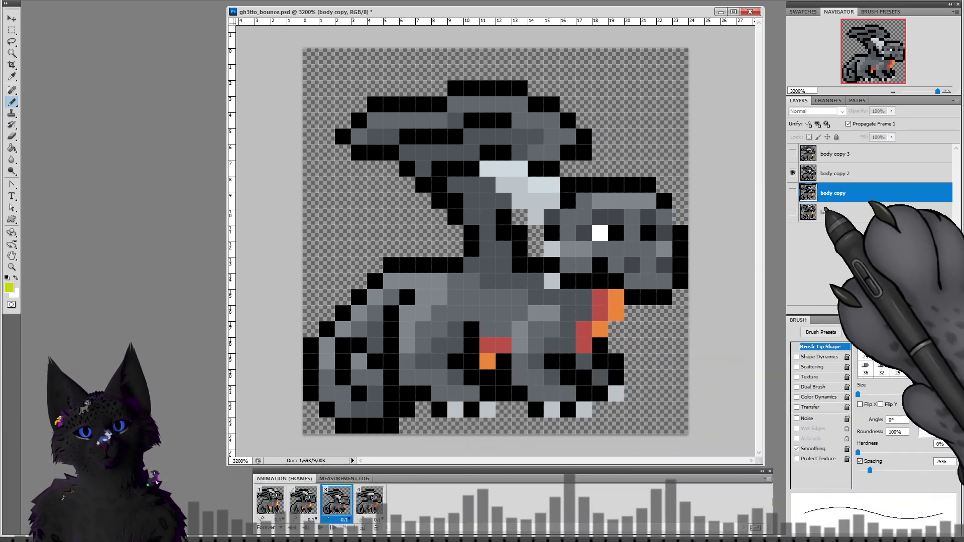
click(834, 173)
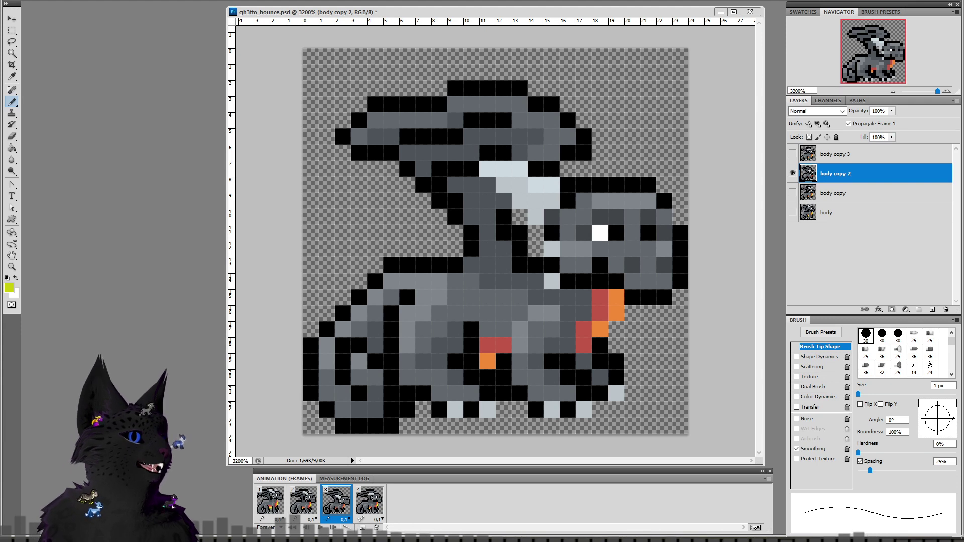
click(286, 14)
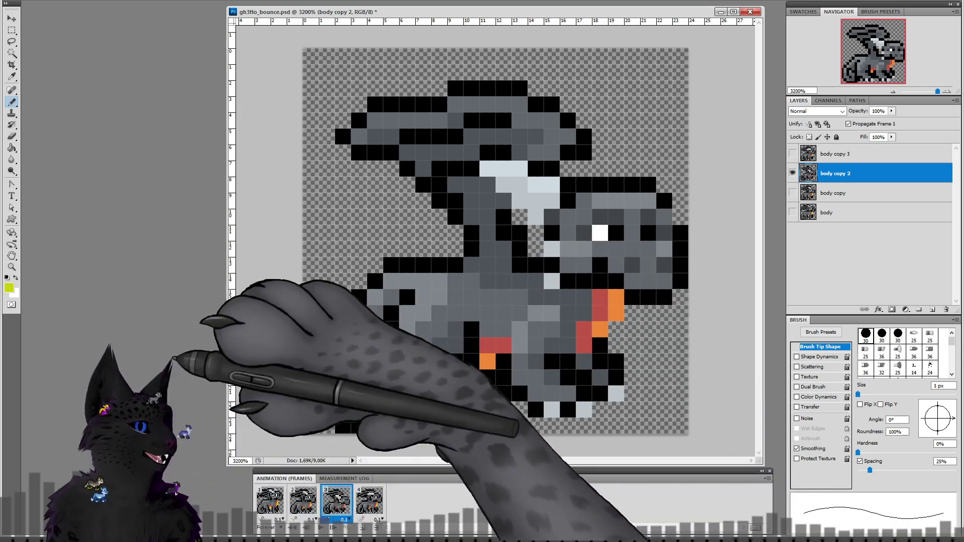
key(ctrl+z)
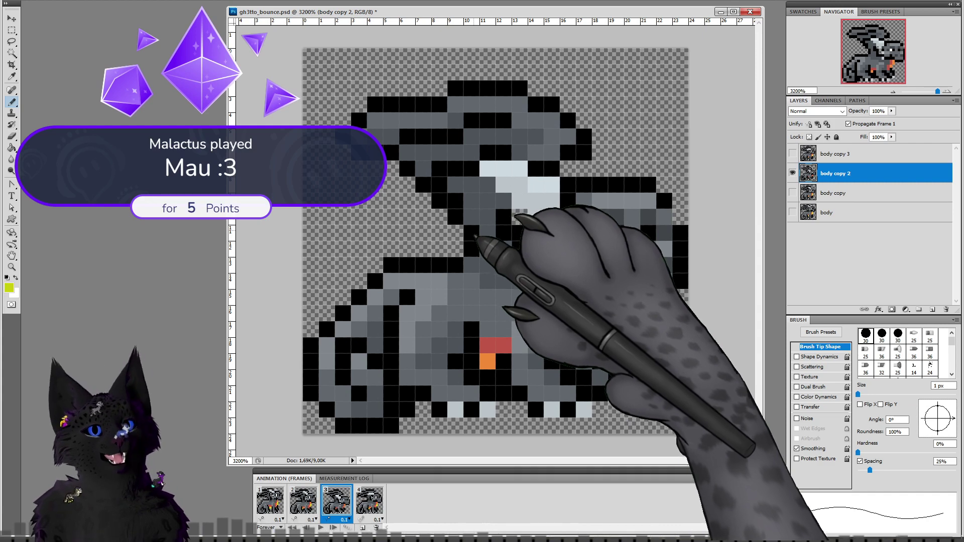
key(ctrl+z)
Step: Shade the lower yellow chest pixel and the yellow belly pixel in dark yellow on frame 4's body copy 3 layer
click(370, 501)
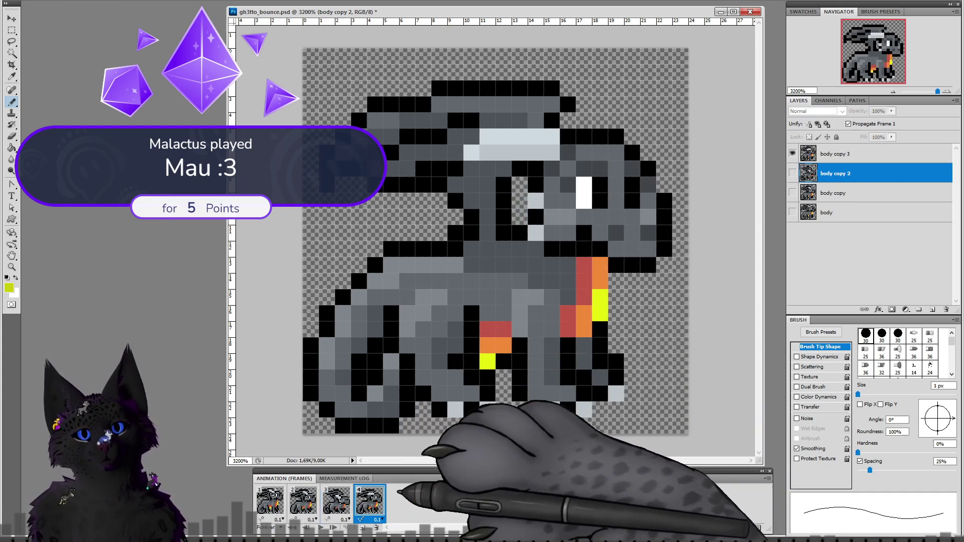
click(834, 154)
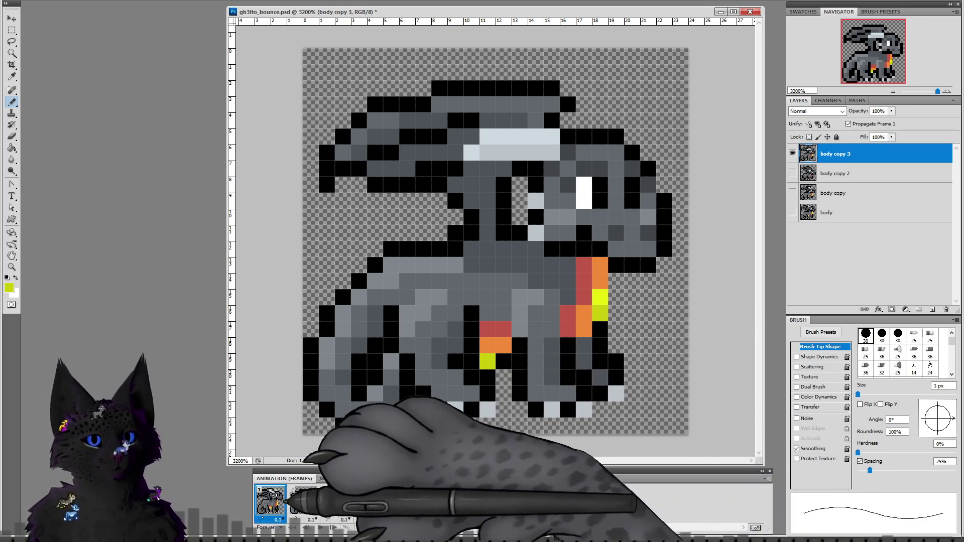
Step: Set the foreground colour to dark orange #d5772c and shade part of the orange chest and belly on frame 1's body layer
click(269, 500)
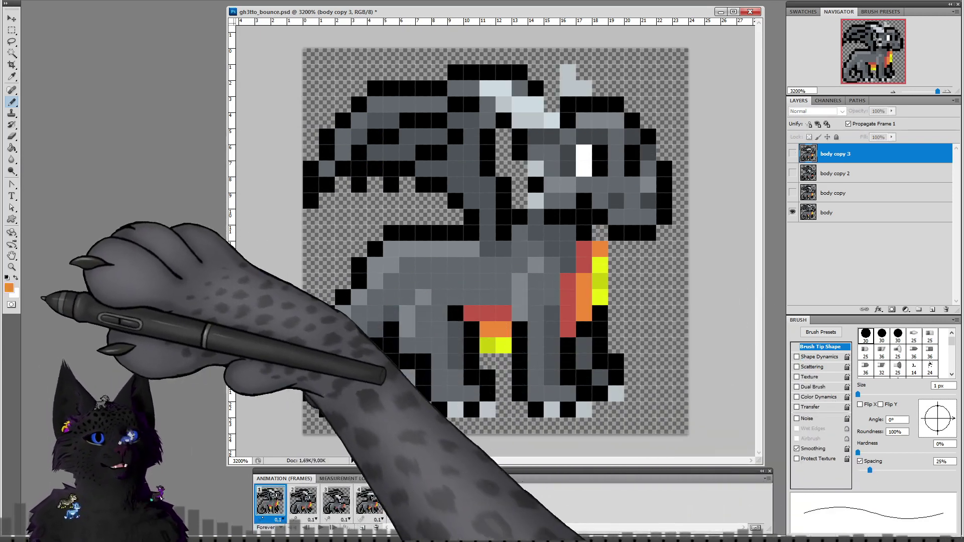
click(9, 287)
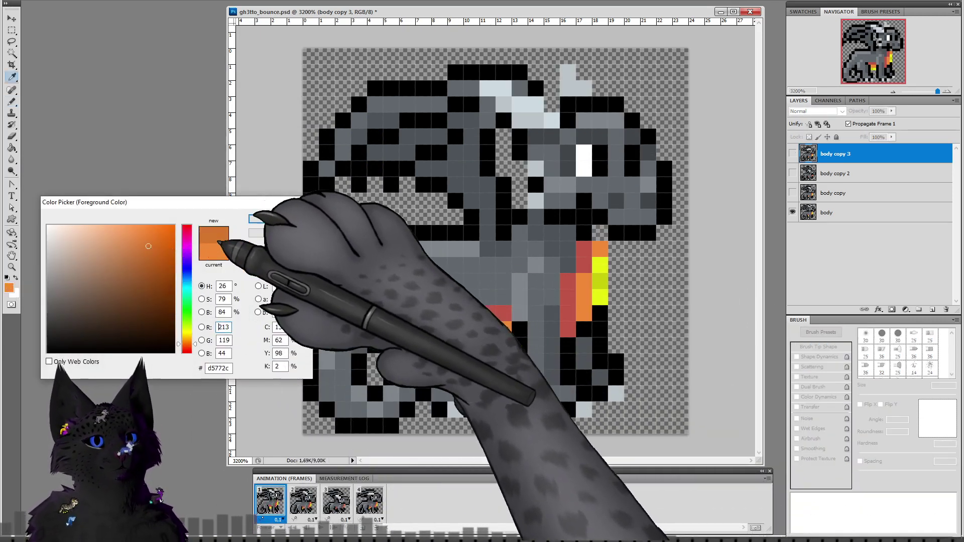
click(269, 215)
key(b)
click(826, 216)
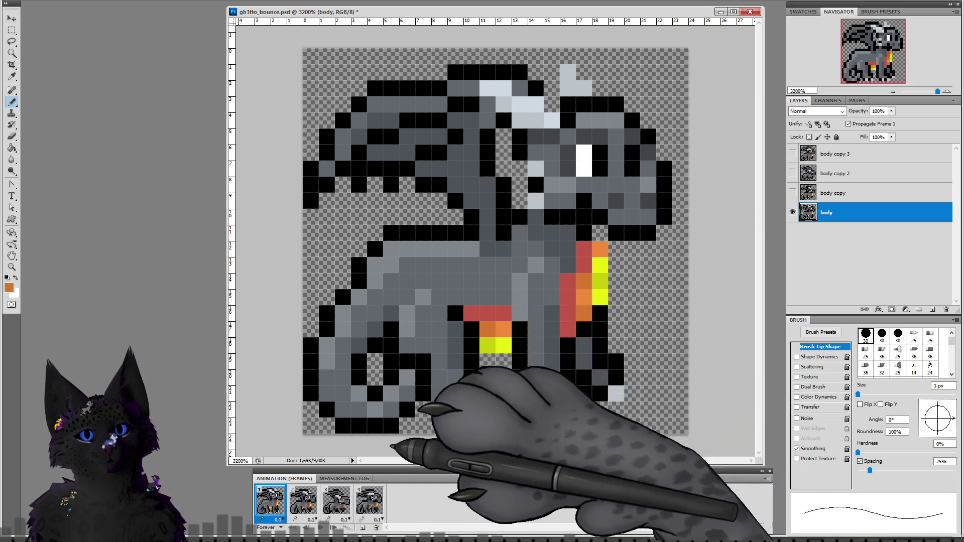
Step: Repeat the dark orange chest and belly shading on body copy, body copy 2 and body copy 3 for frames 2, 3 and 4
click(303, 501)
click(843, 193)
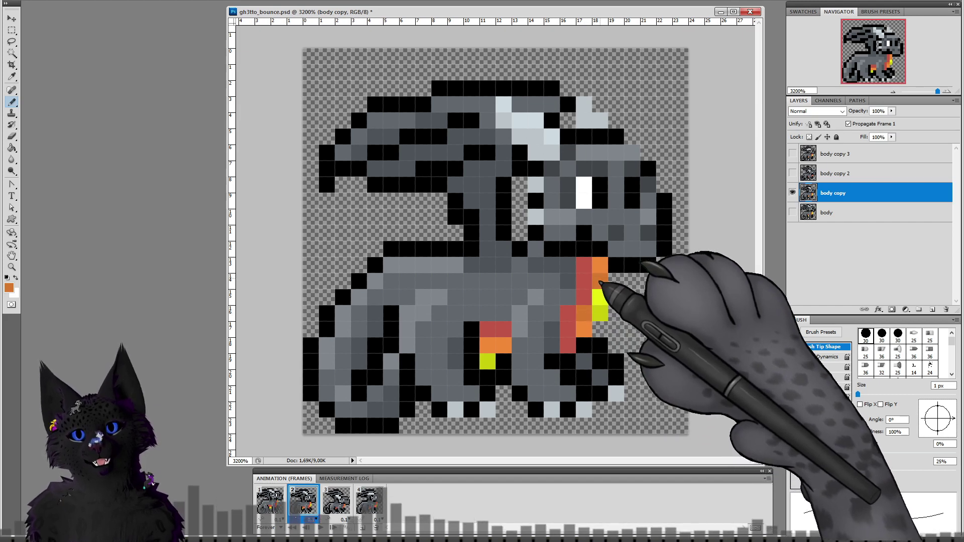
click(336, 500)
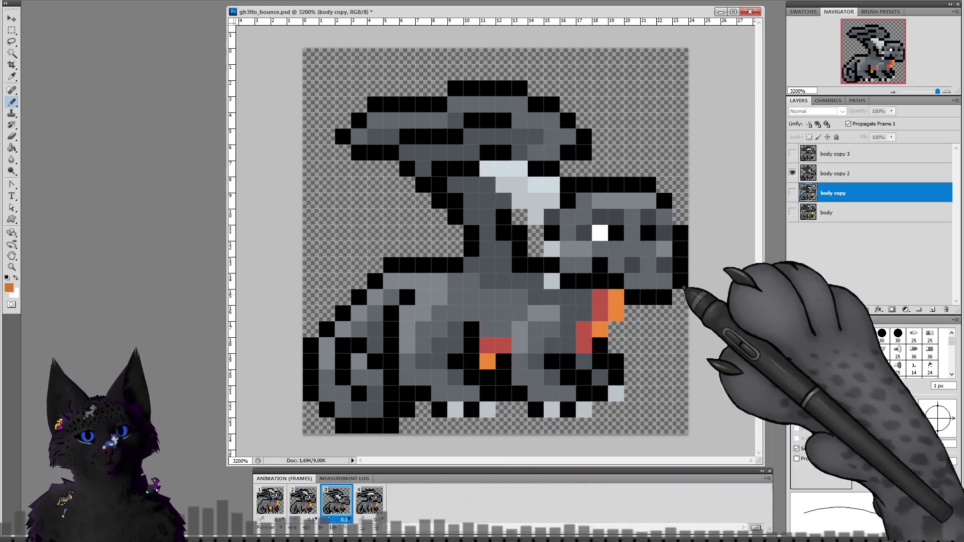
click(844, 174)
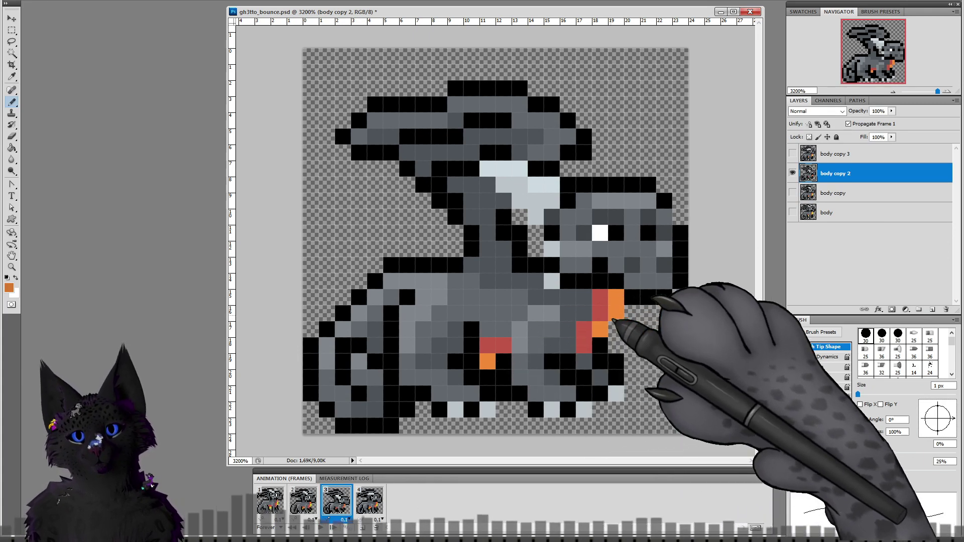
click(617, 308)
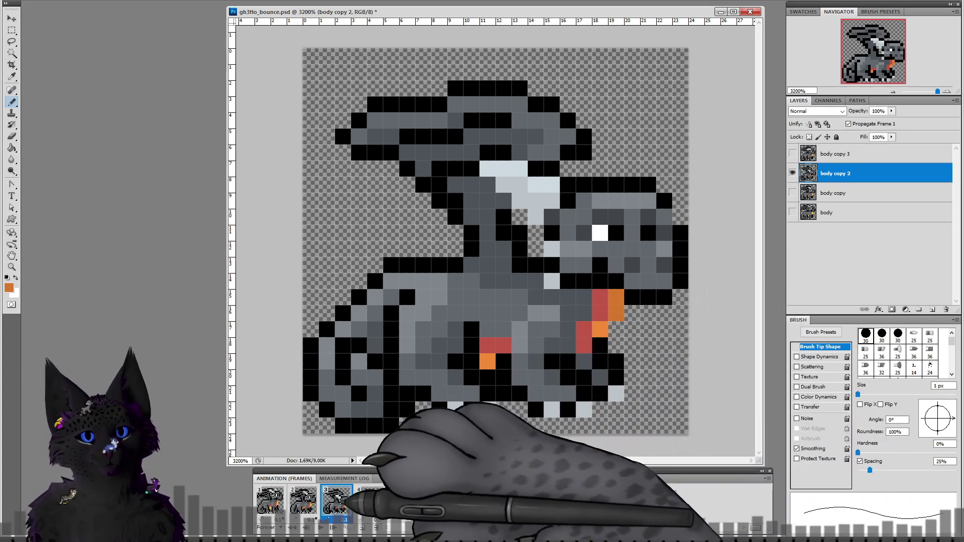
click(369, 501)
click(834, 154)
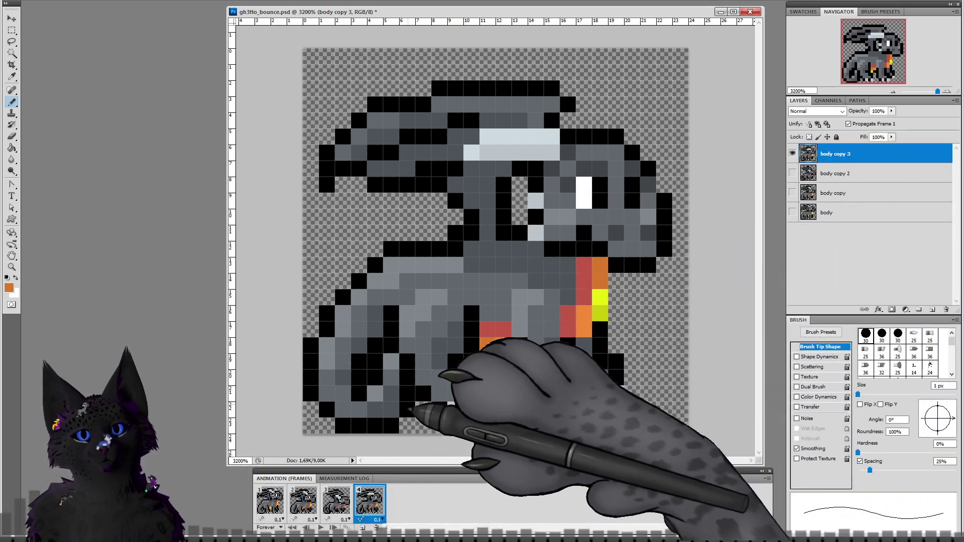
Step: Set the foreground colour to dark red #aa4c3e and shade part of the red chest and belly on frame 4's body copy 3 layer
alt+click(494, 336)
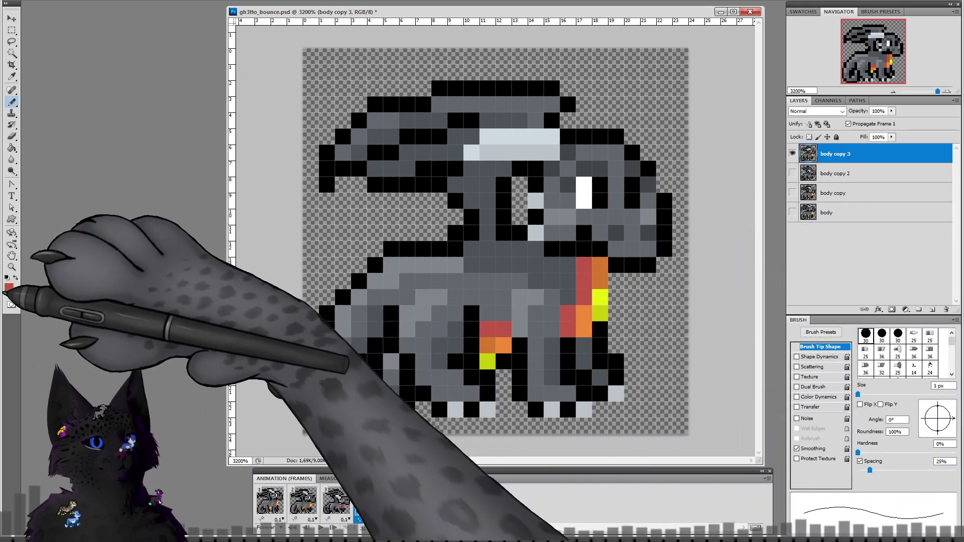
click(8, 287)
click(128, 267)
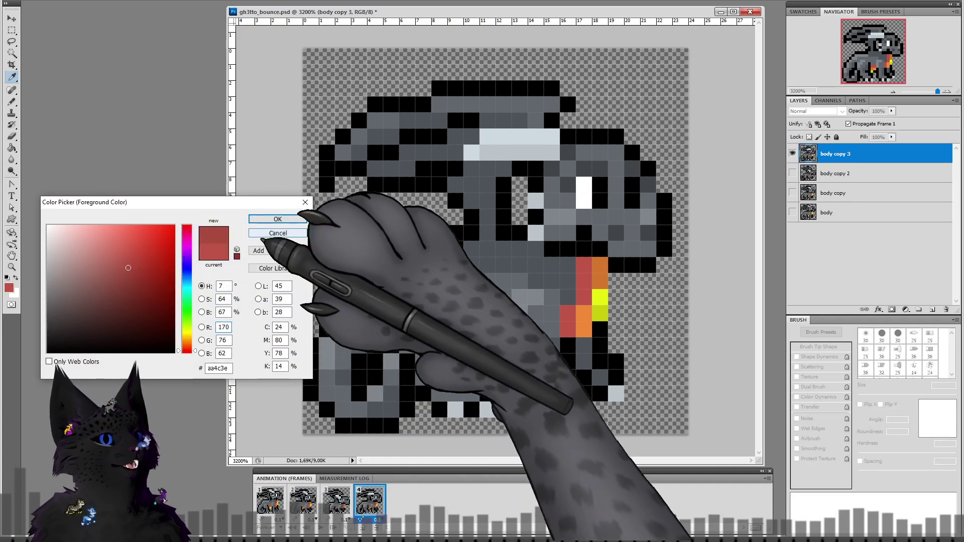
click(296, 222)
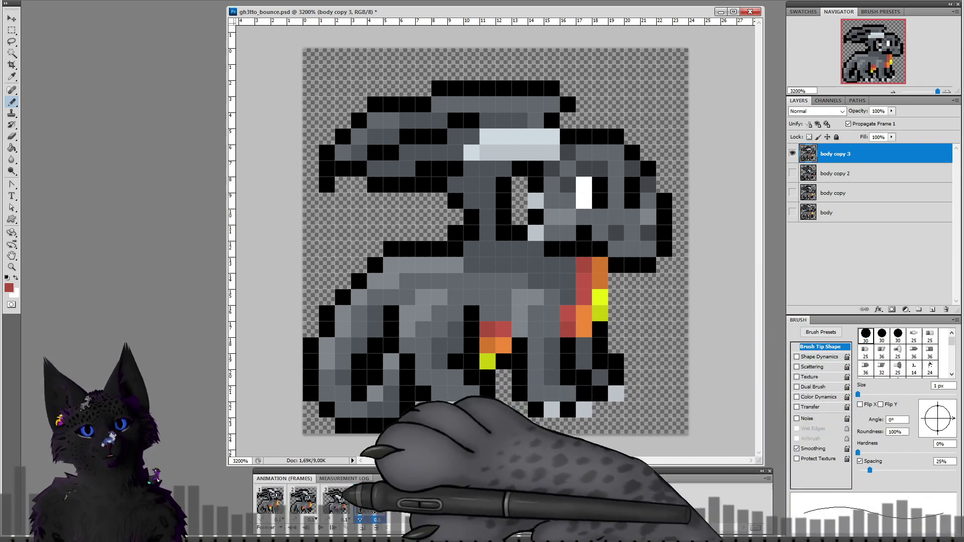
Step: Repeat the dark red chest and belly shading on body copy, body copy 2 and body for frames 2, 3 and 1
click(303, 500)
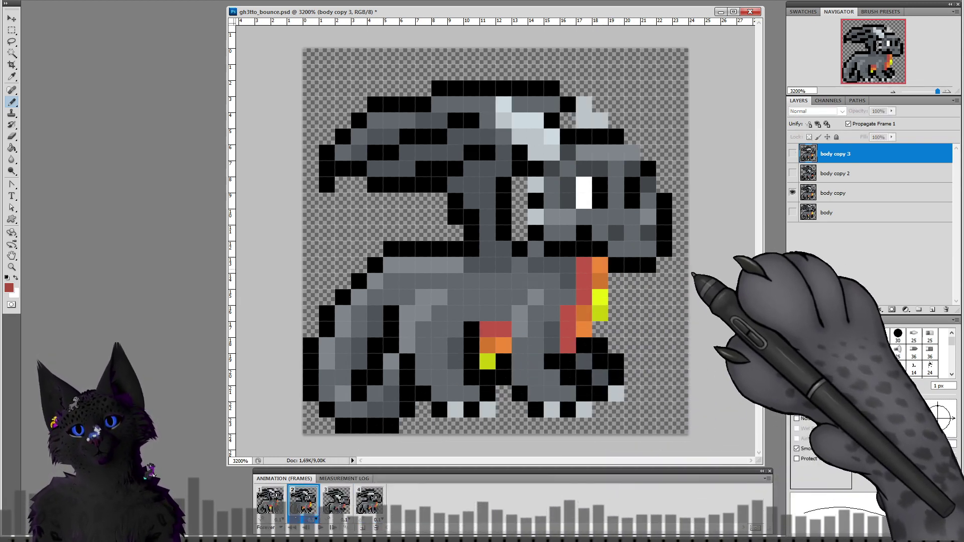
click(849, 193)
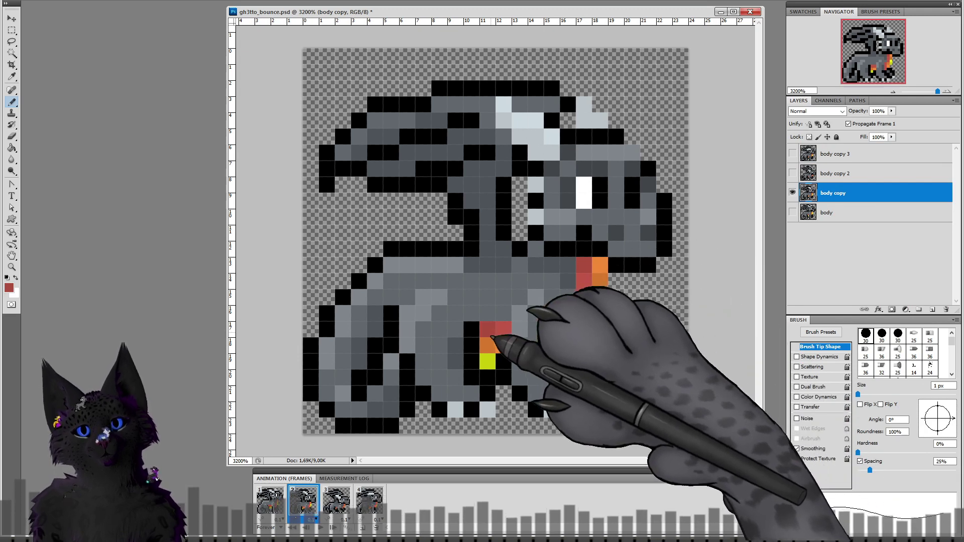
click(336, 501)
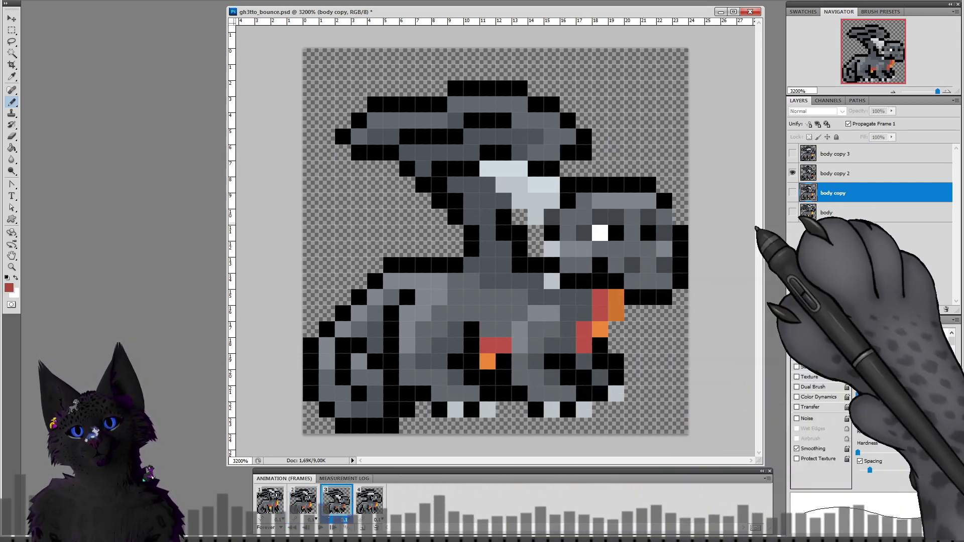
click(834, 174)
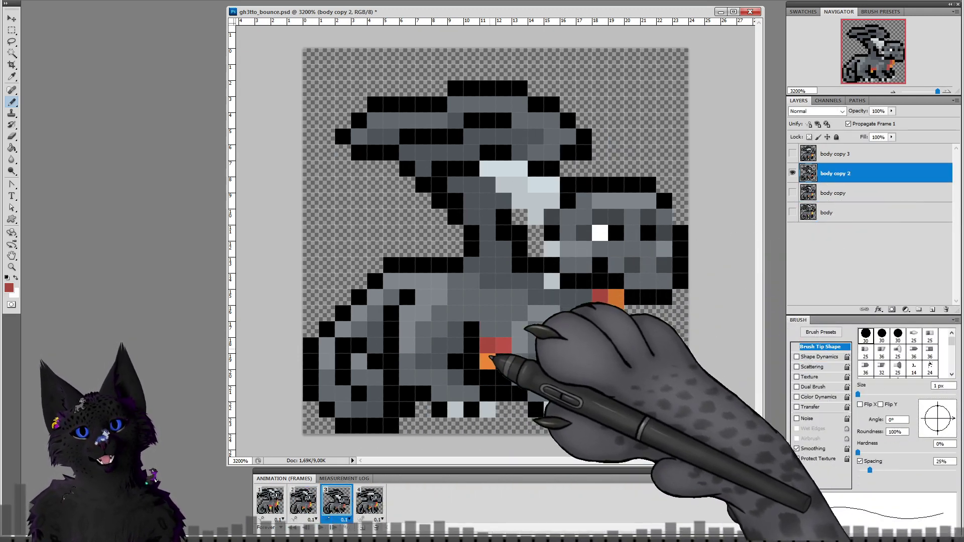
click(320, 527)
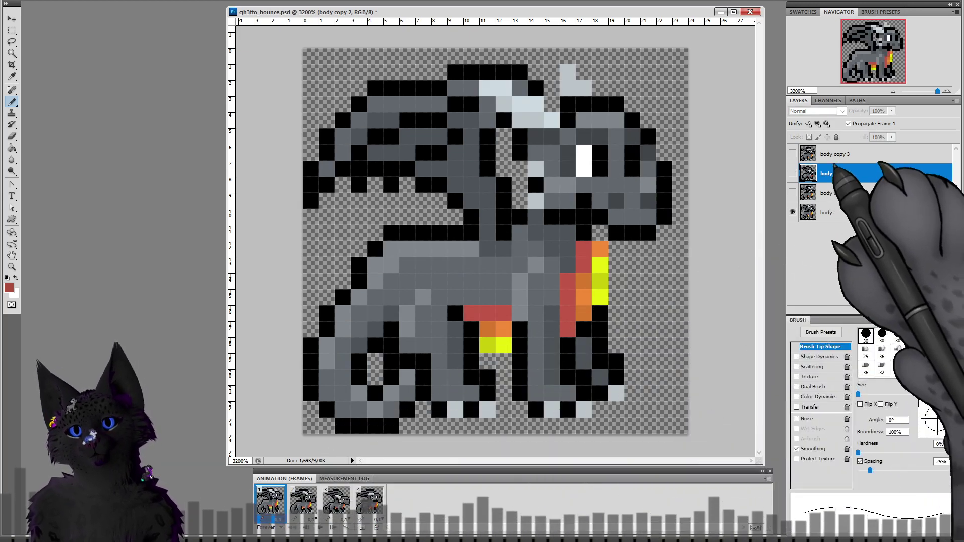
click(833, 212)
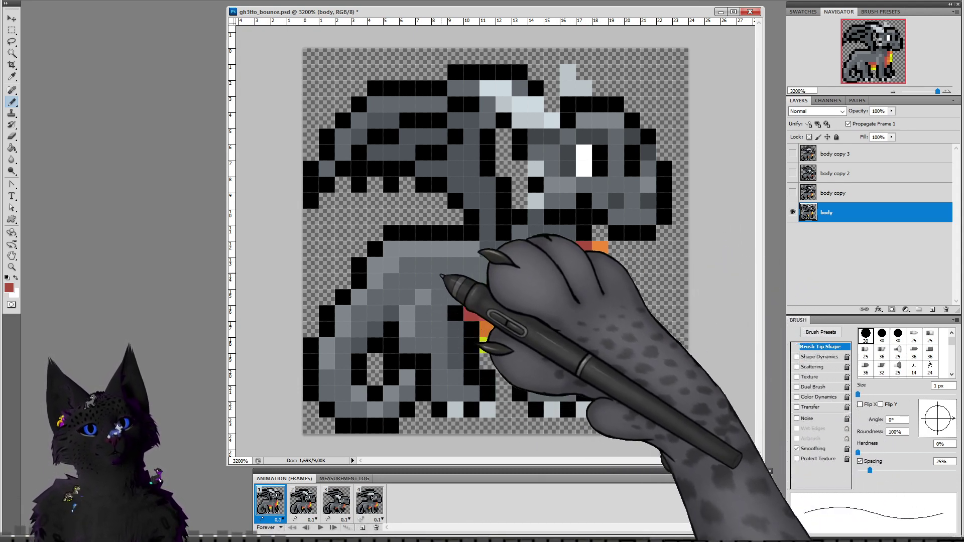
Step: Set the foreground colour to a very dark grey and repaint the black outline along the back and outer tail on frame 1's body layer
alt+click(440, 239)
click(9, 288)
drag(48, 348, 47, 334)
click(278, 220)
key(b)
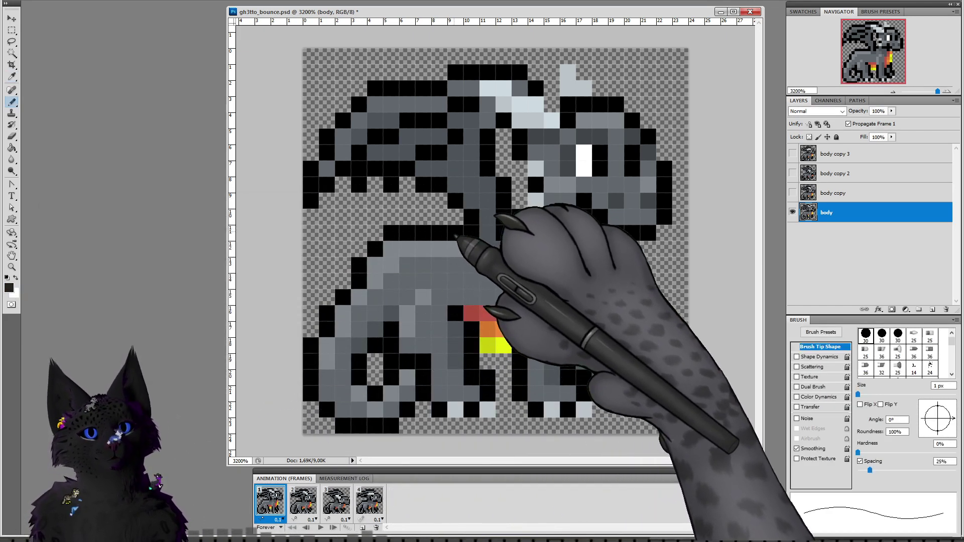
mouse_move(458, 236)
mouse_down()
mouse_move(396, 238)
mouse_move(344, 302)
mouse_up()
mouse_move(329, 318)
mouse_down()
mouse_move(316, 351)
mouse_move(311, 393)
mouse_up()
Step: Repaint the inner tail curl and the upper wing edge outlines in very dark grey on frame 1's body layer
click(379, 390)
click(394, 379)
click(408, 364)
click(422, 360)
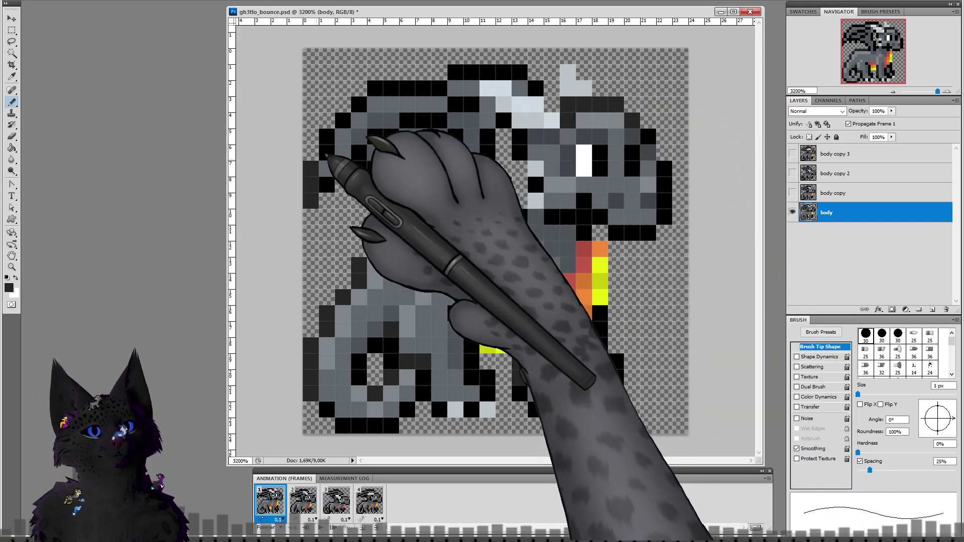
mouse_move(350, 118)
mouse_down()
mouse_move(383, 94)
mouse_move(468, 80)
mouse_move(459, 78)
mouse_move(536, 92)
mouse_up()
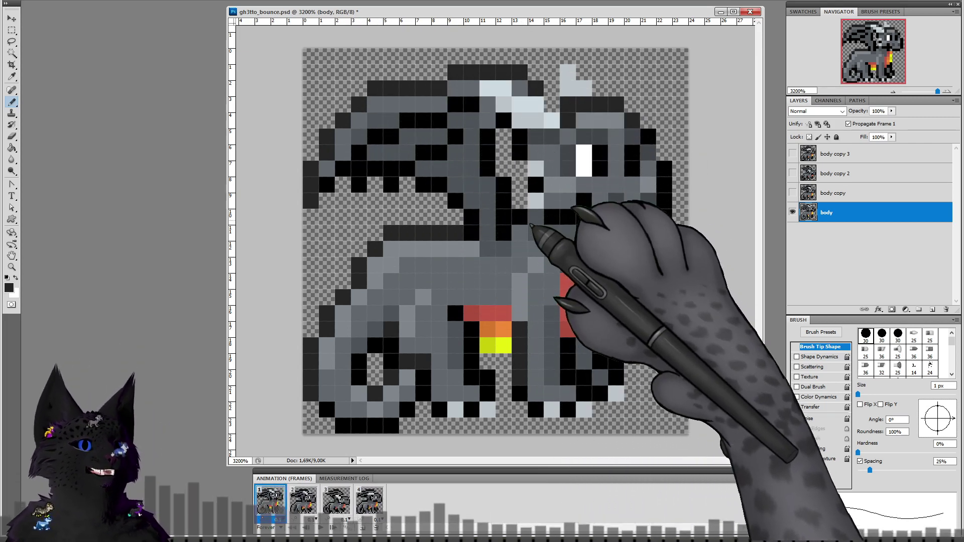
Step: Repaint the upper outlines of the wing, head, back and tail in very dark grey on frame 2's body copy layer
click(303, 499)
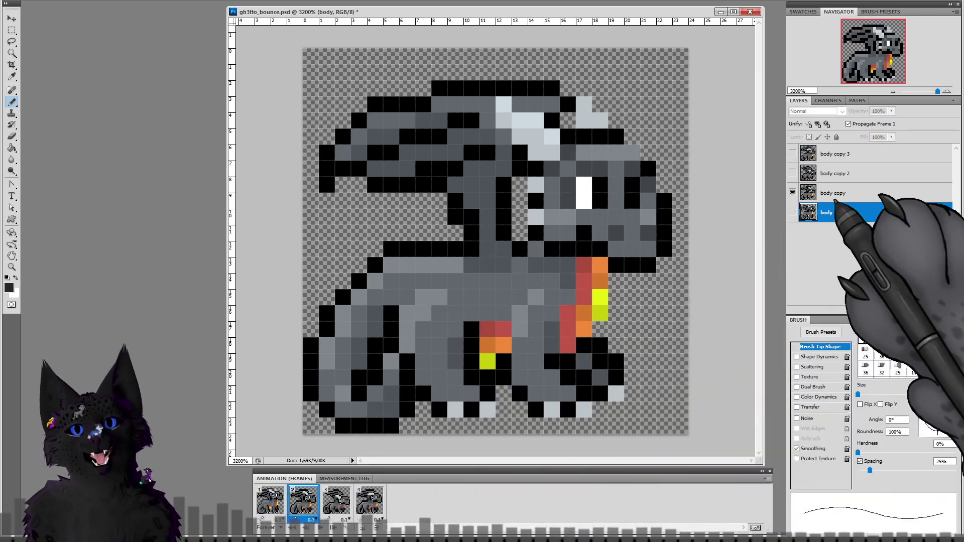
click(846, 198)
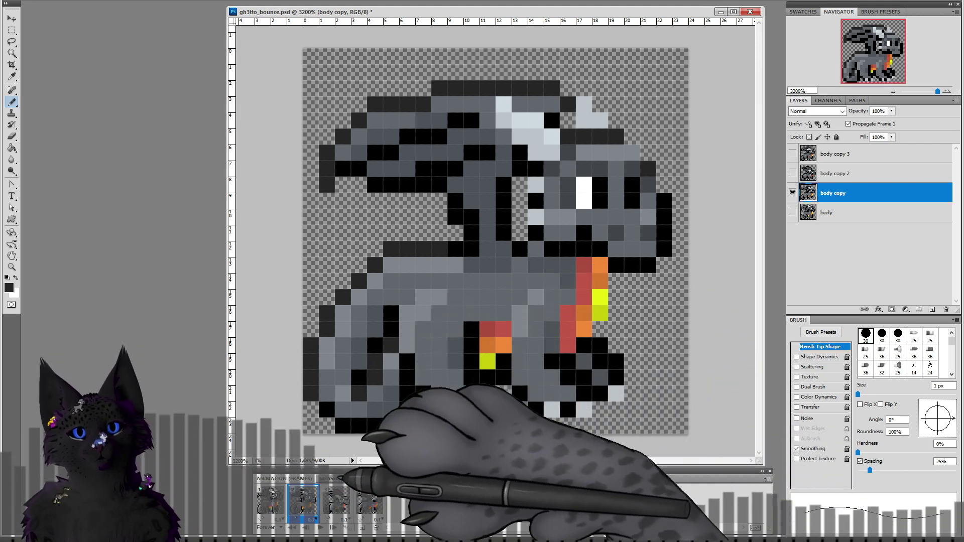
Step: Repaint the upper outlines of the tail, back, wing and head and the tail's inner lines in very dark grey on frame 3's body copy 2 layer
click(336, 499)
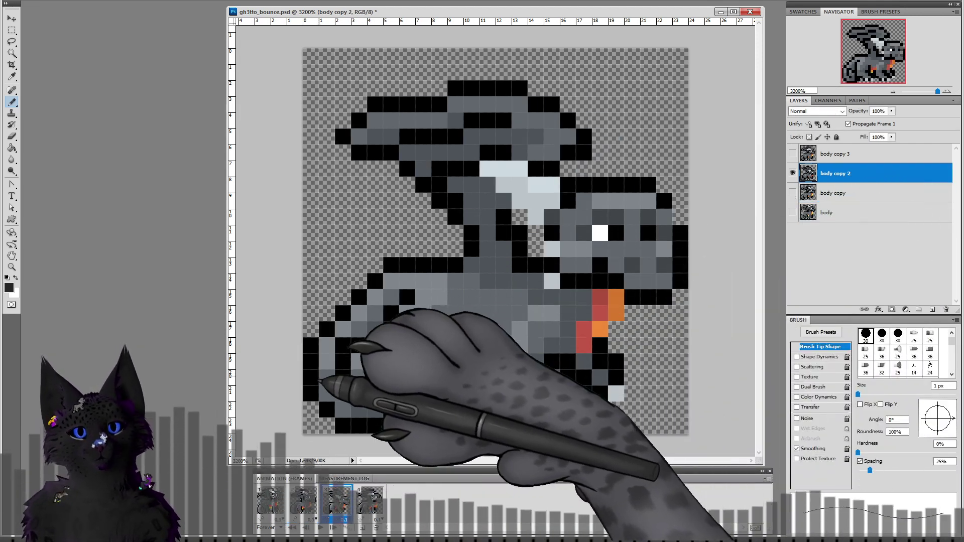
mouse_move(311, 394)
mouse_down()
mouse_move(310, 350)
mouse_move(326, 330)
mouse_up()
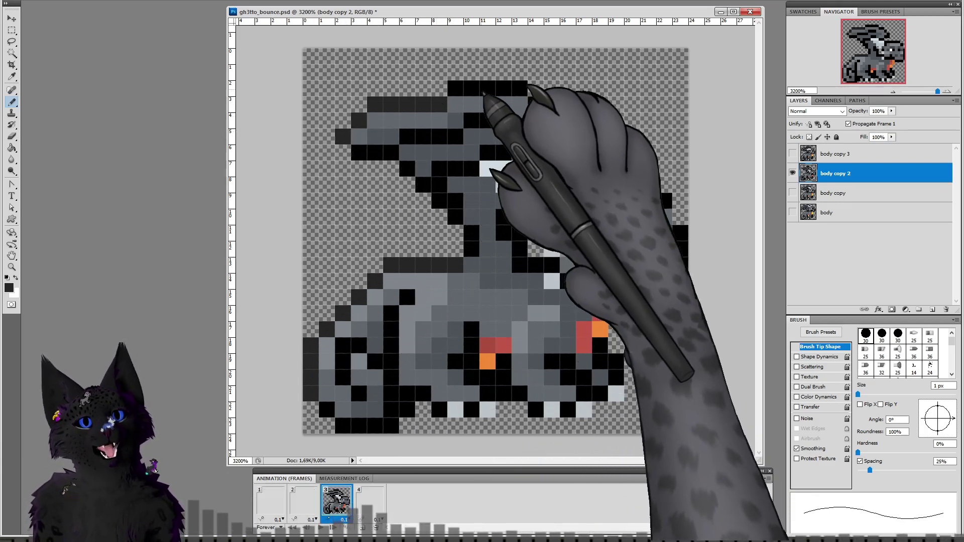
drag(541, 106, 584, 136)
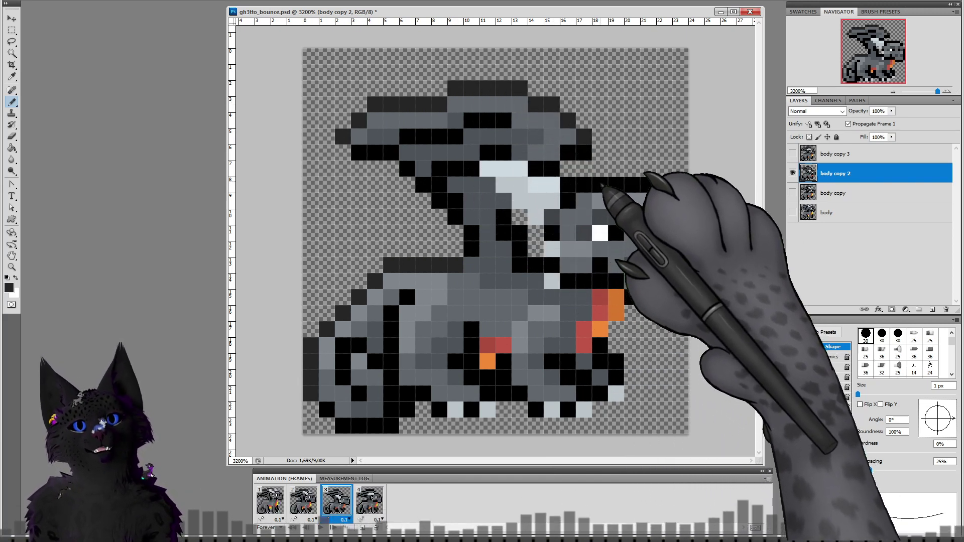
drag(584, 186, 649, 192)
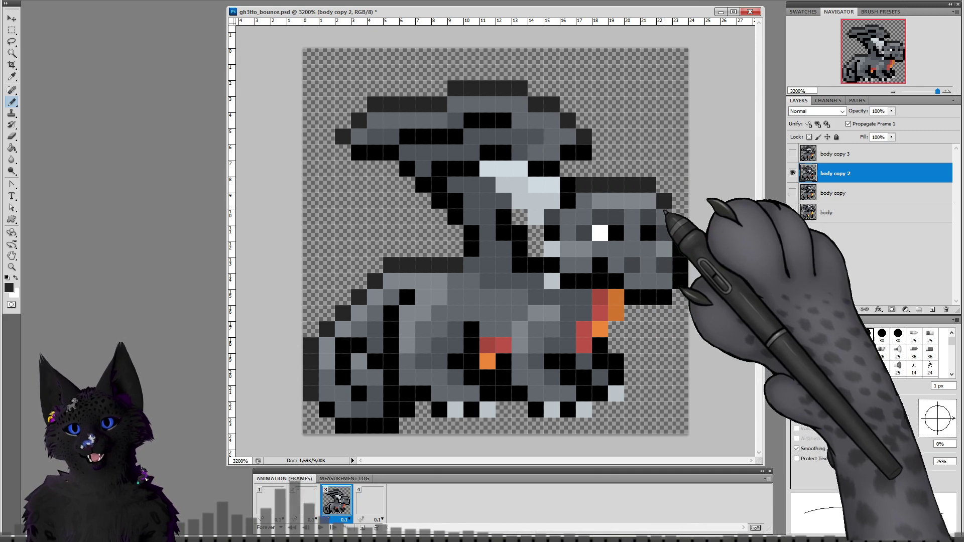
drag(408, 303, 390, 387)
click(345, 379)
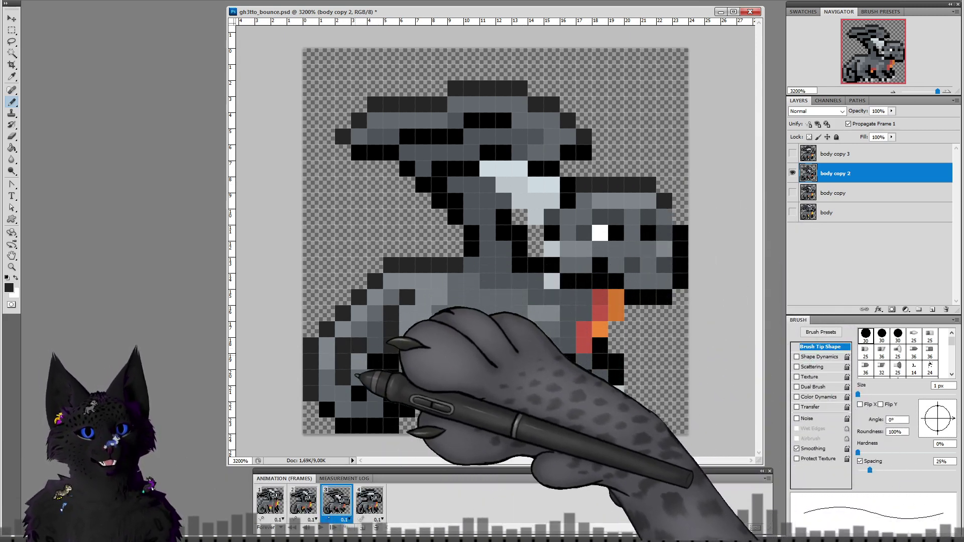
Step: Repaint the upper outlines of the back, tail, wing and head in very dark grey on frame 4's body copy 3 layer
click(369, 500)
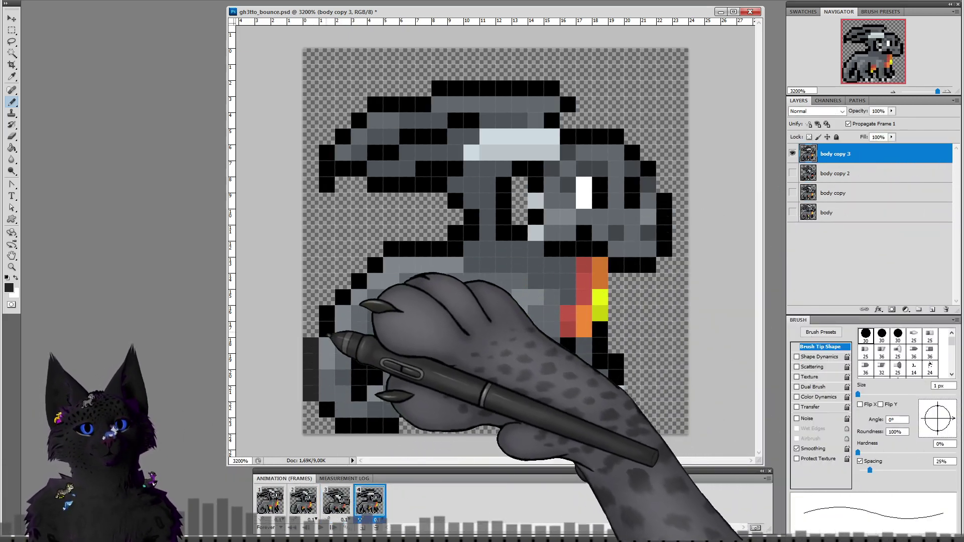
mouse_move(373, 269)
mouse_down()
mouse_move(408, 249)
mouse_move(442, 249)
mouse_up()
mouse_move(327, 184)
mouse_down()
mouse_move(334, 149)
mouse_move(360, 120)
mouse_up()
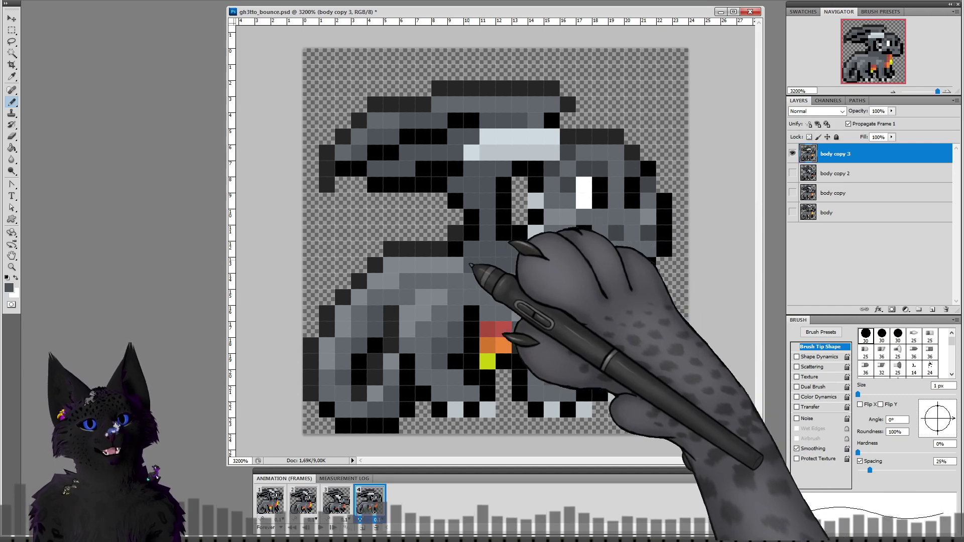
Step: Set the foreground to a darker shading grey and shade the neck base, shoulder and inner wing on frame 4's body copy 3 layer
click(8, 288)
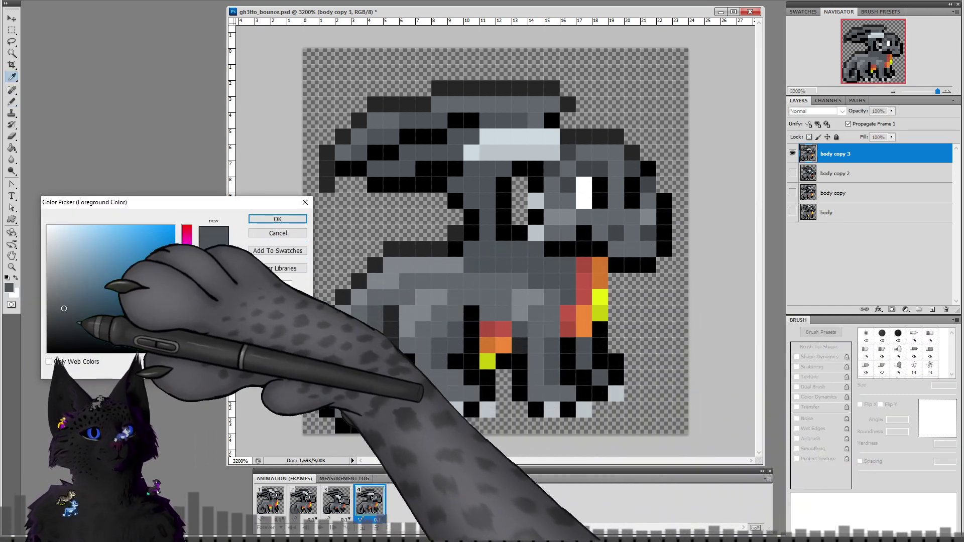
click(277, 219)
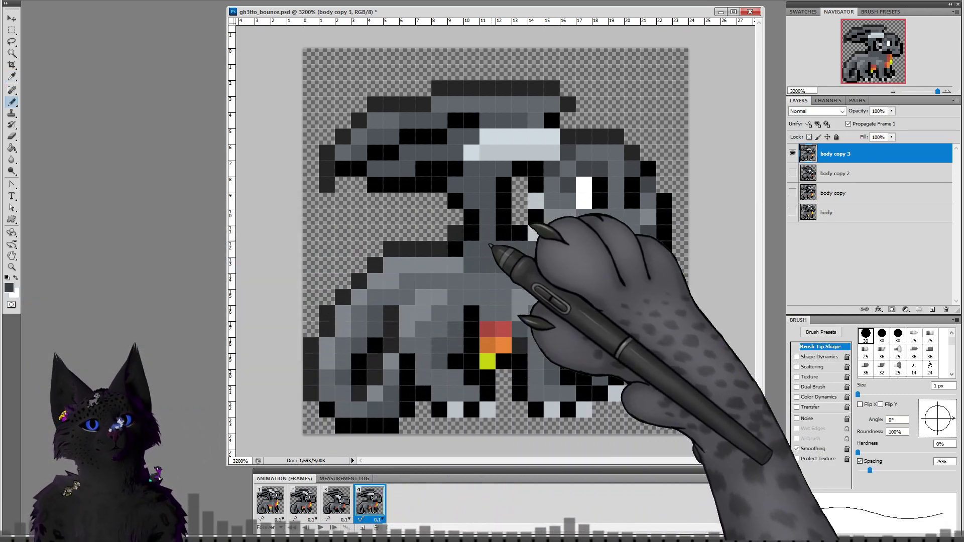
drag(489, 251, 489, 216)
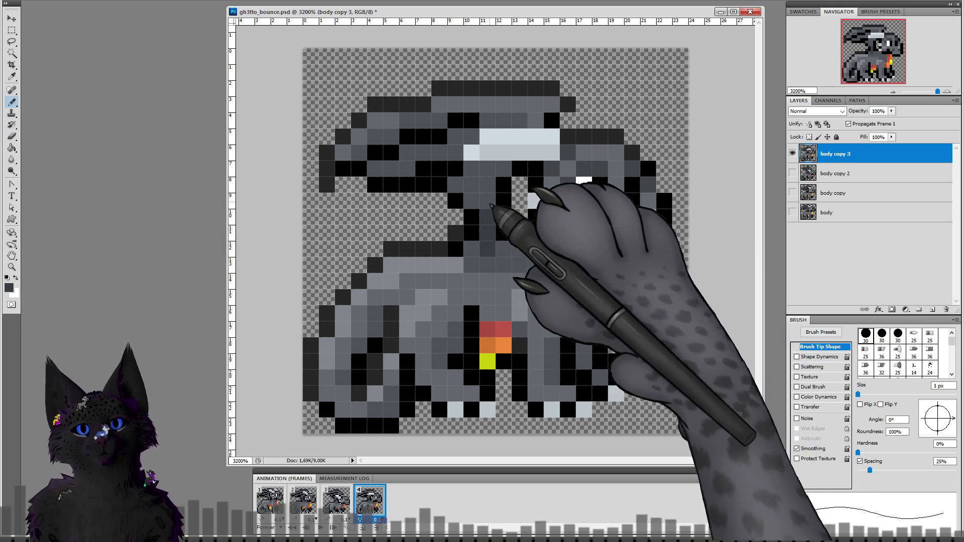
click(407, 155)
drag(408, 168, 376, 170)
click(455, 143)
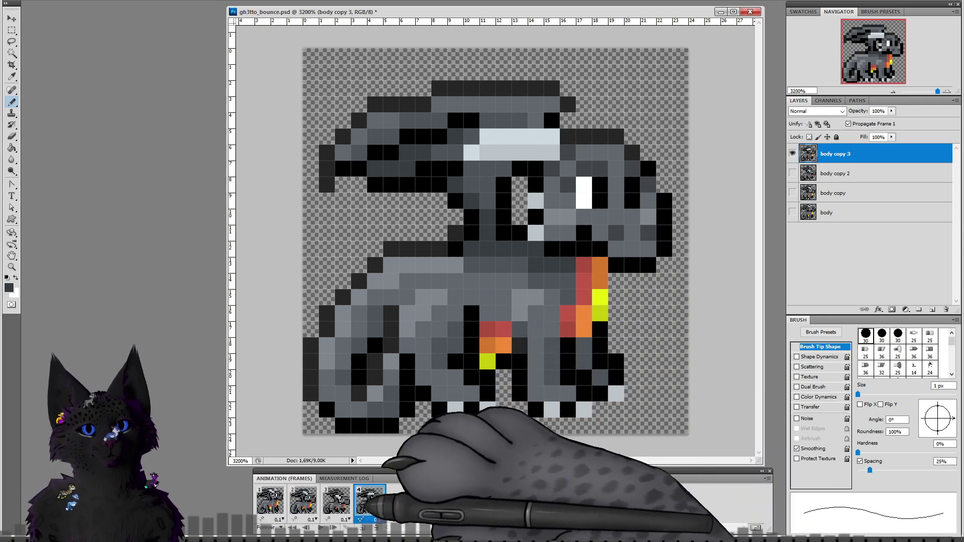
Step: Paint the darker grey shading on the inner wing, neck and shoulder of frame 3's body copy 2 layer, and compare it with frame 4
click(336, 499)
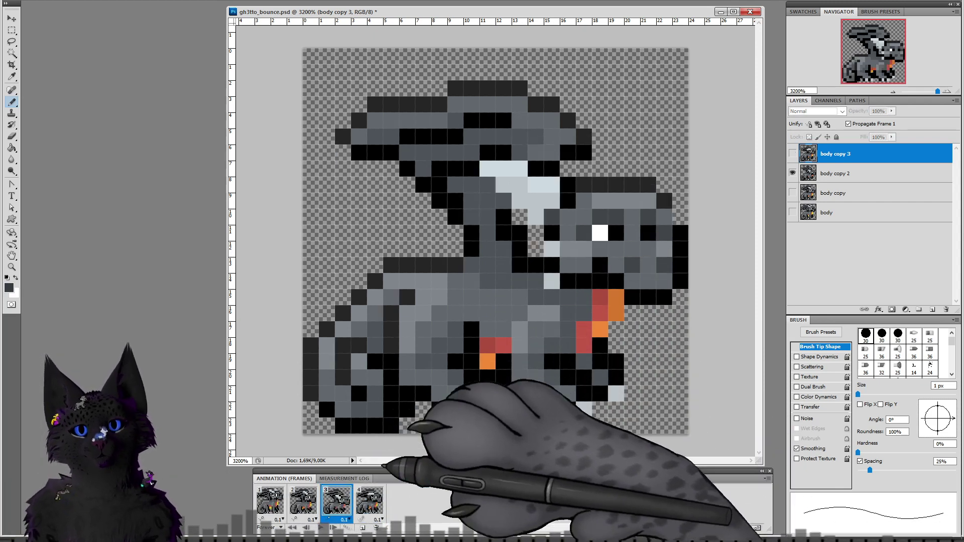
click(828, 173)
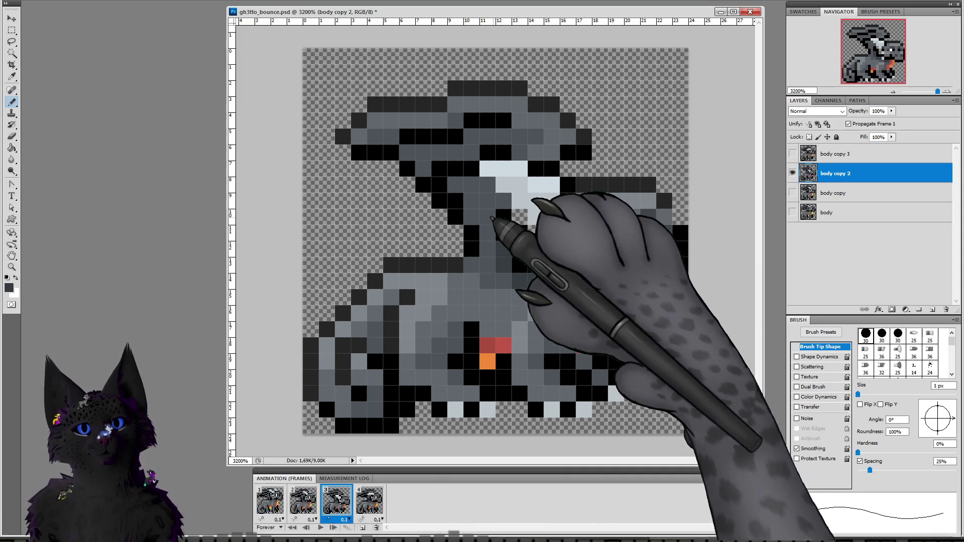
click(423, 170)
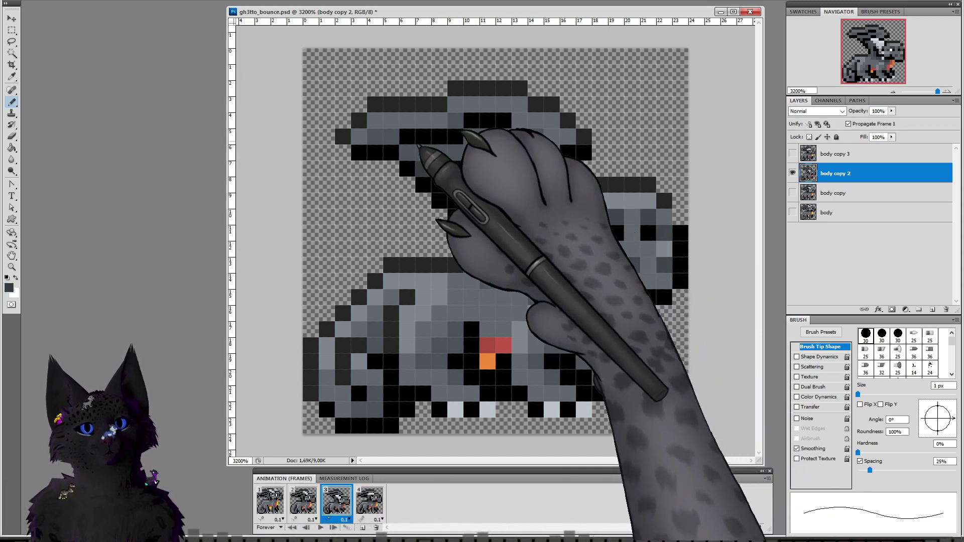
click(408, 153)
click(470, 136)
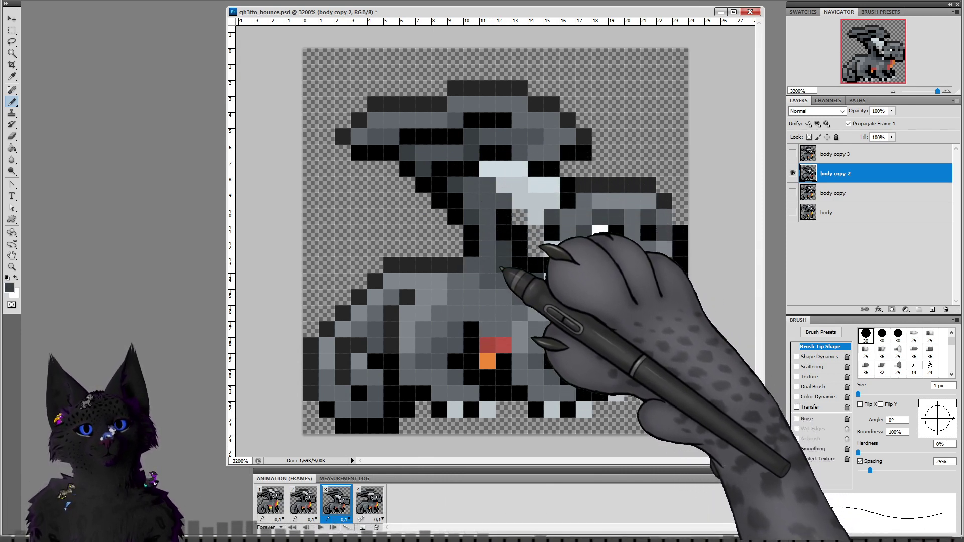
drag(488, 250, 488, 217)
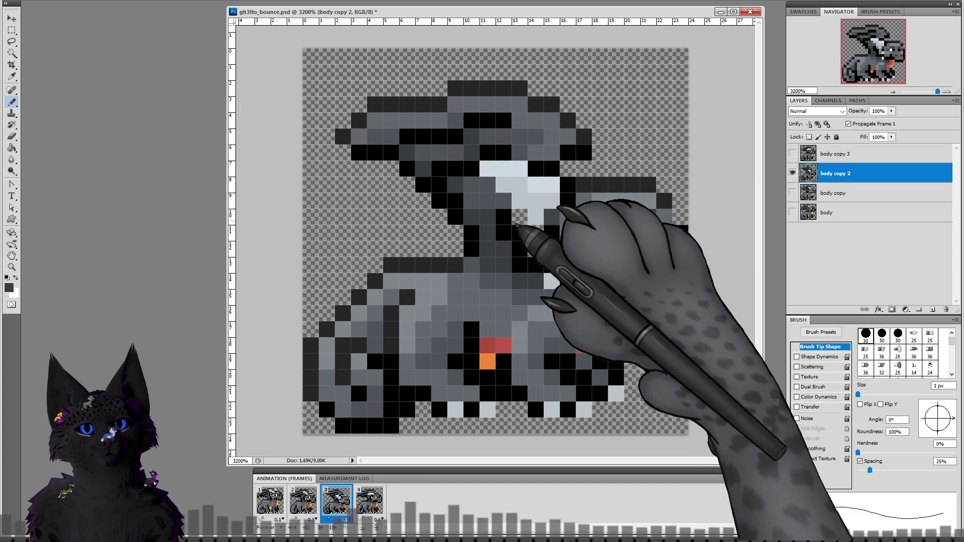
click(377, 505)
key(space)
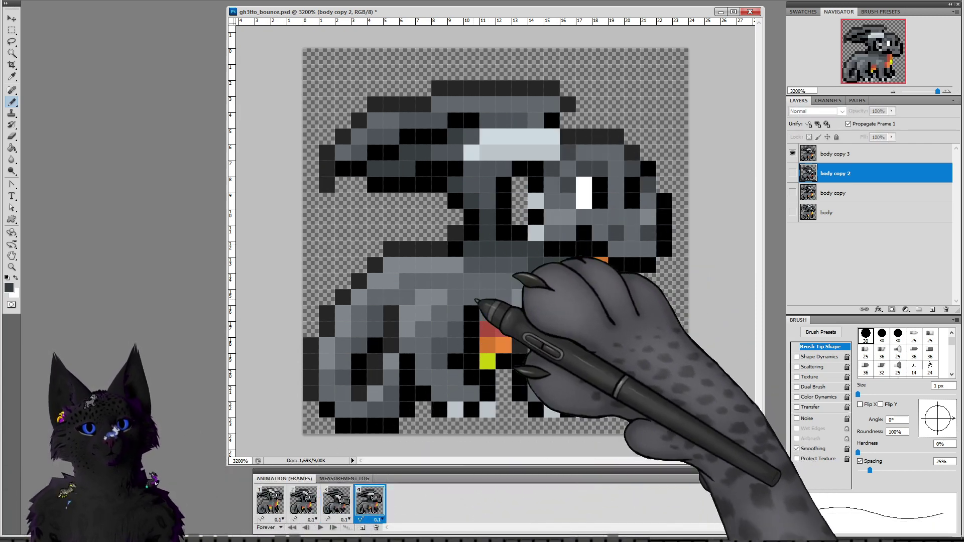
key(space)
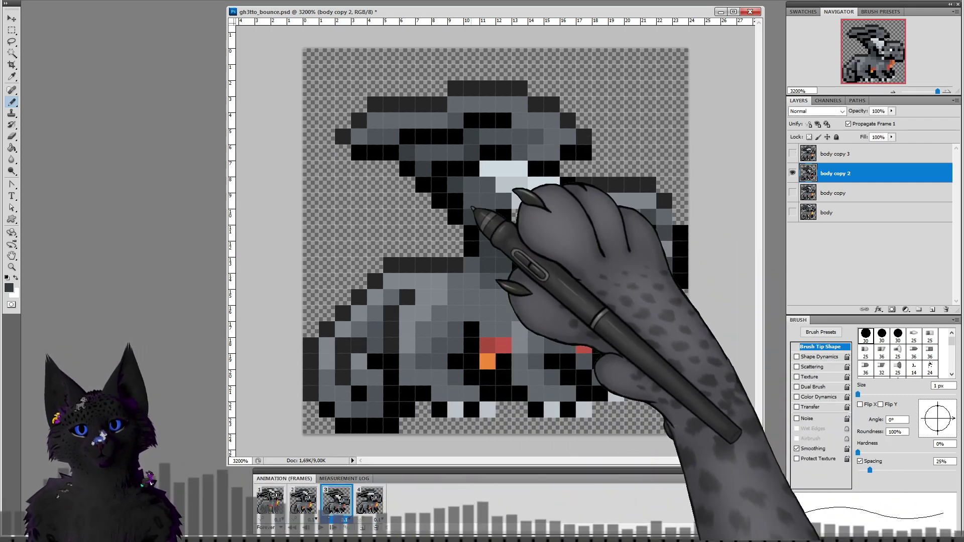
Step: Paint the darker grey shading on the inner wing, neck and shoulder of frame 2's body copy layer and frame 1's body layer
click(308, 502)
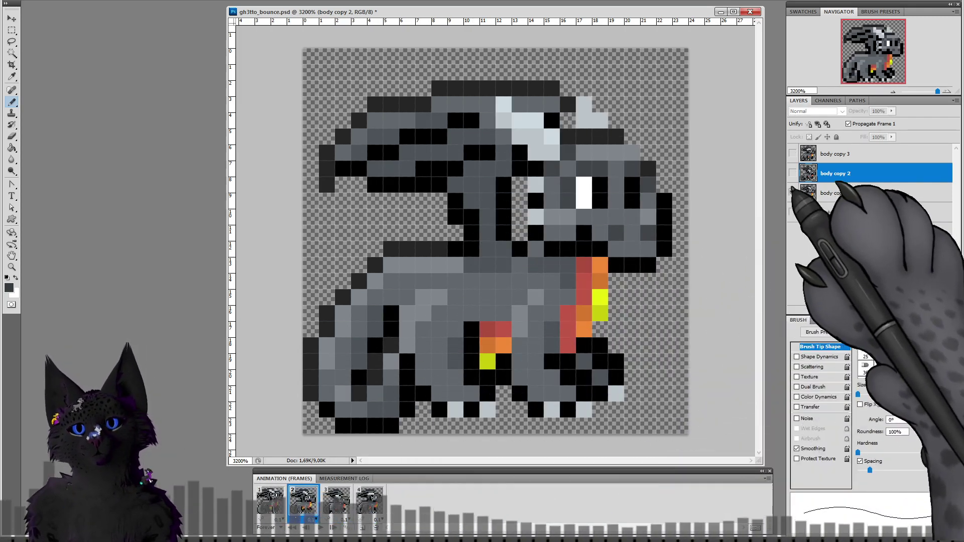
click(829, 194)
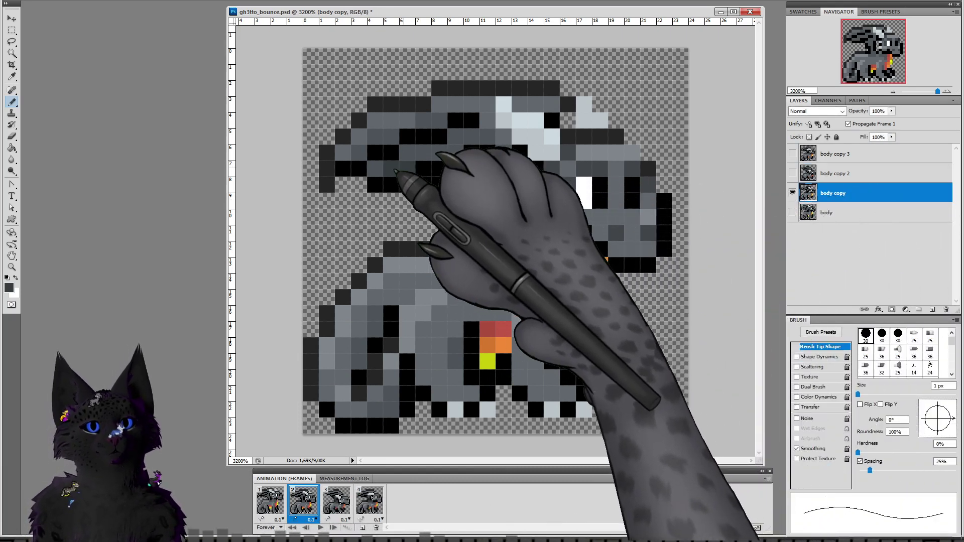
click(442, 155)
mouse_move(392, 168)
mouse_down()
mouse_move(376, 167)
mouse_move(454, 155)
mouse_up()
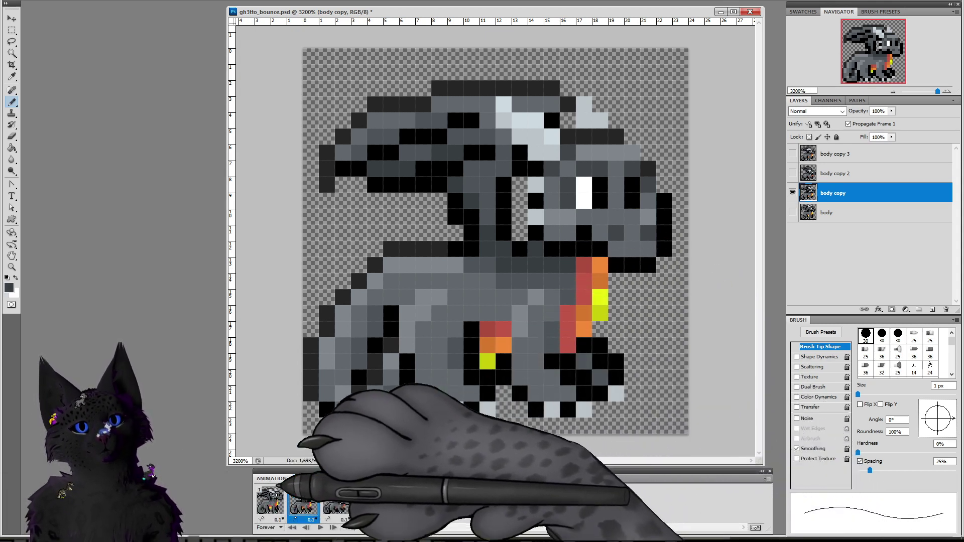
click(270, 501)
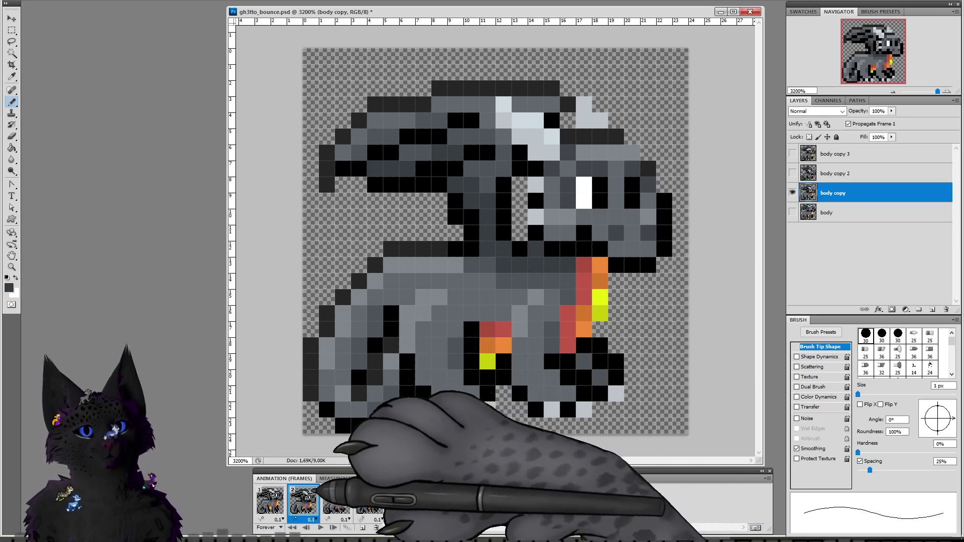
click(828, 215)
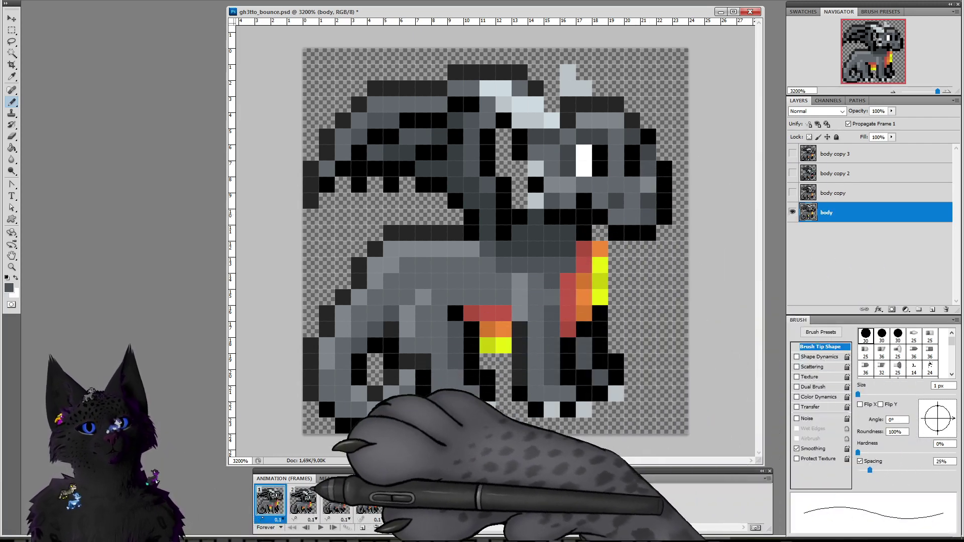
Step: Go through the four animation frames with their matching body layers and examine whether the grey shading is consistent
click(304, 500)
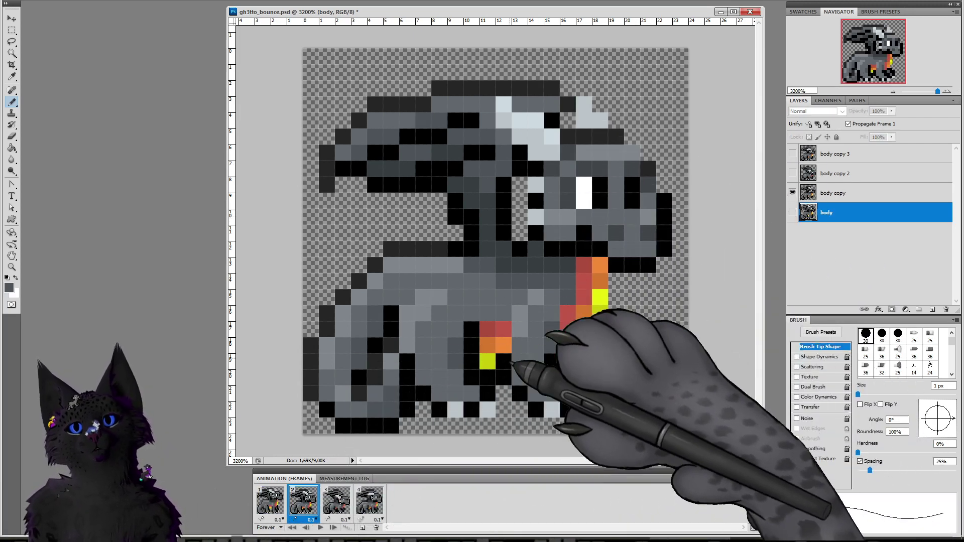
click(839, 194)
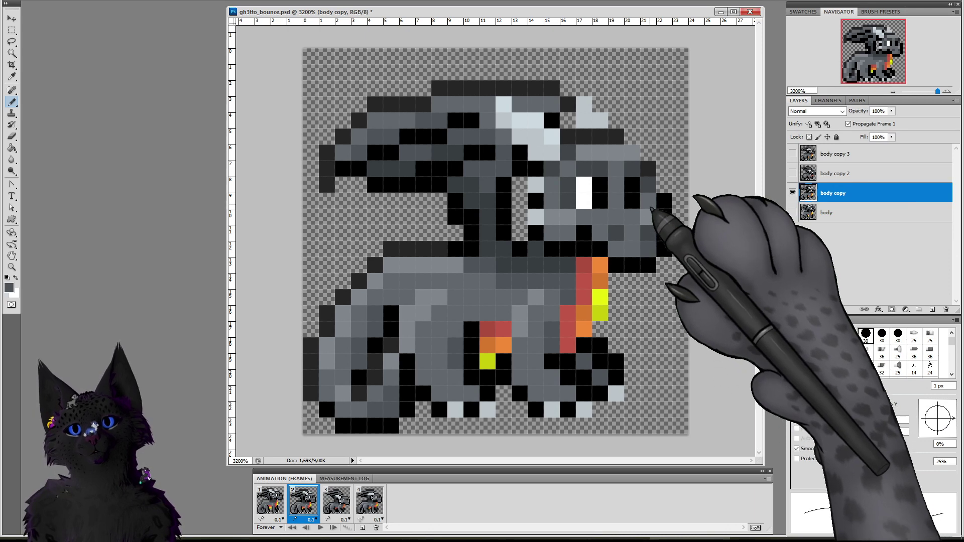
click(336, 500)
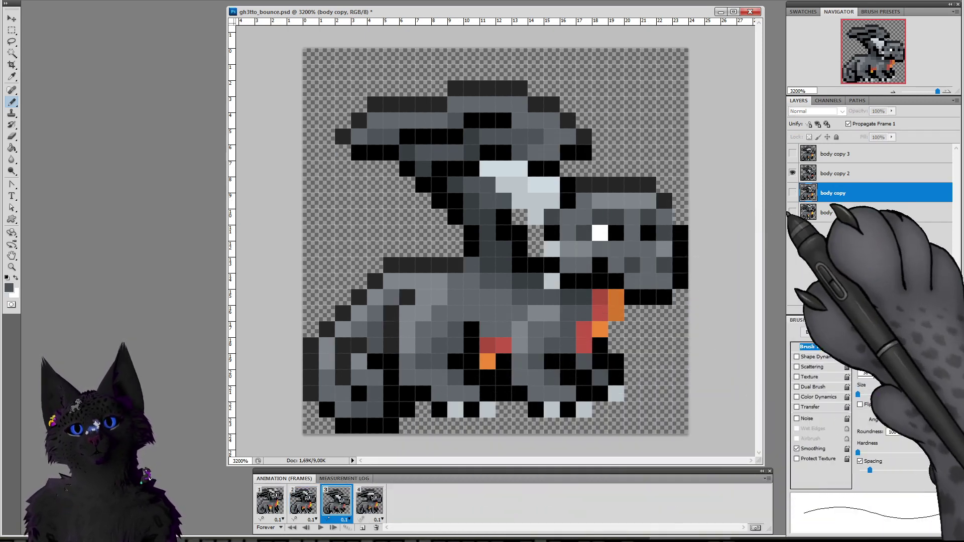
click(833, 173)
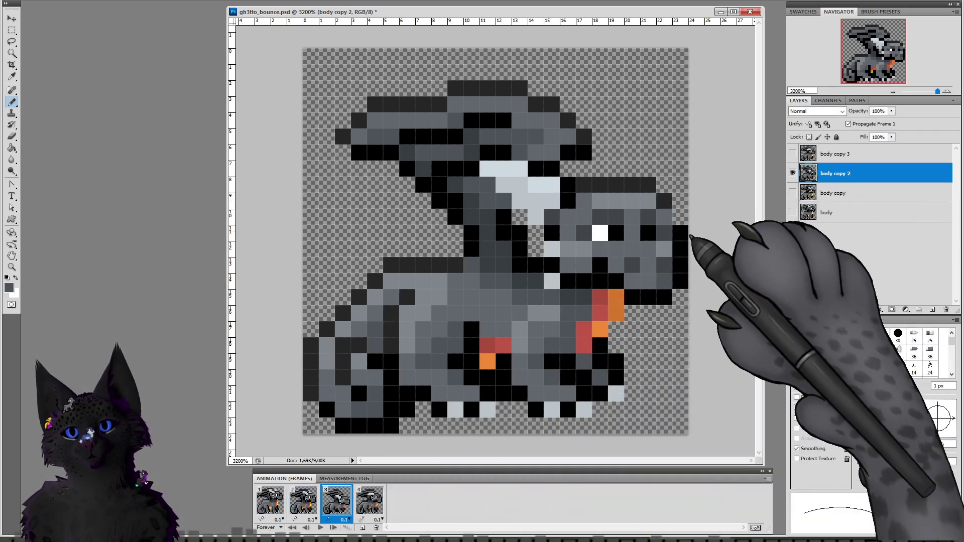
click(369, 517)
click(833, 154)
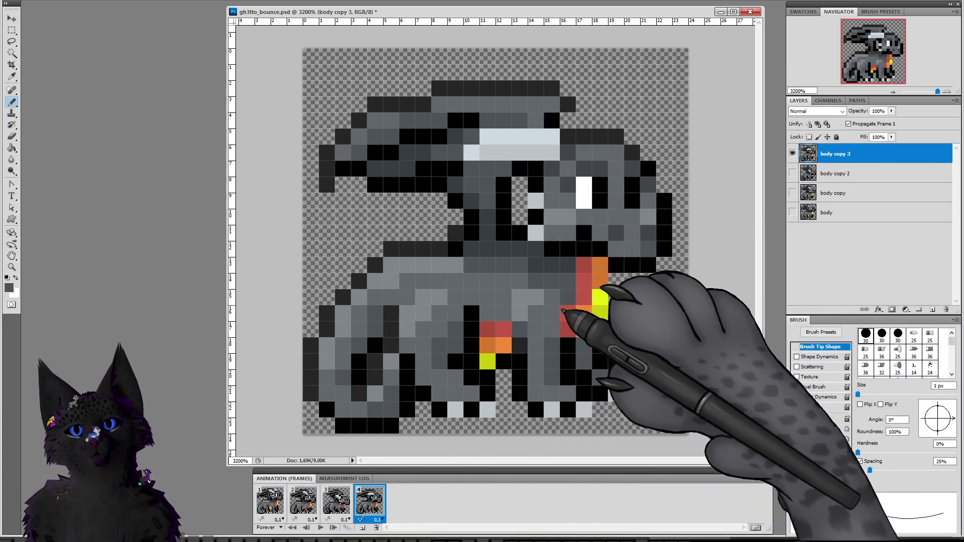
click(270, 500)
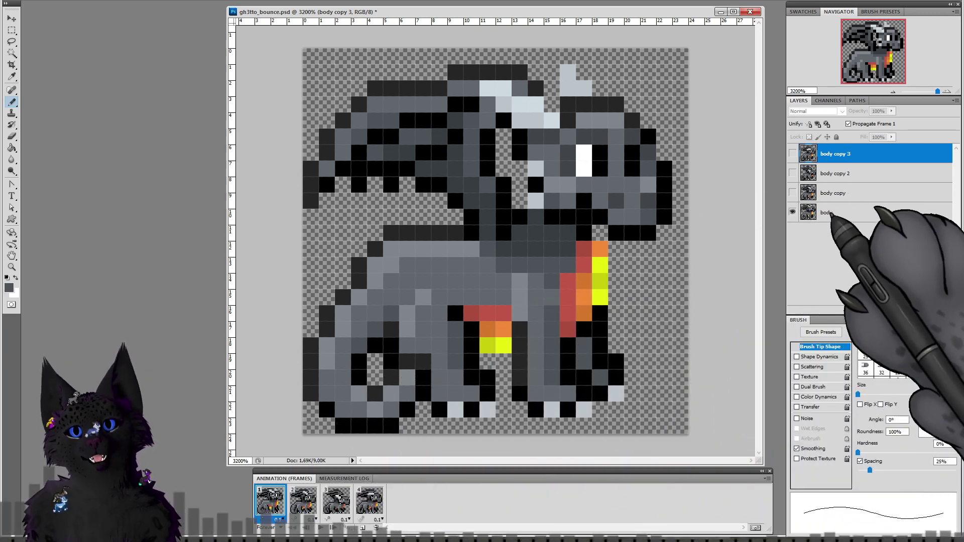
click(829, 213)
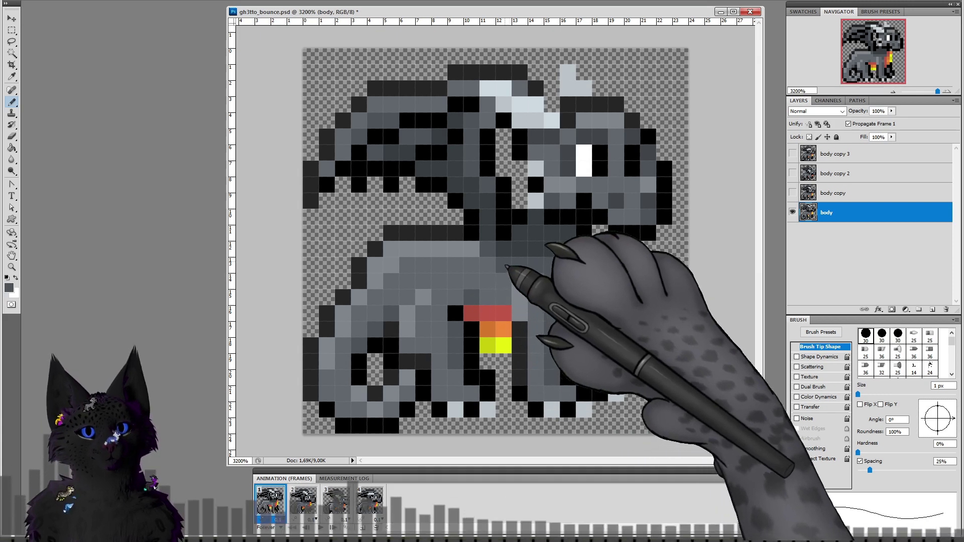
click(304, 500)
click(832, 192)
click(337, 500)
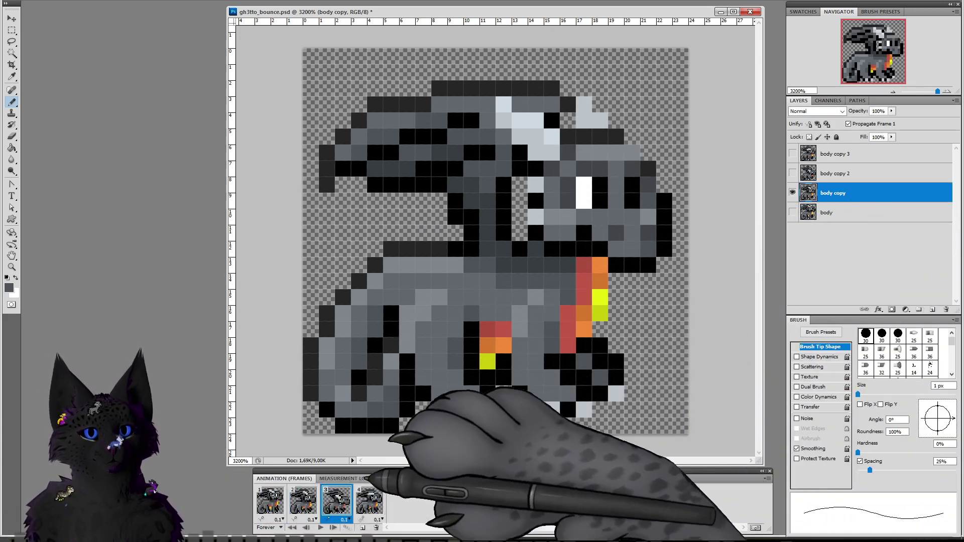
click(833, 173)
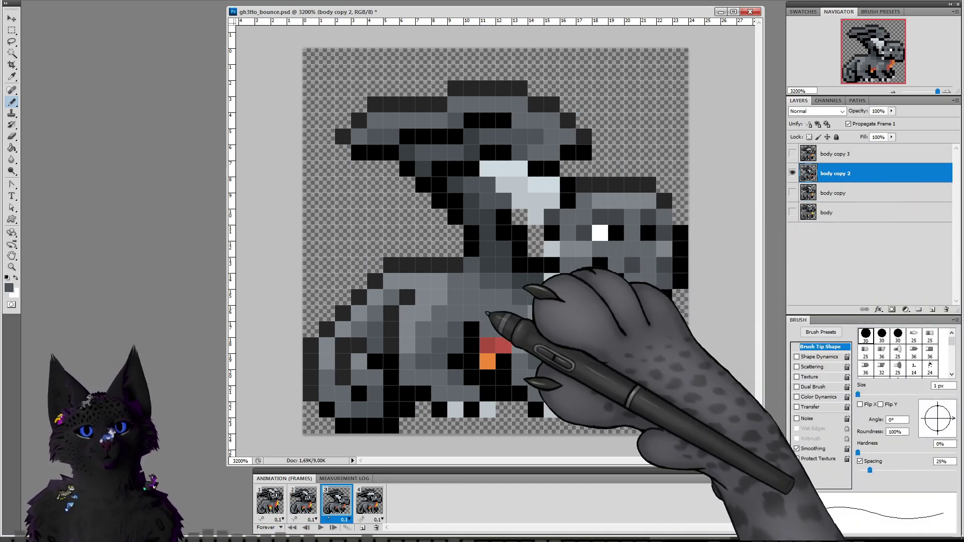
click(369, 500)
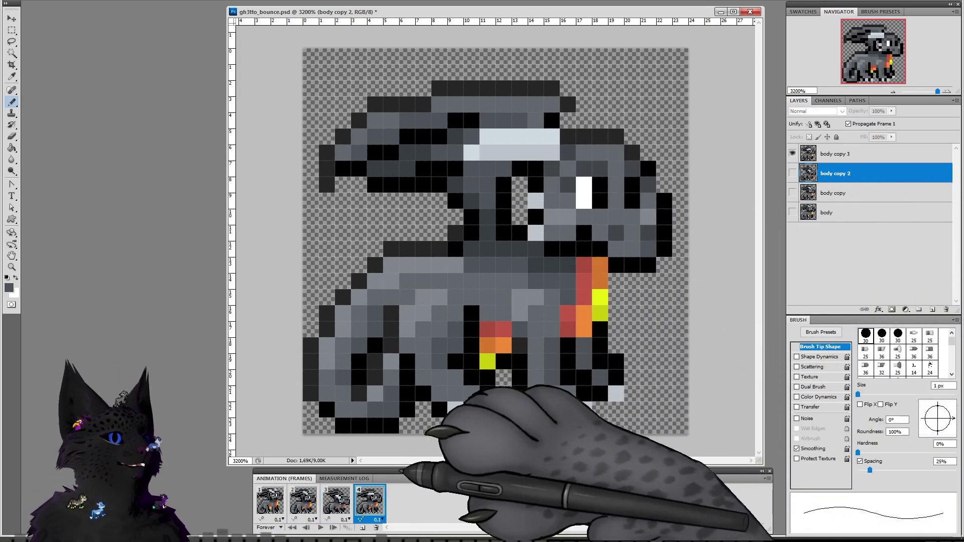
click(833, 154)
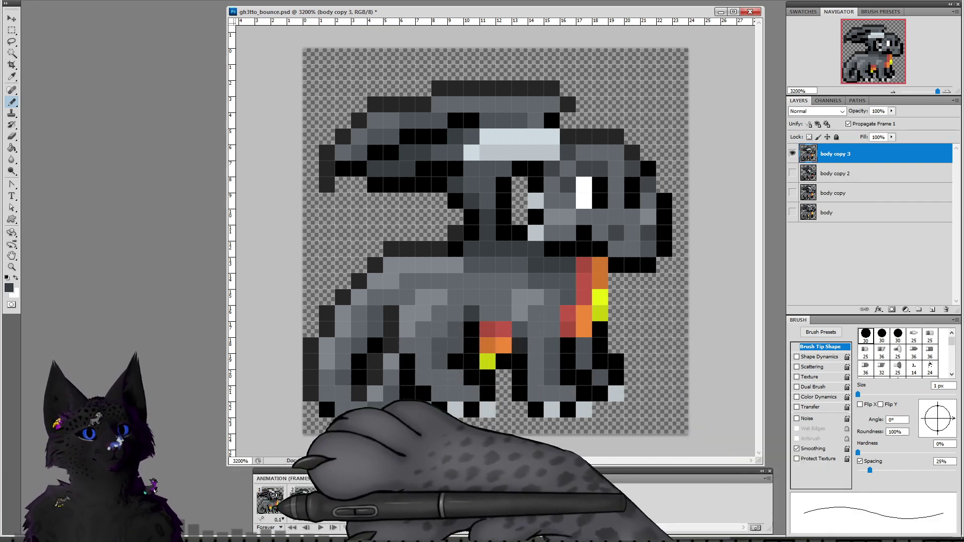
click(274, 502)
click(304, 500)
click(336, 500)
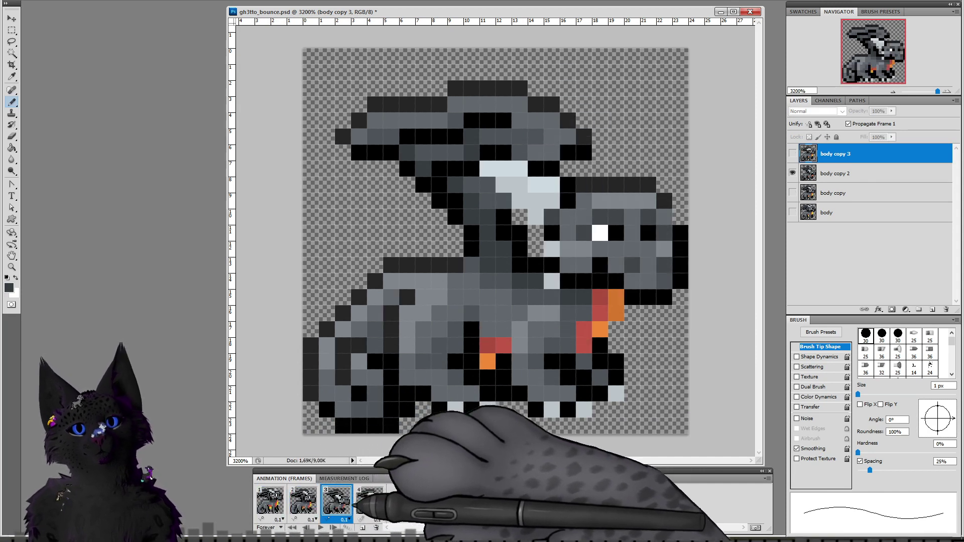
Step: Add a light grey highlight along the top of the head on frame 4's body copy 3 layer, keeping its outline dark, and compare frames 3 and 2
click(370, 501)
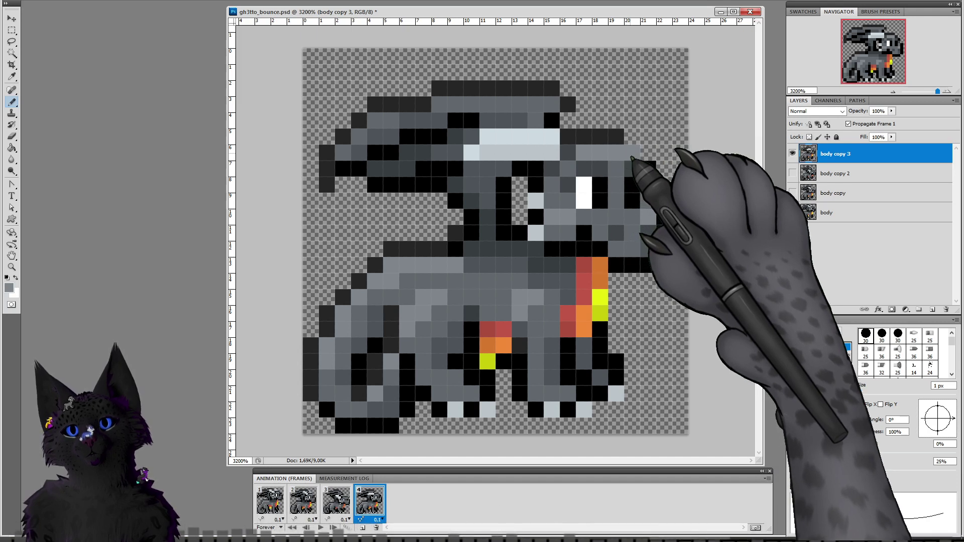
alt+click(635, 165)
click(632, 156)
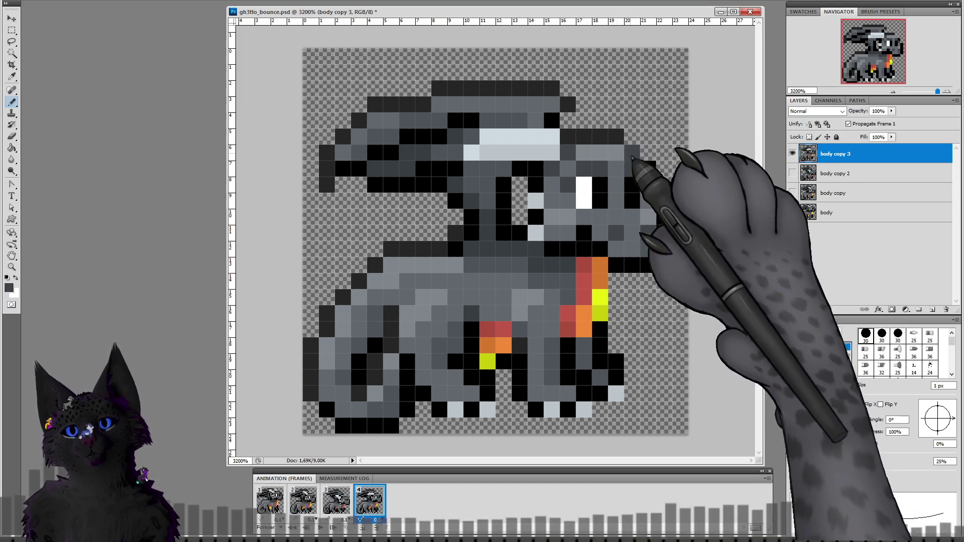
alt+click(620, 143)
click(630, 155)
alt+click(617, 155)
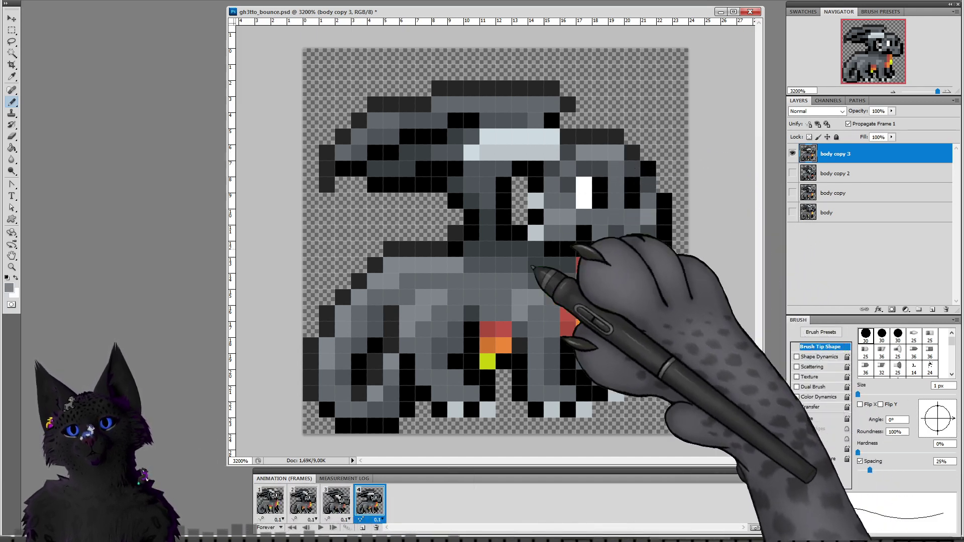
click(338, 502)
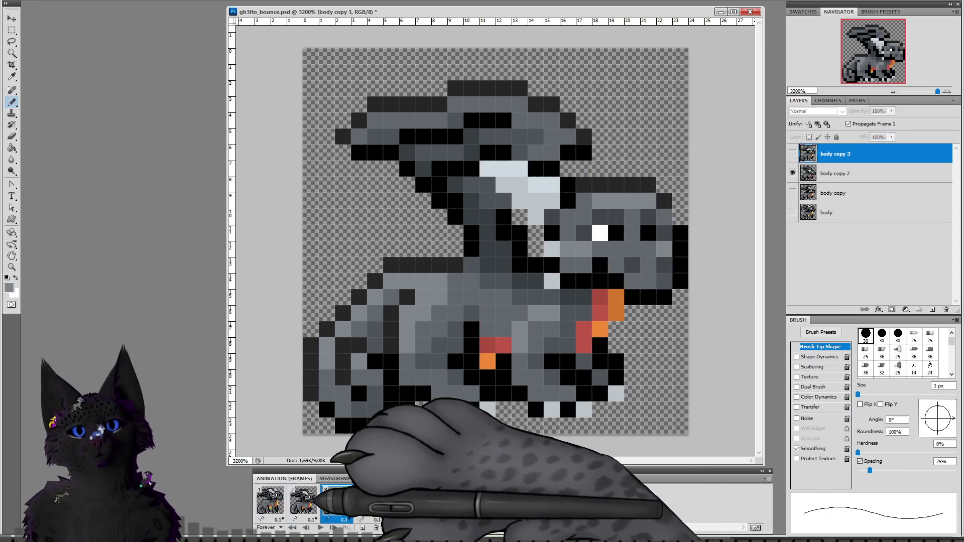
click(303, 501)
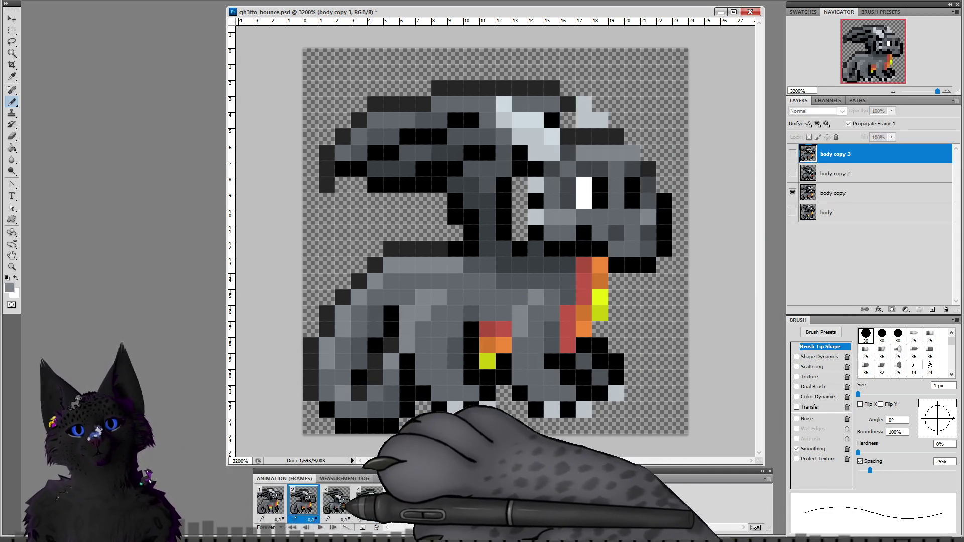
Step: Compare frames 3 and 1, and complete the dark outline along the top of the head on frame 2's body copy layer
click(337, 501)
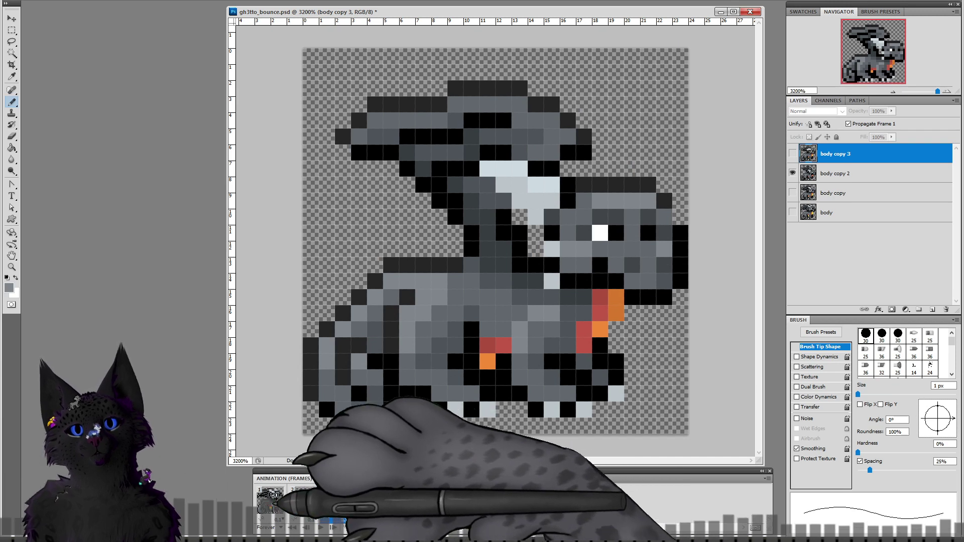
click(270, 500)
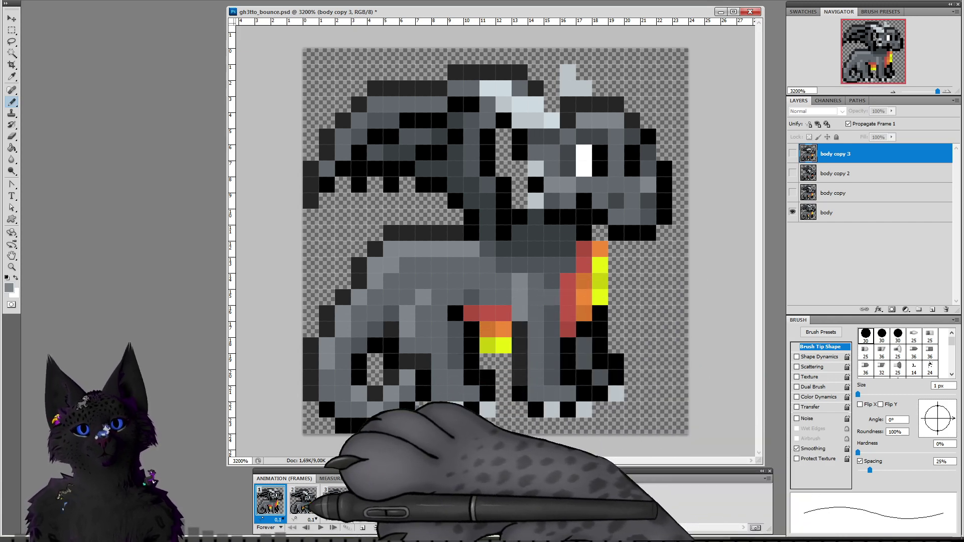
click(303, 500)
alt+click(607, 138)
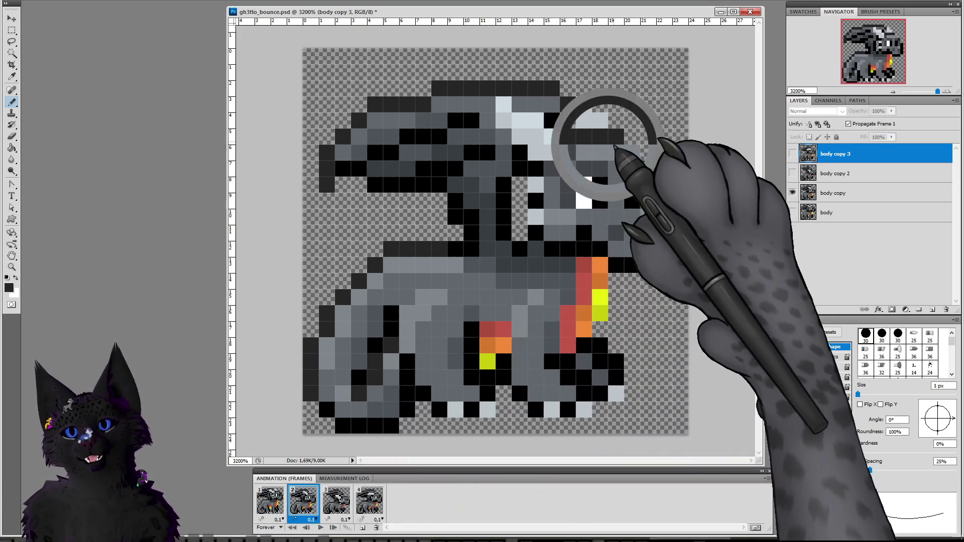
click(833, 193)
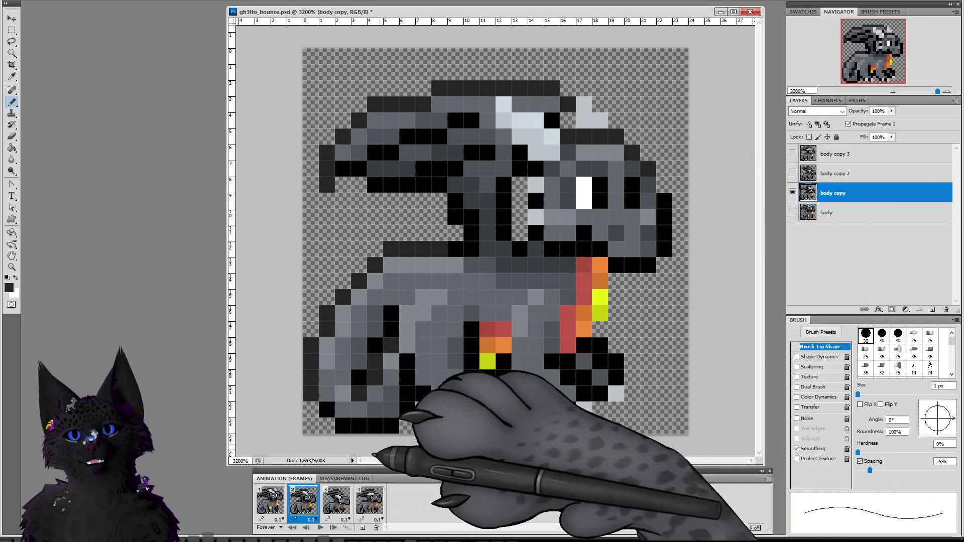
Step: Paint a two-pixel light horn above the head on frame 3's body copy 2 layer, using the mane's pale colour
click(336, 500)
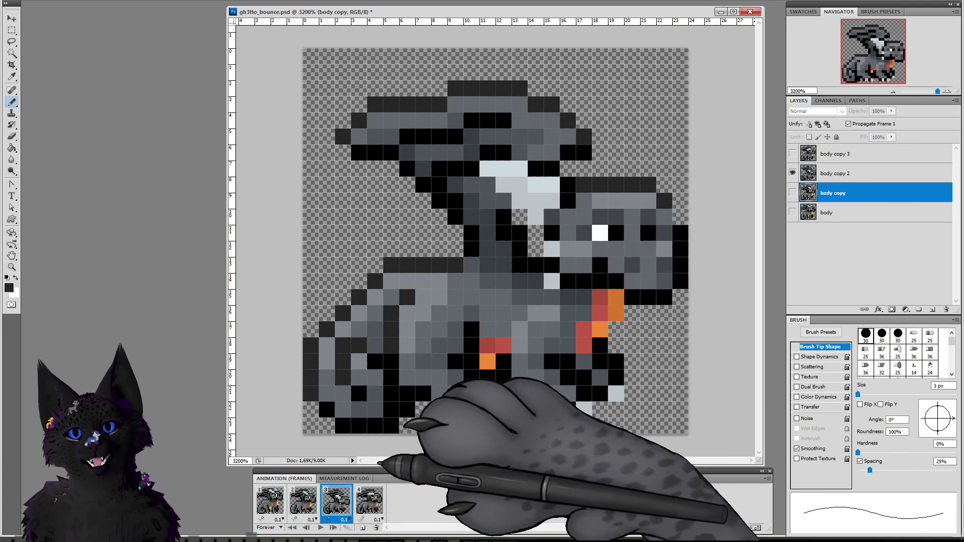
alt+click(517, 197)
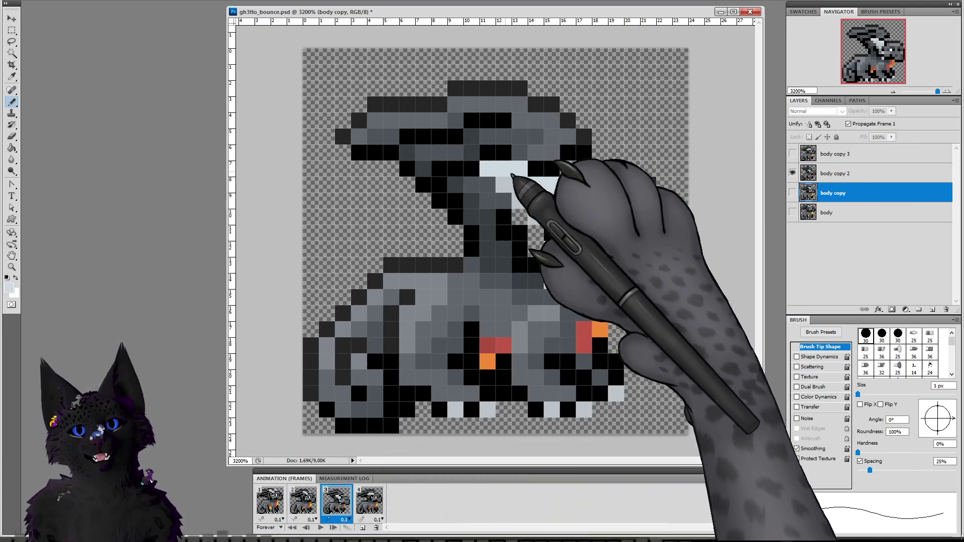
click(833, 173)
click(616, 168)
click(601, 168)
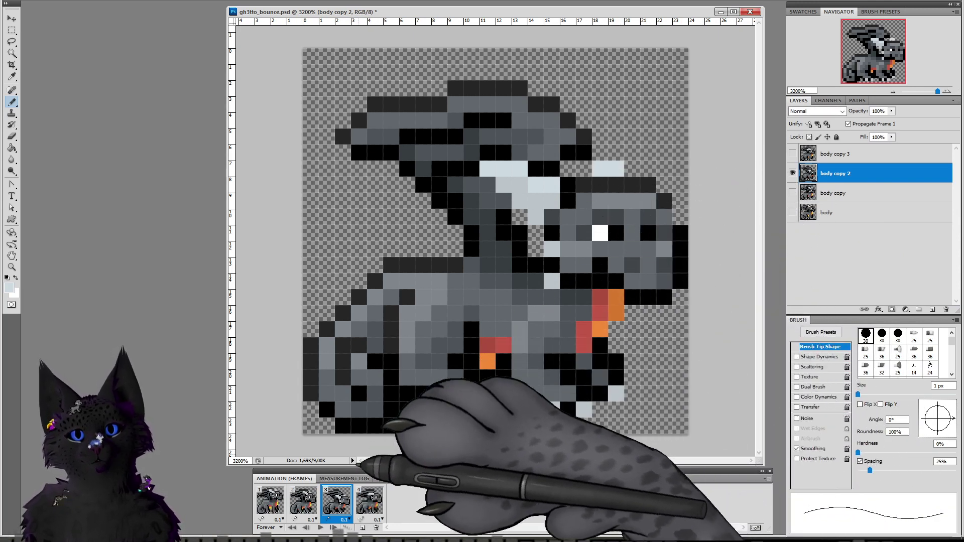
Step: Trim the rear end of the pale mane on frame 4's body copy 3 layer, and mix a lighter grey from the wing's dark shade
click(371, 506)
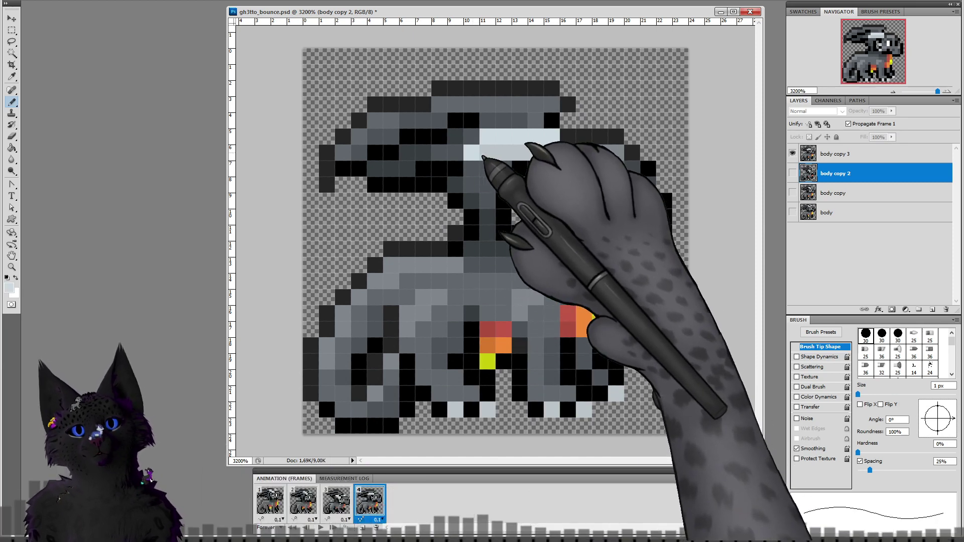
click(495, 157)
click(494, 183)
click(834, 155)
alt+click(457, 167)
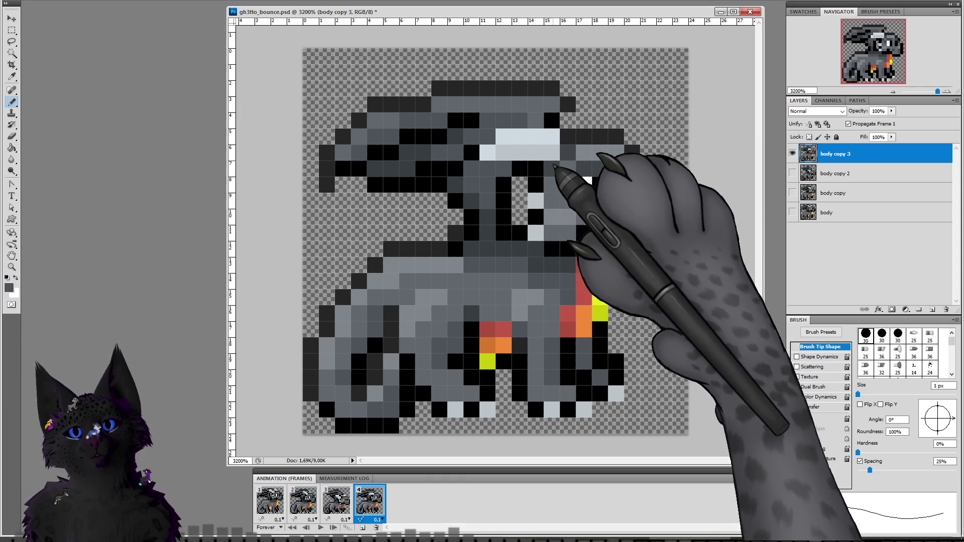
click(9, 287)
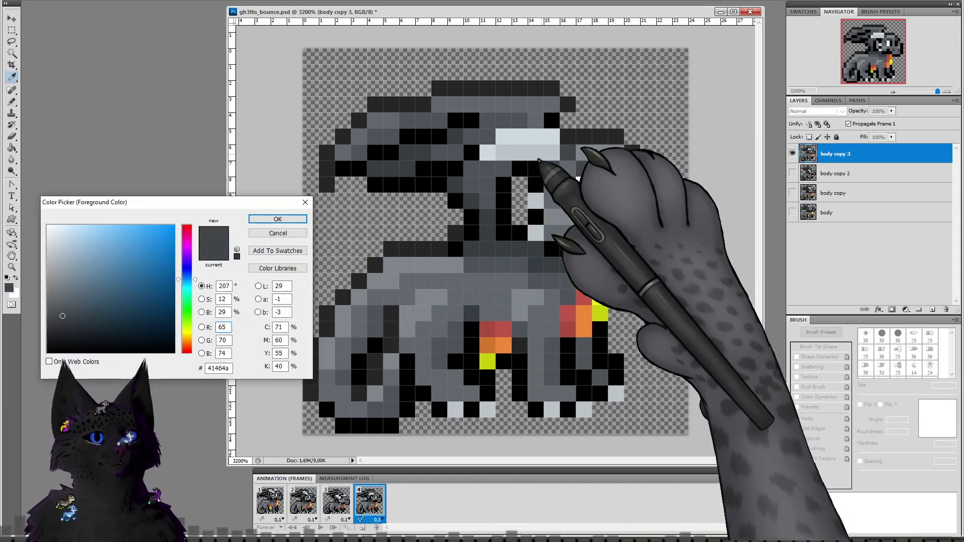
click(61, 286)
click(277, 219)
key(b)
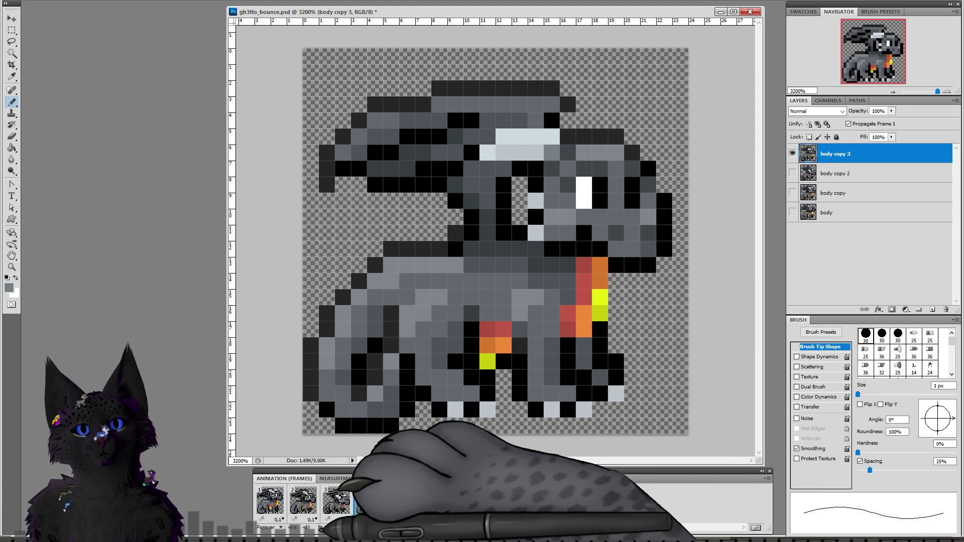
Step: Play the animation, return to frame 1 and save a copy of the document as gh3tto_bounce2.psd
click(319, 527)
click(336, 501)
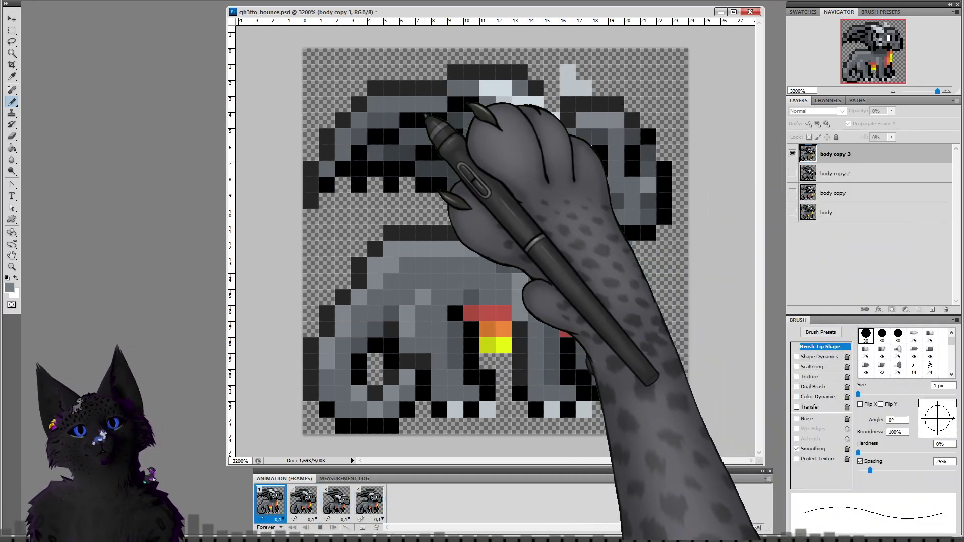
click(271, 500)
click(31, 2)
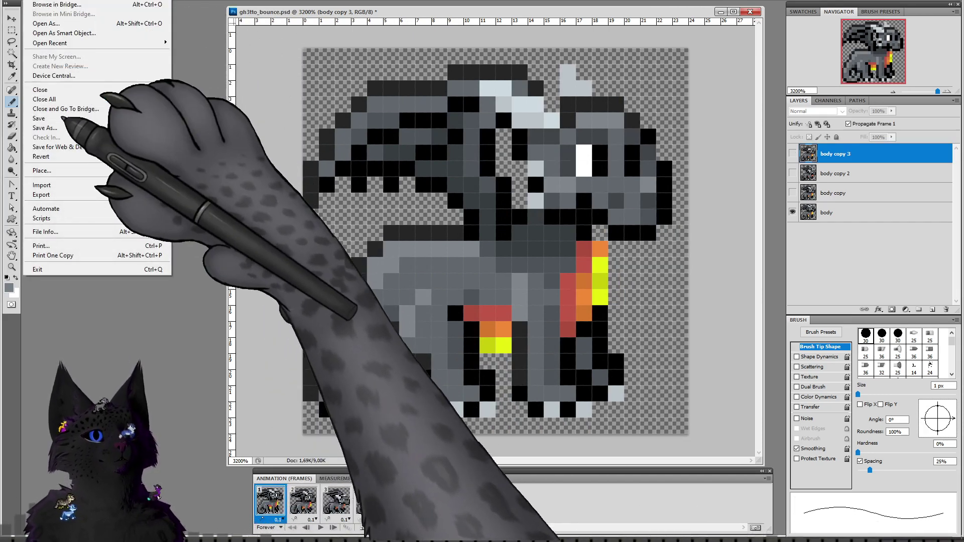
click(63, 129)
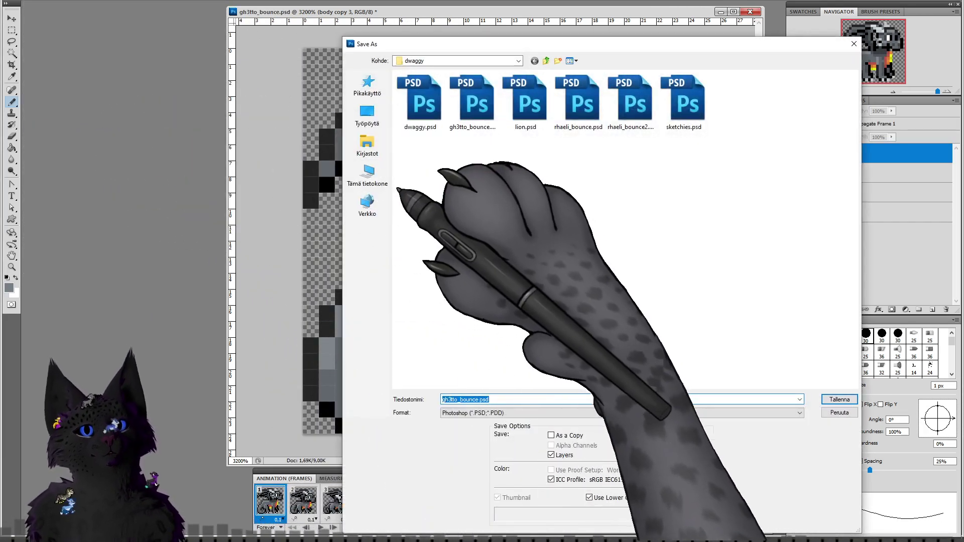
text(2)
key(Return)
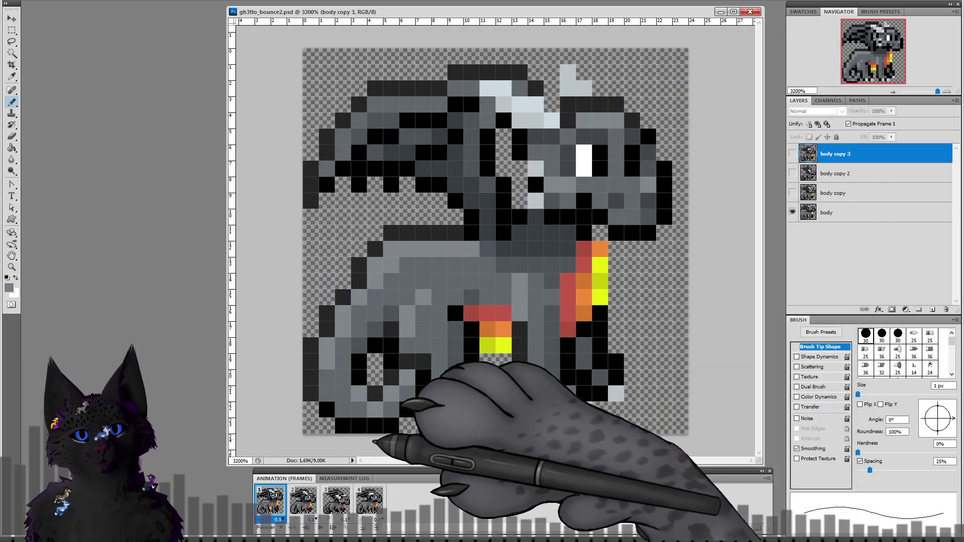
Step: Switch to rhaeli_bounce2.psd, place its window beside the grey creature's document and reduce its view to 500%
key(ctrl+Tab)
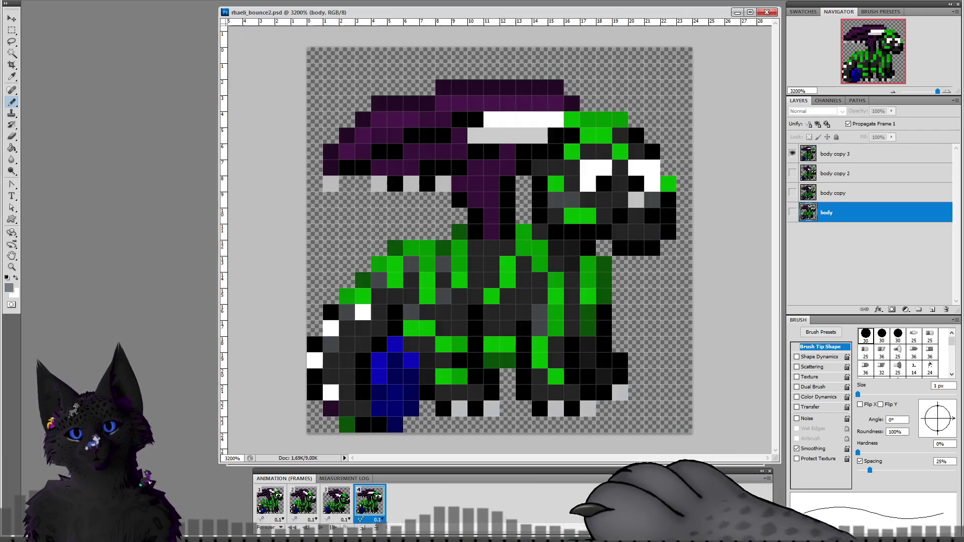
drag(592, 13, 419, 14)
drag(607, 45, 440, 10)
drag(359, 14, 340, 10)
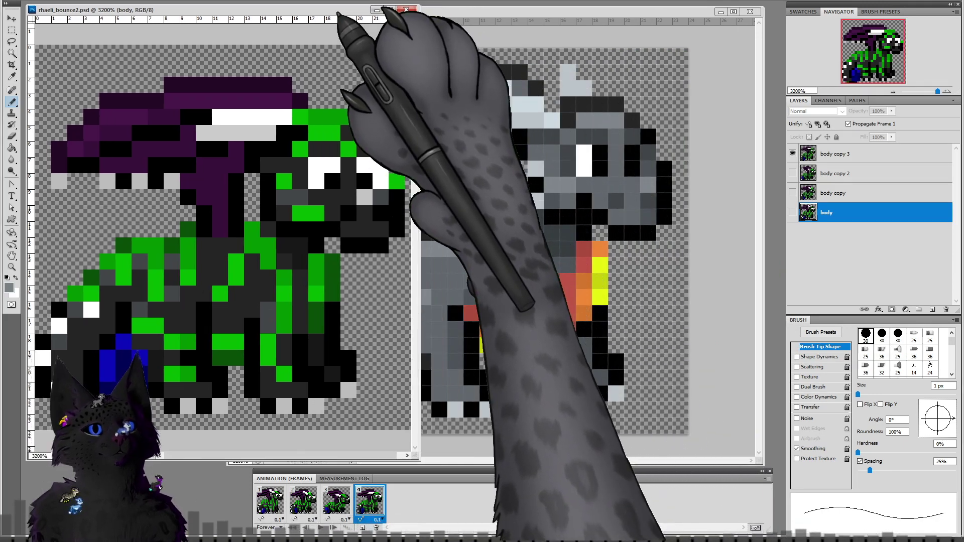
click(893, 92)
click(893, 91)
click(893, 92)
click(893, 91)
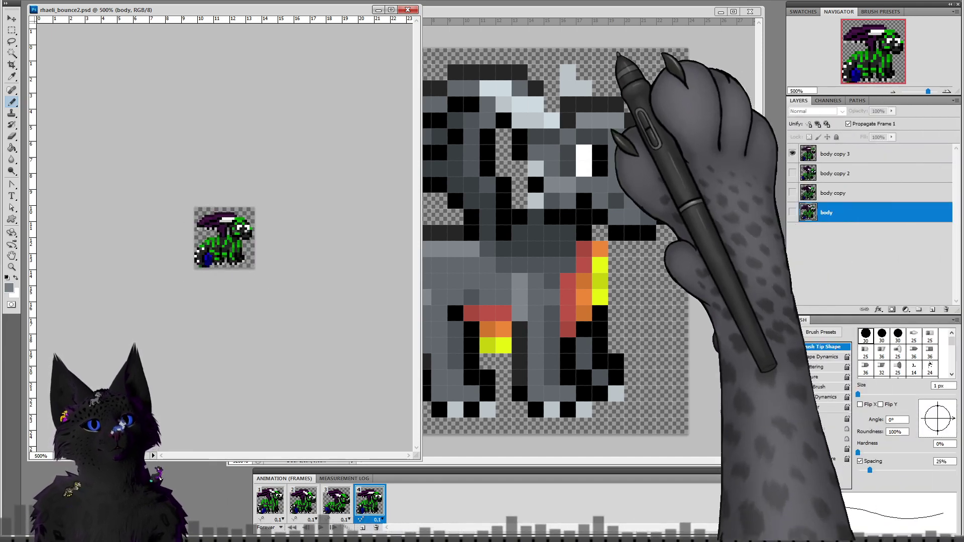
Step: Reduce gh3tto_bounce2.psd to 500% as well and narrow its window so both creatures are visible side by side
click(586, 22)
click(893, 92)
click(892, 92)
click(893, 91)
click(892, 91)
click(893, 92)
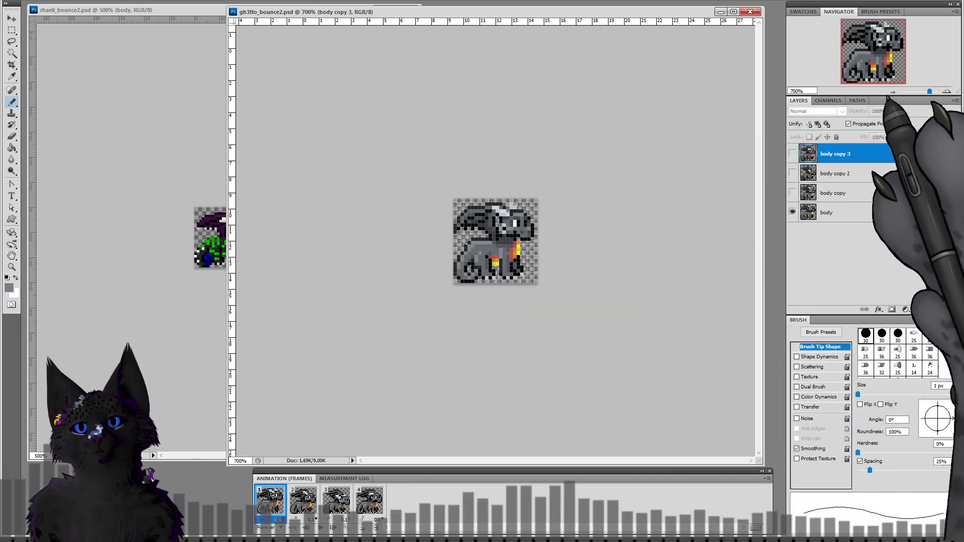
click(893, 92)
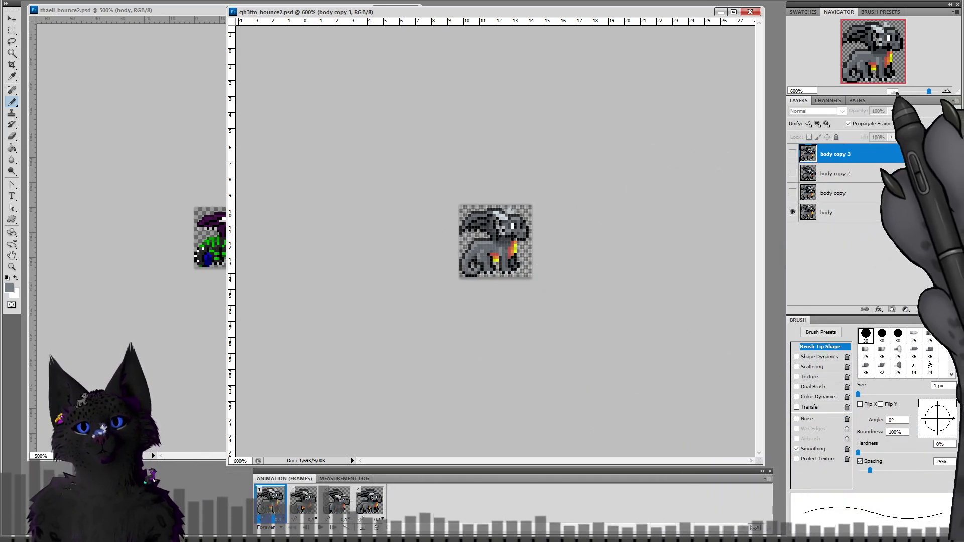
click(893, 92)
drag(226, 464, 338, 453)
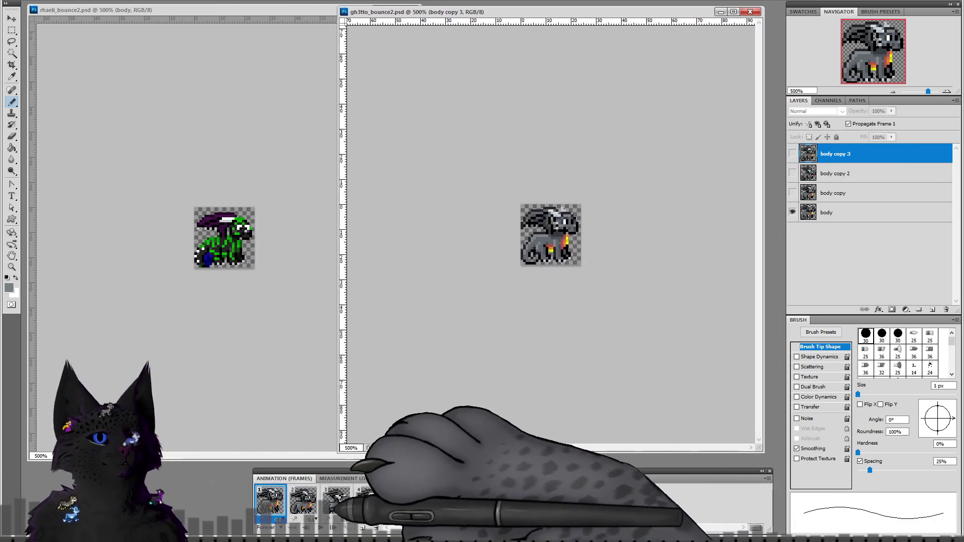
Step: Play the bounce animations of rhaeli_bounce2.psd and gh3tto_bounce2.psd in turn, and compare the two creatures' motion
click(281, 399)
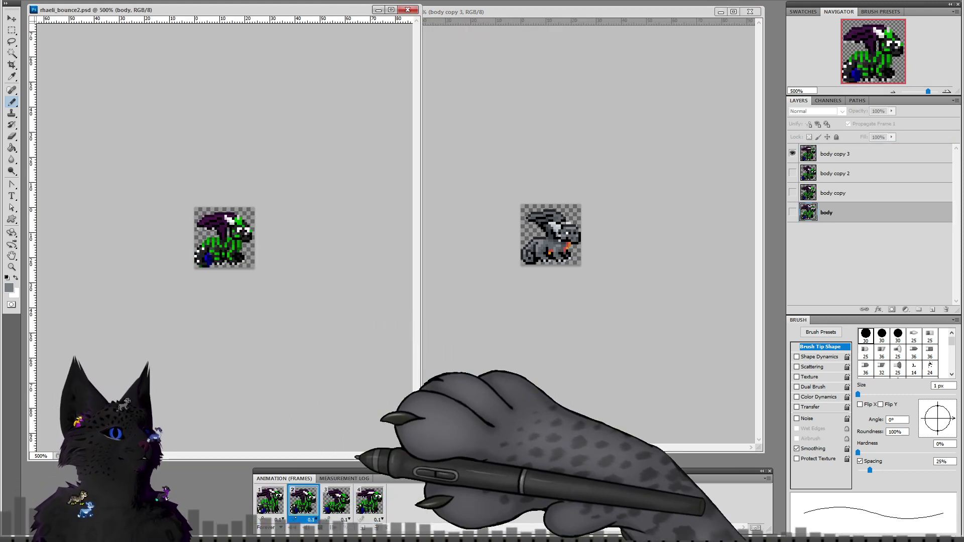
key(ctrl+Tab)
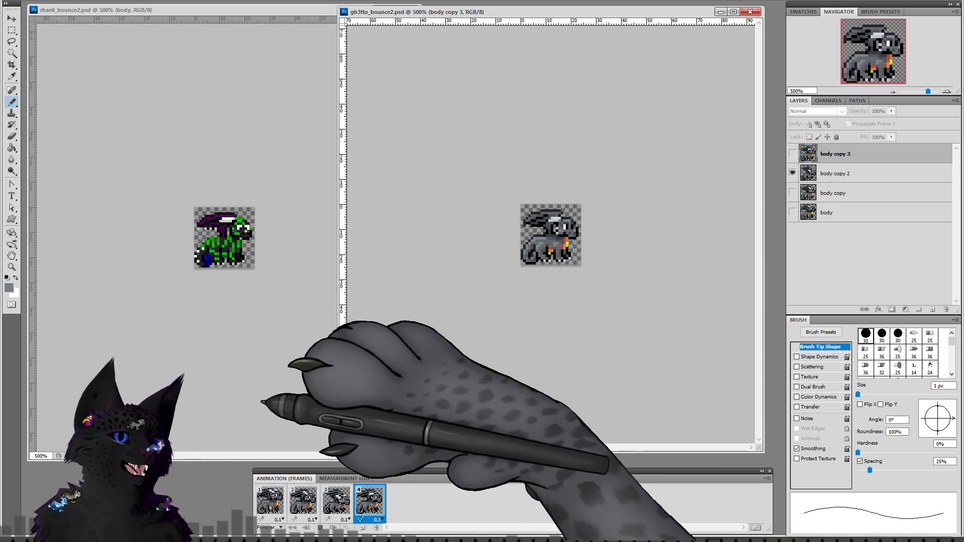
click(306, 309)
click(320, 527)
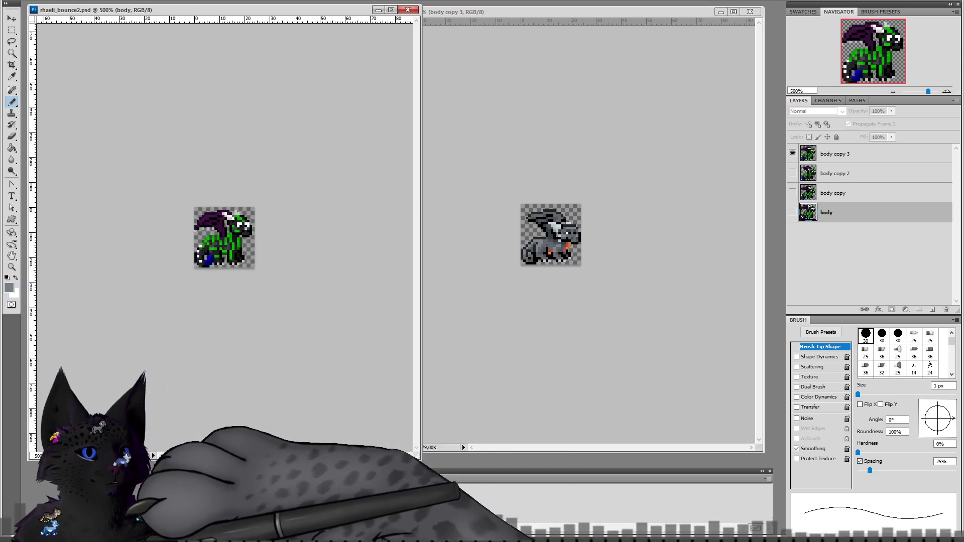
key(space)
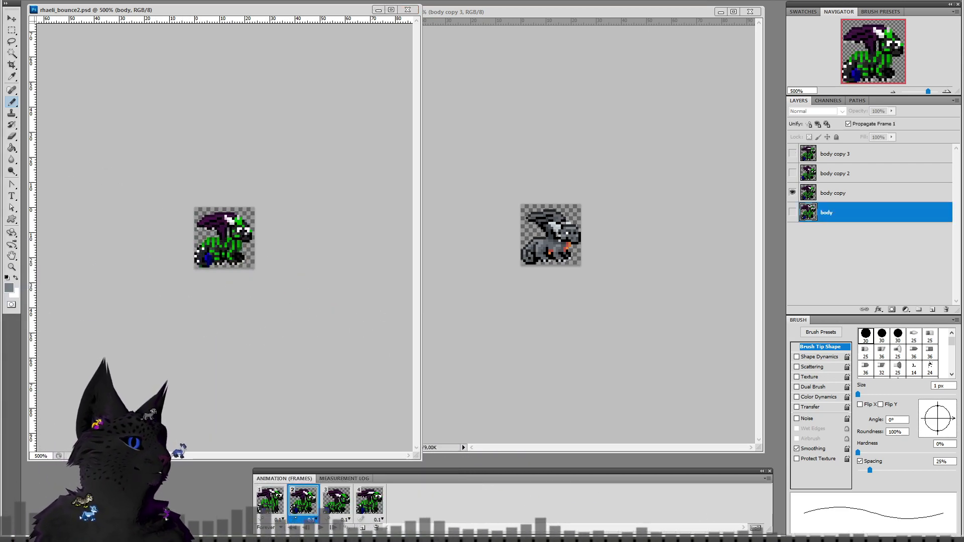